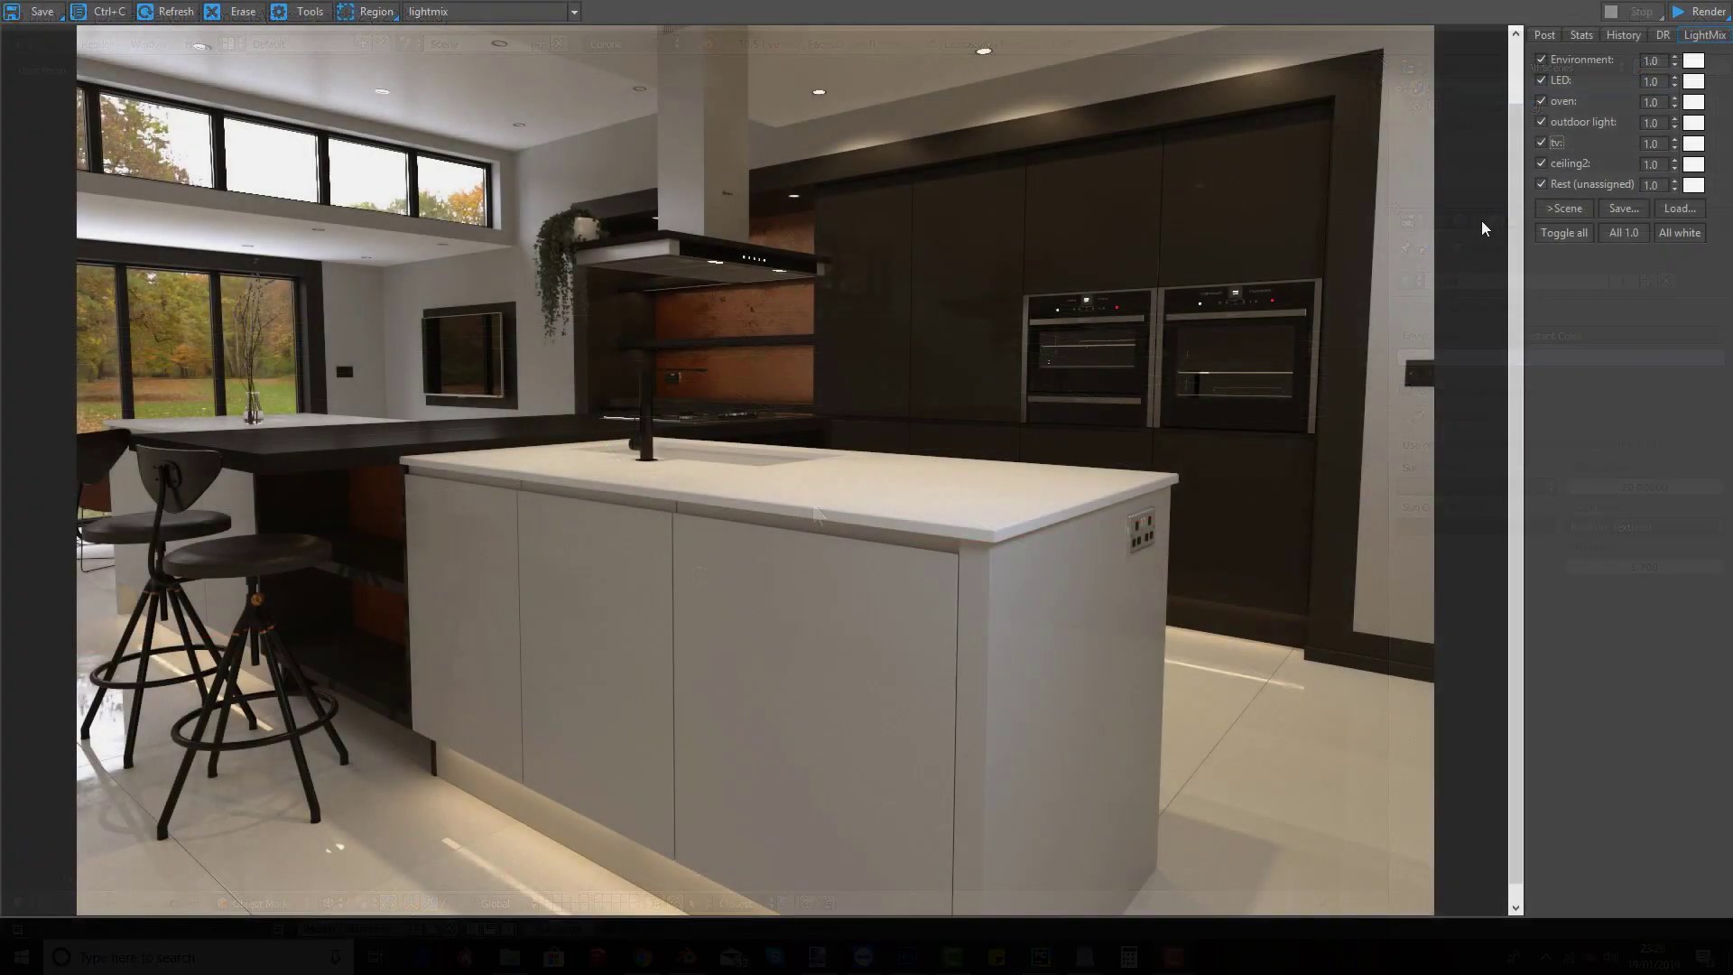
Step: Turn off all seven LightMix layers, from Environment through Rest (unassigned)
click(1541, 60)
click(1540, 80)
click(1540, 101)
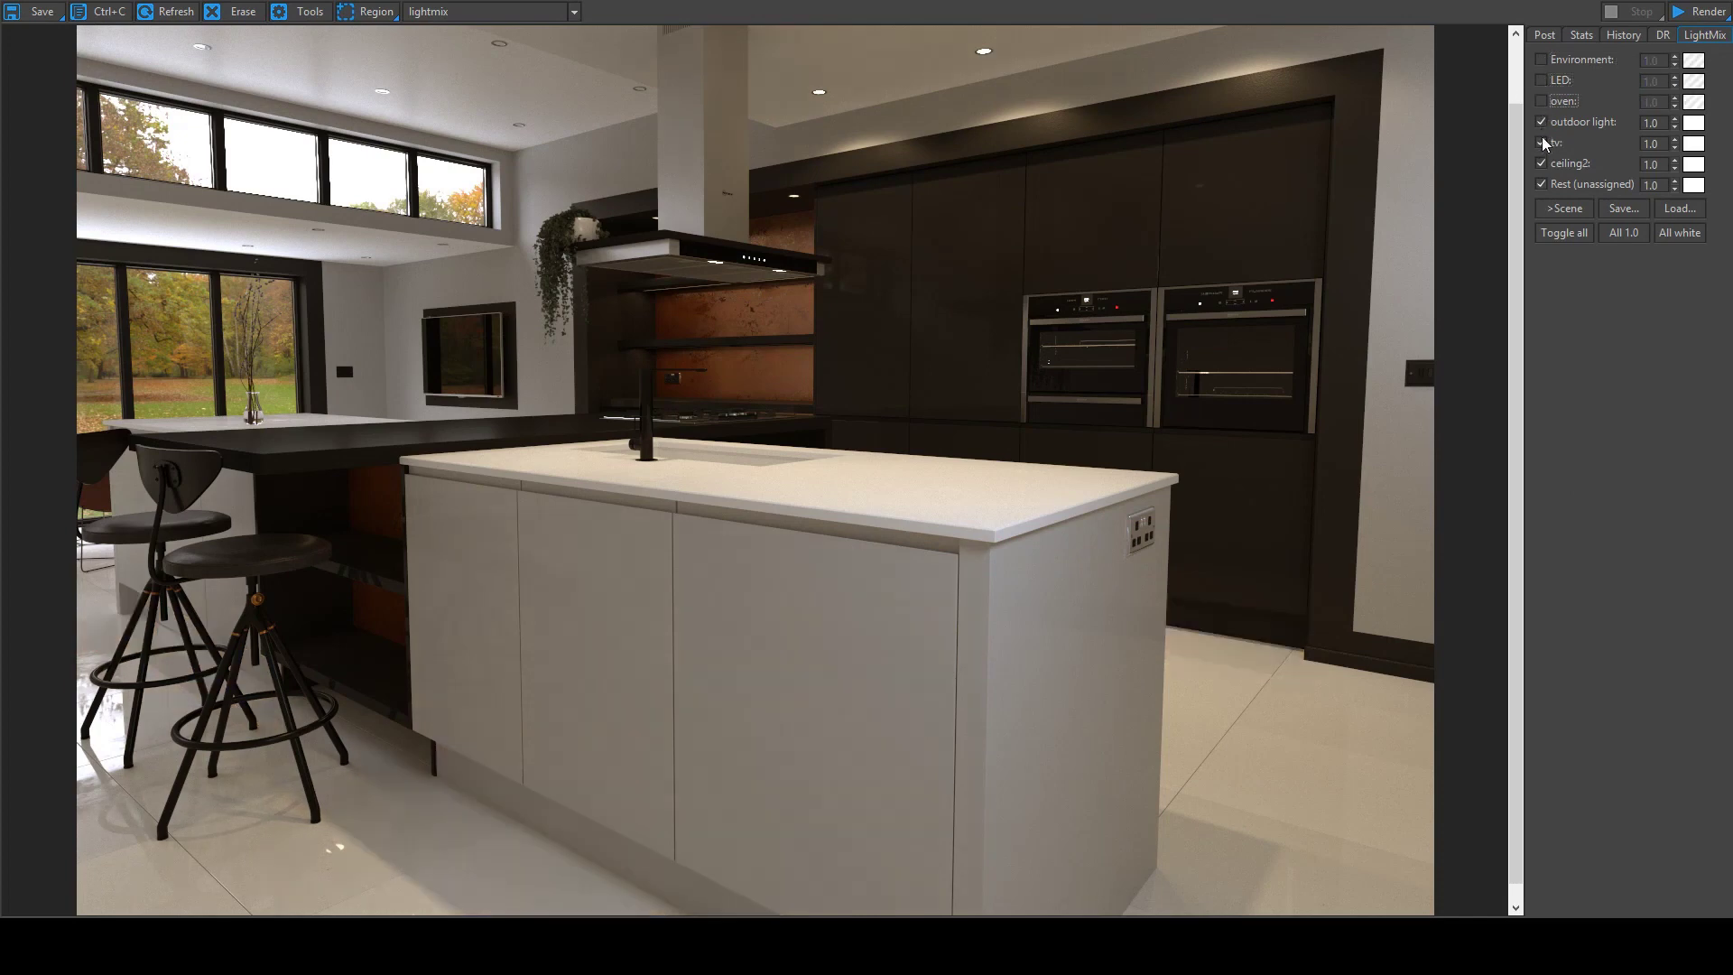
click(1540, 122)
click(1541, 143)
click(1541, 163)
click(1540, 184)
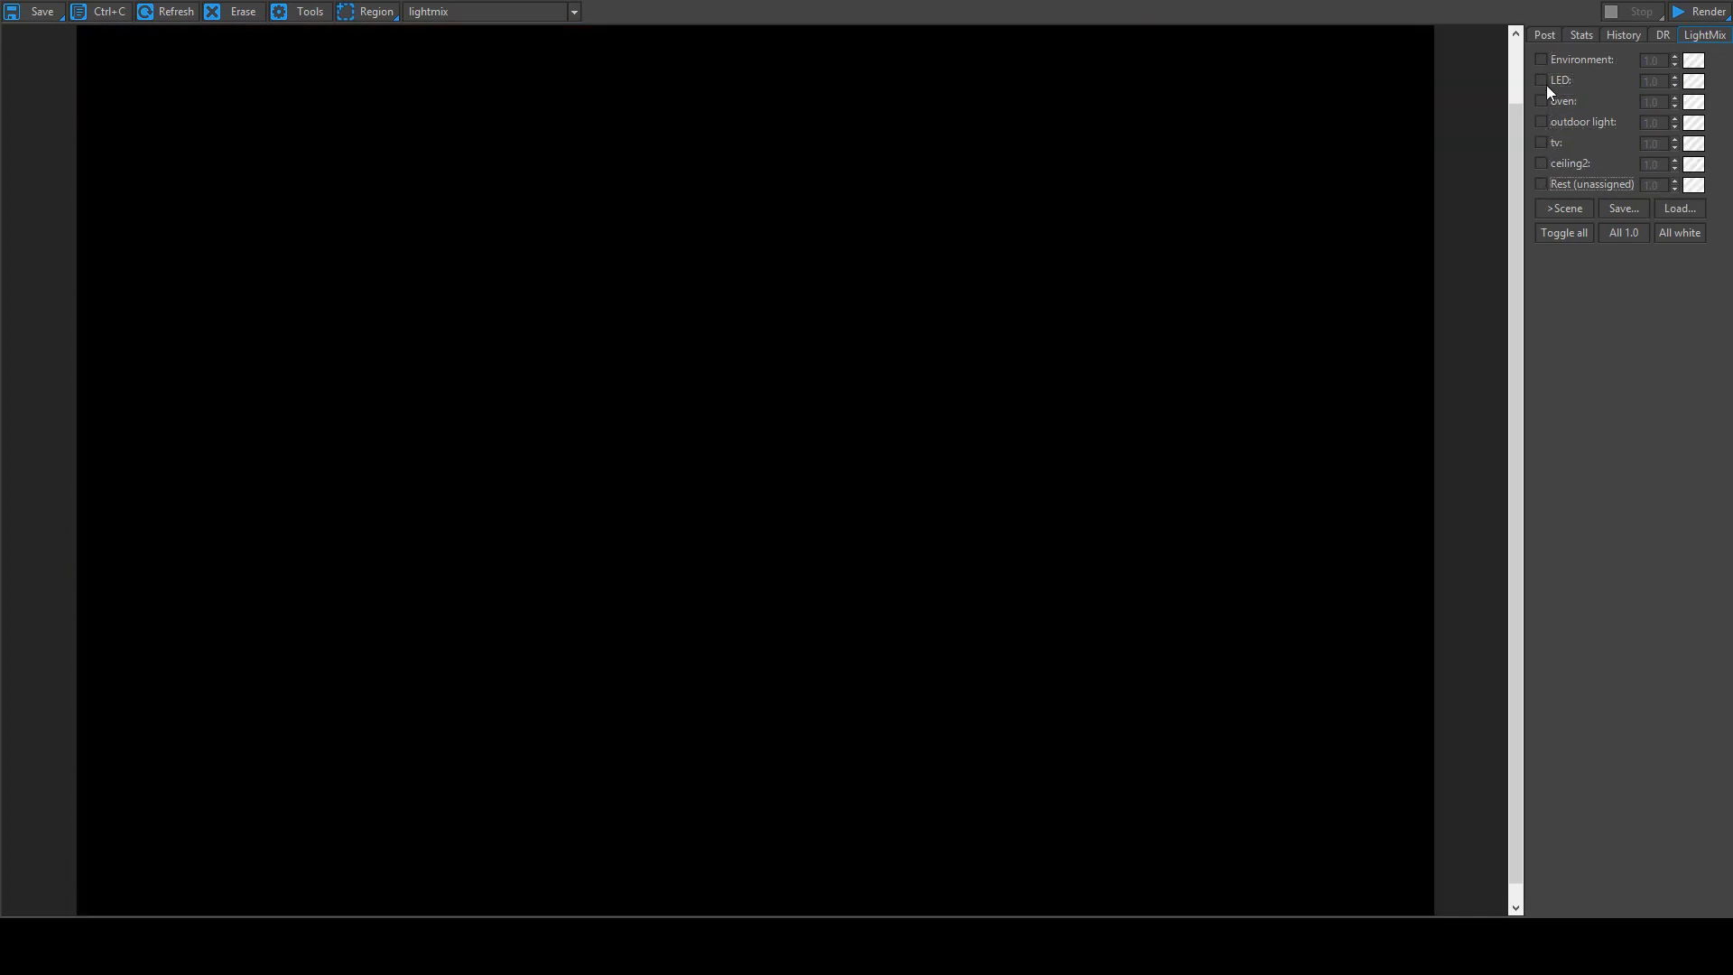
Step: Enable the LED, outdoor light, ceiling2 and Rest (unassigned) LightMix layers and adjust the intensity of Rest (unassigned)
click(1542, 80)
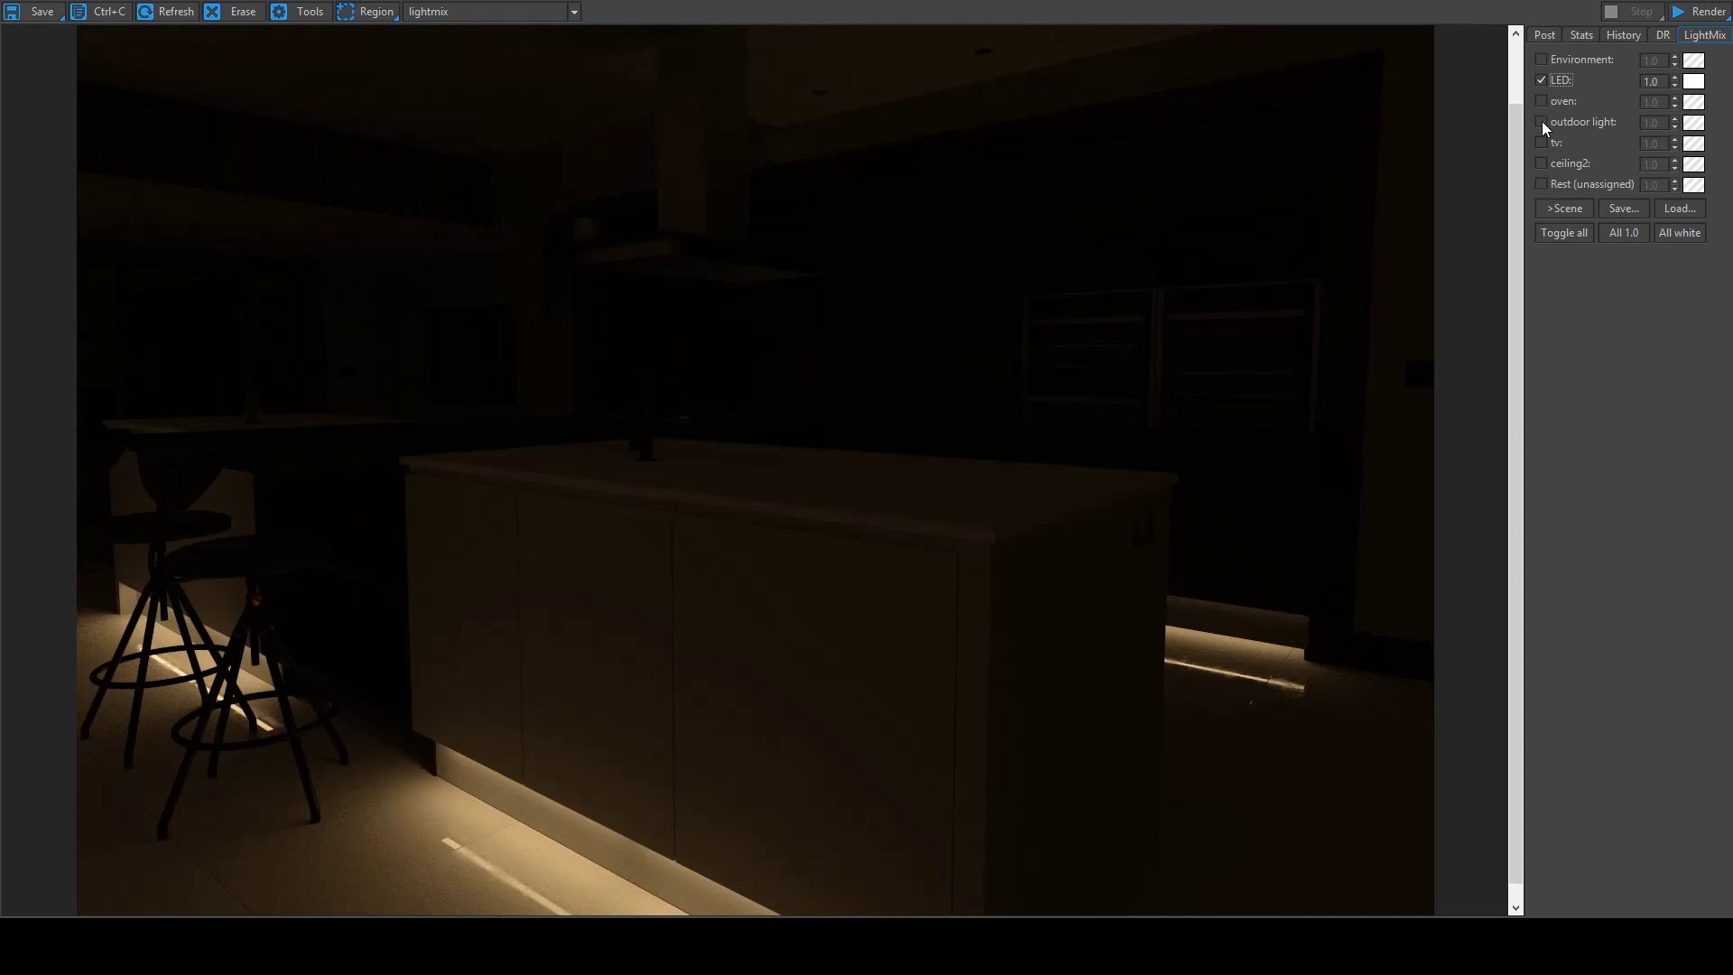
click(1542, 122)
click(1542, 164)
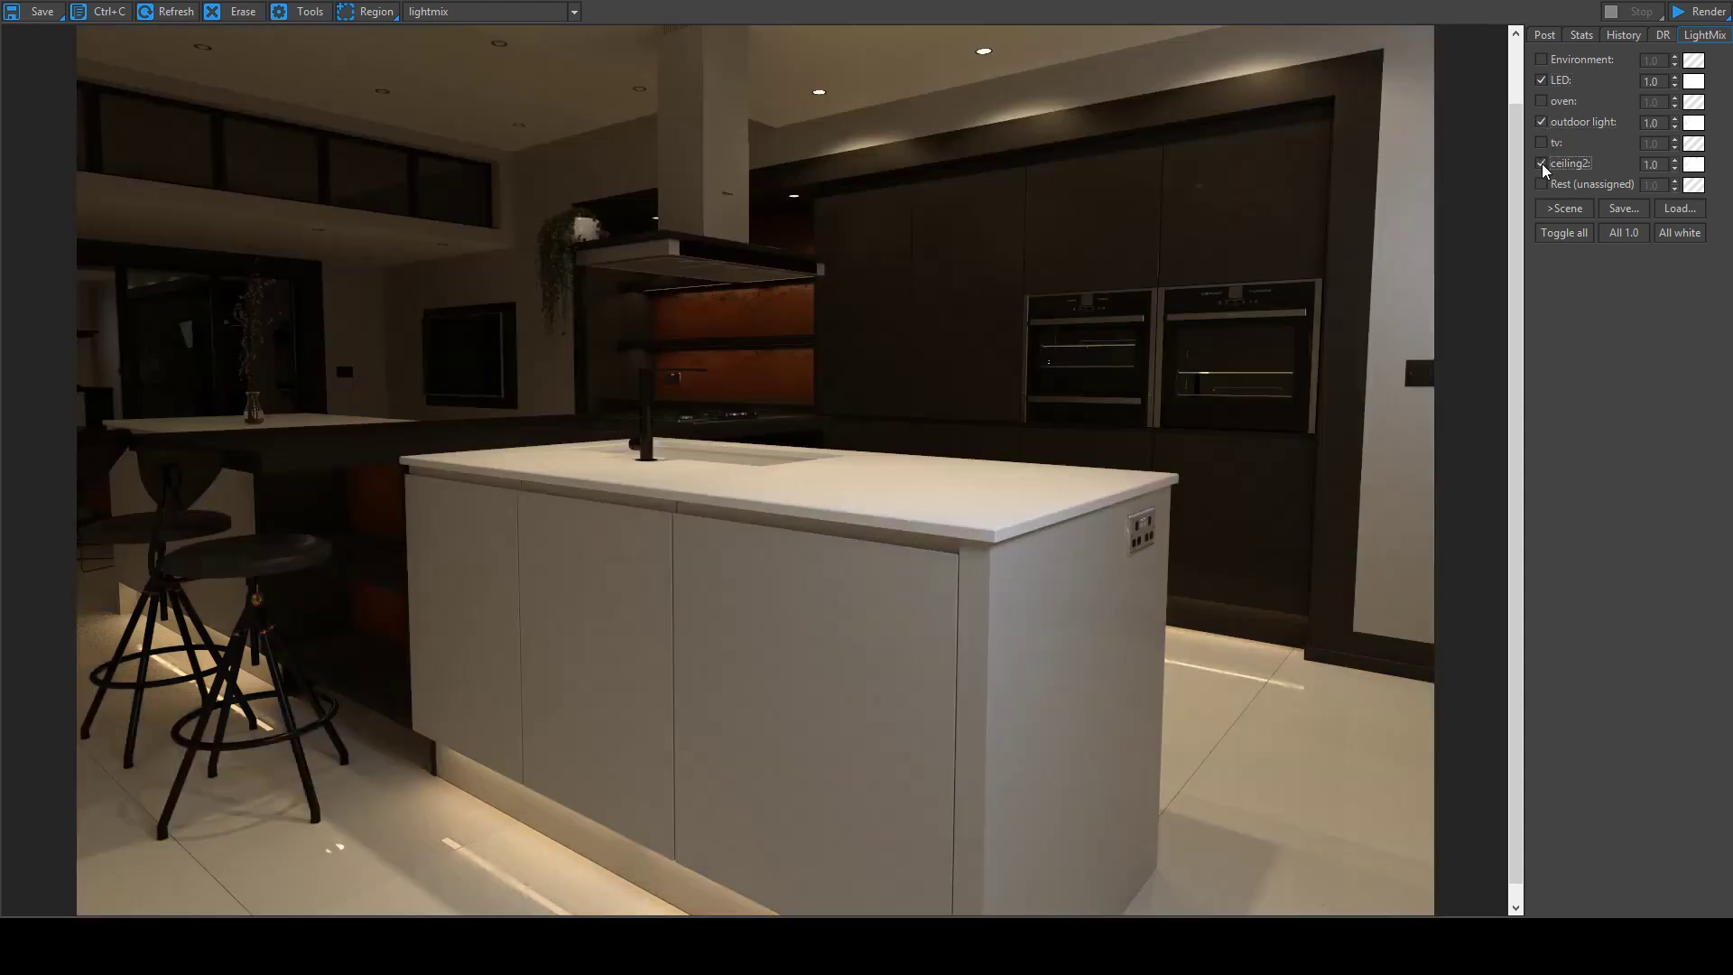
click(1540, 184)
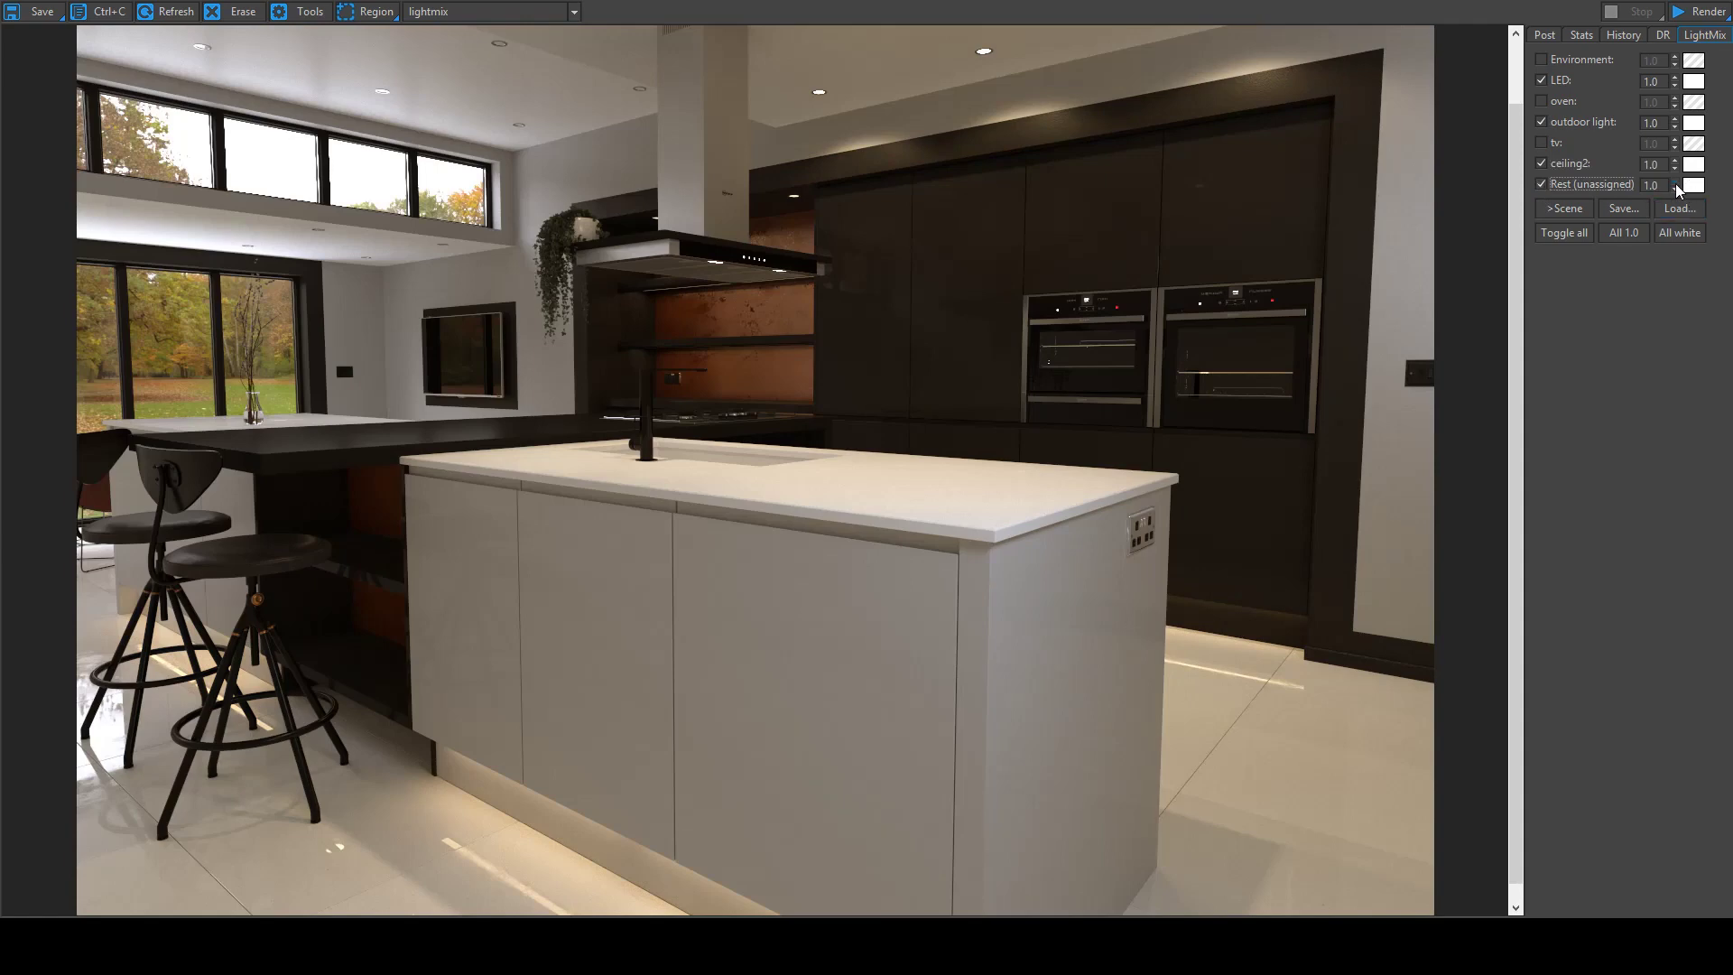
drag(1675, 182, 1664, 529)
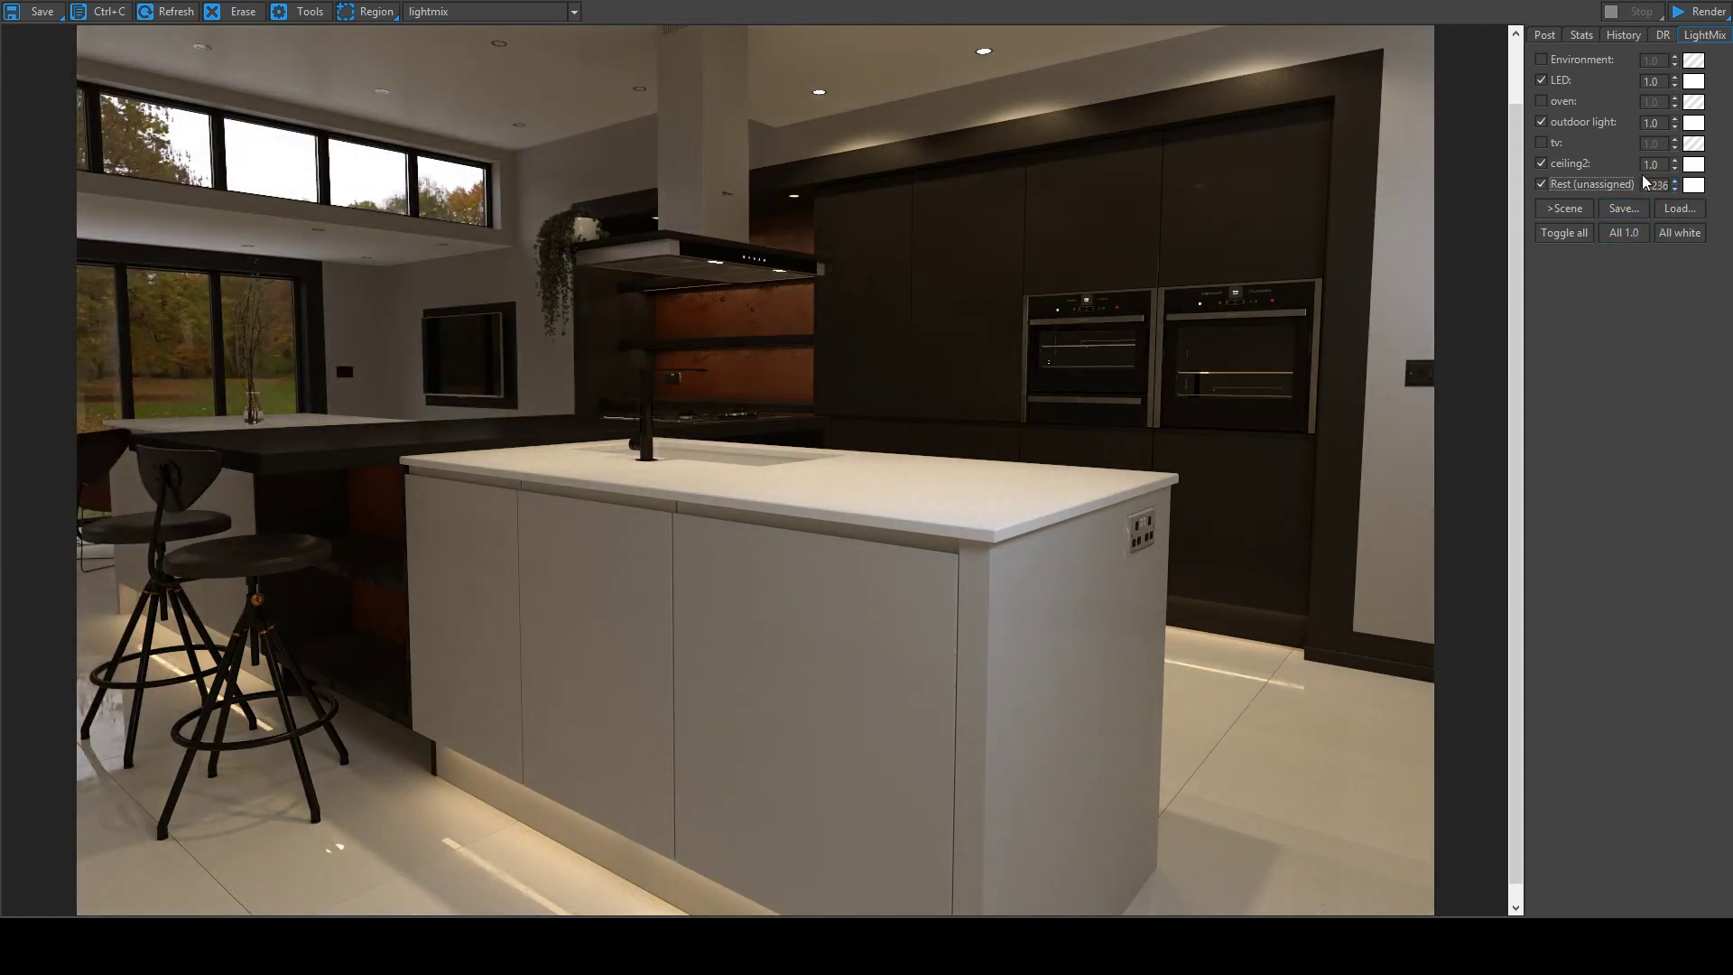
drag(1675, 315, 1638, 124)
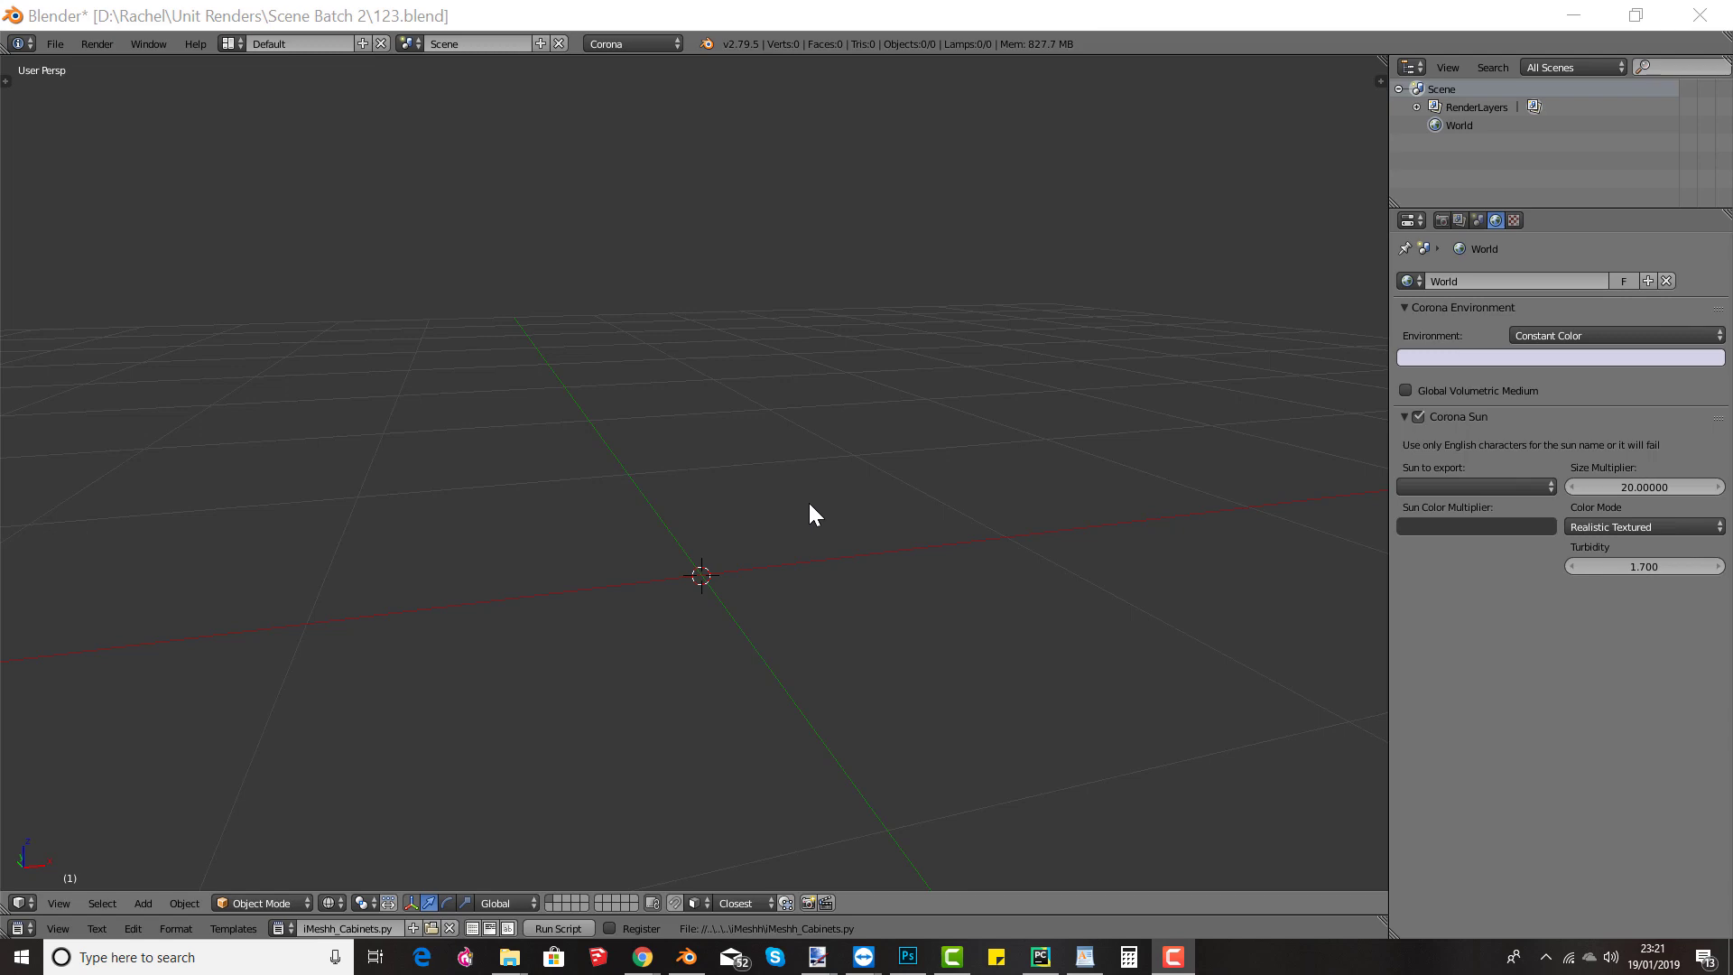
Step: Switch to HDRI Haven in the browser and browse its HDRIs from the Outdoor category to the Overcast category
key(alt+Tab)
alt+click(1023, 204)
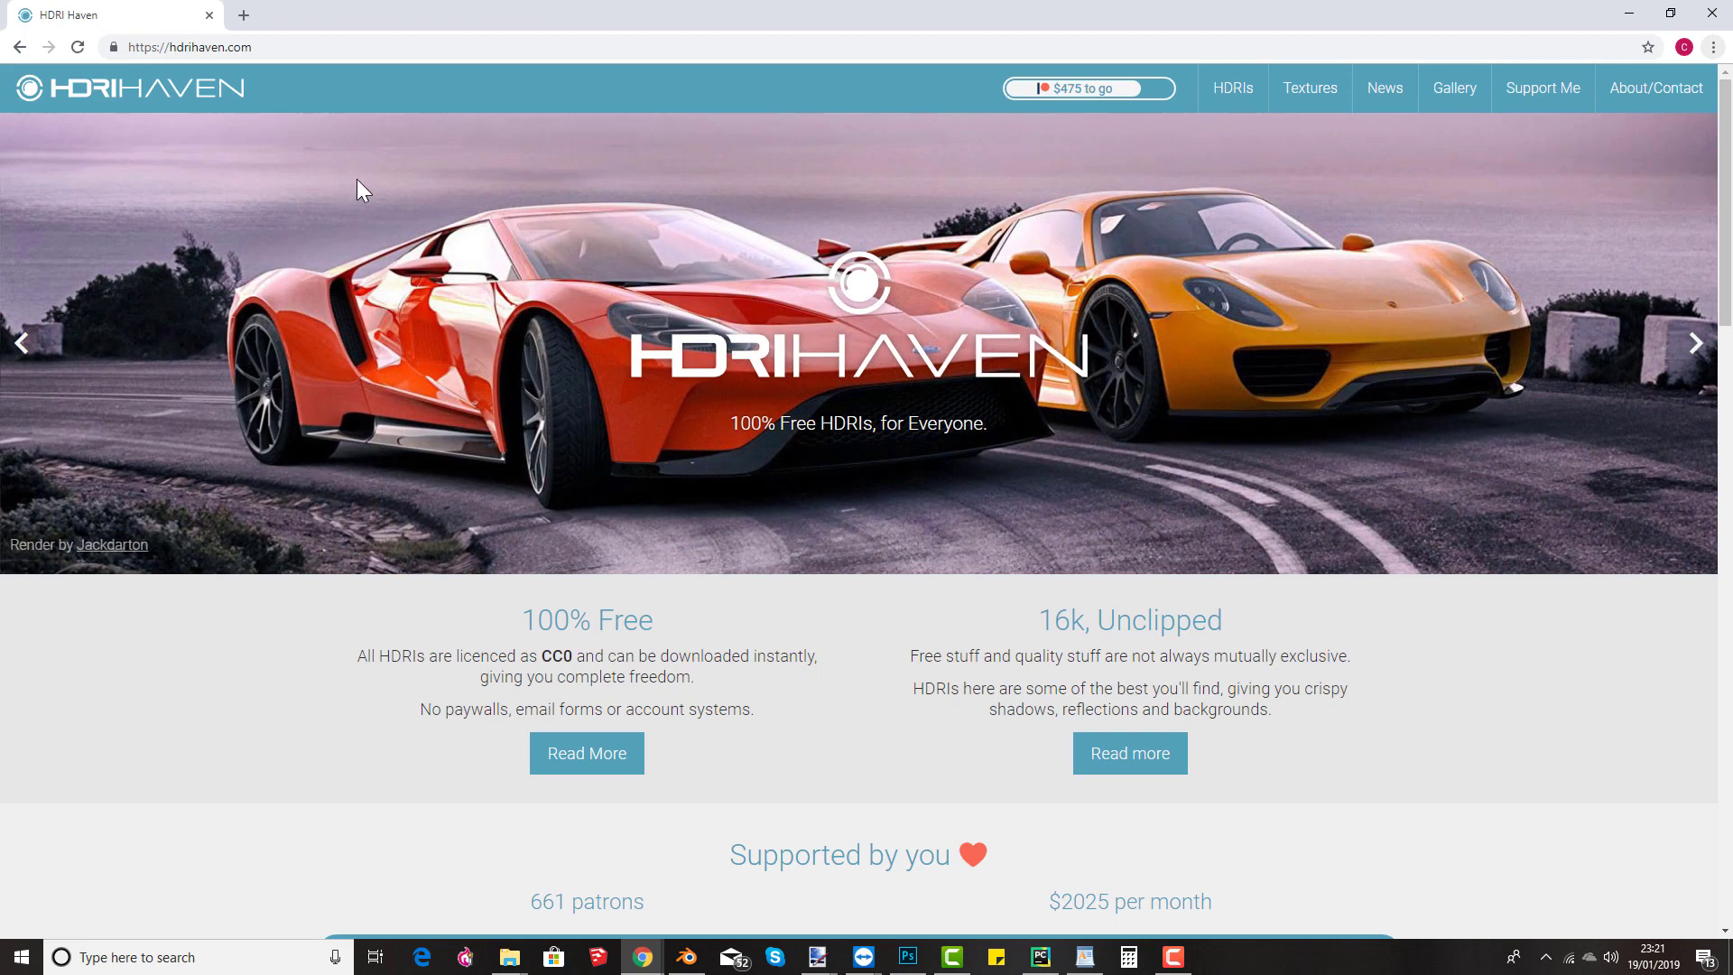
click(1234, 93)
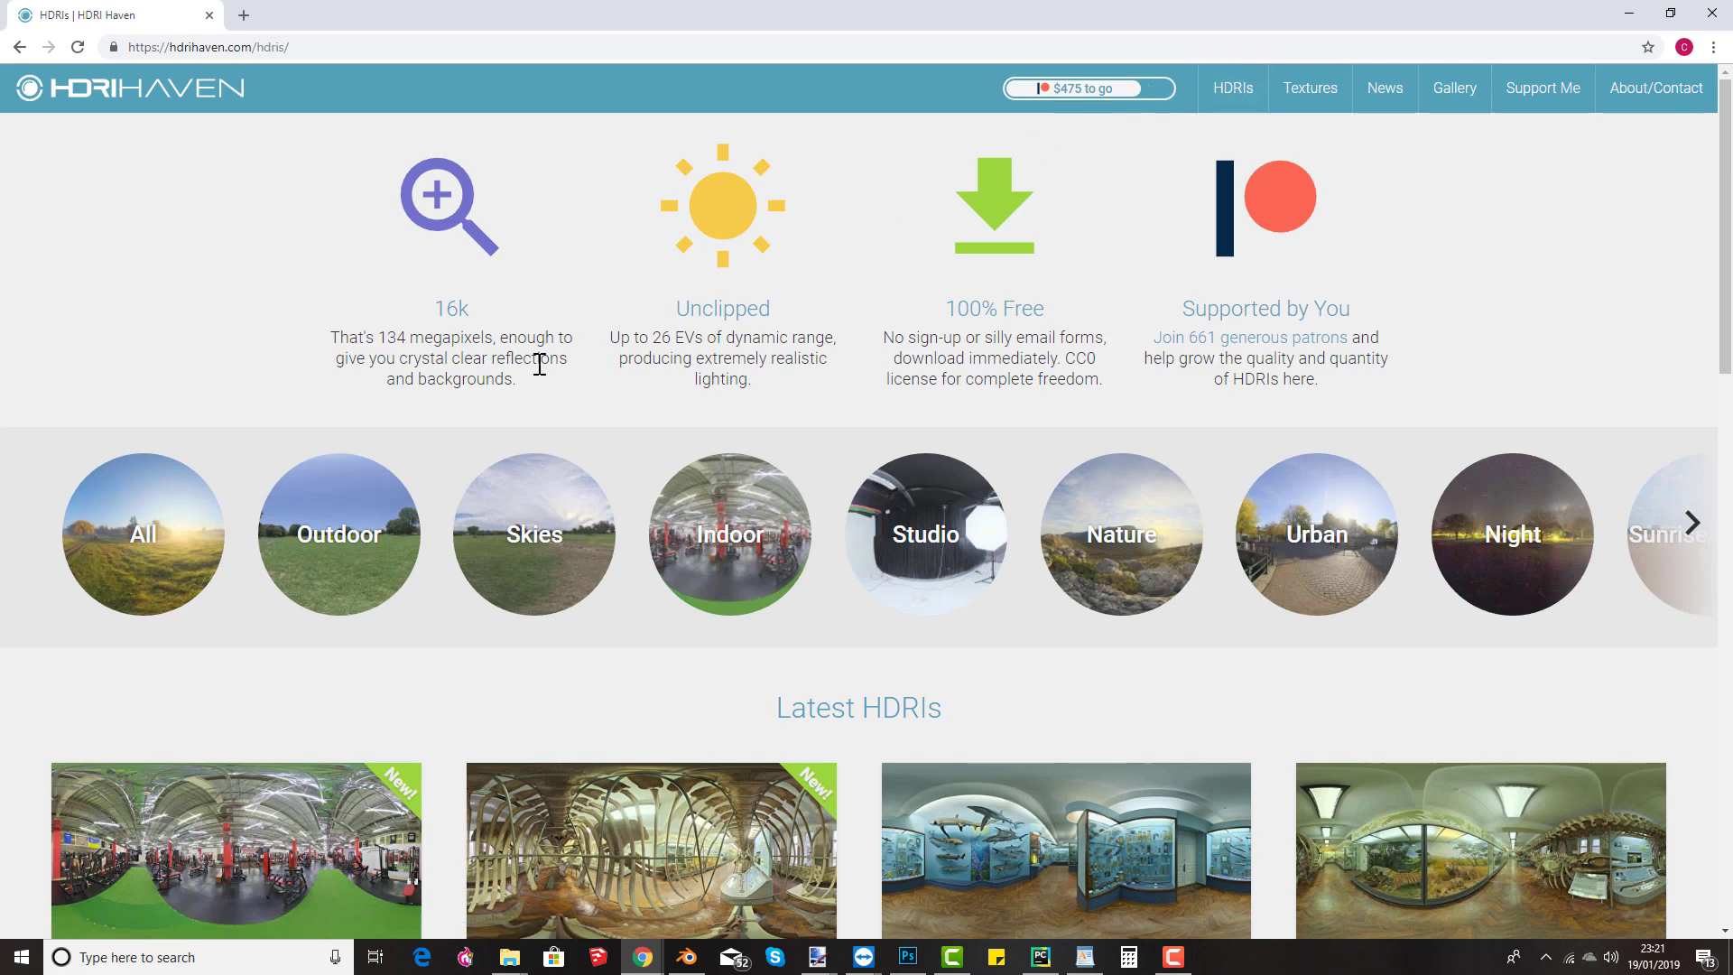
click(339, 526)
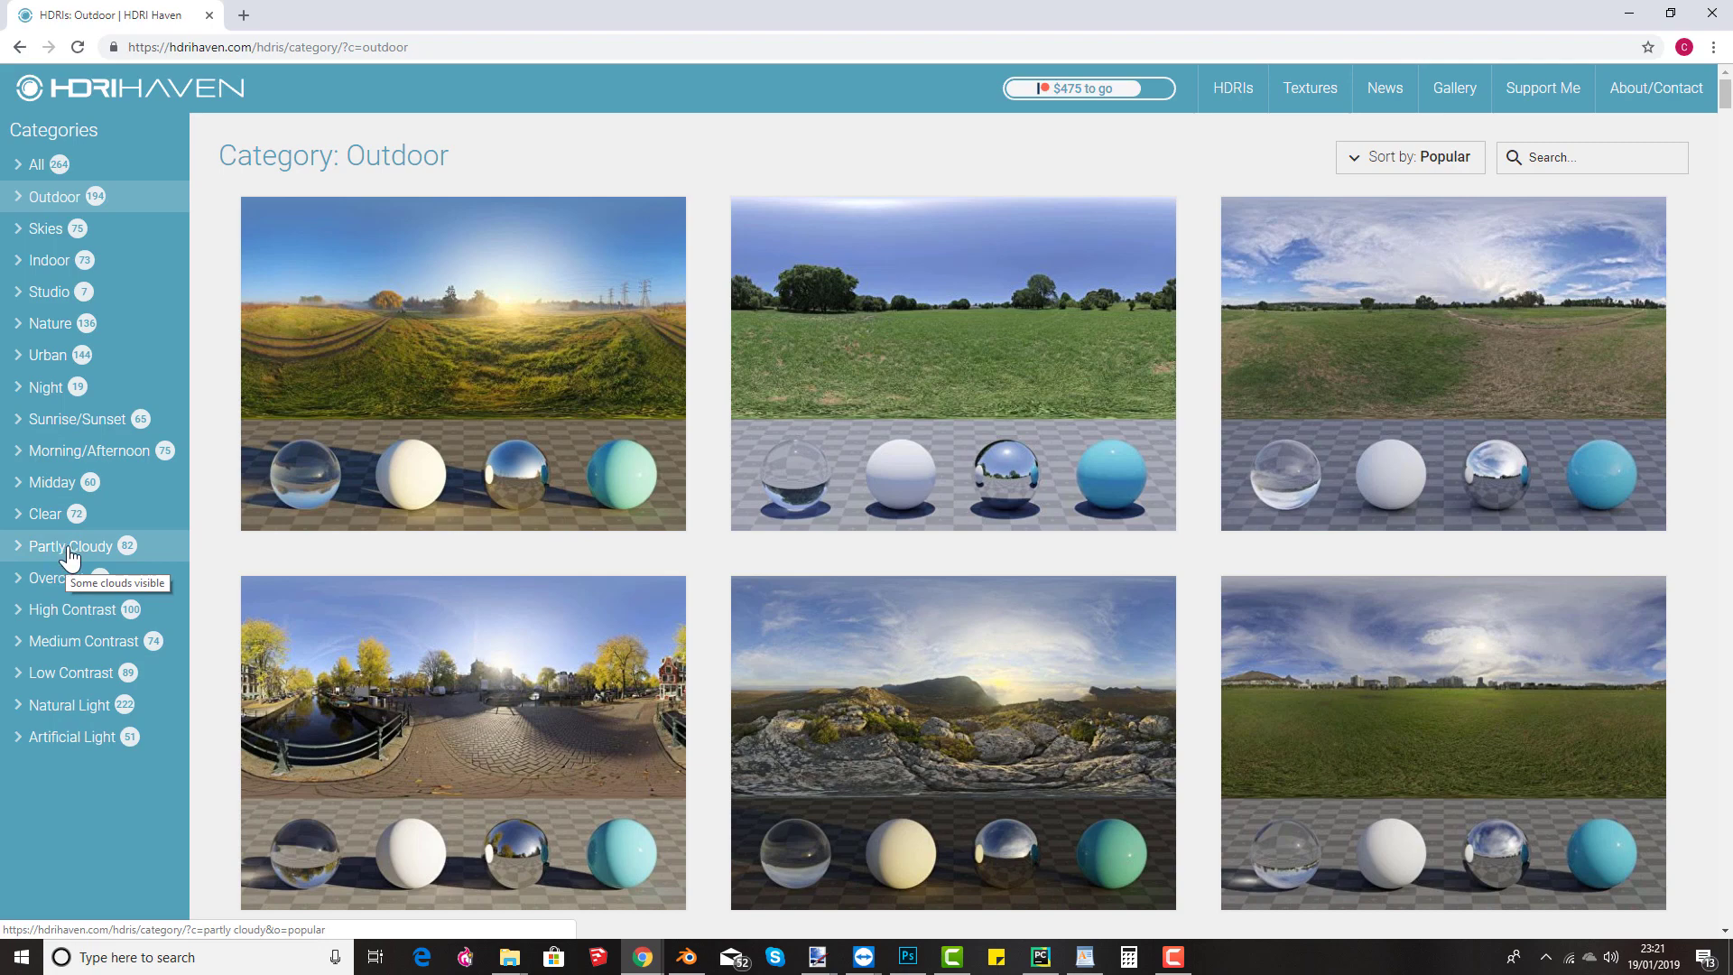
click(69, 589)
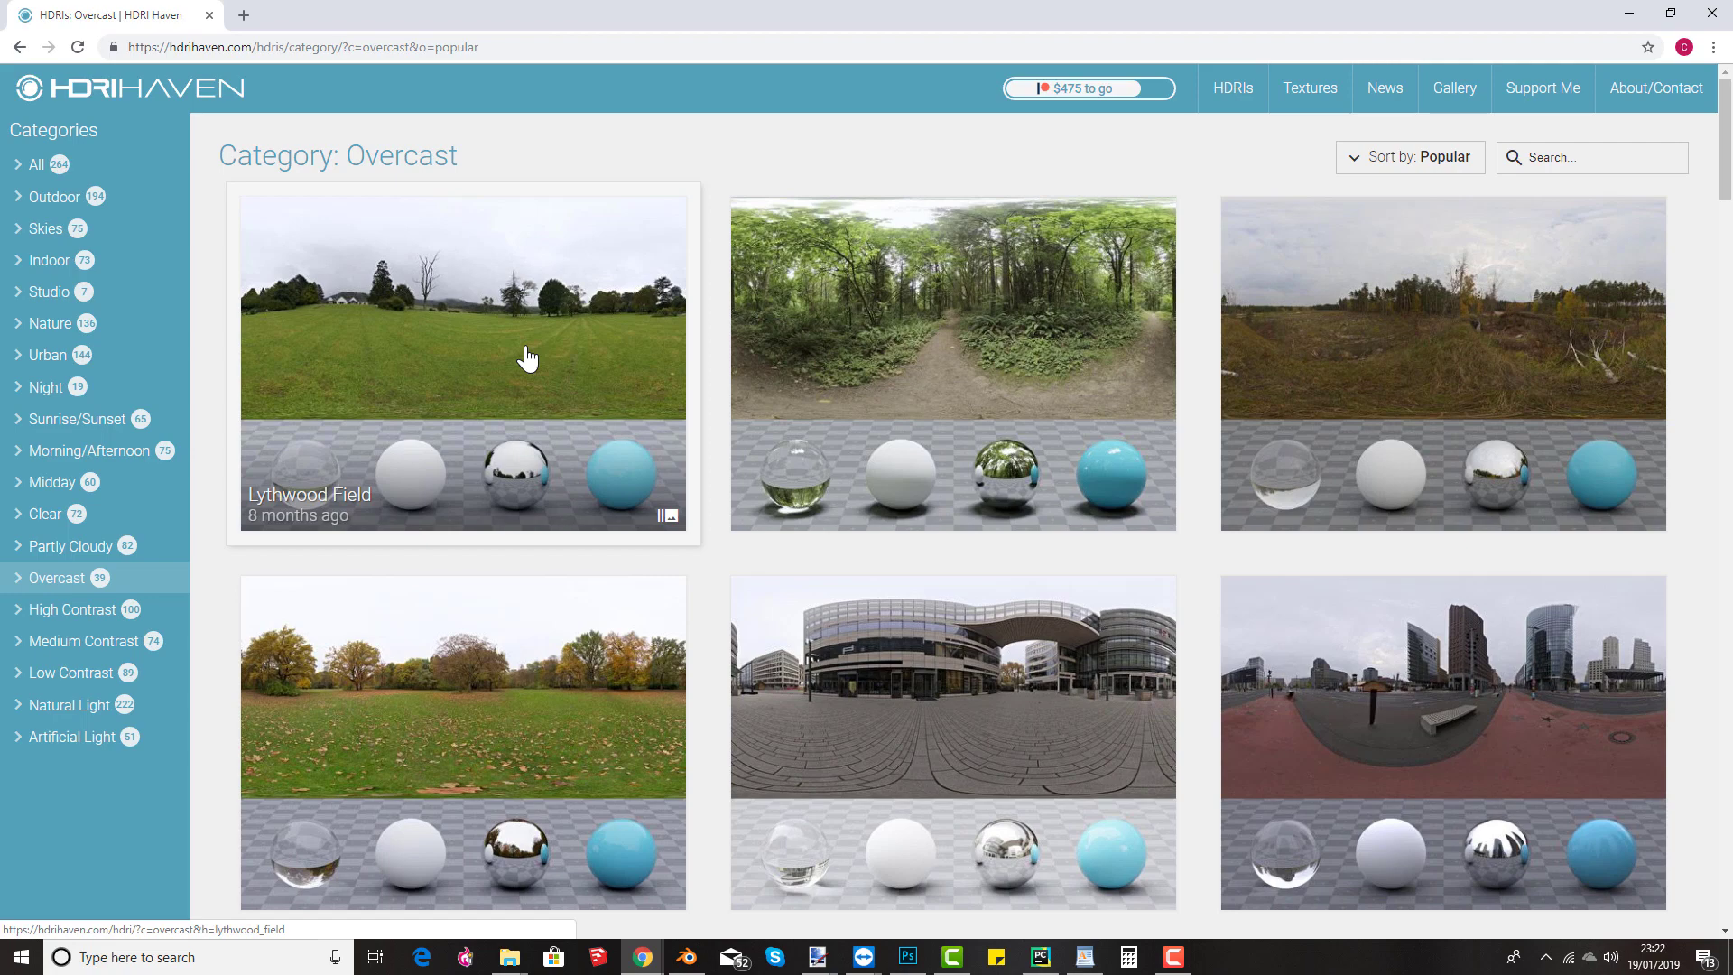
Step: Download the 4k HDR version of the Tiergarten HDRI and save it as tiergarten_4k in the iMeshh folder
scroll(505, 432, down, 2)
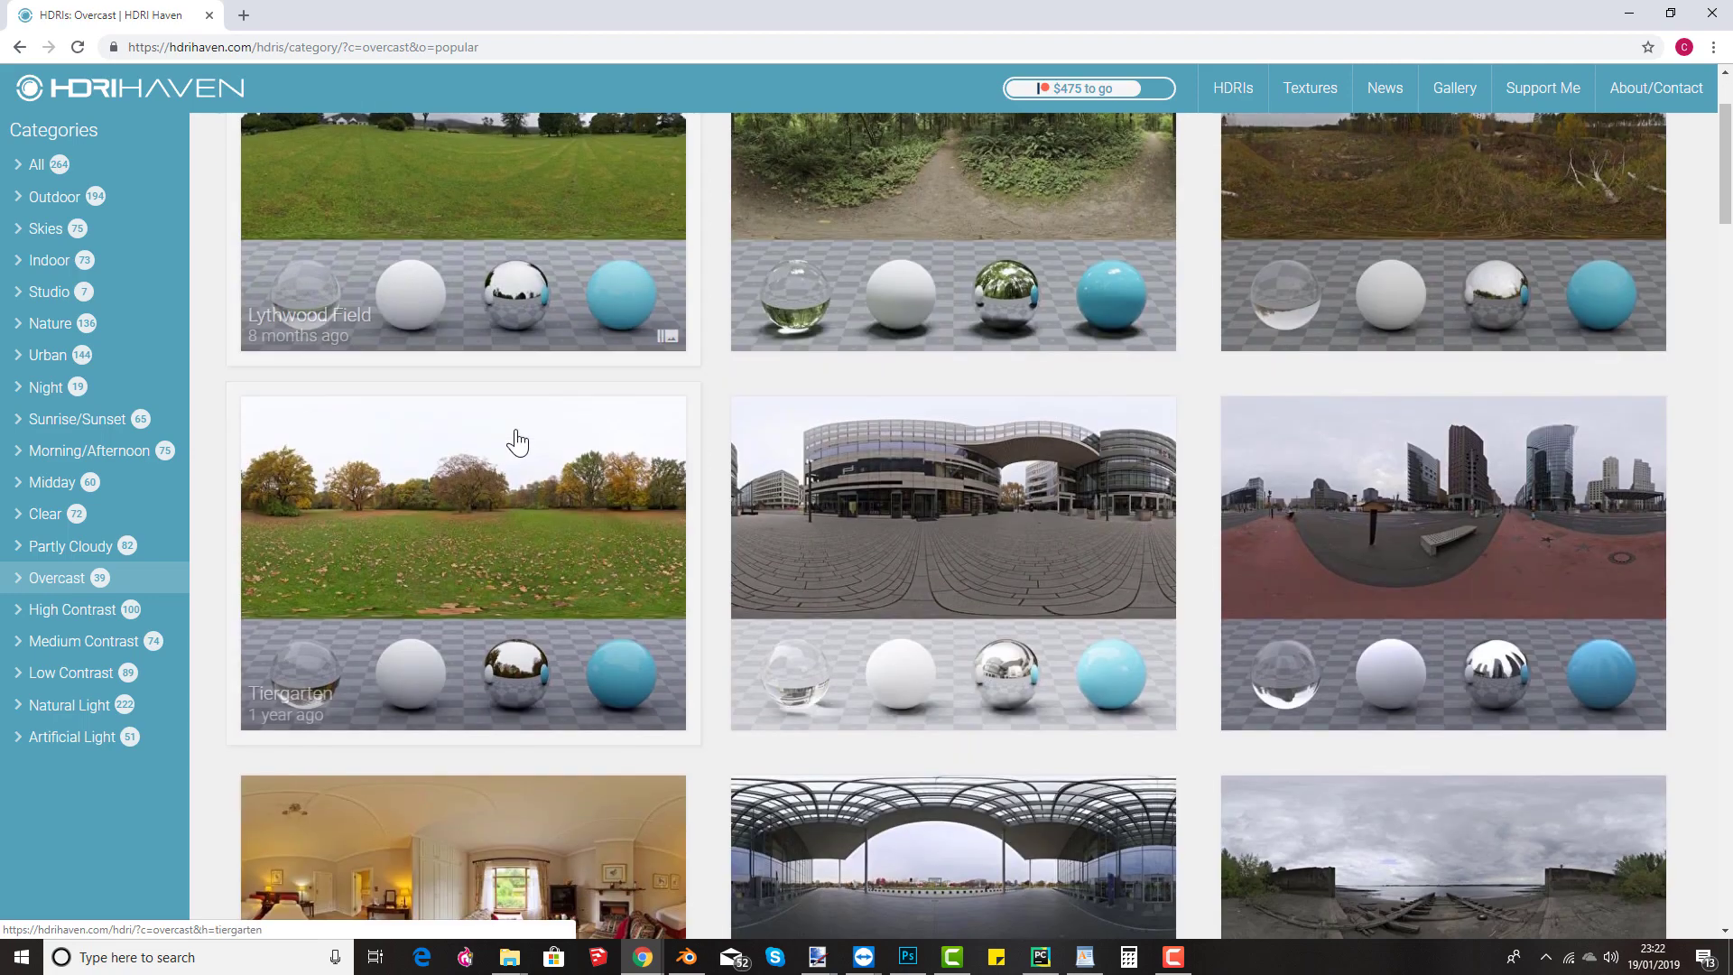
click(465, 519)
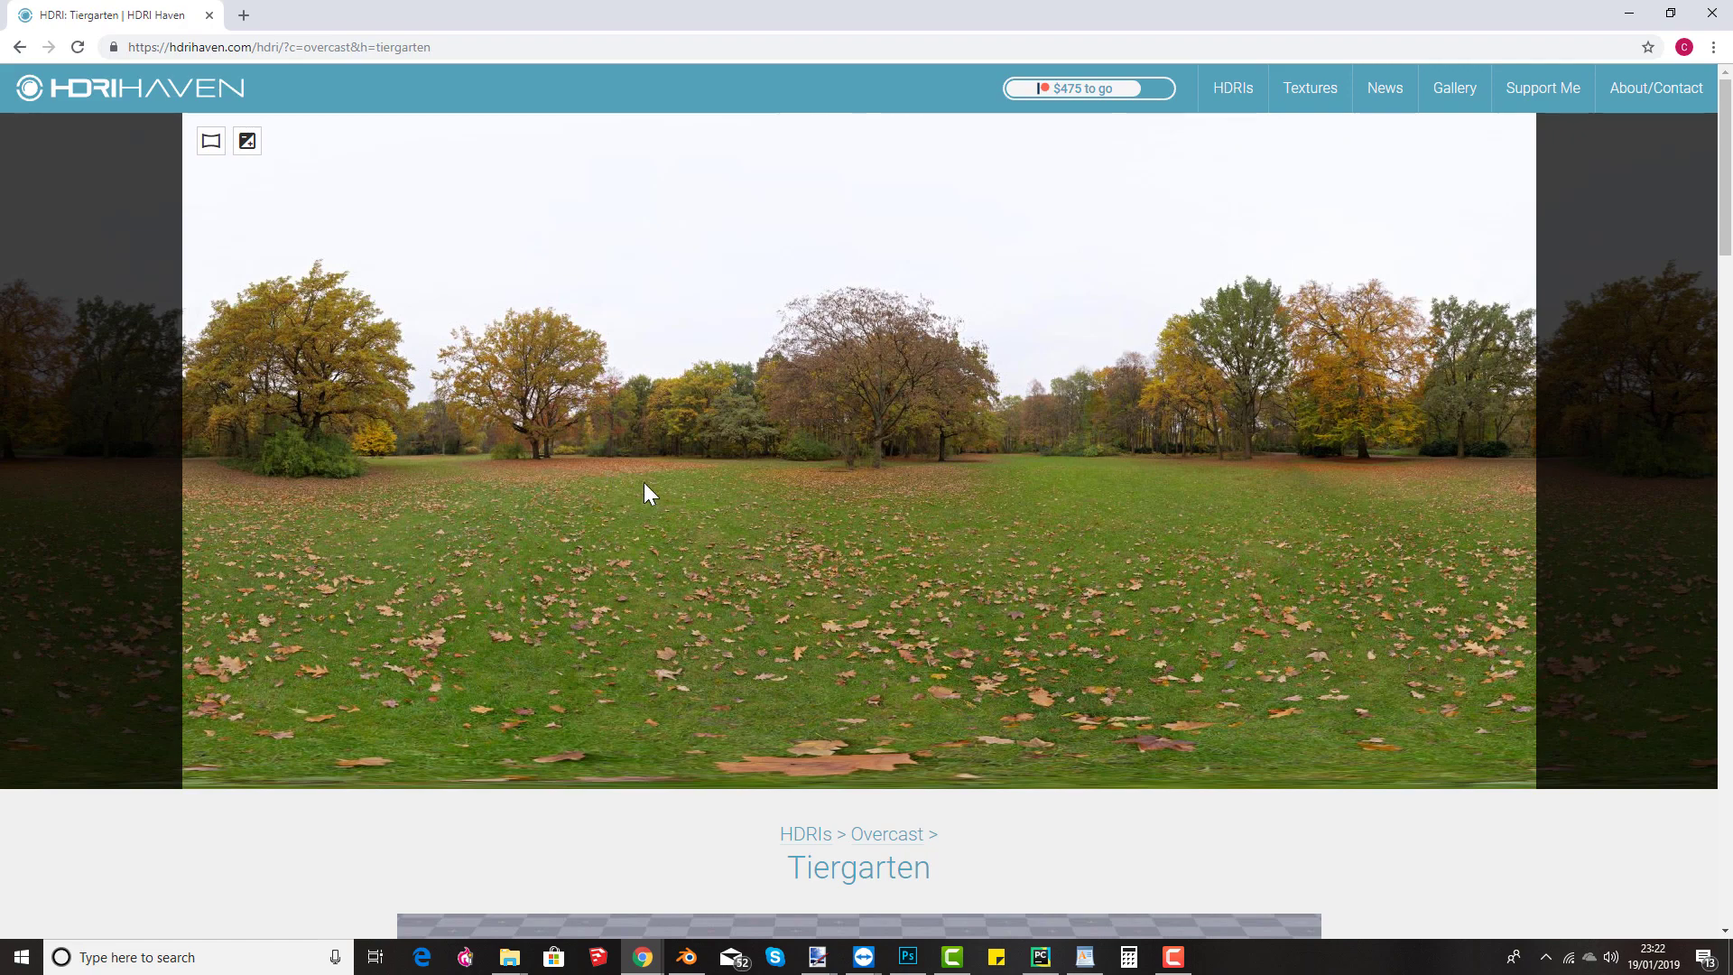
scroll(921, 492, down, 10)
scroll(928, 486, down, 2)
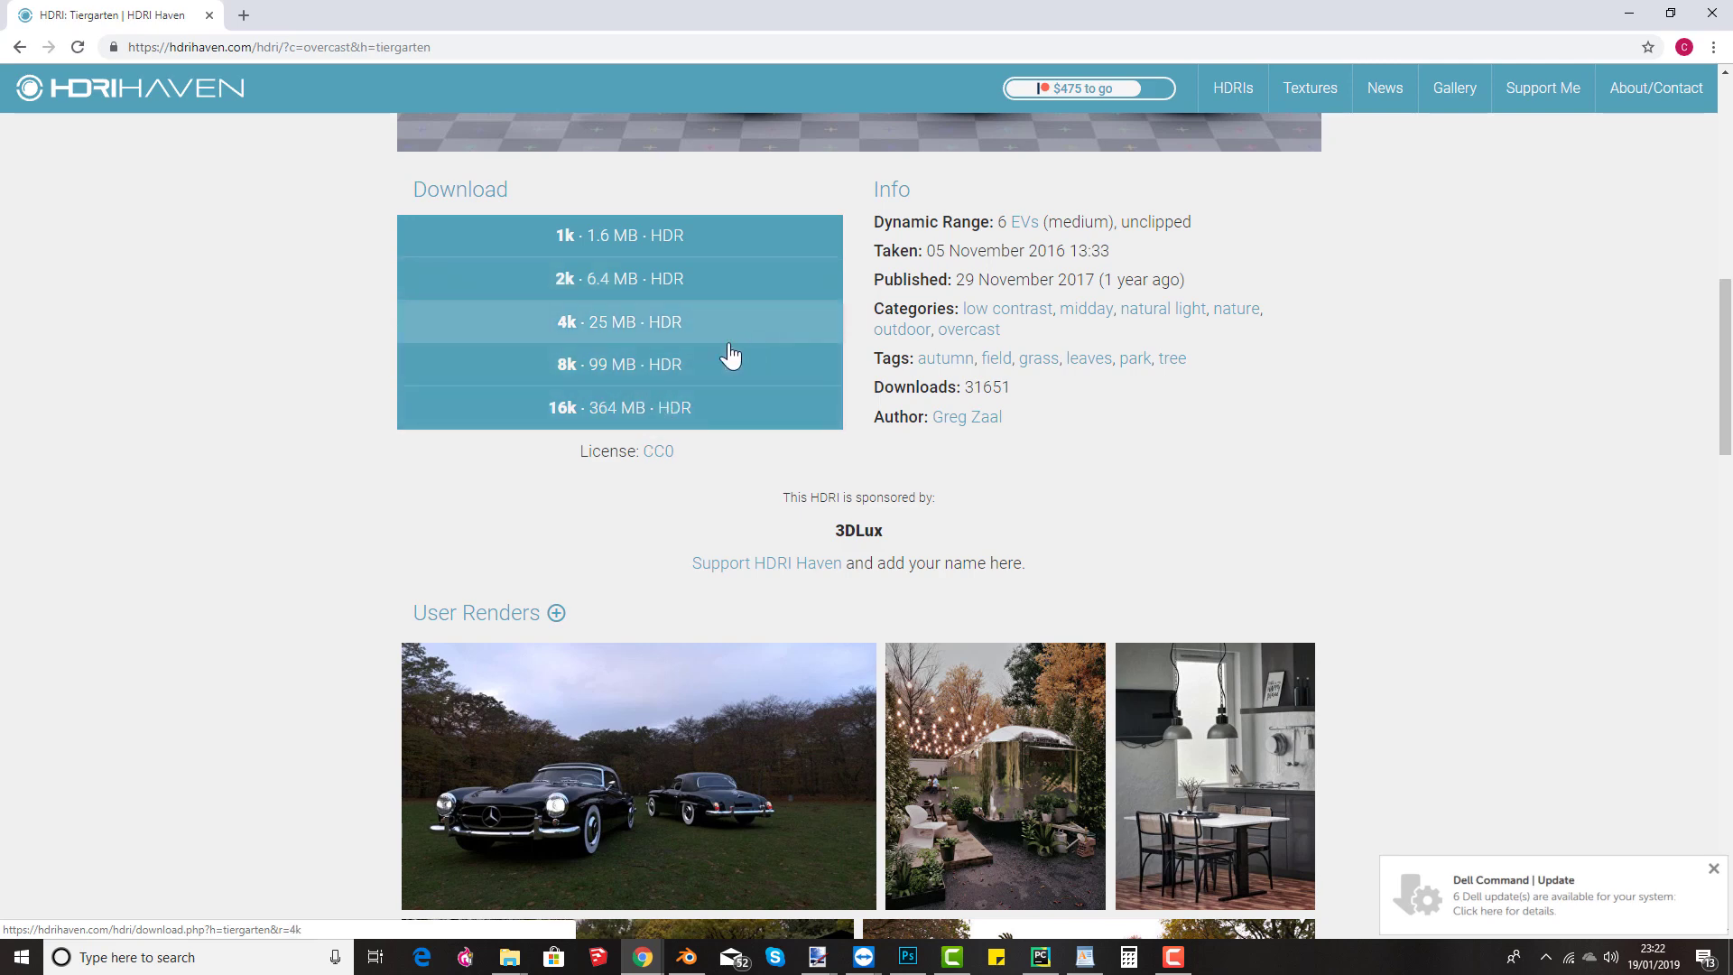
click(613, 334)
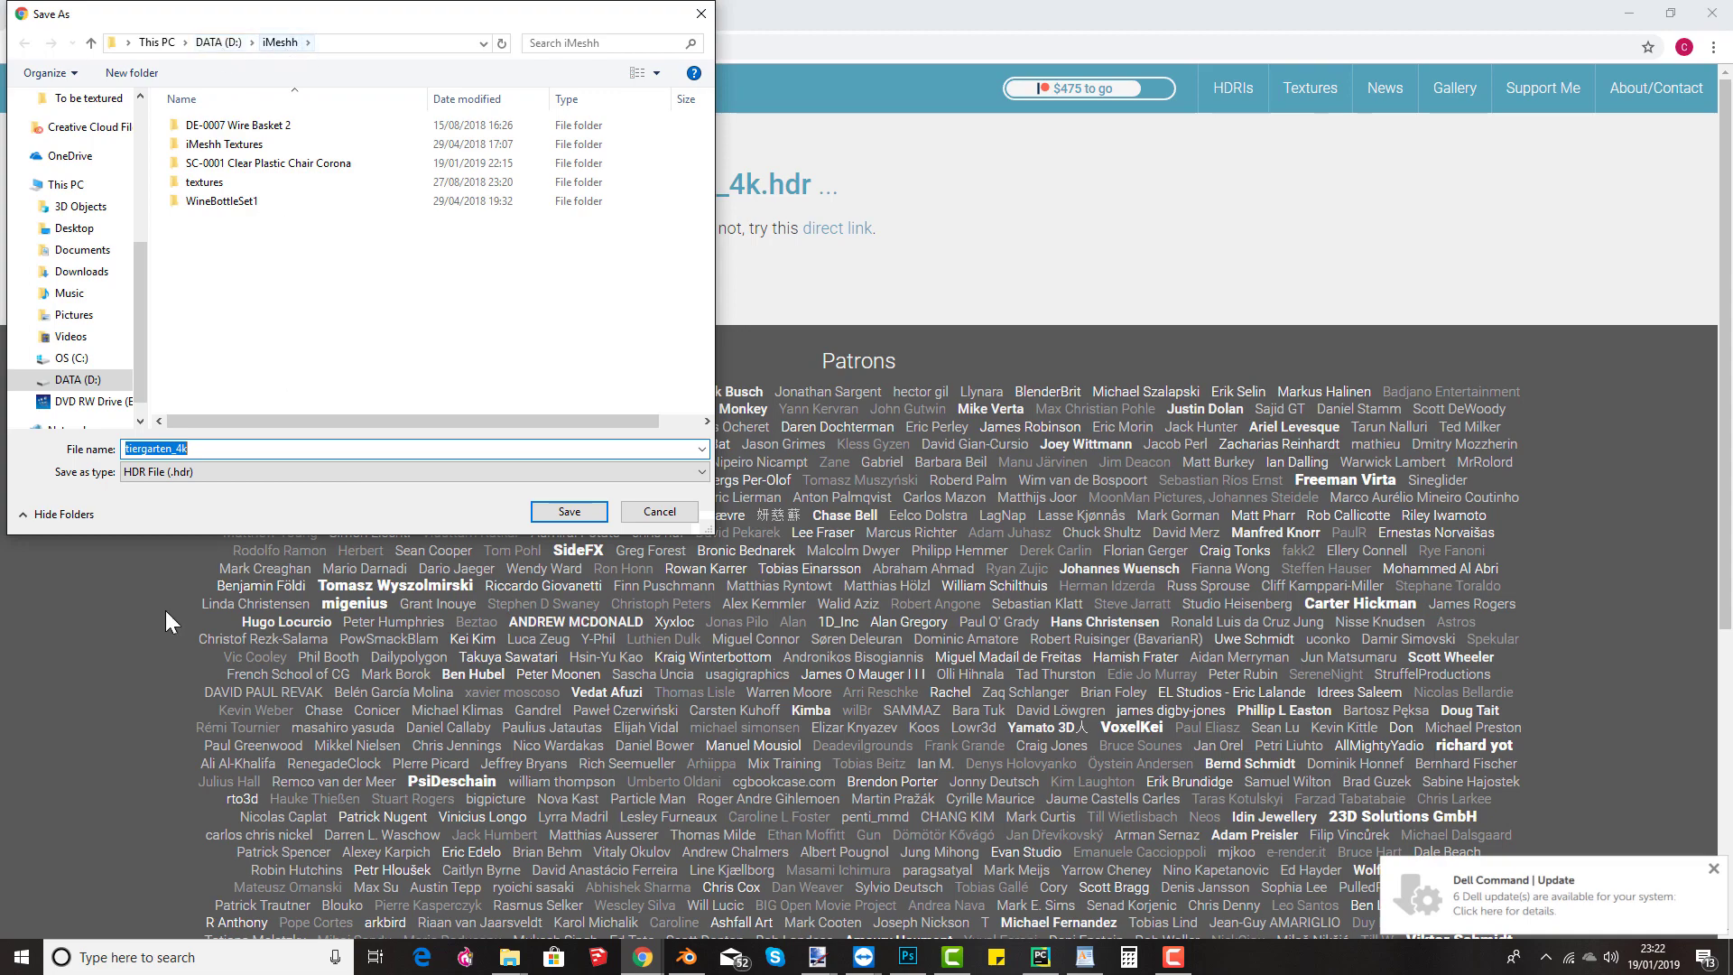
click(543, 514)
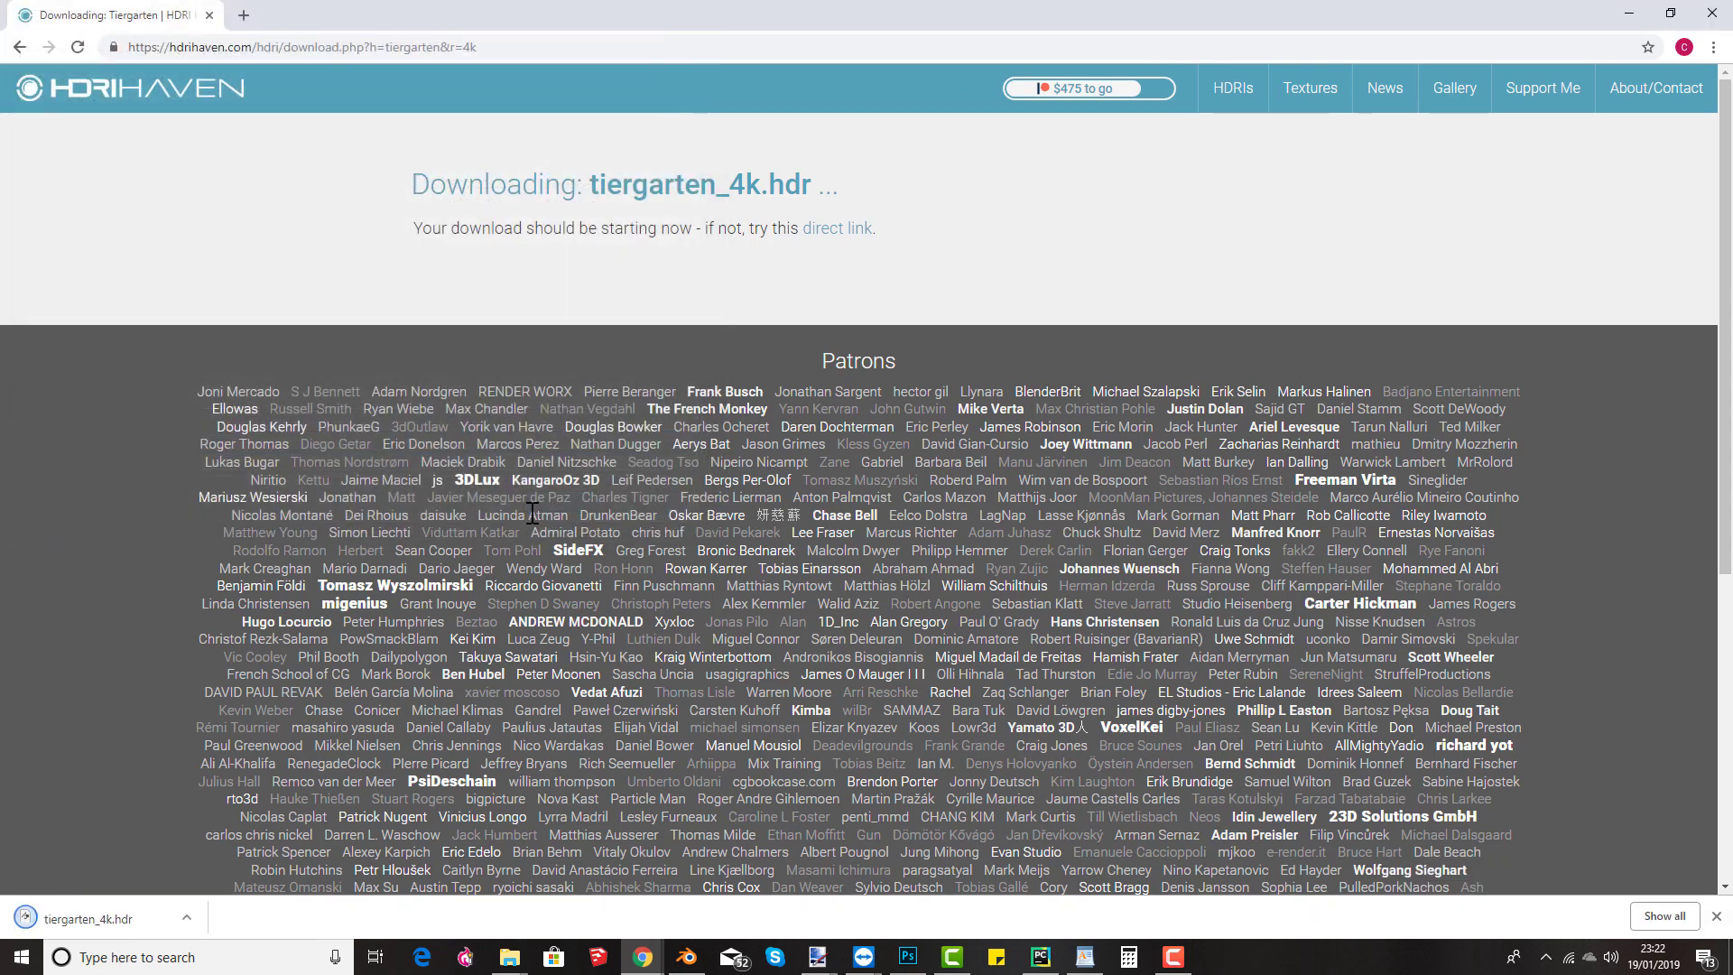
Step: Switch to Blender and add a plane mesh to the empty scene
click(687, 958)
middle_drag(753, 587, 711, 552)
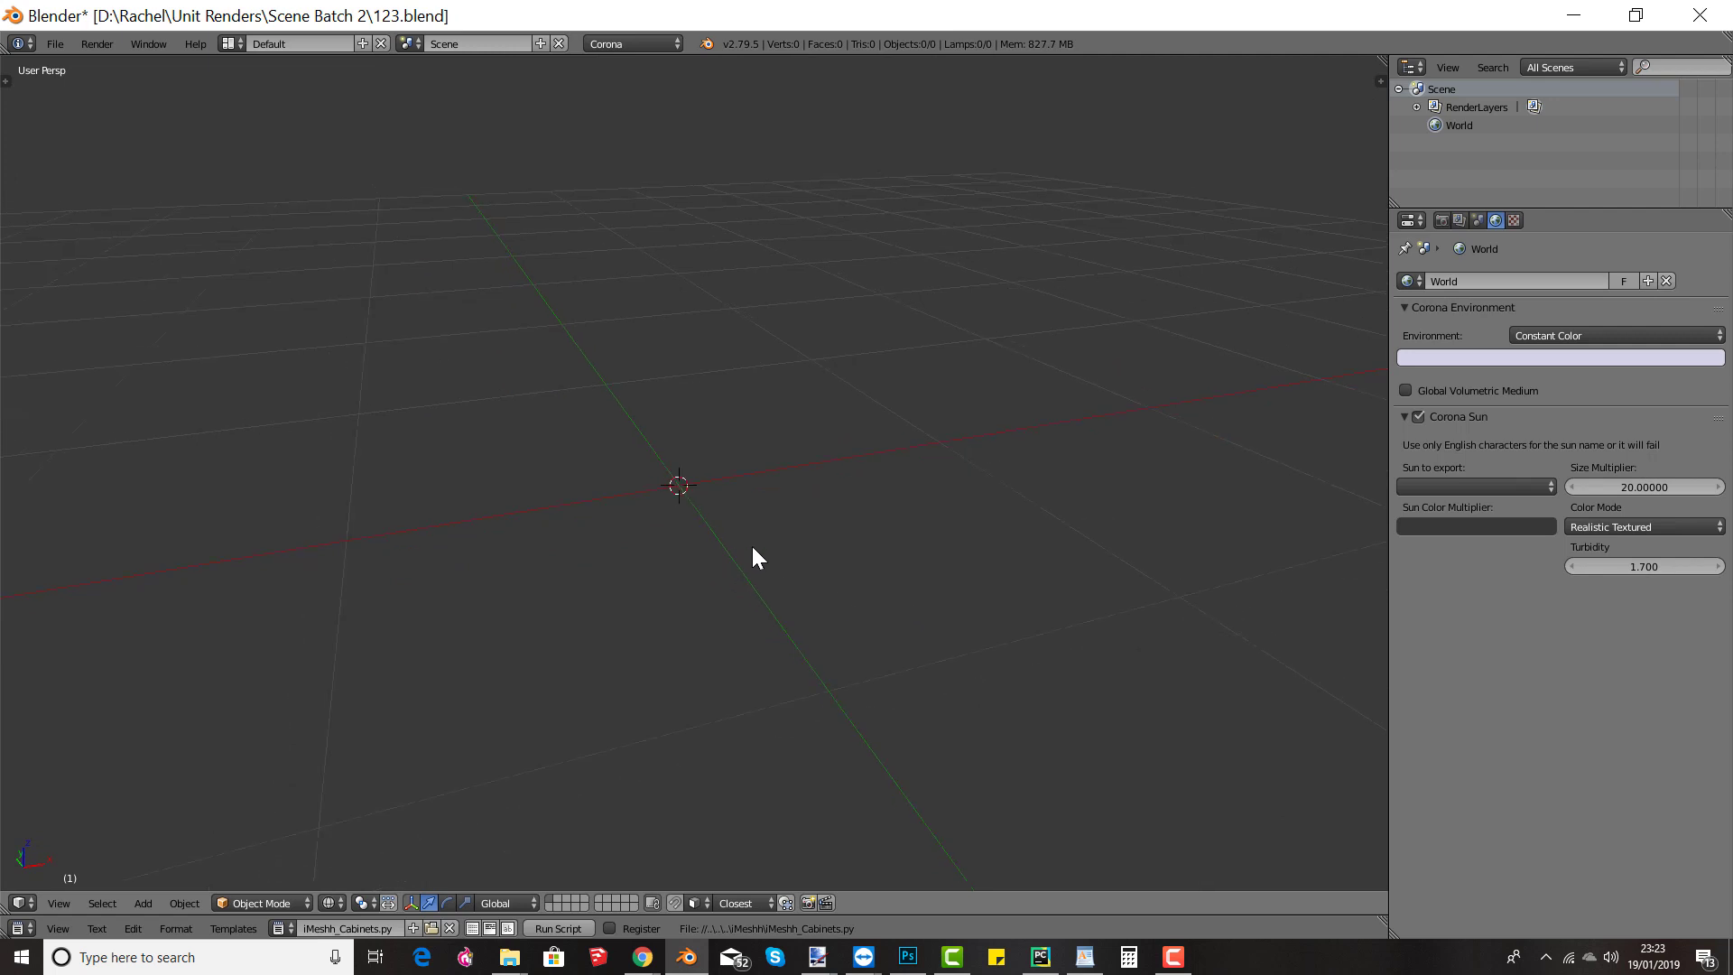
key(shift+a)
mouse_move(713, 532)
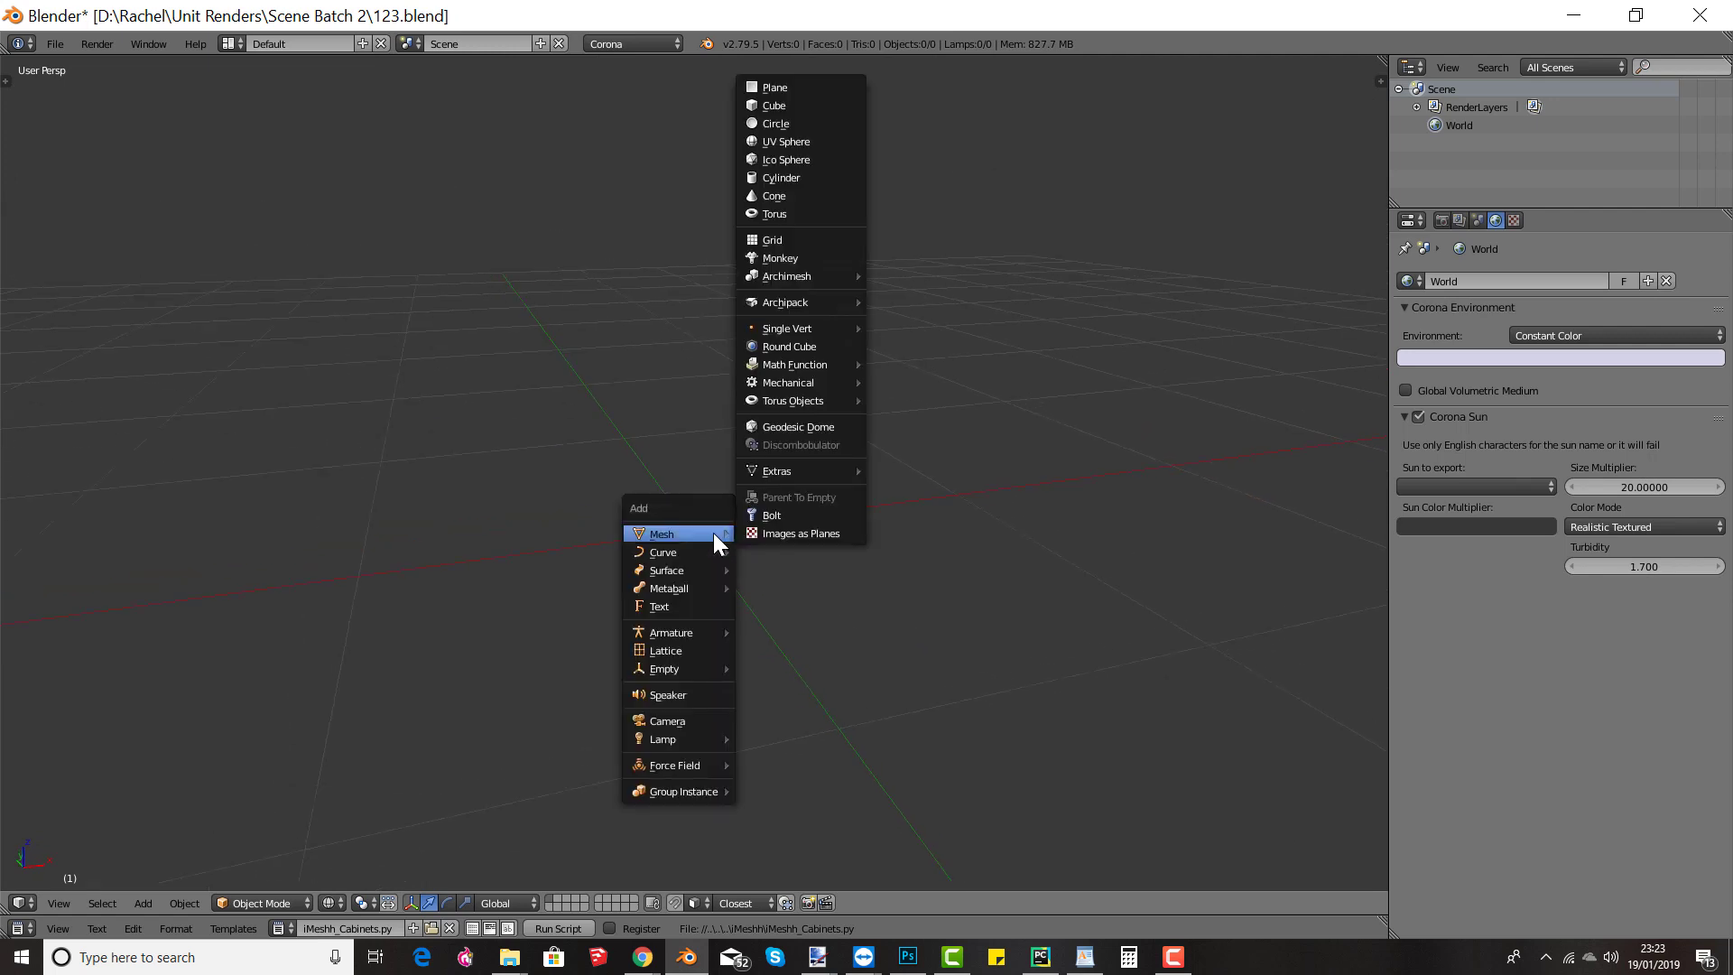
click(778, 89)
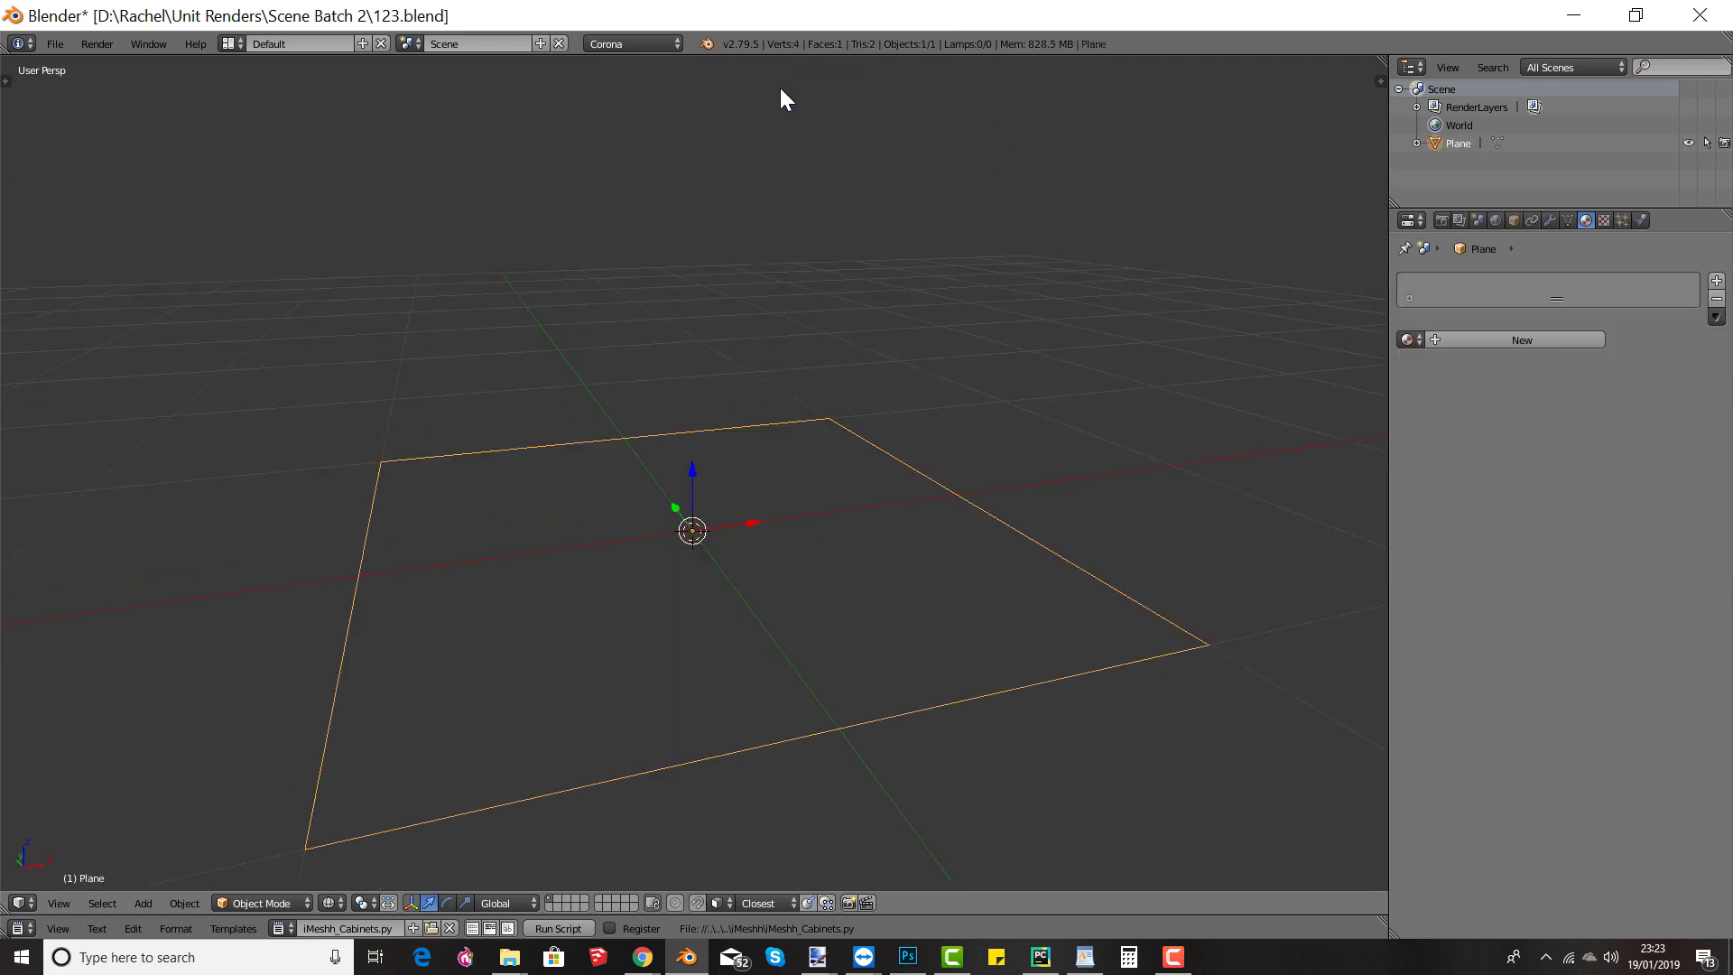
Step: Show the viewport in solid shading and give the plane a new material
key(z)
middle_drag(885, 472, 956, 439)
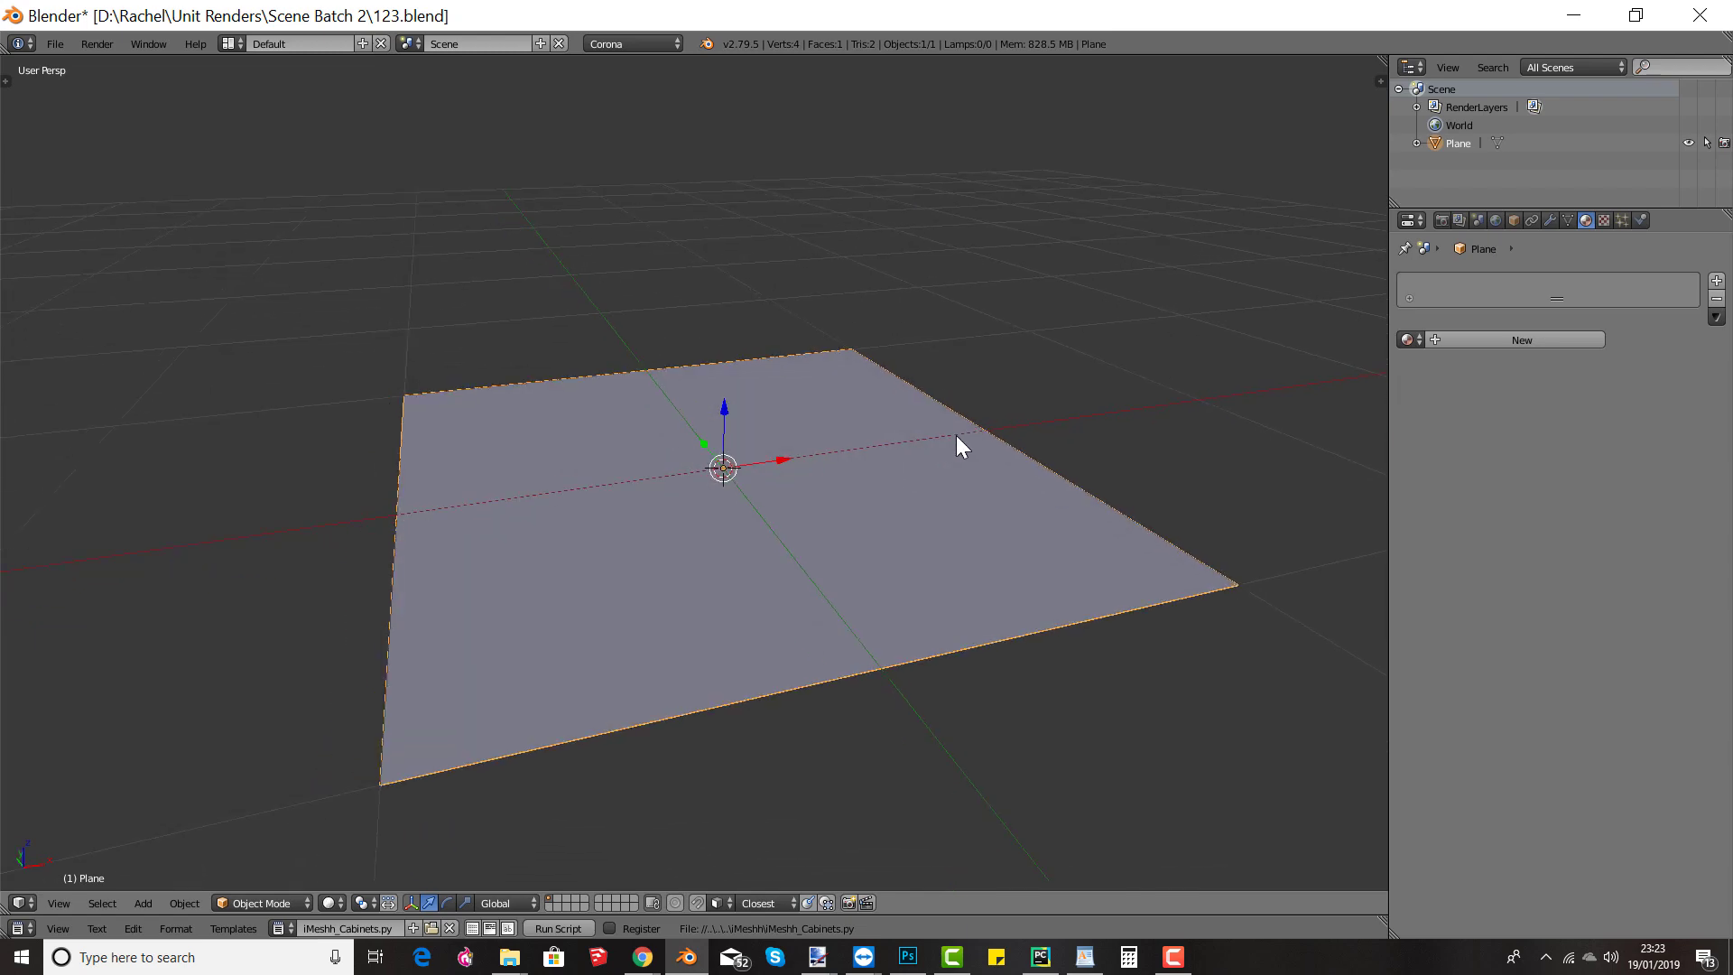
click(1482, 343)
Step: Add a monkey mesh at the centre of the plane
mouse_move(832, 567)
middle_down()
mouse_move(846, 543)
mouse_move(830, 544)
middle_up()
key(shift+a)
mouse_move(722, 552)
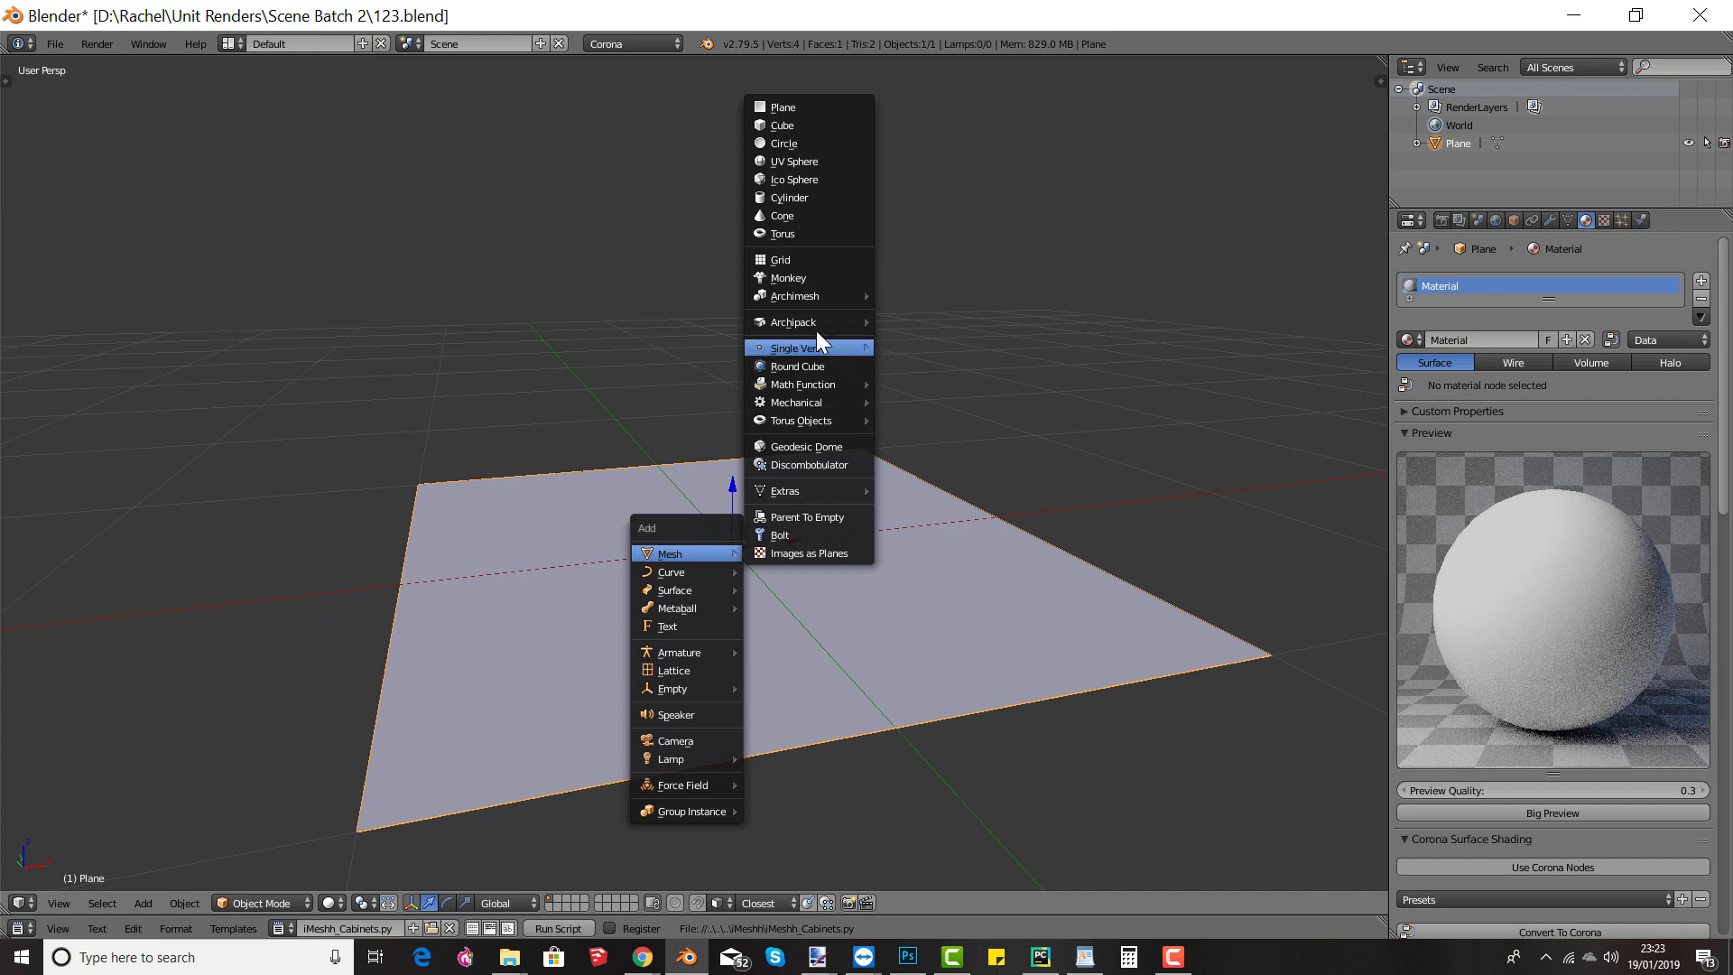
click(809, 278)
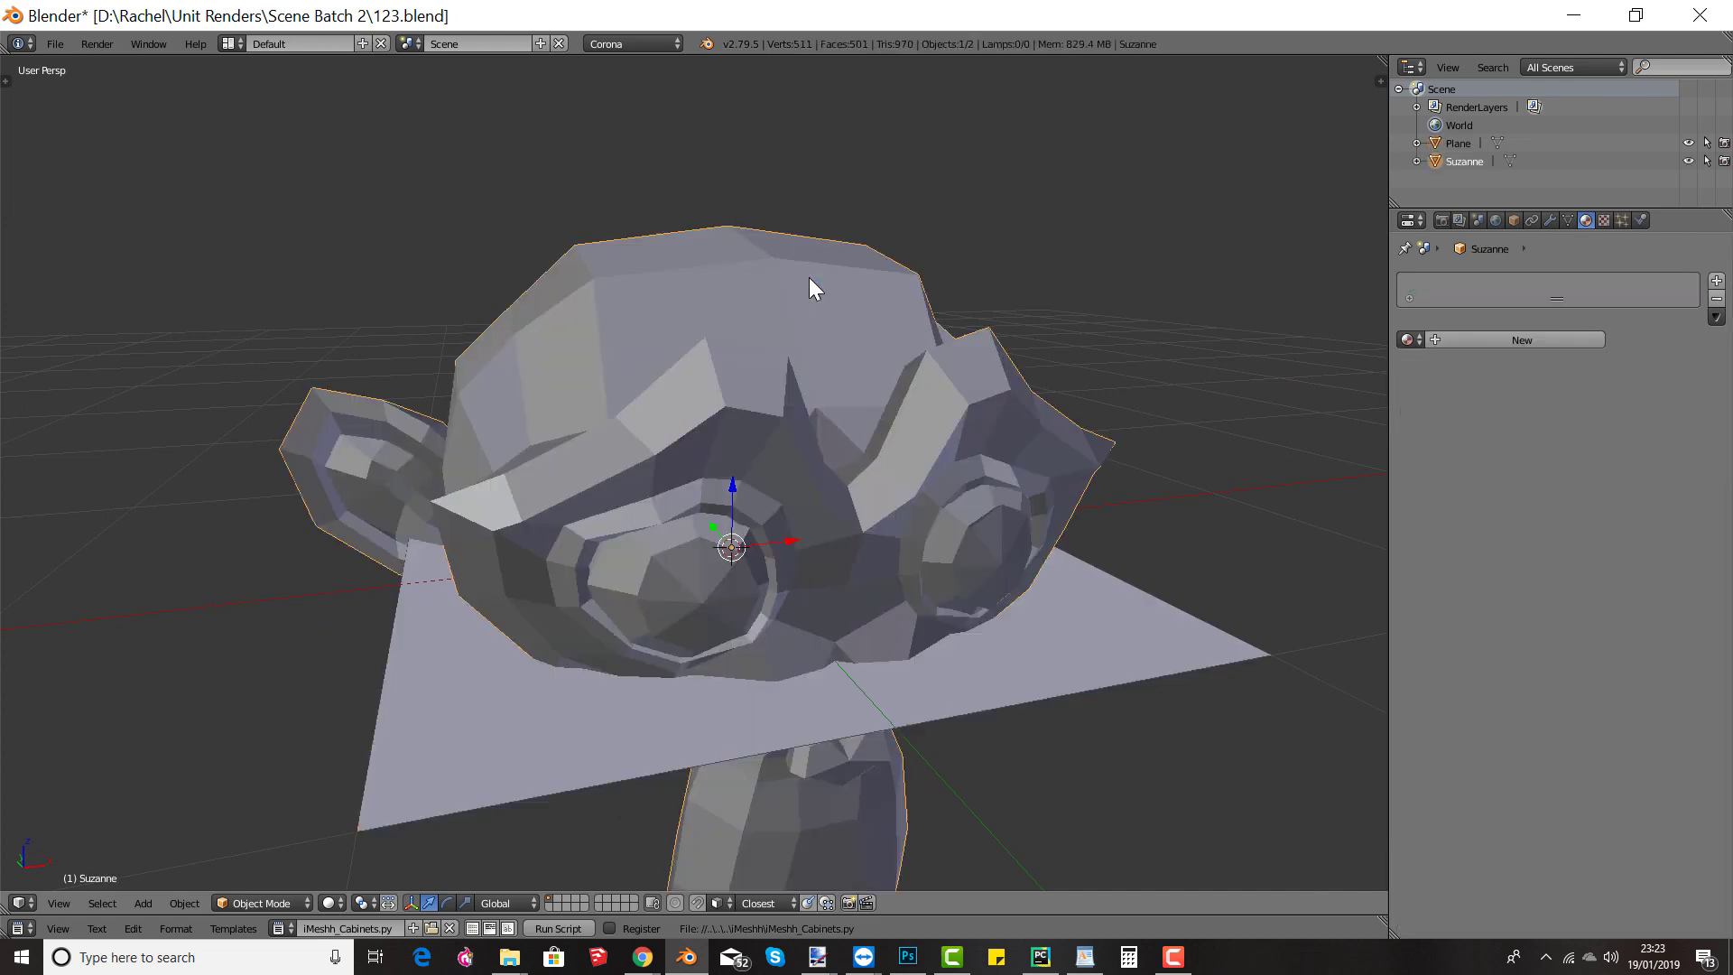
Step: Scale down the monkey's geometry in Edit Mode and raise it along Z so it stands on the plane
key(Tab)
key(s)
click(766, 537)
key(g)
key(z)
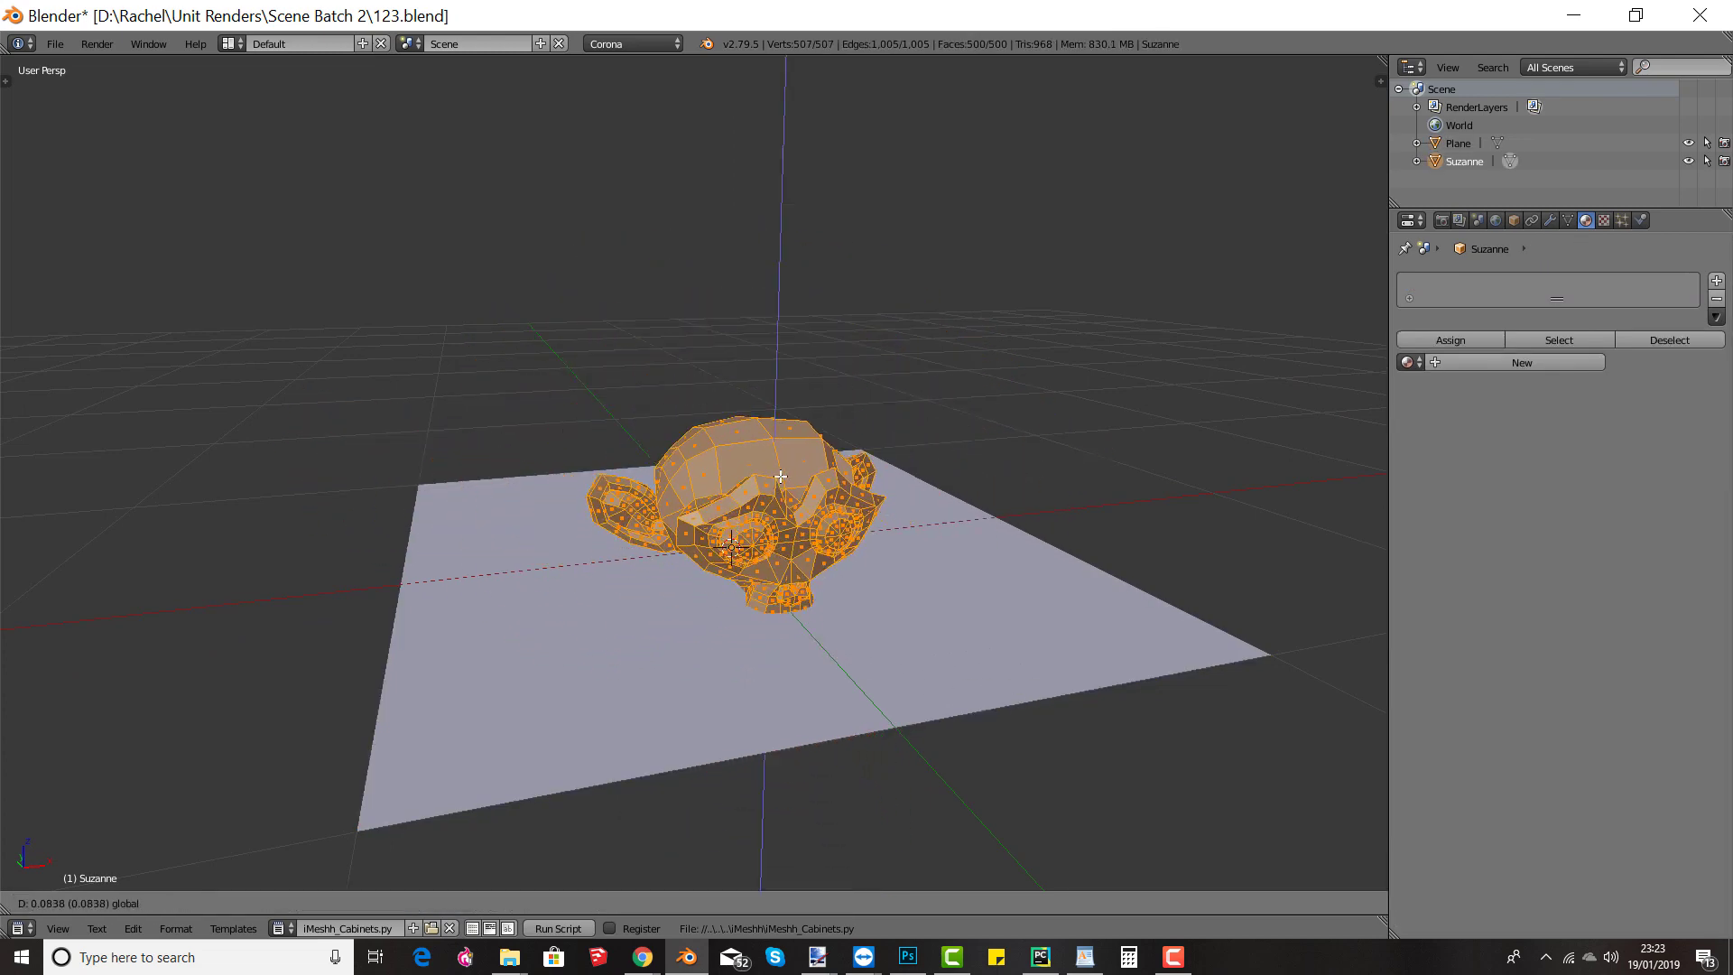
click(792, 387)
key(Tab)
Step: Add a level 2 subdivision surface to the monkey and give it a new material
key(ctrl+2)
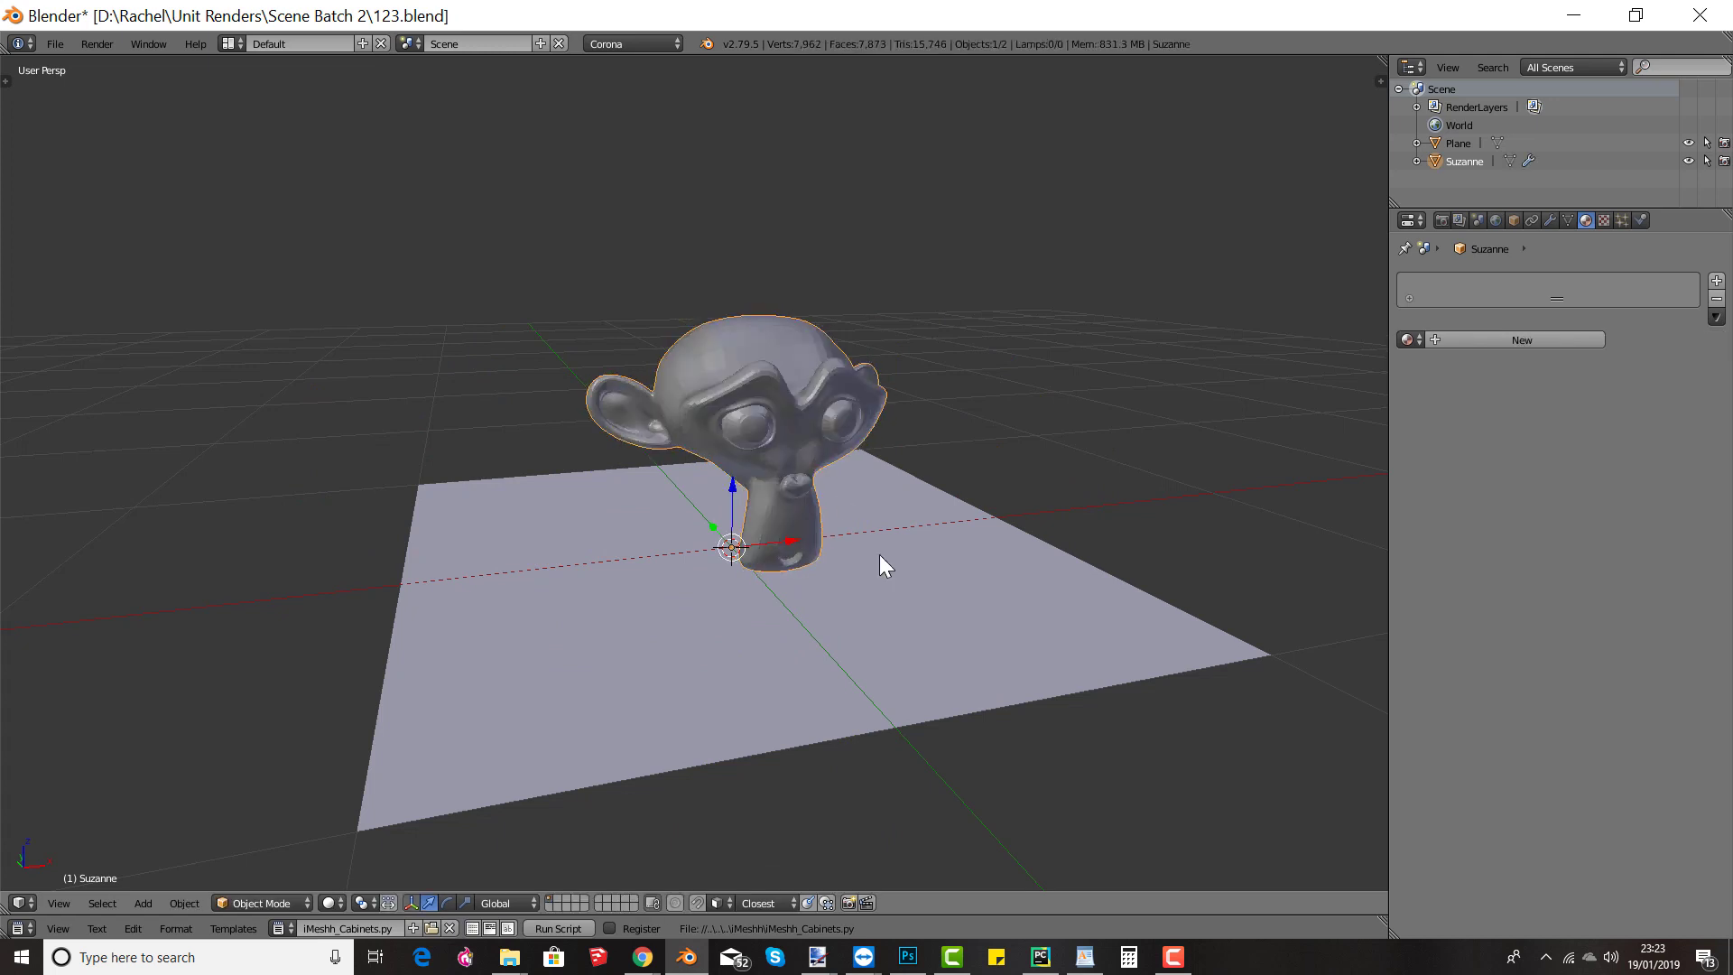
middle_drag(879, 554, 904, 517)
middle_drag(848, 516, 862, 523)
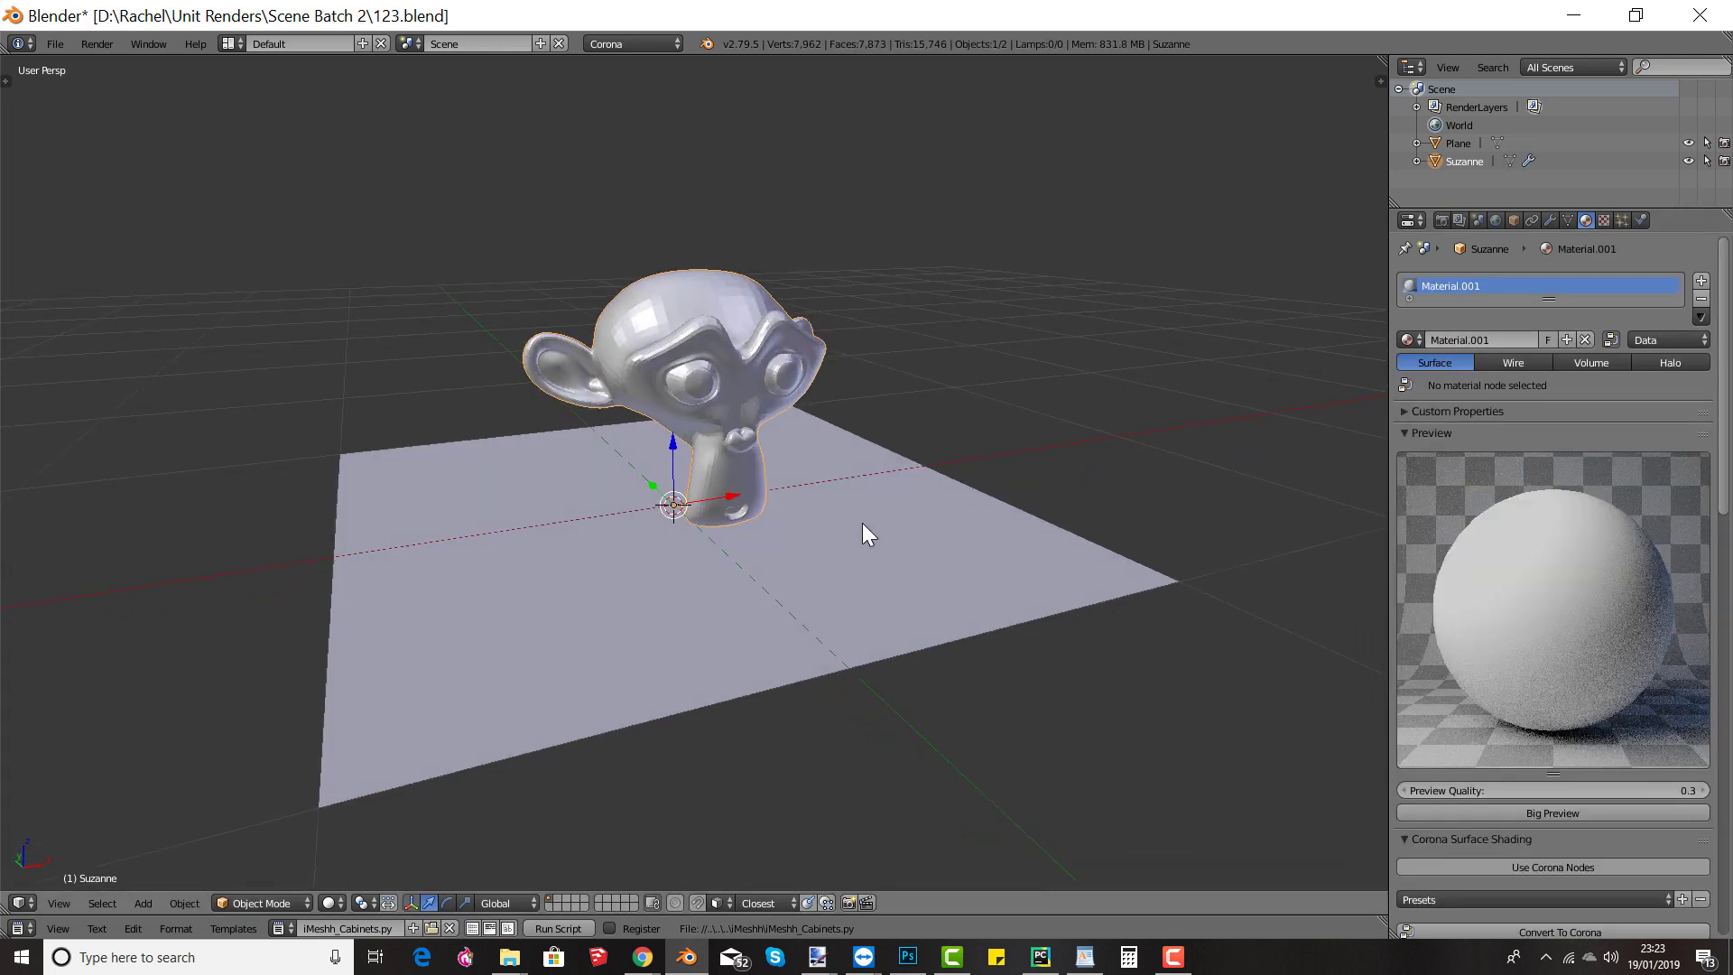
Step: Apply smooth shading to the monkey
key(t)
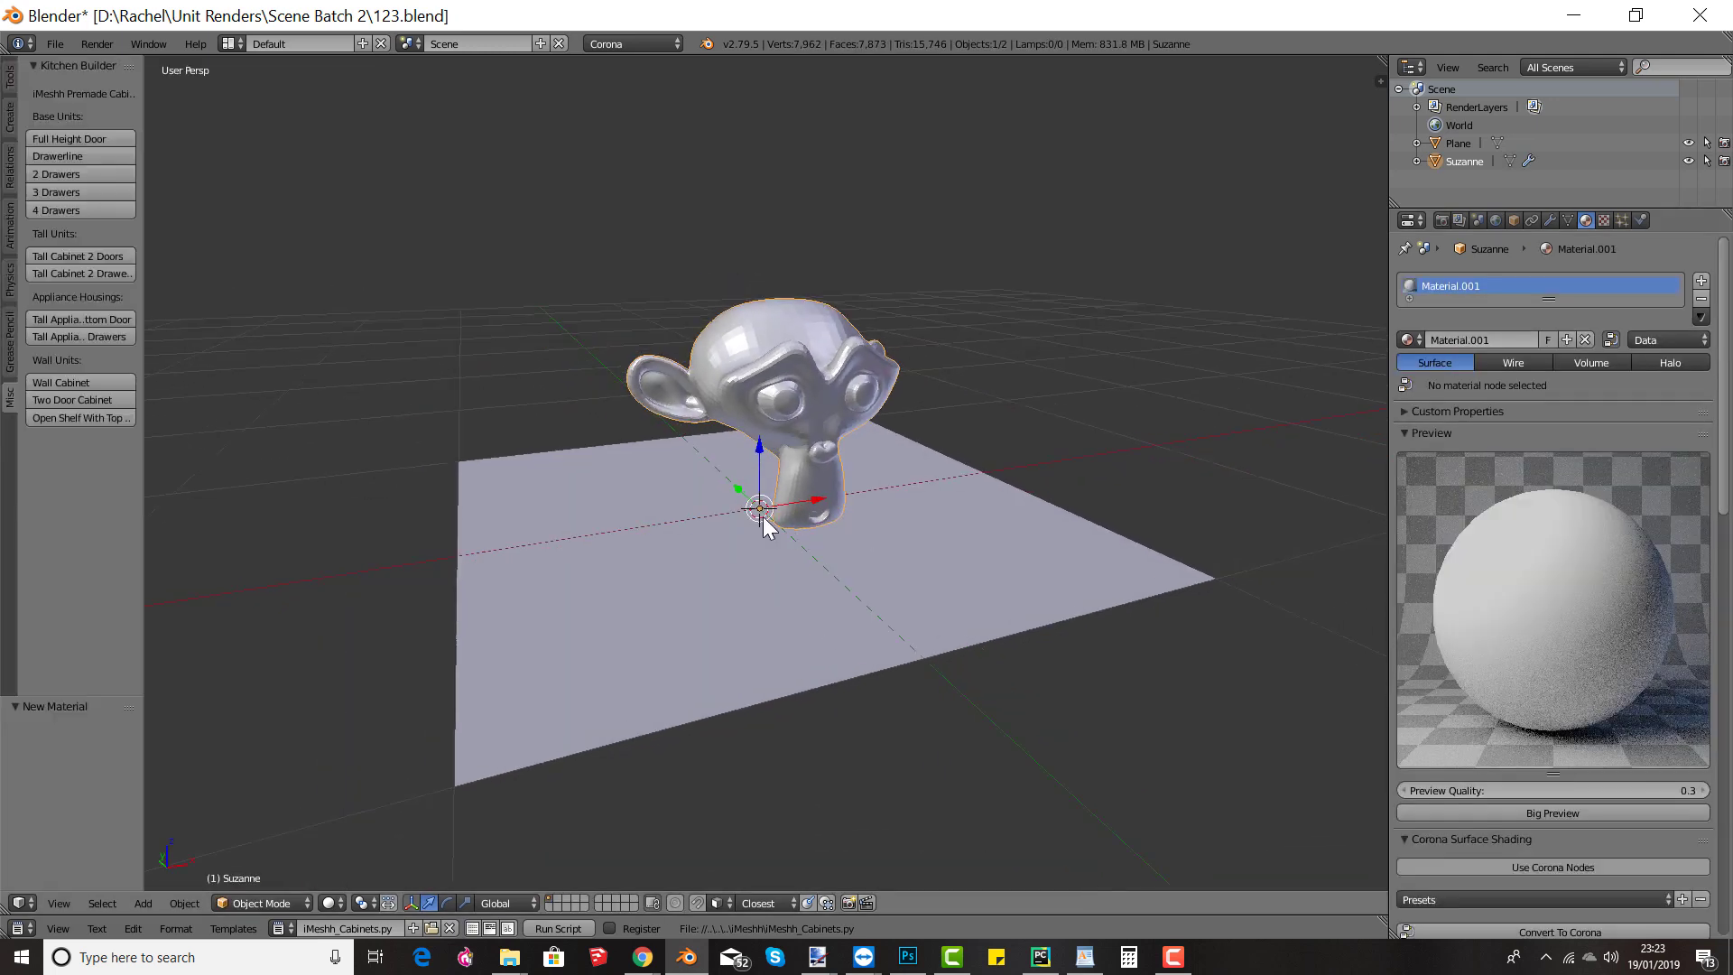
click(10, 79)
key(t)
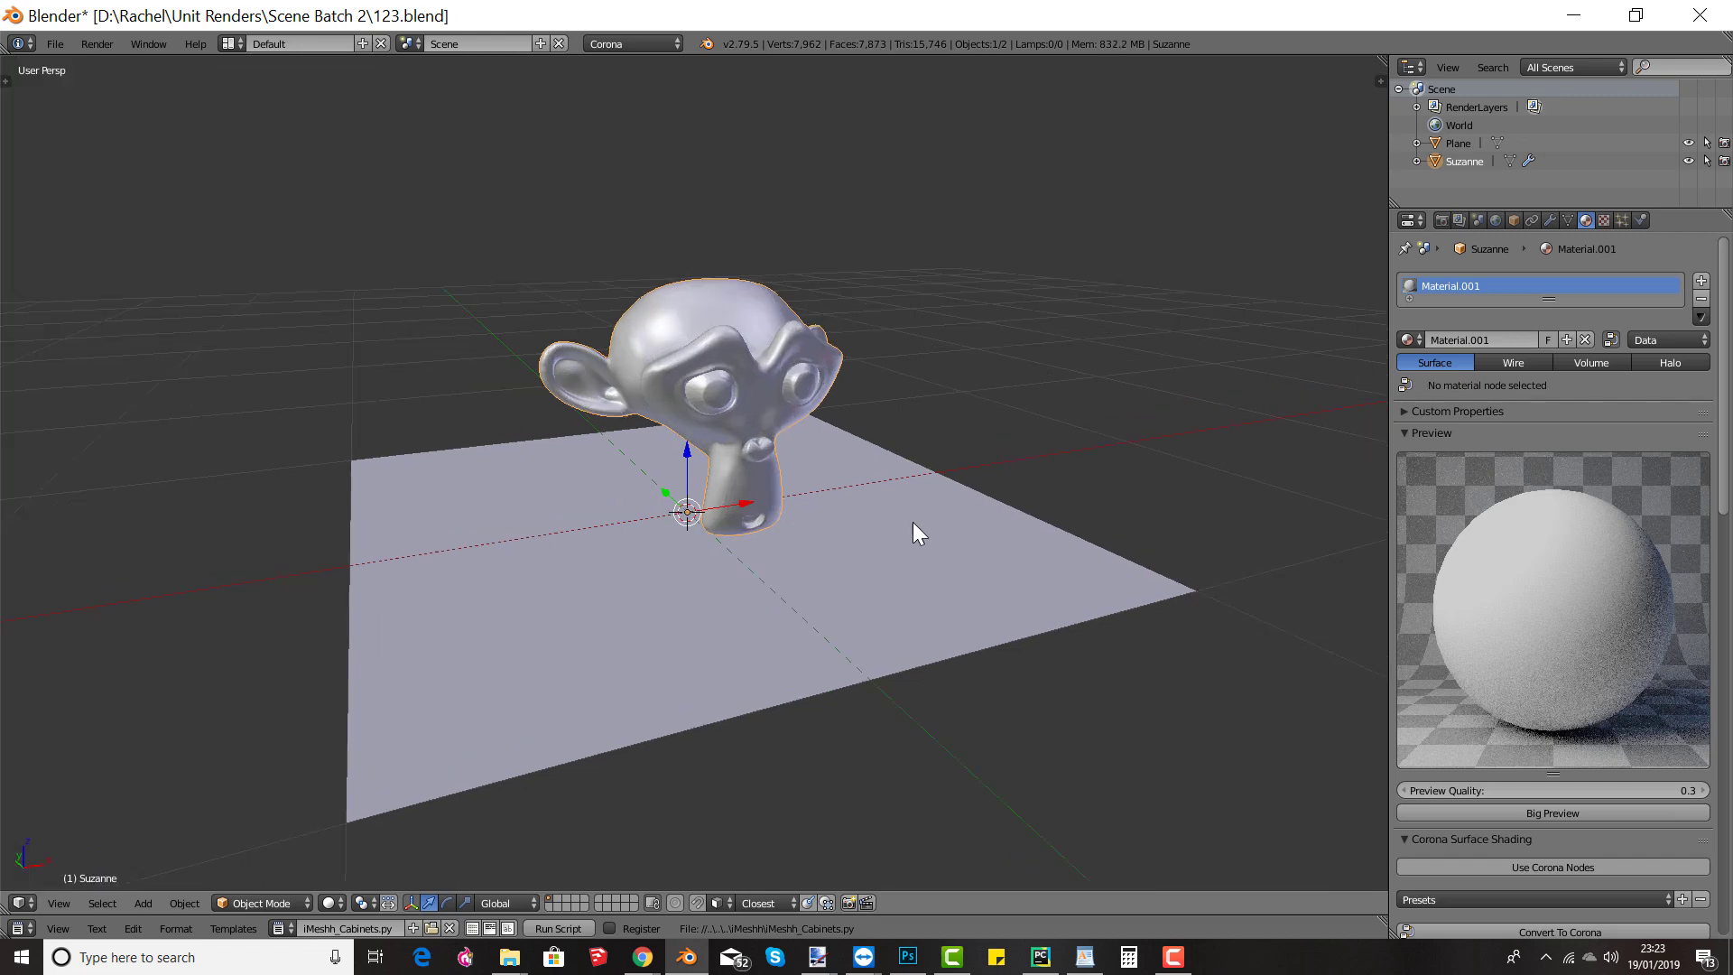
Step: Add a camera and align it to the view so the monkey and plane are framed
middle_drag(912, 522, 863, 506)
key(shift+a)
mouse_move(810, 524)
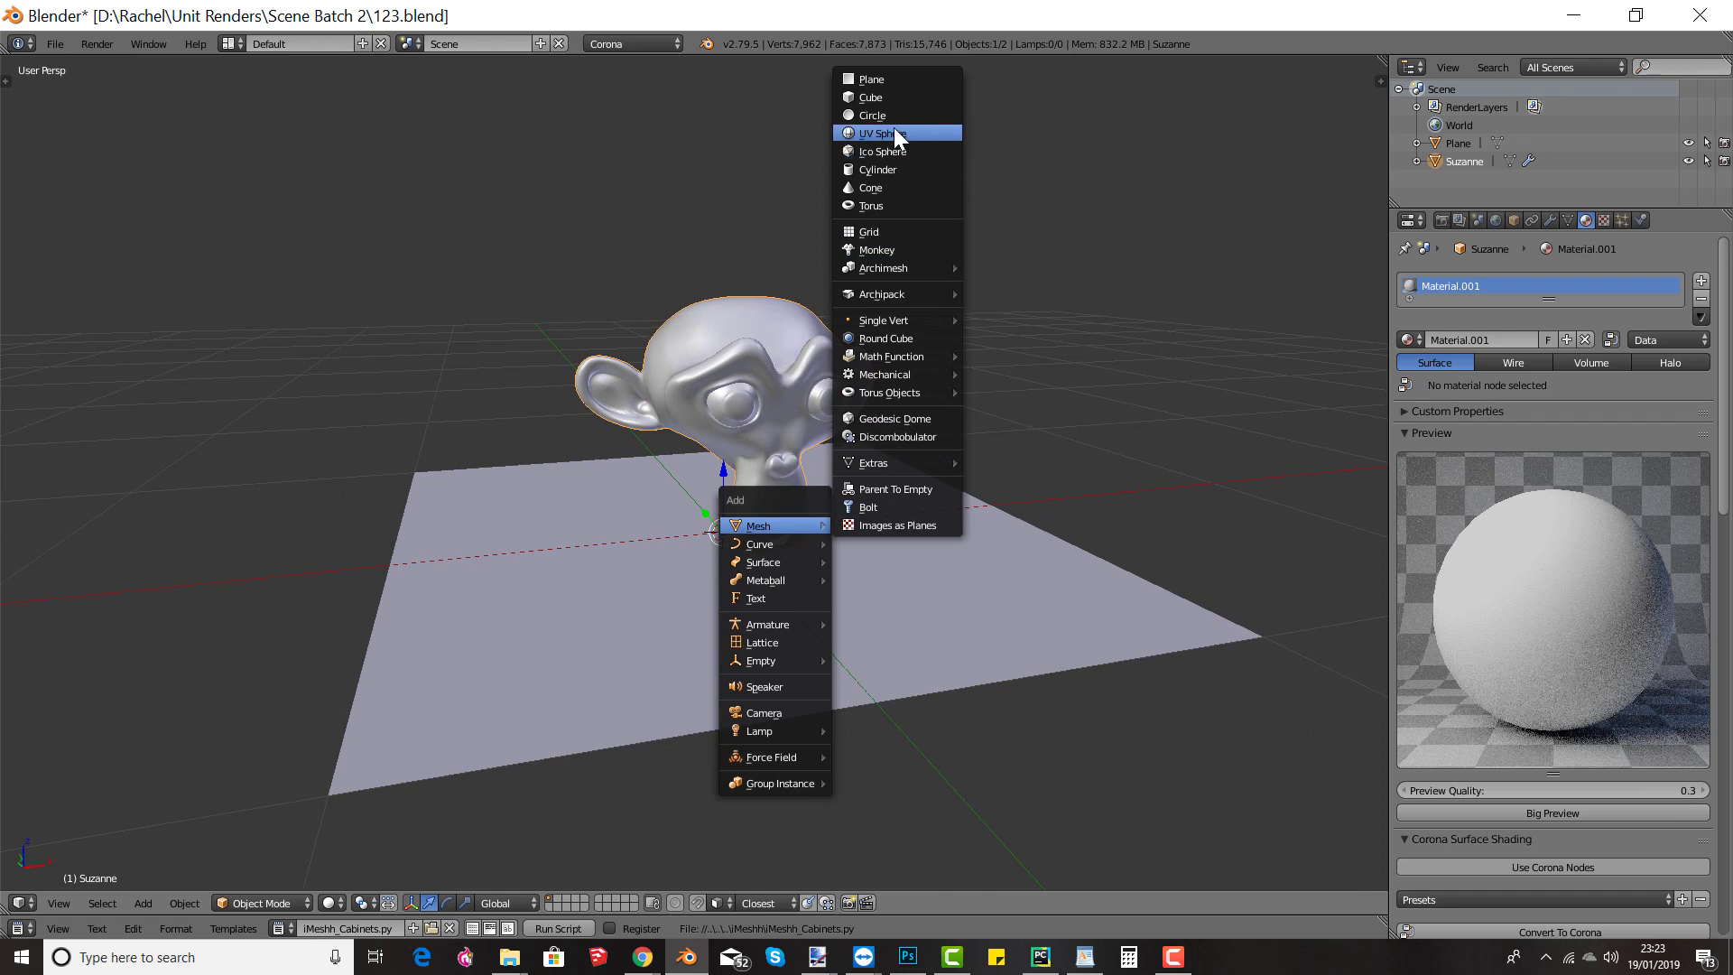
click(764, 712)
middle_drag(812, 593, 863, 602)
key(KP_0)
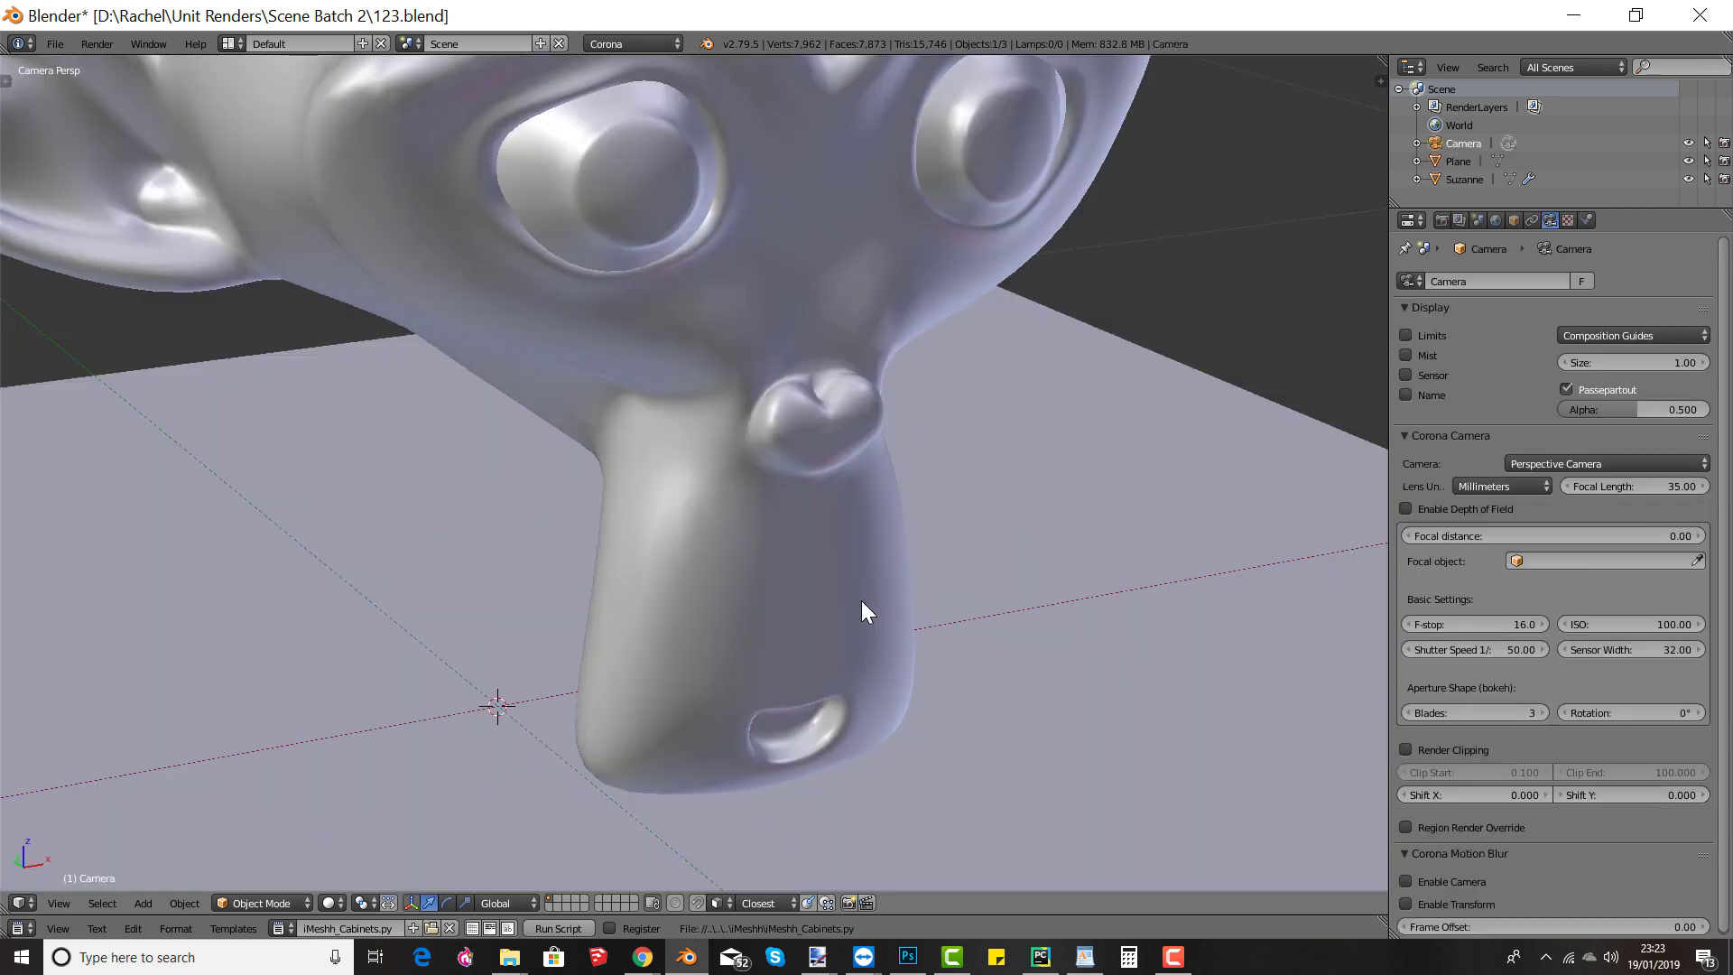
scroll(874, 539, up, 4)
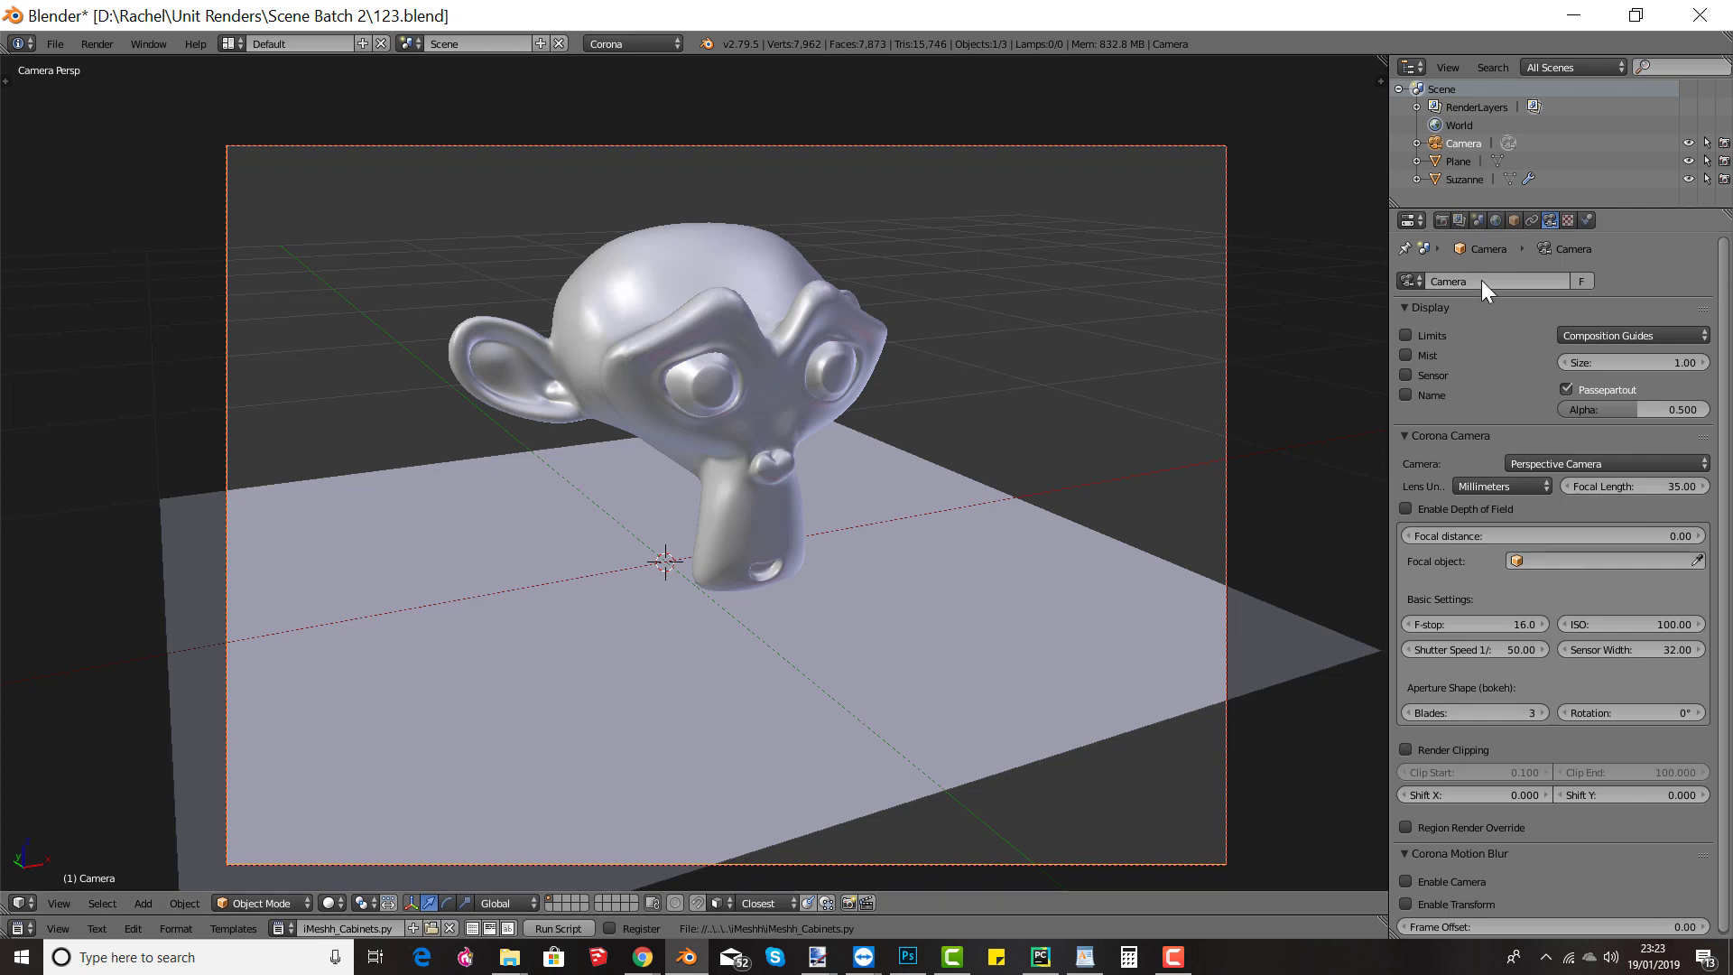
Step: Bring up the world settings, render a test with the Constant Color environment and close the render window
click(1496, 220)
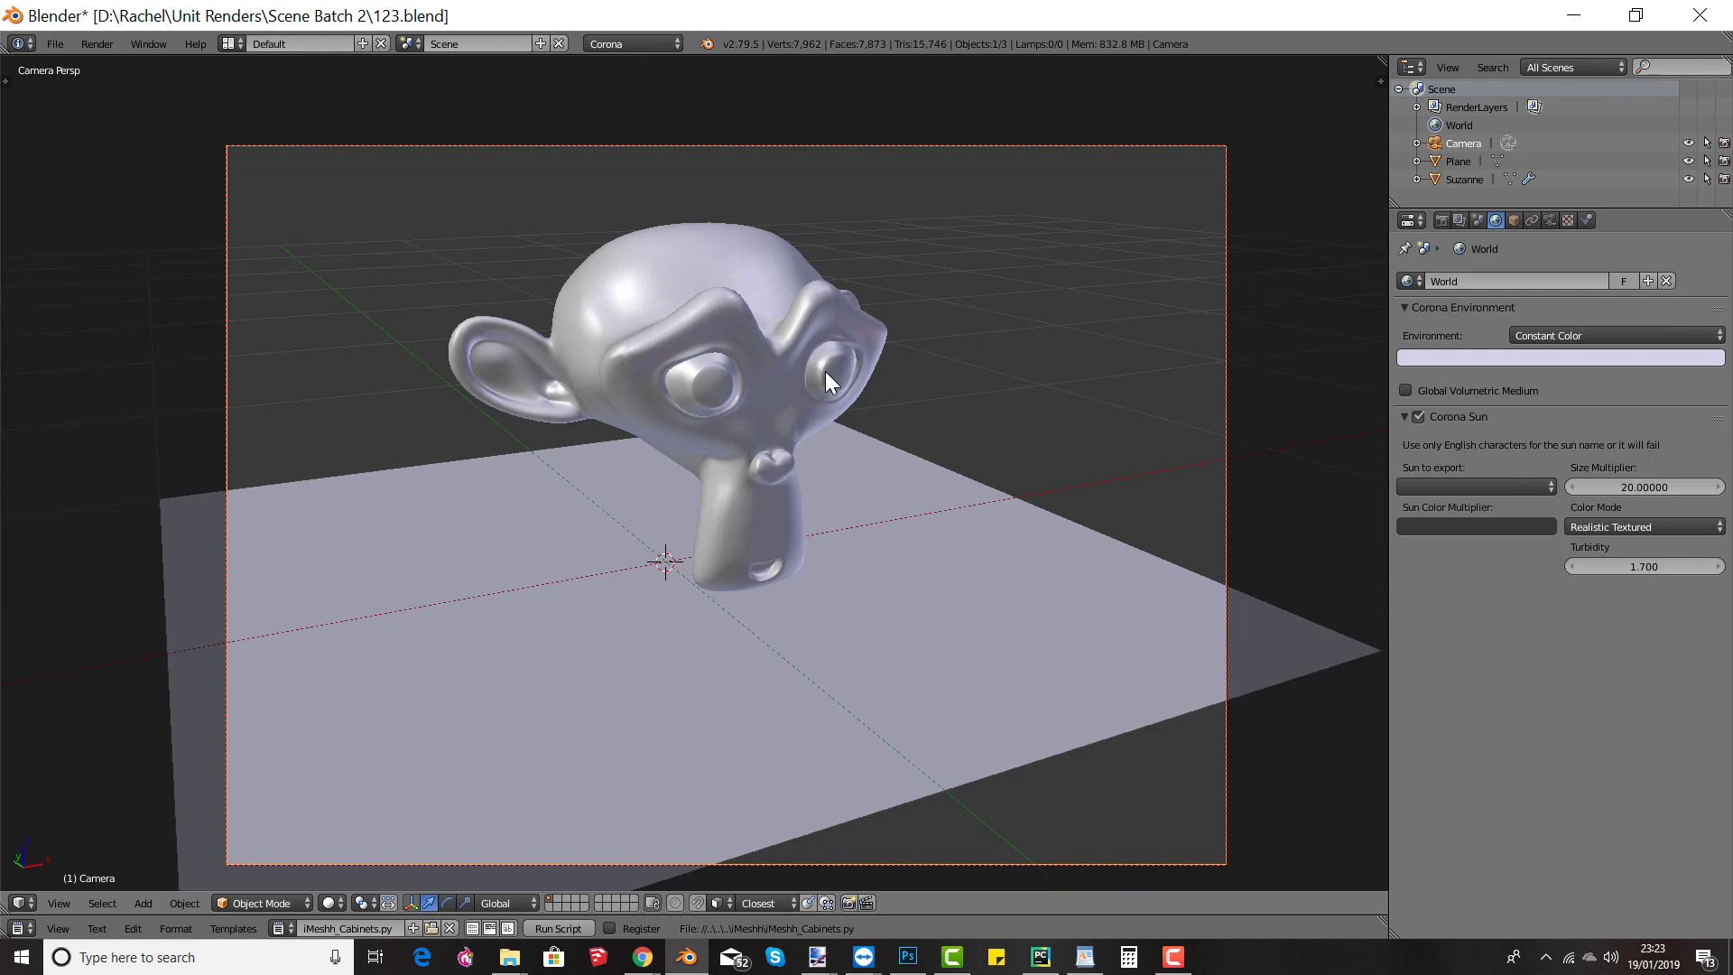
key(F12)
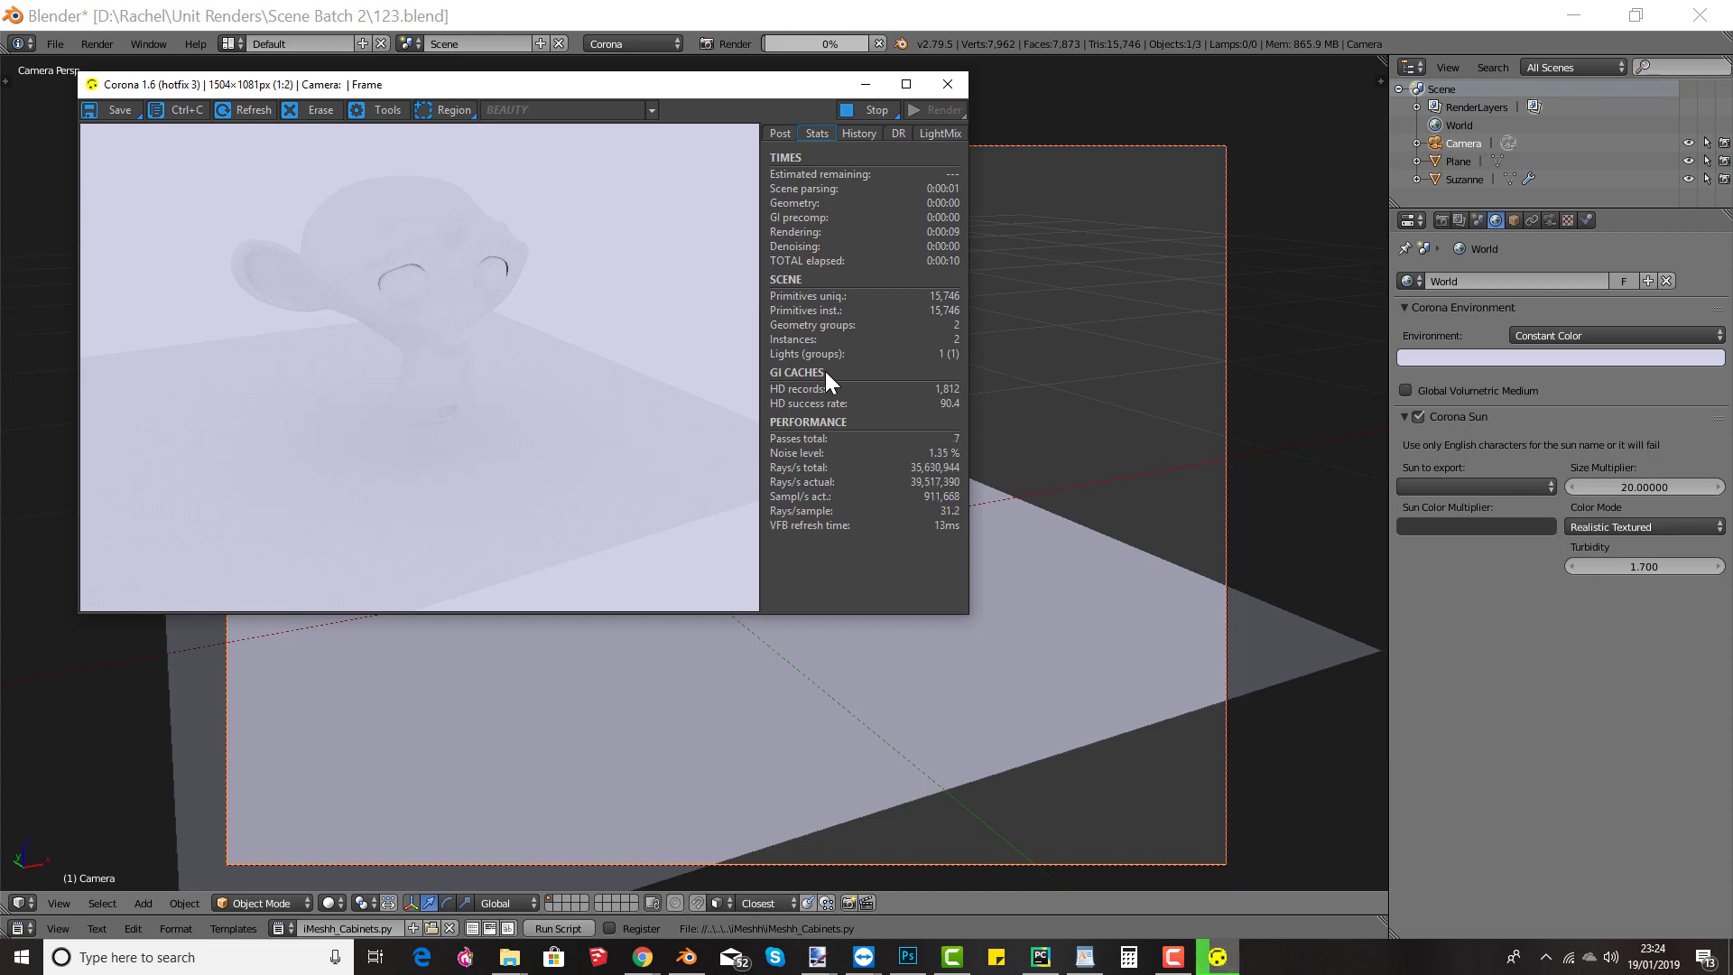
click(951, 89)
Step: Set the Corona environment to Physical Sky and render the scene
click(1587, 336)
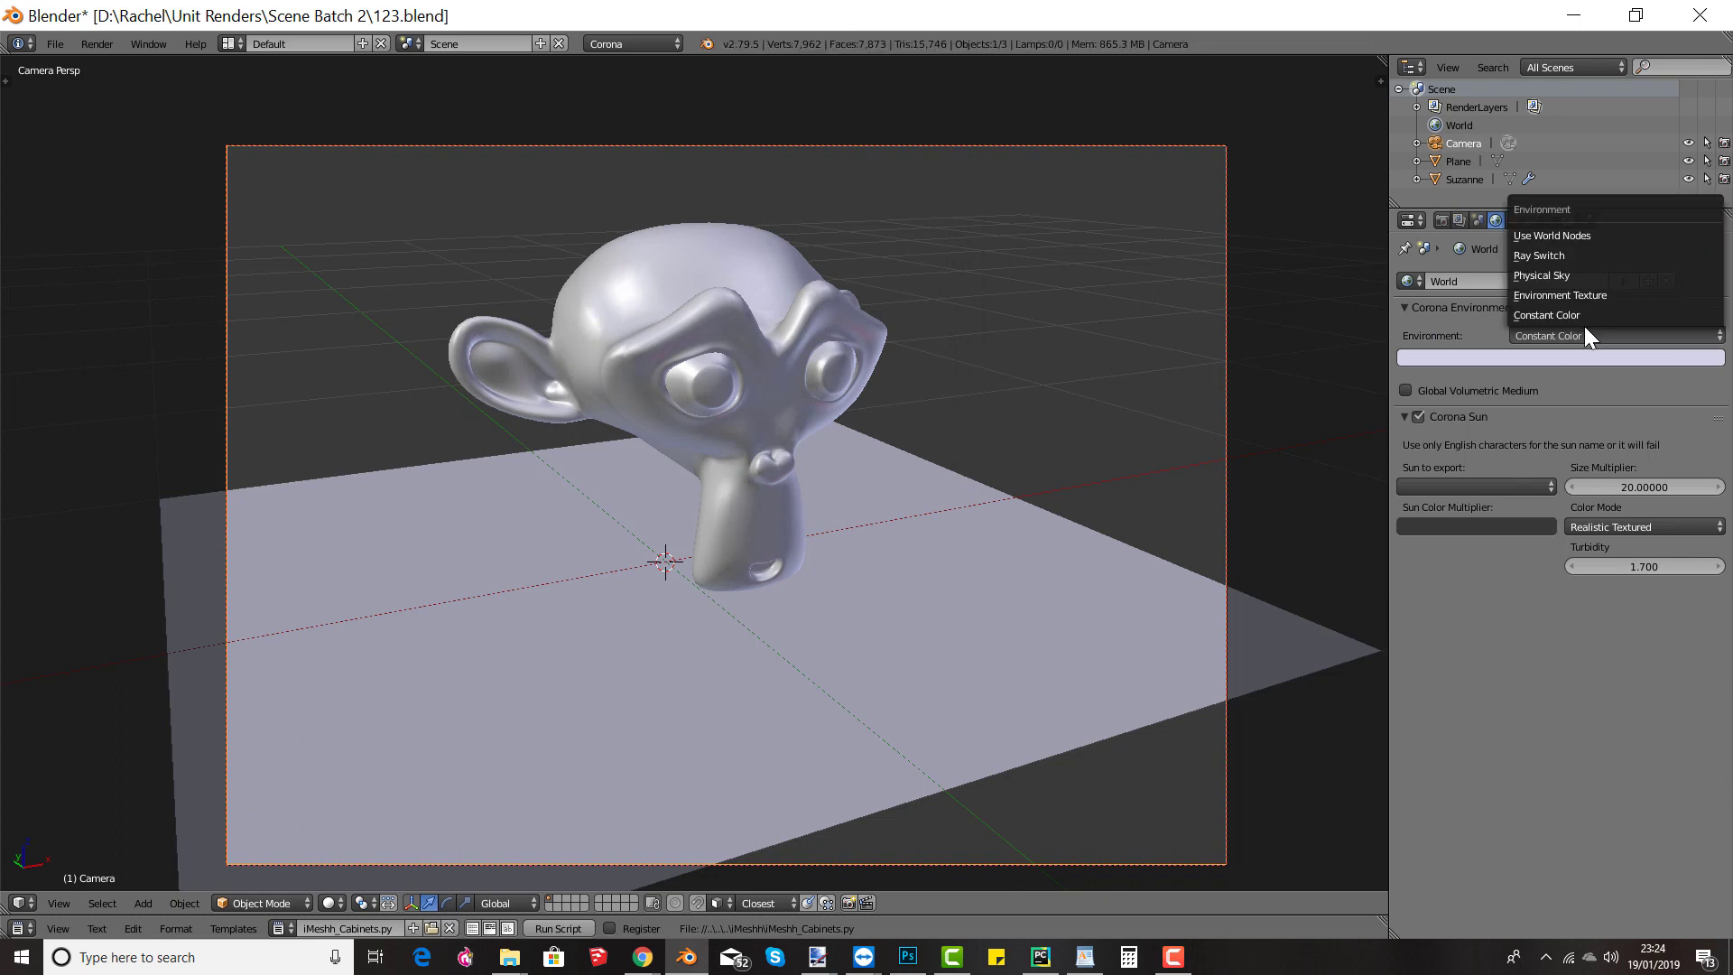
click(1547, 276)
key(XF86AudioRaiseVolume)
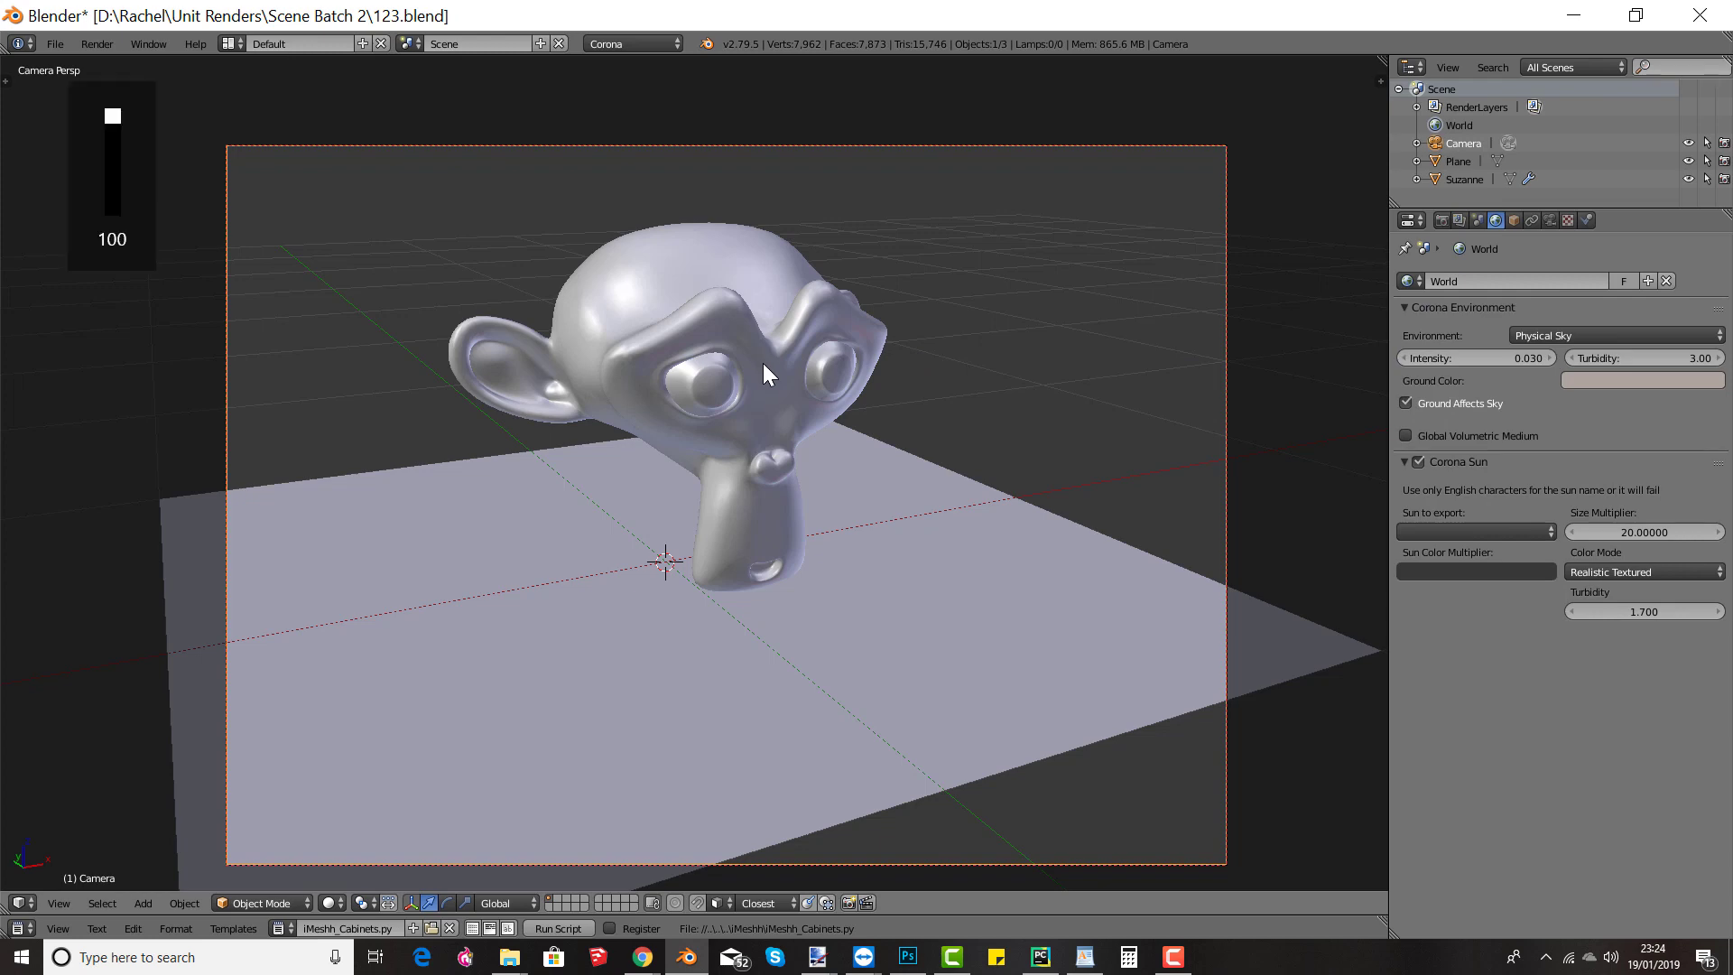
key(F12)
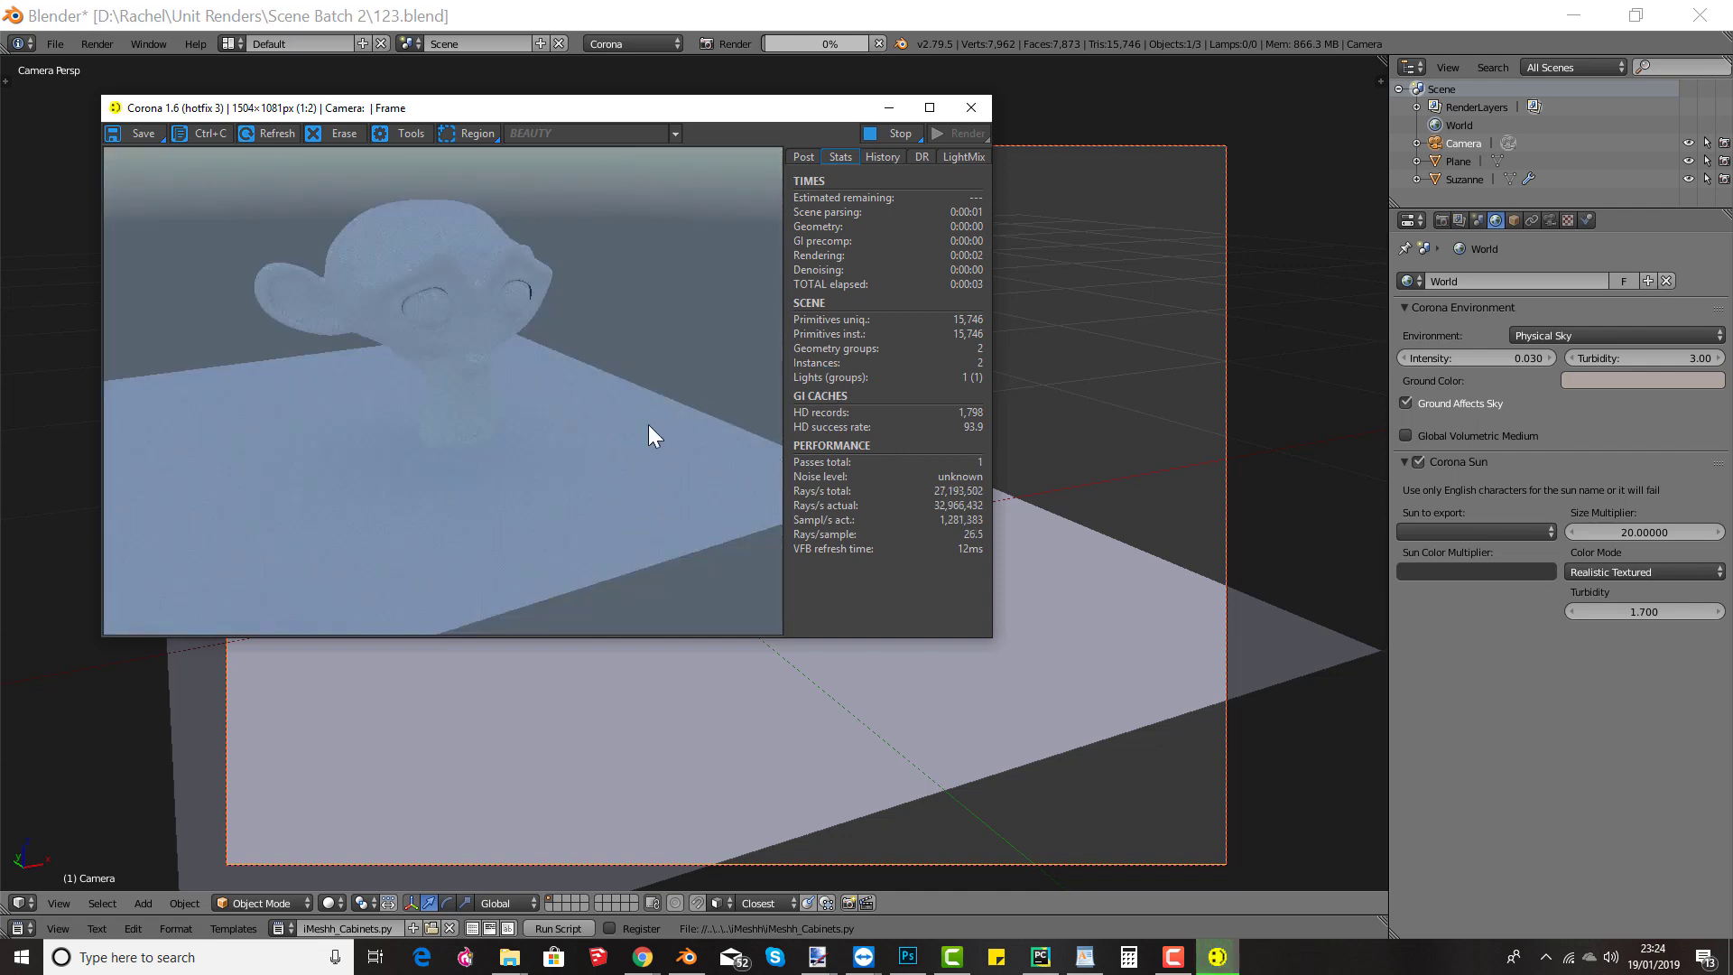
Step: Close the render window, set the environment to Environment Texture and load tiergarten_4k.hdr from the iMeshh folder as the Latlong map
click(972, 108)
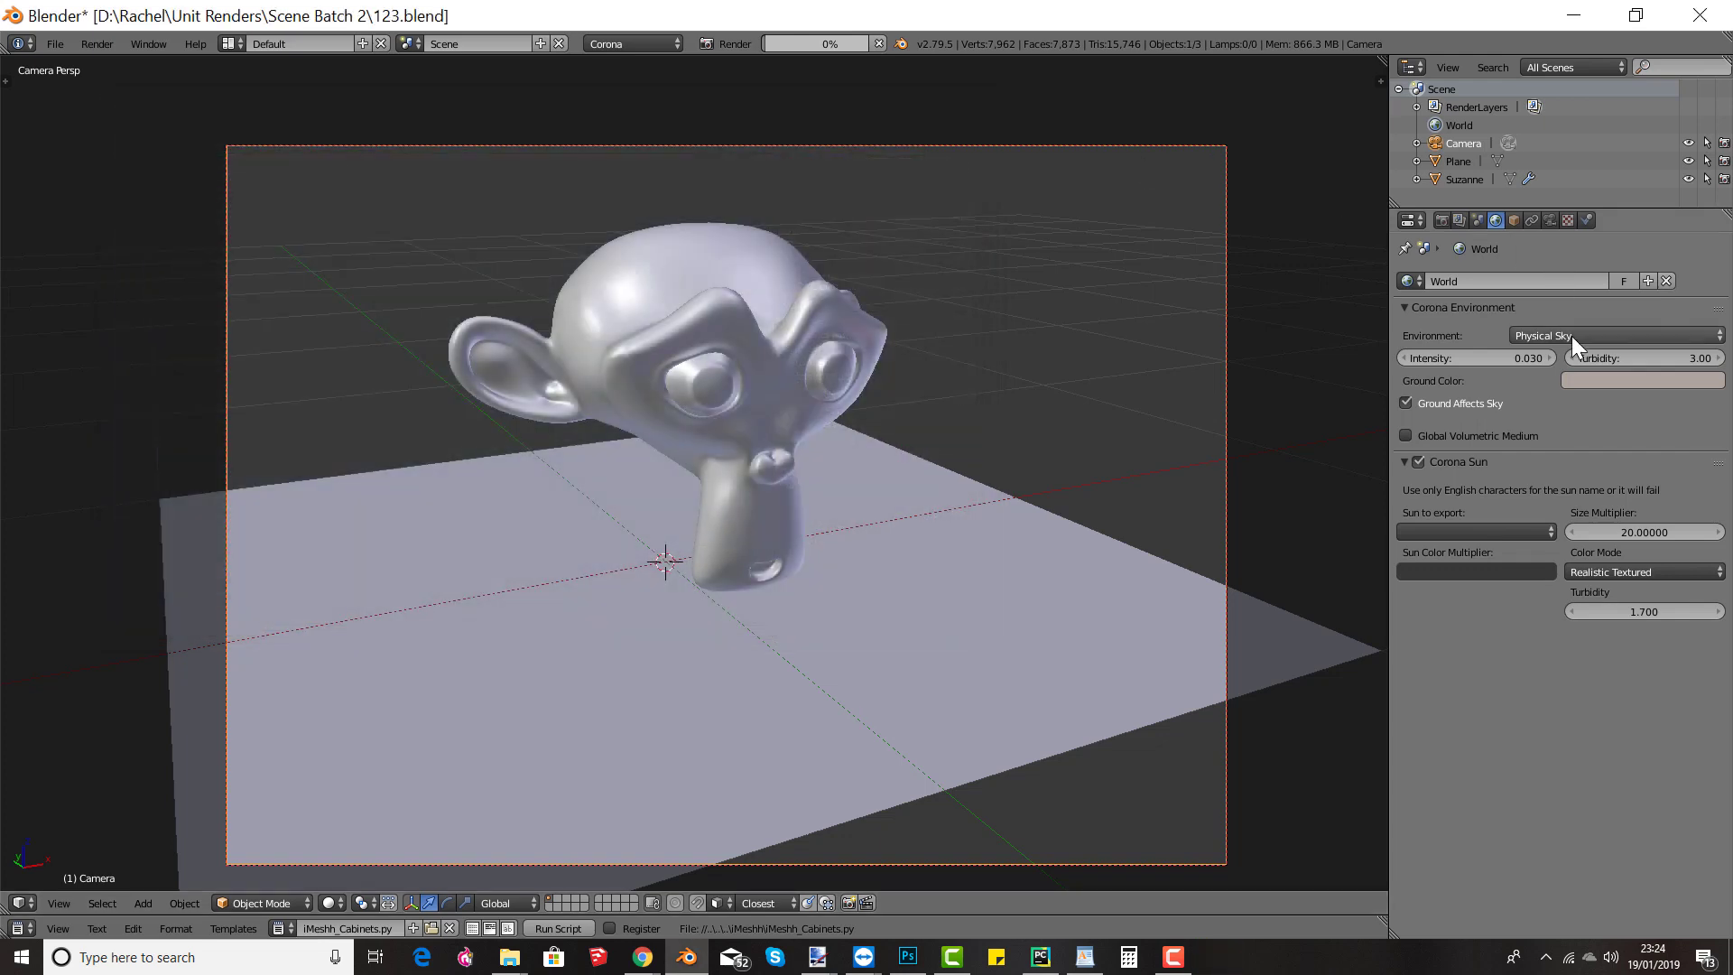
click(1572, 336)
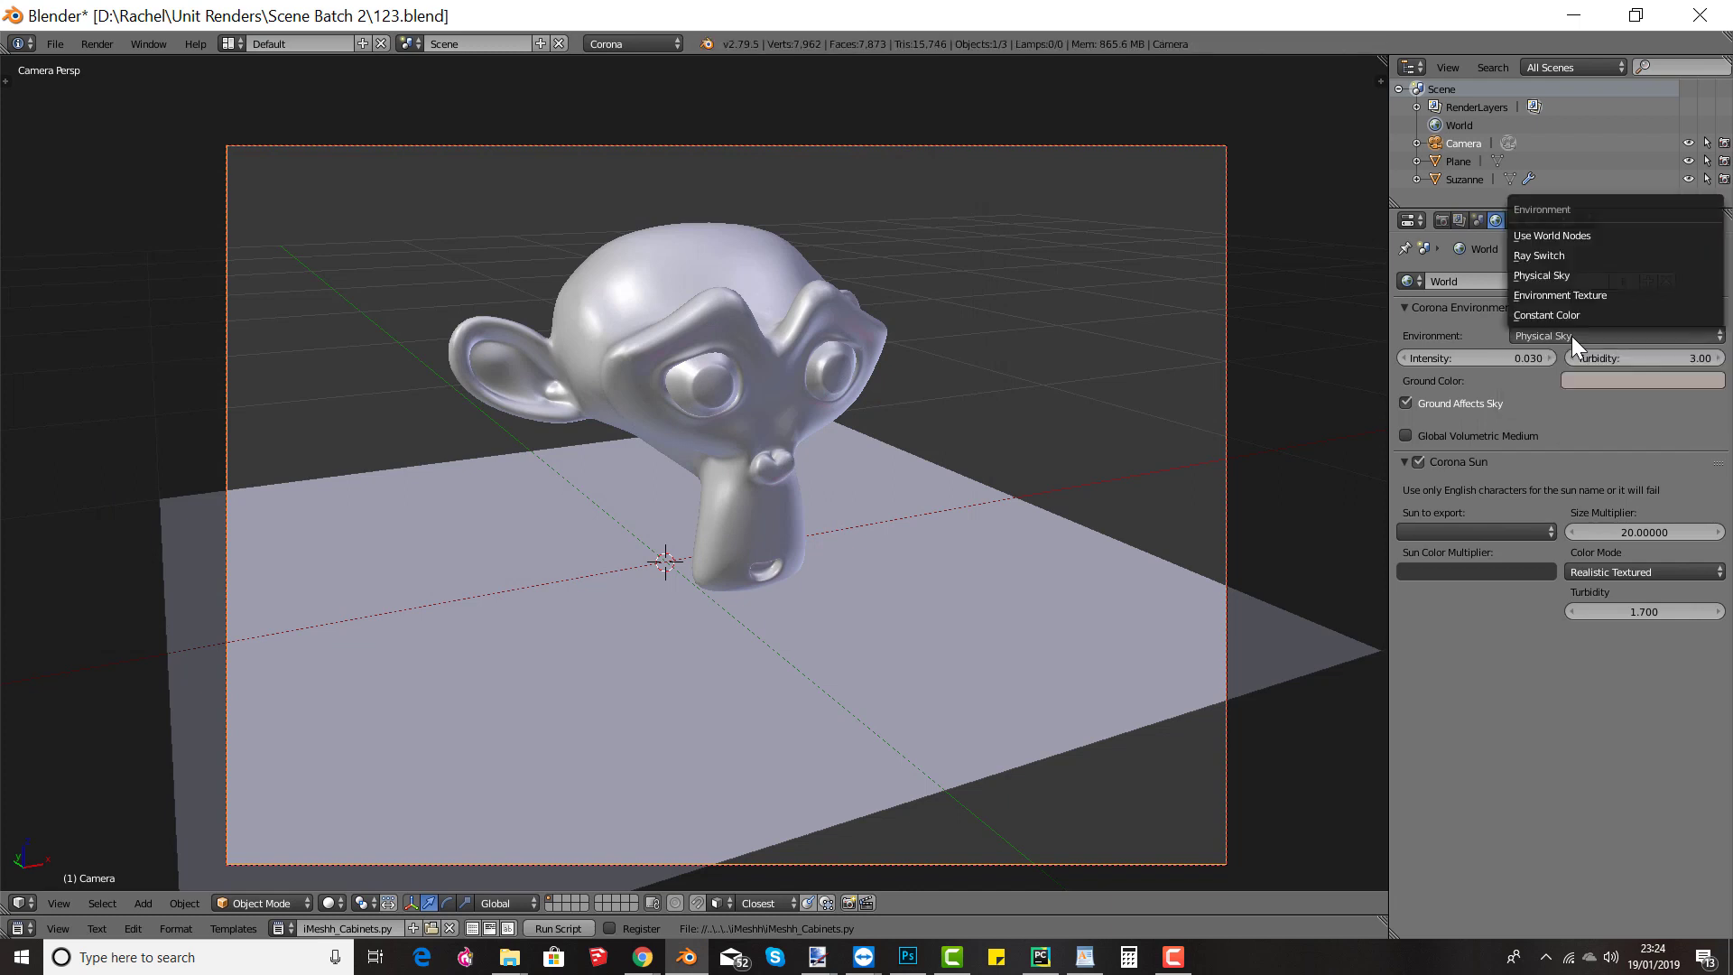
click(1580, 294)
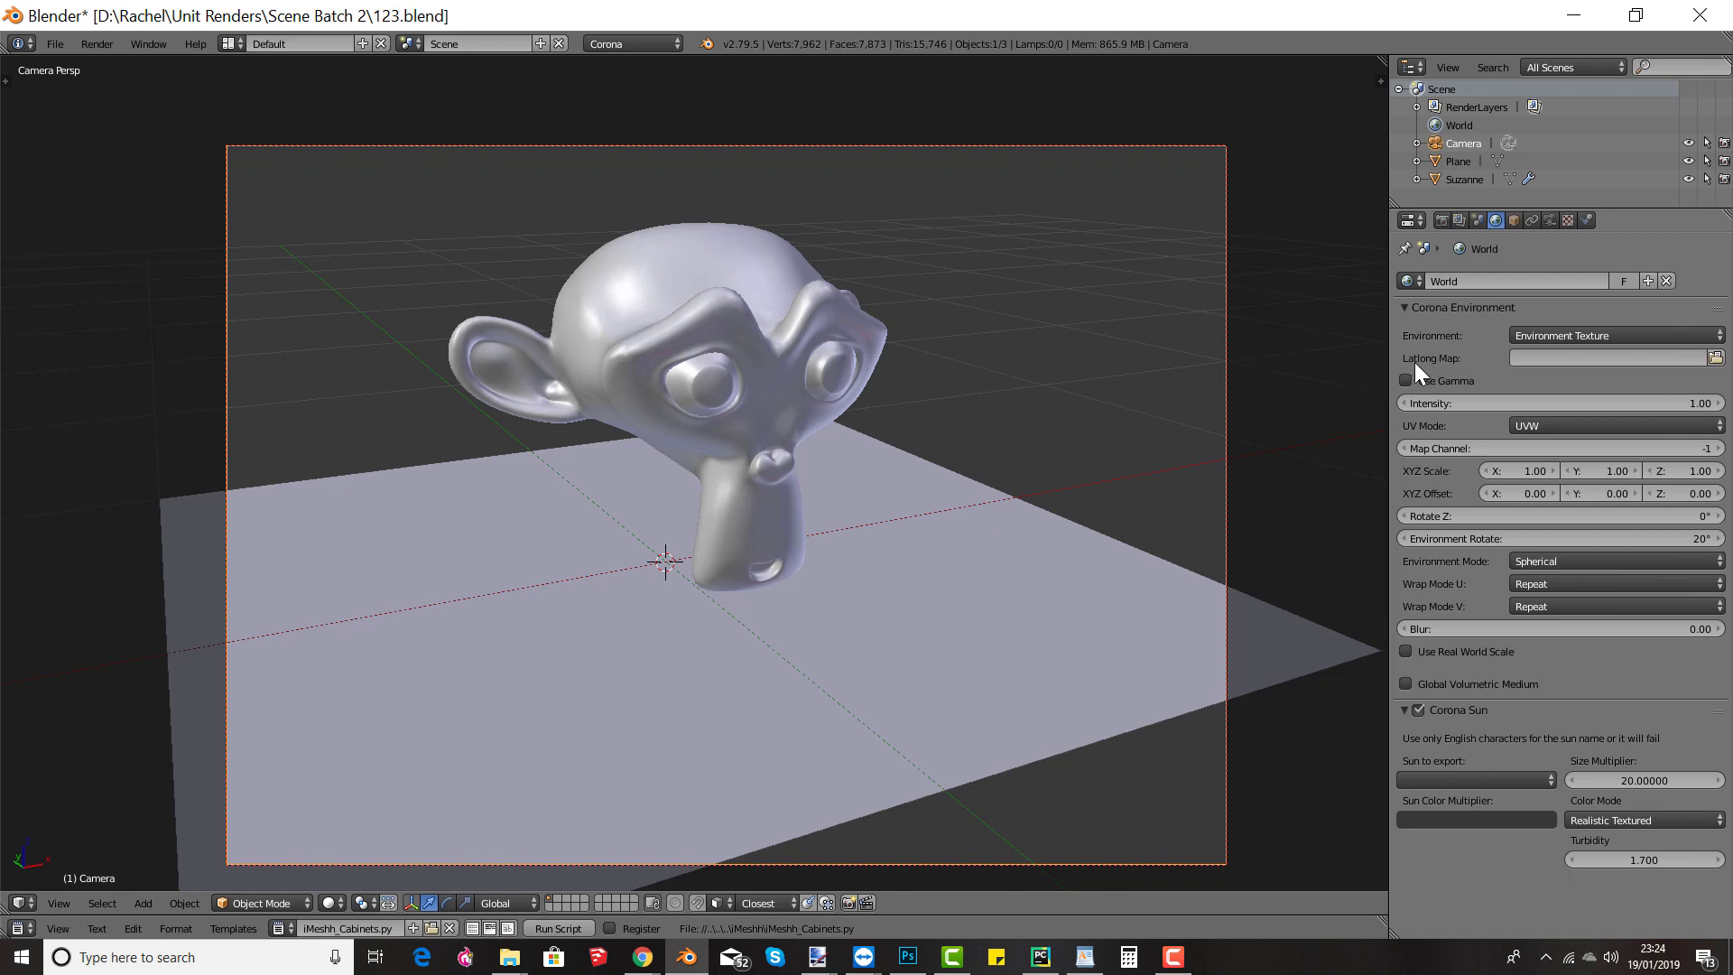
click(1715, 357)
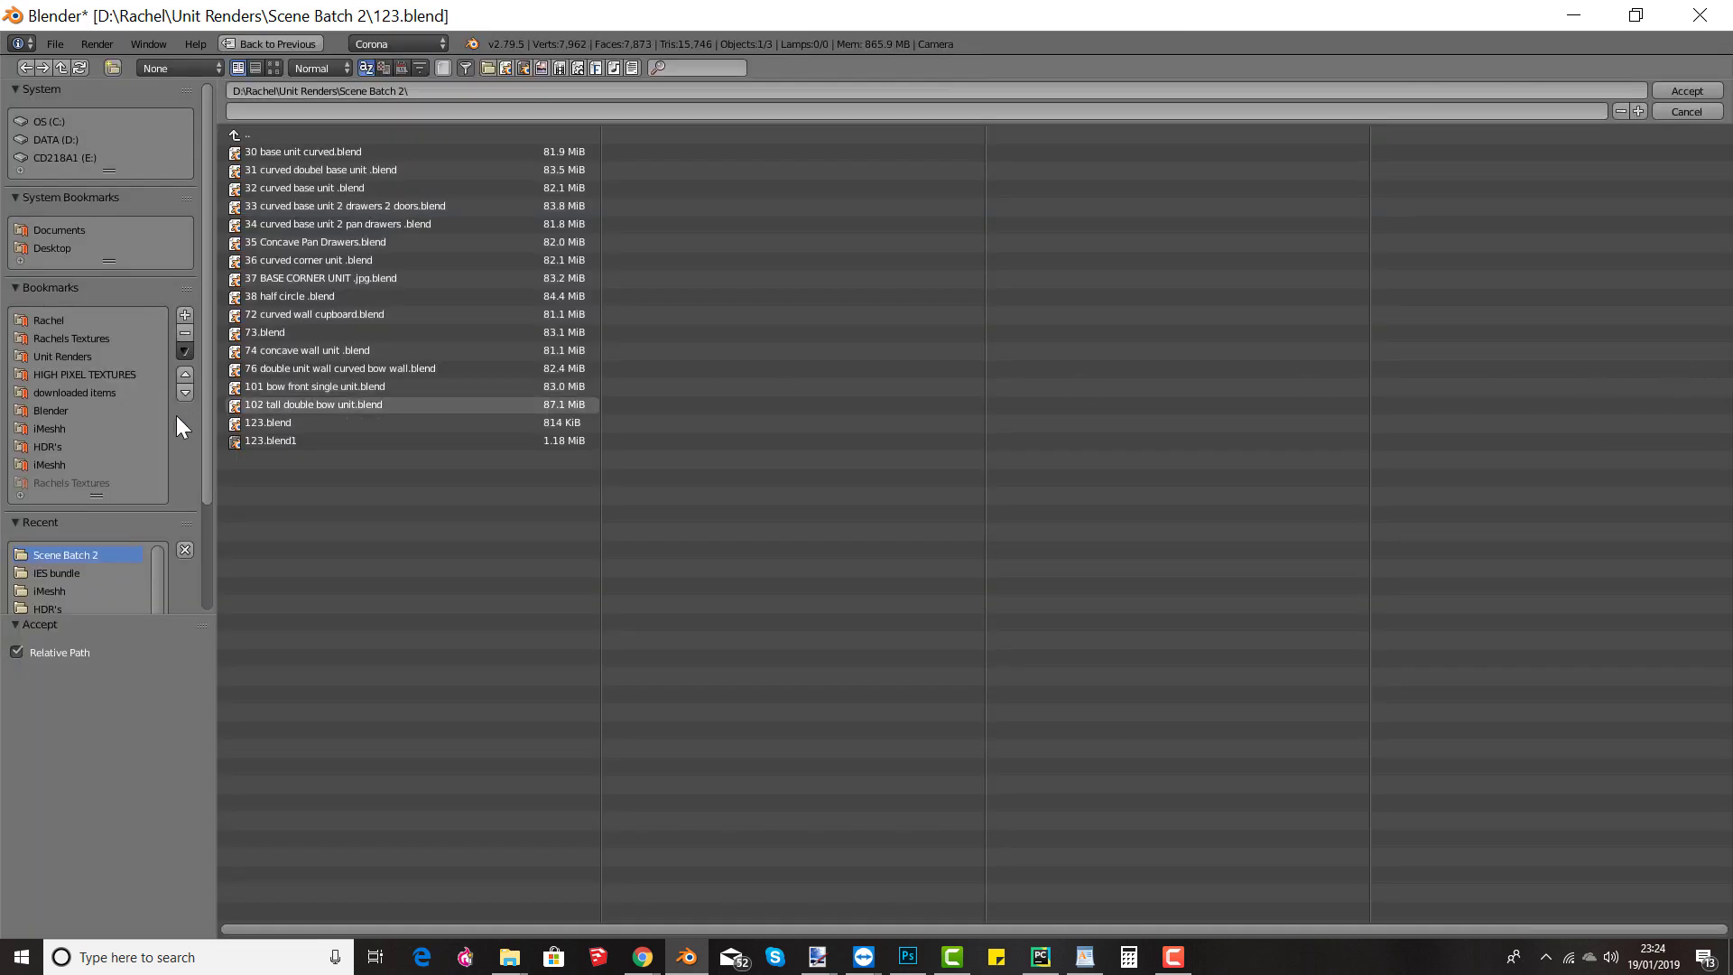
click(43, 142)
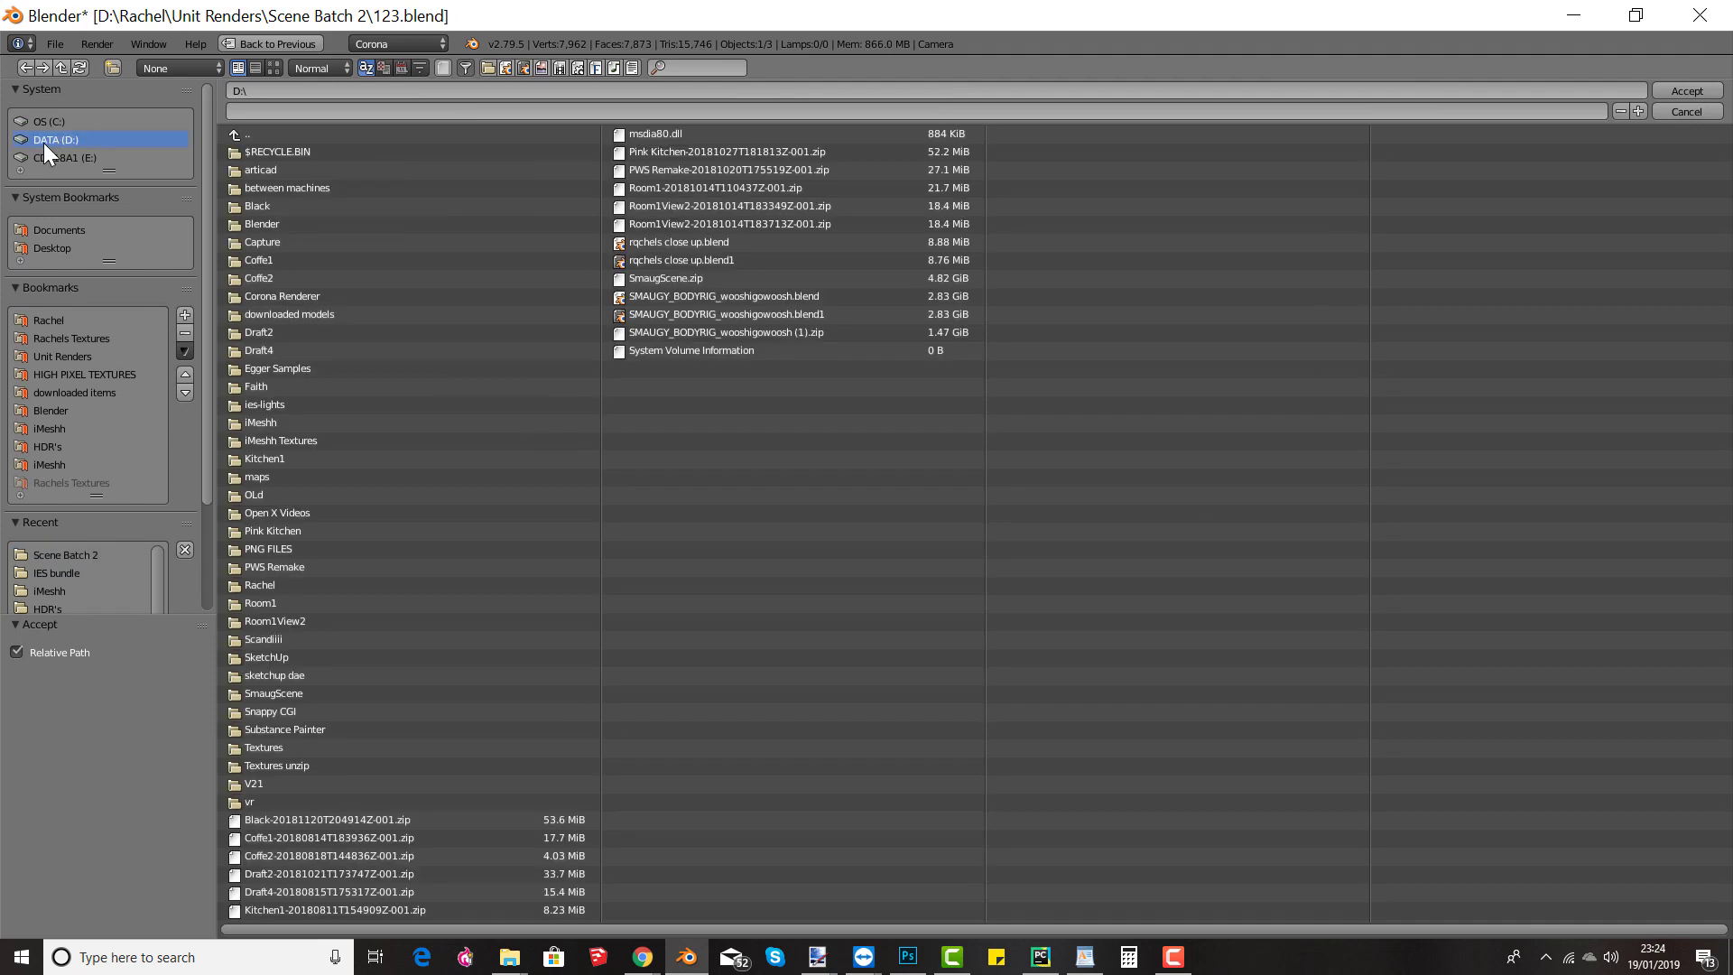
click(270, 422)
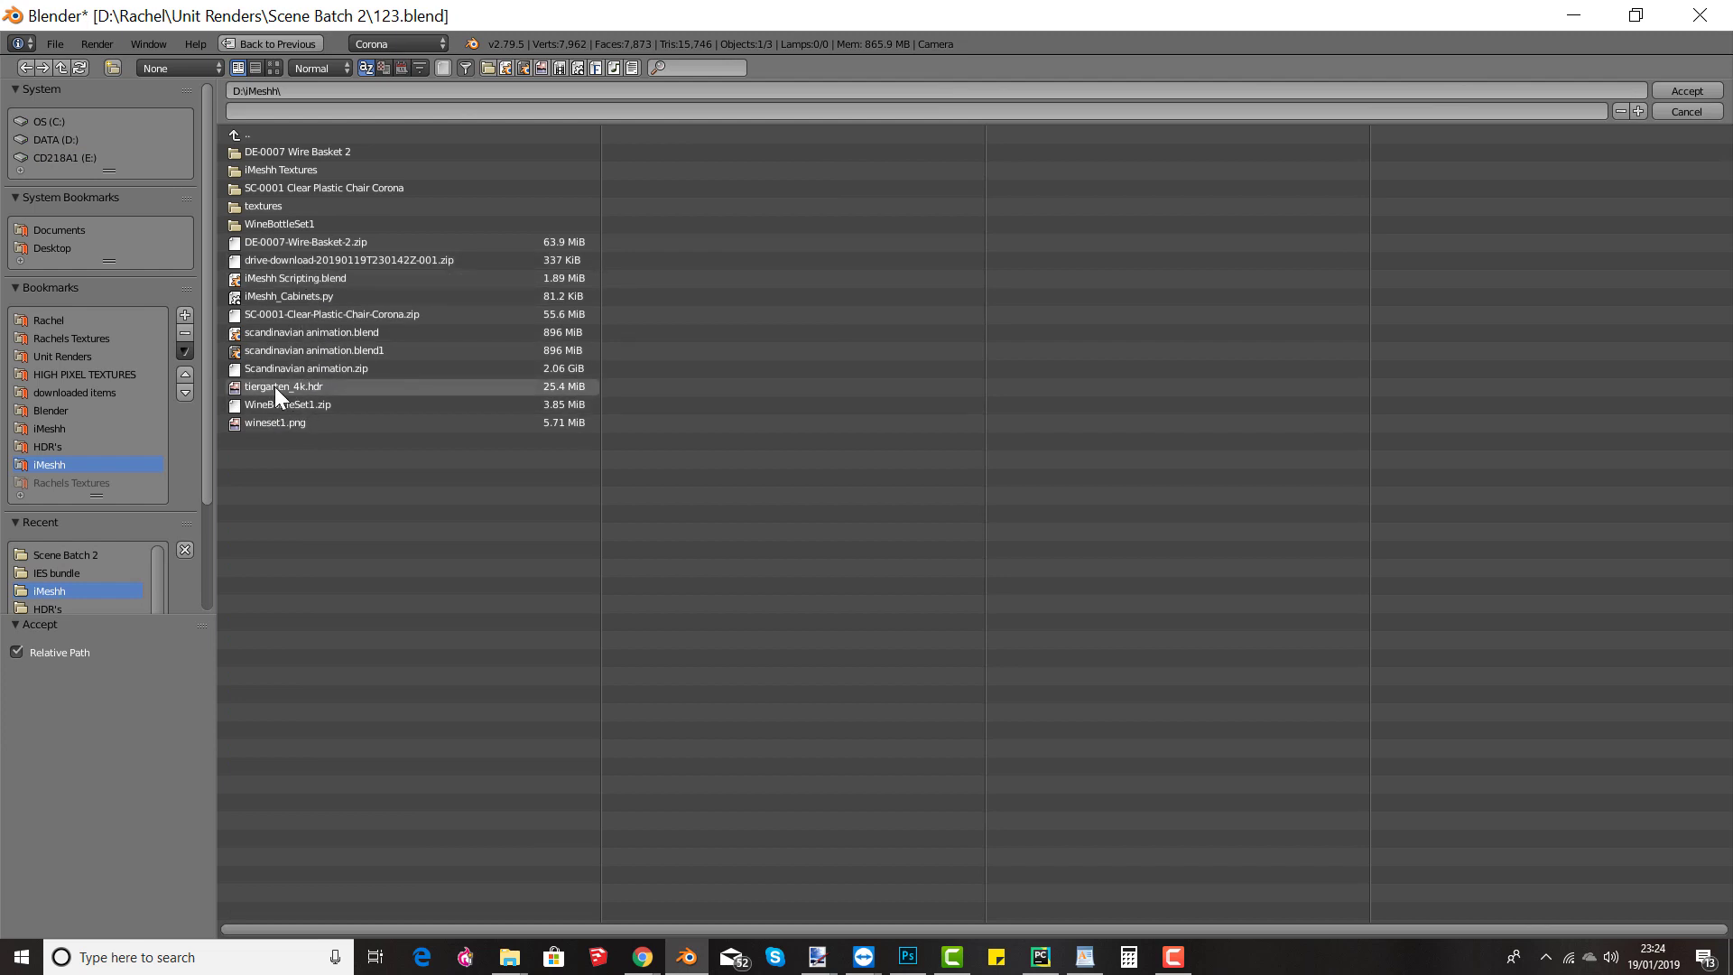
click(274, 387)
click(1686, 90)
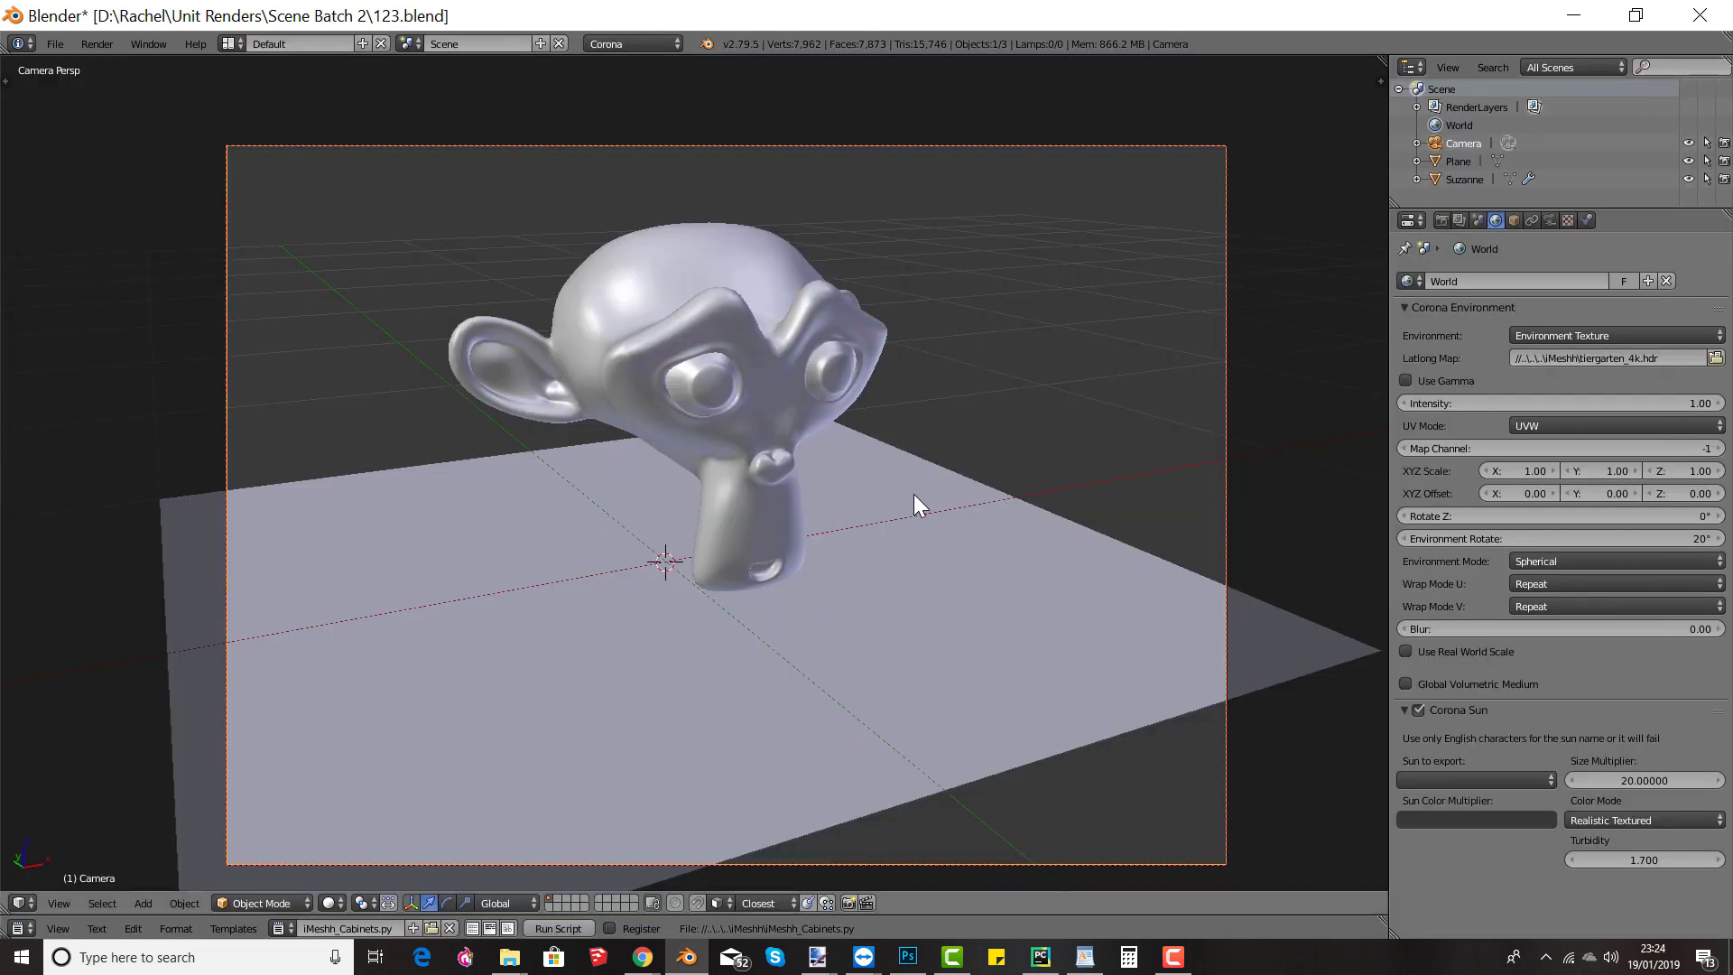
Step: Render the HDRI-lit scene, set the tone mapping's highlight compression to 5 and close the render window
key(F12)
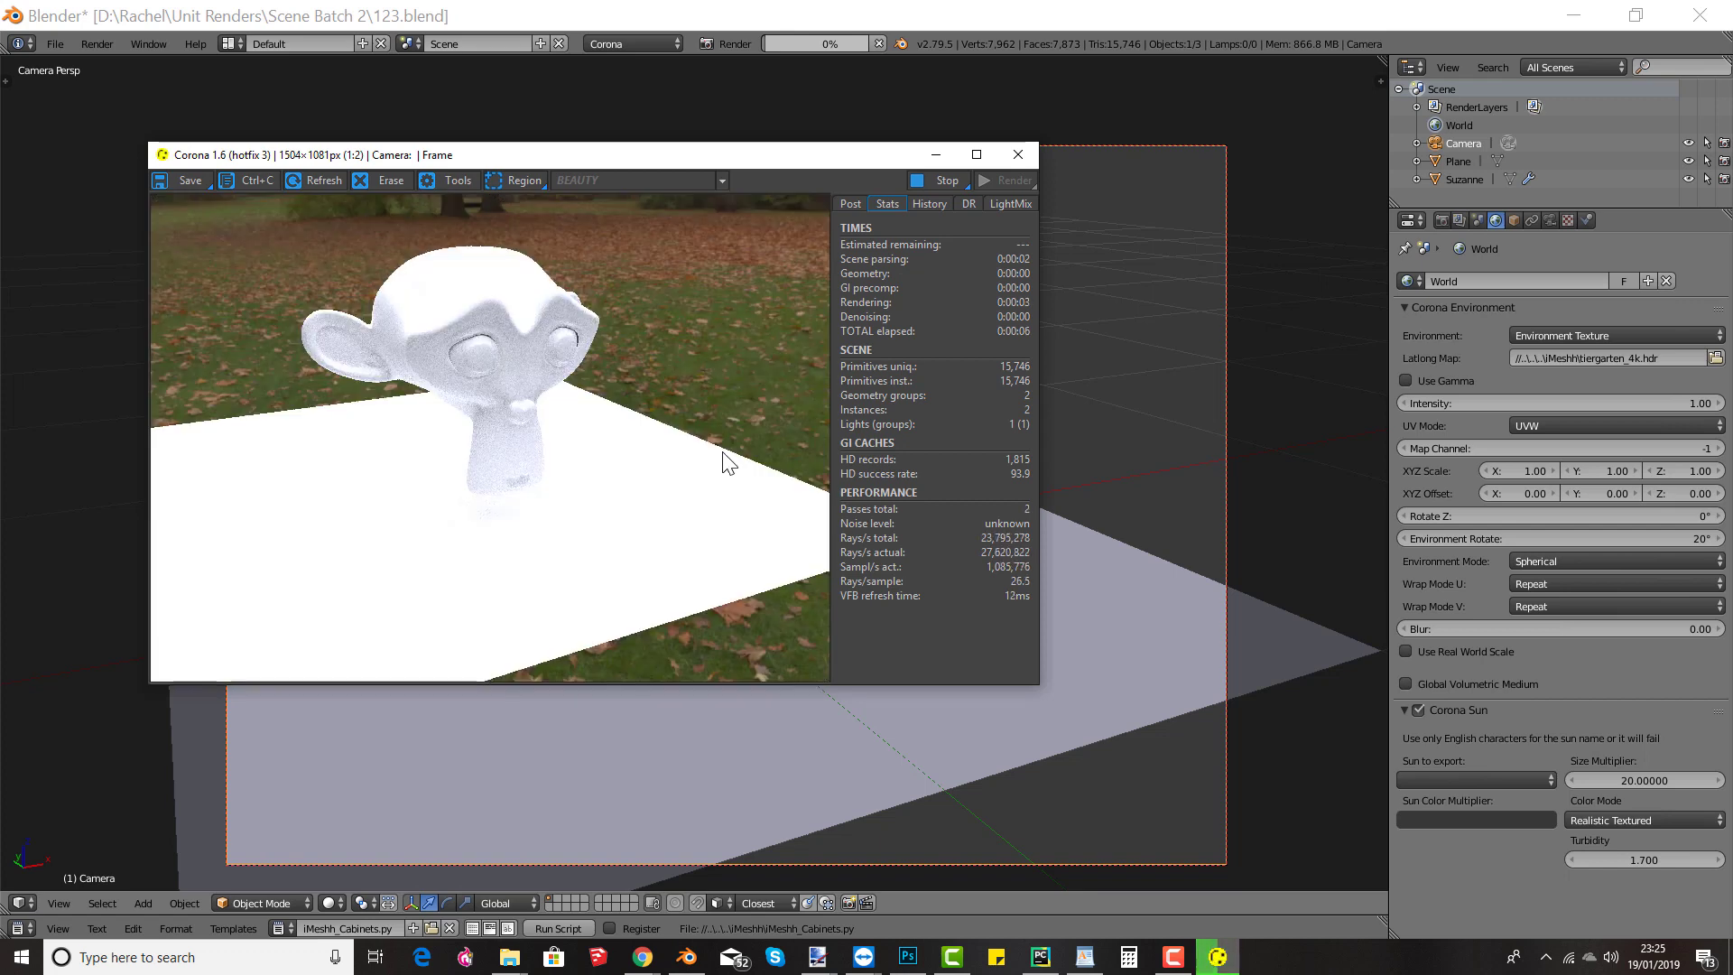
click(859, 204)
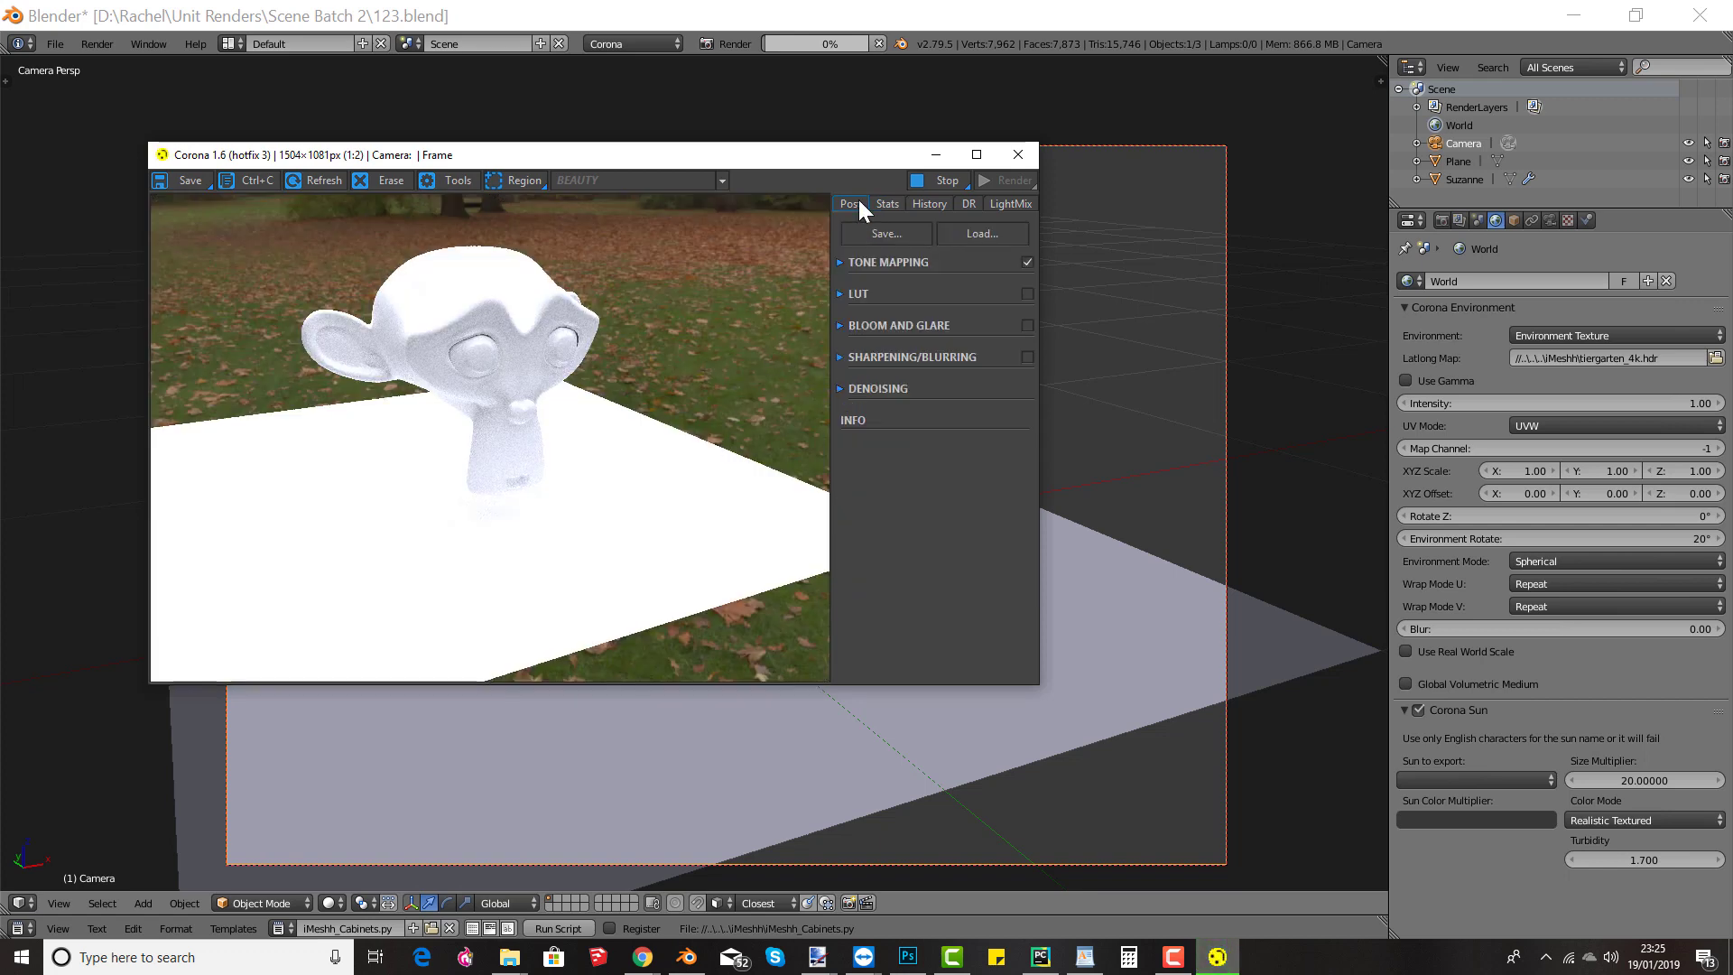
click(839, 261)
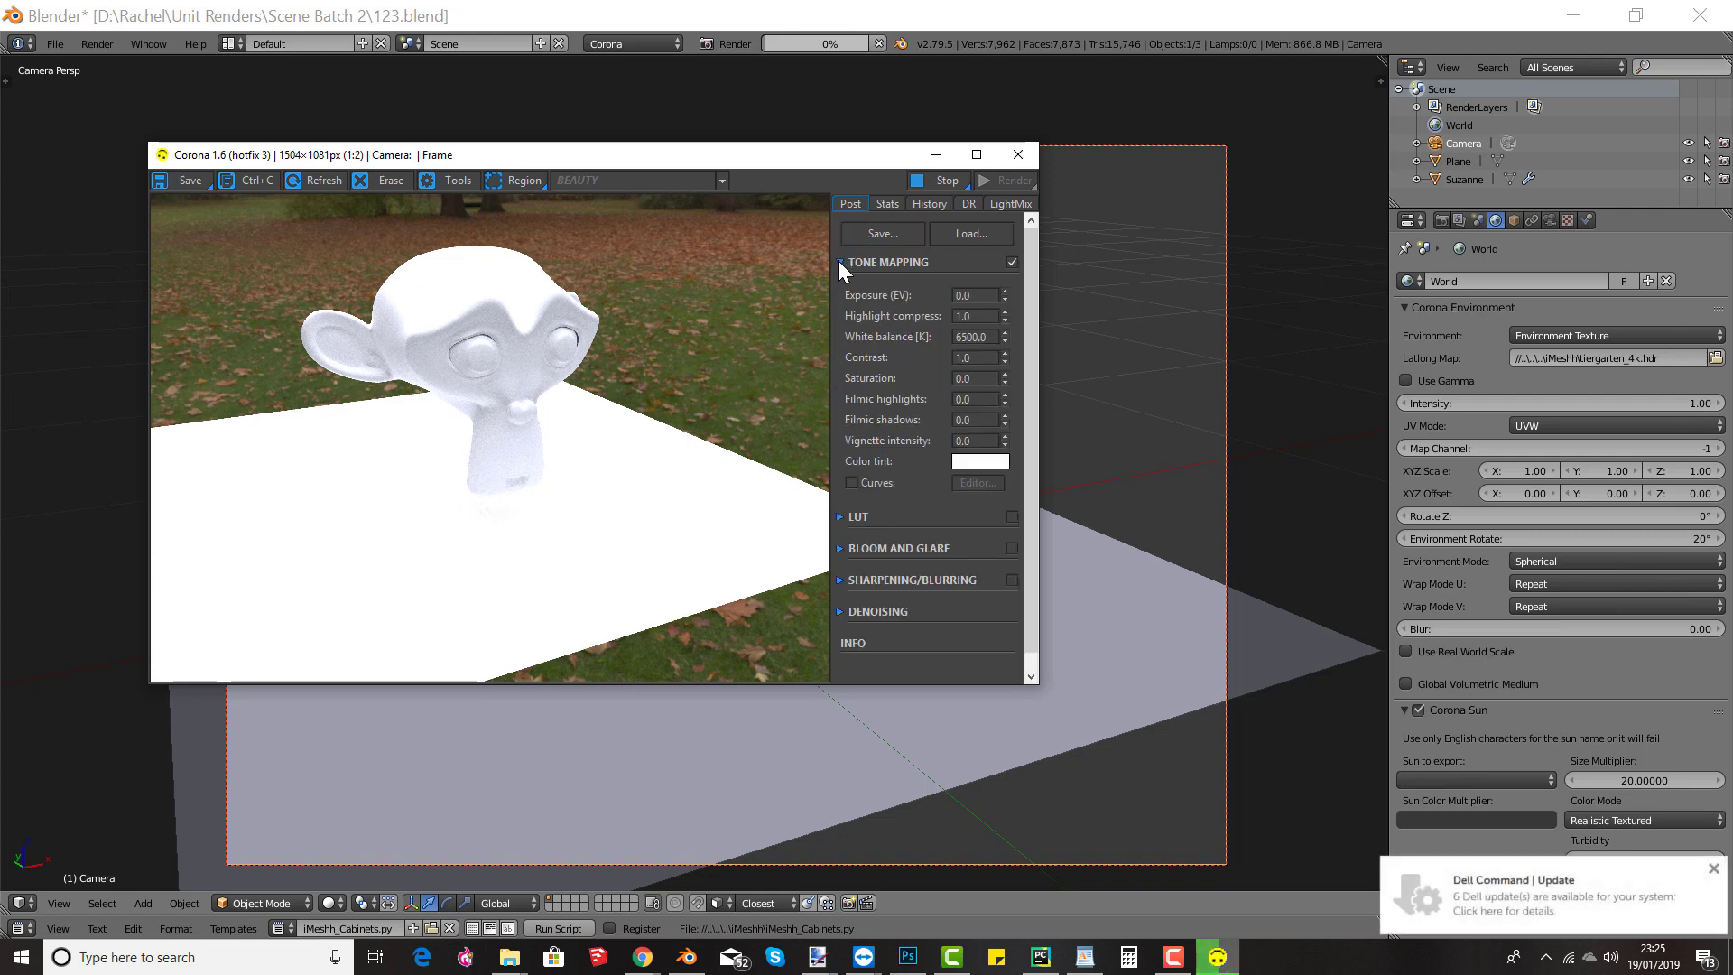
double_click(975, 316)
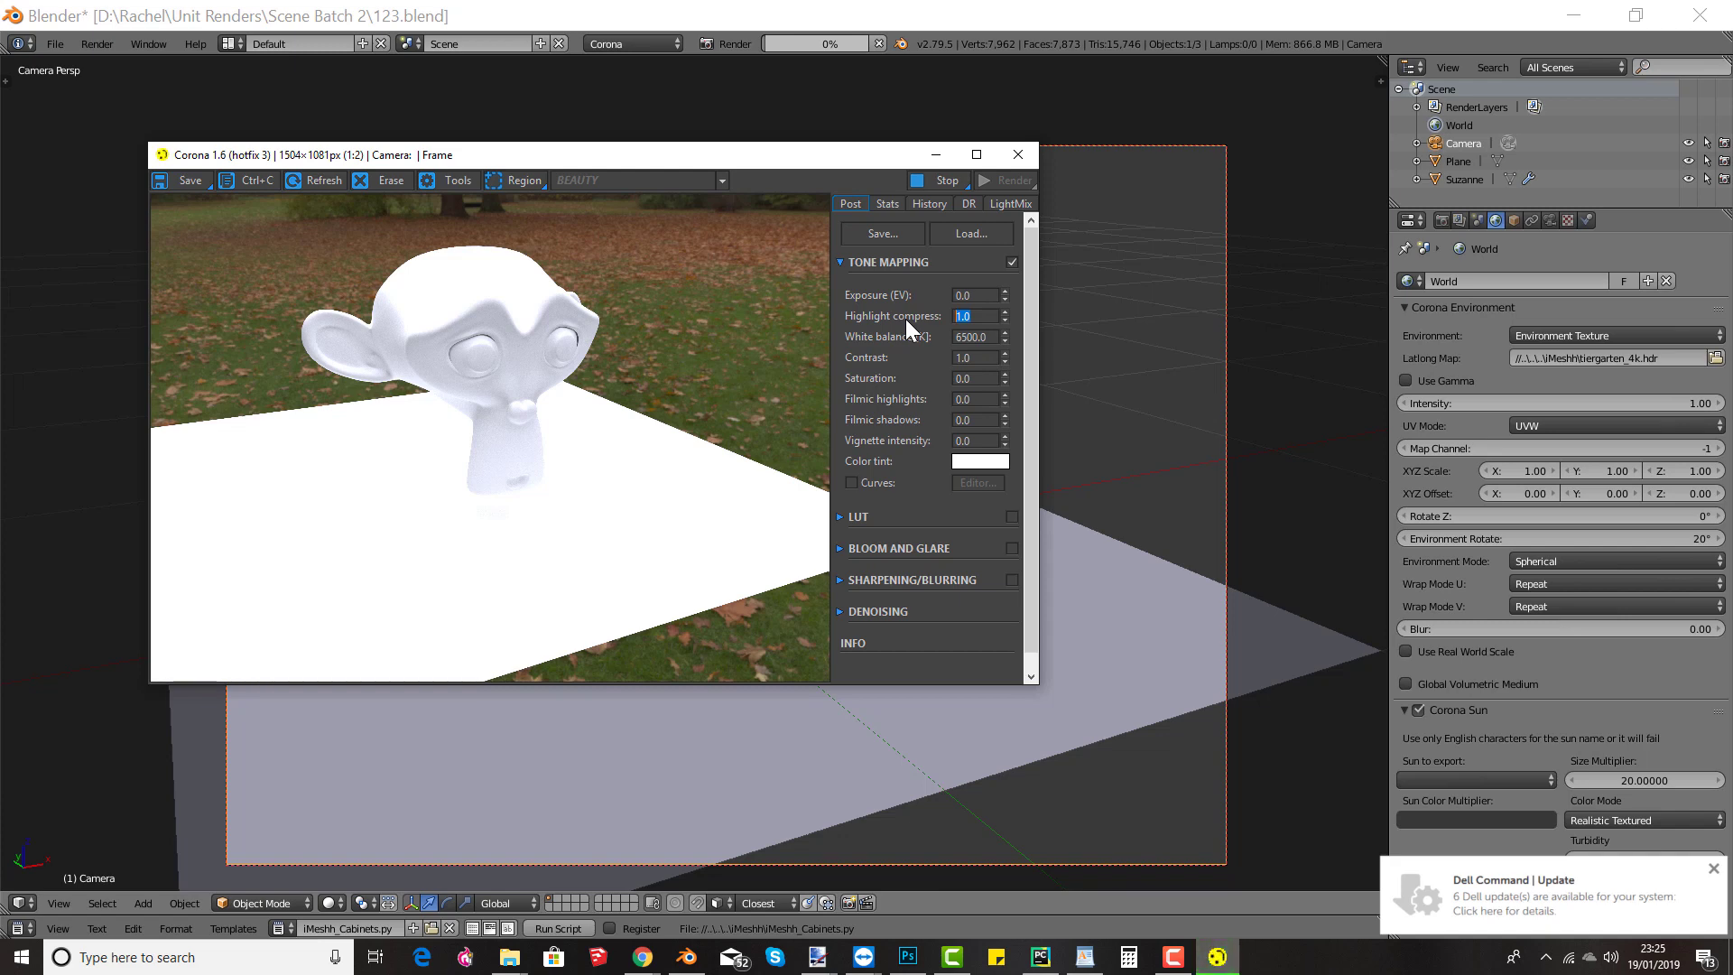
text(5)
key(Return)
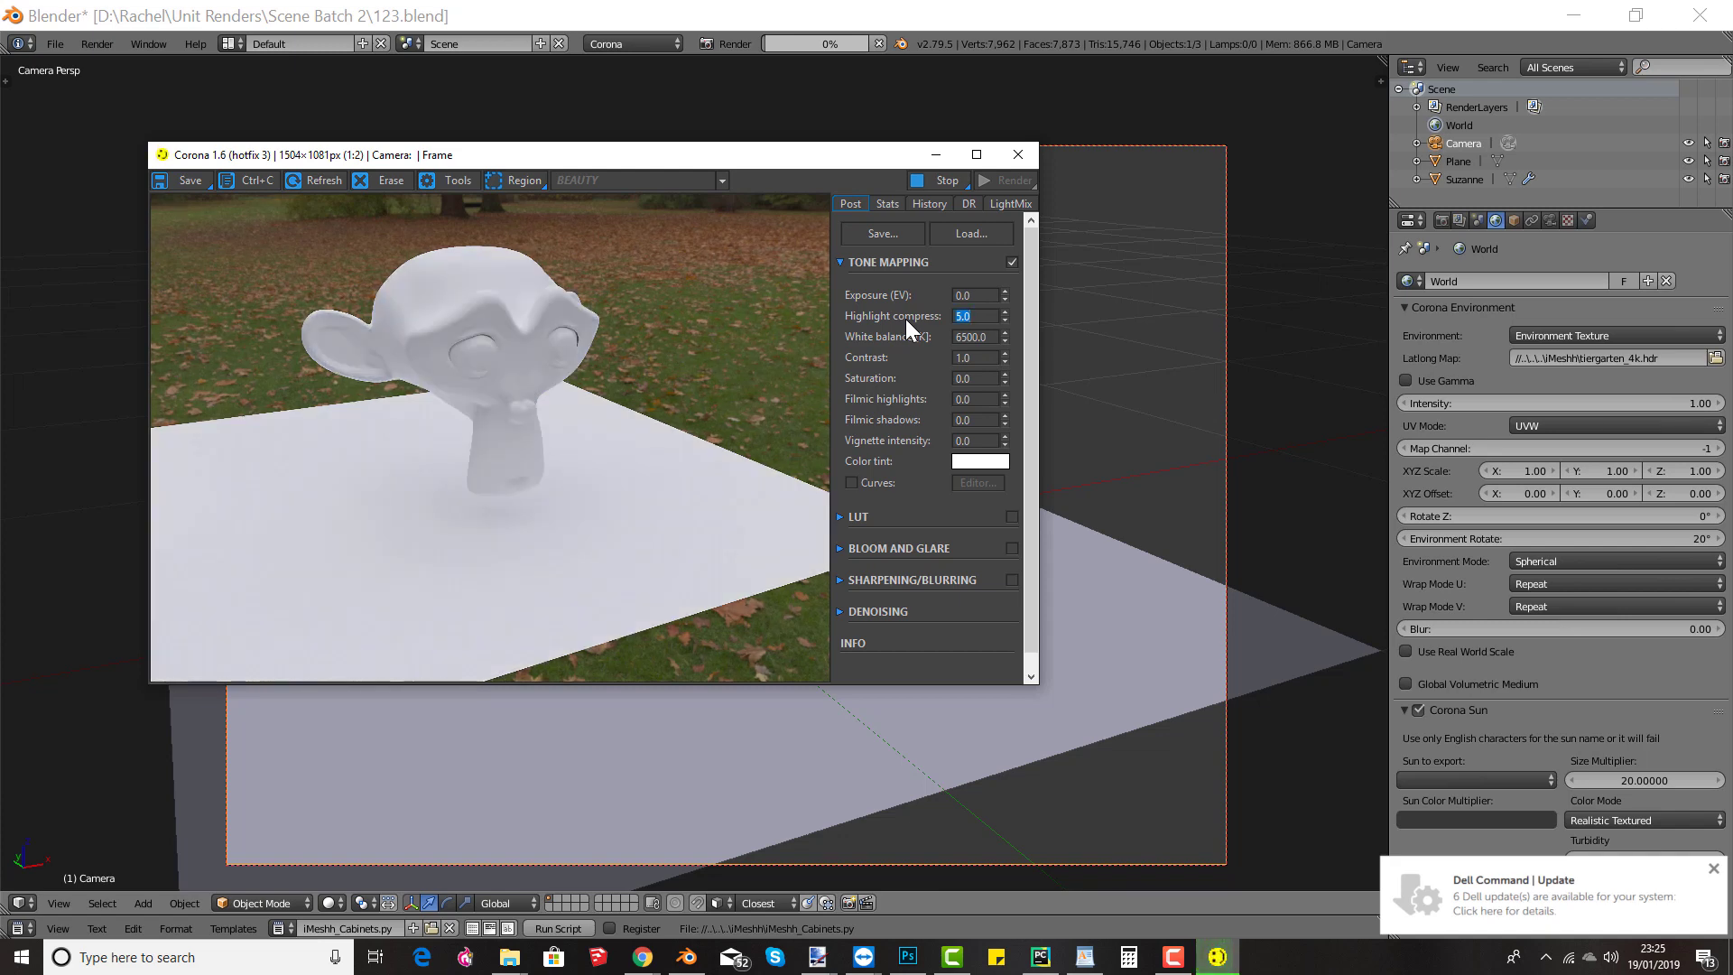
click(1031, 159)
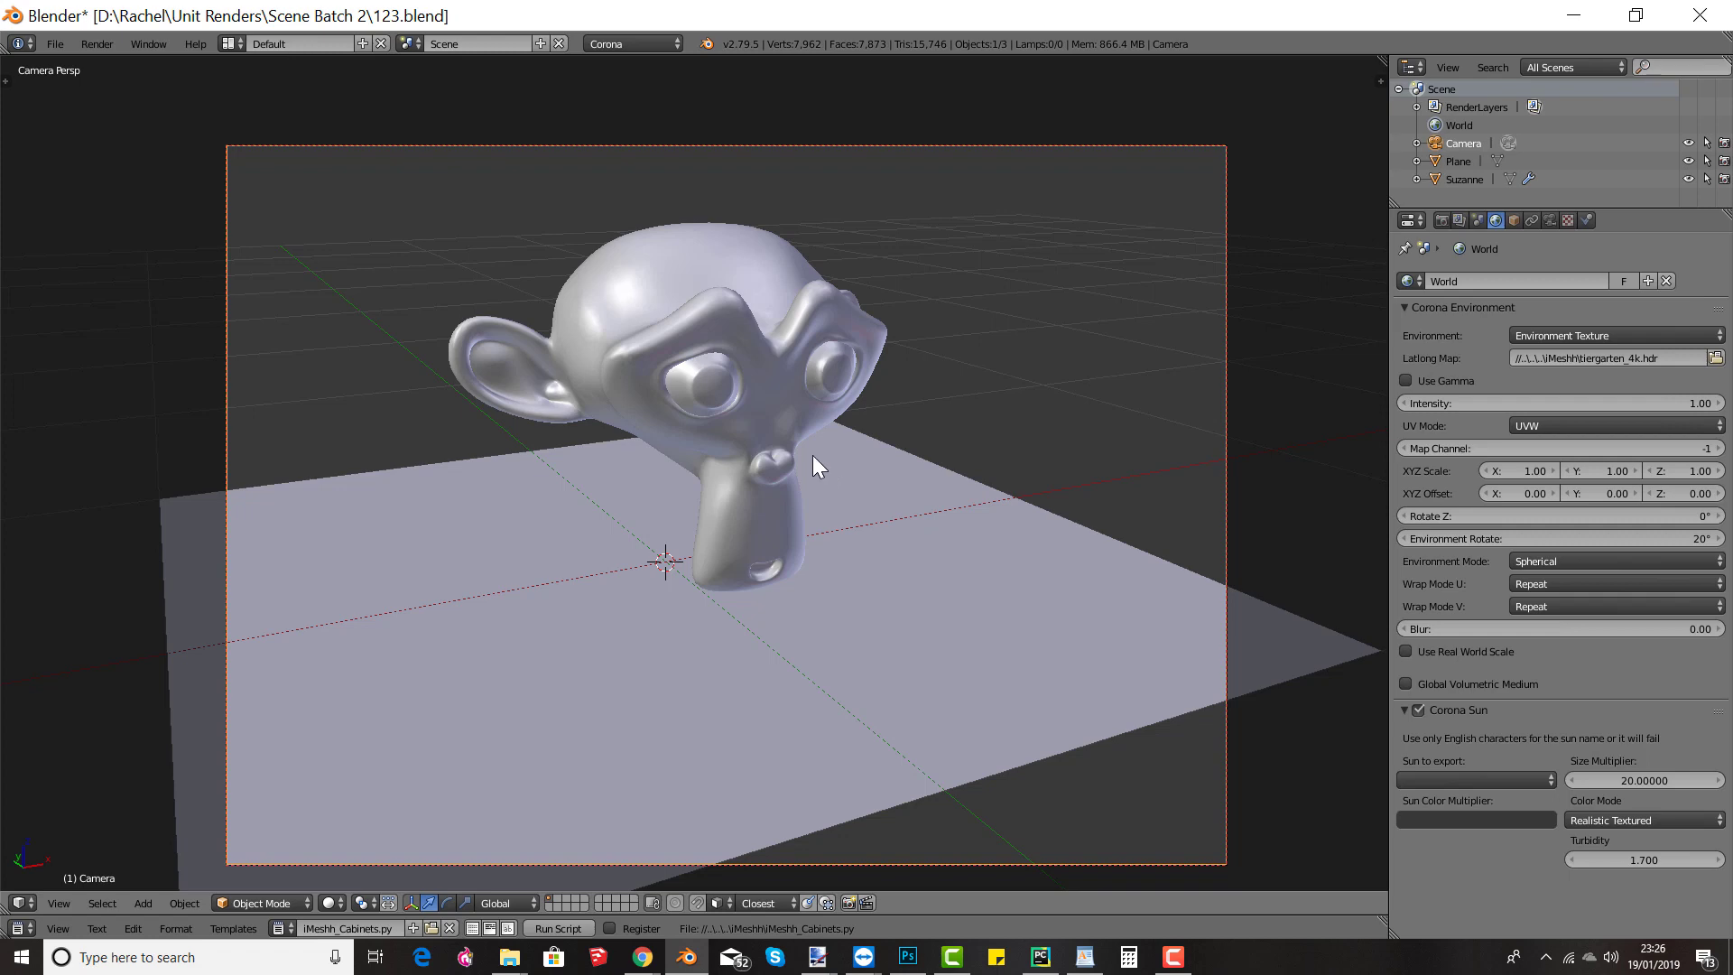
Step: Reframe the camera at a lower angle so the monkey sits lower in the frame
middle_drag(812, 455, 789, 456)
key(KP_0)
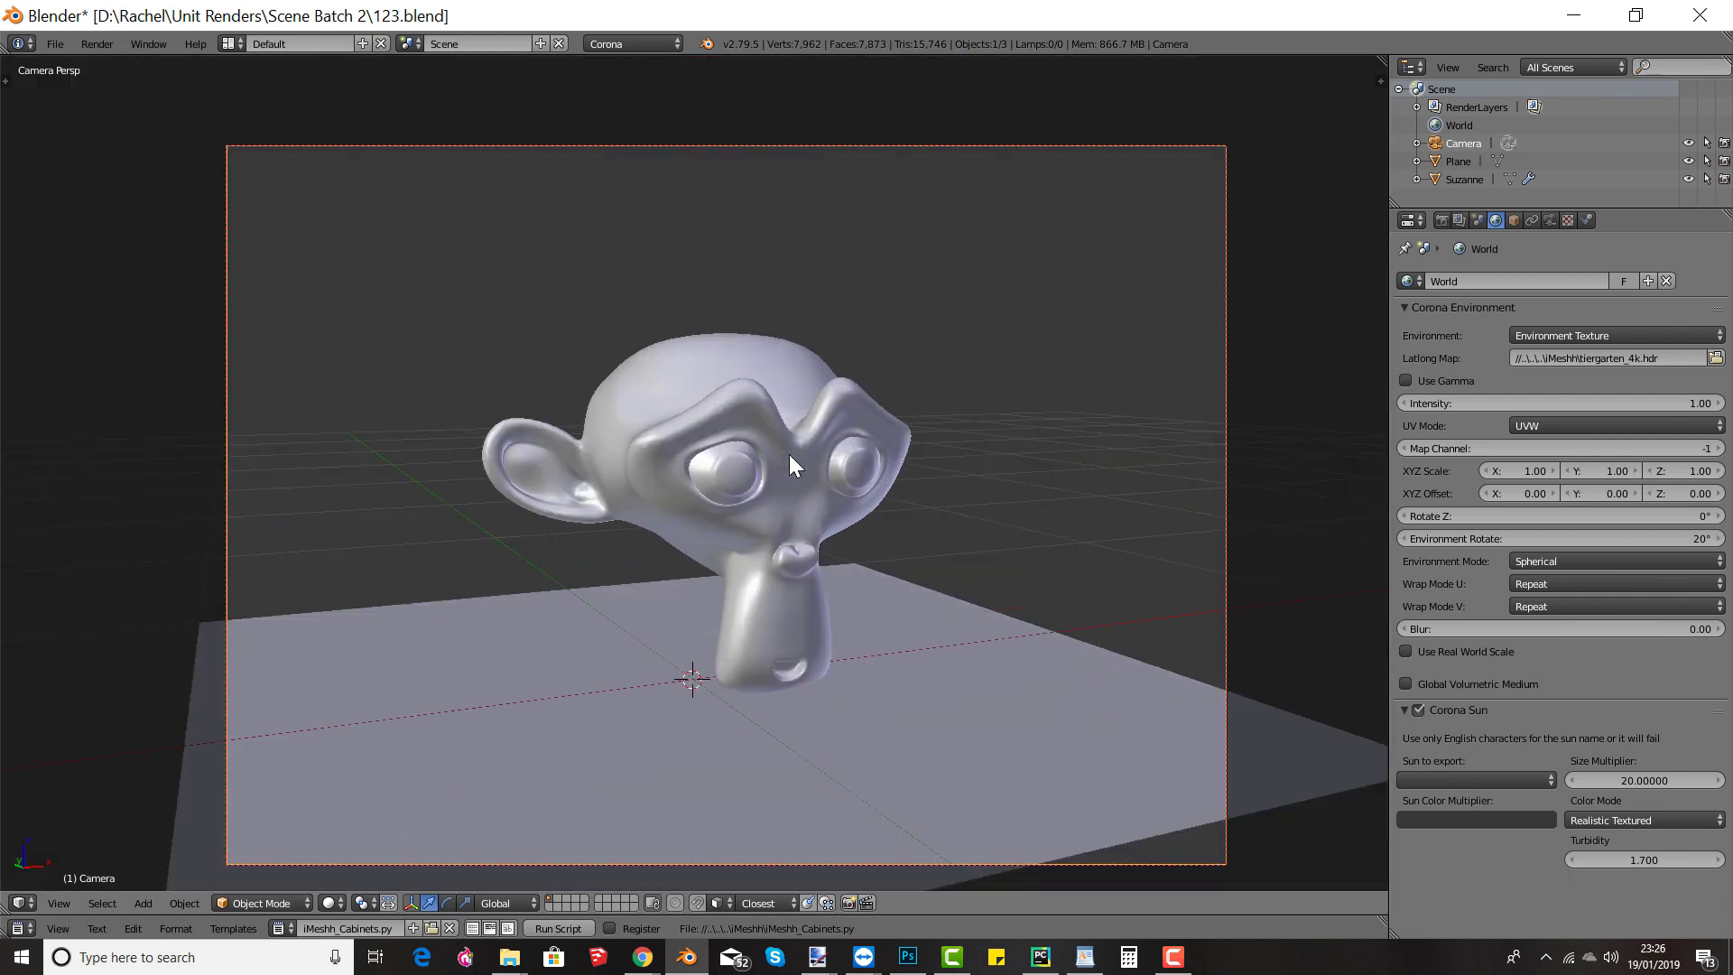
scroll(818, 463, down, 2)
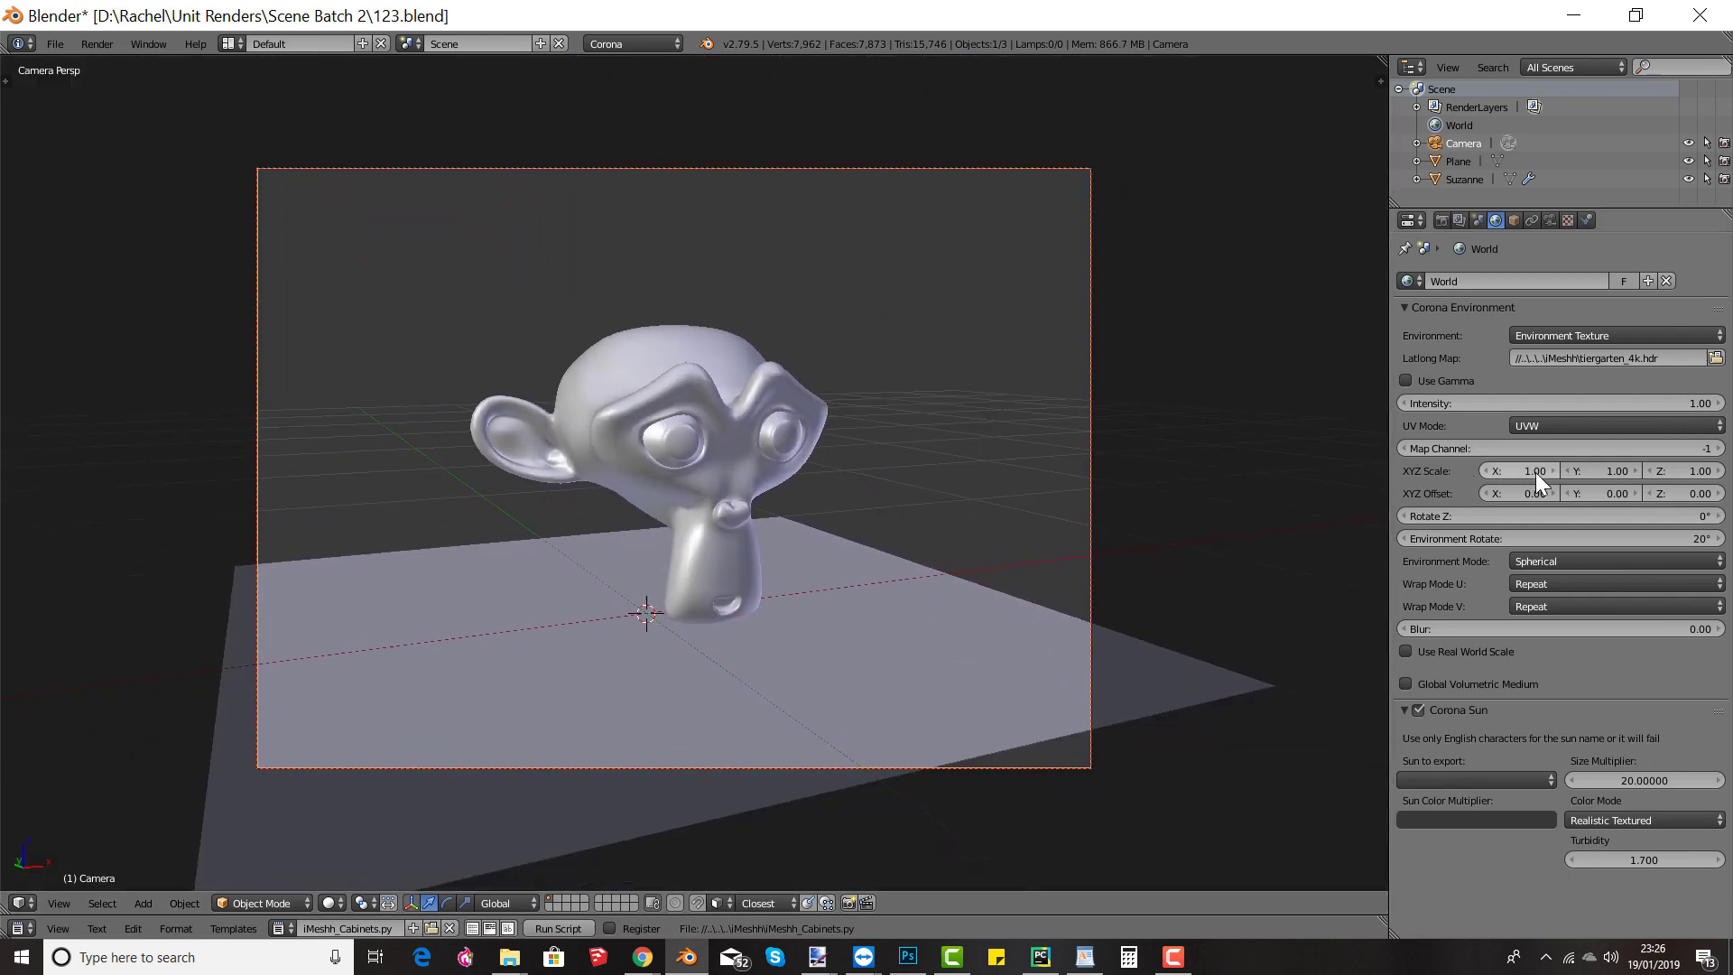
Step: Set the environment texture's XYZ scale to 2 on all axes, render the scene and close the render window
text(2)
key(Tab)
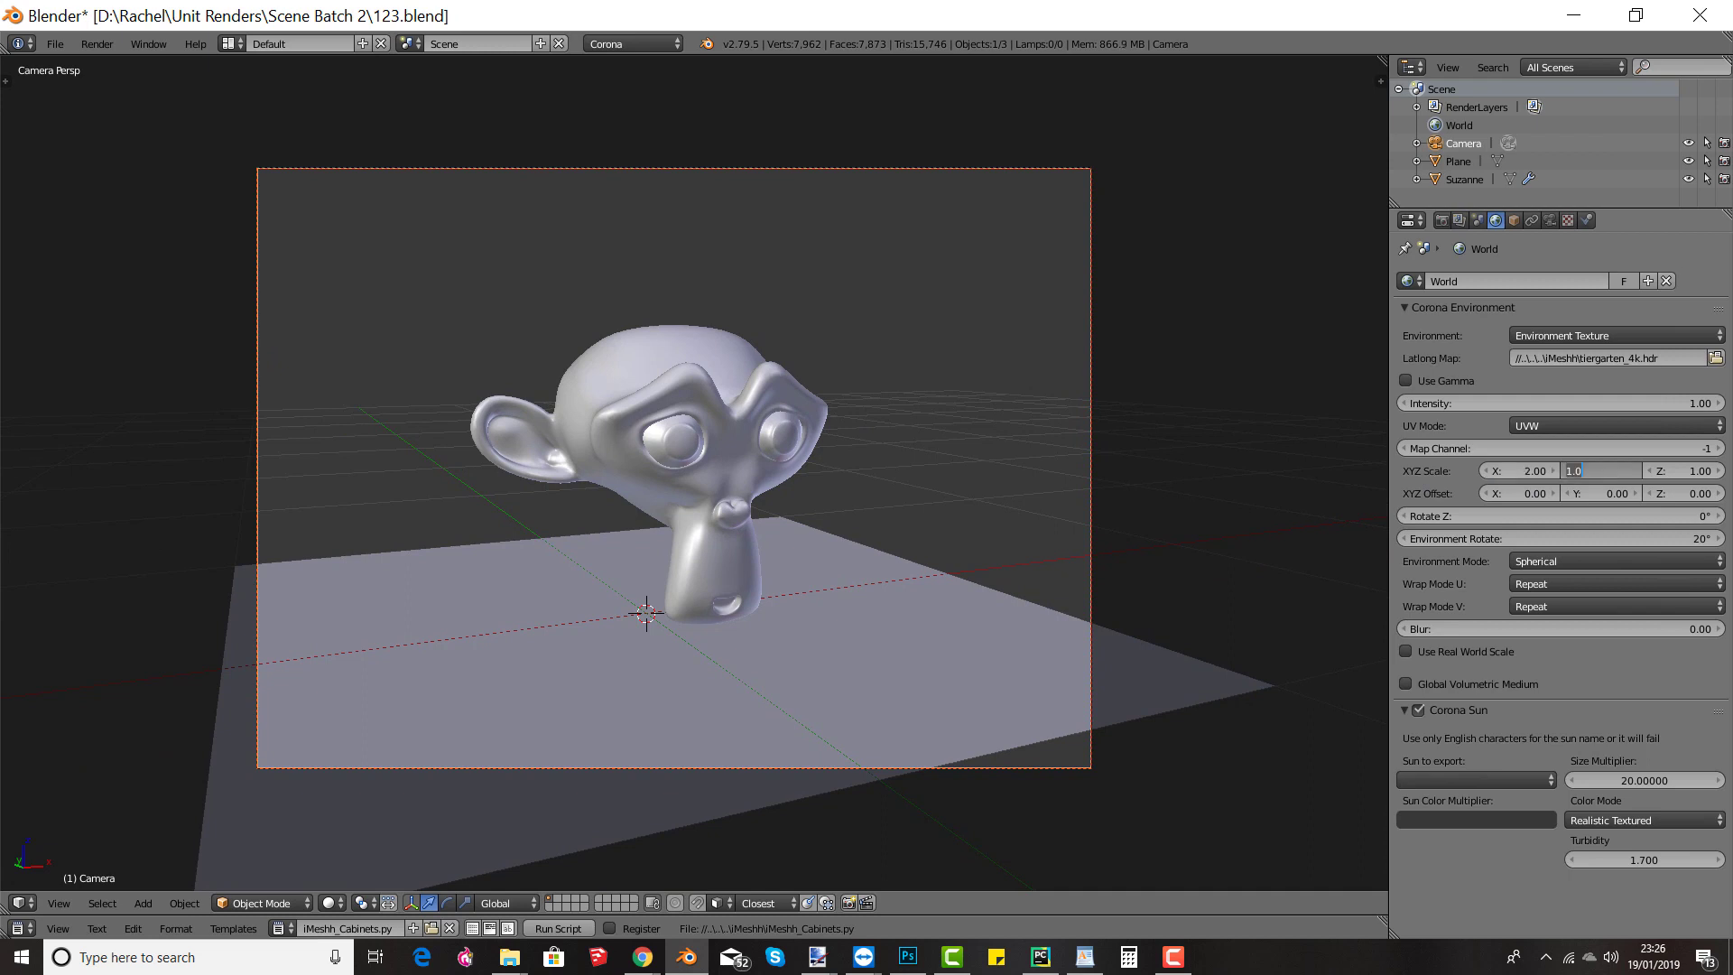
text(2)
key(Tab)
text(2)
key(Tab)
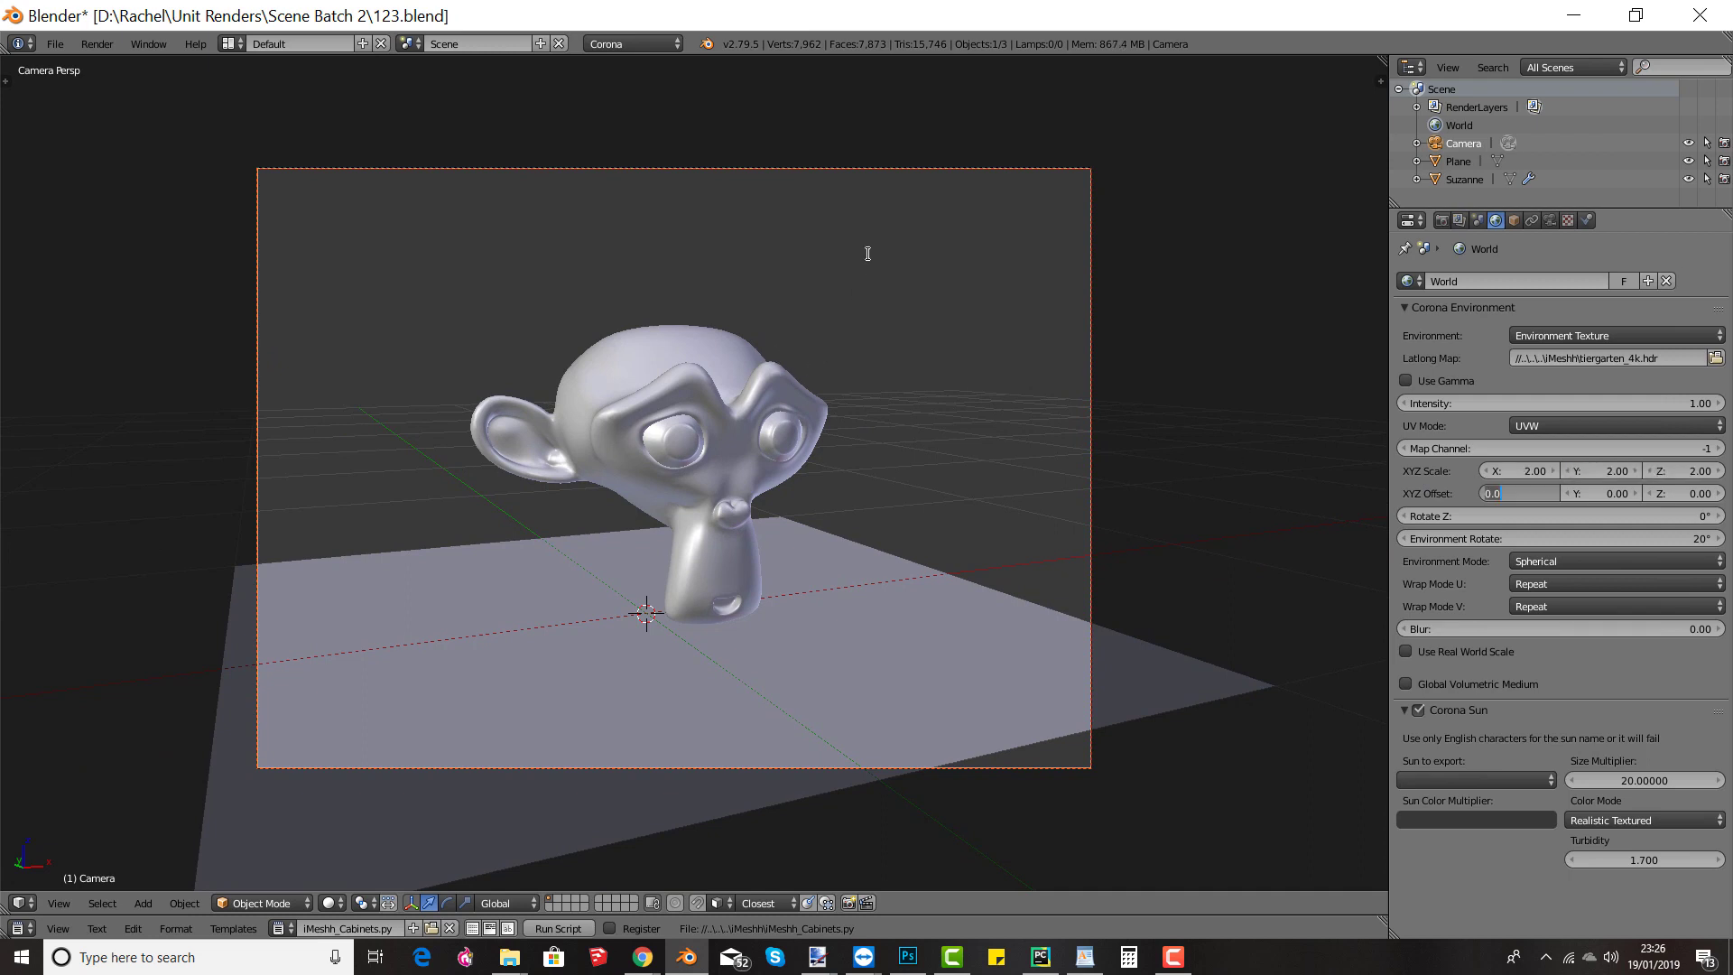
click(1093, 516)
key(F12)
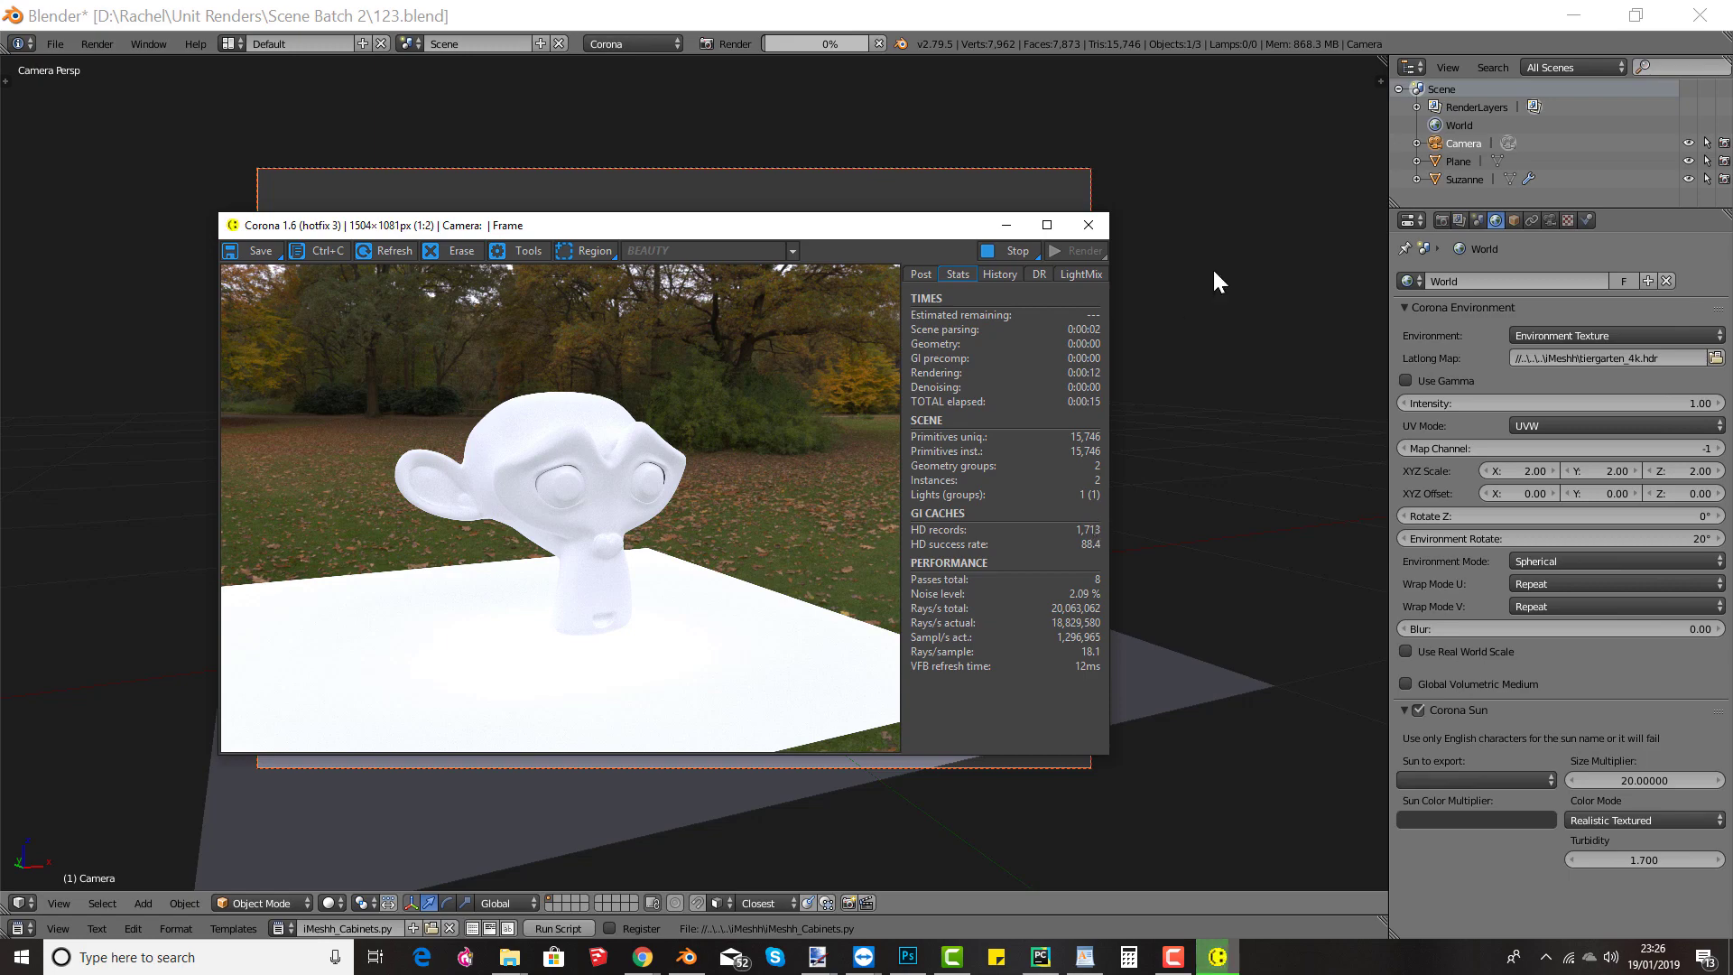
click(1089, 226)
Step: Set the environment texture's XYZ scale to 3 on all axes and render the scene
click(1519, 470)
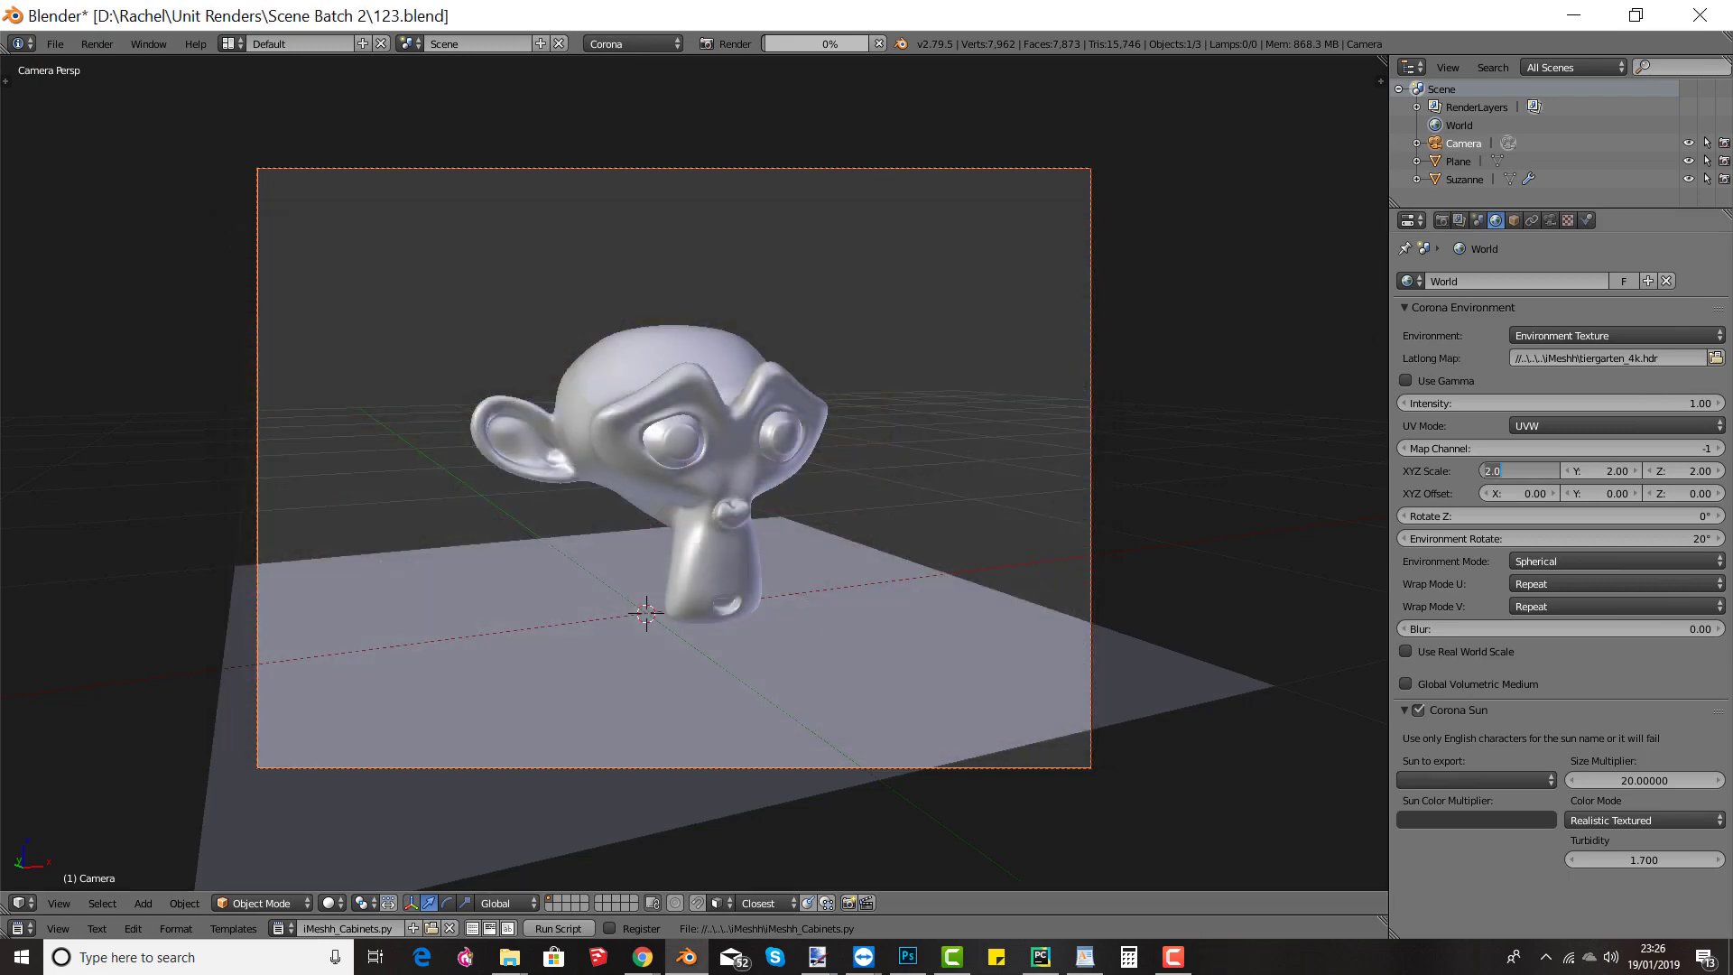
text(3)
key(Tab)
text(3)
key(Tab)
text(3)
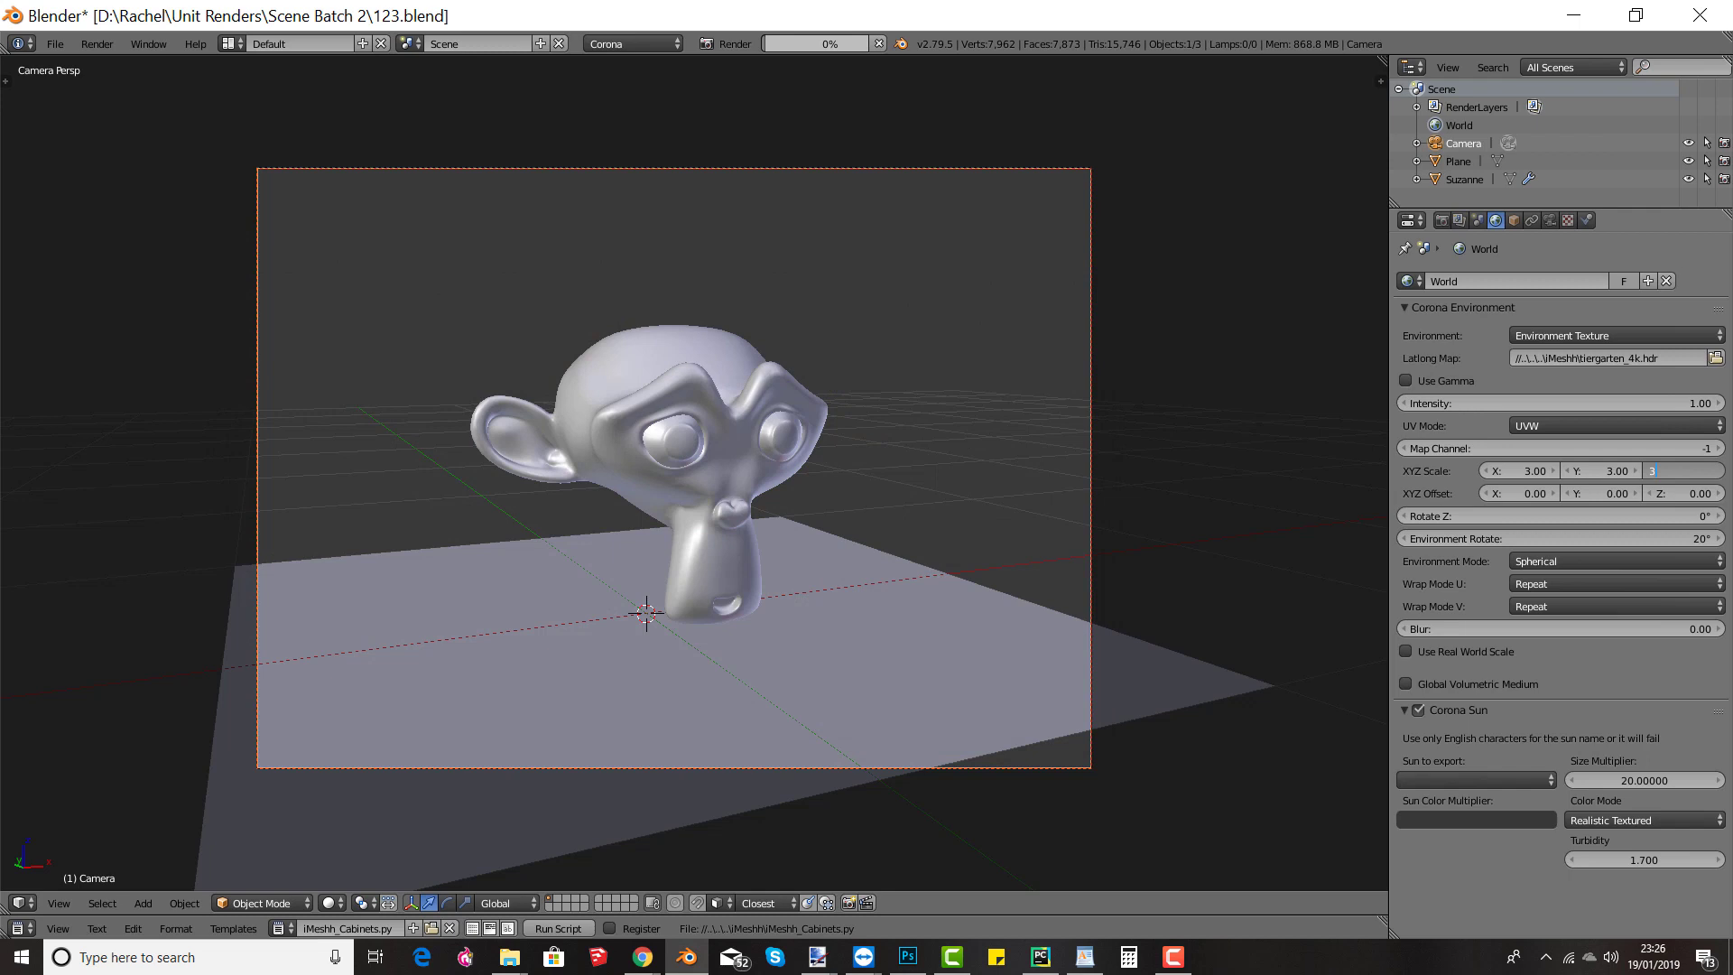
click(880, 43)
key(F12)
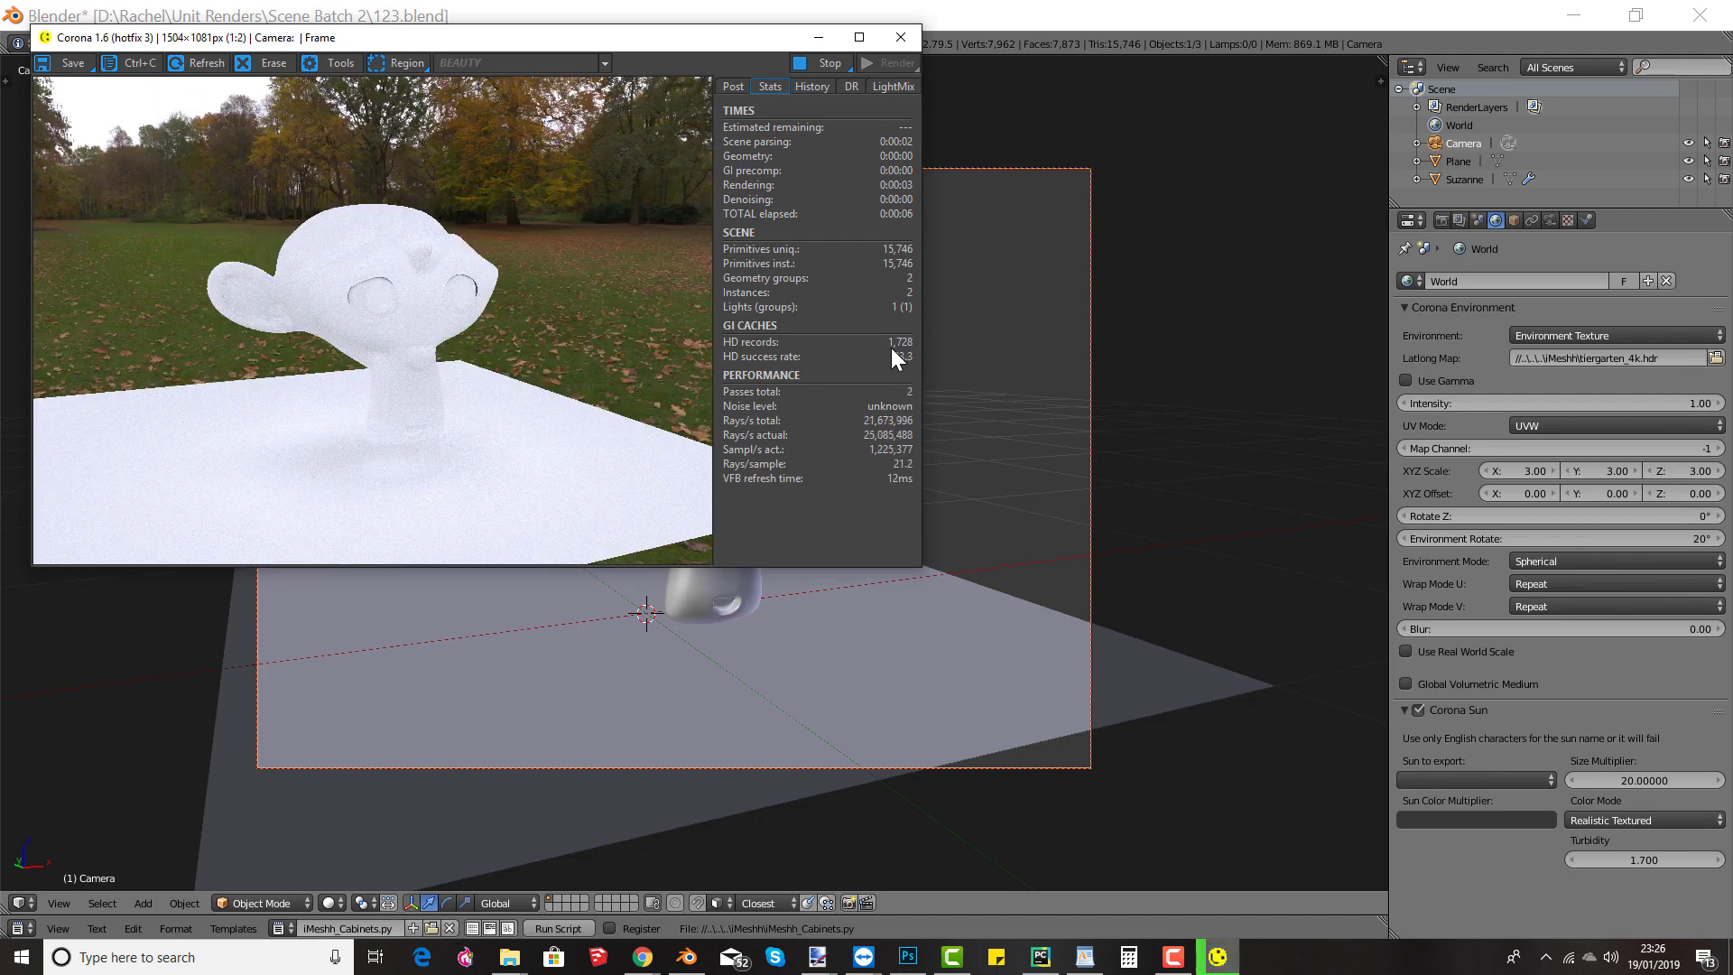
Step: Set the render's highlight compression to 2 in the tone mapping settings and close the render window
click(732, 85)
click(724, 145)
click(823, 199)
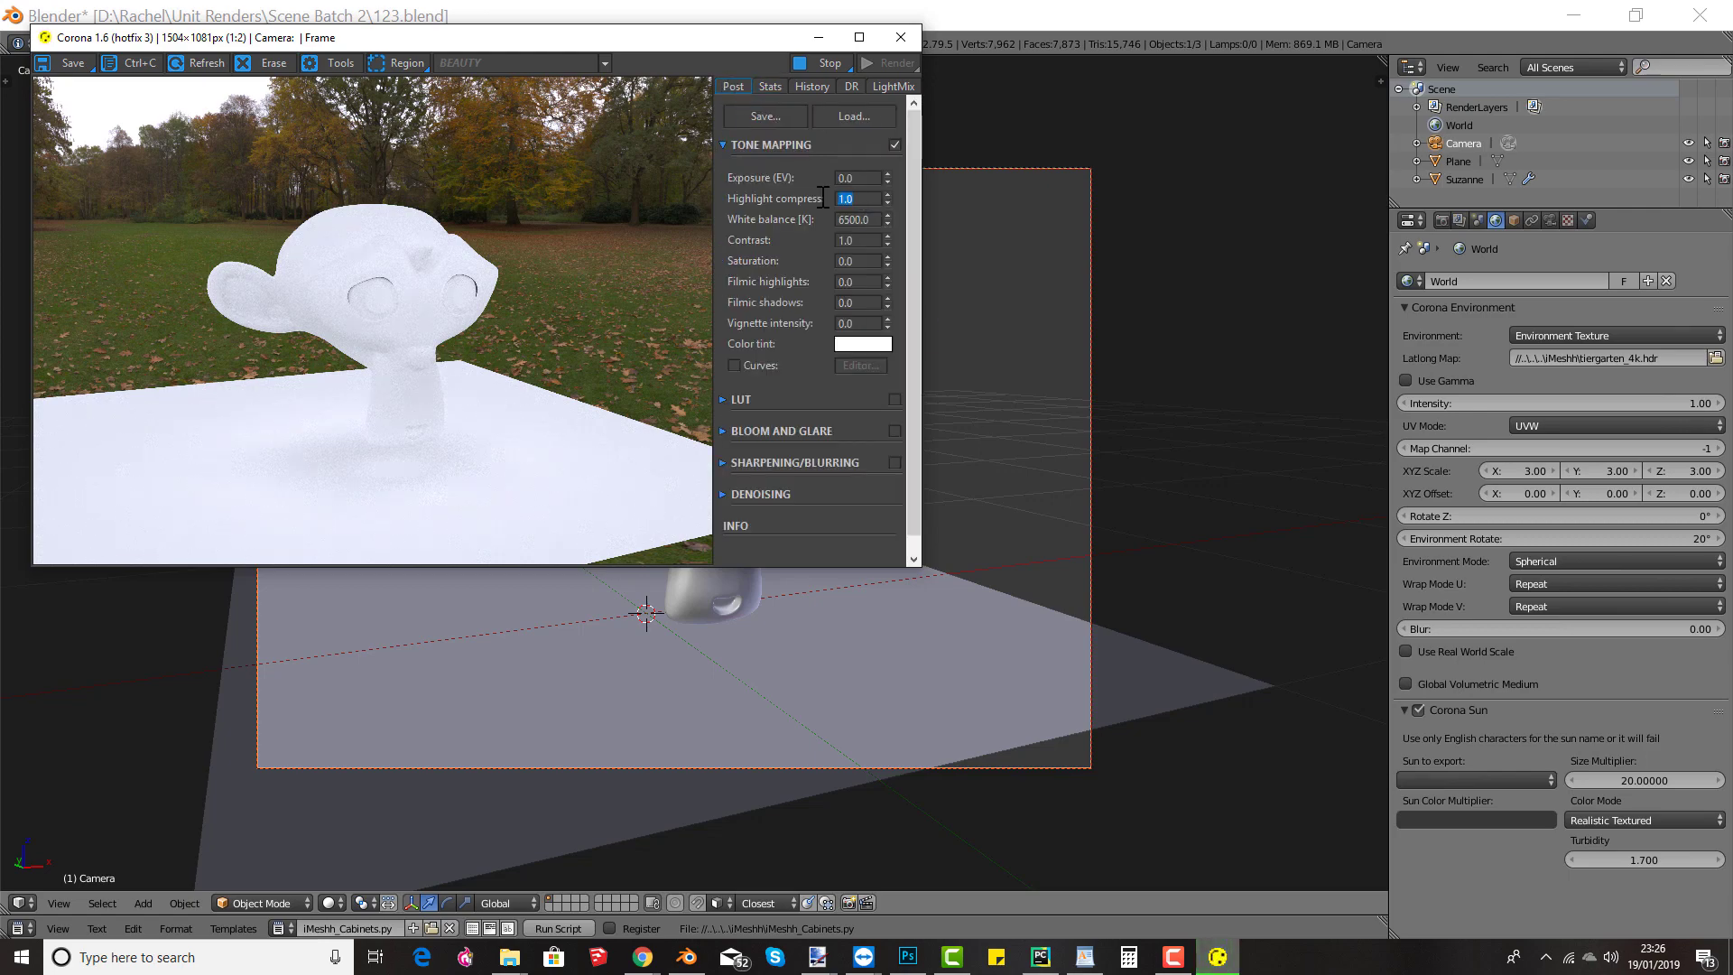
text(2)
key(Return)
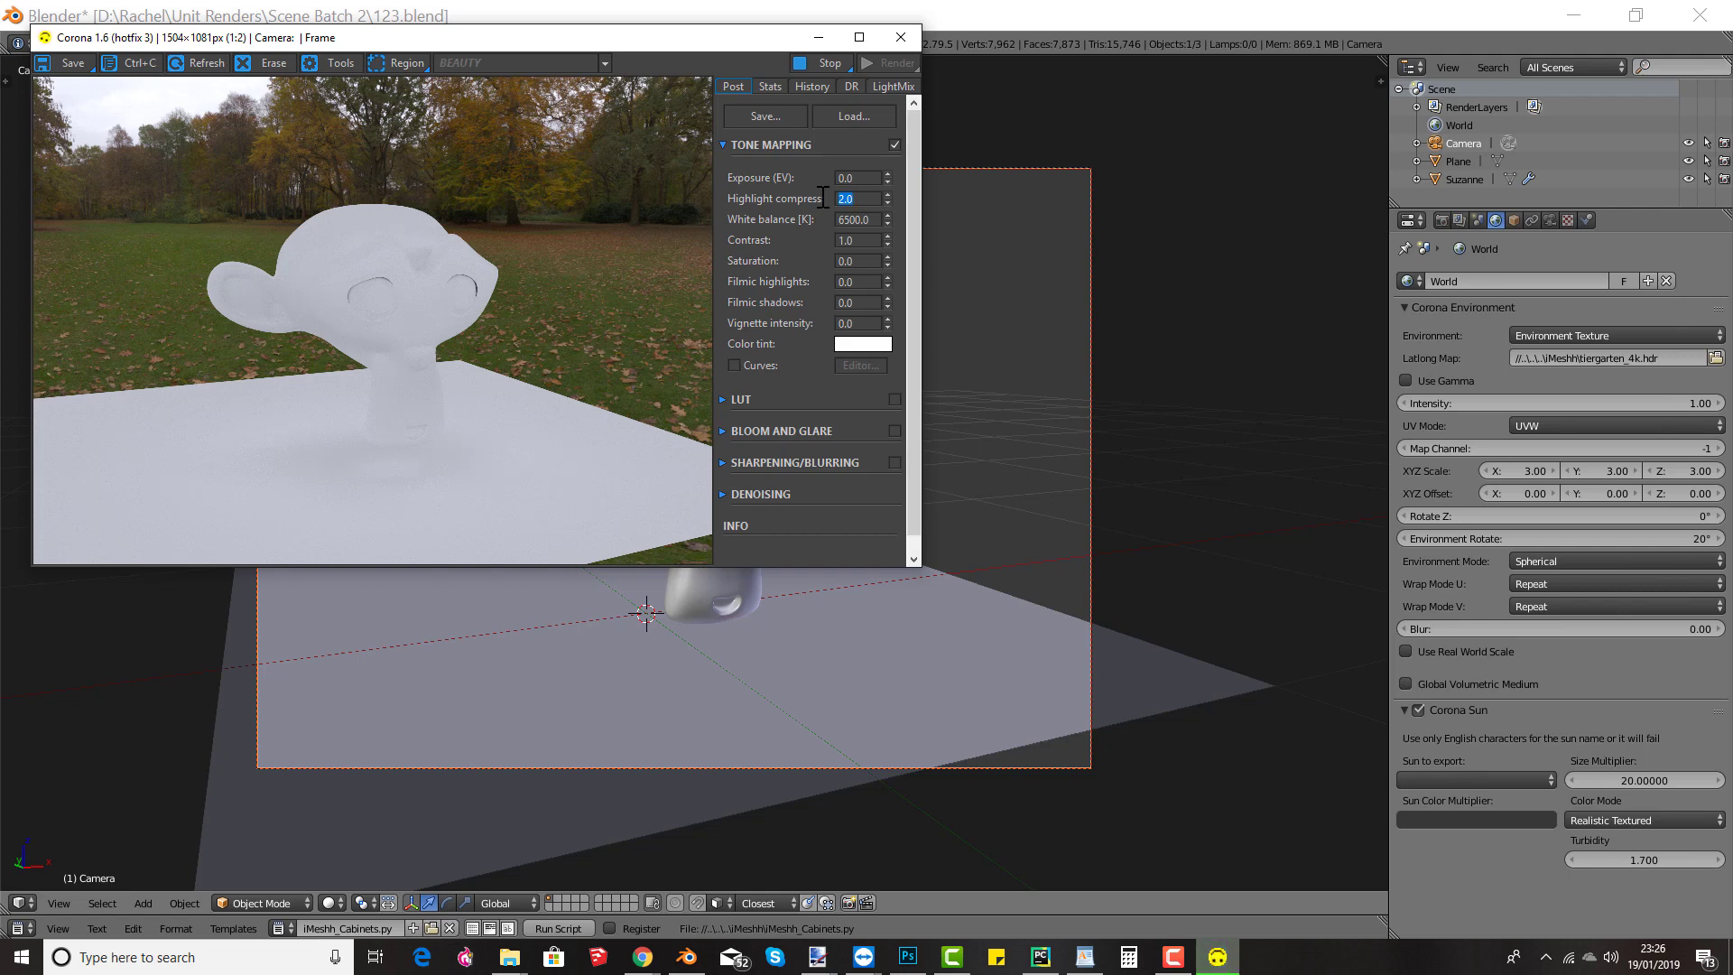
click(901, 38)
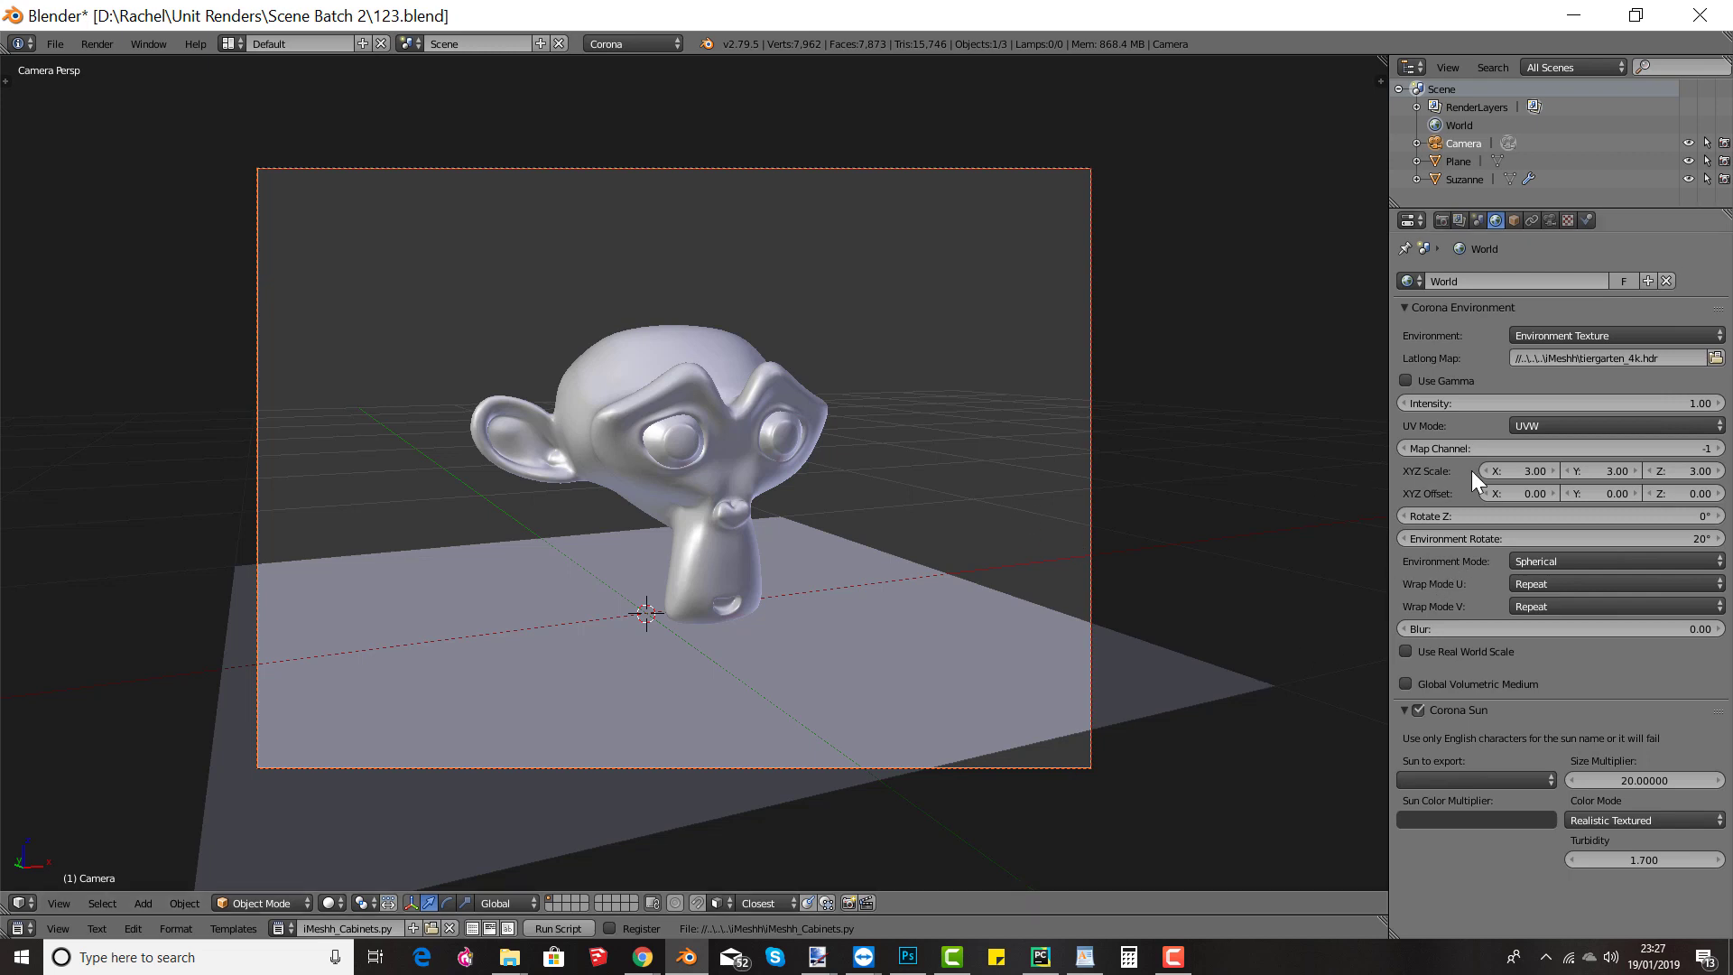
Step: Set the environment rotation to 45°, render the scene and close the render window
click(1561, 538)
text(45)
key(Return)
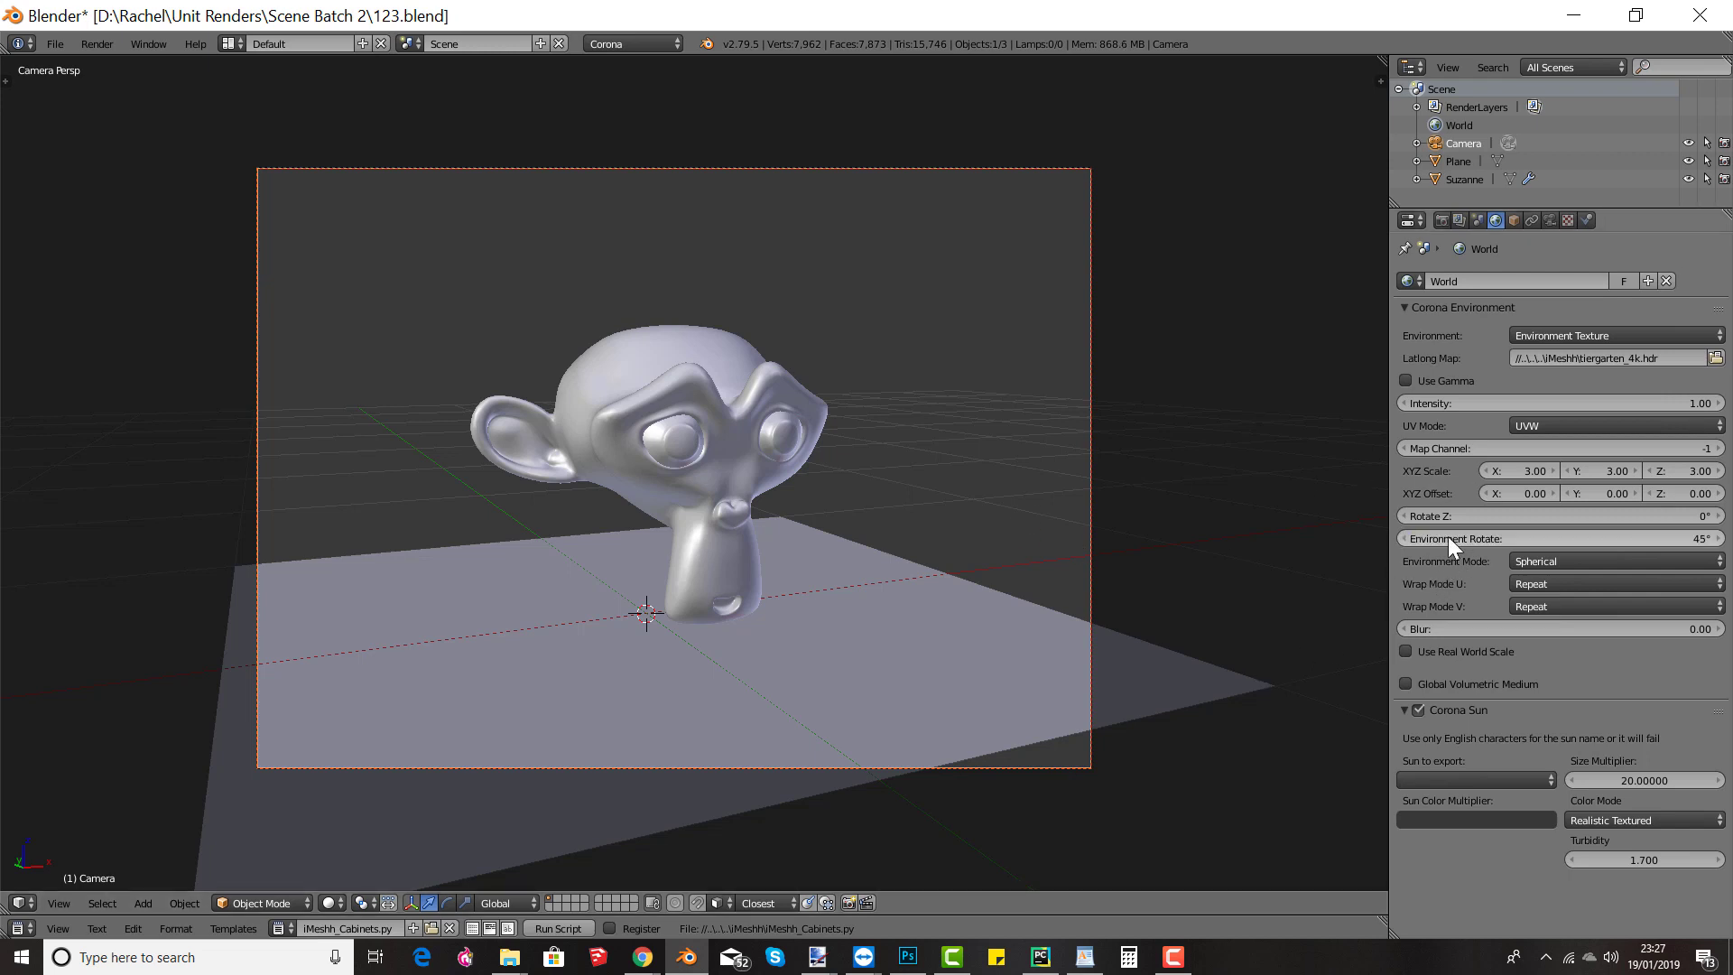
key(F12)
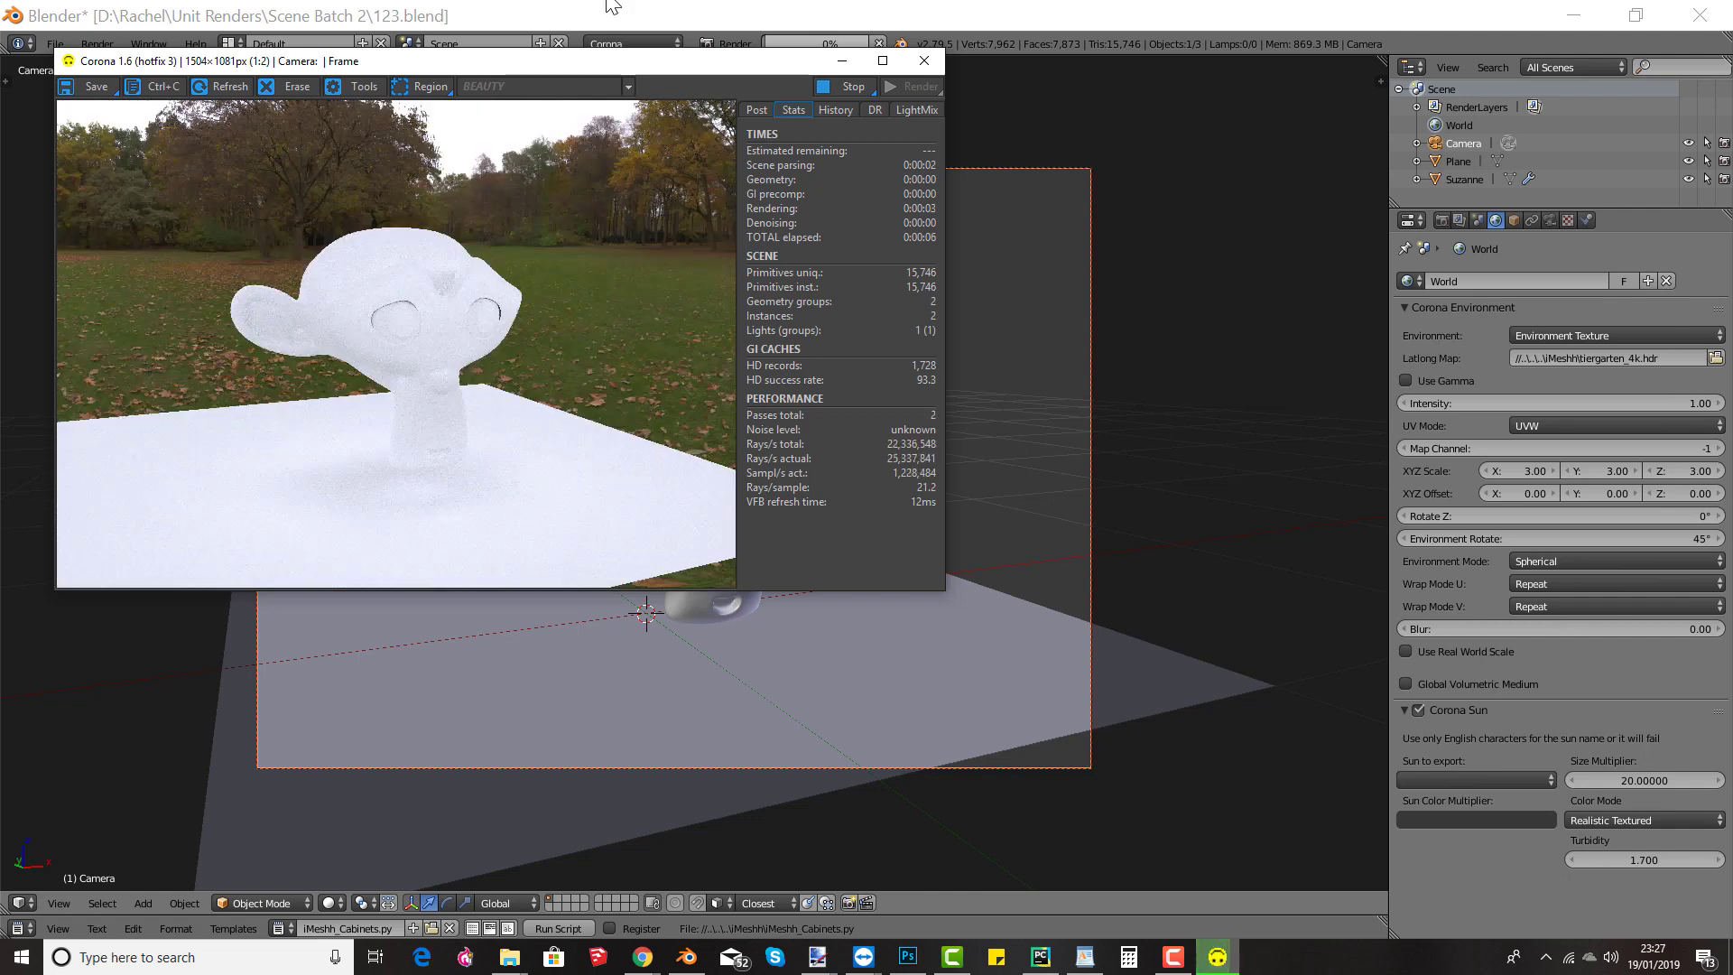
click(929, 65)
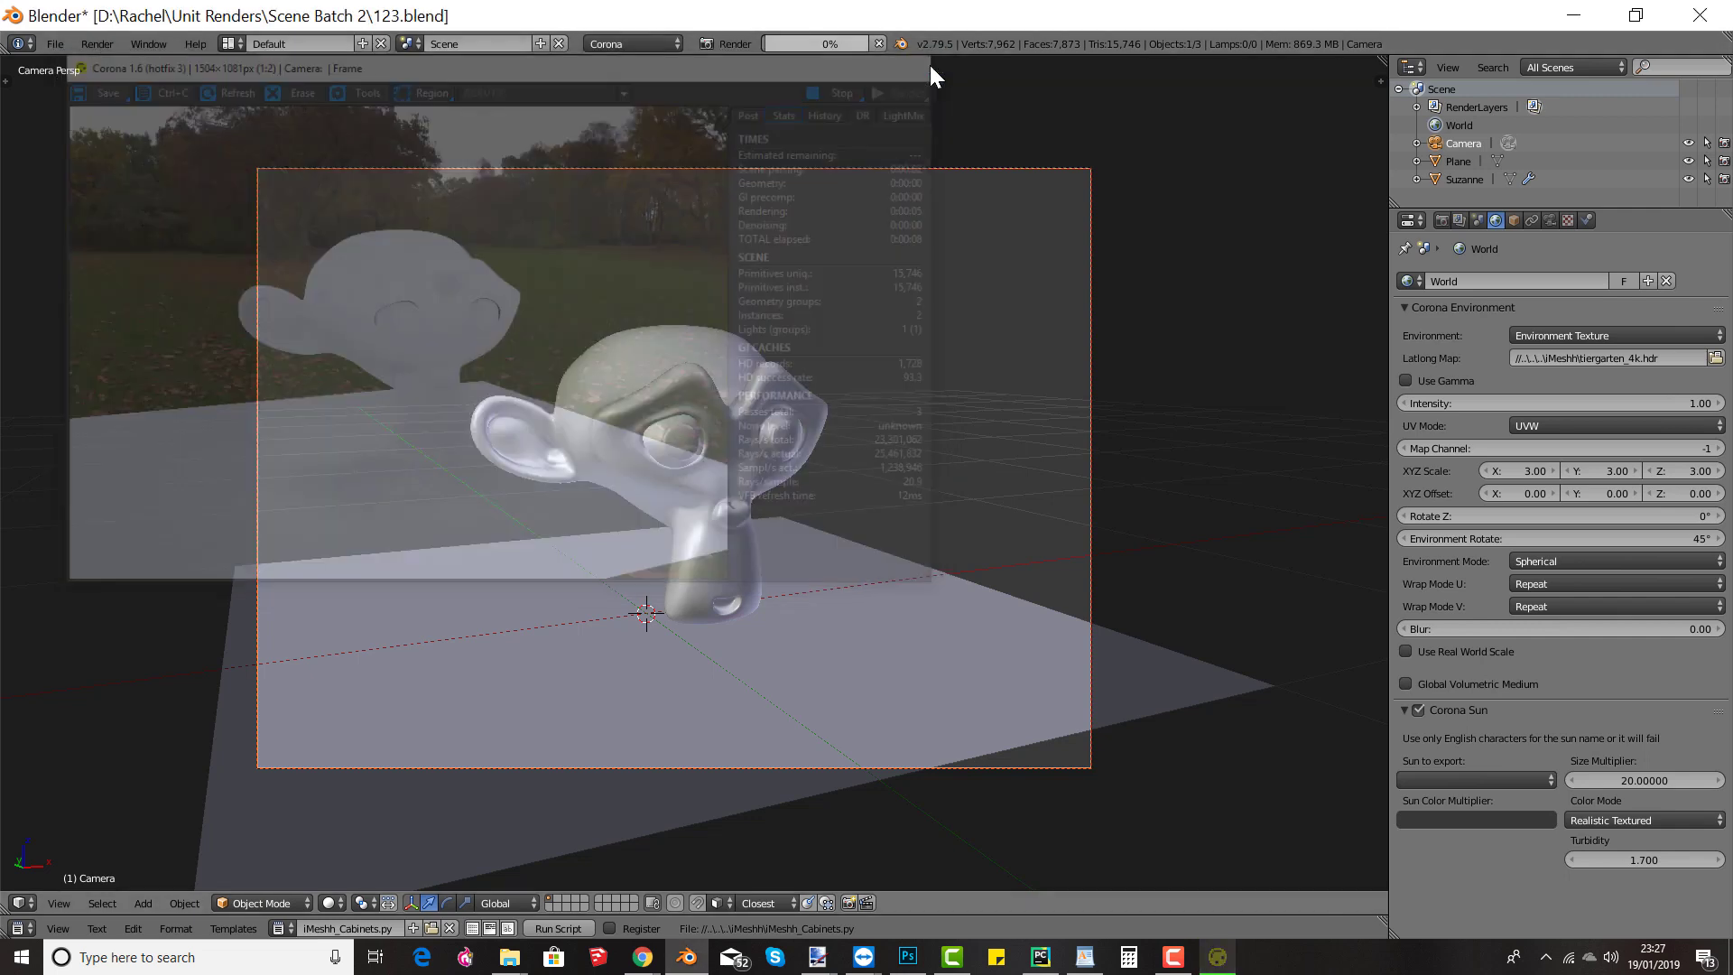
Step: Set the environment rotation to 0° and the environment texture's XYZ scale to 1 on all axes
click(1471, 541)
click(1525, 470)
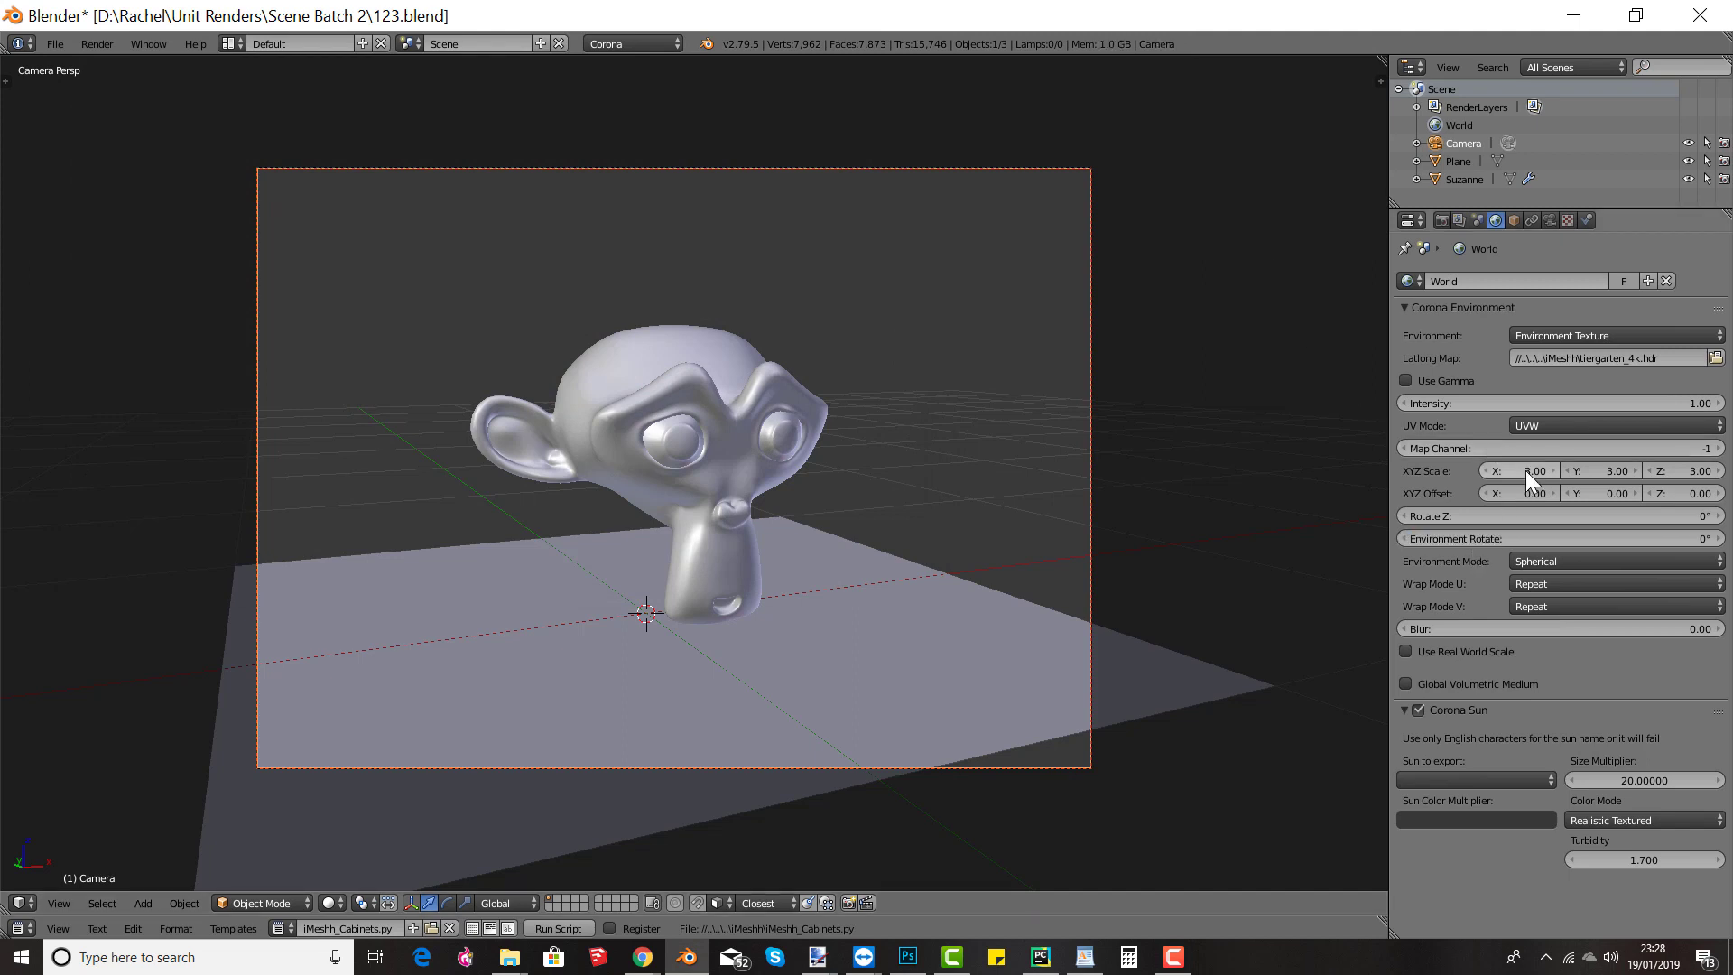
text(1)
key(Return)
click(1599, 470)
text(1)
key(Return)
click(1675, 470)
text(1)
click(1312, 453)
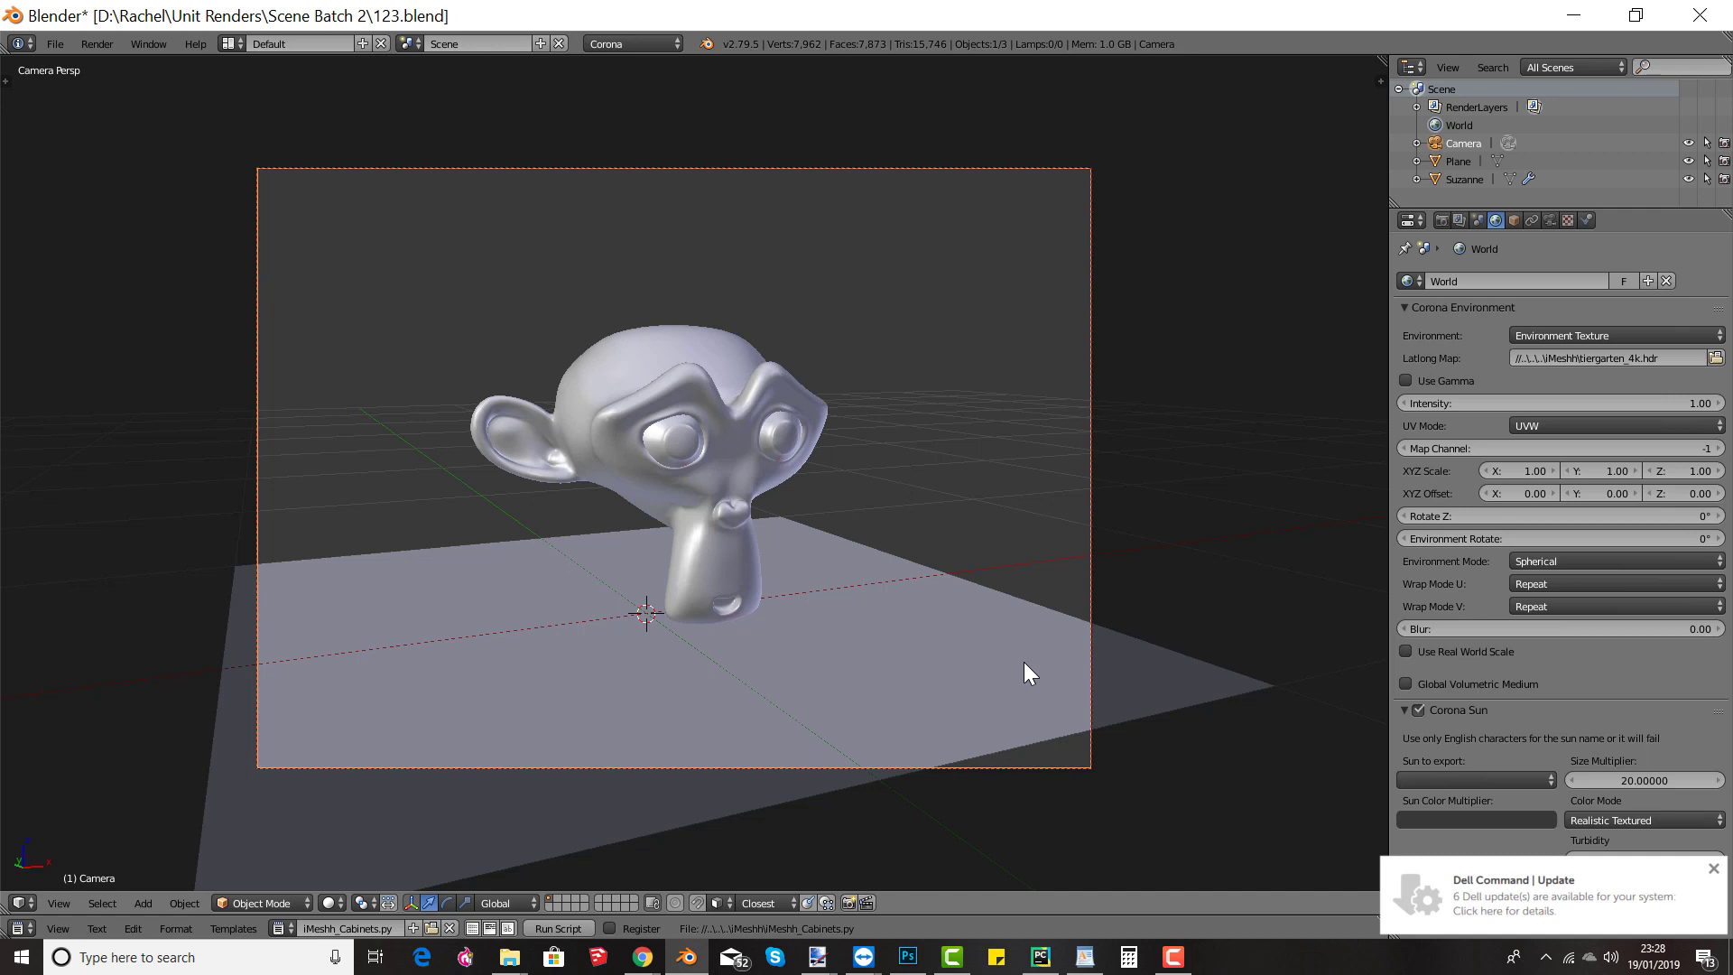
Step: Add a Sun lamp to the scene and move it high above the monkey and the plane
scroll(748, 635, down, 2)
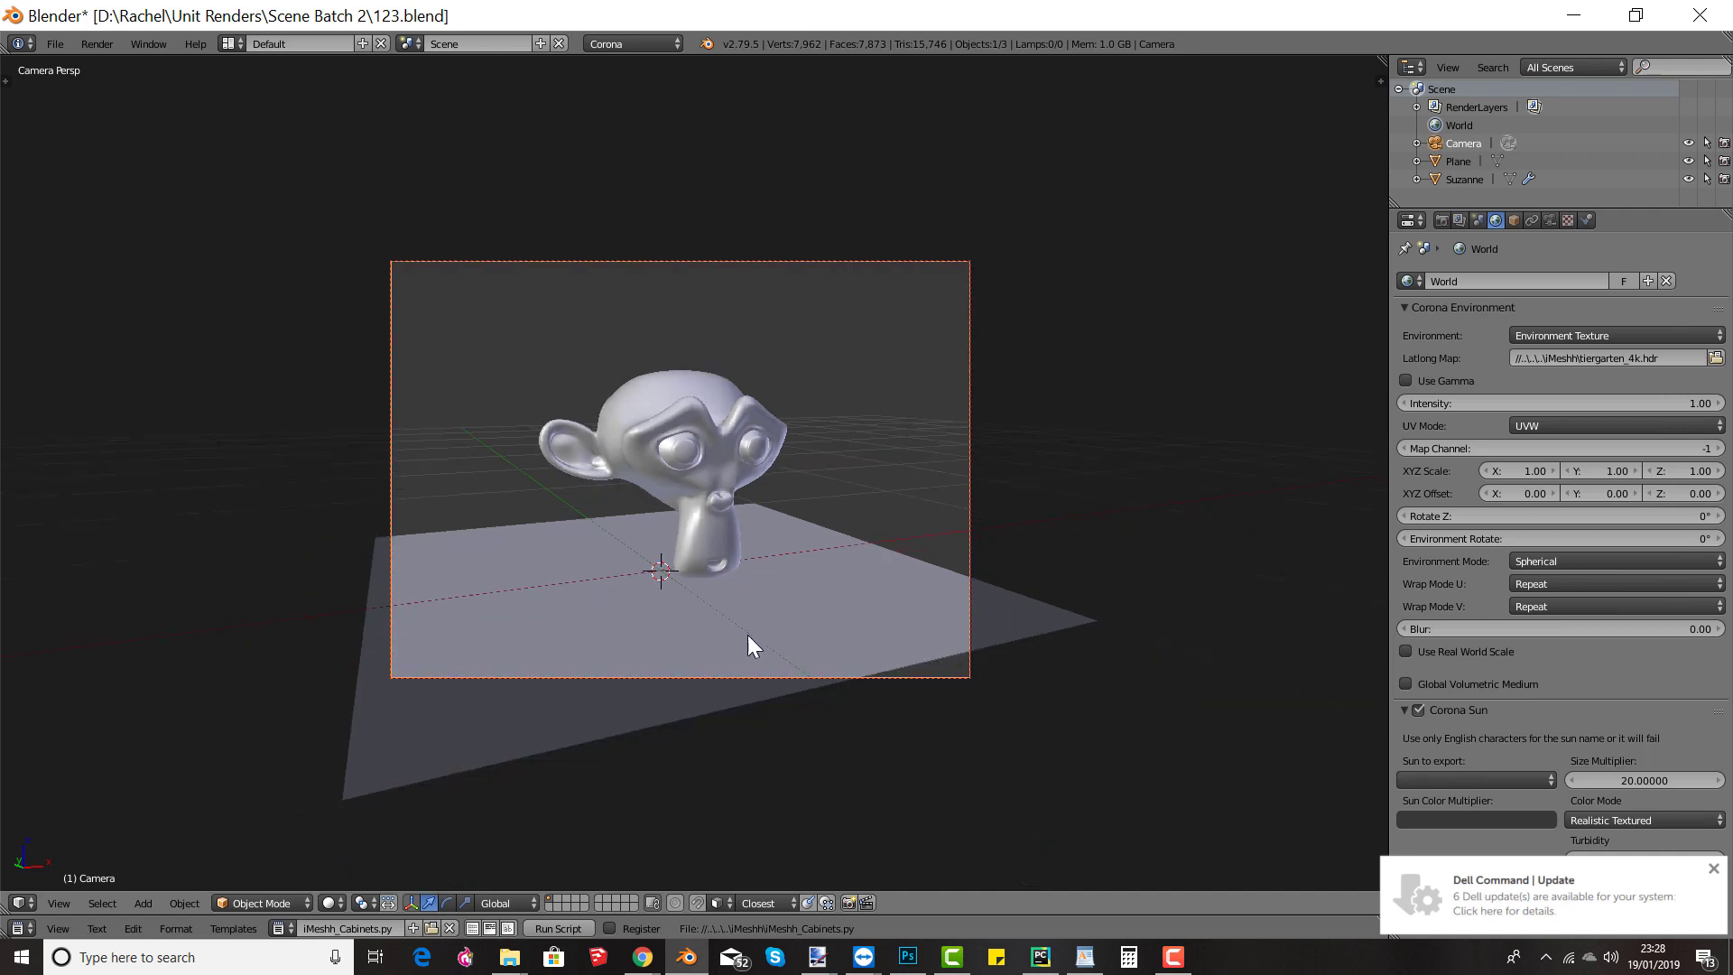
middle_drag(747, 635, 713, 667)
scroll(714, 664, down, 3)
middle_drag(839, 556, 706, 644)
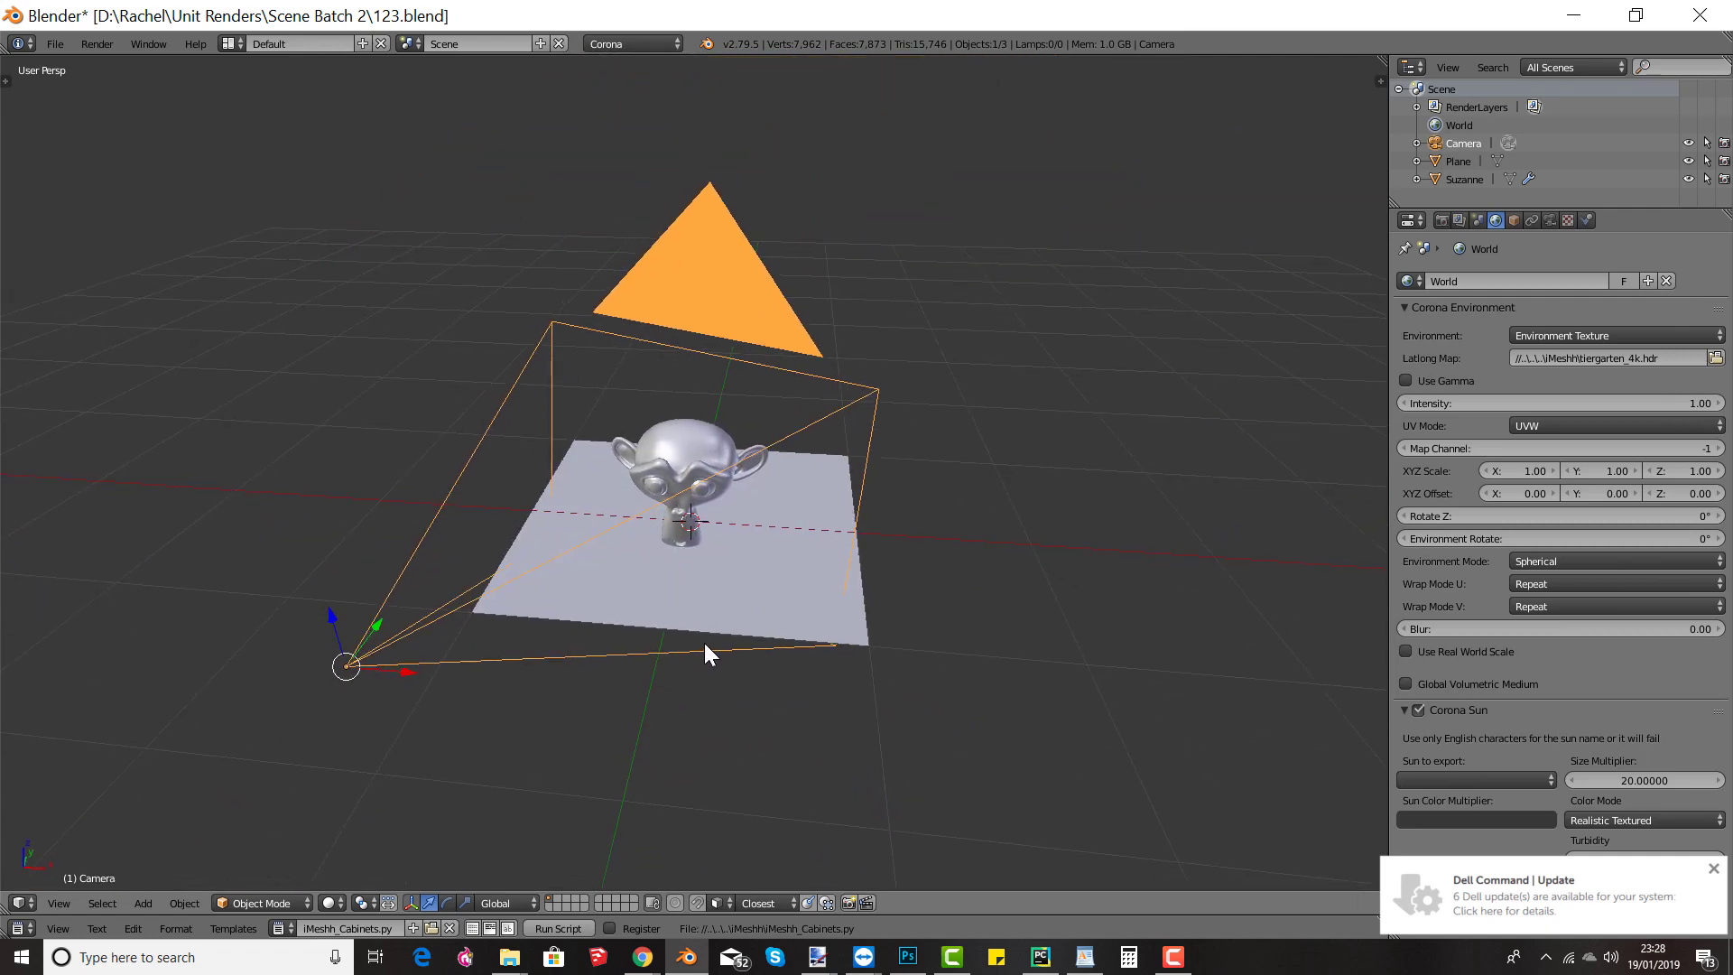
key(shift+a)
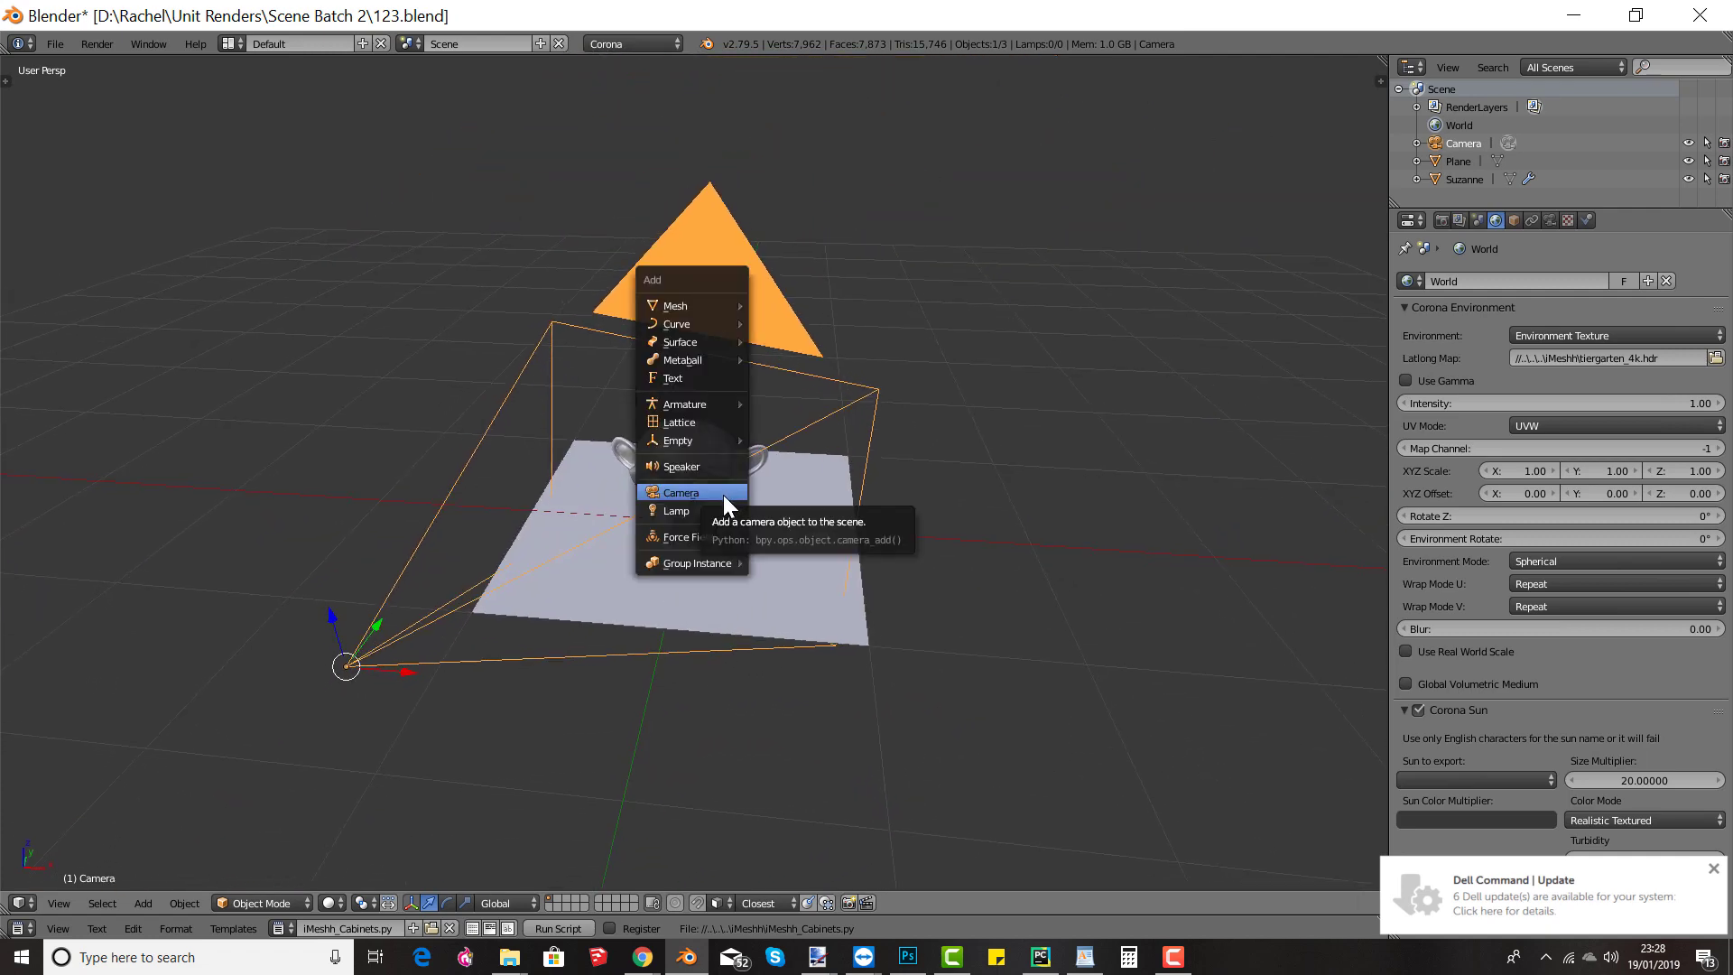
mouse_move(719, 509)
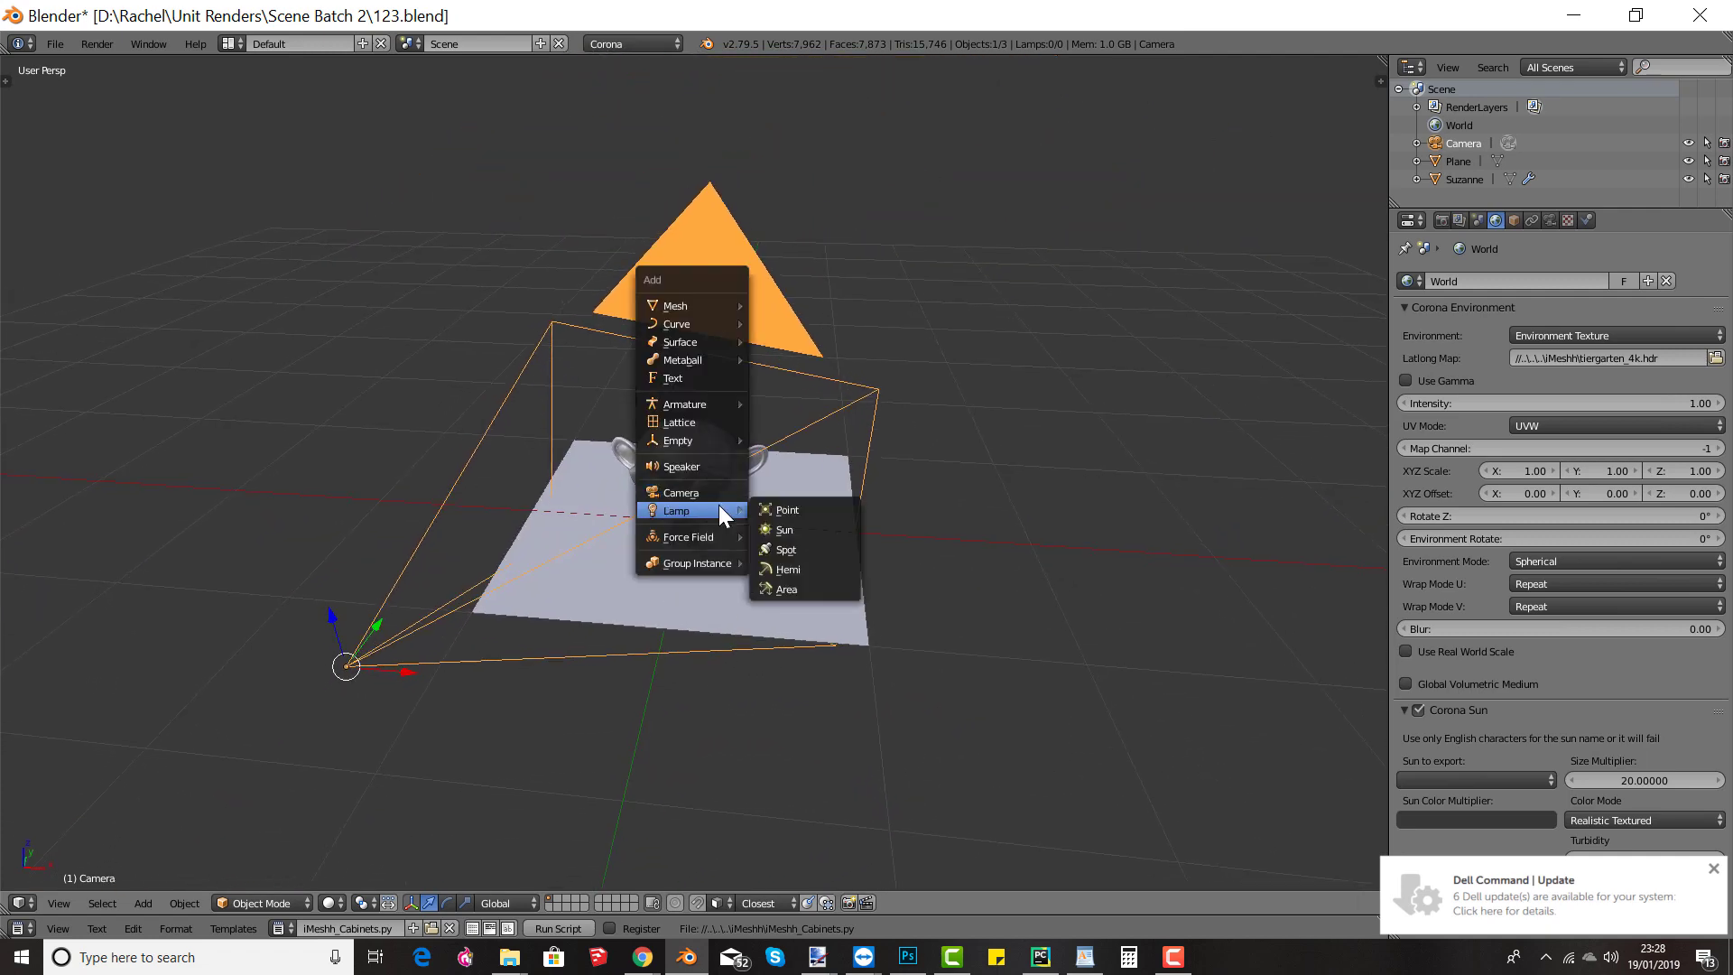
click(785, 529)
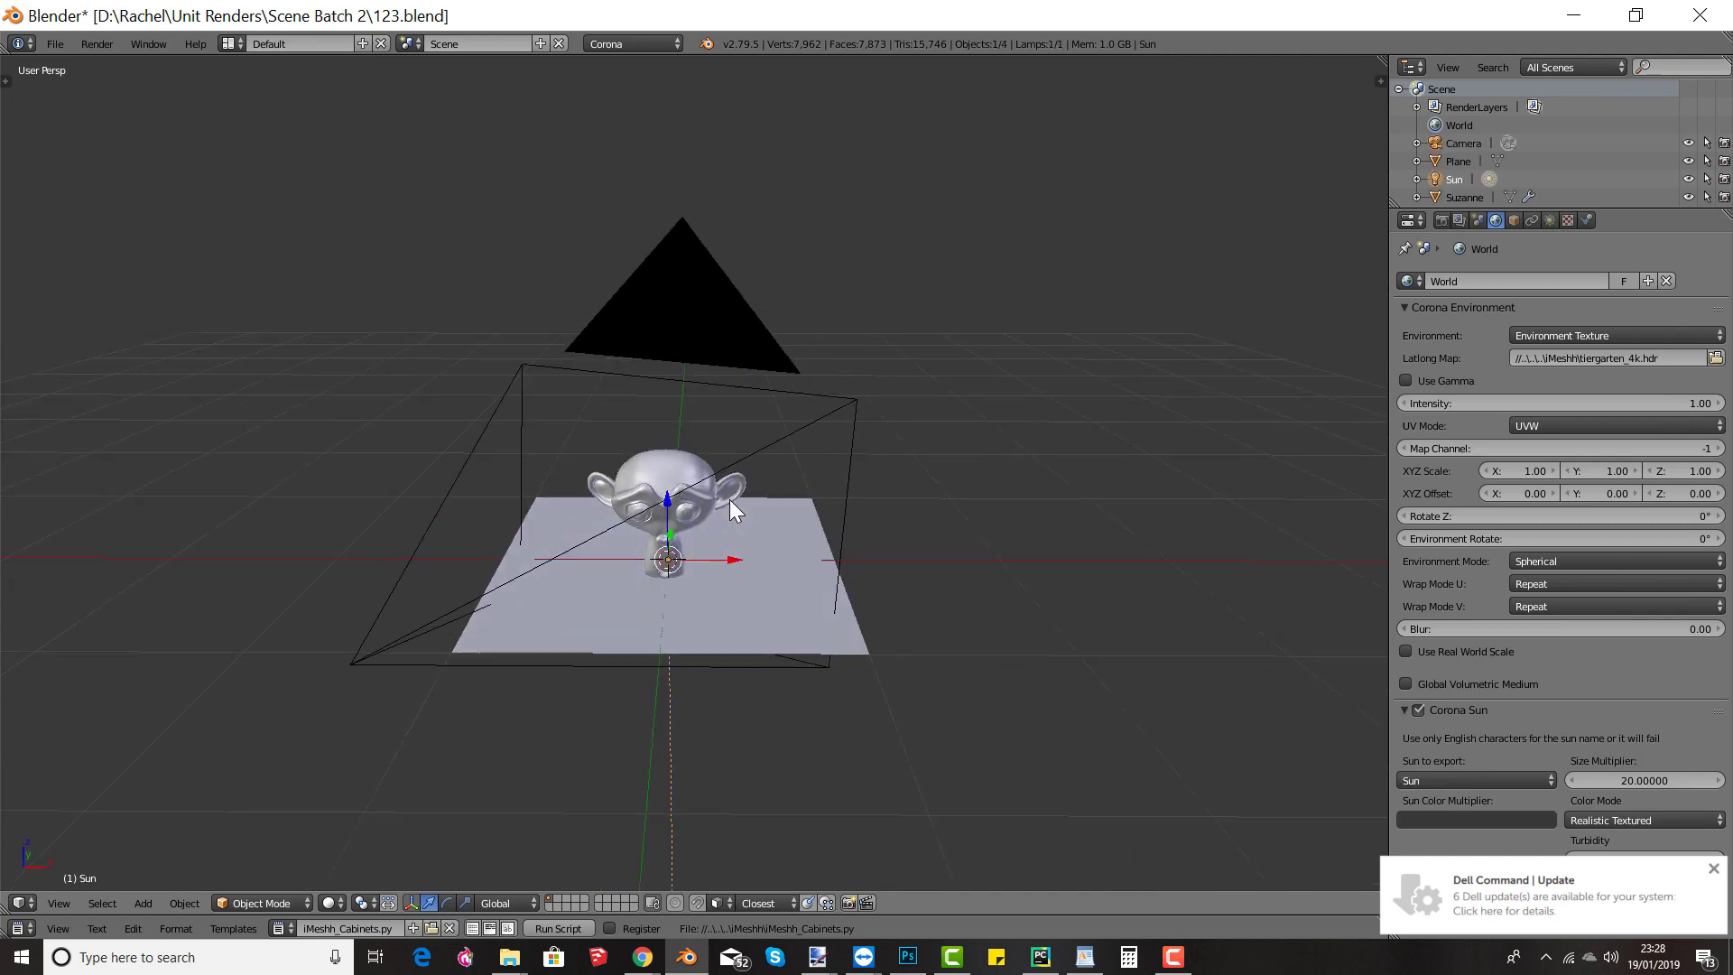
key(g)
click(619, 172)
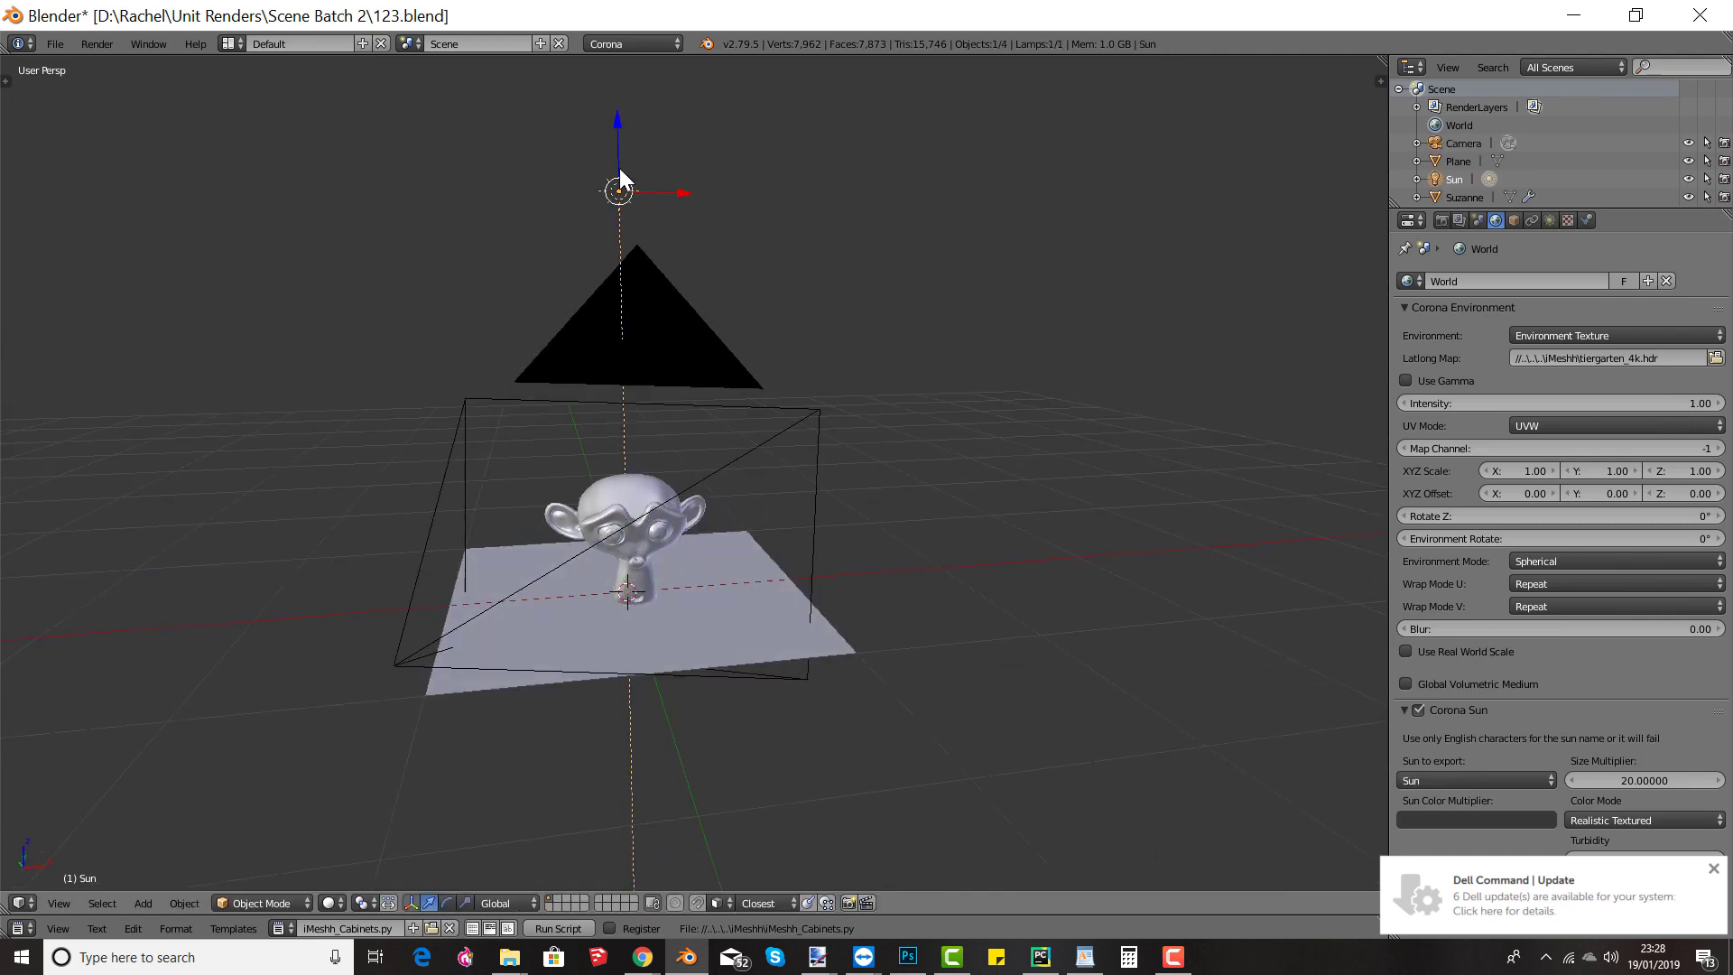
Step: Move the Sun lamp along the X axis so it sits off to one side of the monkey
middle_drag(619, 171, 729, 428)
key(g)
key(x)
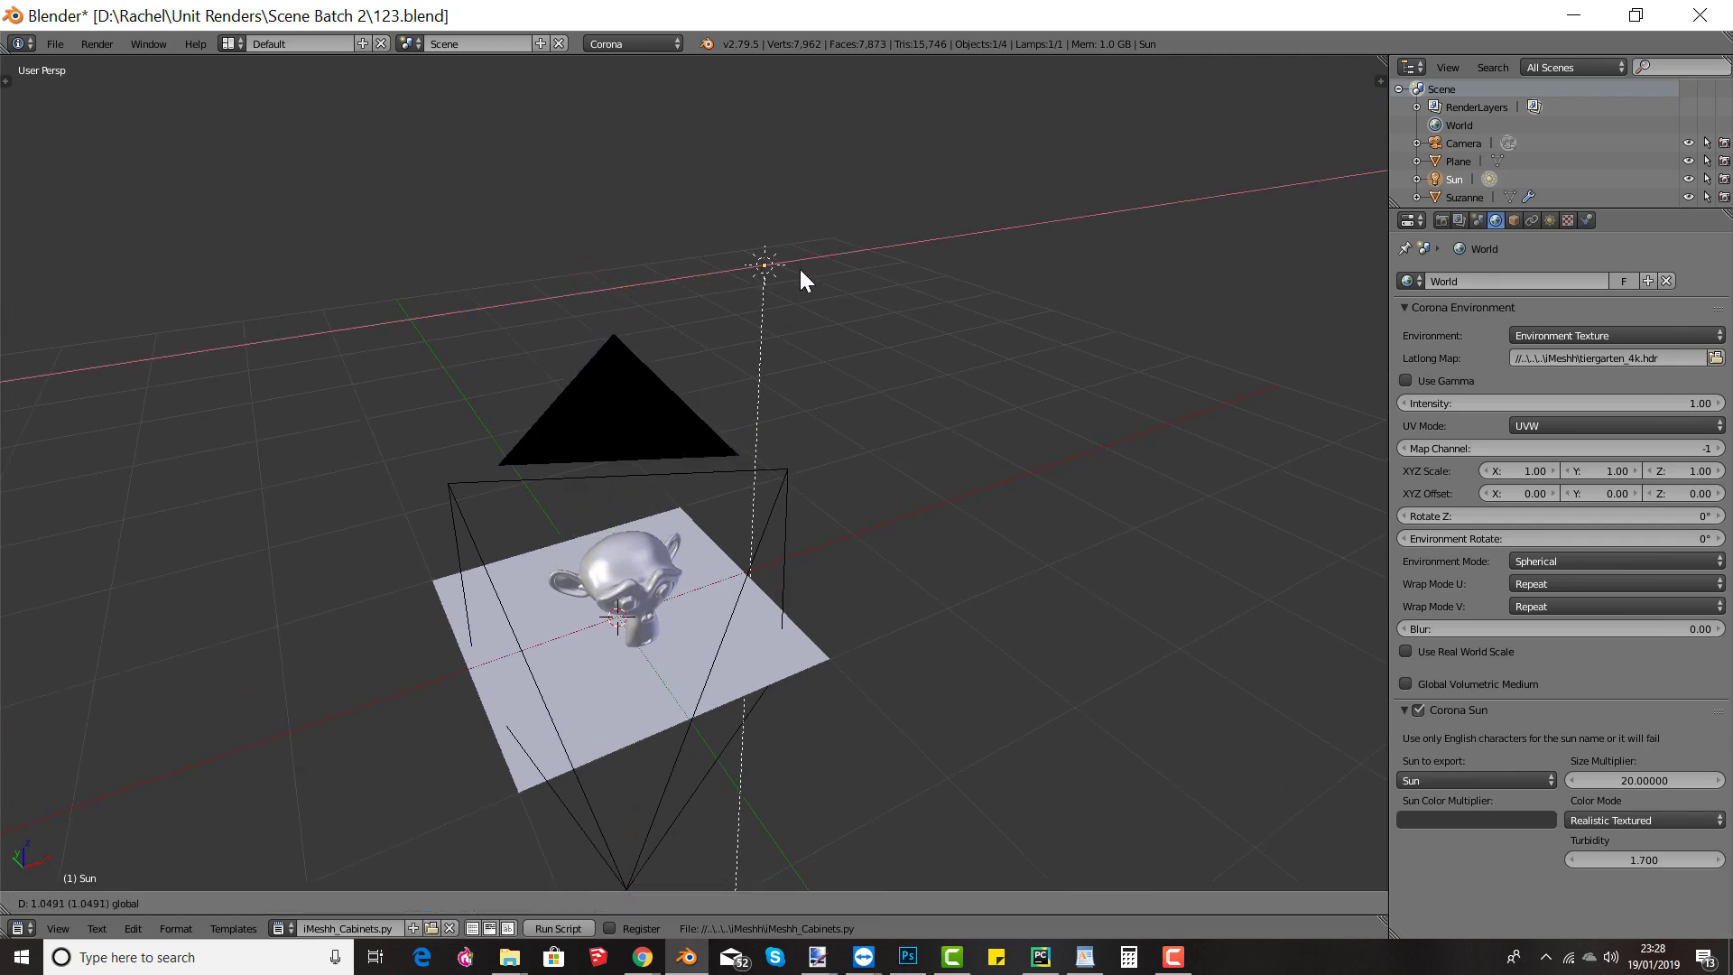
click(799, 267)
Step: Rotate the Sun lamp about the Y axis so its light direction slants down toward the monkey and the plane
middle_drag(864, 343, 861, 370)
key(r)
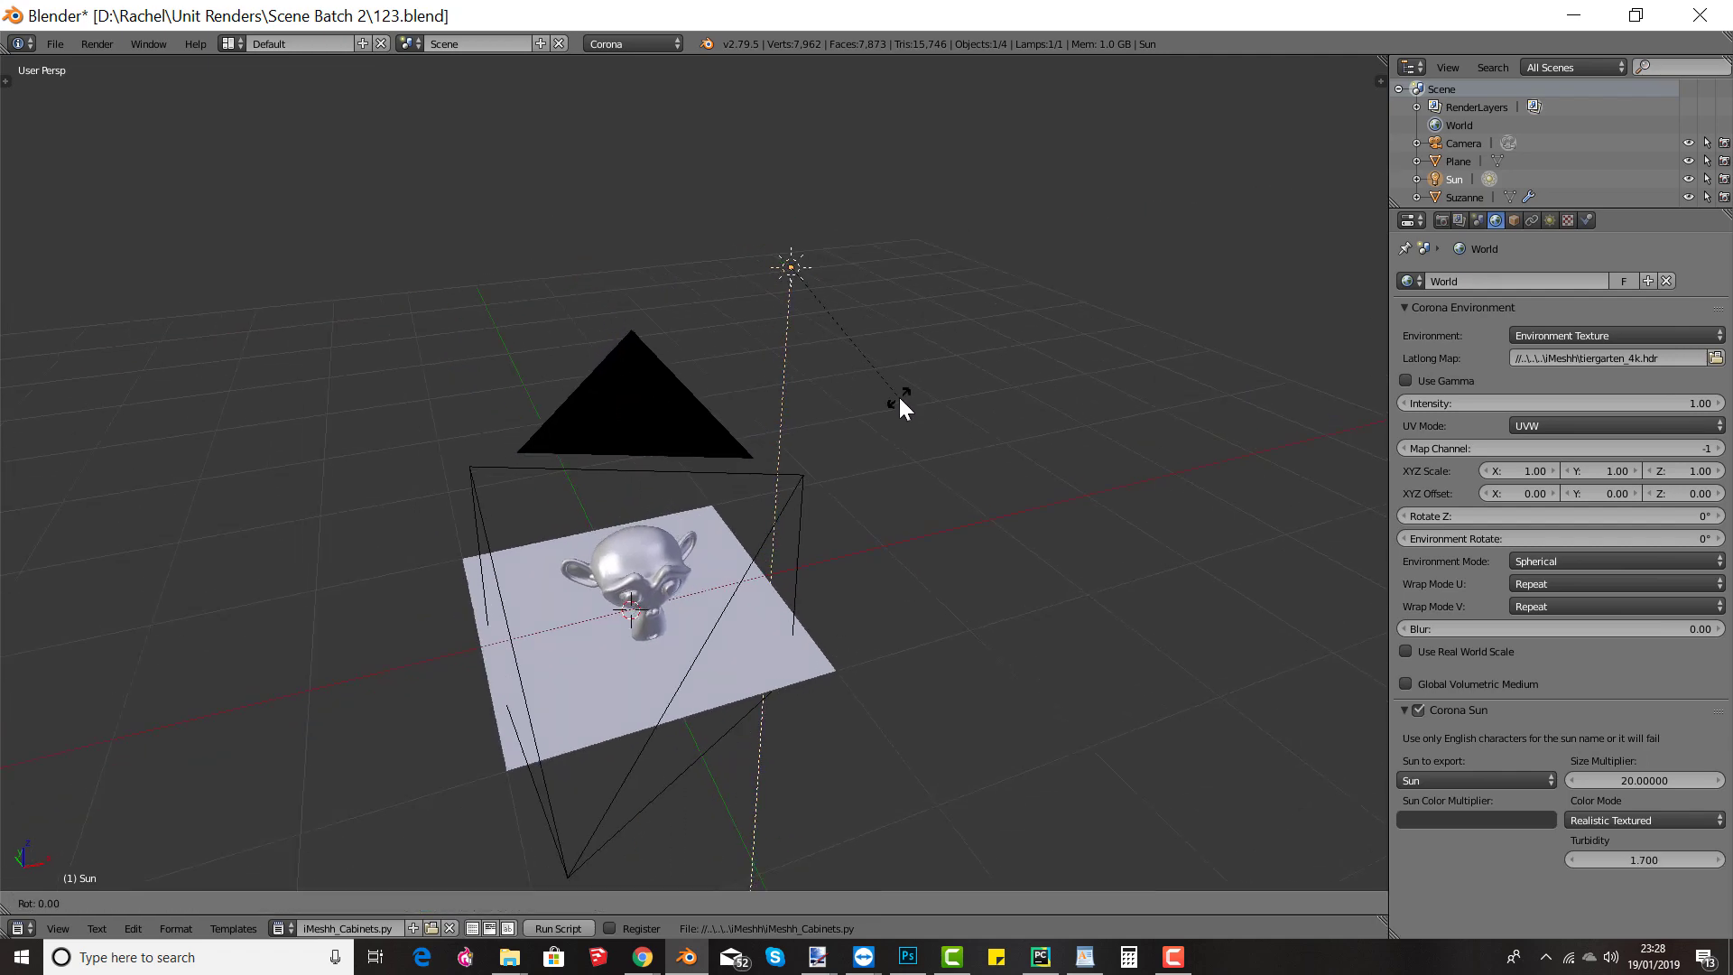
key(y)
click(806, 431)
middle_drag(805, 432, 809, 564)
scroll(844, 473, up, 2)
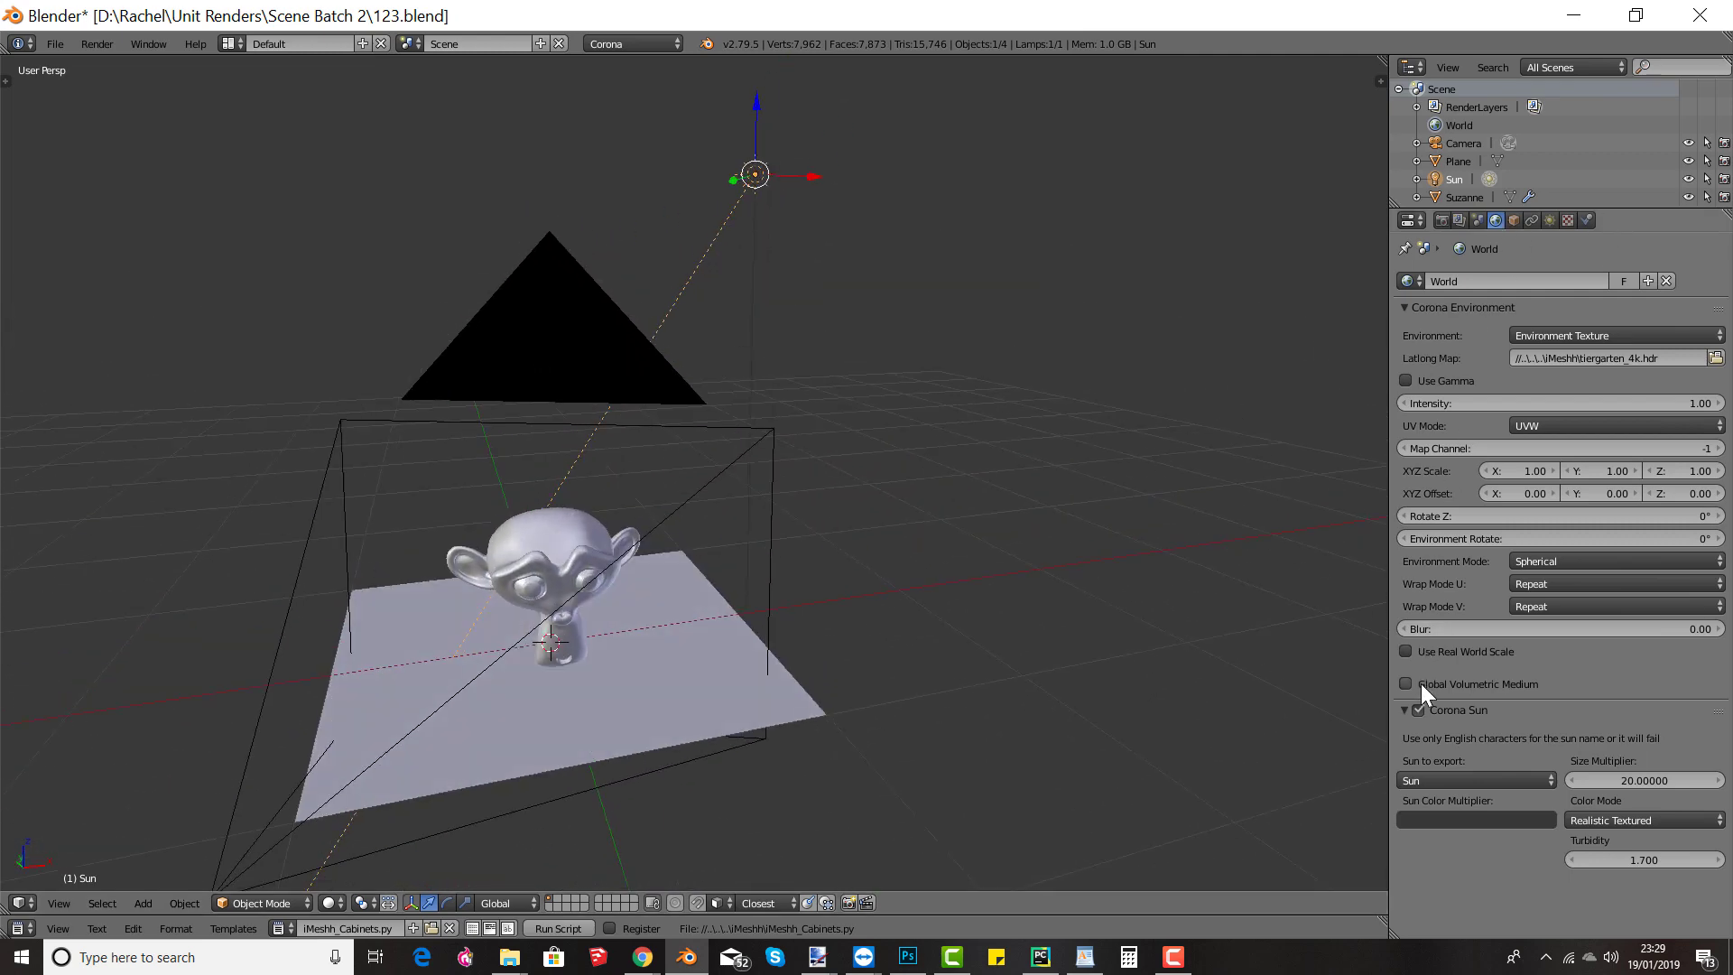
Step: Turn Corona Sun off and on again, and set its size multiplier to 1
click(1419, 716)
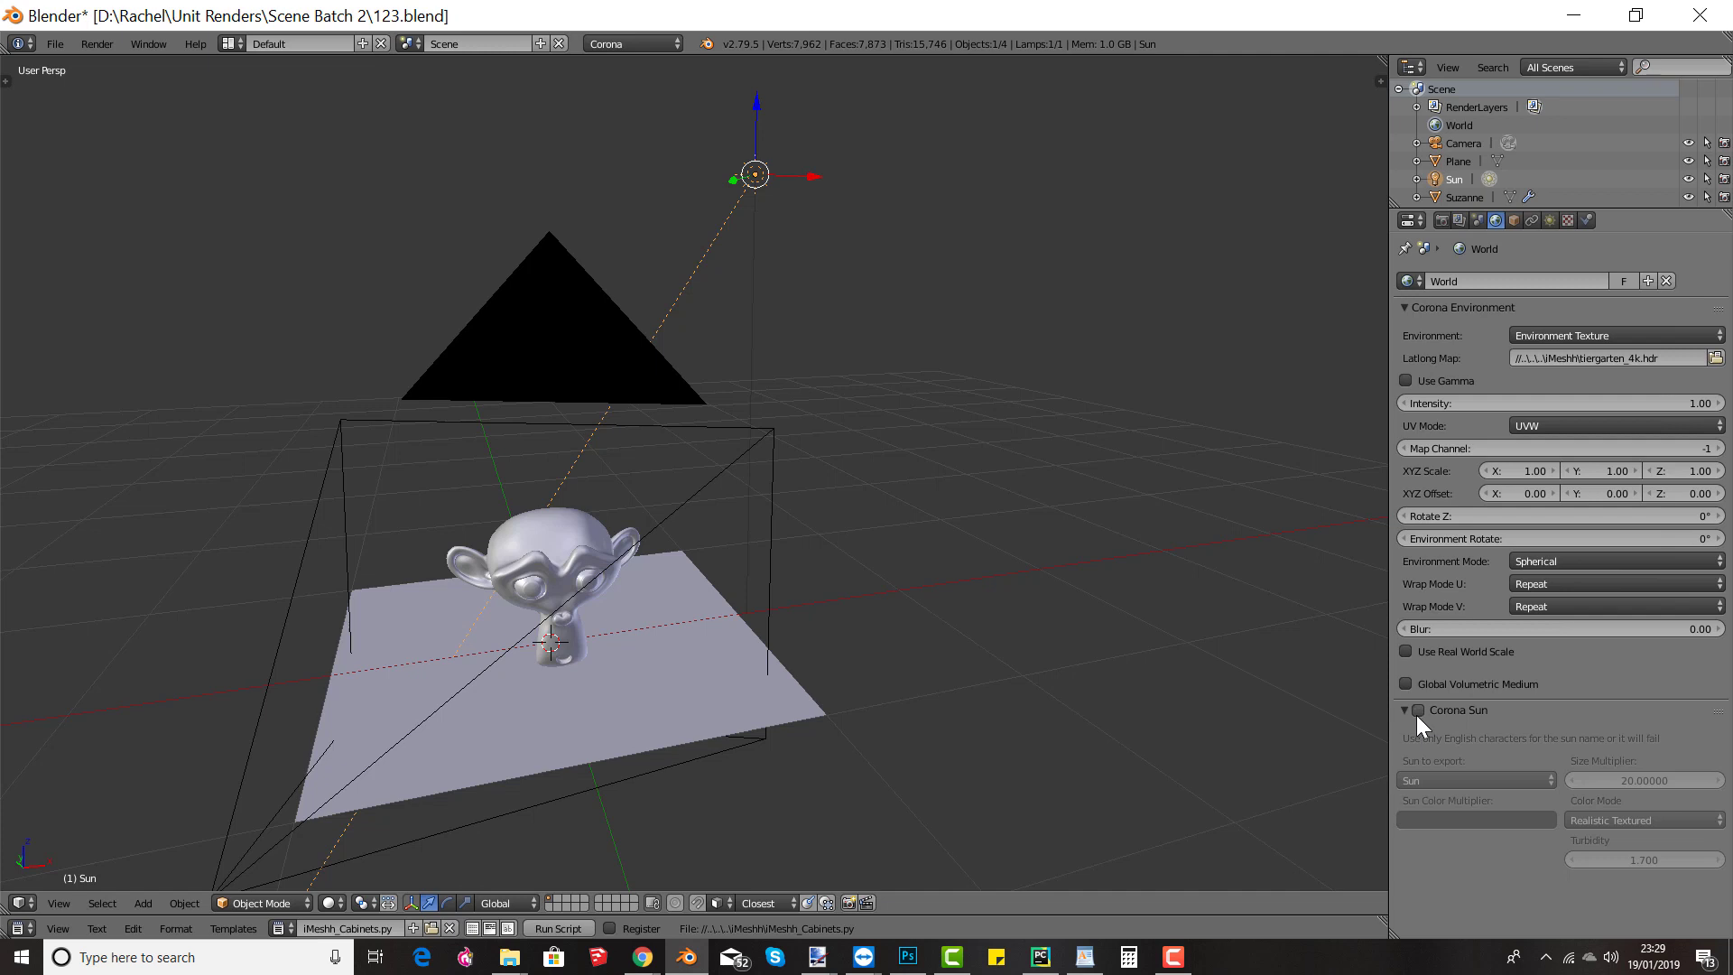
click(1416, 715)
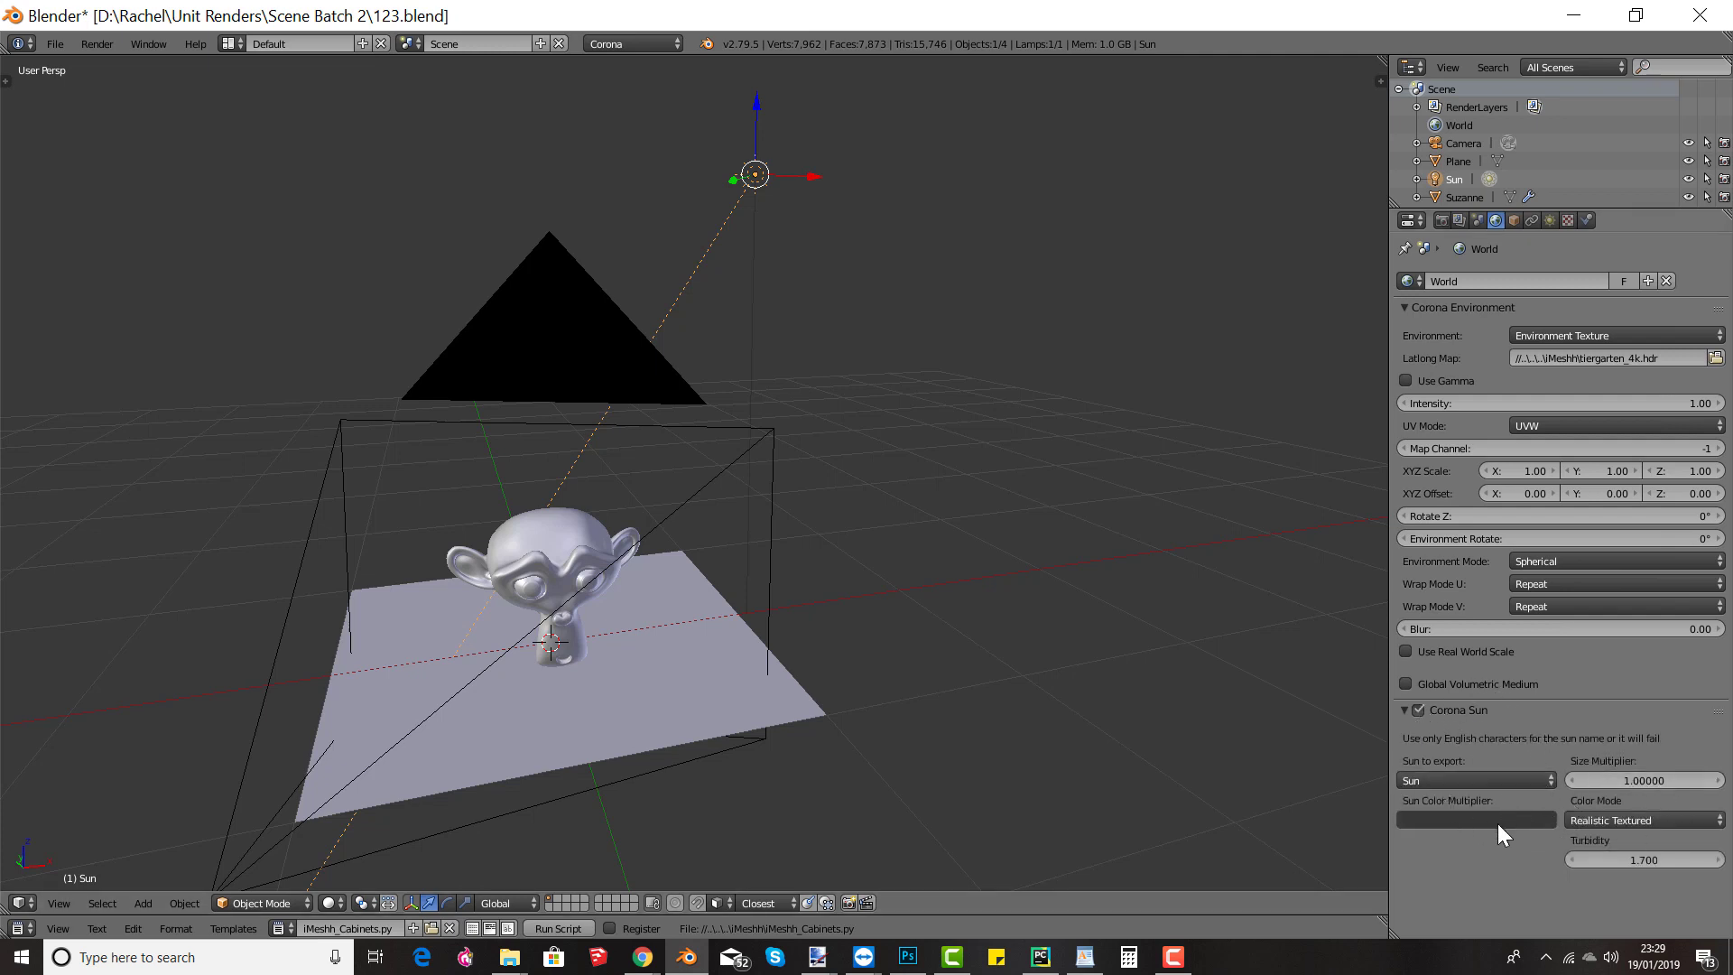
Step: Lower the Sun lamp along the Z axis and move it farther from the monkey along the X axis
drag(766, 96, 780, 231)
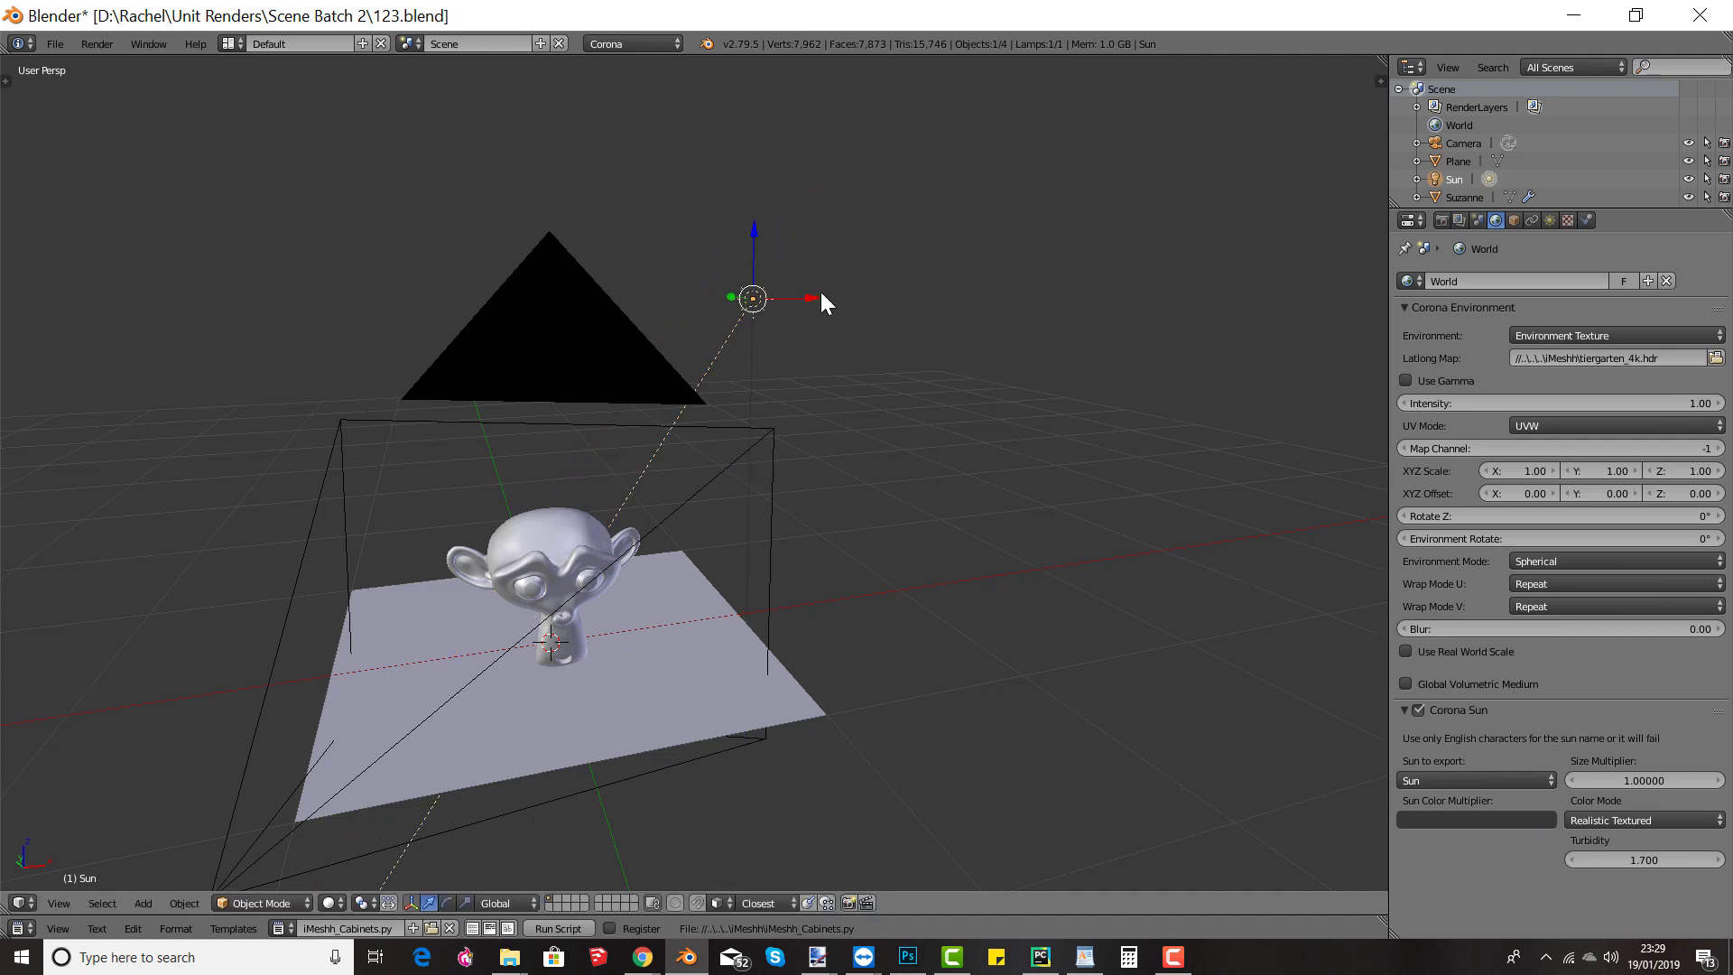
drag(821, 291, 934, 294)
drag(868, 210, 854, 171)
scroll(688, 613, up, 2)
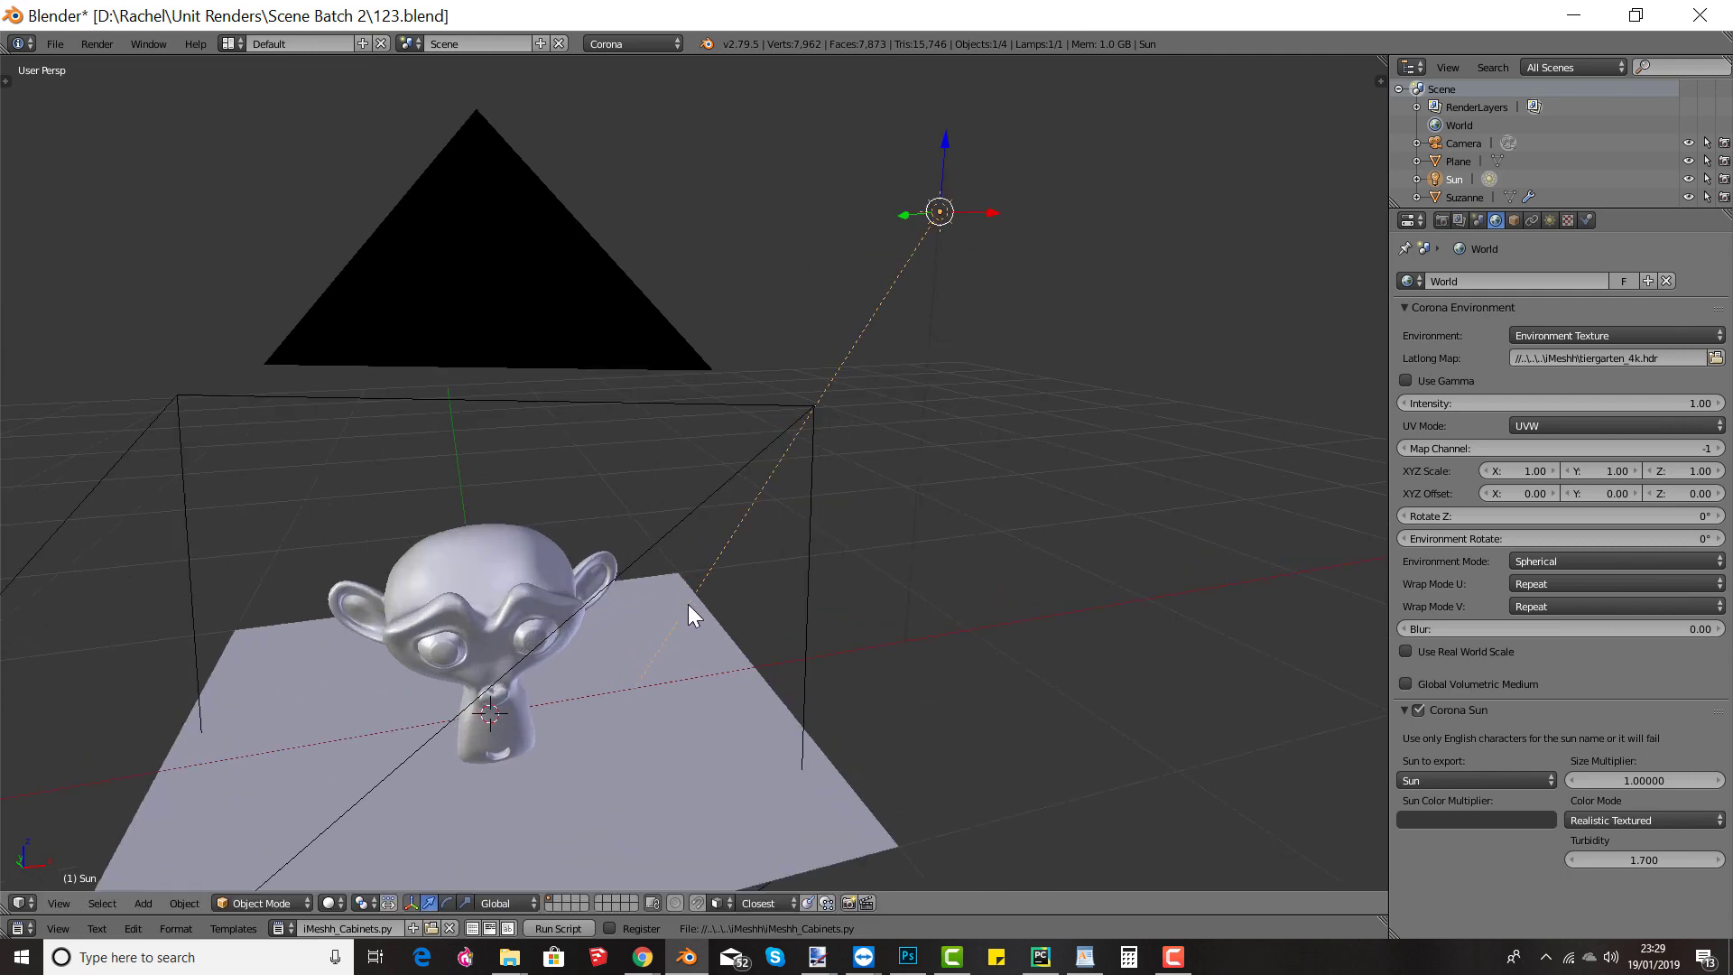
Step: Render the scene, set highlight compression to 5 in the tone mapping settings and close the render window
key(F12)
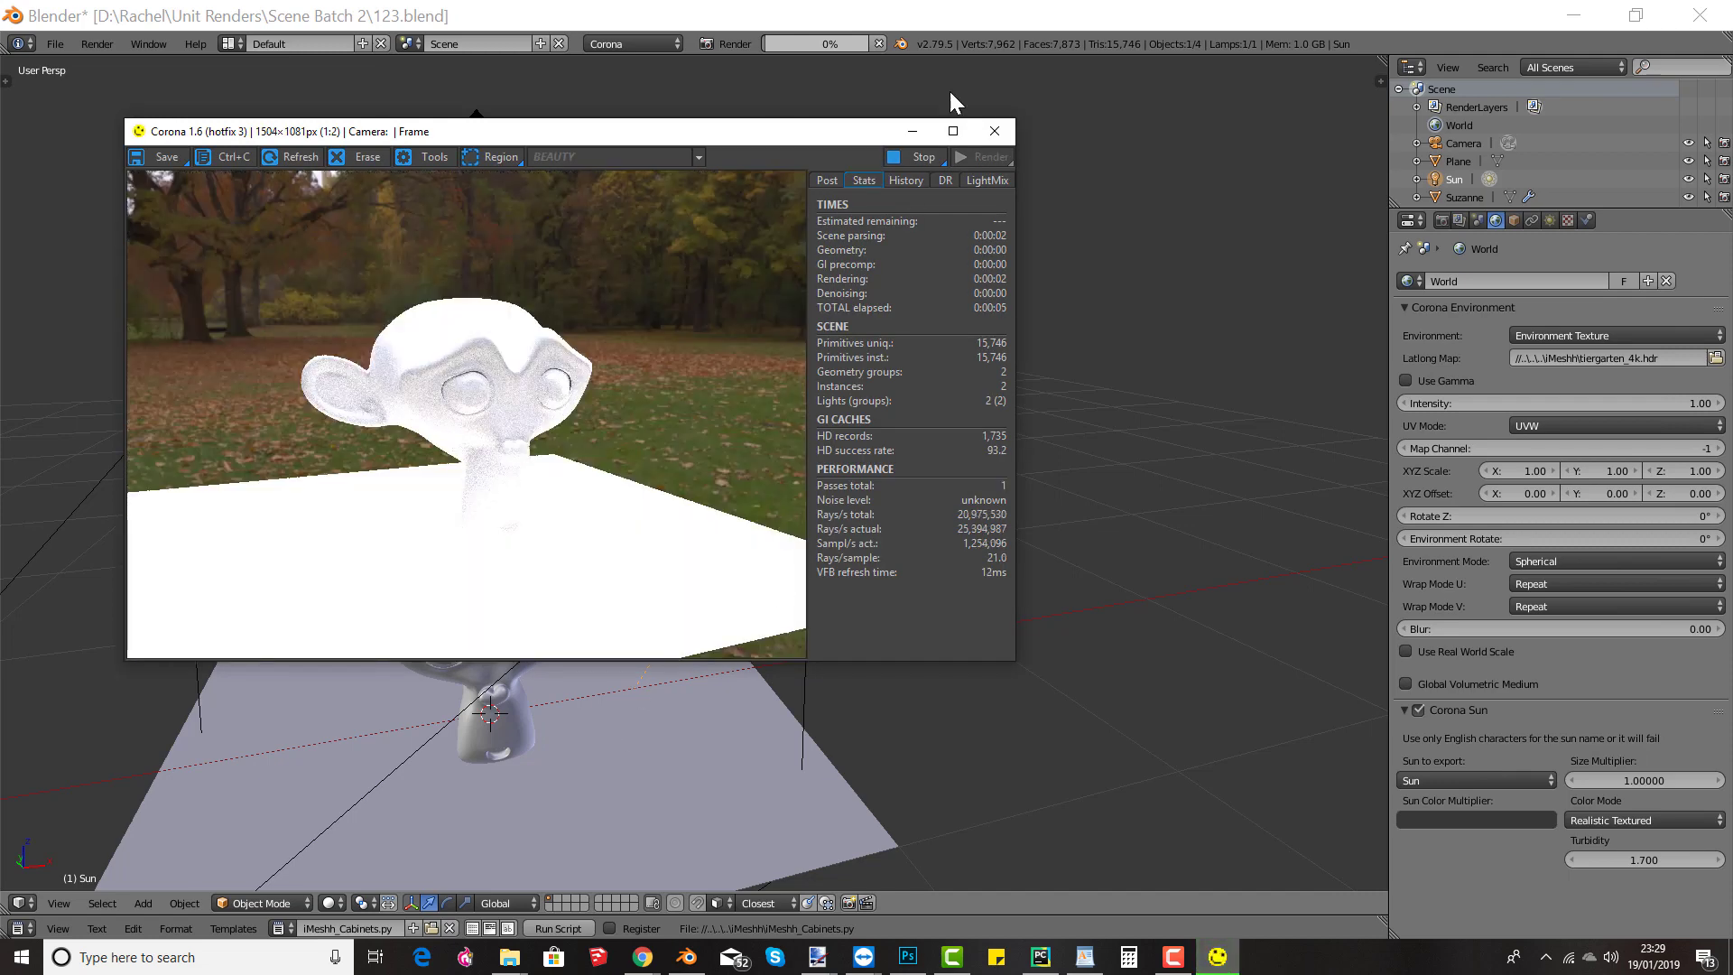
click(826, 179)
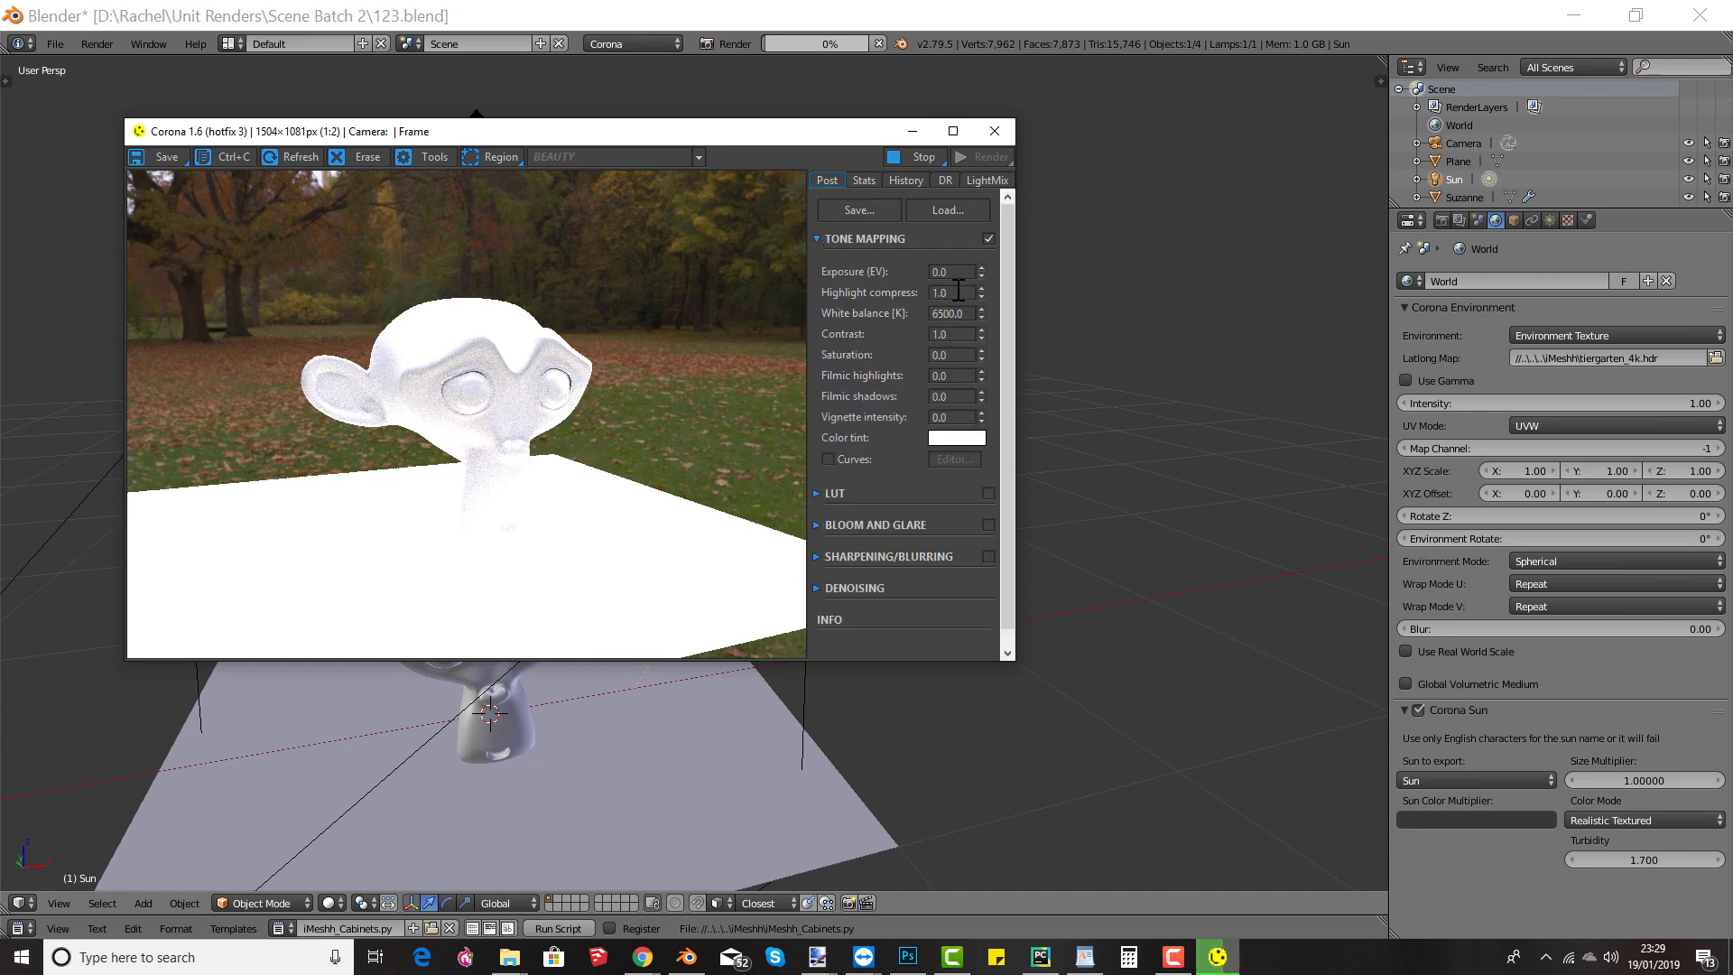
drag(959, 294, 885, 308)
text(5)
key(Return)
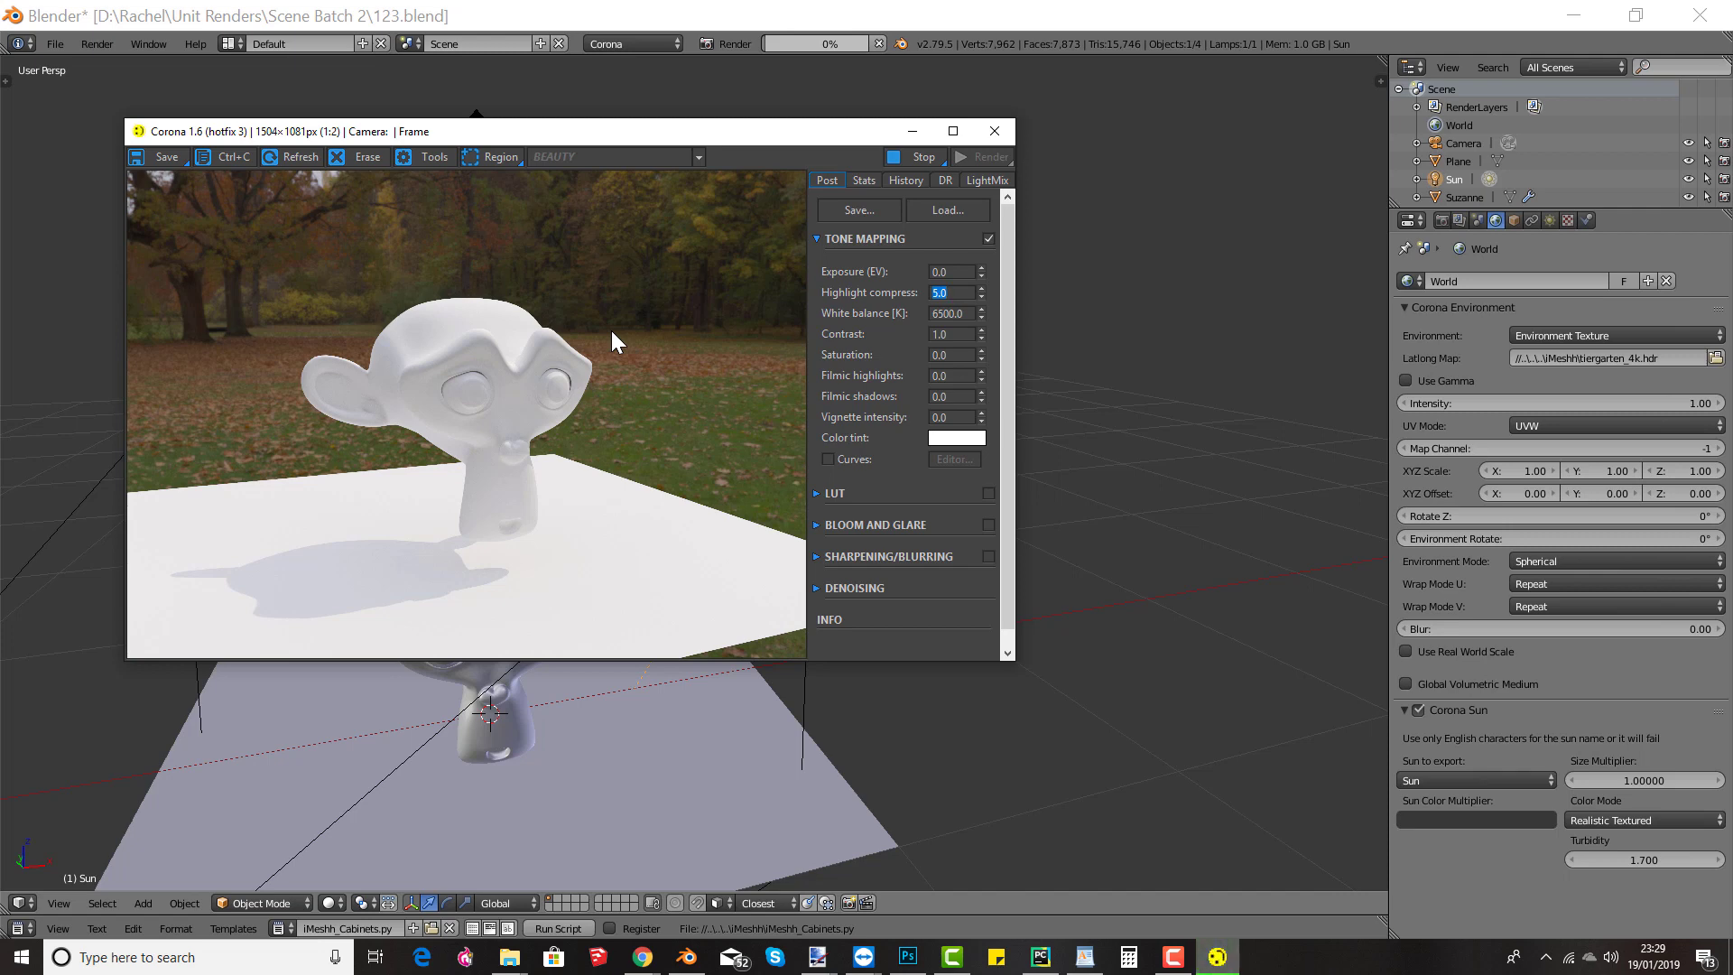
click(996, 132)
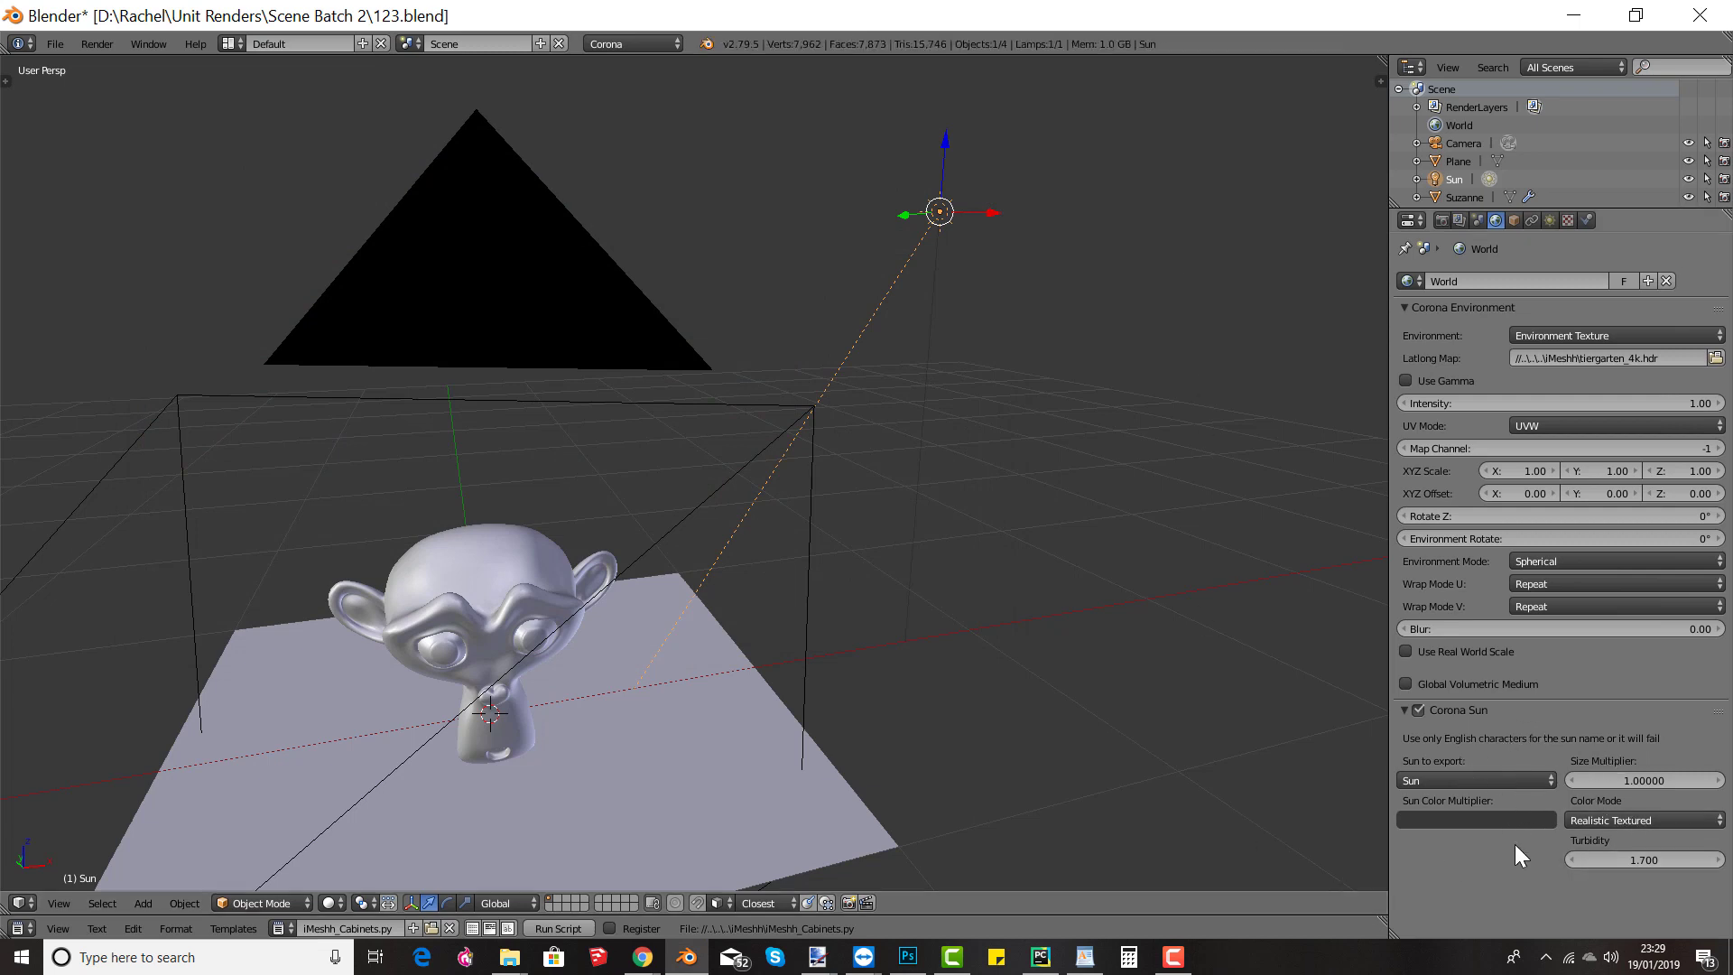
Step: Set the Corona Sun color multiplier to full white and render the scene
click(1472, 818)
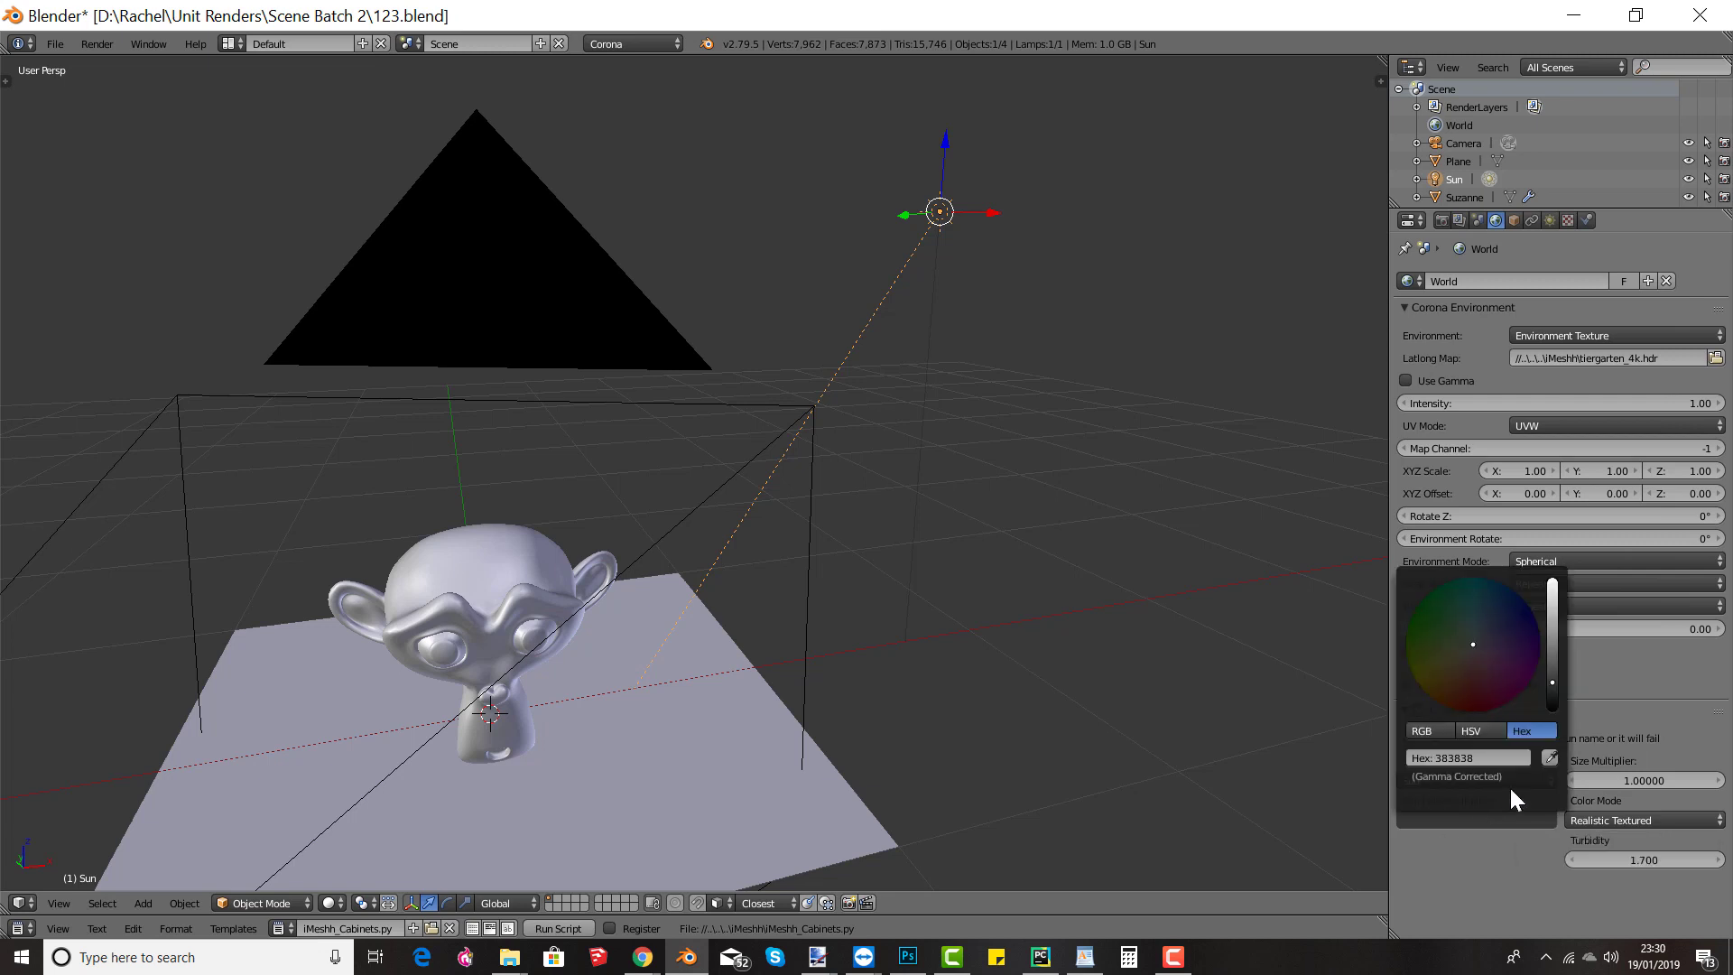
drag(1552, 683, 1552, 581)
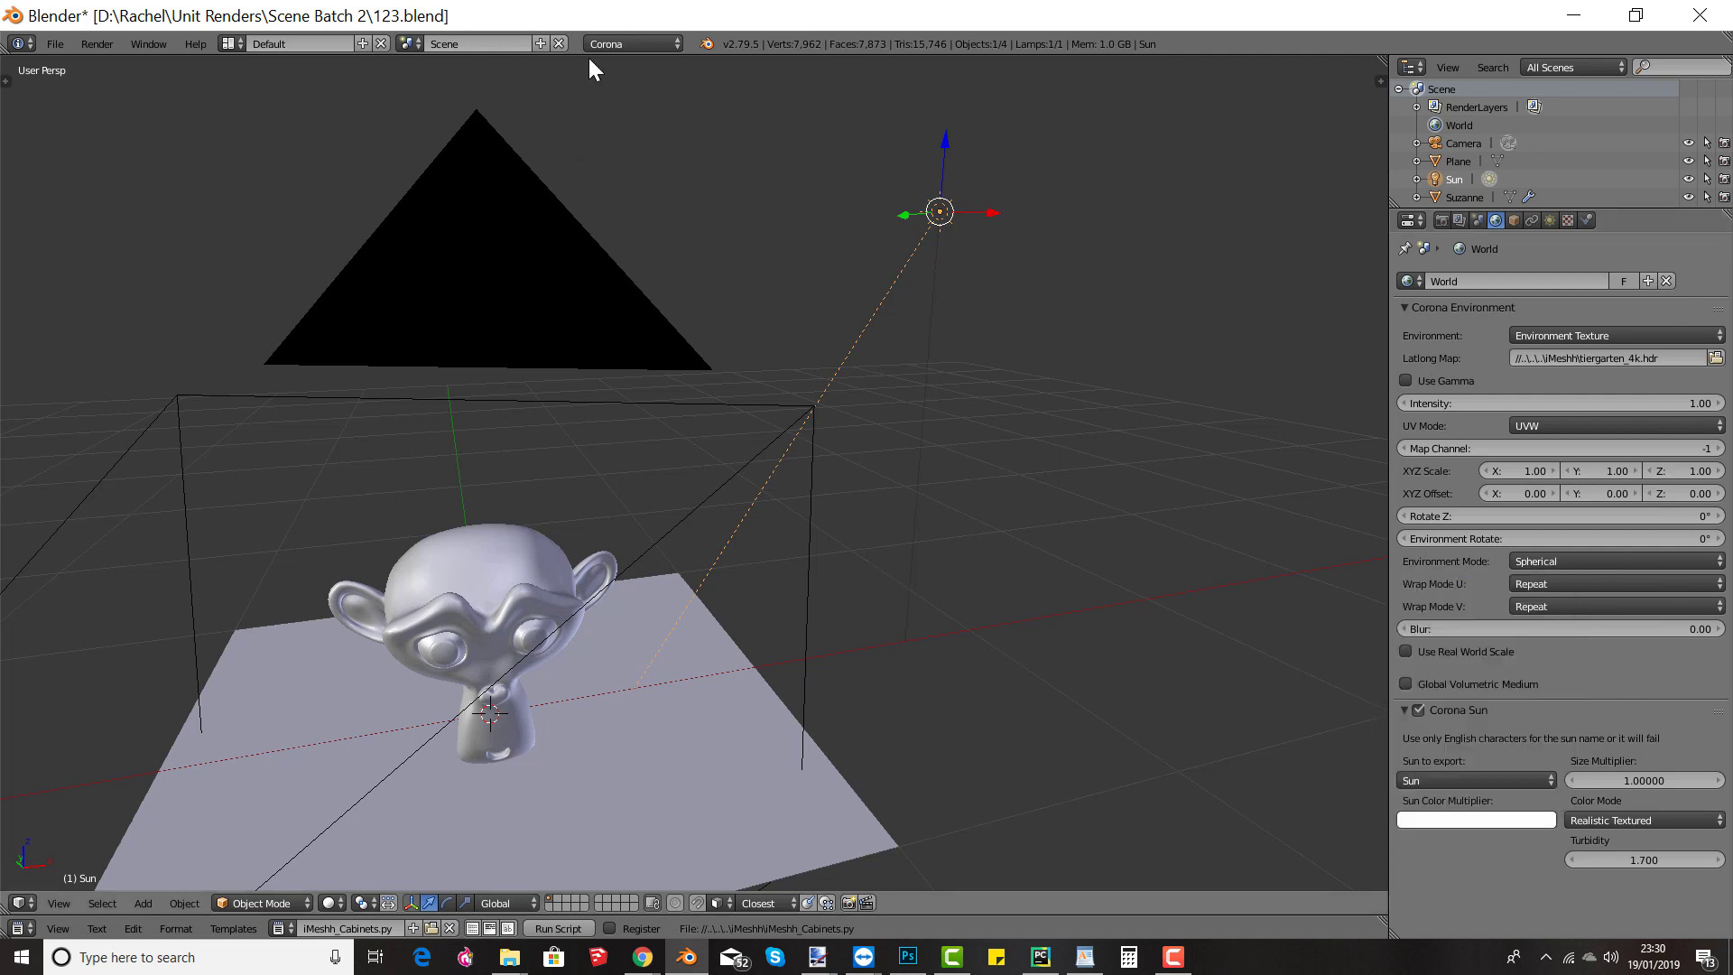
key(F12)
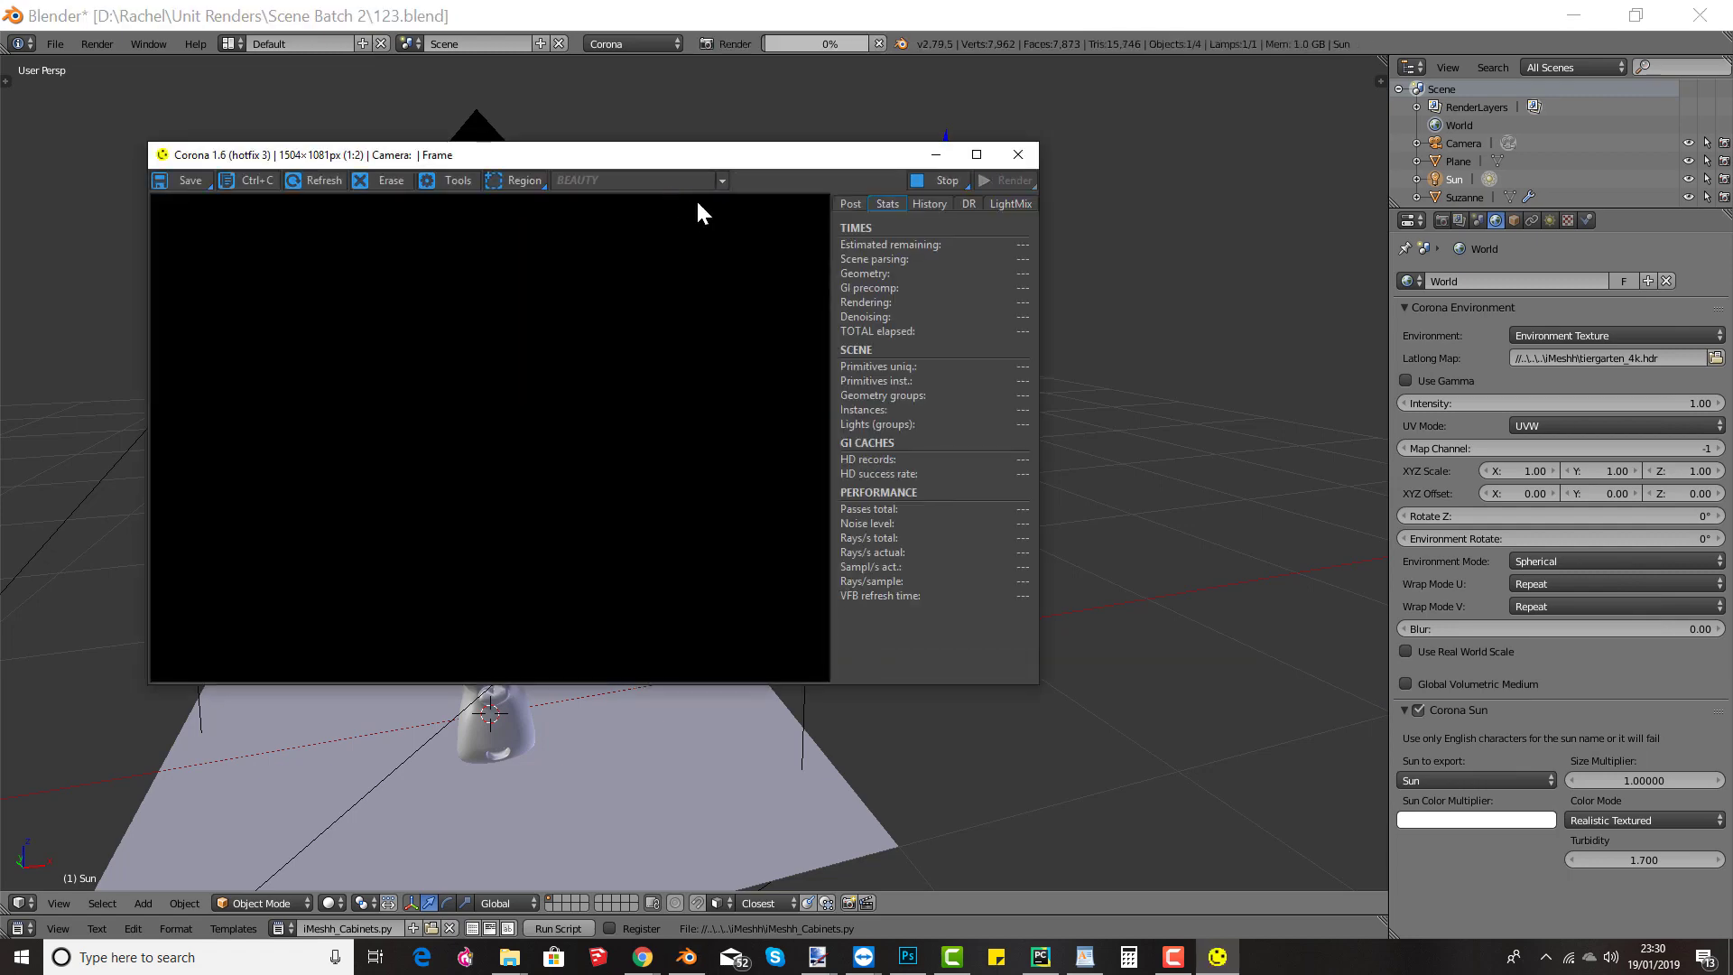
Step: Set the white-sun render's highlight compression to 6 in the tone mapping settings and close the render window
click(848, 204)
click(849, 262)
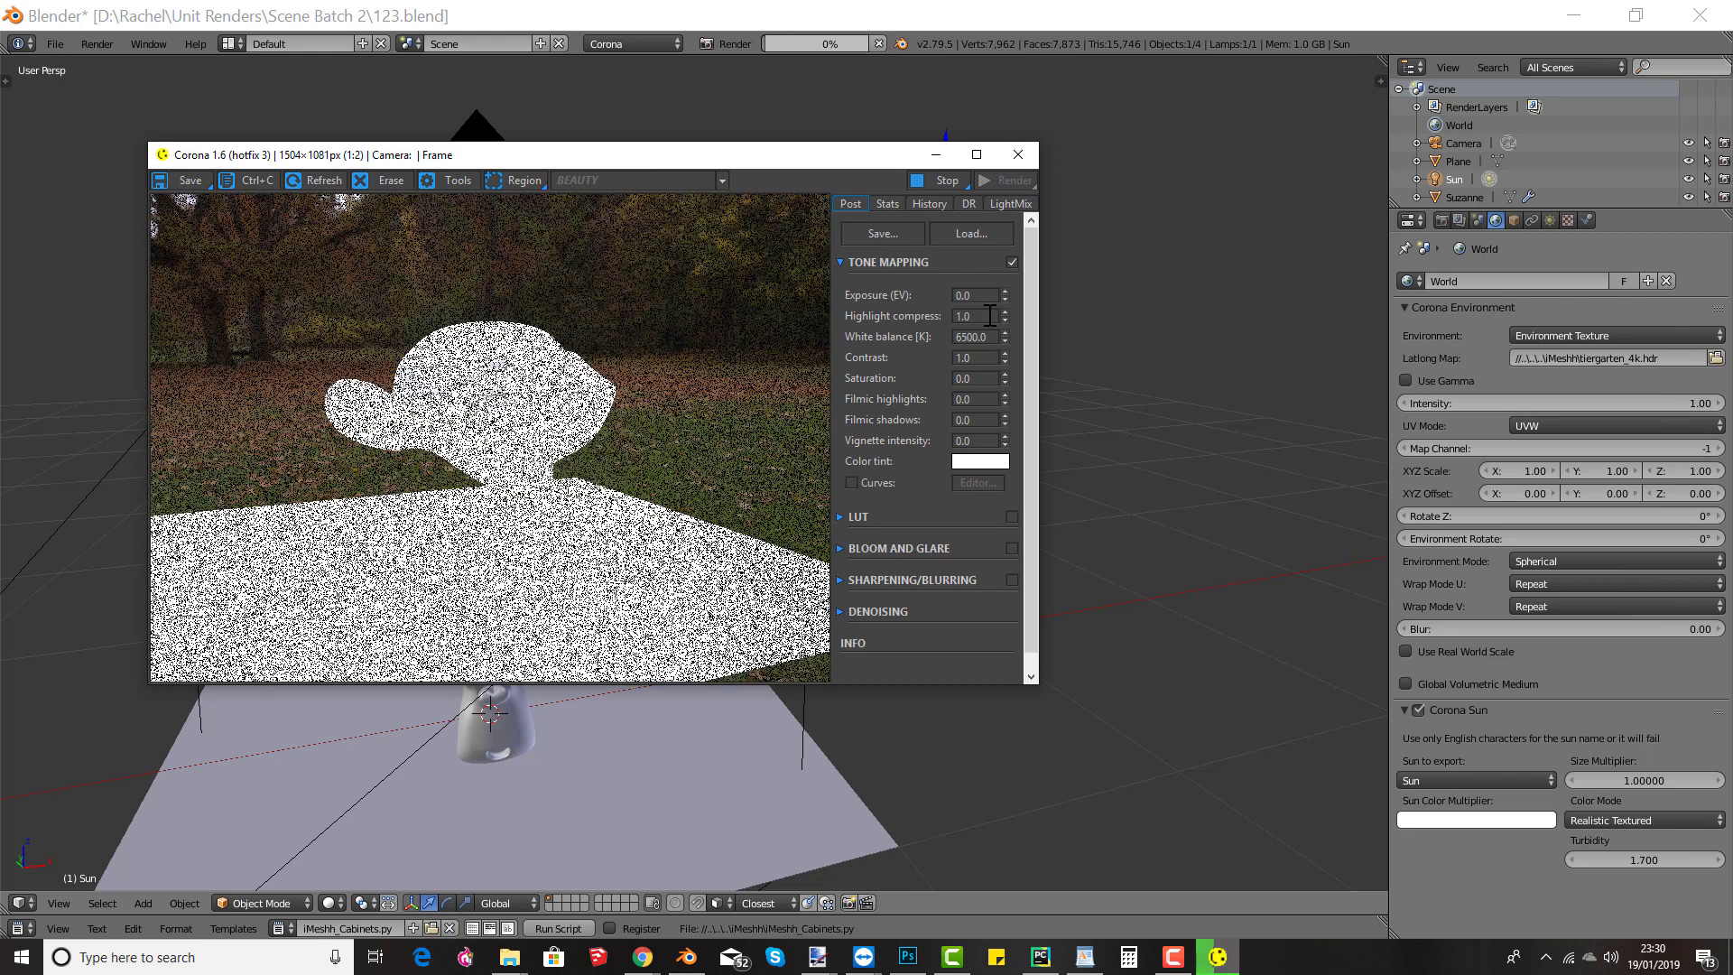
drag(979, 315, 925, 315)
text(6)
key(Return)
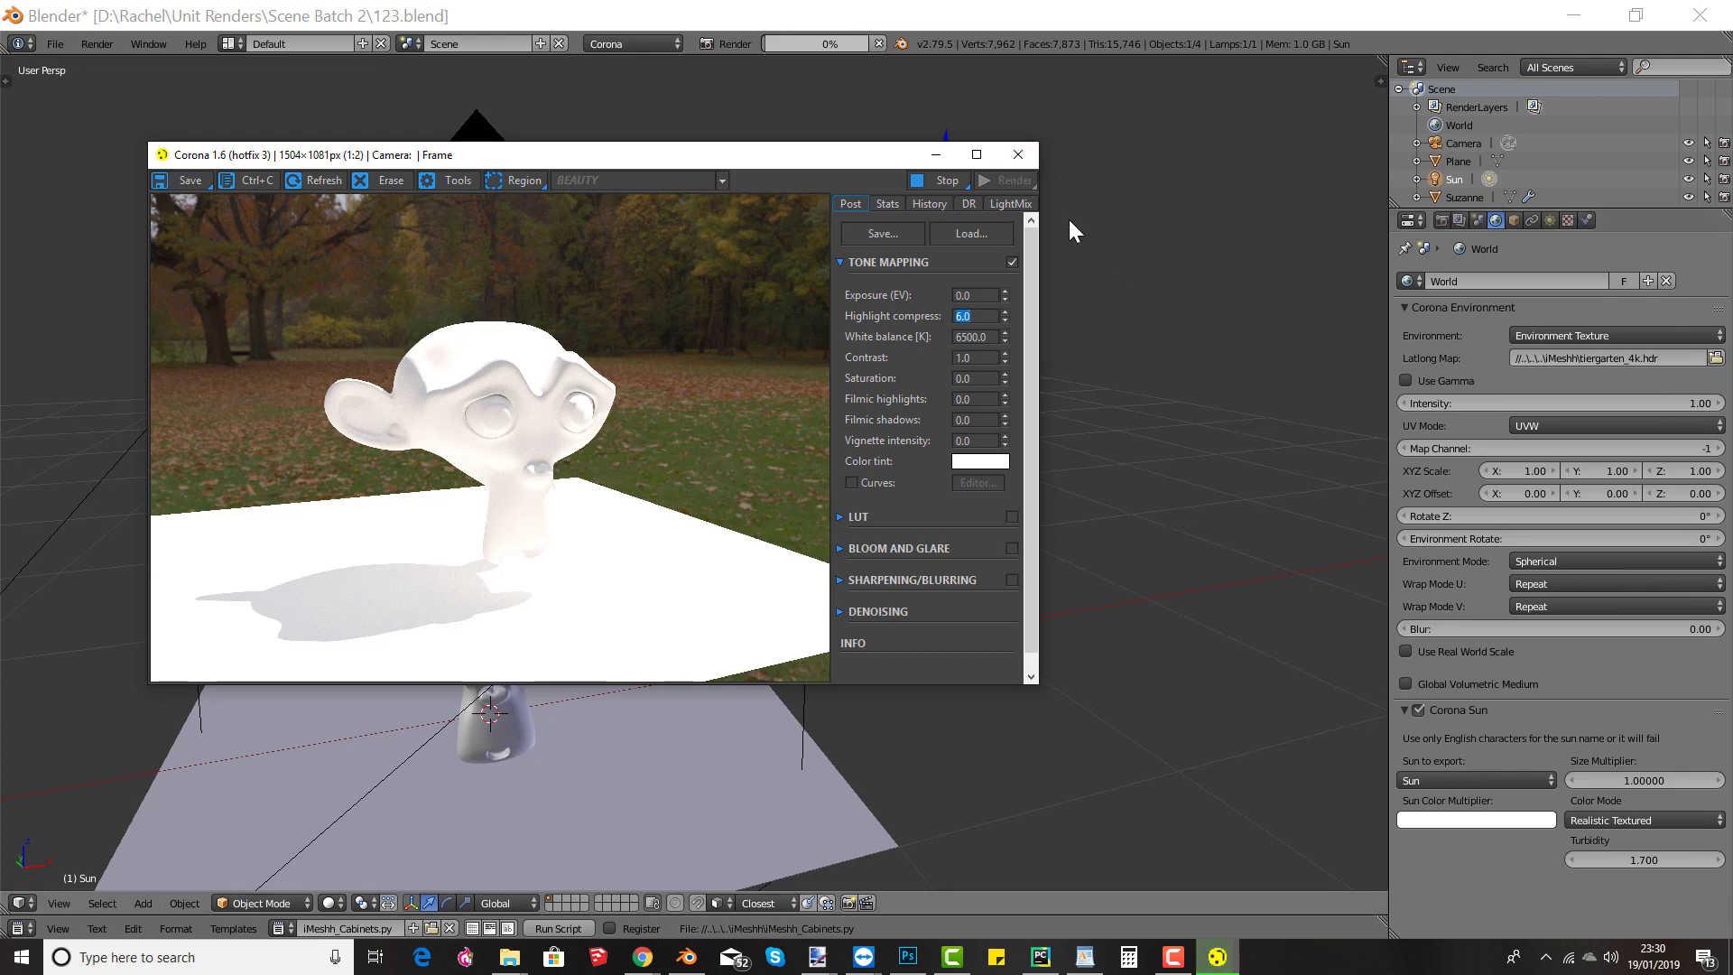
click(1020, 156)
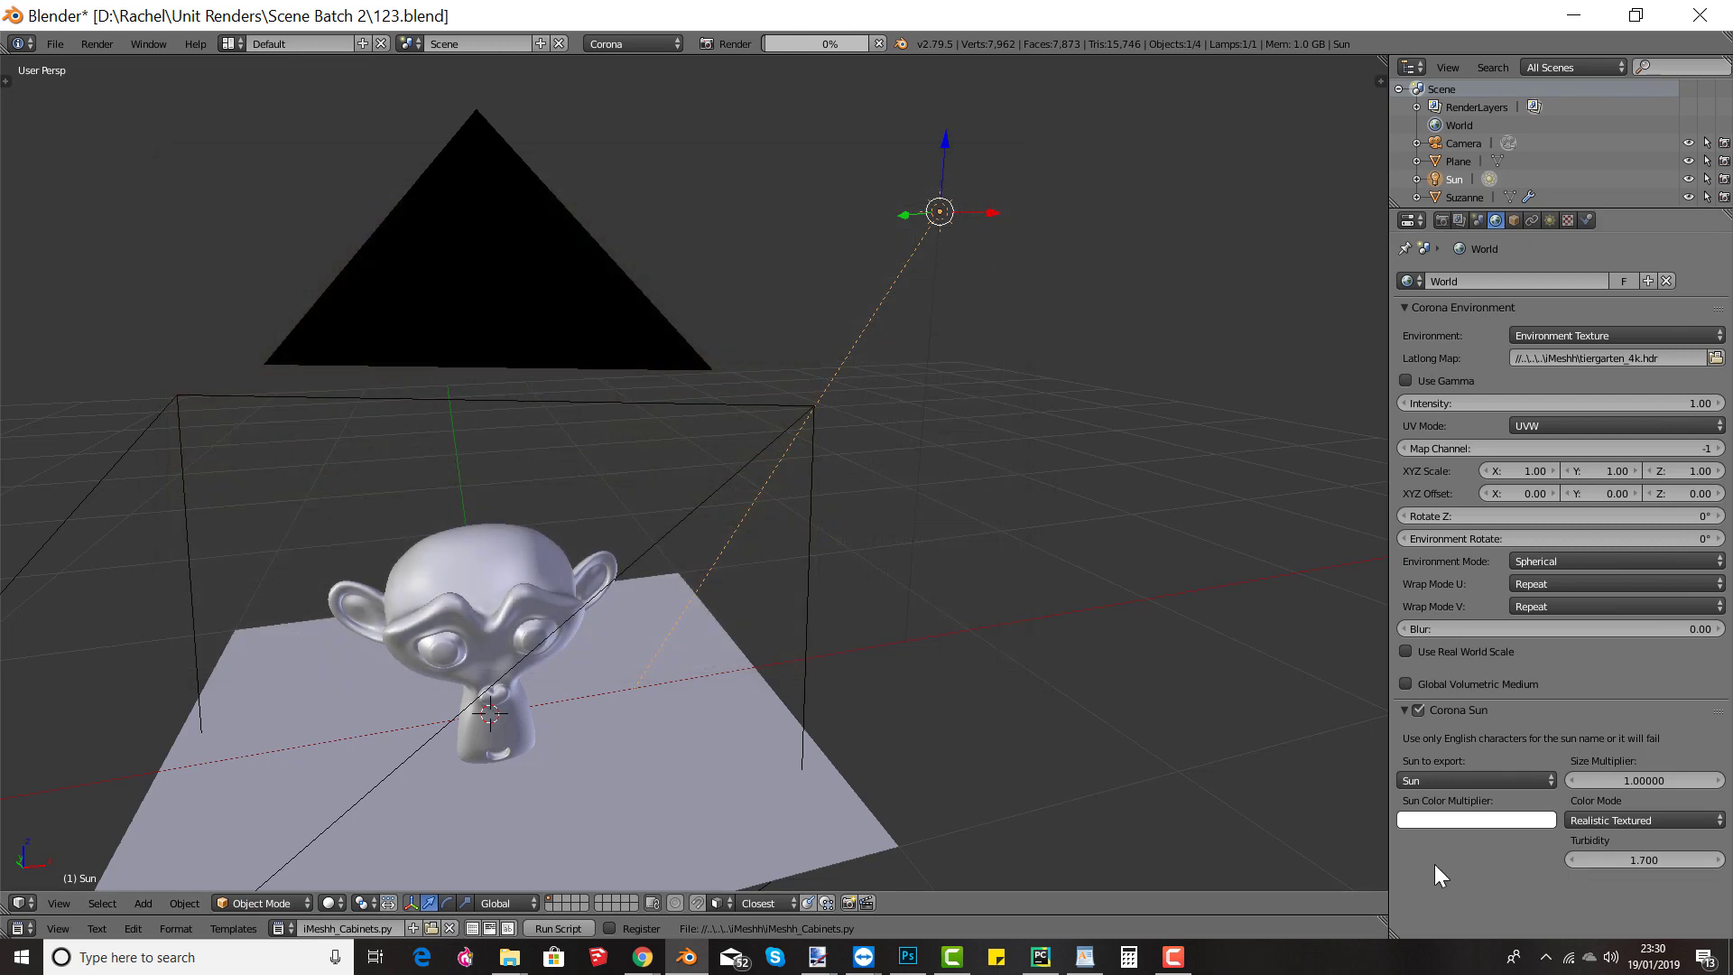
Step: Darken the Corona Sun color multiplier to near-black, hex 111111, and render the scene
click(1460, 819)
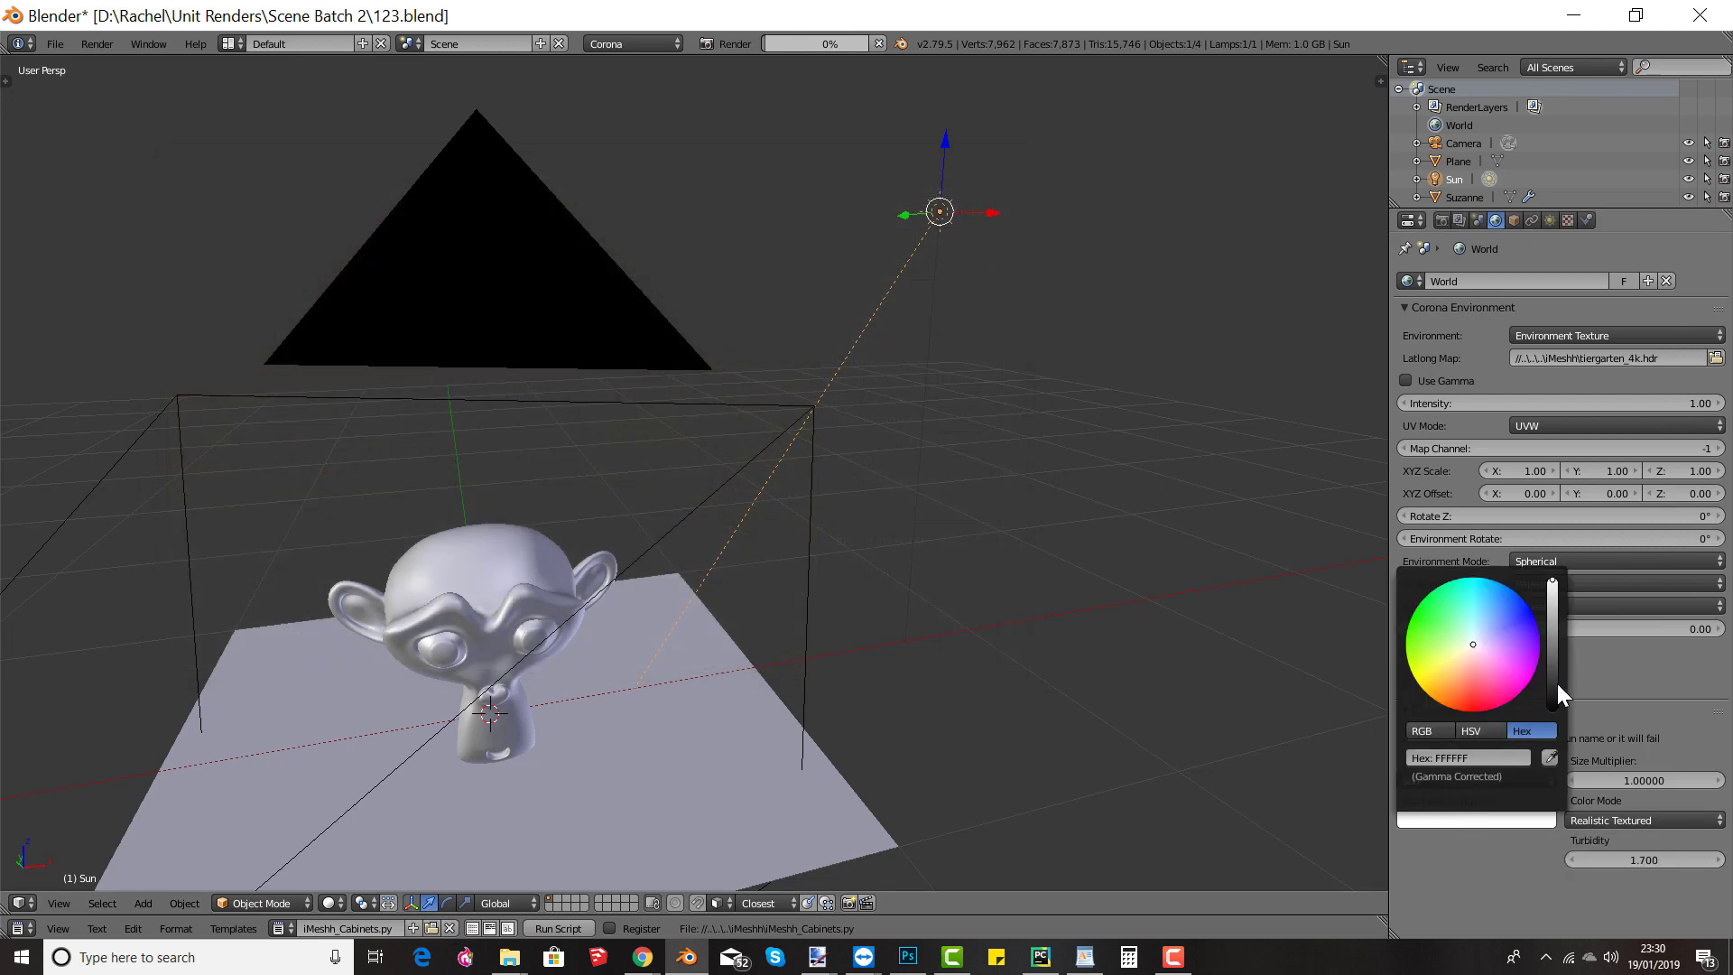
drag(1553, 657, 1552, 703)
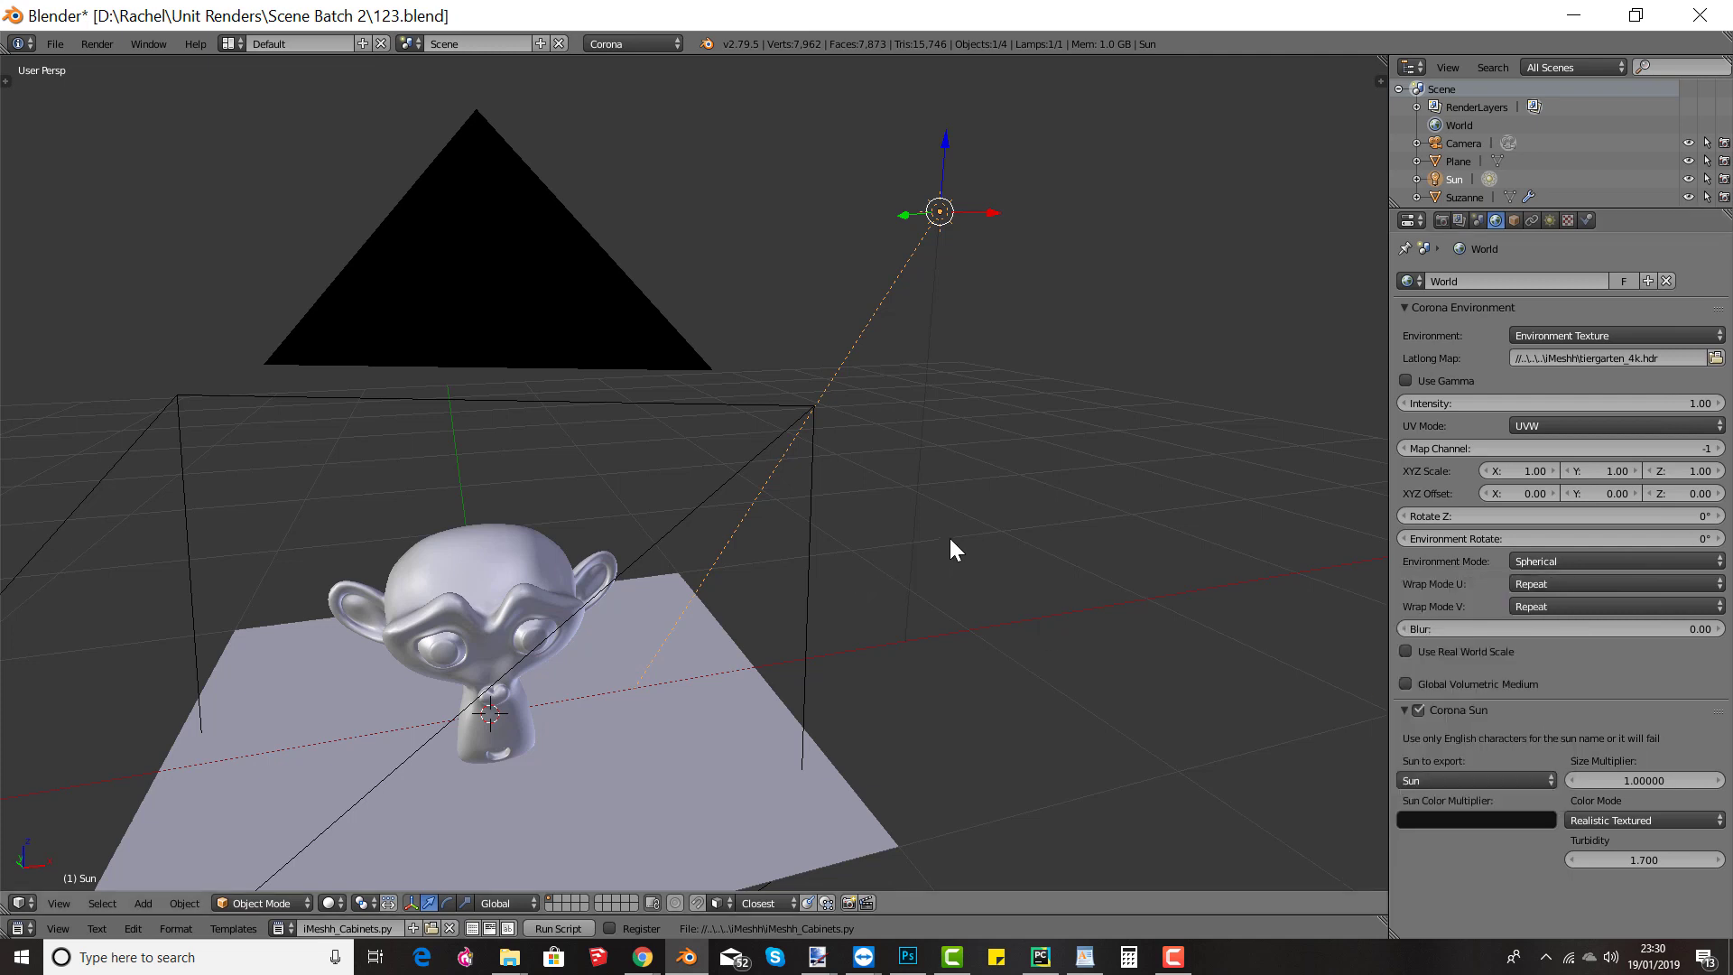
key(F12)
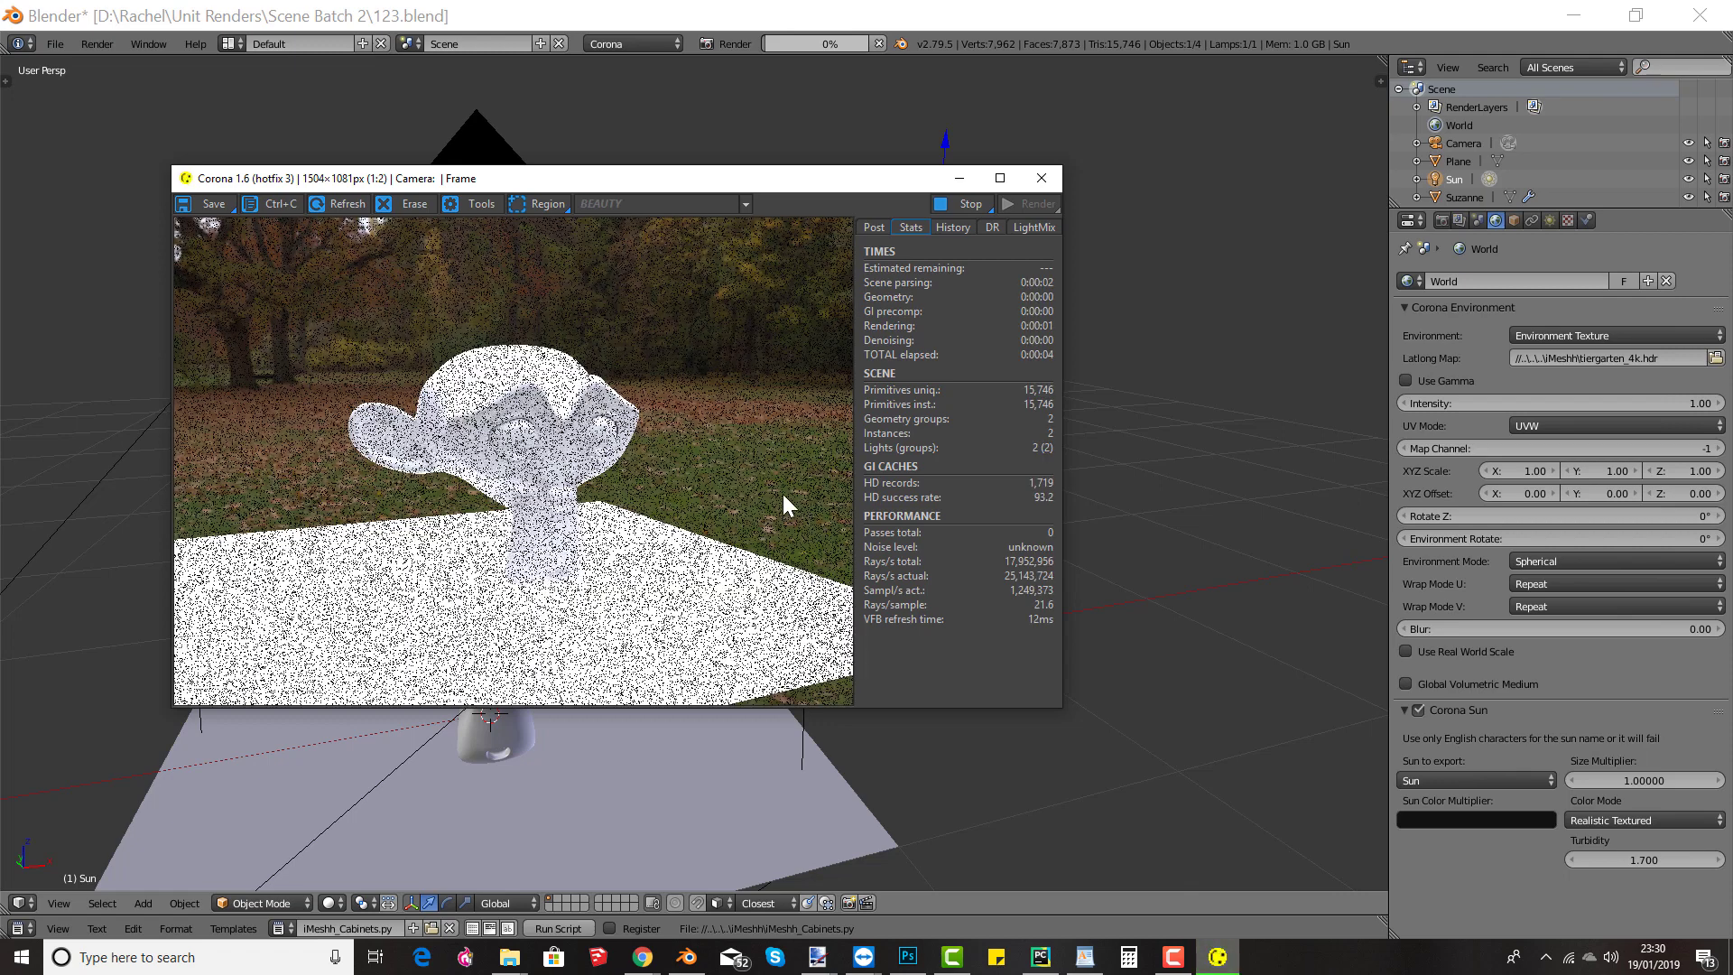
Step: Set the dark-sun render's highlight compression to 5 in the tone mapping settings and close the render window
click(874, 227)
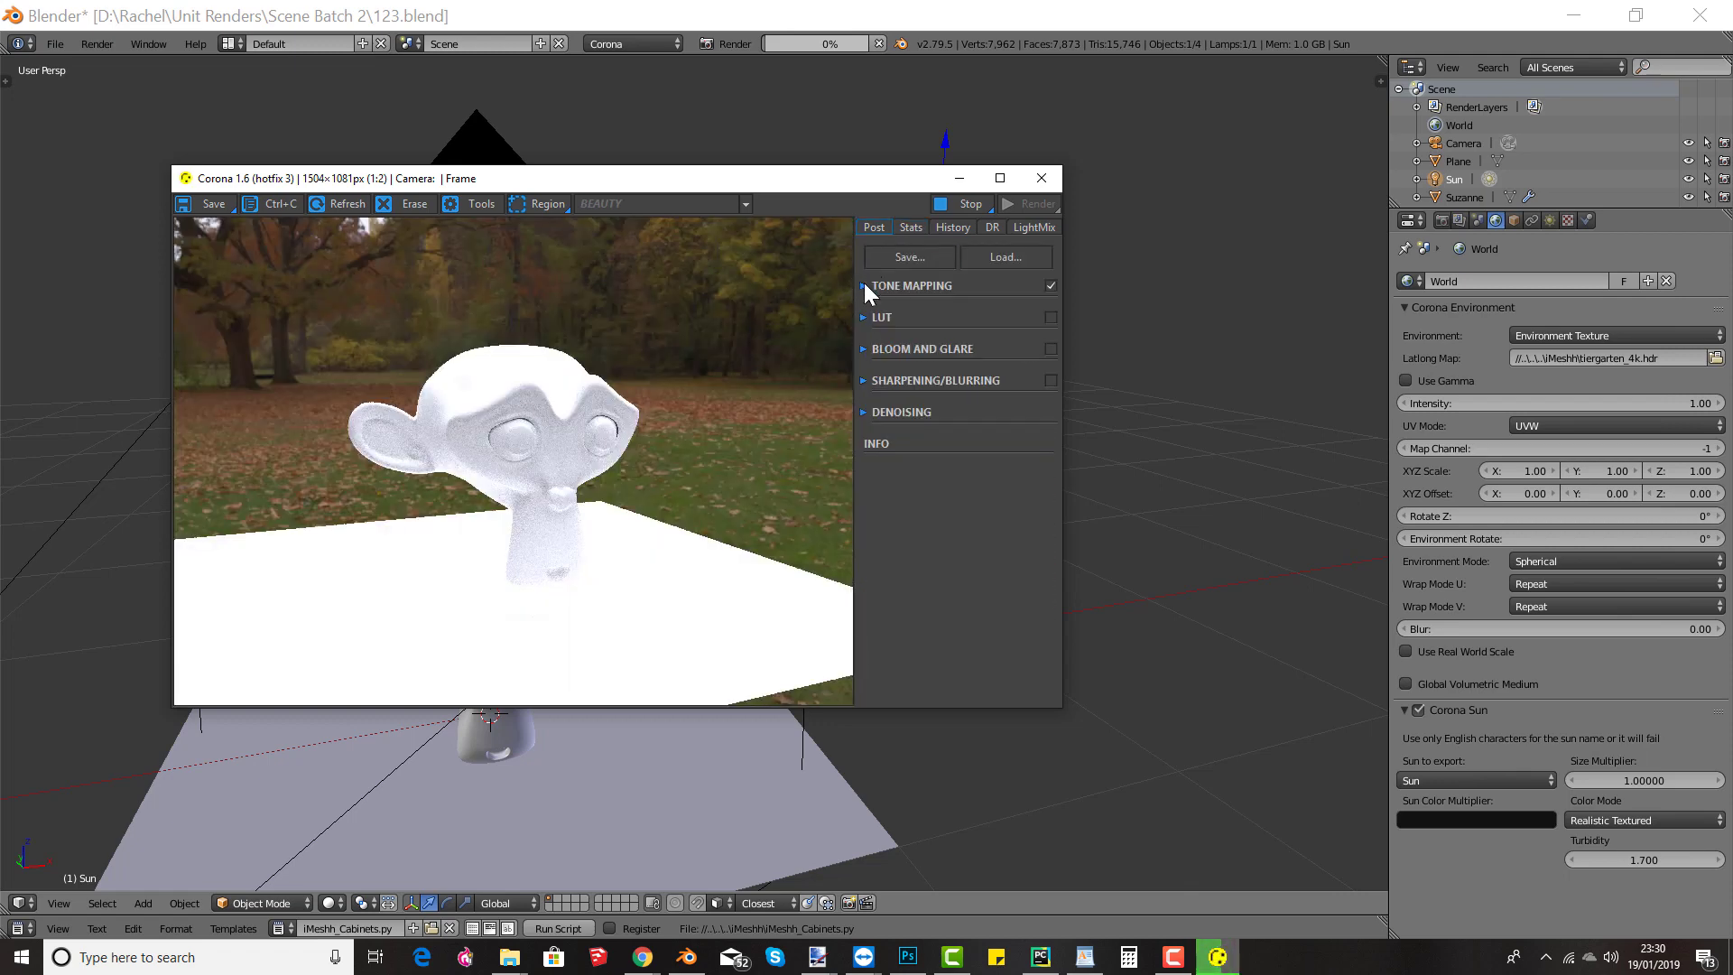
click(866, 285)
drag(1000, 340, 961, 339)
text(5)
key(Return)
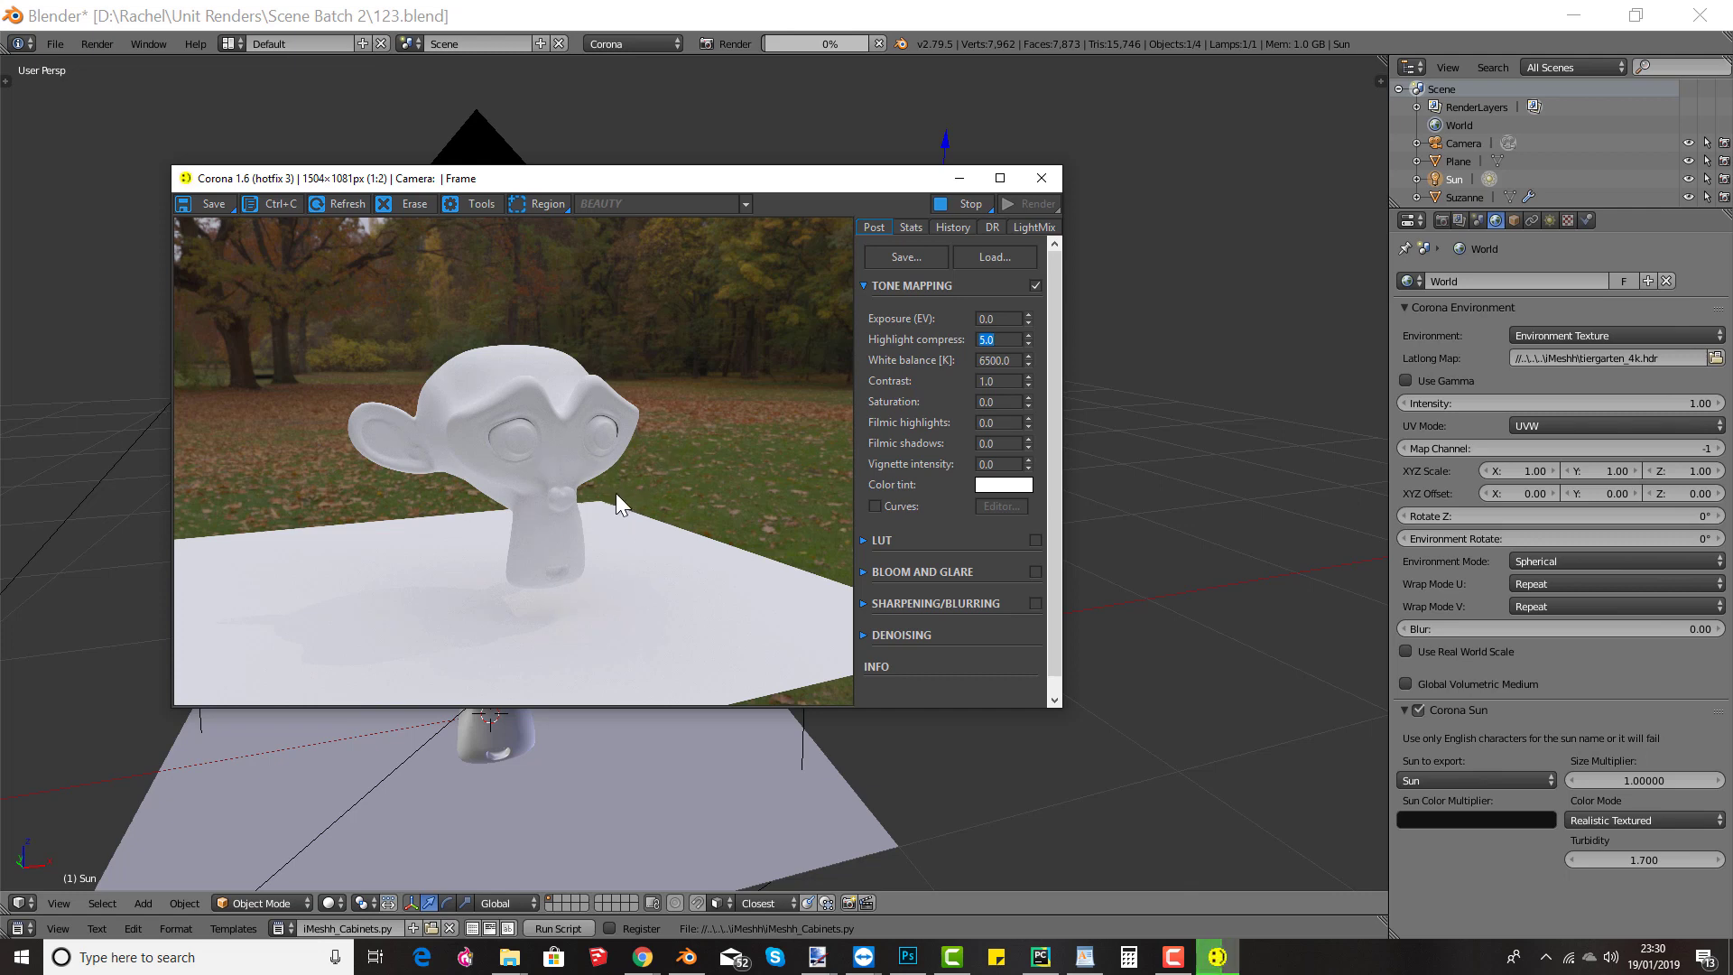
click(1043, 178)
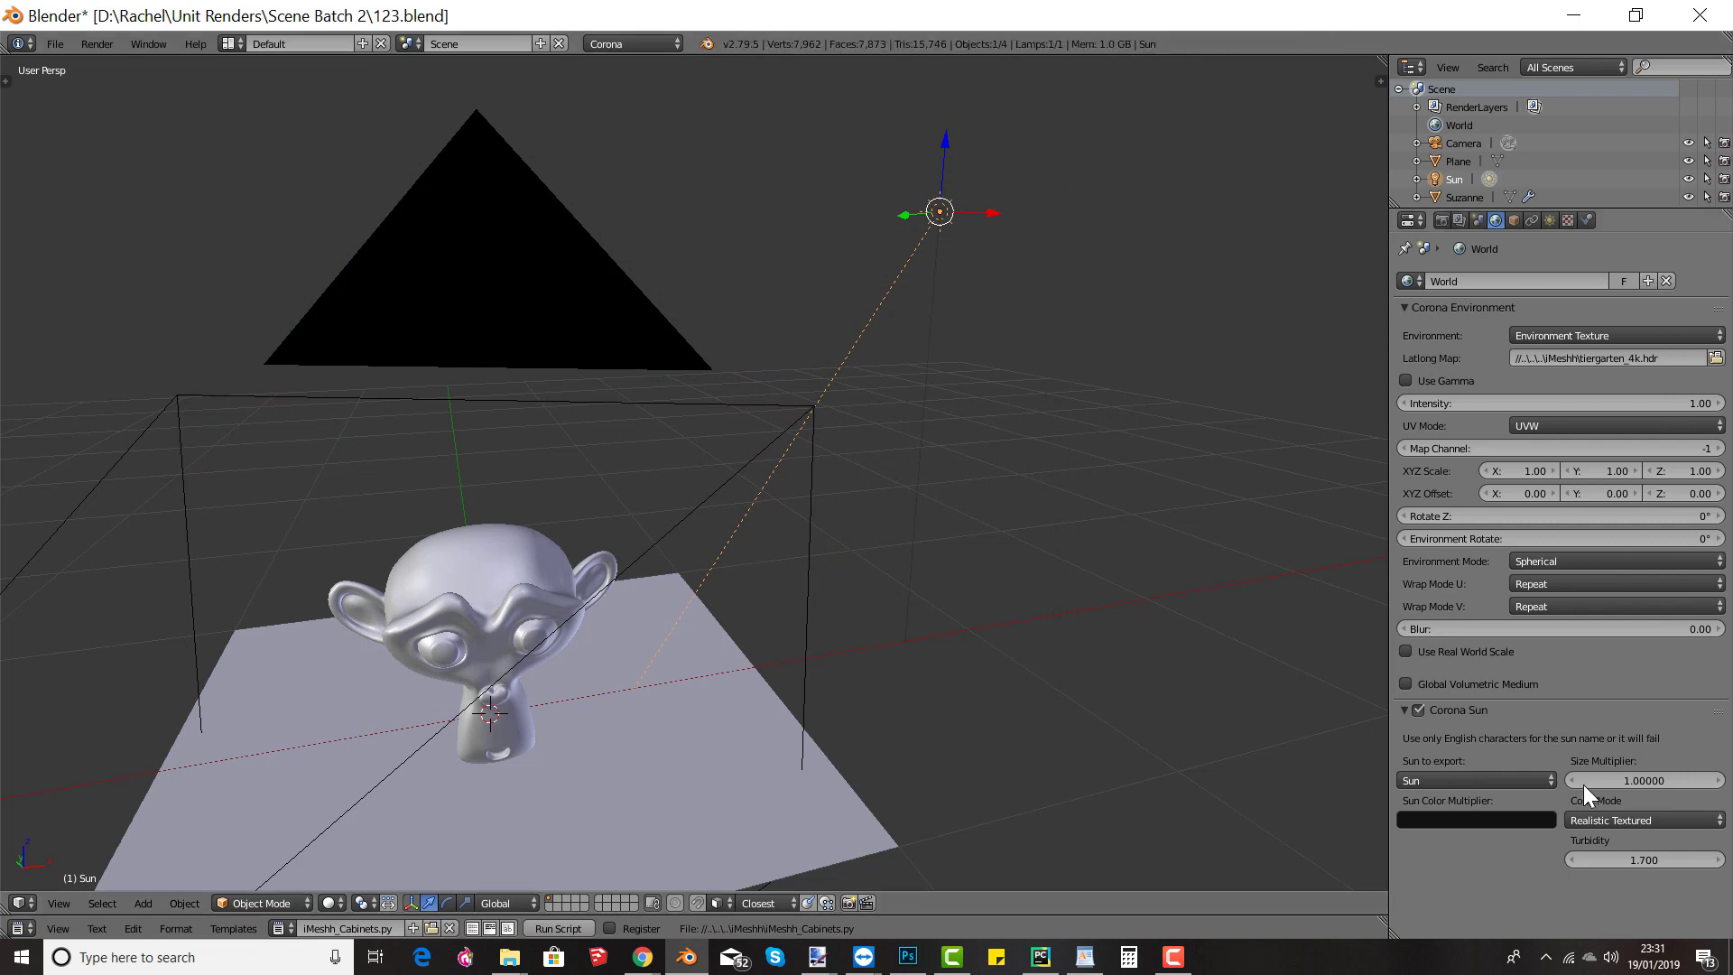
Step: Brighten the Corona Sun color multiplier to a dark grey
click(1529, 818)
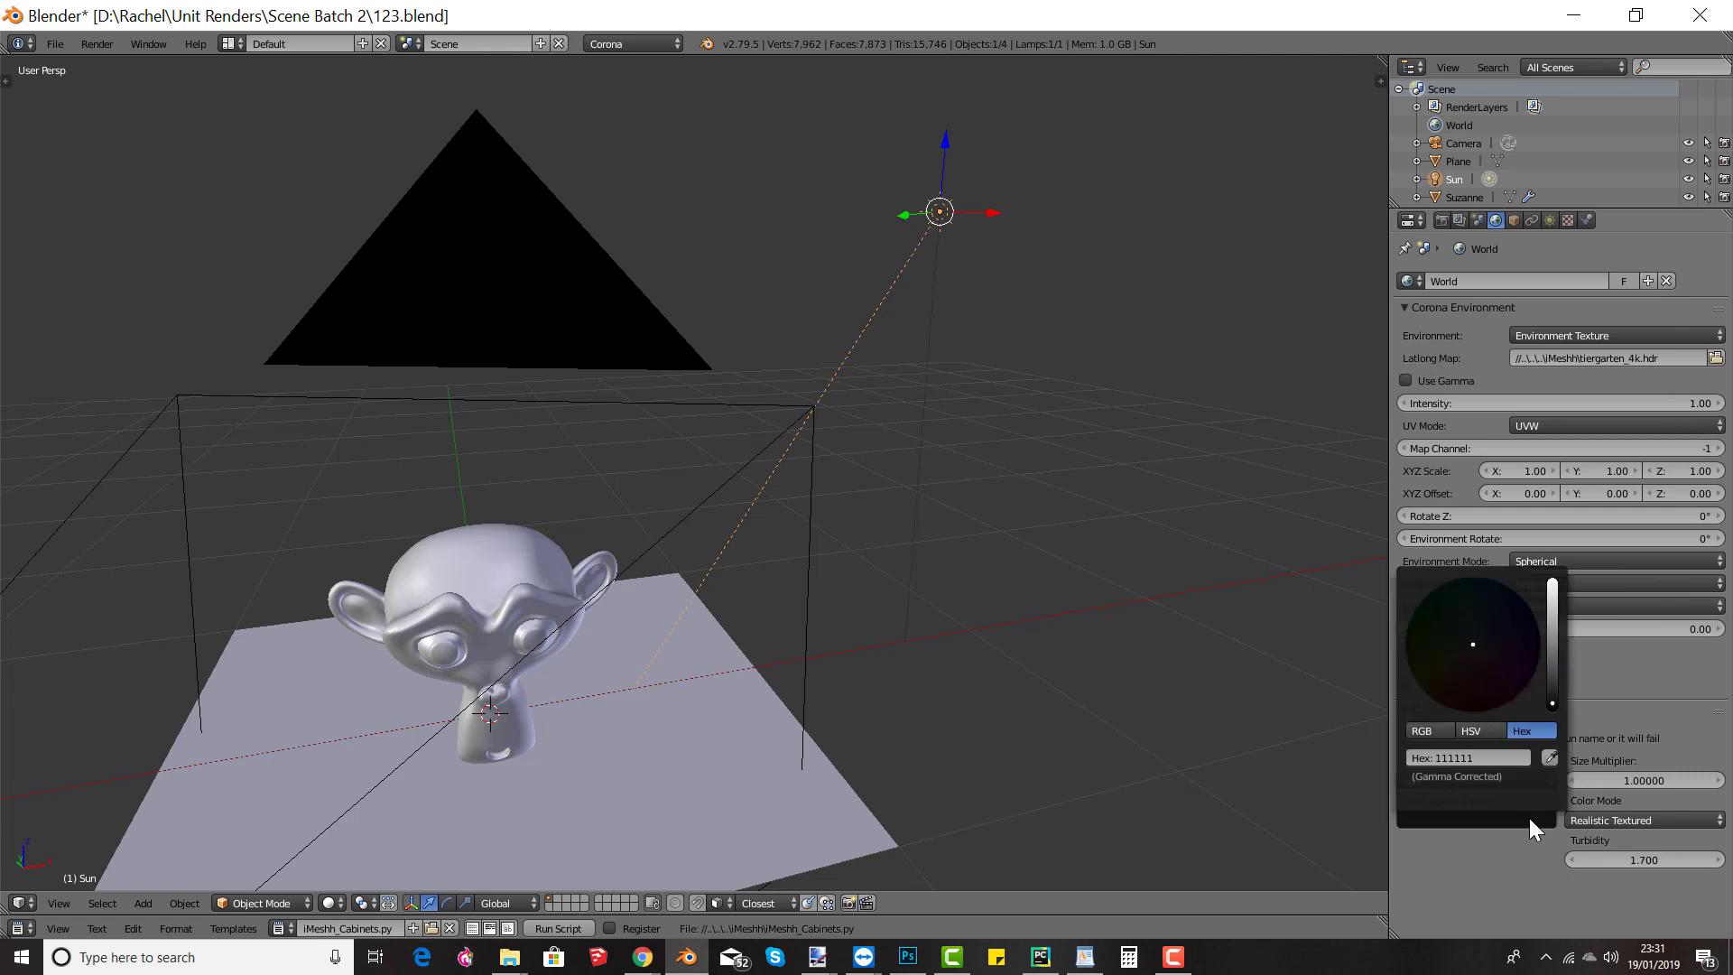
drag(1554, 661, 1552, 655)
click(1551, 668)
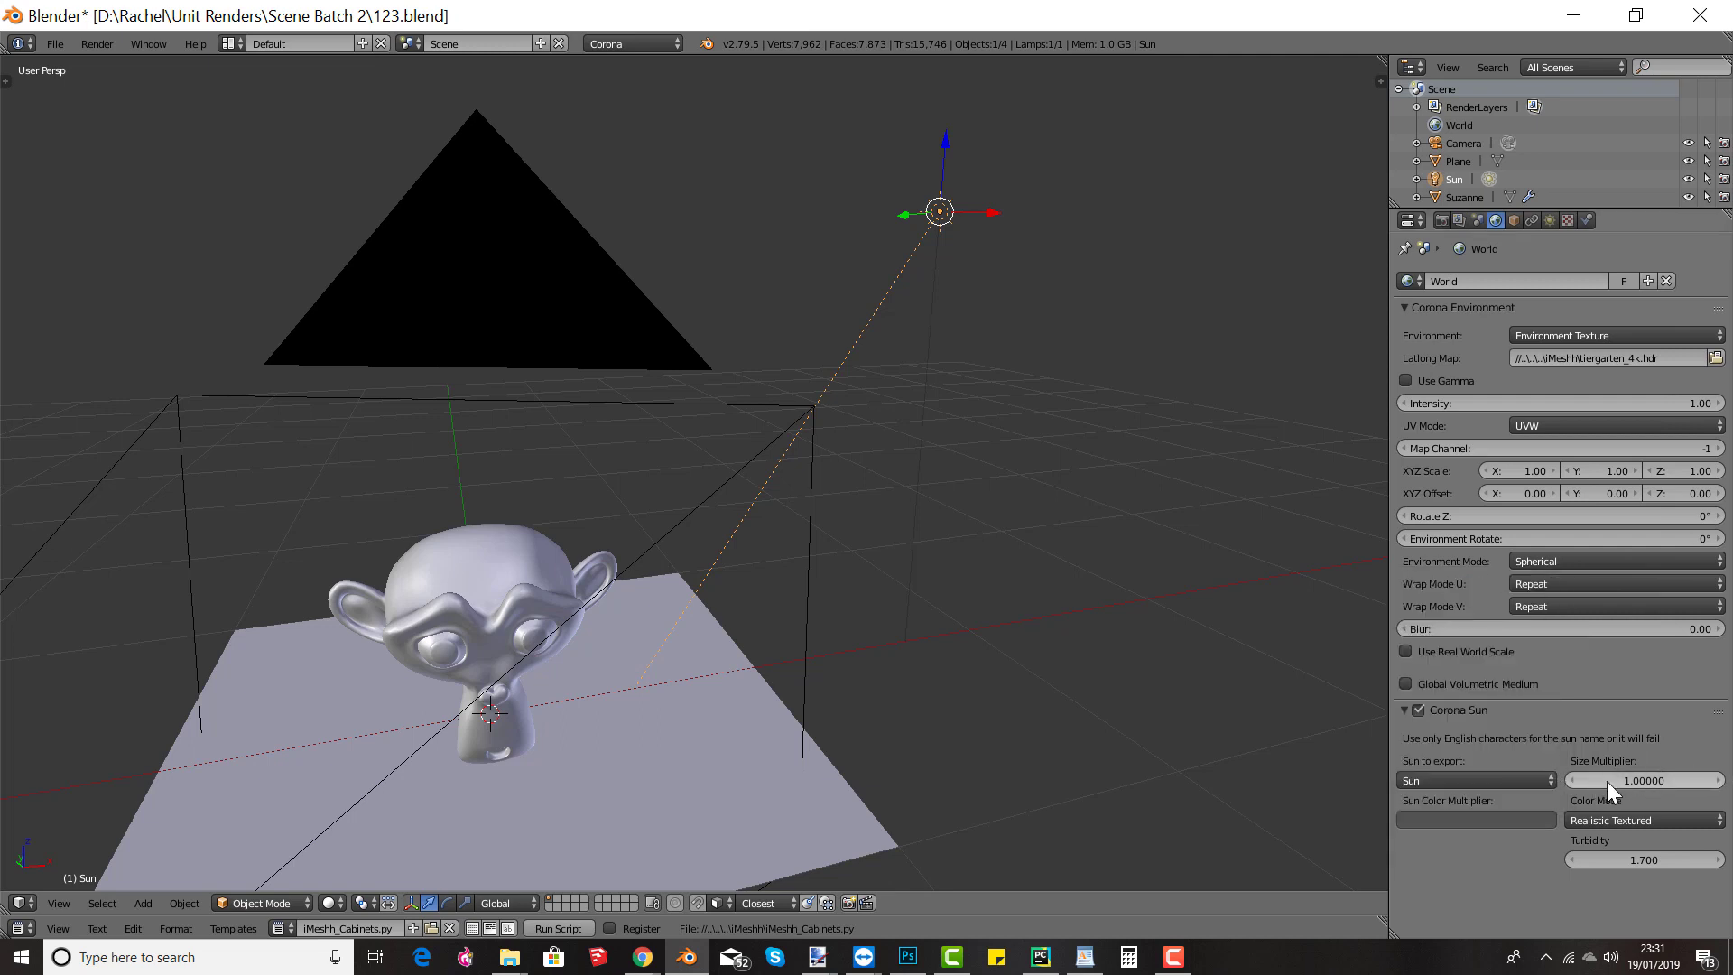
Step: Set the Corona Sun size multiplier to 0.1 and render the scene
text(0.1)
key(Return)
key(F12)
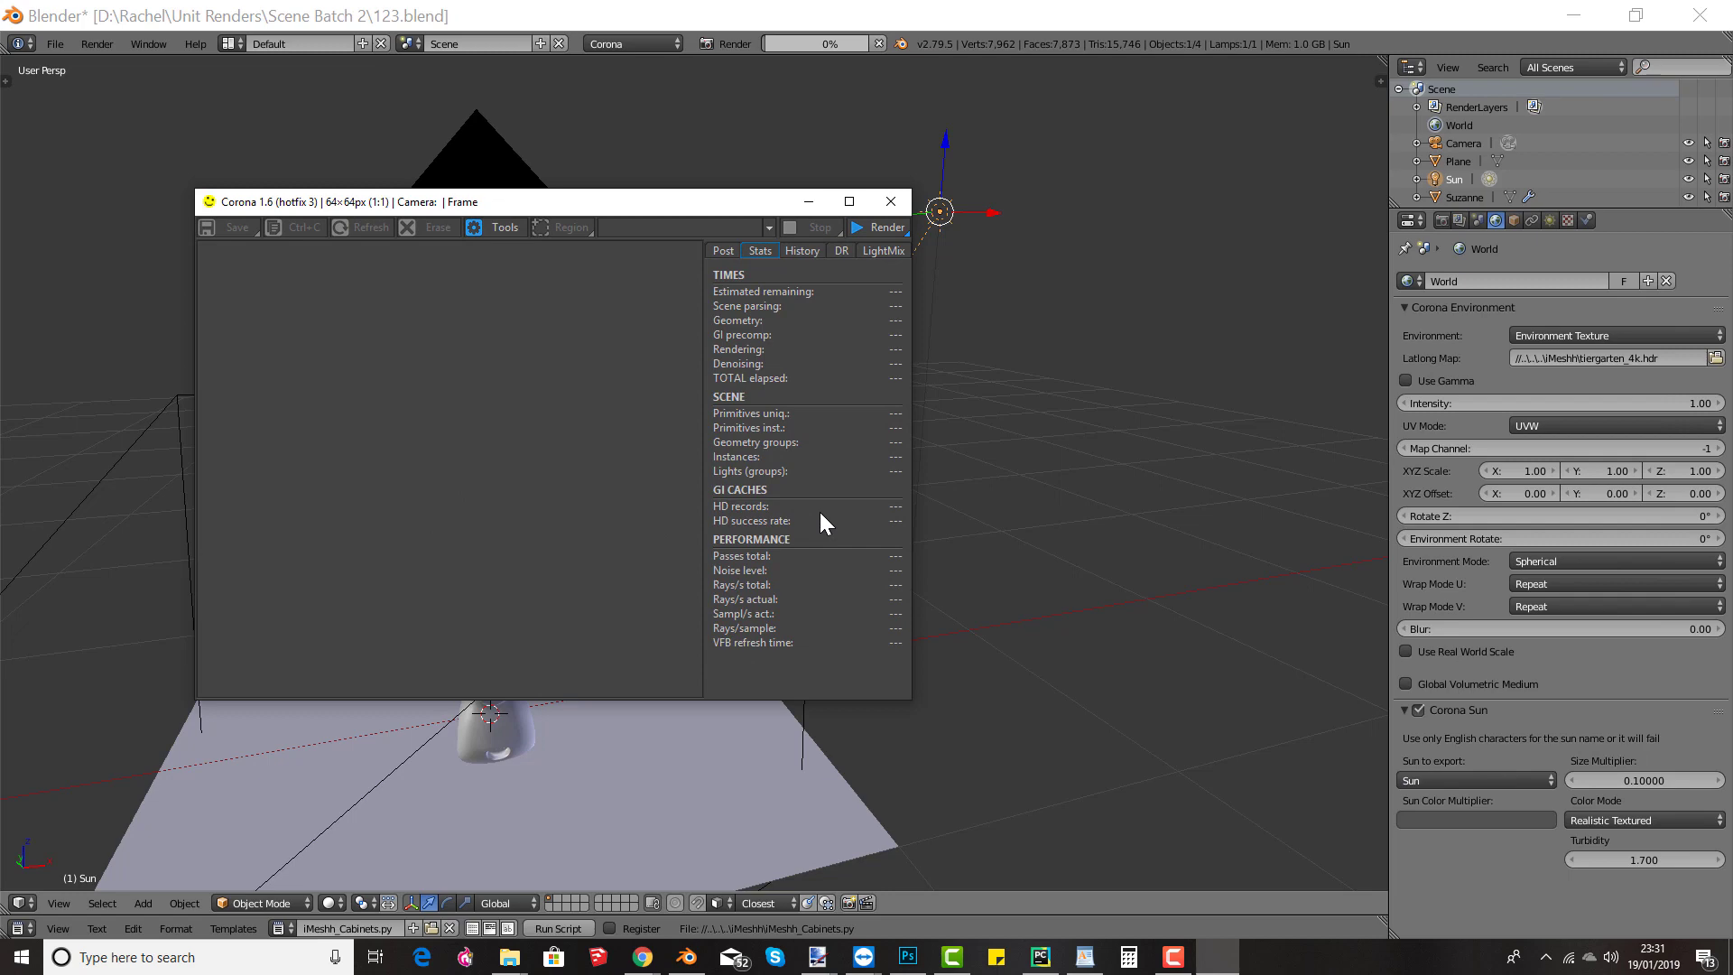
Step: Set highlight compression to 5 for the small-sun render and close the render window
click(906, 244)
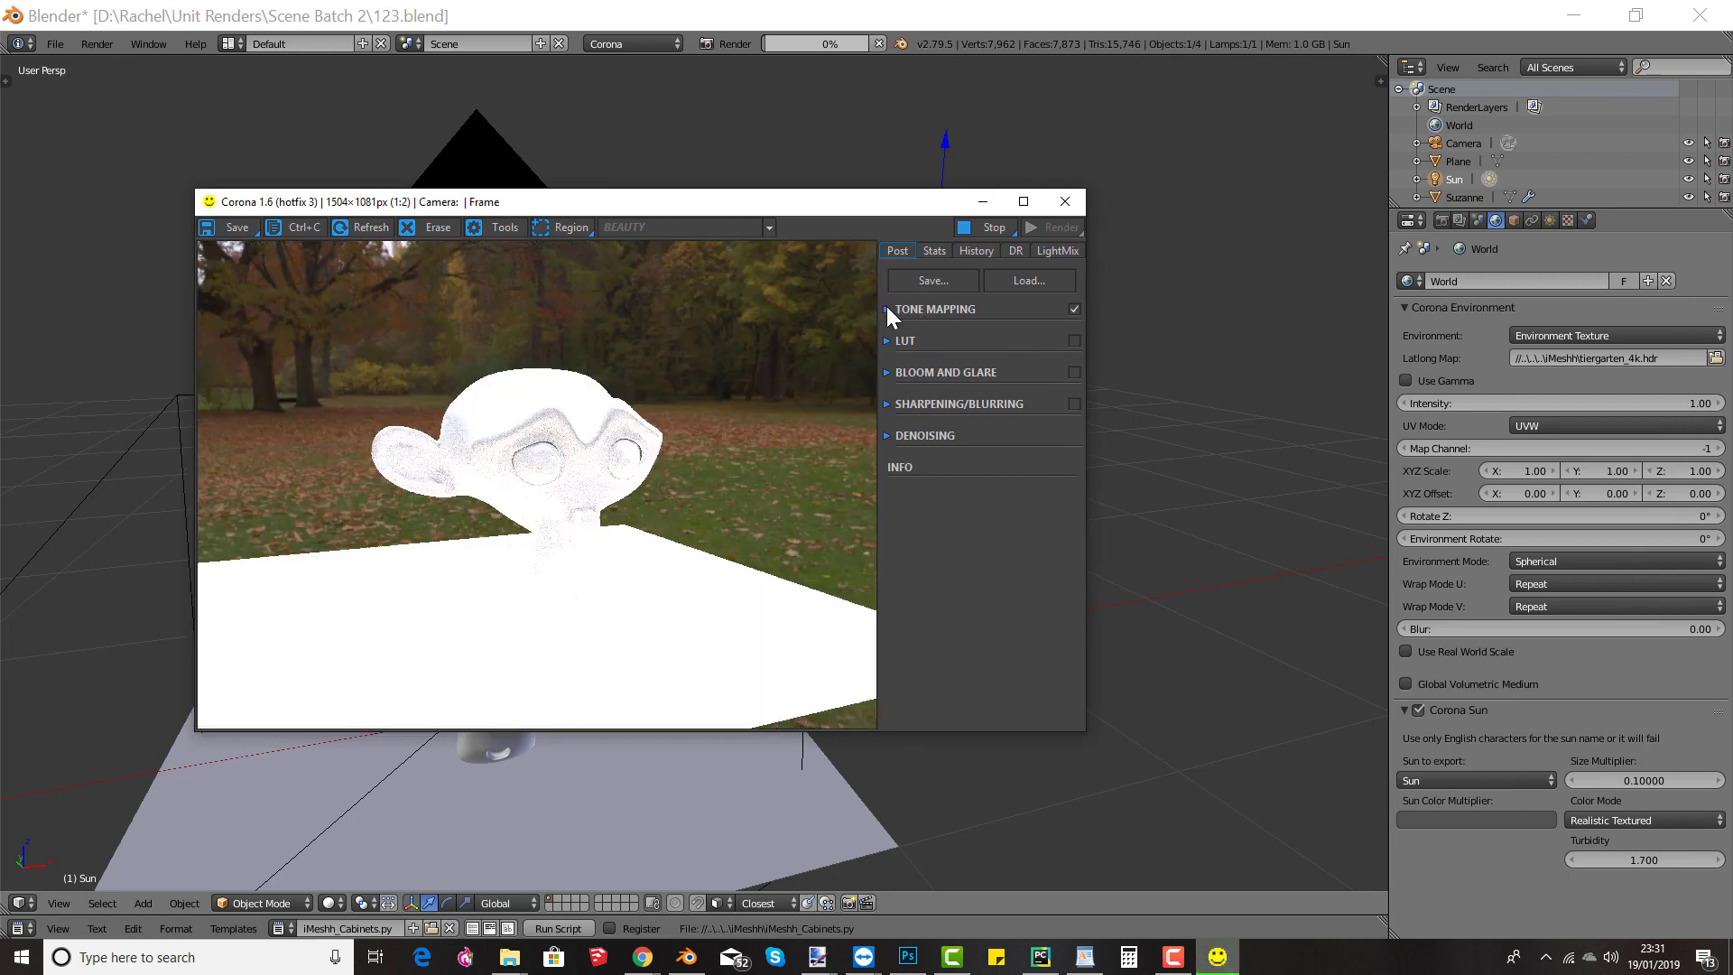
click(887, 308)
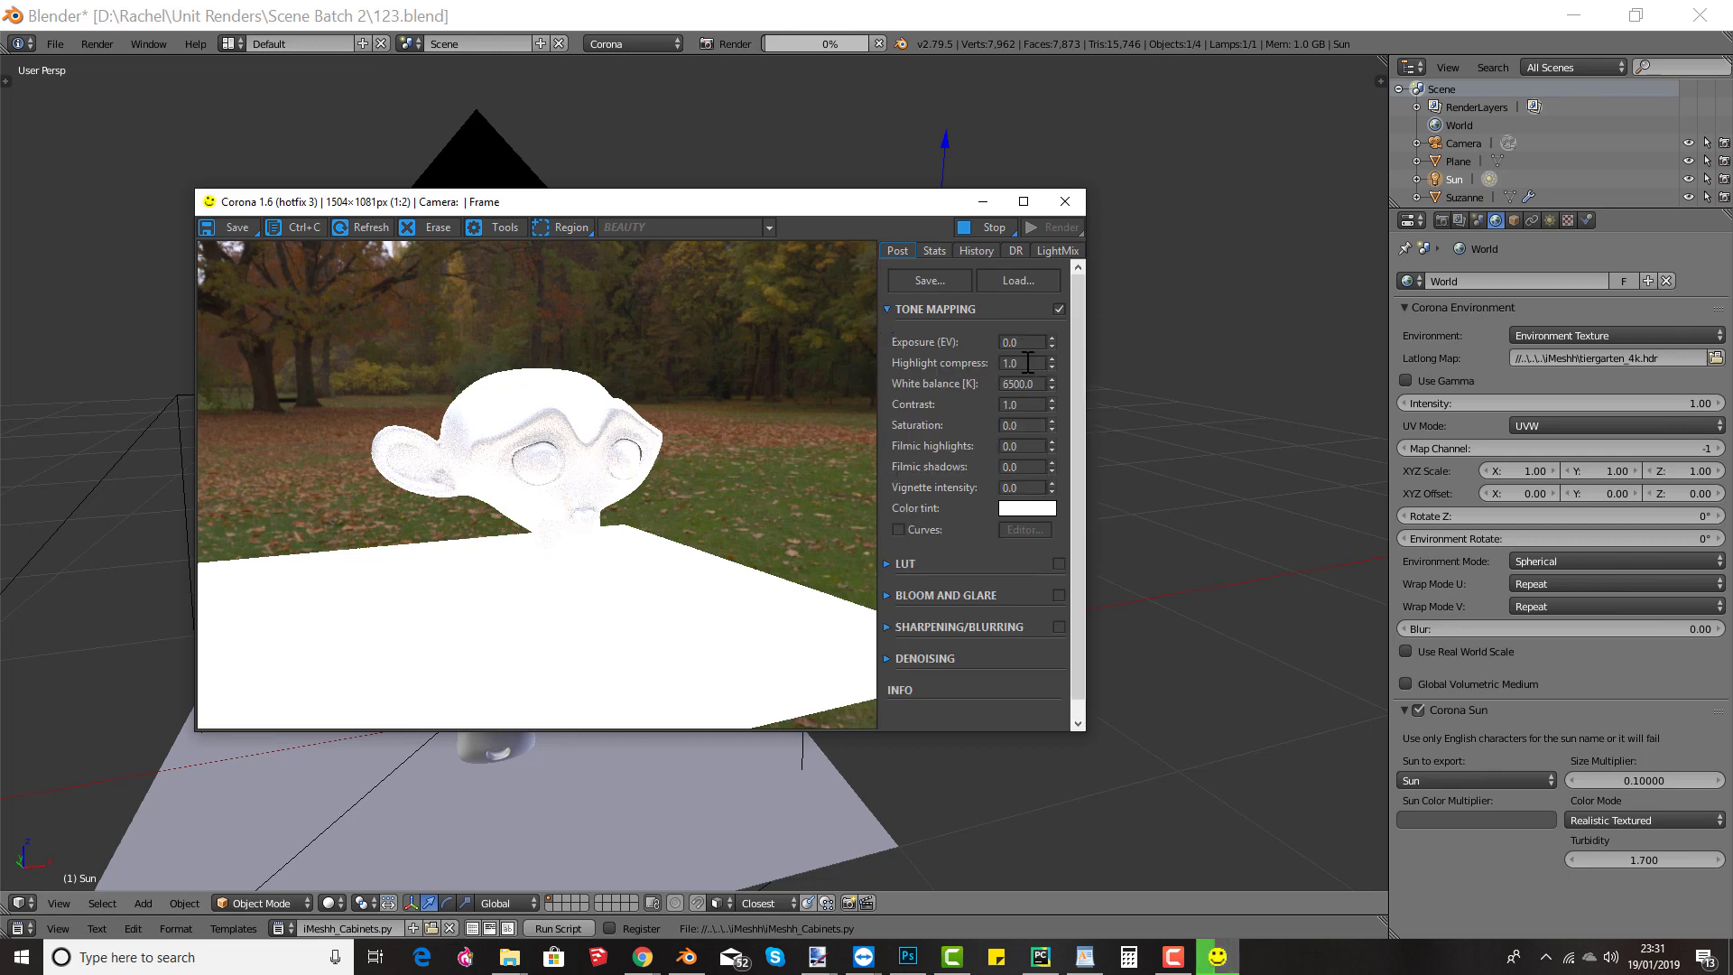
drag(1025, 364, 928, 361)
text(5)
key(Return)
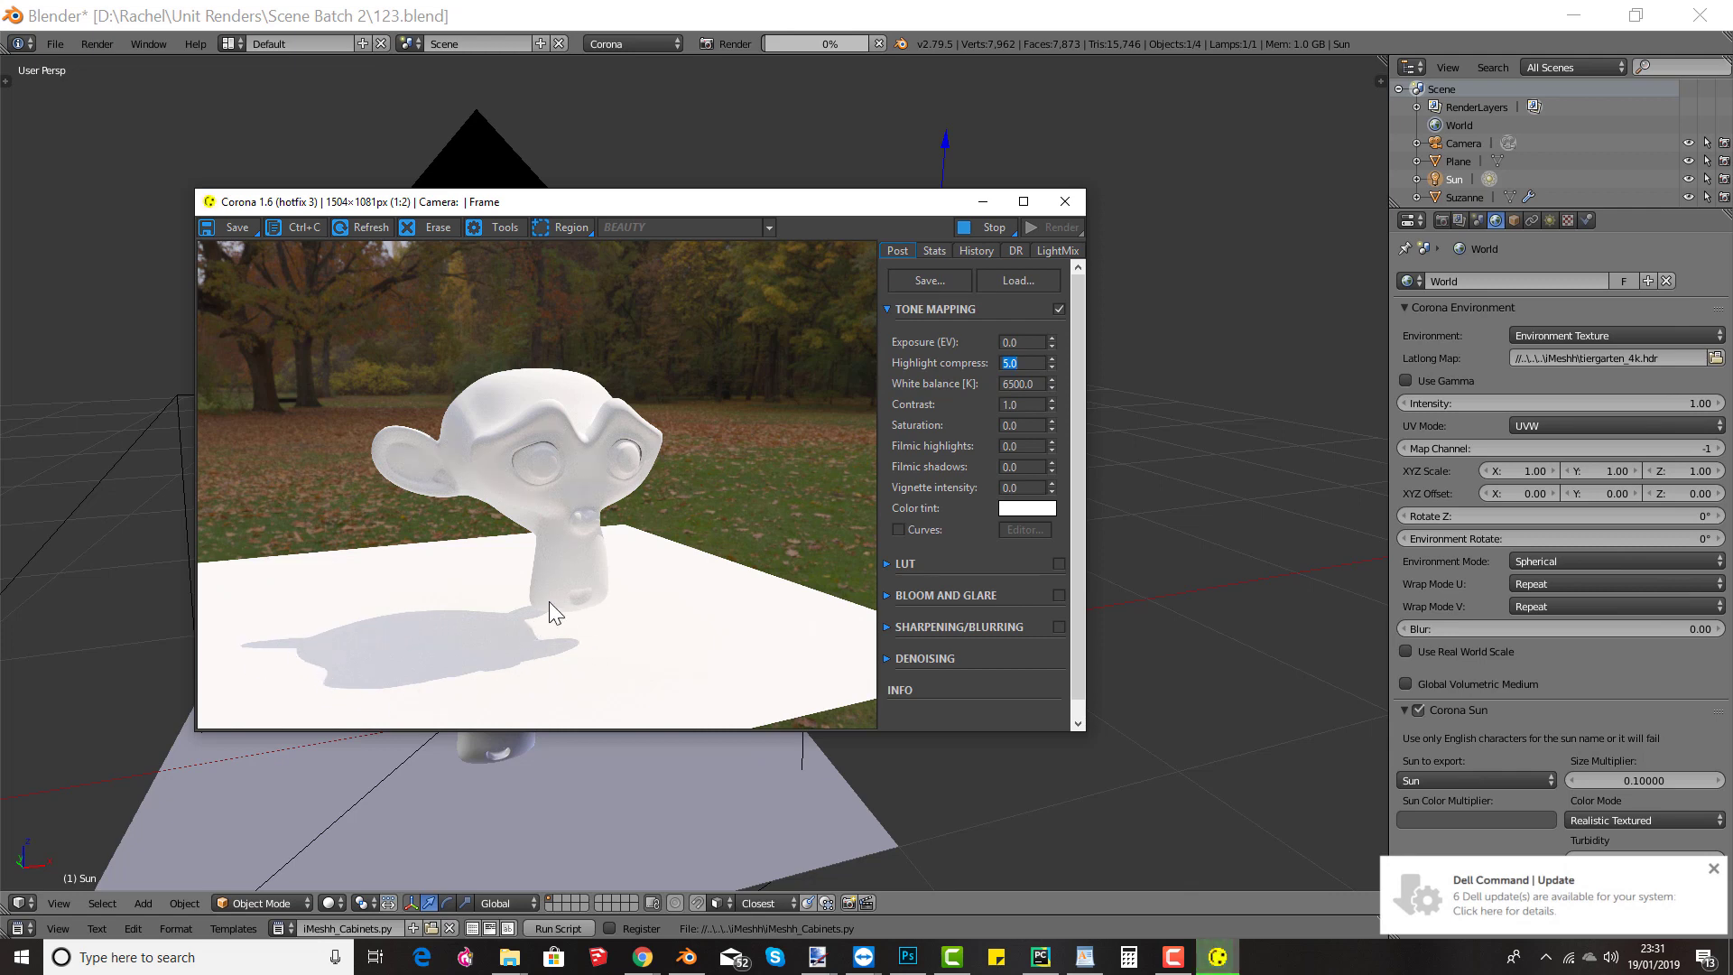
click(1065, 202)
Step: Set the Corona Sun size multiplier to 20 and render the scene
click(1623, 782)
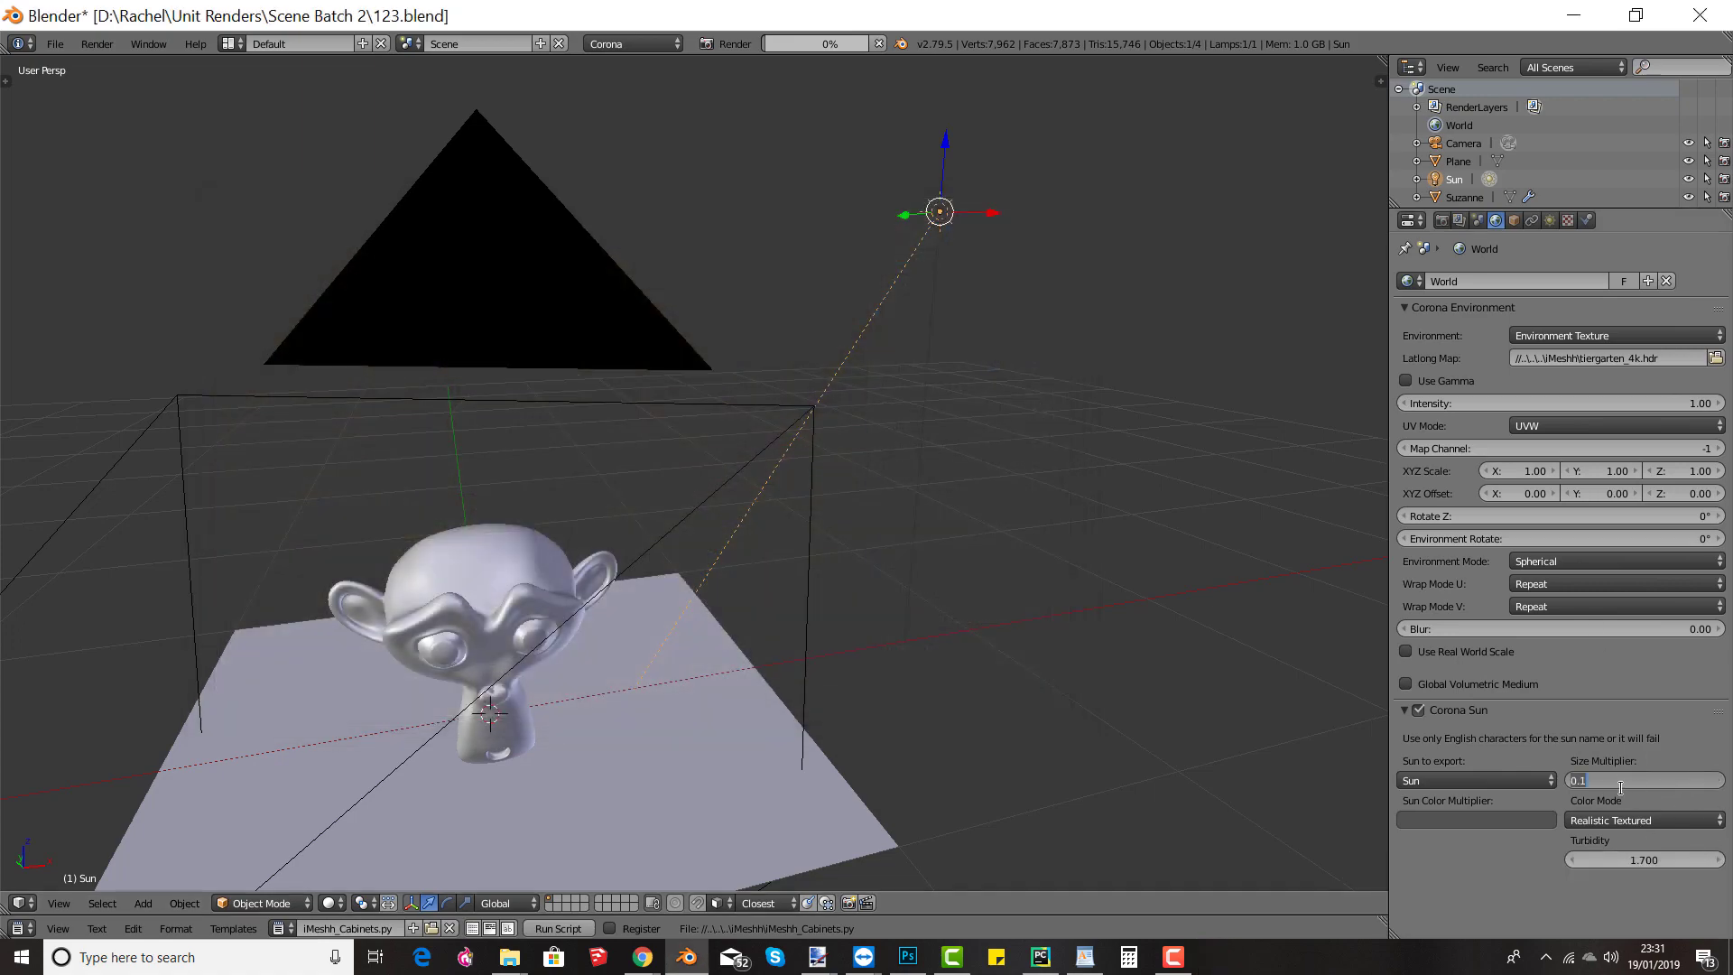
text(20)
key(Return)
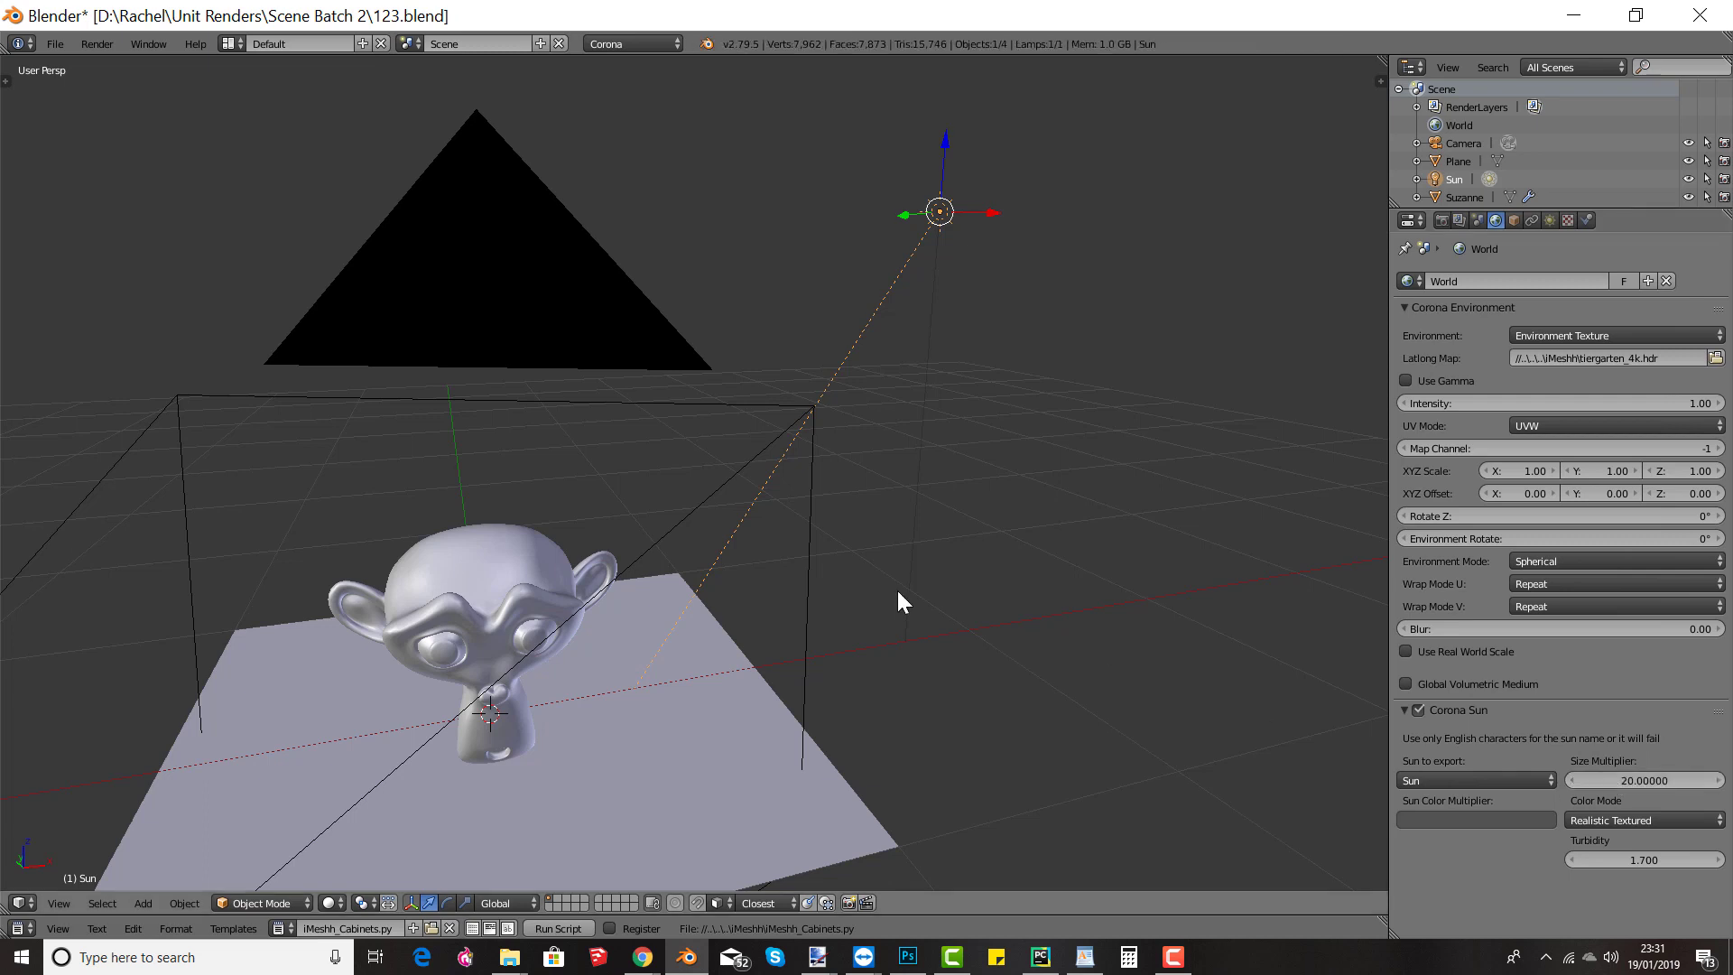
key(F12)
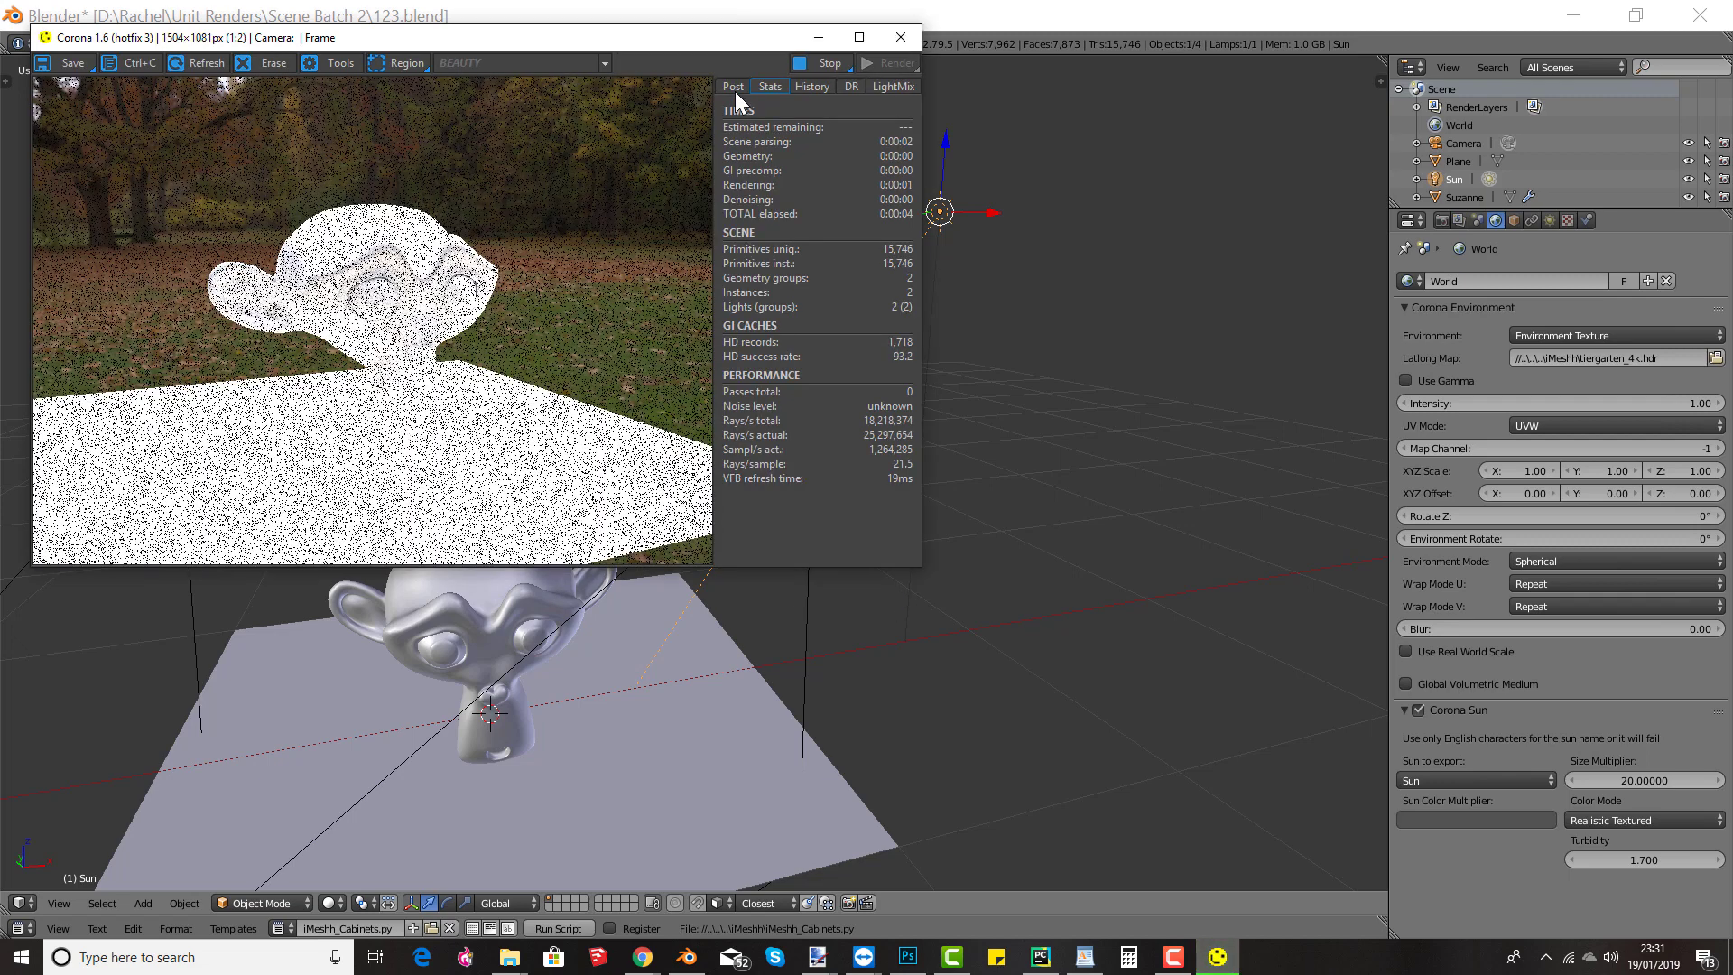
Step: Set highlight compression to 5 for the large-sun render and close the render window
click(732, 87)
click(728, 143)
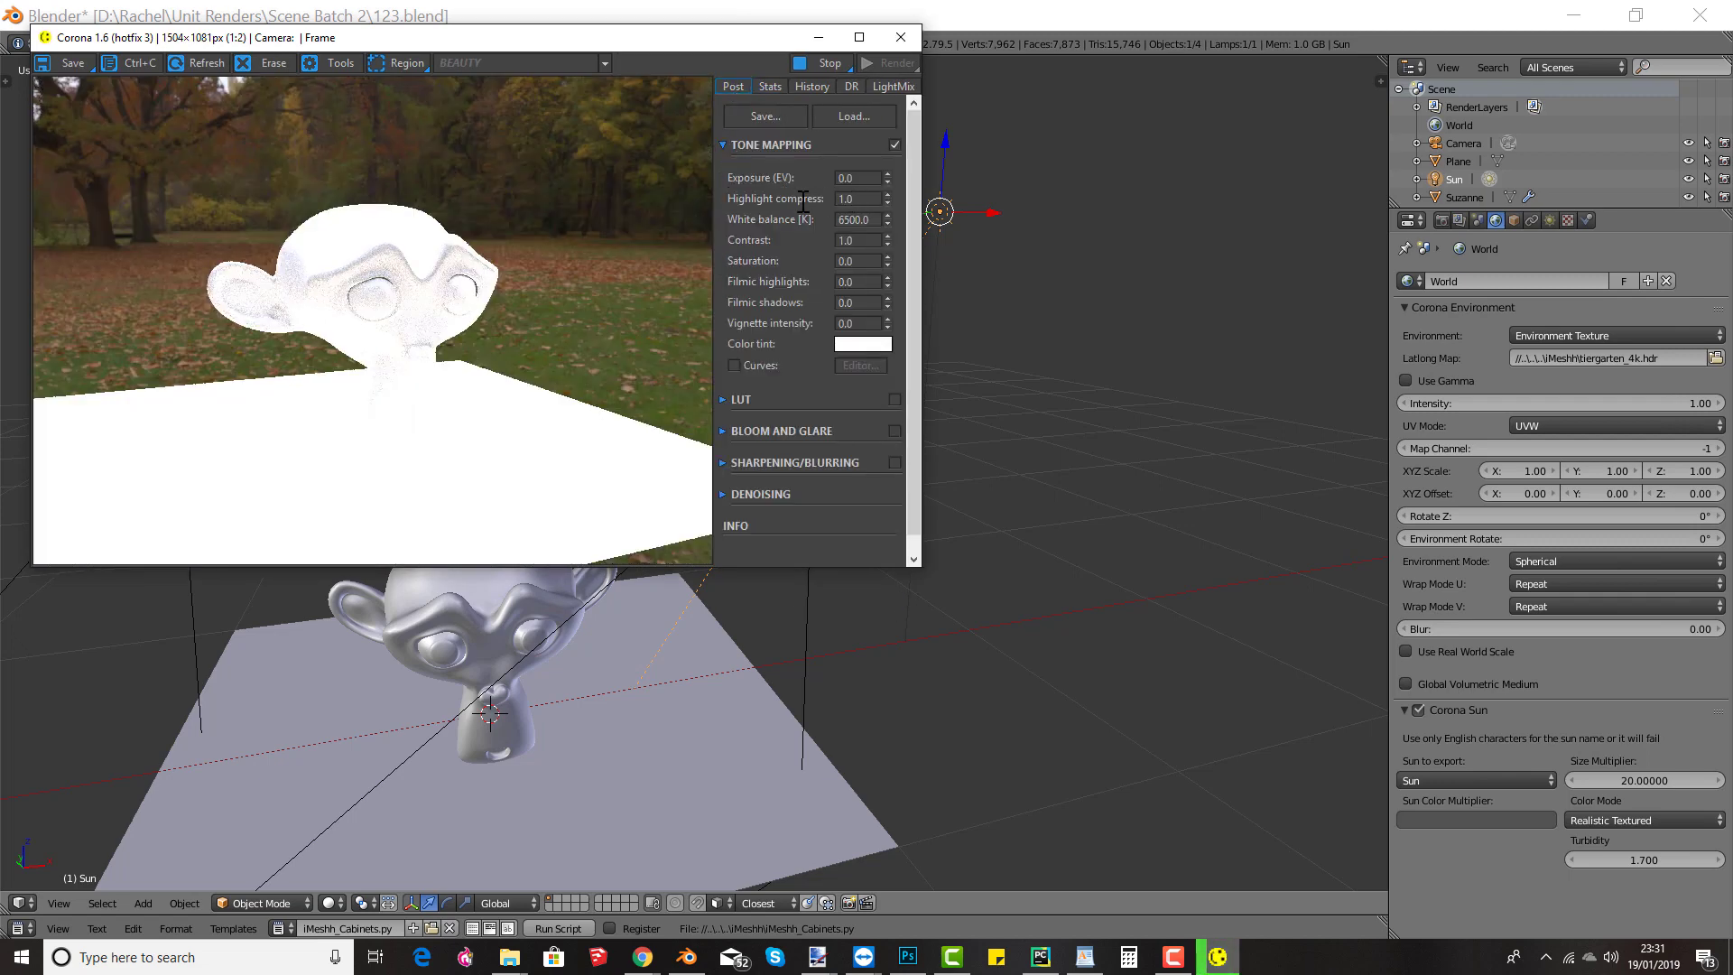
text(5)
key(Return)
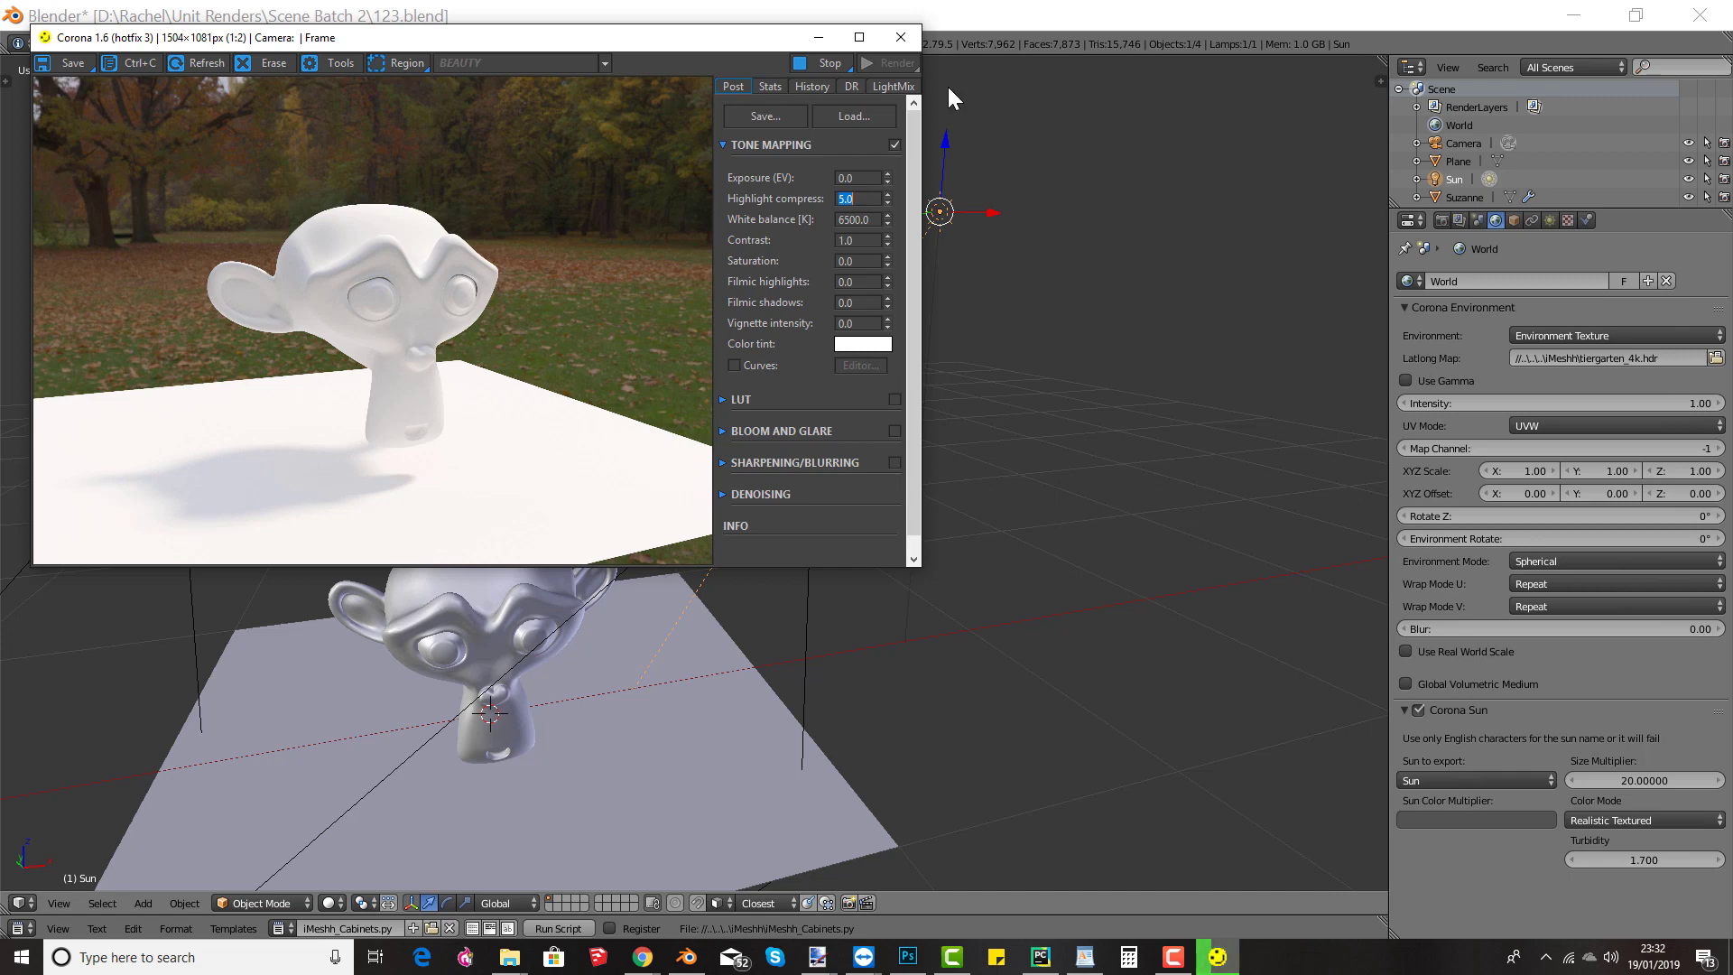
click(901, 37)
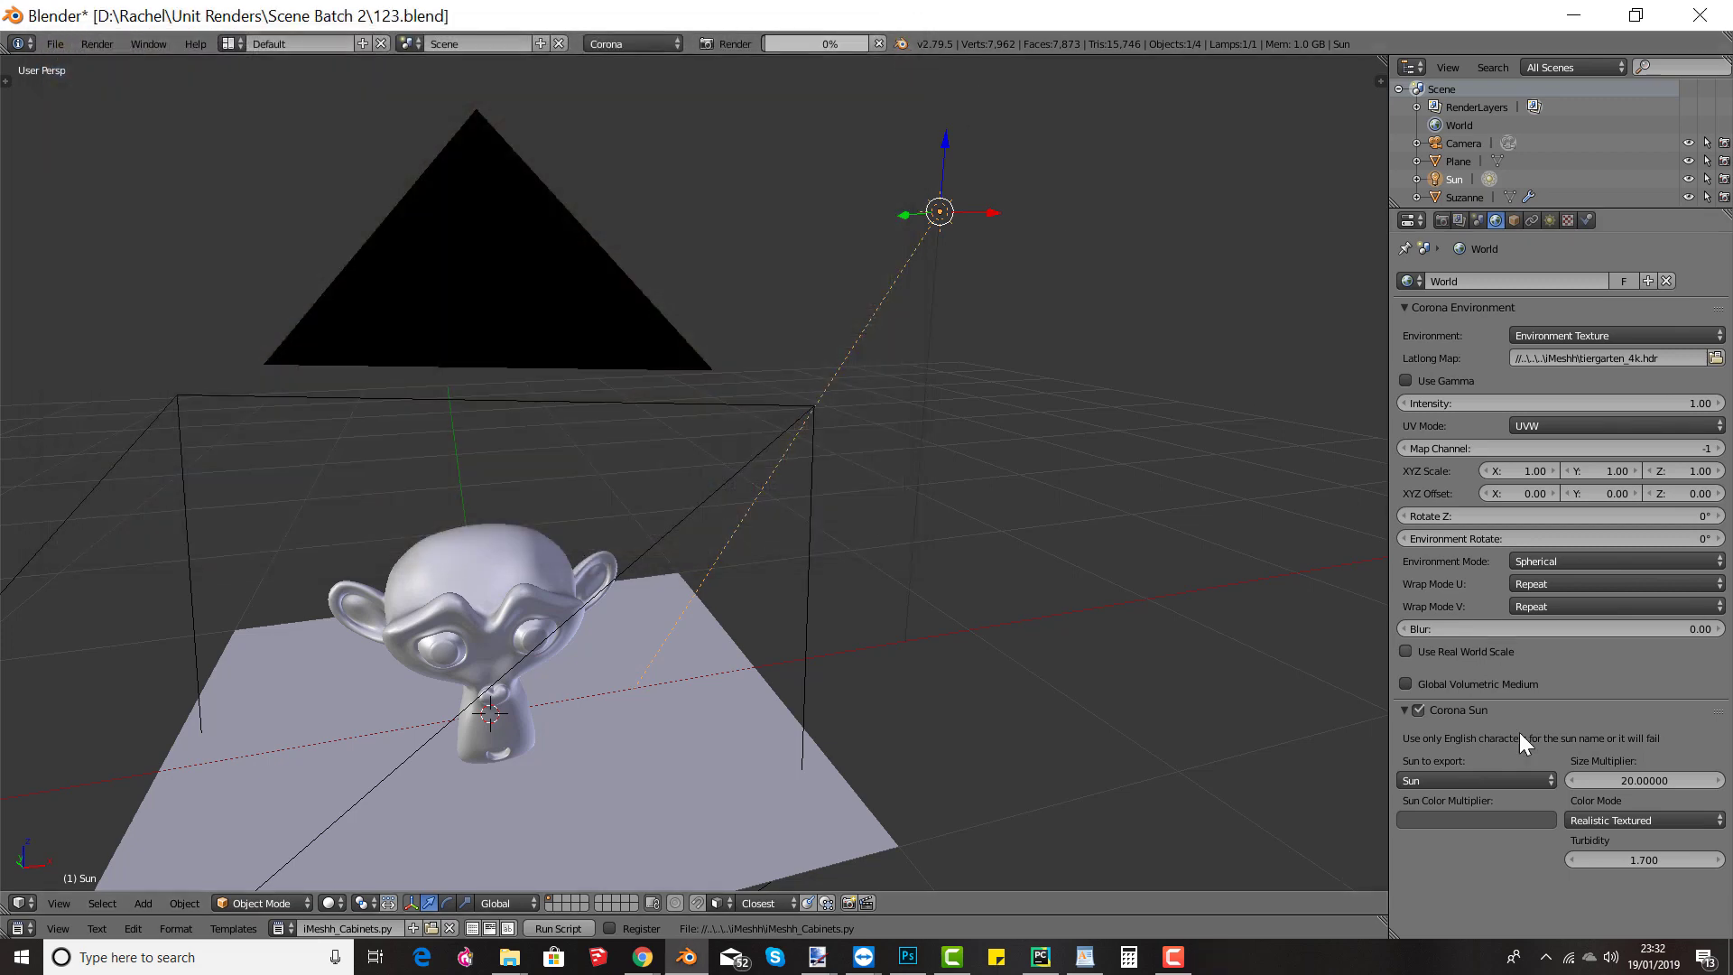
Step: Set the Corona Sun size multiplier back to 1
click(1642, 780)
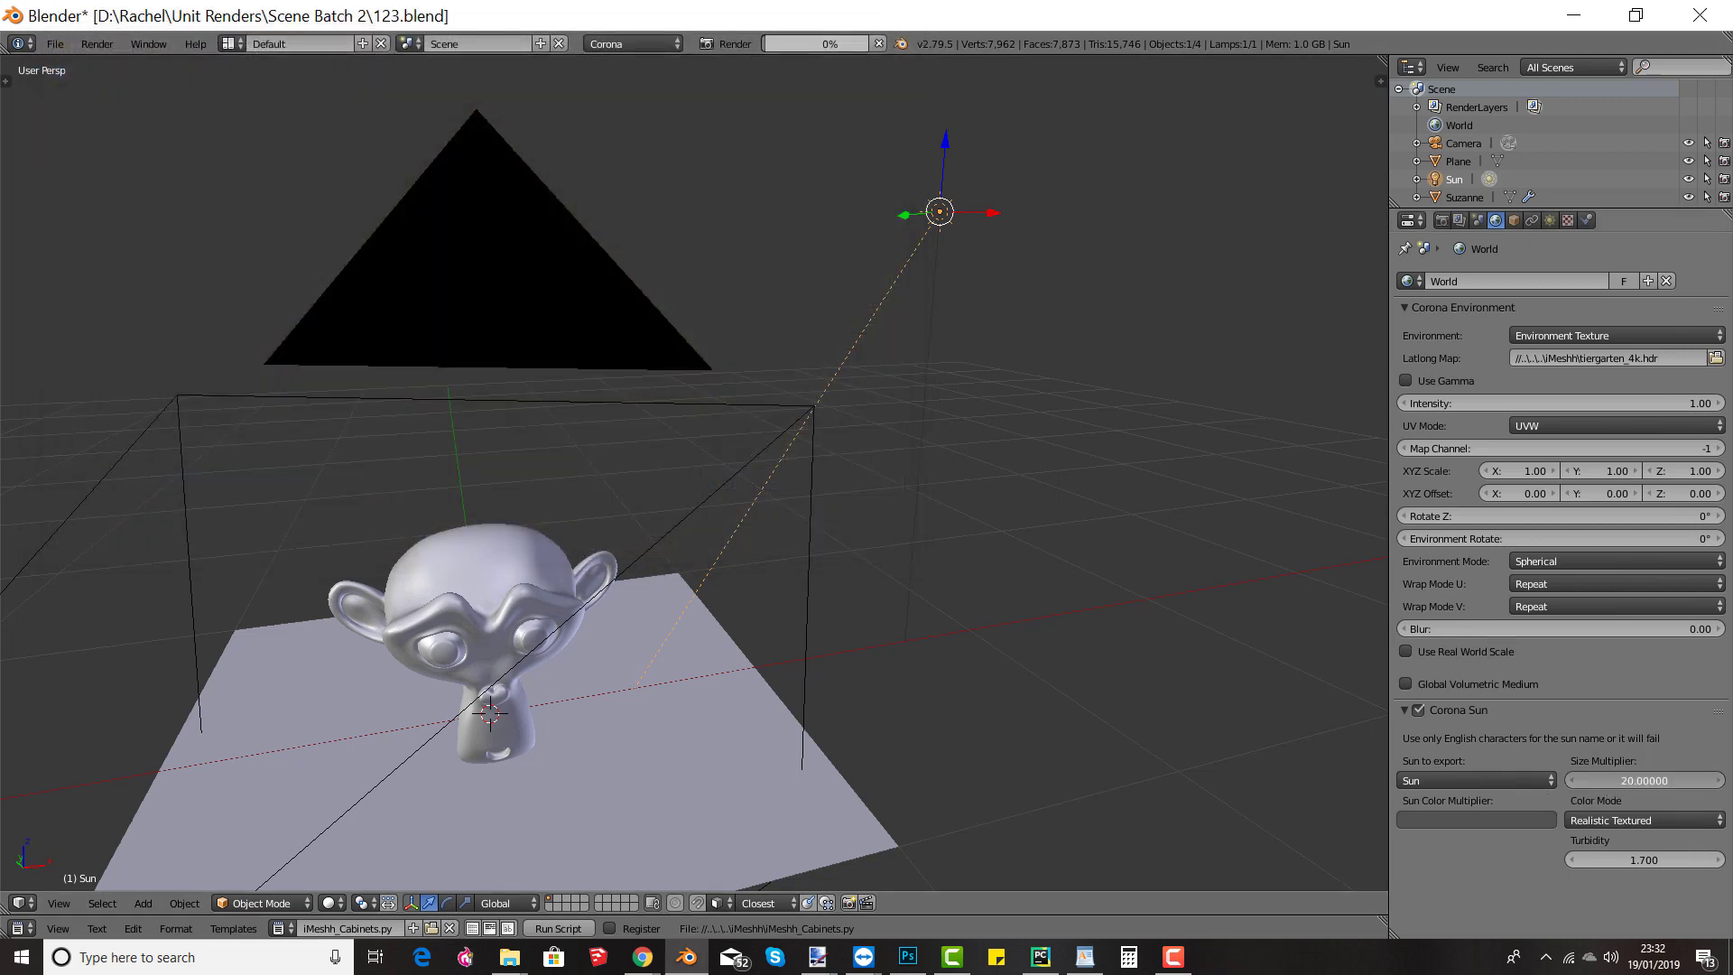
text(20.01)
key(Return)
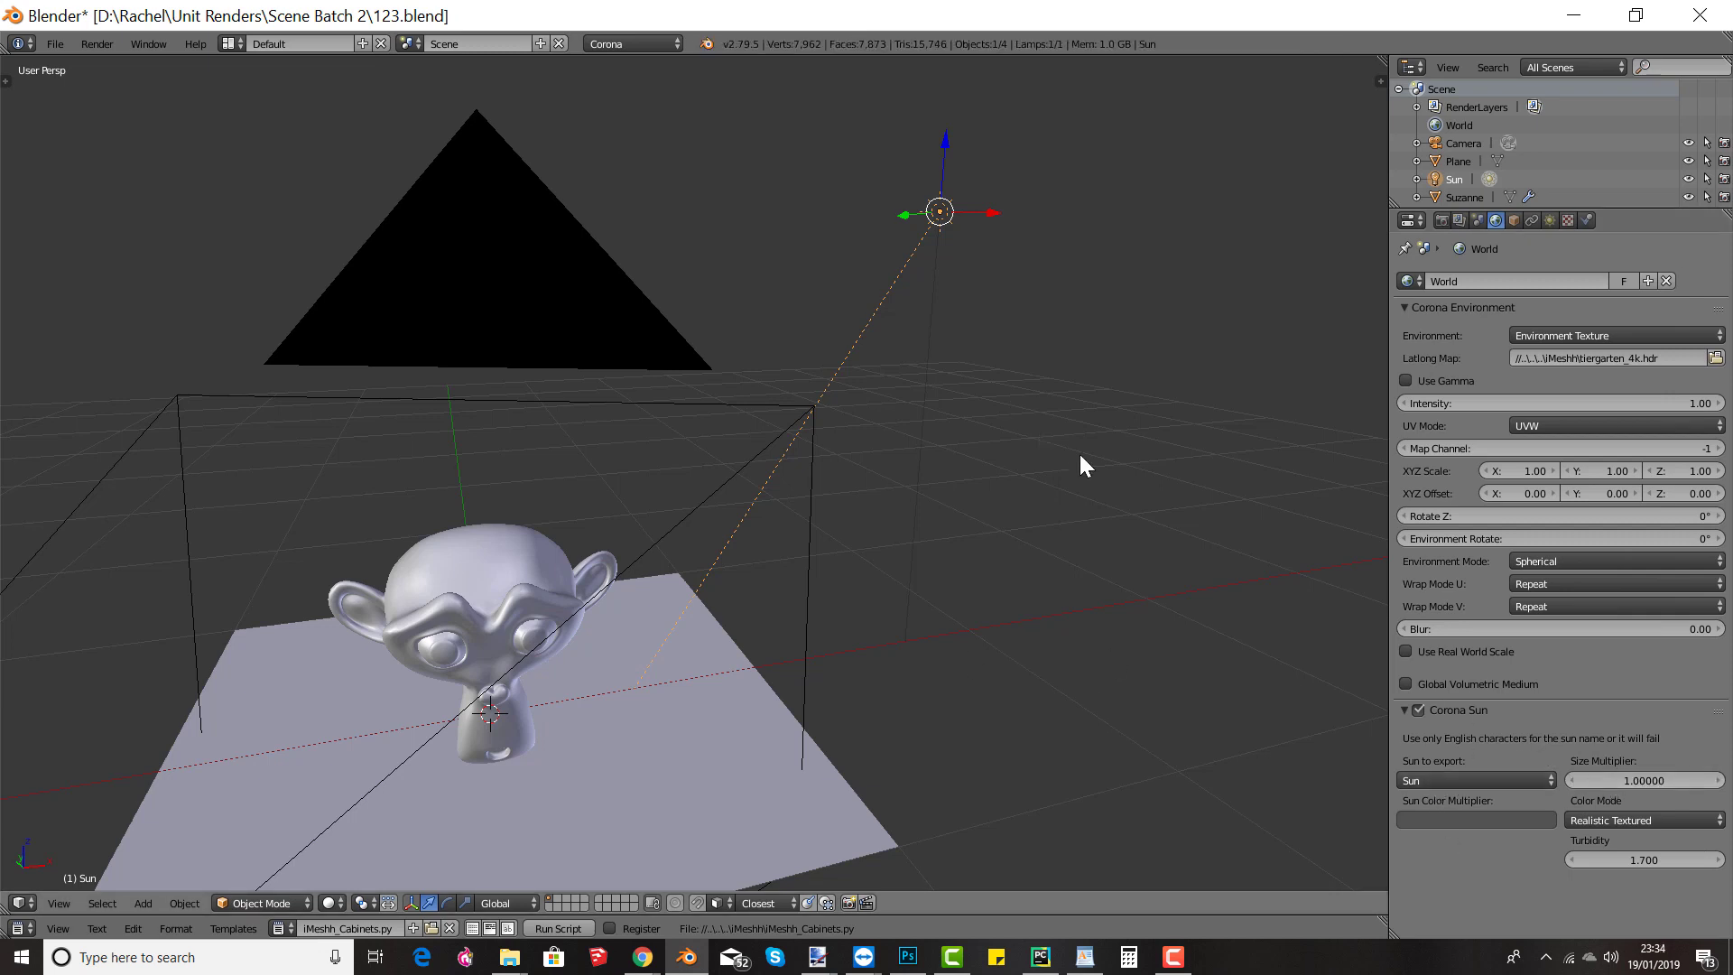
Step: Set the Corona Sun turbidity to 10, keeping the Realistic Textured color mode
click(1638, 821)
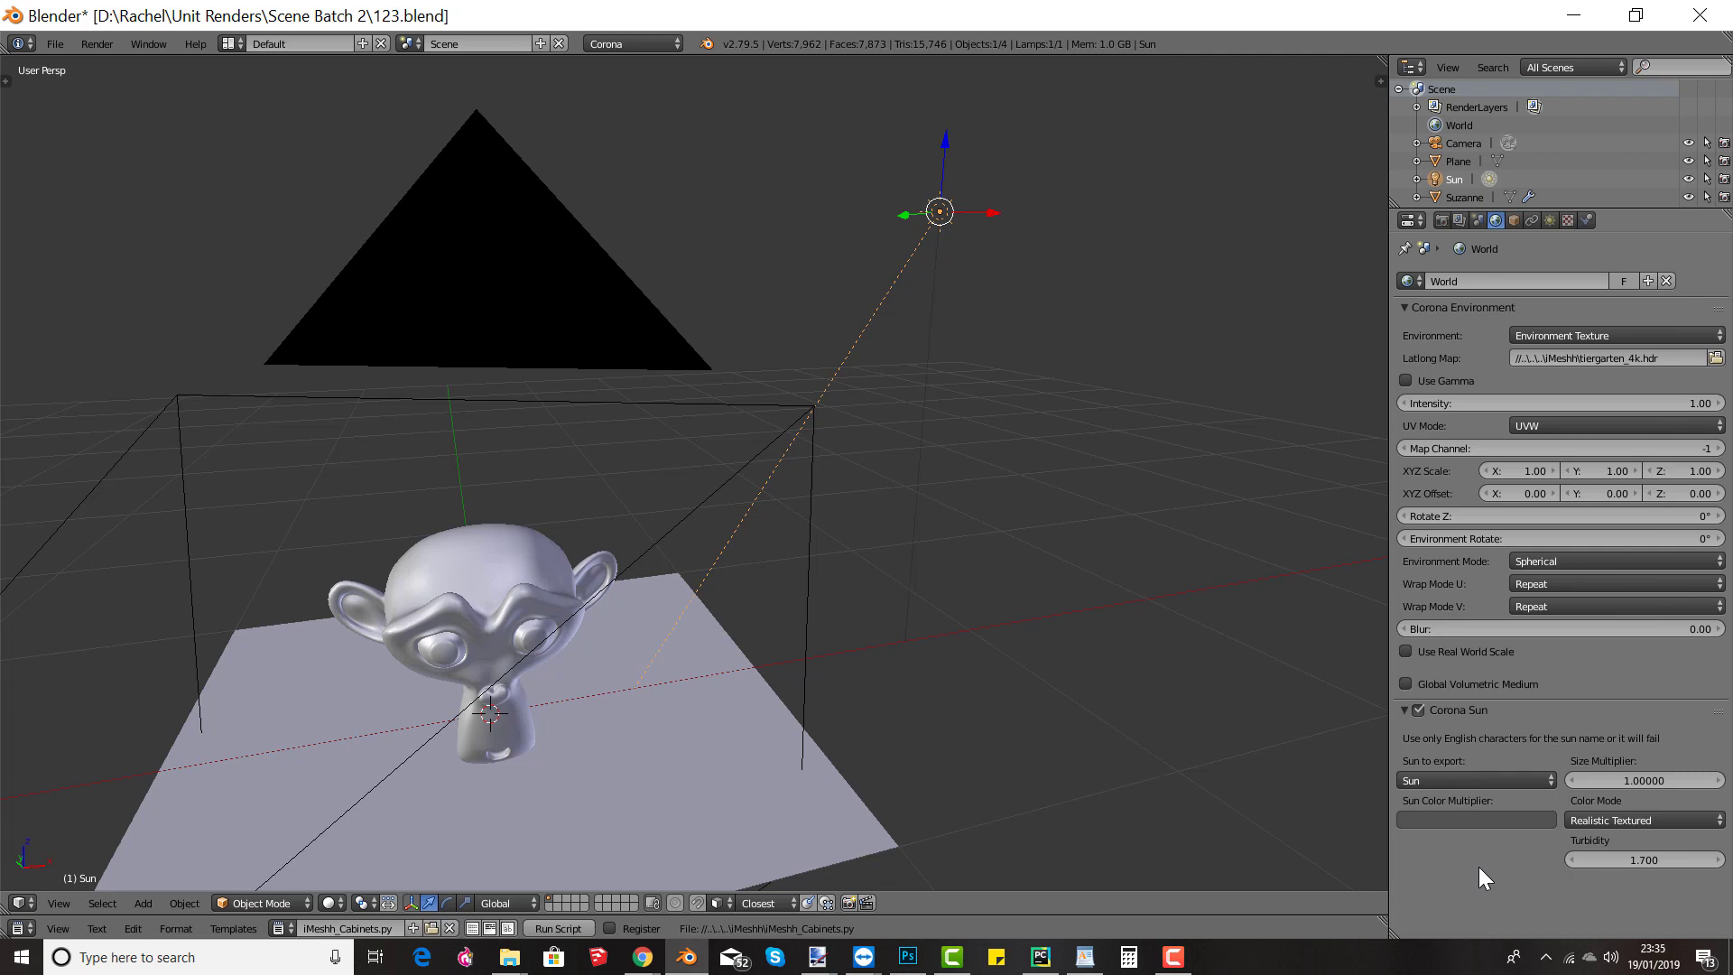
click(1641, 861)
text(10)
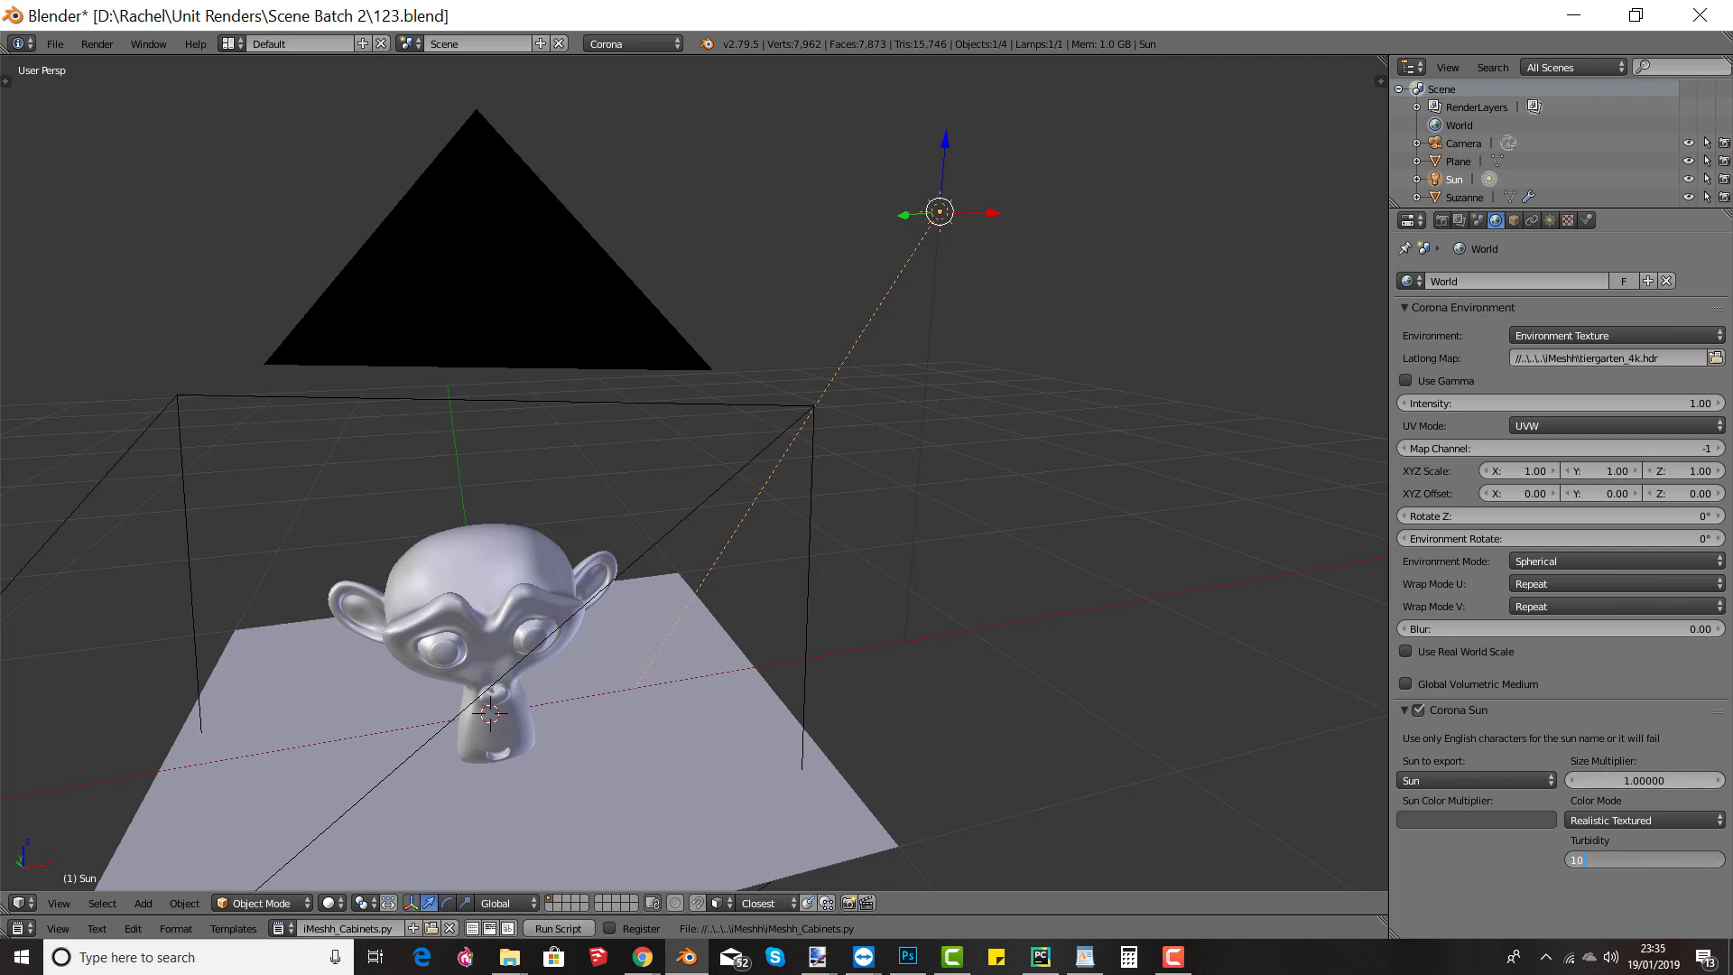
key(Return)
key(ctrl+z)
key(ctrl+shift+z)
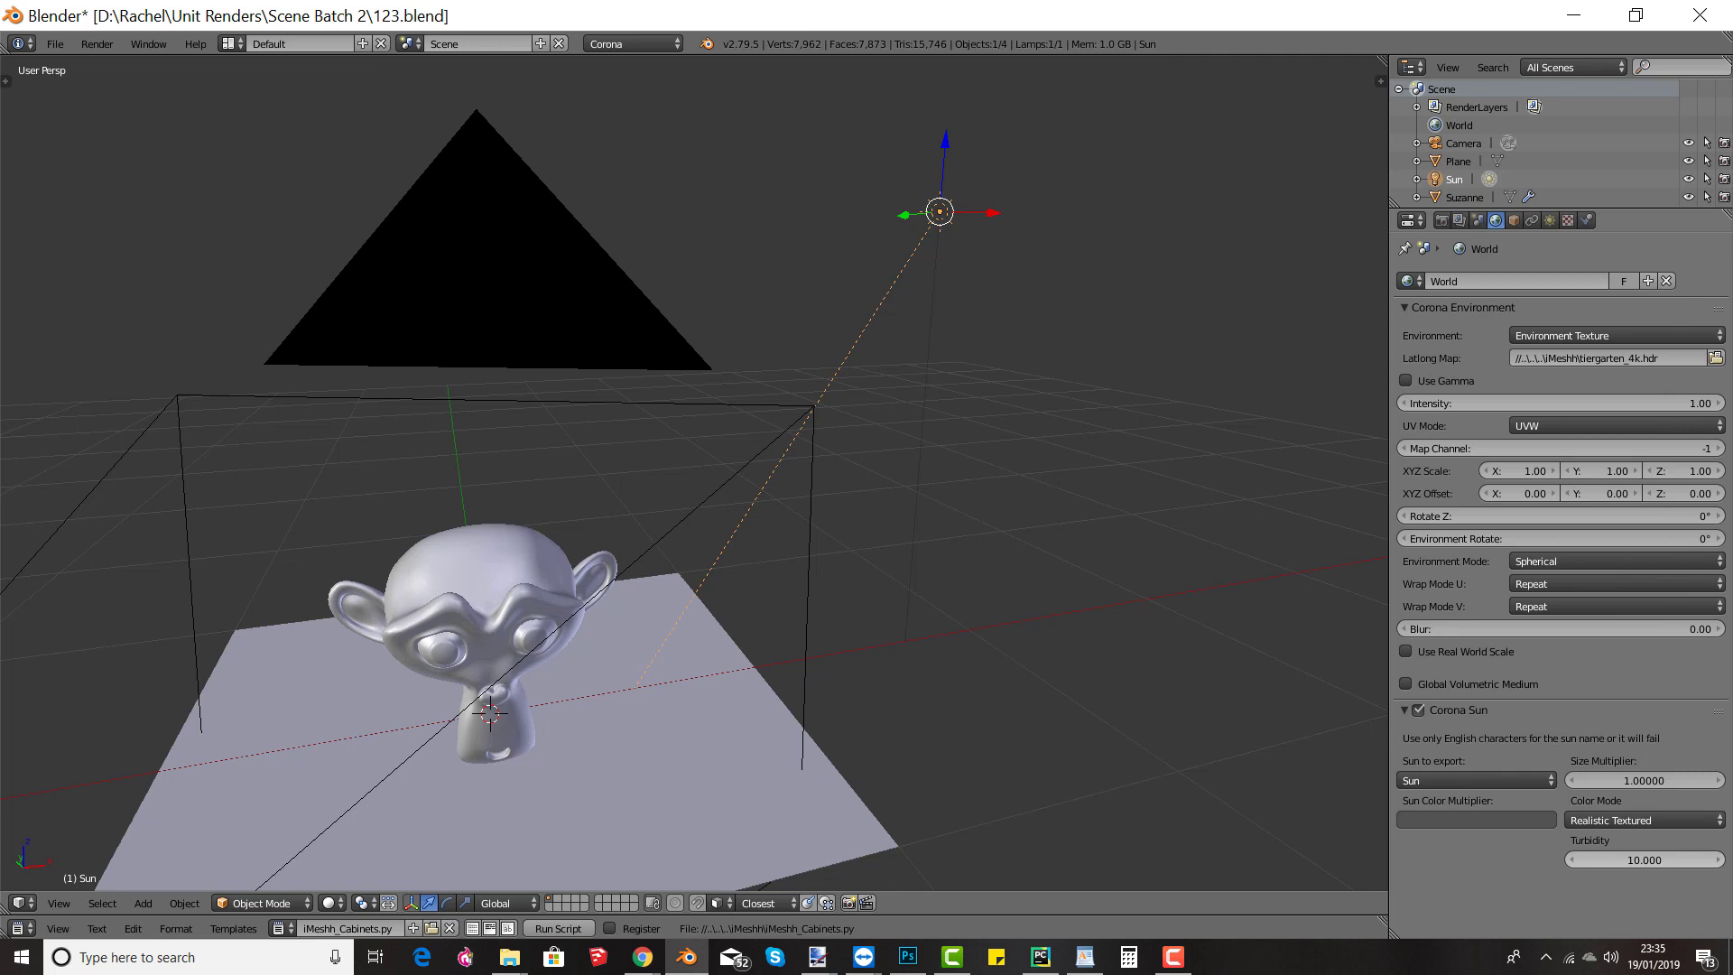
Step: Restore the Corona Sun turbidity to 1.7
click(1648, 854)
text(1.7)
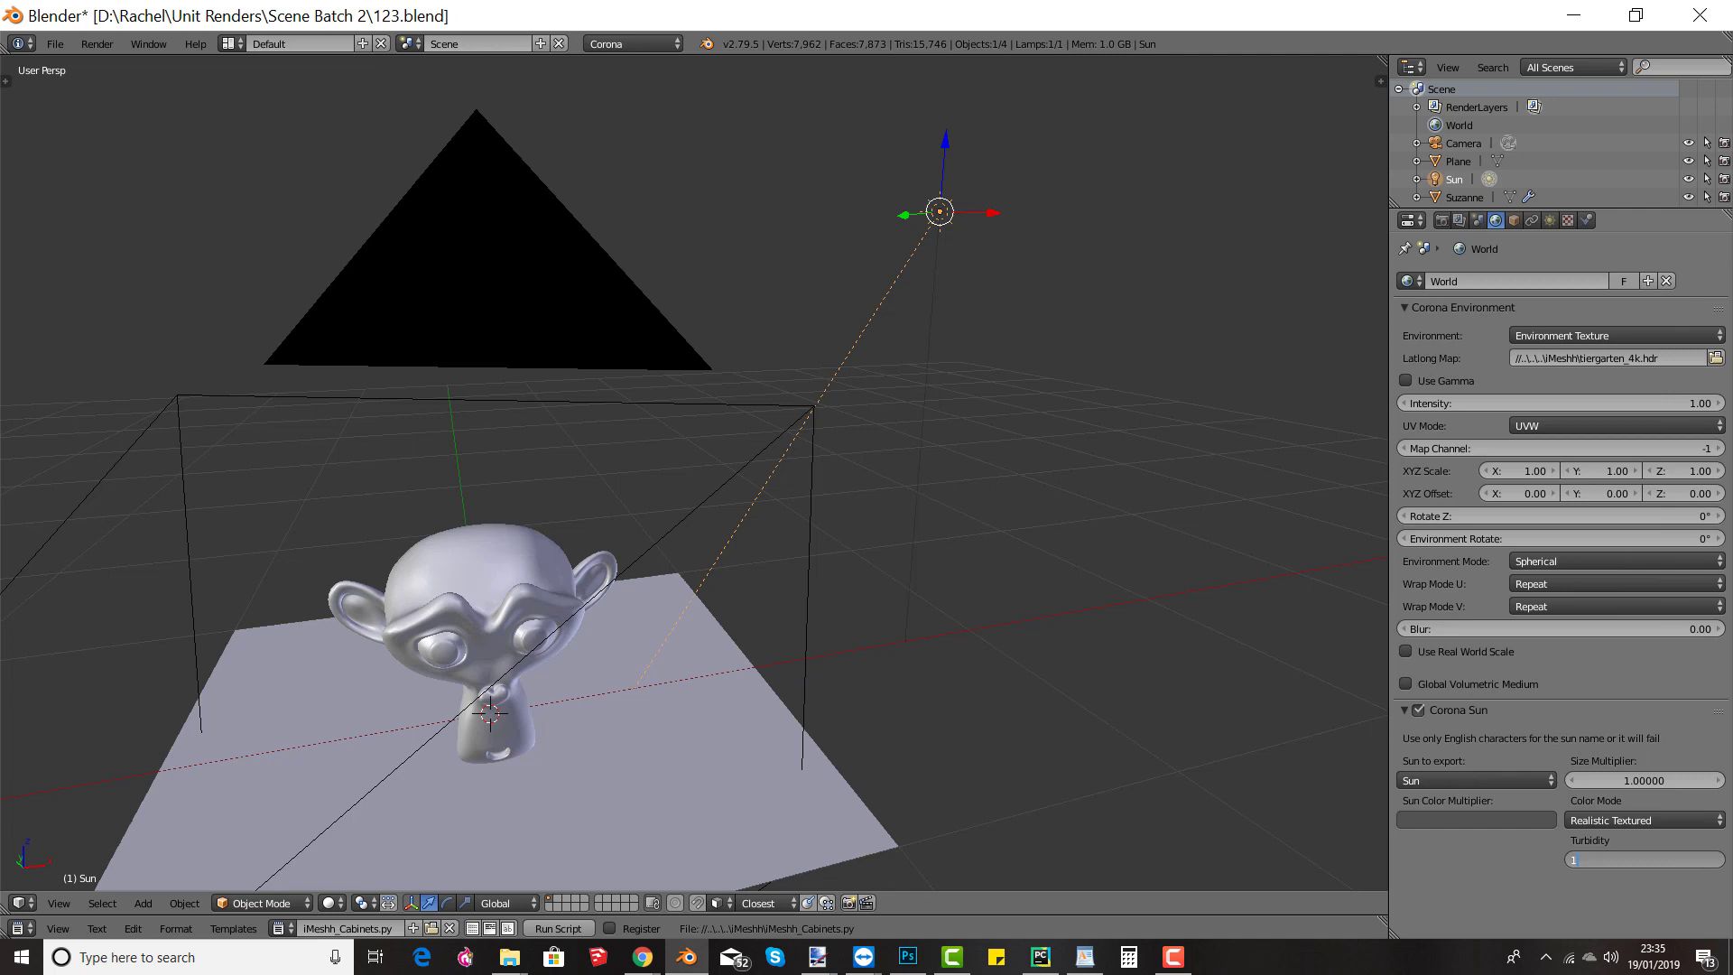
key(Return)
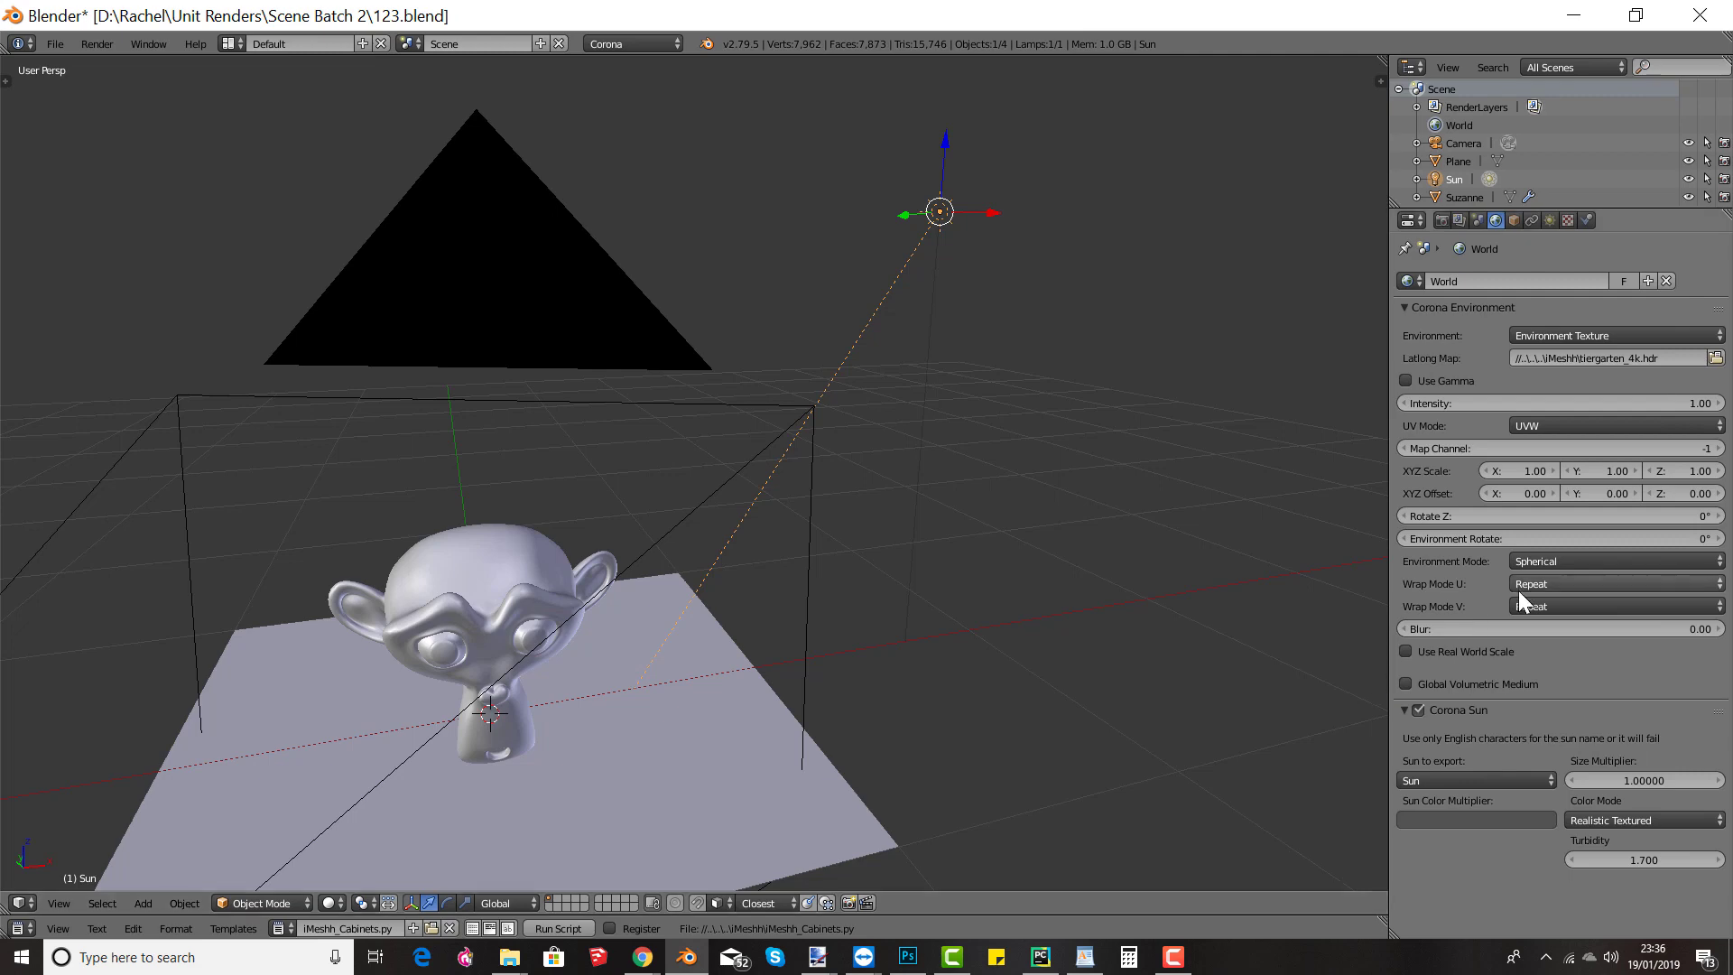
Step: Delete the monkey head and the Sun lamp from the scene
right_click(545, 581)
middle_drag(560, 661, 661, 626)
key(Delete)
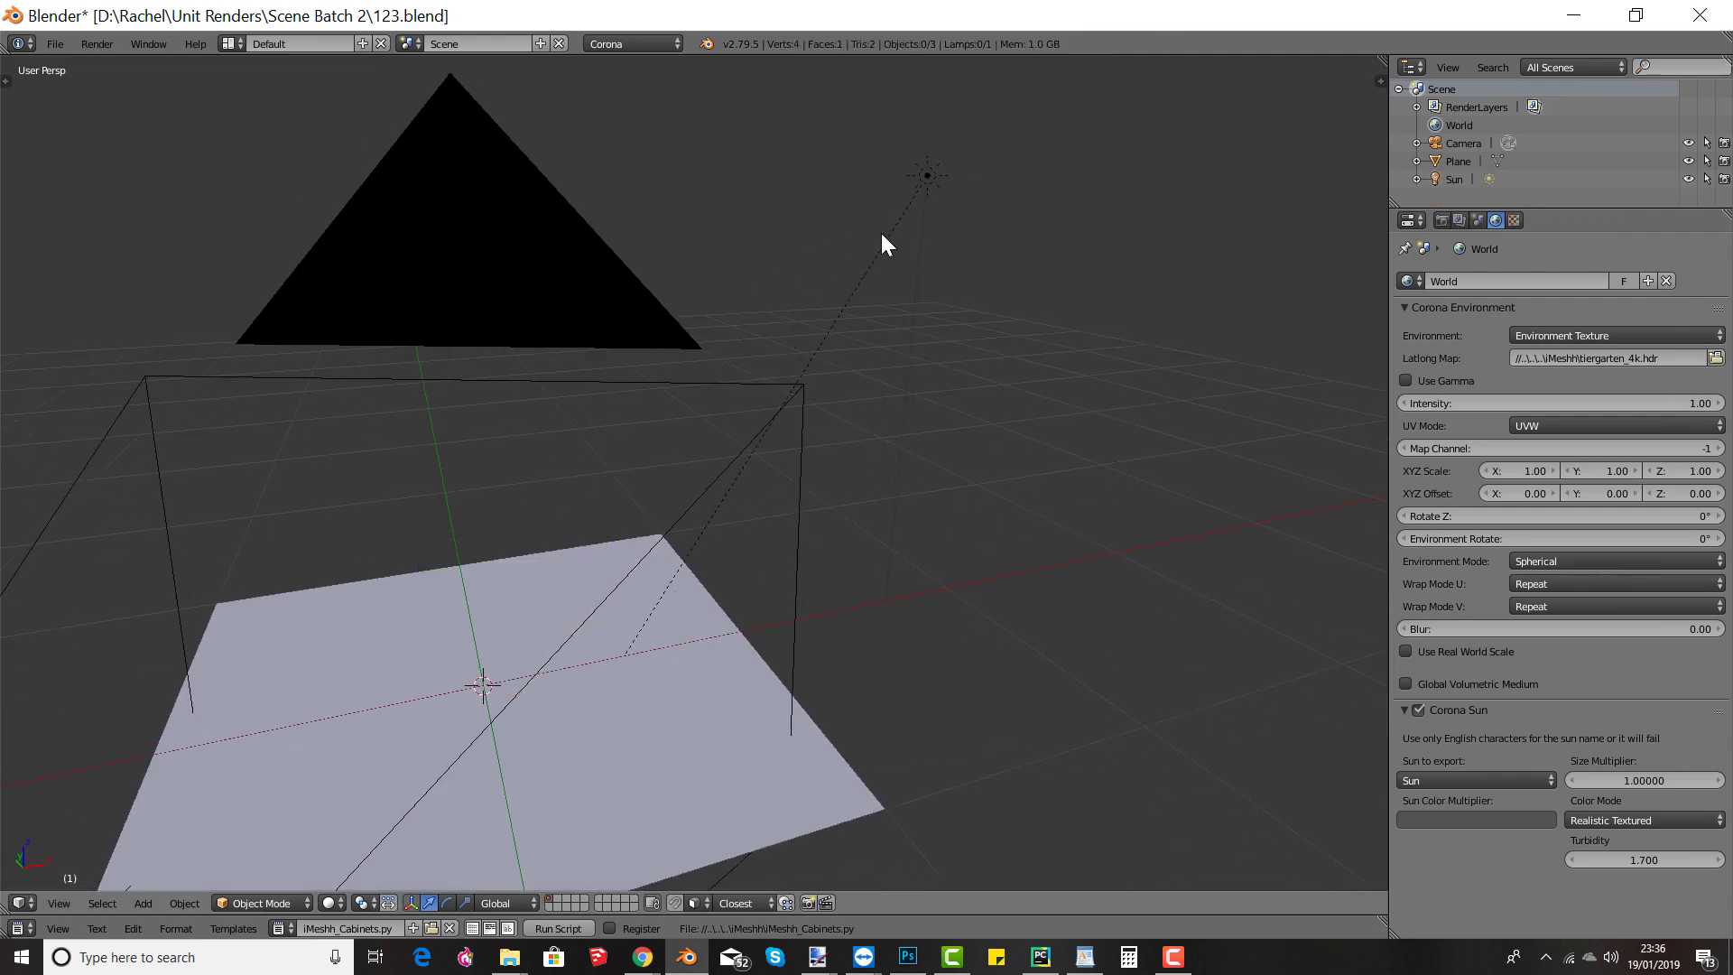
right_click(930, 174)
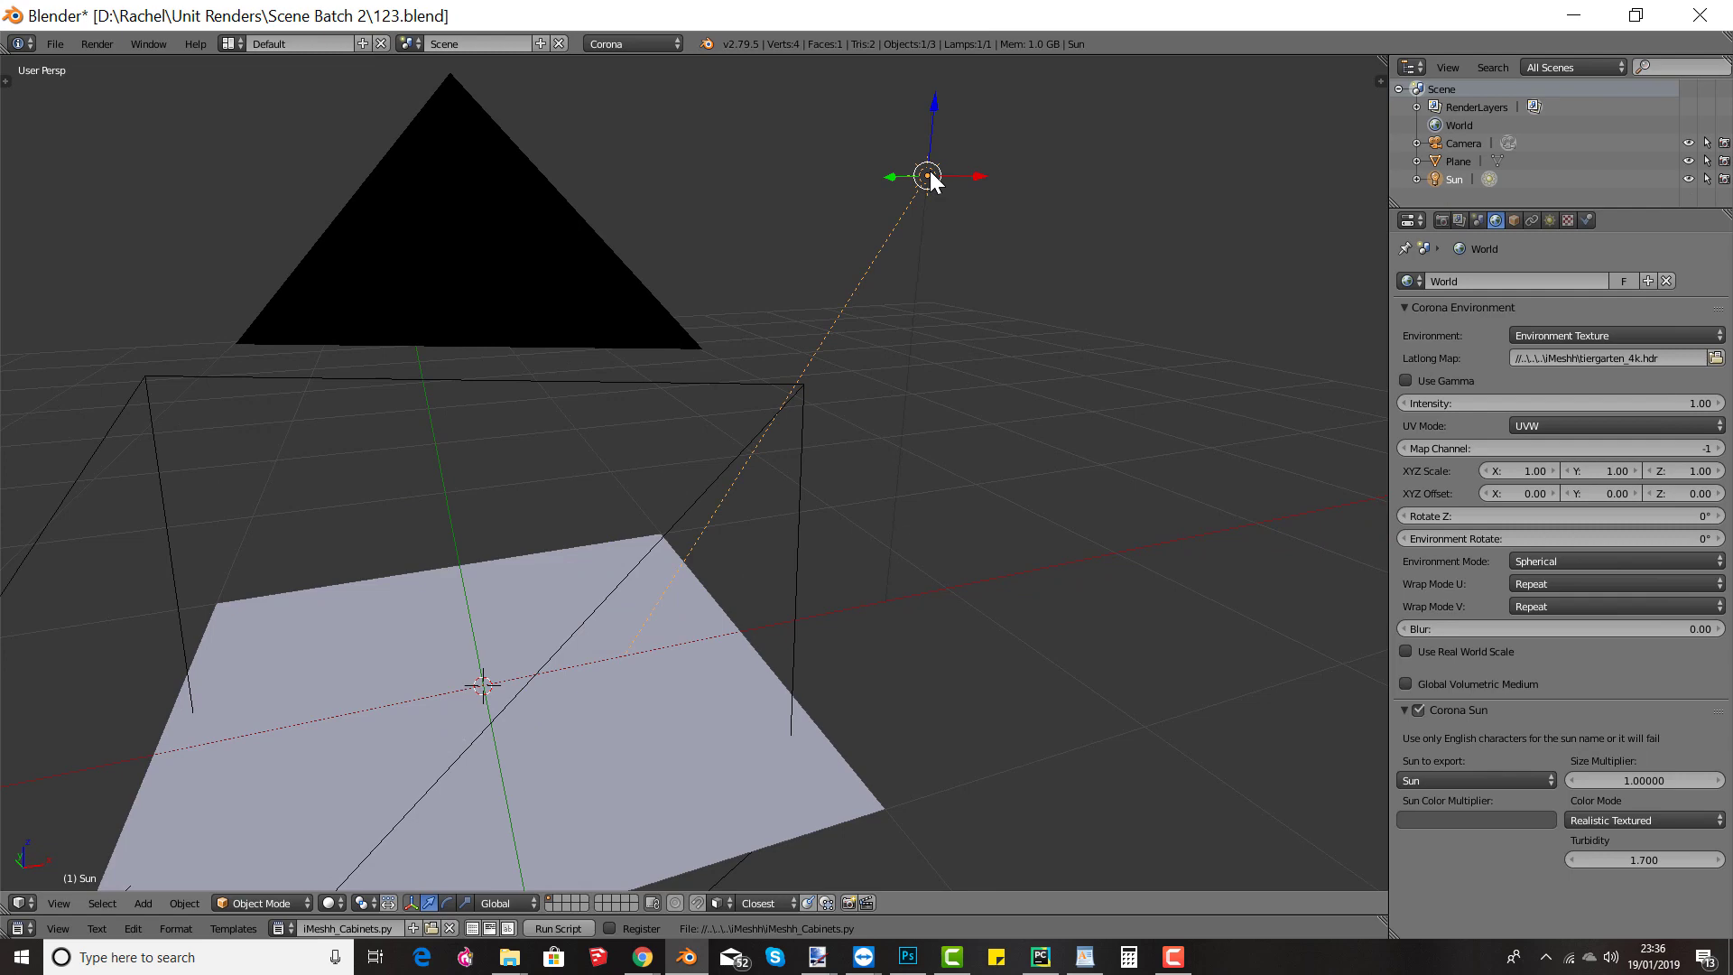
key(Delete)
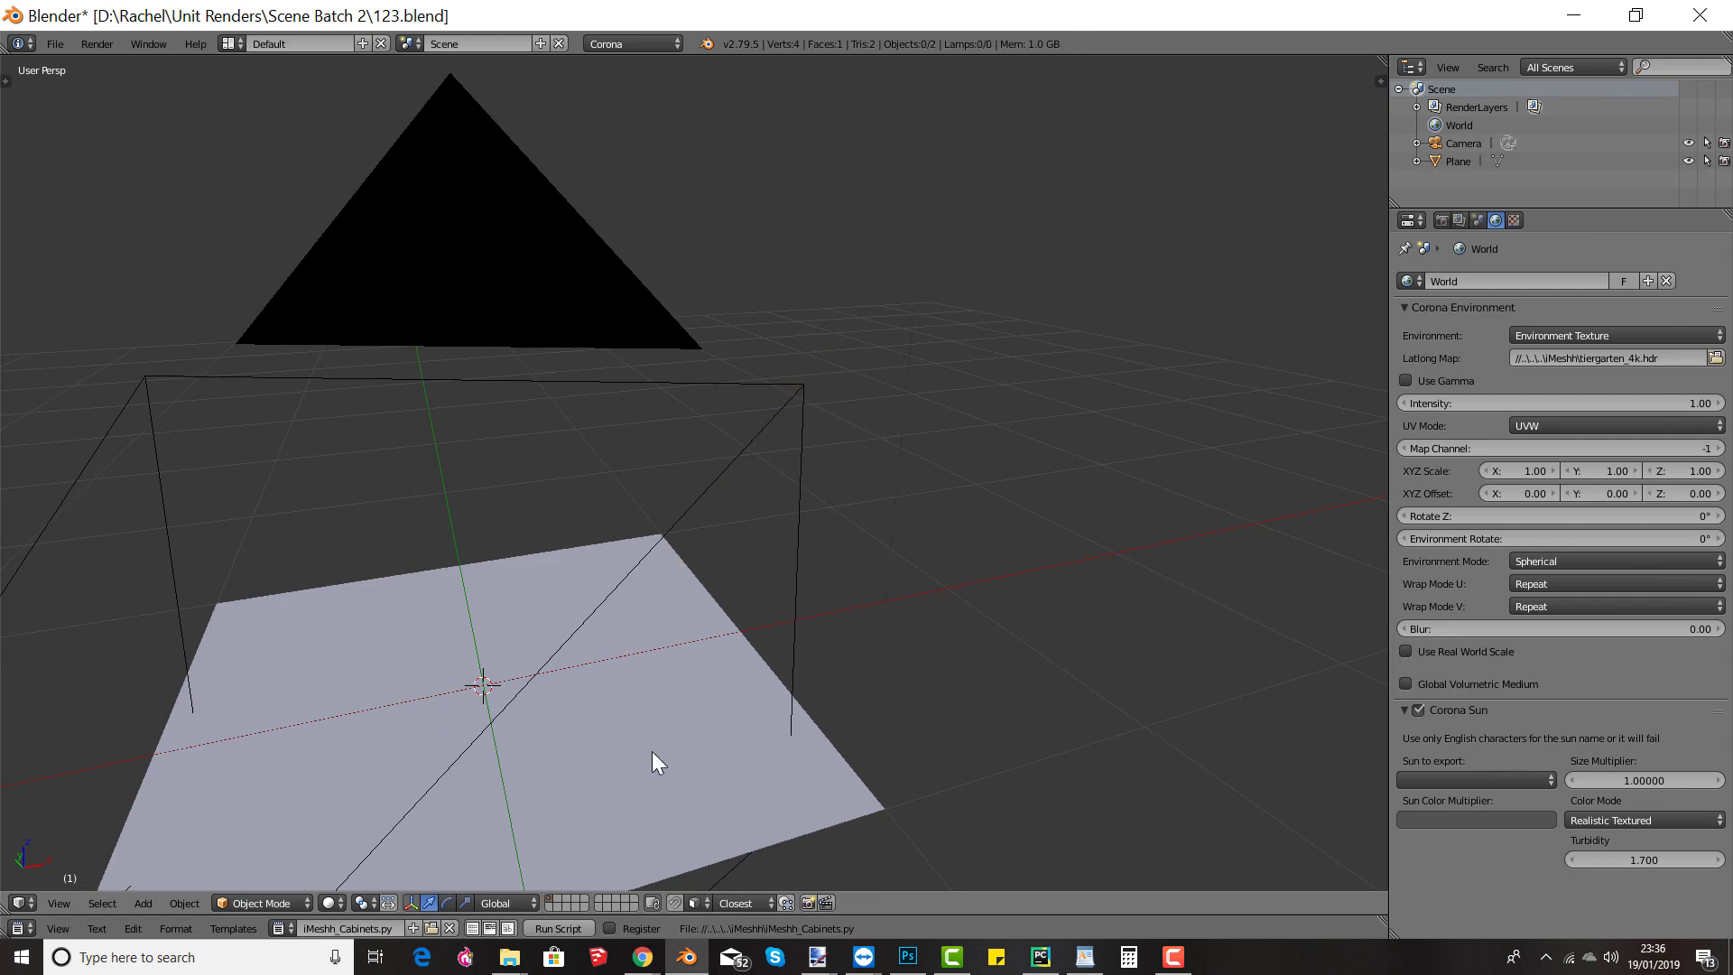
Step: Switch to Chrome and download the free clear plastic chair from iMeshh Freebies as SC-0001-Clear-Plastic-Chair-Corona (1) in the iMeshh folder
mouse_move(643, 962)
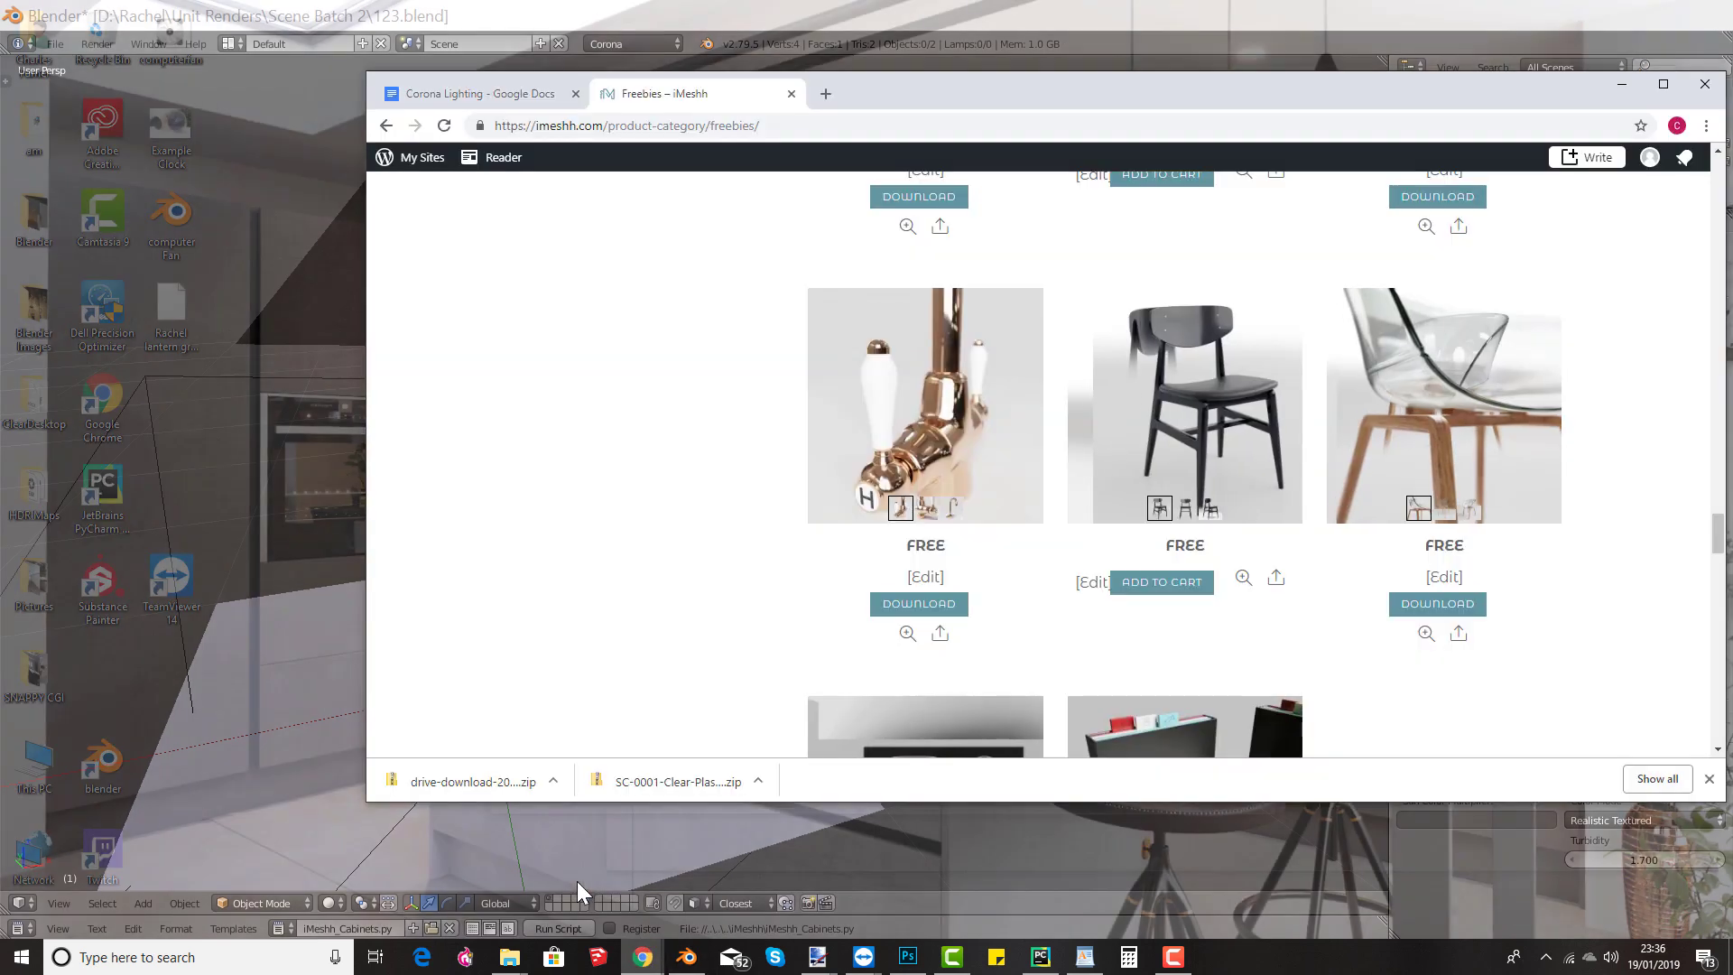
click(577, 881)
scroll(673, 597, up, 10)
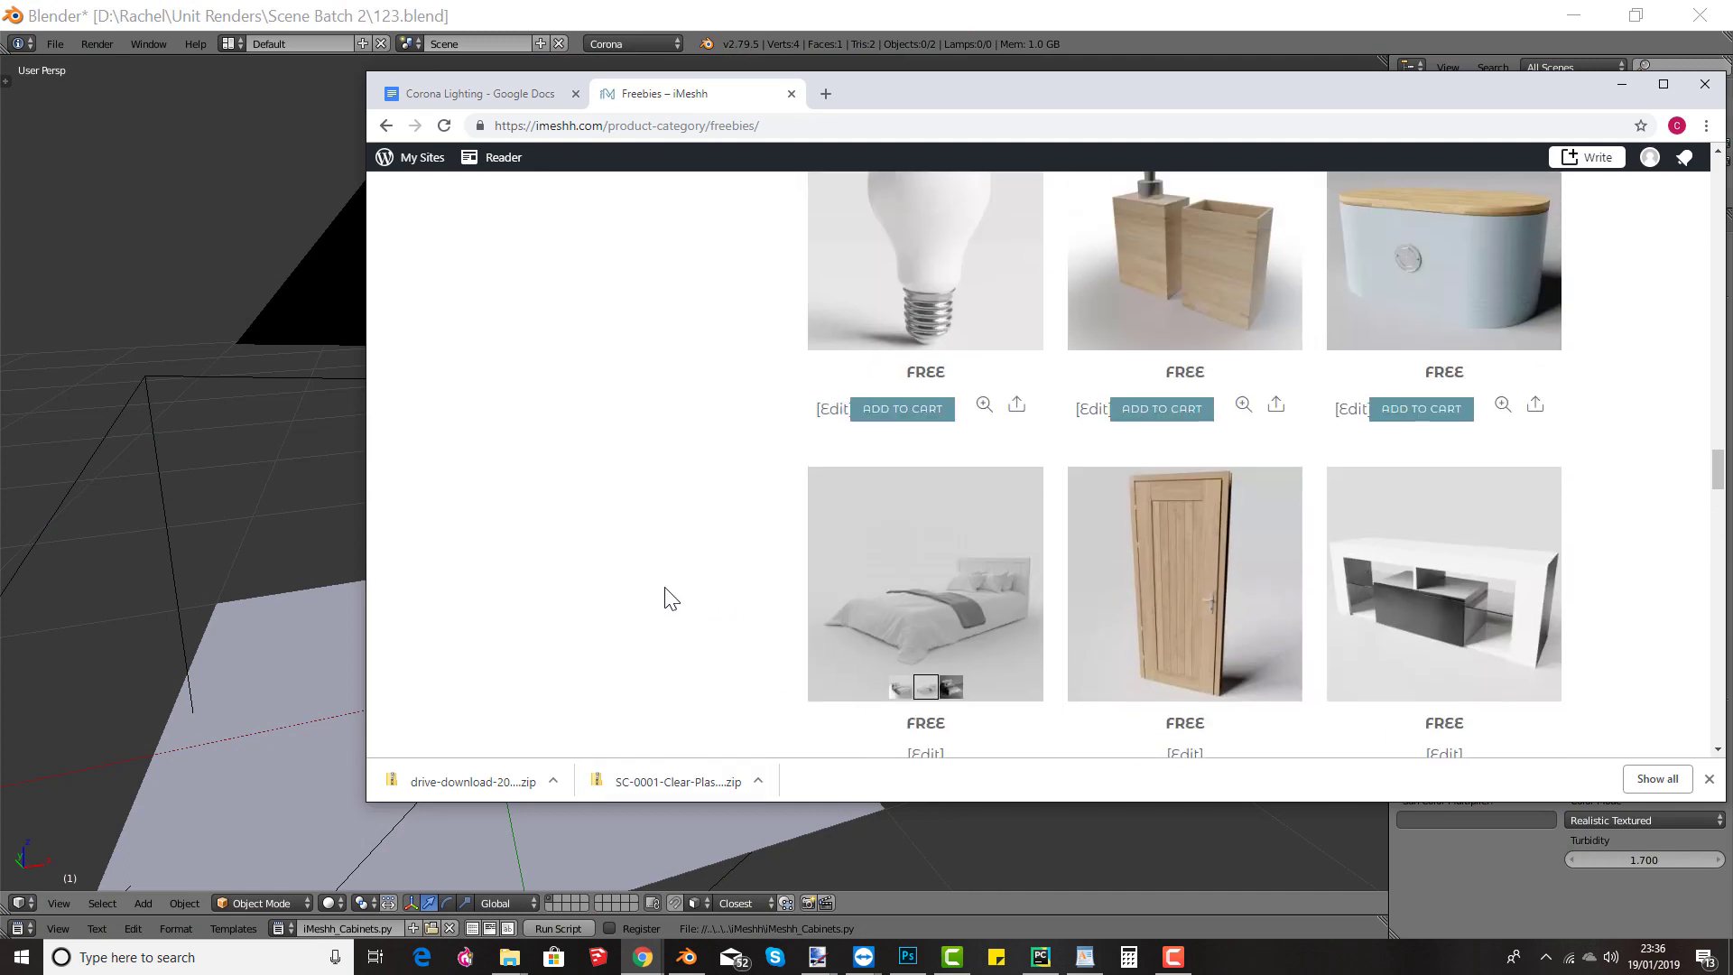
scroll(682, 596, up, 5)
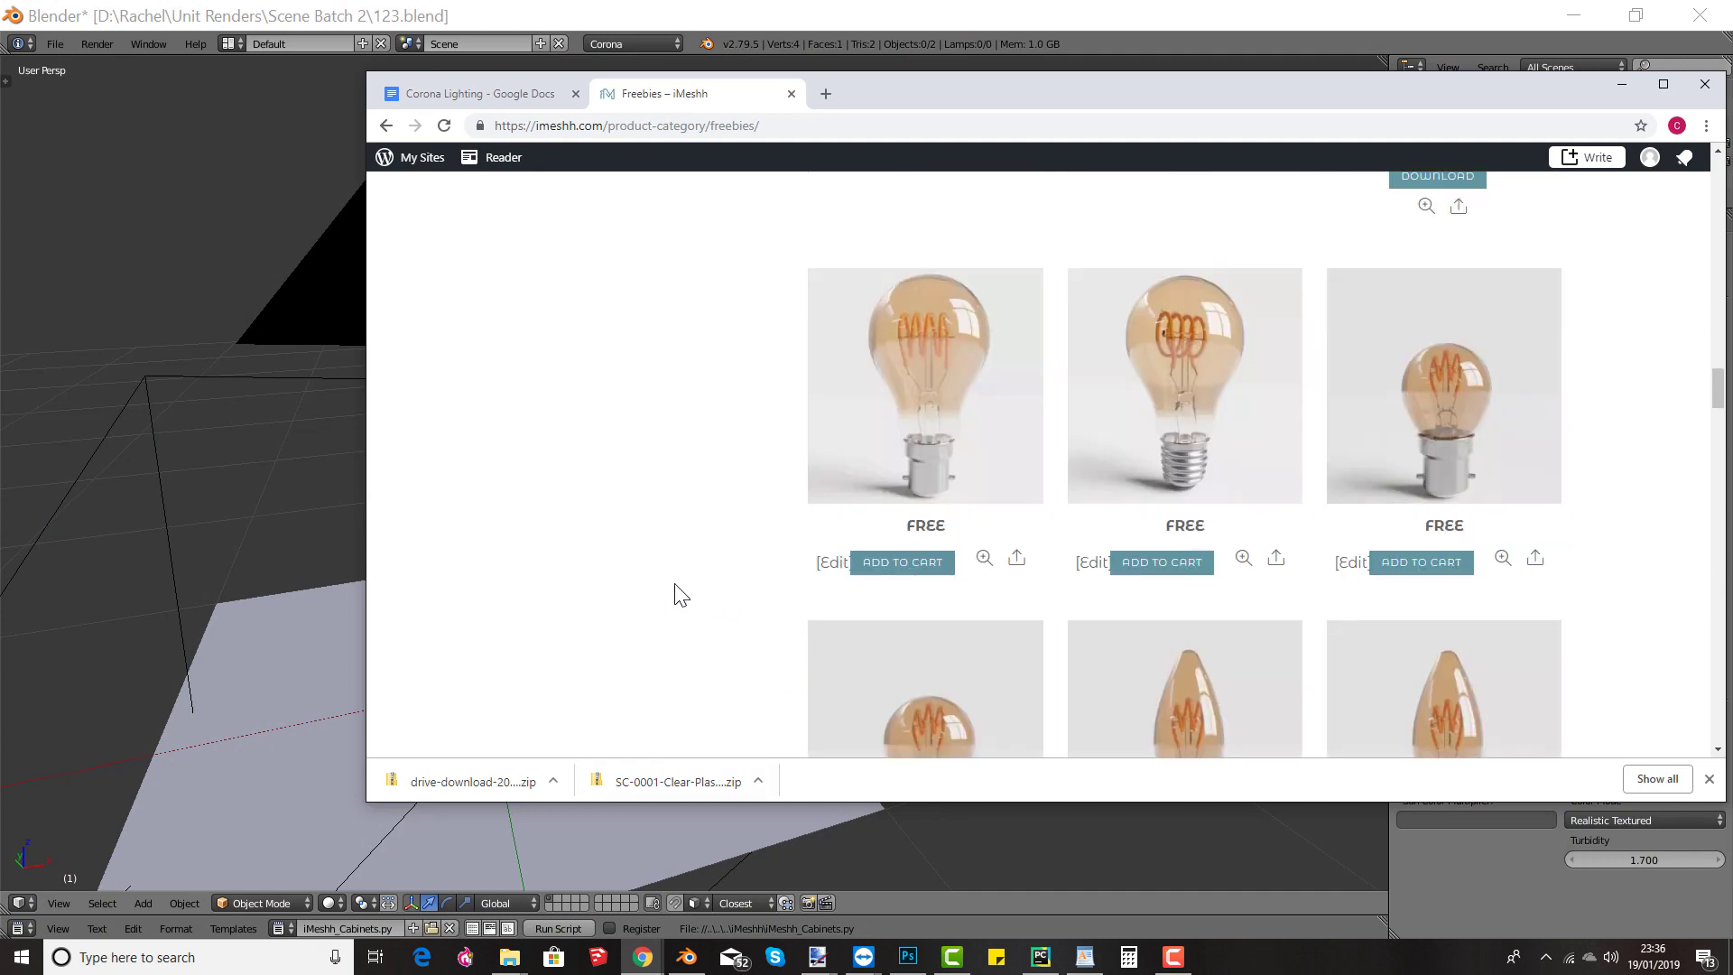
scroll(681, 596, down, 10)
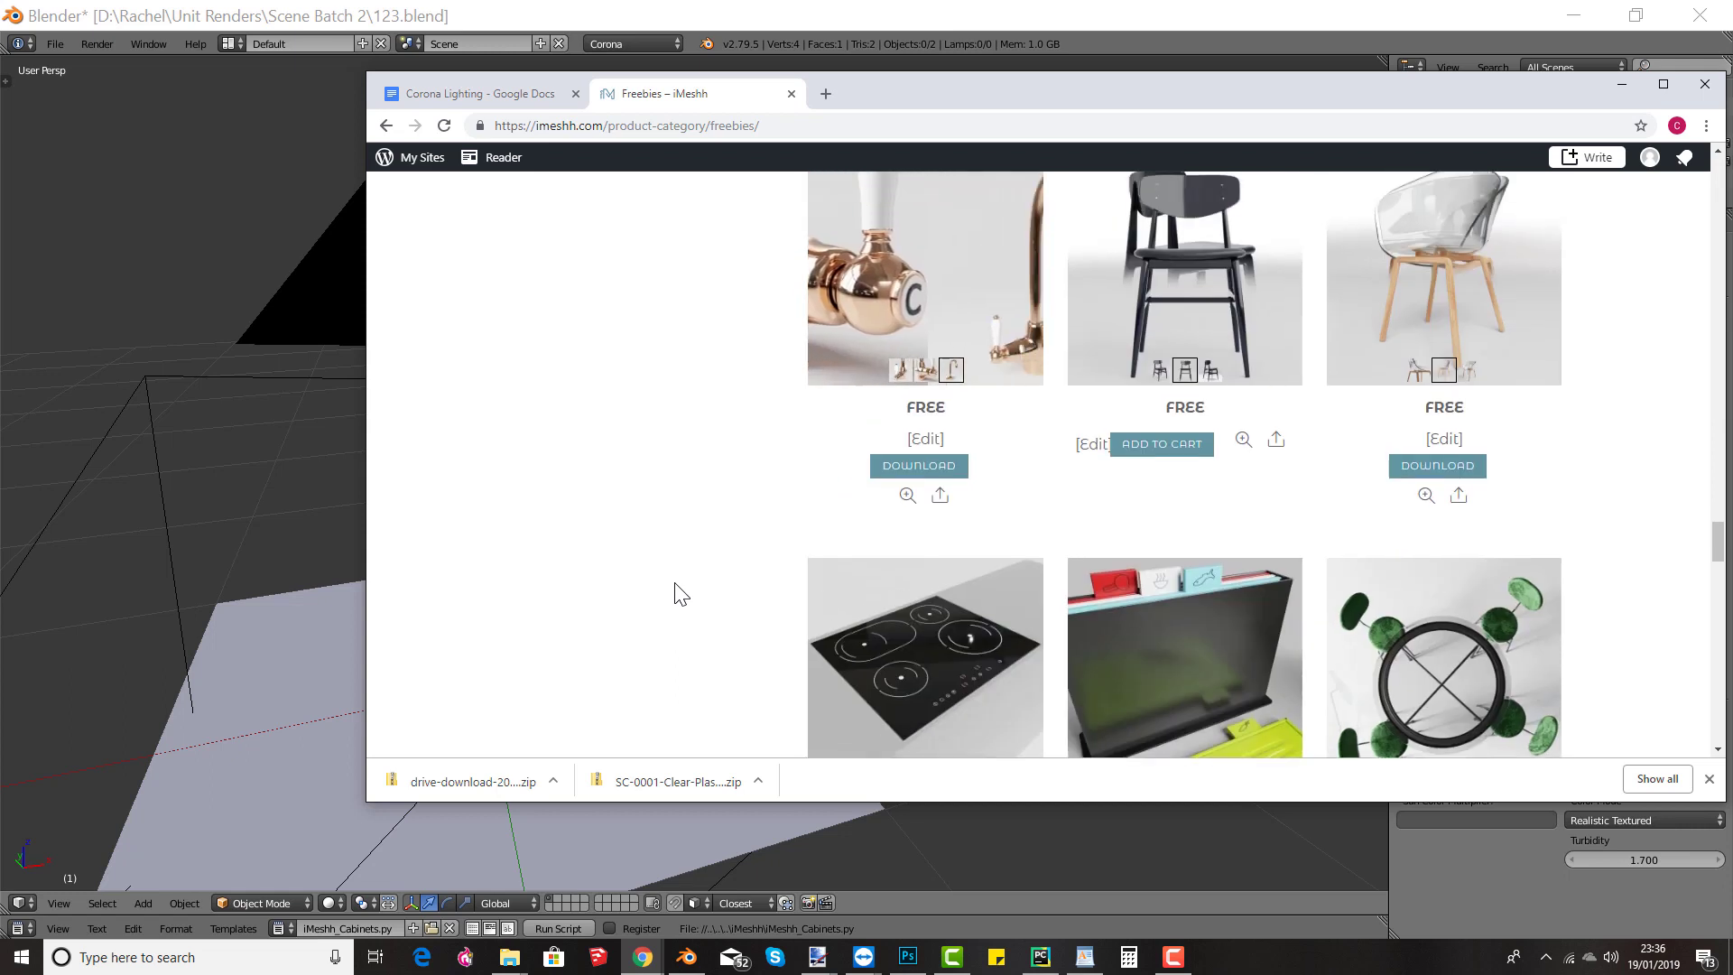
scroll(681, 596, up, 2)
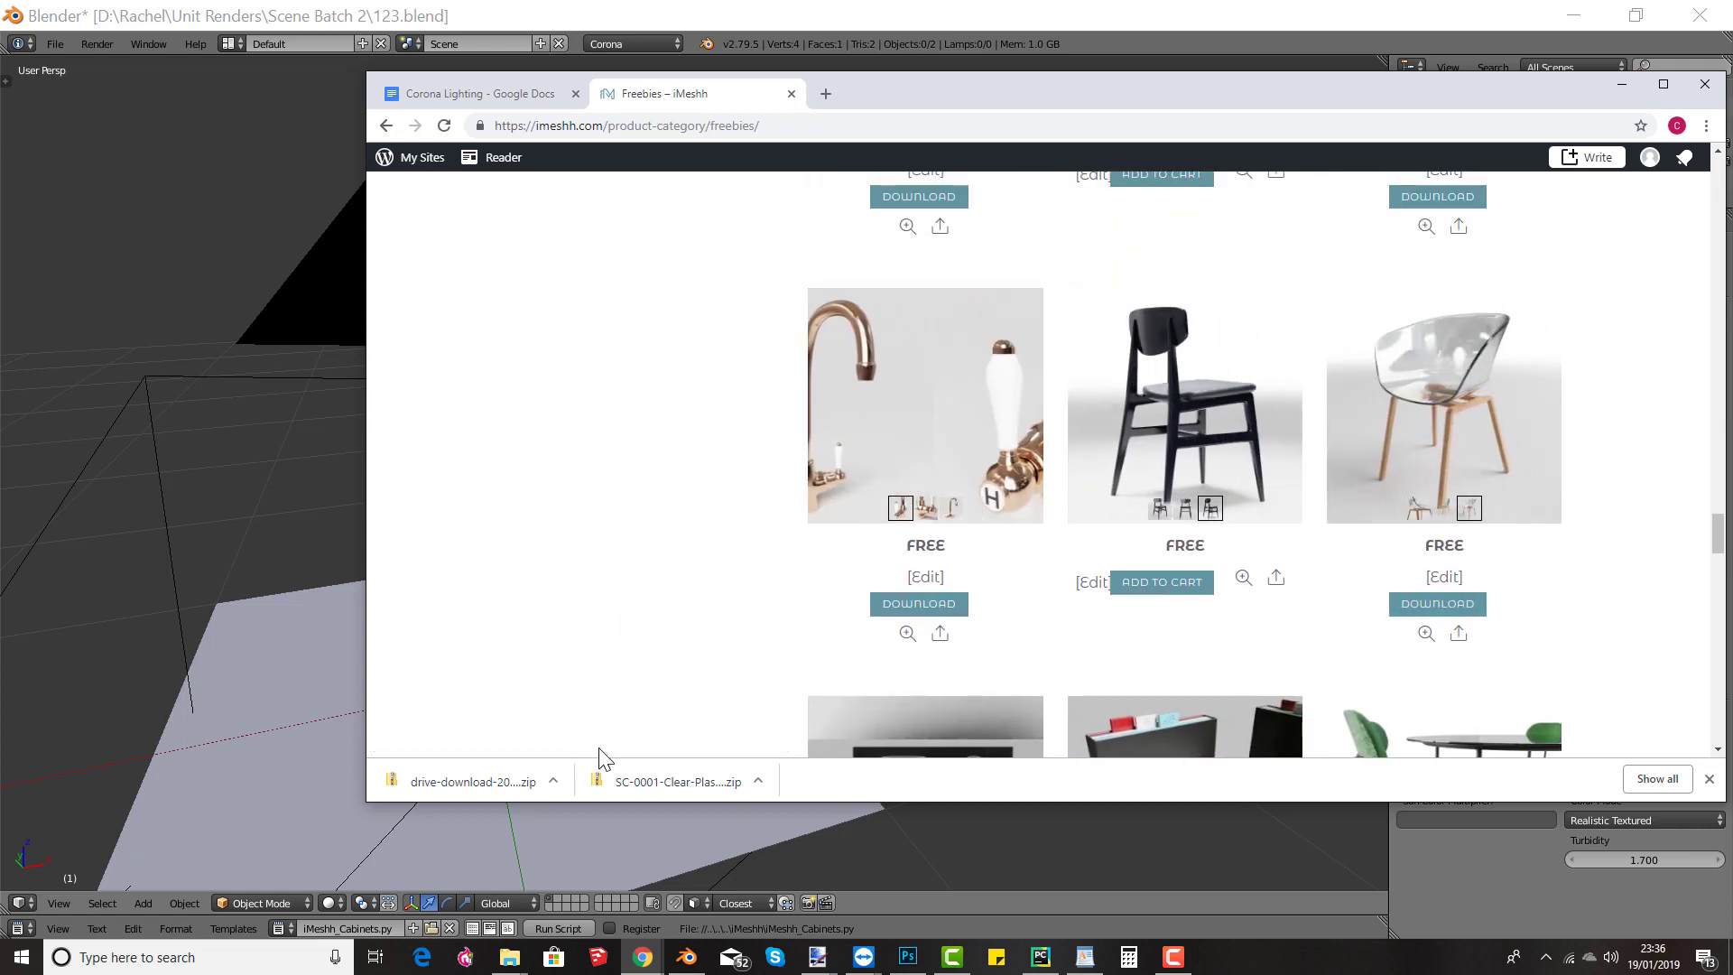
click(1435, 611)
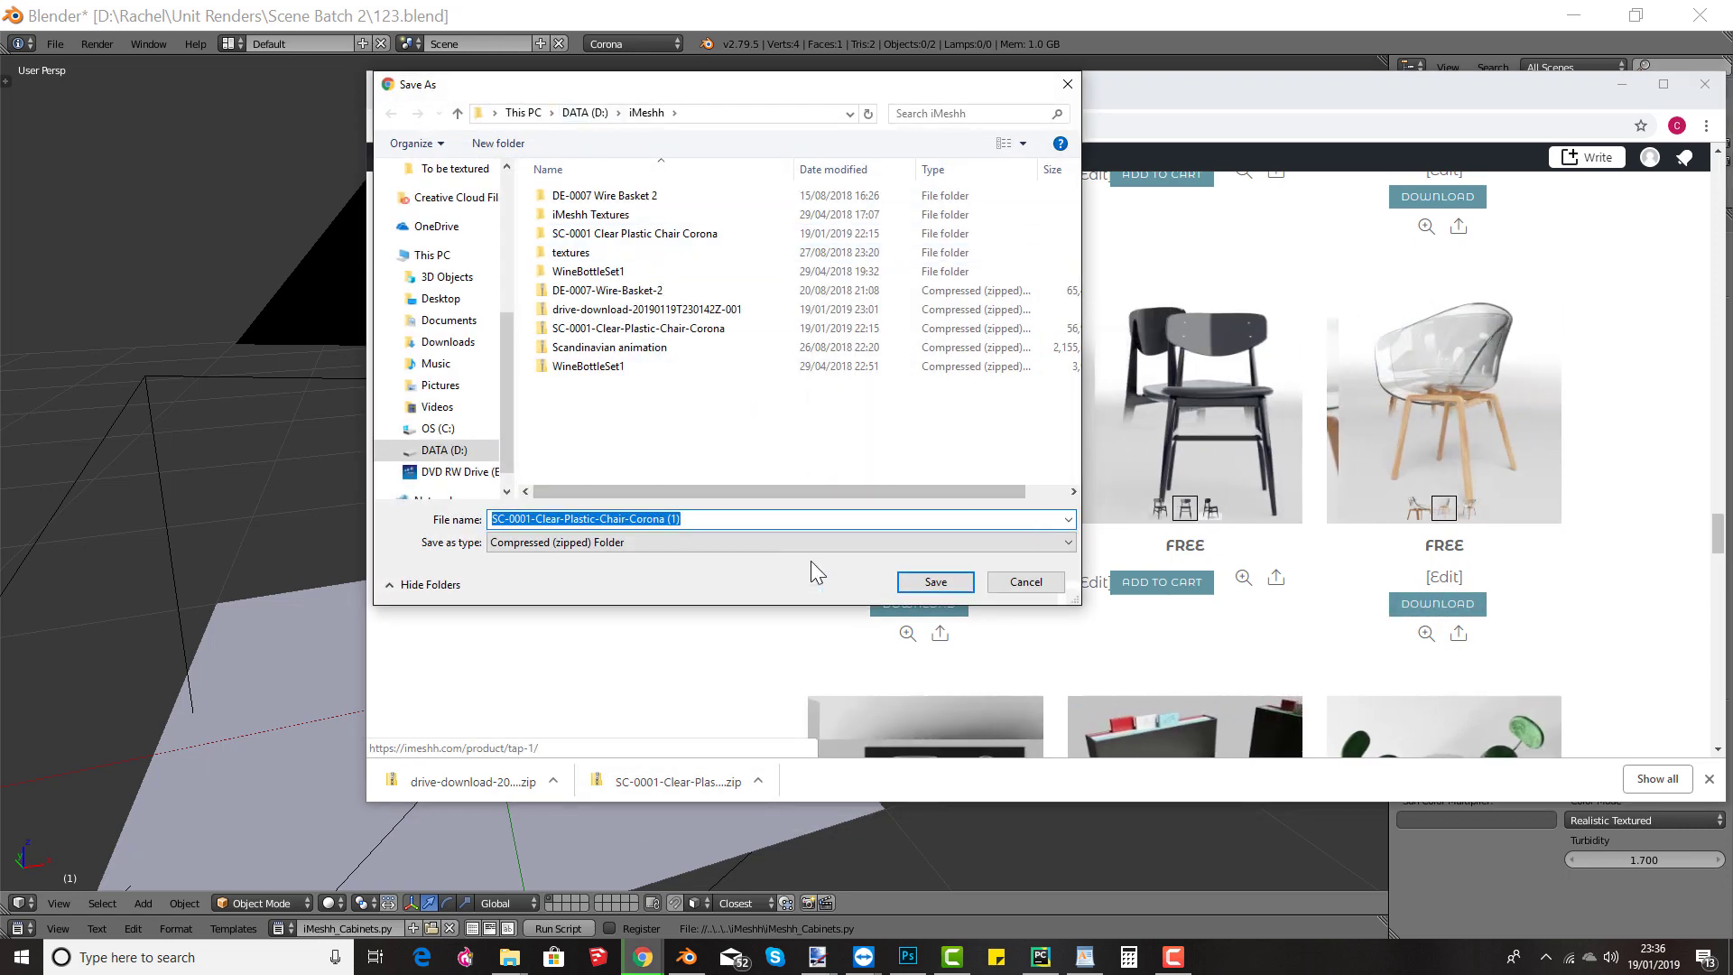
click(917, 589)
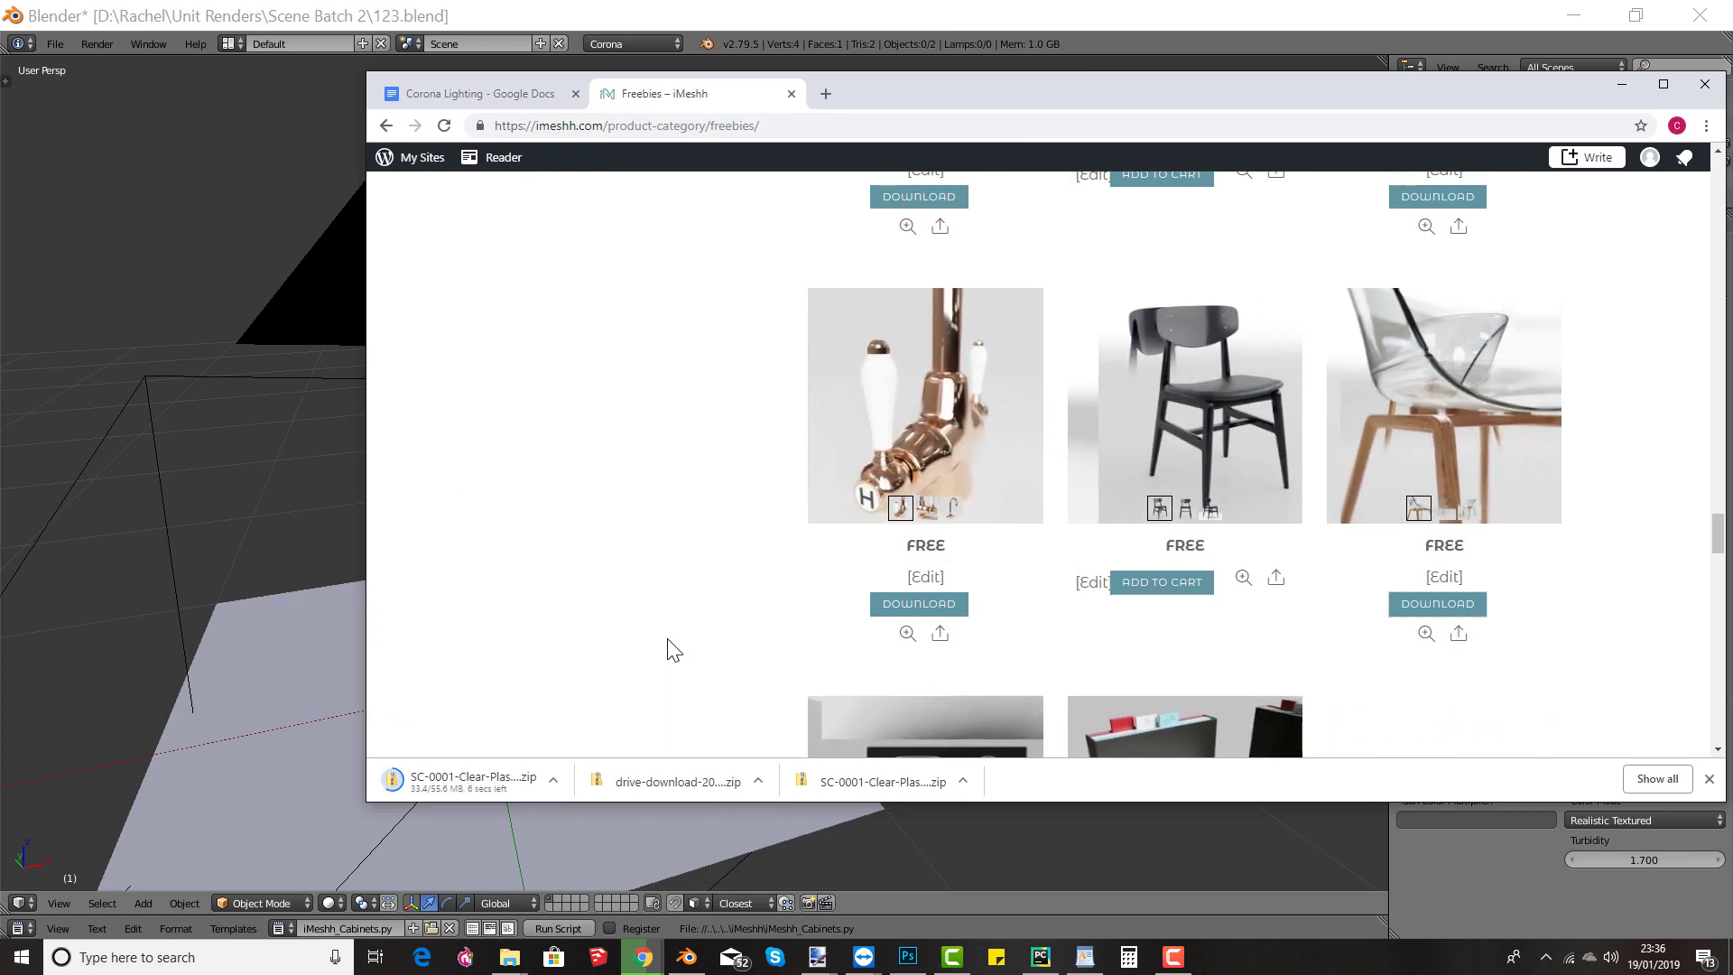
Step: Show the downloaded chair archive in File Explorer and view its 7-Zip extraction options
click(554, 777)
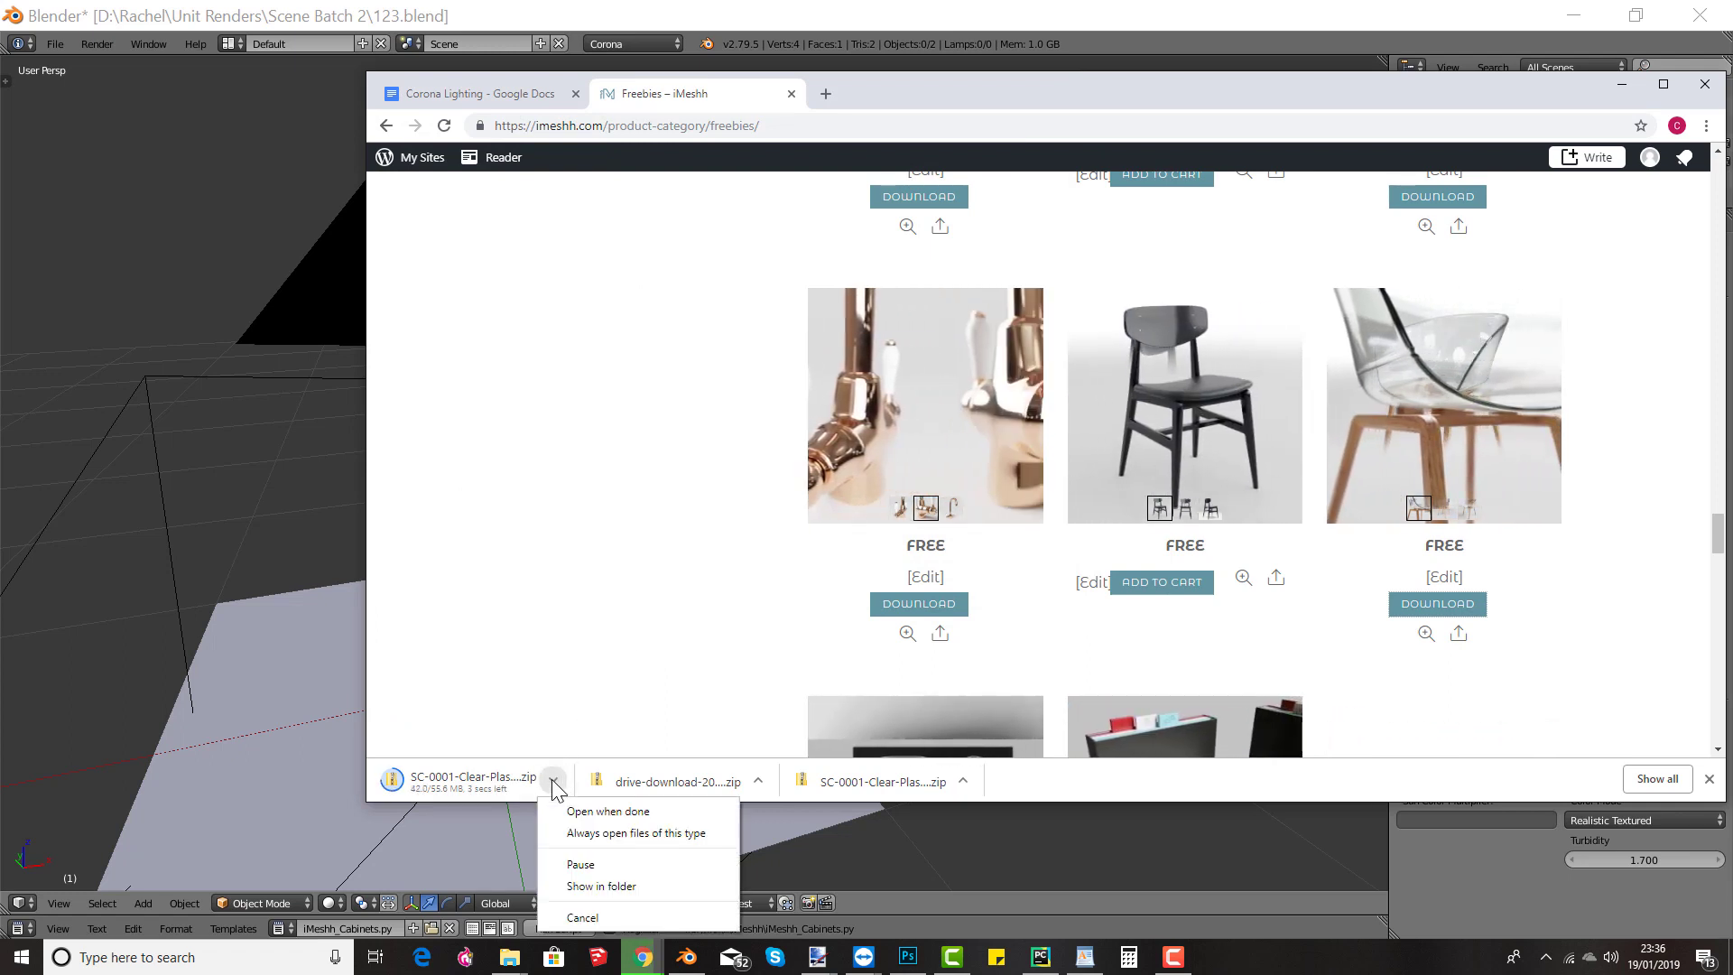
click(589, 887)
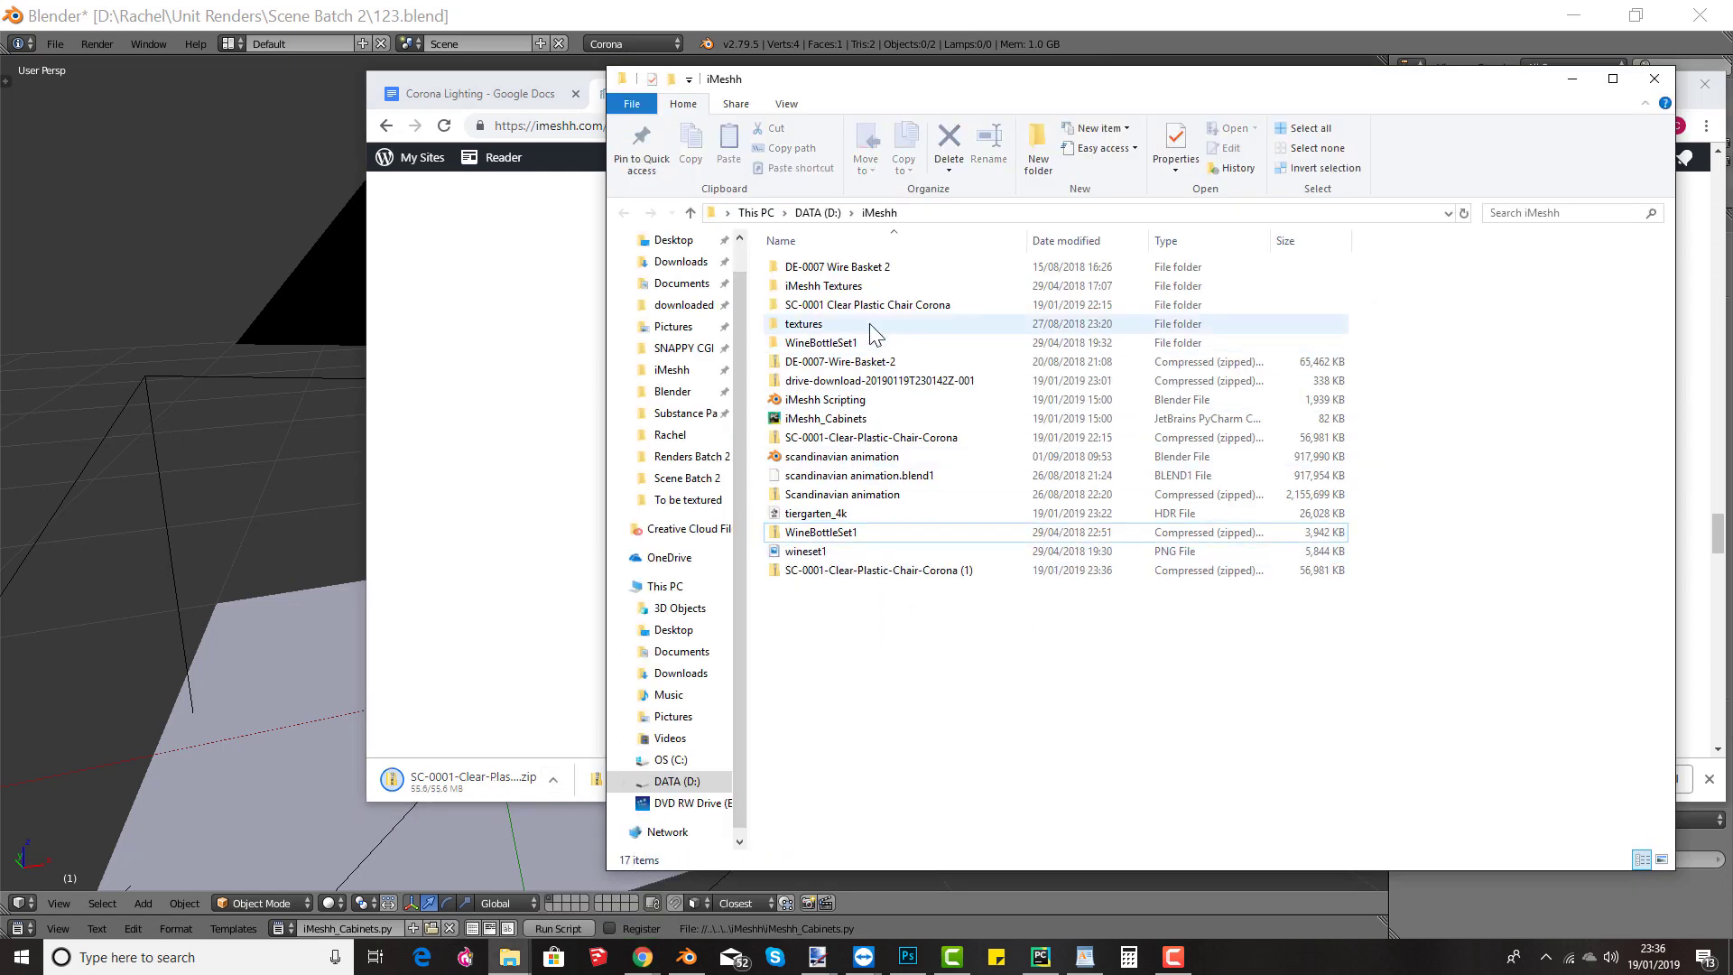
click(896, 574)
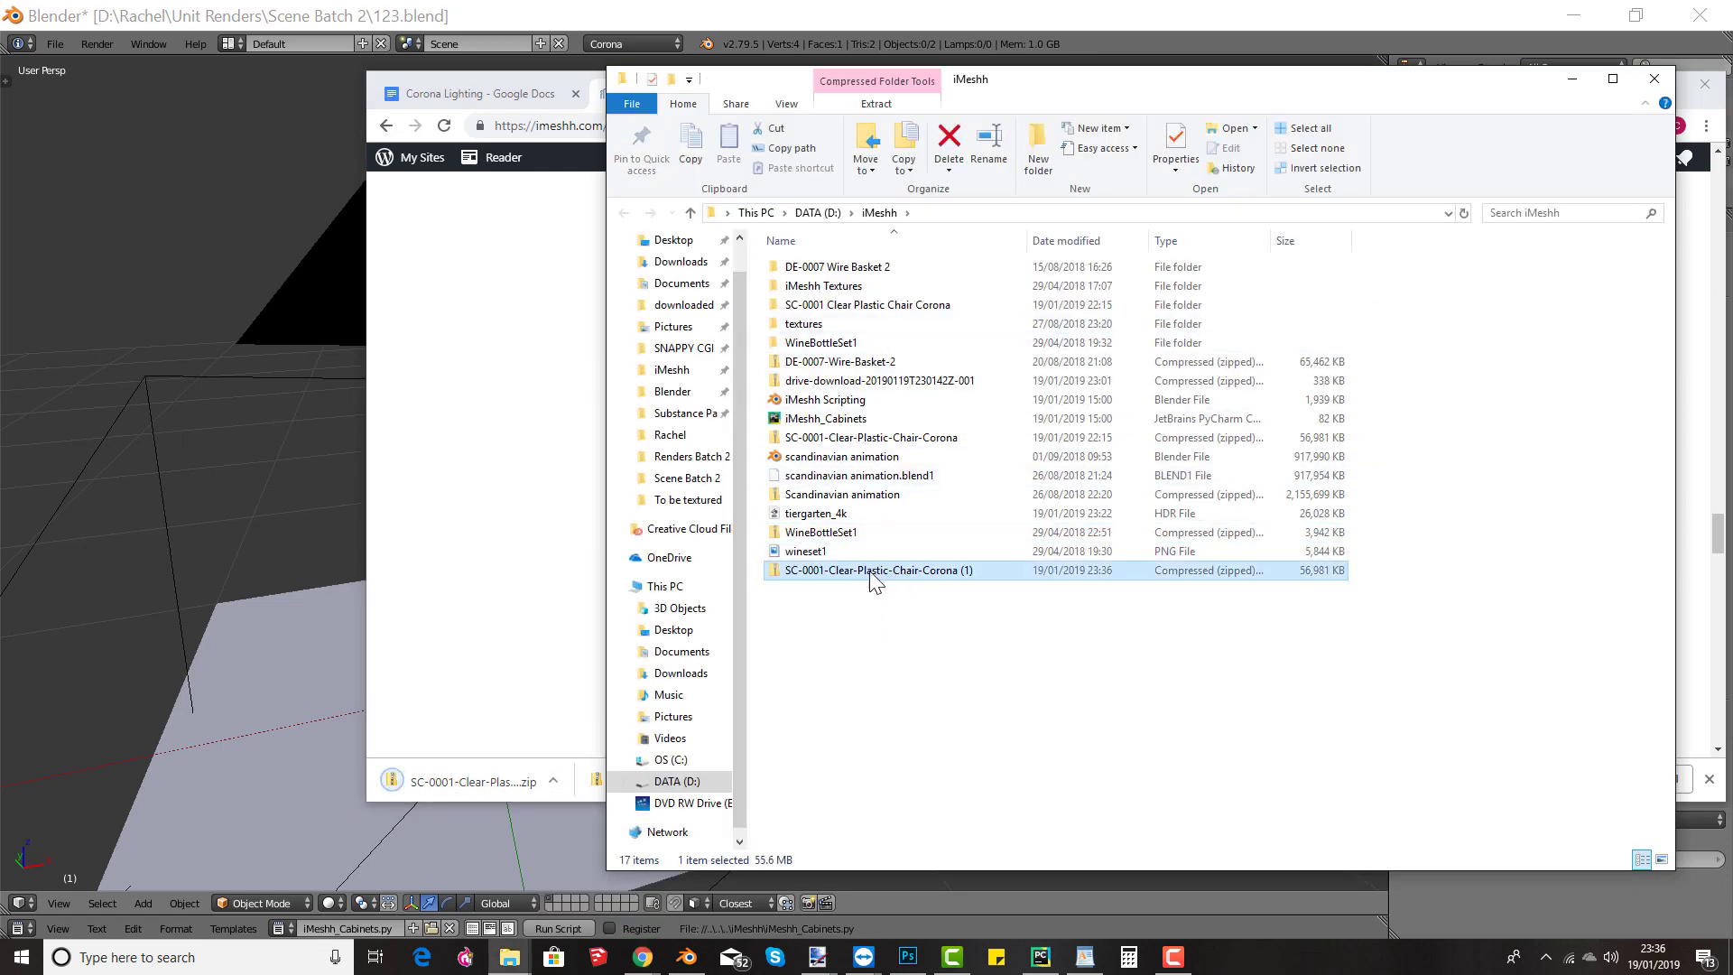
right_click(891, 572)
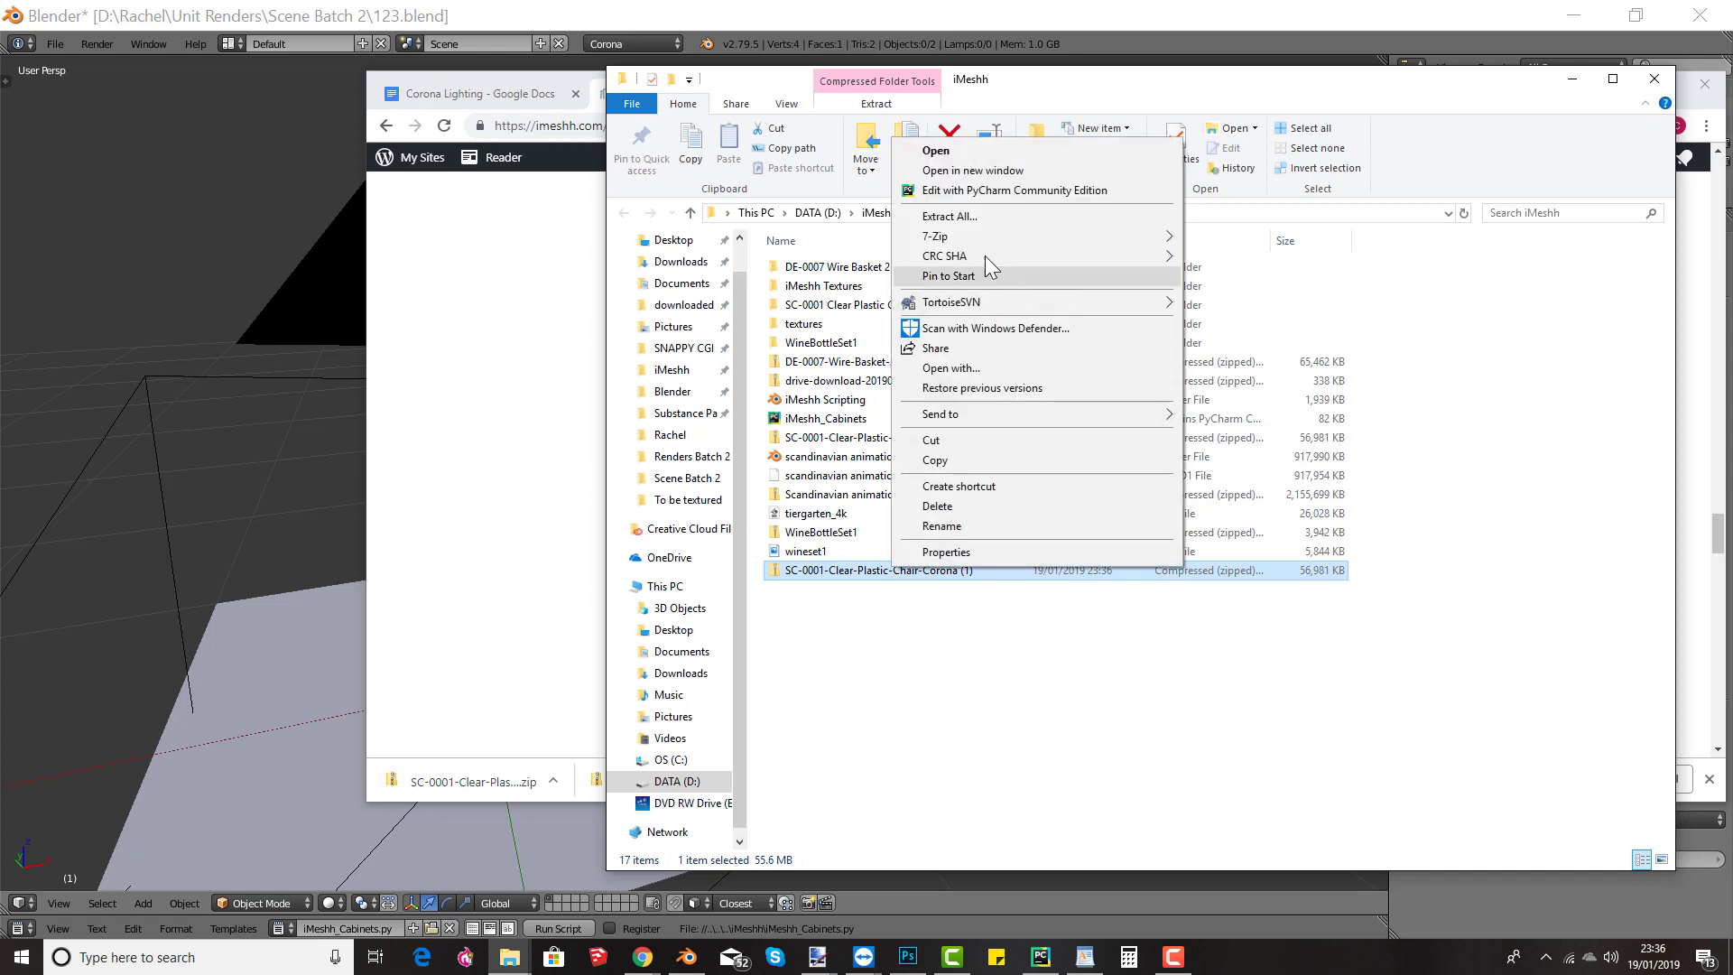
mouse_move(989, 240)
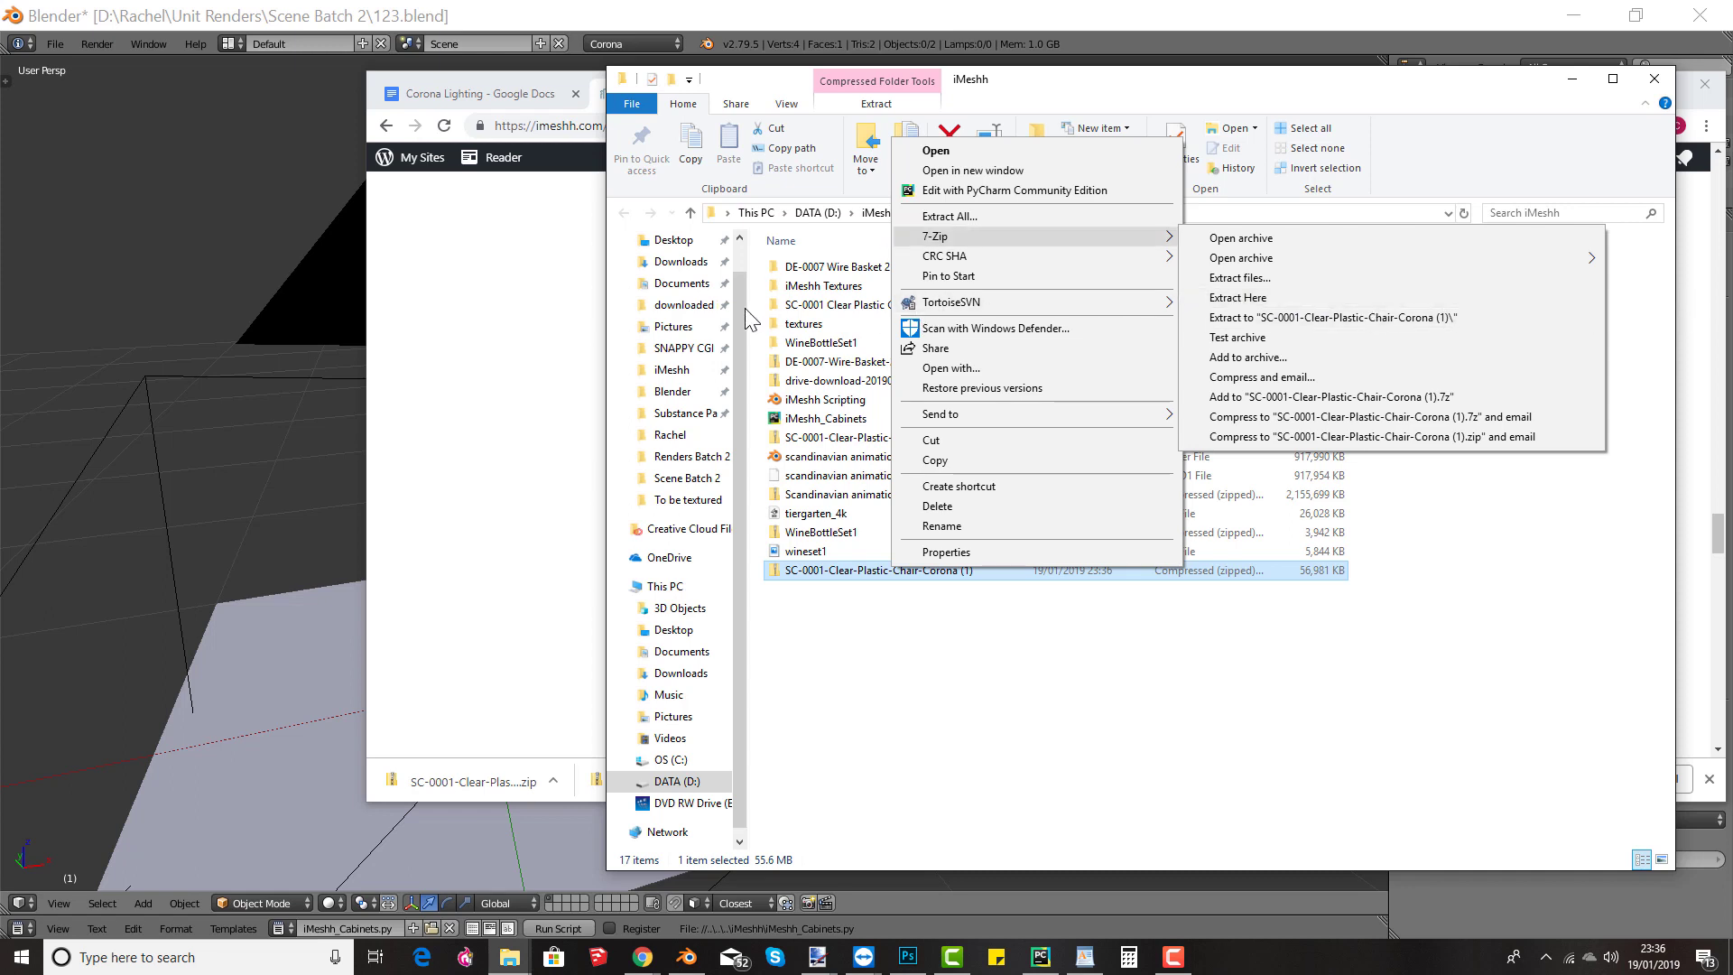
Step: Open the extracted SC-0001 Clear Plastic Chair Corona folder and inspect its model files and textures subfolder
click(815, 309)
double_click(818, 306)
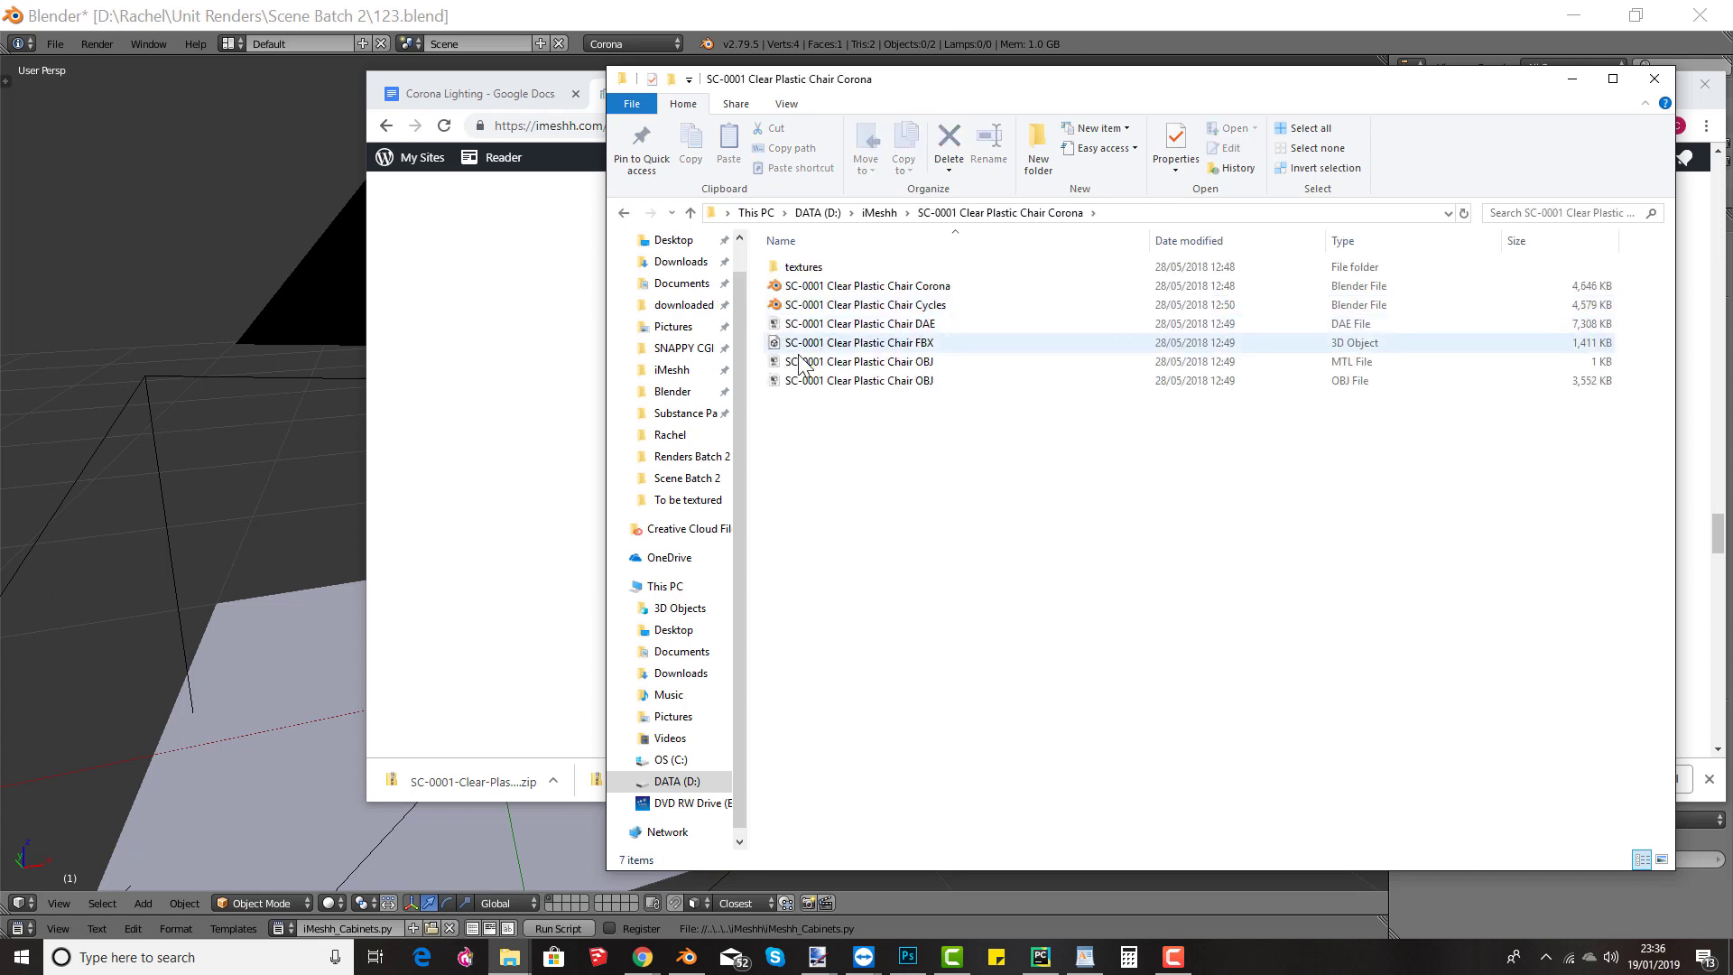
double_click(802, 267)
click(1047, 213)
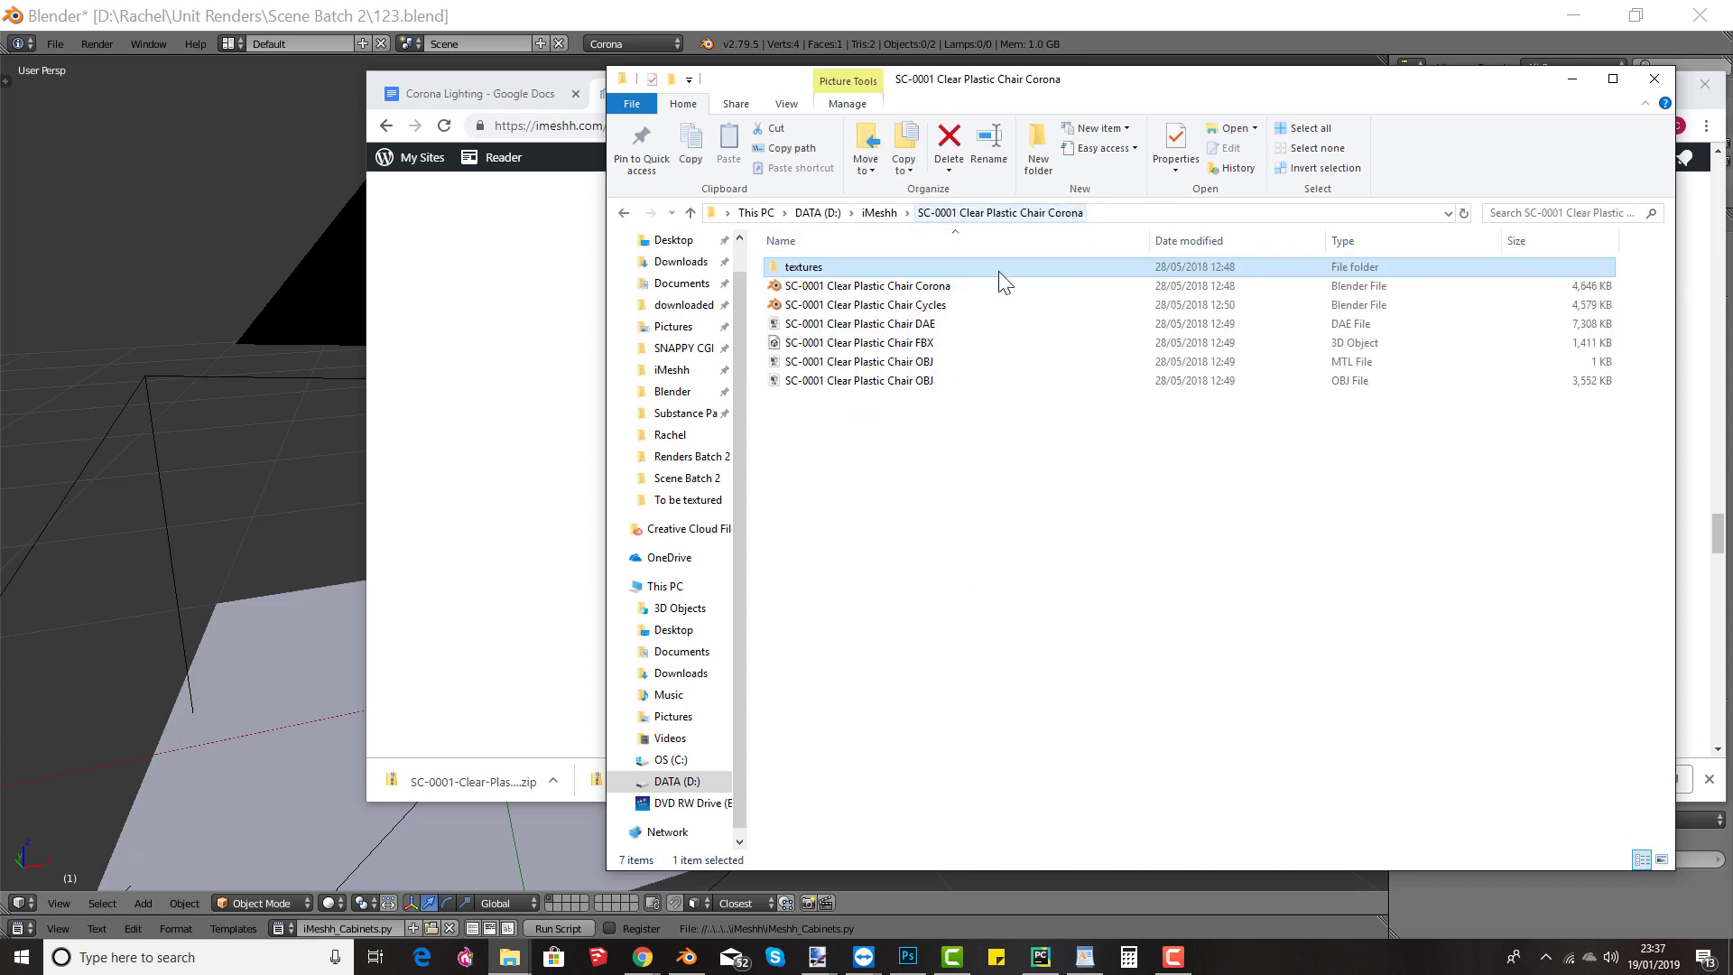
Step: Switch to Blender and append the iMeshh Plastic Clear Chair object from SC-0001 Clear Plastic Chair Corona.blend in D:\iMeshh
click(176, 249)
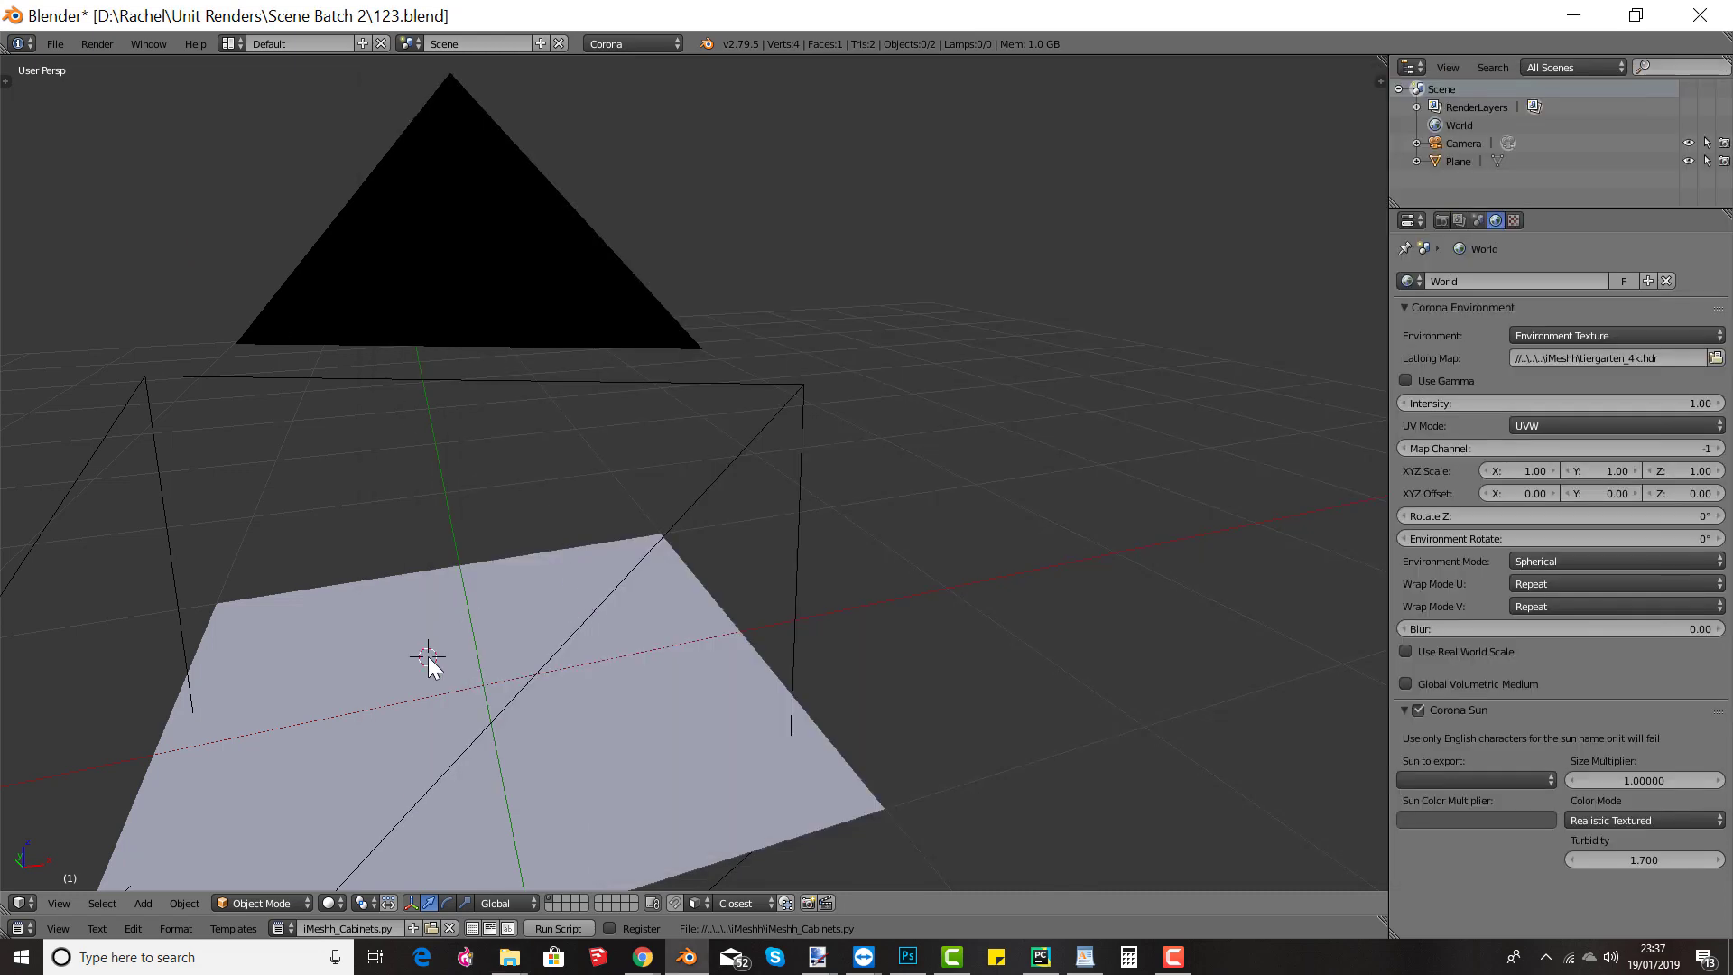
key(shift+F1)
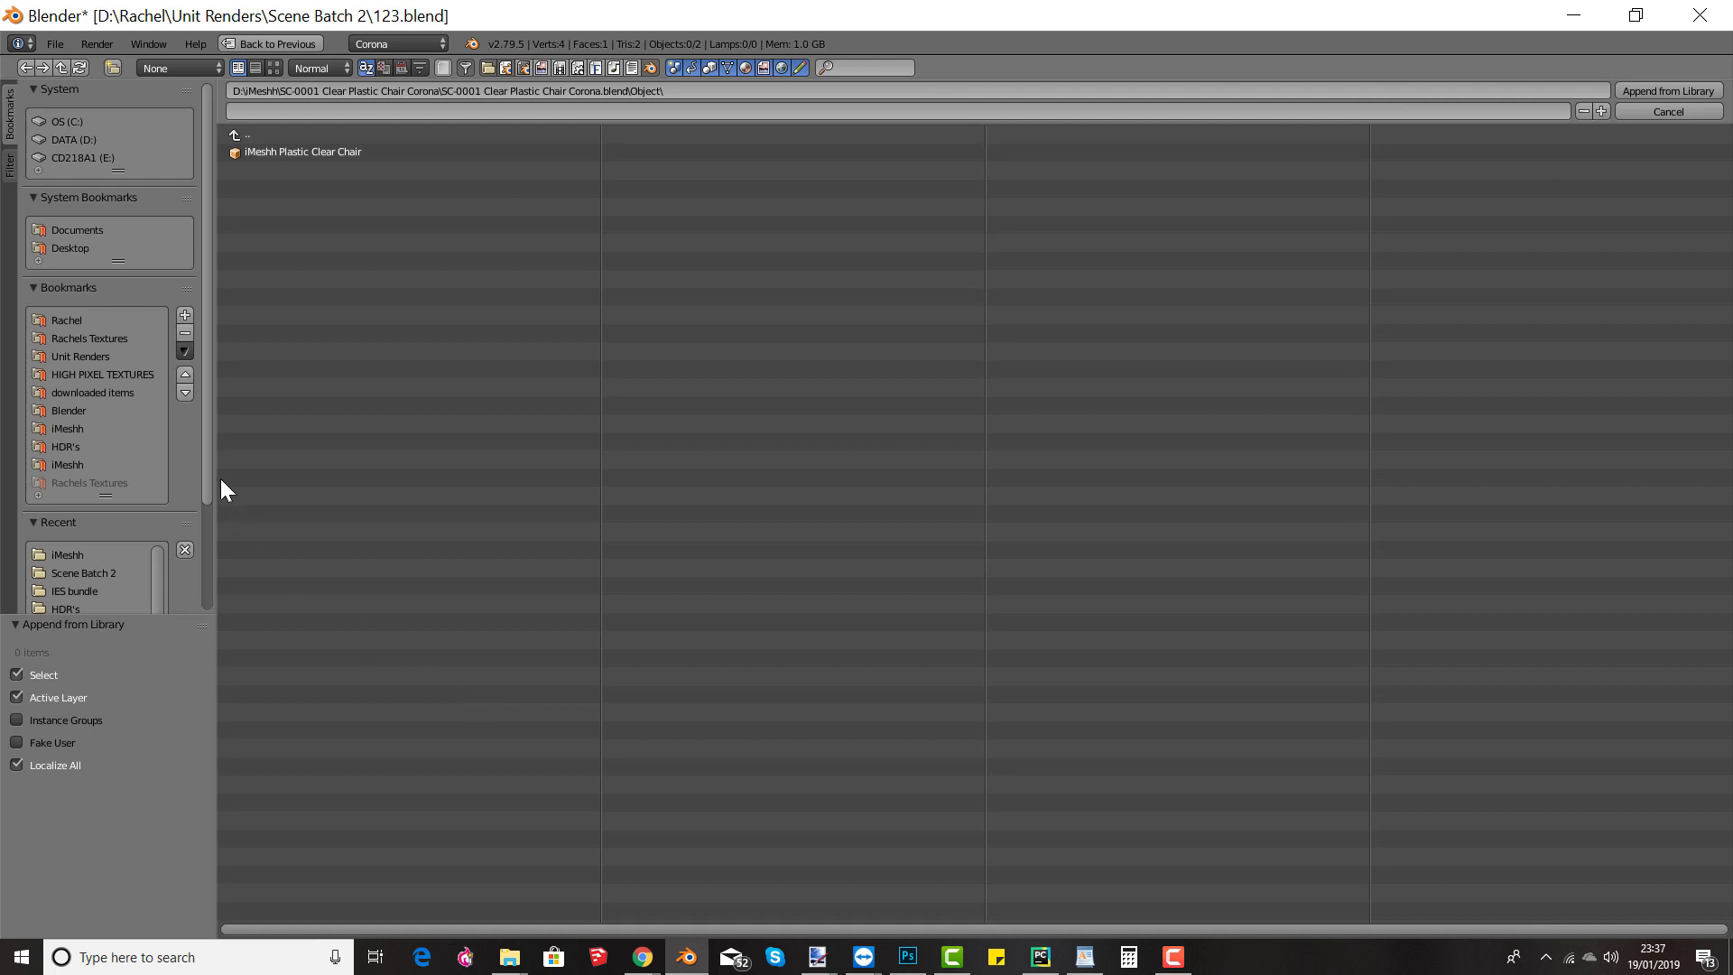
click(72, 465)
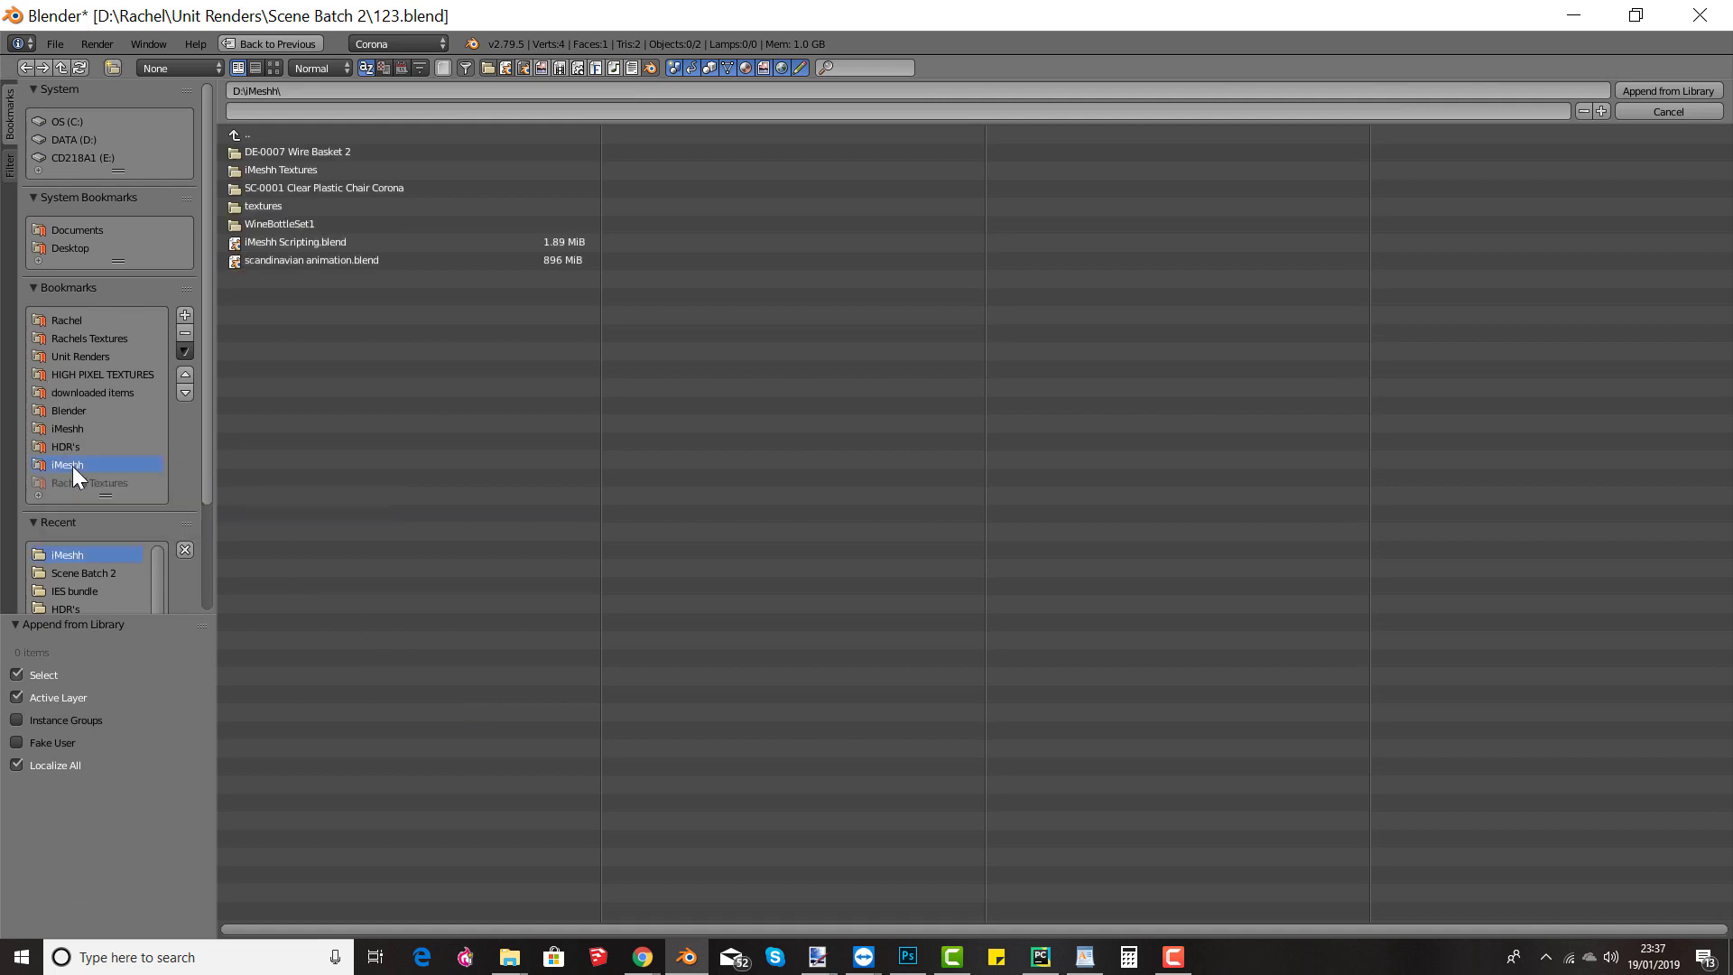
click(74, 137)
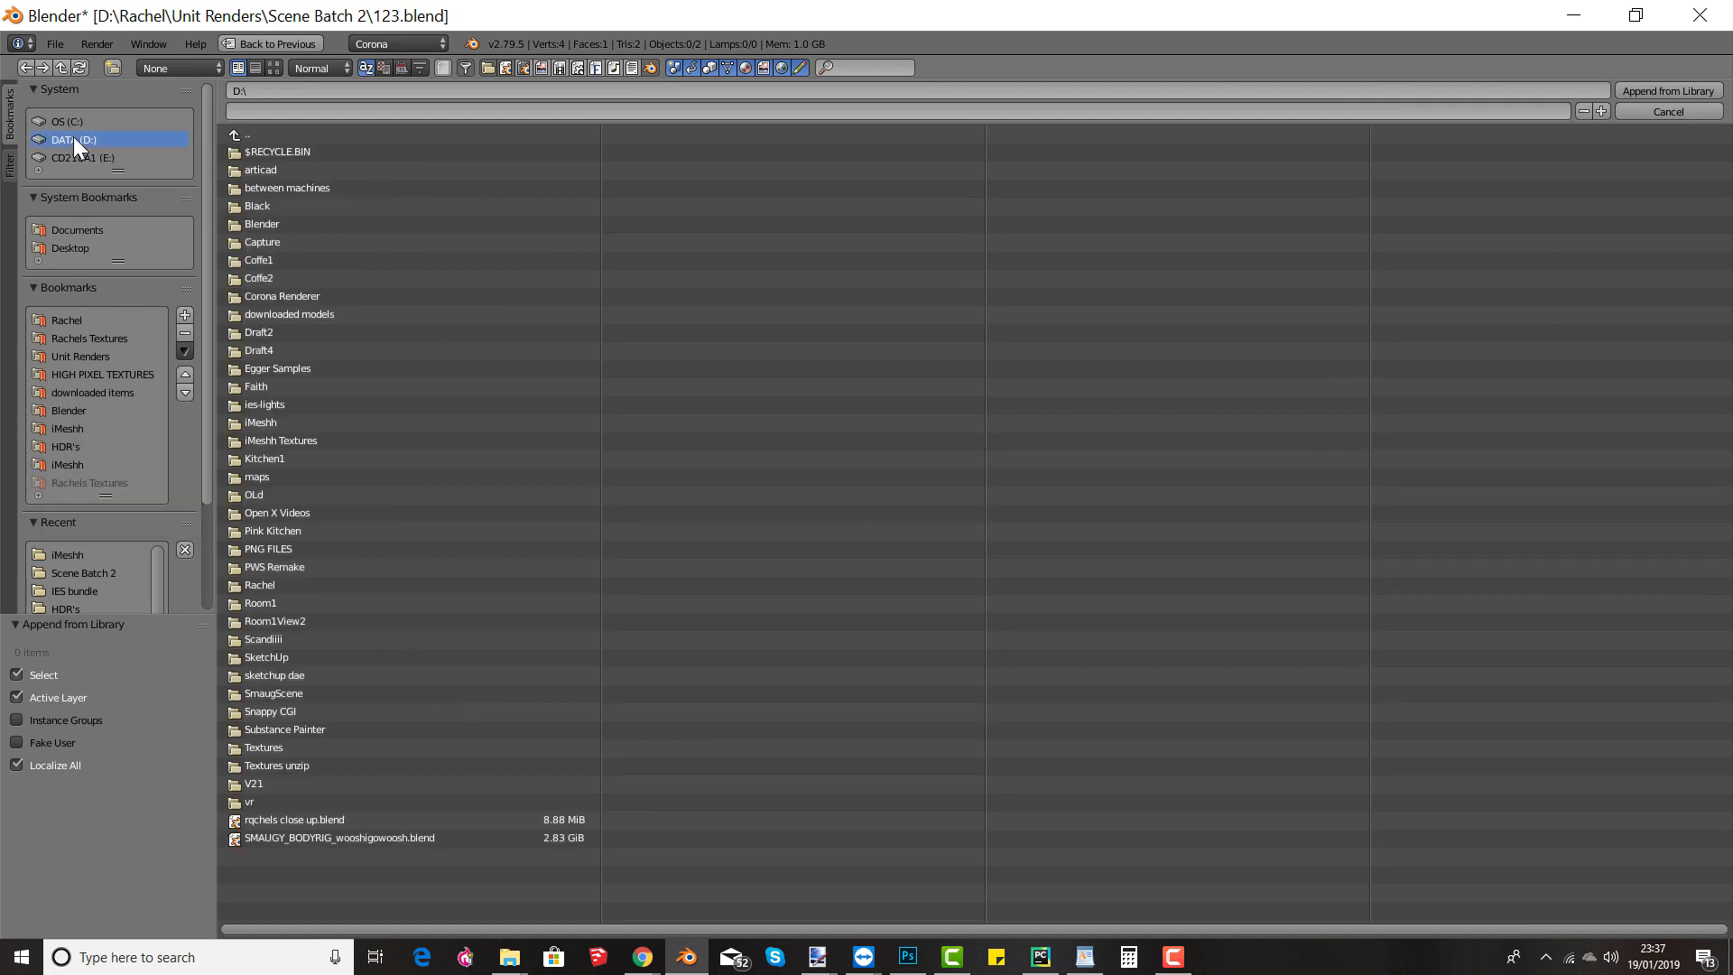
click(283, 419)
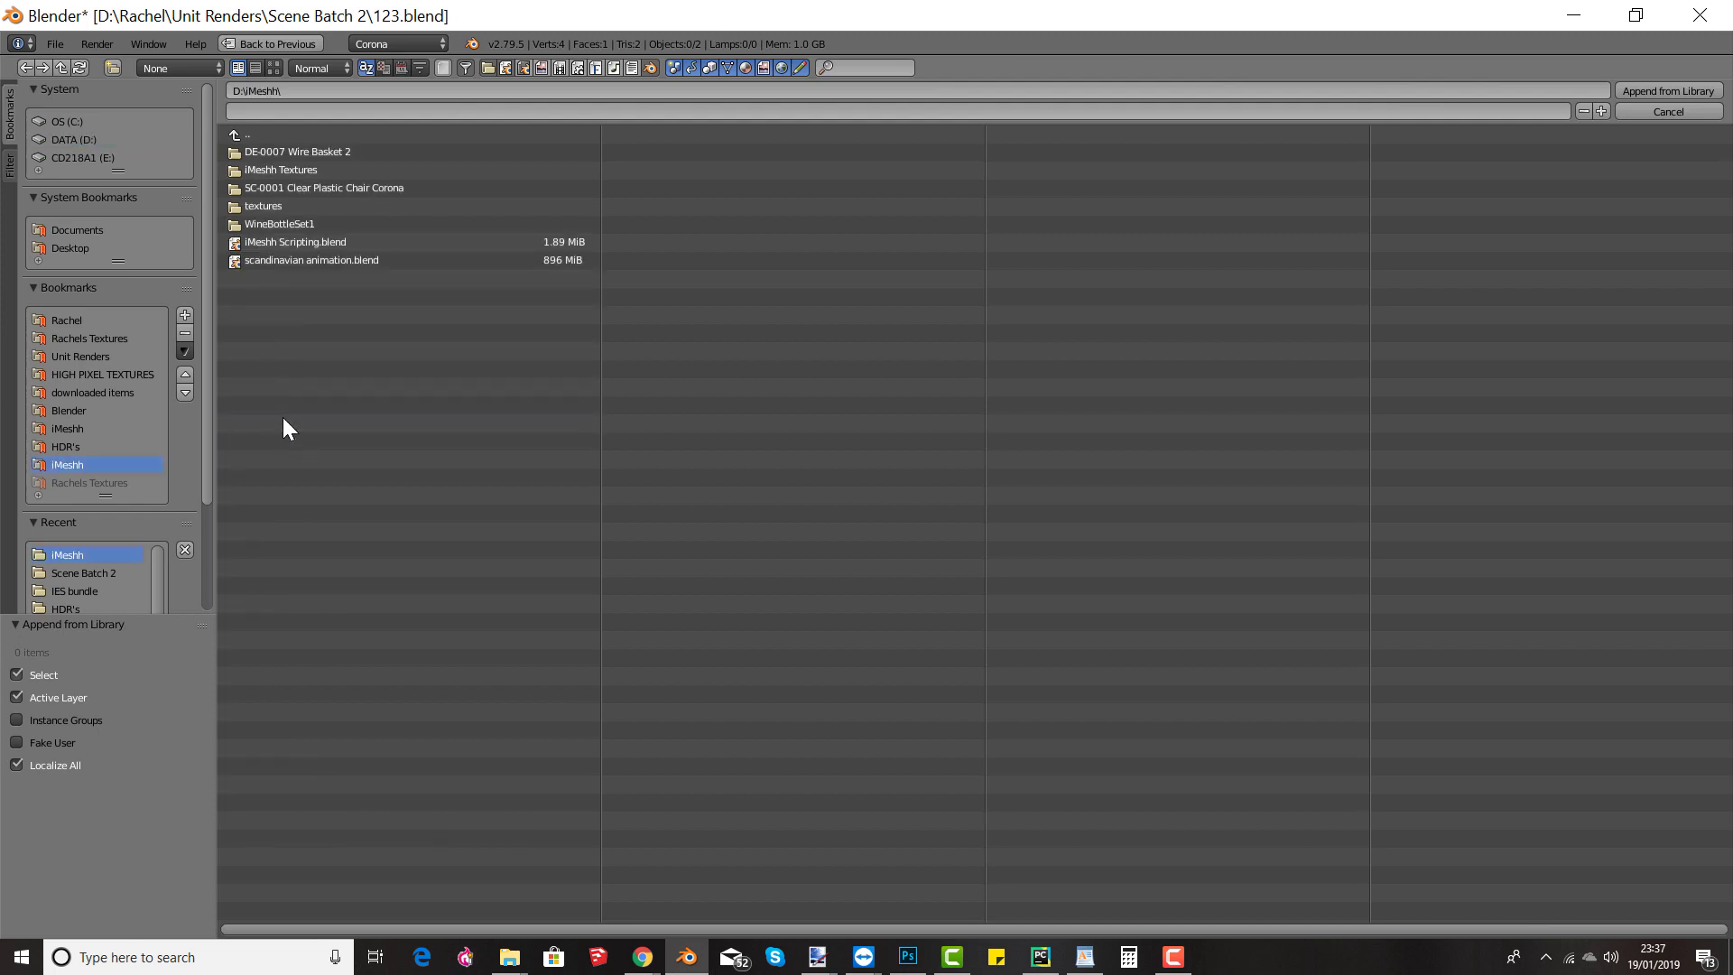
click(323, 192)
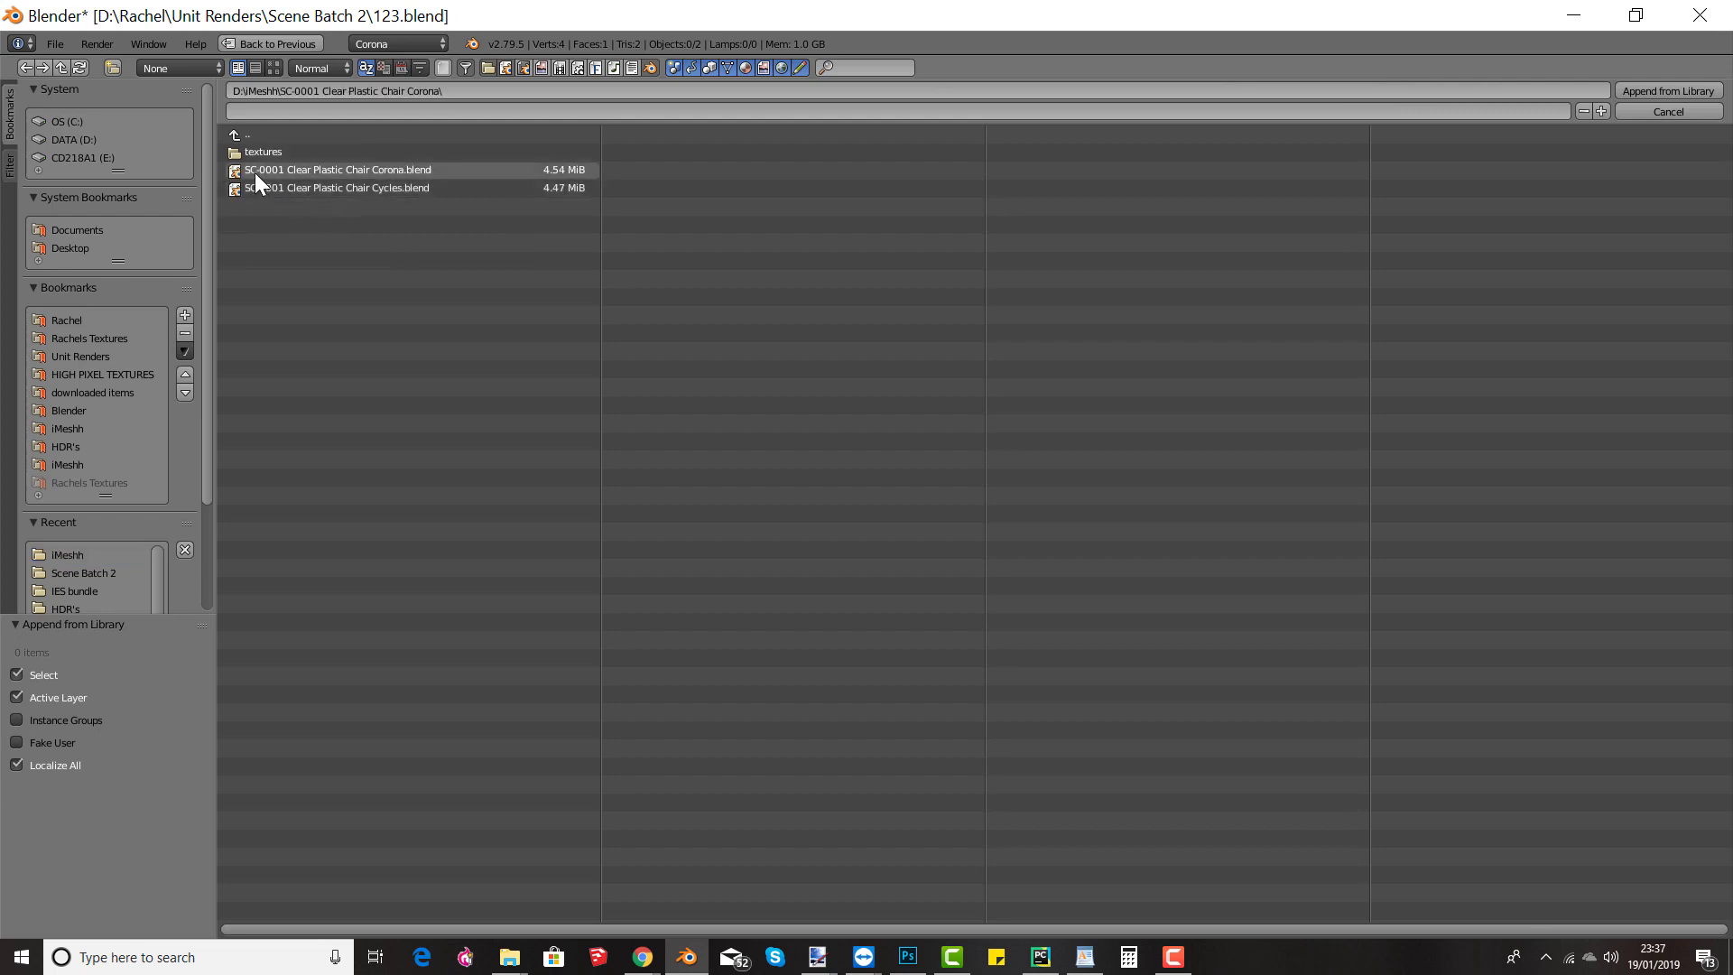
click(391, 170)
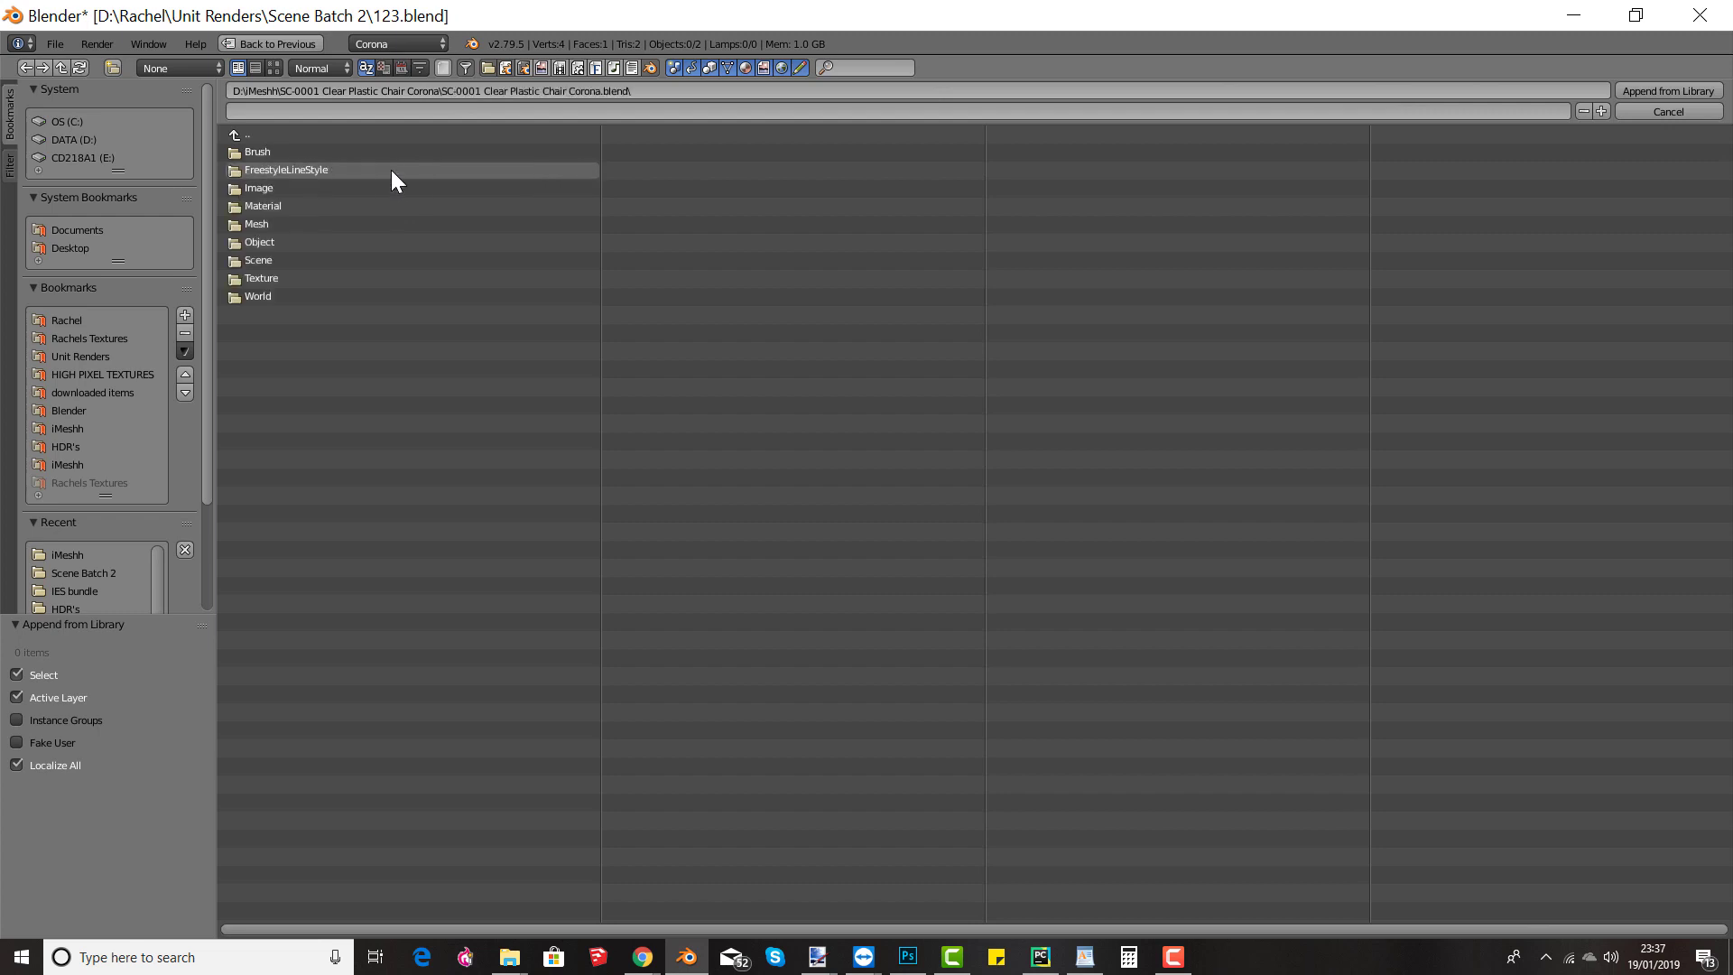
click(261, 243)
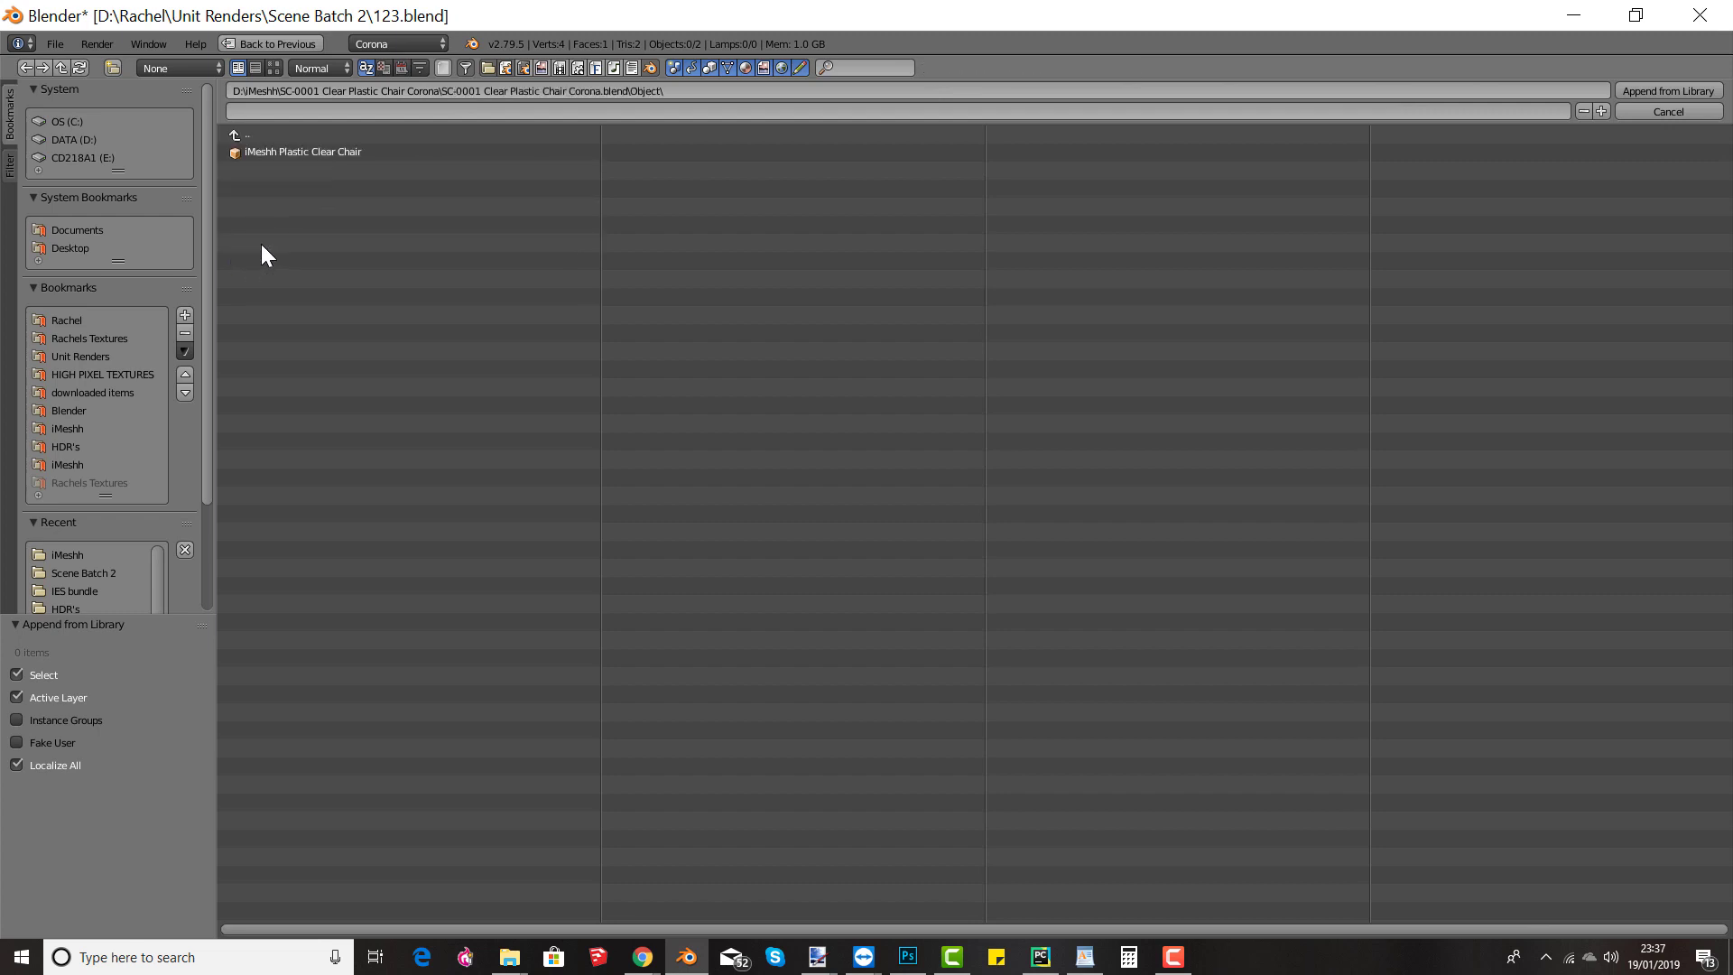
click(290, 153)
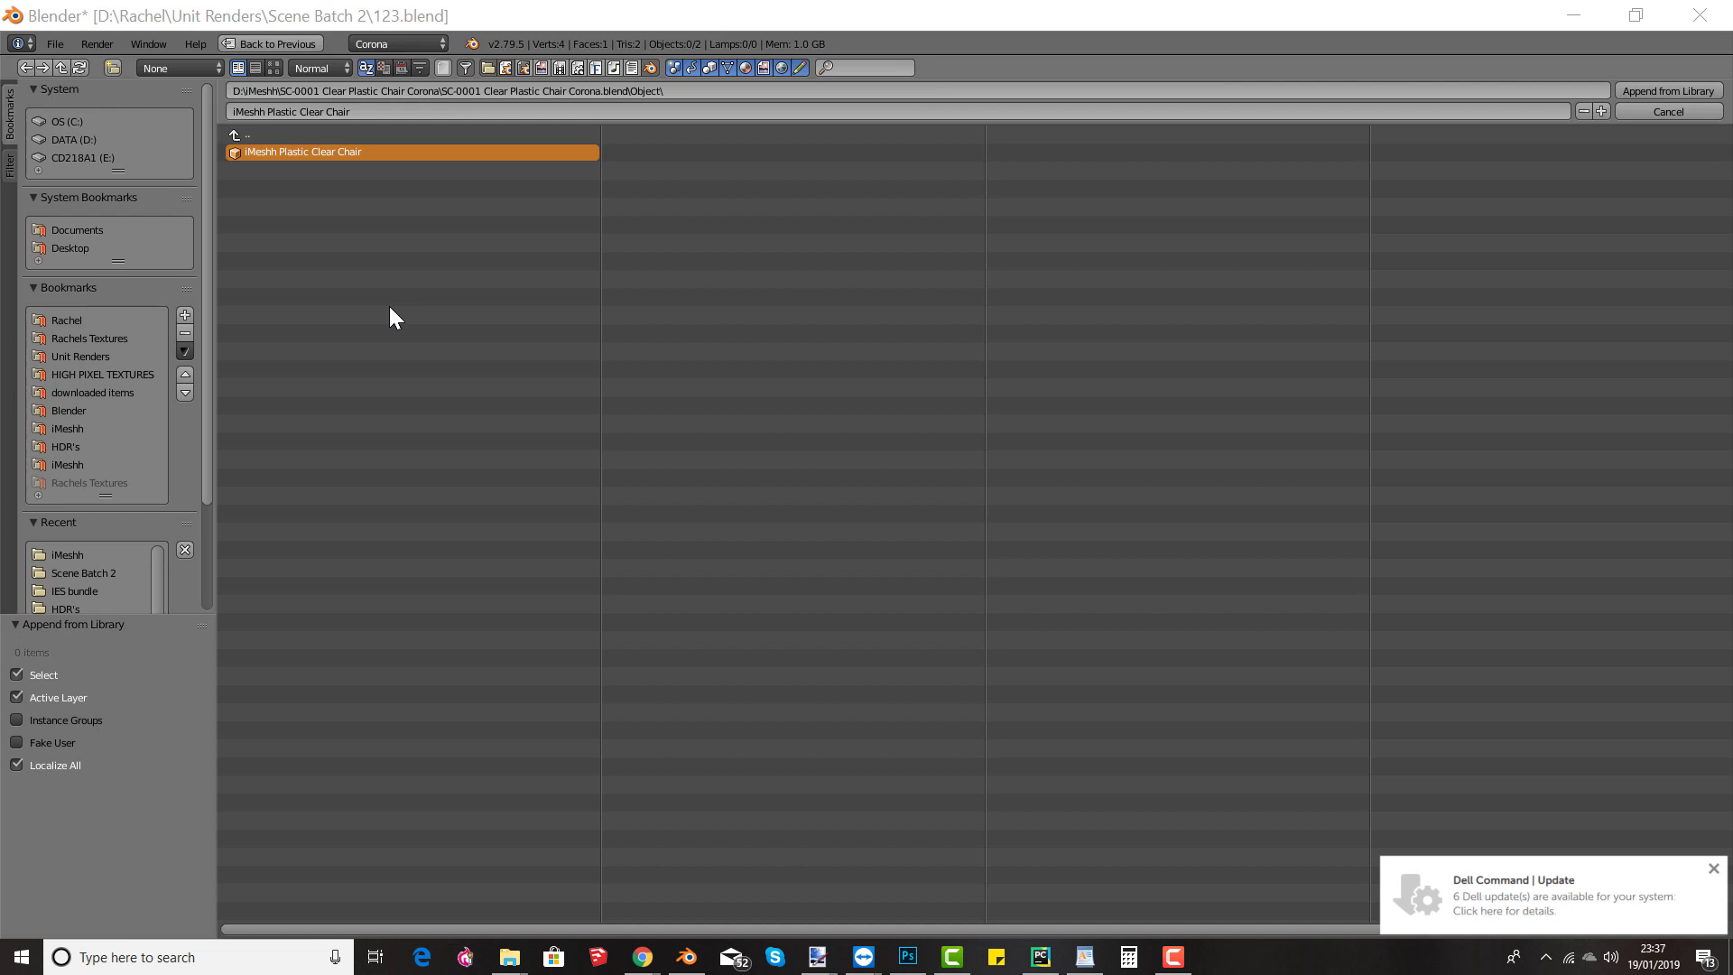
click(1653, 88)
scroll(773, 432, up, 5)
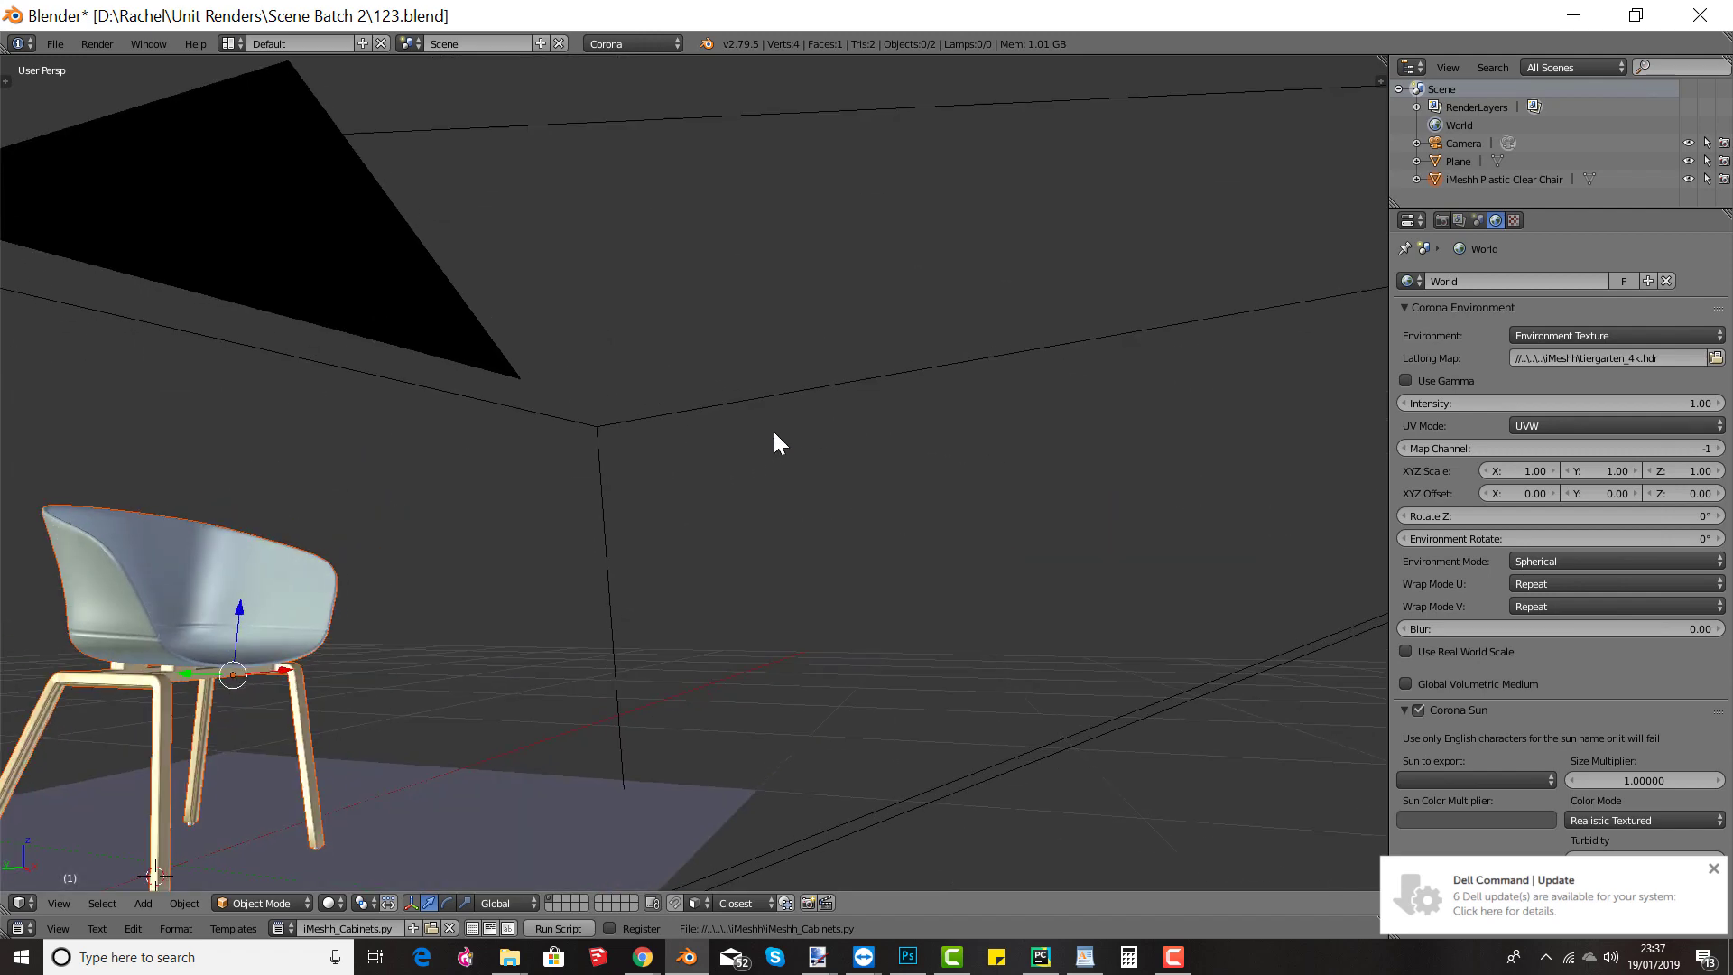
mouse_move(772, 431)
middle_down()
mouse_move(734, 332)
mouse_move(783, 318)
mouse_move(643, 393)
mouse_move(706, 384)
mouse_move(679, 399)
mouse_move(807, 436)
mouse_move(771, 386)
mouse_move(762, 424)
middle_up()
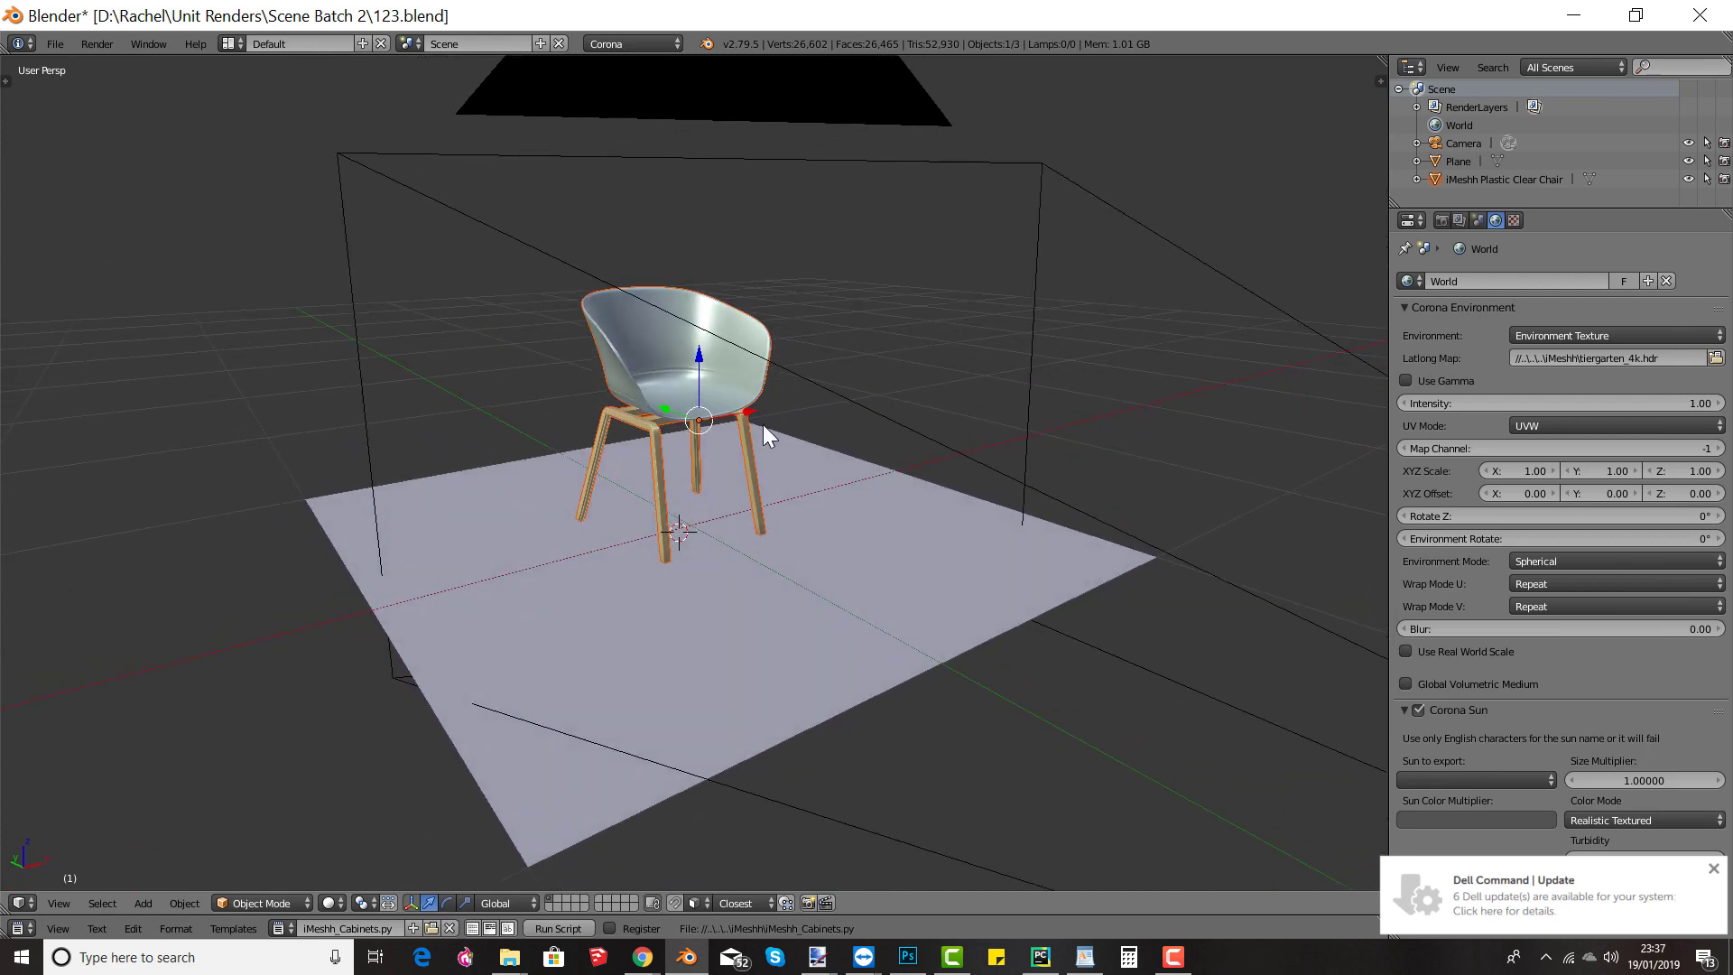
Step: Align the camera to the current view of the chair and start a Corona render
key(KP_0)
key(KP_0)
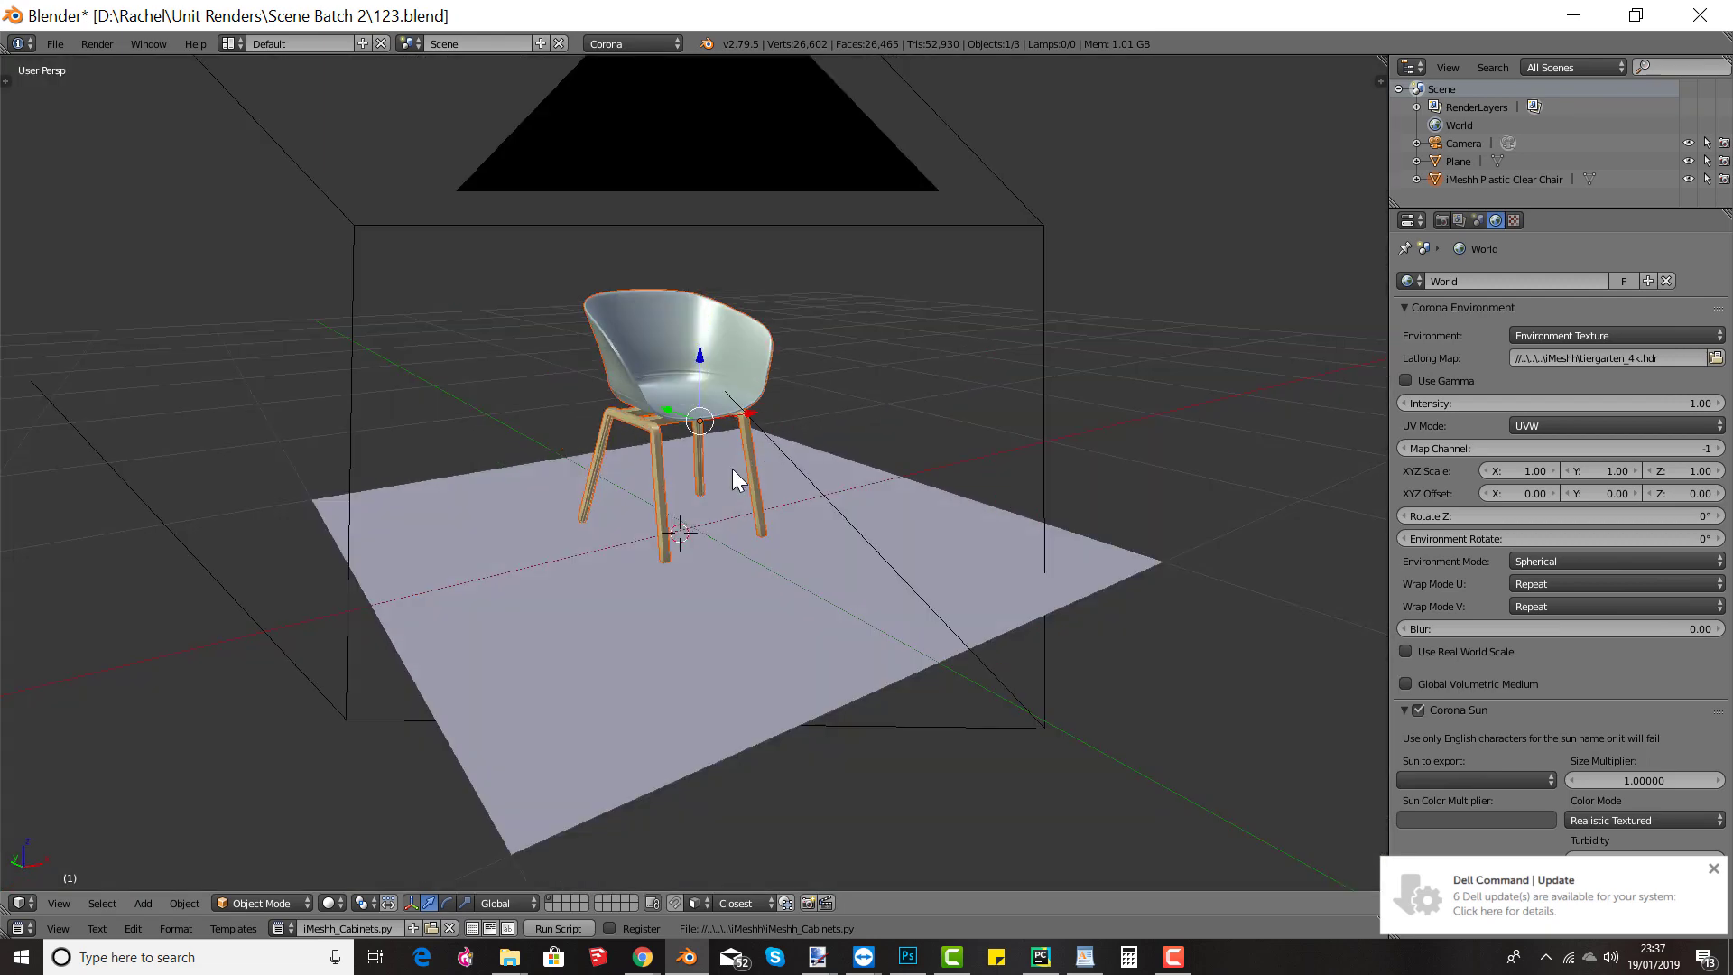
key(ctrl+alt+KP_0)
key(F12)
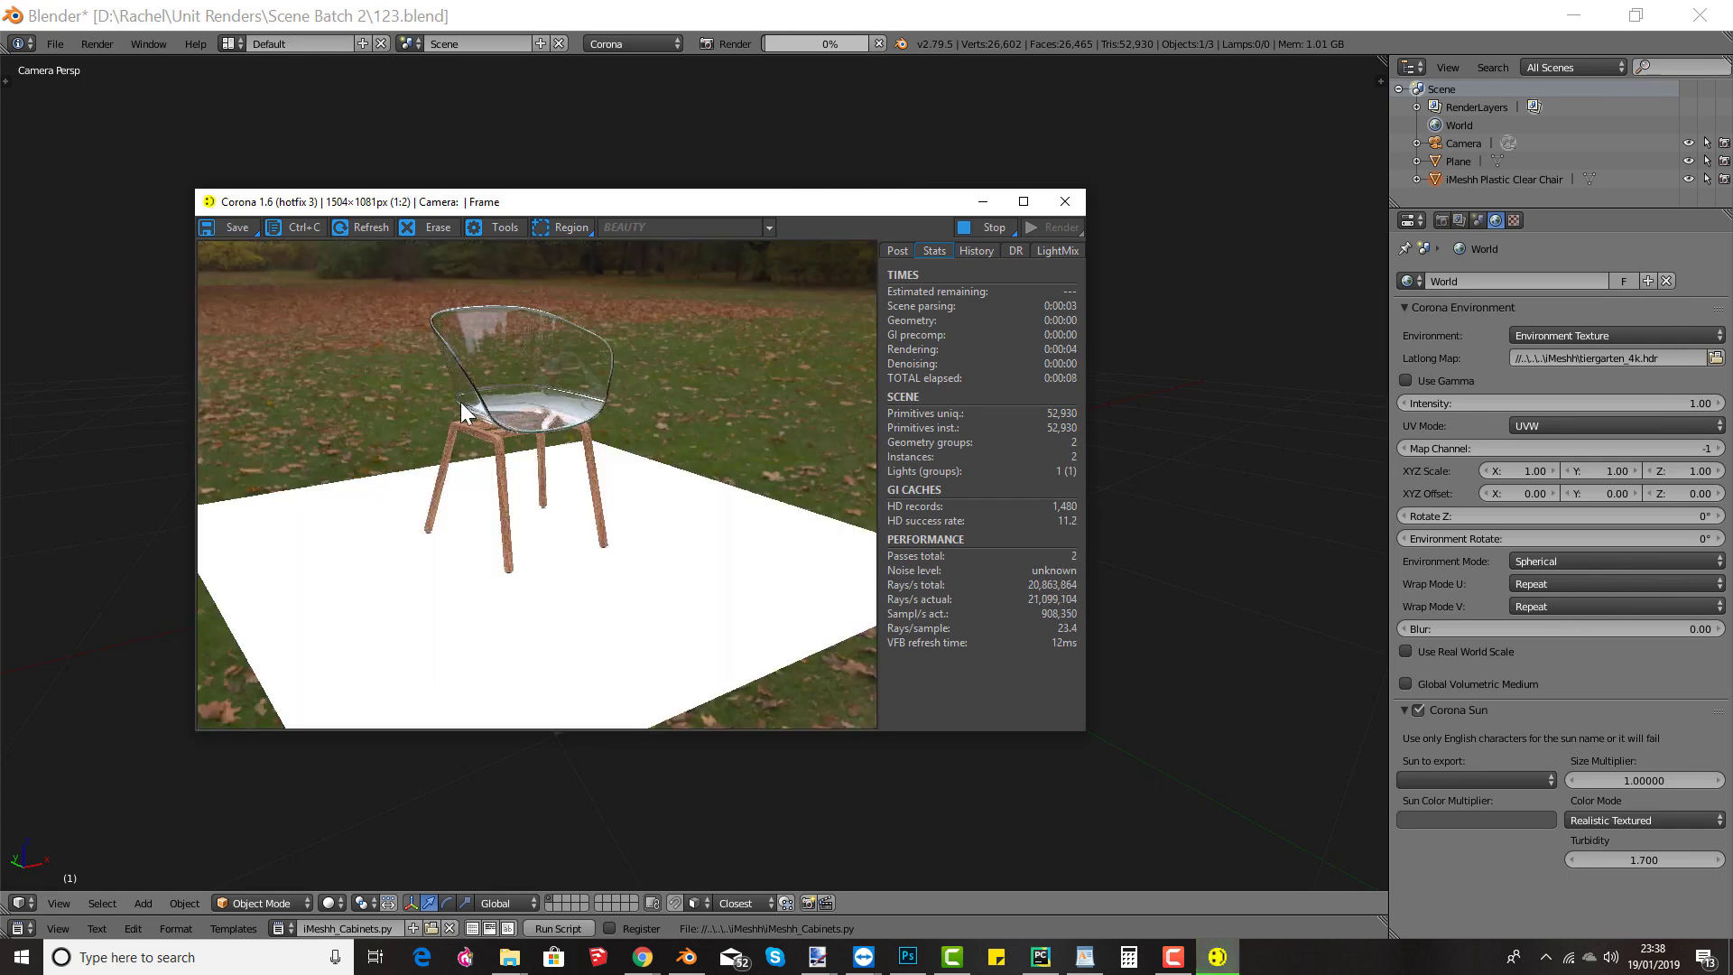
Step: Set the render's tone mapping highlight compression to 5 and close the Corona frame window
click(898, 250)
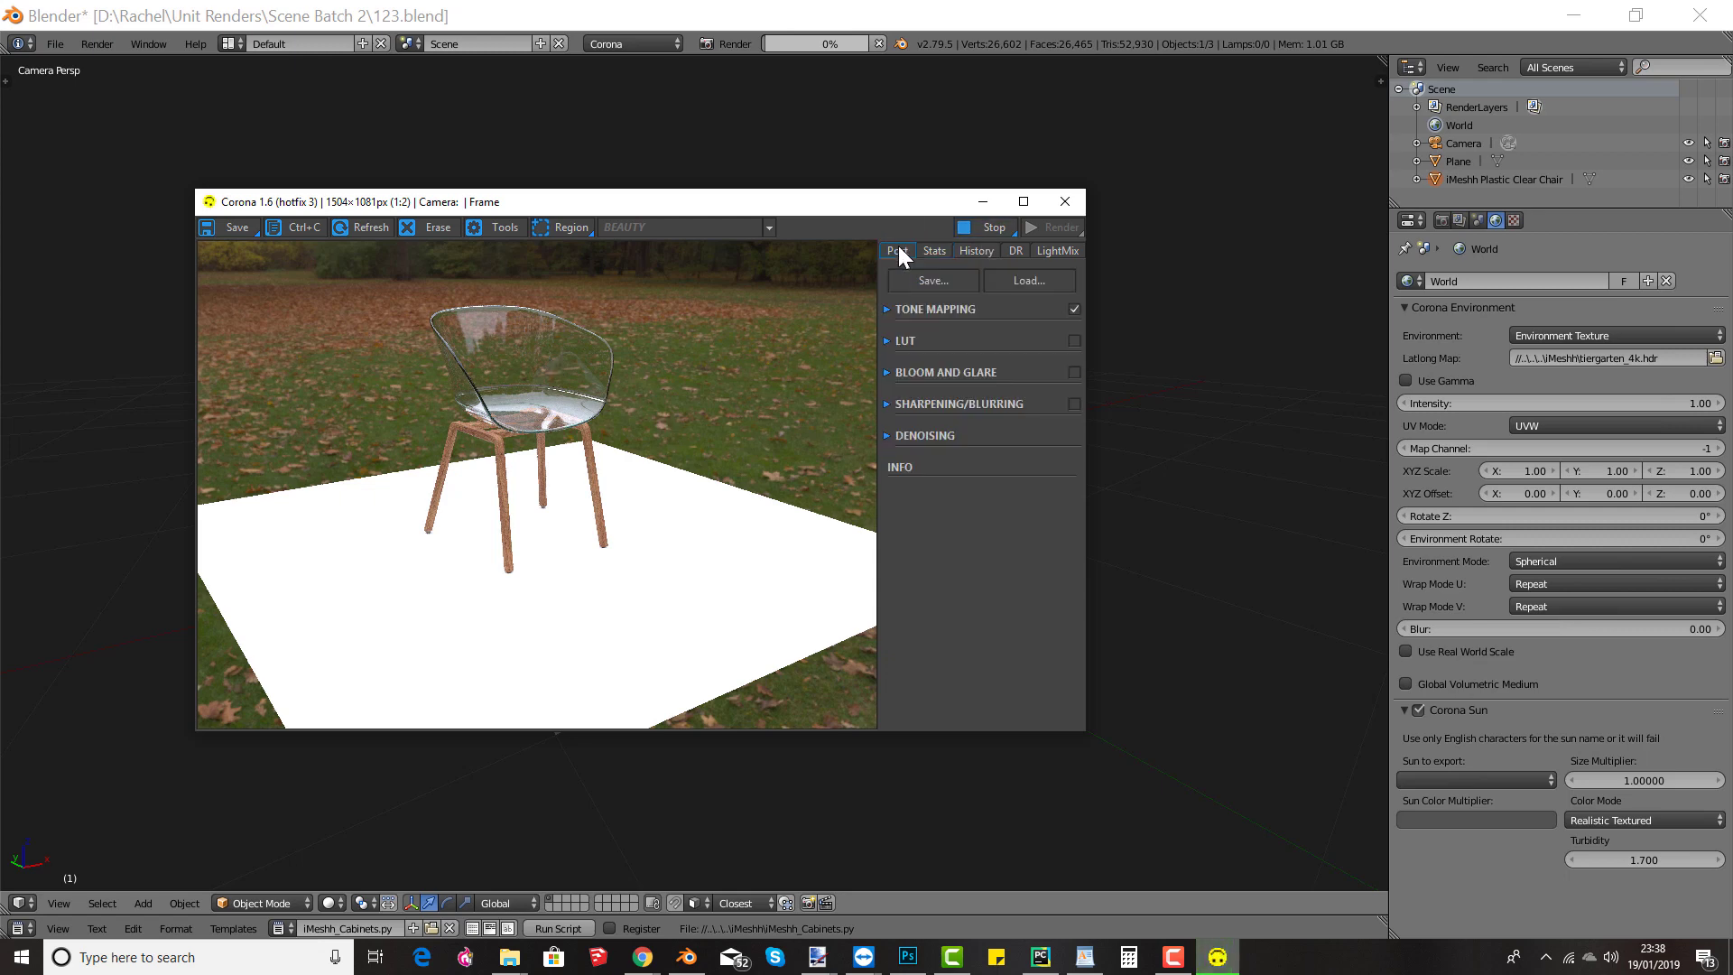
click(887, 308)
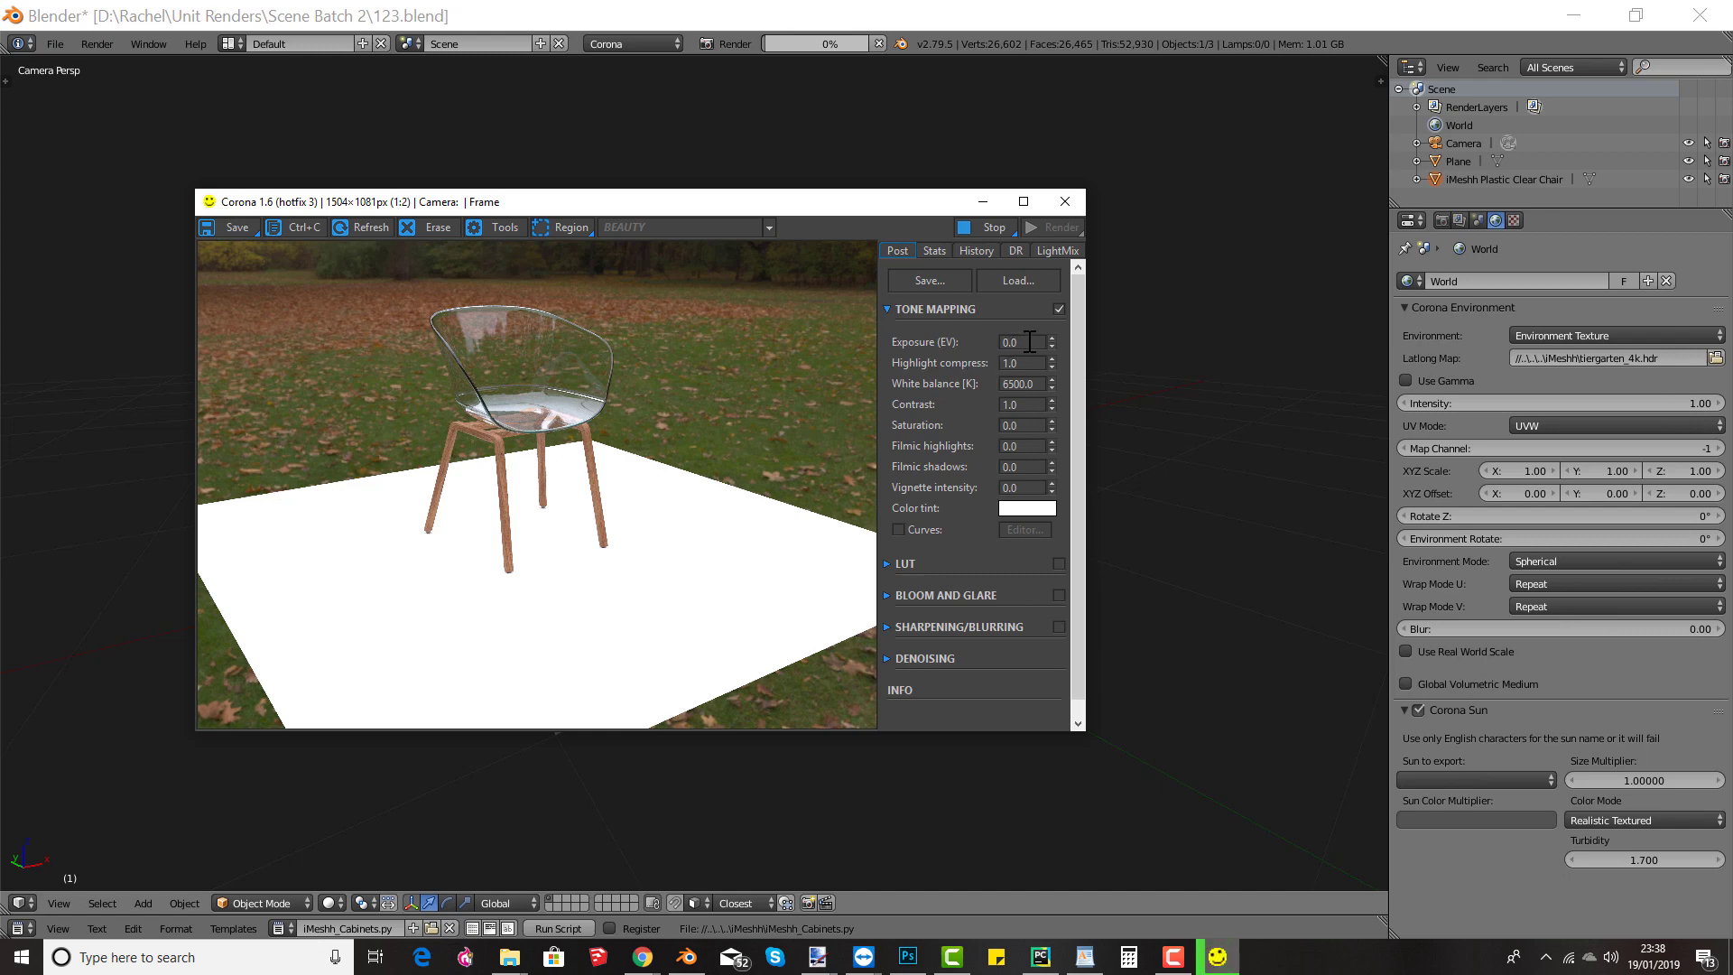
double_click(1024, 362)
text(5)
key(Return)
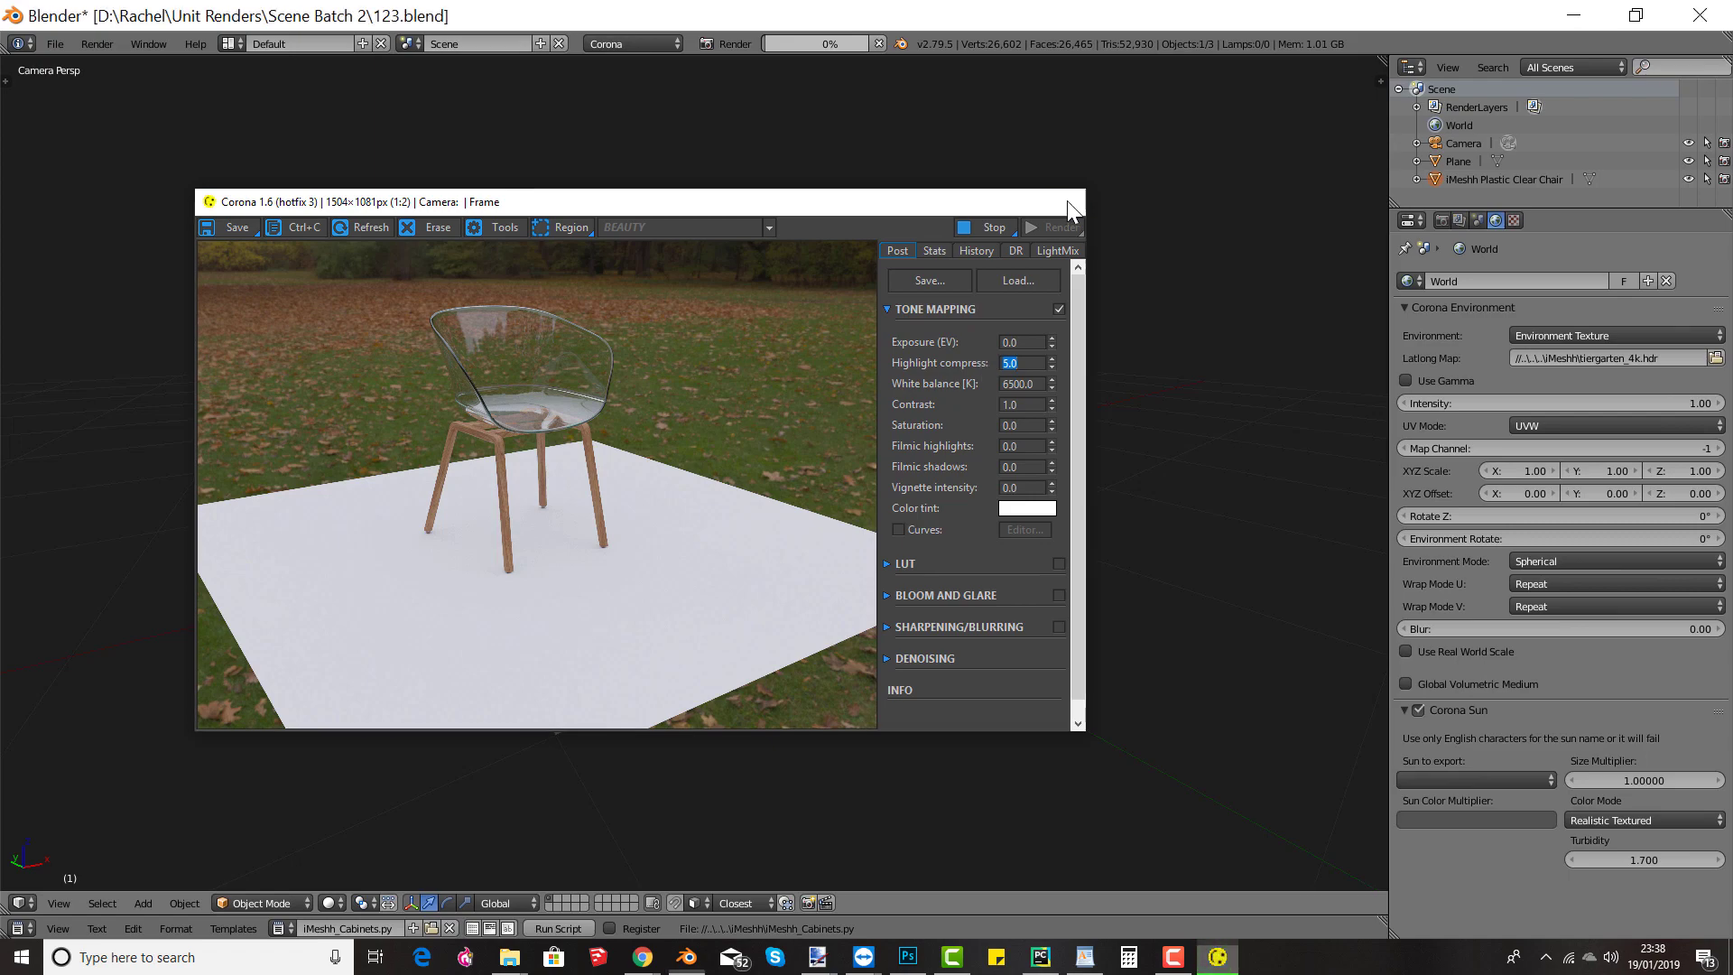
click(1065, 201)
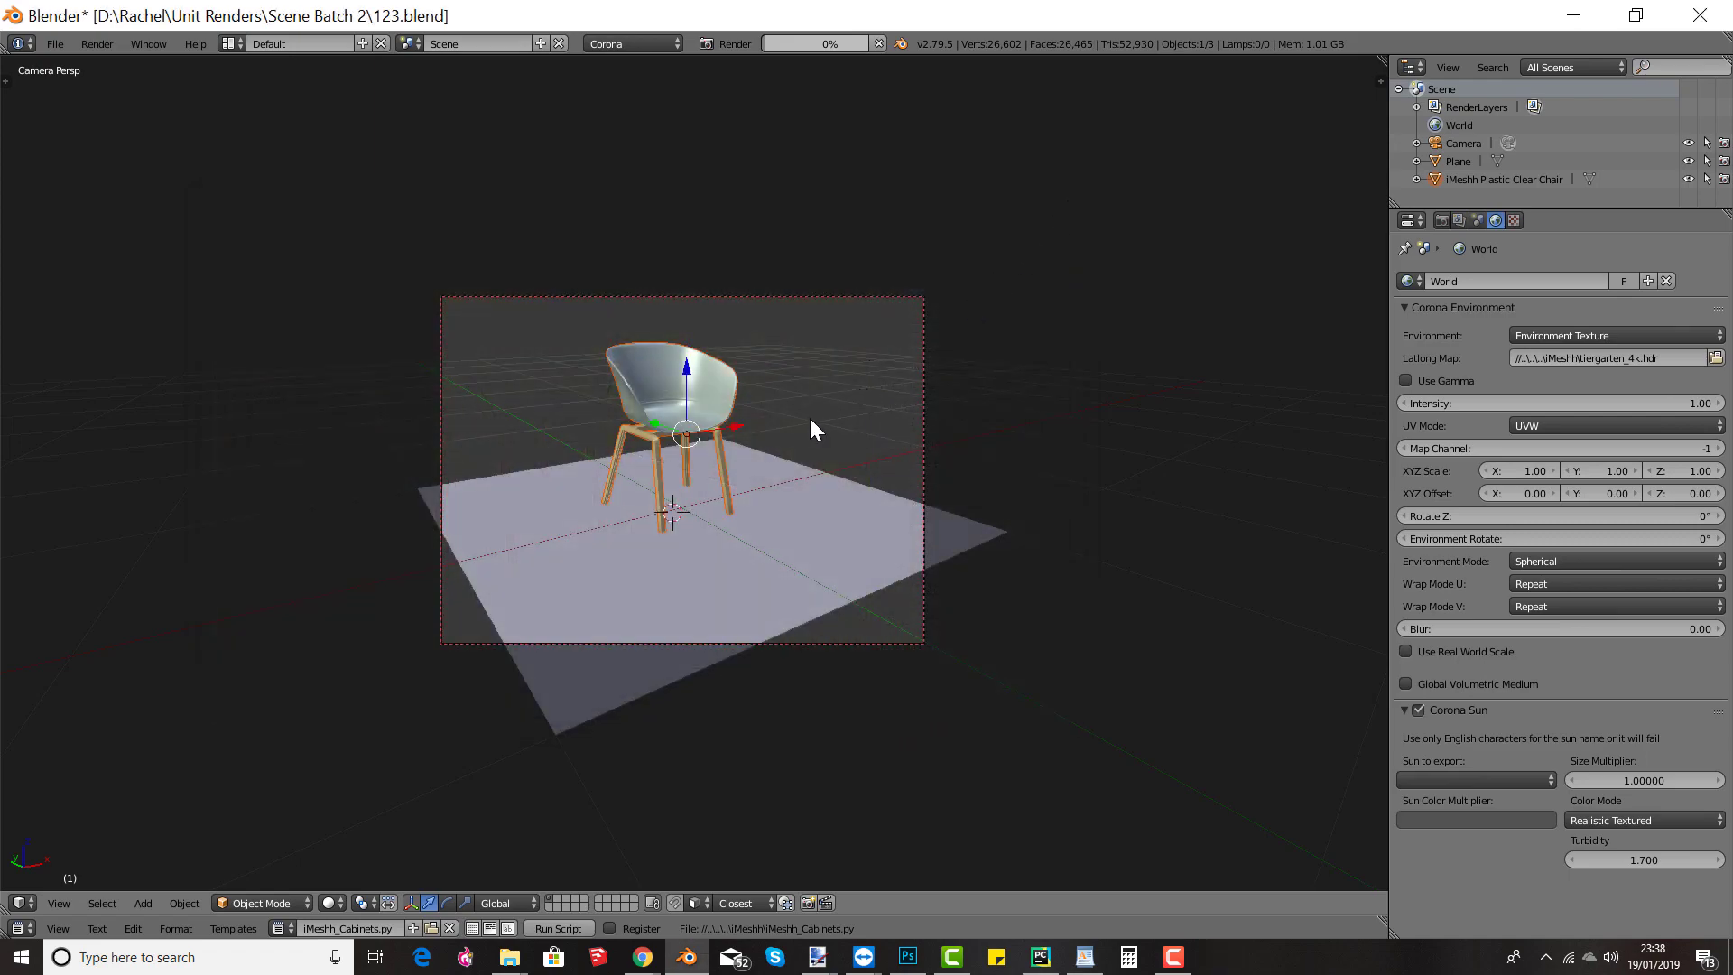
Step: Extrude the floor plane's back edge about 1.6 units upward along global Z to form a wall behind the chair
middle_drag(810, 419, 520, 498)
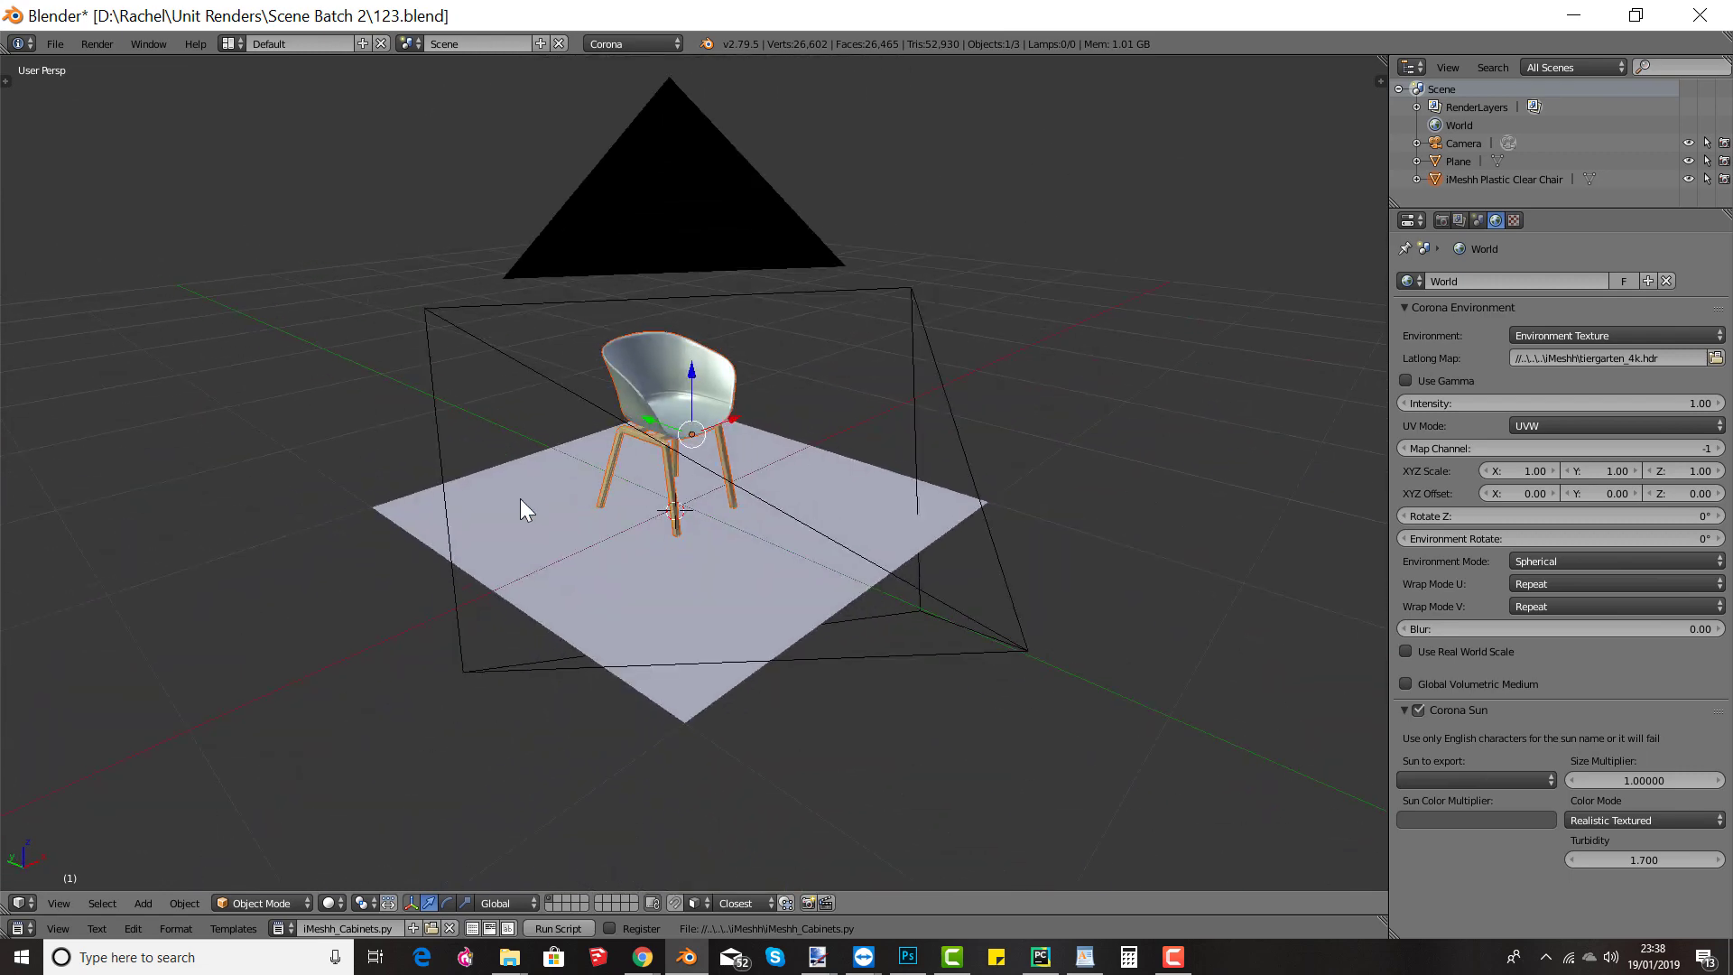
right_click(514, 495)
key(Tab)
key(a)
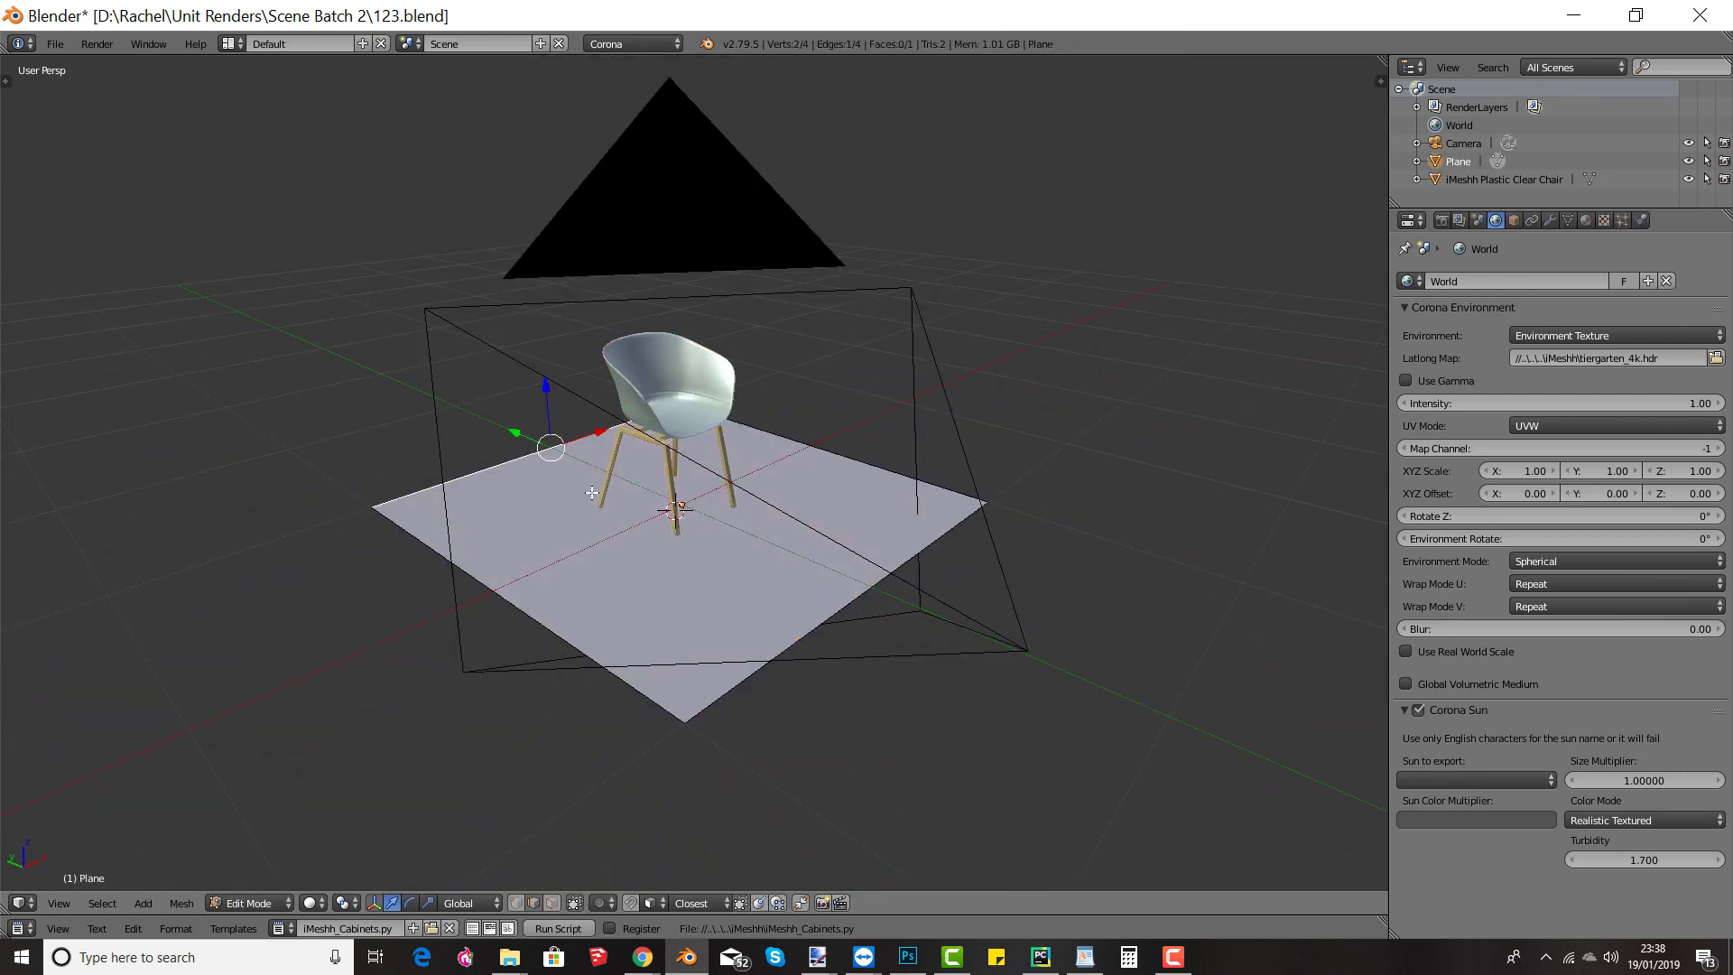
right_click(528, 456)
key(e)
key(z)
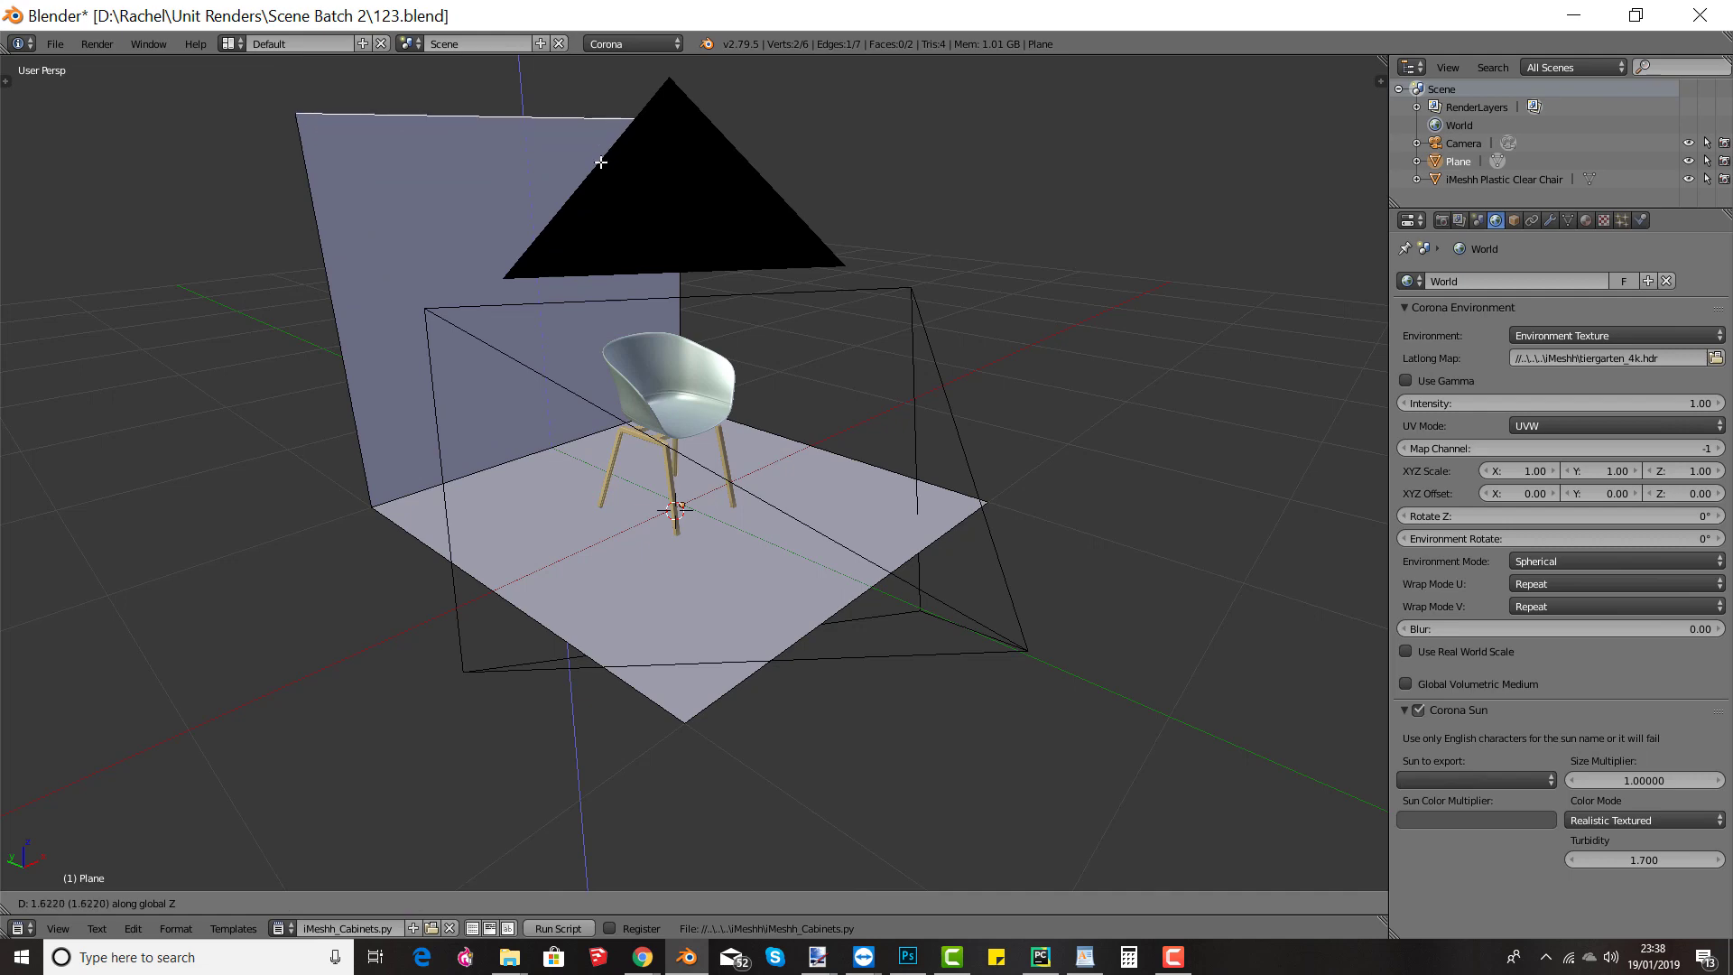
click(599, 154)
Step: Widen the floor and wall on both sides along X, and extend the floor's front edge forward along Y
middle_drag(599, 154, 647, 350)
key(KP_0)
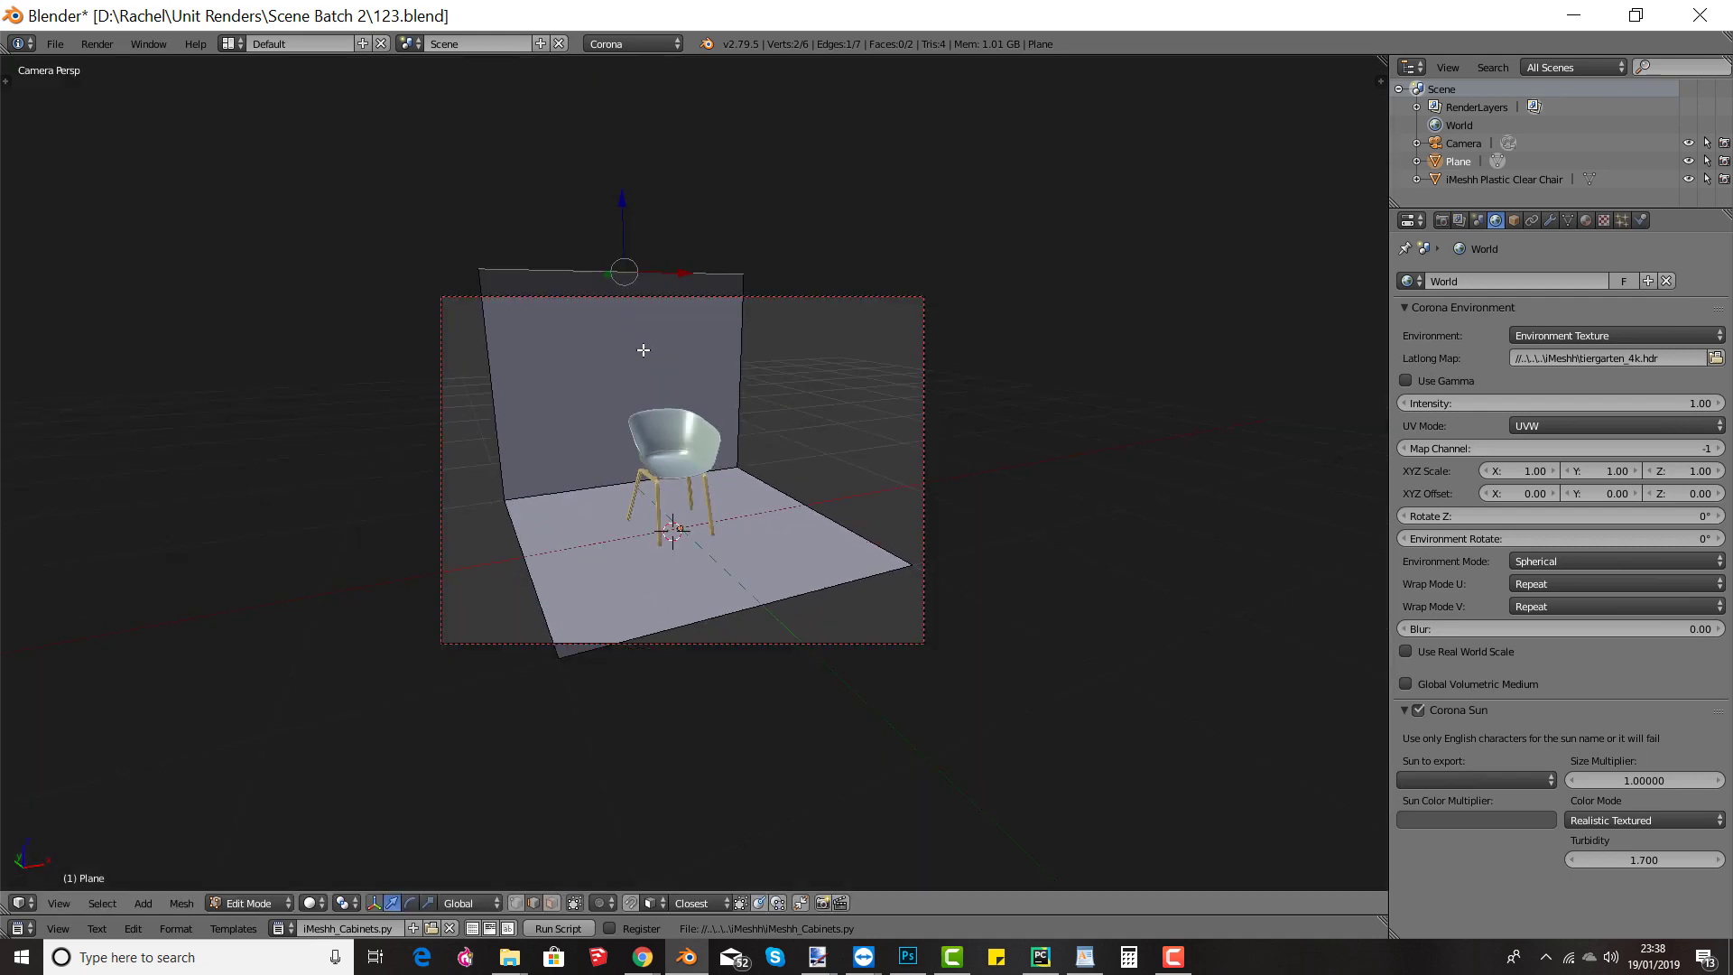
key(a)
middle_drag(779, 499, 726, 536)
alt+right_click(726, 537)
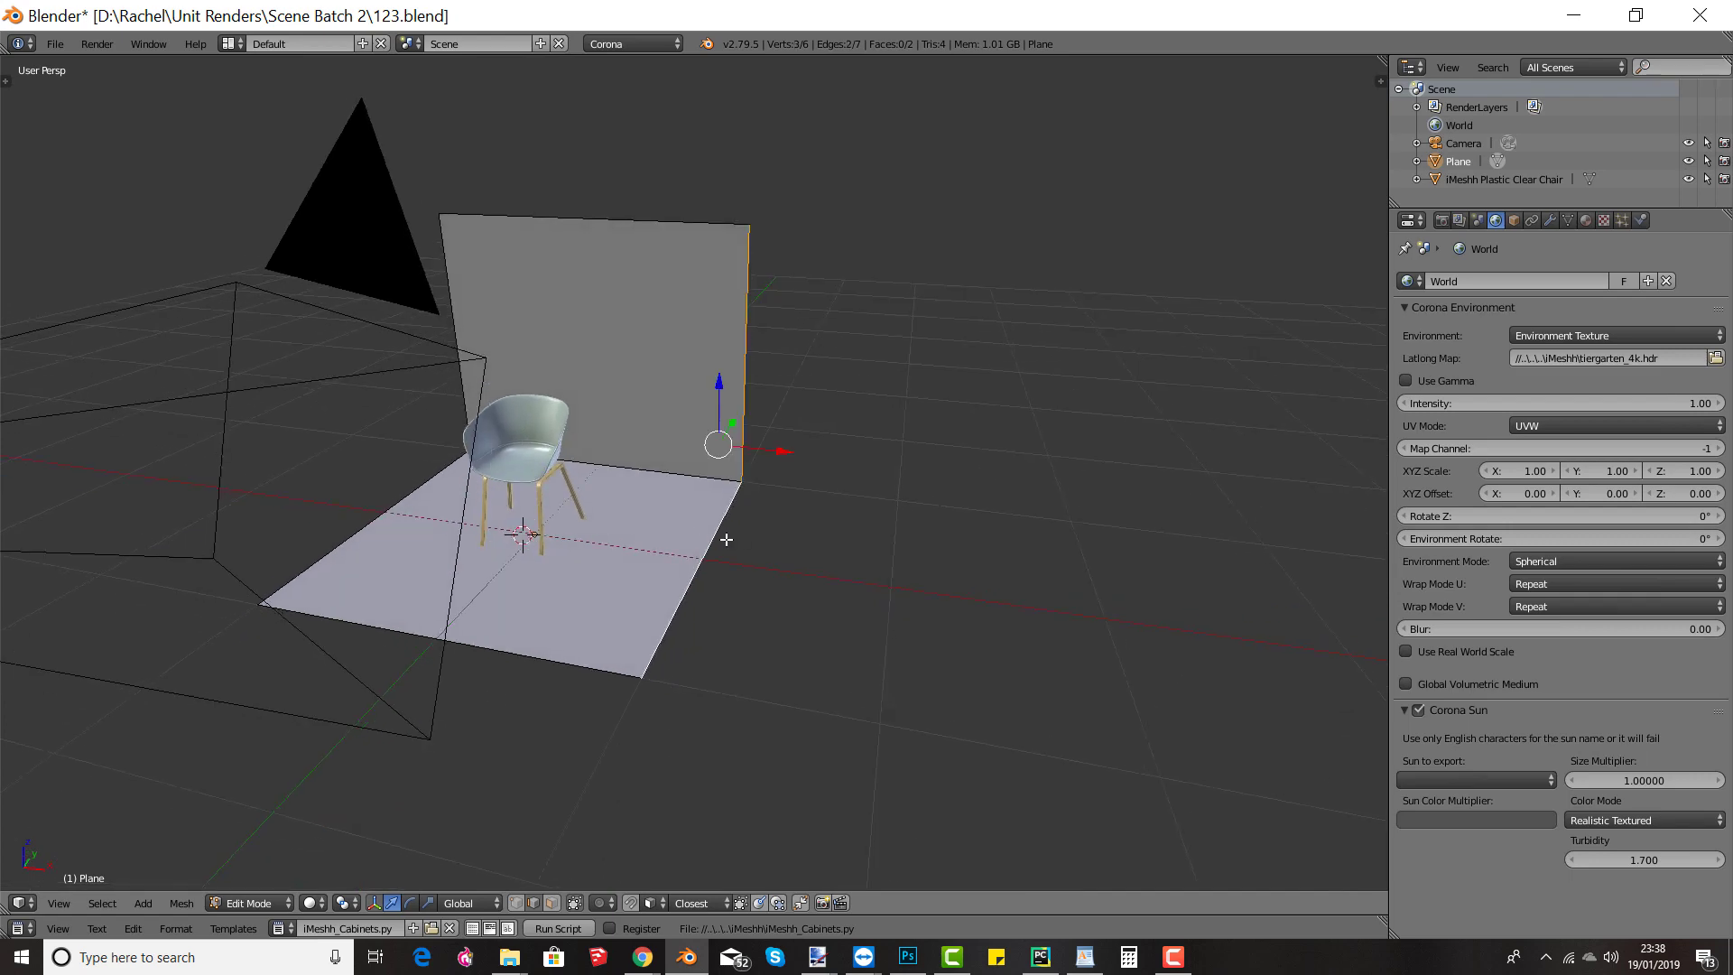
drag(783, 453, 1069, 487)
alt+right_click(460, 325)
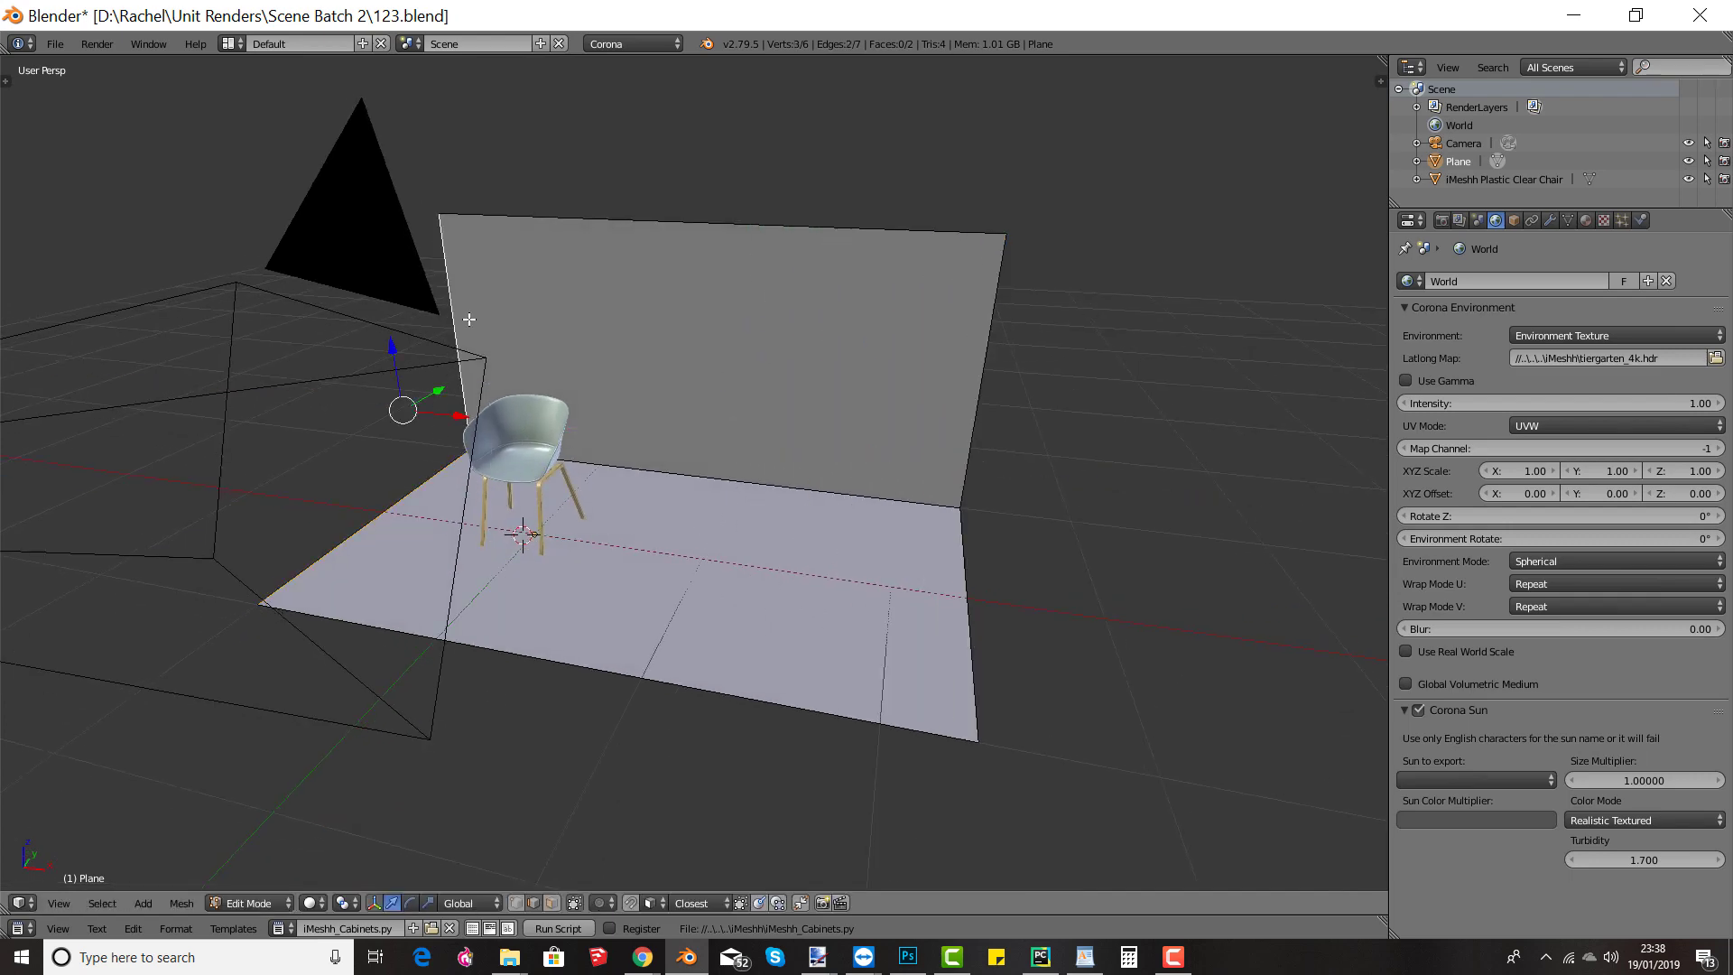
middle_drag(454, 418, 601, 477)
right_click(810, 673)
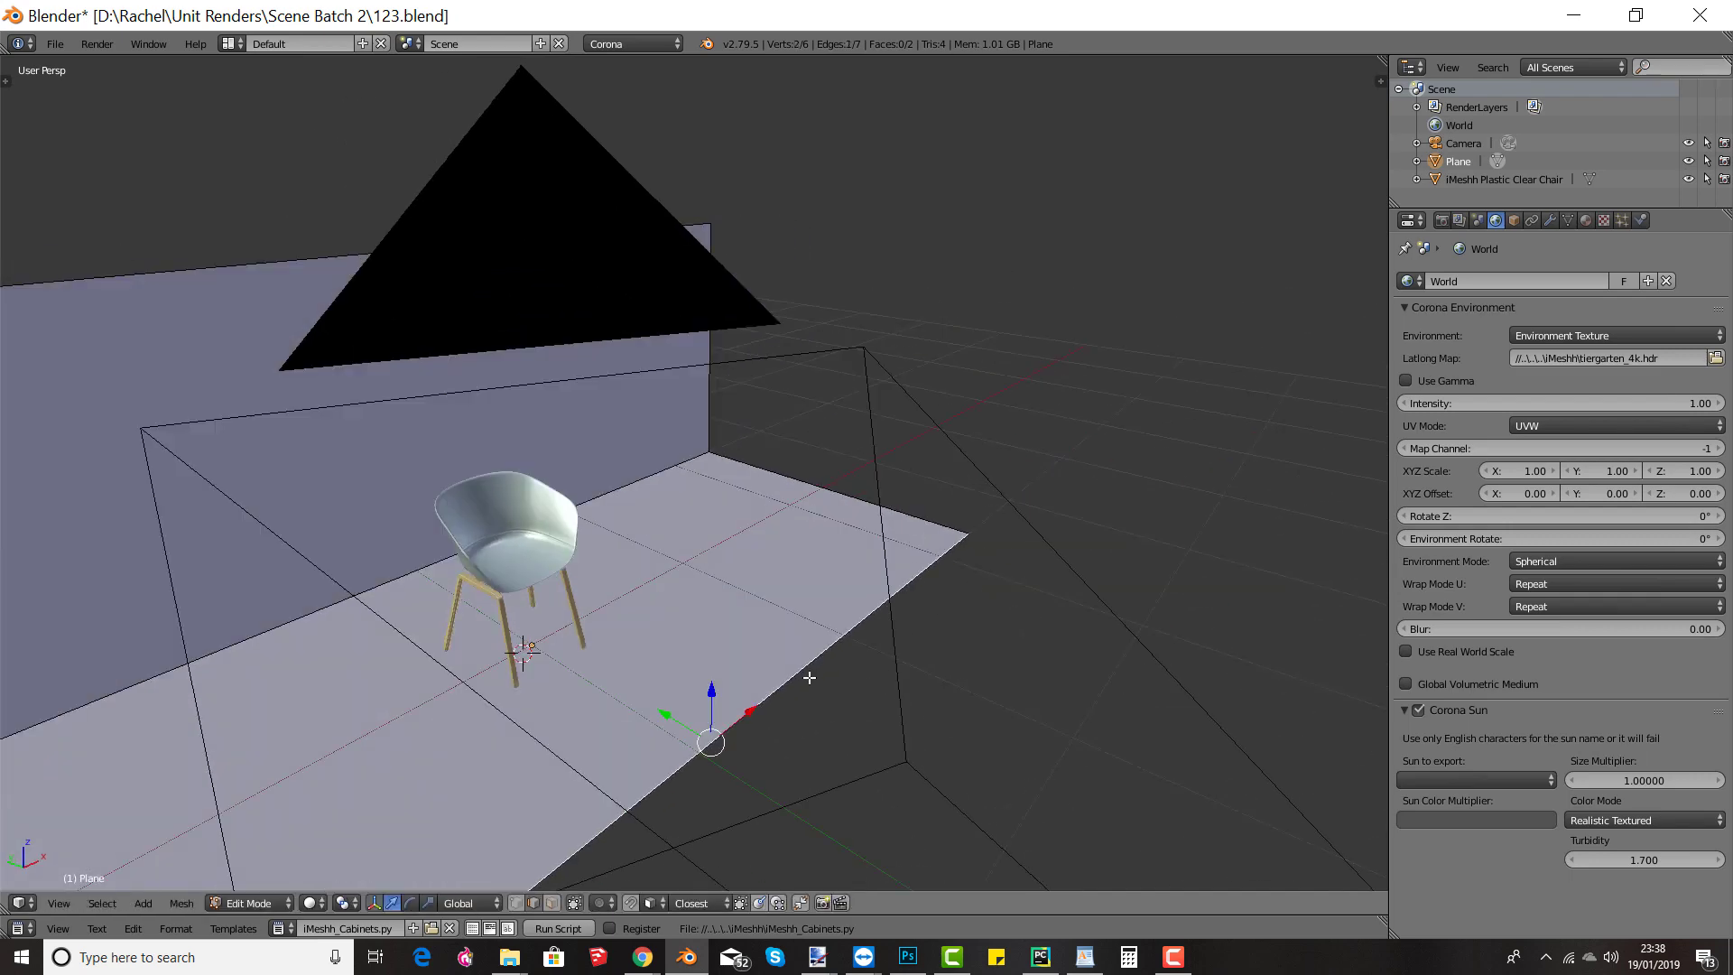
drag(683, 725, 787, 778)
Step: Align the camera to a closer view of the chair against the wall and shift it slightly to adjust the framing
shift+middle_drag(755, 743, 765, 523)
scroll(716, 495, up, 2)
key(KP_0)
key(KP_0)
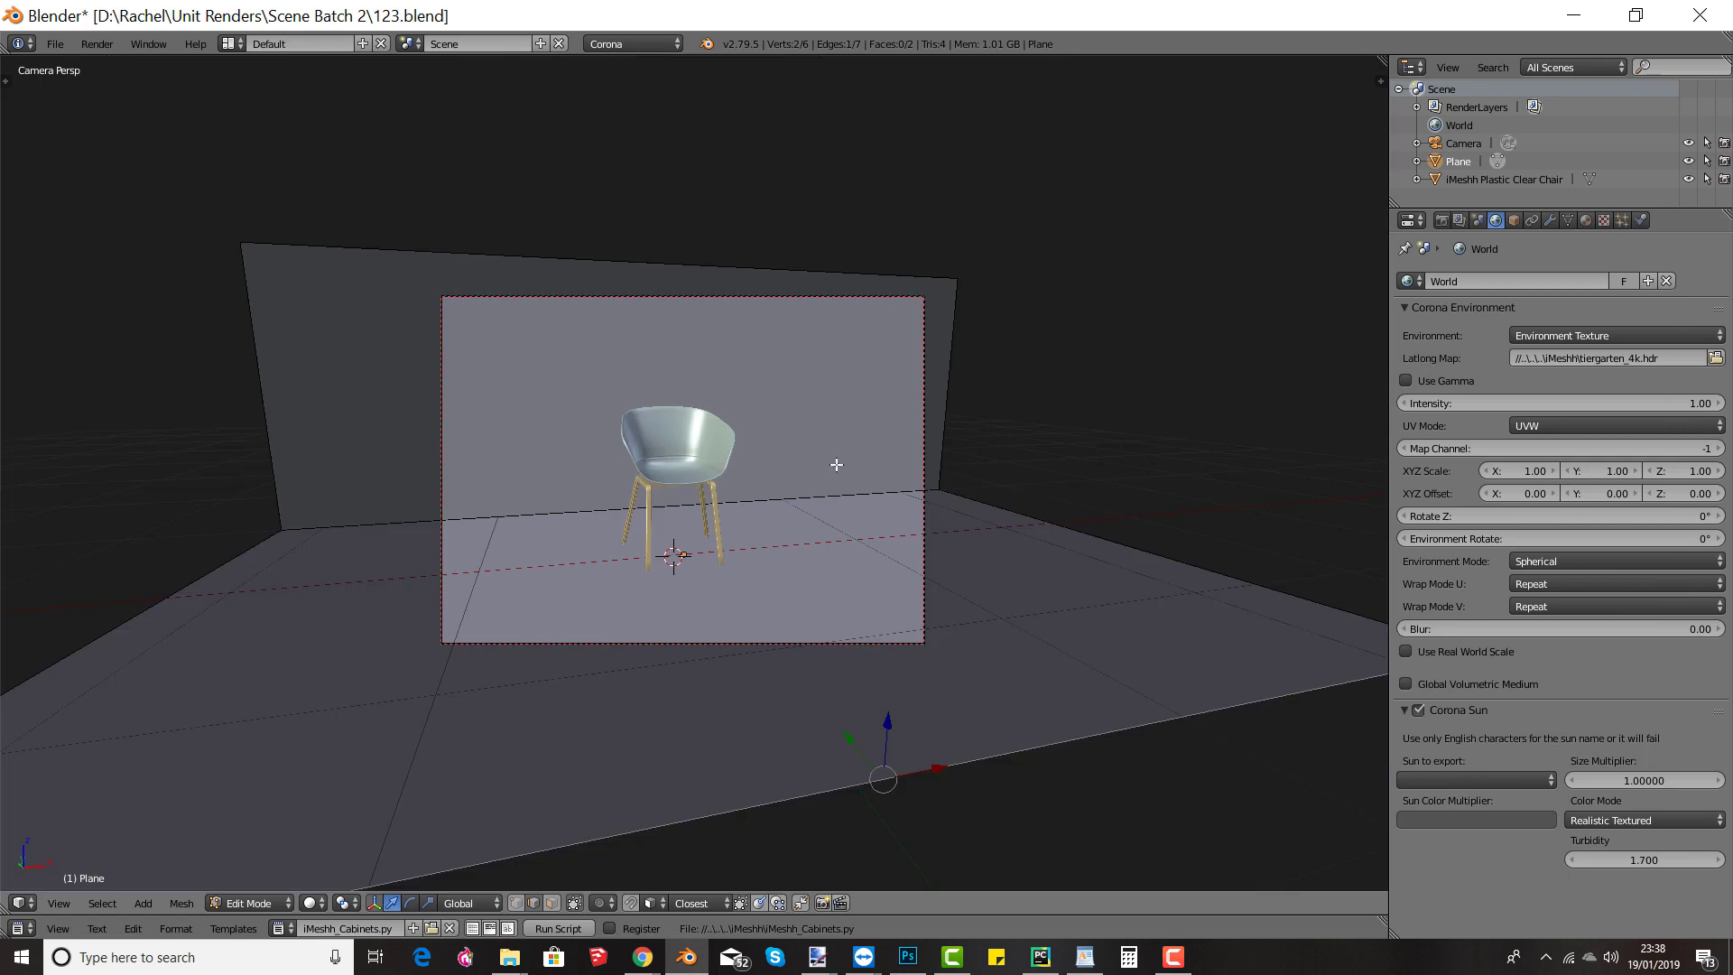
key(Tab)
right_click(924, 641)
key(g)
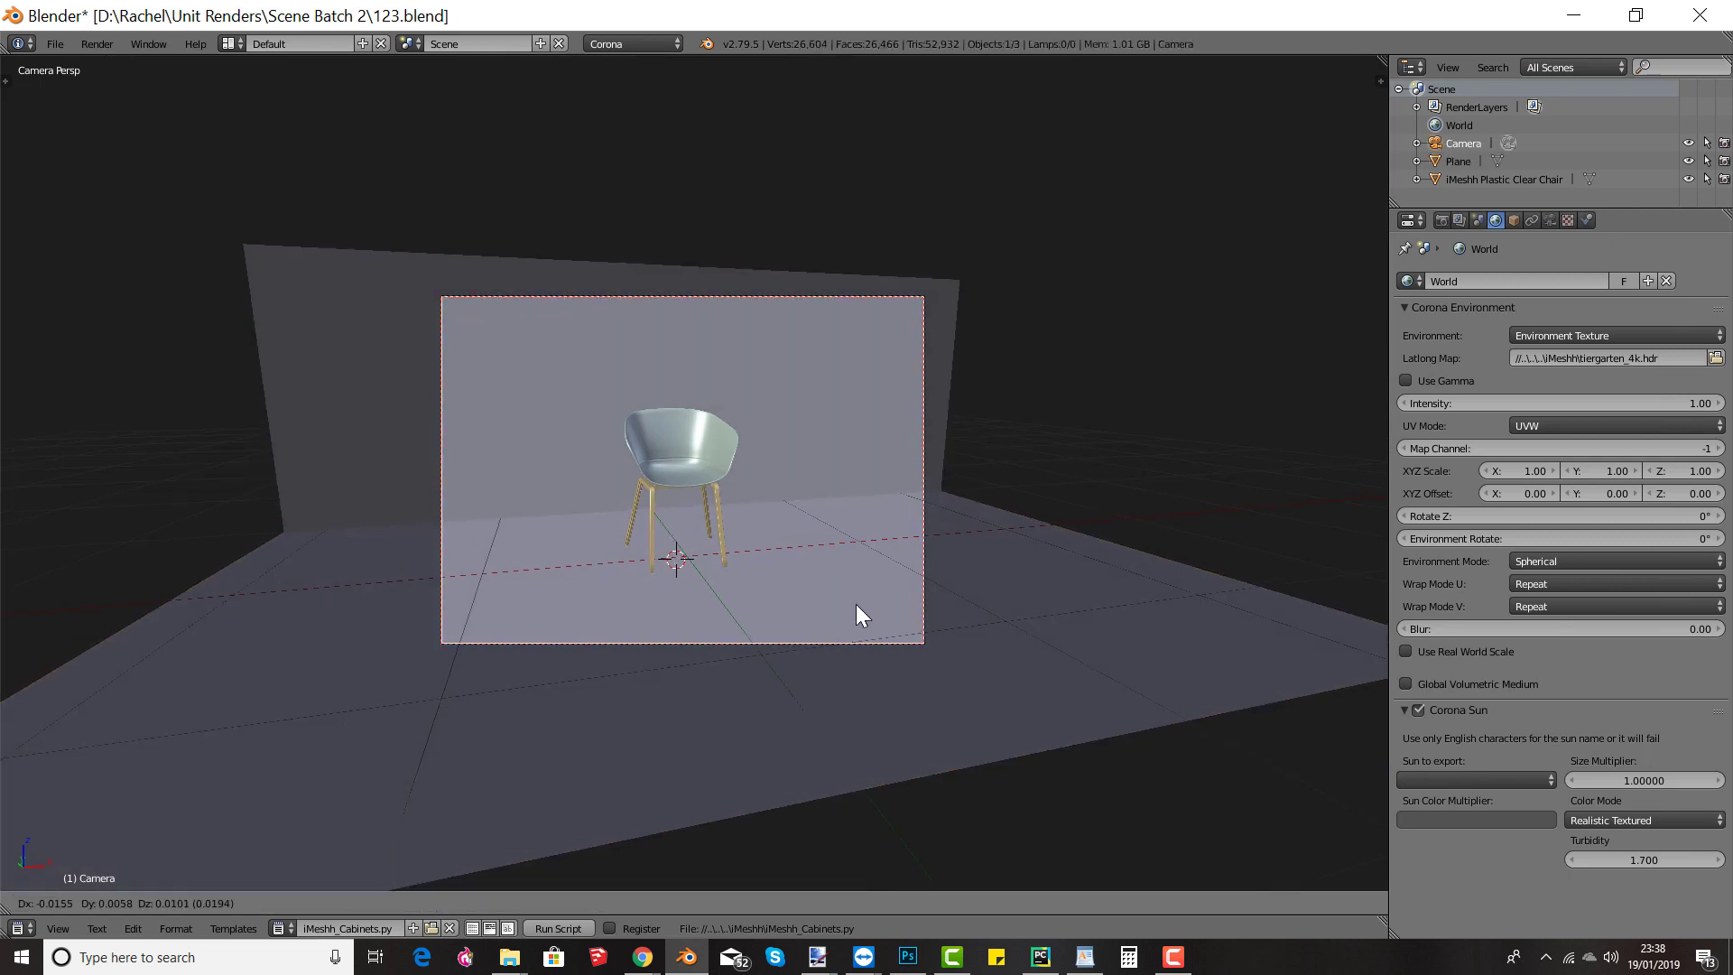
click(707, 516)
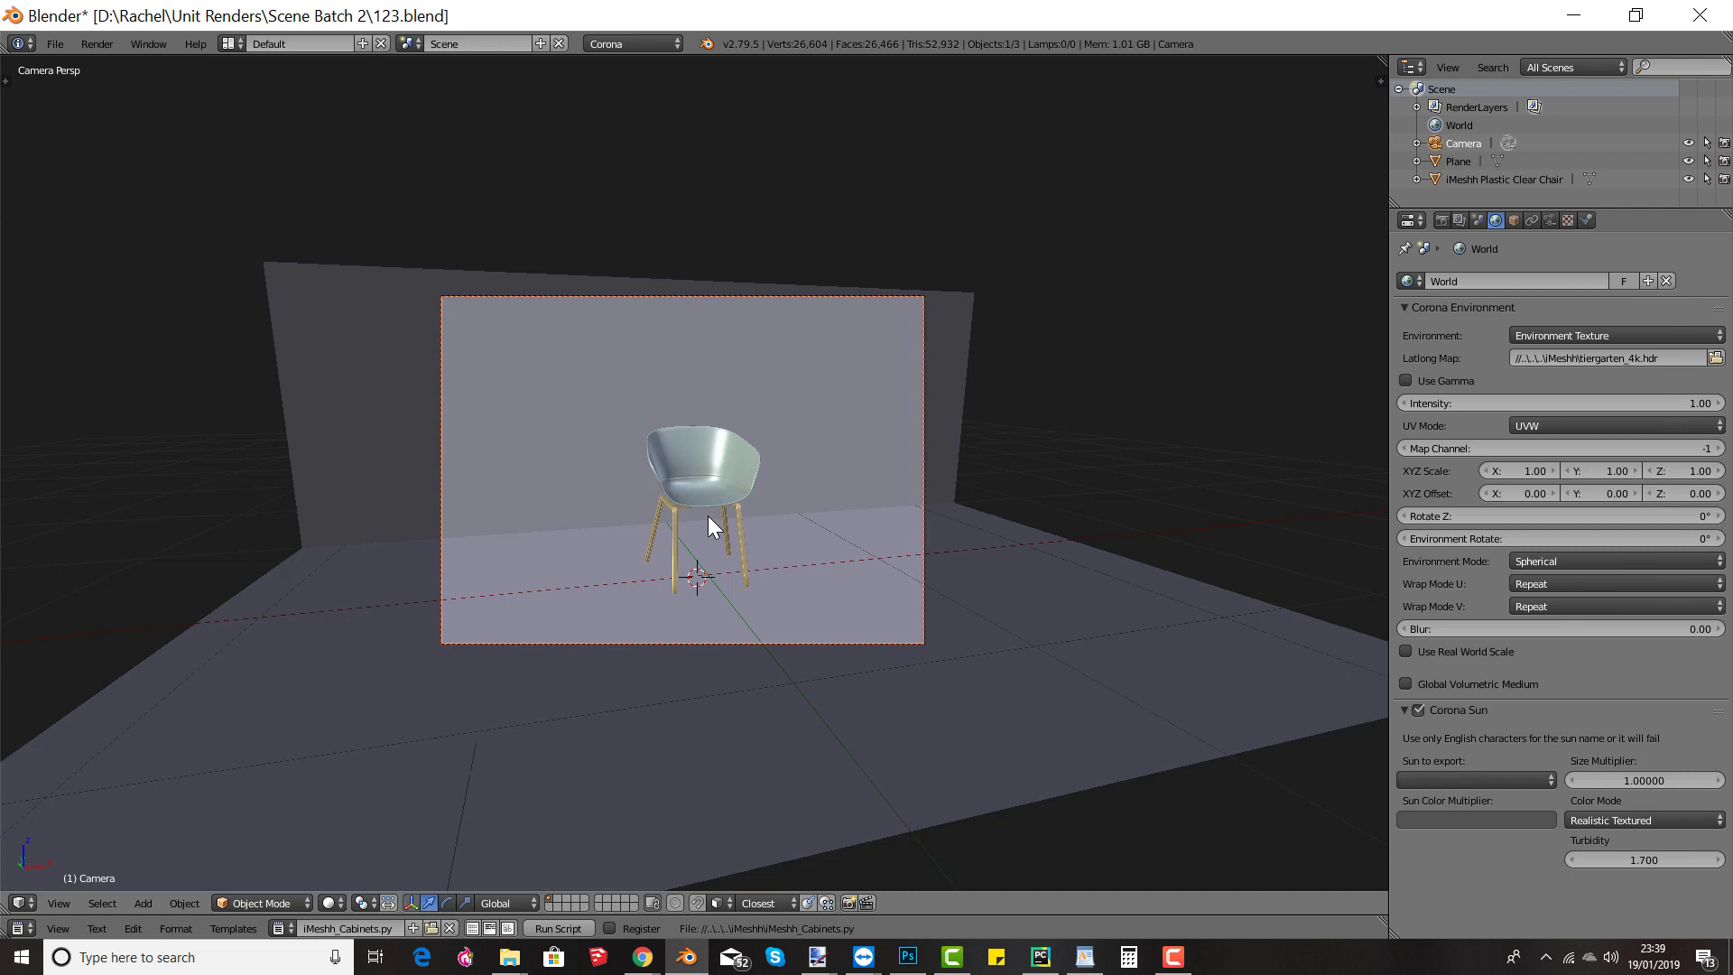
Step: Set the Corona environment intensity to 0, render the scene, and close the render window
click(1583, 402)
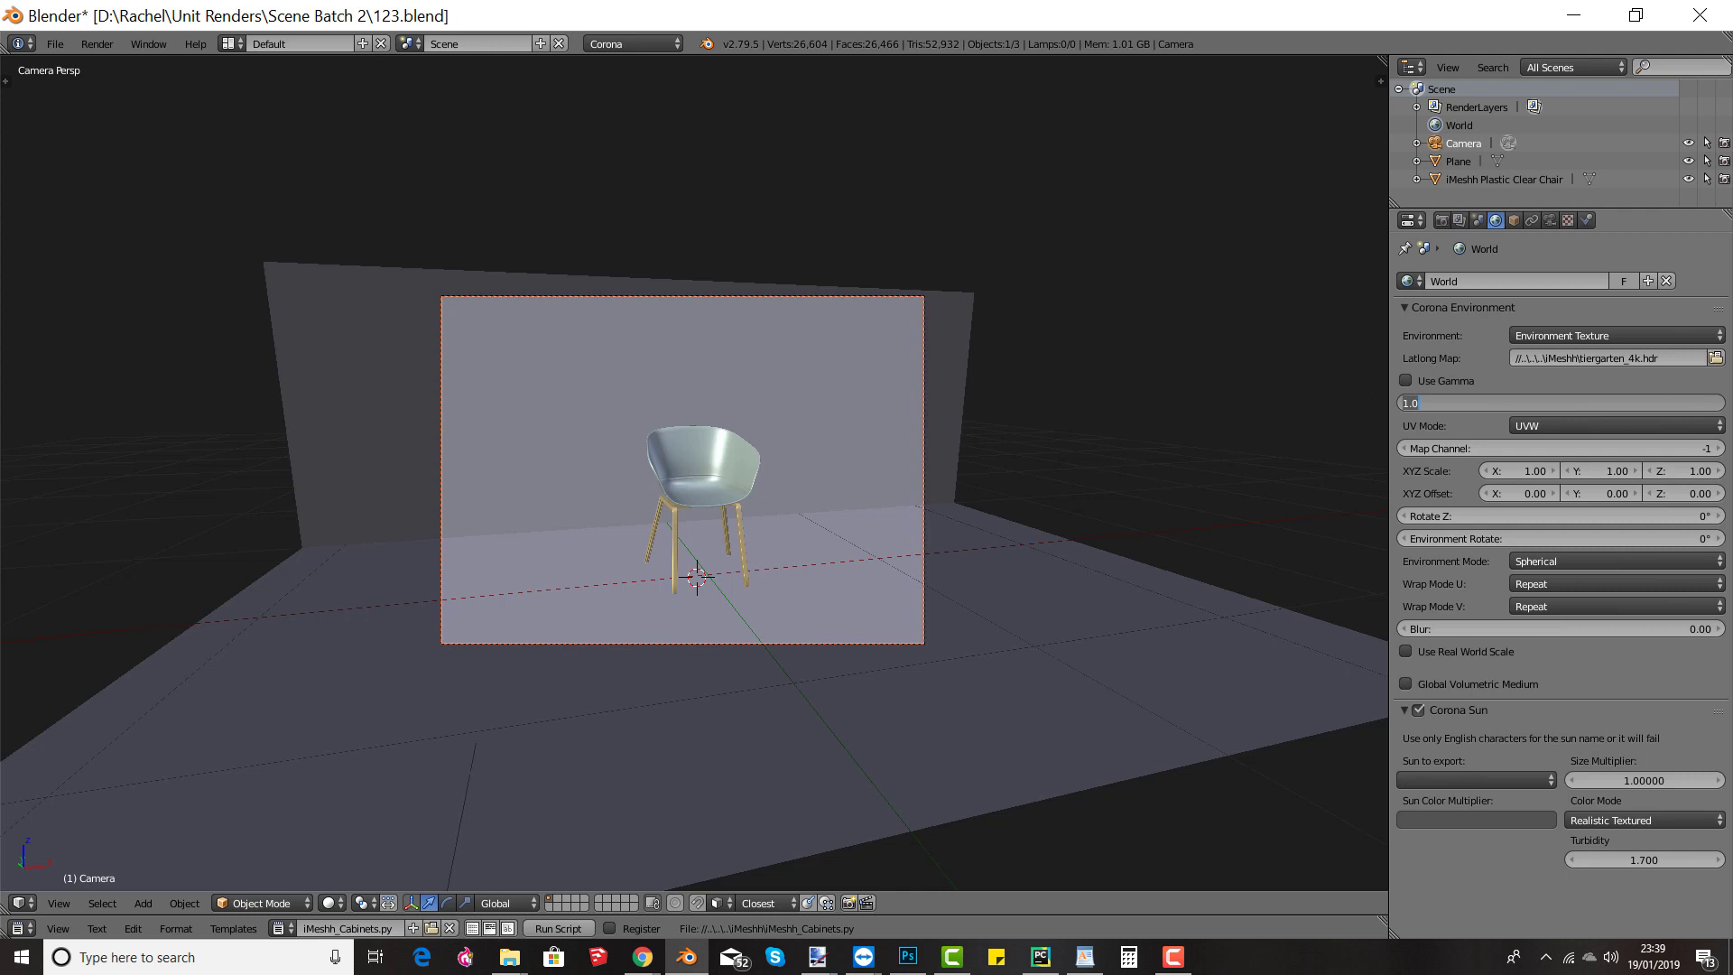
text(0)
key(Return)
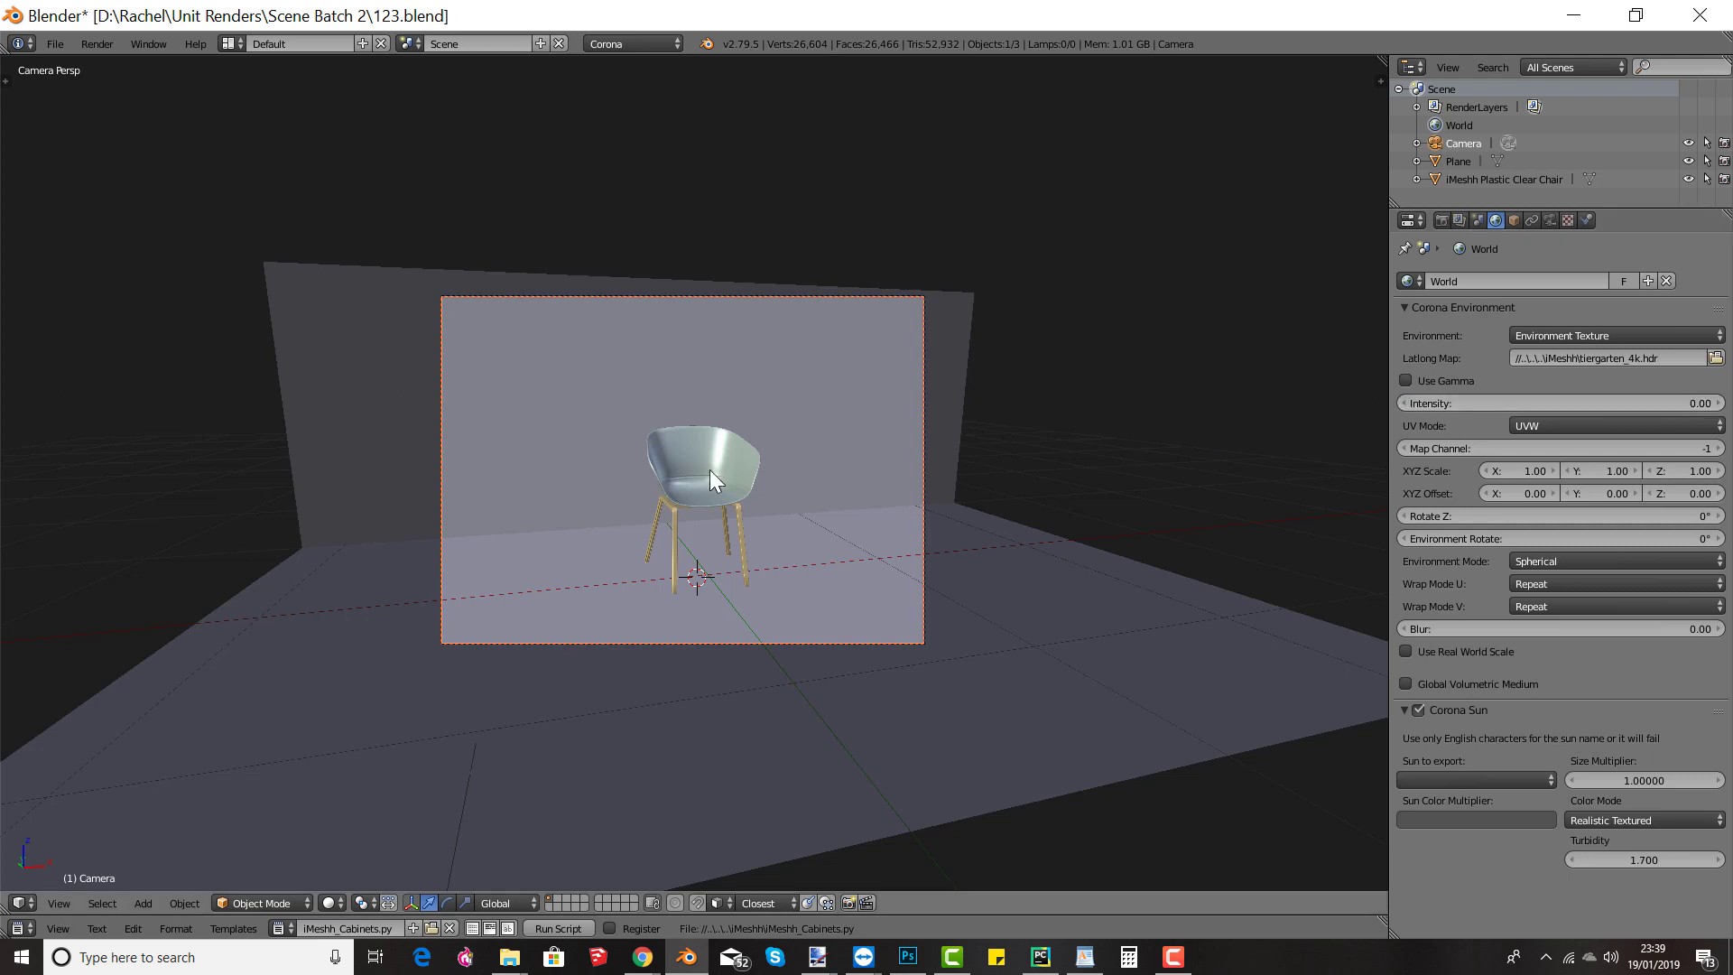
key(F12)
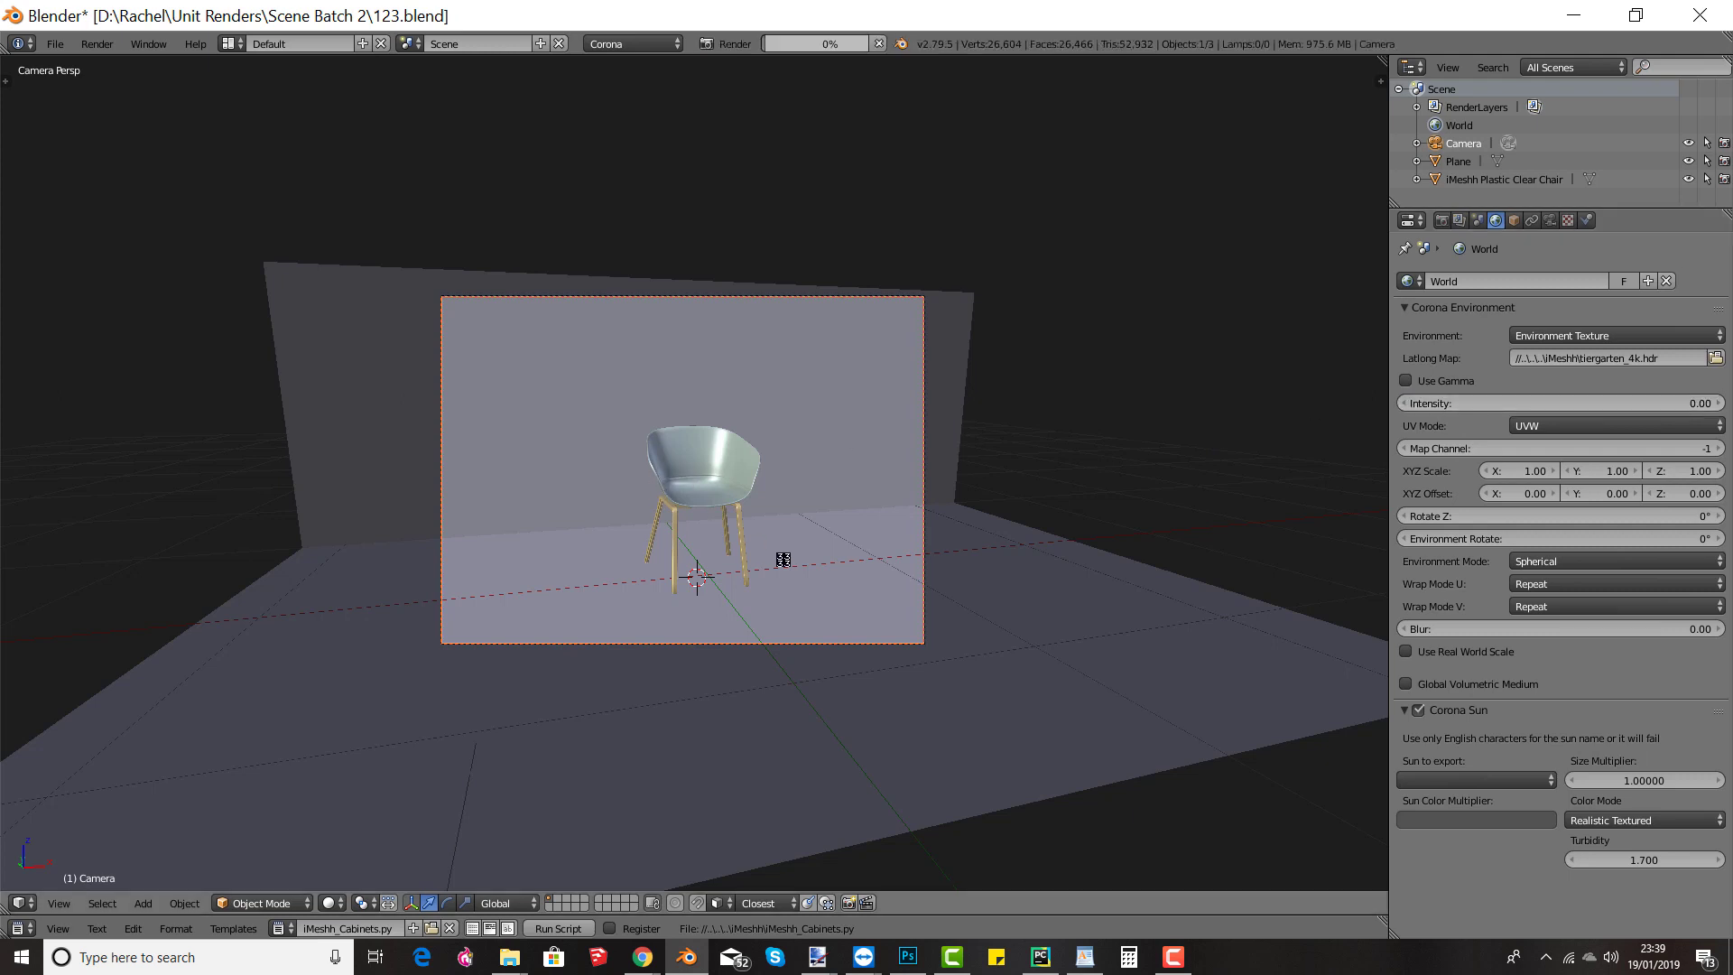
middle_drag(836, 706, 926, 740)
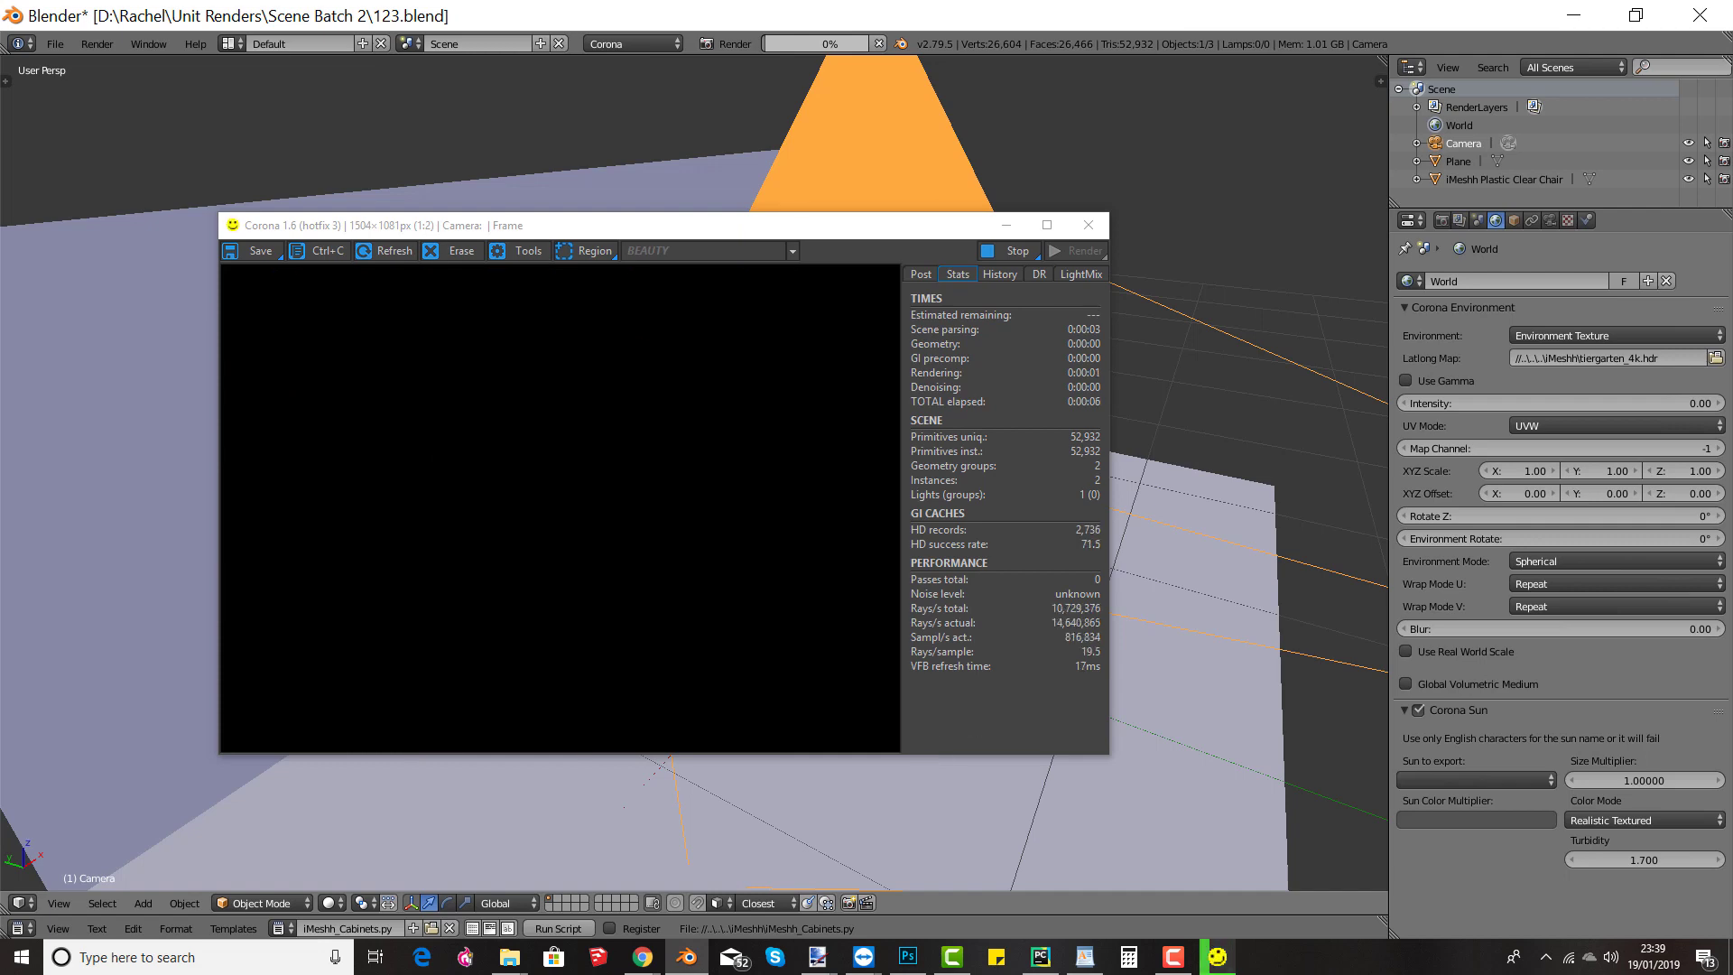
click(1089, 225)
Step: Split the 3D viewport into two side-by-side views of the chair scene
middle_drag(950, 516, 725, 511)
scroll(706, 567, up, 3)
scroll(695, 581, down, 3)
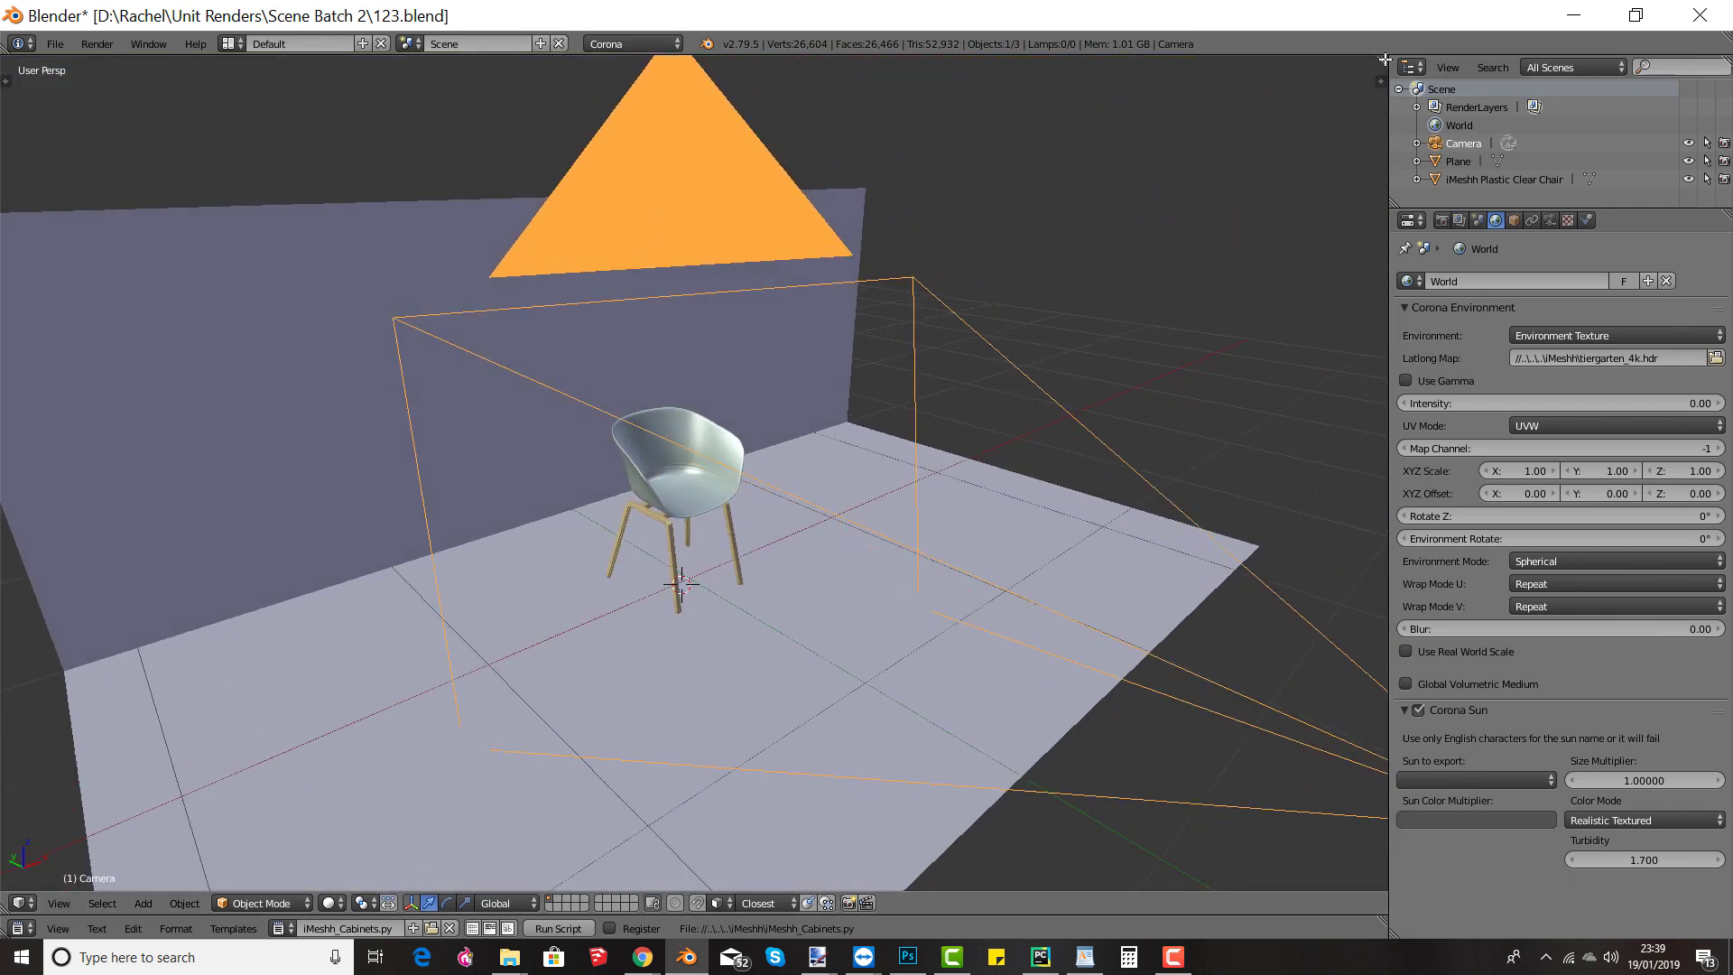
drag(1384, 59, 770, 174)
middle_drag(442, 523, 427, 523)
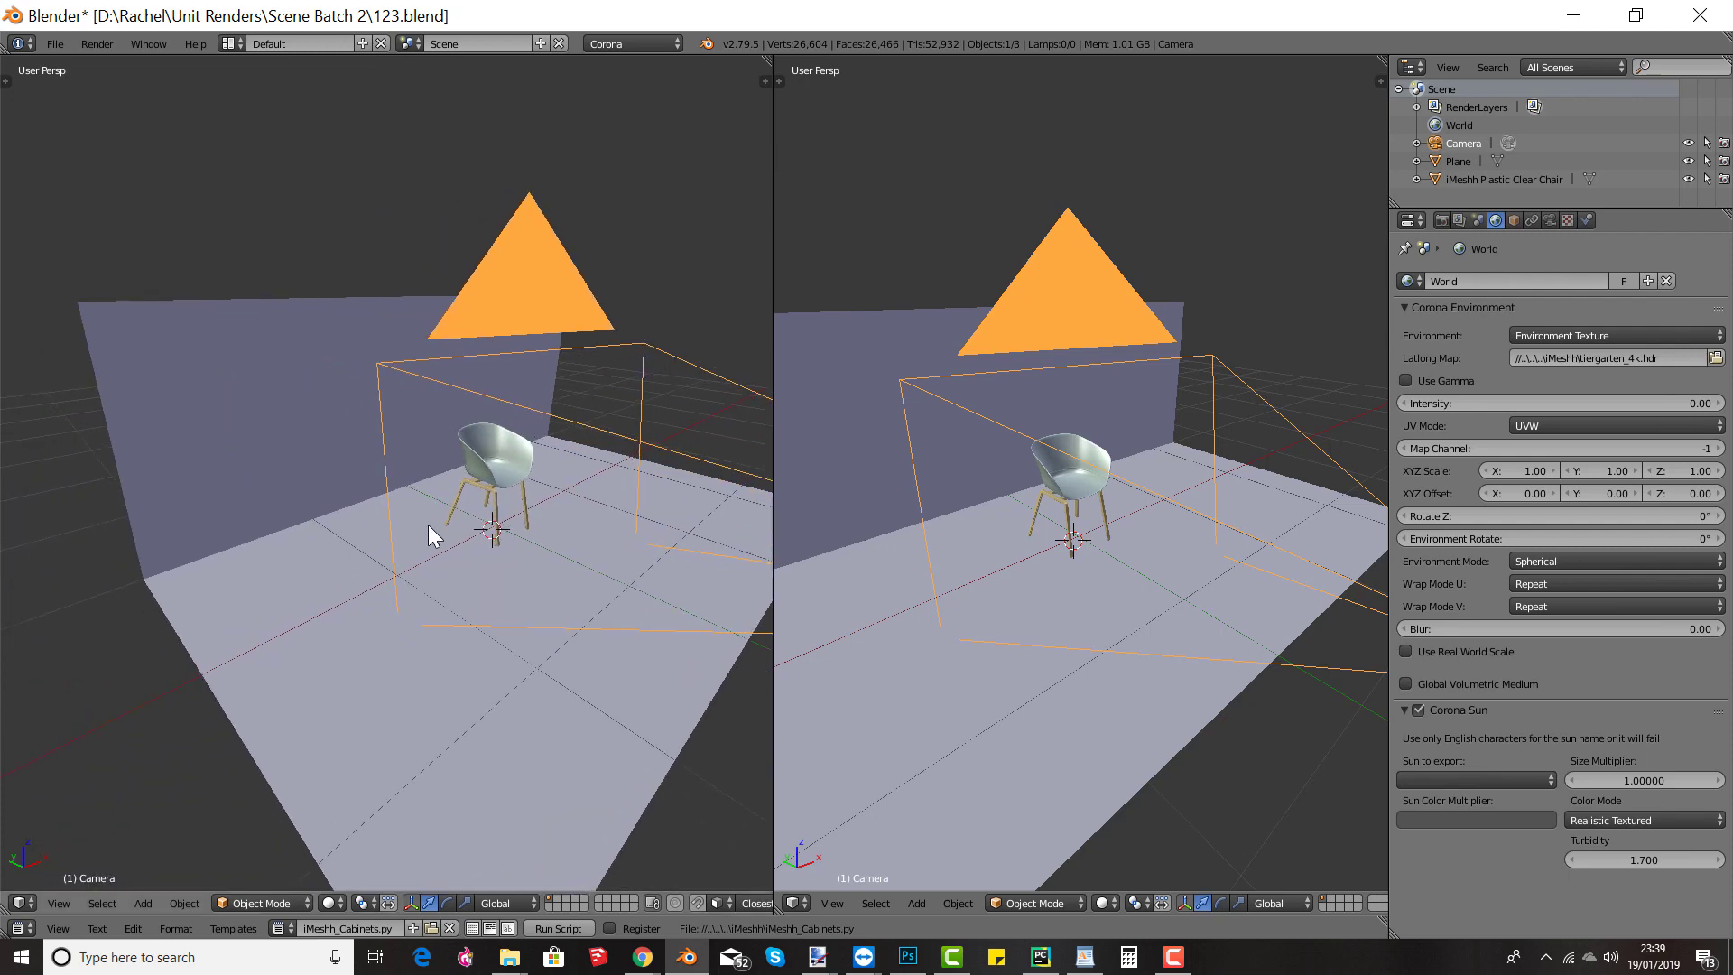
Step: Add a mesh plane, scale it down to a small square in Edit Mode, and raise it above the chair along Z
key(shift+a)
mouse_move(417, 323)
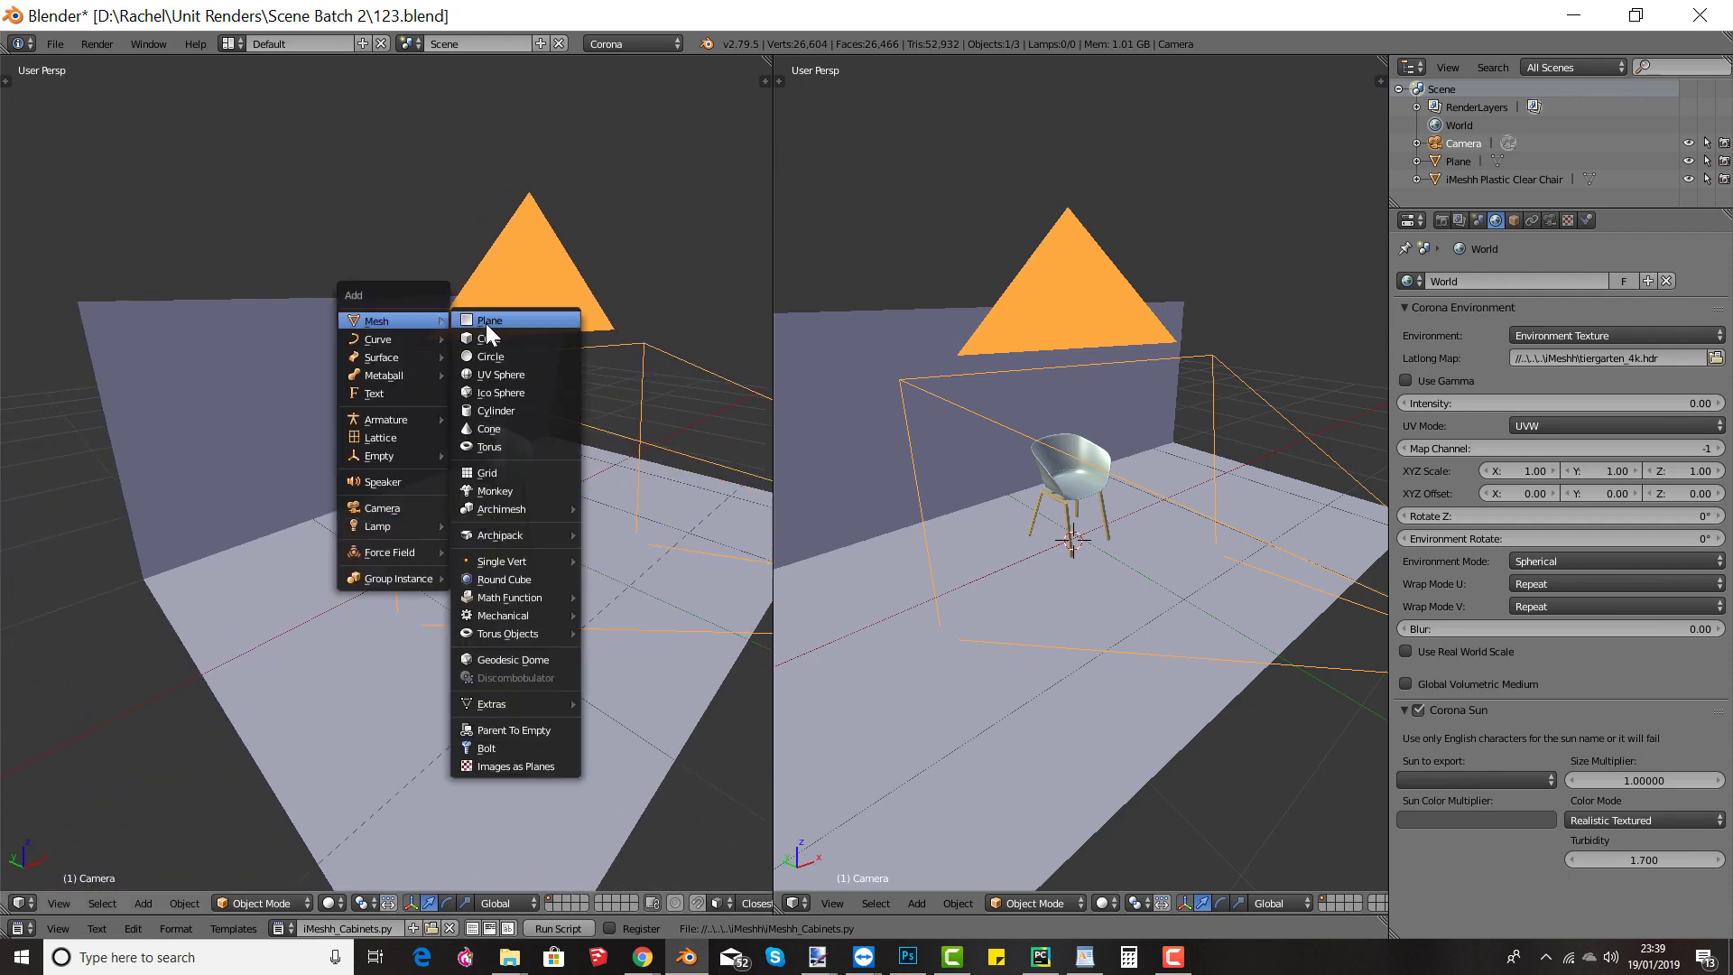
click(486, 323)
key(Tab)
key(s)
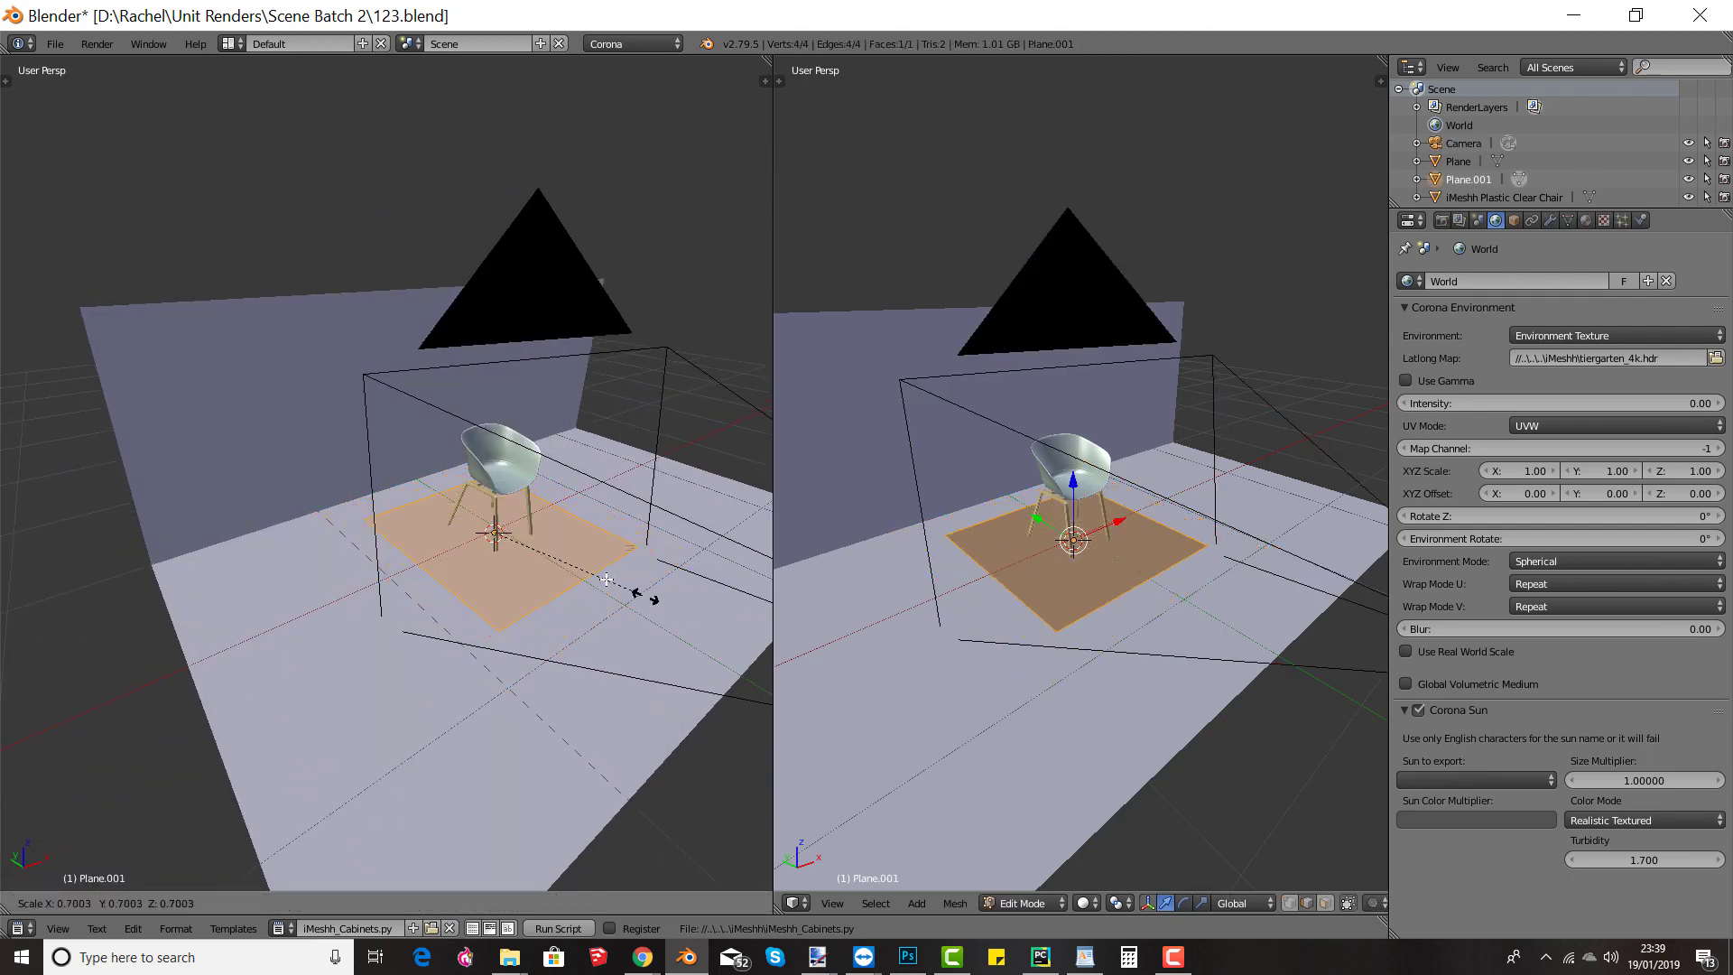
click(514, 547)
key(g)
key(z)
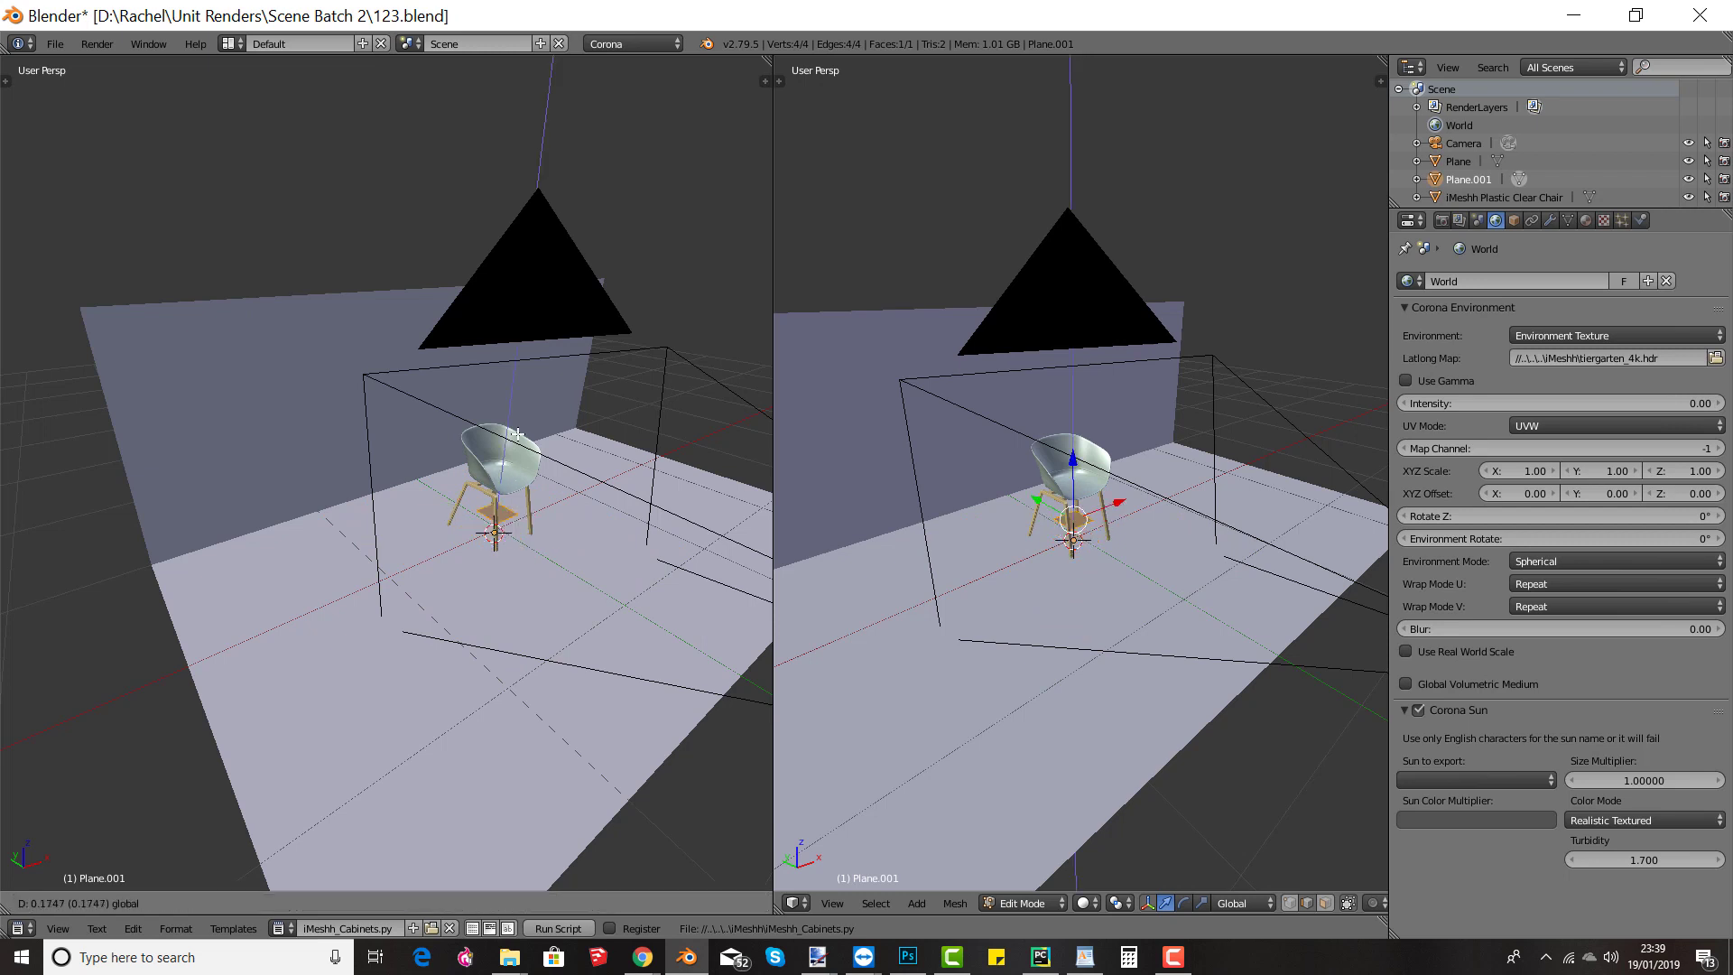
click(528, 338)
Step: Move the small plane along Y toward the back wall and fine-tune its size and position
middle_drag(531, 361, 590, 458)
key(g)
key(y)
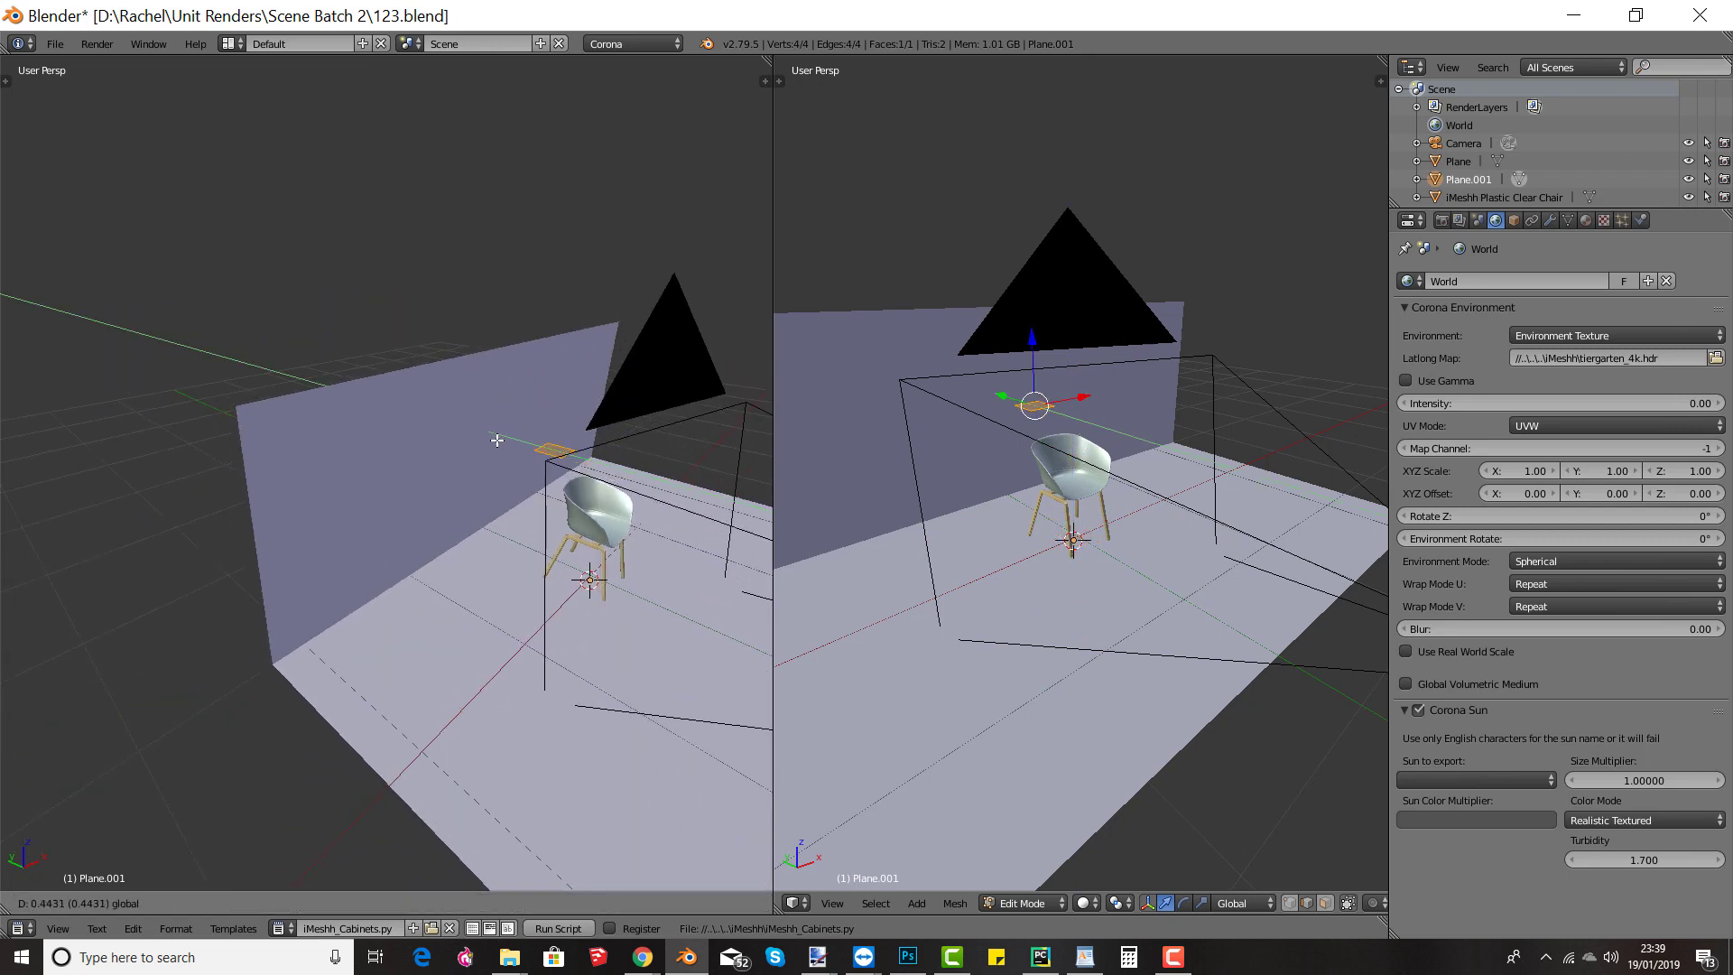
click(445, 432)
key(g)
click(461, 438)
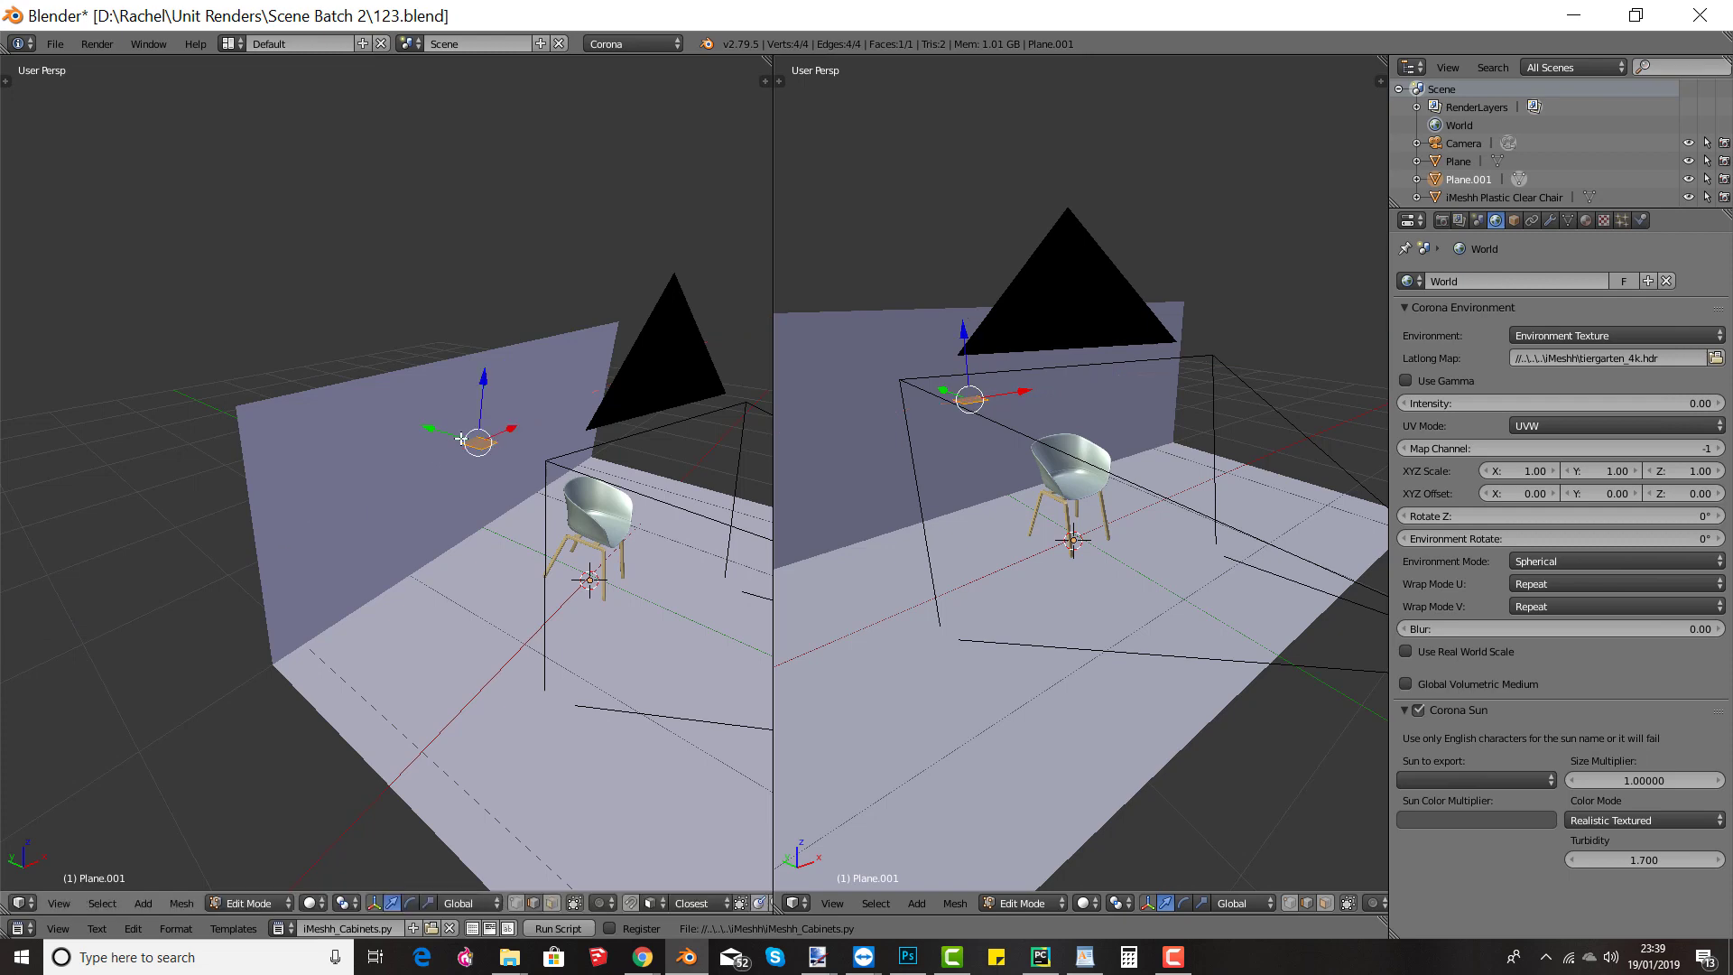
middle_drag(439, 434, 528, 519)
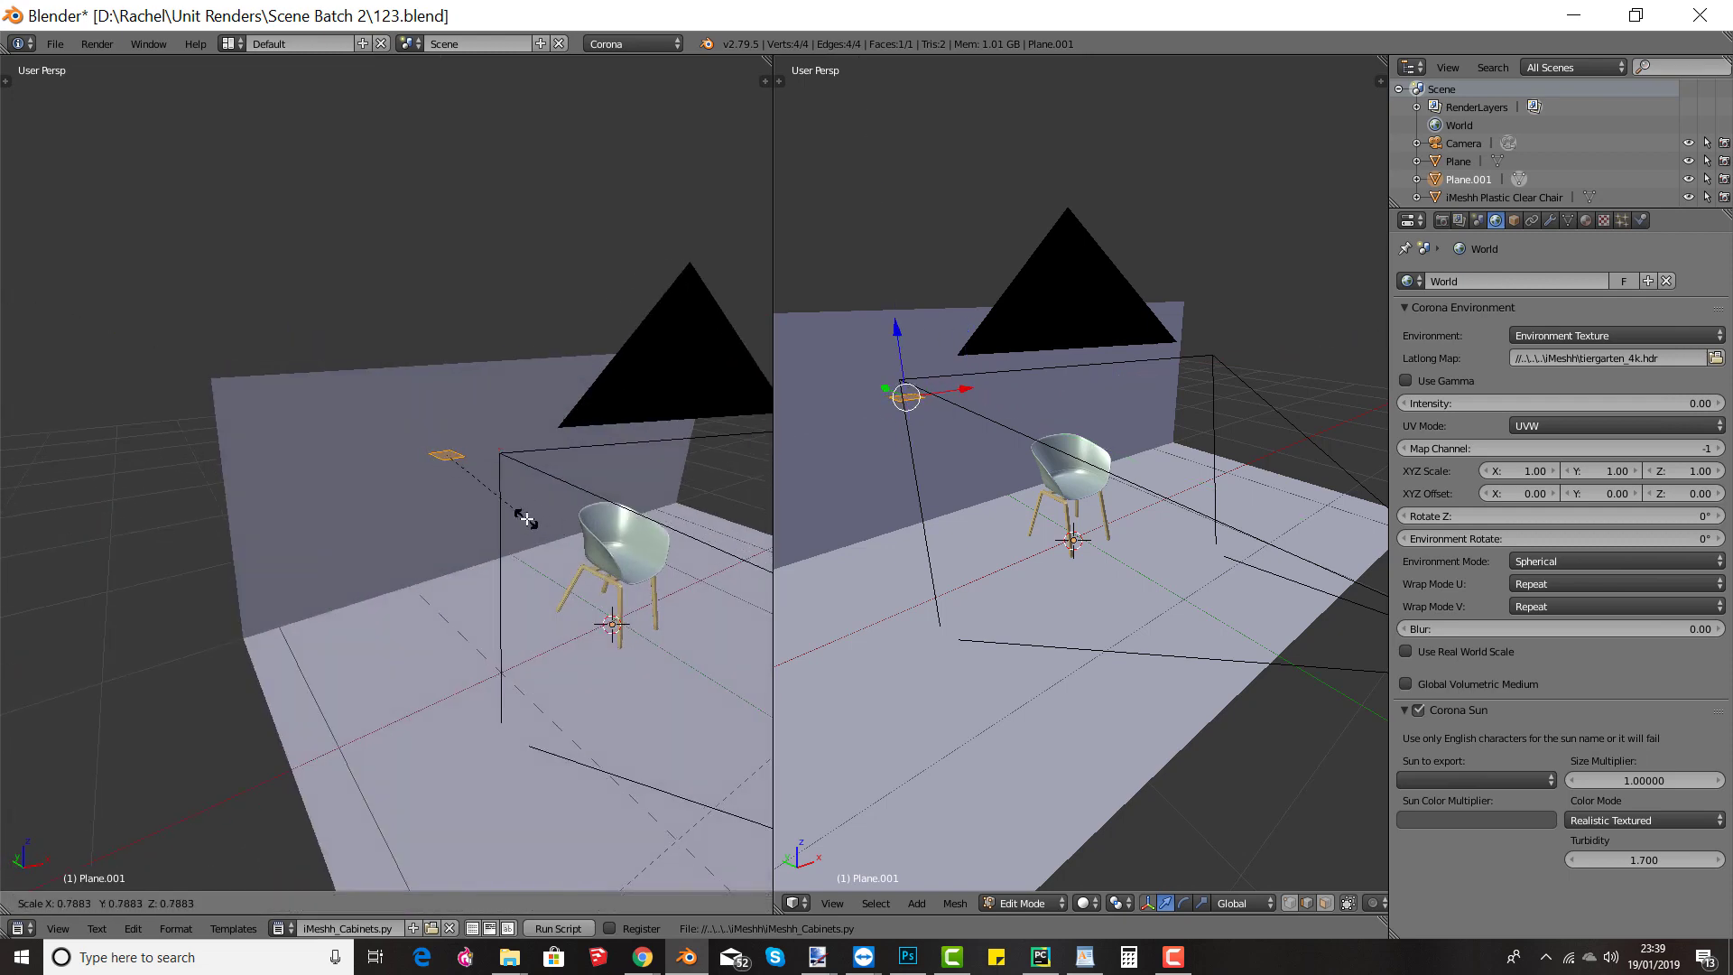
drag(491, 449, 507, 445)
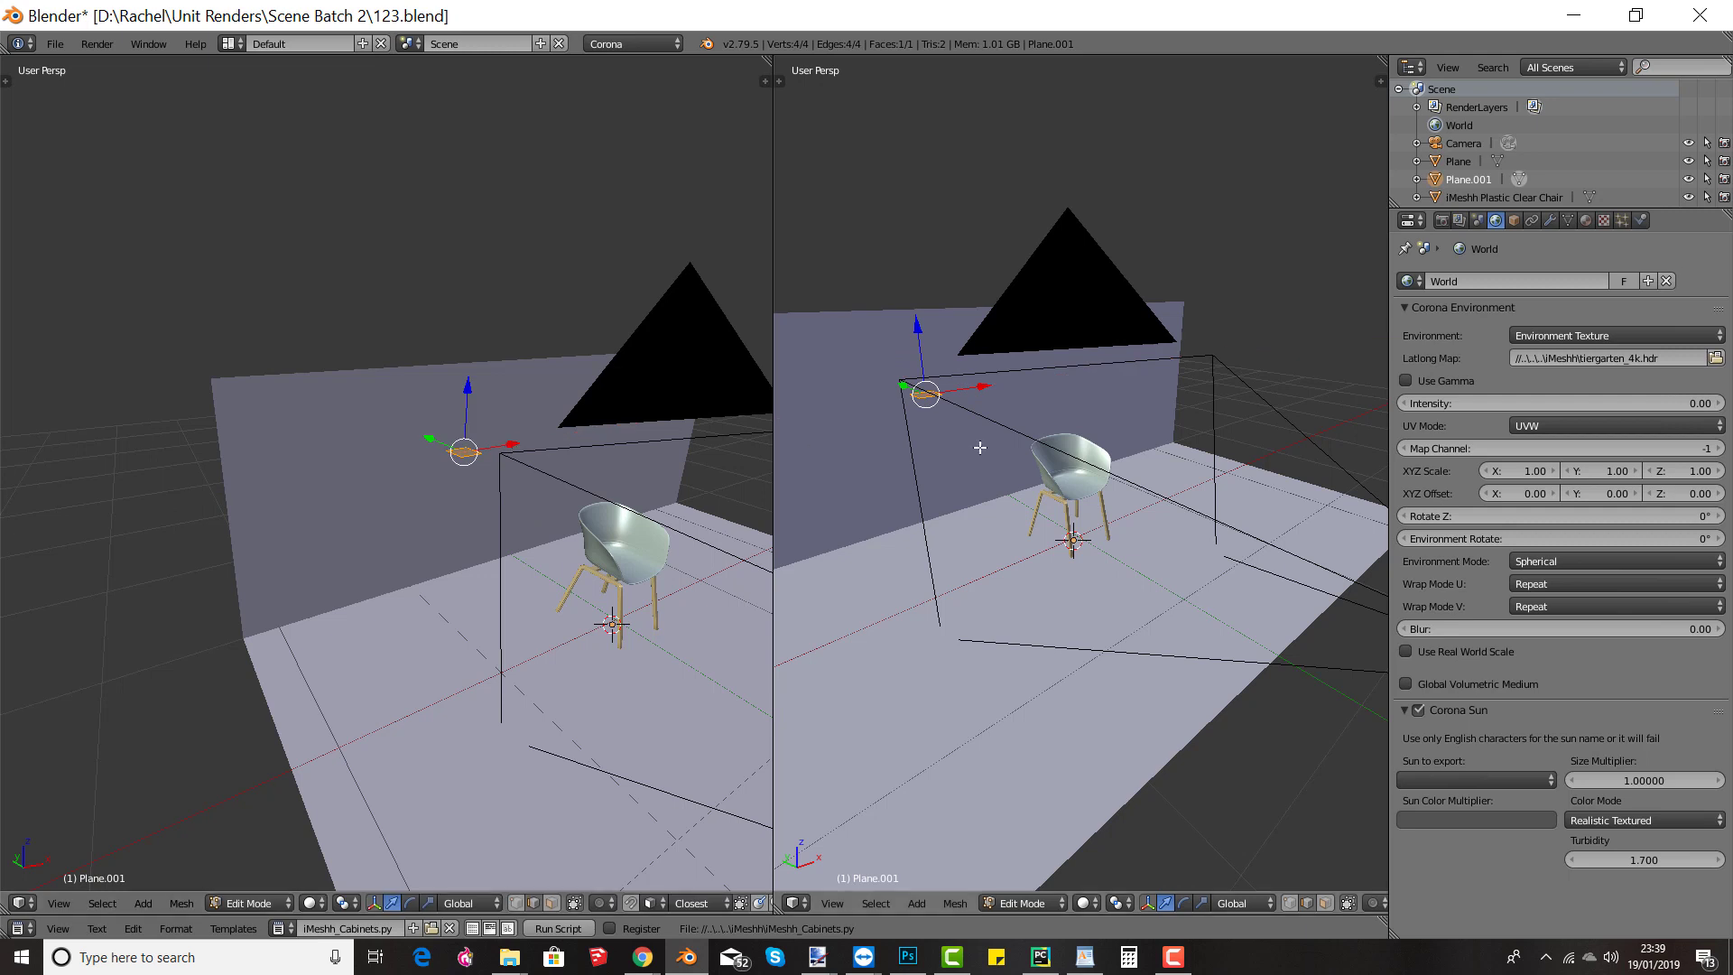
Step: Change the second 3D view to a Node Editor and create a new material for the small plane
click(794, 903)
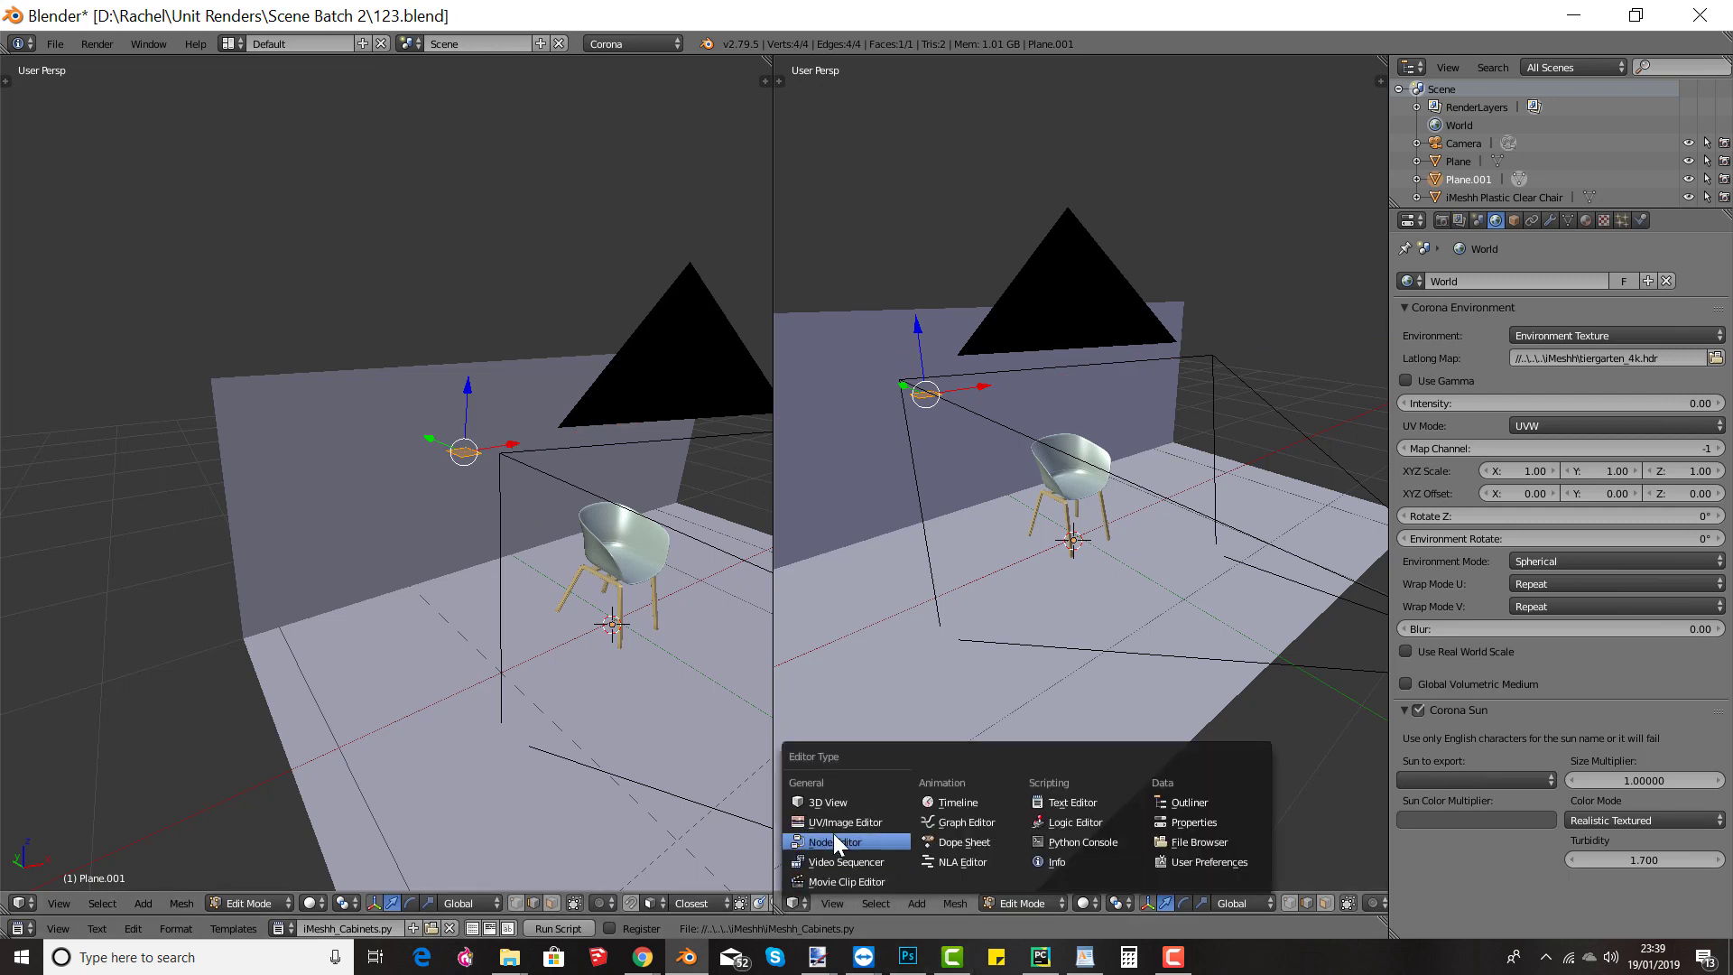
click(835, 842)
click(1585, 221)
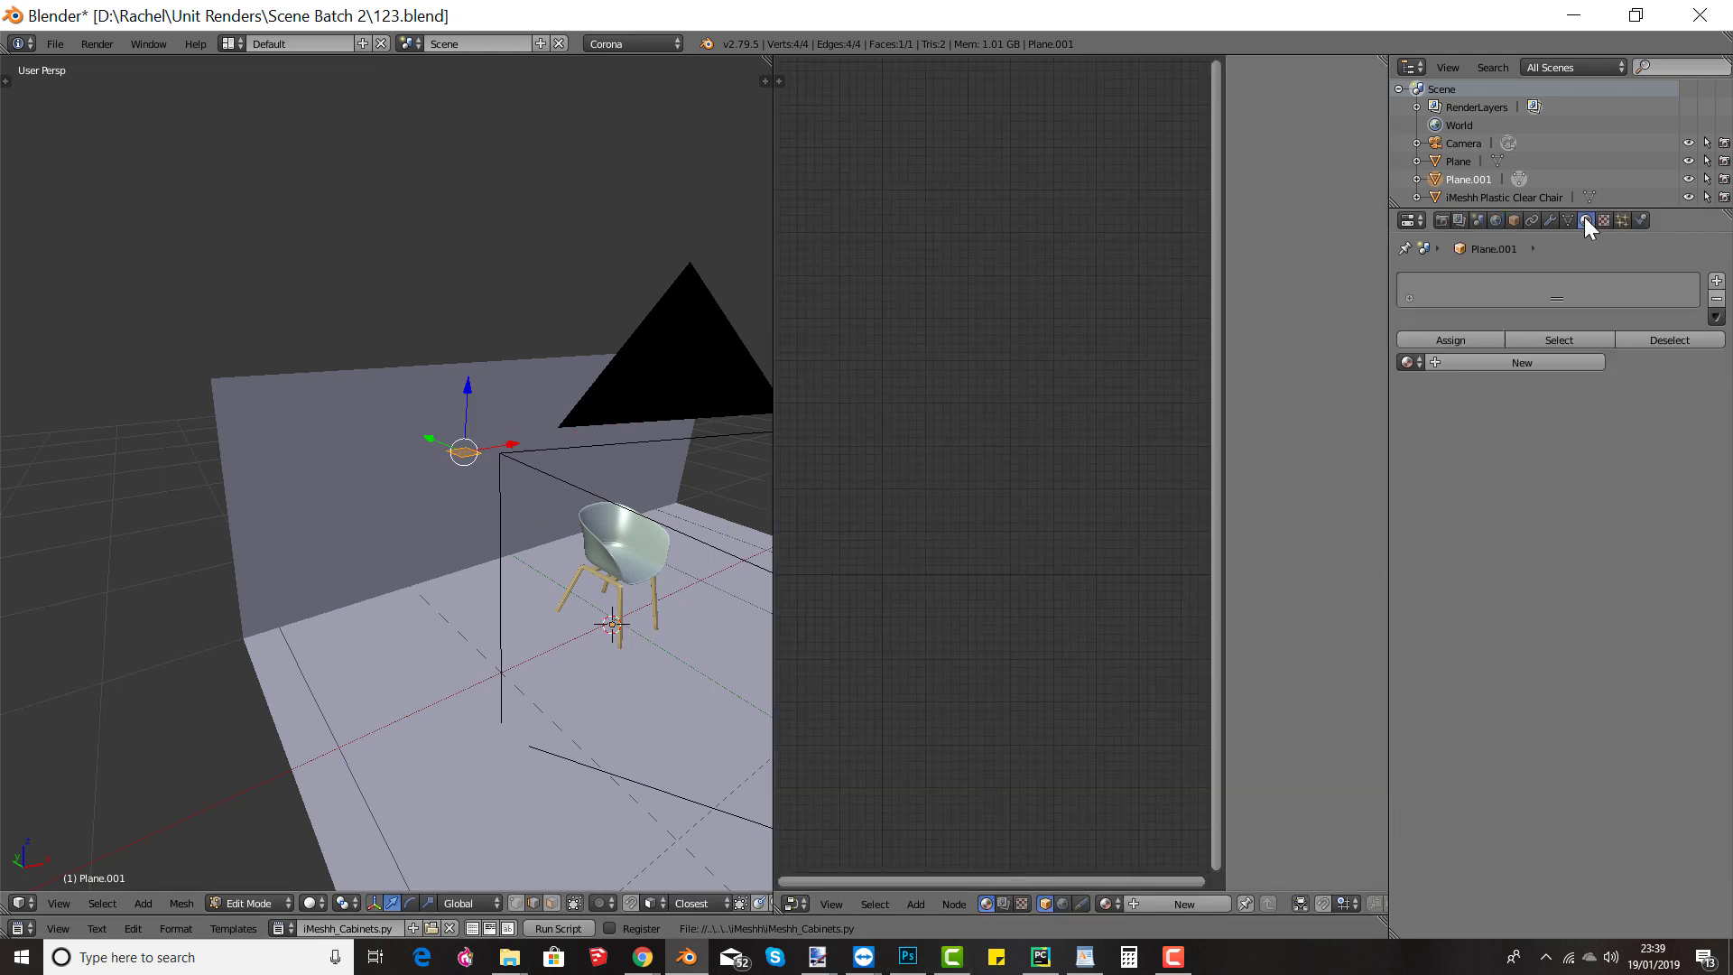
click(1496, 363)
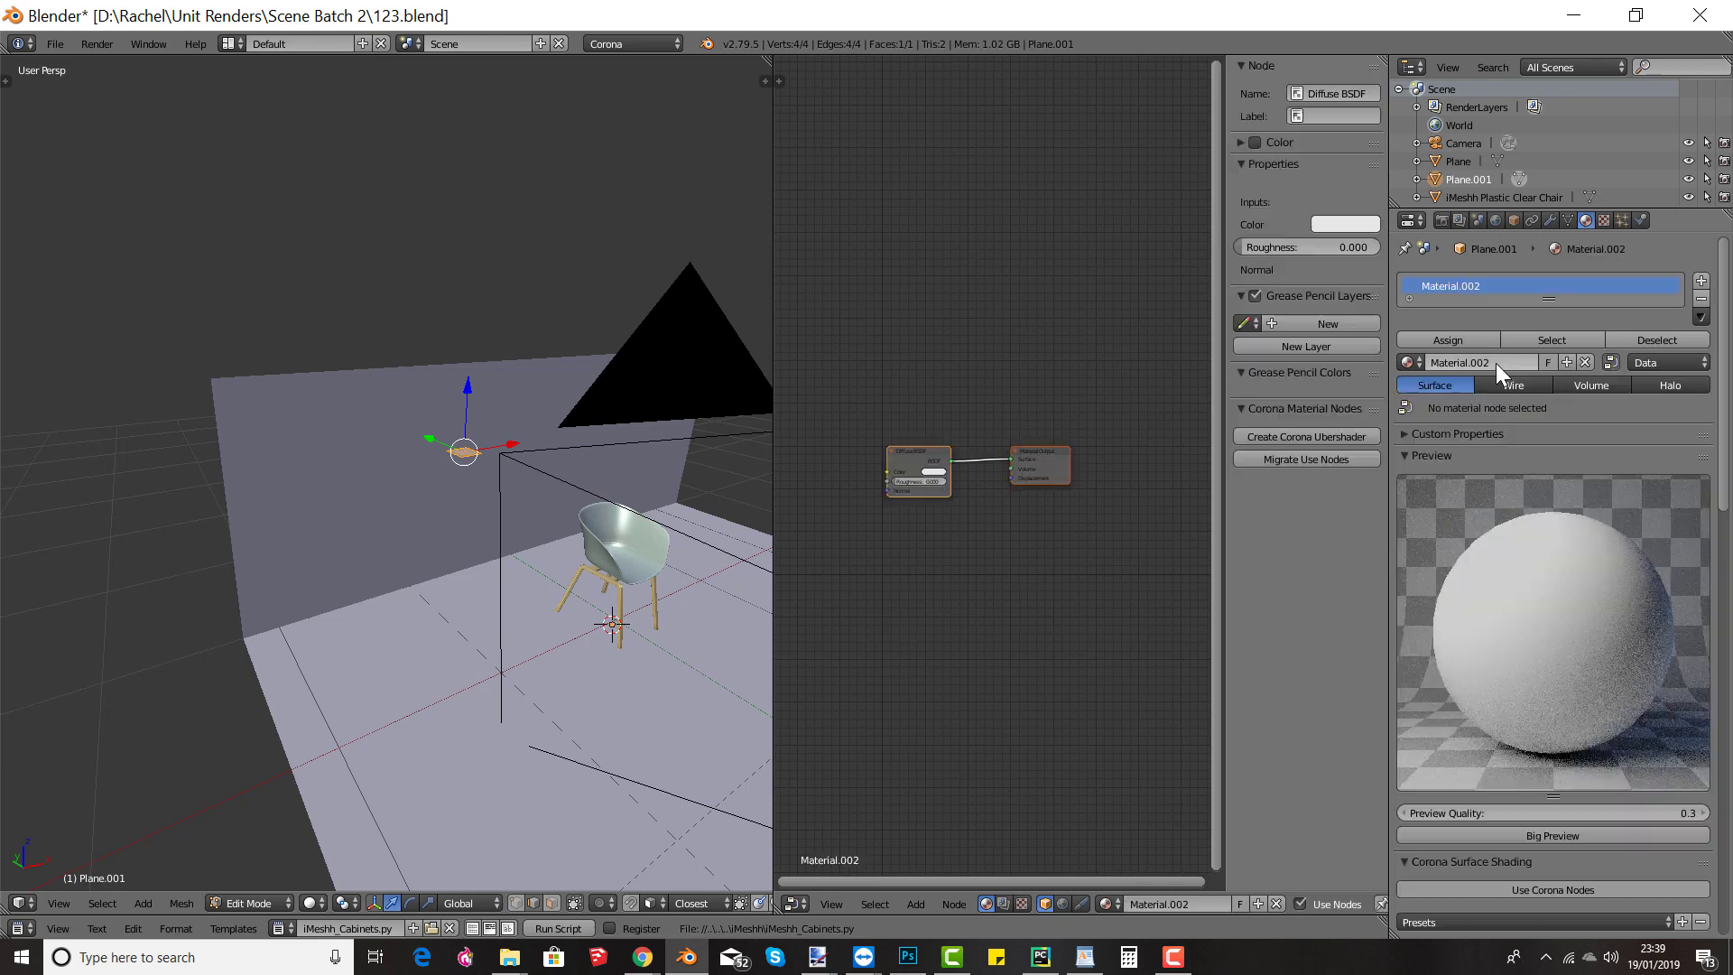
Step: Convert the small plane's new material to Corona nodes
scroll(1518, 457, down, 1)
scroll(1520, 465, down, 4)
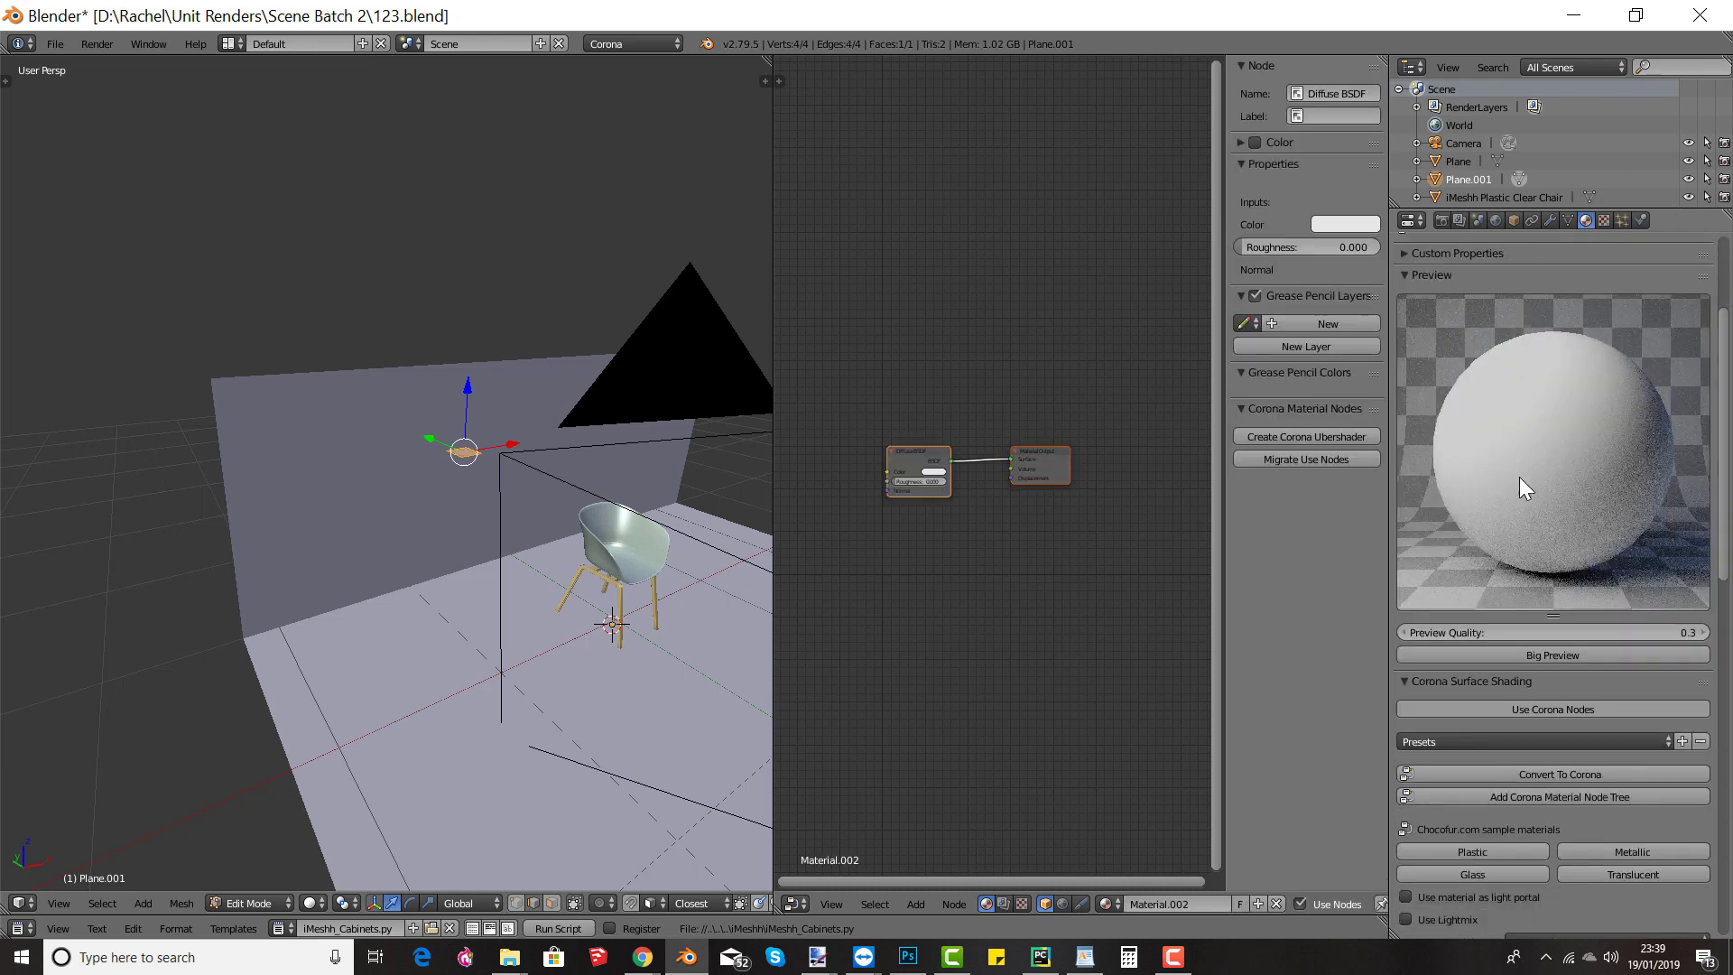
scroll(1507, 767, up, 1)
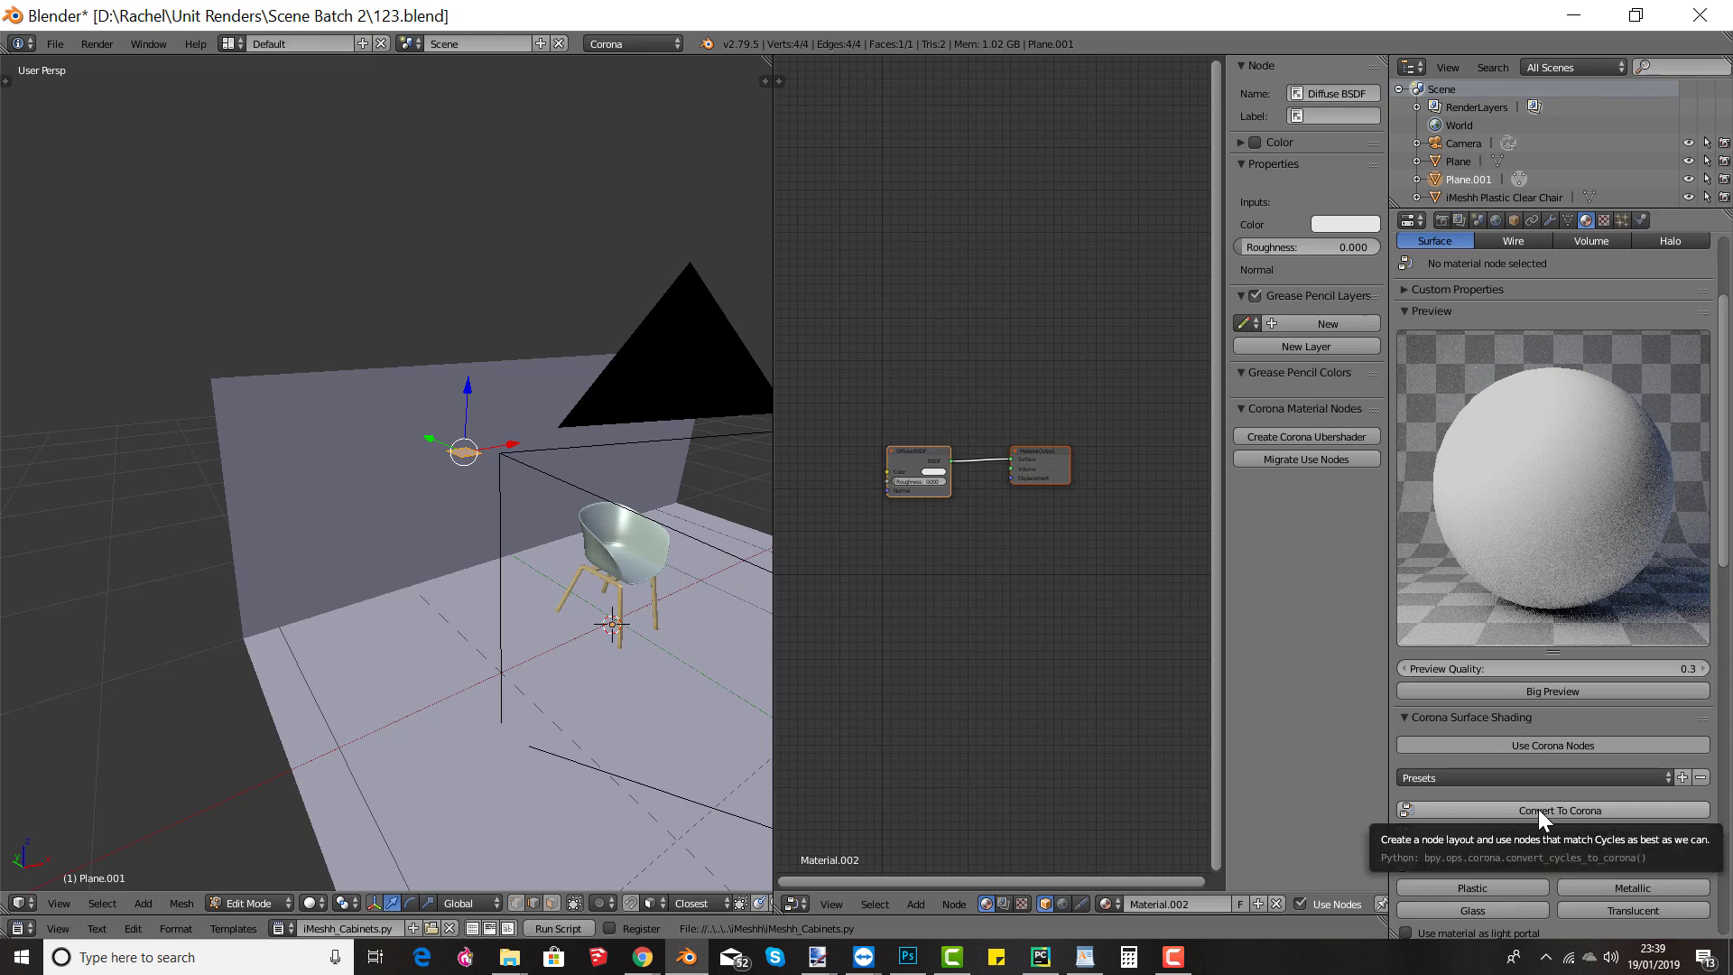
click(1538, 809)
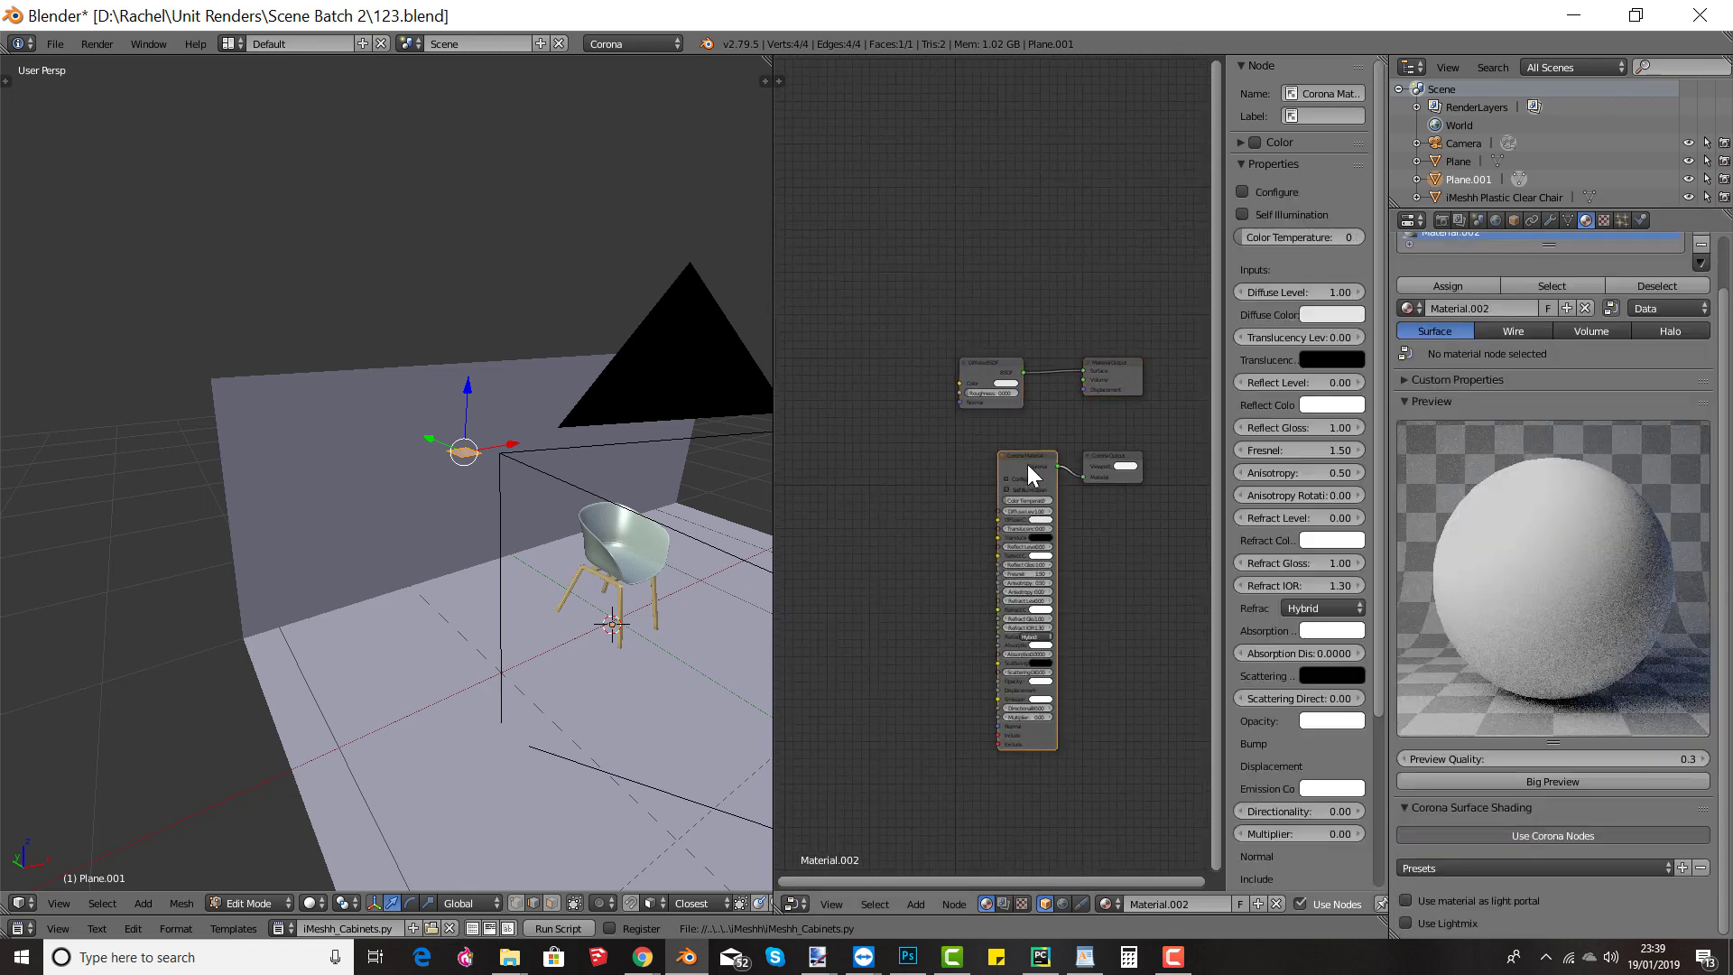
Step: Rearrange the Corona Material and Corona Output nodes in the small plane's node tree
click(998, 489)
click(1095, 462)
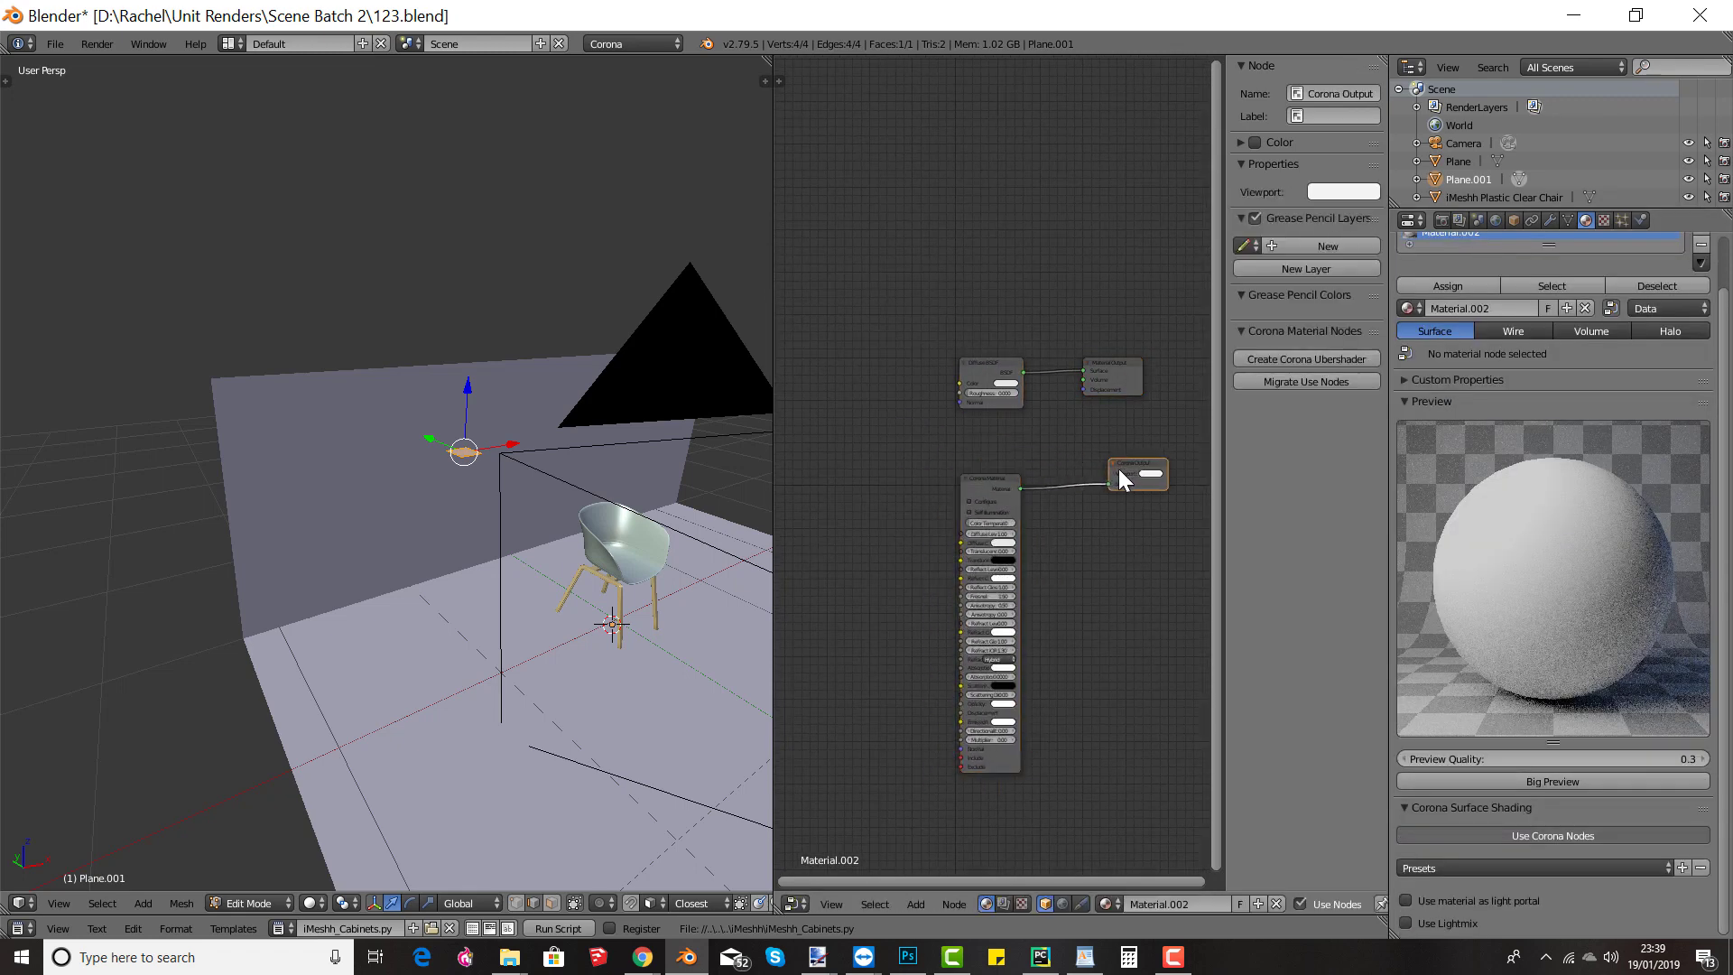
click(979, 485)
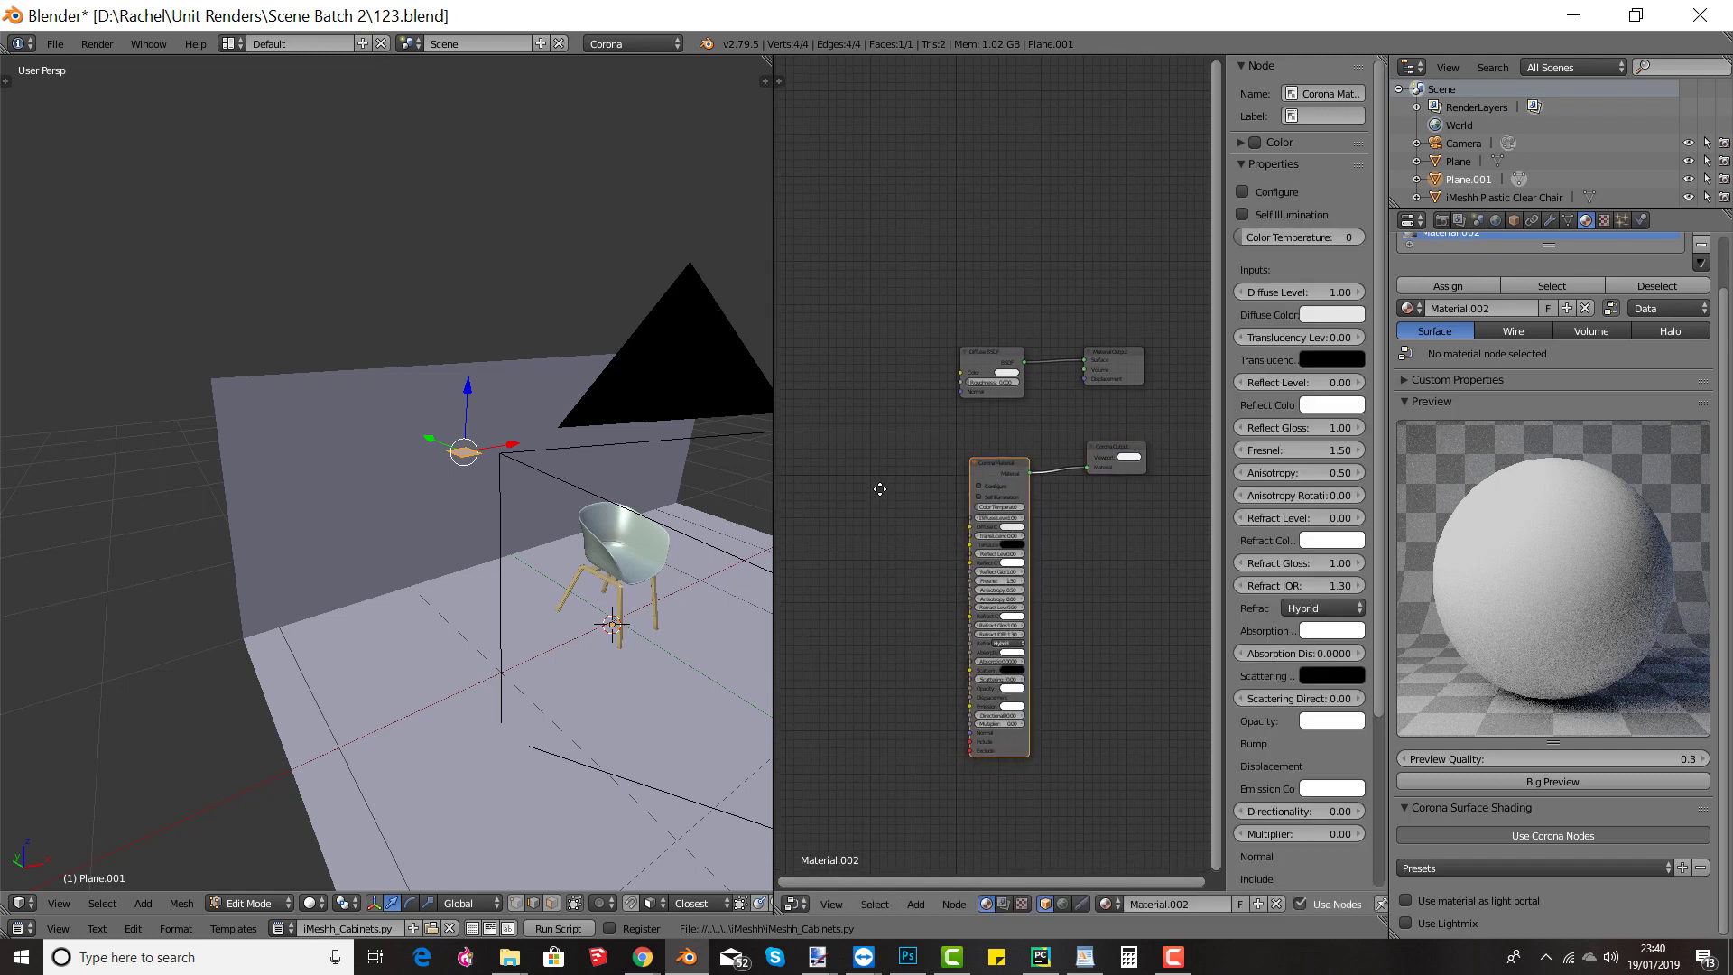
Step: Add a Corona Light Material node beside the Corona Material node and connect its Material output to the Corona Output
key(shift+a)
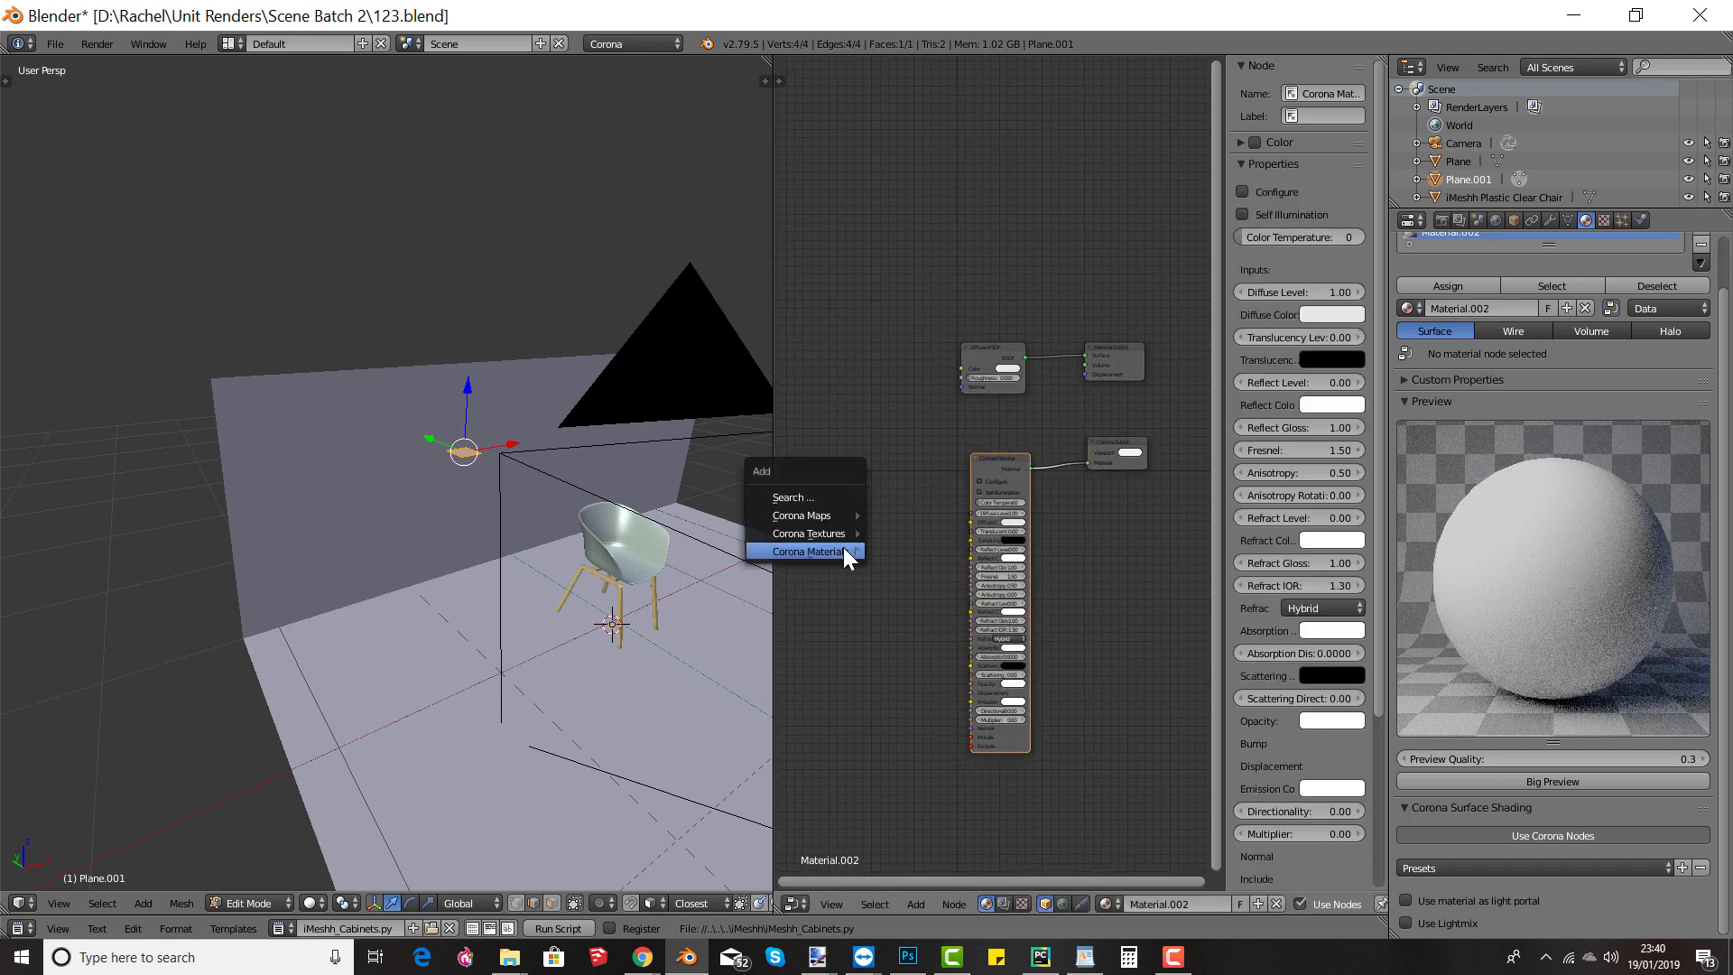
mouse_move(842, 549)
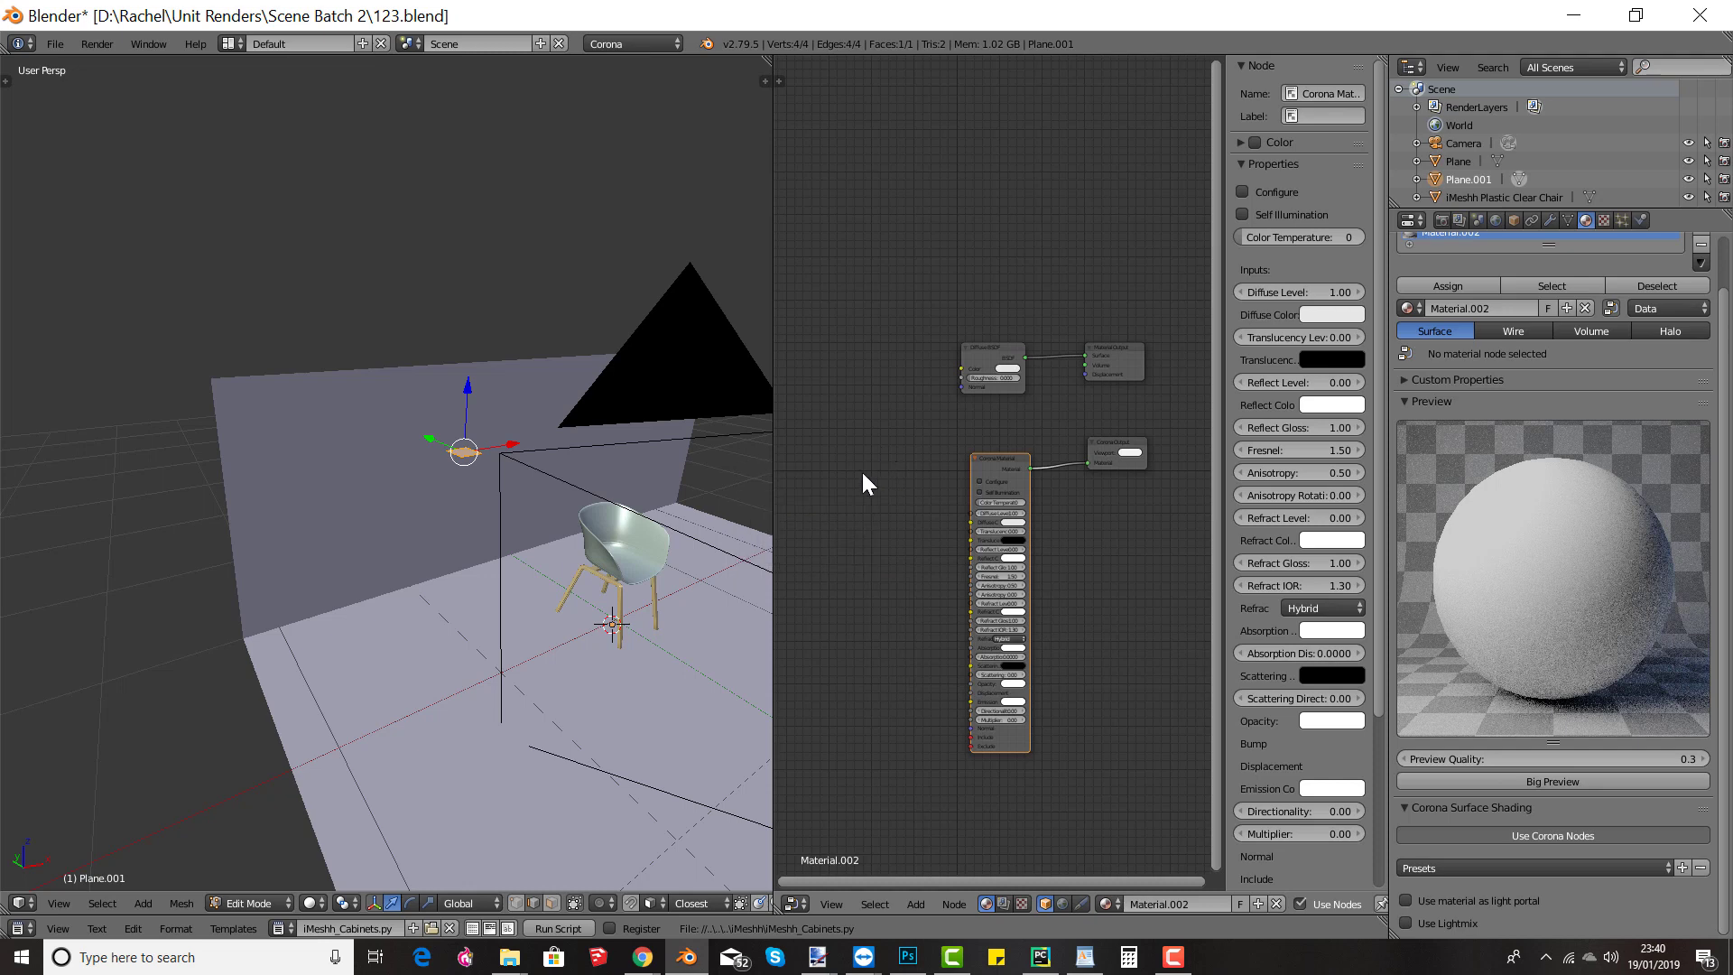
key(shift+a)
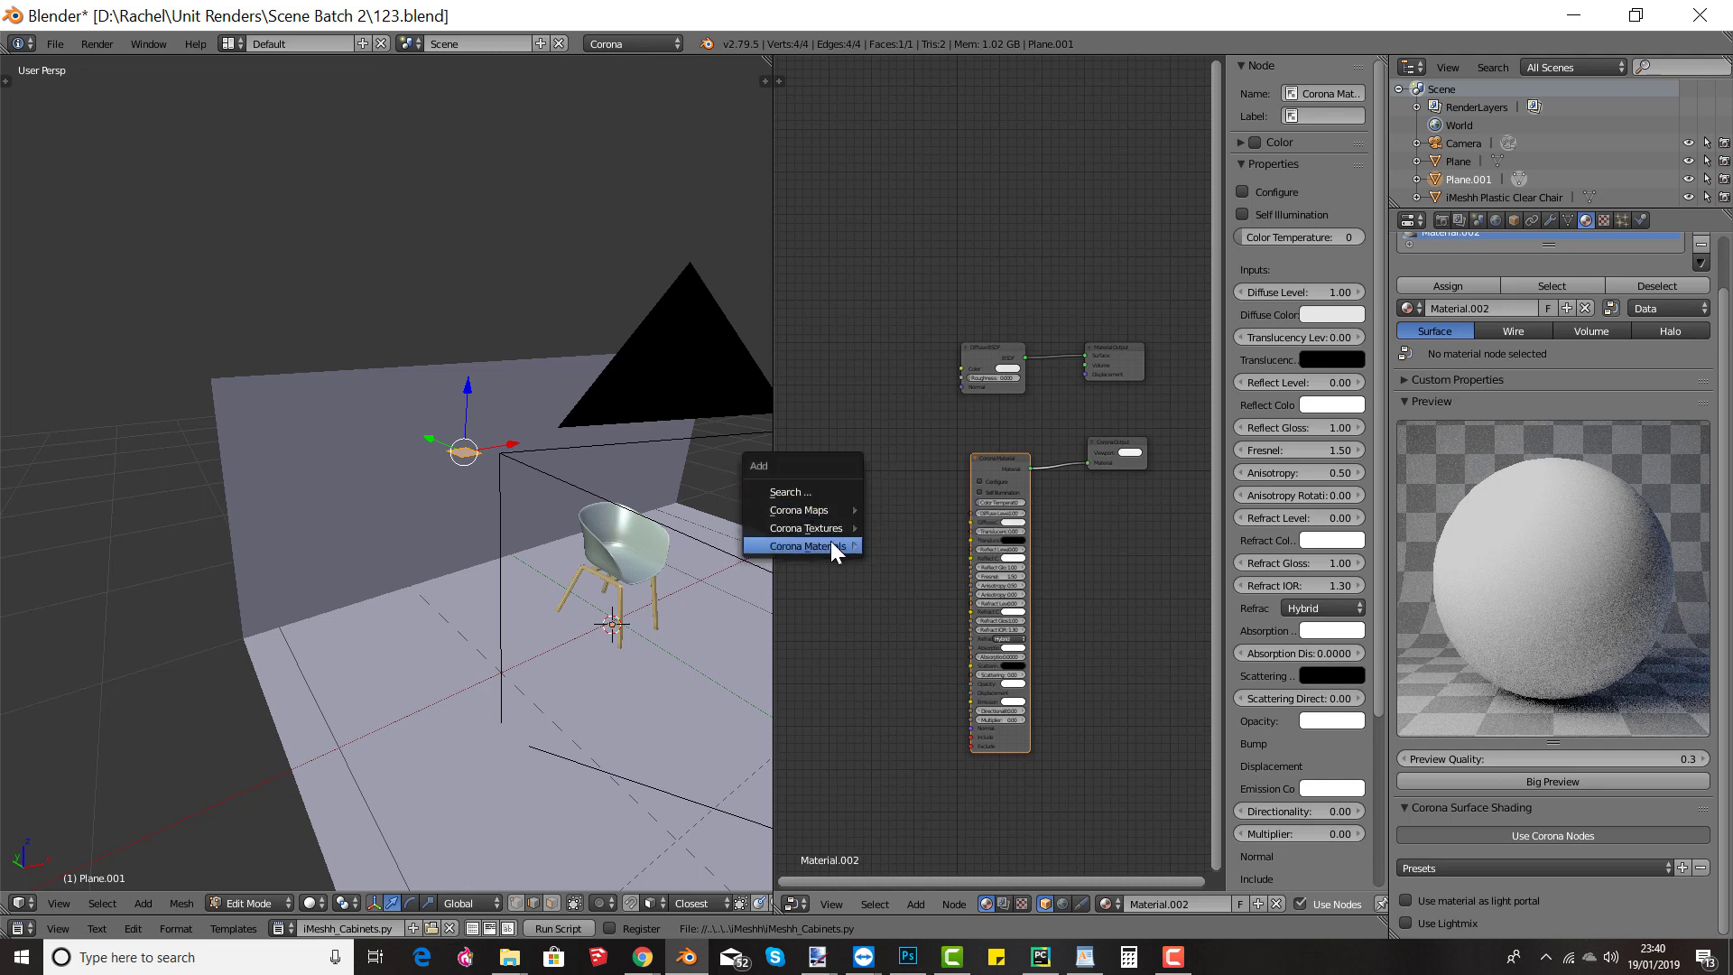
click(938, 603)
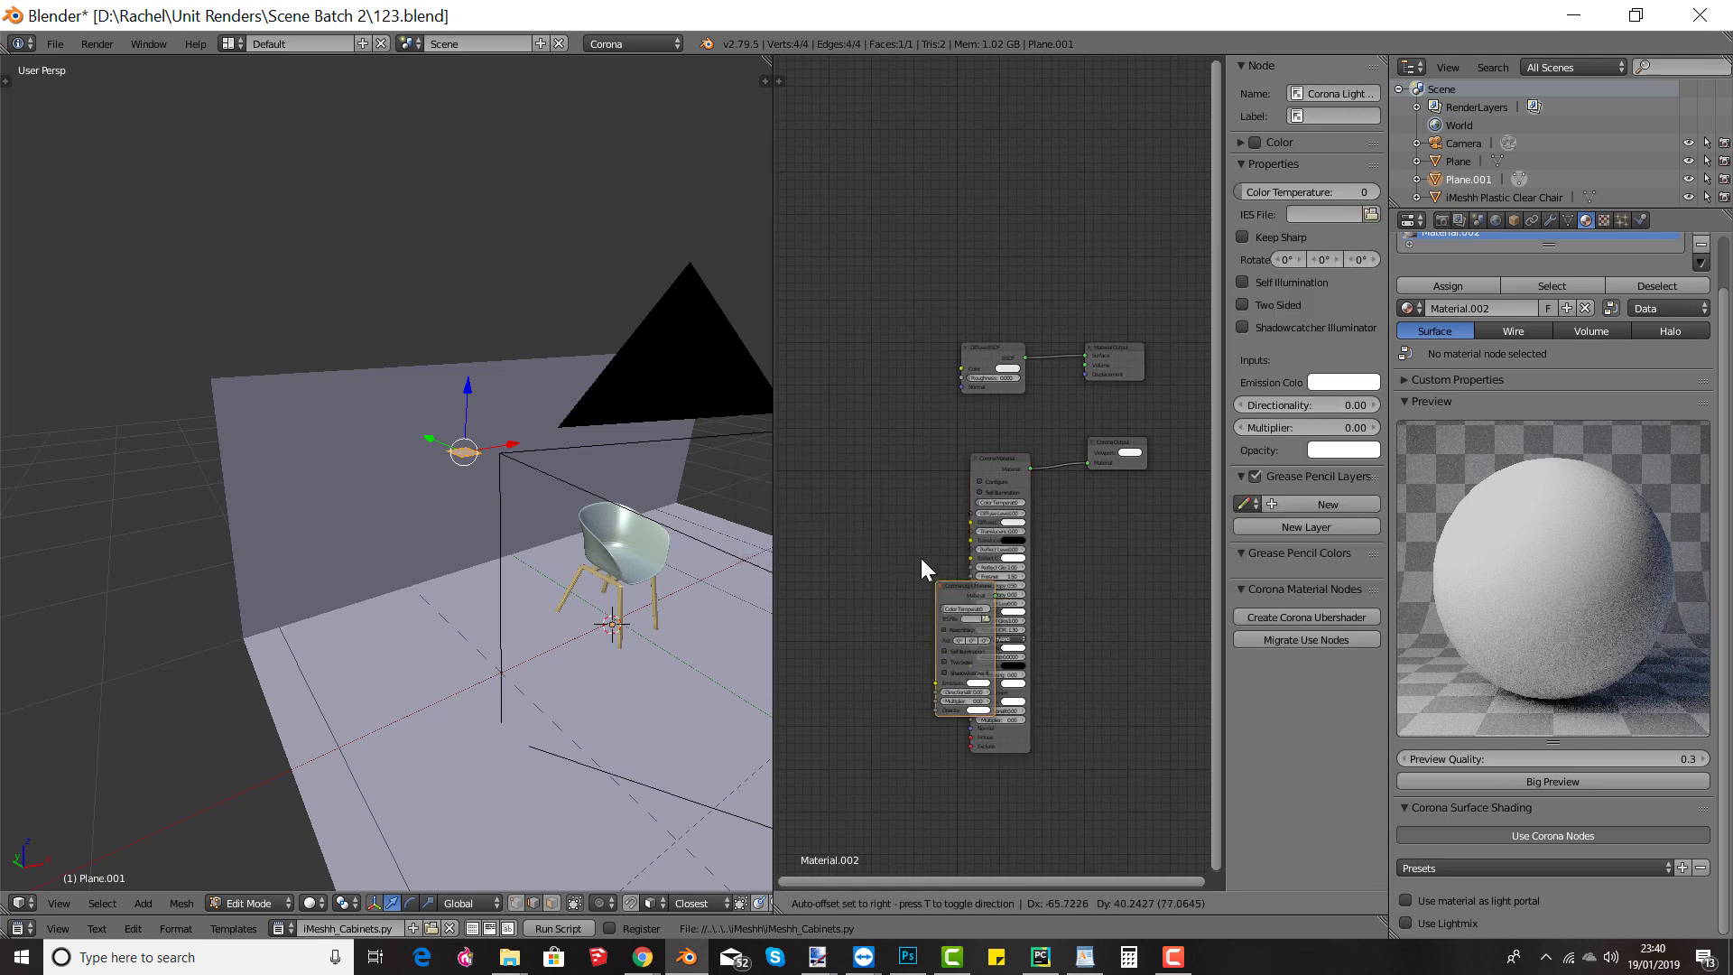
click(821, 473)
mouse_move(905, 502)
mouse_down()
mouse_move(948, 502)
mouse_move(936, 493)
mouse_up()
drag(935, 488, 1091, 462)
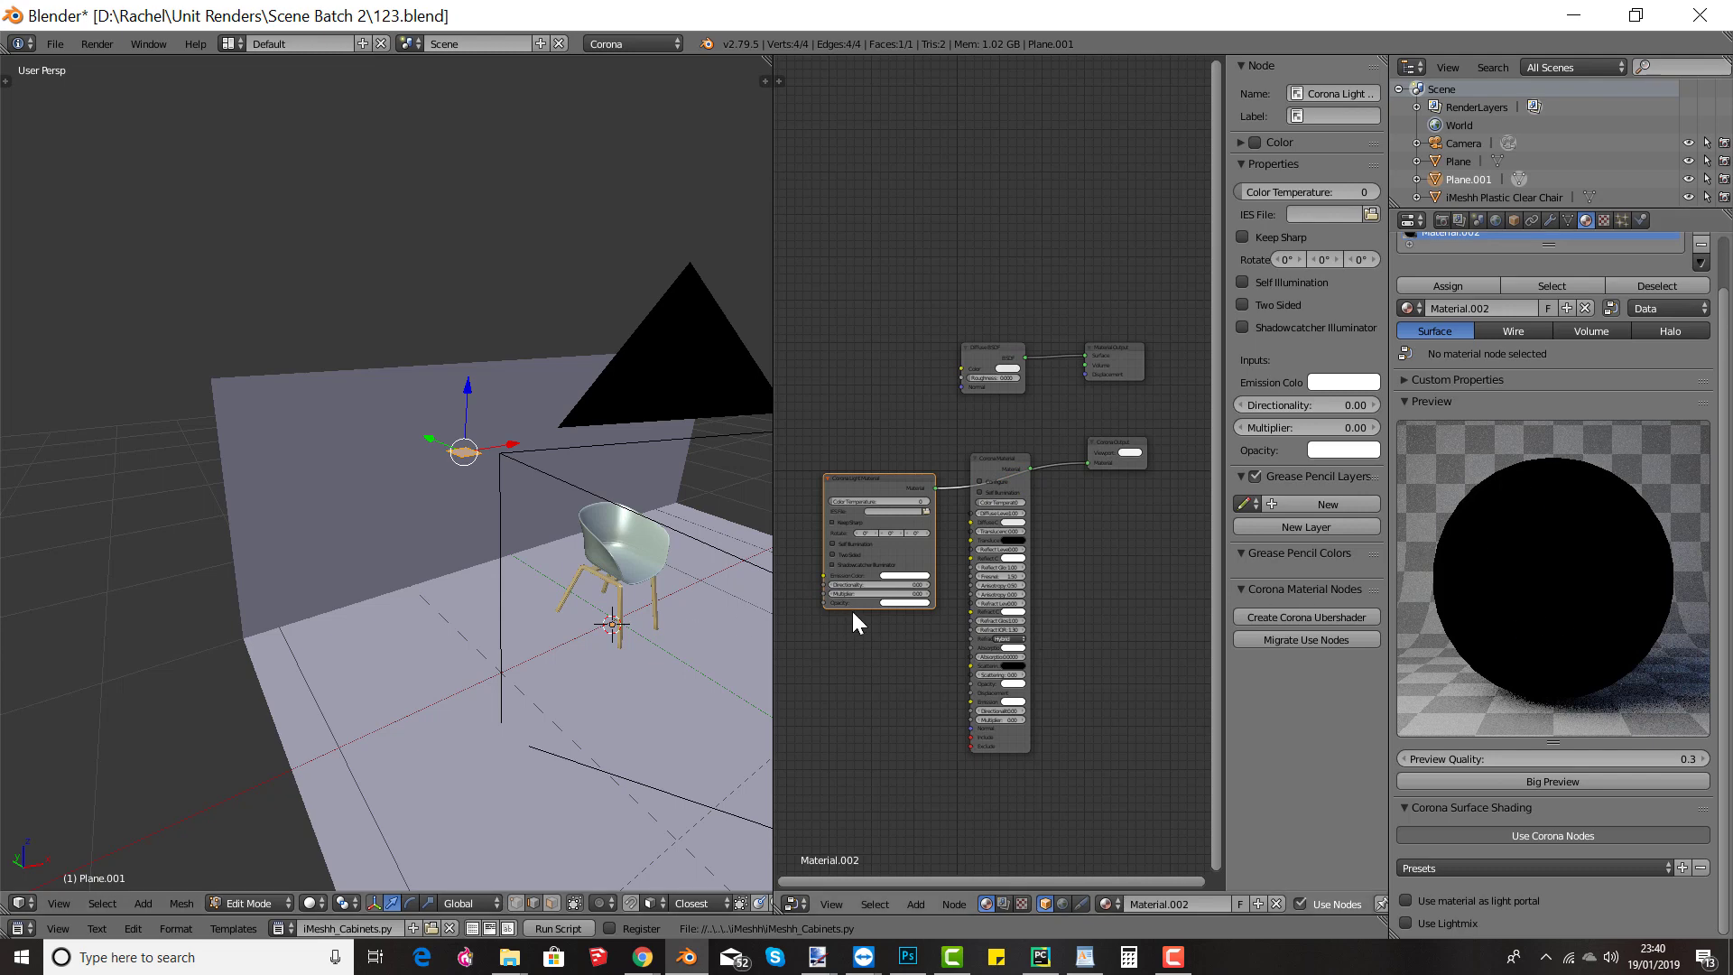
Step: Set the Corona Light Material's color temperature to 7454
scroll(852, 610, up, 3)
middle_drag(968, 600, 965, 611)
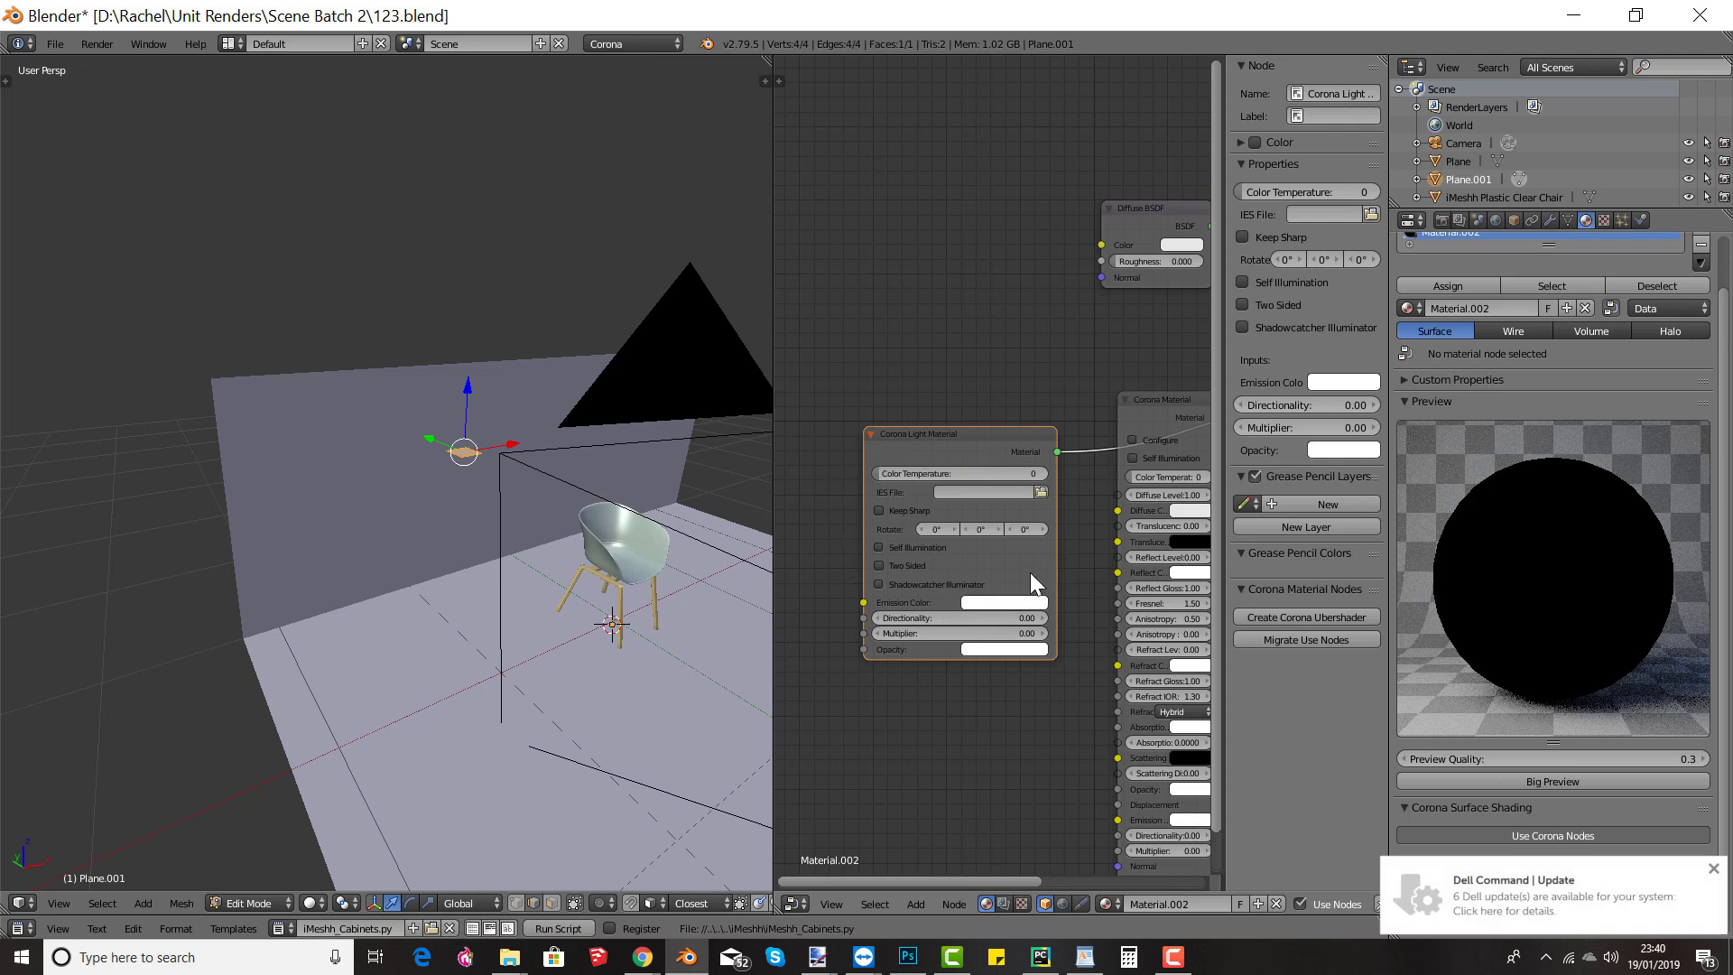
drag(894, 473, 988, 473)
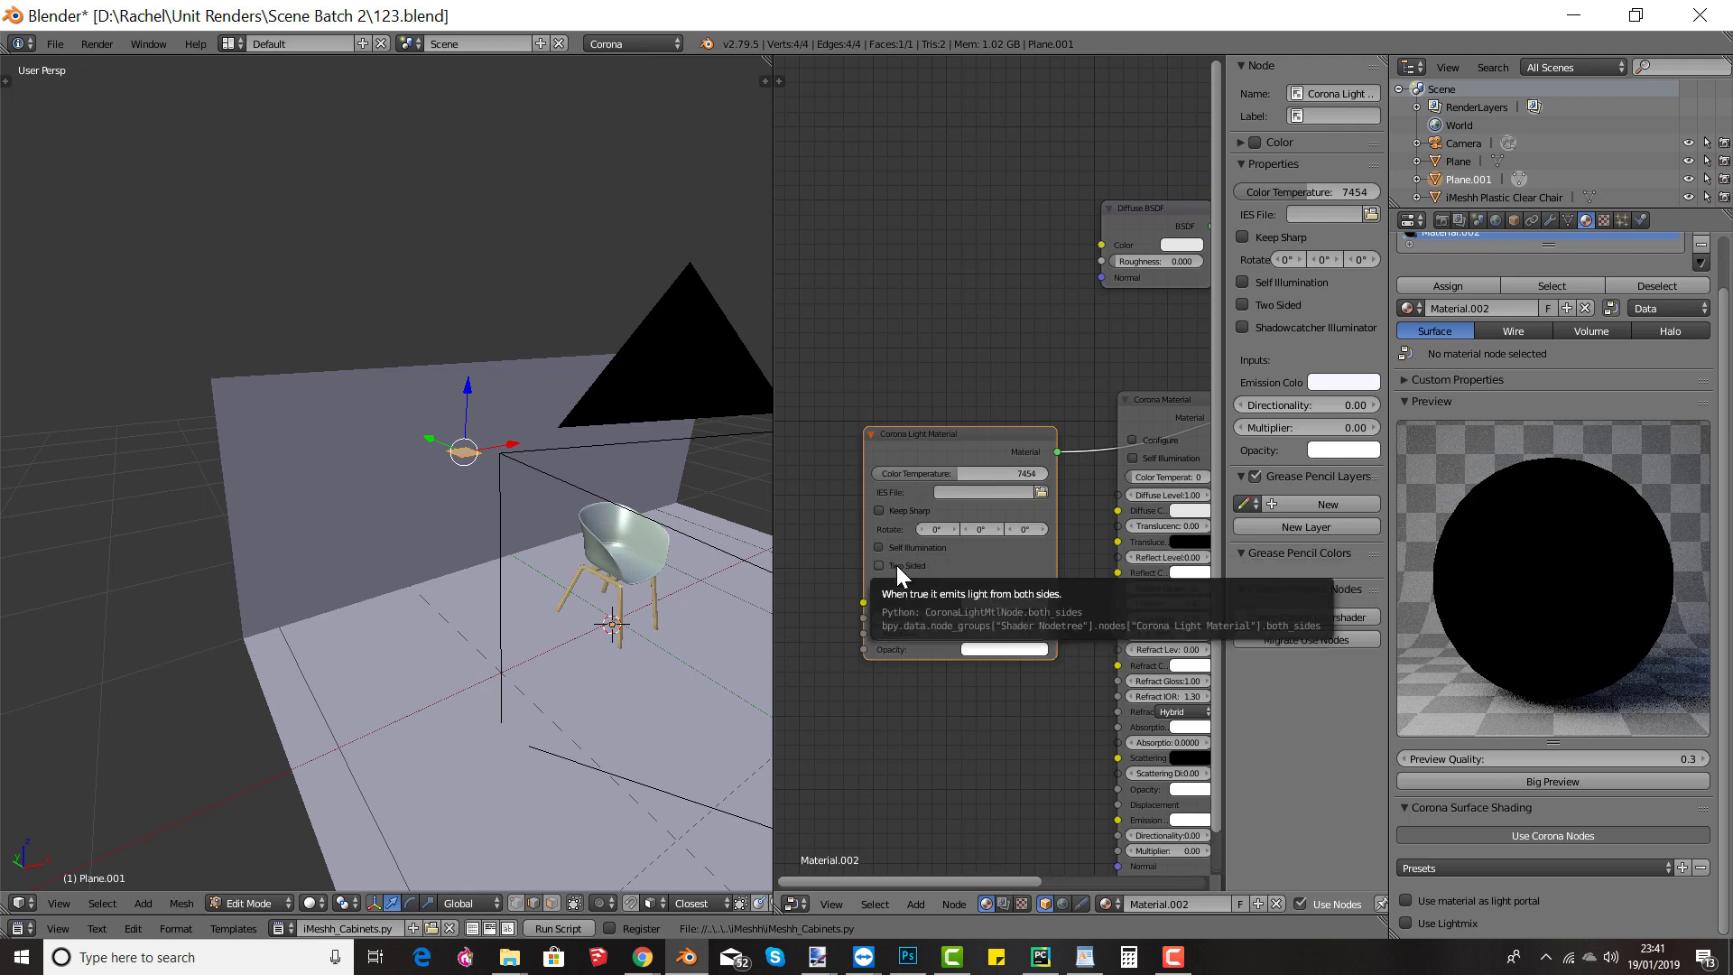
Step: Duplicate the small plane in Edit Mode and place the copy beside the original, facing the opposite way
scroll(344, 484, up, 5)
middle_drag(567, 468, 458, 485)
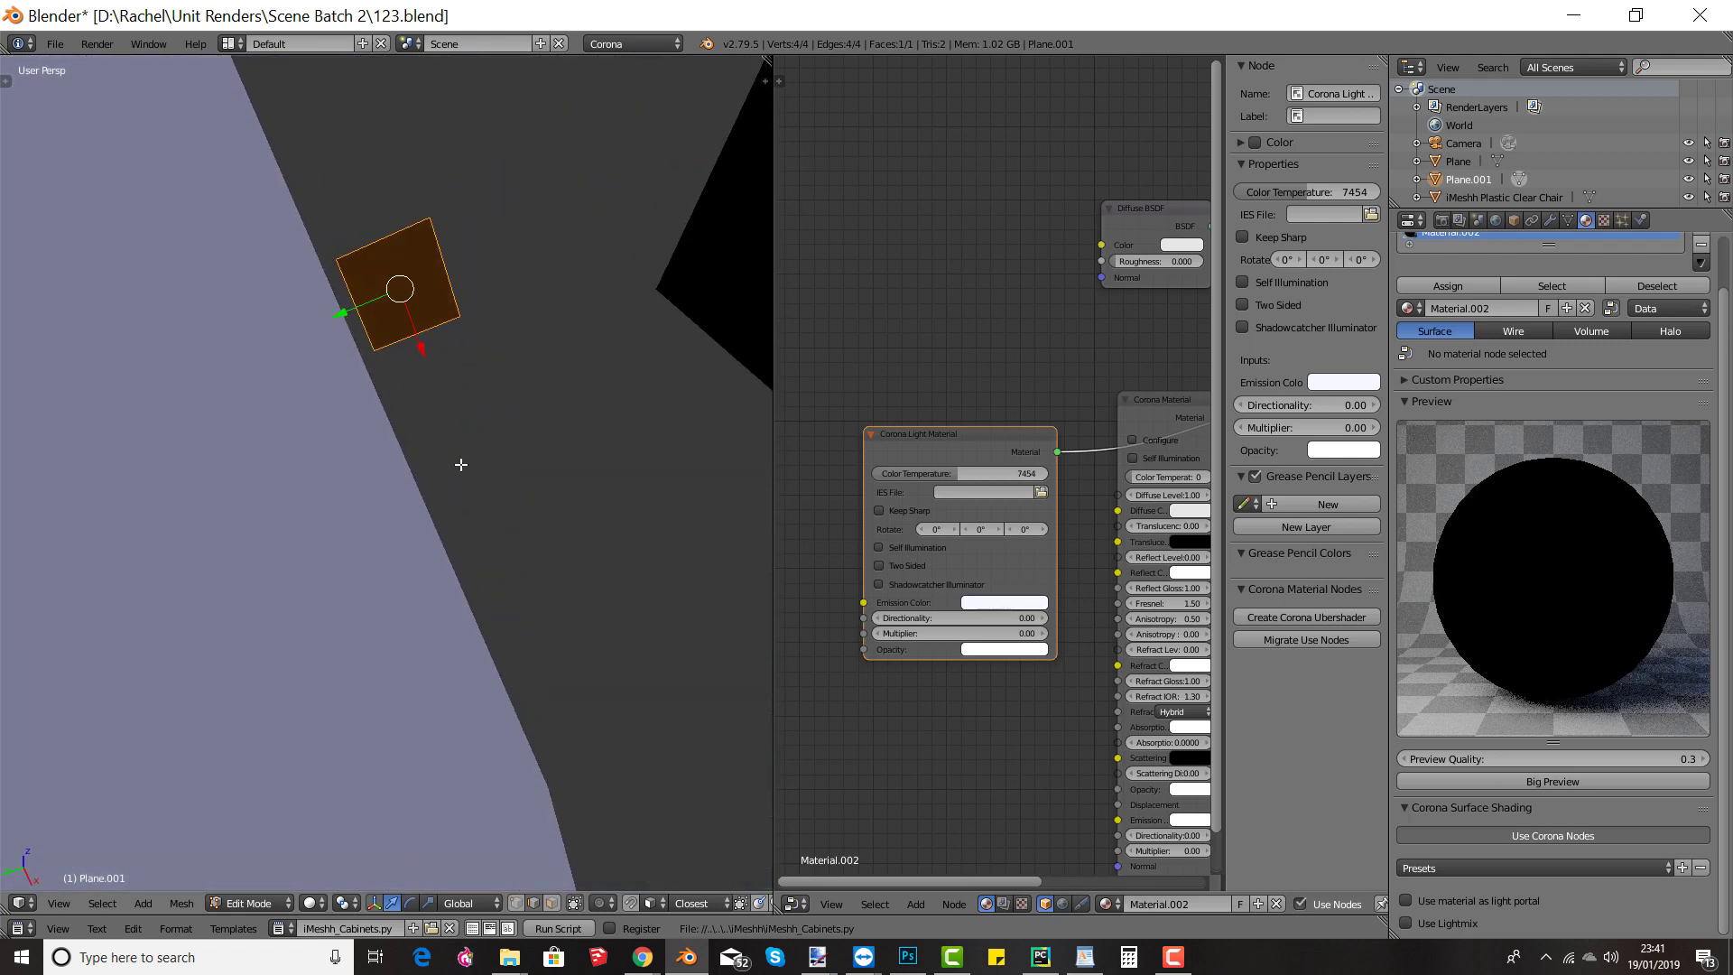
middle_drag(426, 275, 287, 435)
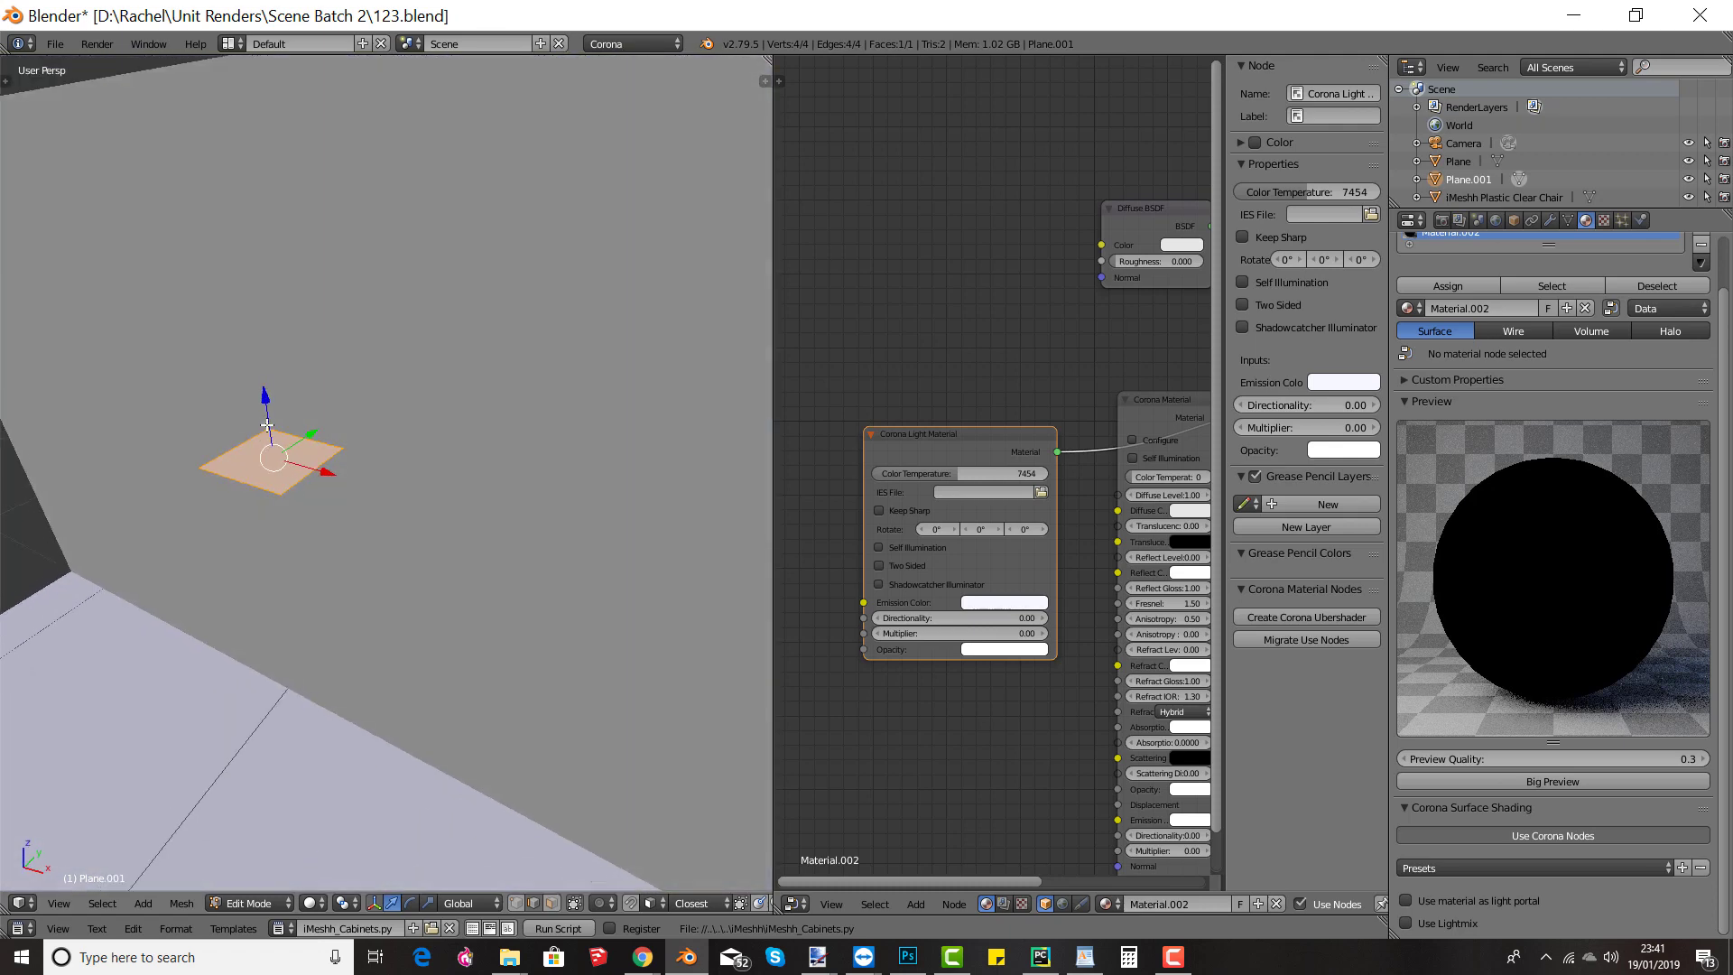
key(e)
click(442, 497)
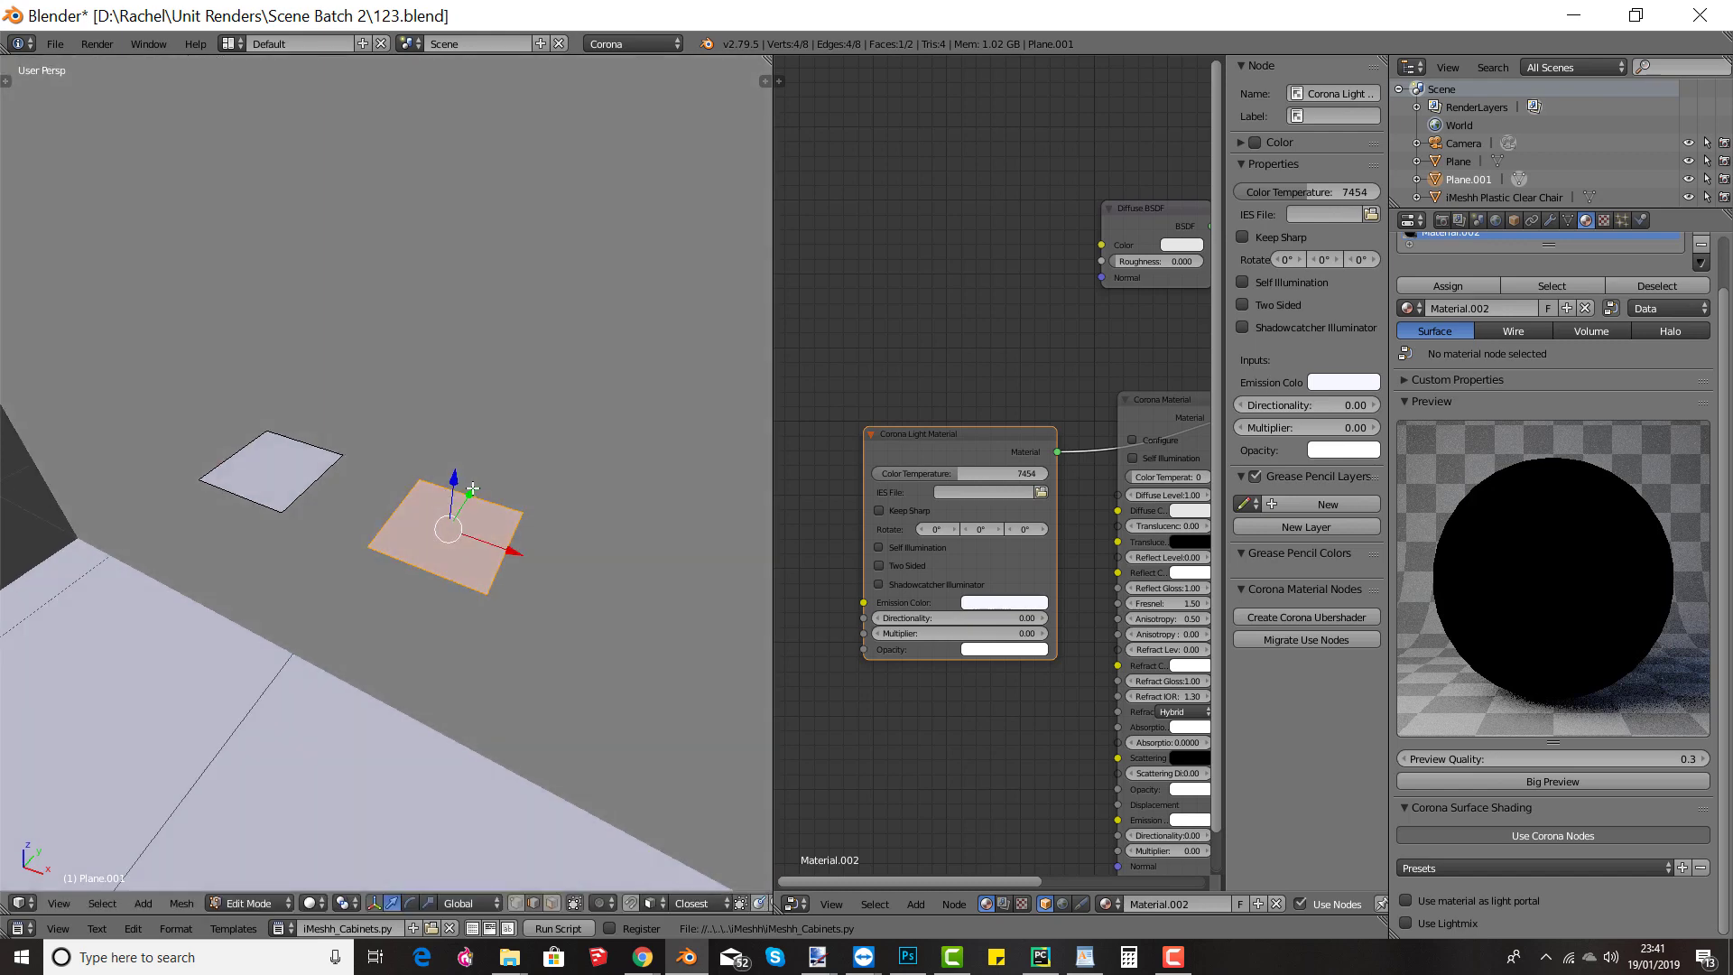
middle_drag(473, 489, 456, 335)
middle_drag(296, 403, 316, 421)
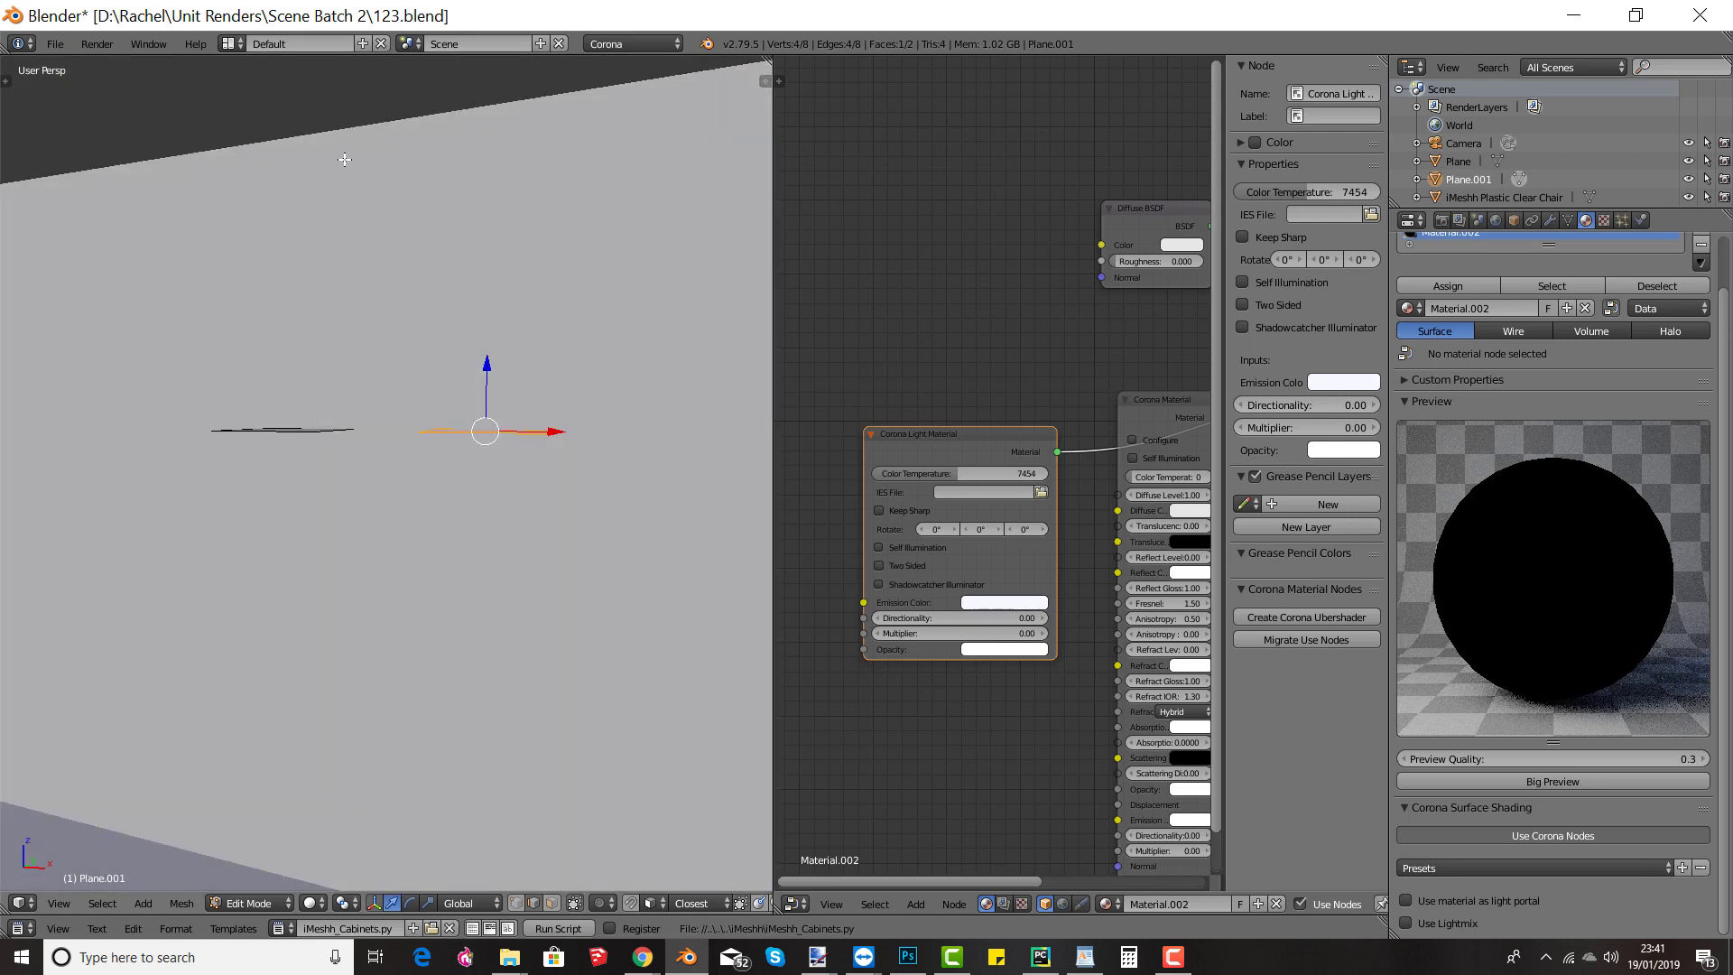
middle_drag(479, 422, 529, 410)
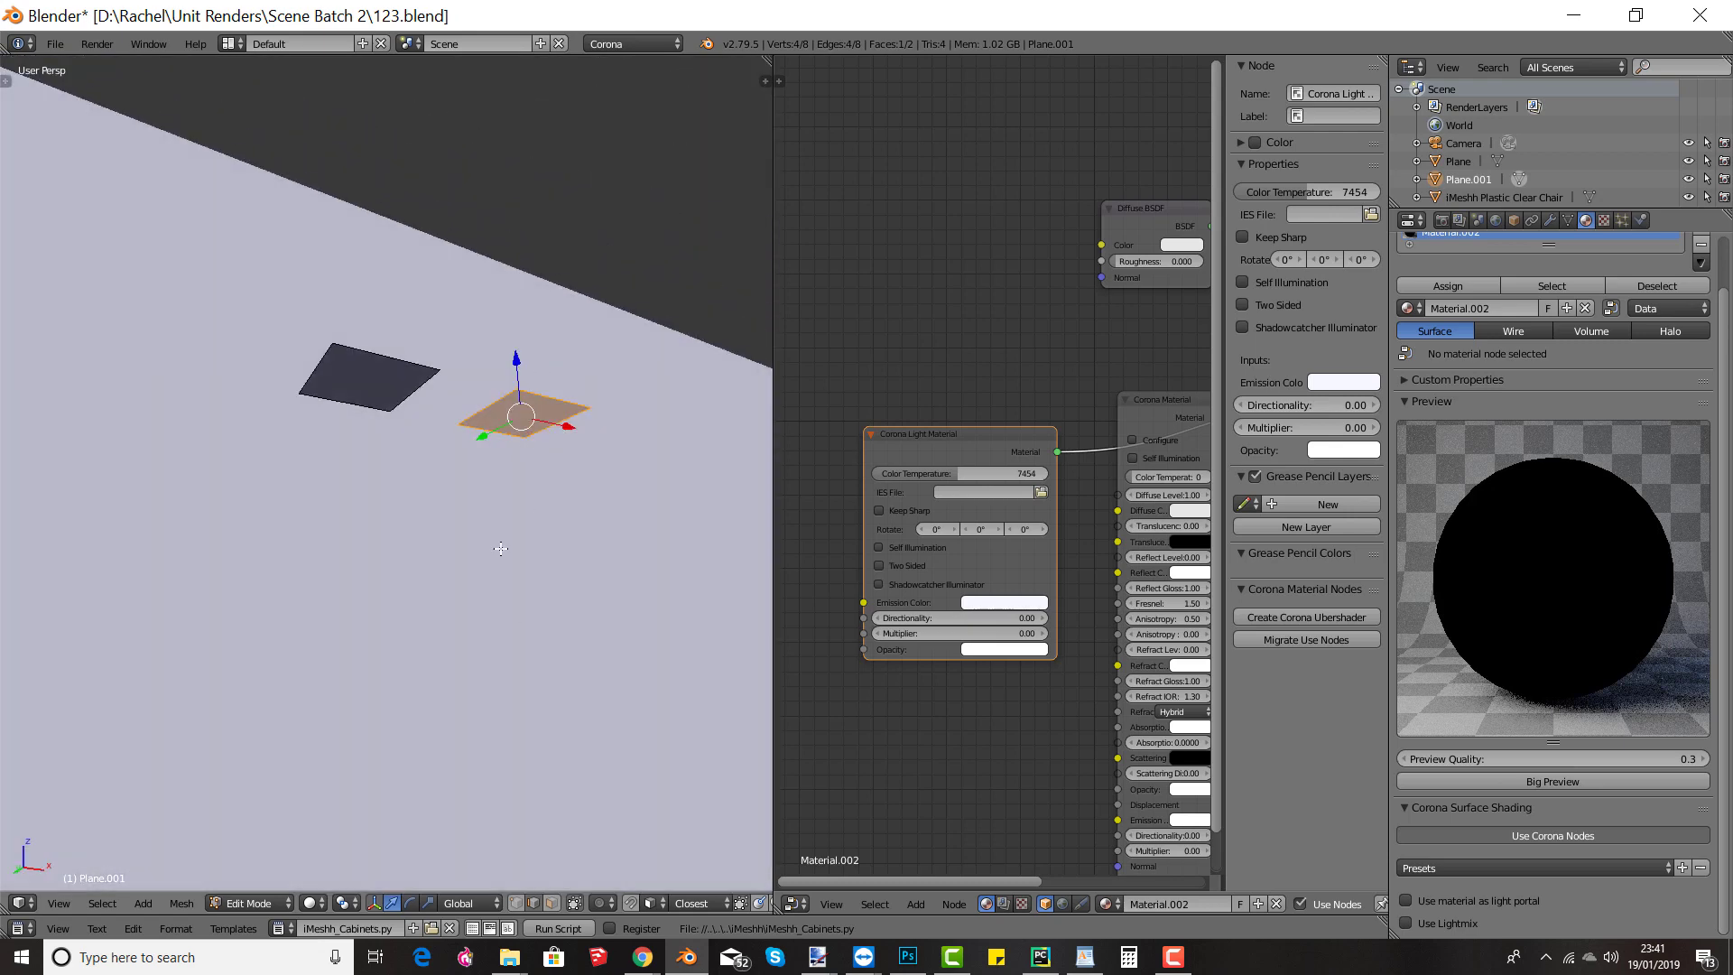
middle_drag(501, 548, 477, 609)
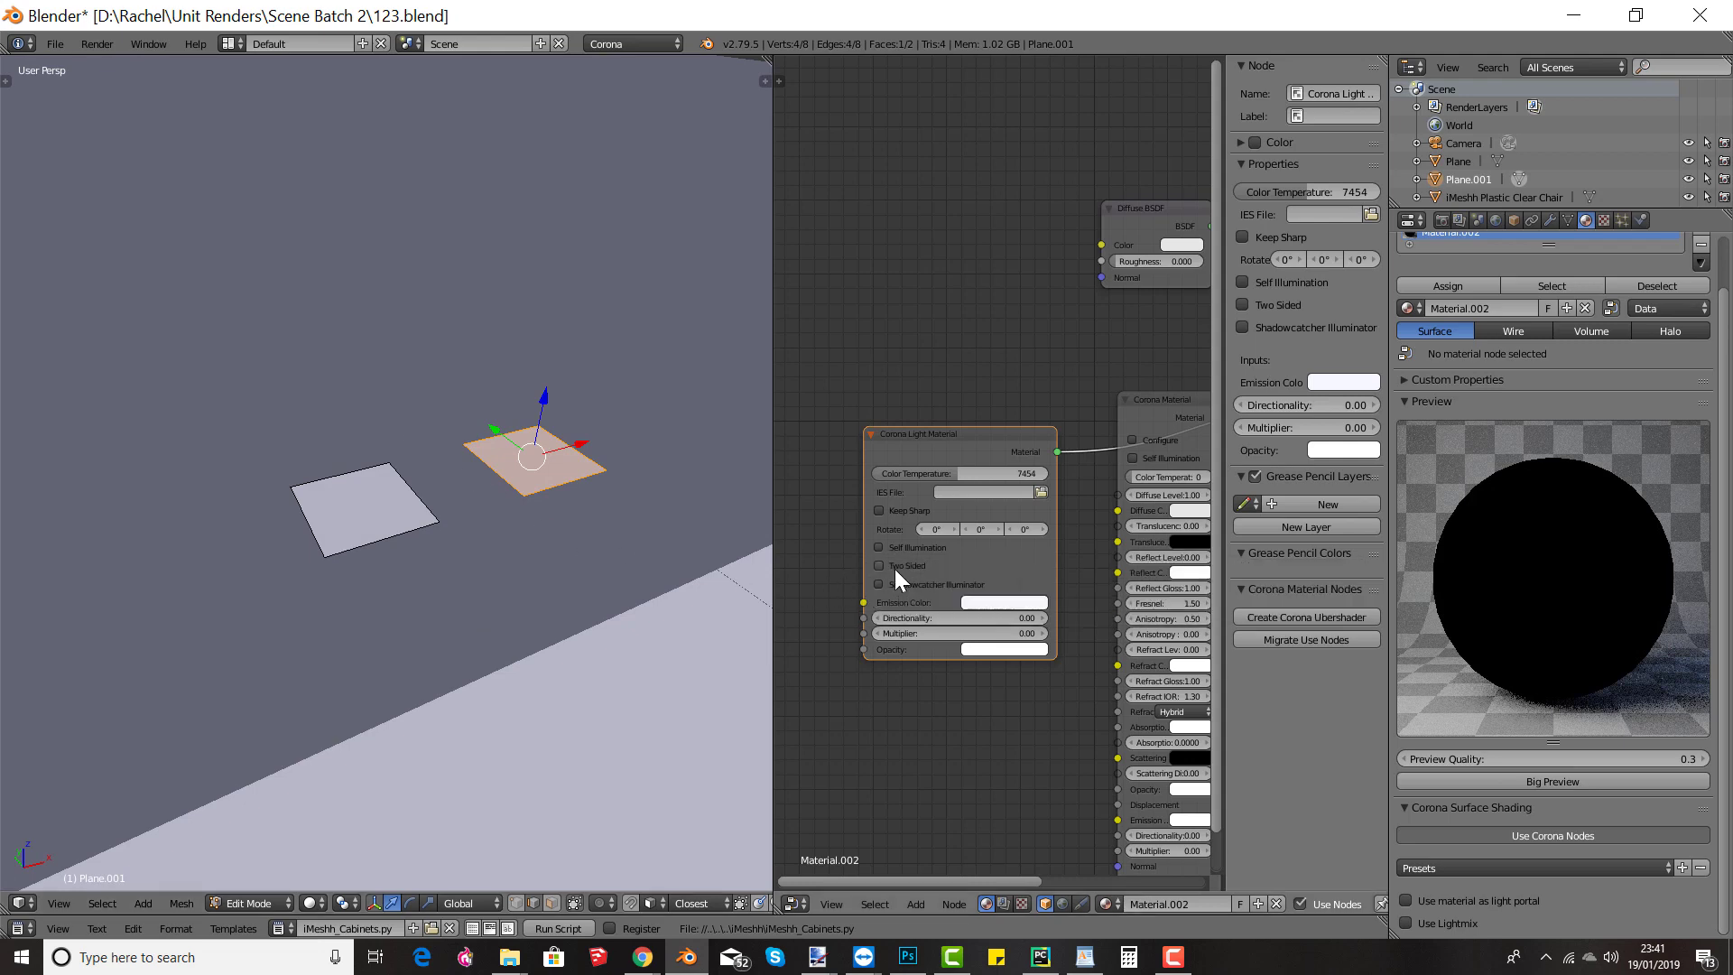
middle_drag(480, 548, 374, 401)
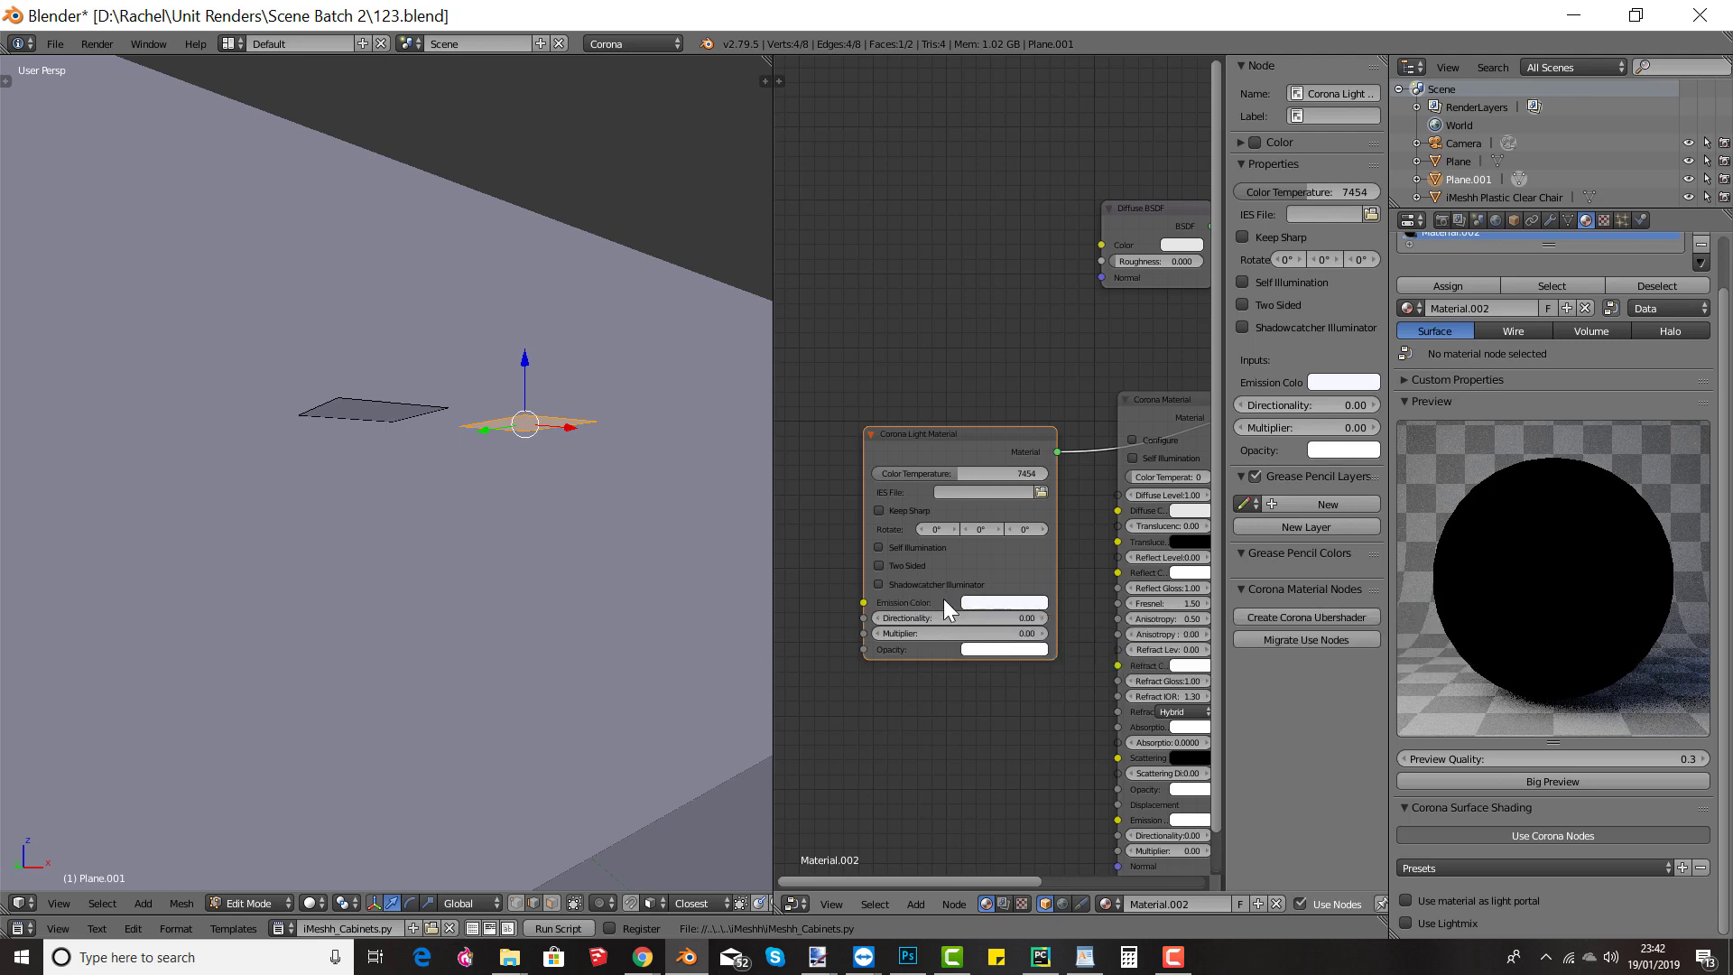
Step: Set the Corona Light Material's multiplier to 20 and its color temperature to 6650
middle_drag(892, 706, 847, 692)
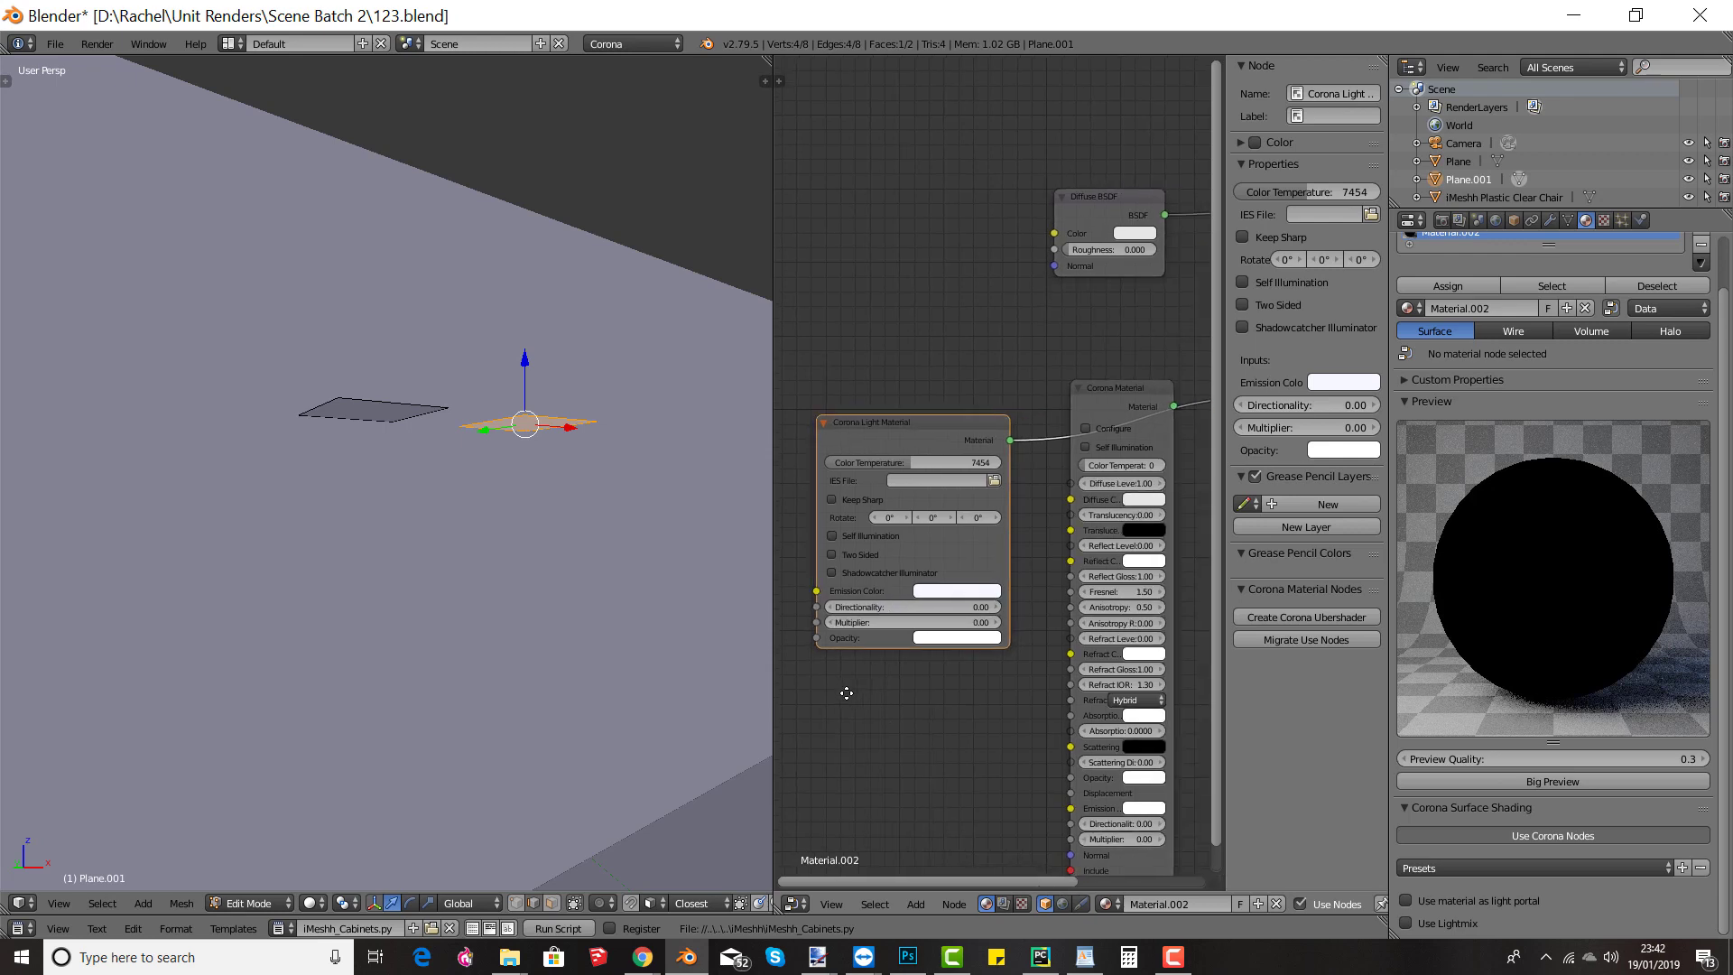
click(879, 624)
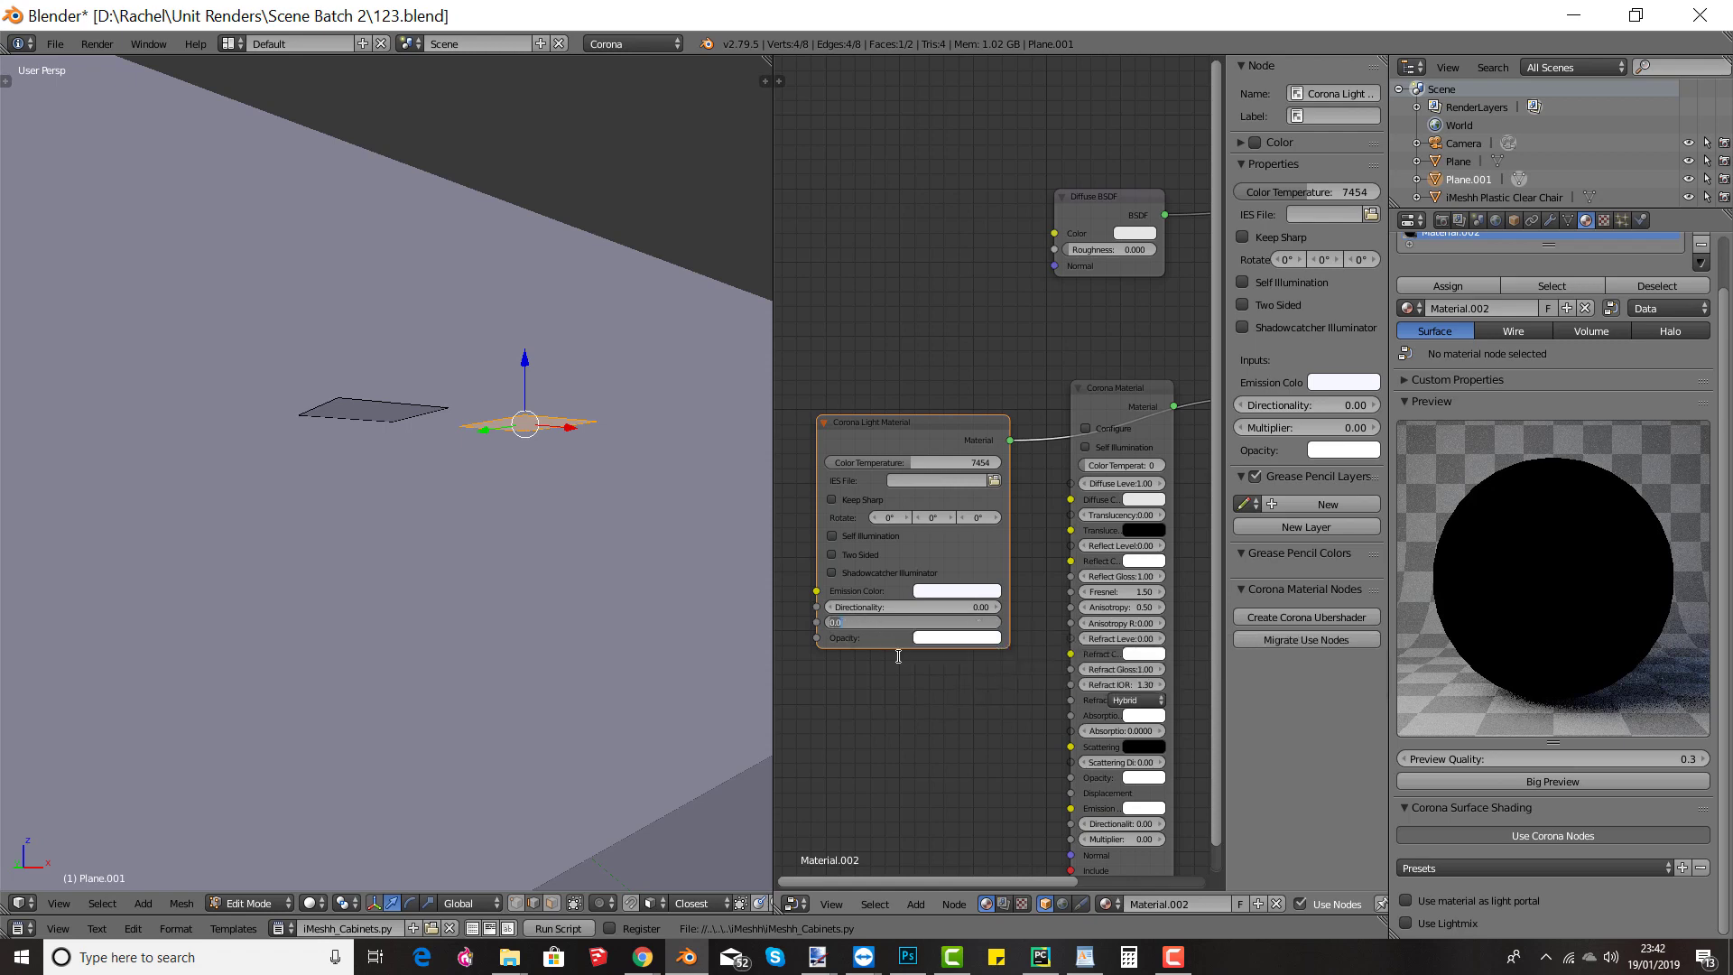
text(20)
key(Return)
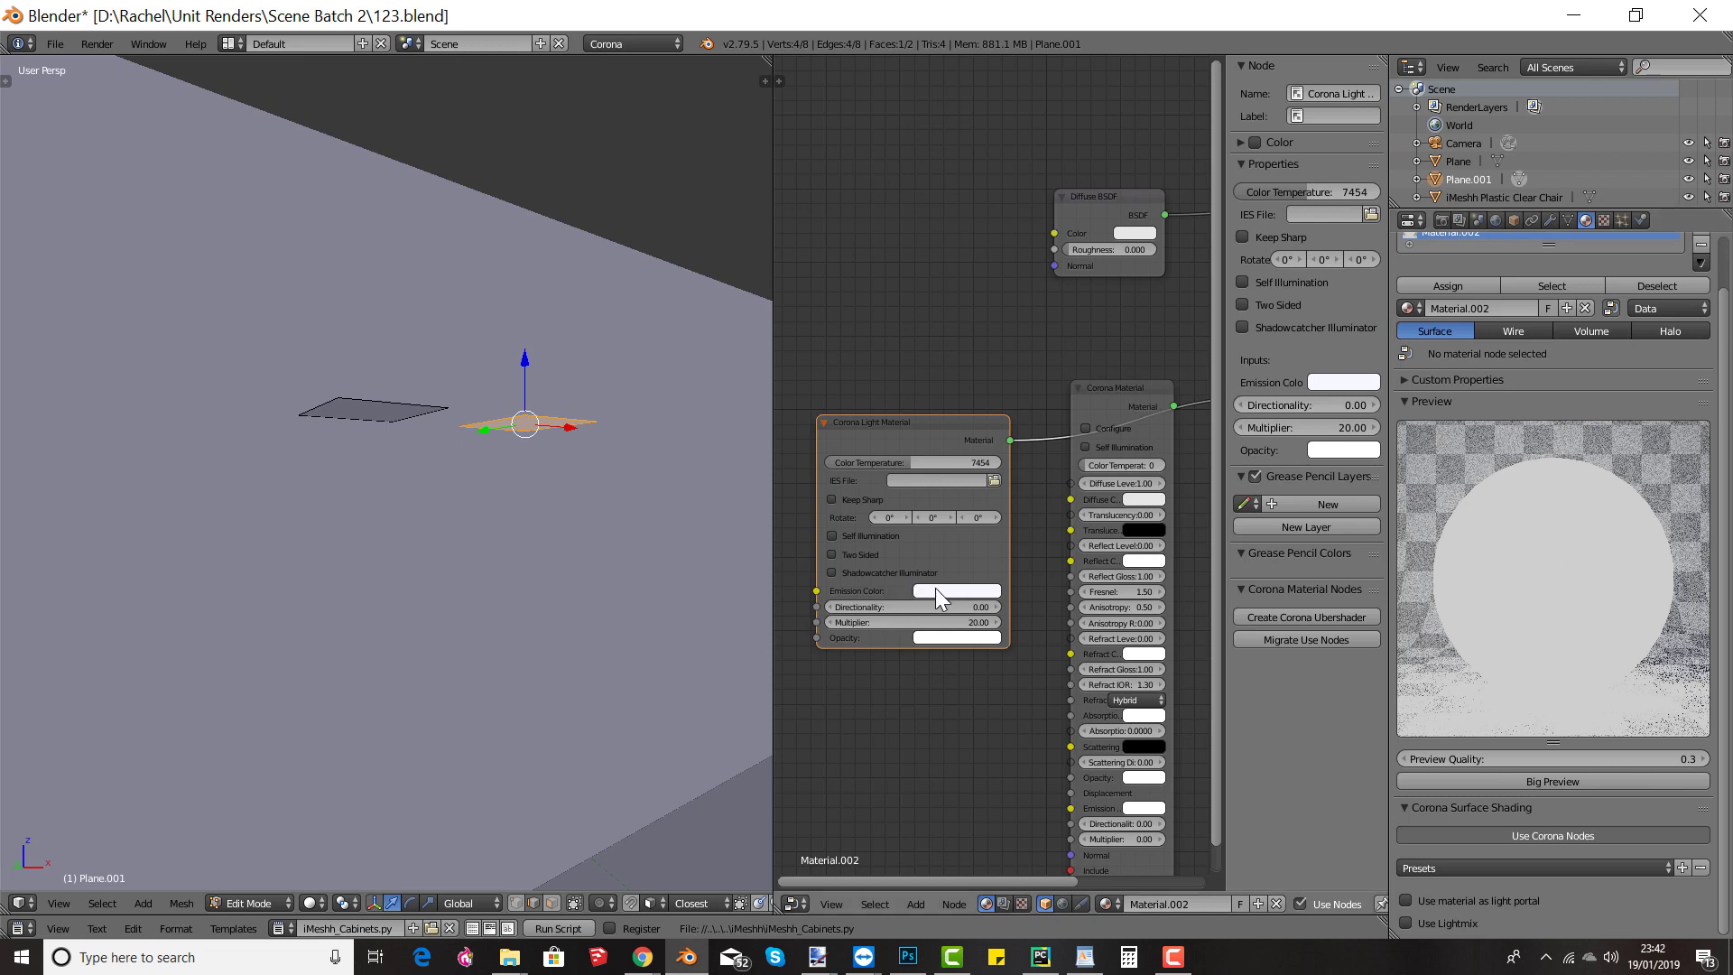
mouse_move(910, 462)
mouse_down()
mouse_move(845, 466)
mouse_move(900, 465)
mouse_up()
Step: Test-render the chair lit by the two small planes and close the render window
scroll(642, 527, down, 6)
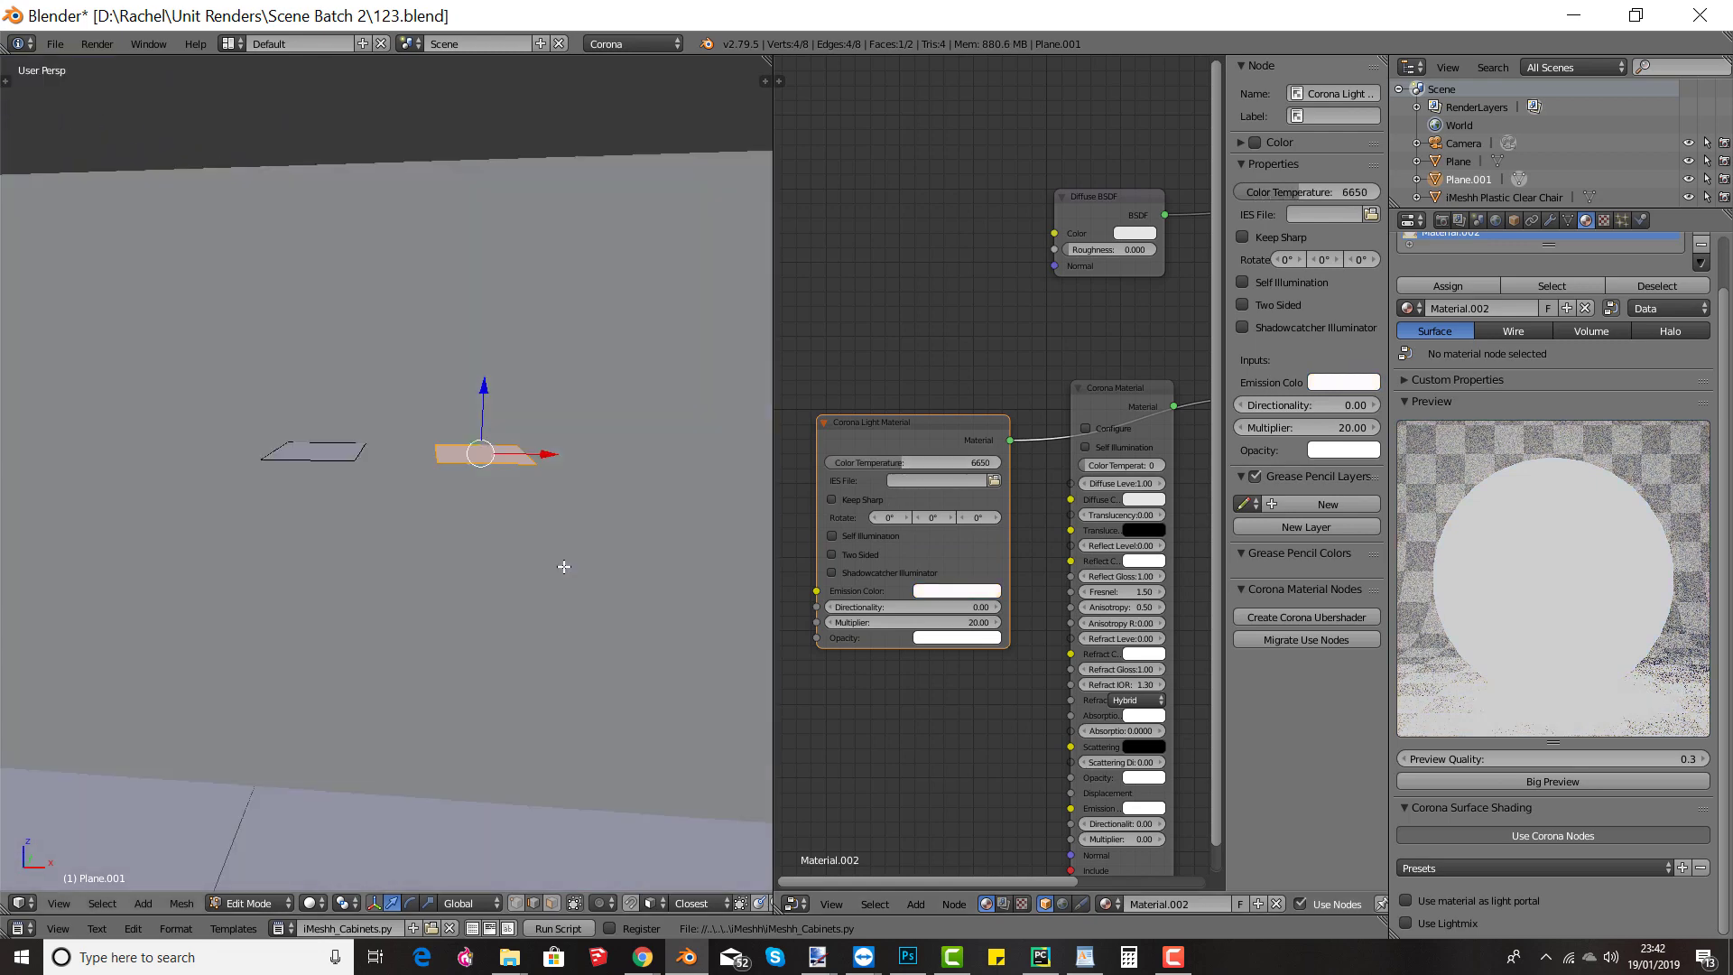
middle_drag(628, 547, 634, 541)
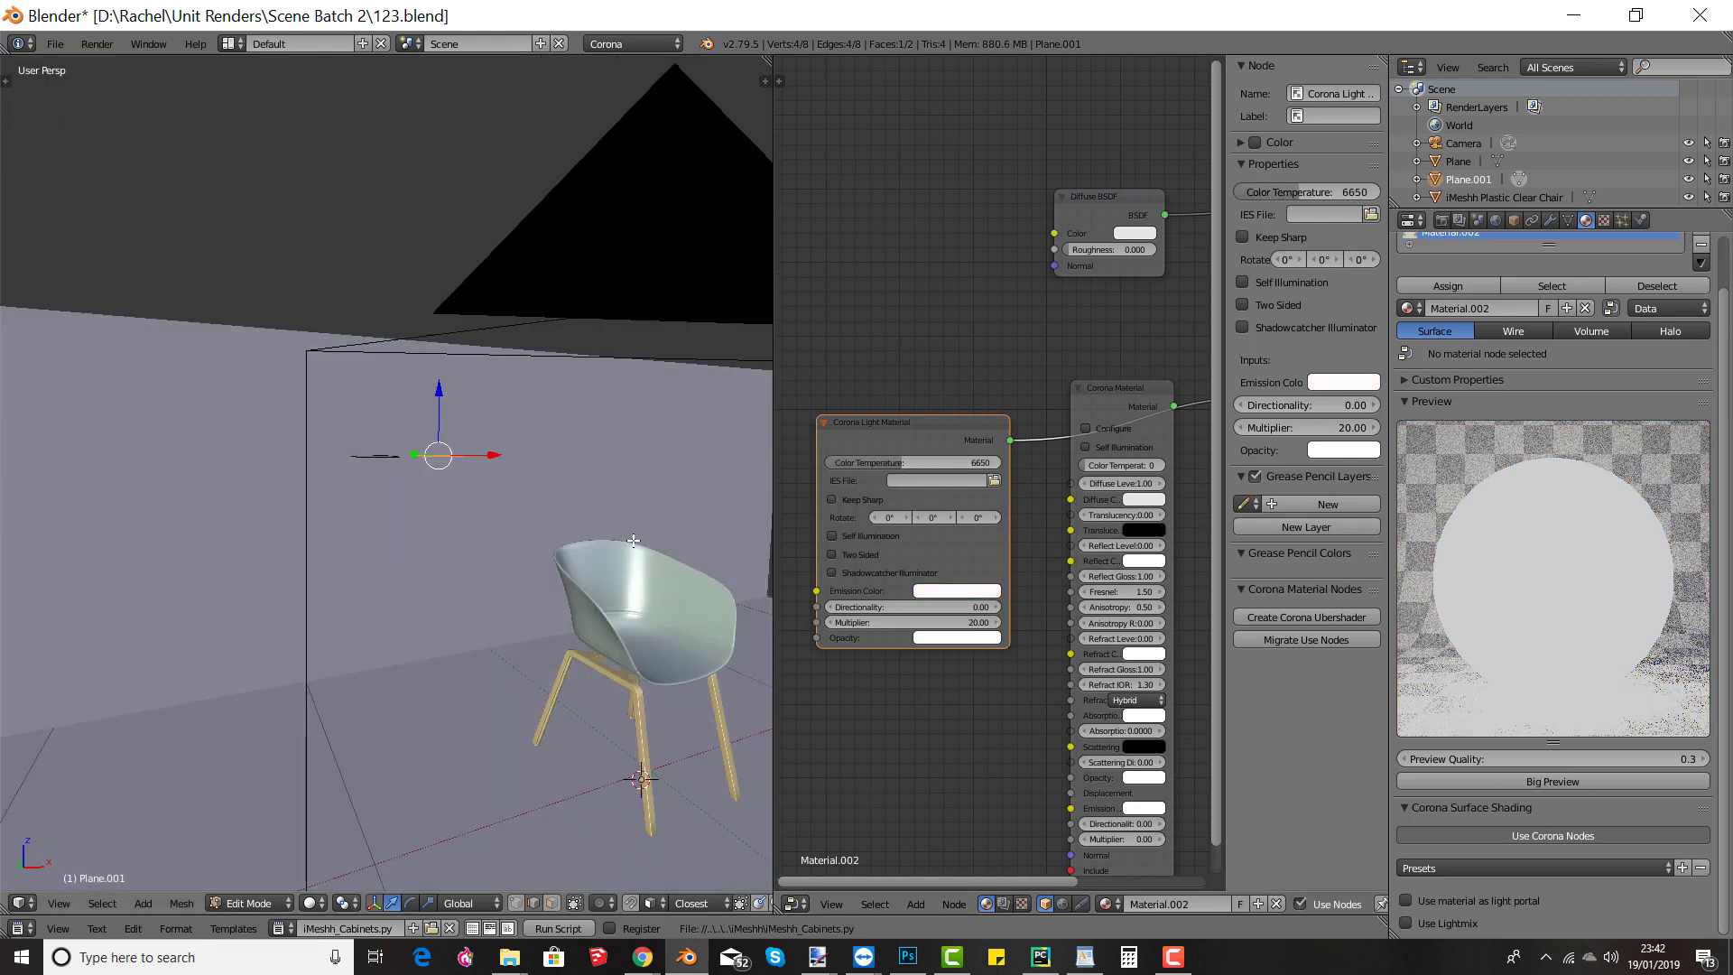
key(F12)
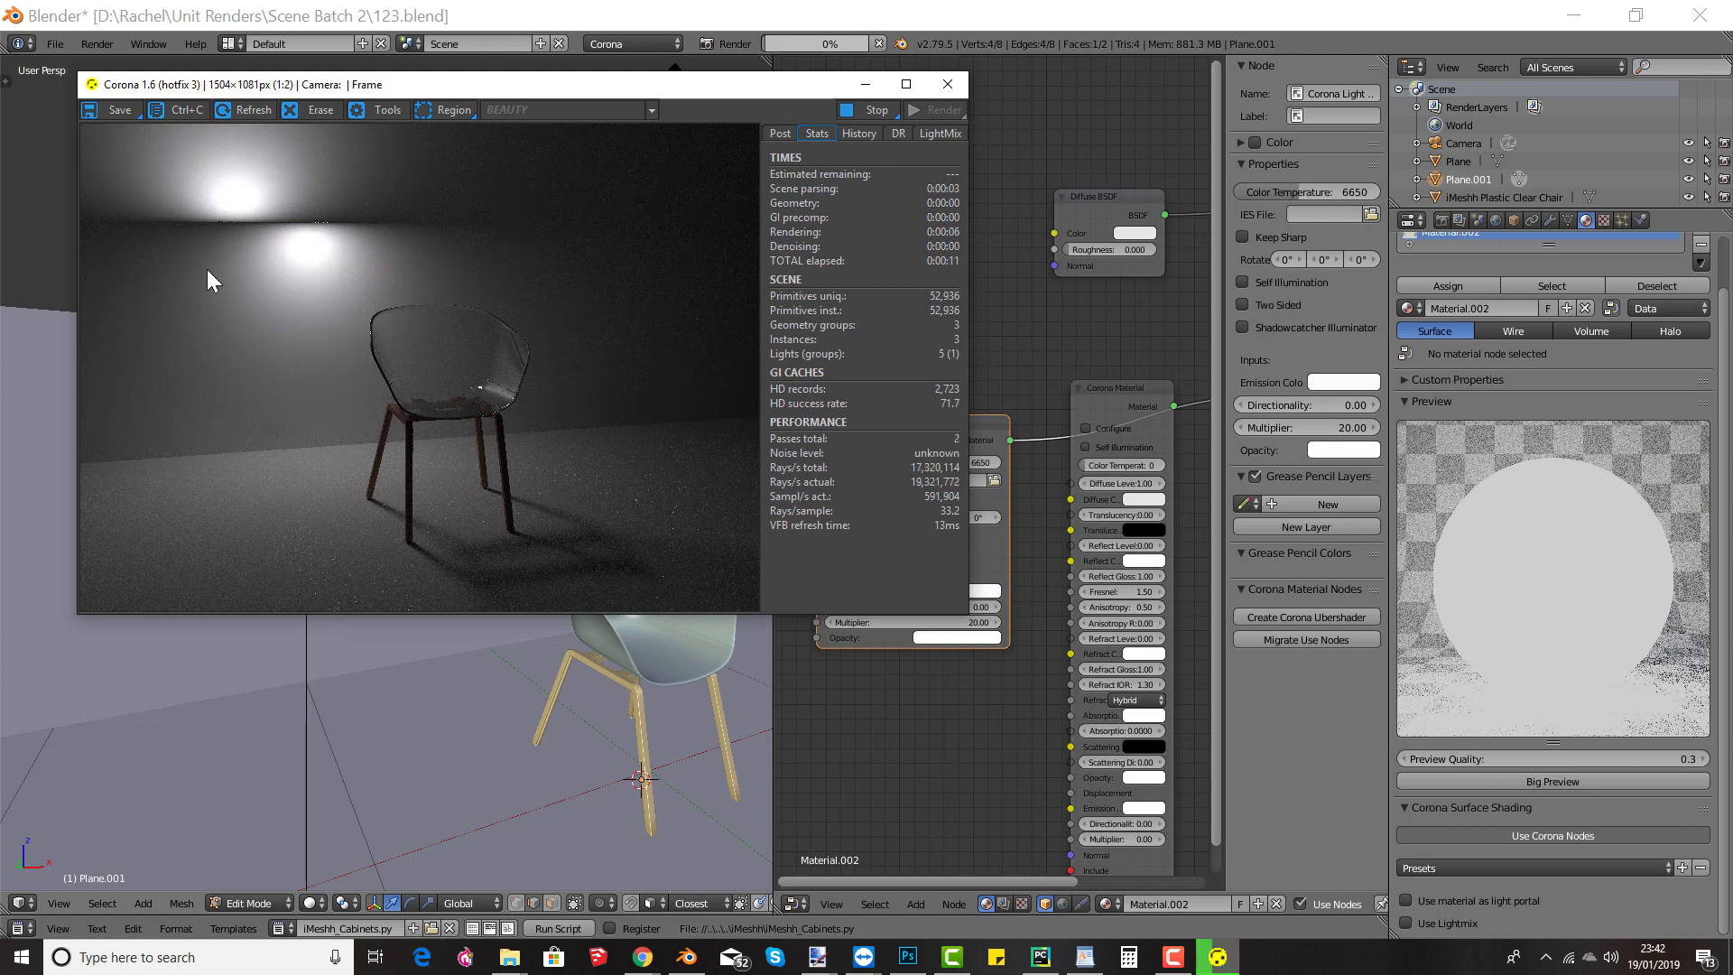
click(948, 85)
Step: Enable Two Sided on the Corona Light Material, test-render the scene, and turn the option off again
middle_drag(540, 527, 735, 574)
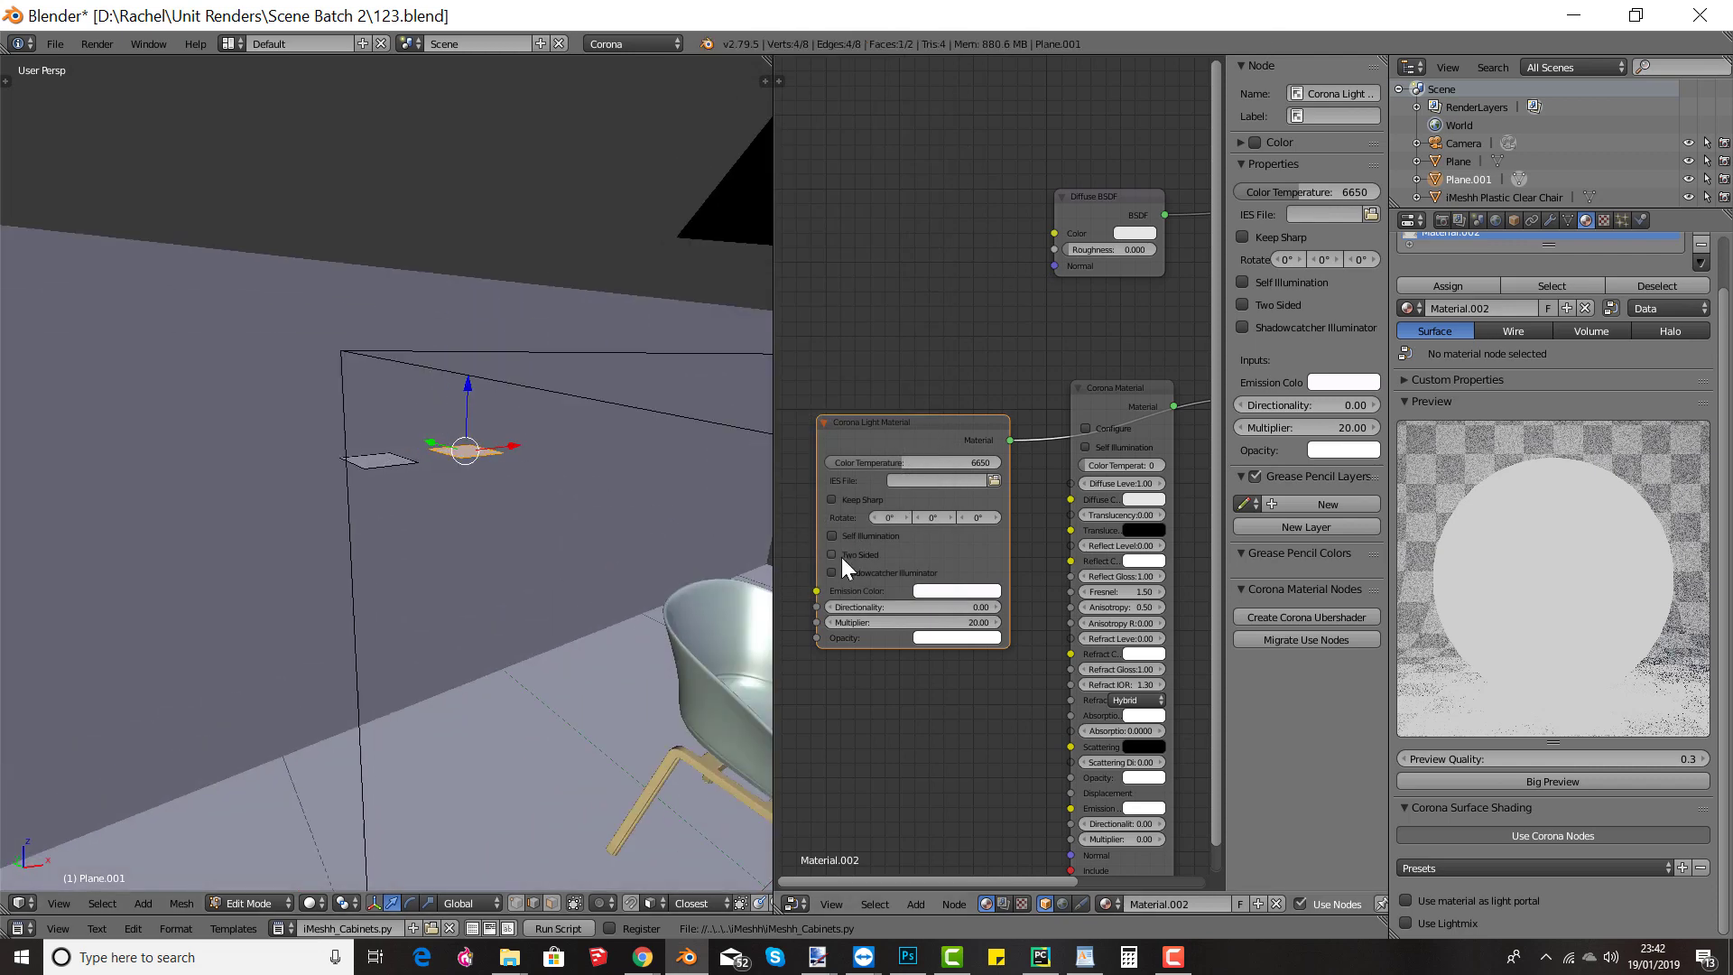
click(842, 556)
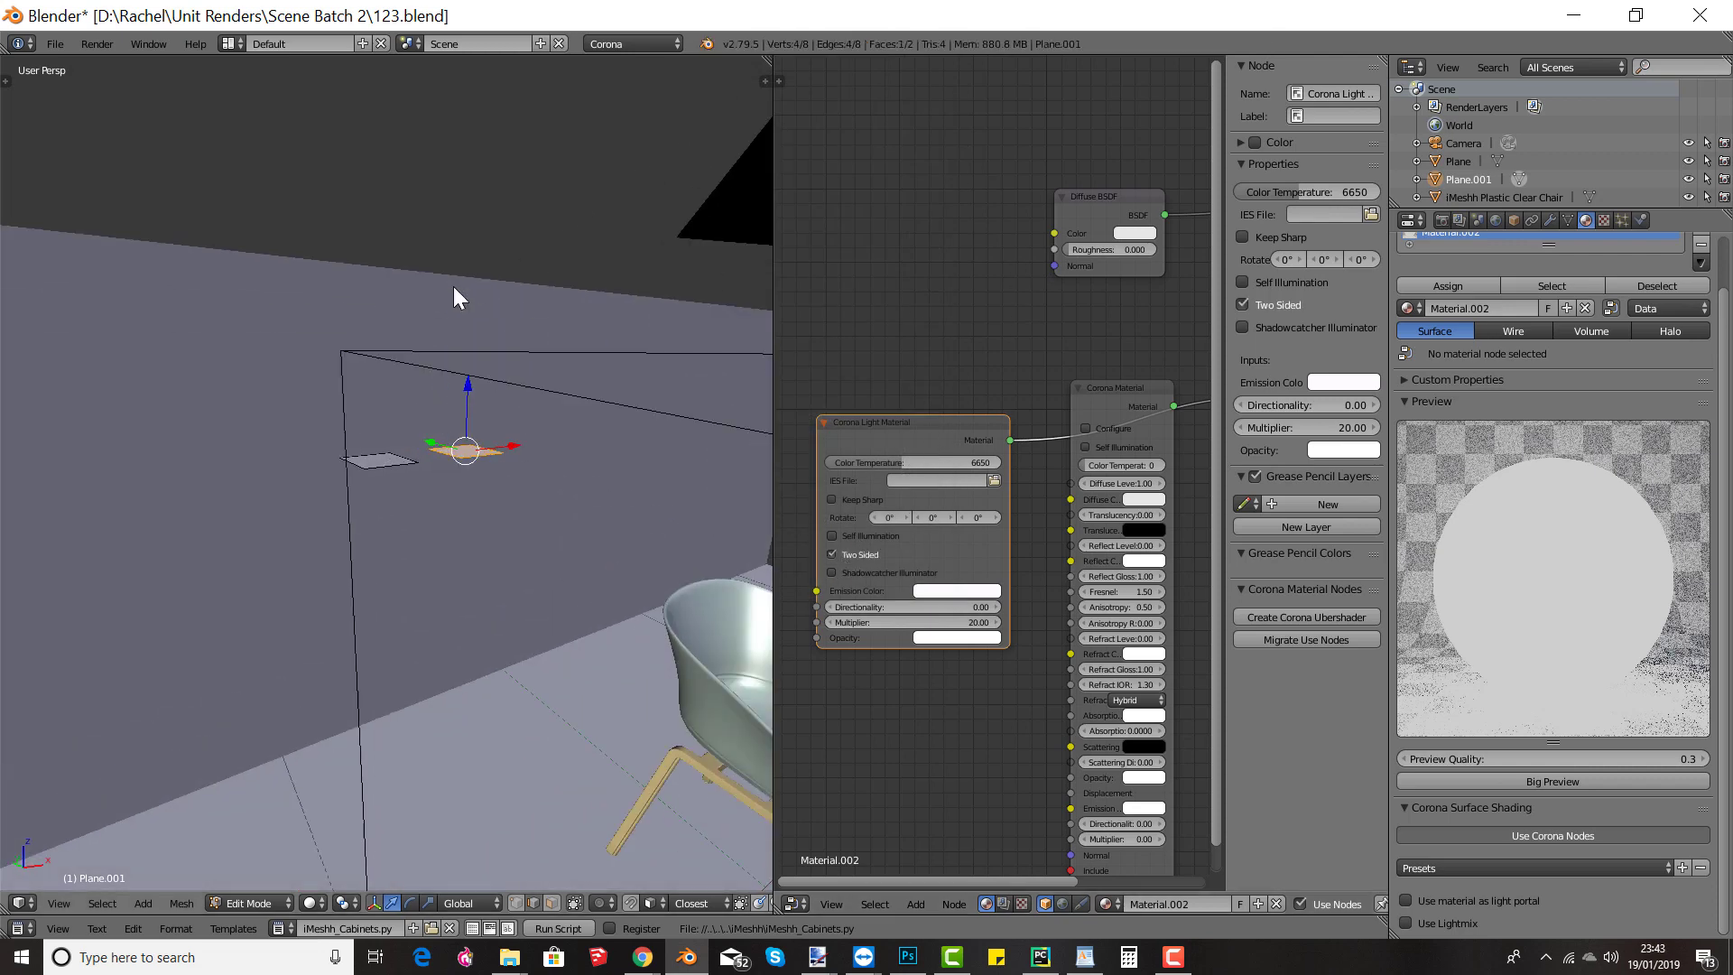
key(F12)
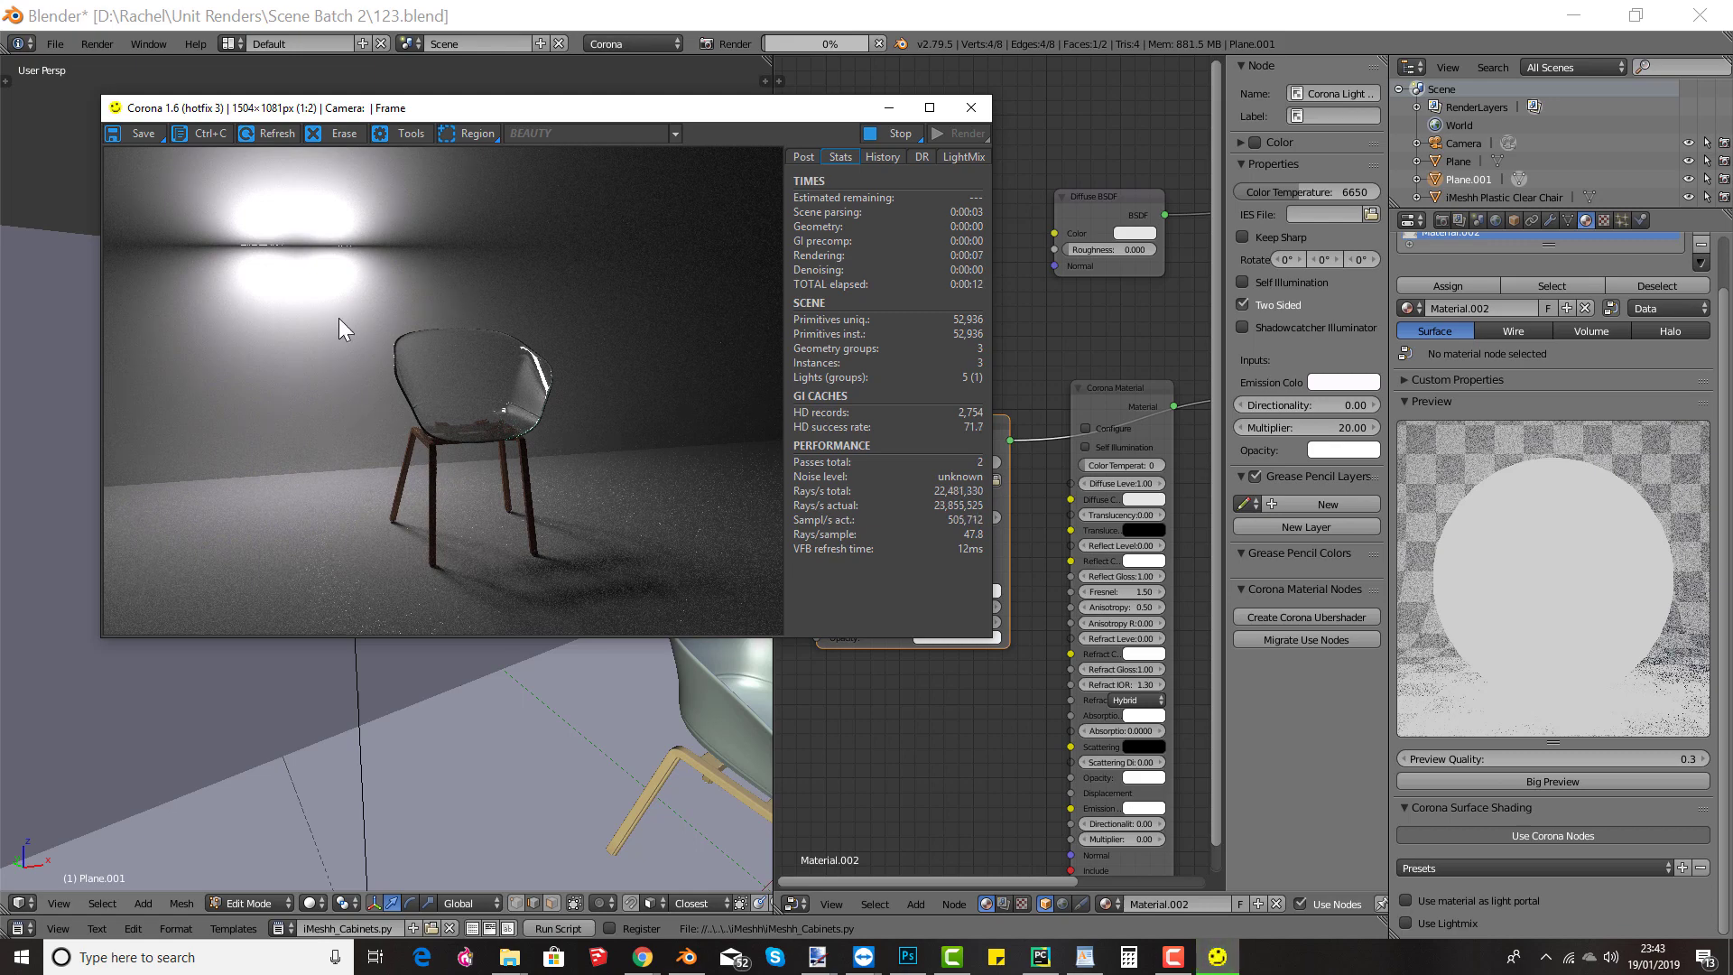
click(971, 107)
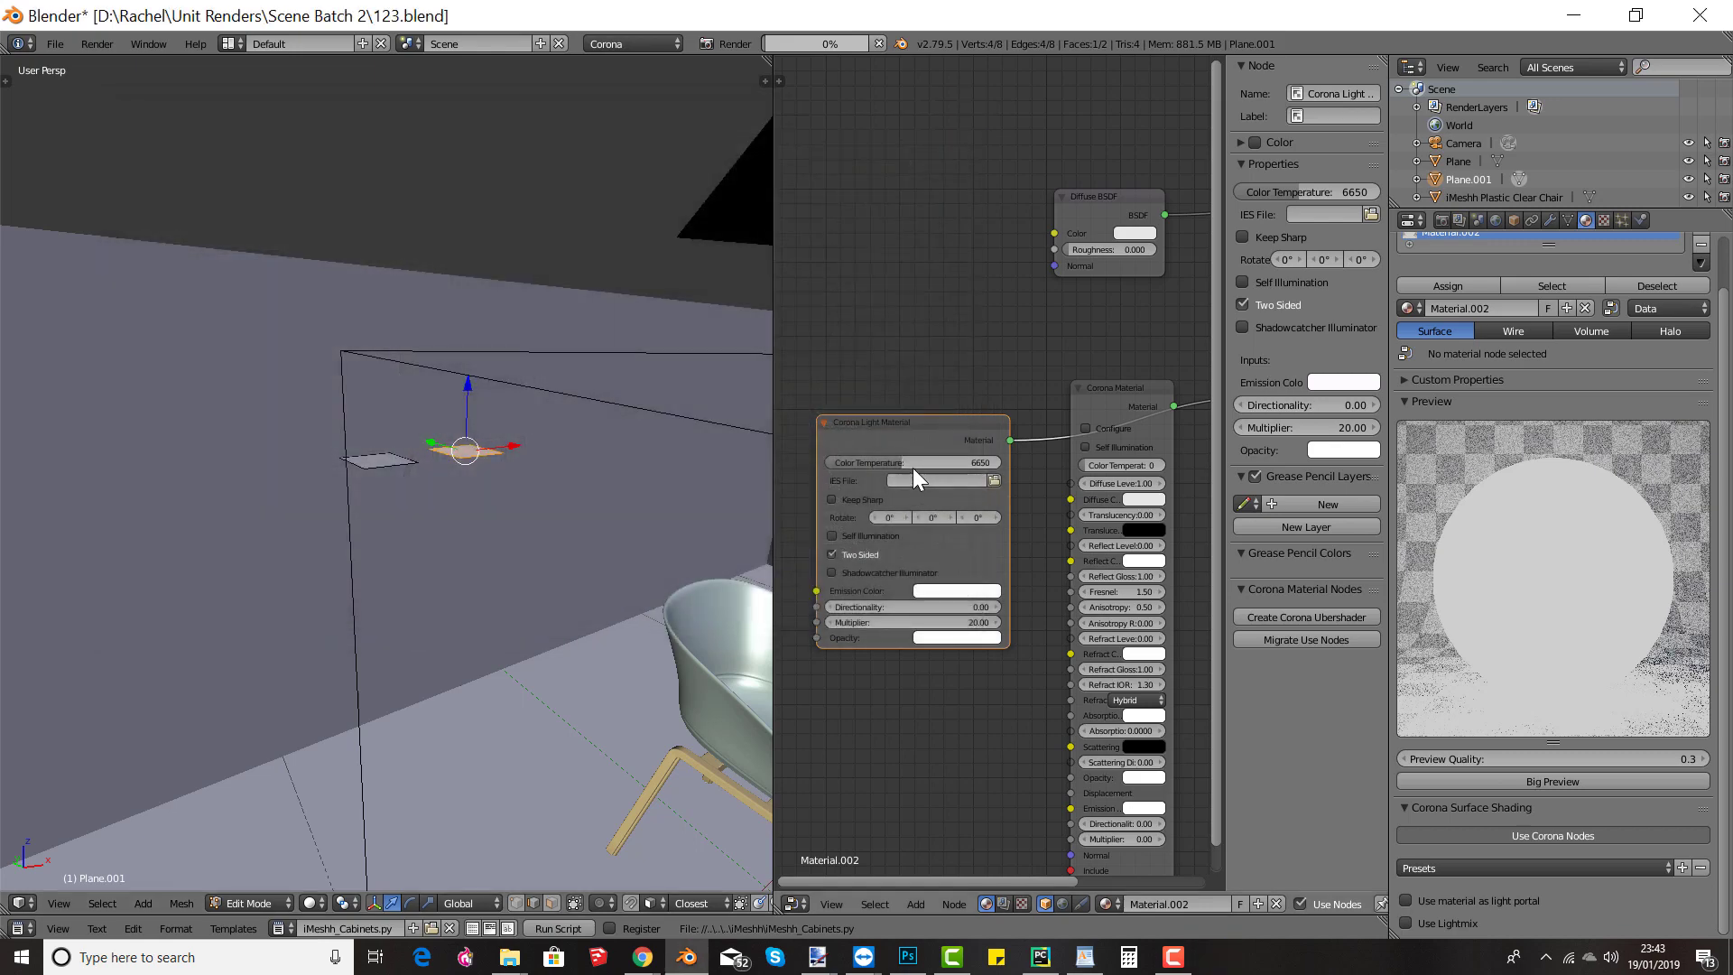
click(858, 550)
Step: Delete the vertices of the original small plane, keeping only the duplicated one
middle_drag(540, 518, 405, 561)
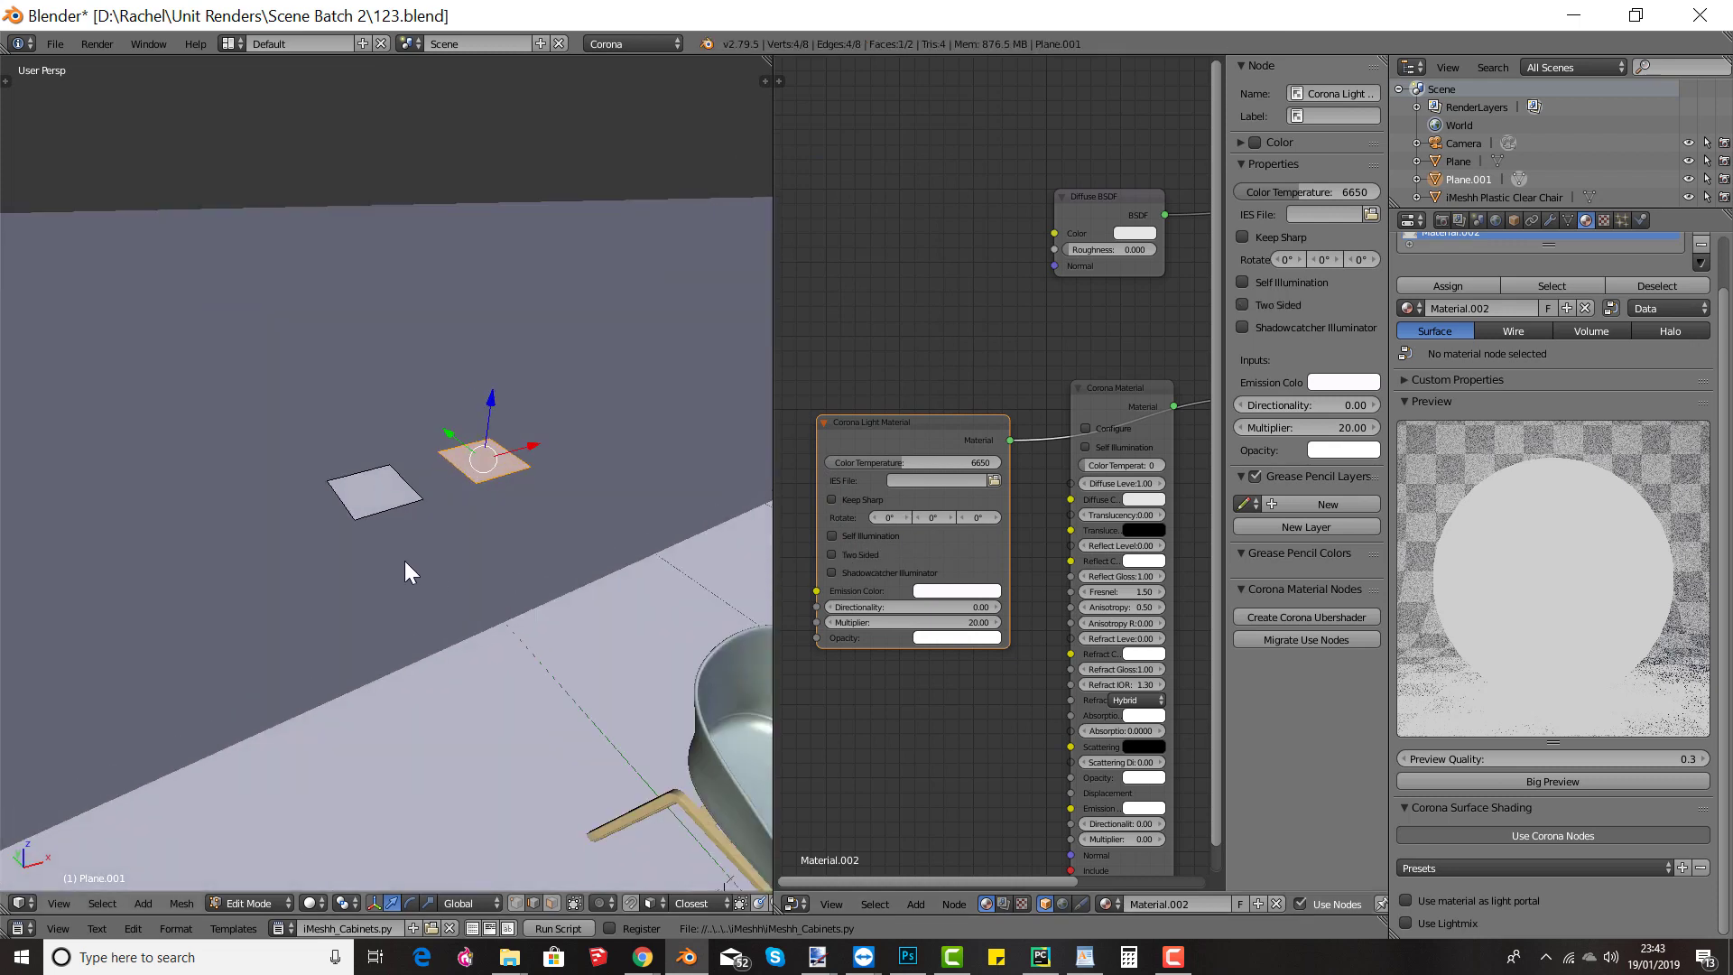
scroll(405, 560, up, 2)
right_click(327, 480)
key(l)
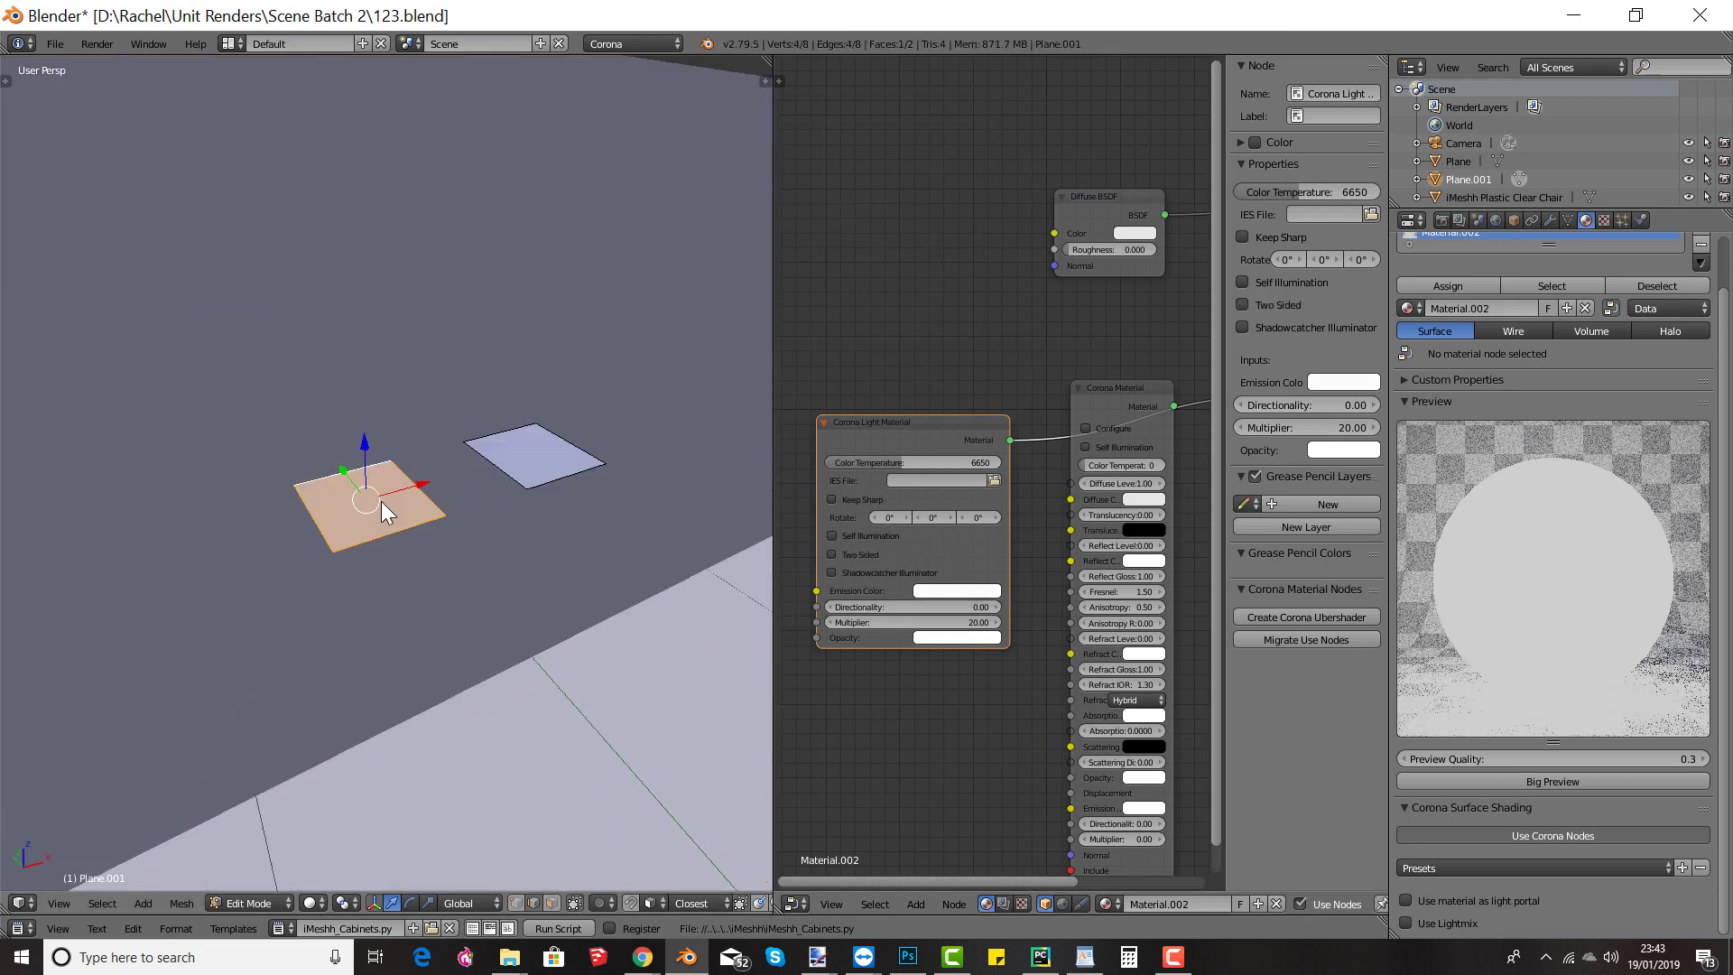
key(x)
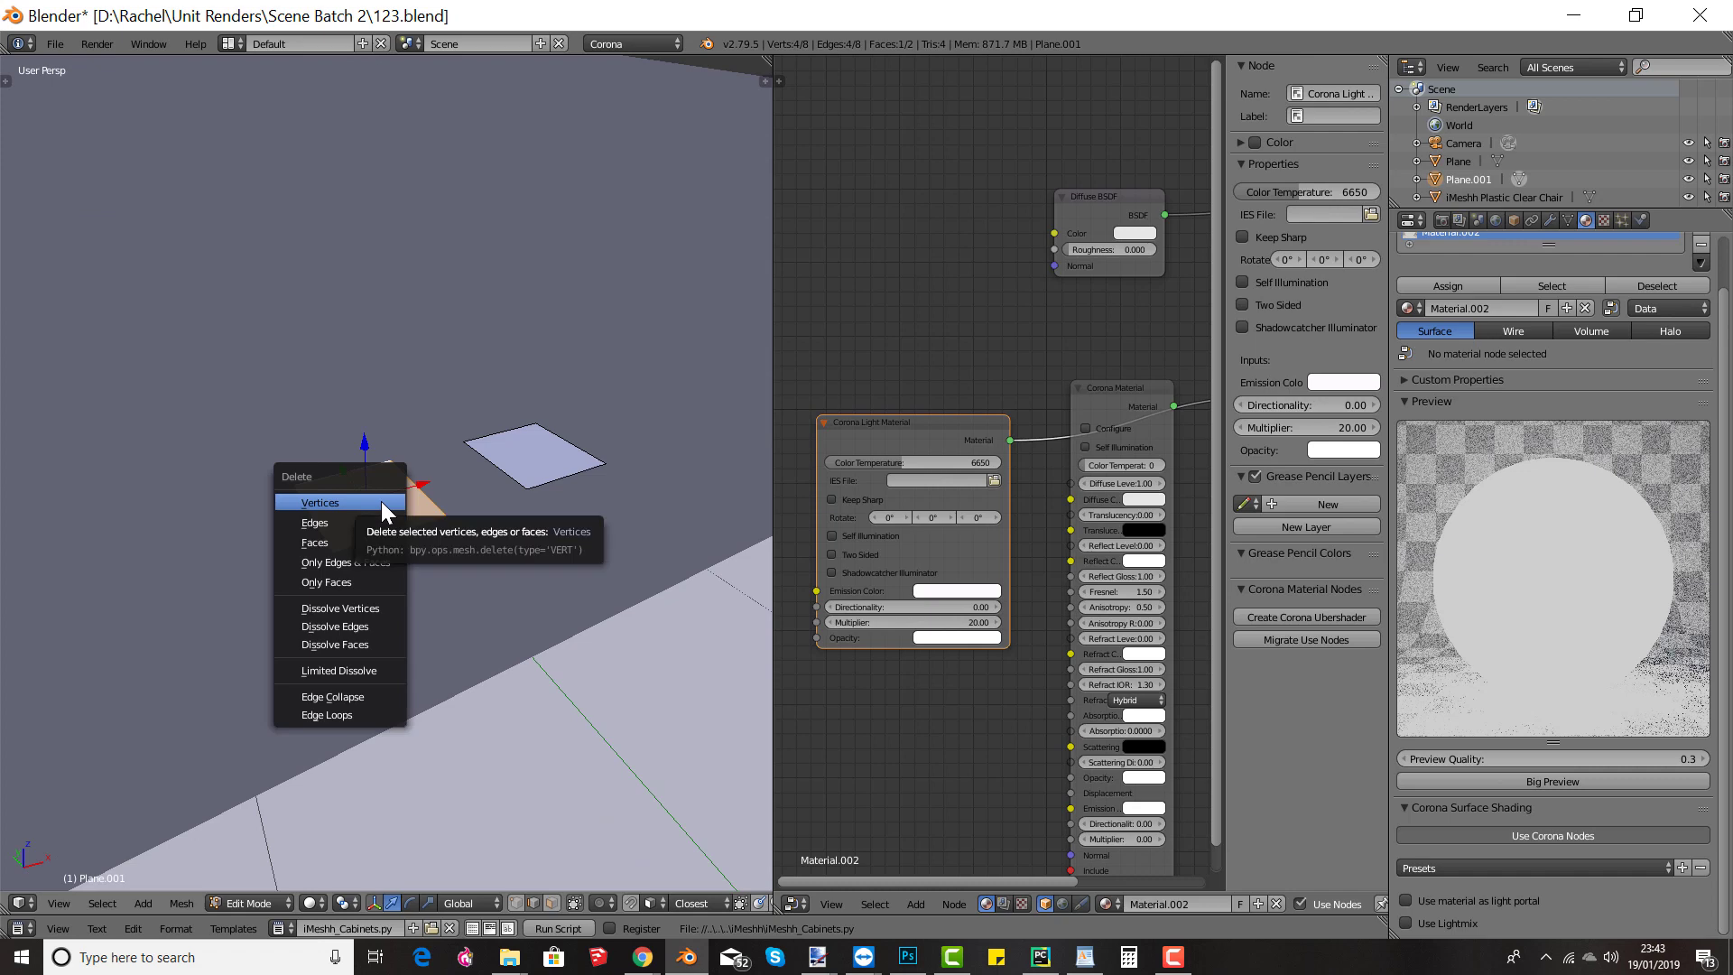
click(380, 501)
Step: Select the remaining small plane's geometry and scale it up
key(l)
key(s)
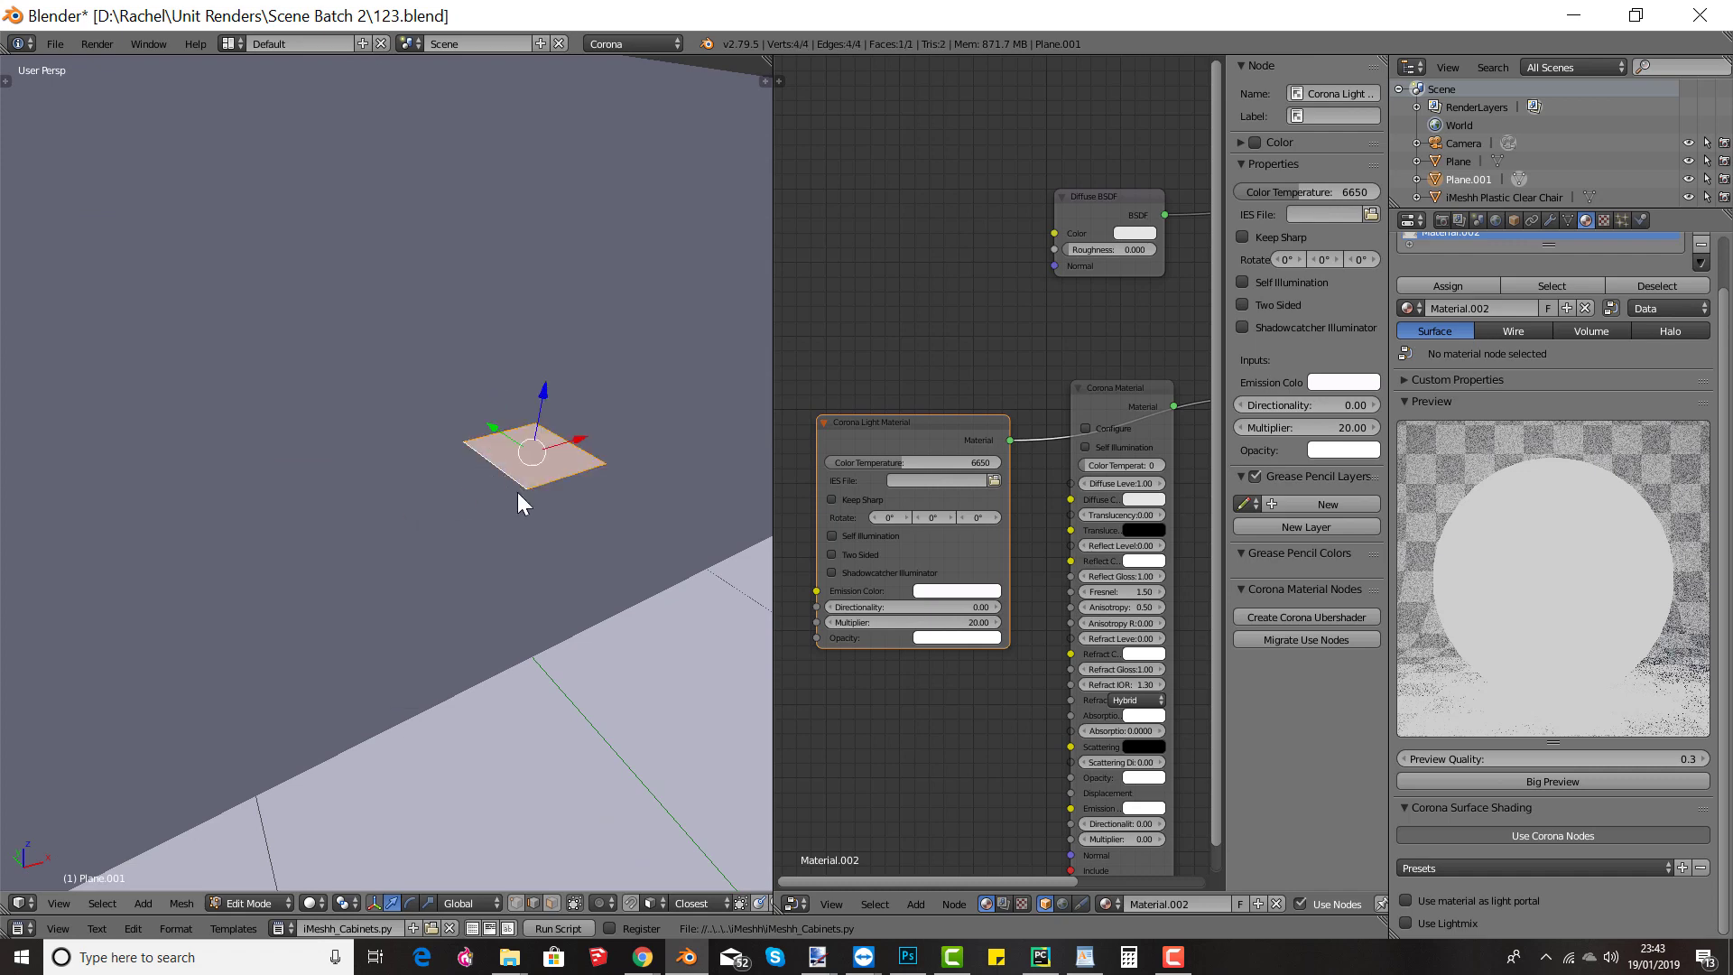
click(588, 600)
middle_drag(619, 534, 406, 468)
scroll(415, 469, up, 4)
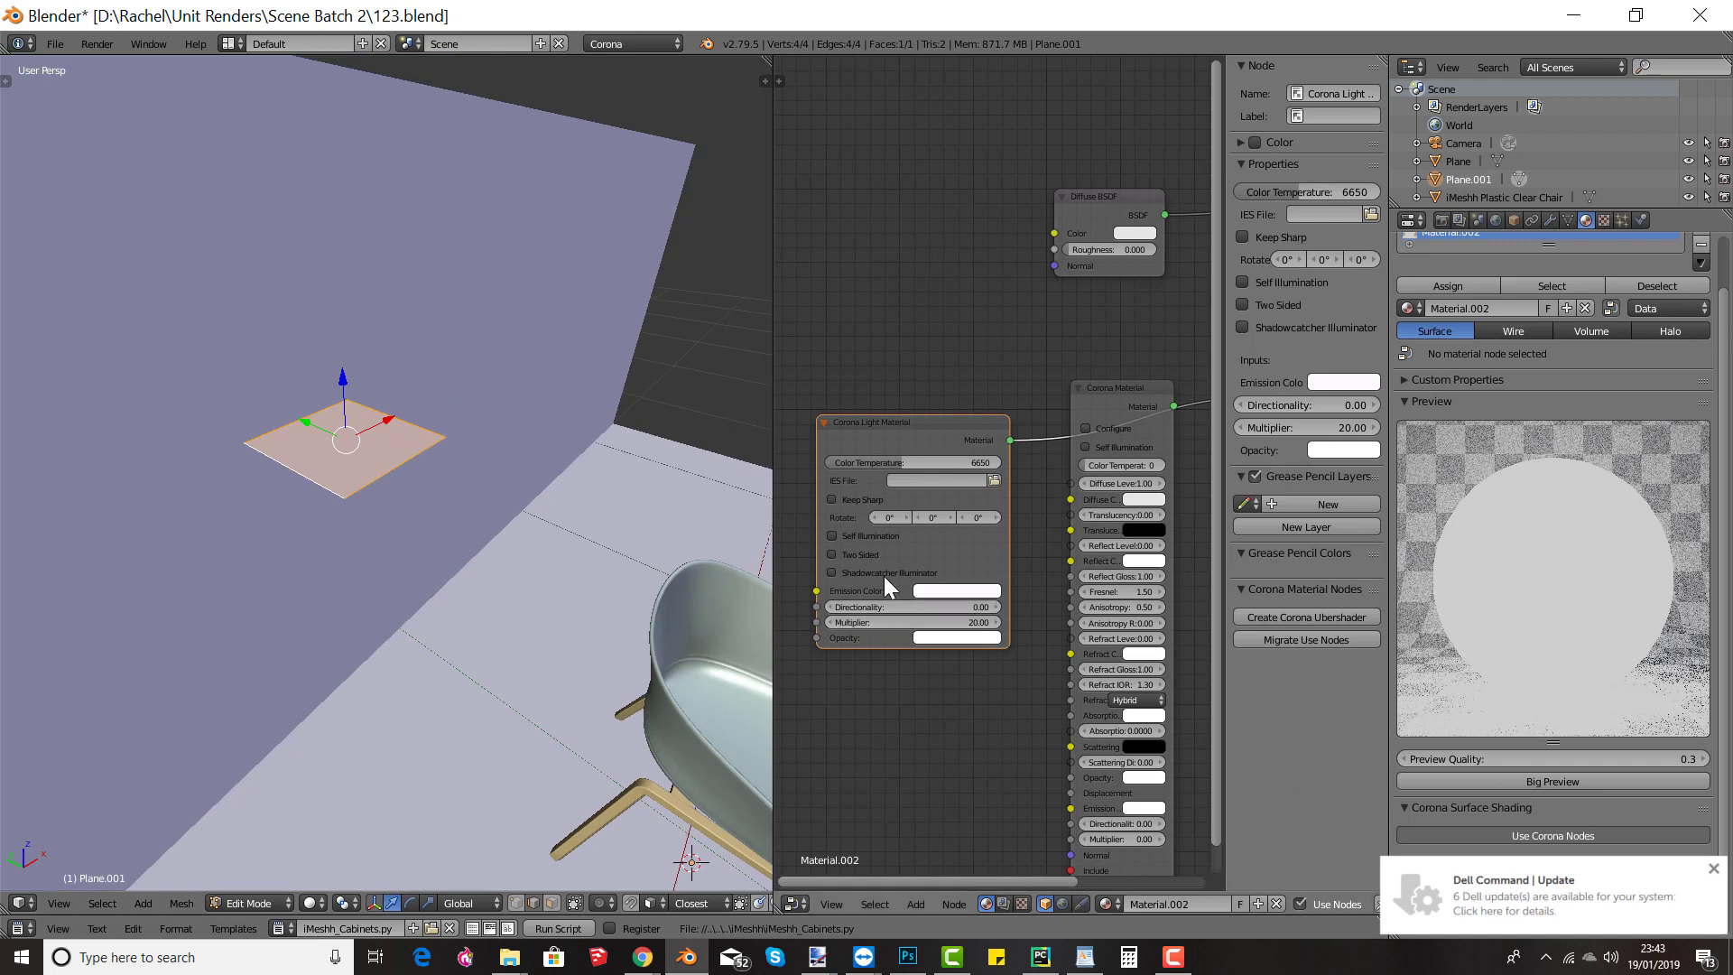
Step: Try the Corona Light Material's multiplier at 0 and 1, and return it to 20
click(901, 623)
text(0)
click(901, 623)
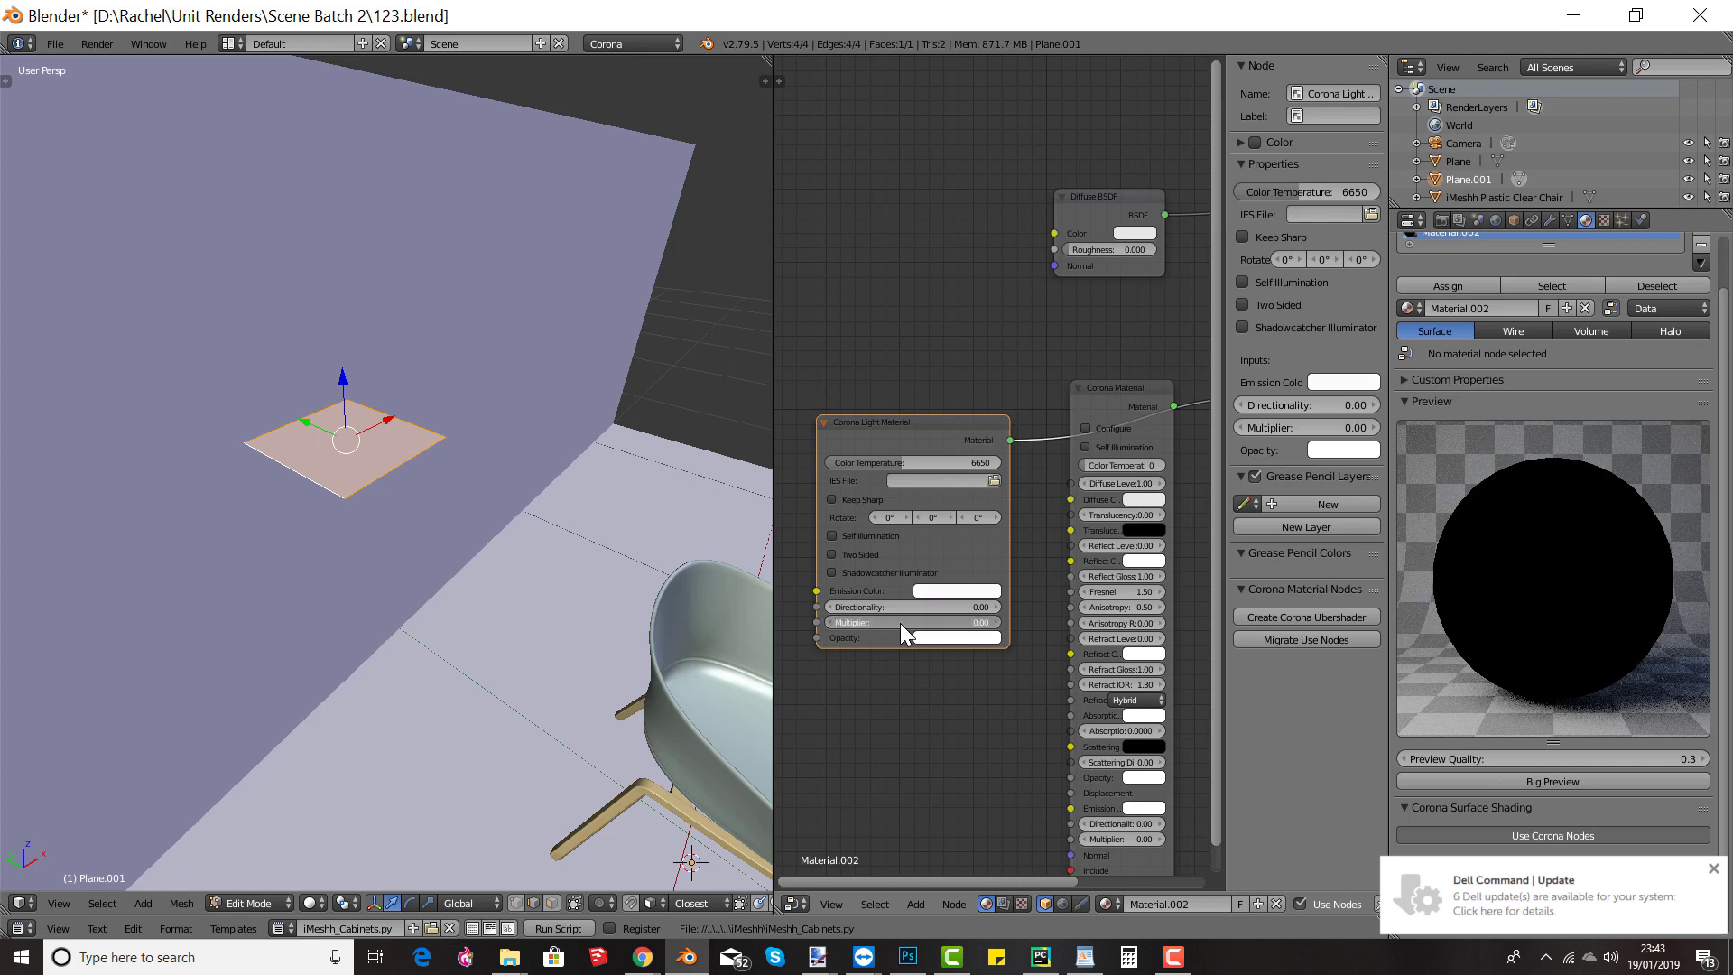
text(1)
key(Return)
click(901, 622)
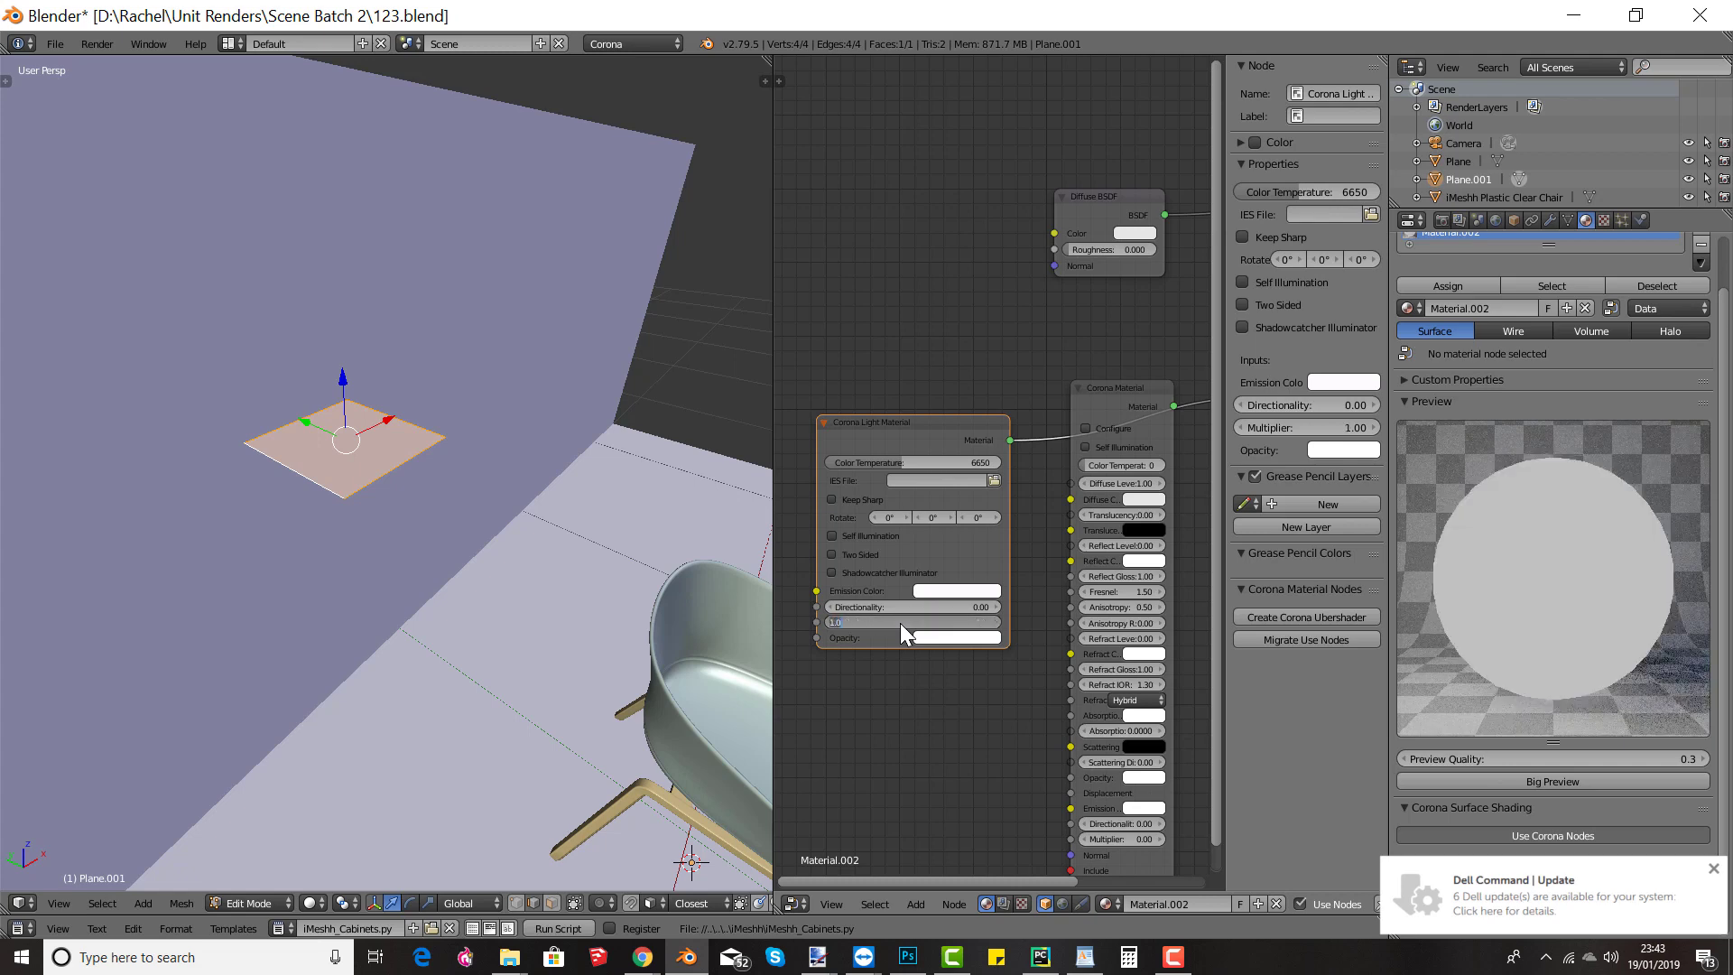
text(20)
key(Return)
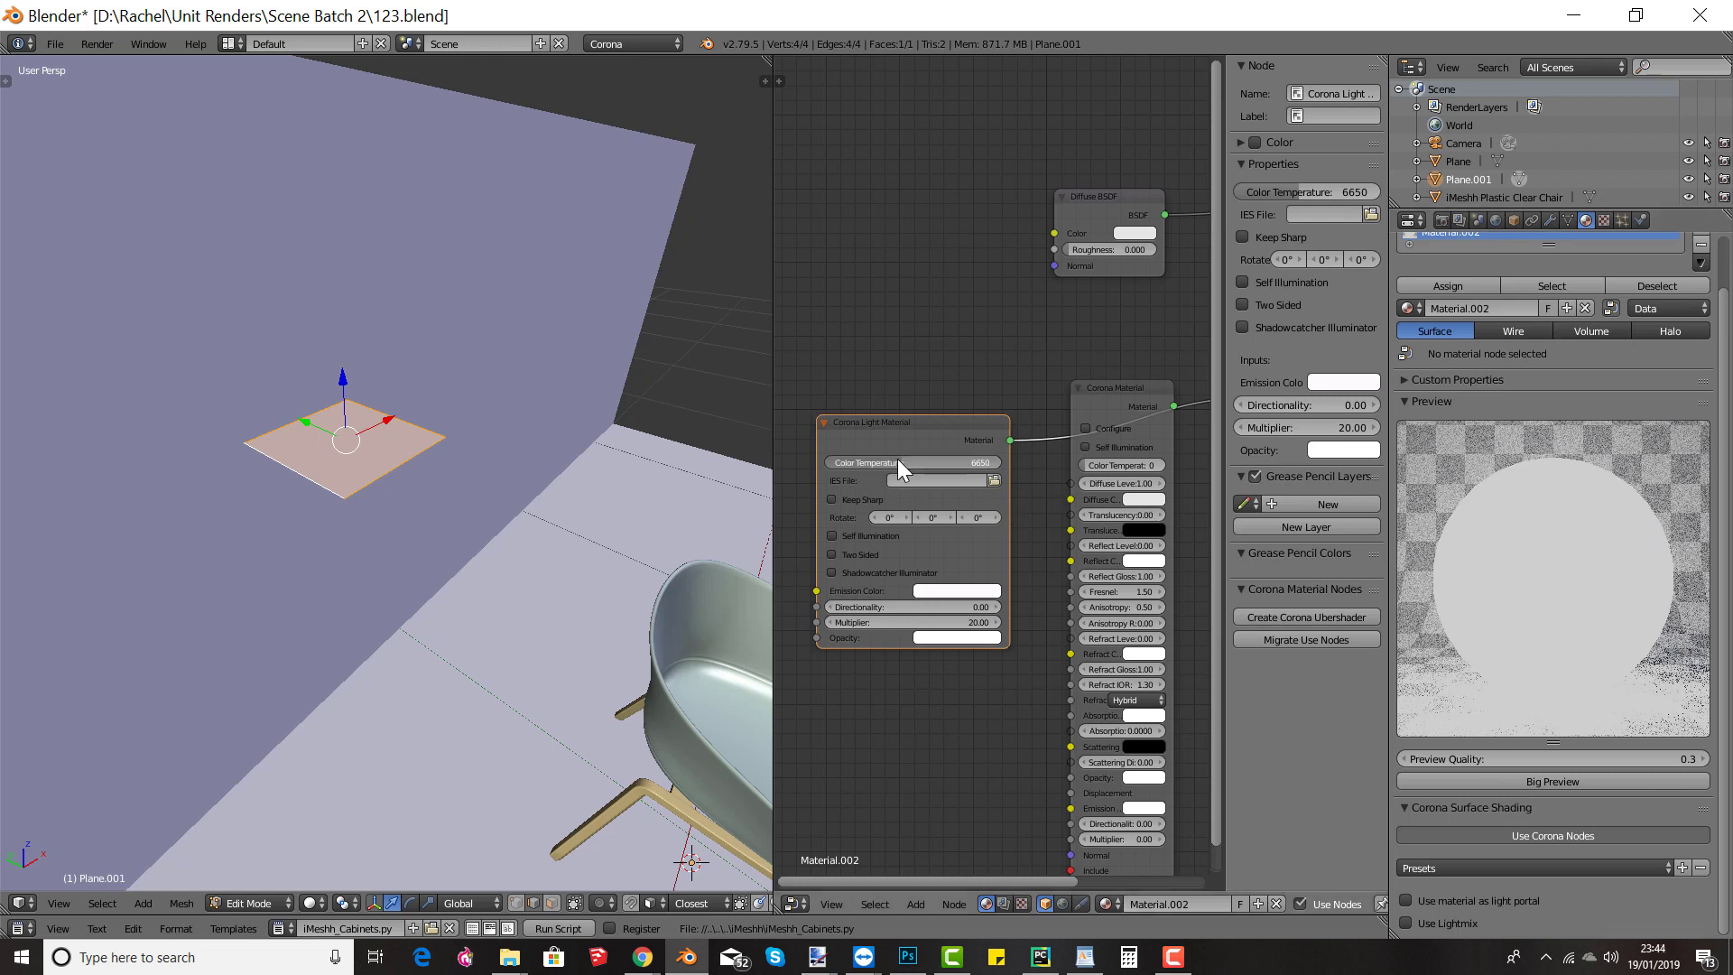
Step: Lower the Corona Light Material's color temperature to 2753 and render the scene
drag(897, 461, 832, 490)
middle_drag(418, 626, 344, 540)
drag(874, 462, 856, 462)
key(F12)
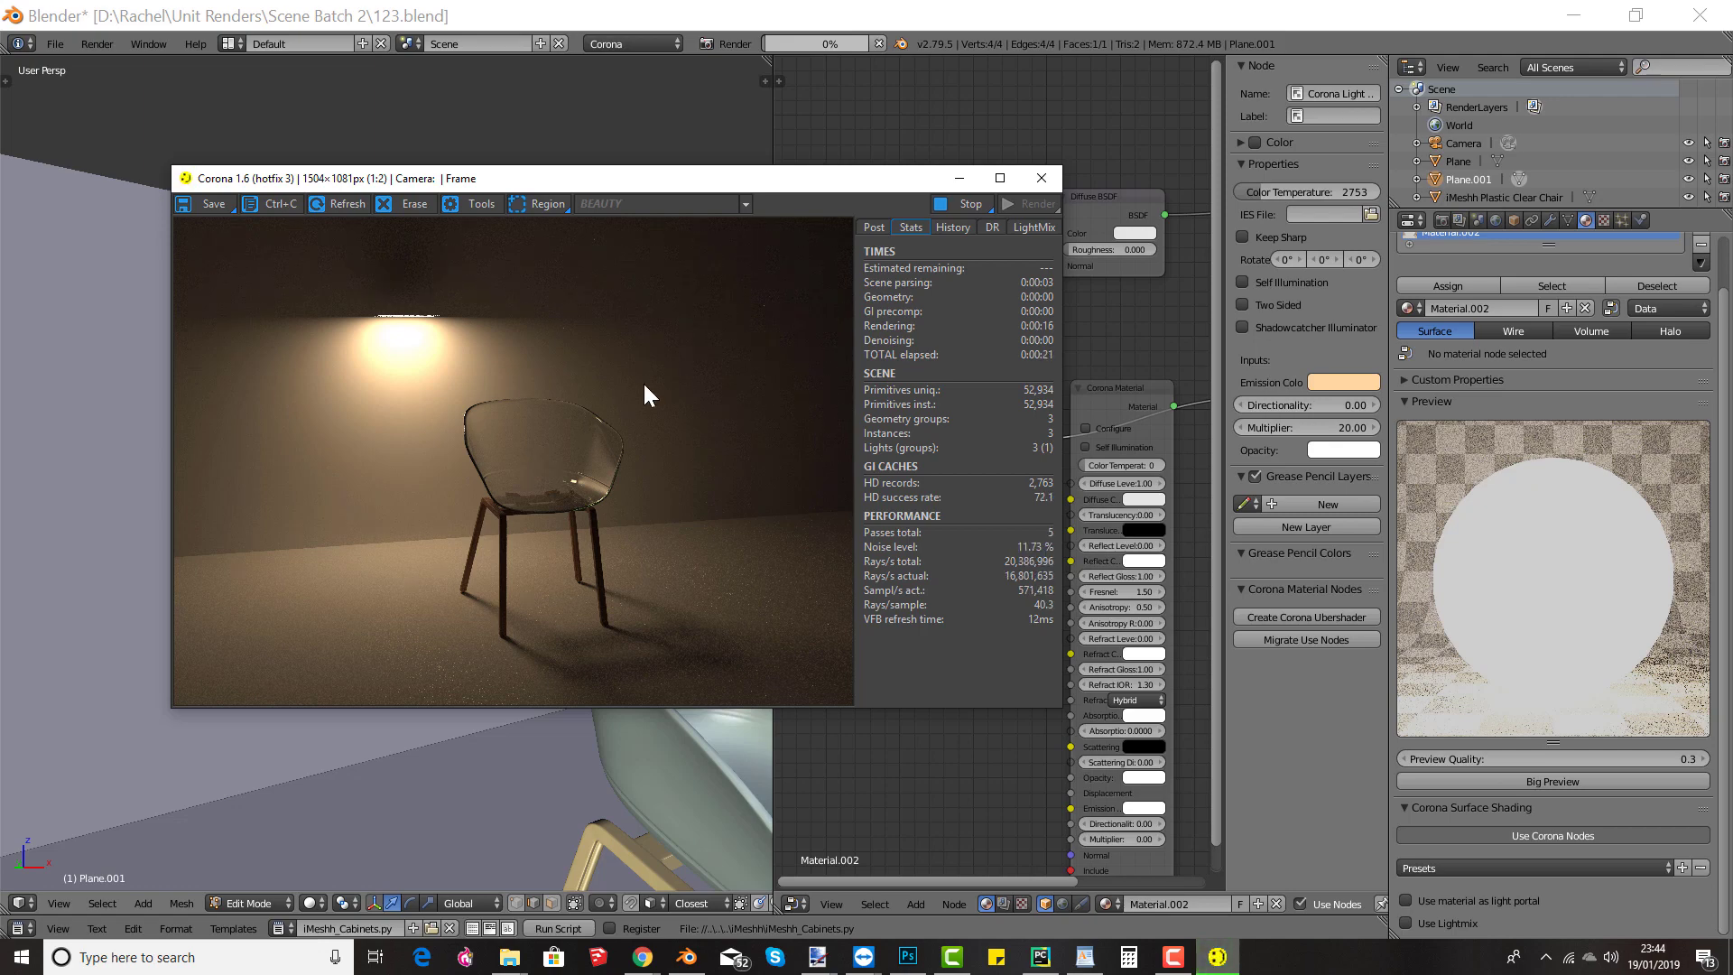
Step: Try the Corona Light Material's directionality at 20 and 1, and reset it to 0
click(1043, 179)
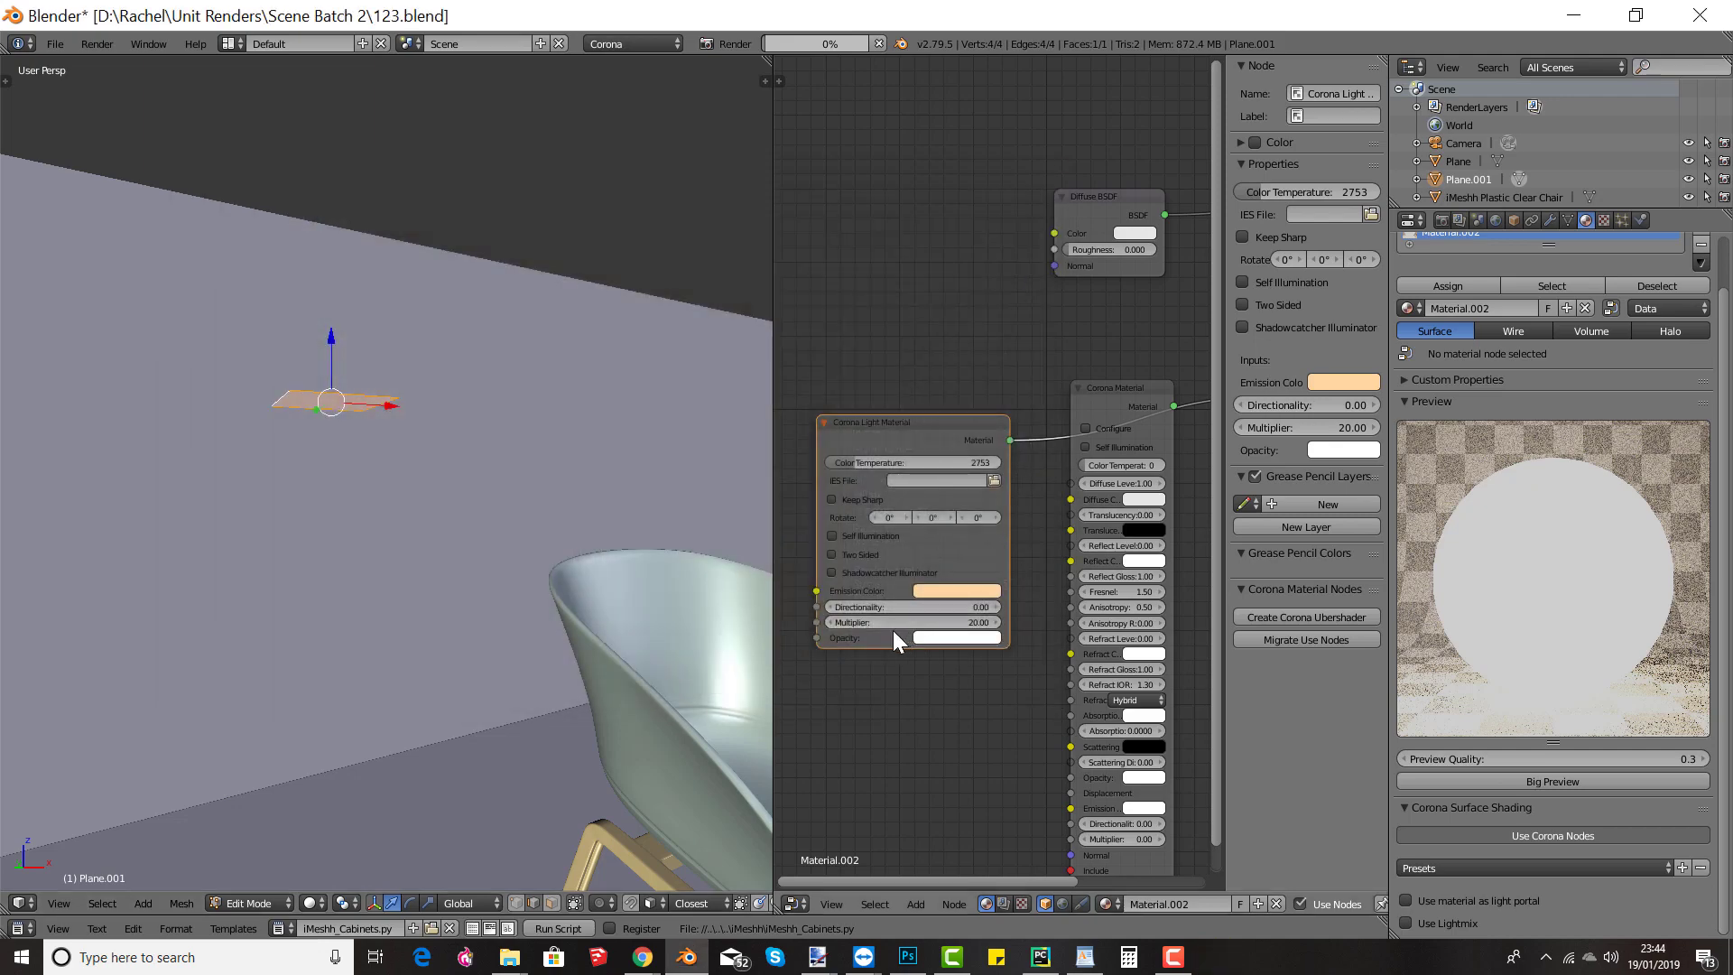
click(877, 607)
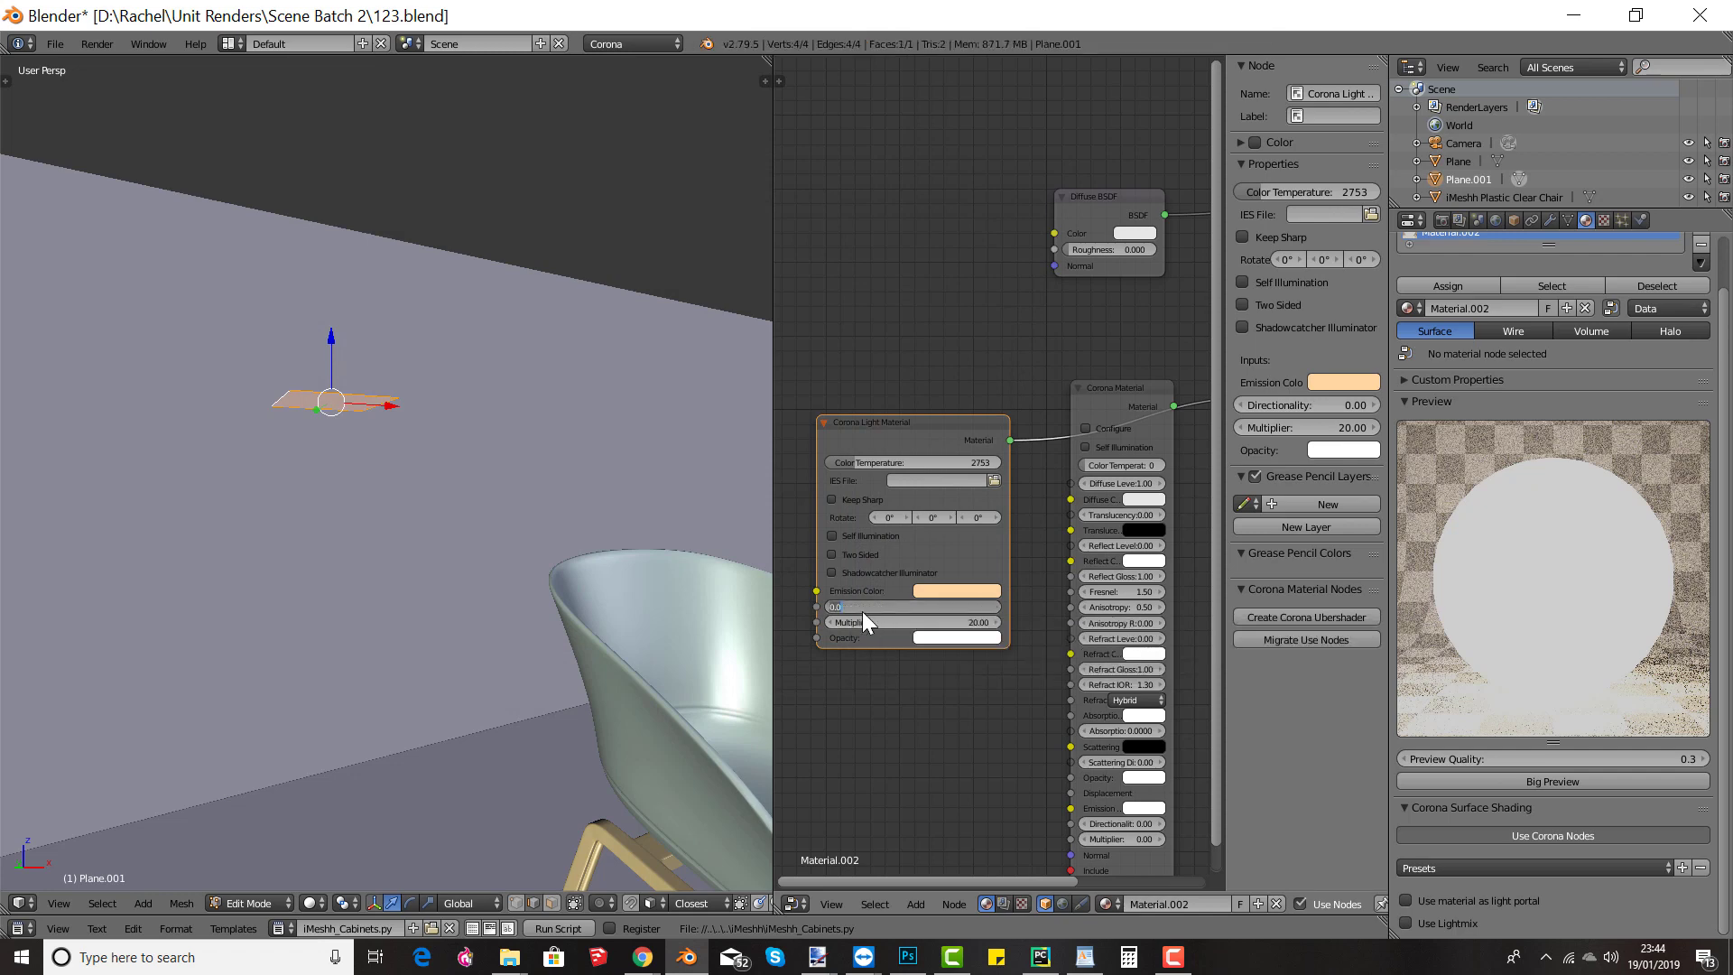
text(20)
key(Return)
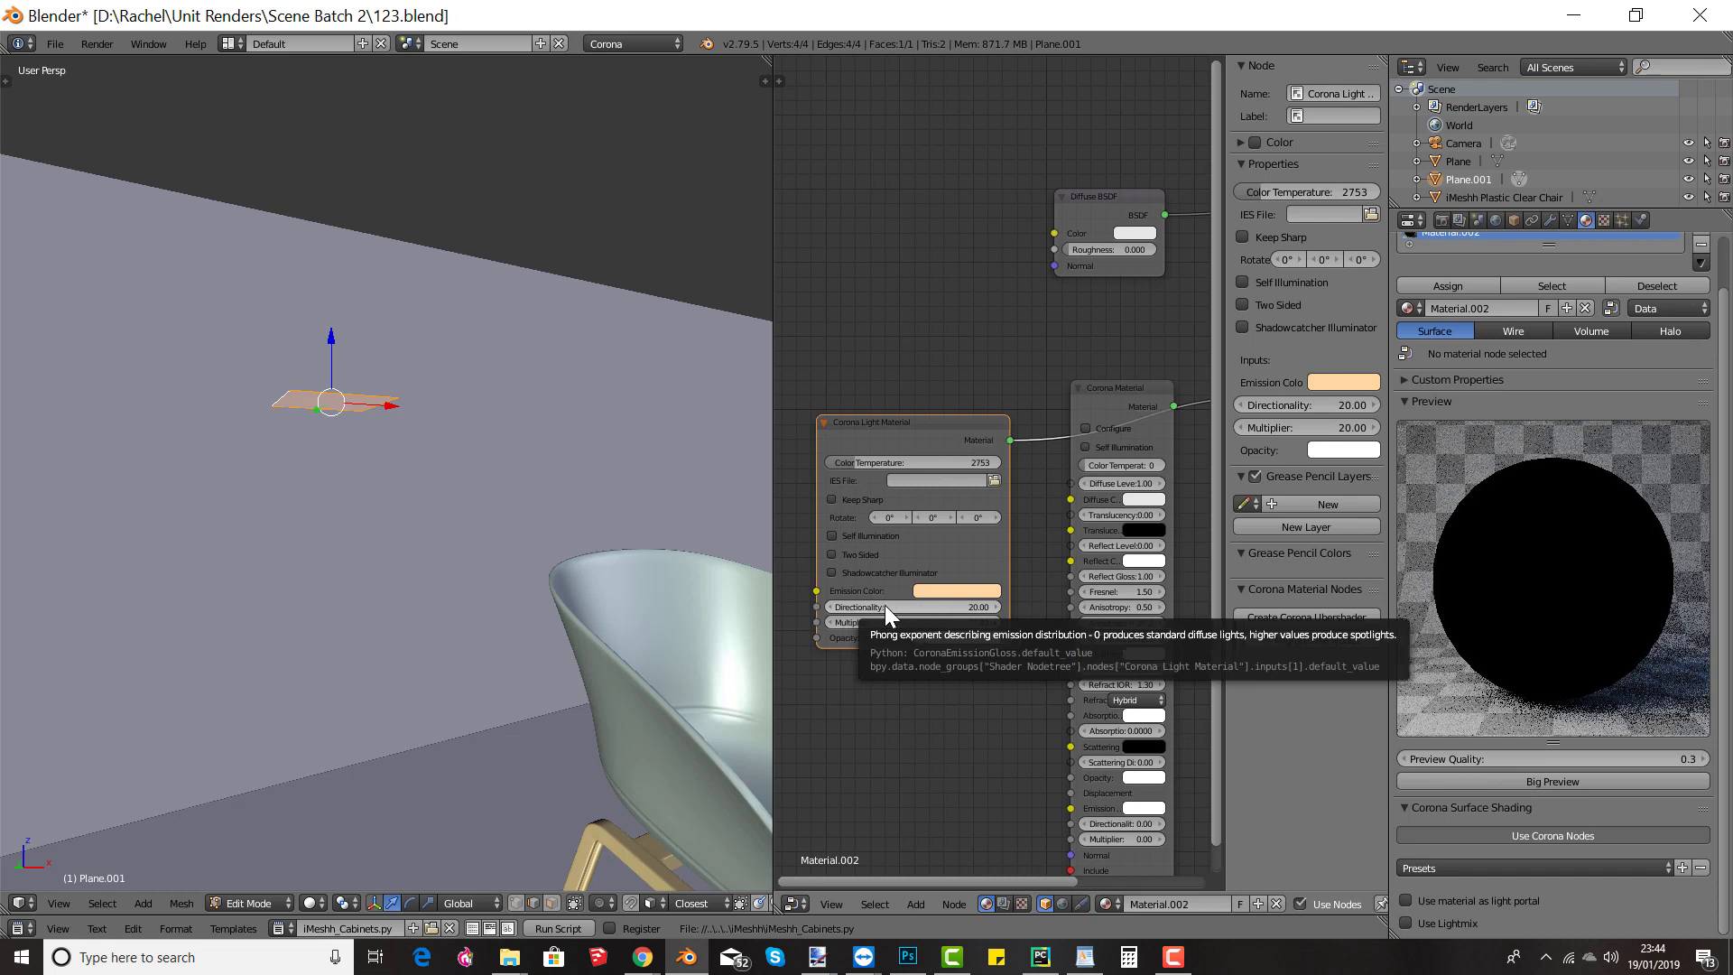
click(885, 606)
text(1)
key(Return)
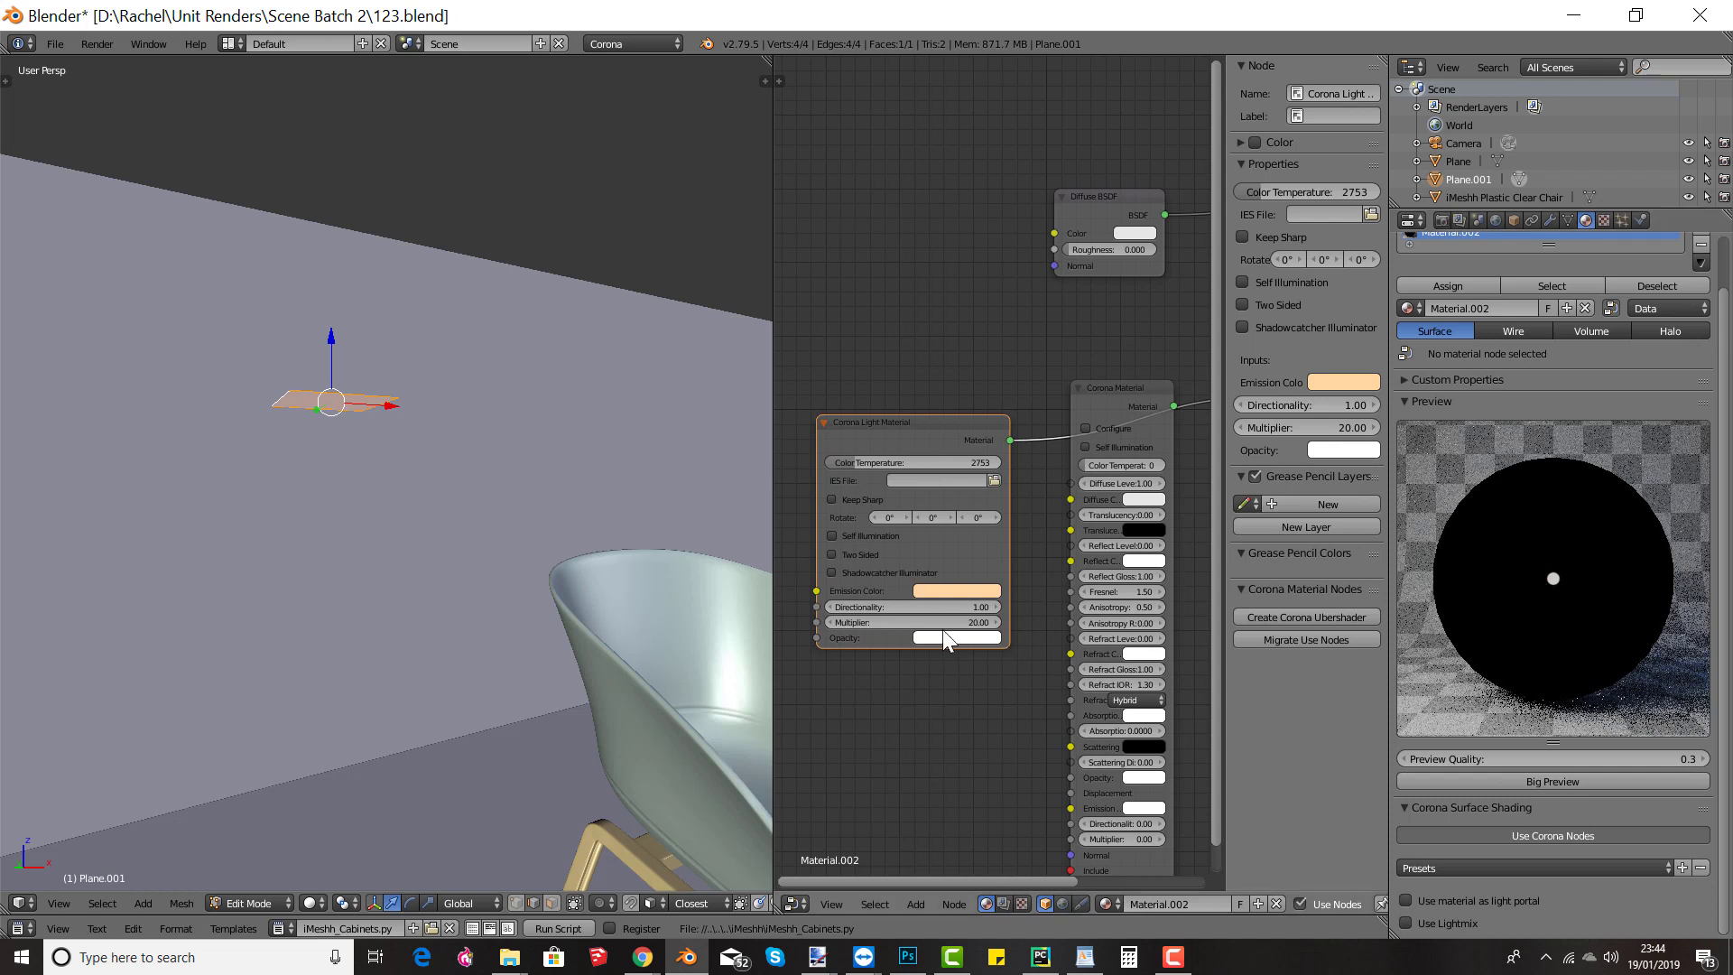
key(BackSpace)
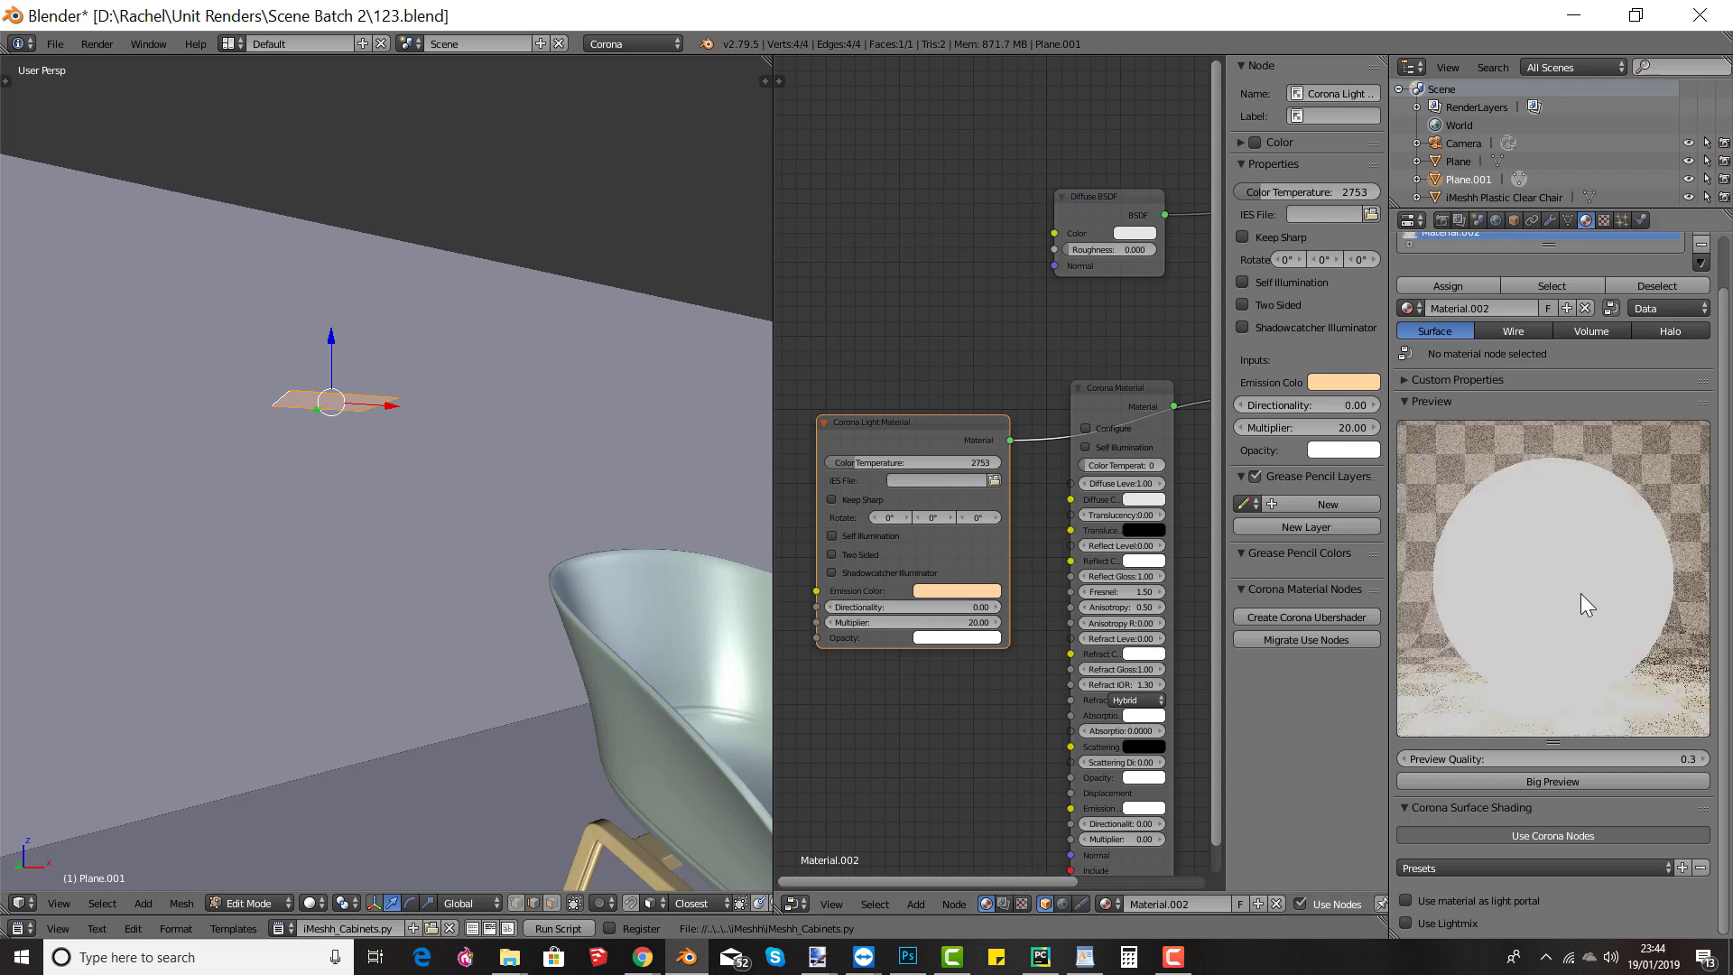
Step: Set the Corona Light Material's directionality to 0.5 and render the scene
click(895, 609)
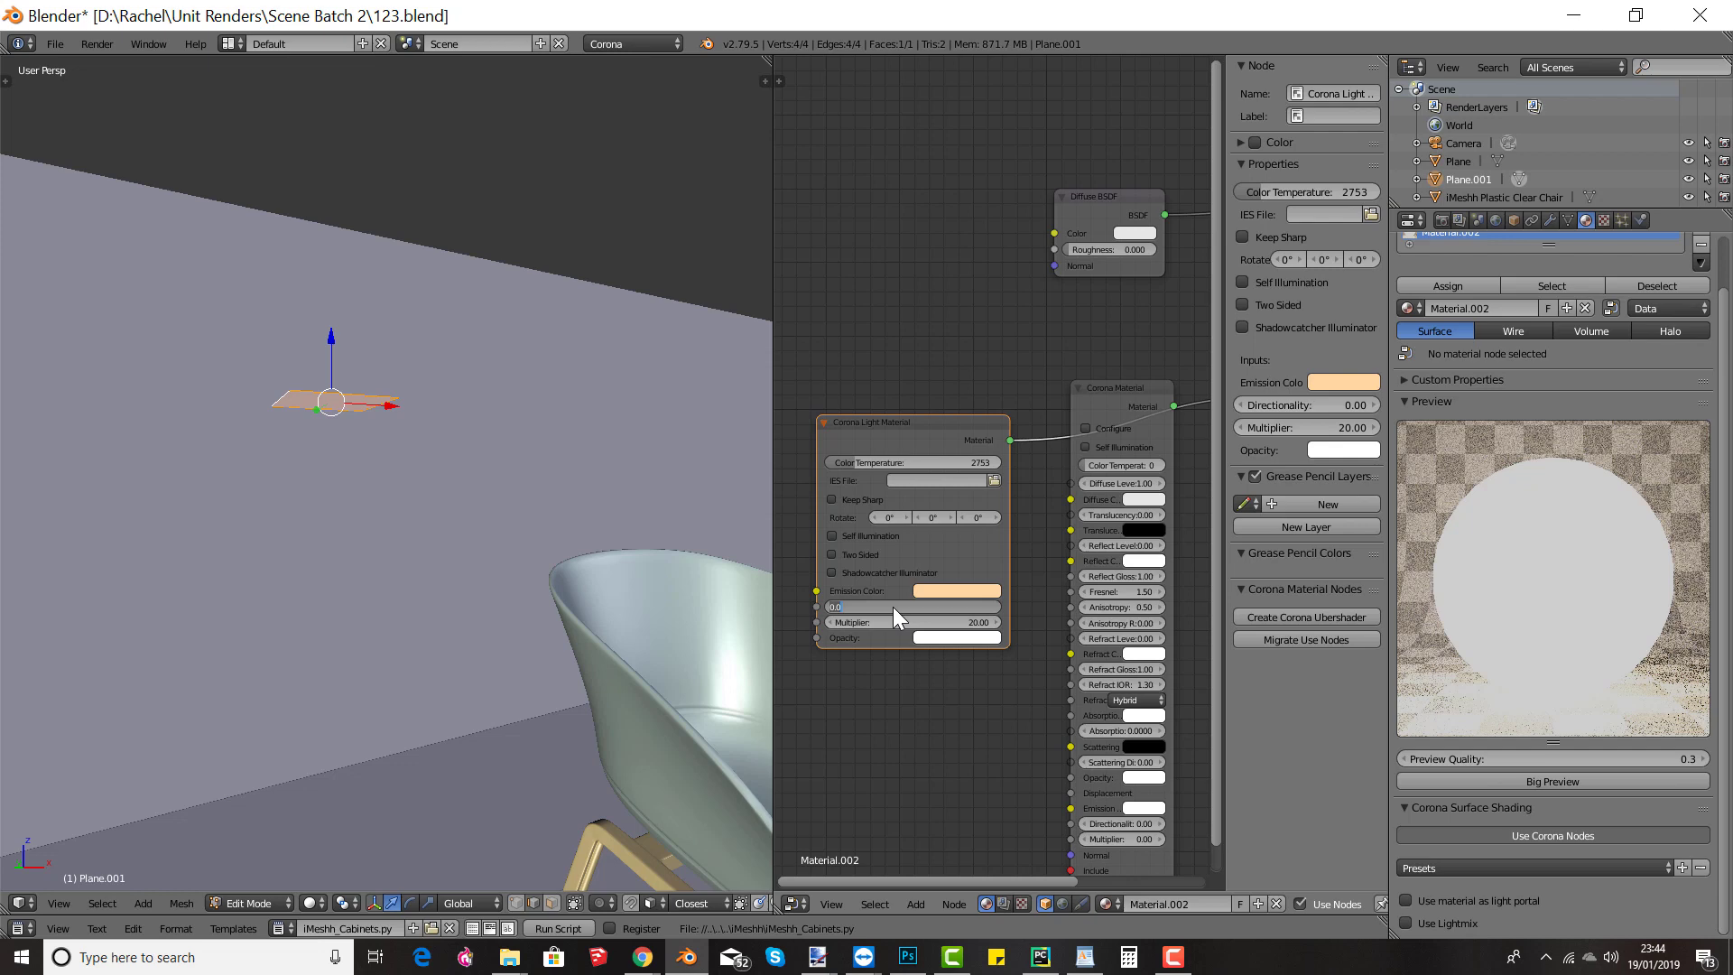
text(.5)
key(Return)
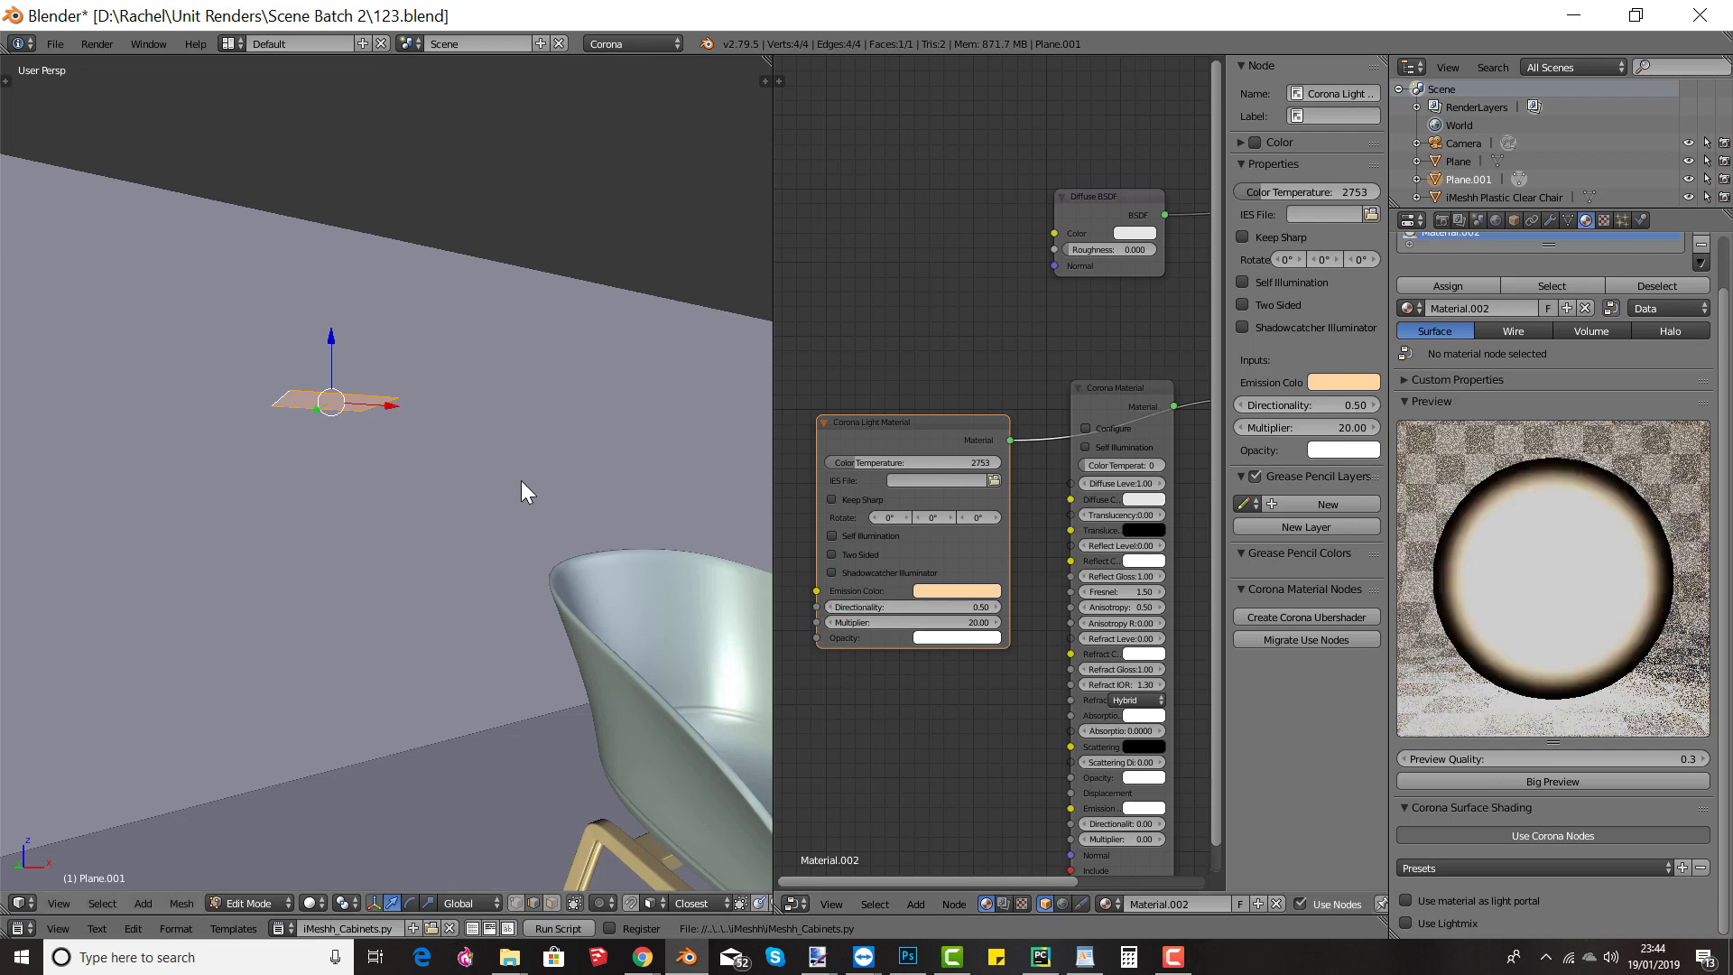
key(F12)
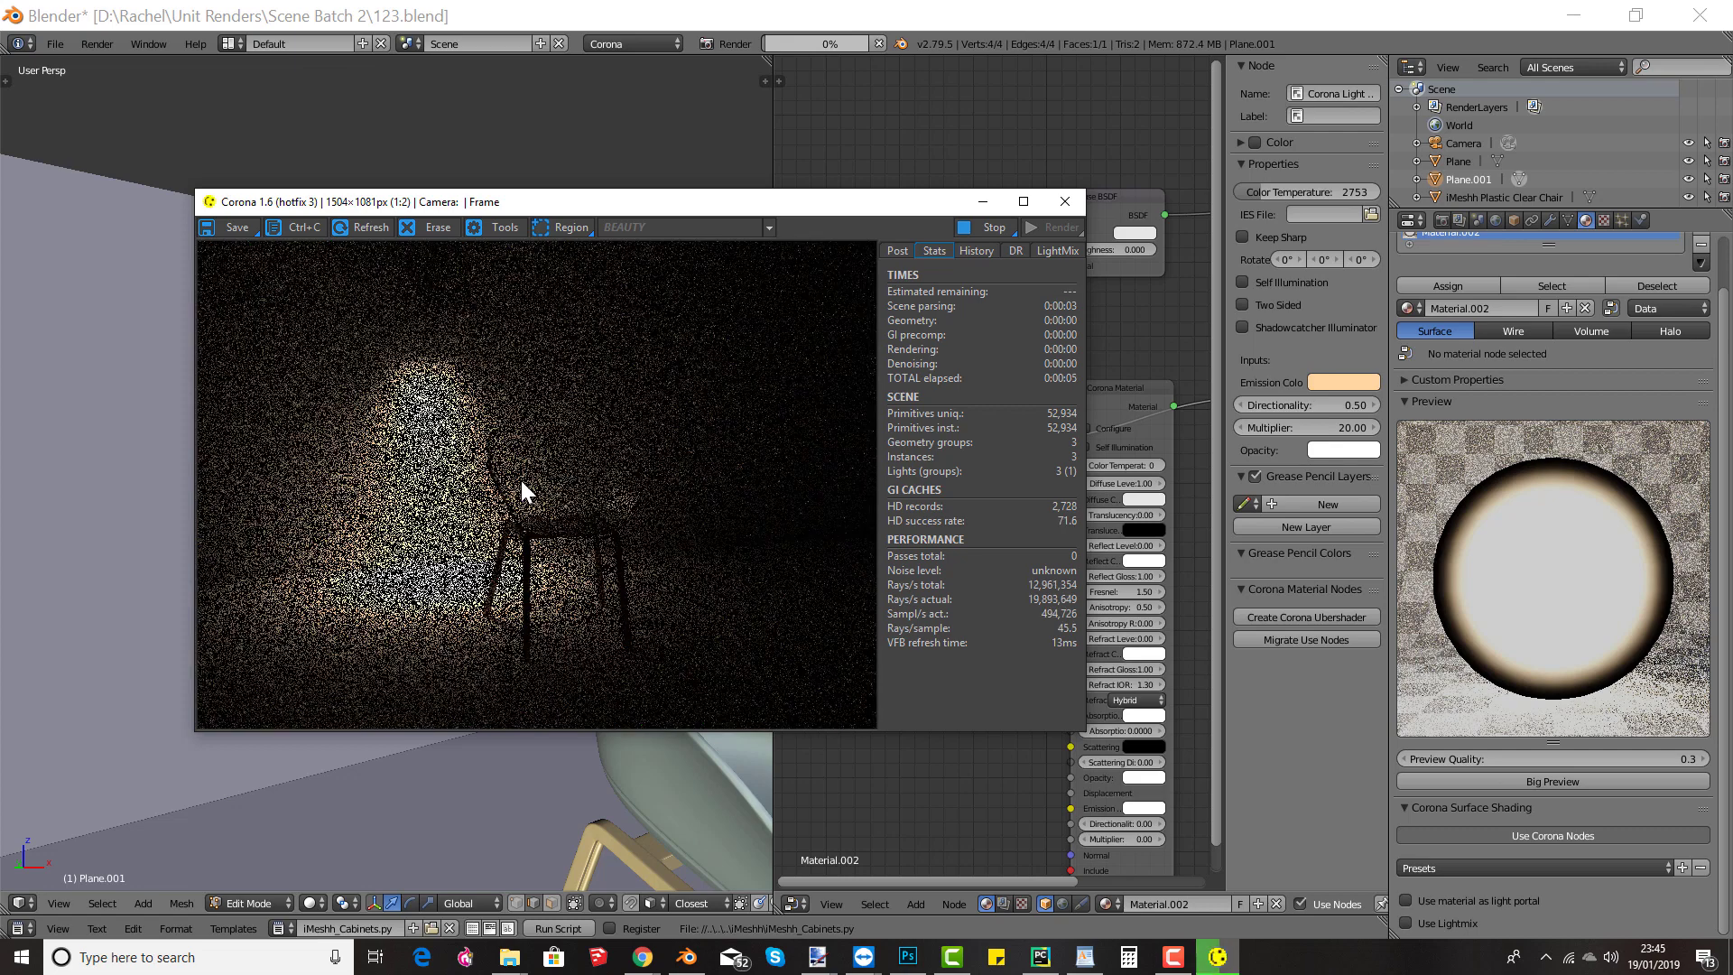
Step: Set the render's tone mapping highlight compression to 5 and close the render window after viewing the result
click(896, 251)
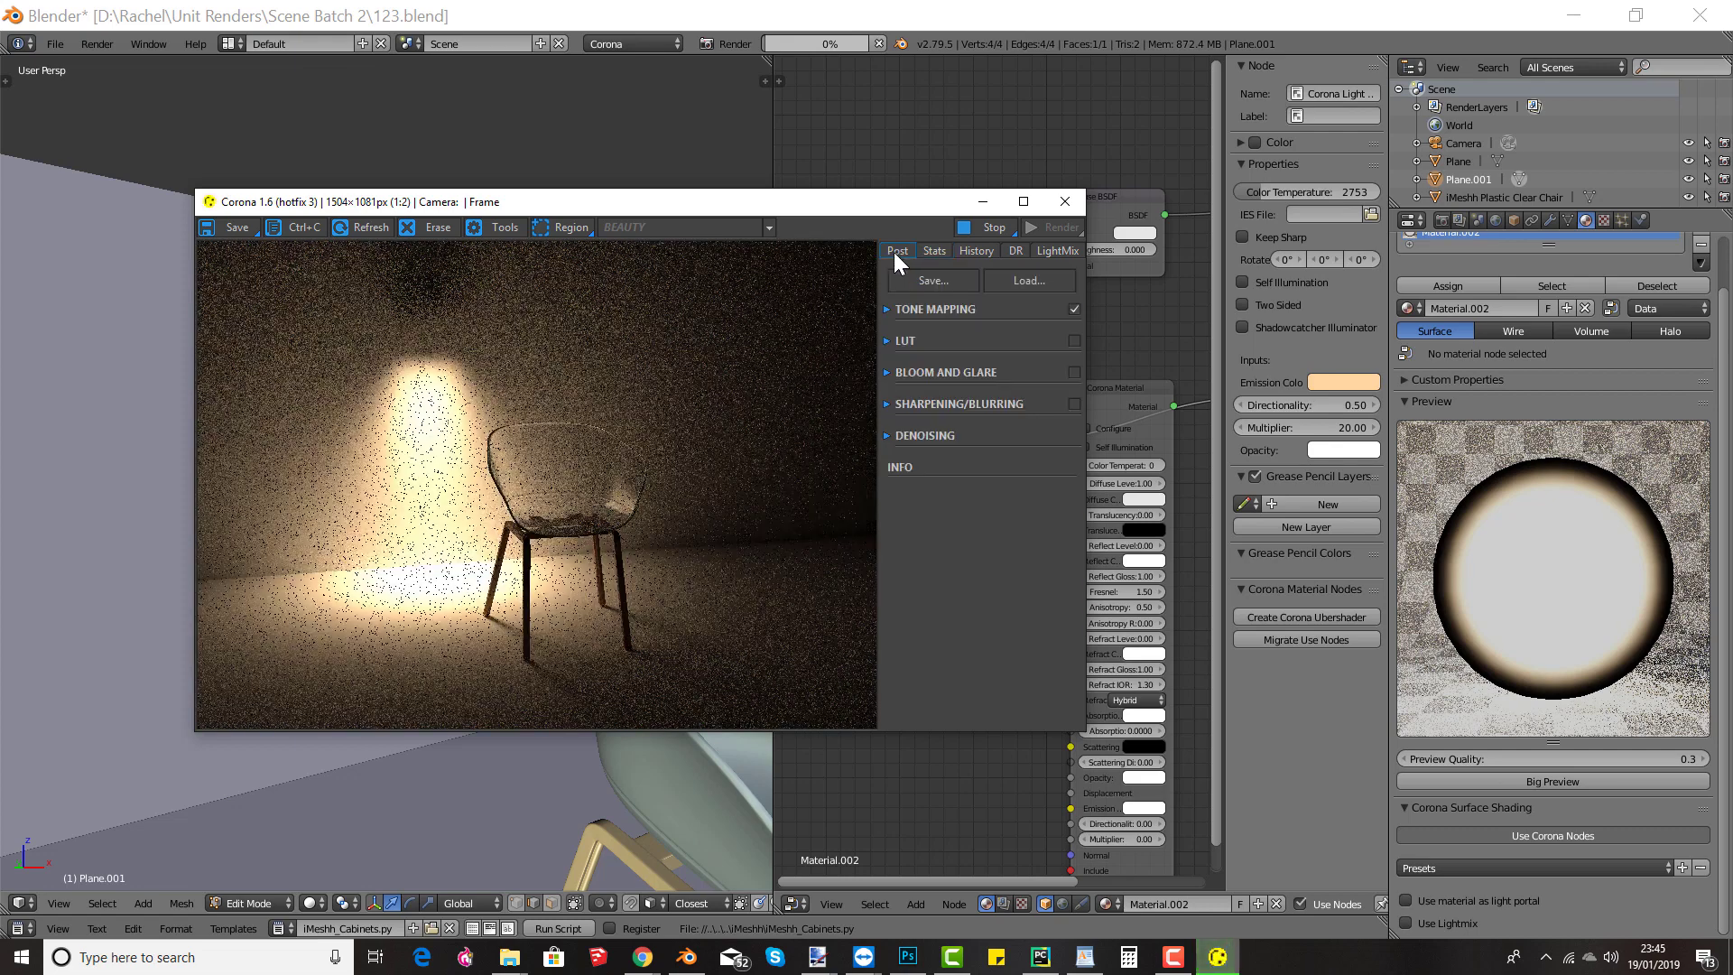
click(886, 311)
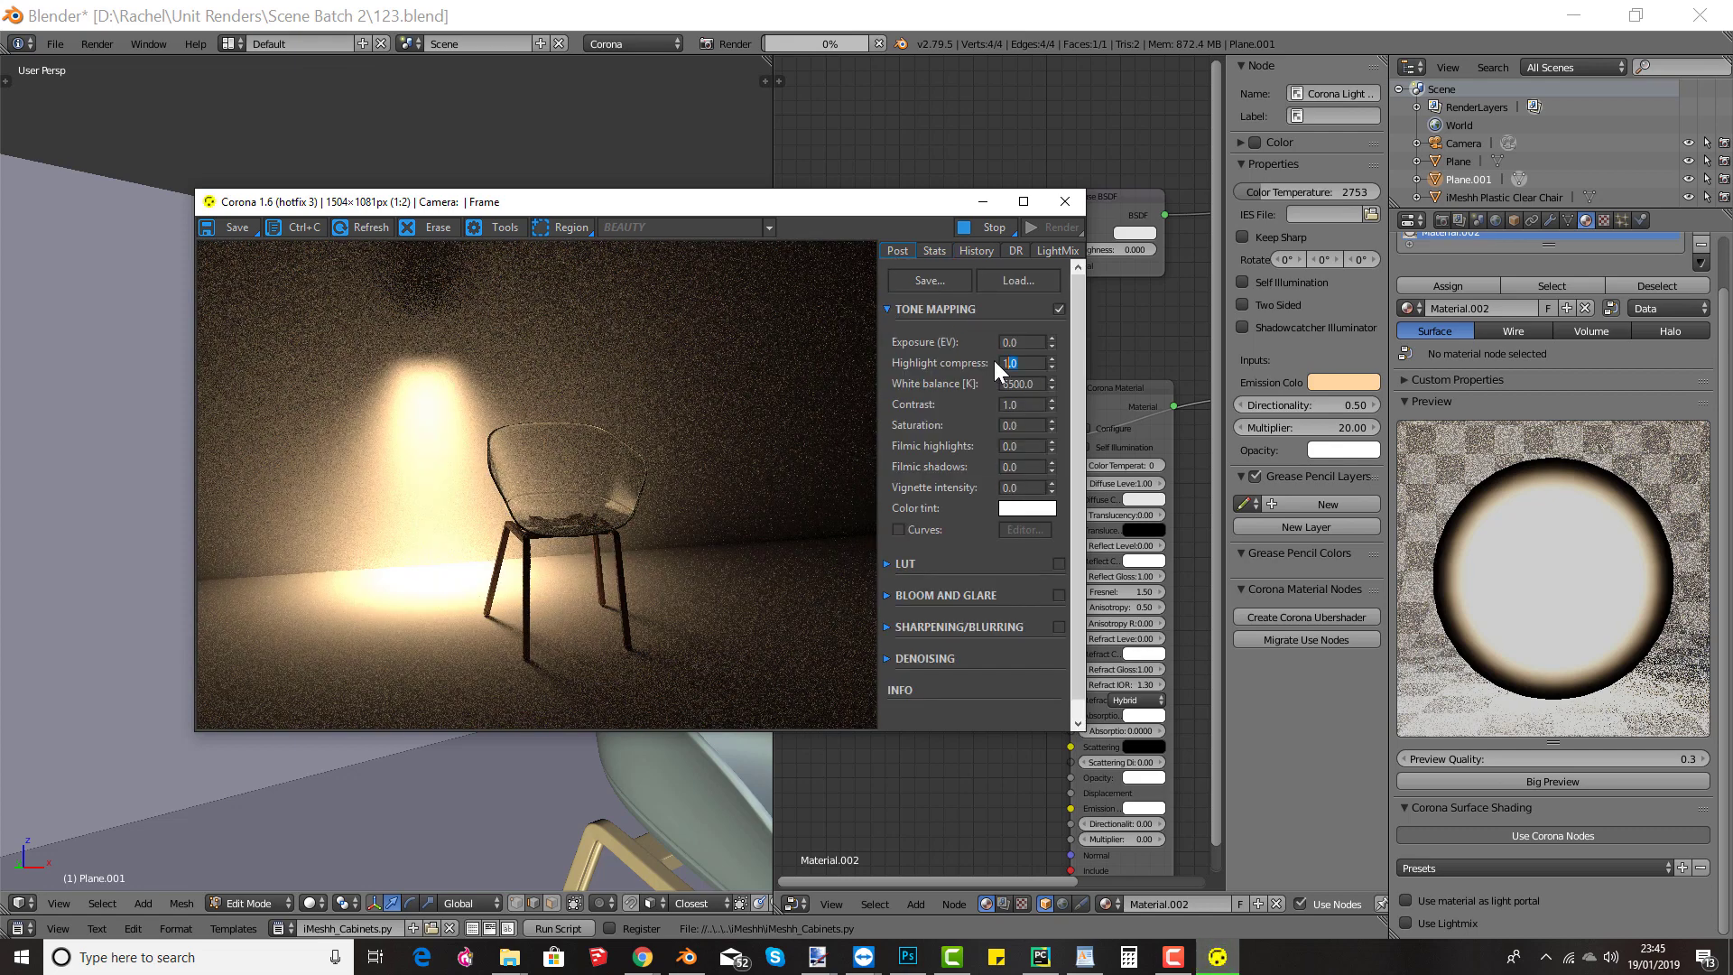
text(5)
key(Return)
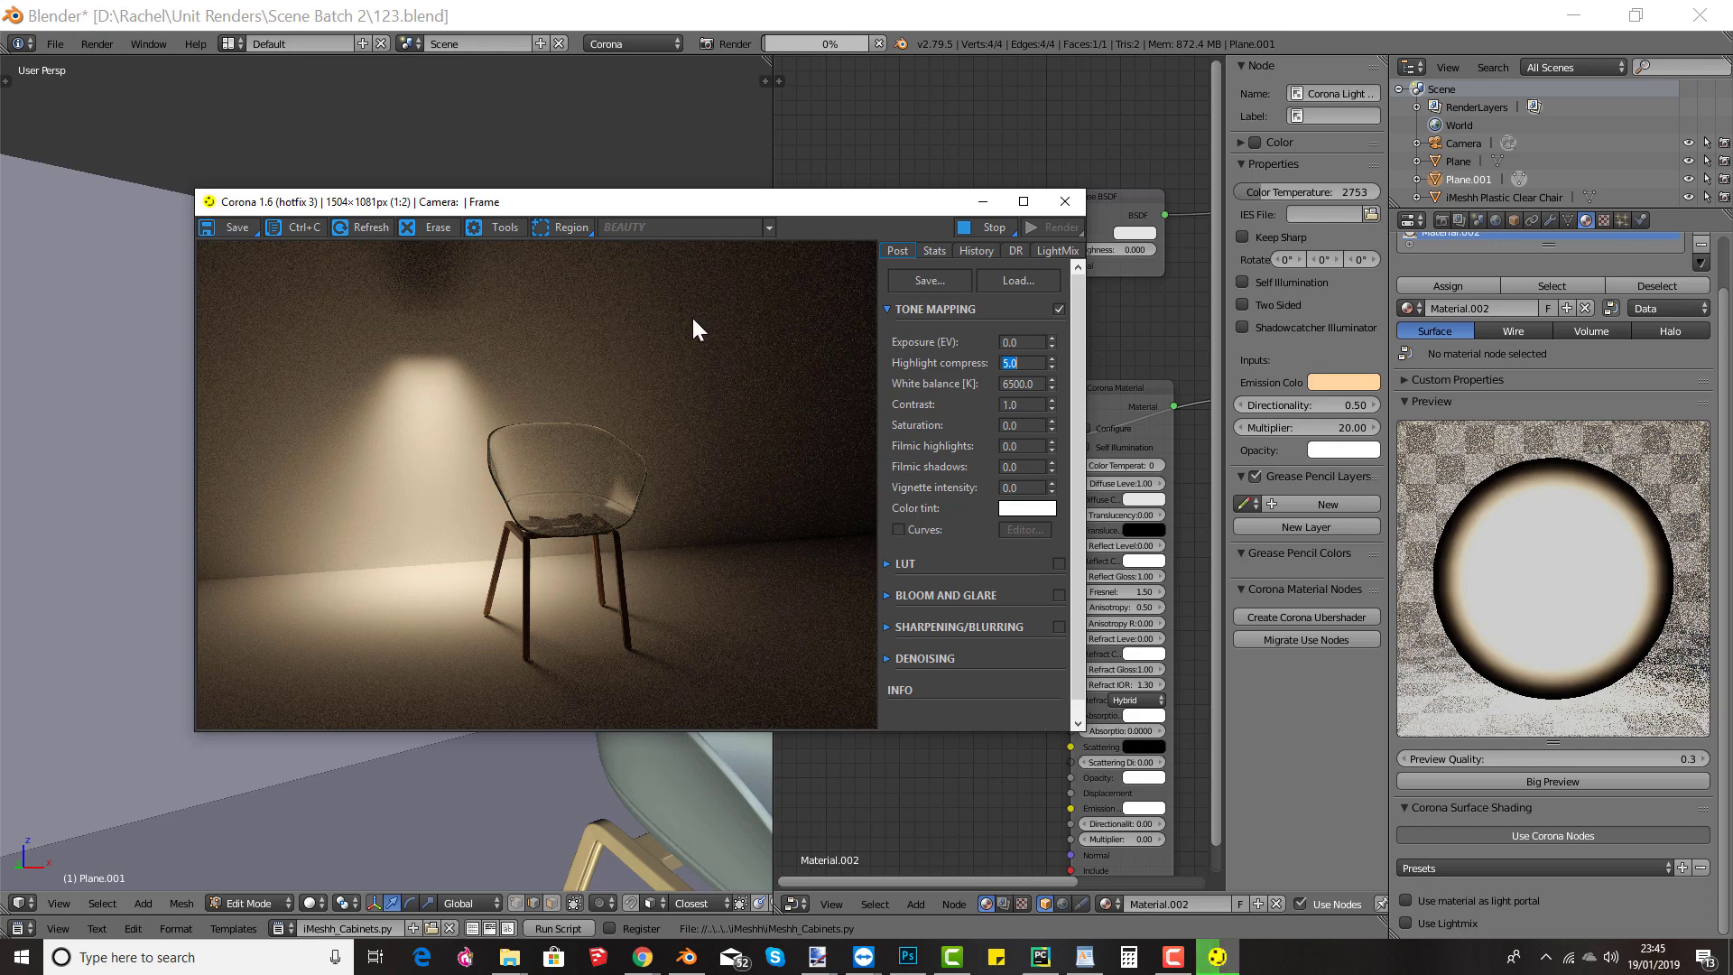
click(1064, 202)
Step: Raise the Corona Light Material's directionality to 0.7 and render the scene again
click(947, 606)
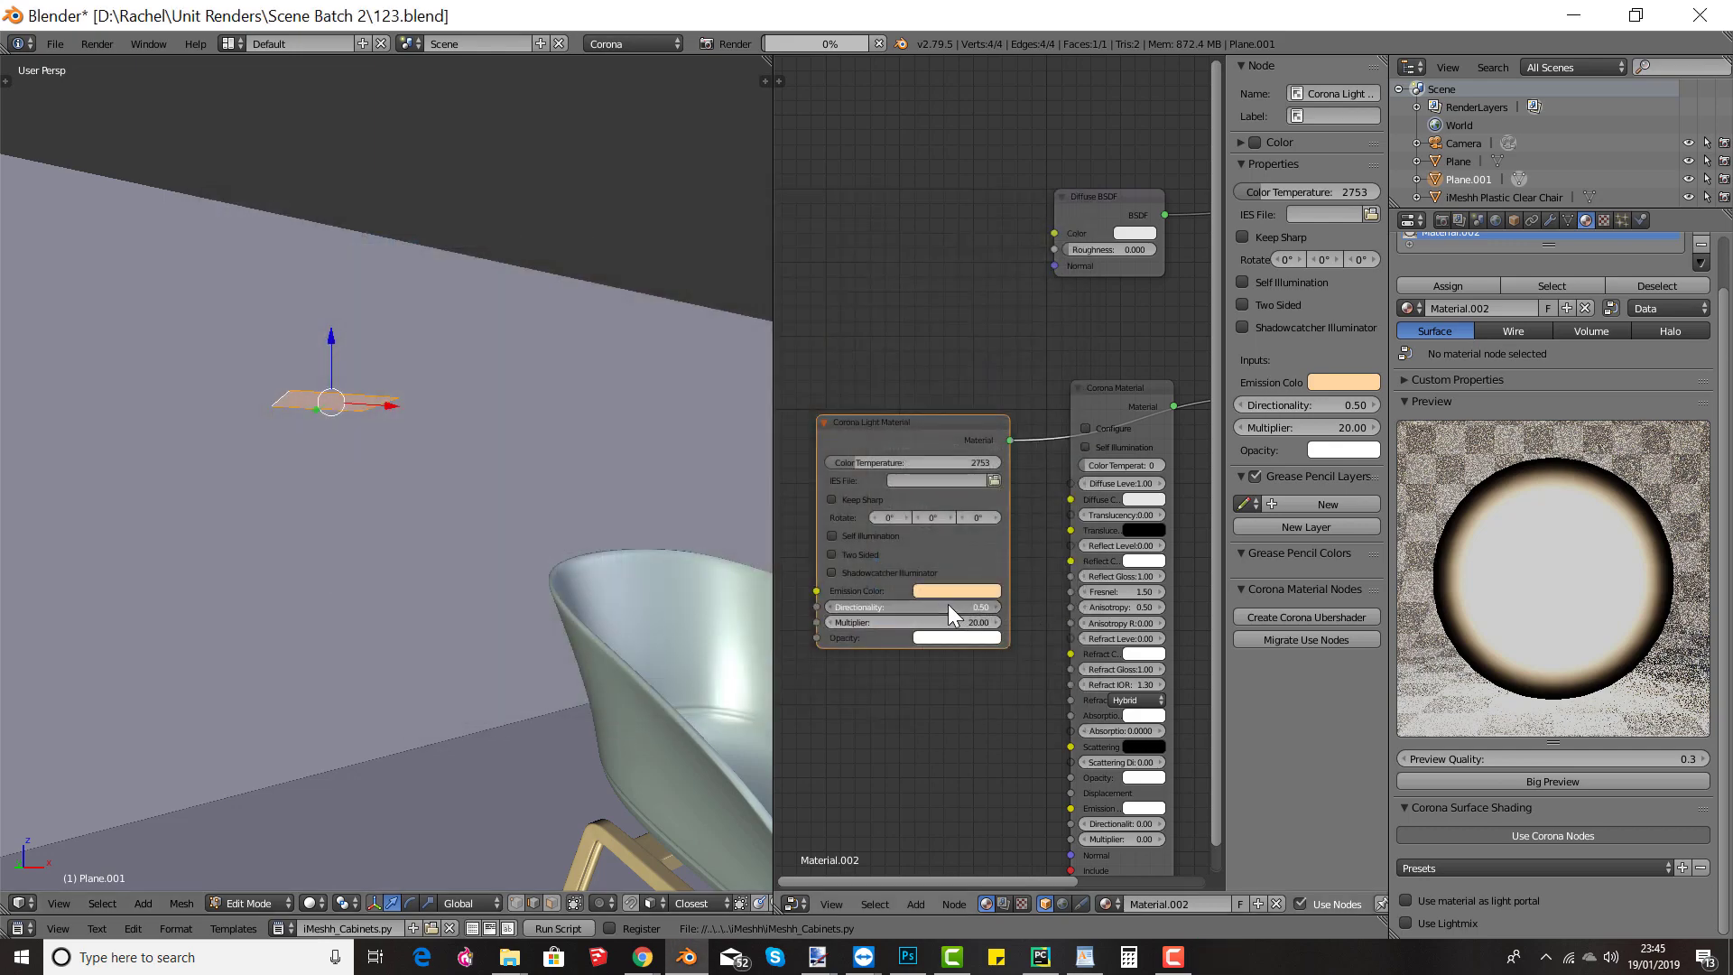
text(0.7)
key(Return)
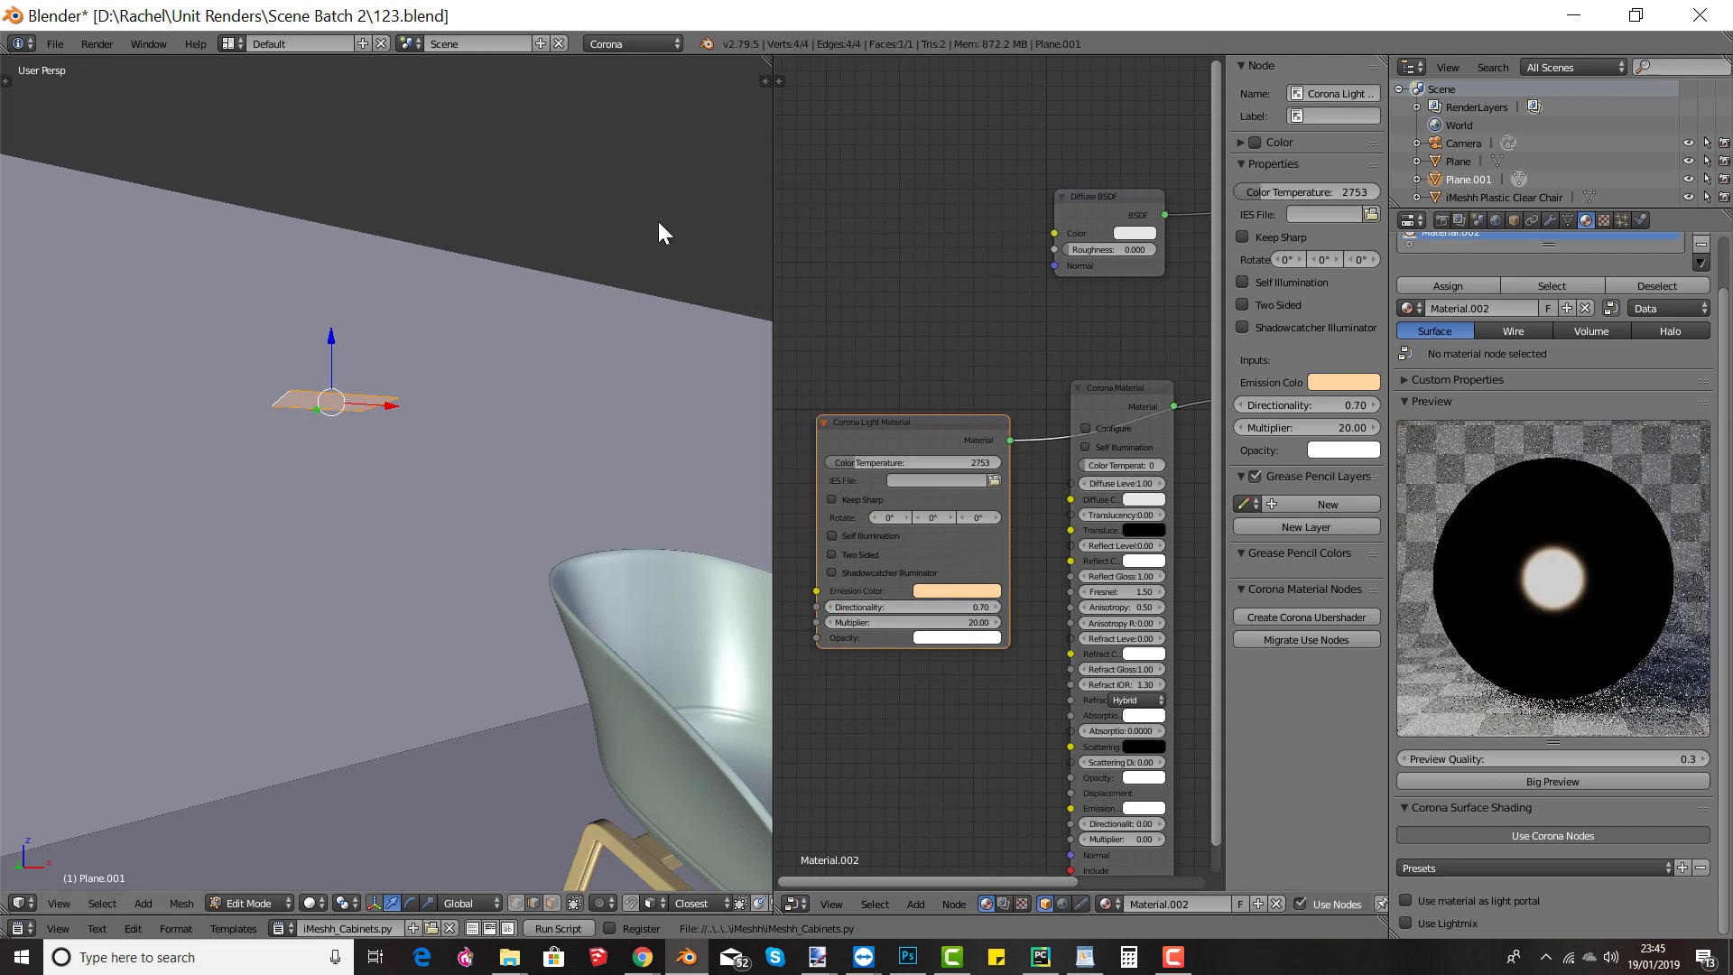
key(F12)
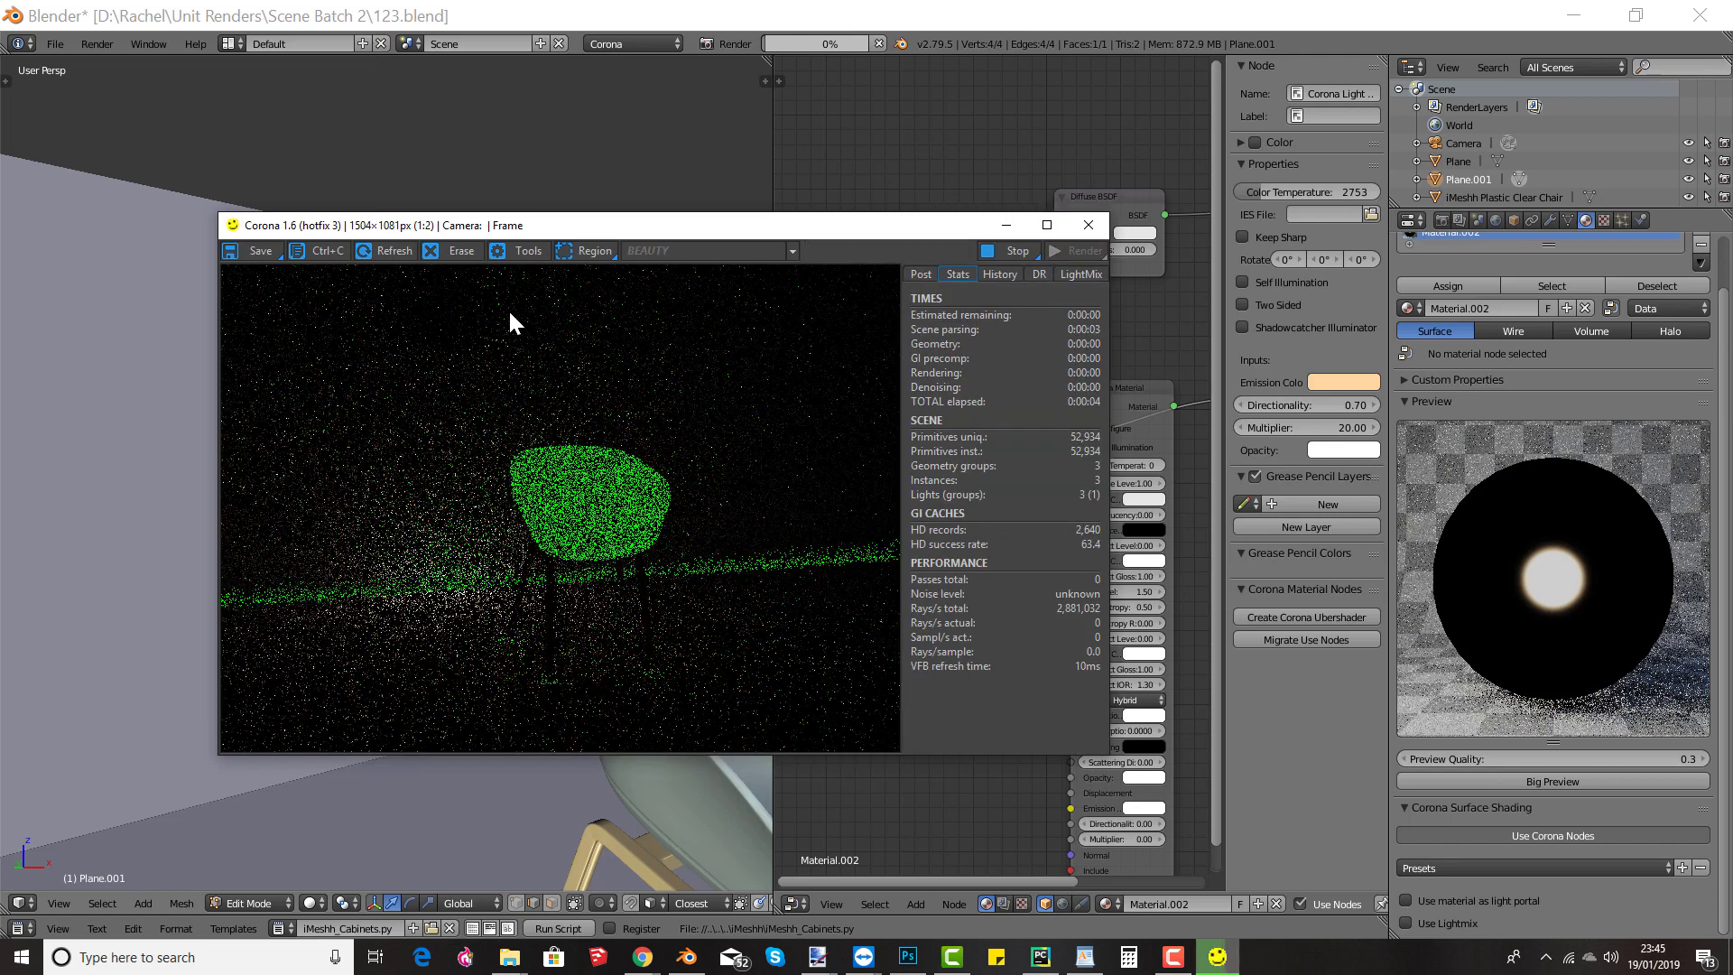
Step: Apply a highlight compression of 5 to the new render's tone mapping, view the narrower spotlight effect, and close the render
click(917, 274)
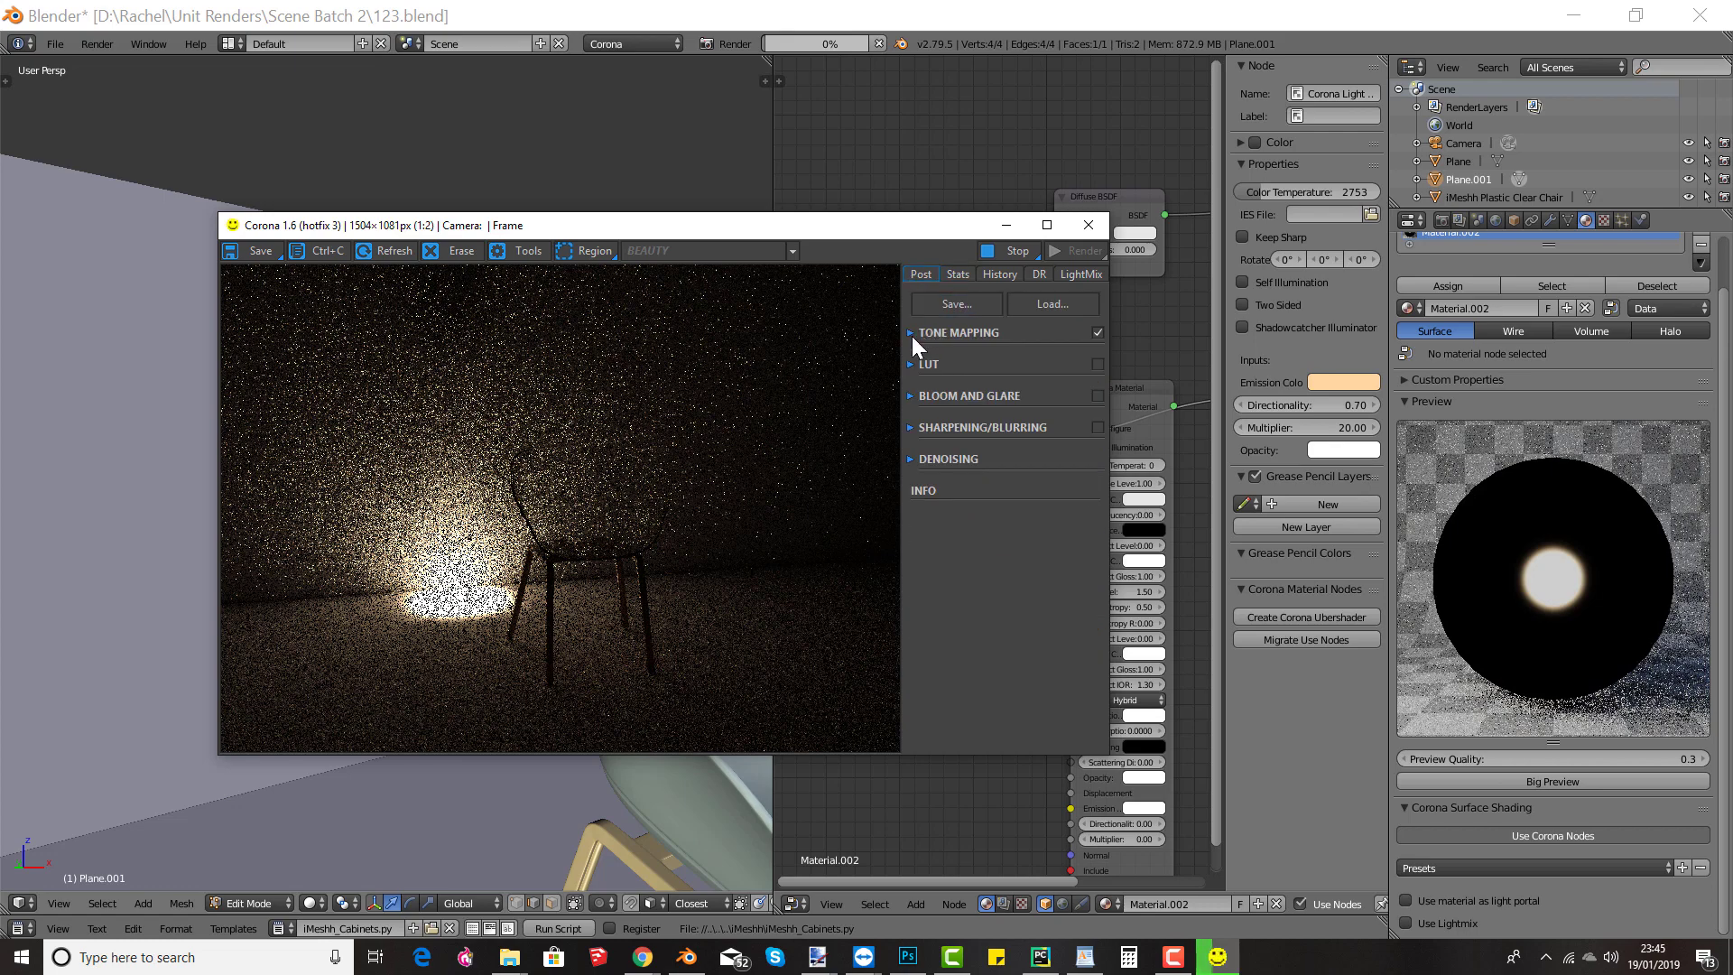
click(912, 335)
double_click(1038, 386)
text(5)
key(Return)
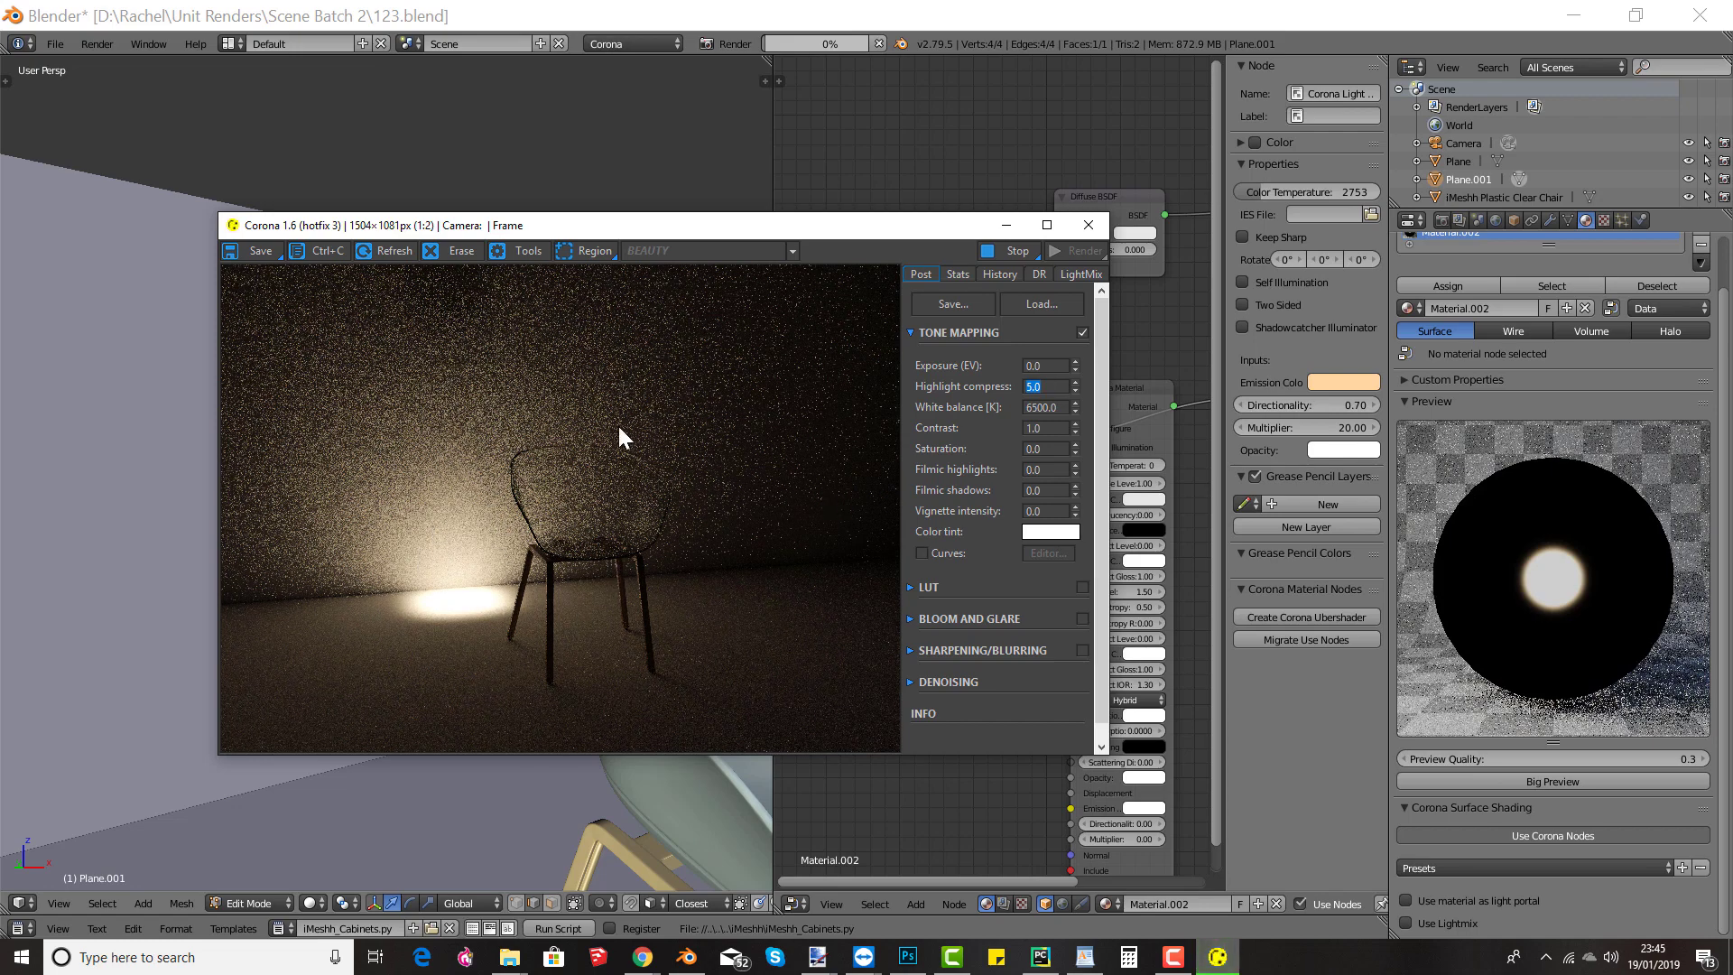
click(1087, 233)
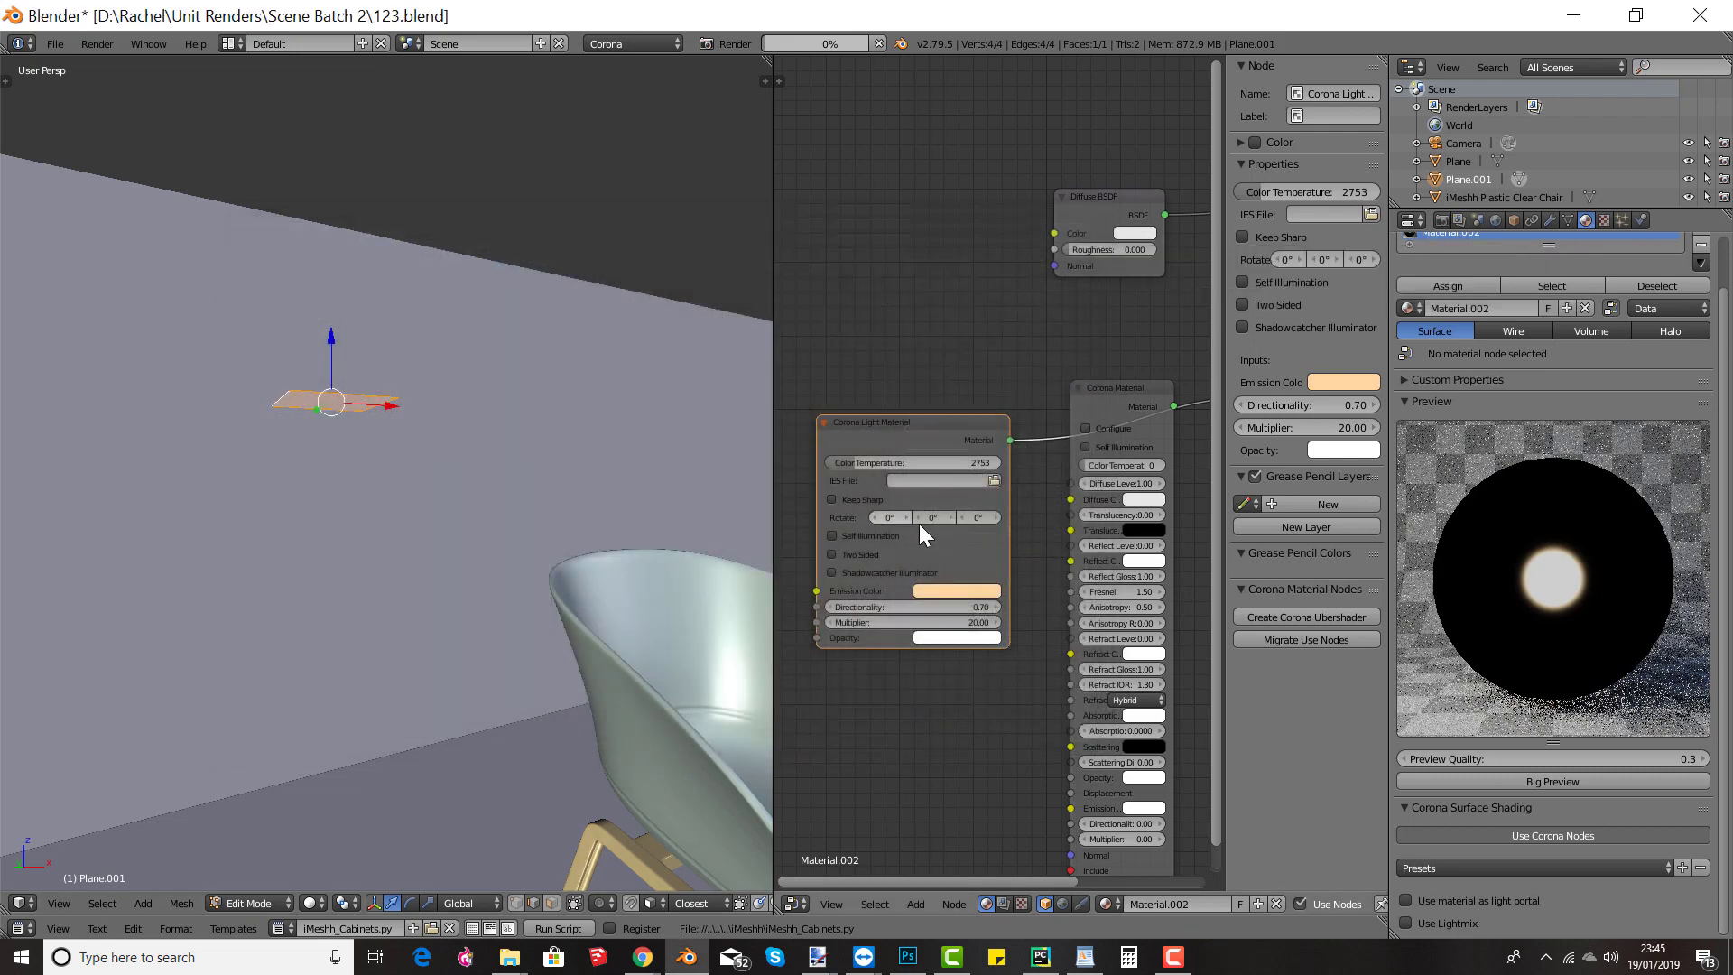
Step: Set the Corona Light Material's directionality back to 0
click(951, 606)
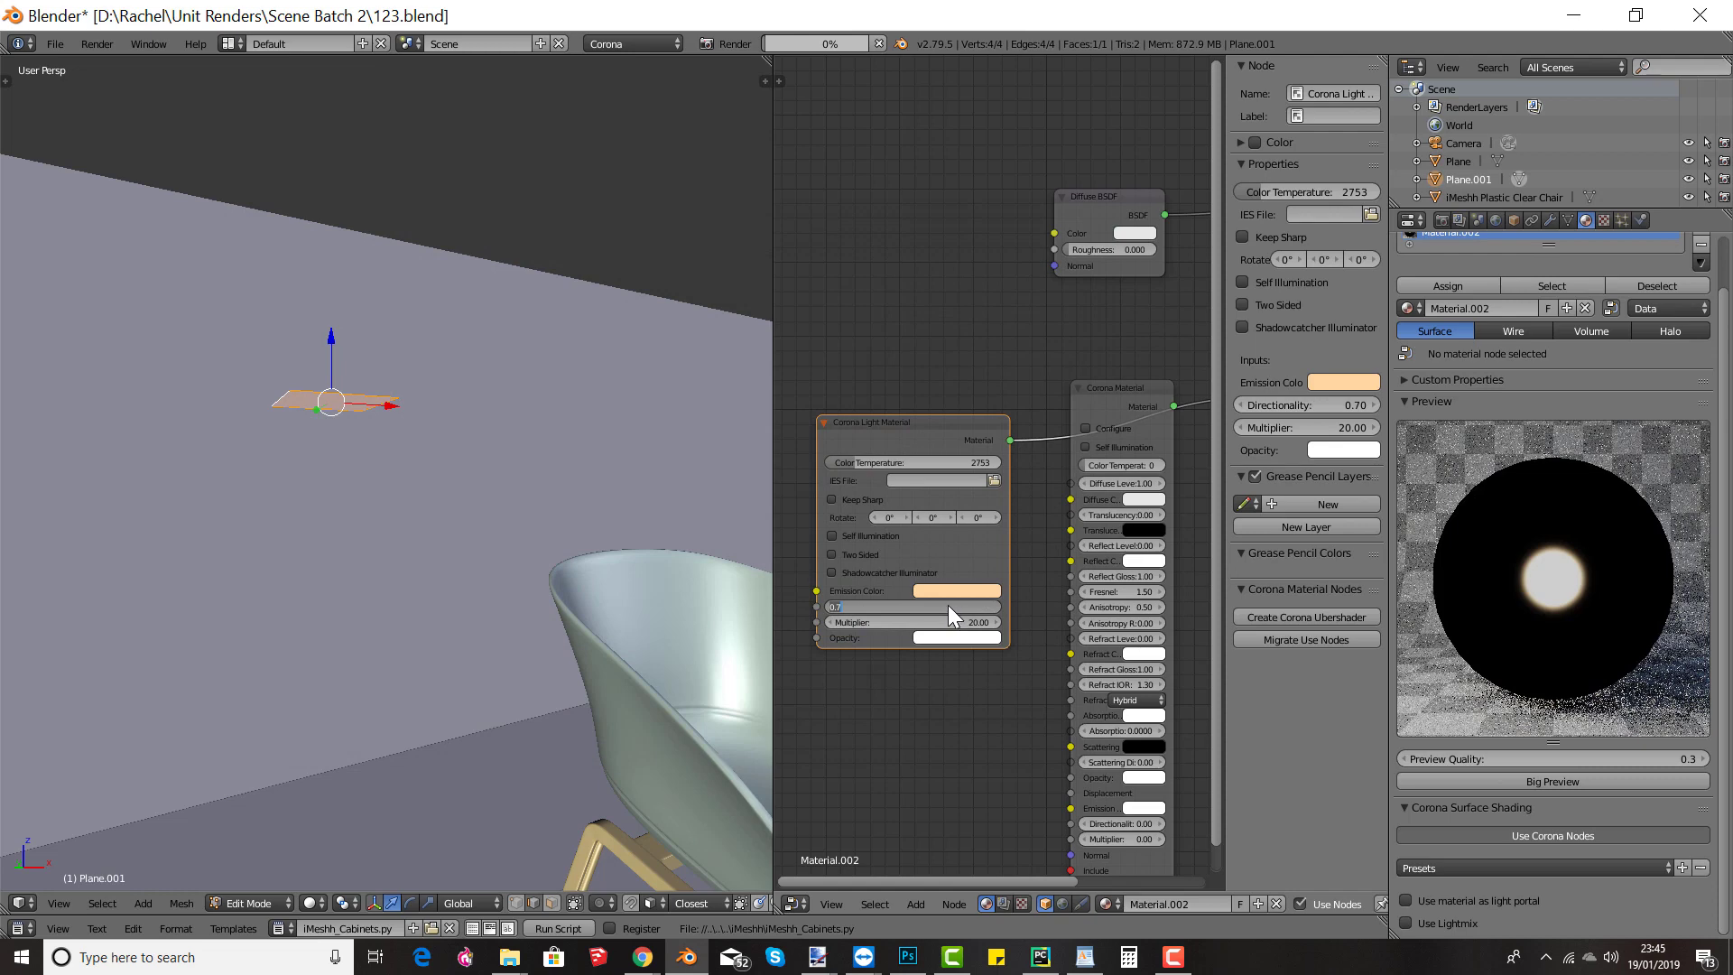
key(BackSpace)
text(0)
key(Return)
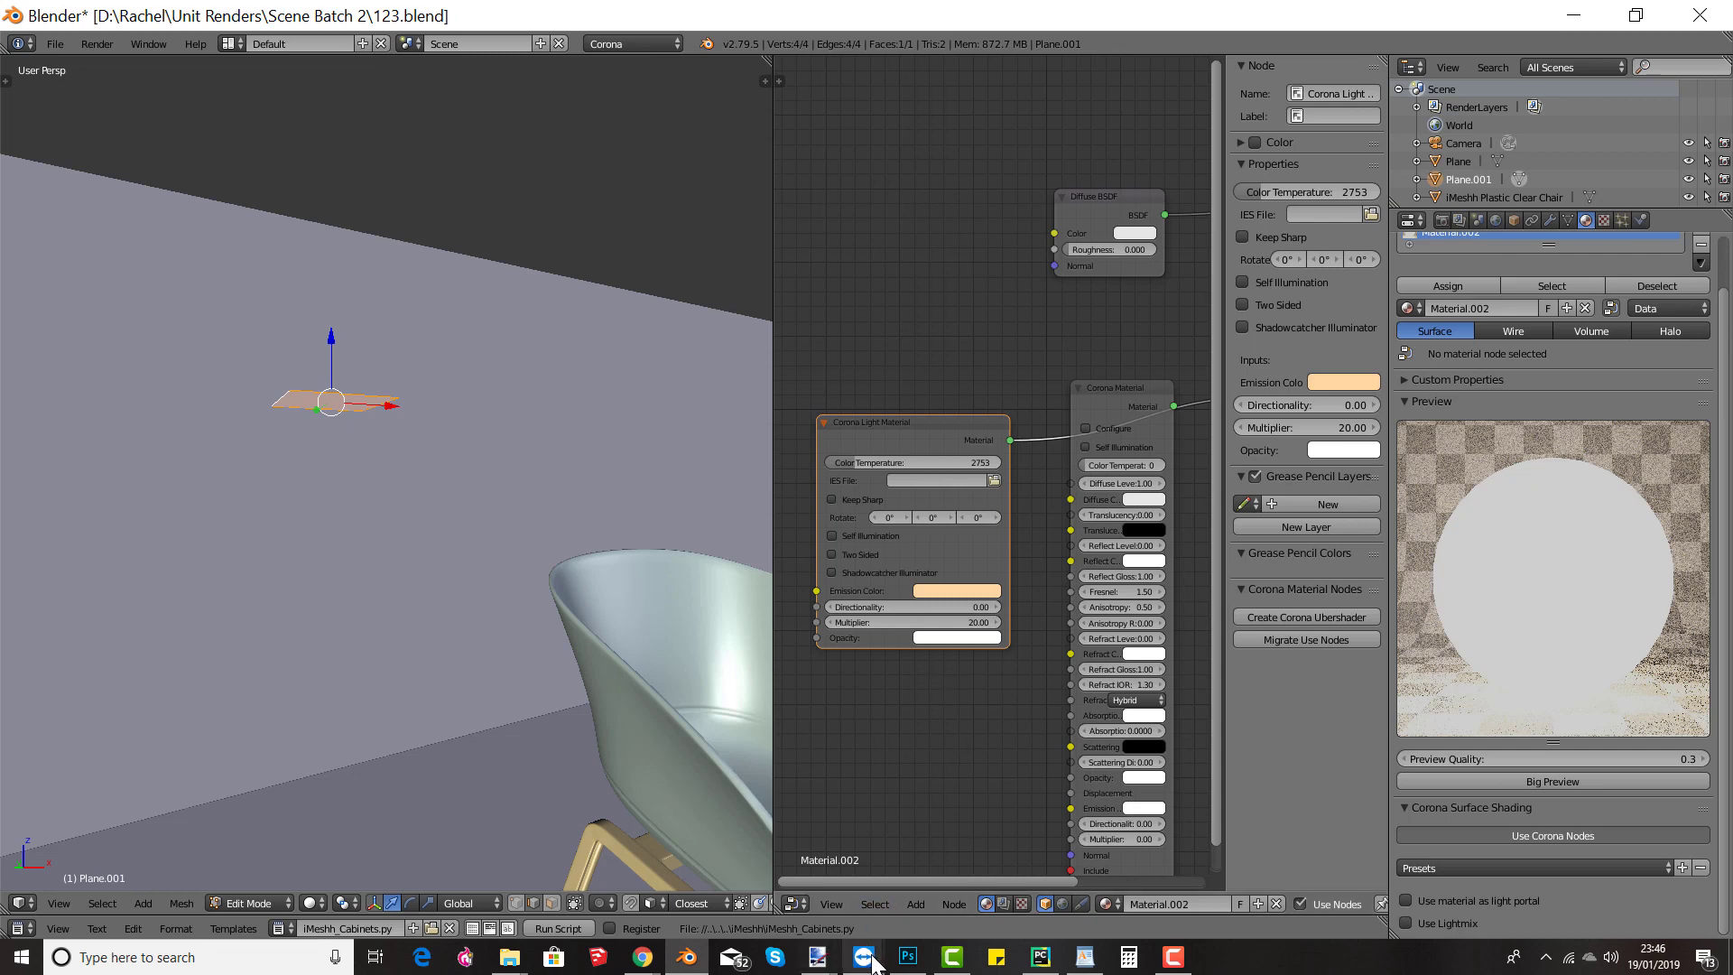
Step: Switch to the remote 40 Core machine, examine the ceiling and shelf spotlights in the kitchen render, and return to the local Blender
mouse_move(872, 962)
click(950, 892)
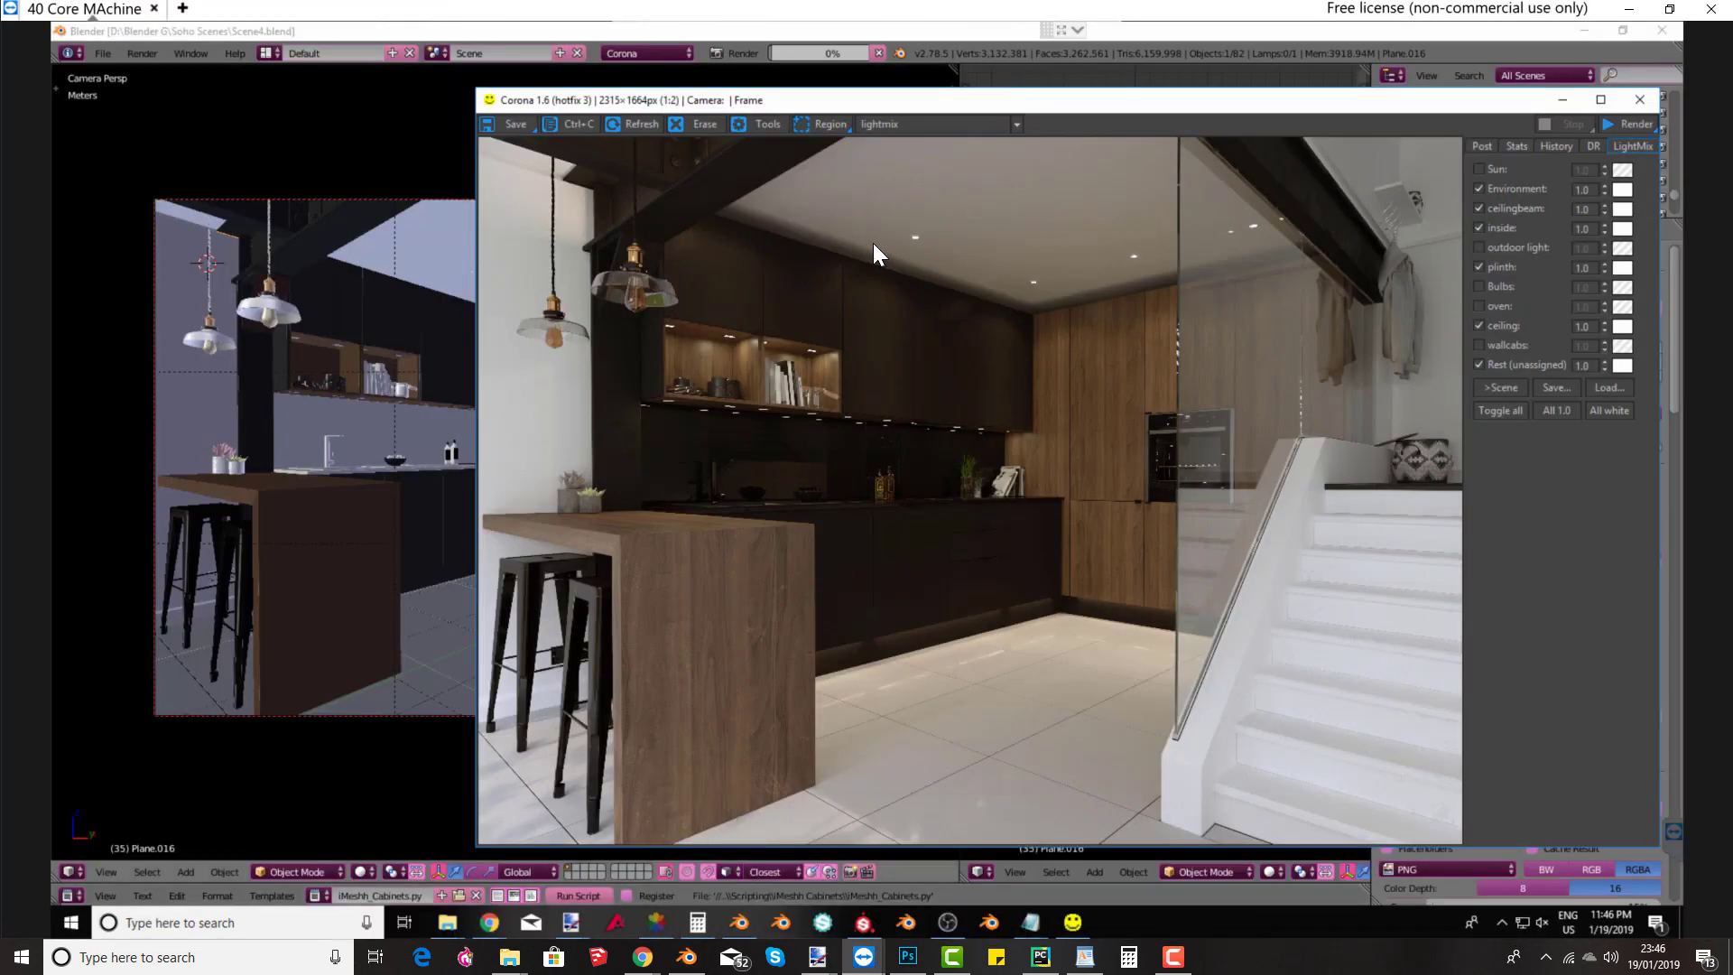
scroll(877, 246, up, 1)
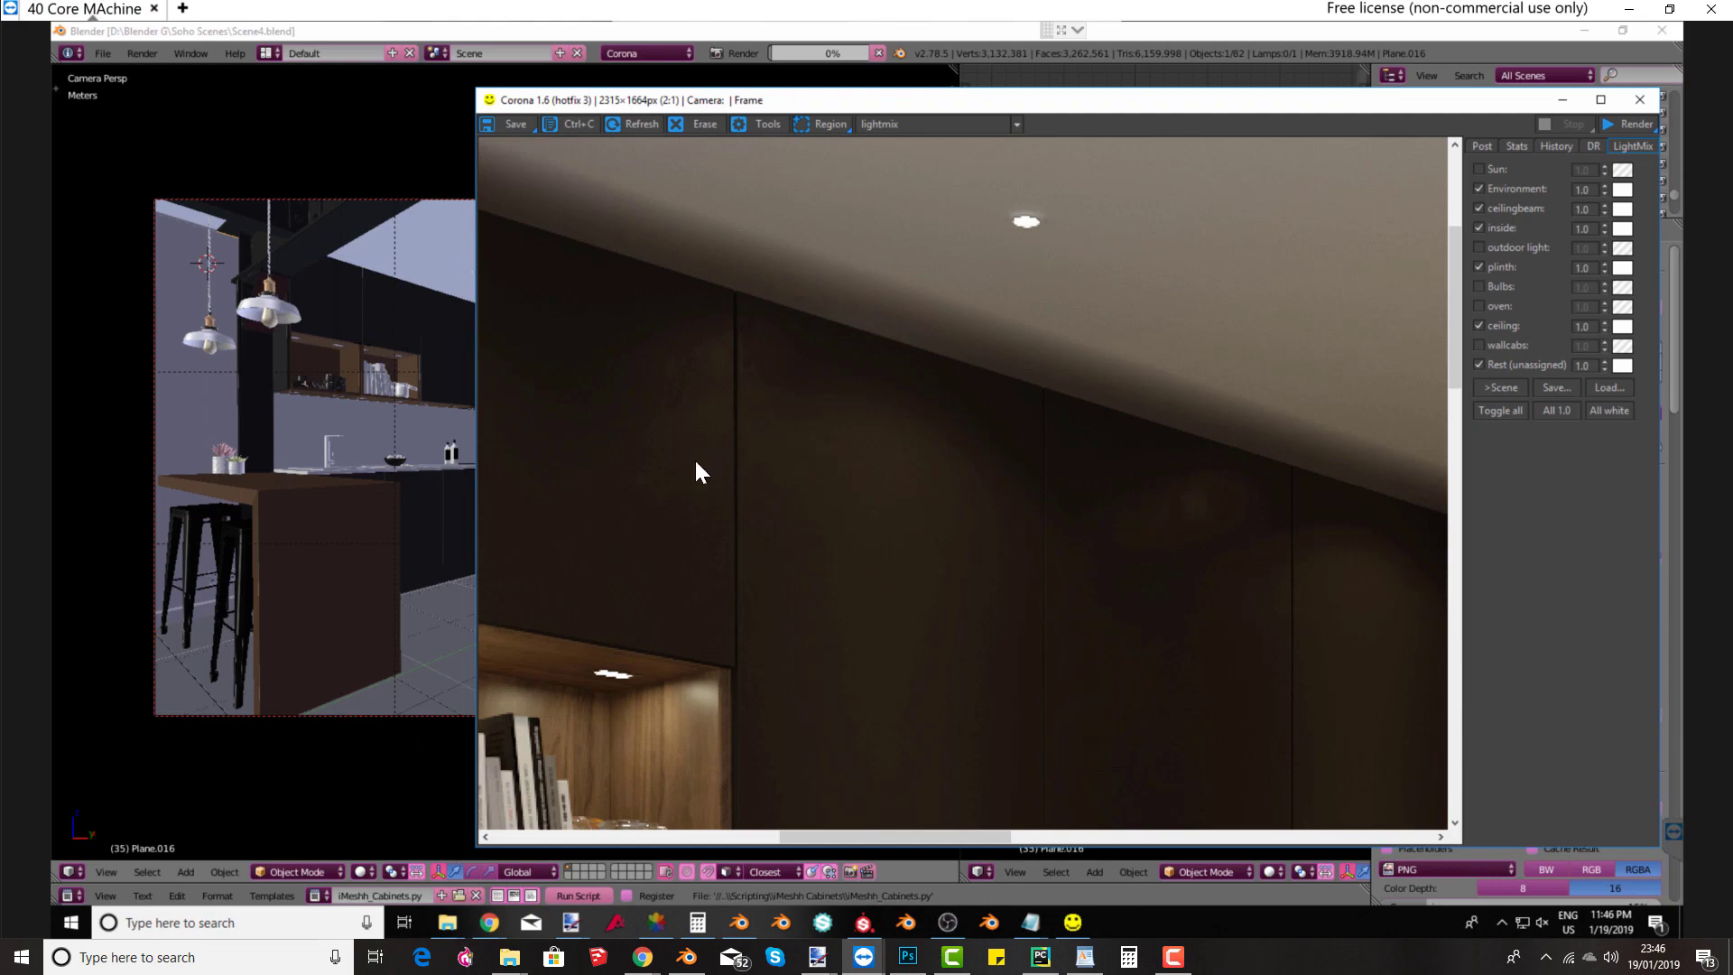
scroll(798, 478, down, 2)
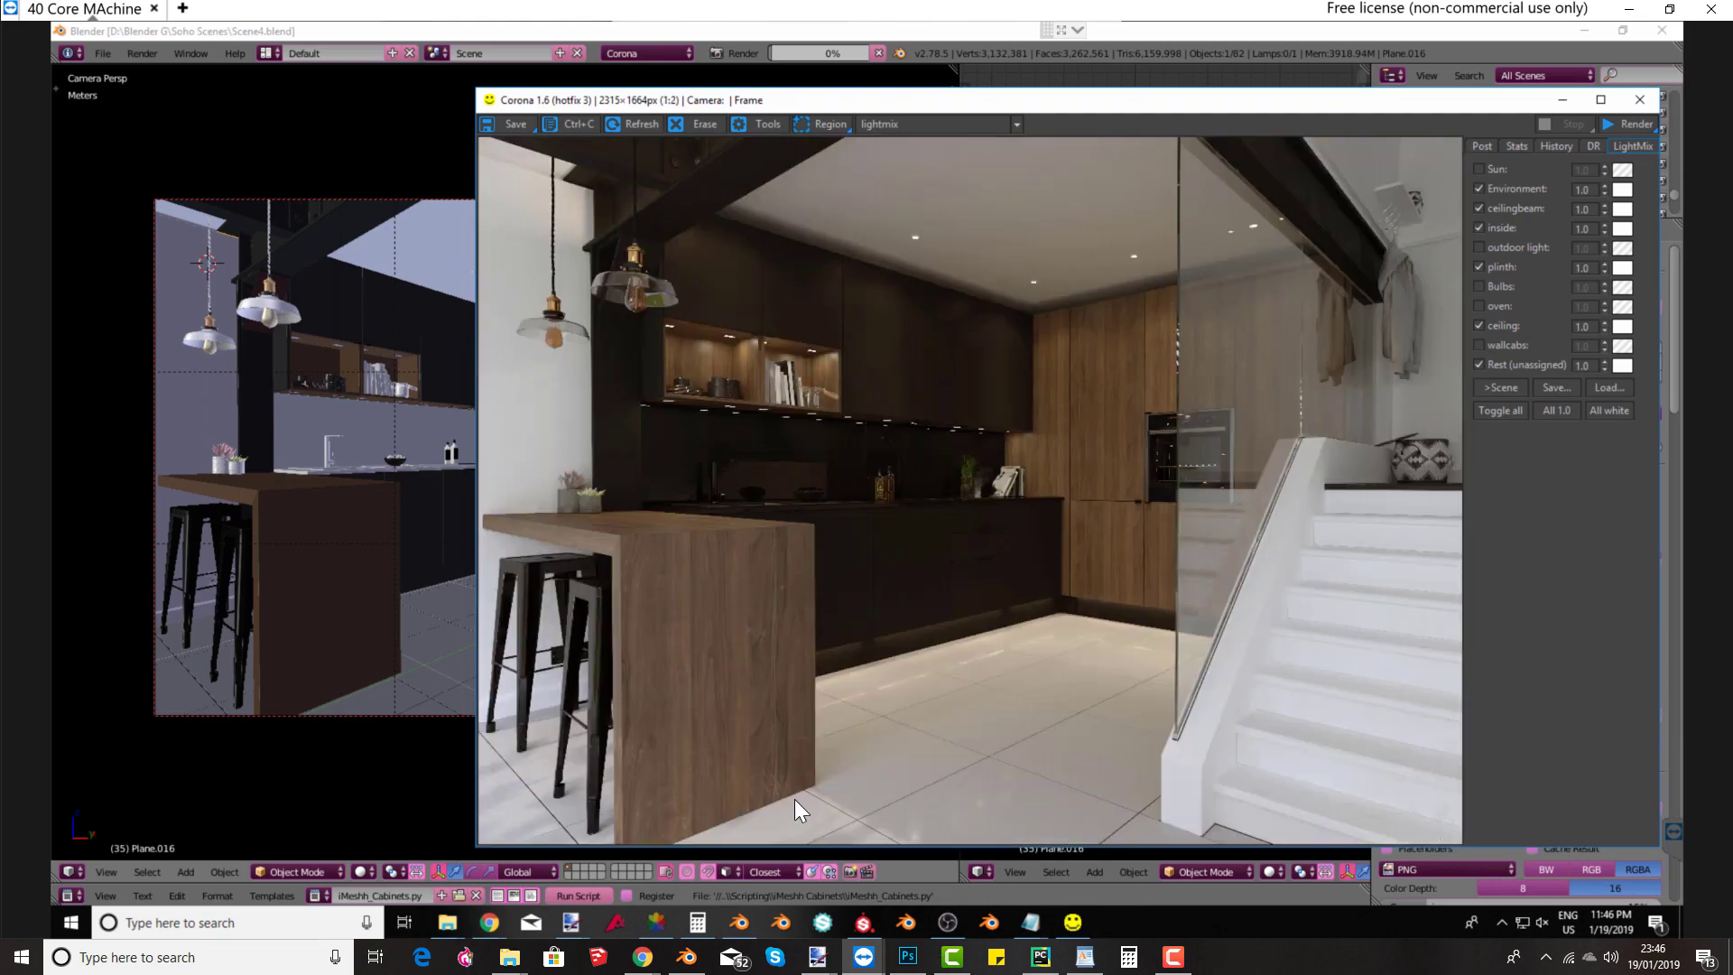
key(alt+Tab)
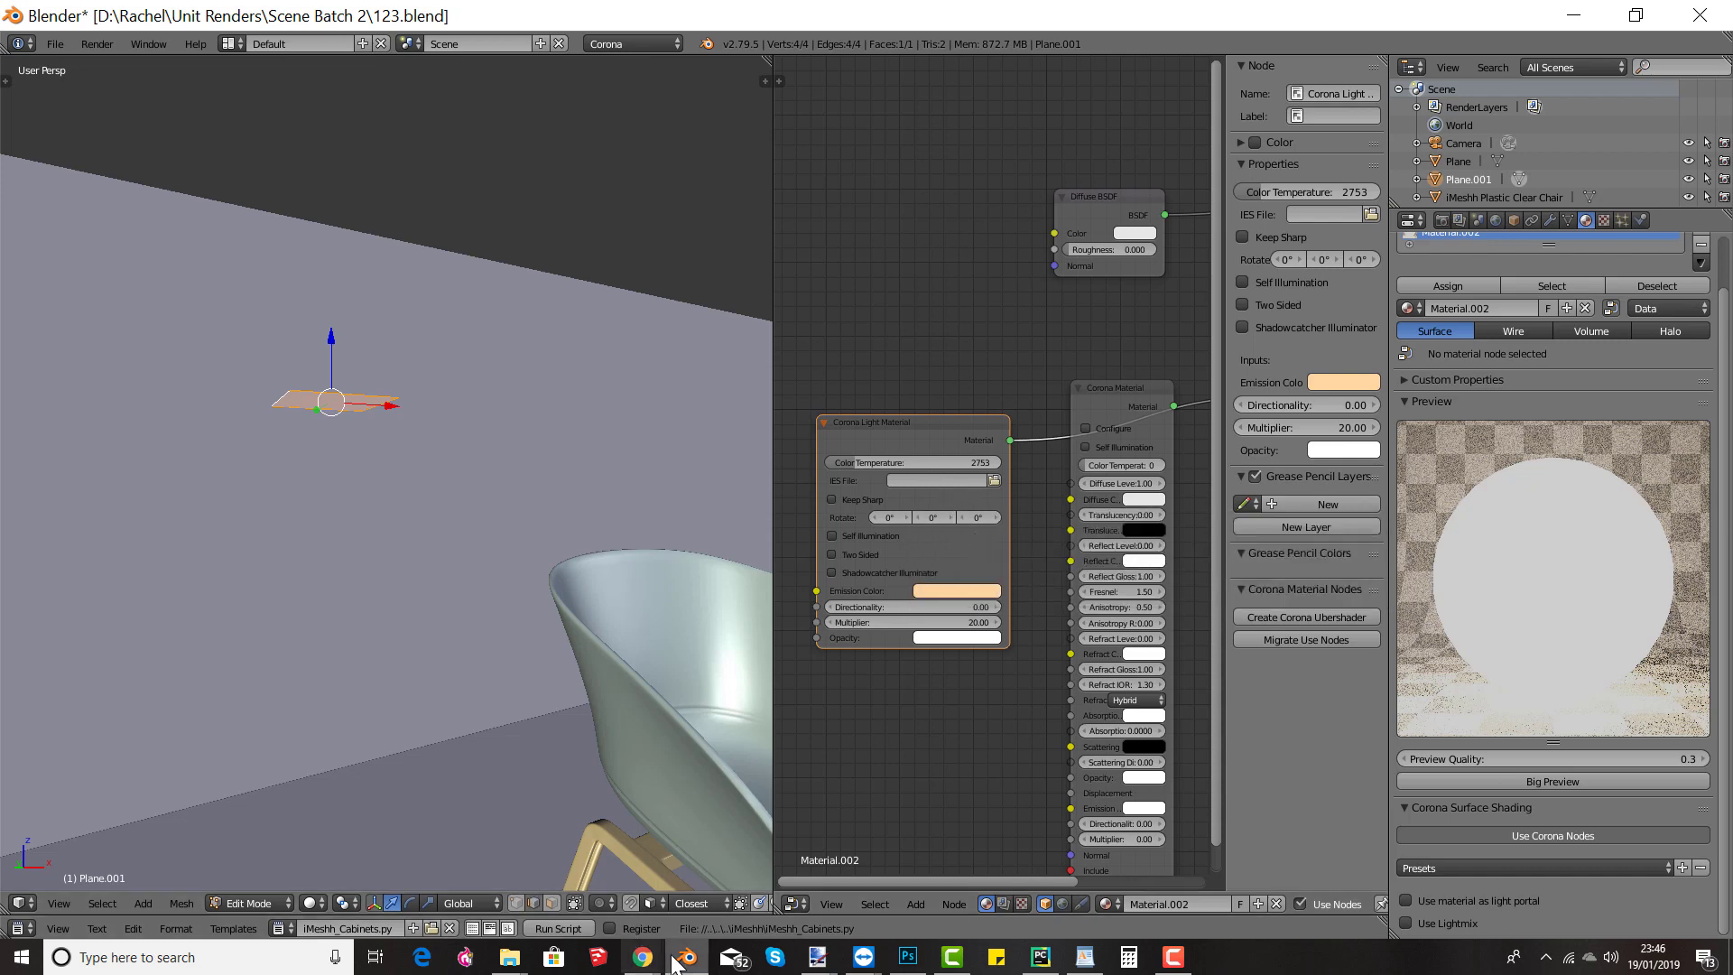
Step: Switch to Chrome and search Google for "ies free" in a new tab
mouse_move(642, 957)
click(779, 912)
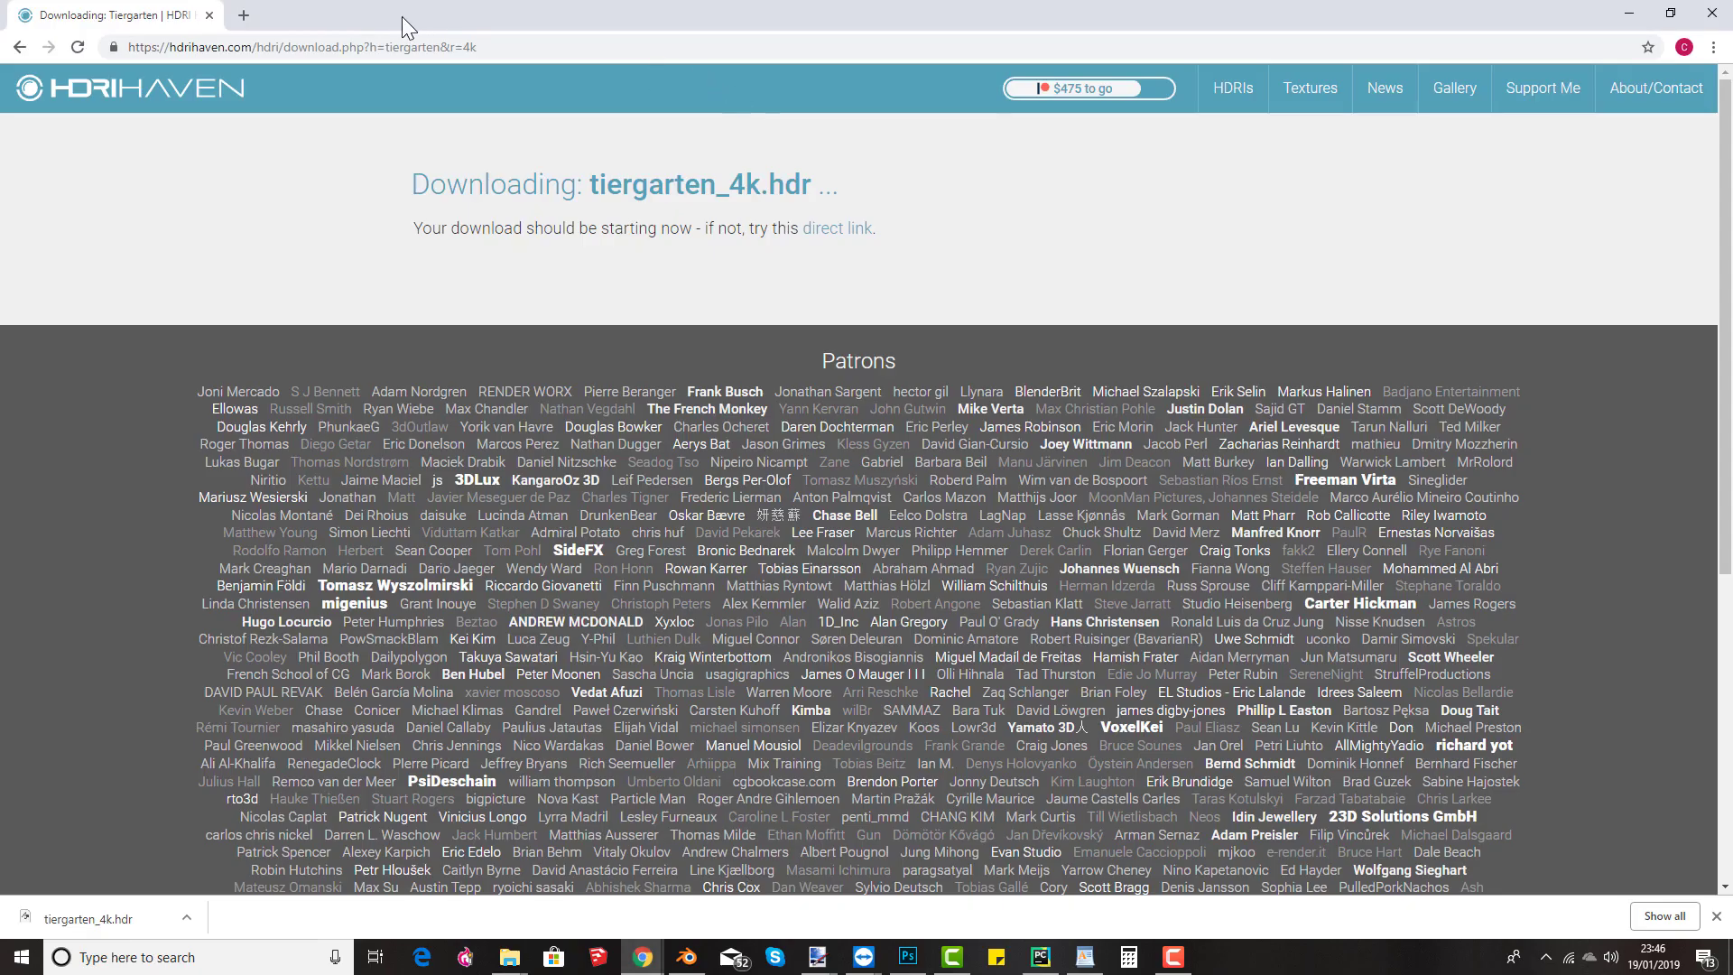
click(241, 22)
text(ies p)
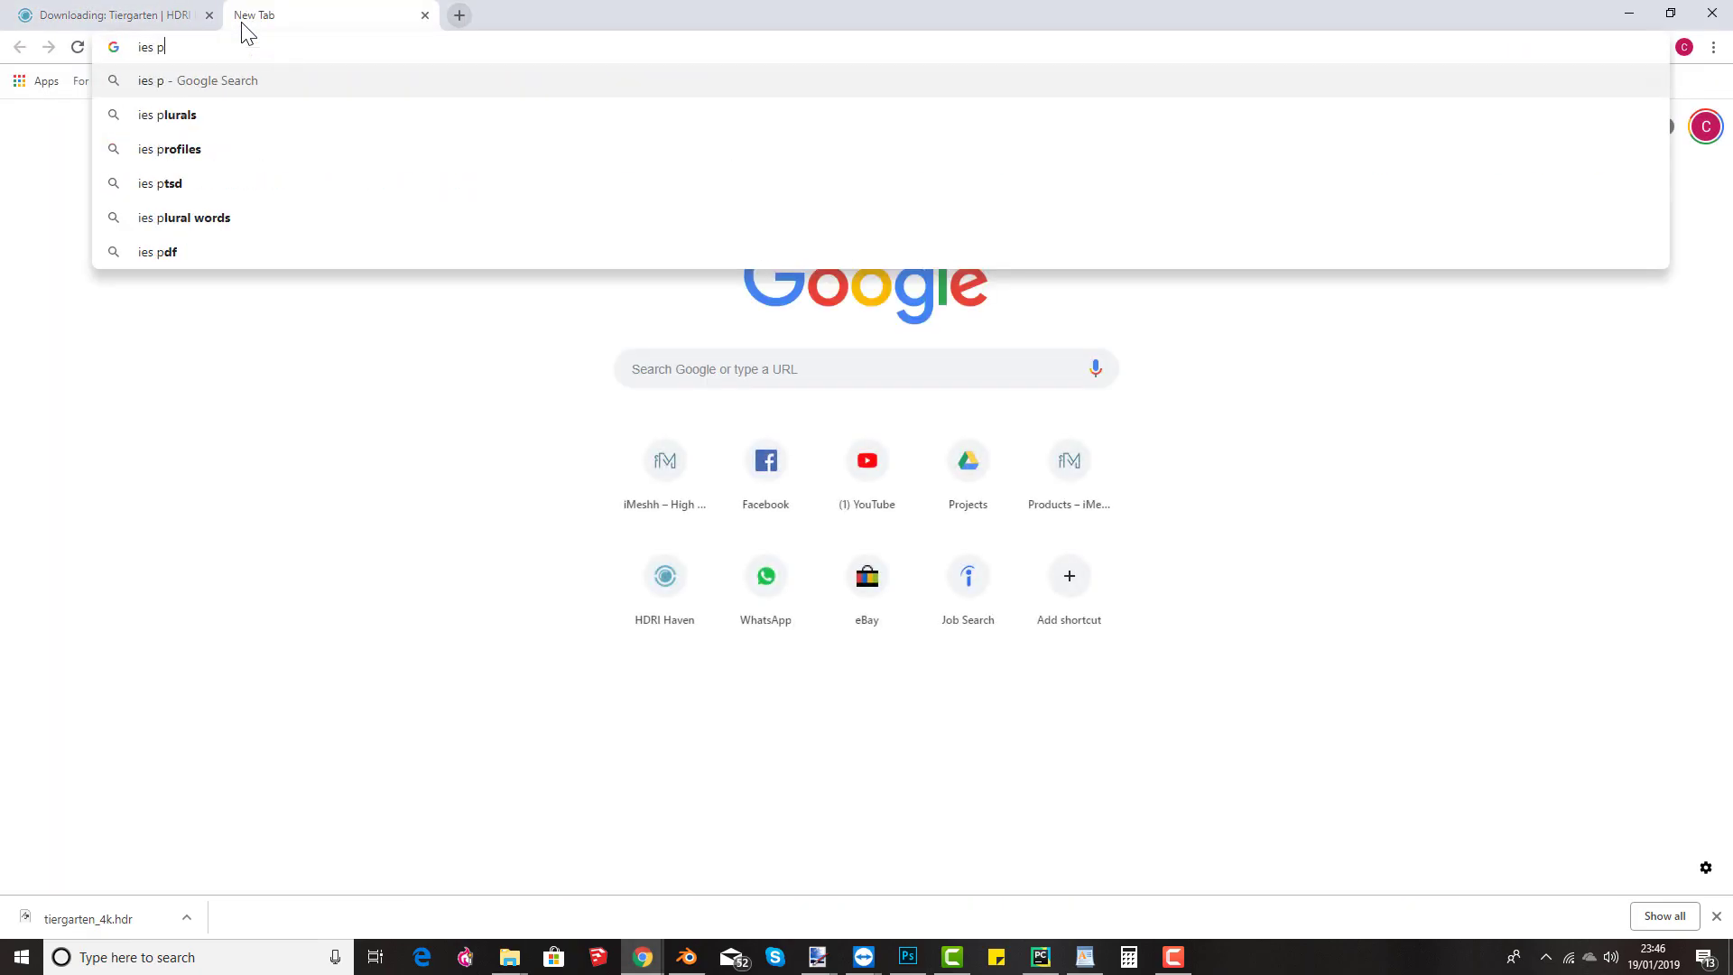
key(BackSpace)
text(free)
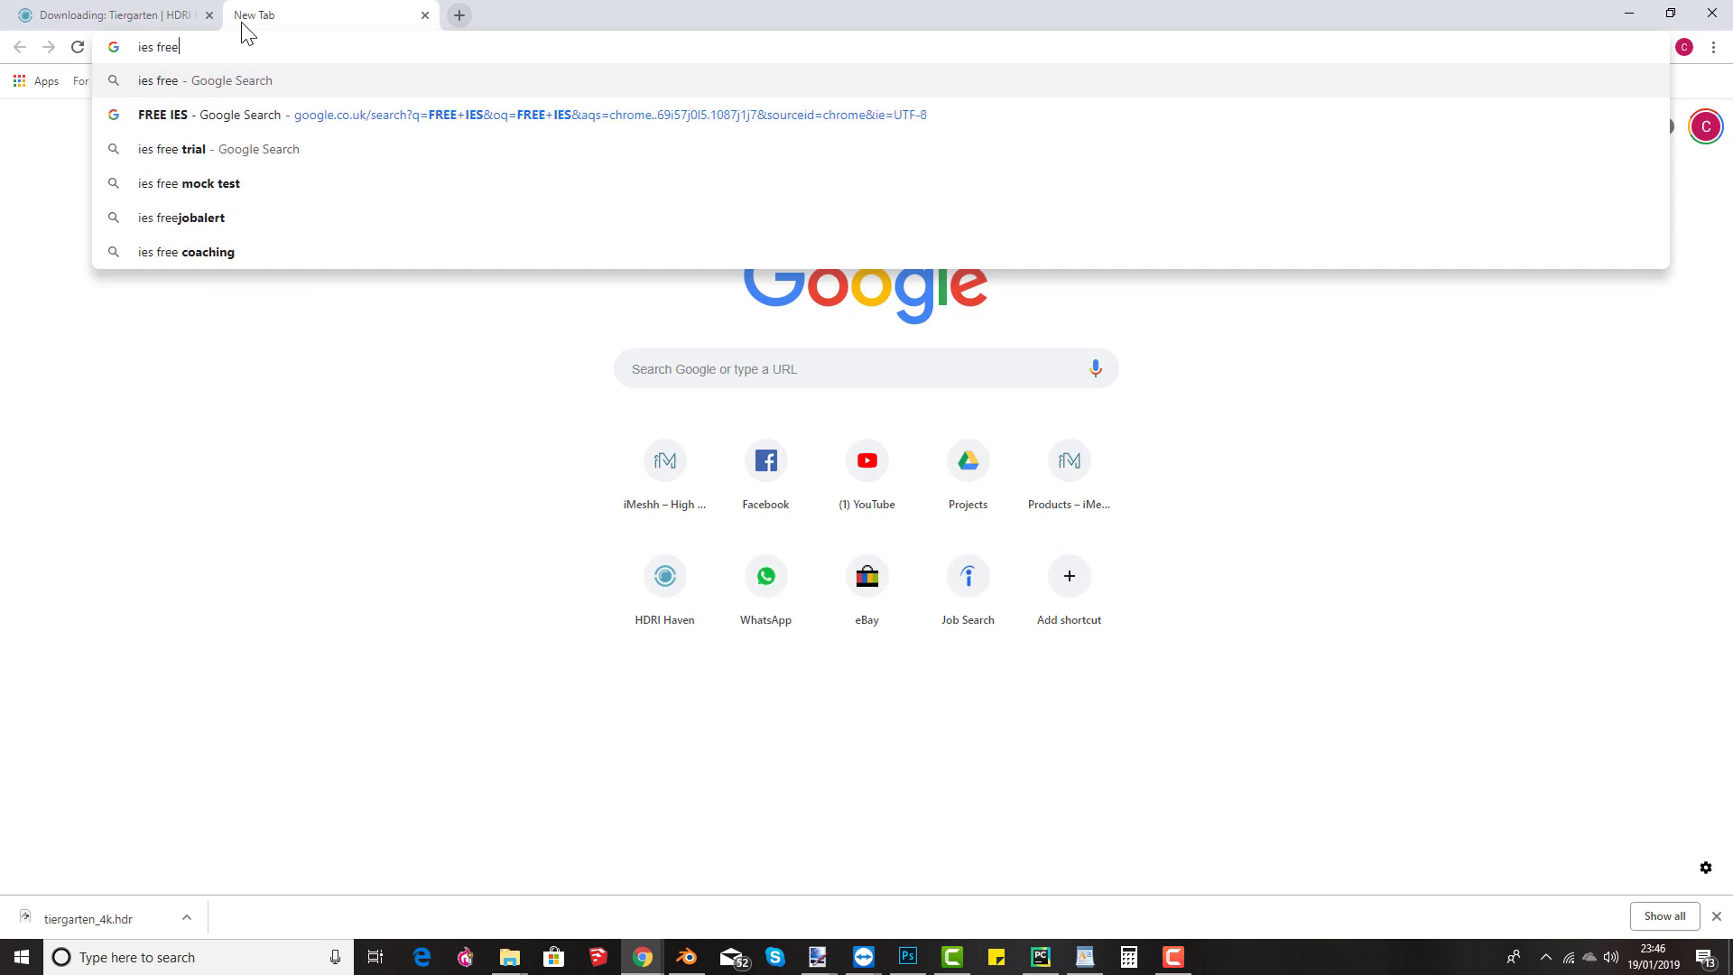
key(Return)
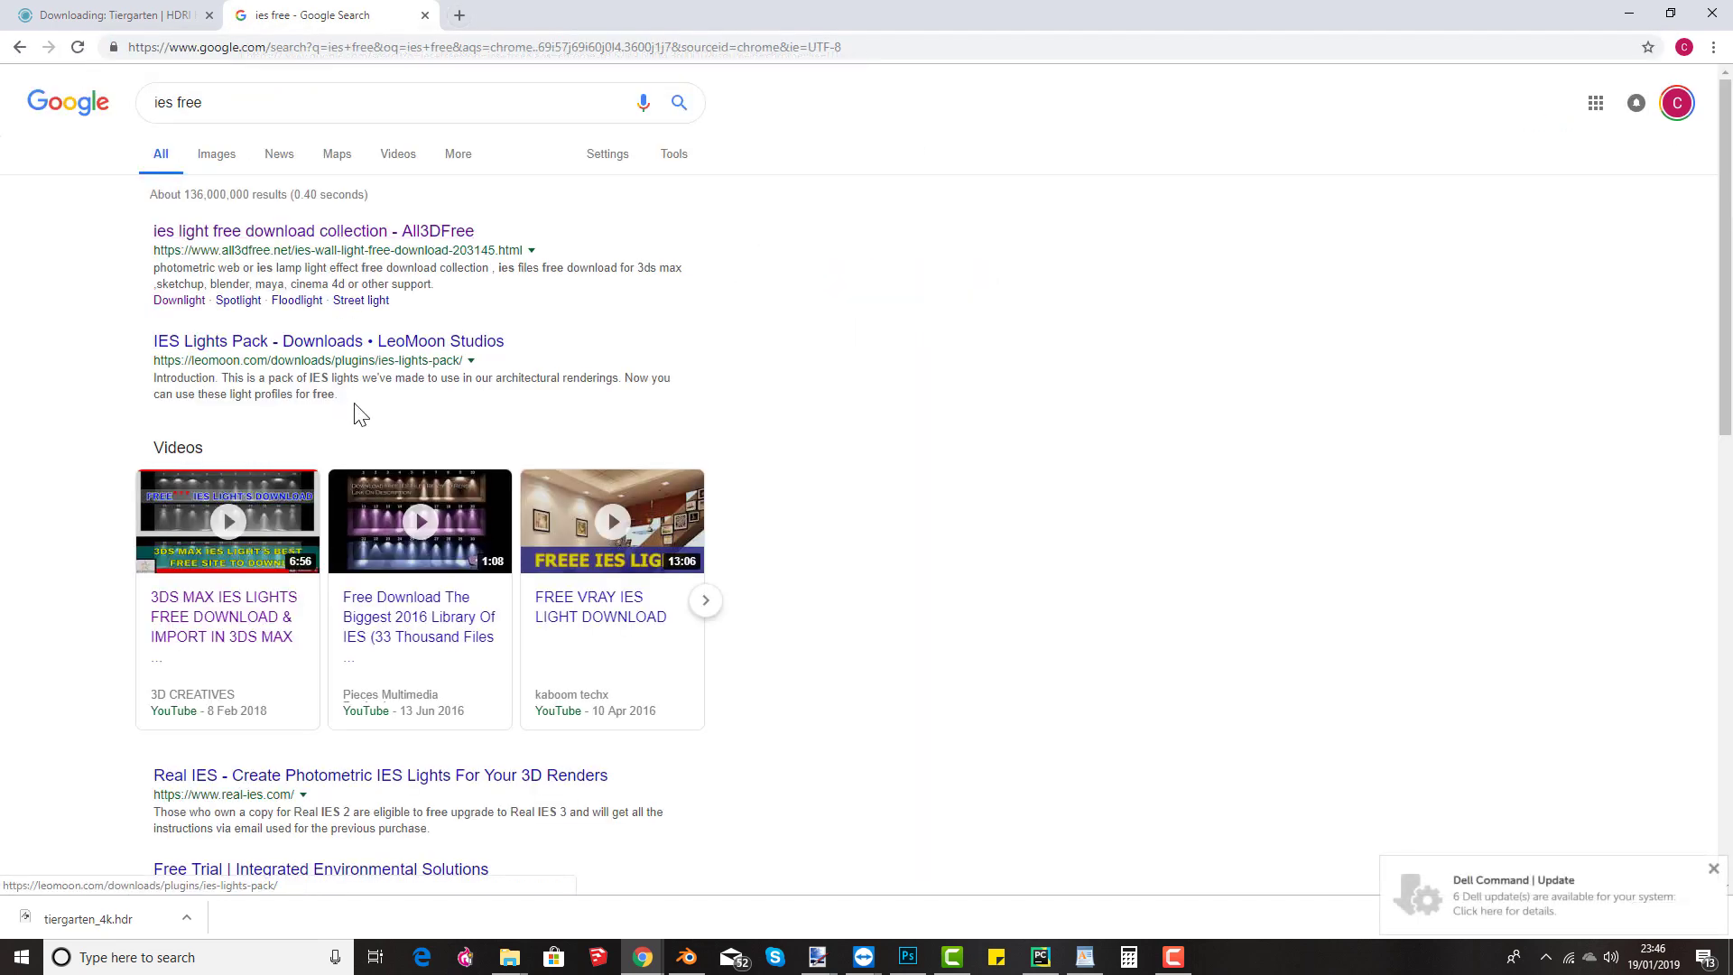
Step: Show the image results, examine the light shapes in the "Free ies lights" preview, and return to Blender
scroll(361, 442, down, 1)
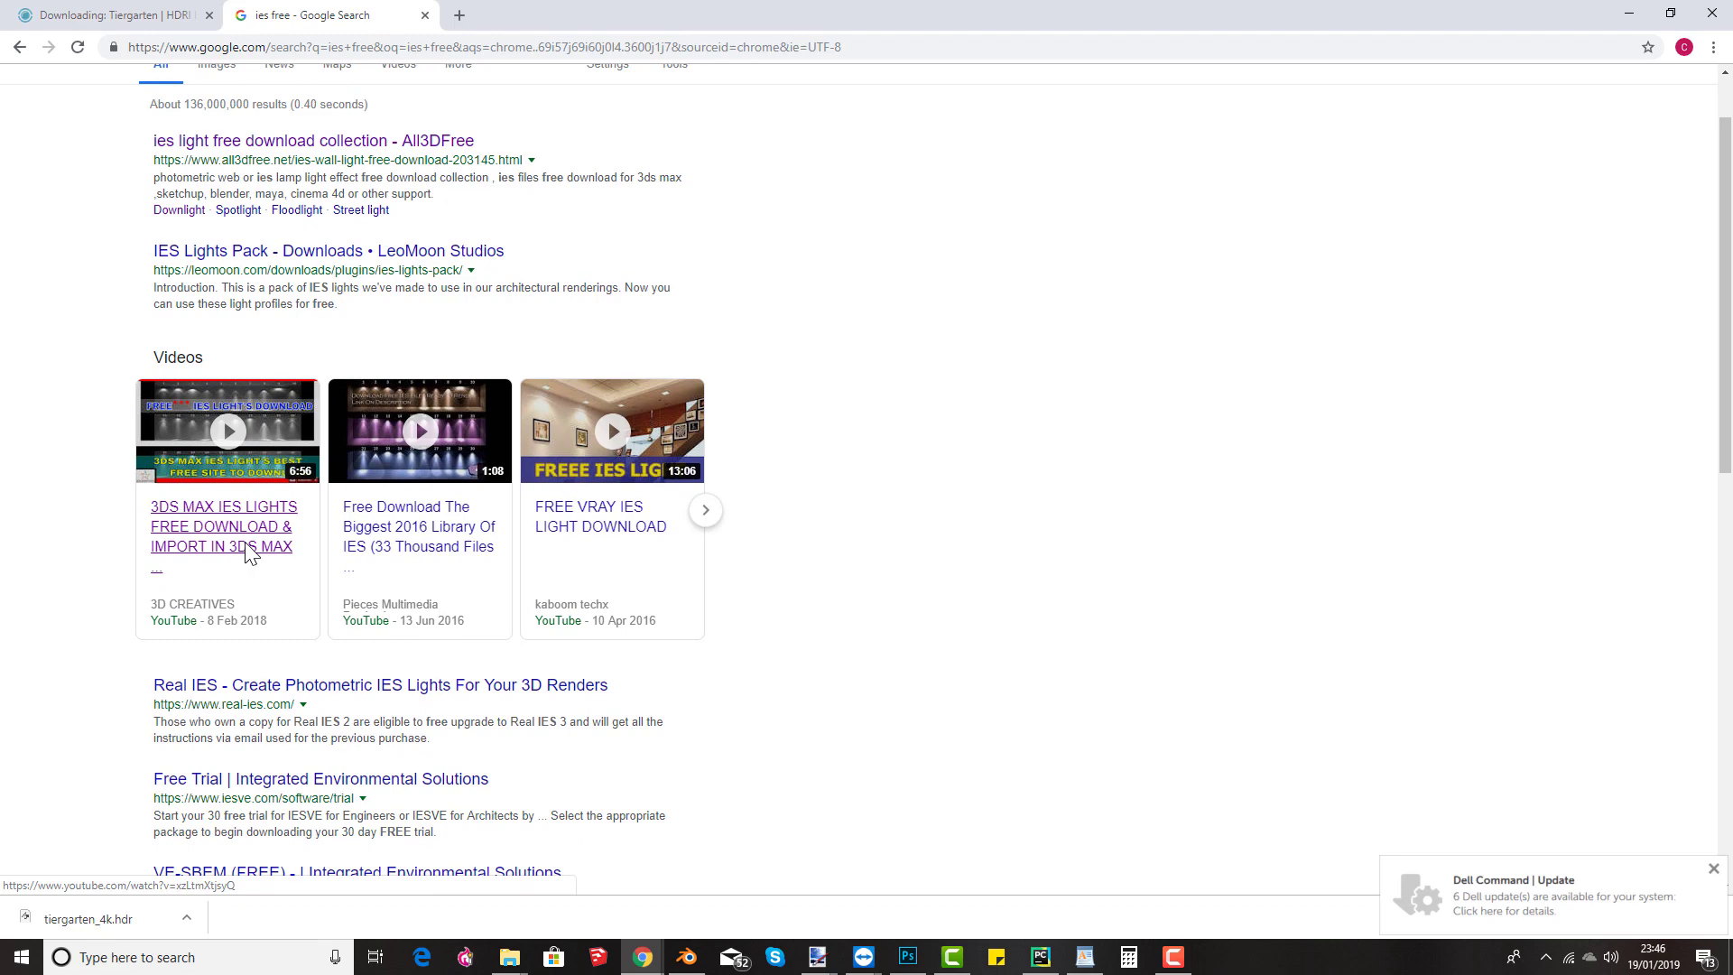
scroll(220, 430, up, 1)
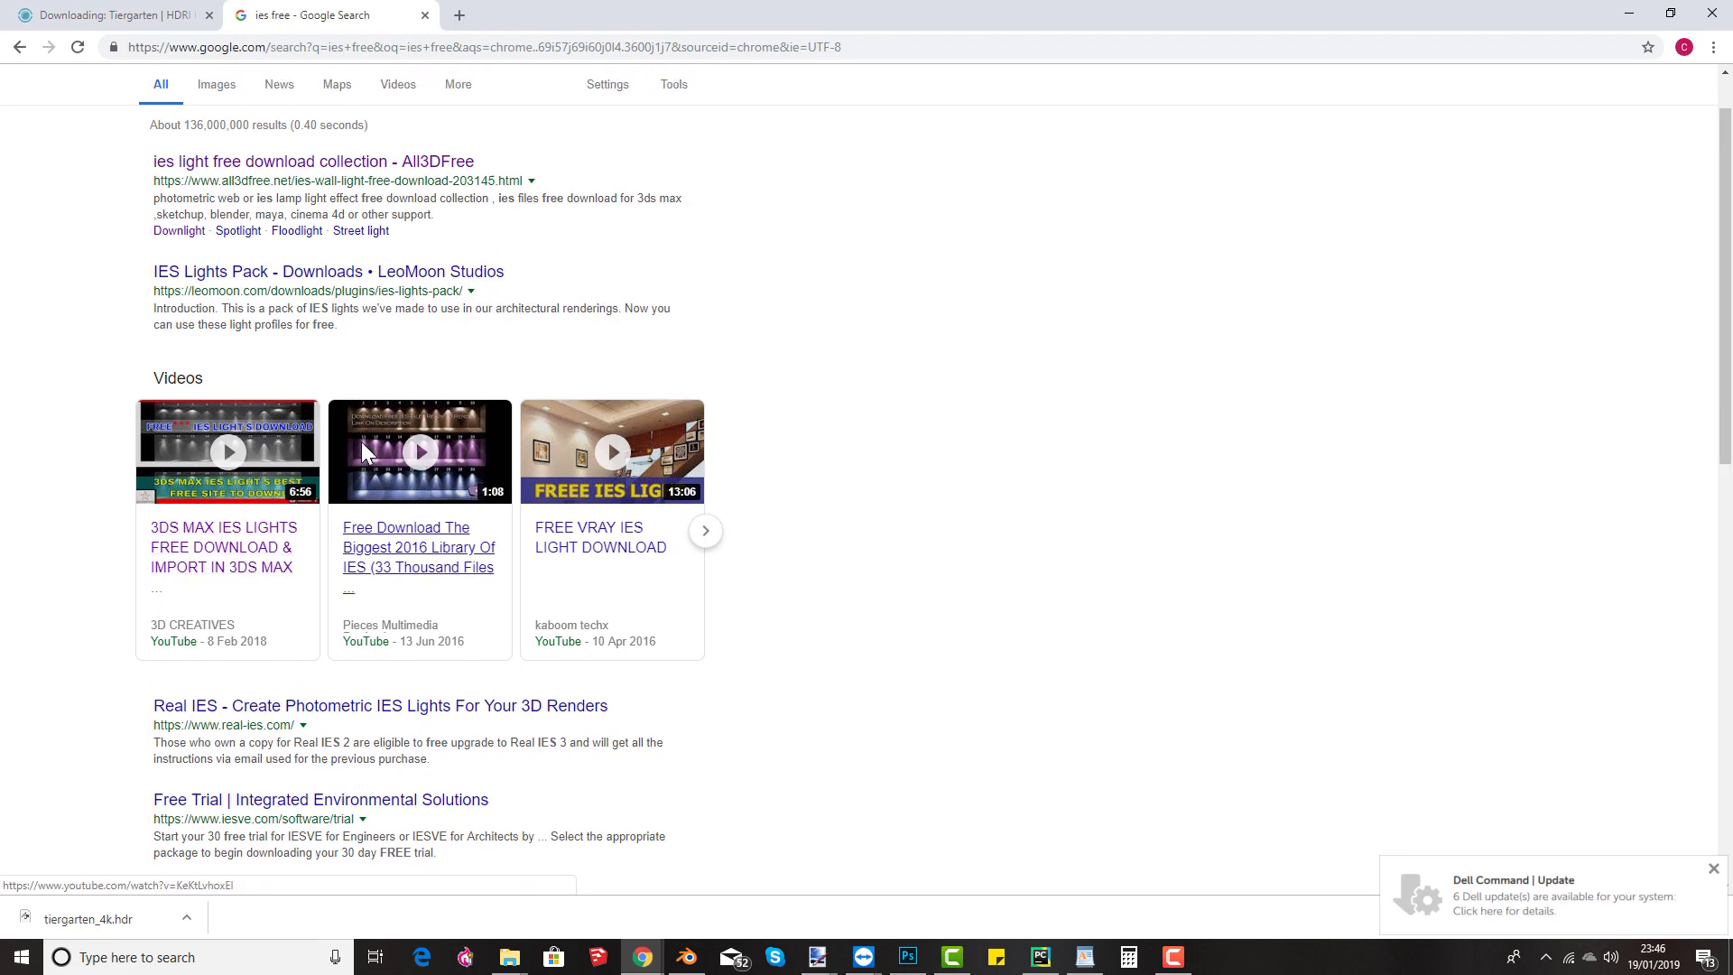
click(216, 155)
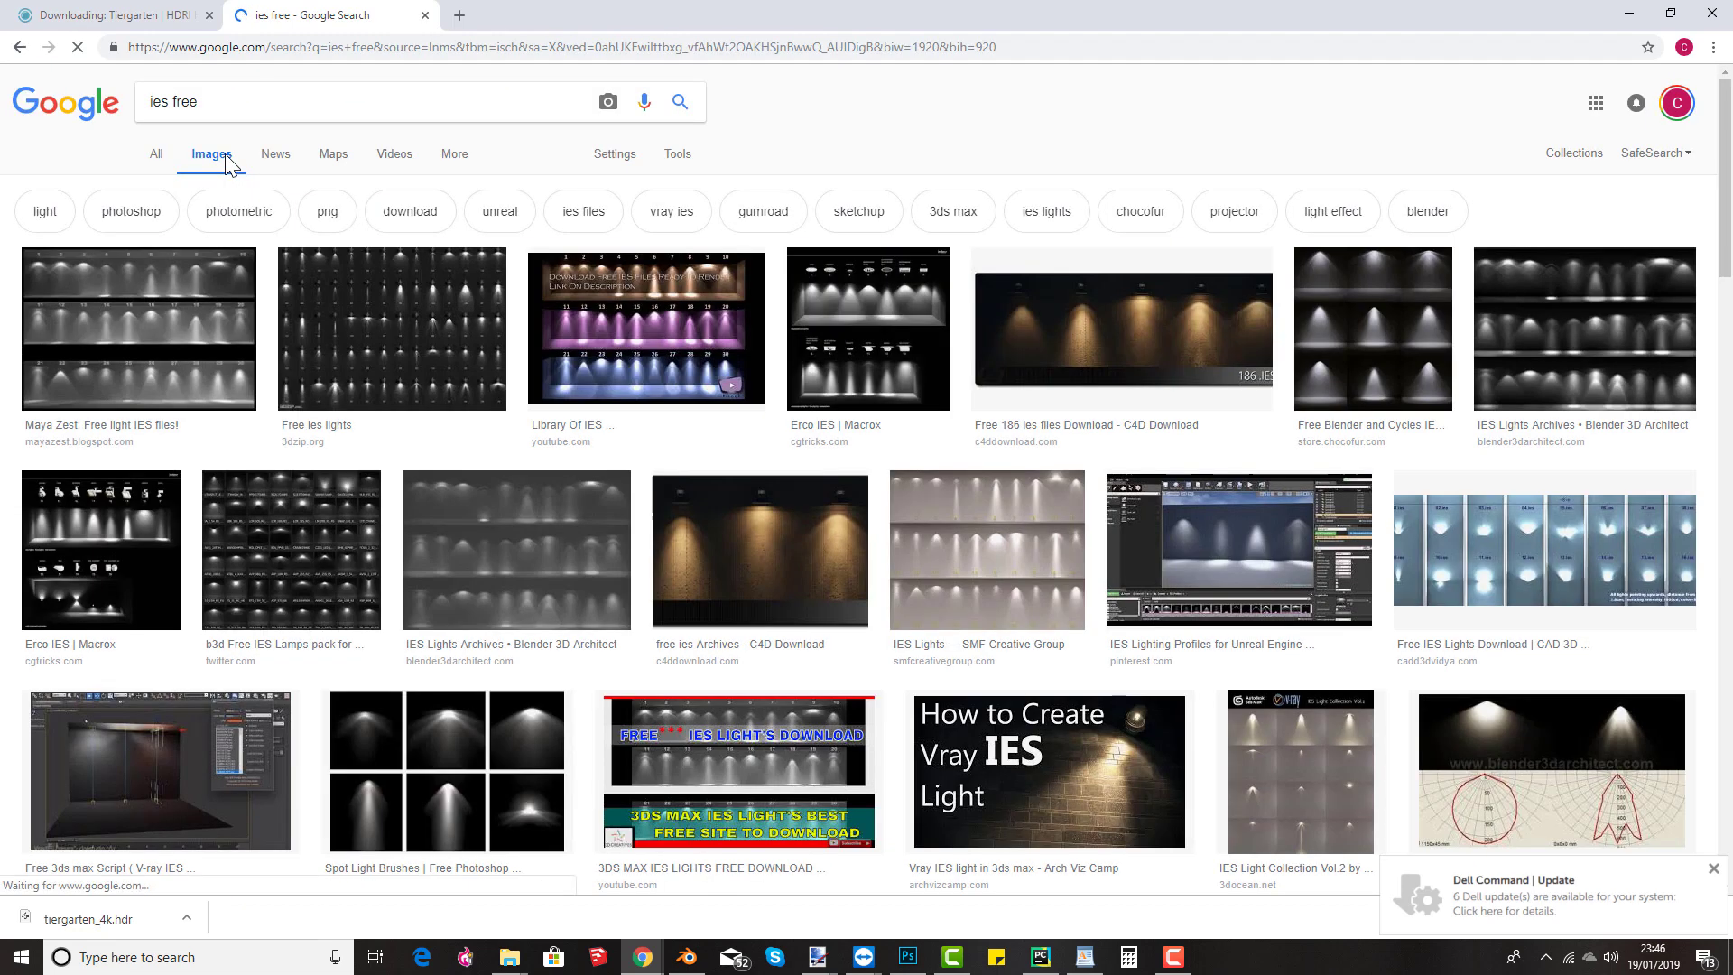
click(343, 307)
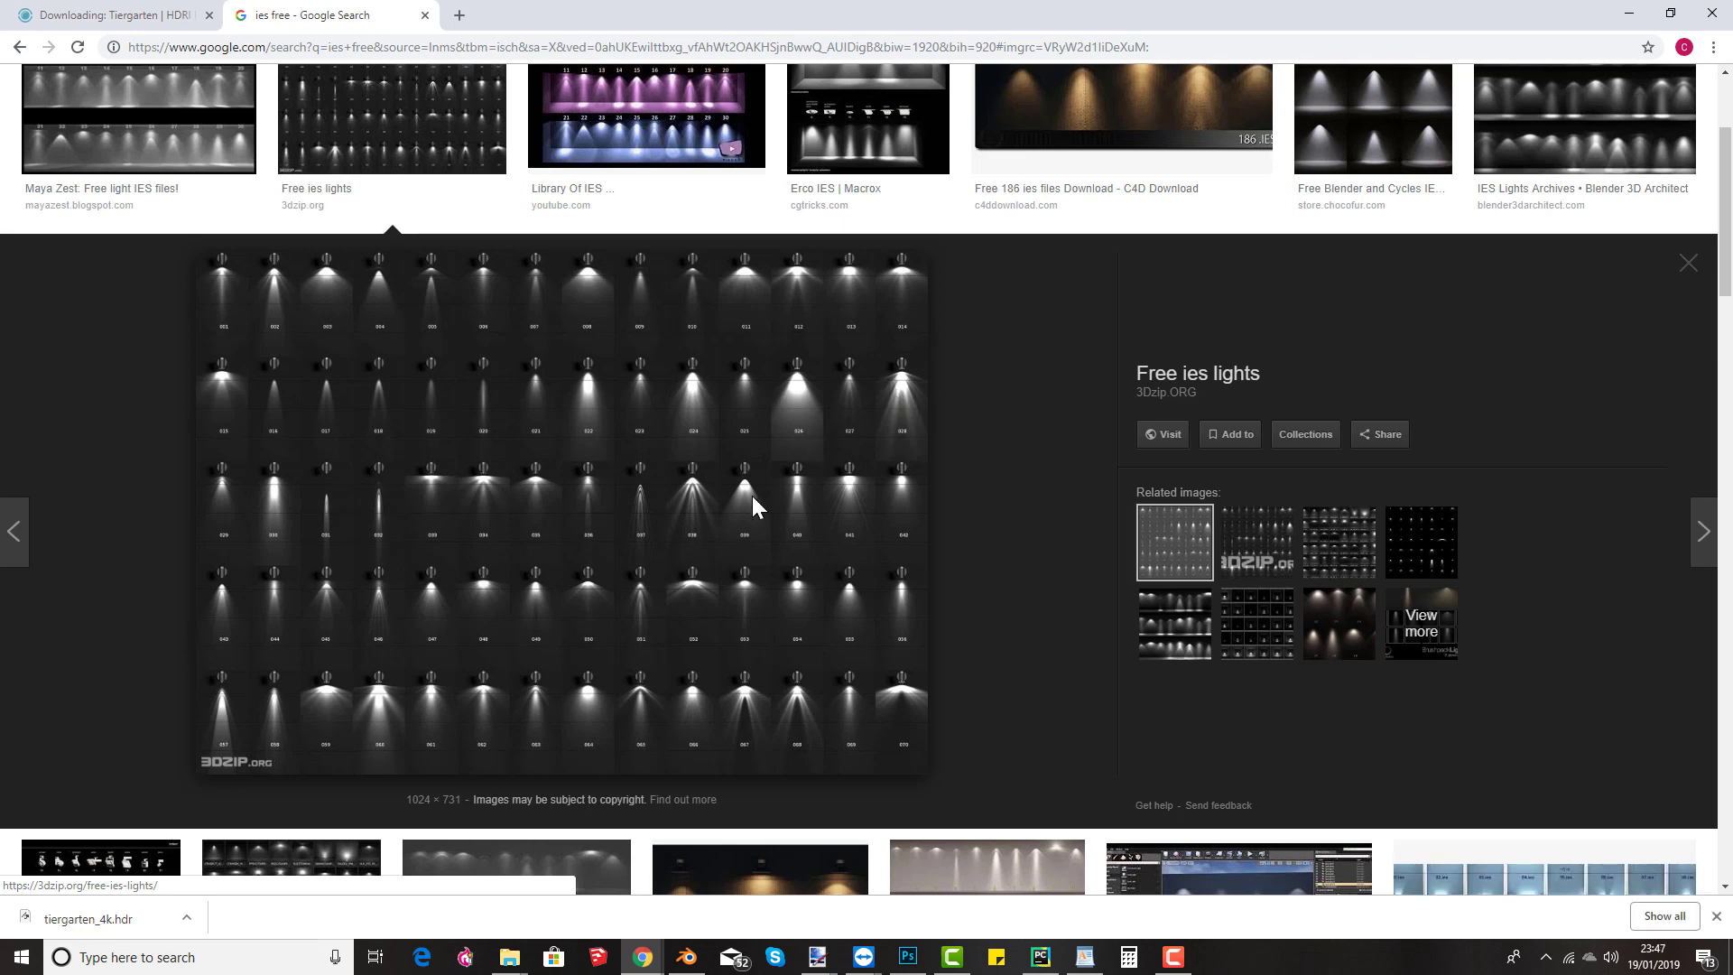
click(1629, 14)
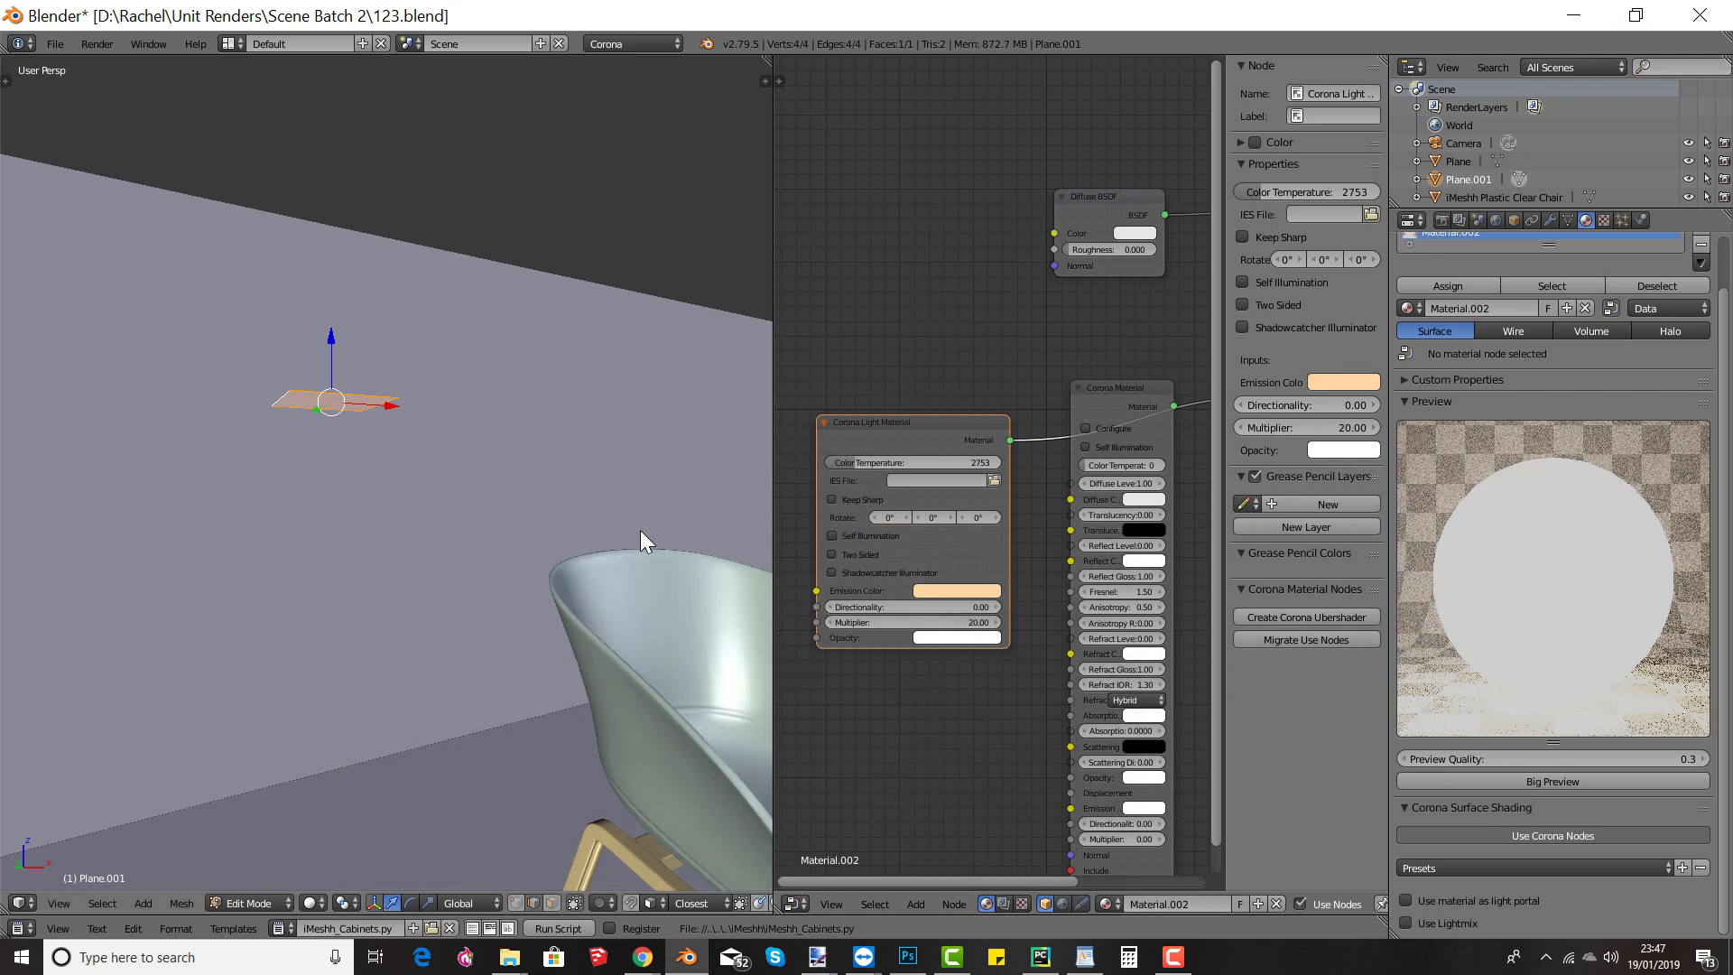
Step: Scale down the small light plane and move it closer to the back wall
middle_drag(405, 475, 402, 527)
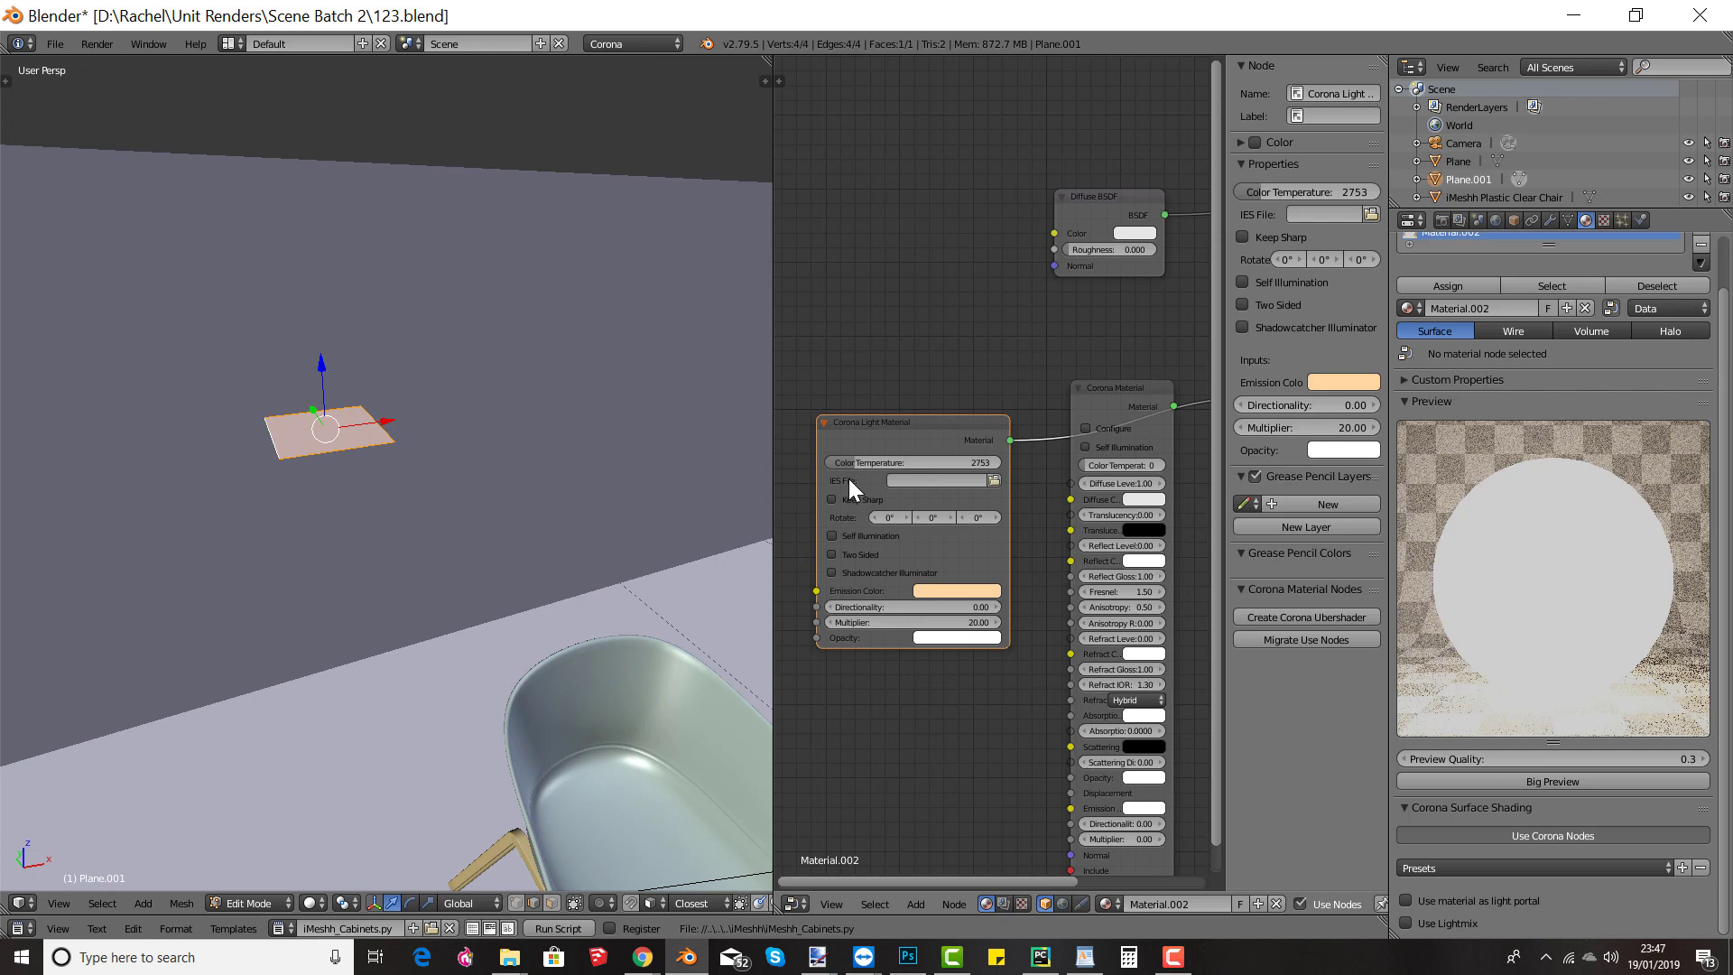
click(371, 496)
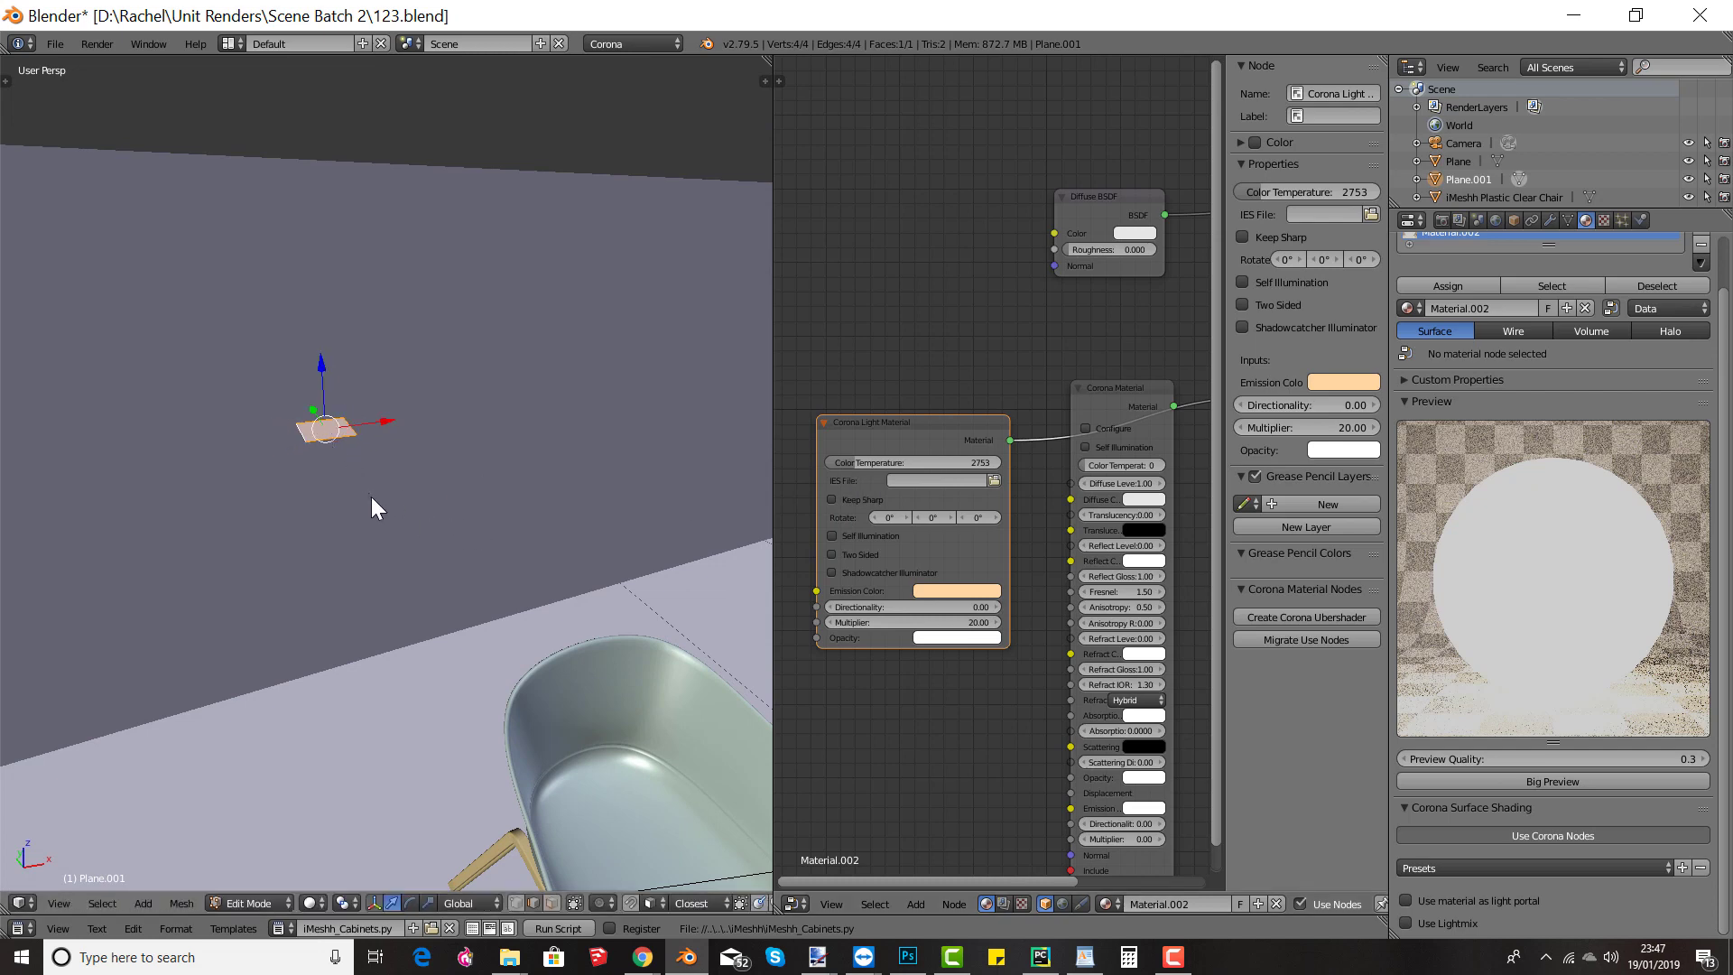
middle_drag(371, 497, 497, 468)
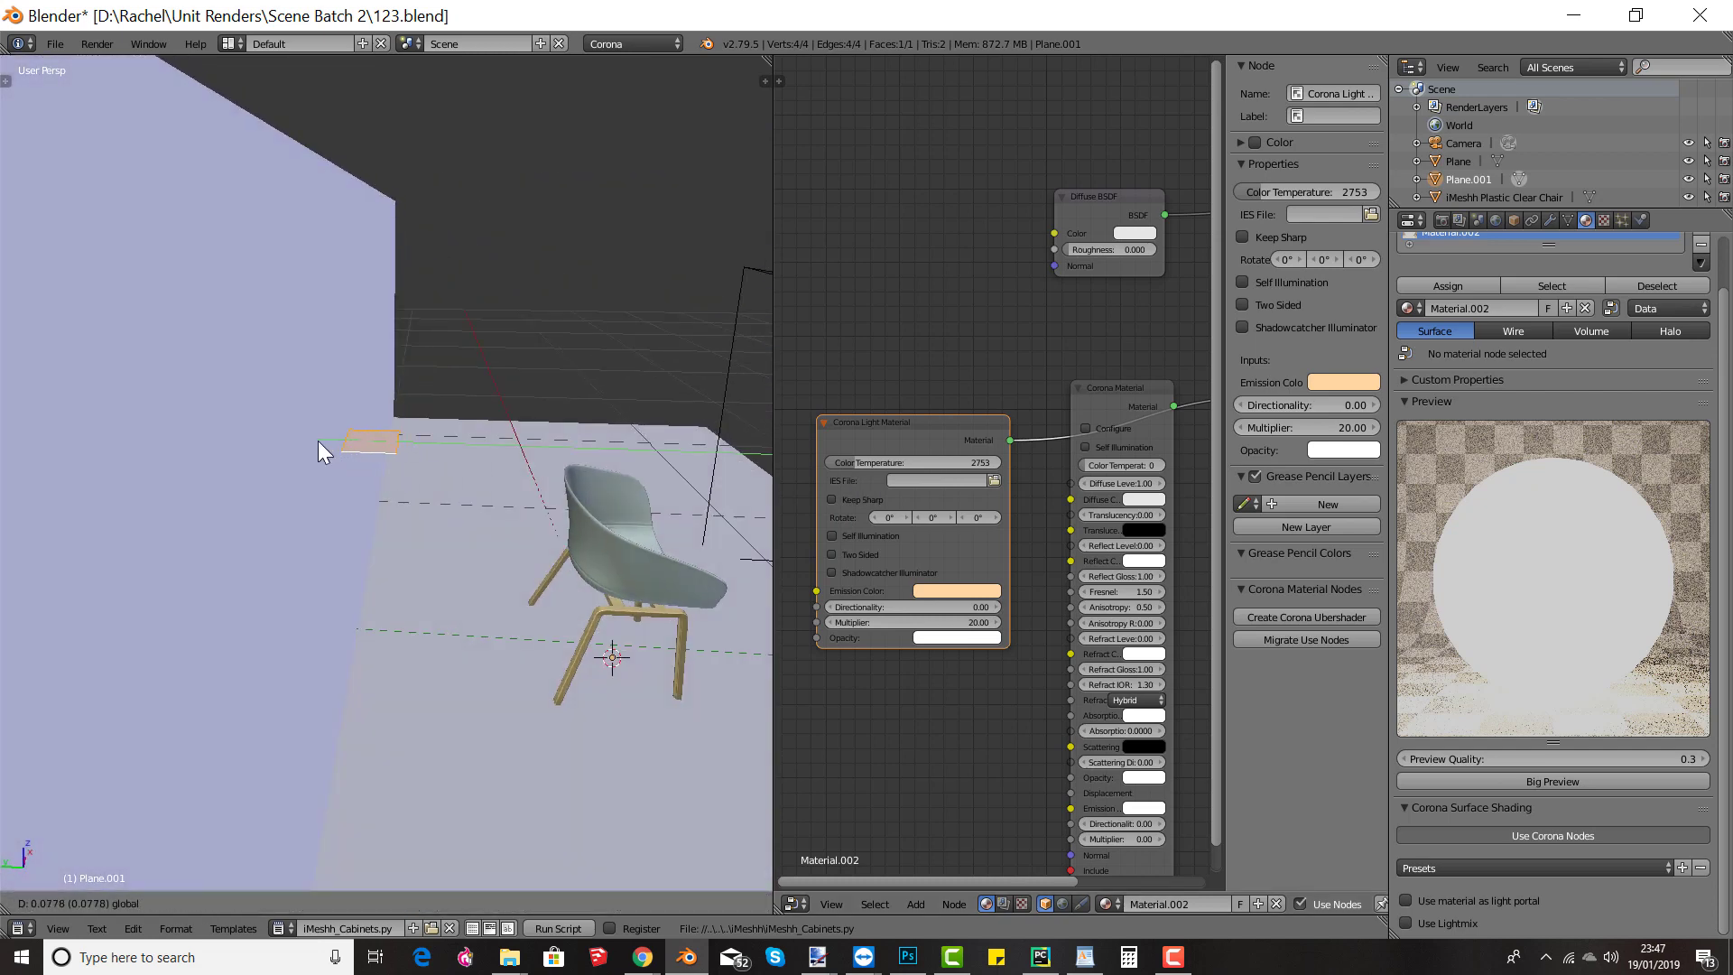
middle_drag(316, 462, 616, 511)
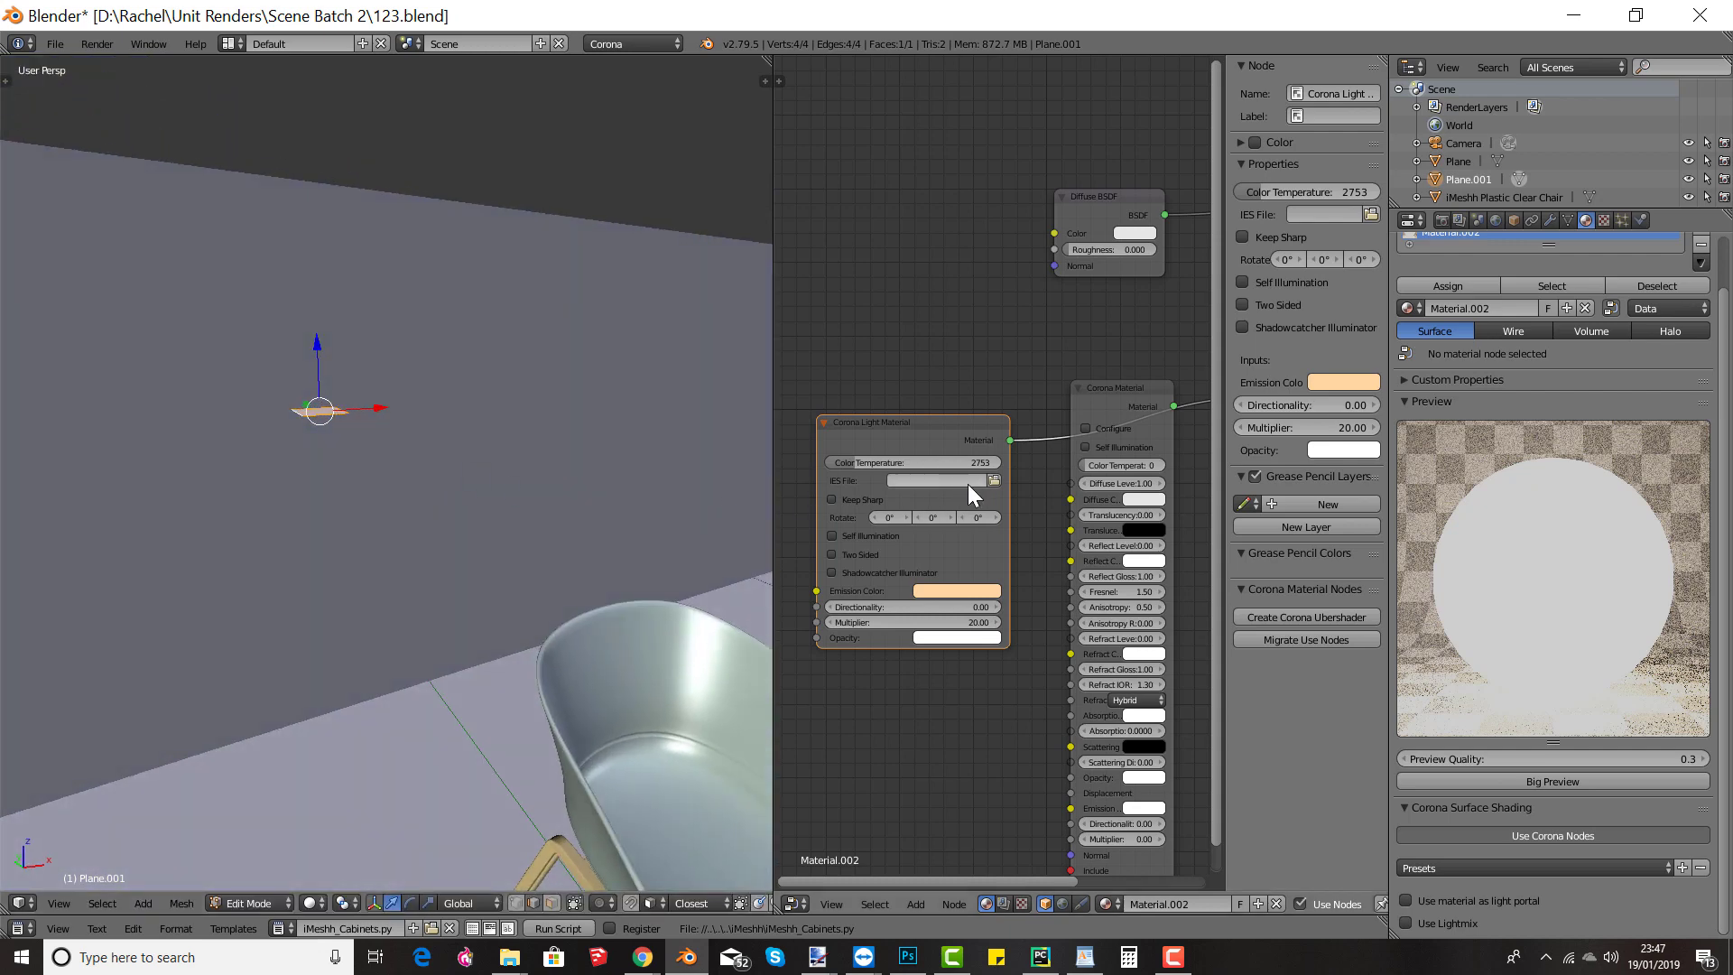
Step: Start choosing an IES file for the Corona Light Material and browse to the DATA (D:) drive
click(996, 480)
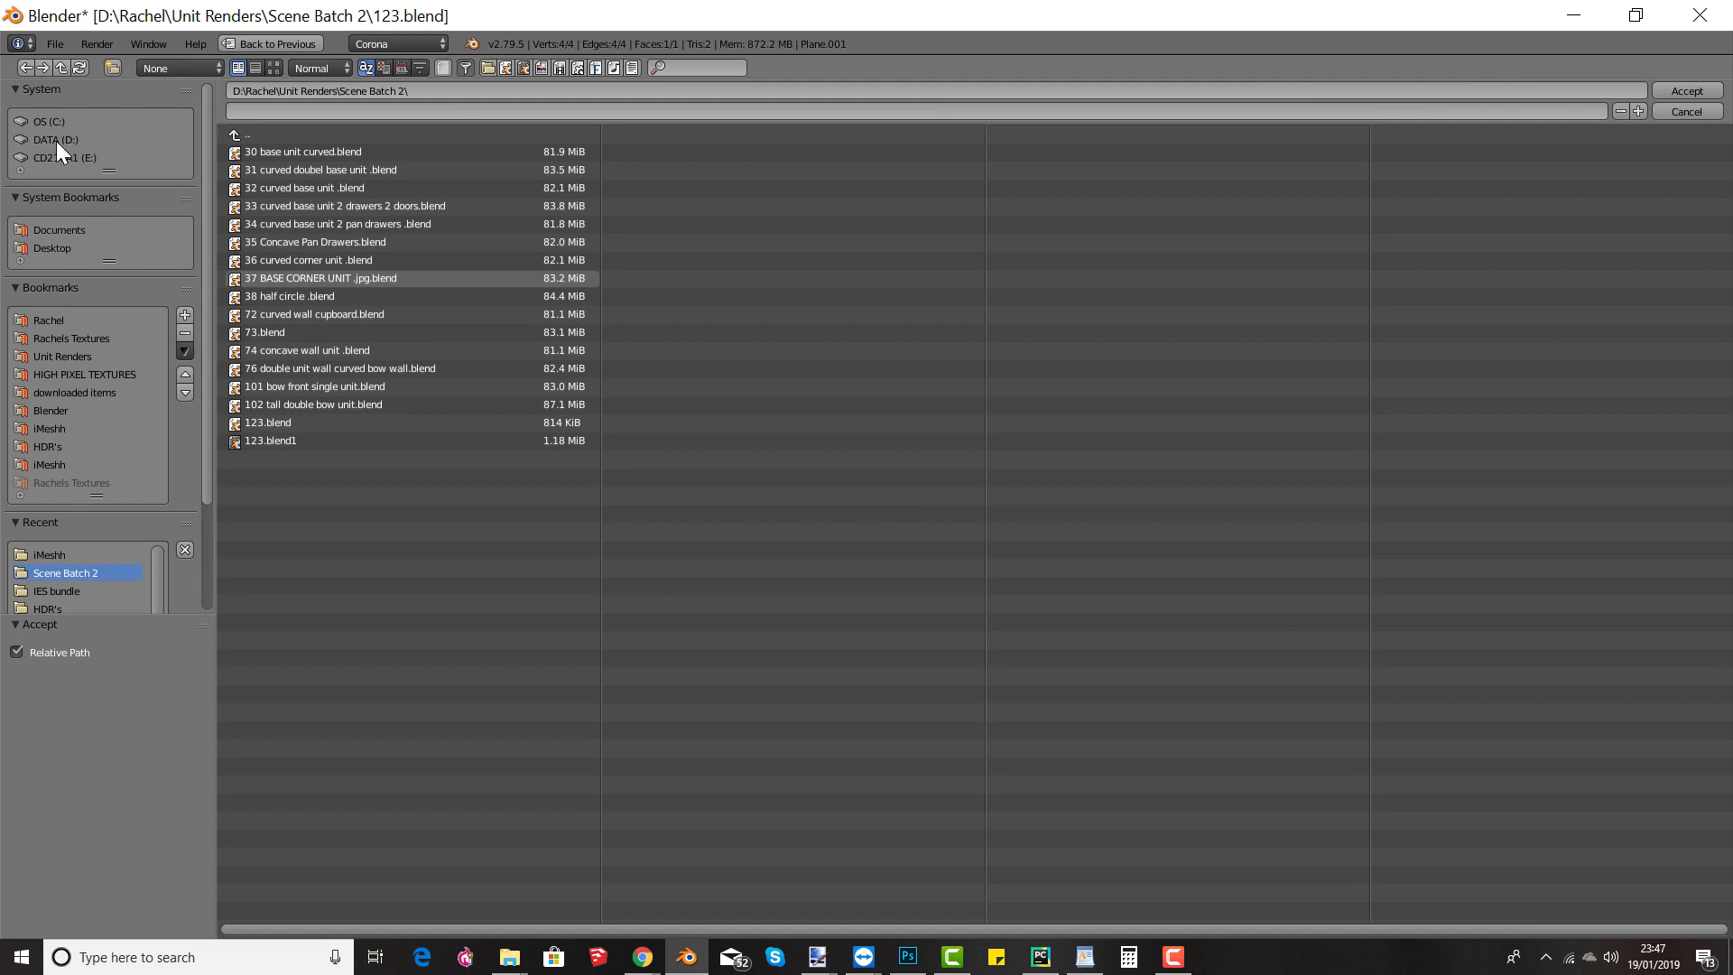
click(56, 139)
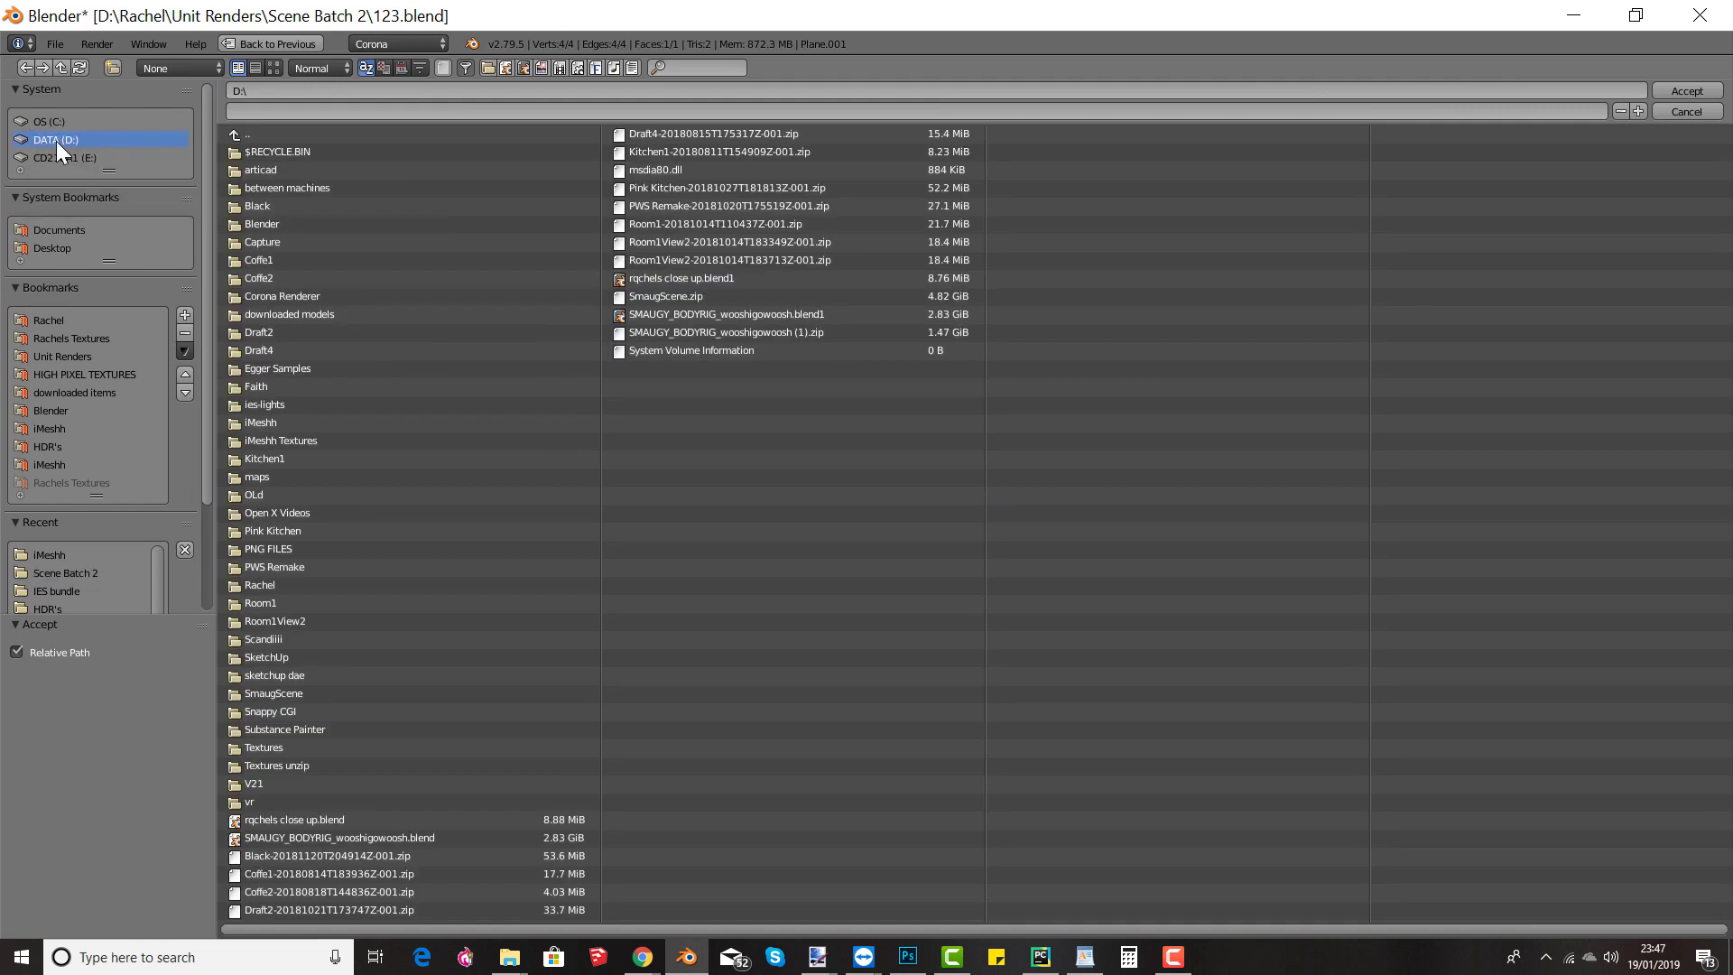
Step: Load Real-IES_downlight_intense_pure_white_led.ies from D:\Corona Renderer\Corona Renderer\IES bundle as the light material's IES file
click(297, 295)
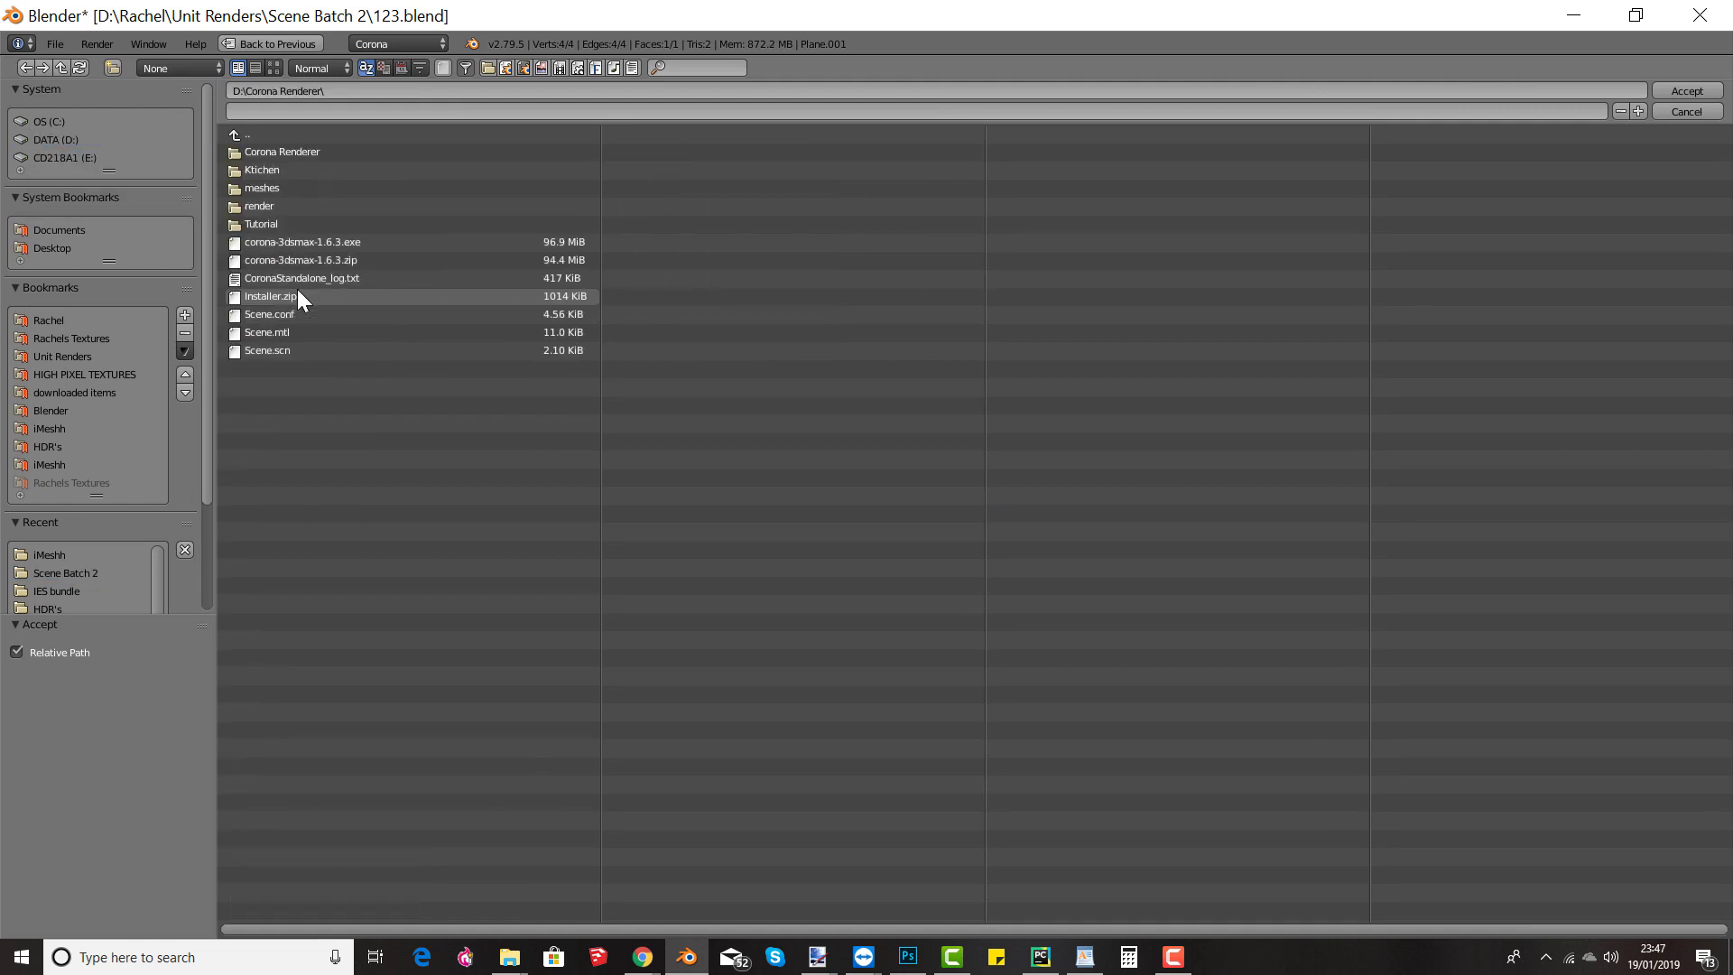
click(286, 153)
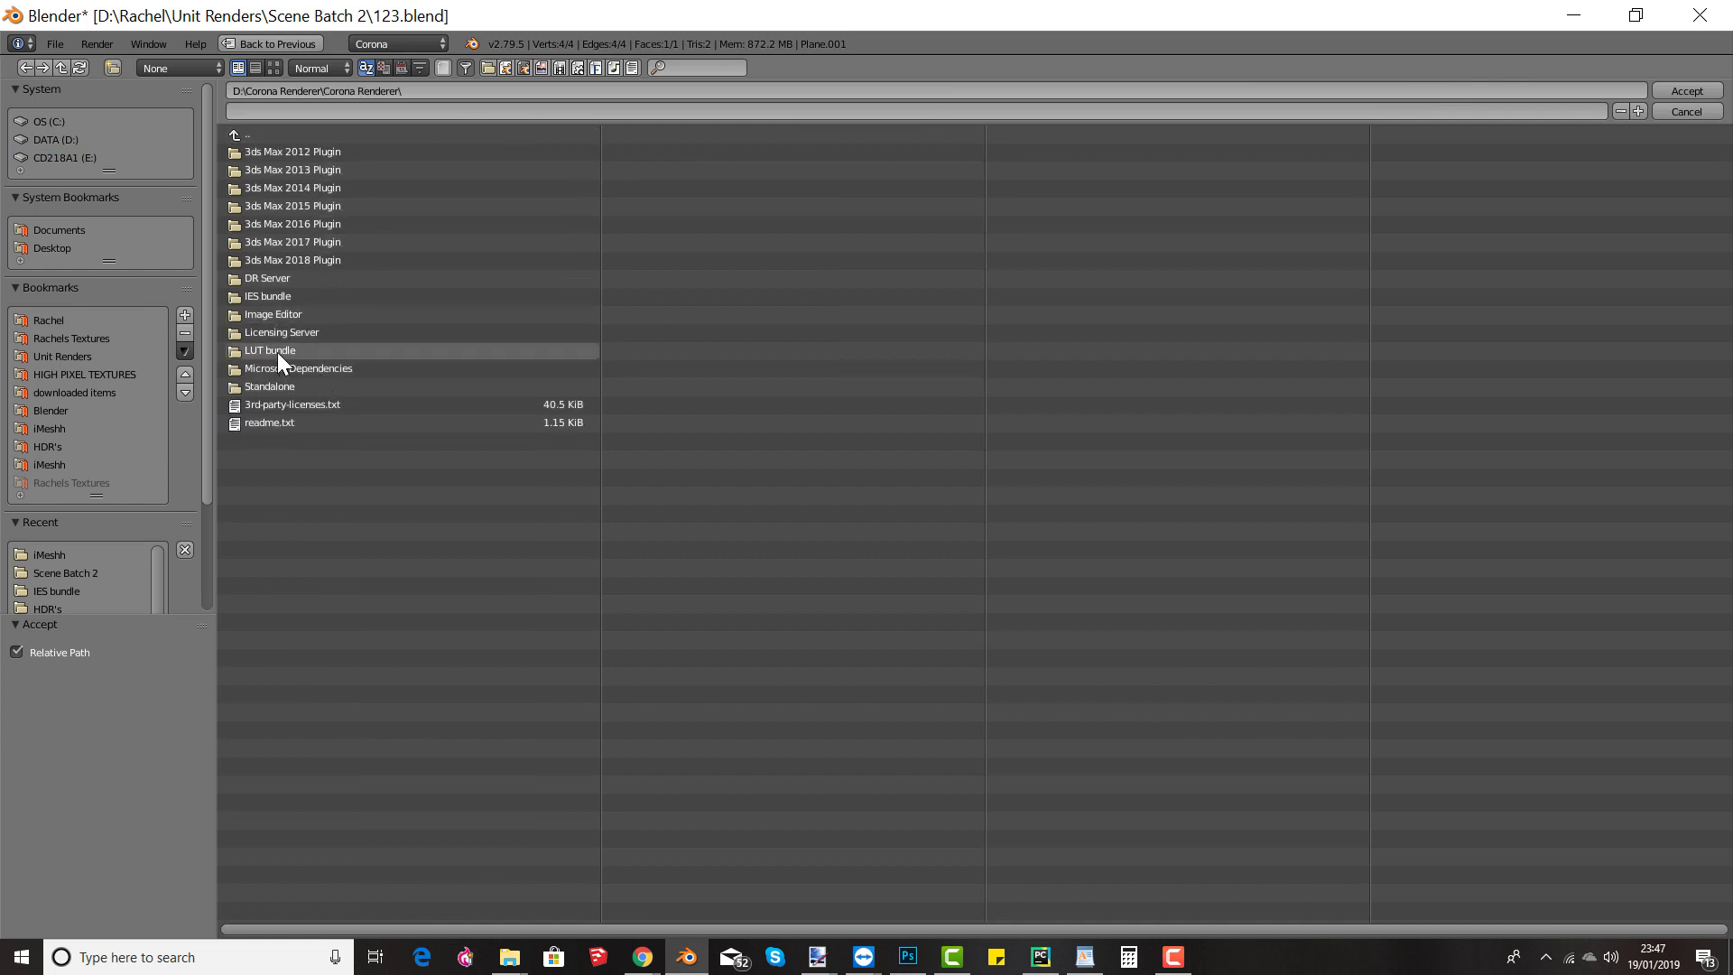
click(275, 300)
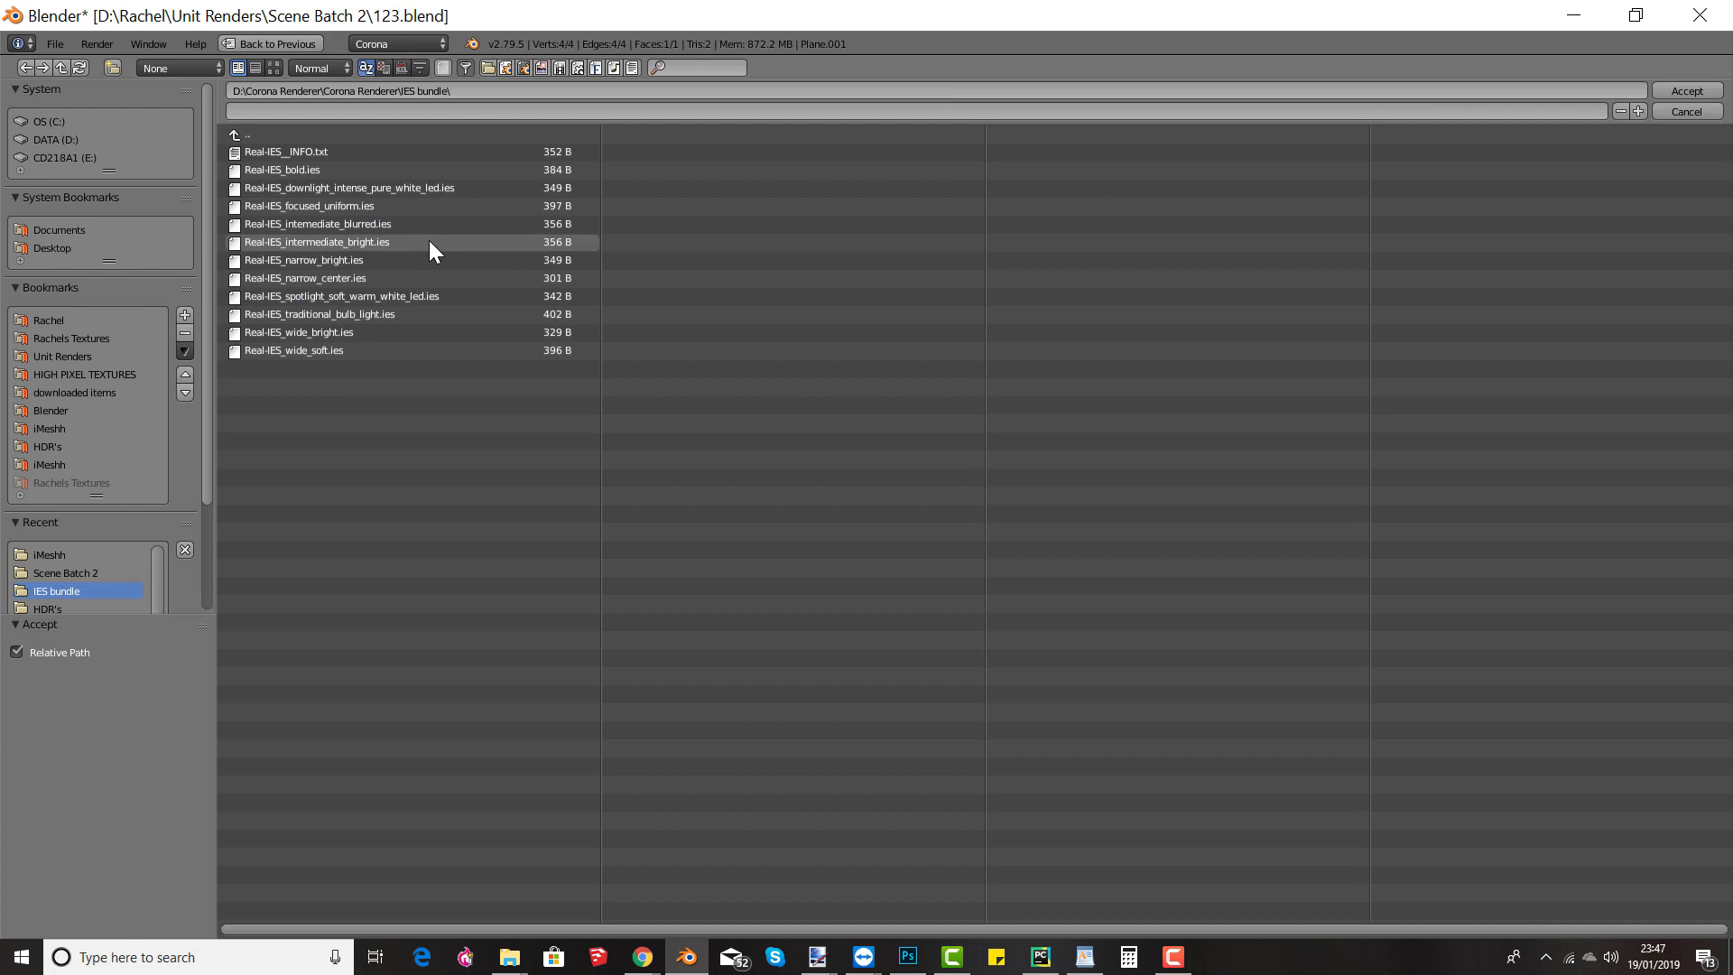
double_click(343, 188)
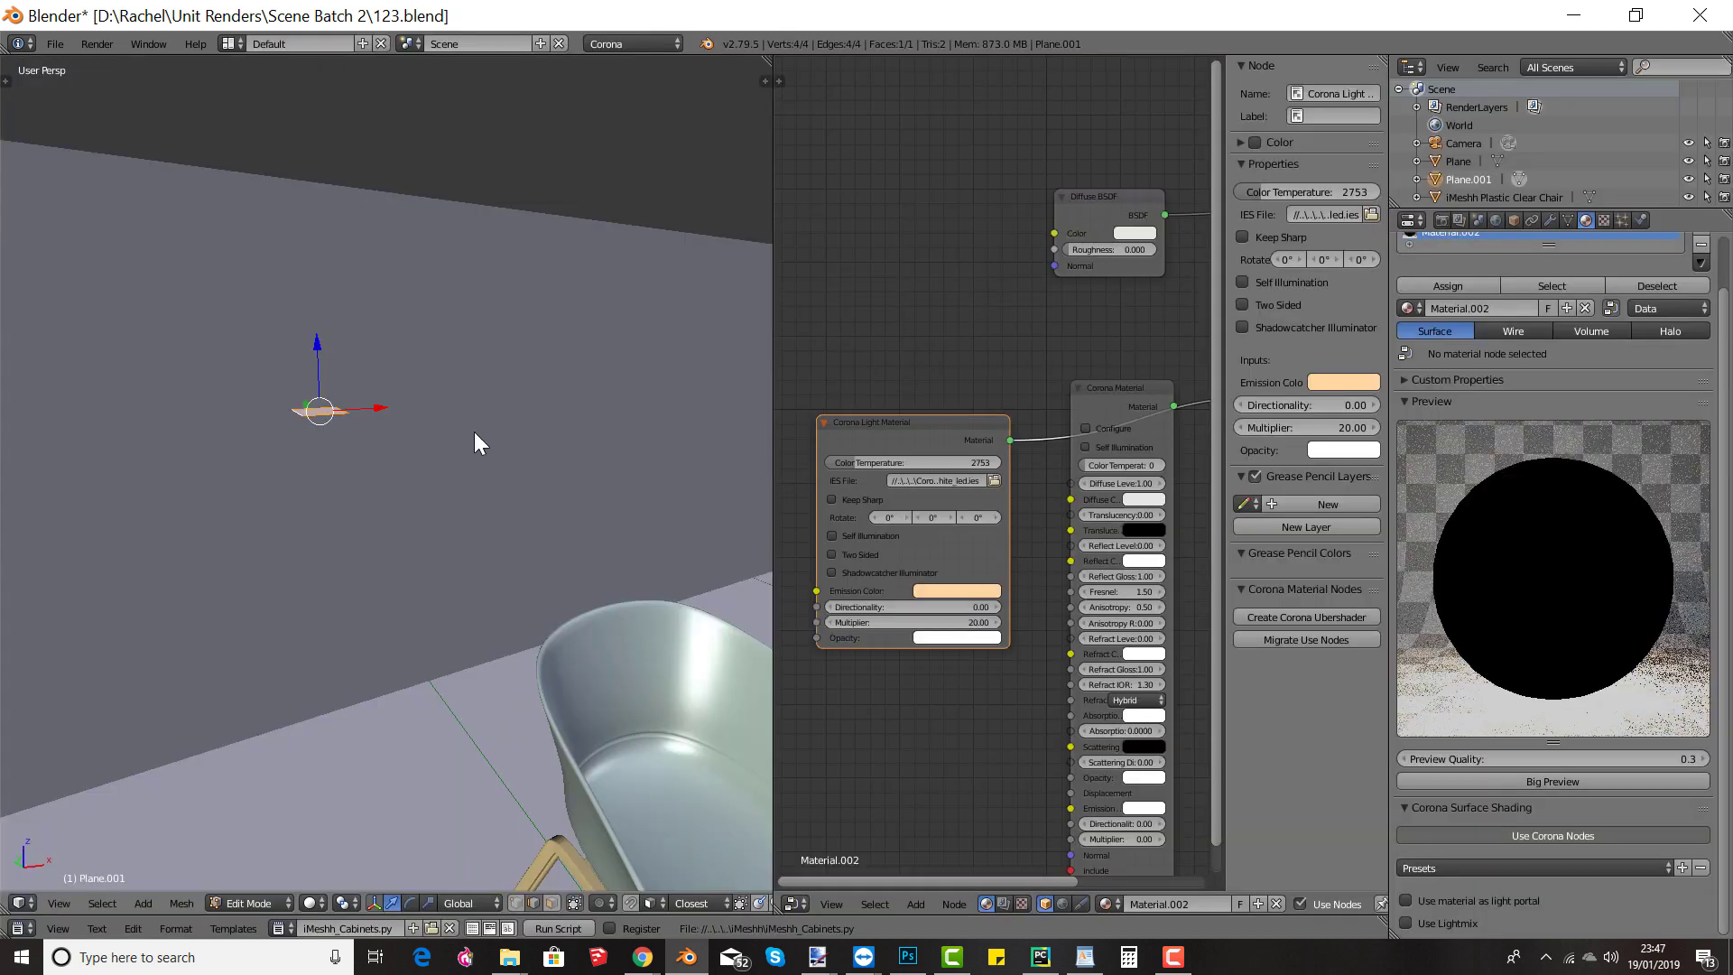
Step: Render the scene with the single IES light, set its highlight compression to 5, and close the render
key(F12)
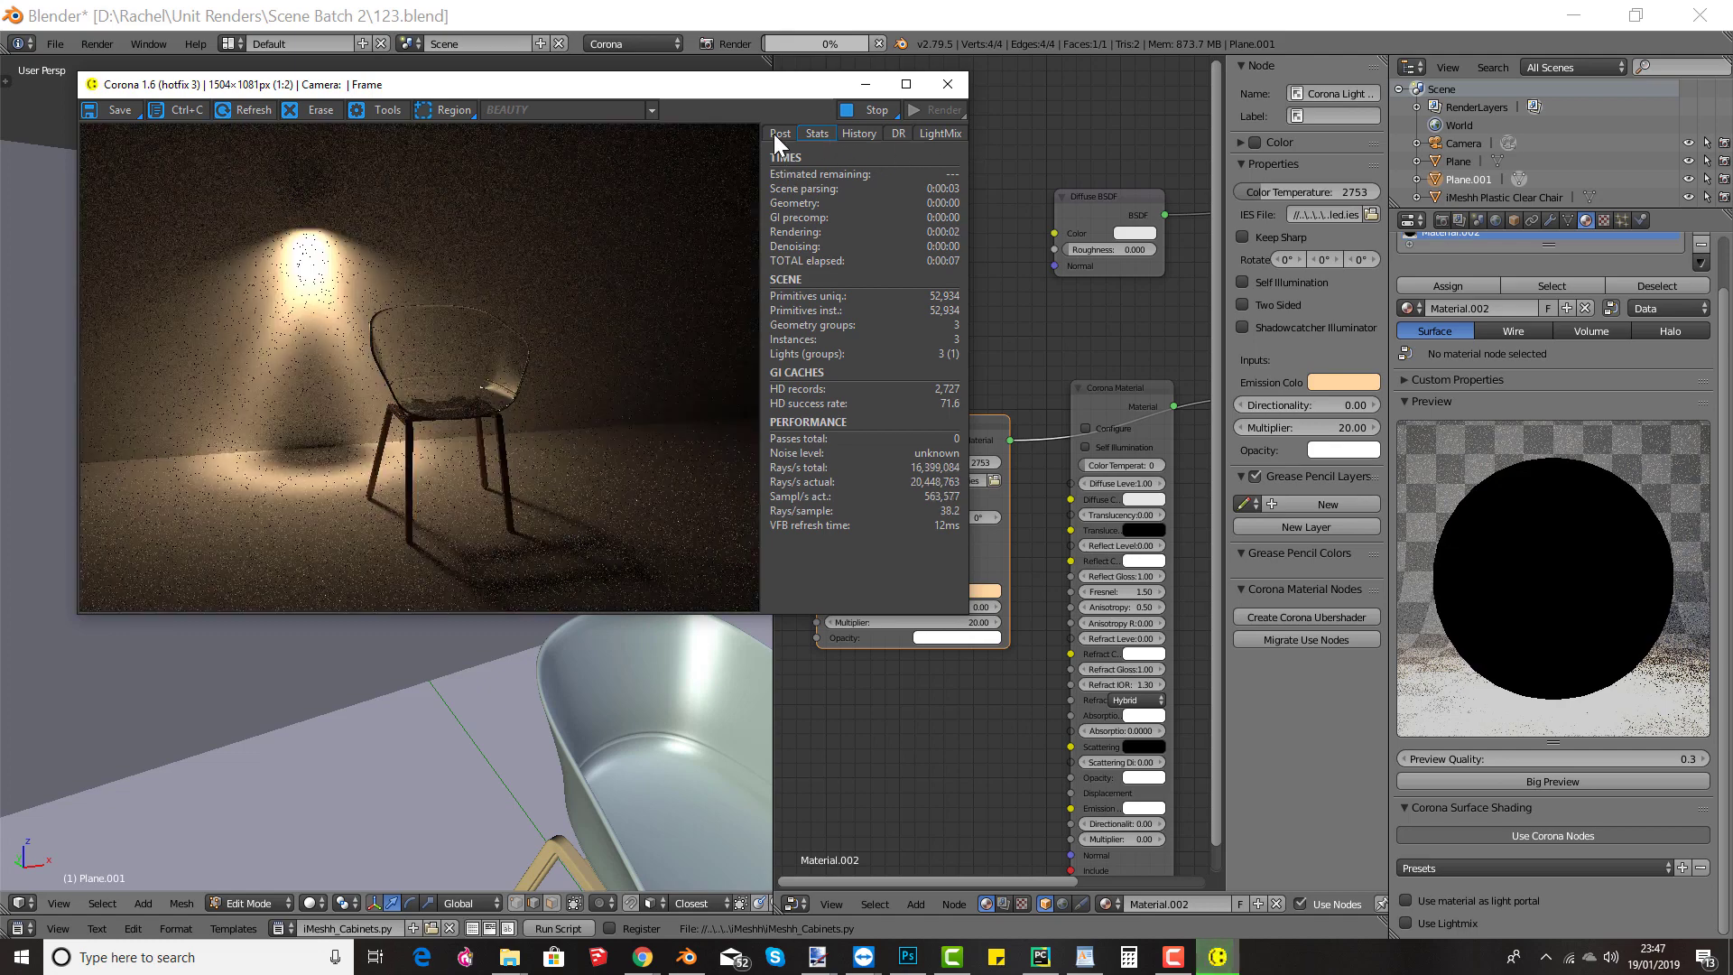
click(778, 134)
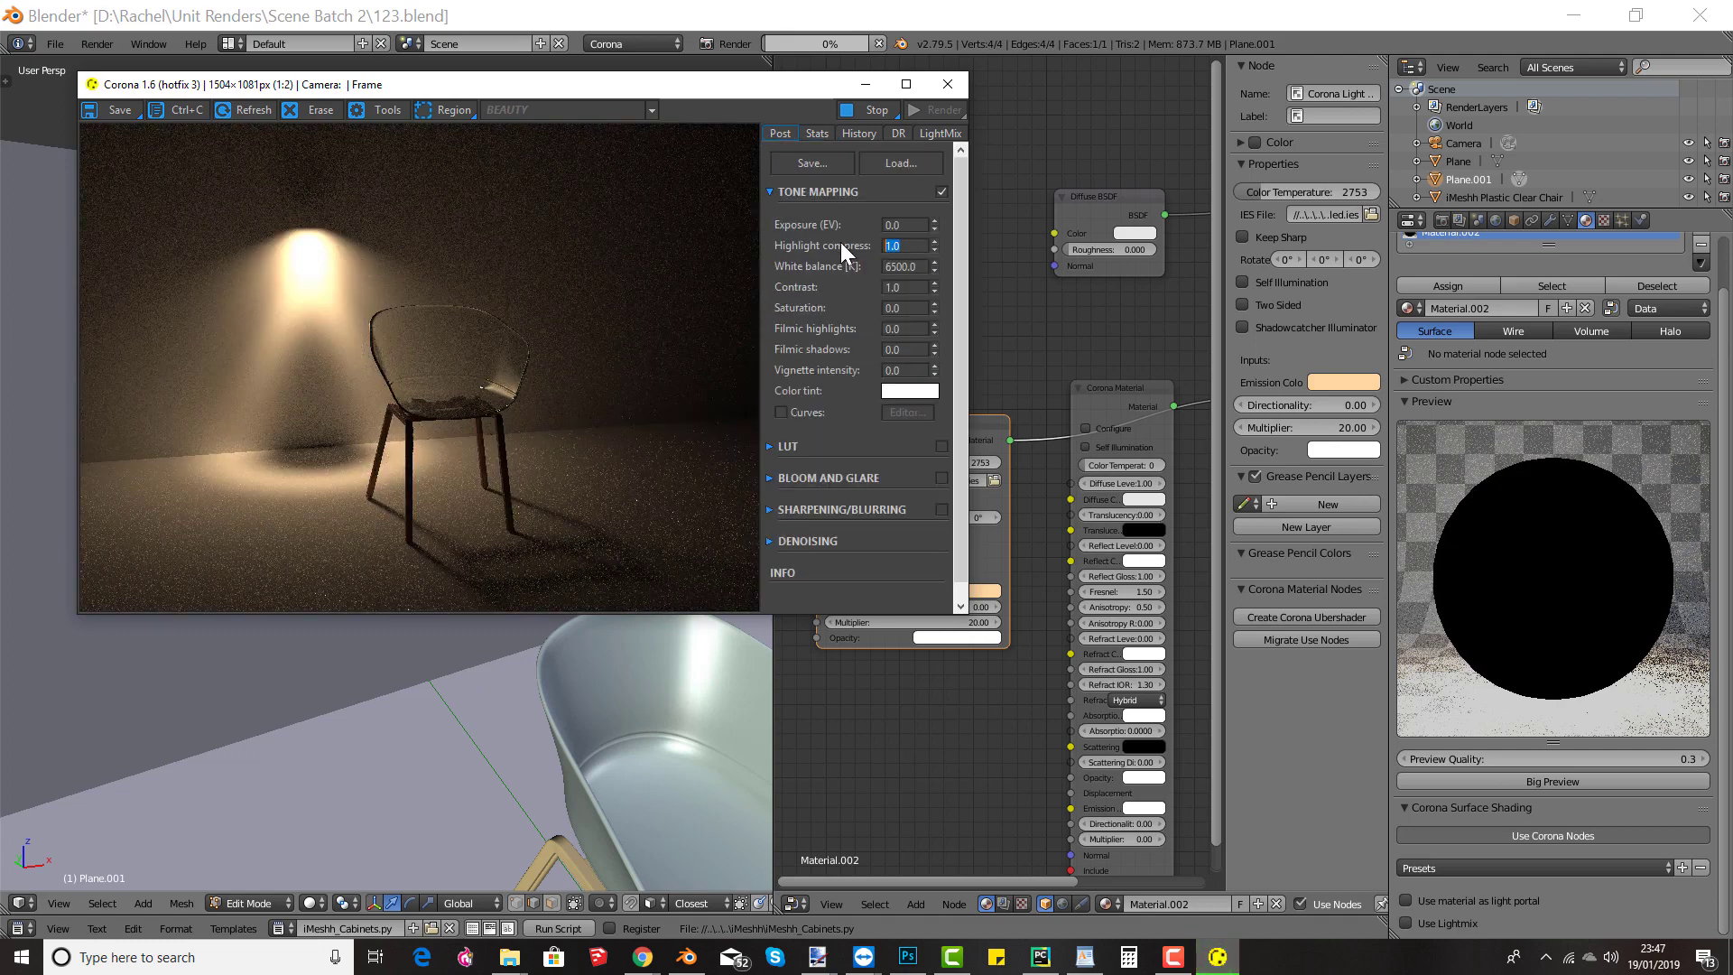
text(5)
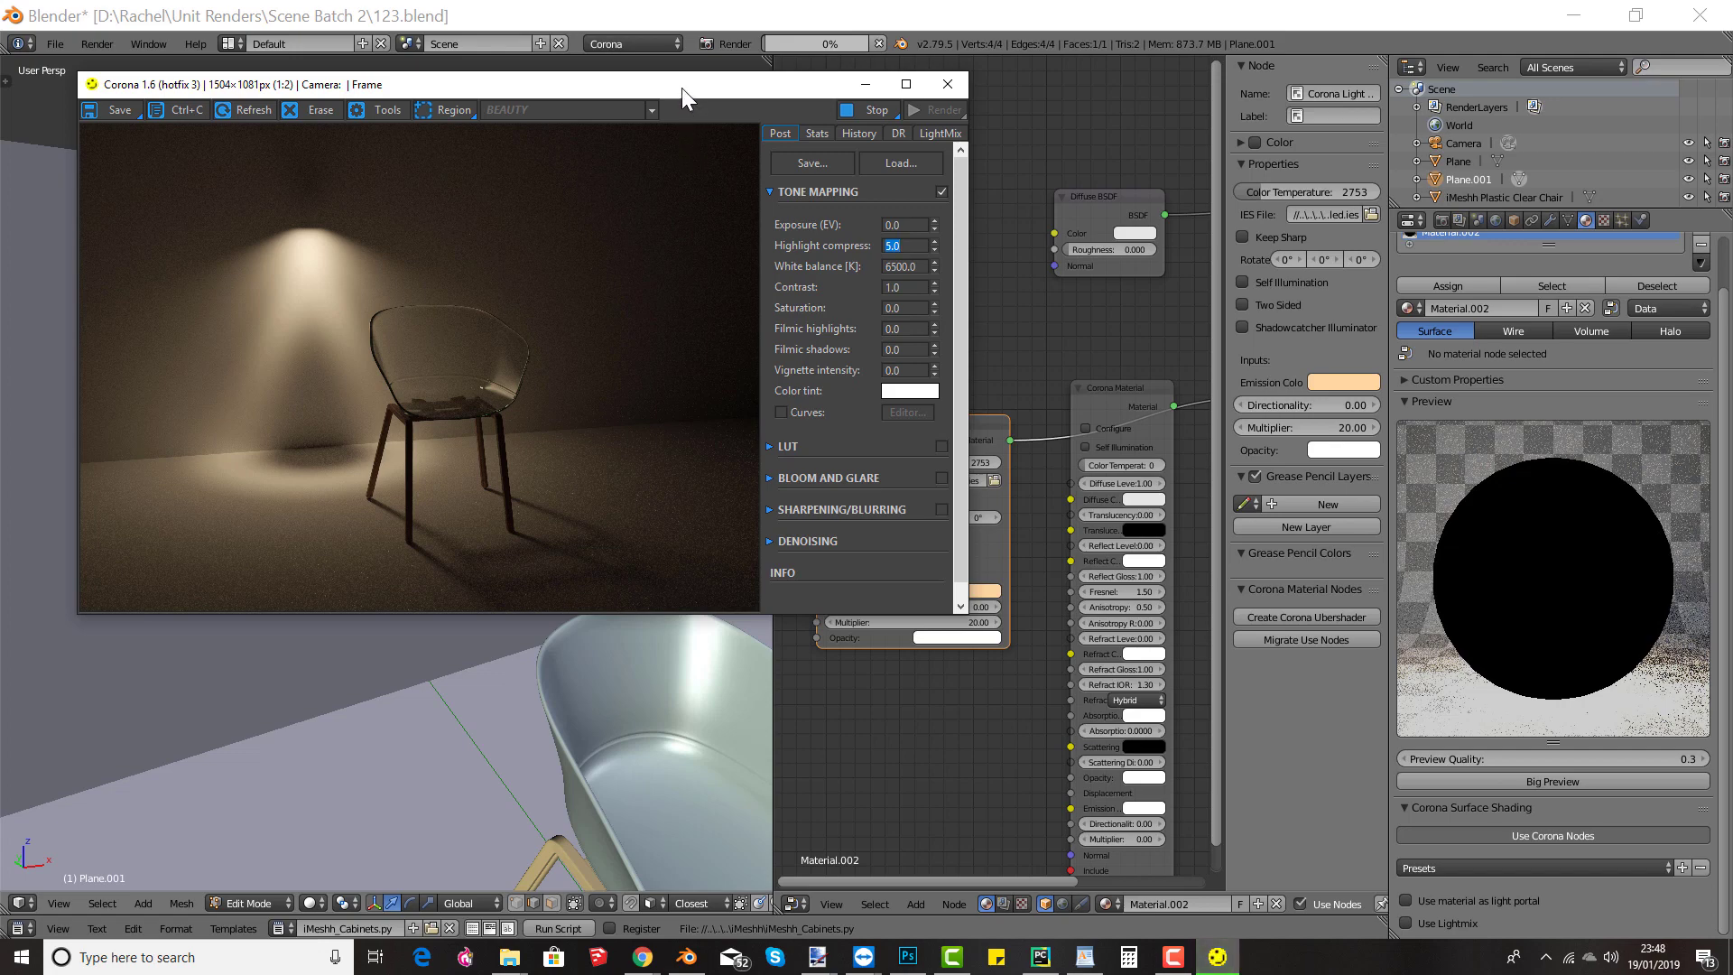
drag(681, 86, 590, 53)
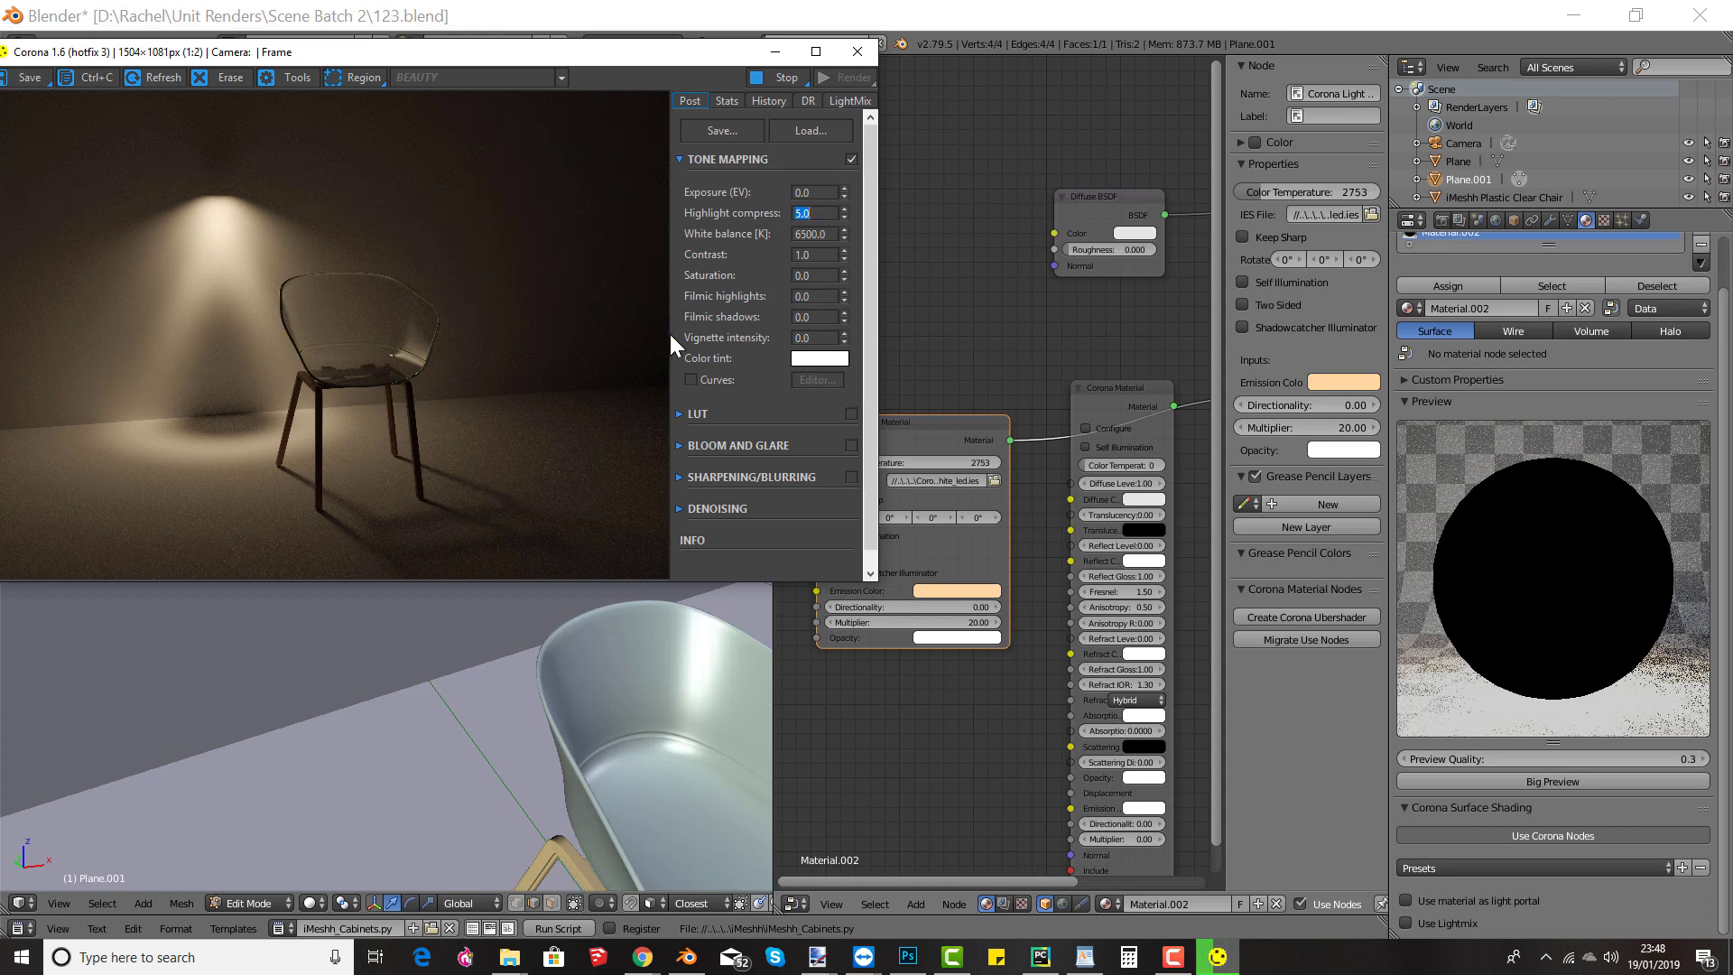
click(855, 53)
Step: Duplicate the light plane about 1.19 units along negative Y, in front of the wall
middle_drag(332, 417, 290, 398)
key(shift+d)
key(y)
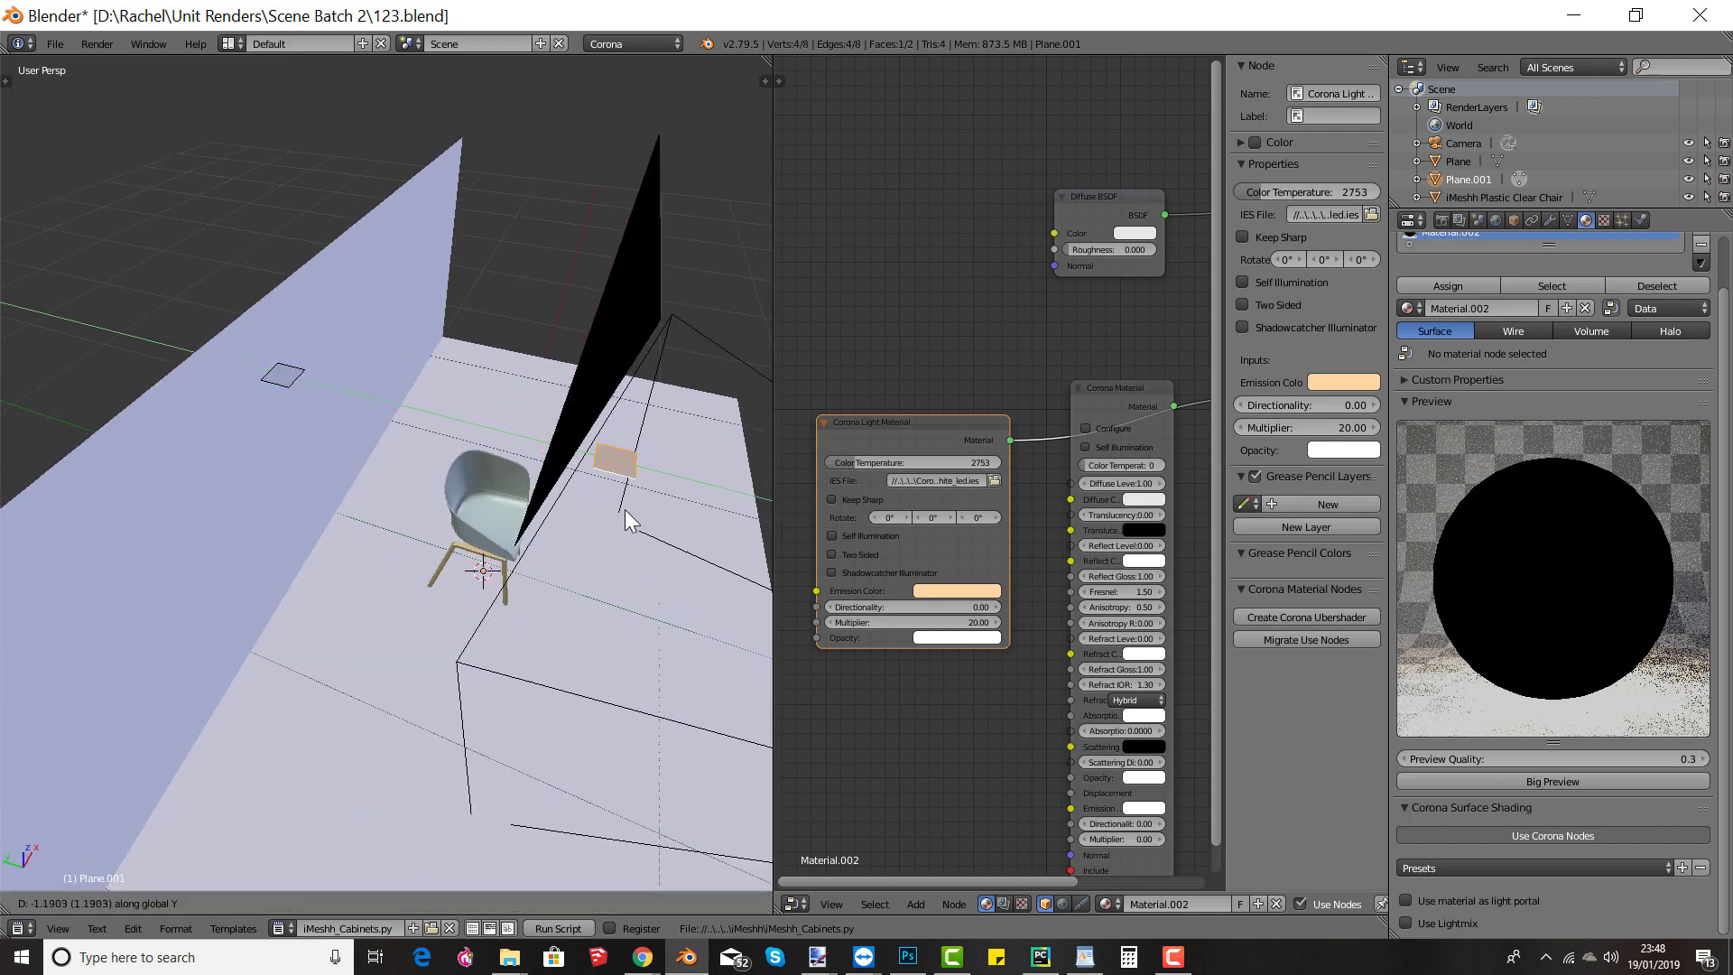
click(623, 507)
Step: Select both light planes and duplicate the pair along X to make four lights
key(a)
middle_drag(621, 507, 213, 523)
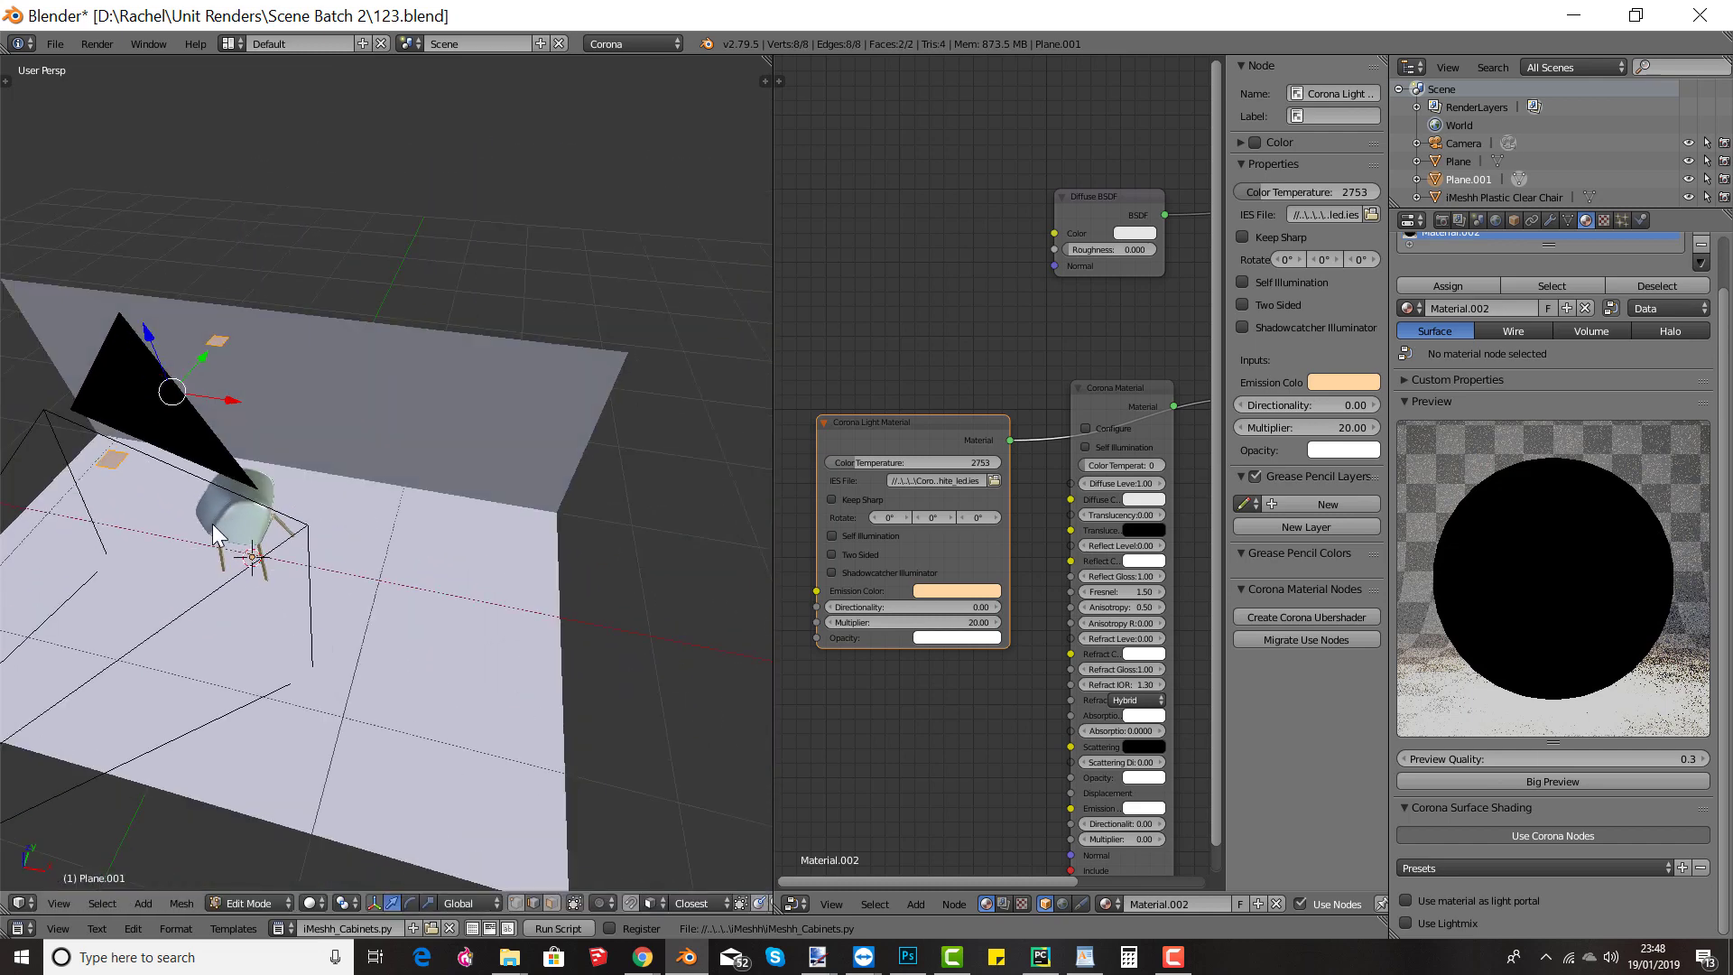
key(shift+d)
key(x)
click(361, 543)
middle_drag(361, 543, 502, 435)
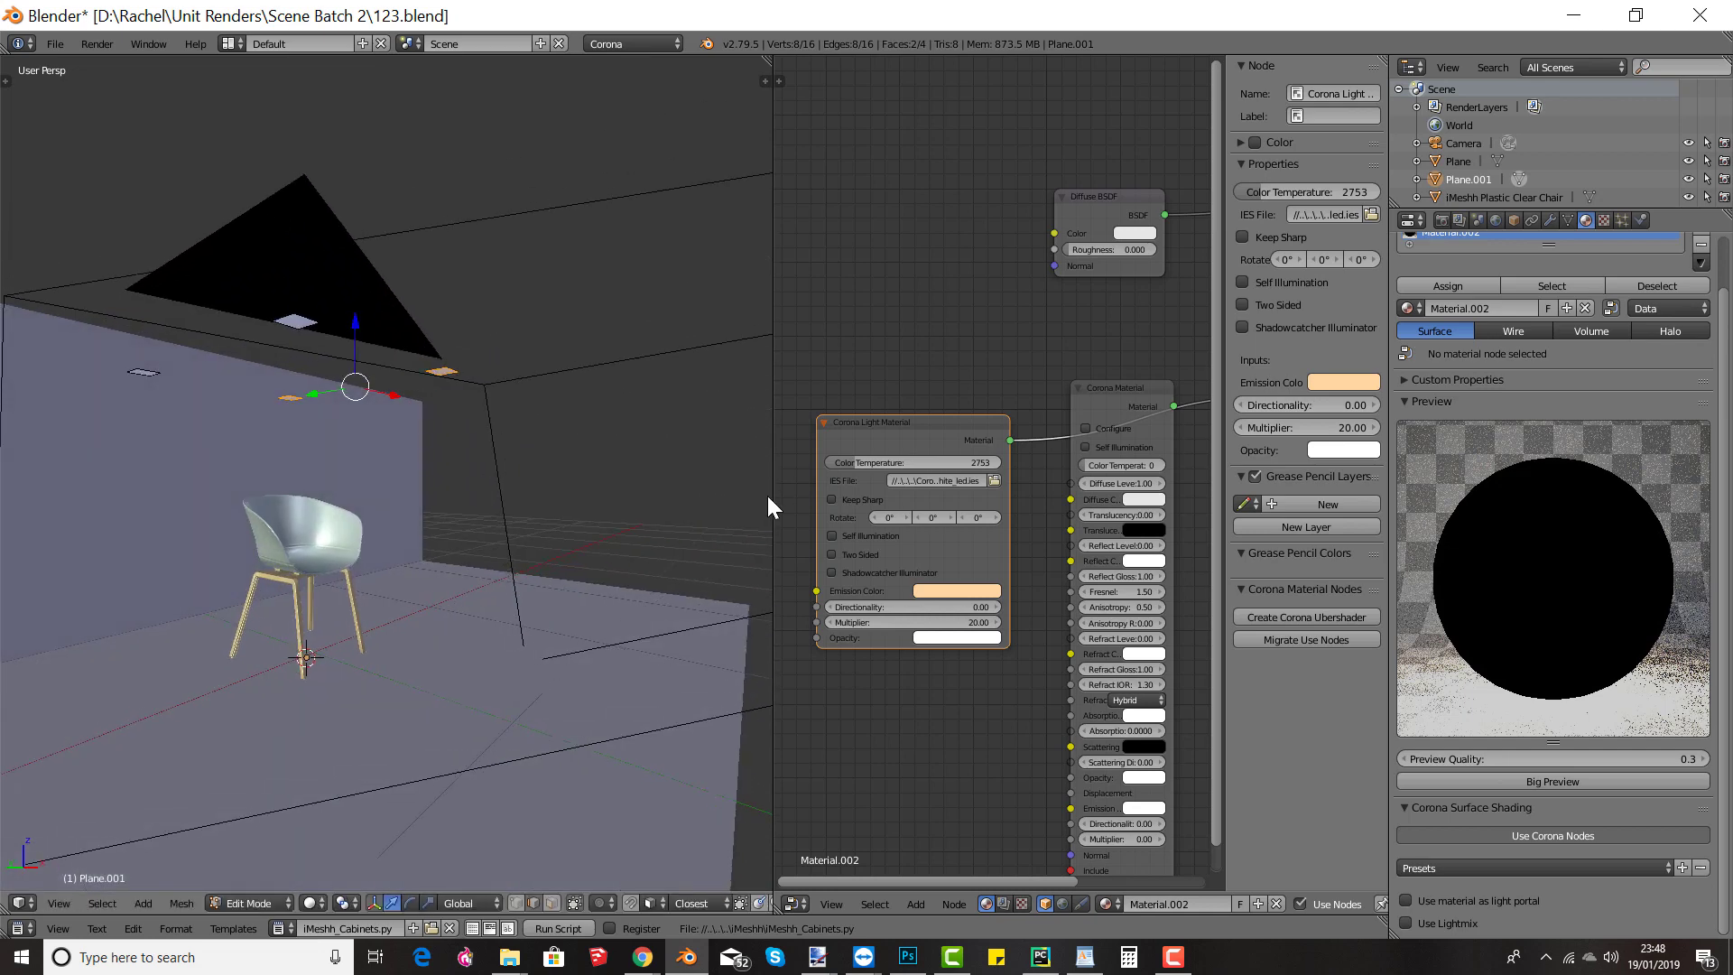
Step: Set the Corona Light Material's multiplier to 10
click(890, 622)
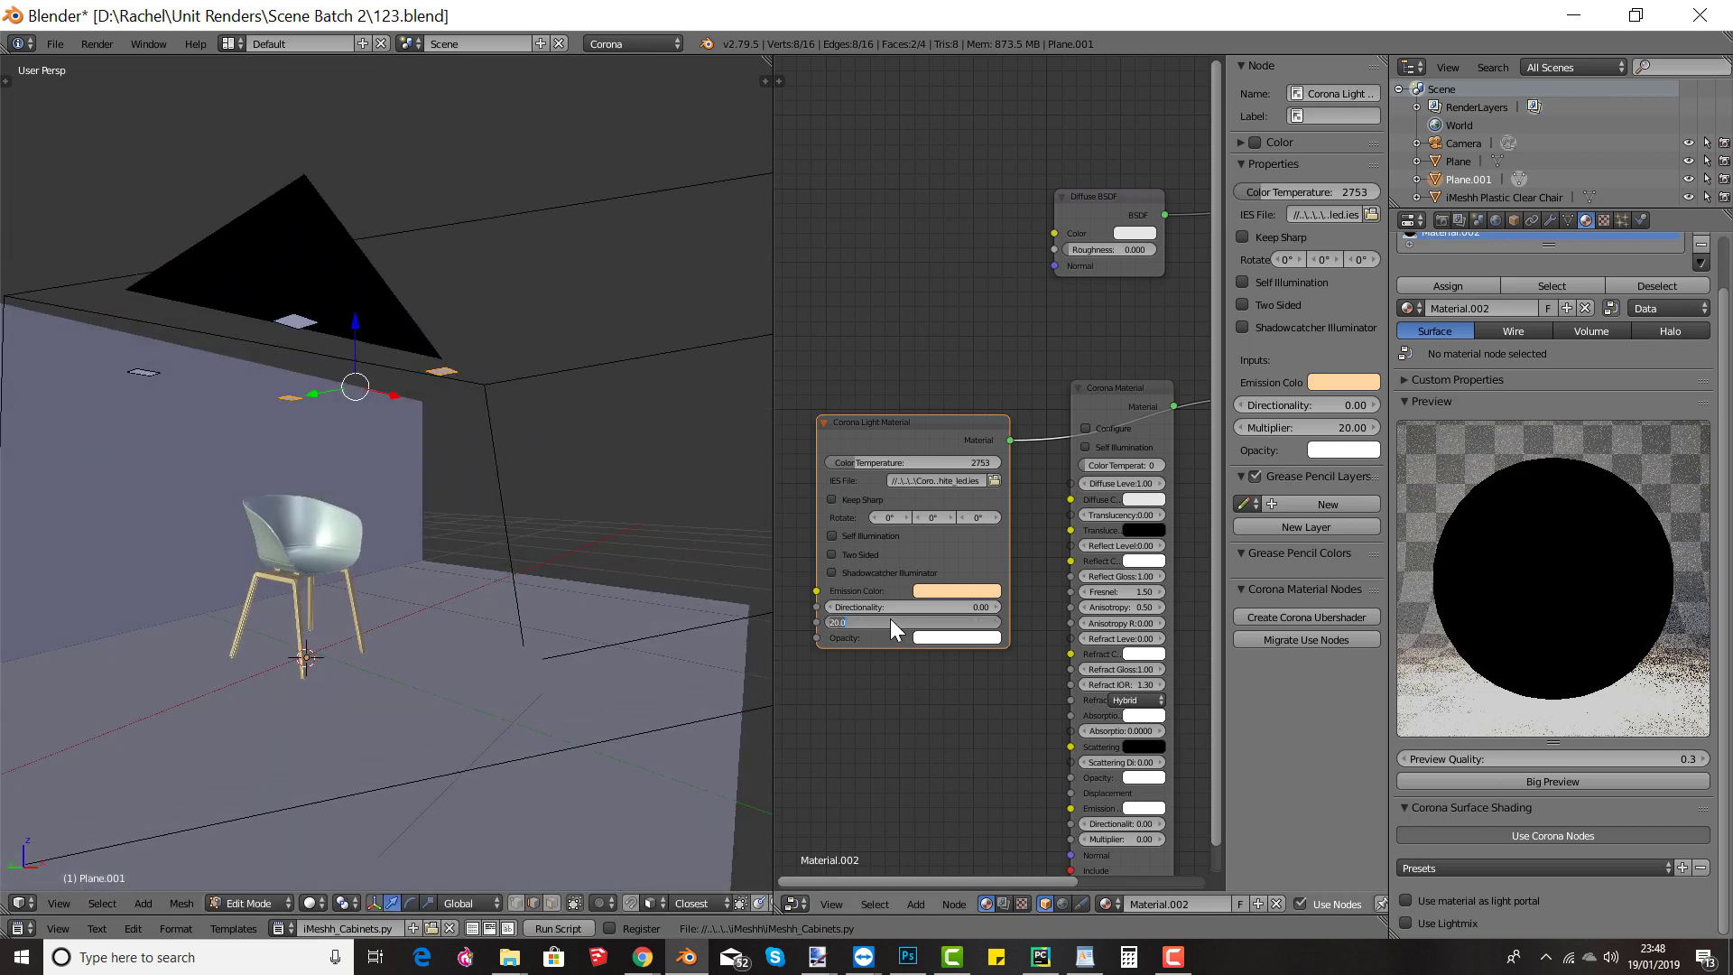
text(10)
key(Return)
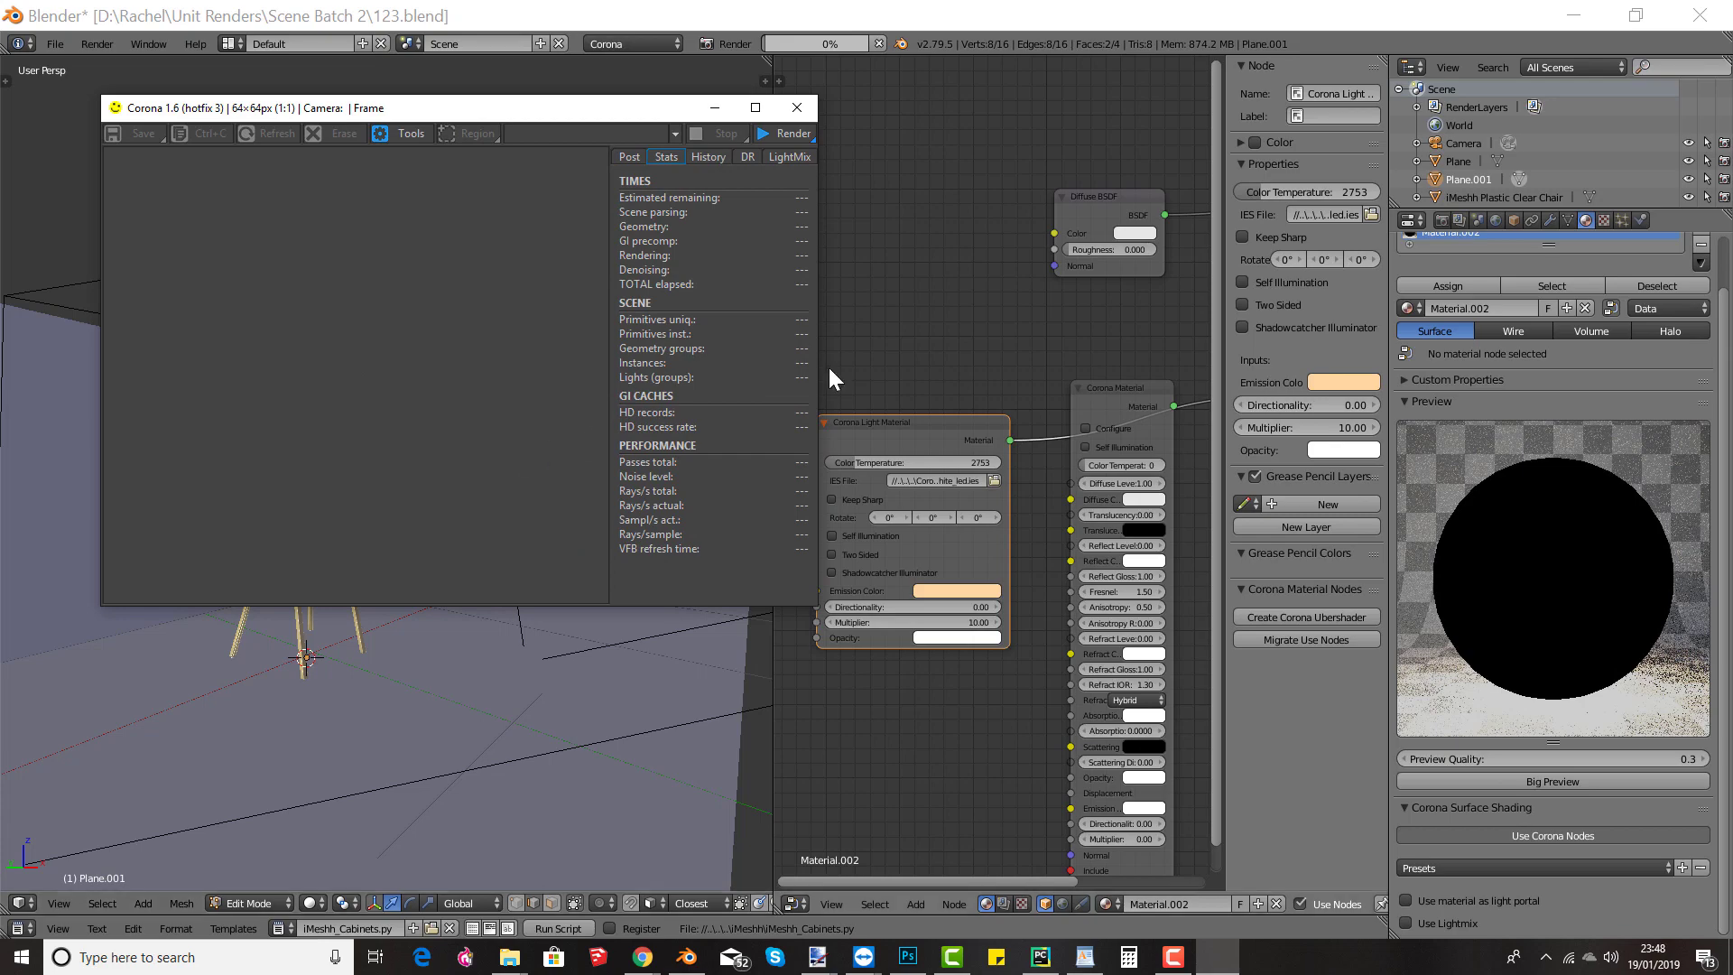
Step: Render the four-light scene and set the tone mapping's highlight compression to 5
click(798, 158)
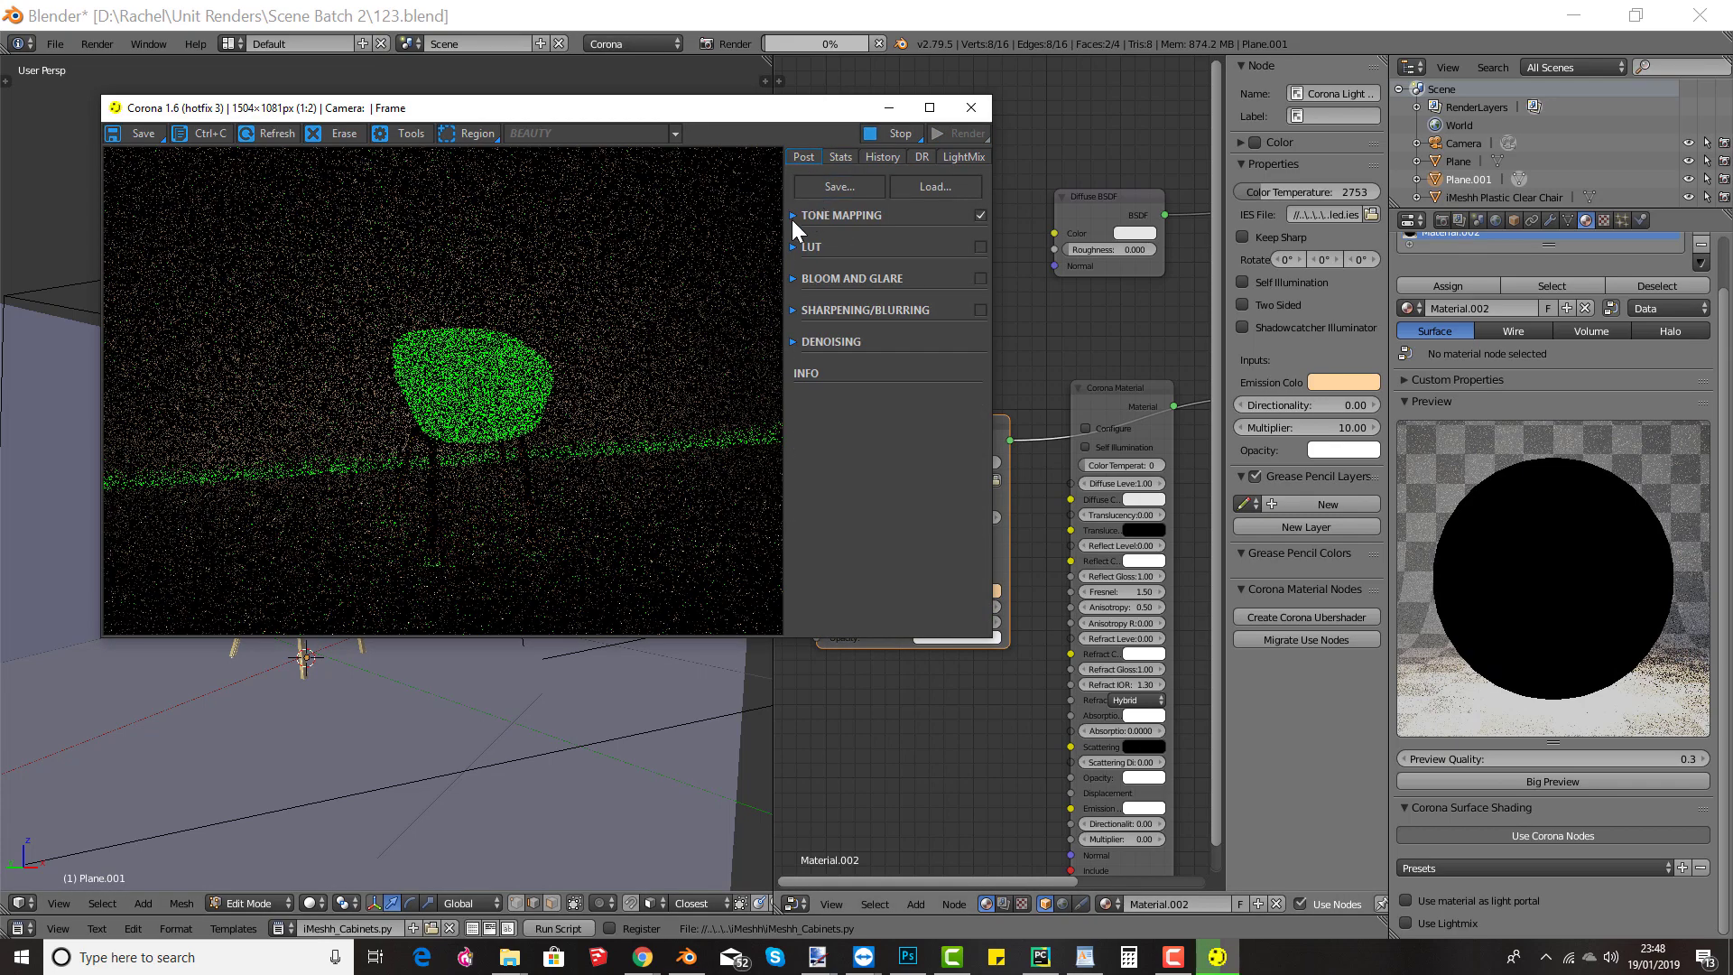
click(793, 217)
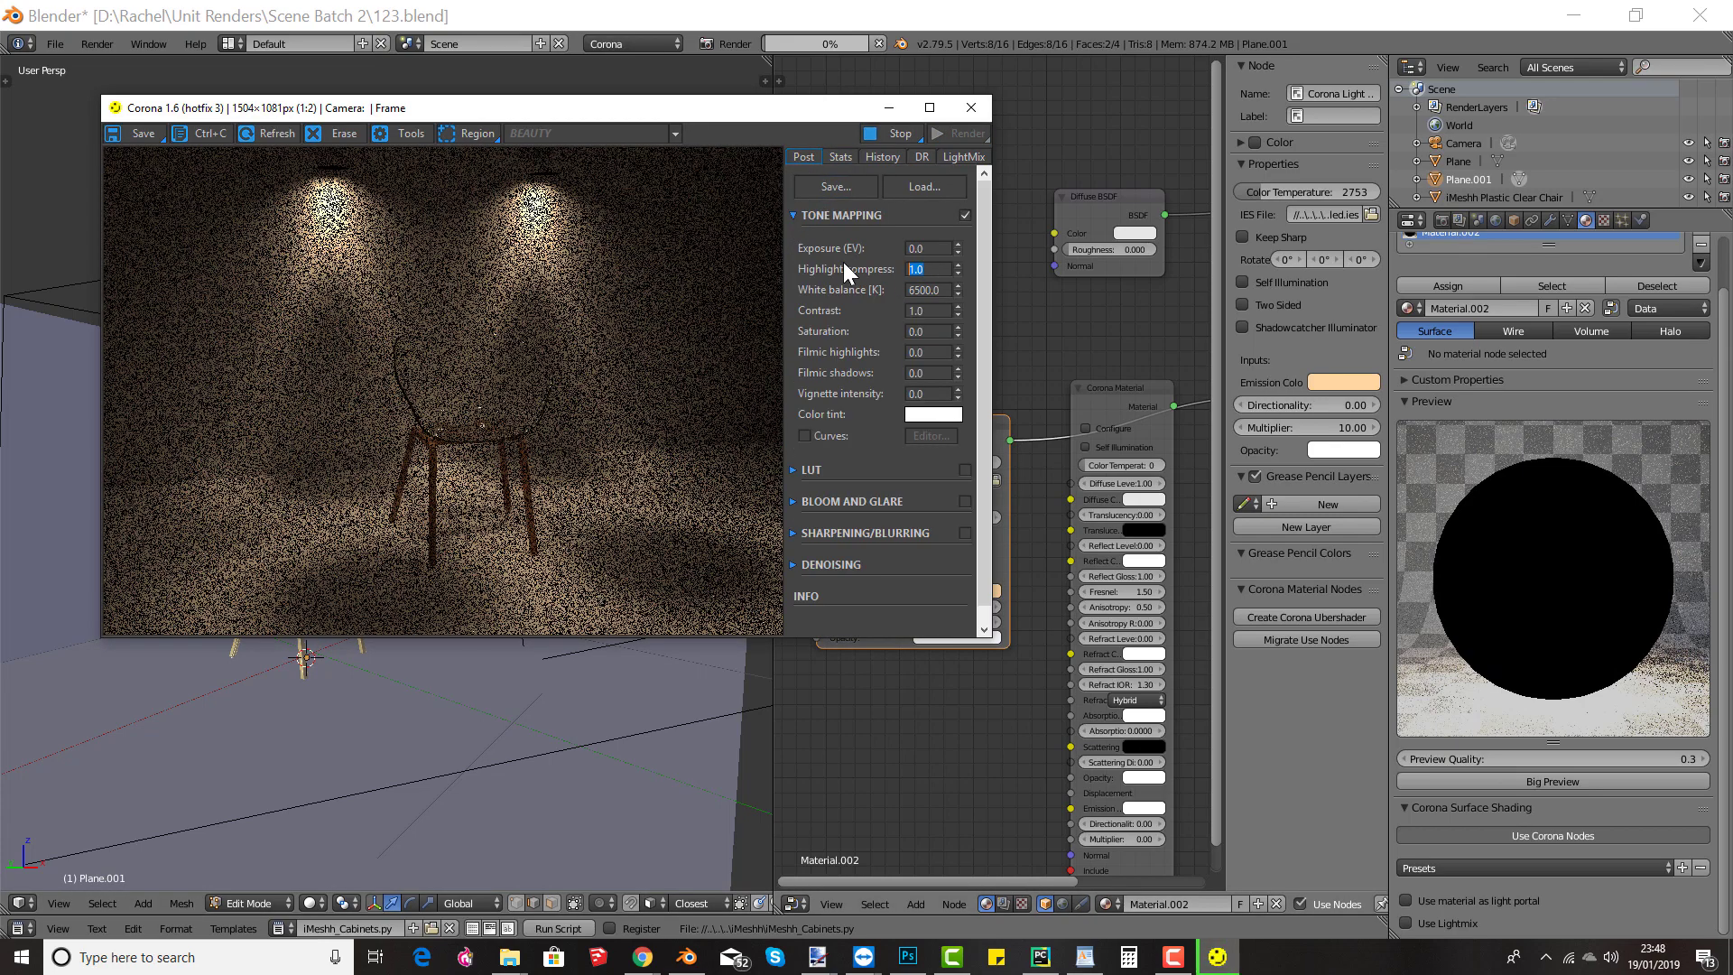
text(5)
key(Return)
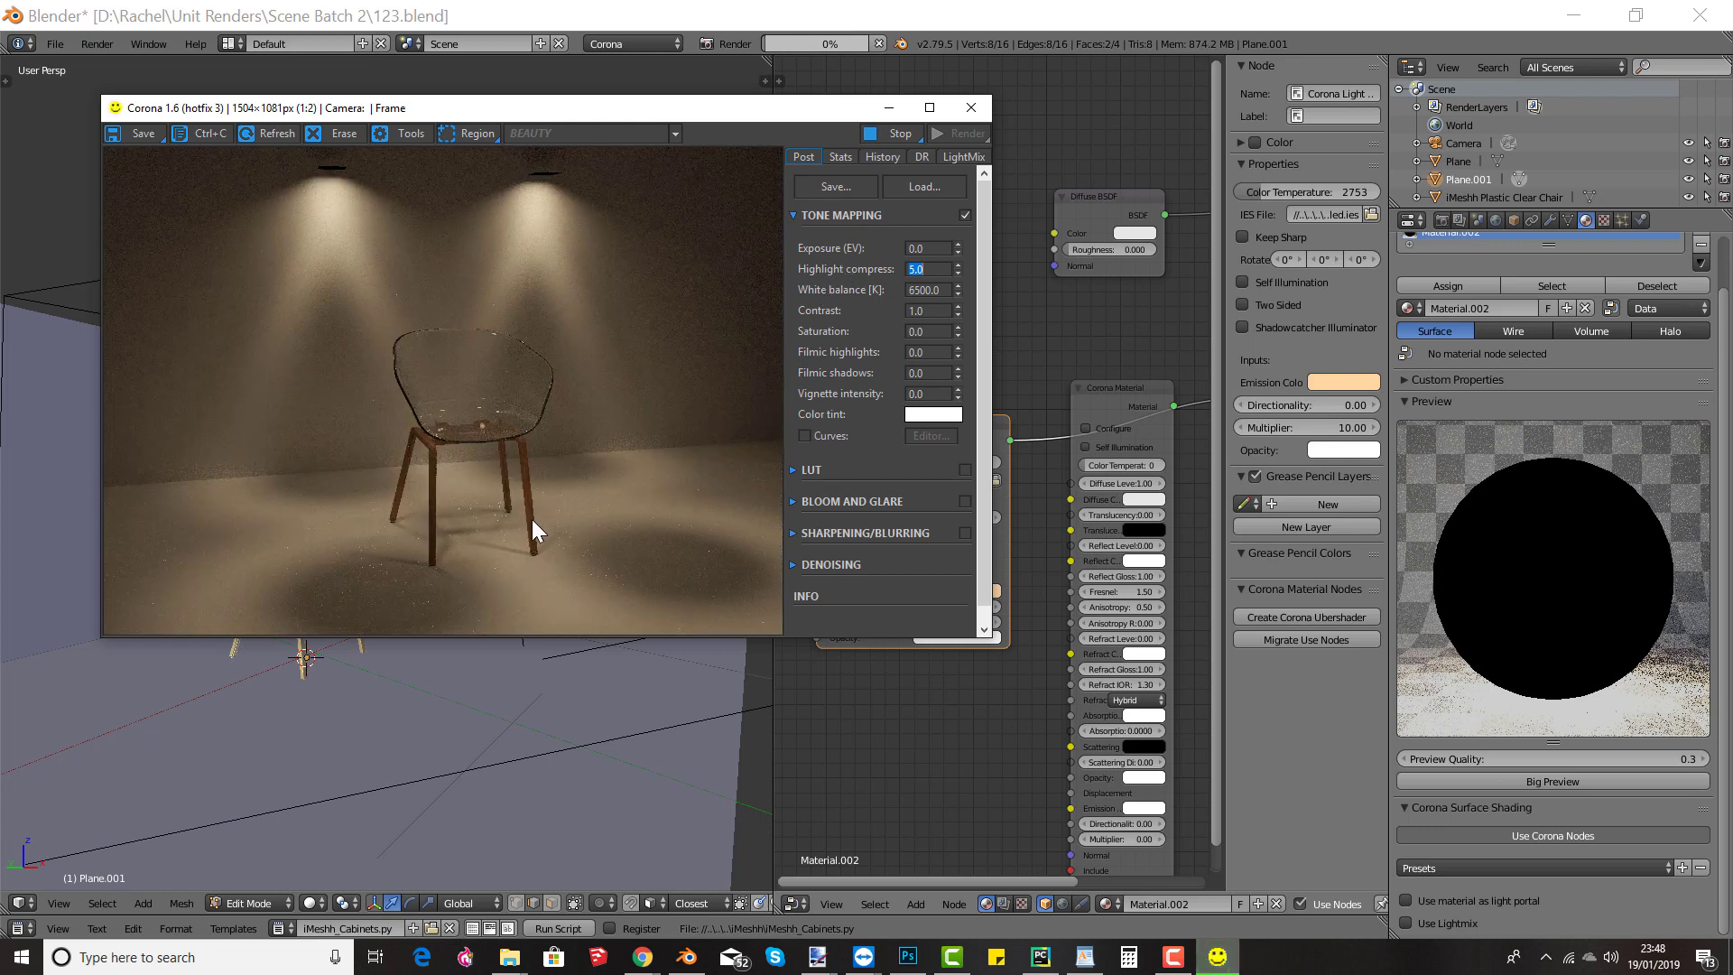
Step: Enlarge the render window and examine the chair, its shadows, the light cones and the floor up close
scroll(526, 527, up, 1)
middle_drag(522, 338, 597, 457)
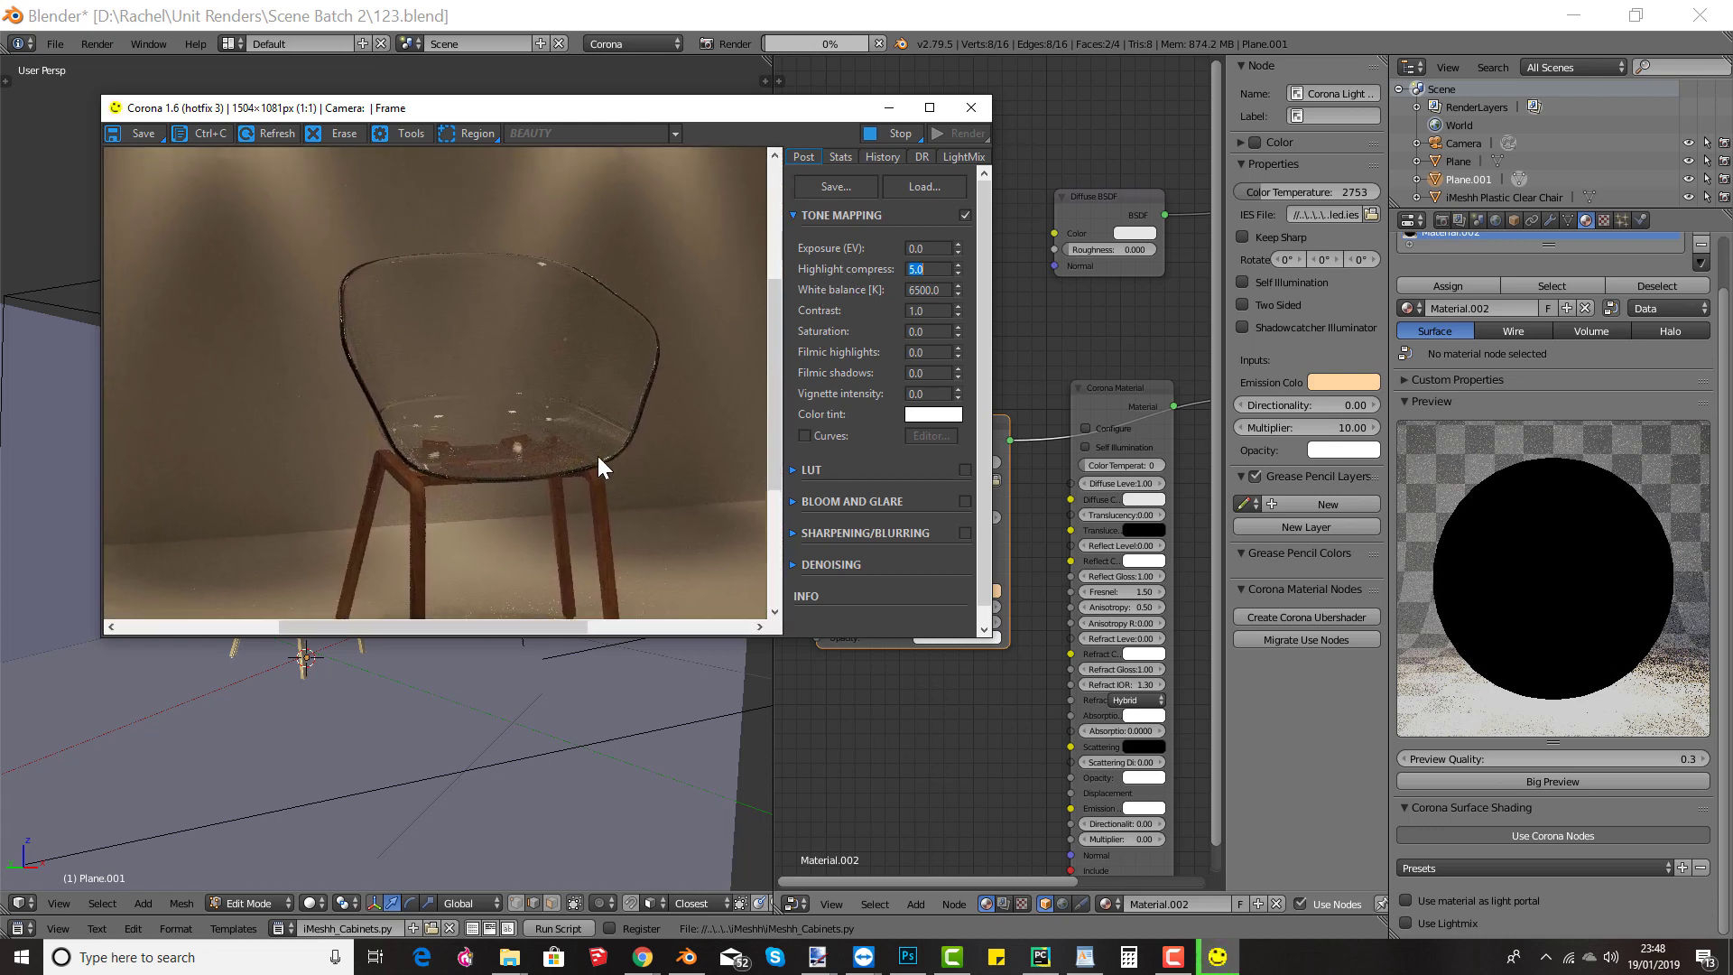
scroll(597, 457, down, 1)
click(929, 107)
scroll(707, 620, up, 1)
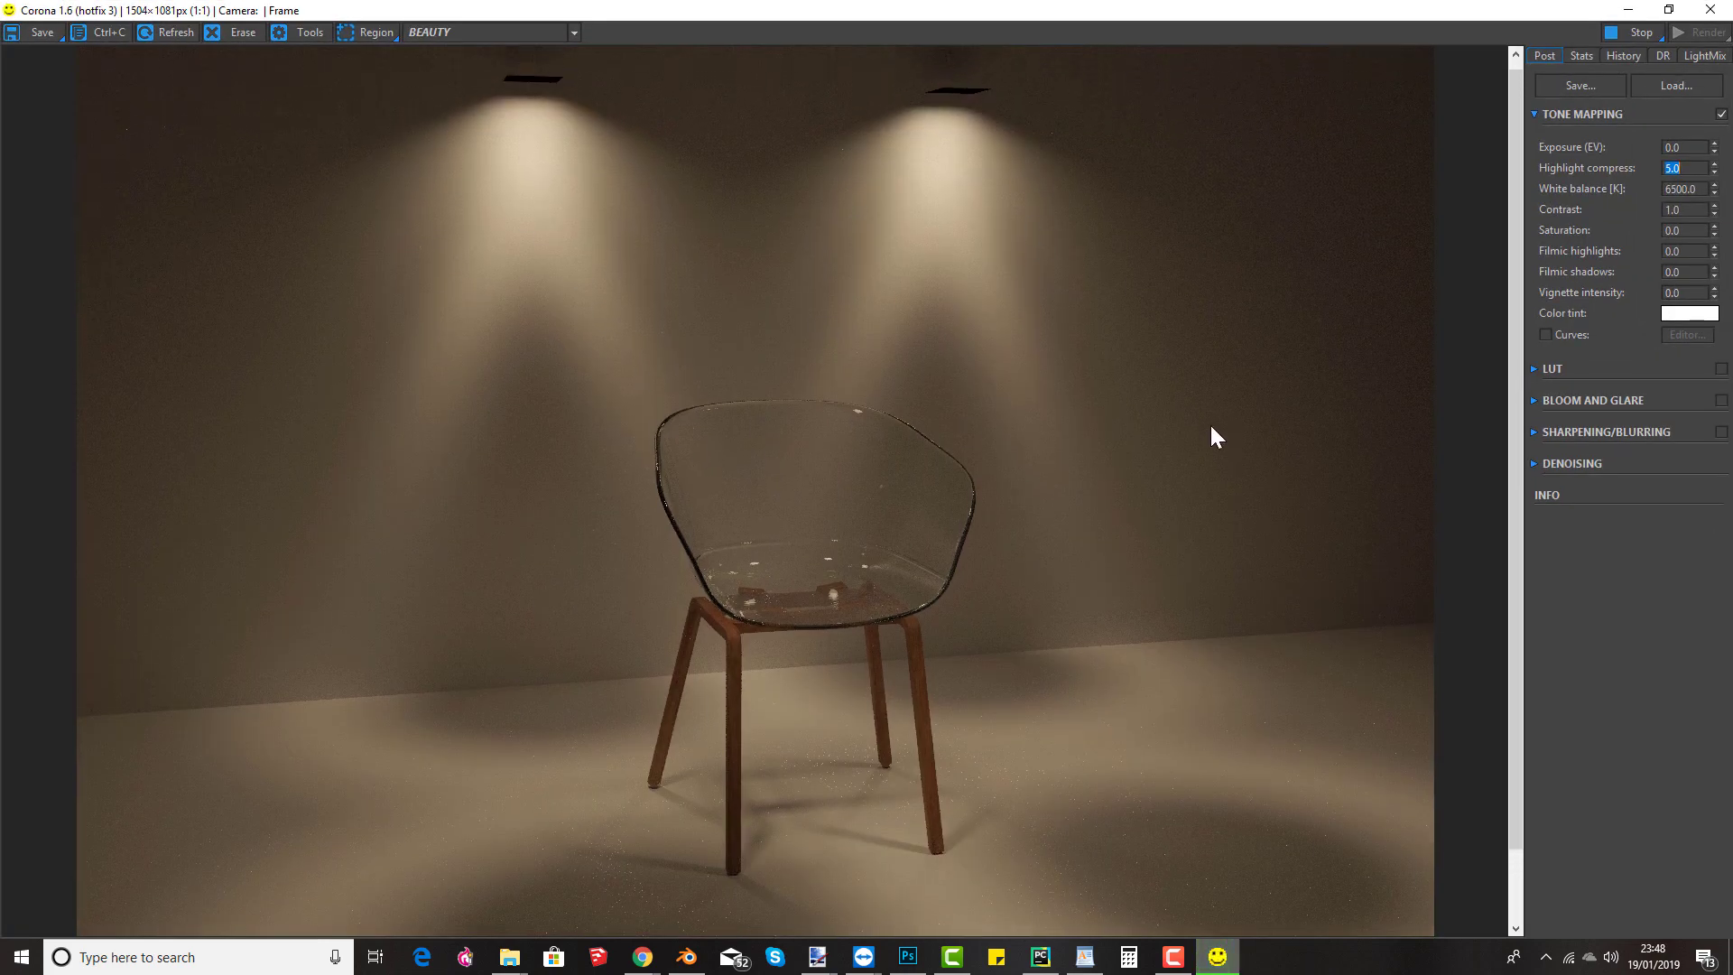
middle_drag(1053, 796, 1009, 636)
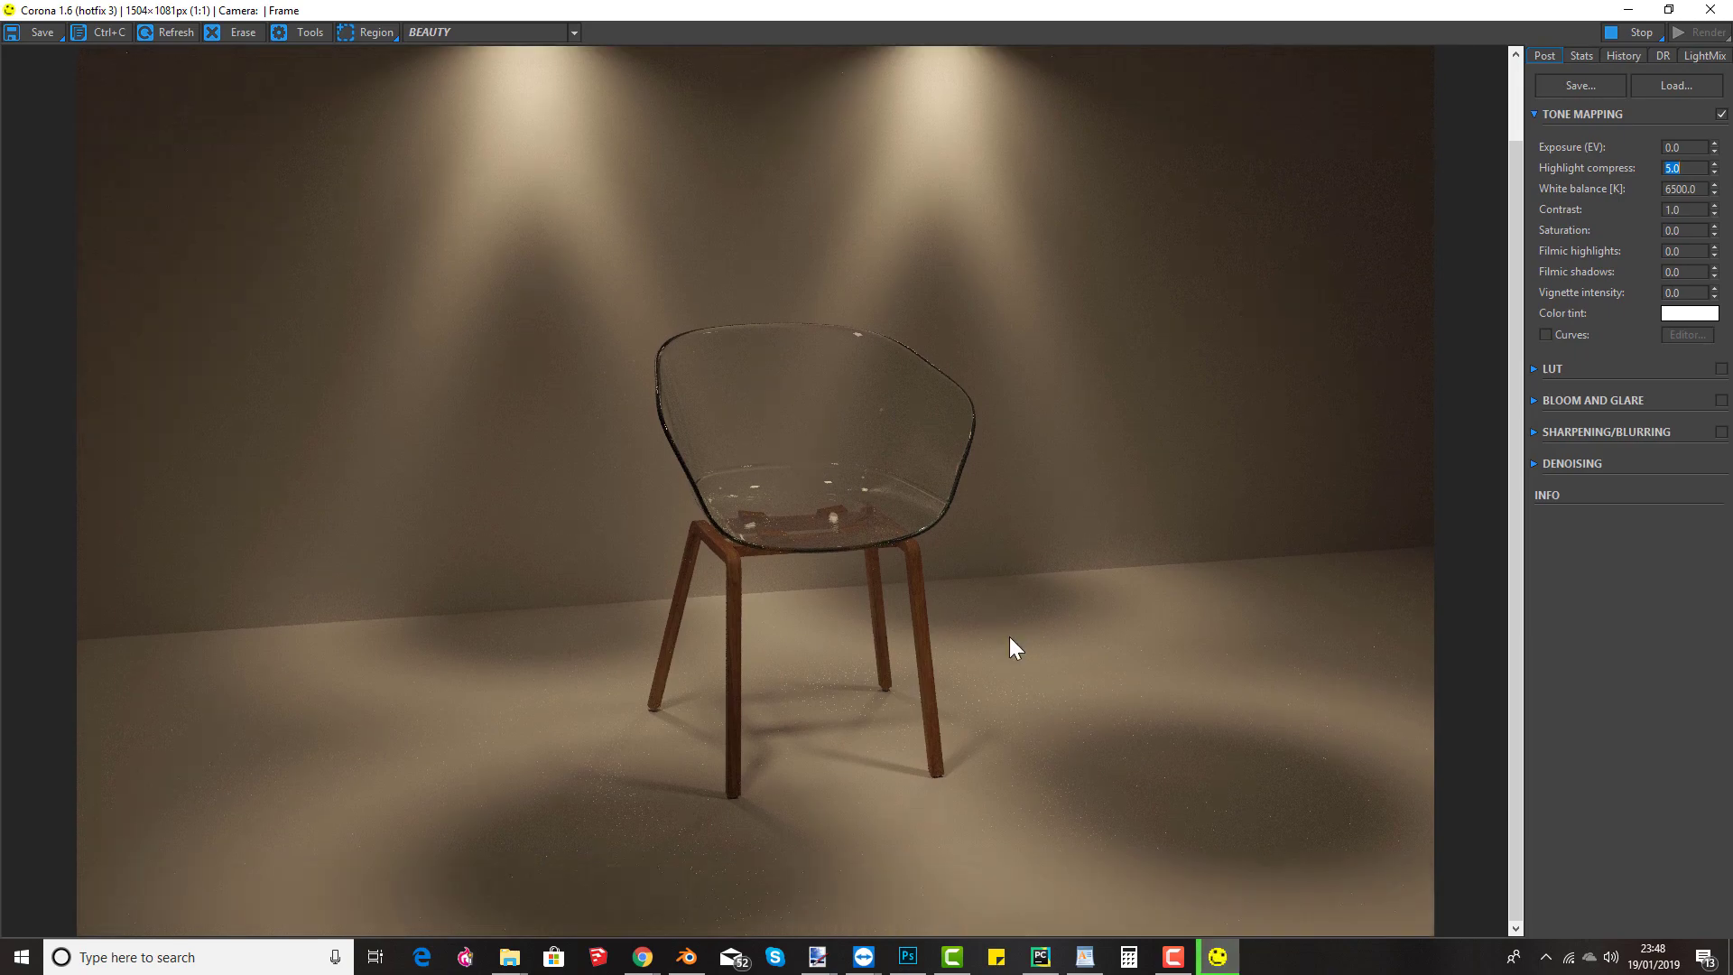
scroll(1075, 723, up, 1)
scroll(647, 595, down, 4)
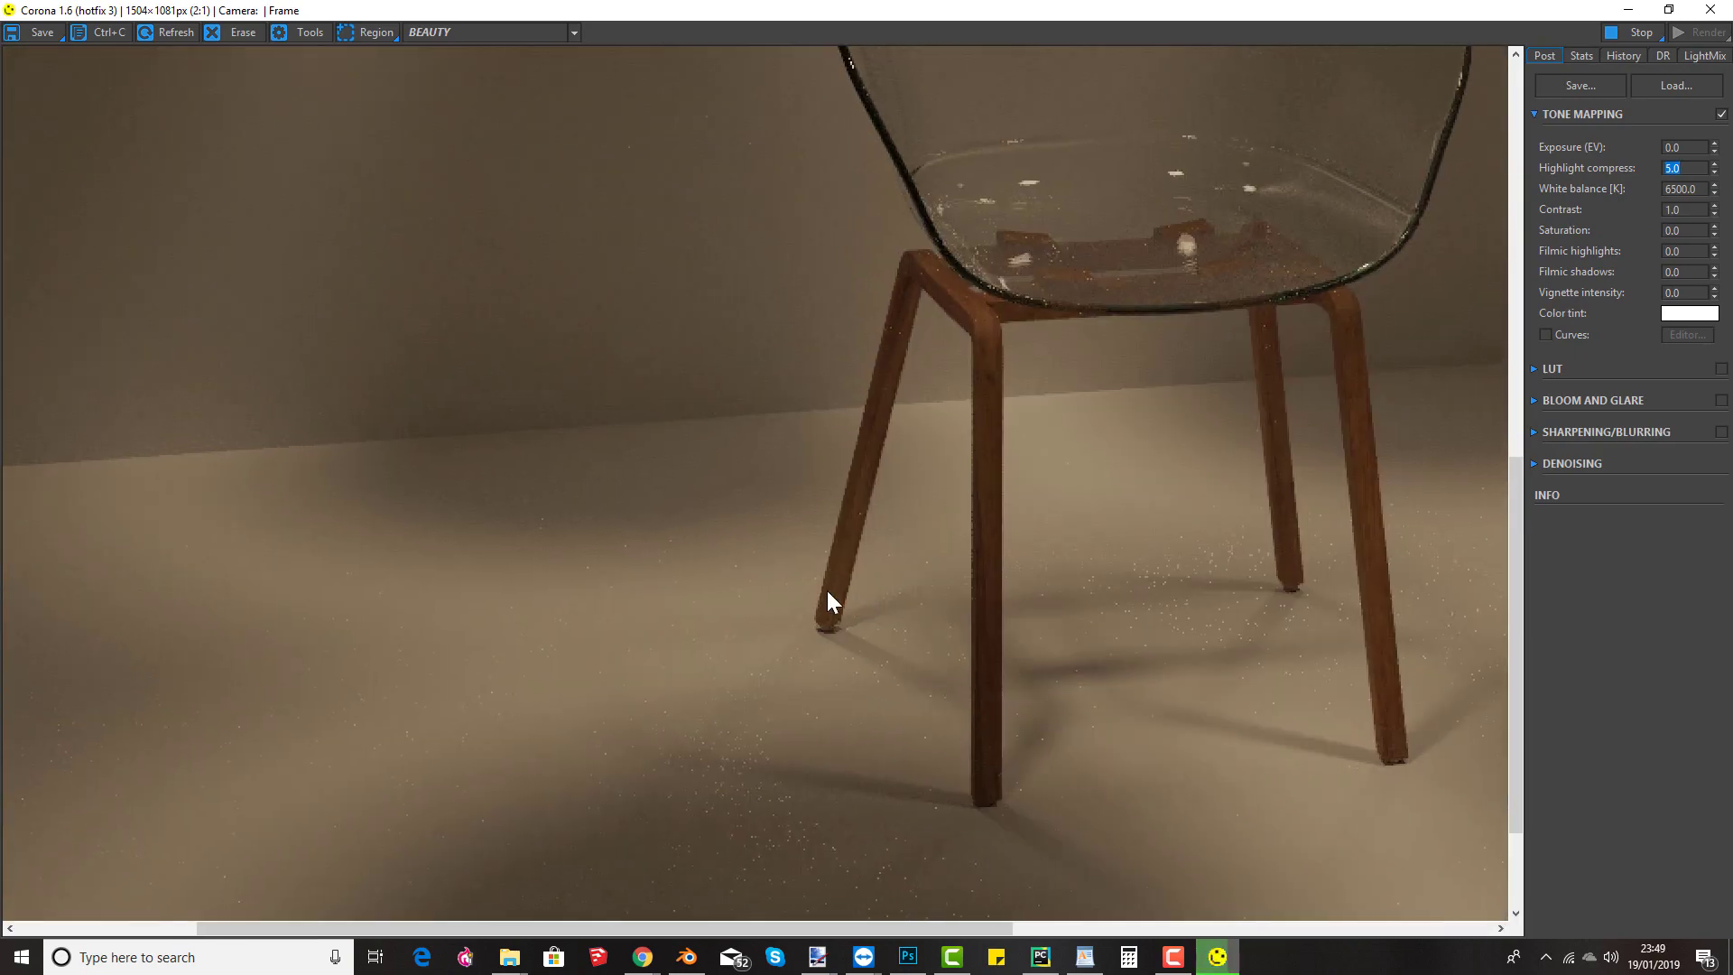
scroll(892, 517, up, 1)
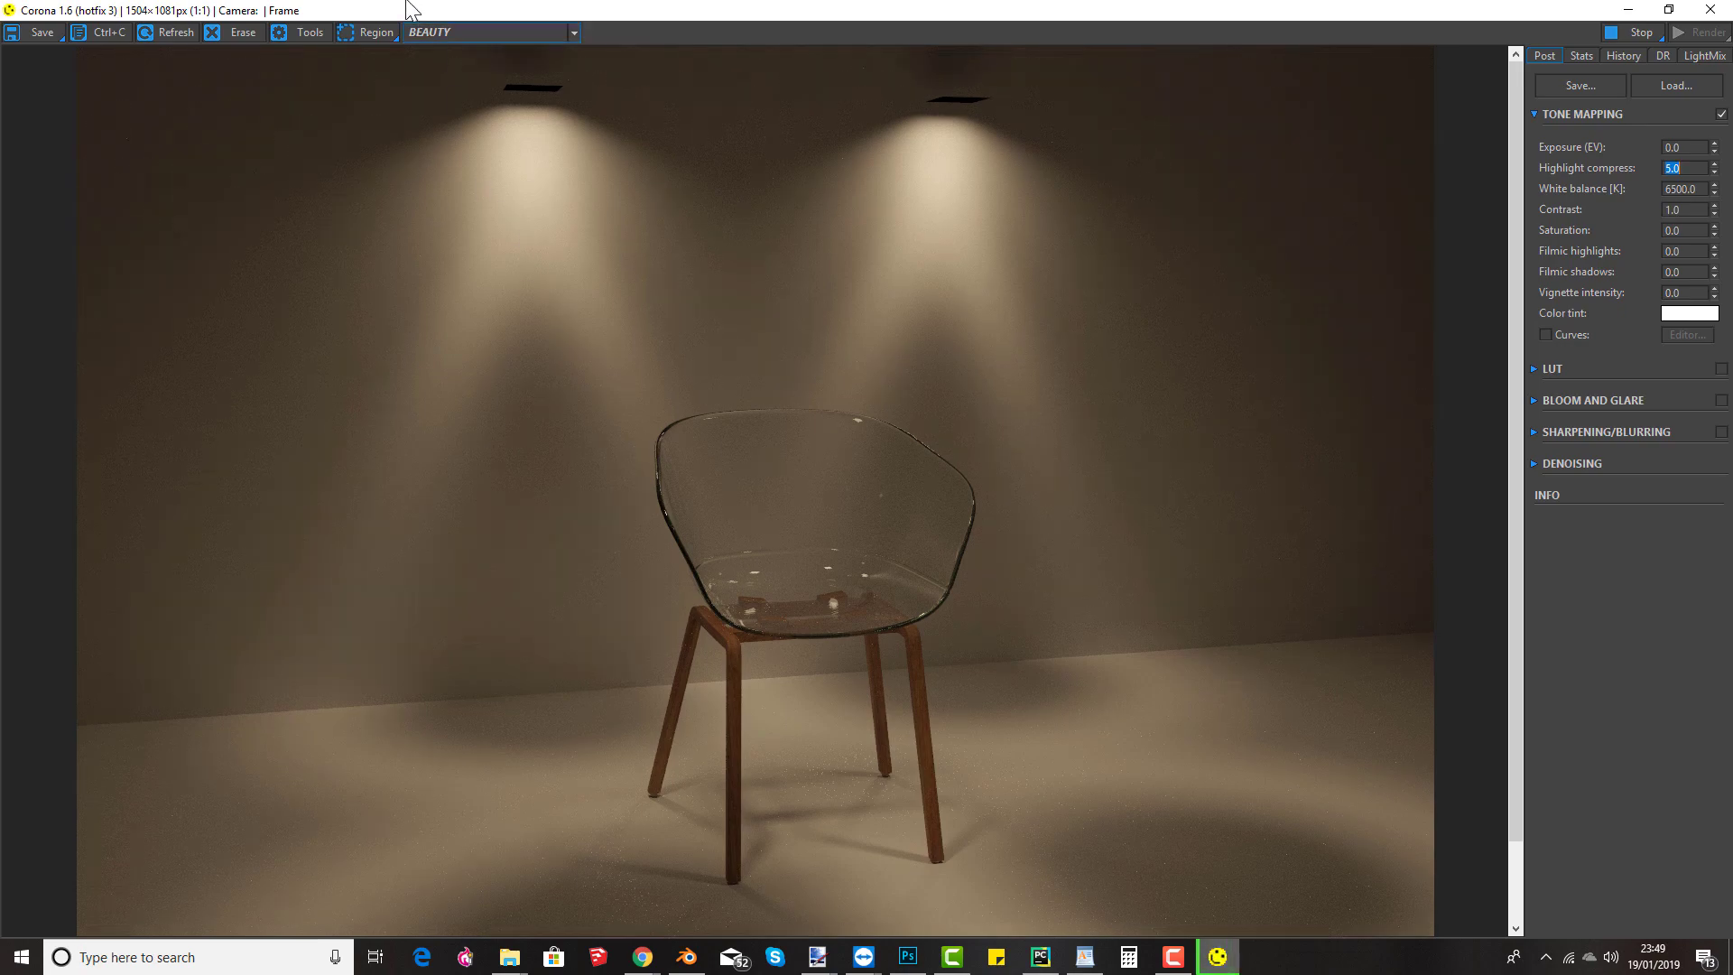
Step: Mark a render region around one ceiling light's glow on the wall and remove the region again
click(368, 31)
mouse_move(288, 70)
mouse_down()
mouse_move(718, 384)
mouse_move(751, 379)
mouse_up()
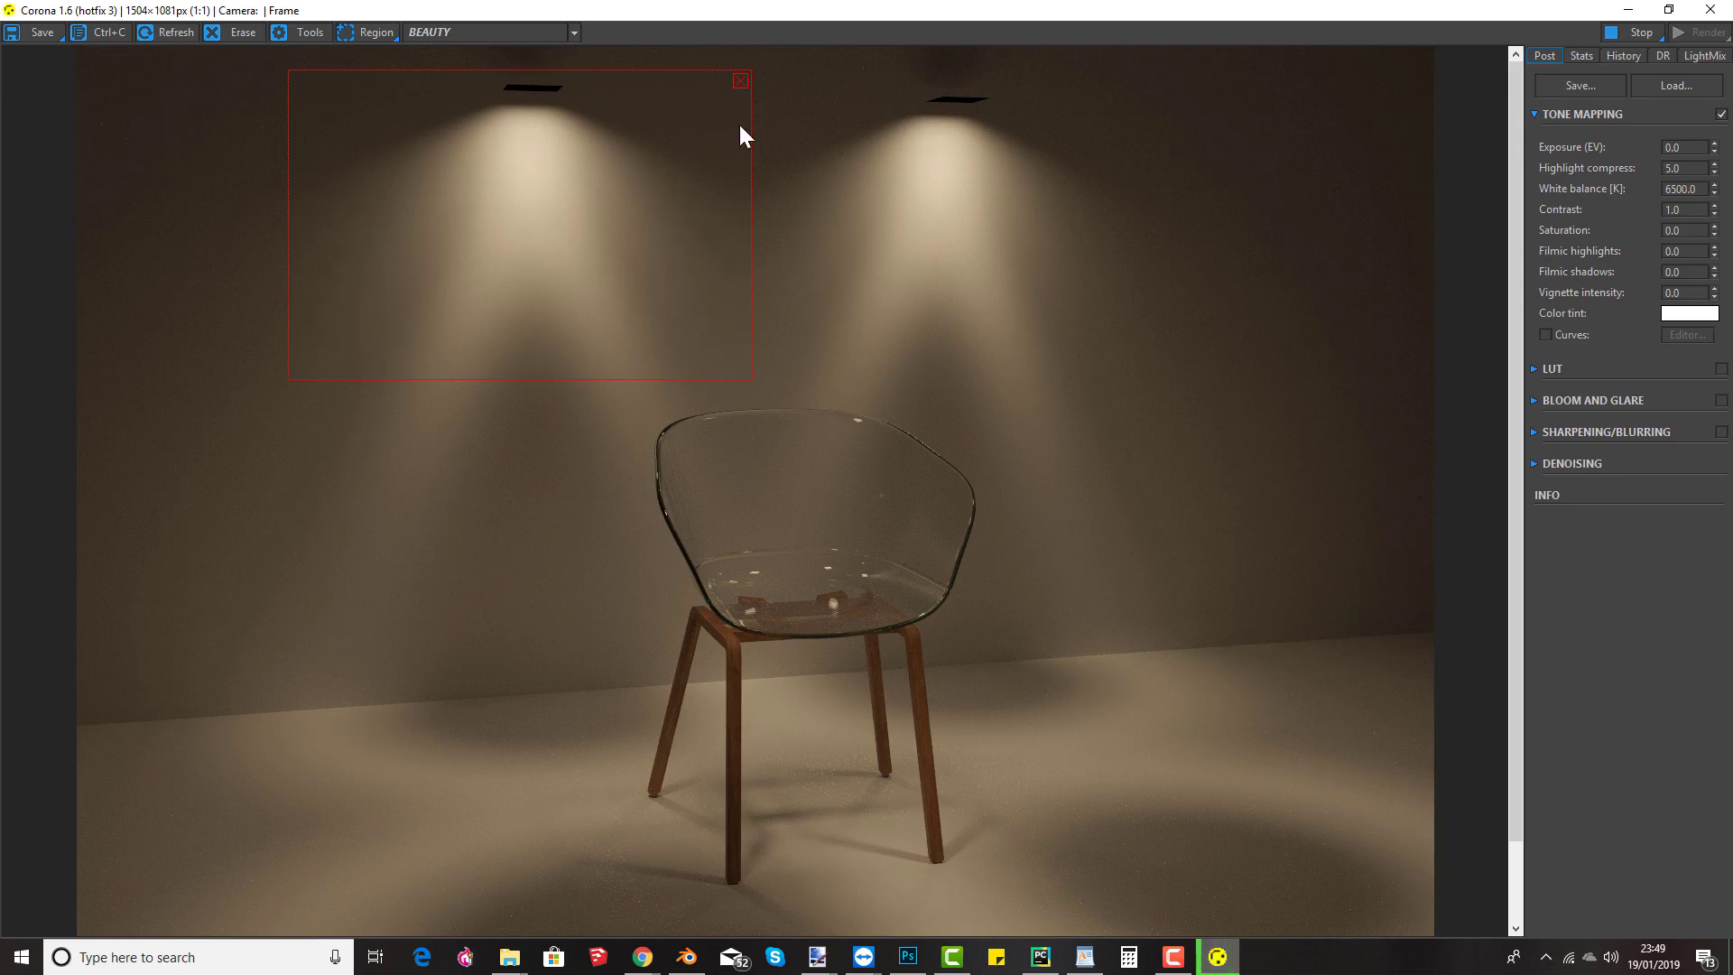
click(742, 79)
Step: Review the whole render once more and close the render window
scroll(455, 661, down, 1)
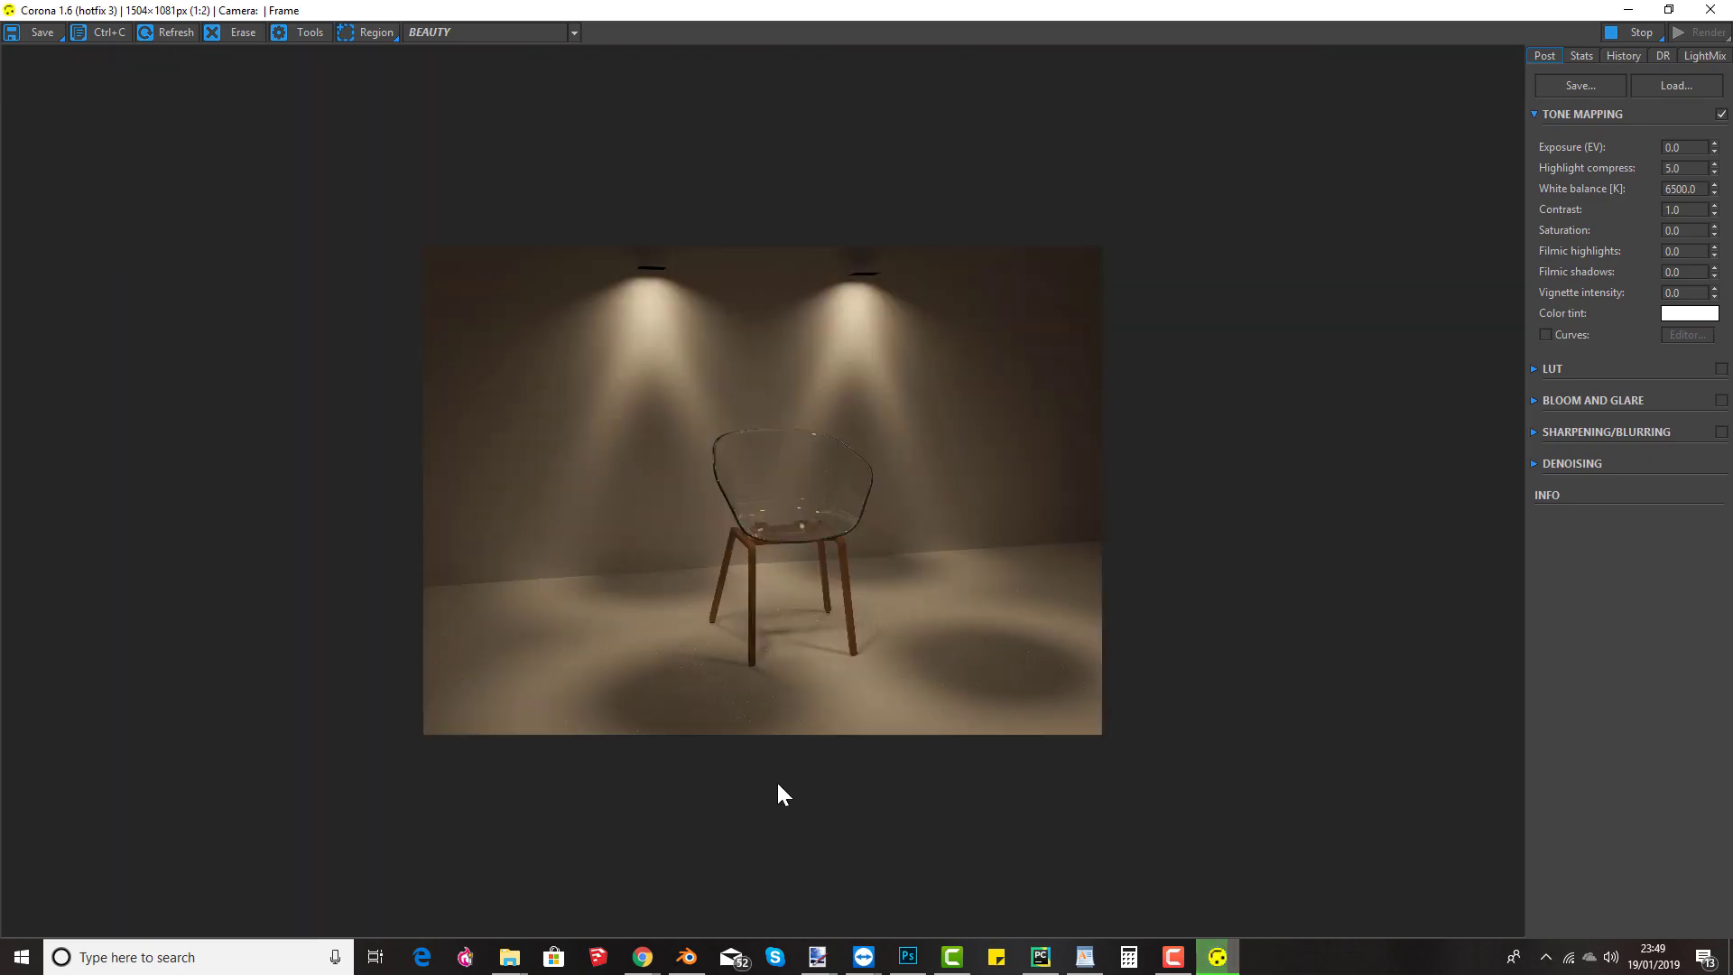
scroll(816, 572, up, 1)
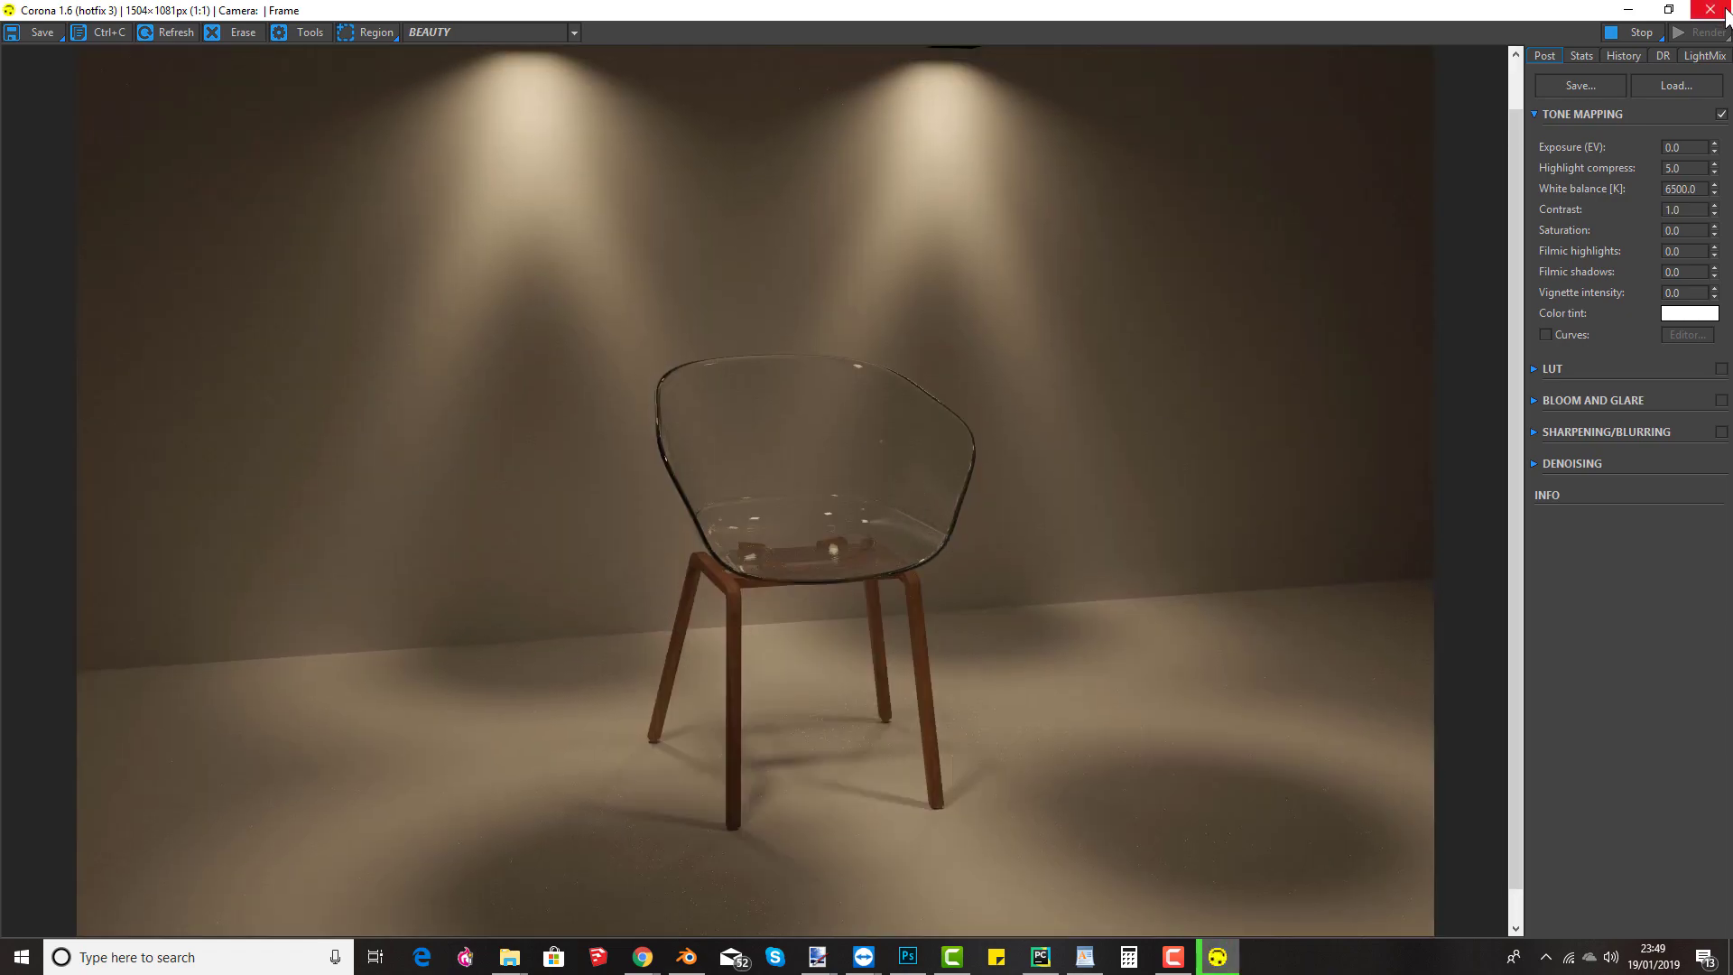
click(1711, 10)
Step: Move the Corona Light Material node higher and delete three light planes, keeping only one near the wall
drag(901, 420, 890, 325)
middle_drag(686, 379, 478, 408)
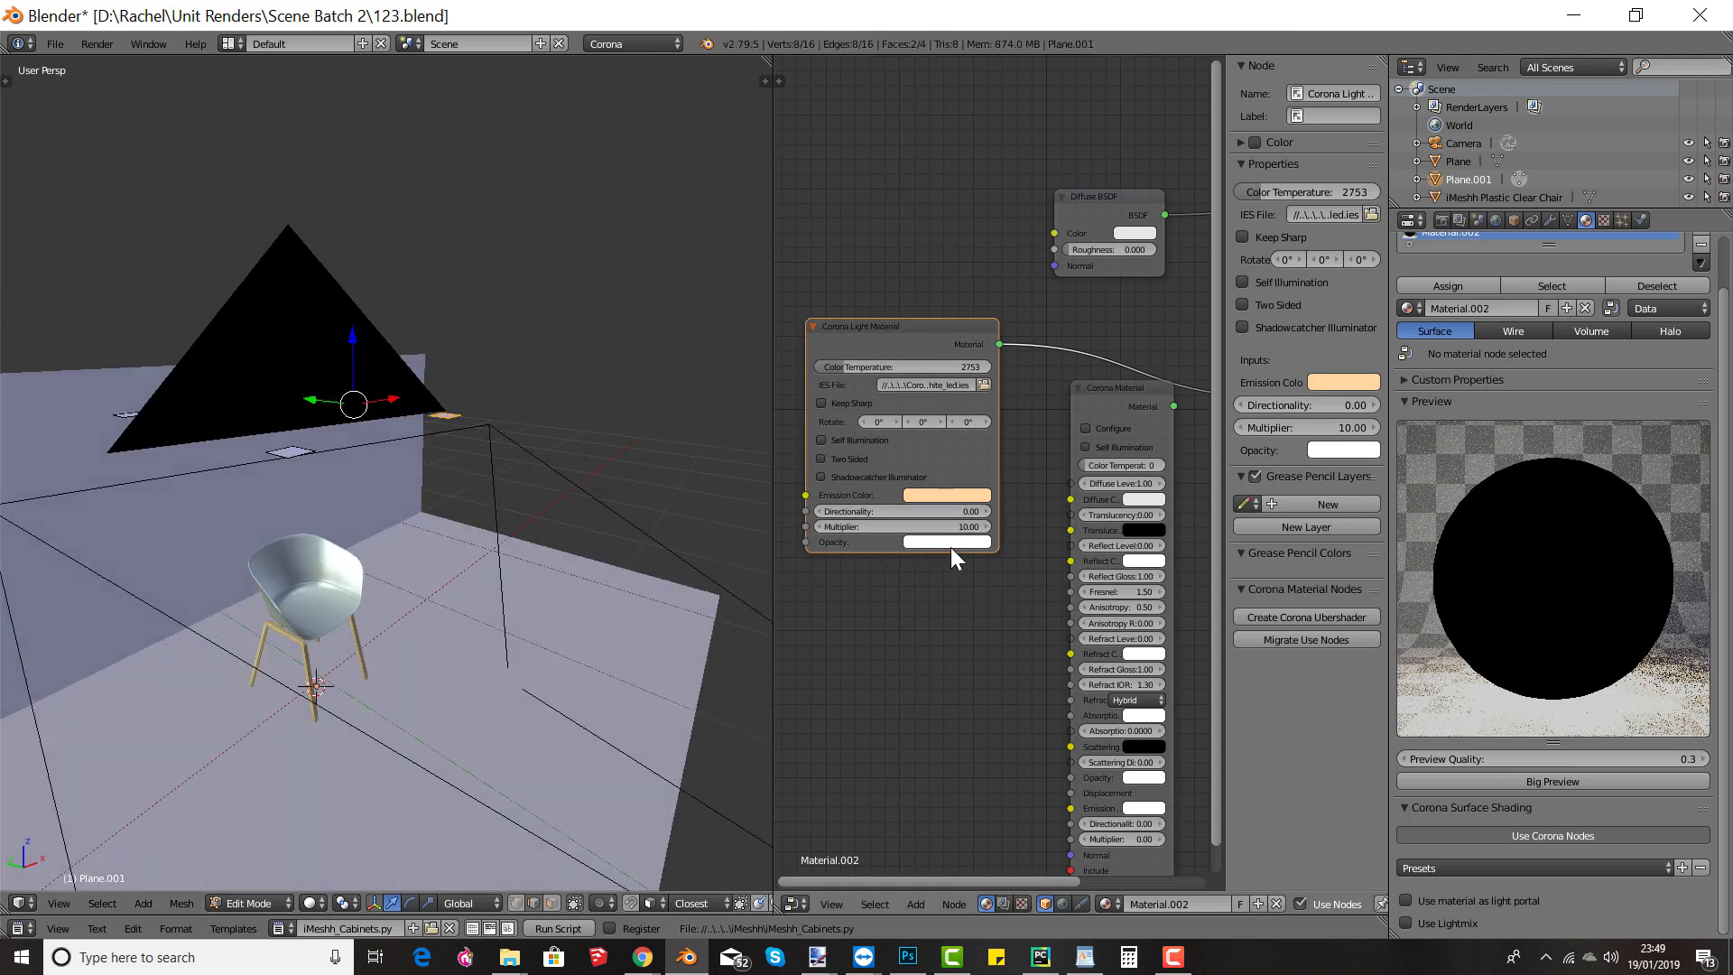
middle_drag(632, 563, 471, 489)
key(x)
click(472, 489)
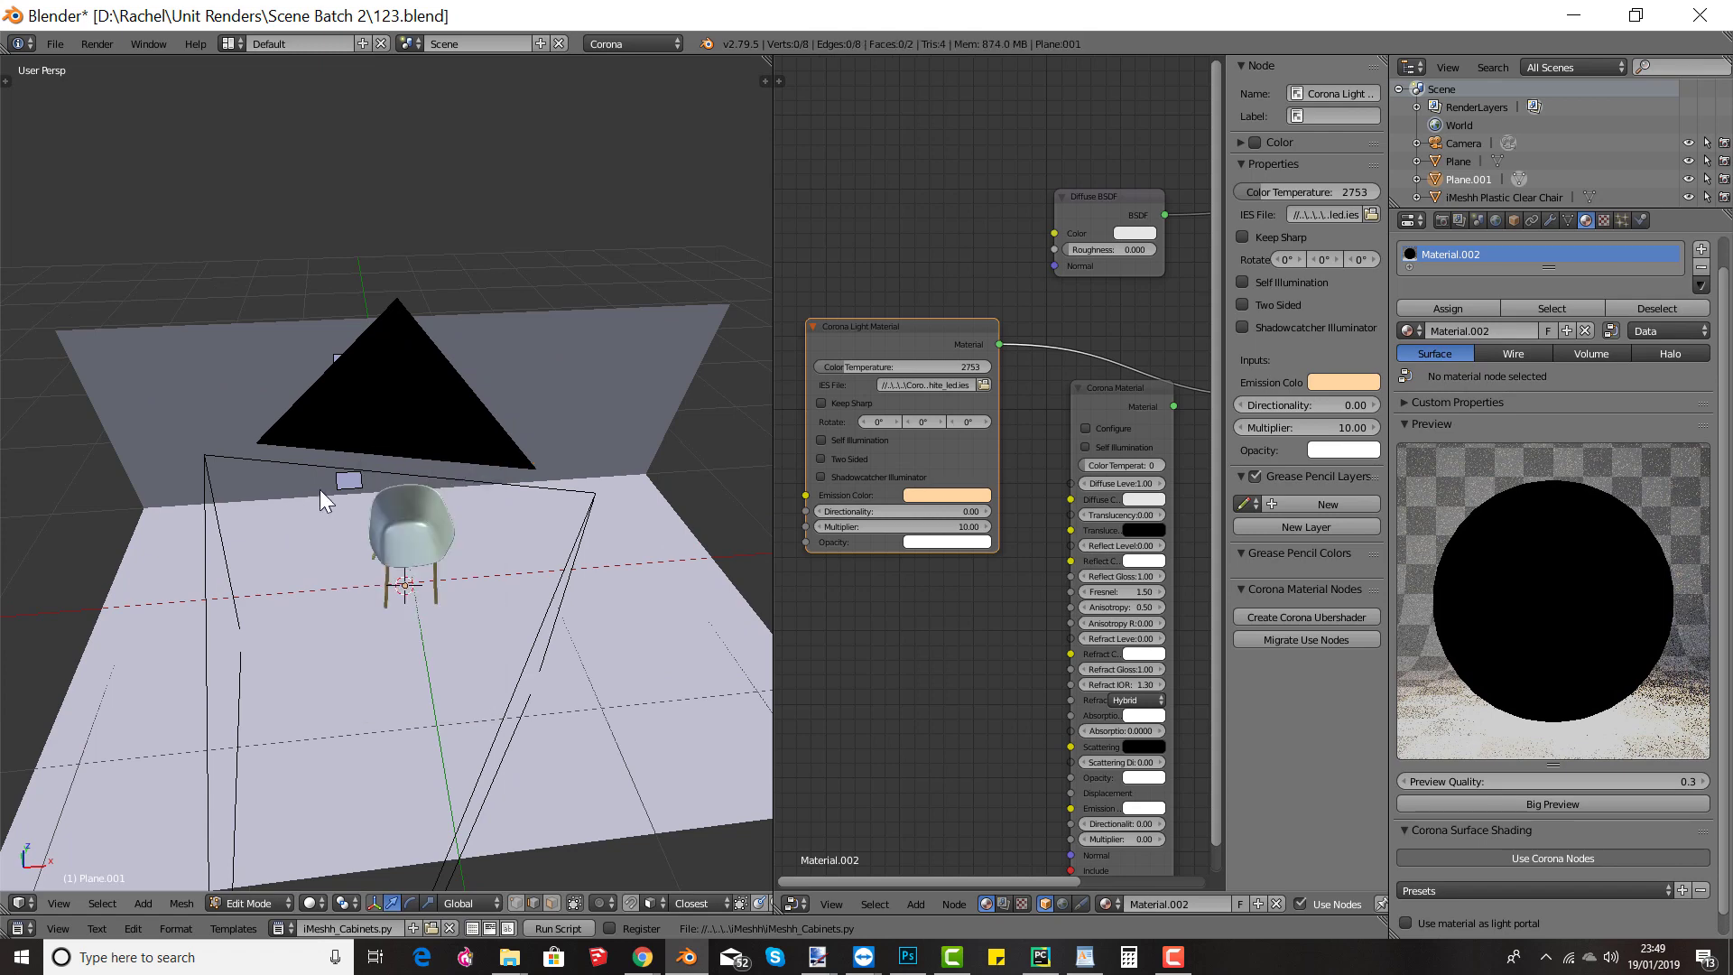
key(x)
click(336, 491)
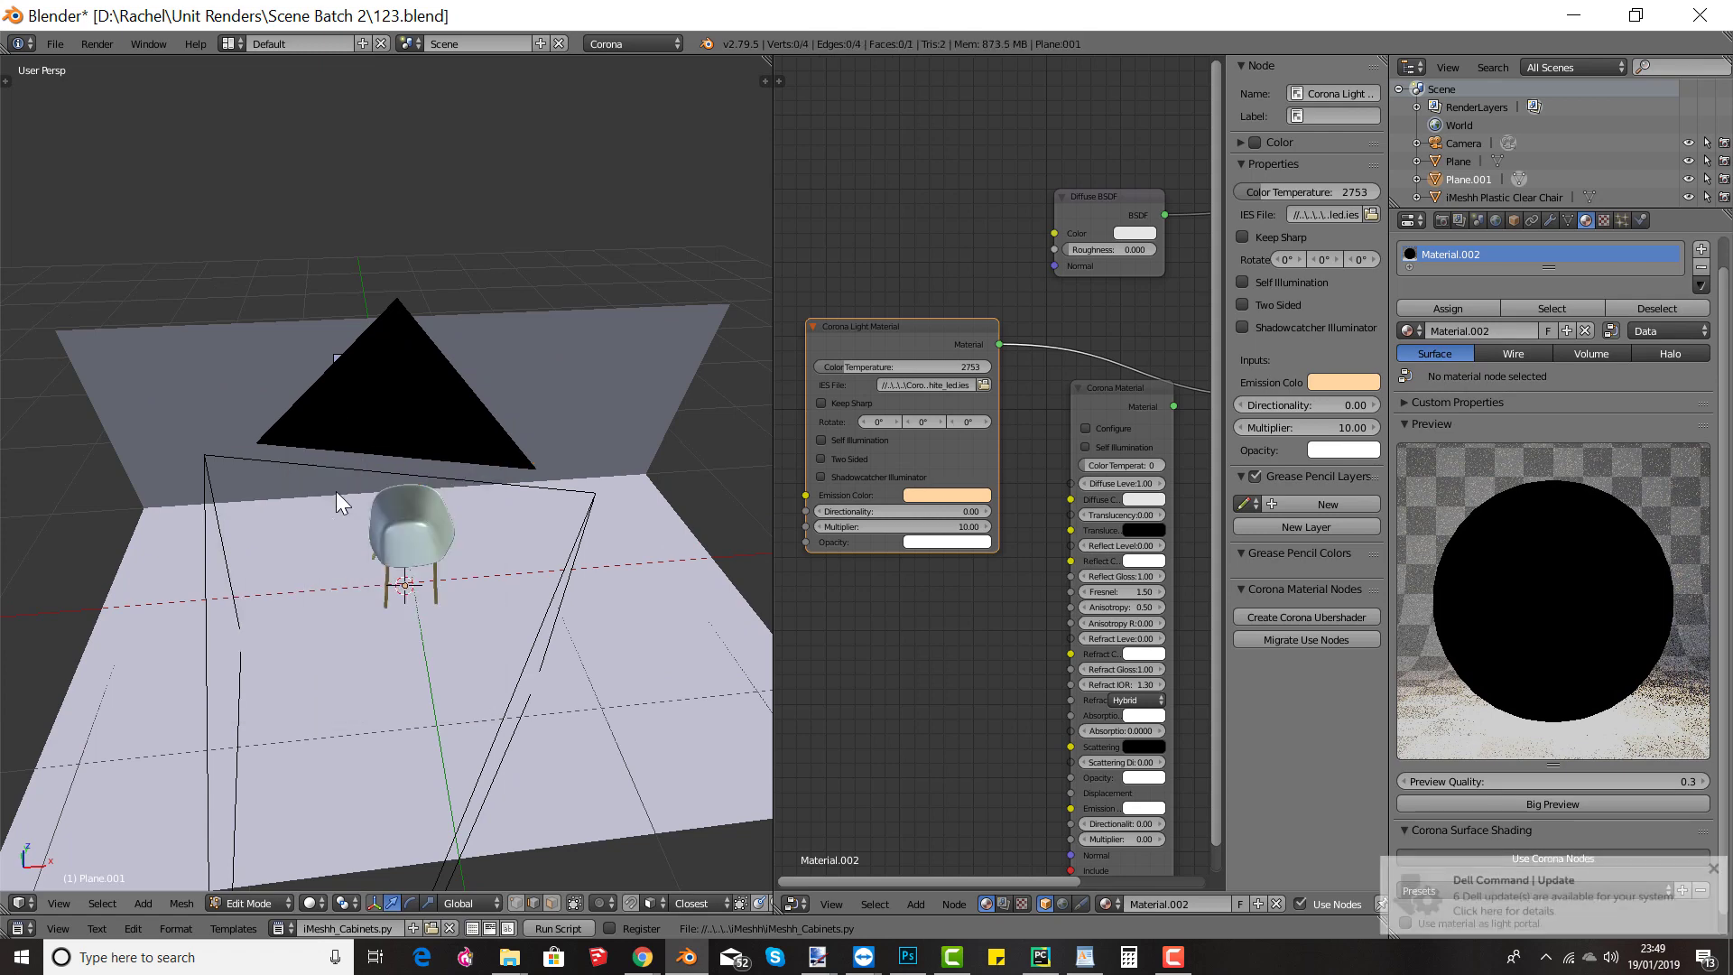
Step: Move the remaining light plane along Y to the front of the chair, lower it to seat height and enlarge it
middle_drag(336, 491, 299, 400)
key(a)
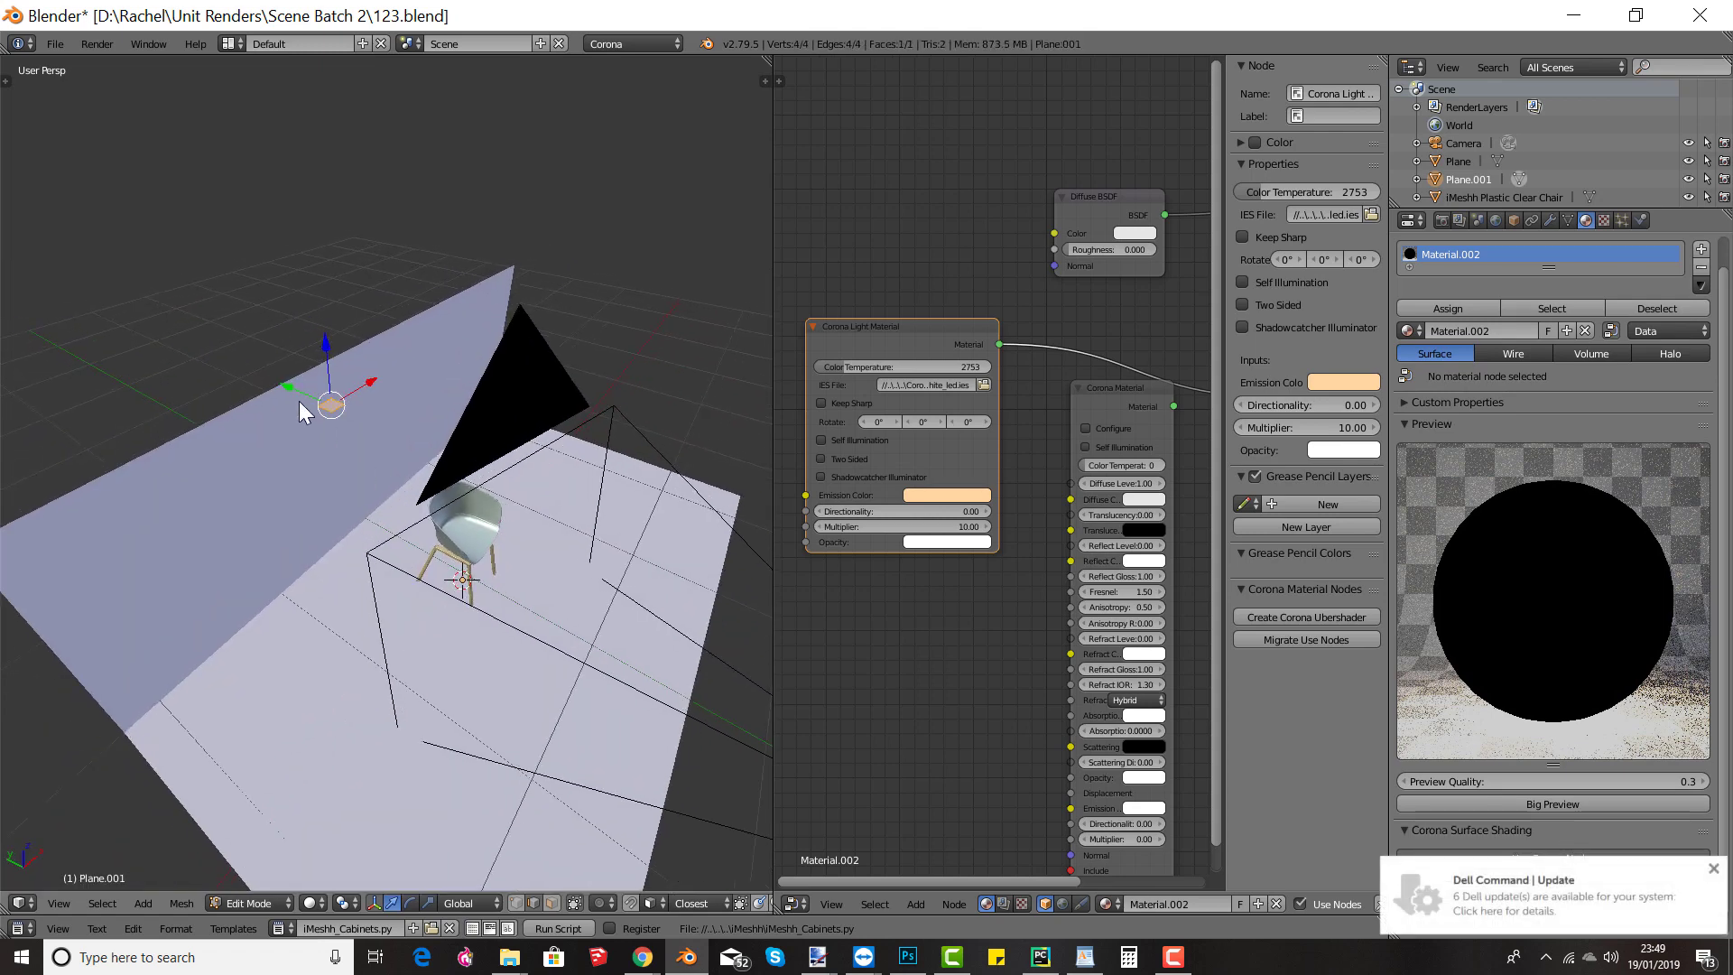
key(g)
key(y)
drag(483, 509, 478, 506)
drag(508, 439, 560, 590)
middle_drag(559, 590, 493, 588)
Step: Rotate the light plane about -77° around Y to stand it upright, and turn it at an angle beside the chair
key(r)
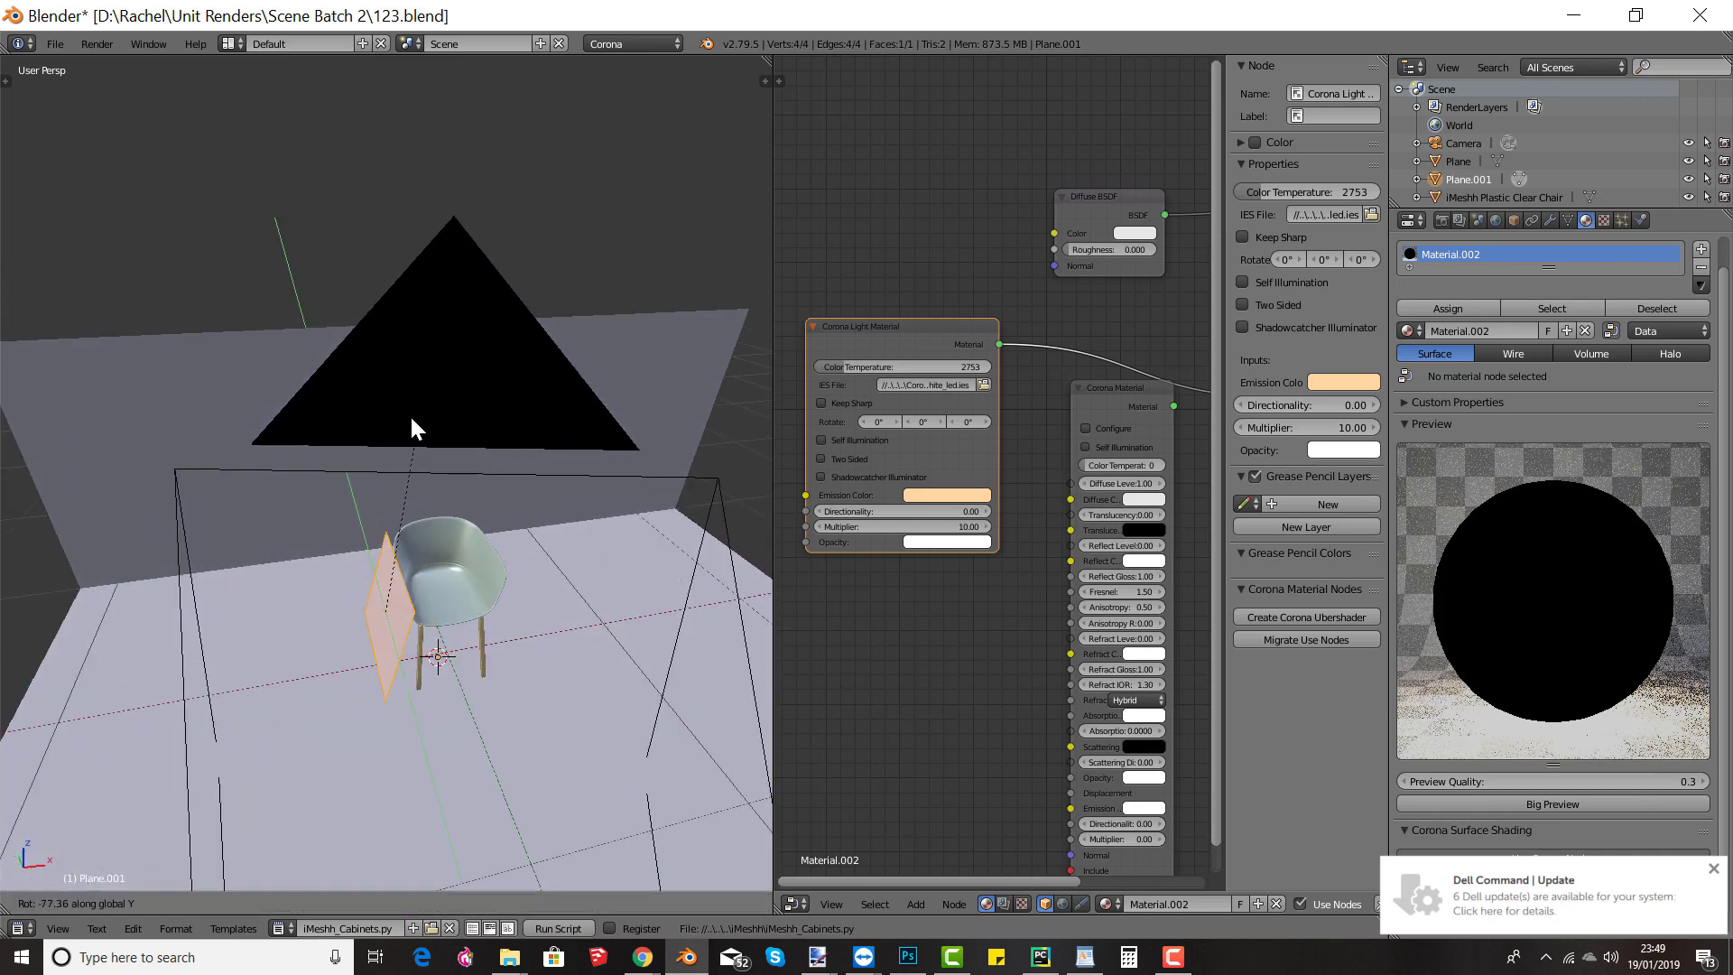
click(417, 420)
key(r)
click(540, 547)
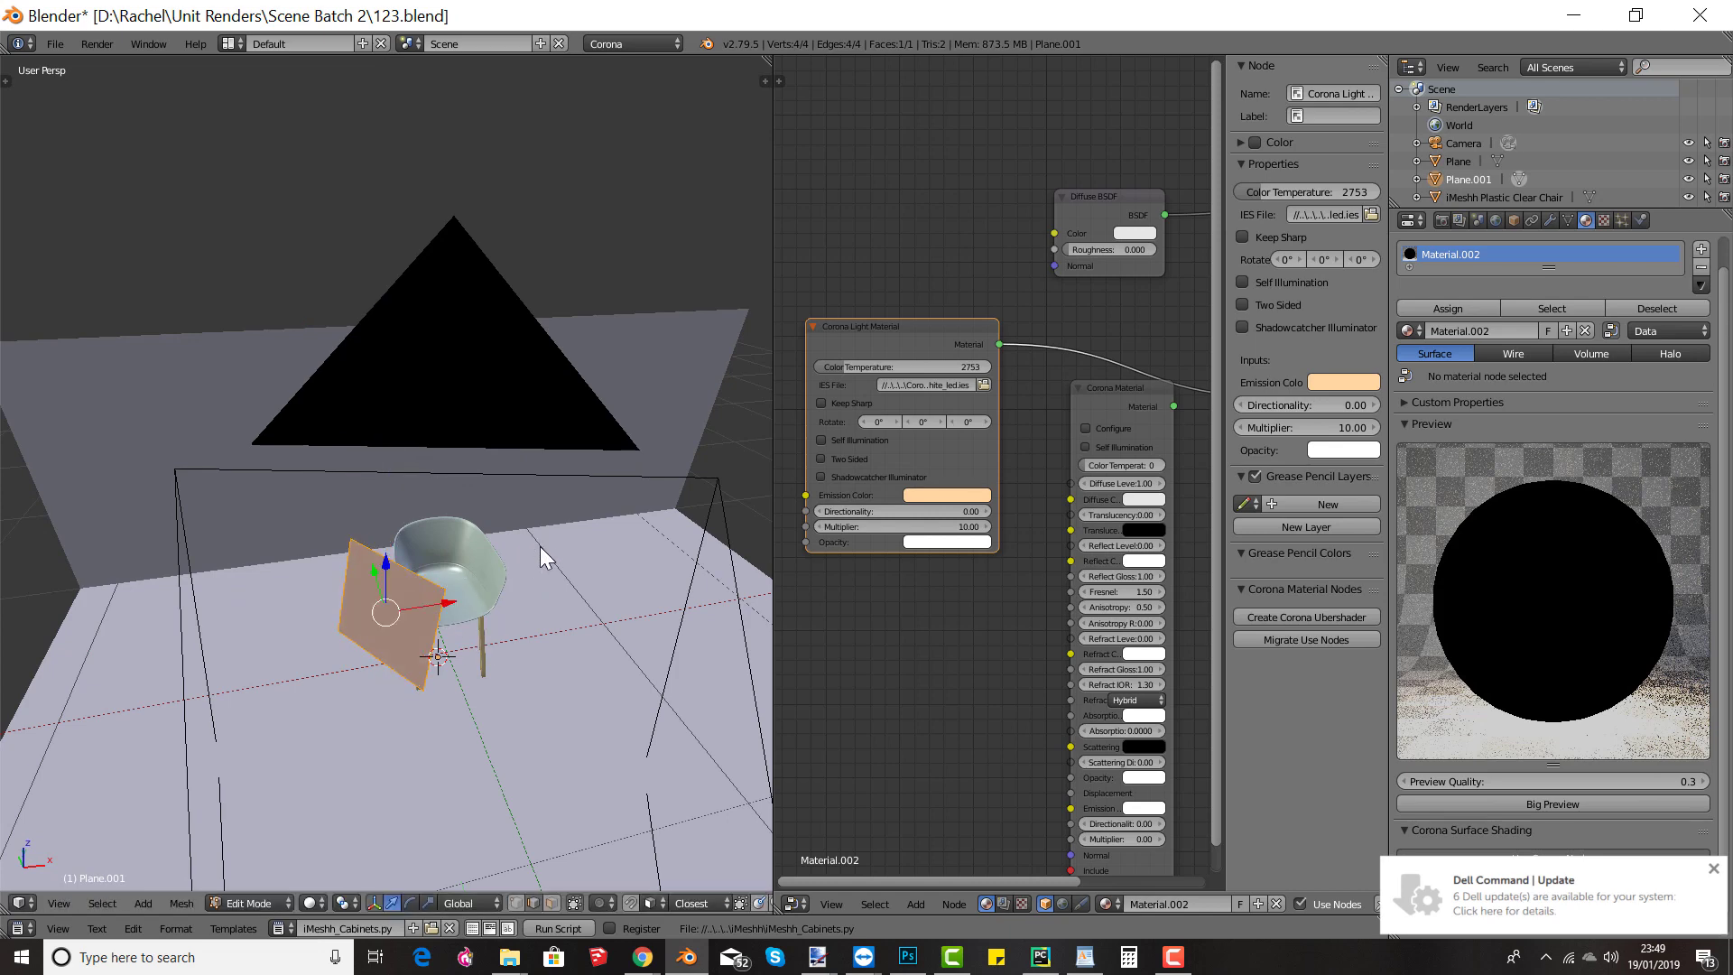
Step: Move the upright light plane along X away from the chair
middle_drag(540, 547, 176, 569)
key(g)
key(x)
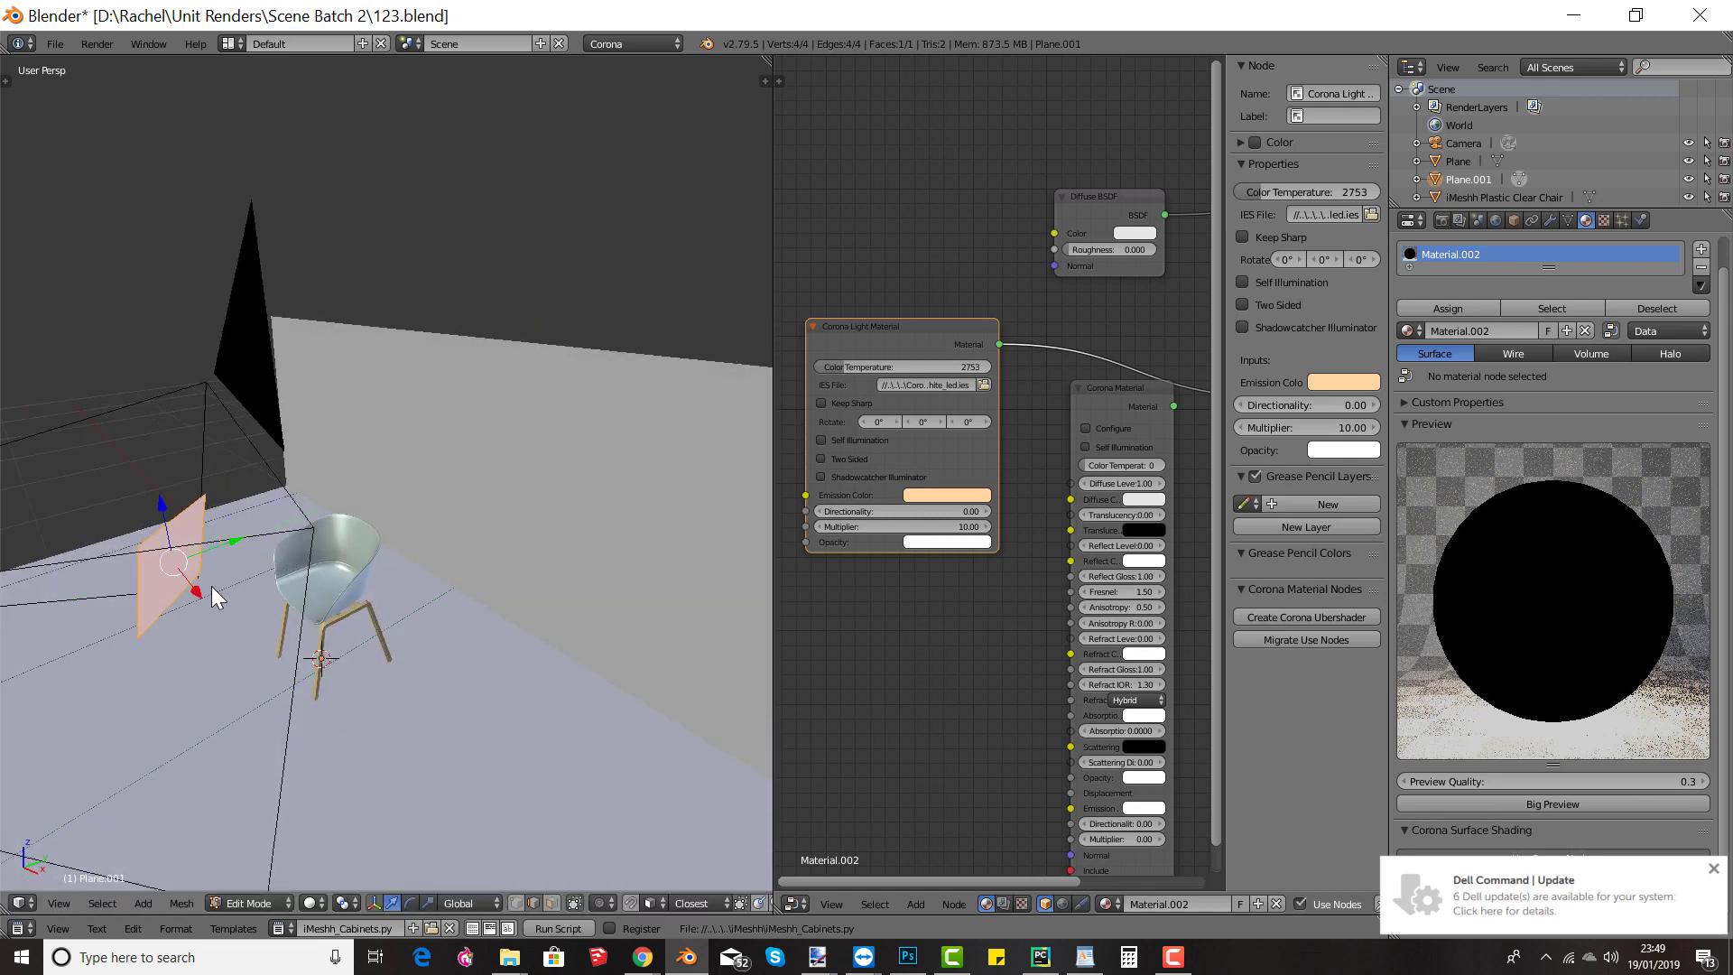
click(177, 550)
Step: Add a second Corona Light Material node below the first and connect it to the Corona Output's material input
middle_drag(213, 507, 325, 581)
scroll(972, 461, down, 2)
middle_drag(971, 470, 968, 357)
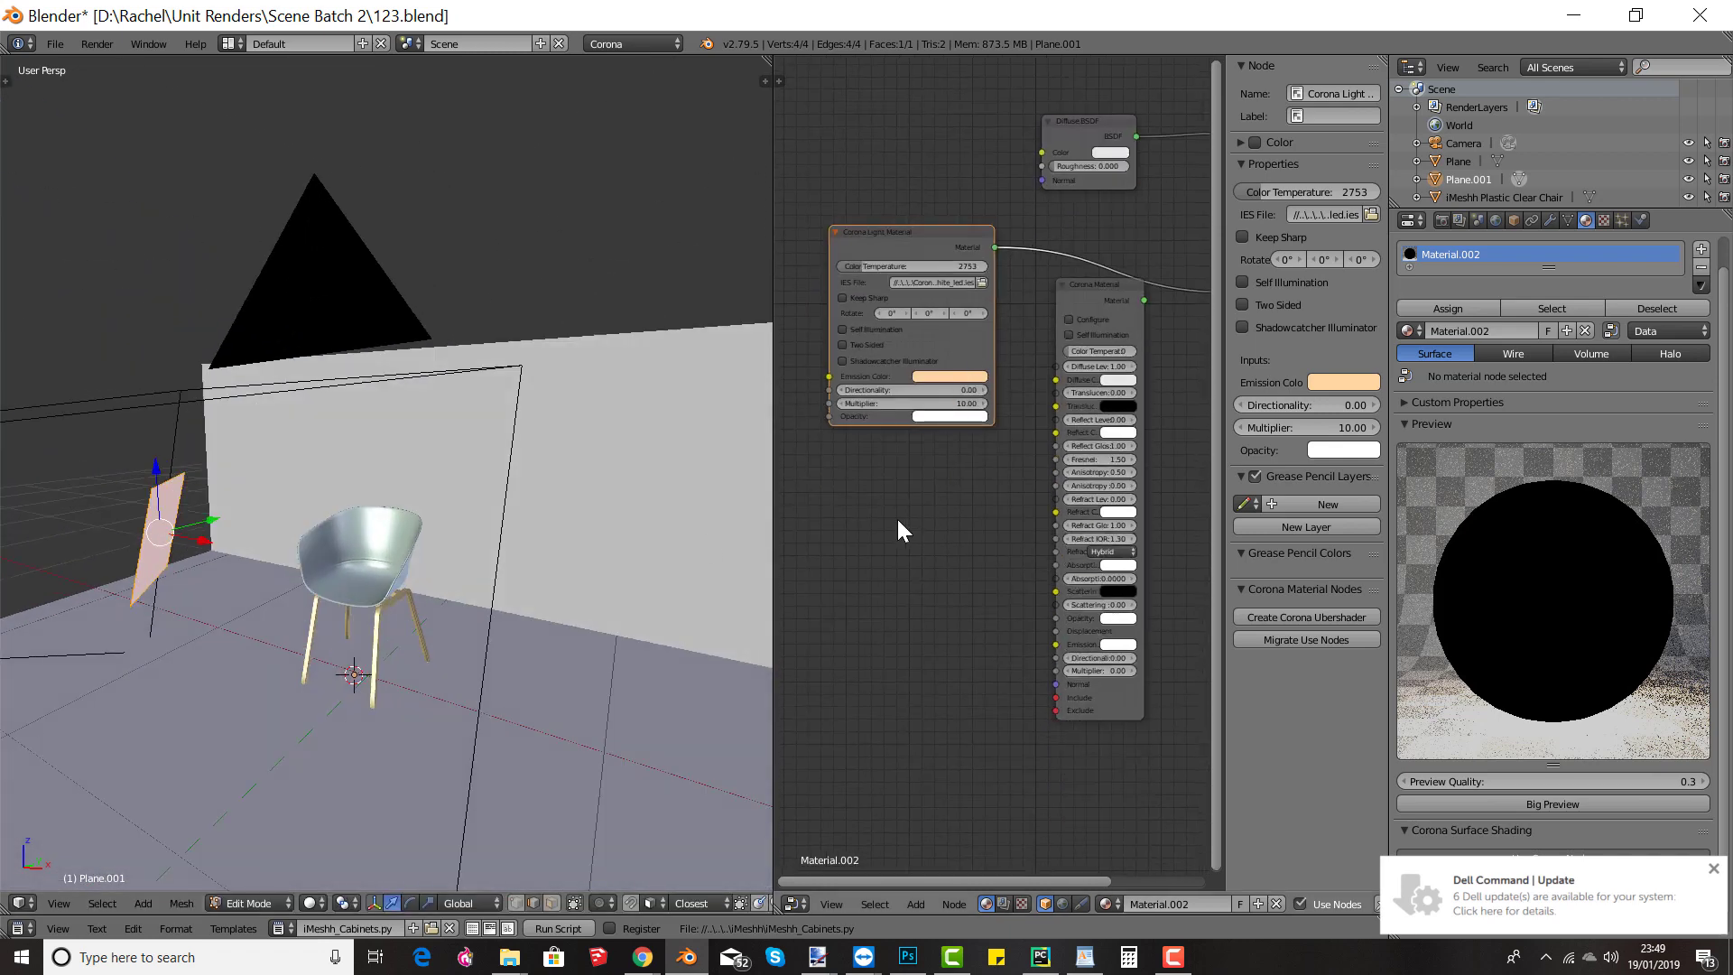
key(shift+a)
mouse_move(897, 518)
click(995, 580)
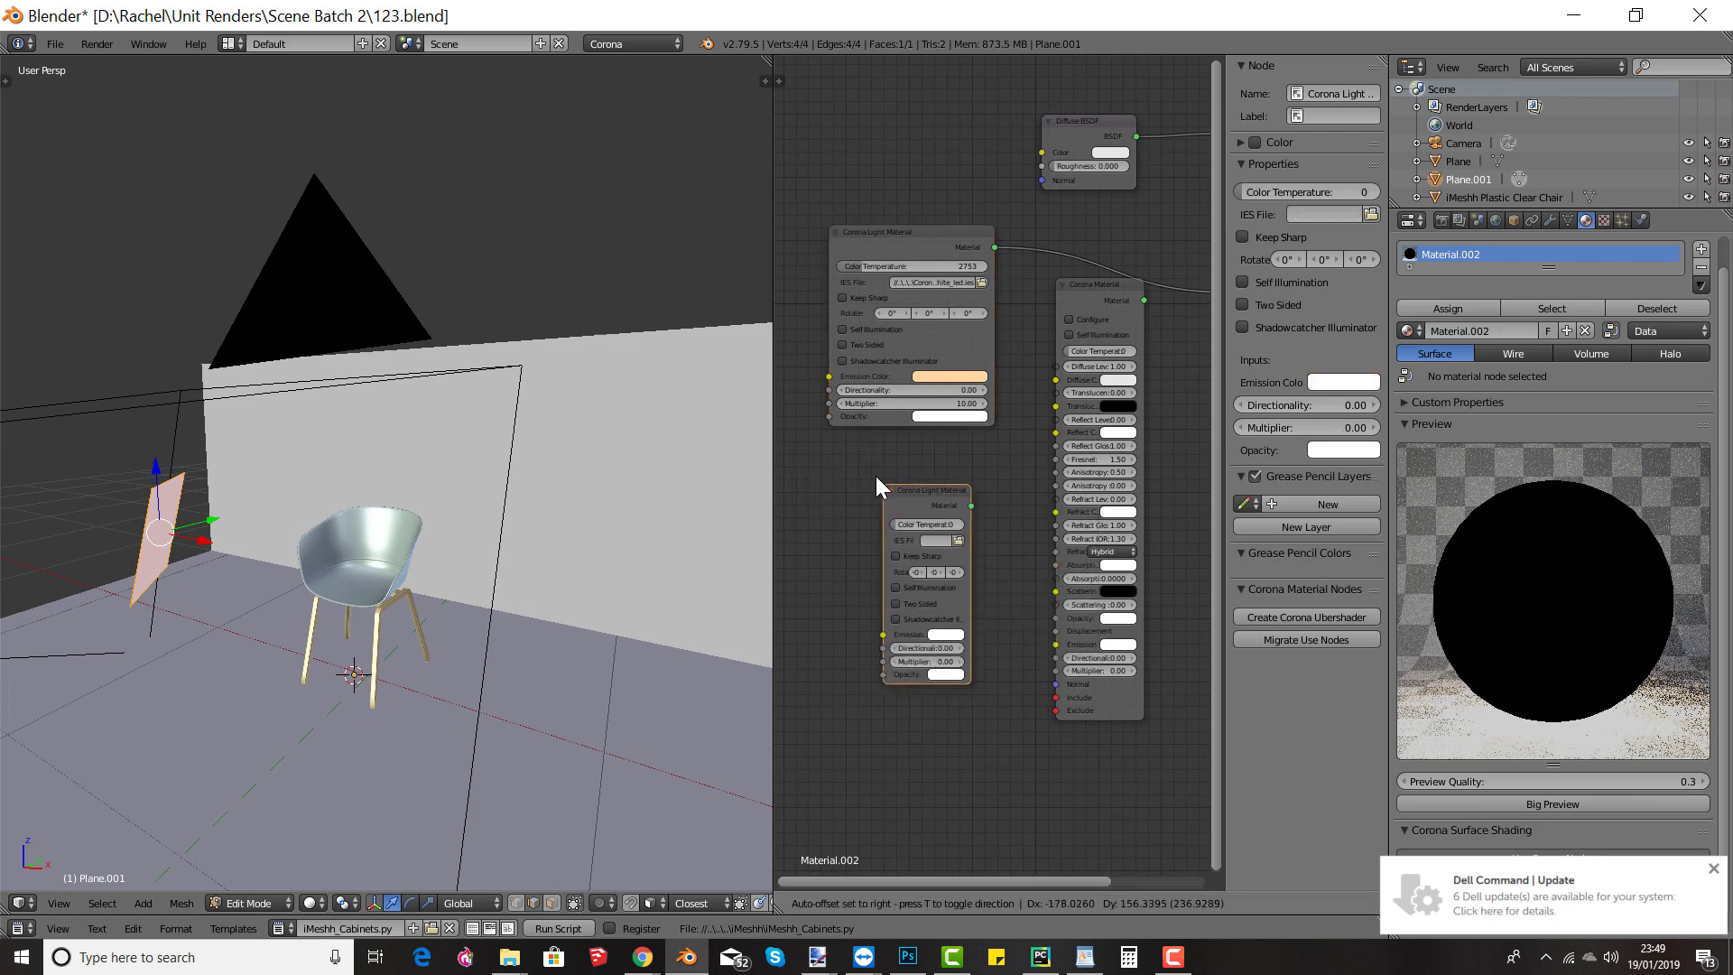
scroll(903, 502, down, 1)
click(906, 511)
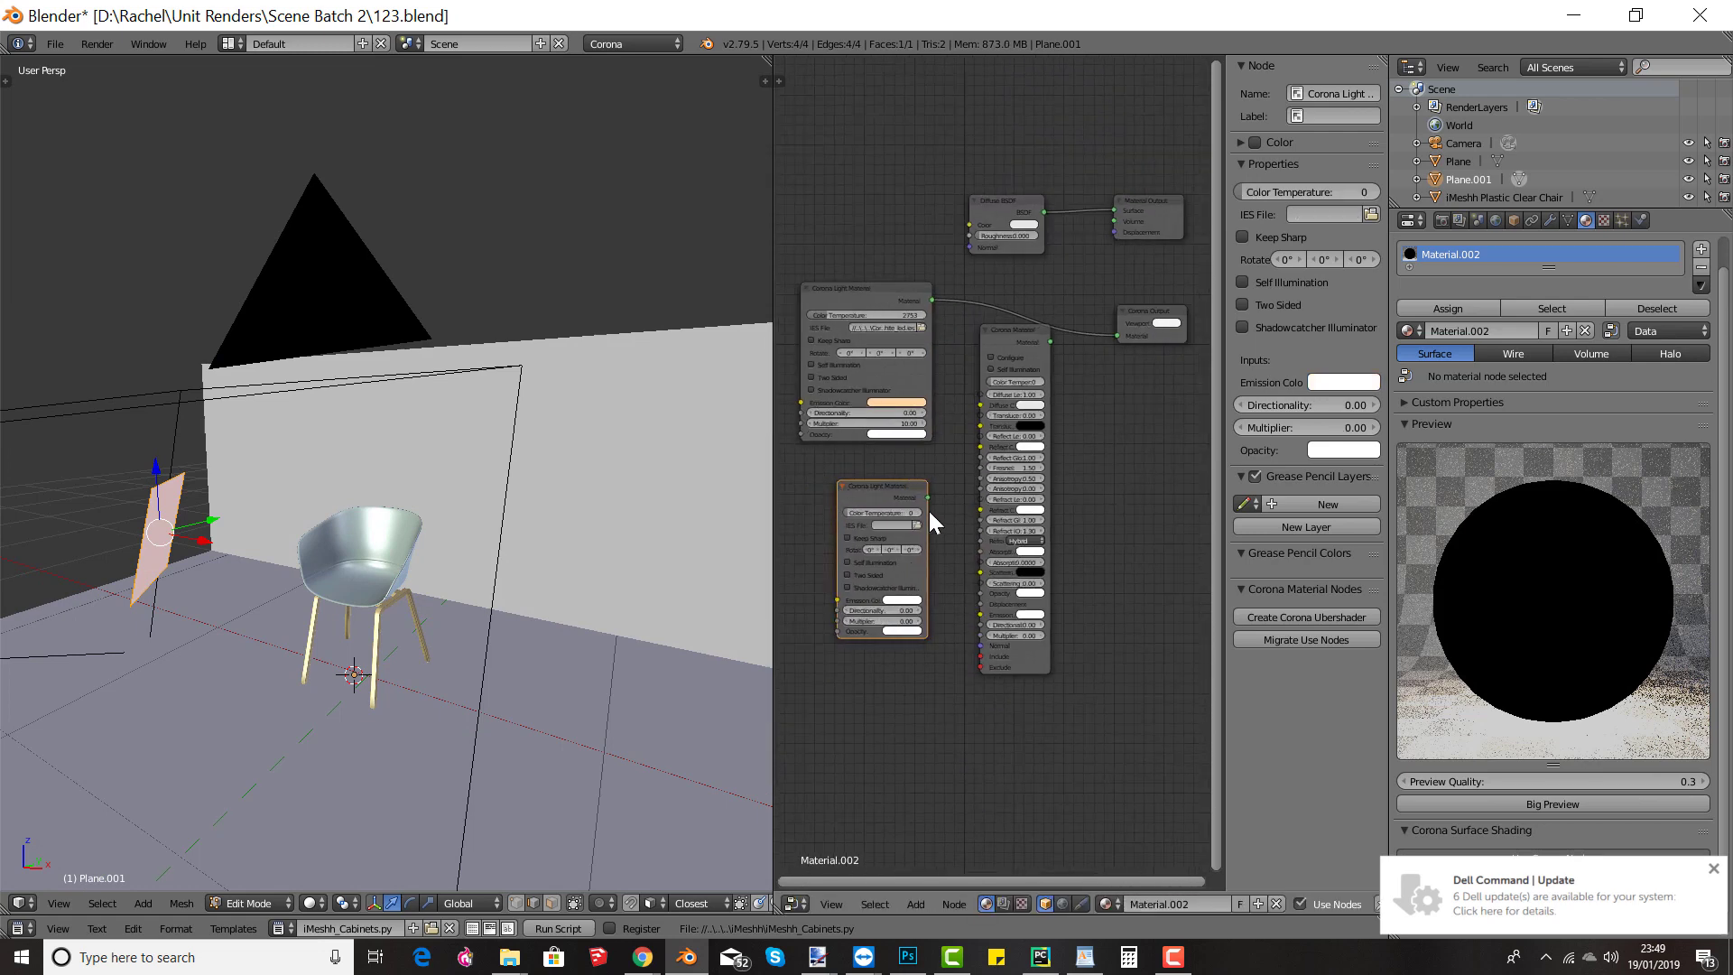
drag(933, 495, 1119, 335)
scroll(956, 513, up, 1)
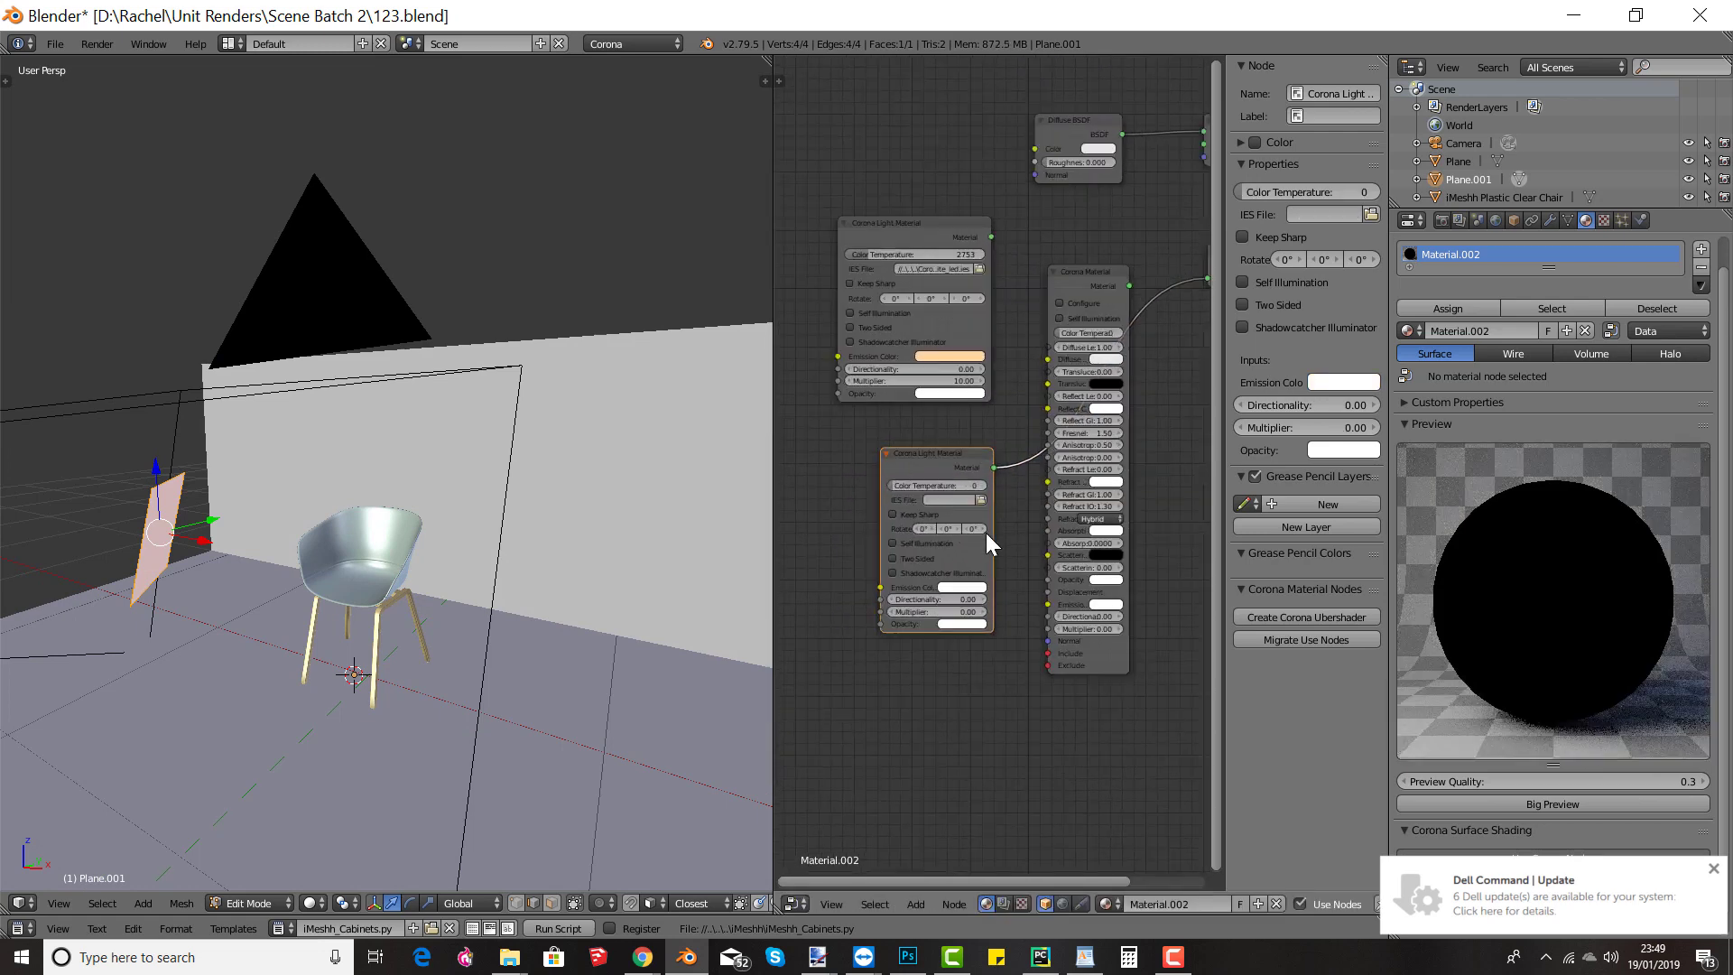
Step: Set the second Corona Light Material's multiplier to 20 and its colour temperature to 2750
click(939, 612)
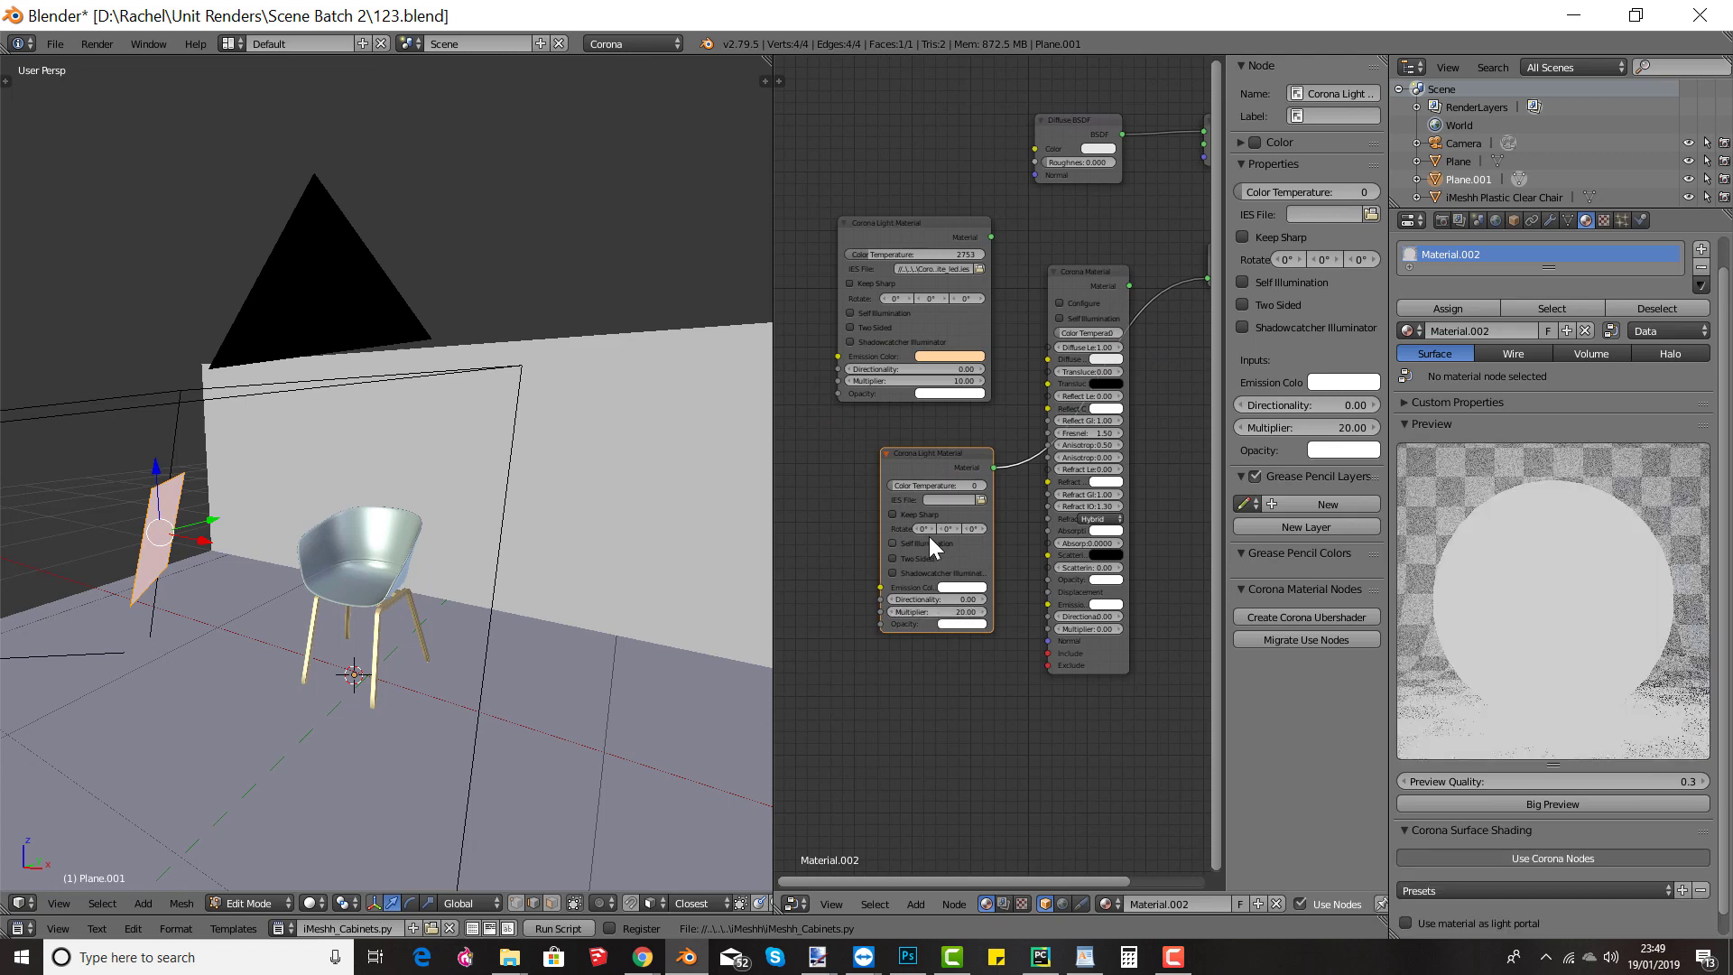
click(919, 484)
text(2750)
key(Return)
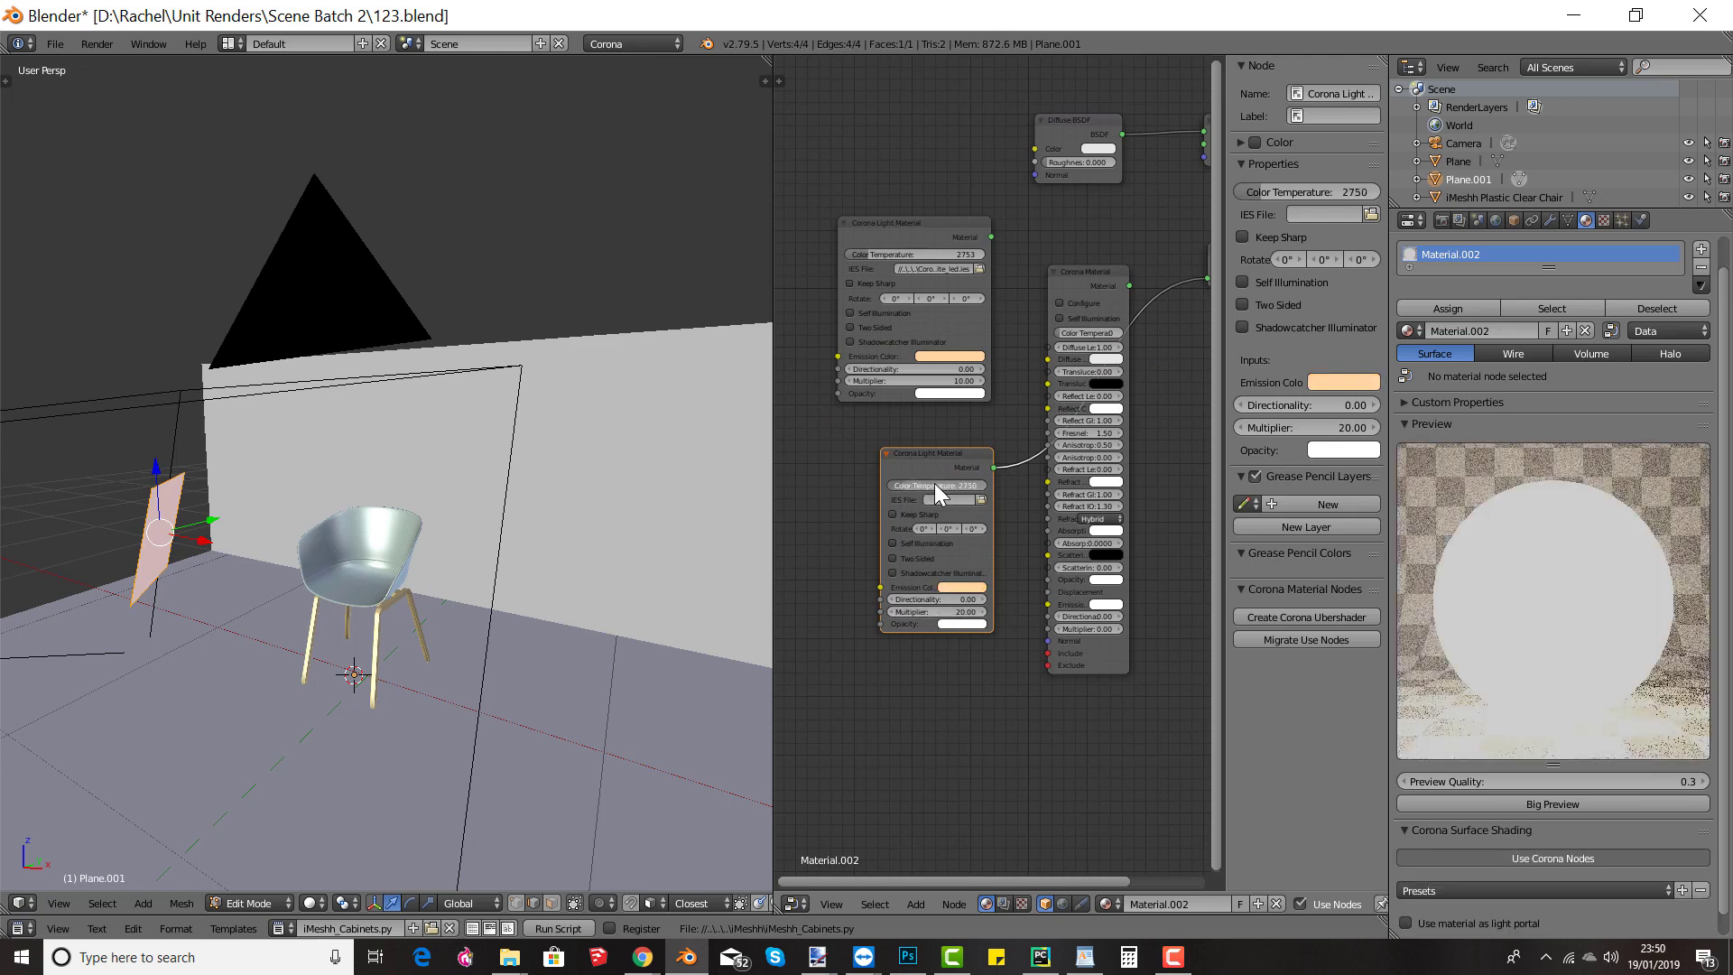
Step: Render the chair scene through the camera to check the upright light plane, then close the render window
middle_drag(282, 553, 343, 558)
key(KP_0)
scroll(307, 505, up, 3)
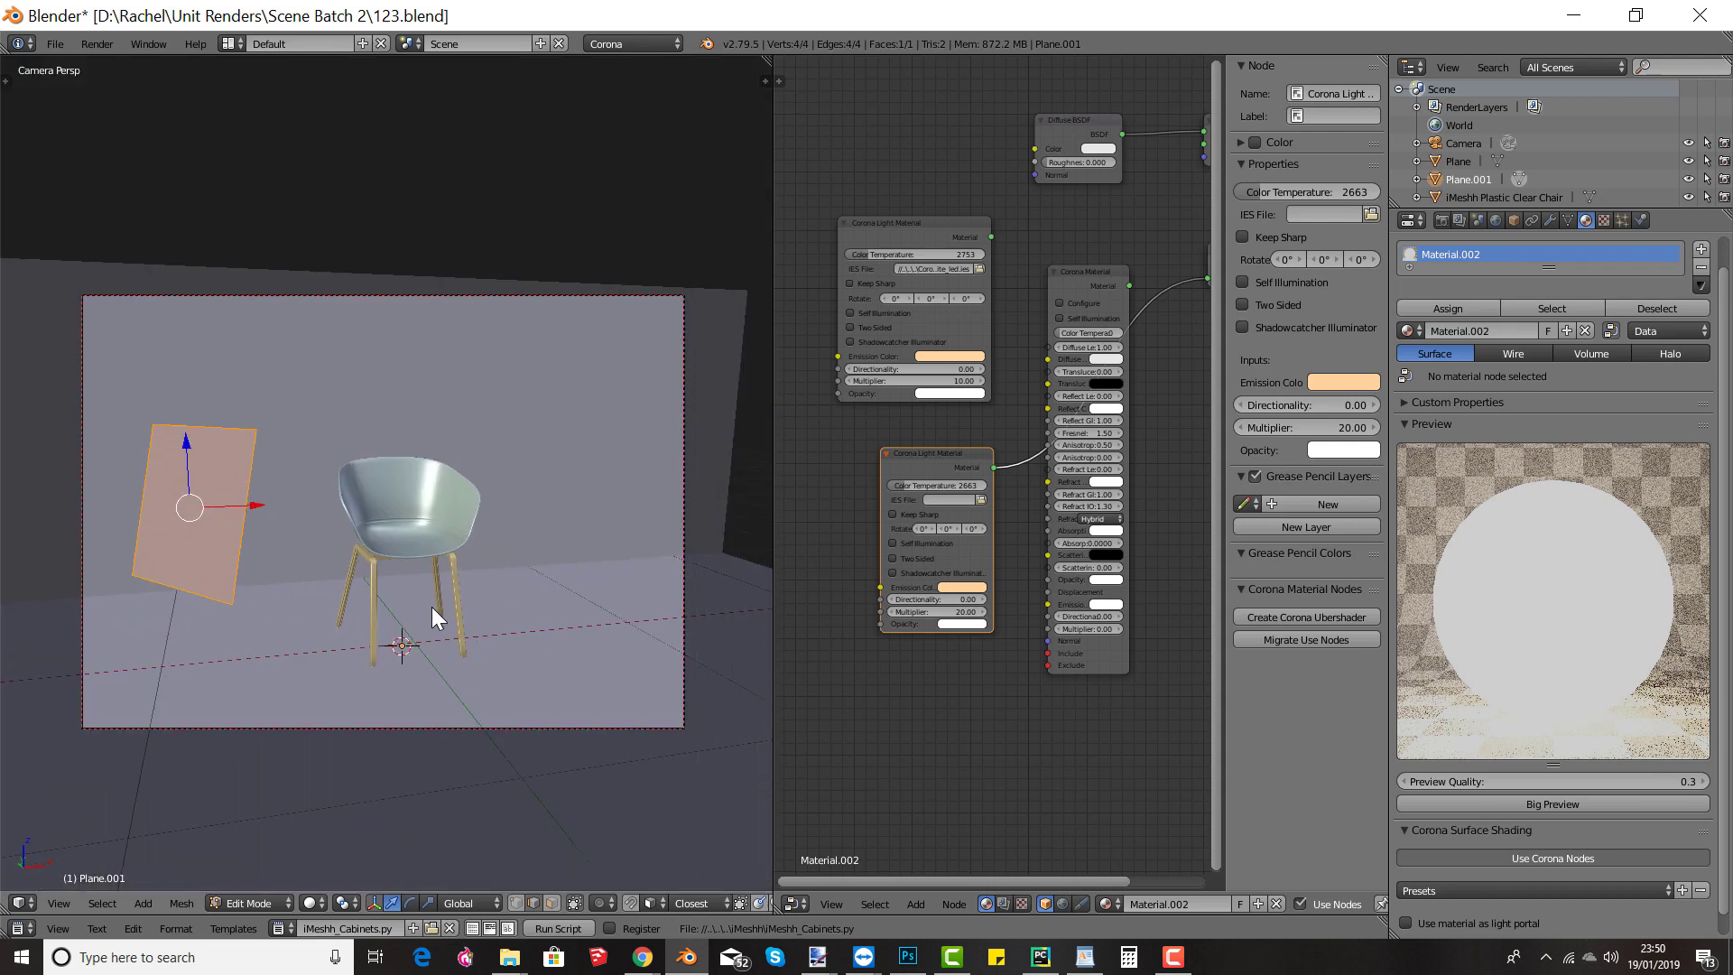
key(F12)
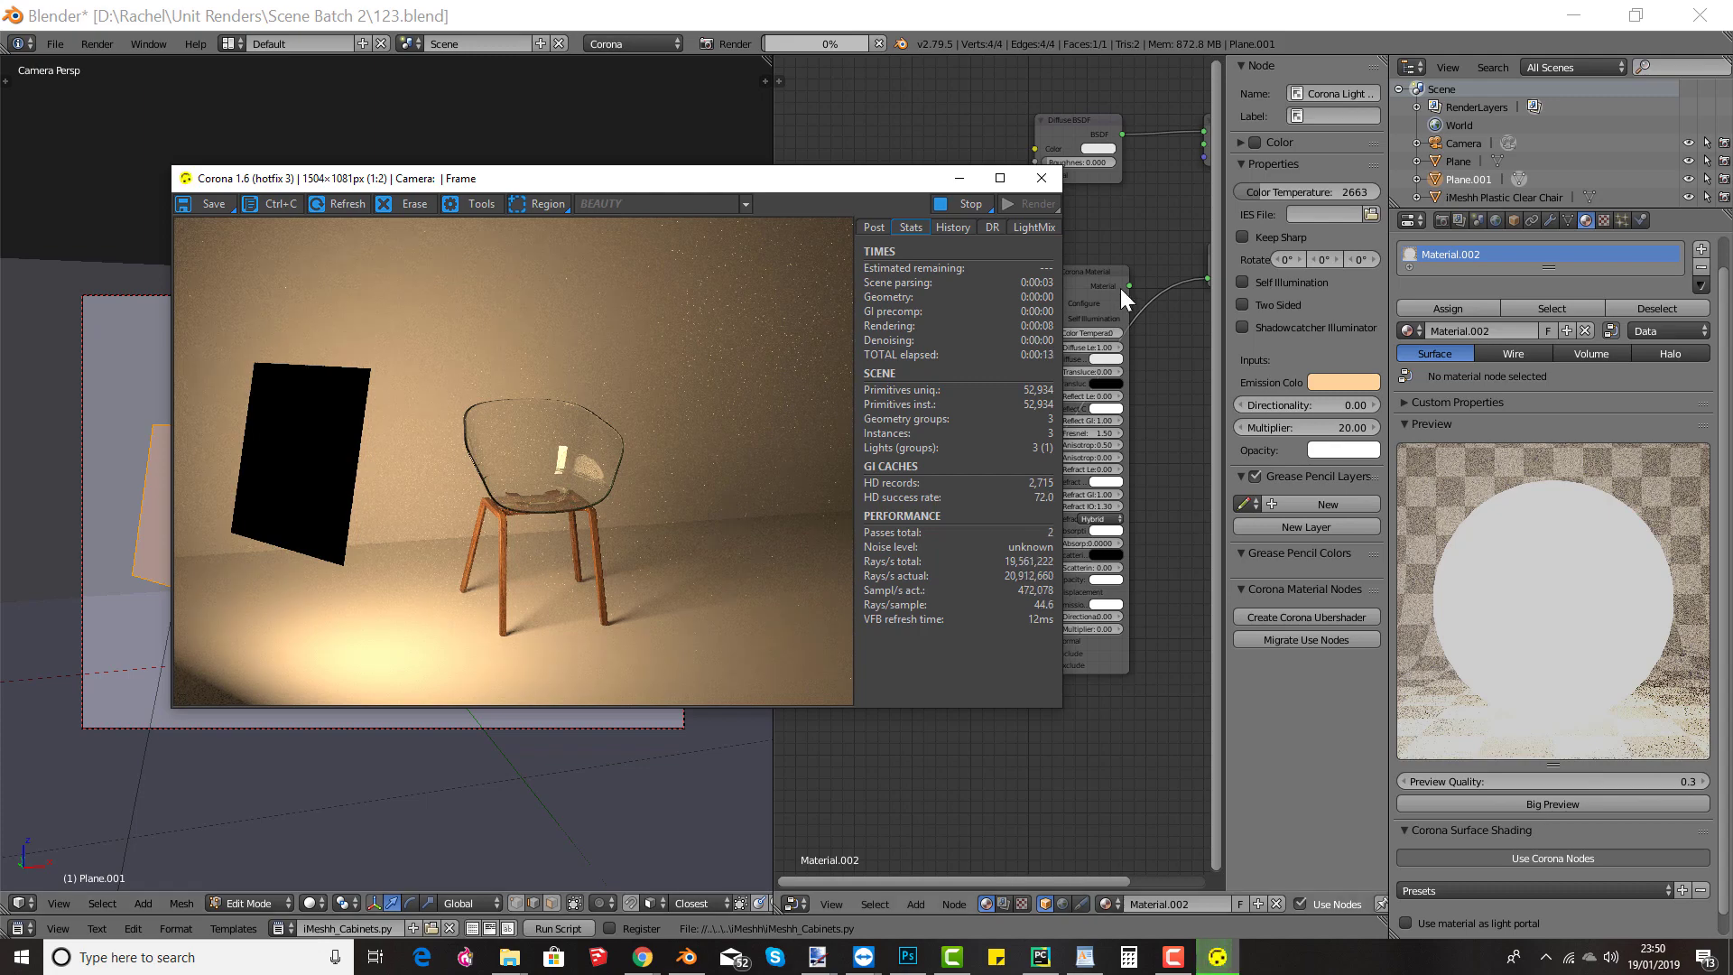
click(1041, 178)
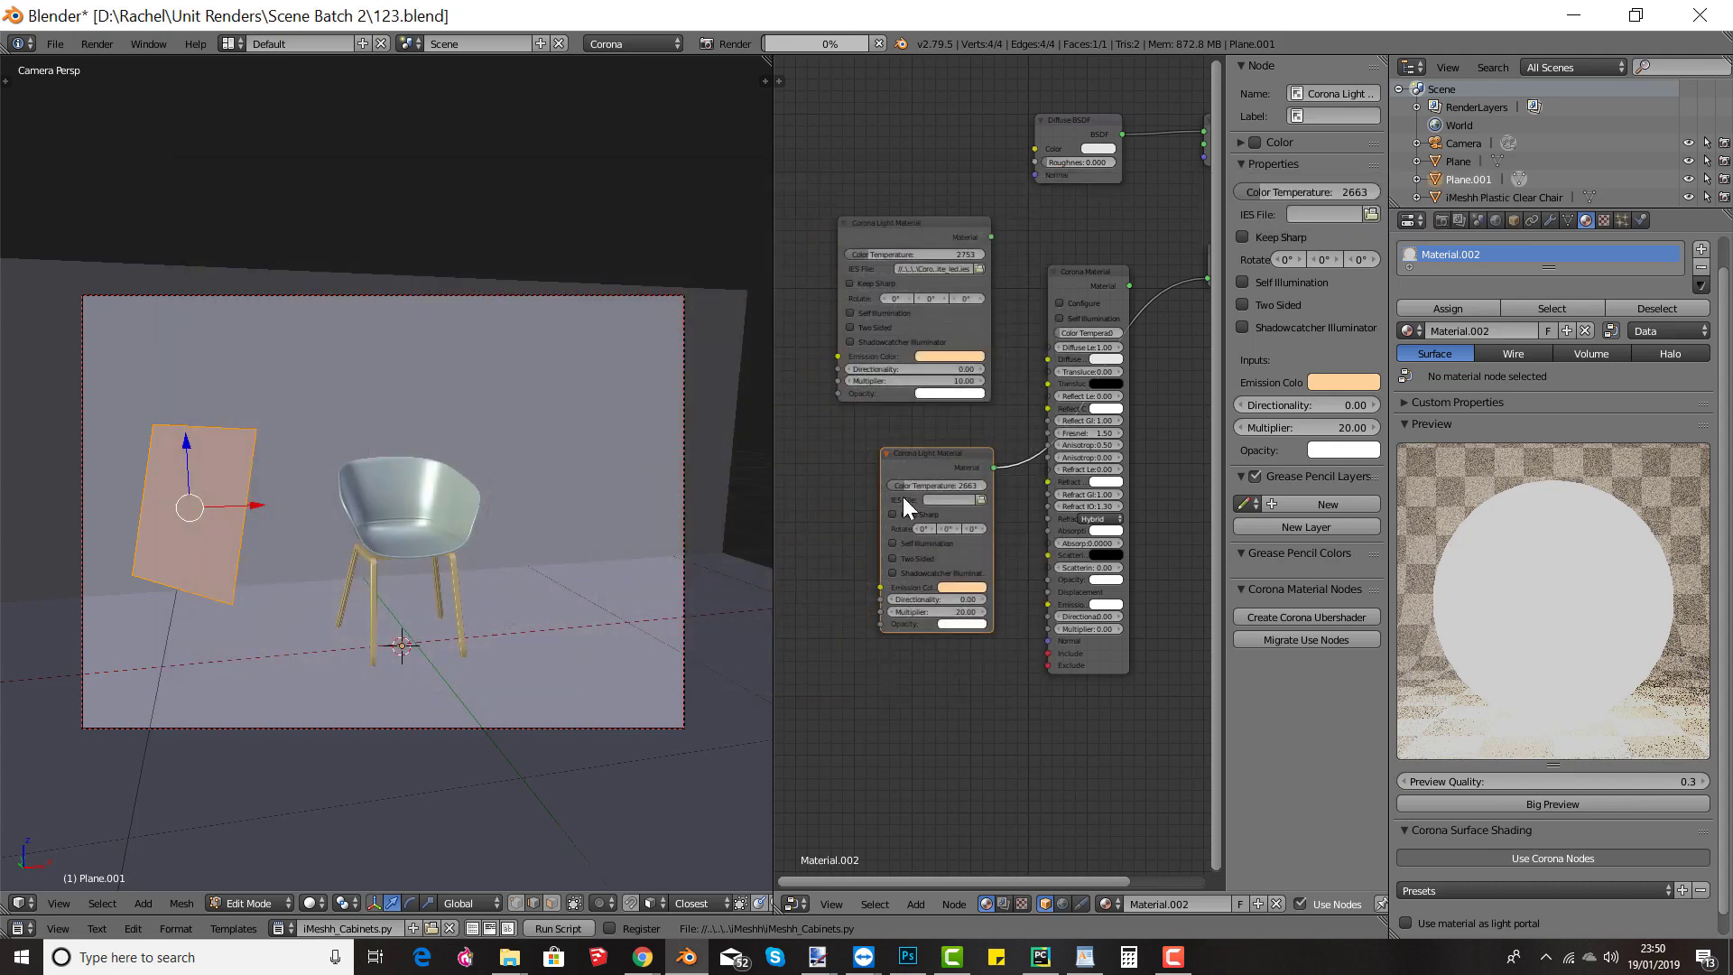
Step: Set the second light material's opacity colour to black and render the camera view again to check it
click(955, 623)
drag(1043, 517, 1038, 596)
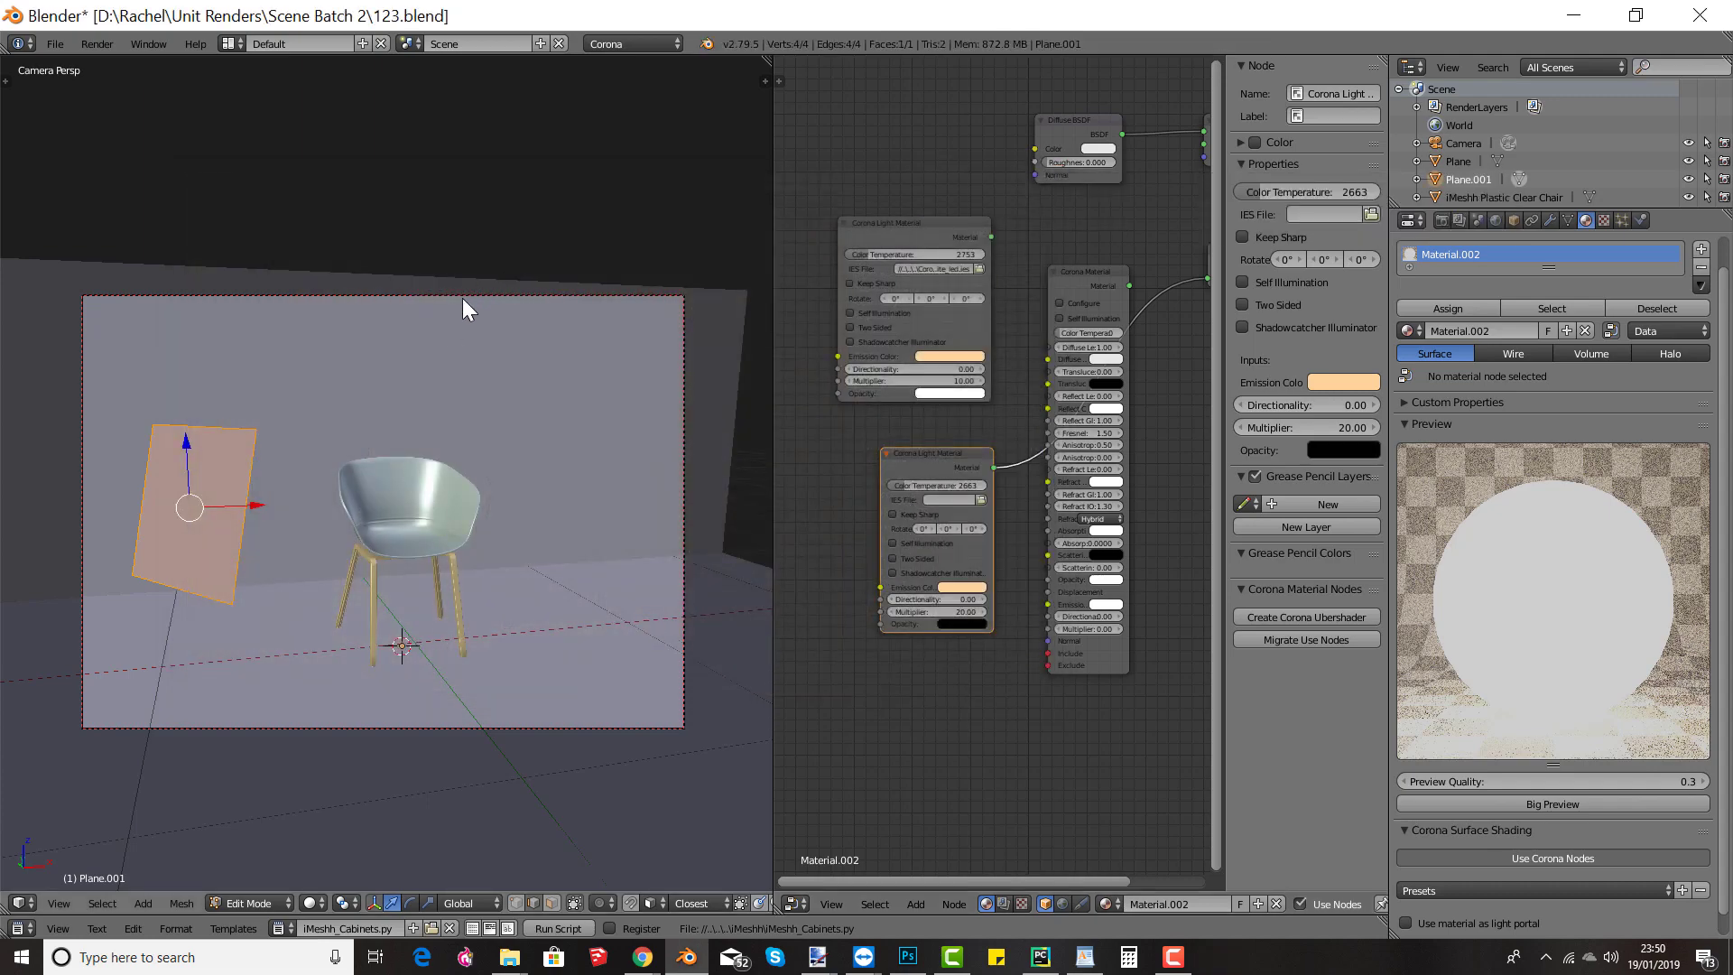
key(F12)
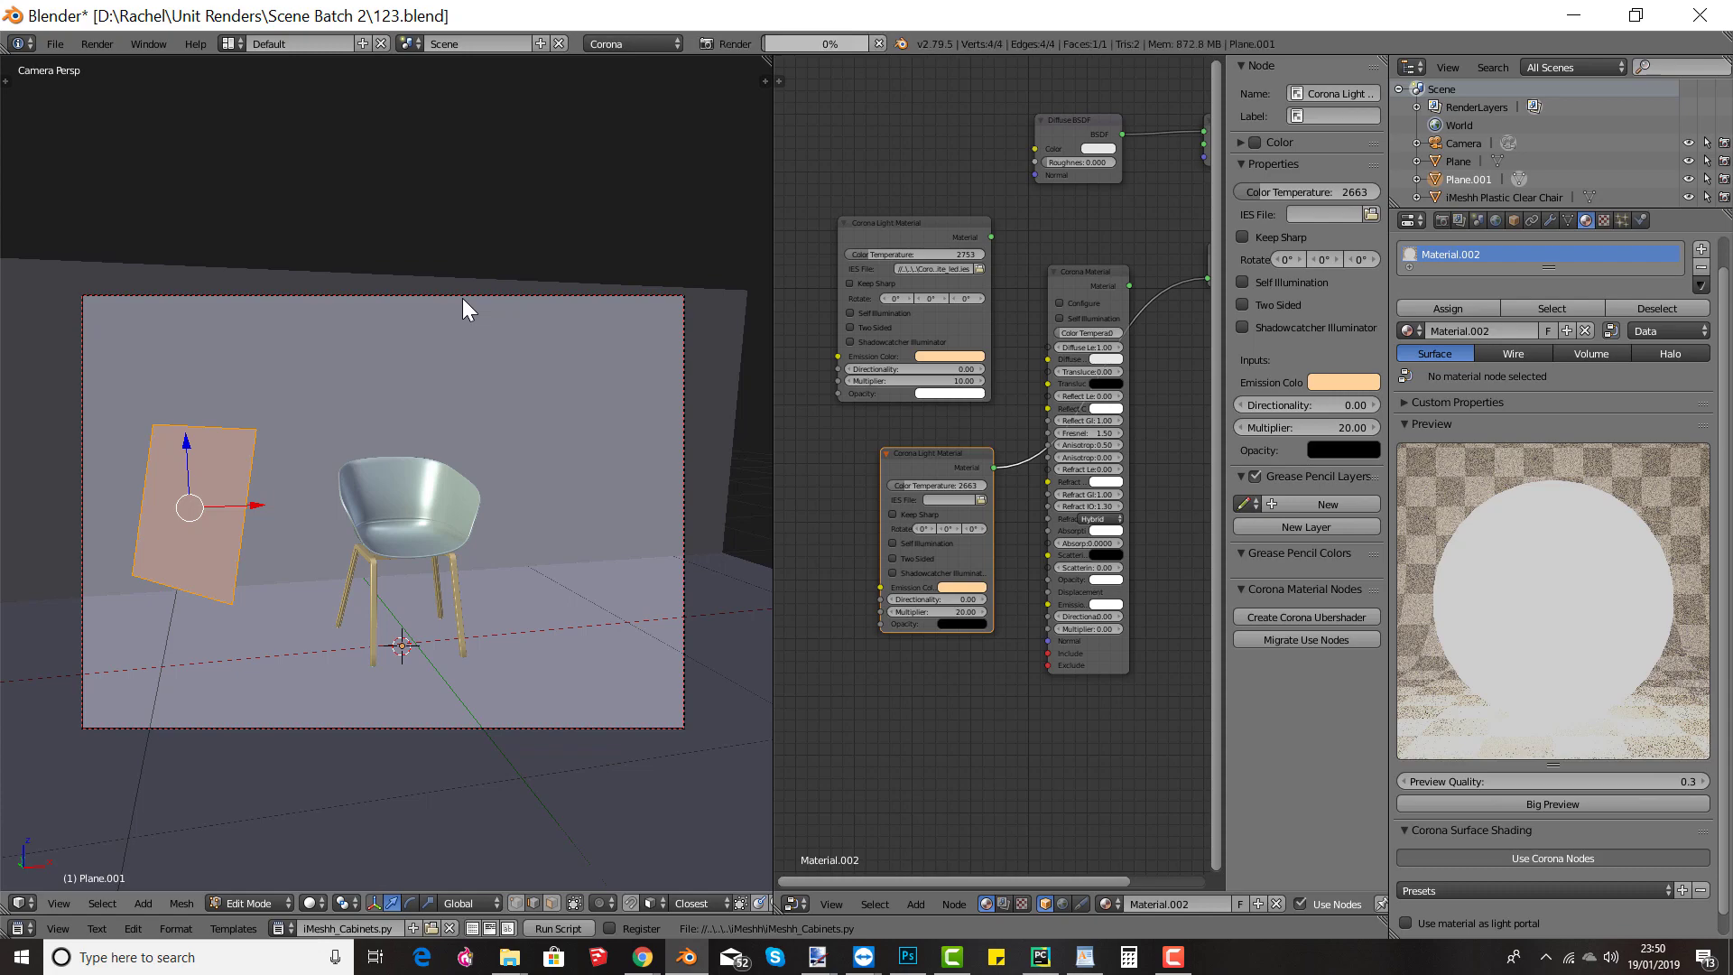
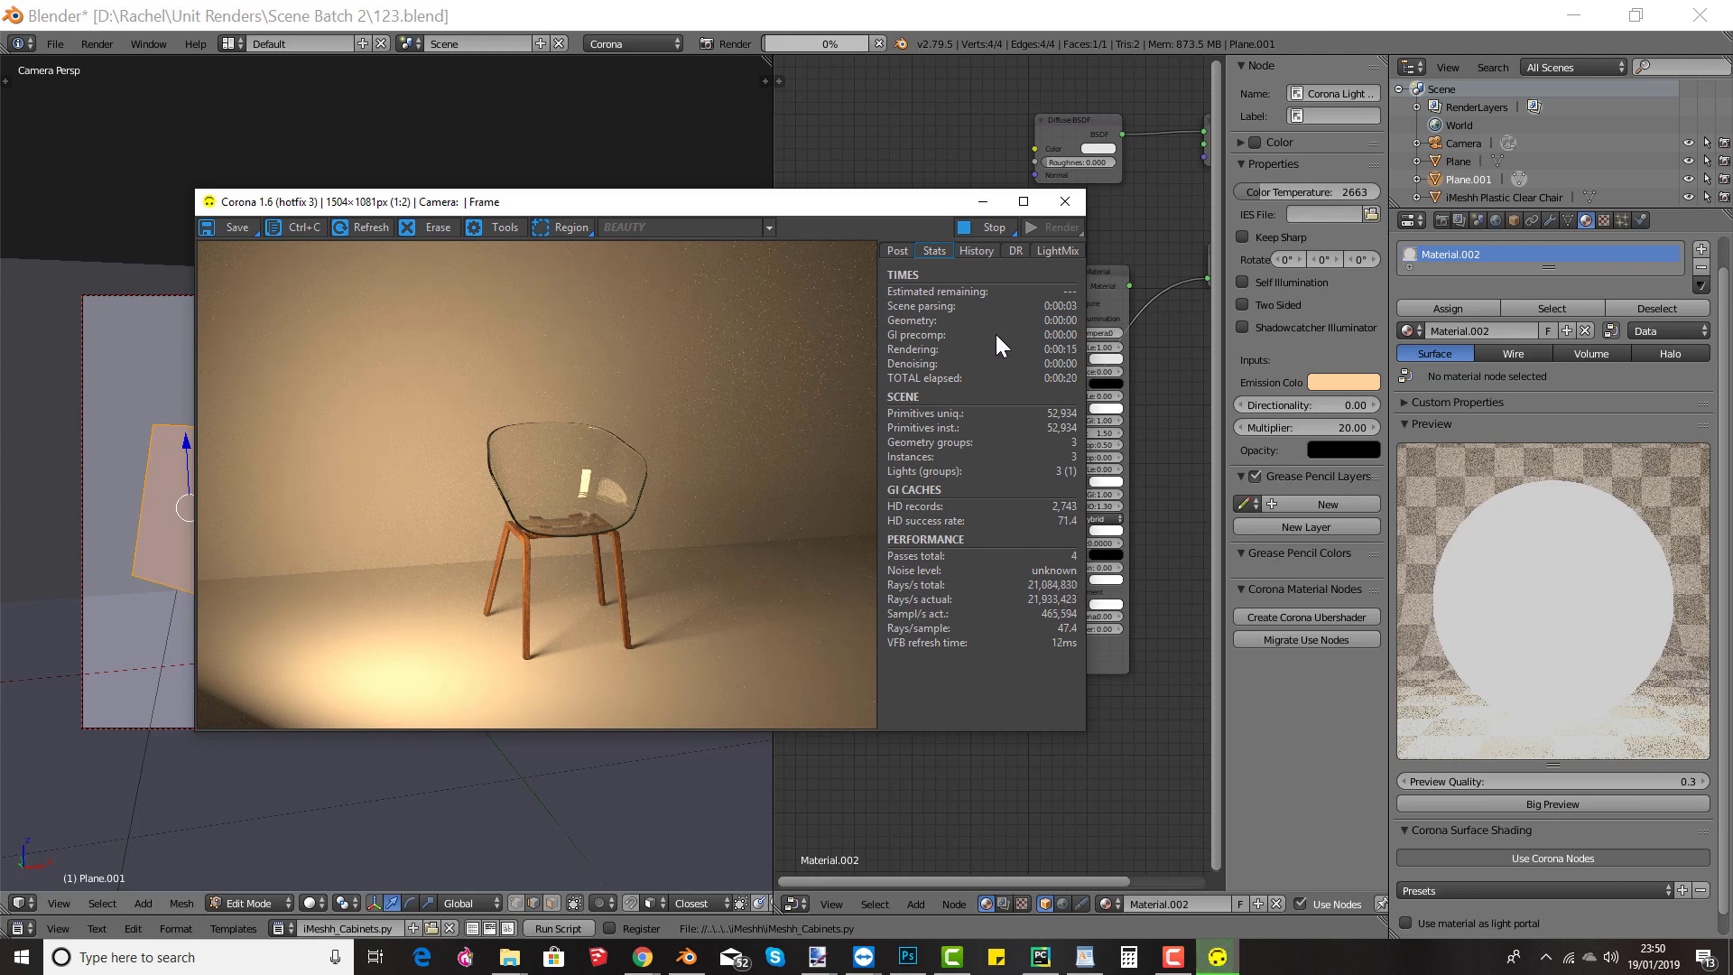
click(1065, 201)
Step: Delete the upright light plane's geometry beside the chair and return to Object Mode
scroll(336, 526, down, 3)
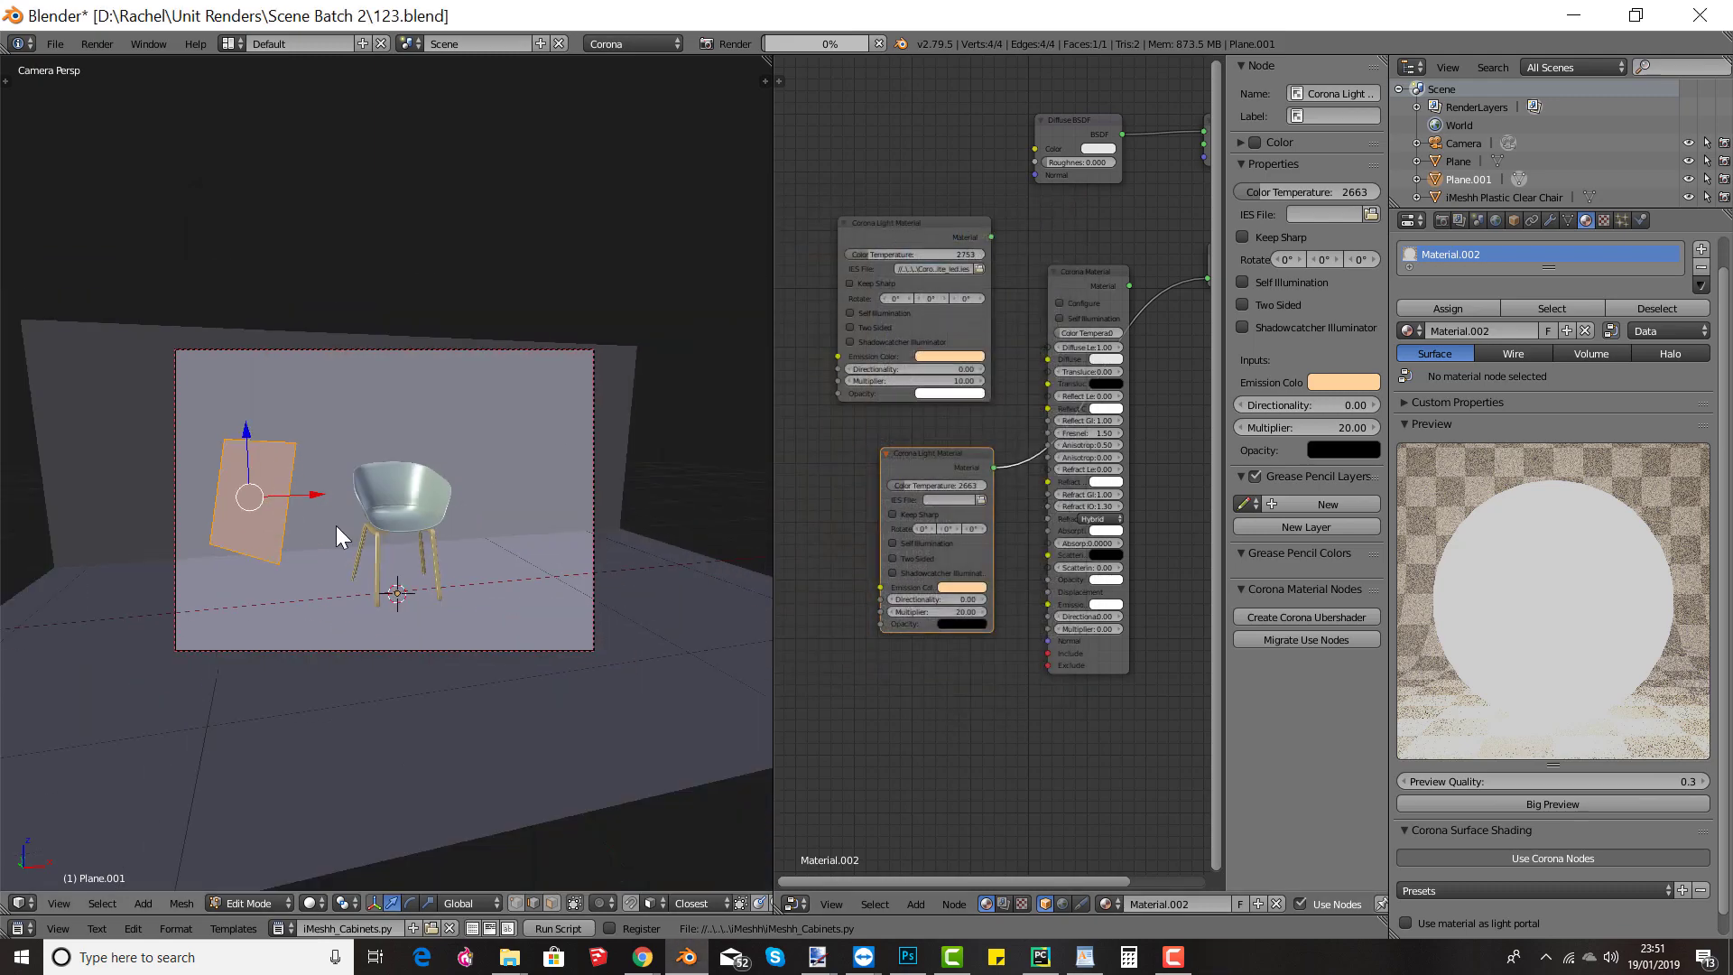
middle_drag(506, 495, 468, 491)
key(x)
click(399, 540)
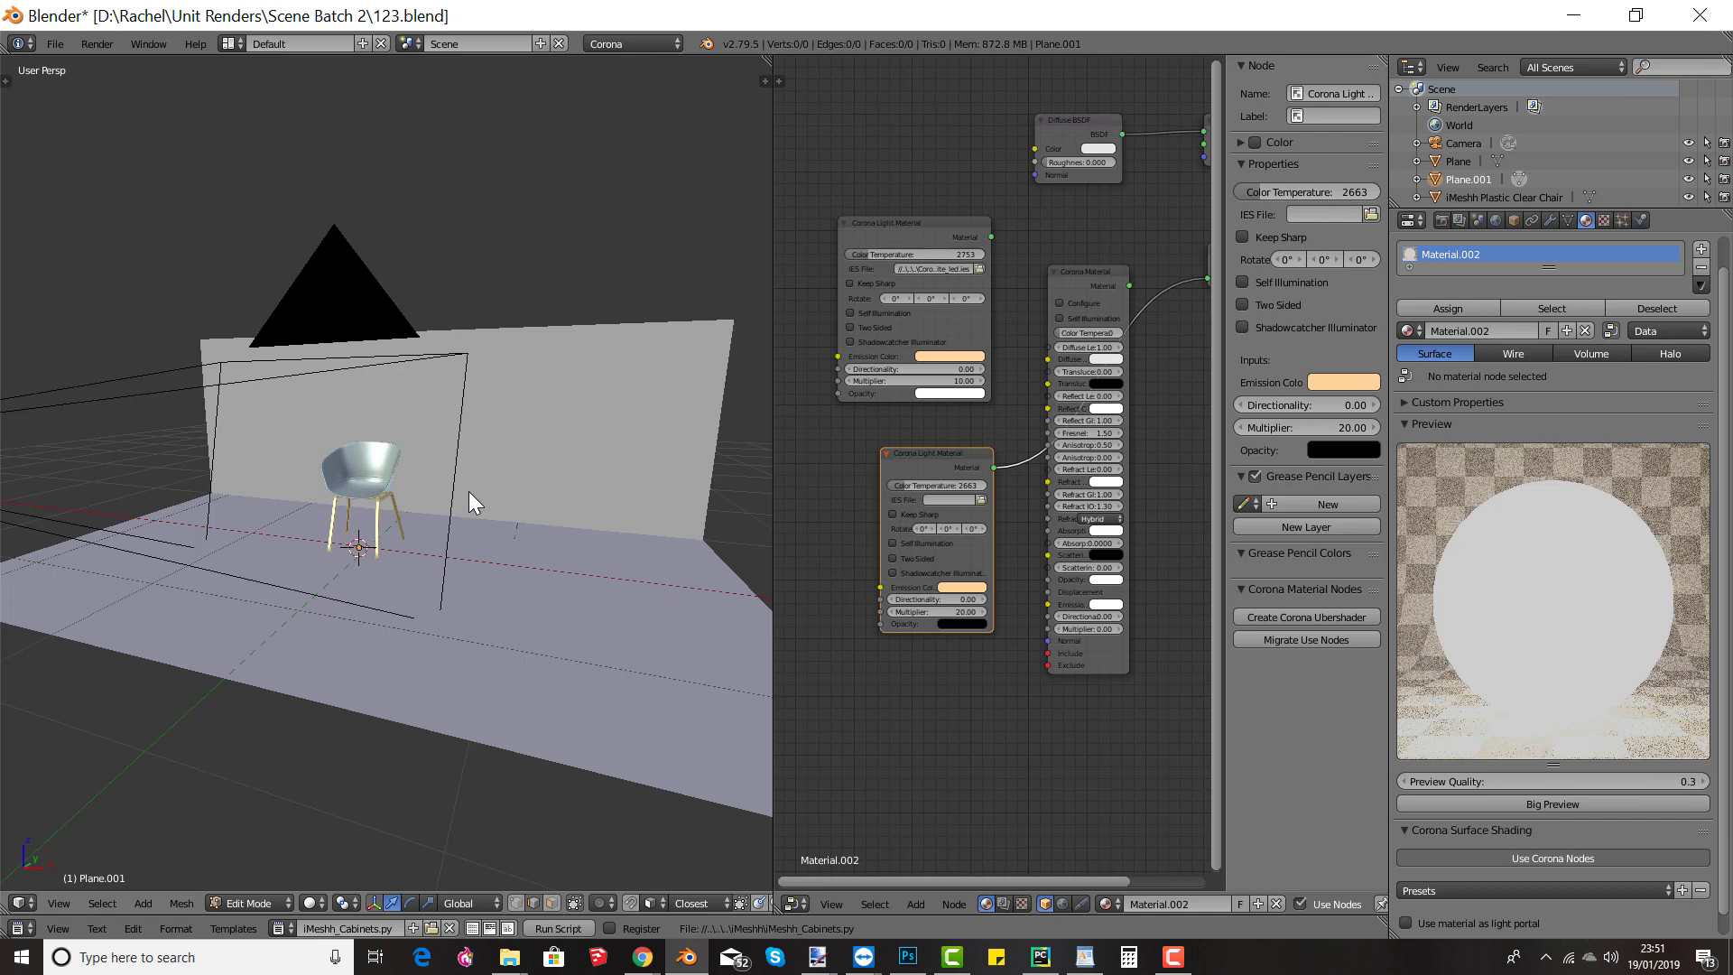
middle_drag(518, 388, 545, 536)
scroll(545, 536, up, 1)
key(Tab)
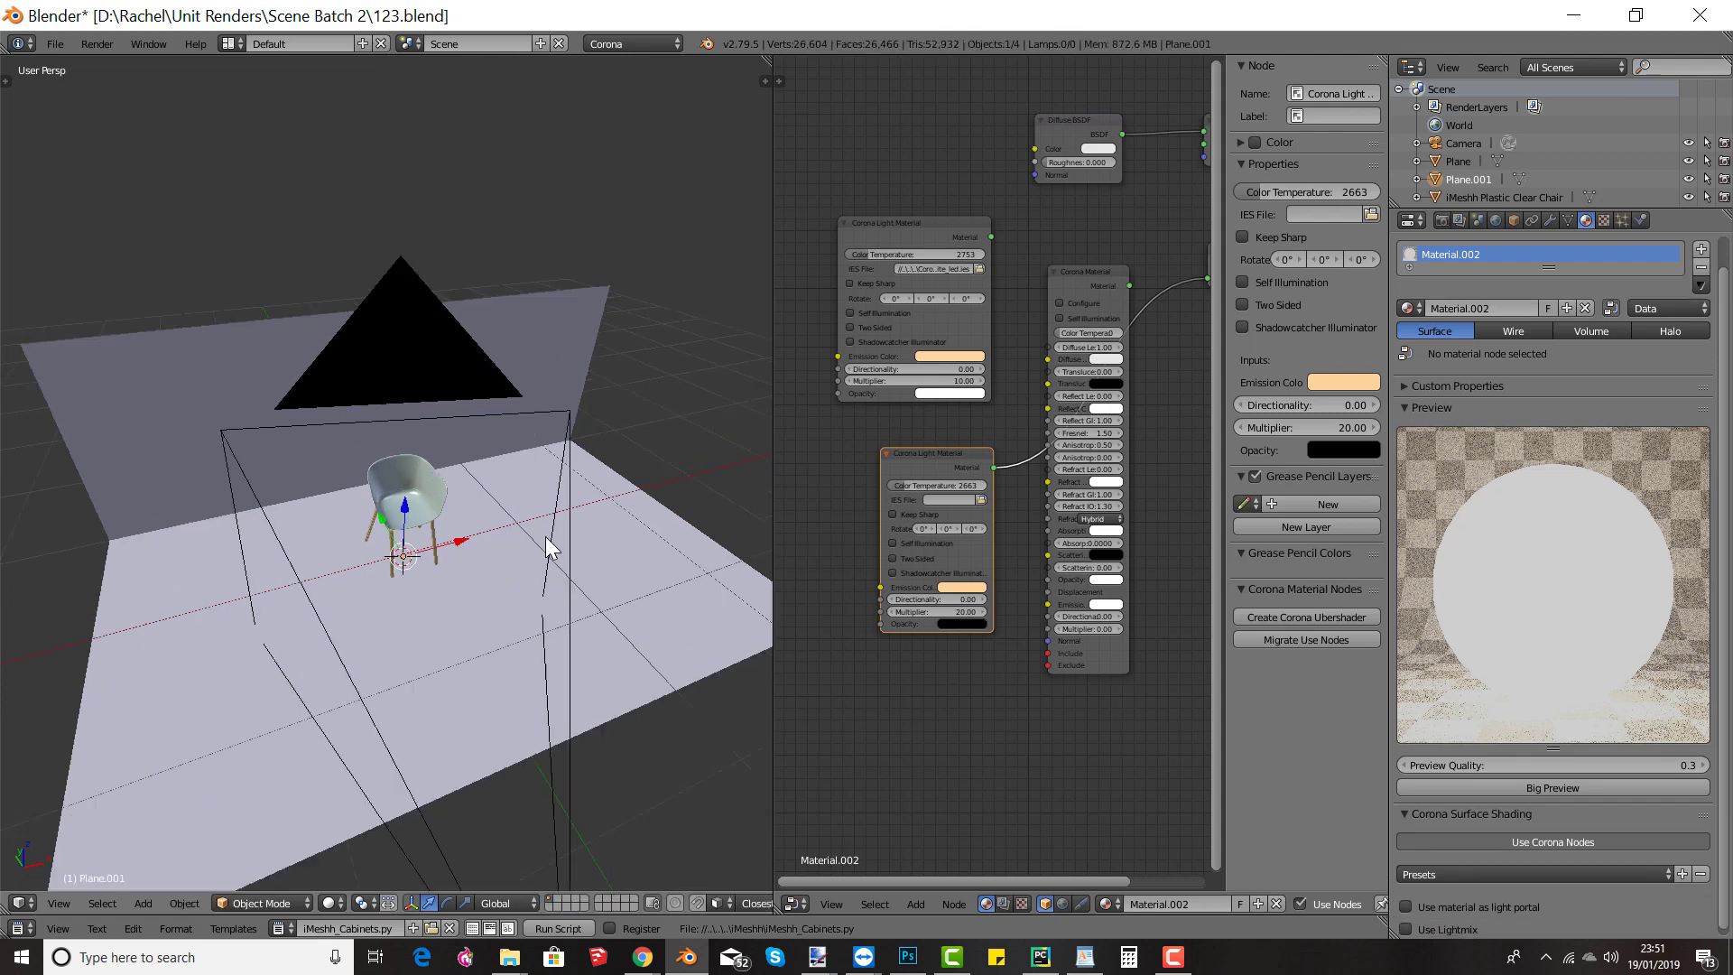
Step: Edit the backdrop plane and delete the upper edge of its back wall so only the floor remains
right_click(511, 494)
key(Tab)
key(Tab)
scroll(552, 527, down, 2)
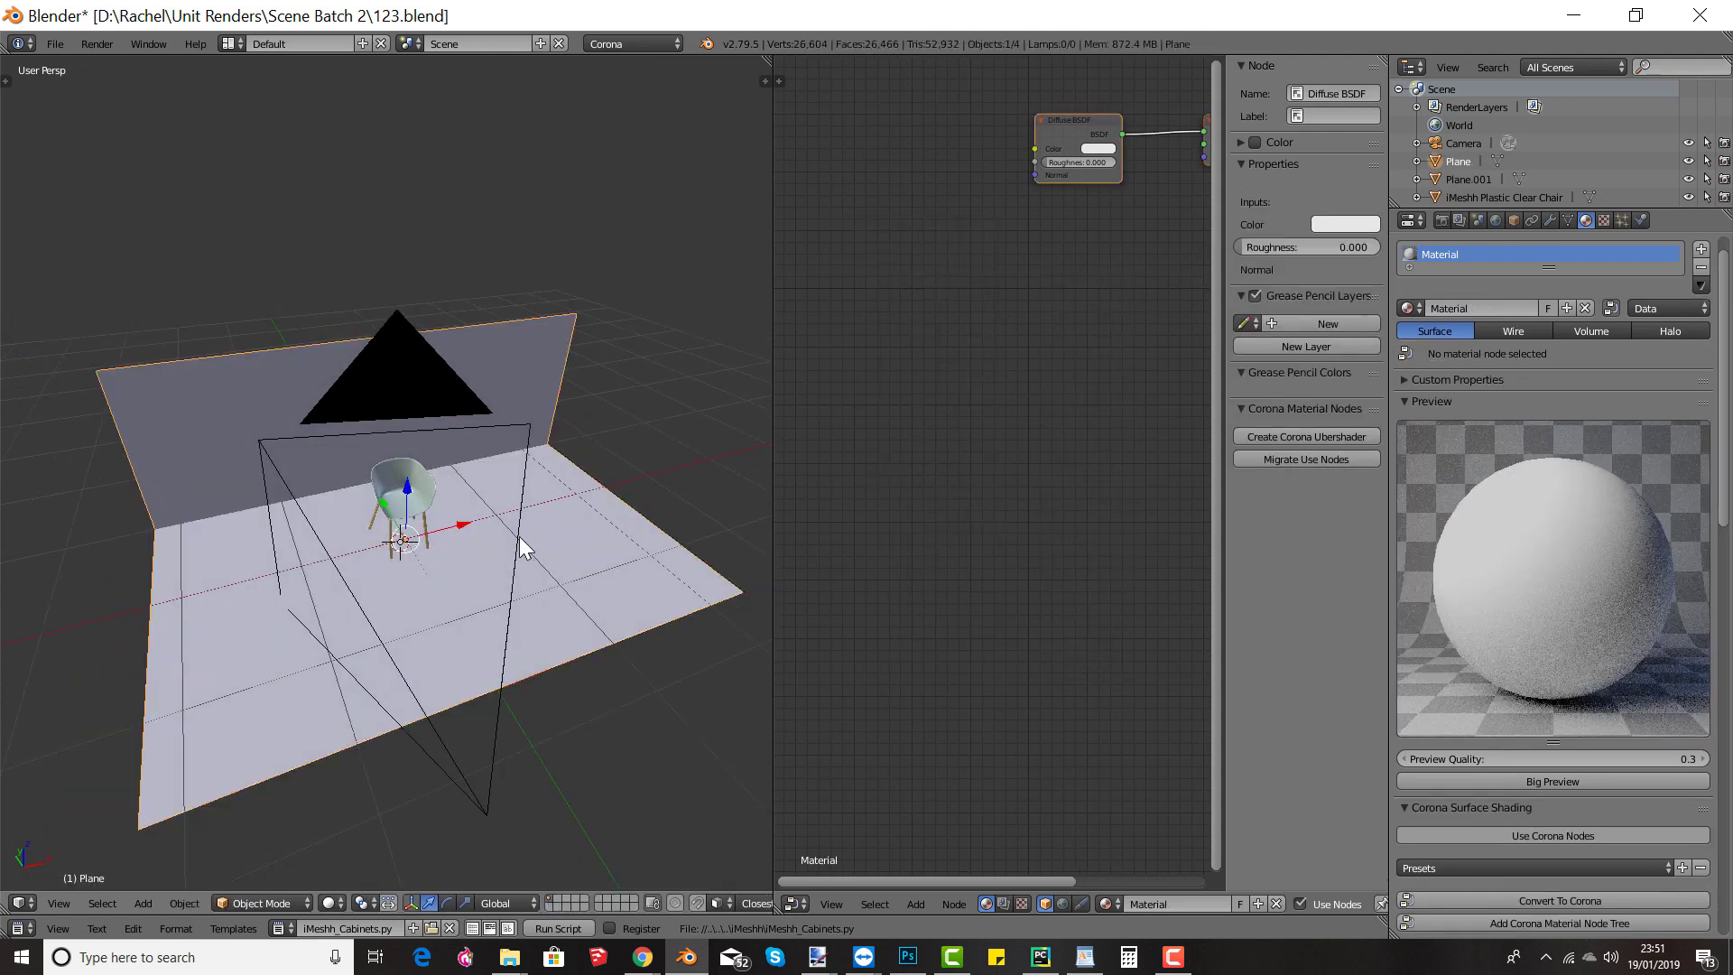
key(Tab)
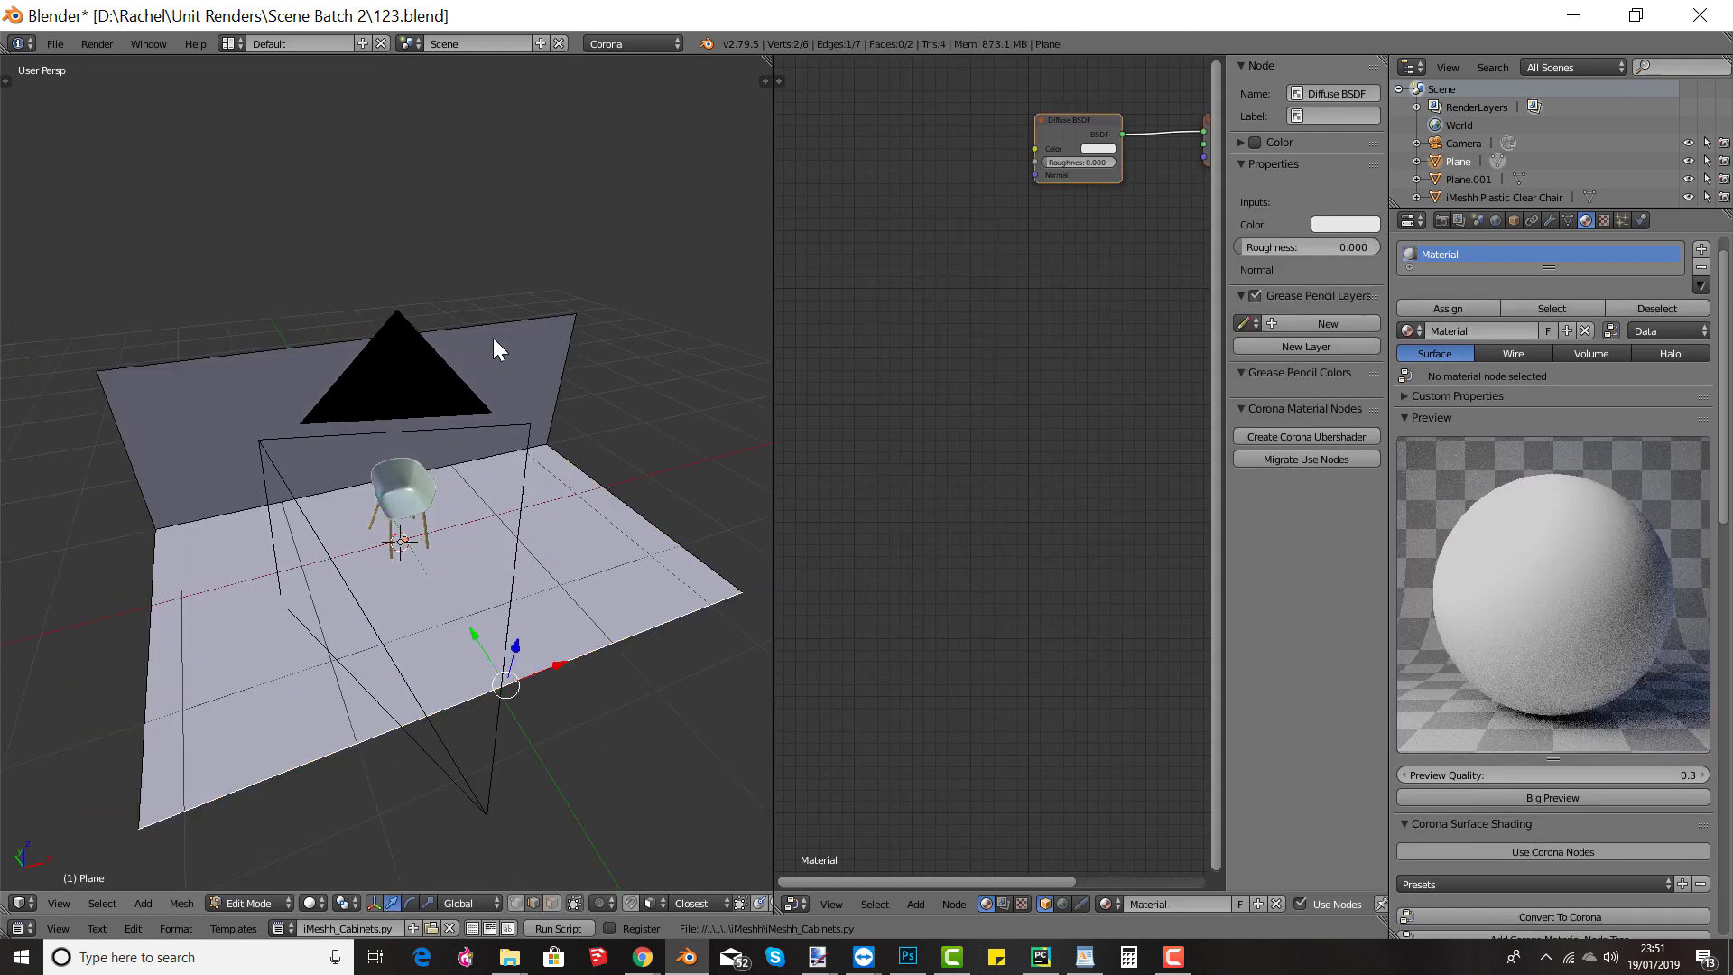
right_click(493, 323)
key(x)
click(492, 323)
Step: Scale the whole floor down, shift it slightly along X and stretch it along X by about 1.18
key(a)
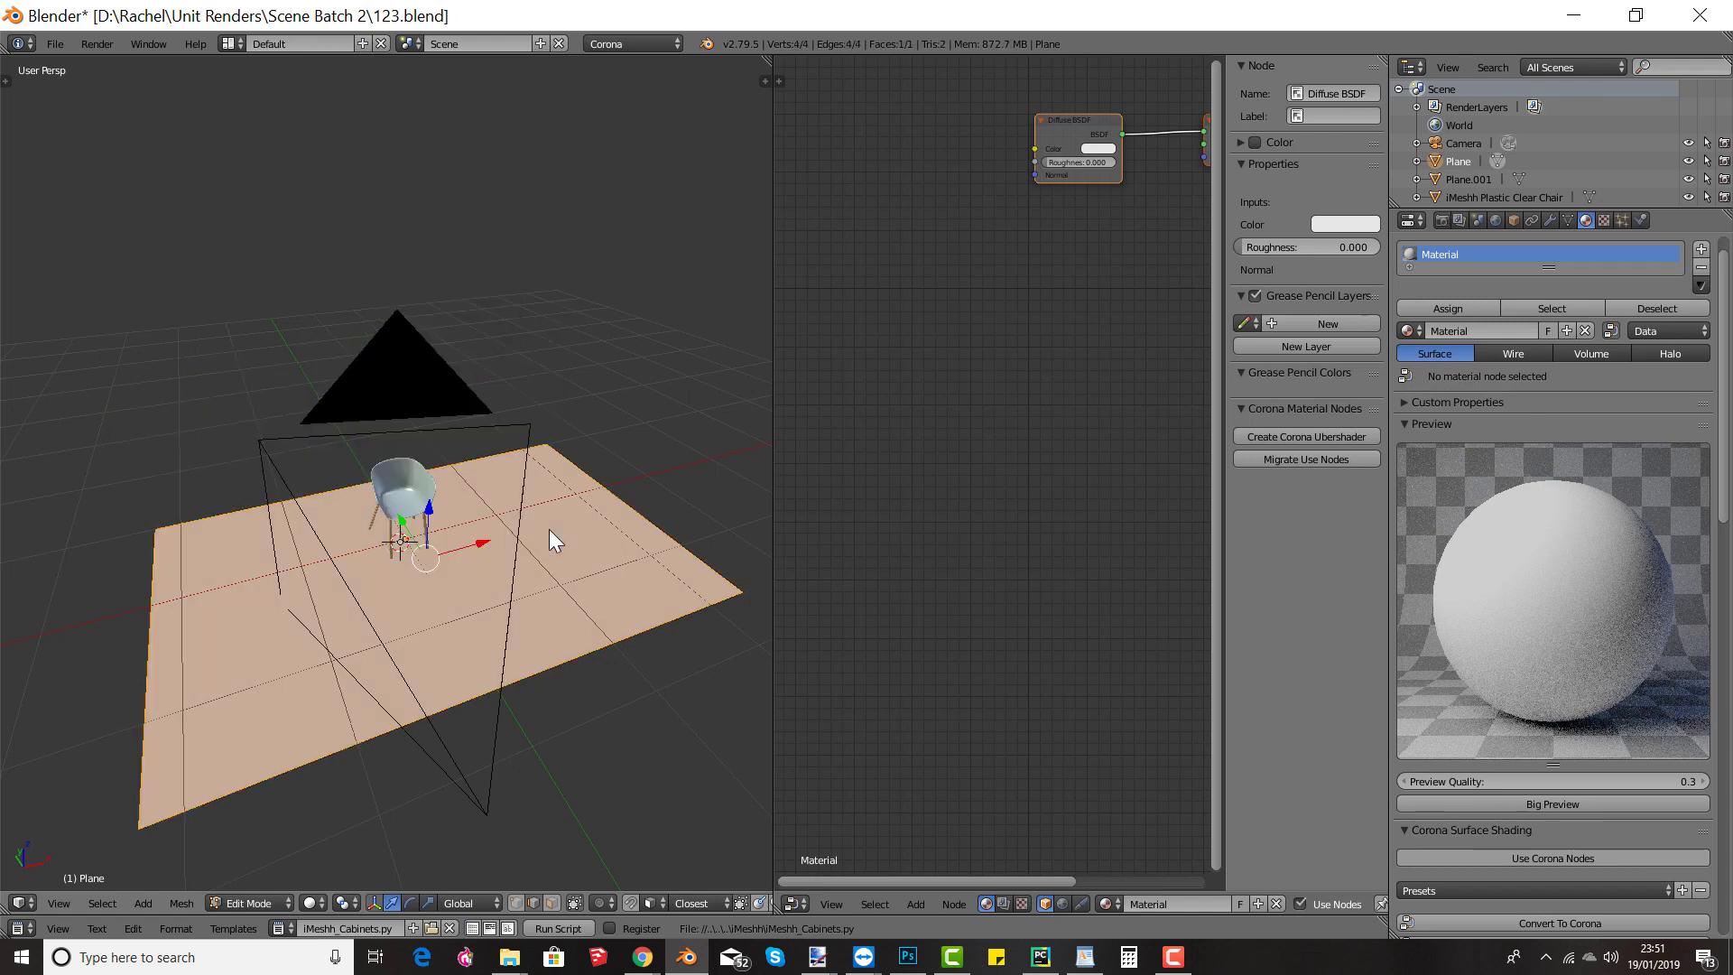
key(s)
click(565, 612)
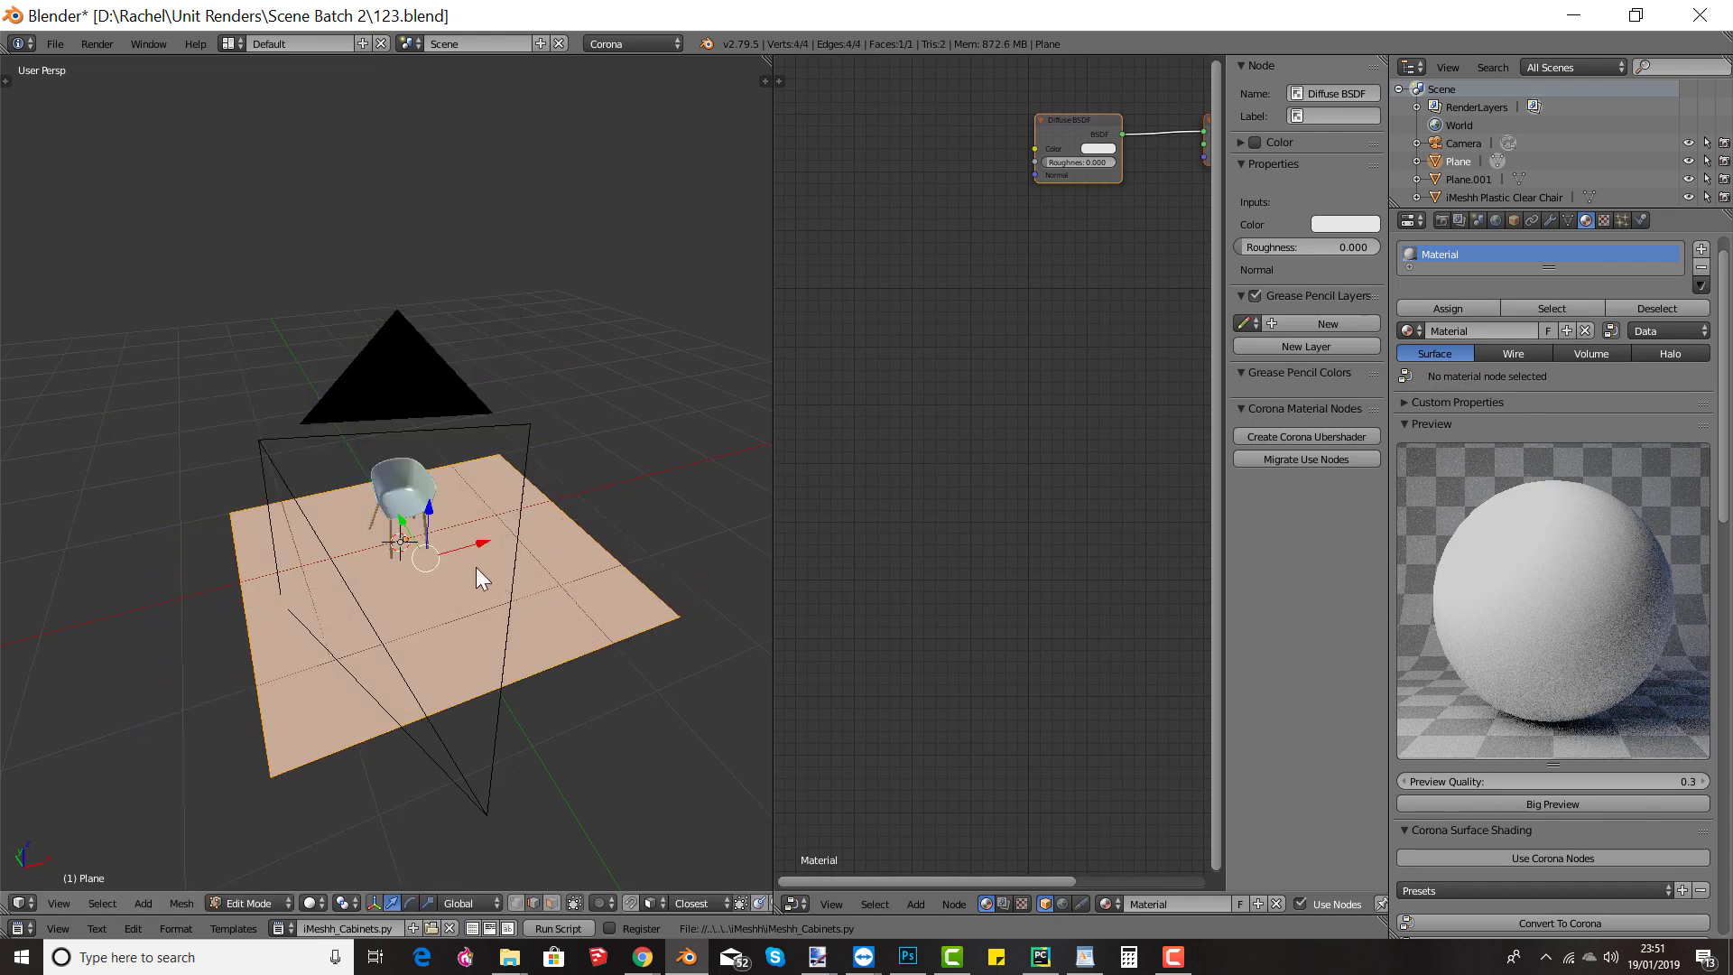
drag(487, 544, 504, 542)
key(s)
key(x)
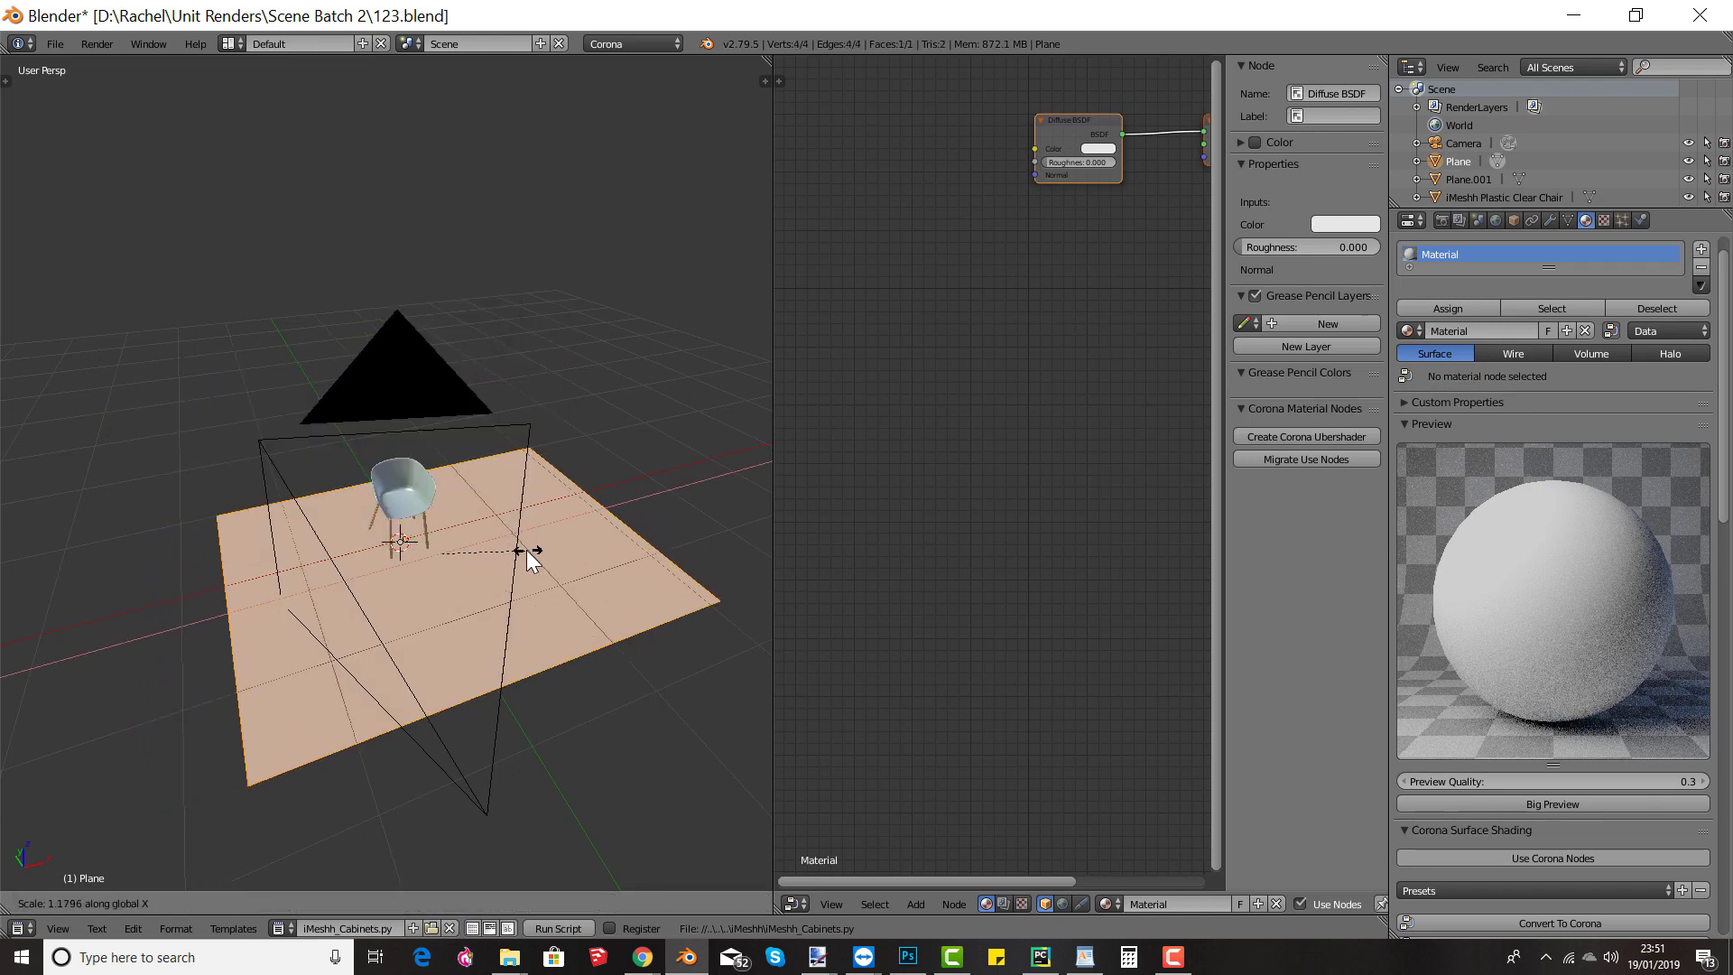
click(531, 551)
Step: Try to extrude the floor upward by 2.5 into a room volume
text(e2.5)
key(Return)
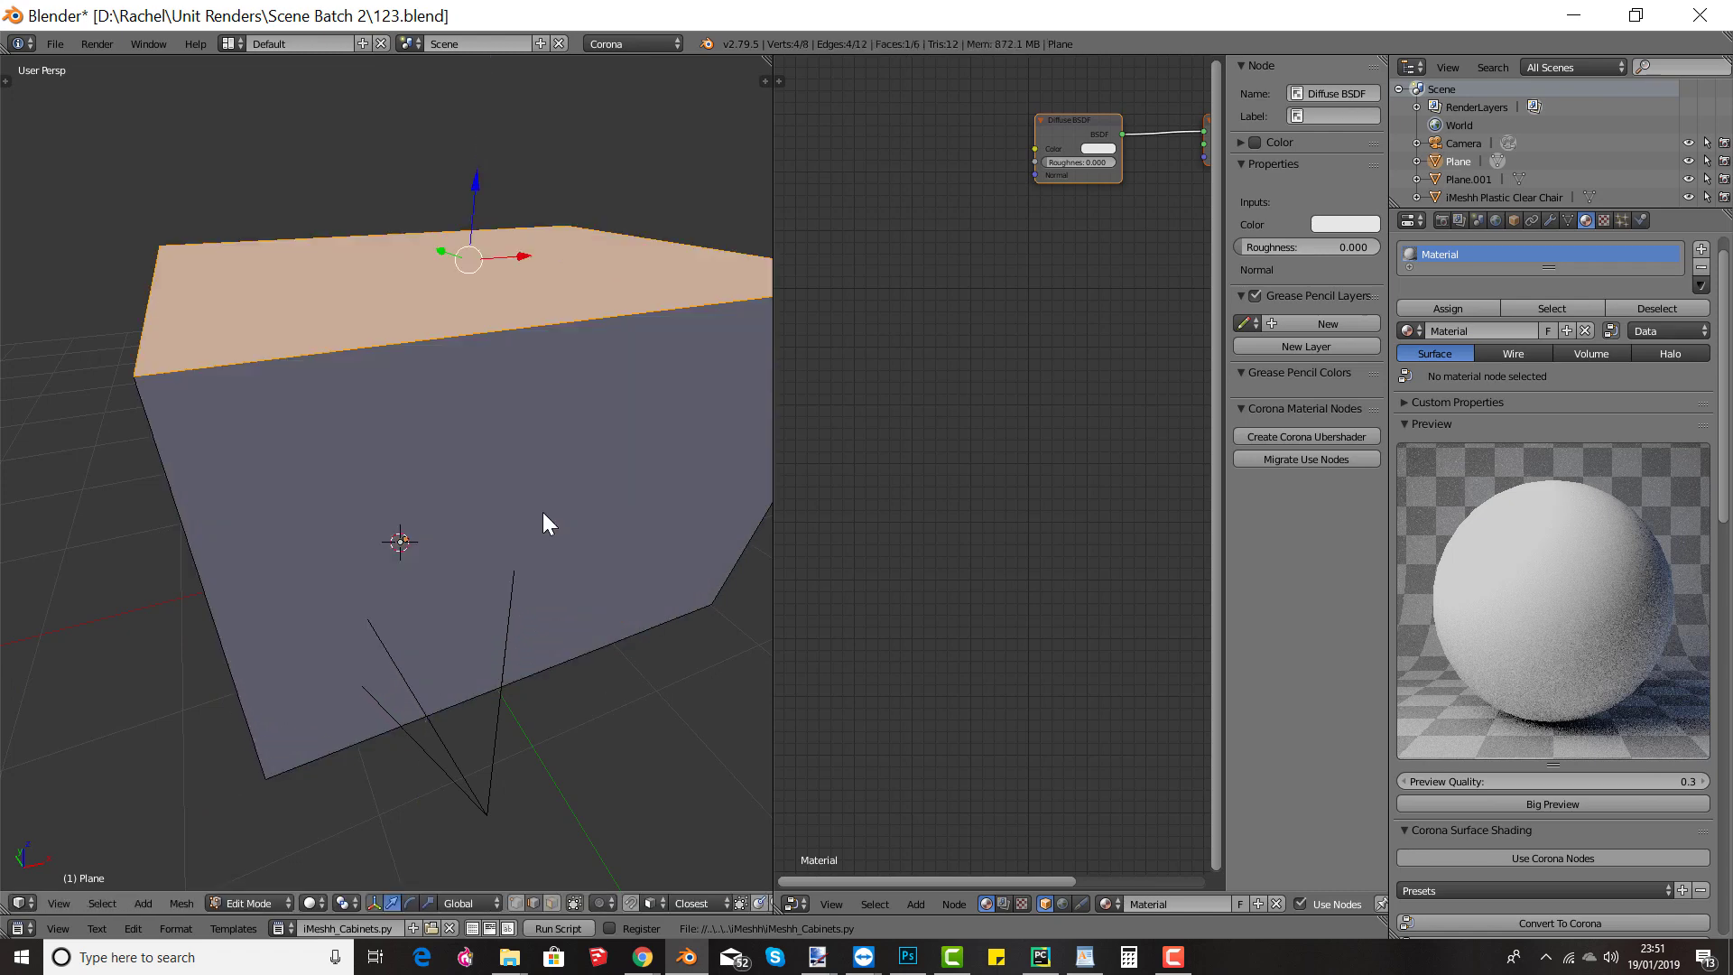
scroll(577, 520, down, 6)
key(ctrl+z)
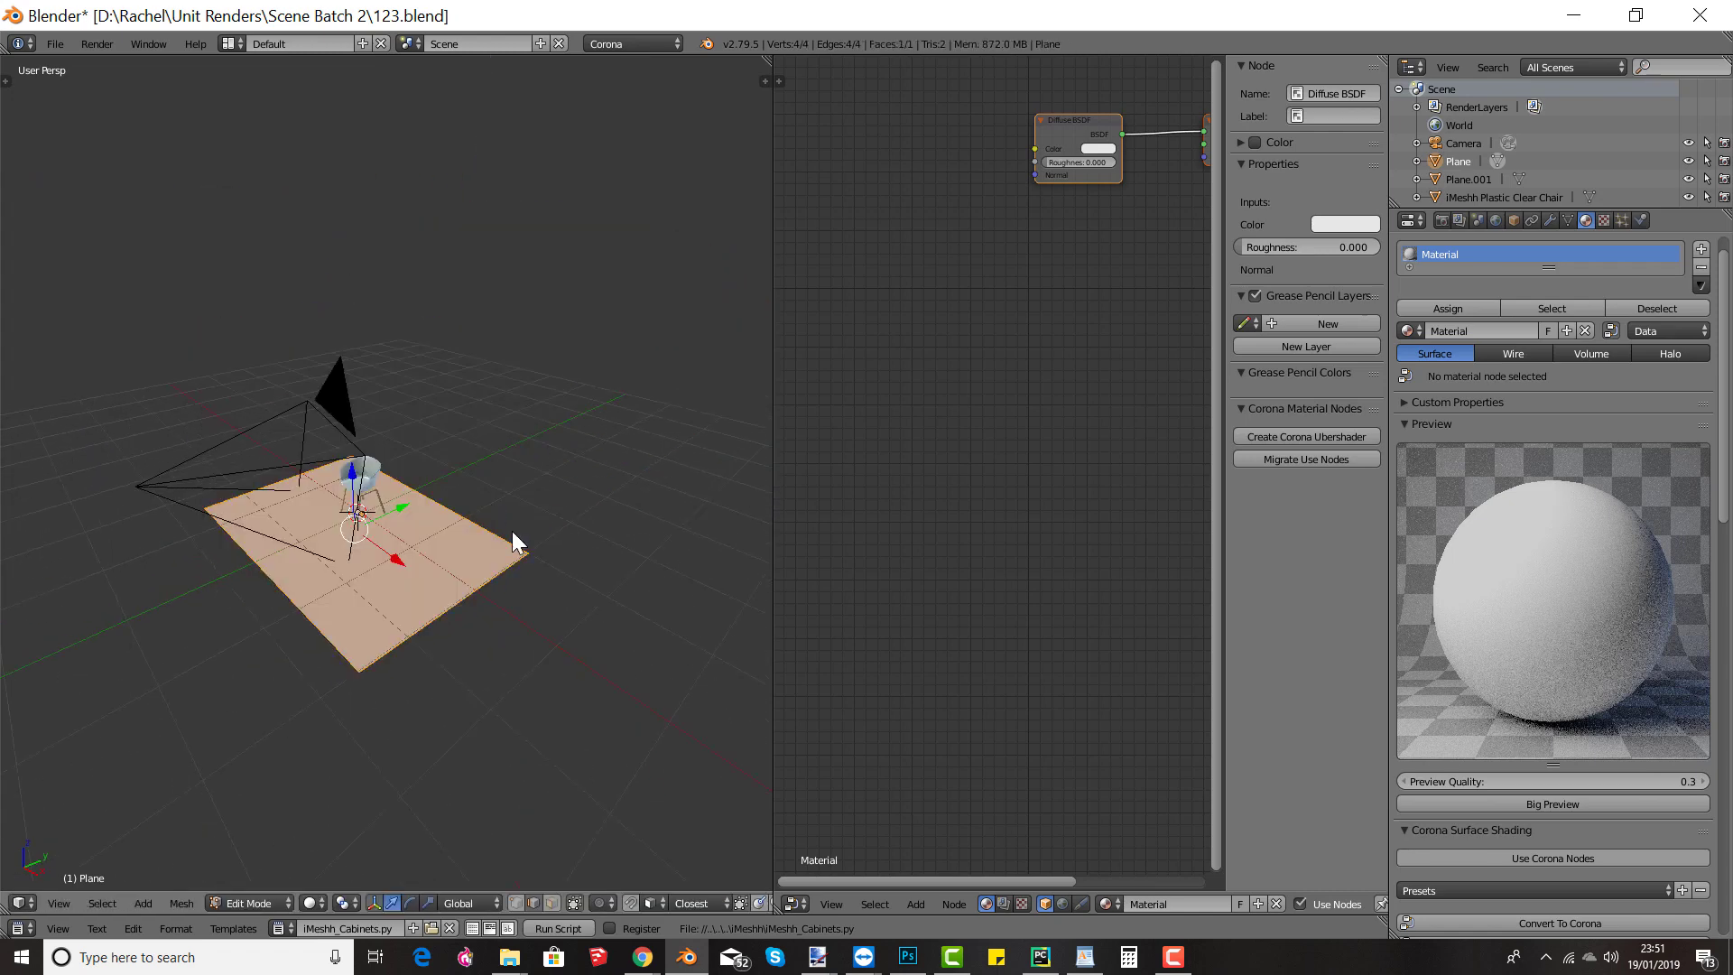
Step: Extrude the floor upward by 2.4 into a box, switch to face selection and delete the face on the positive X side
text(e2.5)
key(Return)
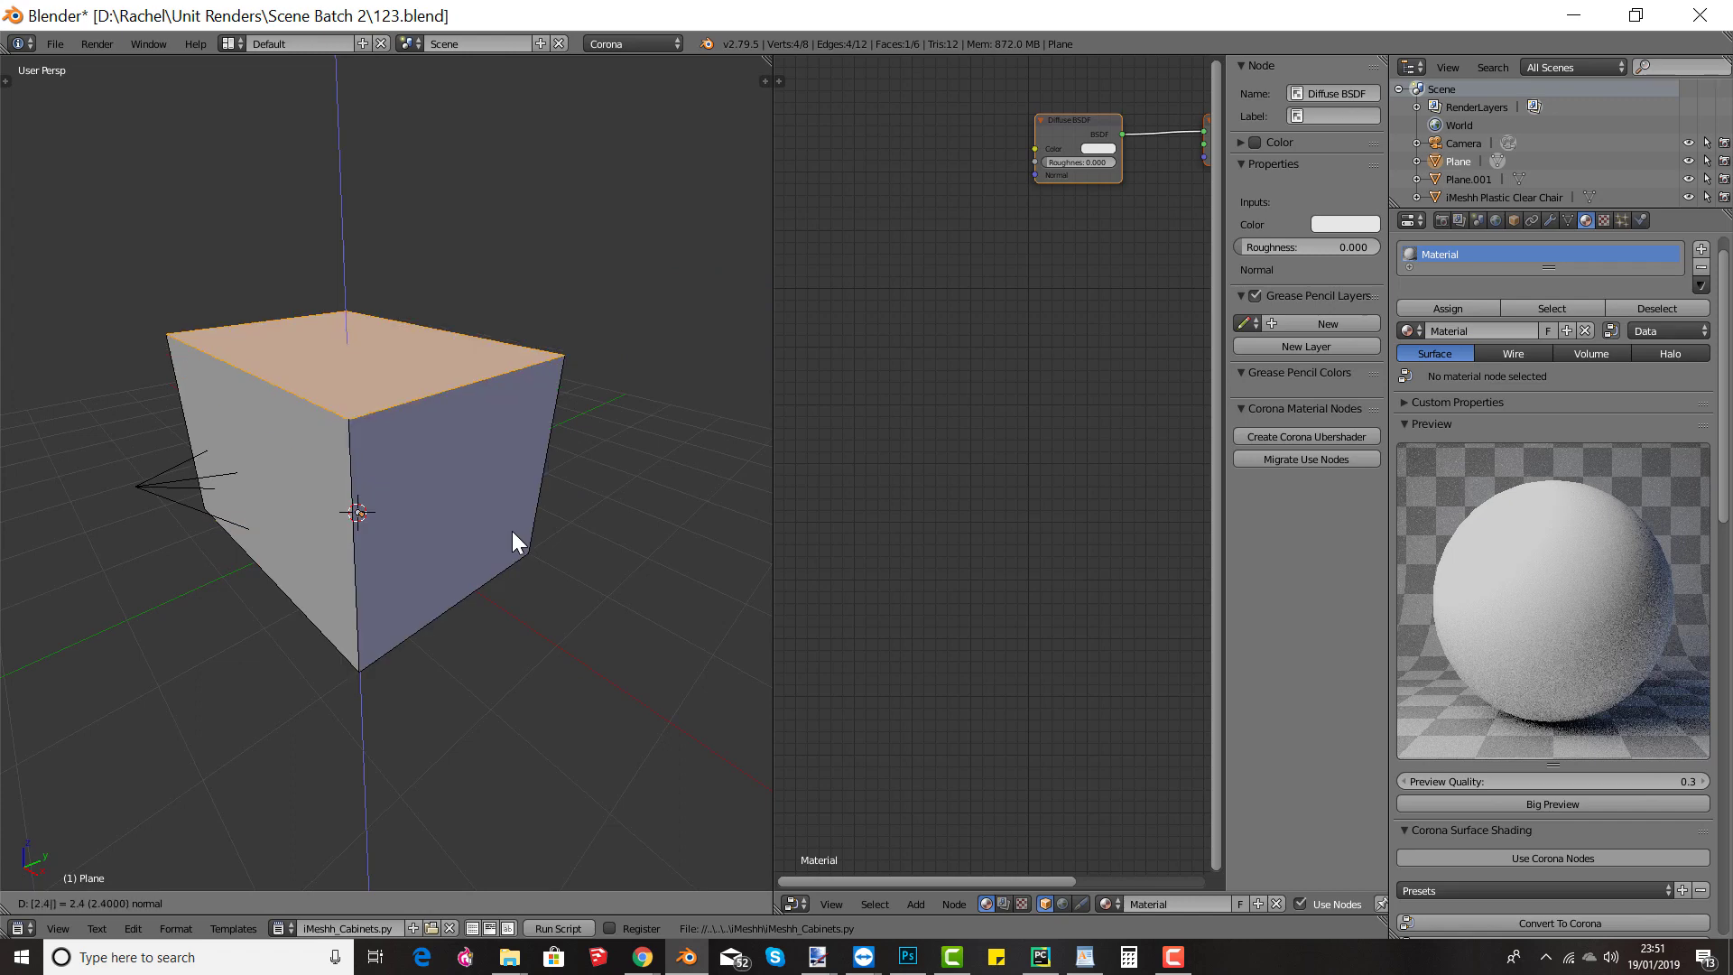
key(ctrl+Tab)
click(511, 540)
right_click(461, 470)
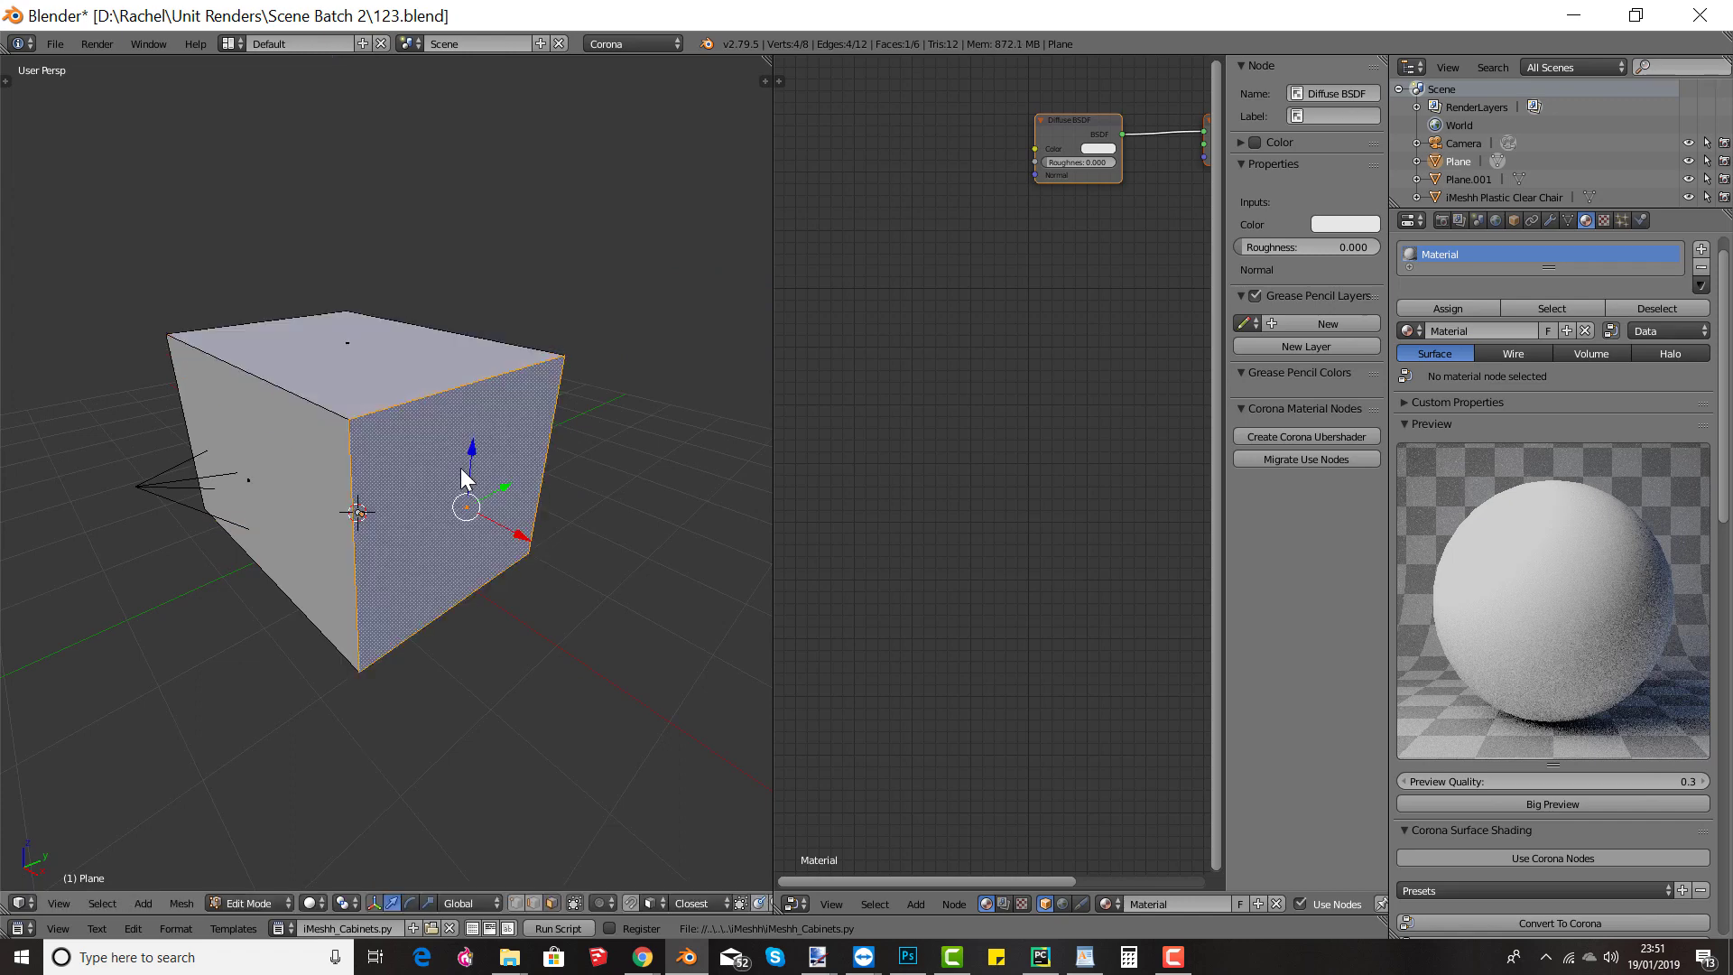
key(x)
key(f)
Step: Select all of the room's faces, recalculate their normals and leave Edit Mode
key(a)
mouse_move(399, 487)
middle_down()
mouse_move(347, 460)
mouse_move(384, 487)
mouse_move(361, 525)
middle_up()
key(ctrl+n)
key(Tab)
Step: Move the chair toward the room's back corner, about -1.06 along X and 0.57 along Y
scroll(441, 443, up, 5)
scroll(384, 487, down, 2)
scroll(385, 489, up, 6)
right_click(376, 507)
key(g)
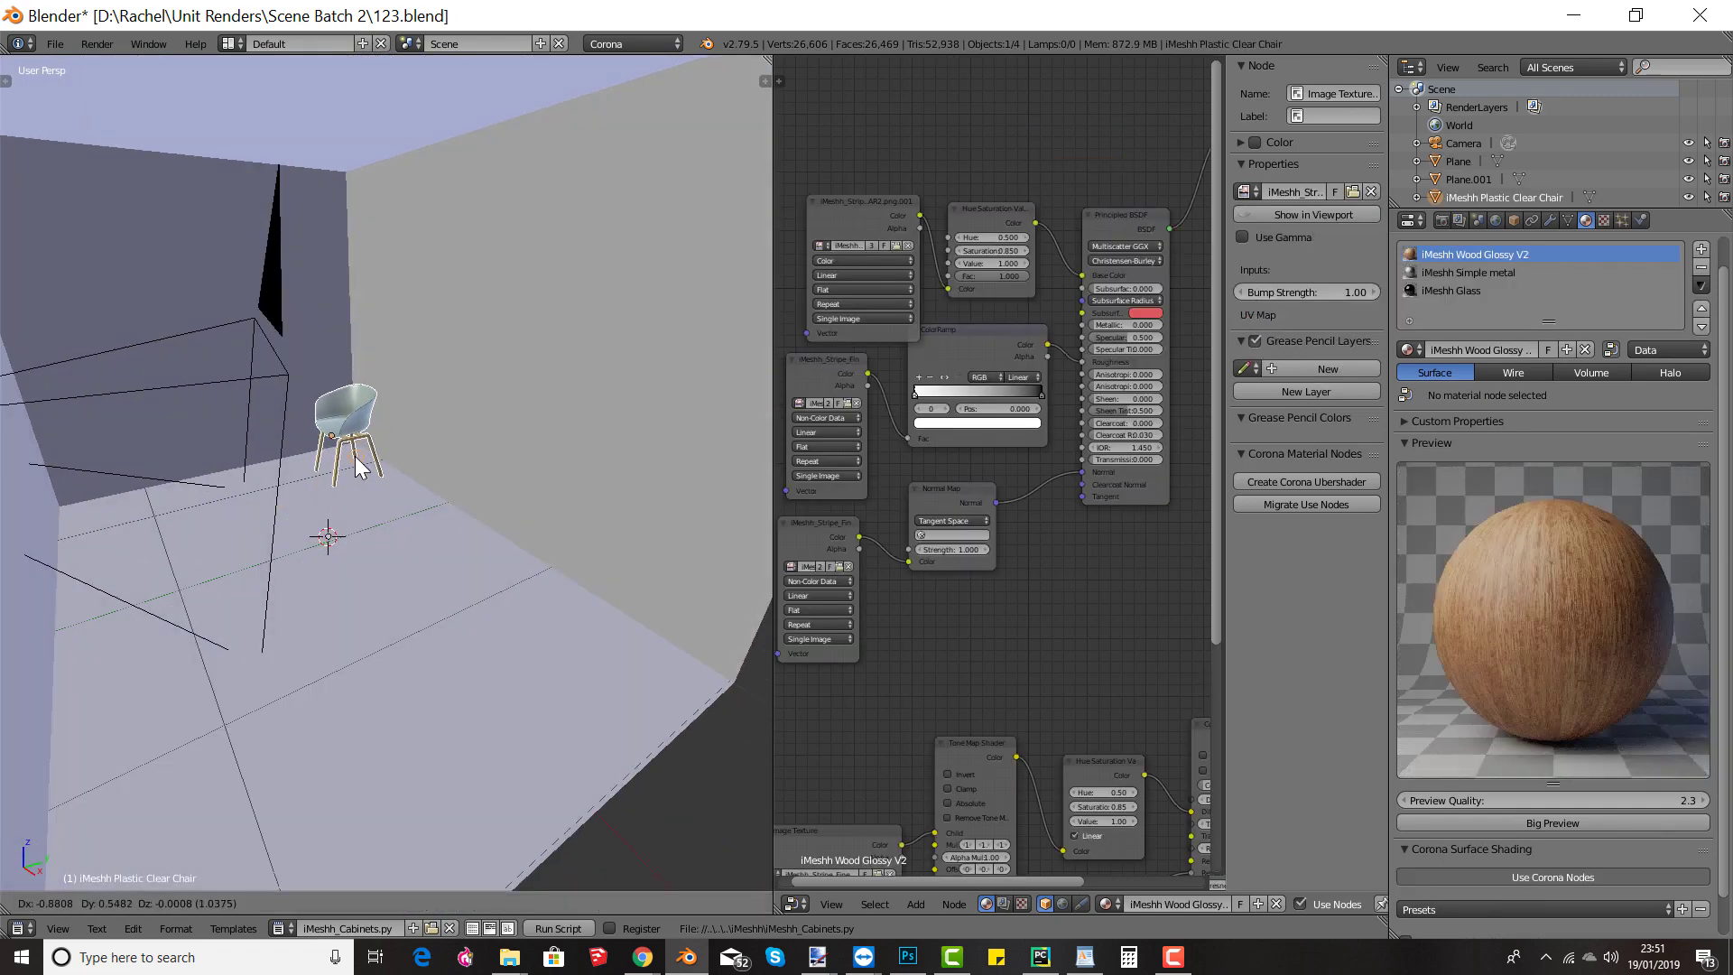
click(349, 450)
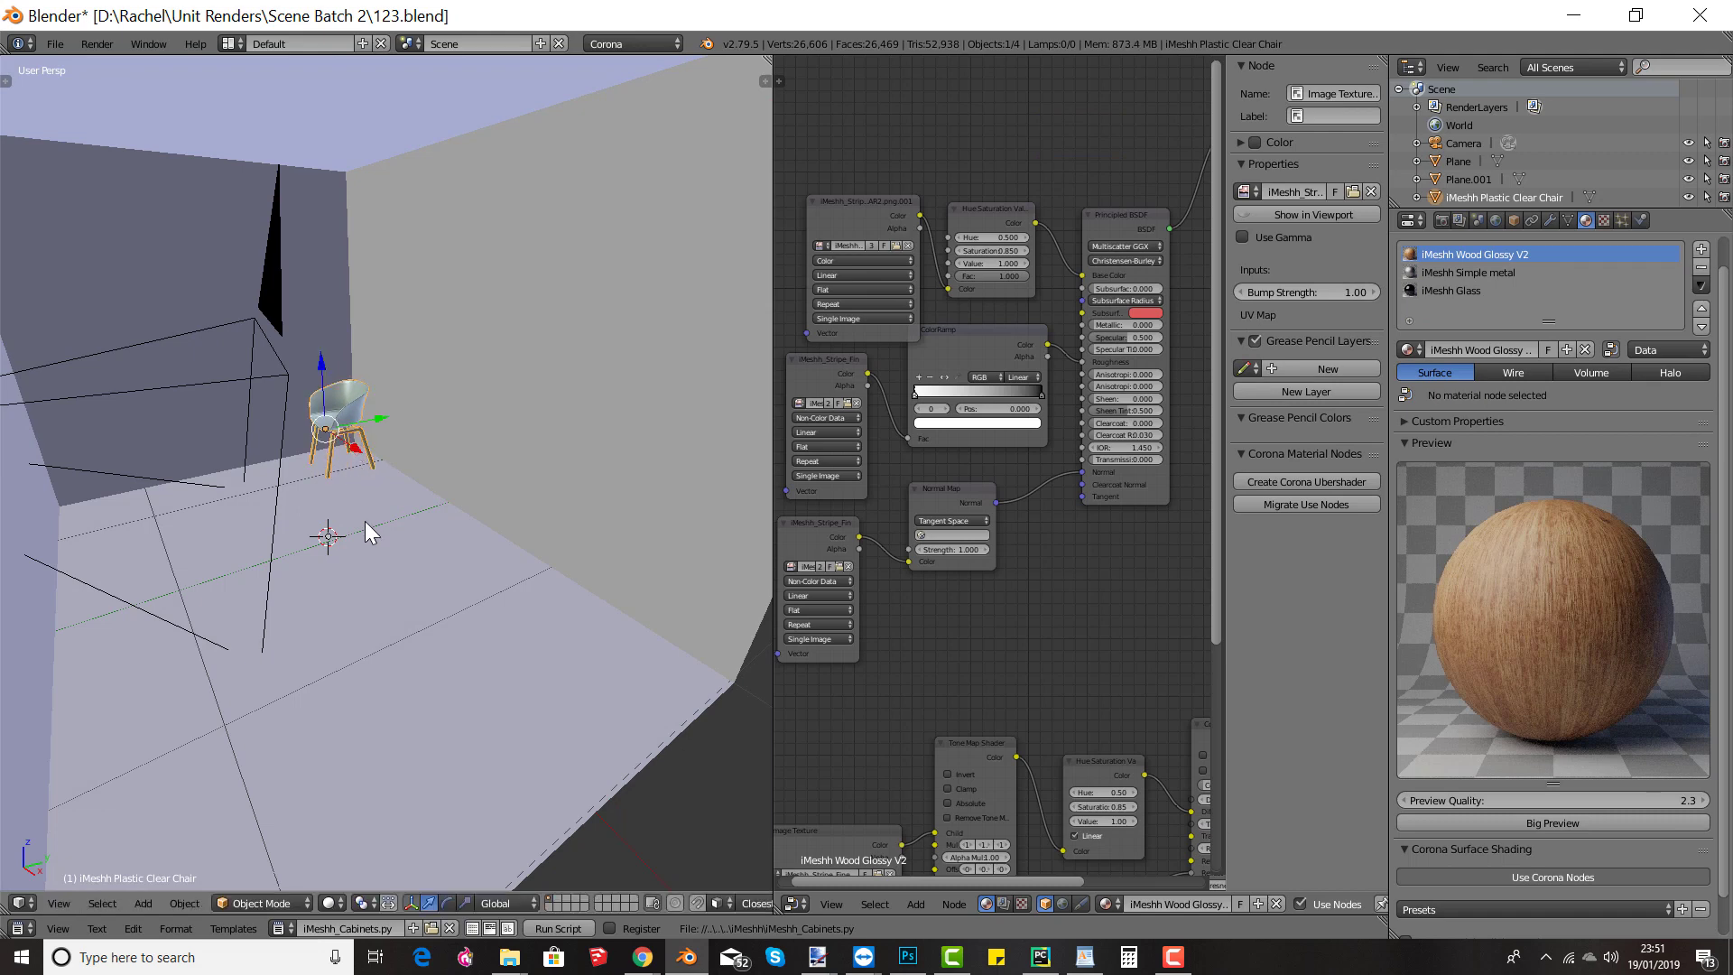
Step: Show the tool shelf, widen the 3D view and bring up the Kitchen Builder tools
middle_drag(365, 521, 457, 541)
key(t)
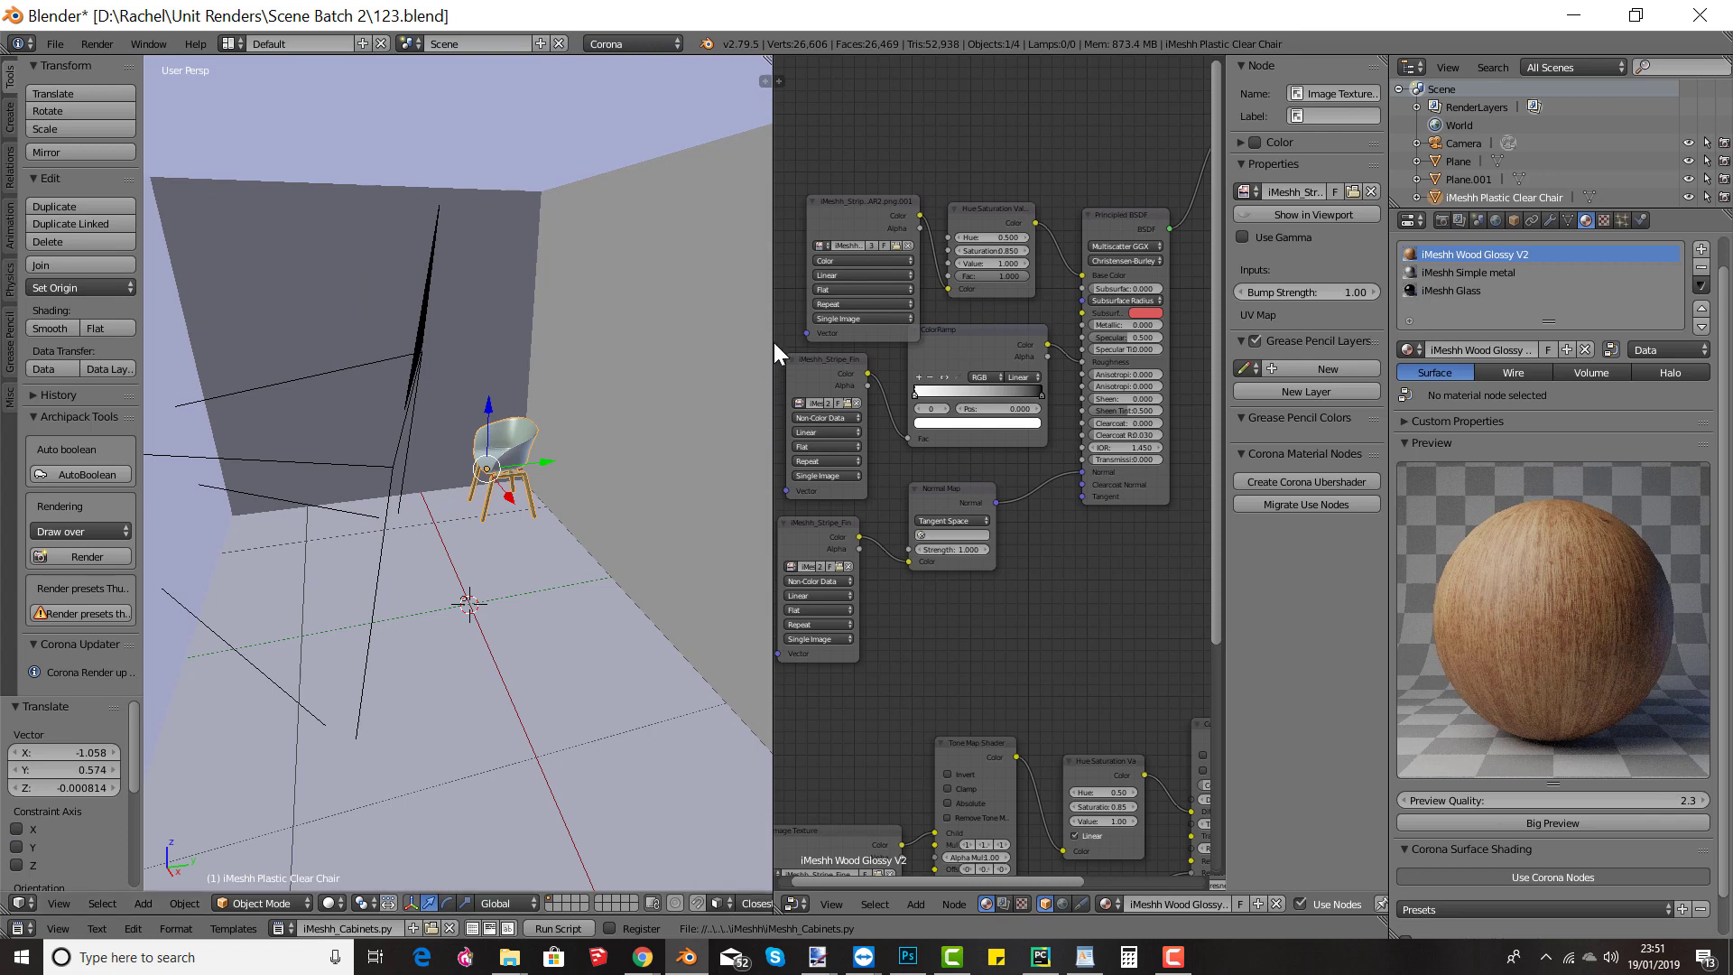
drag(773, 343, 895, 343)
middle_drag(613, 467, 615, 452)
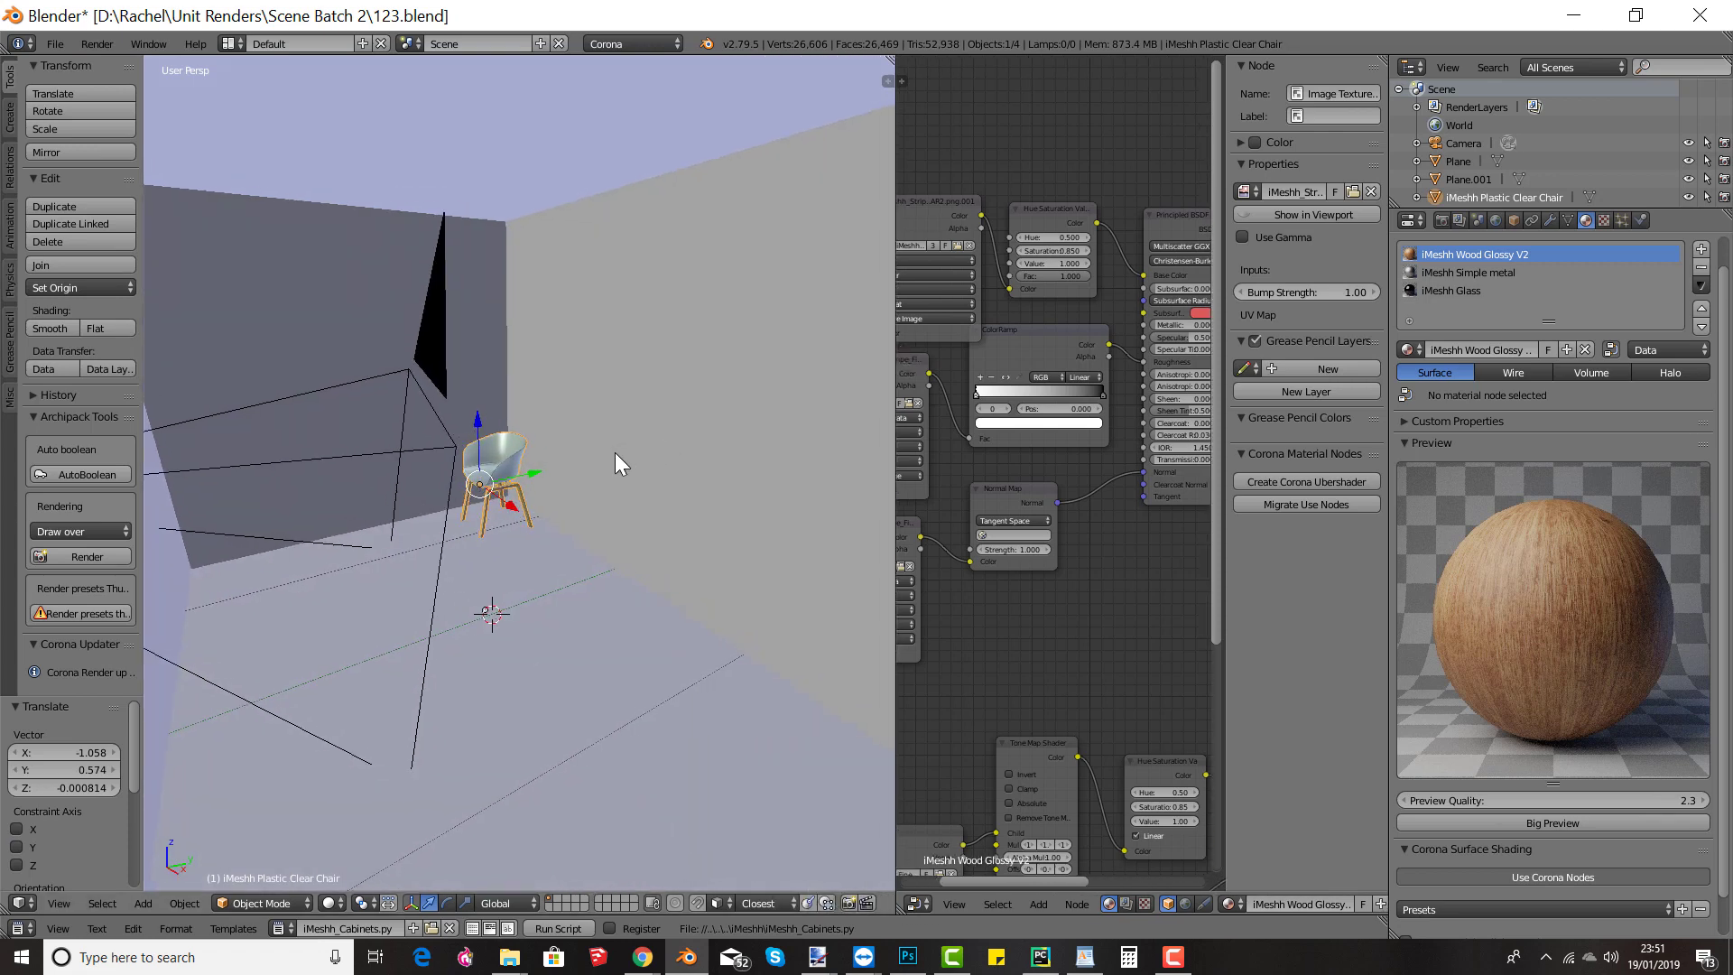
click(11, 401)
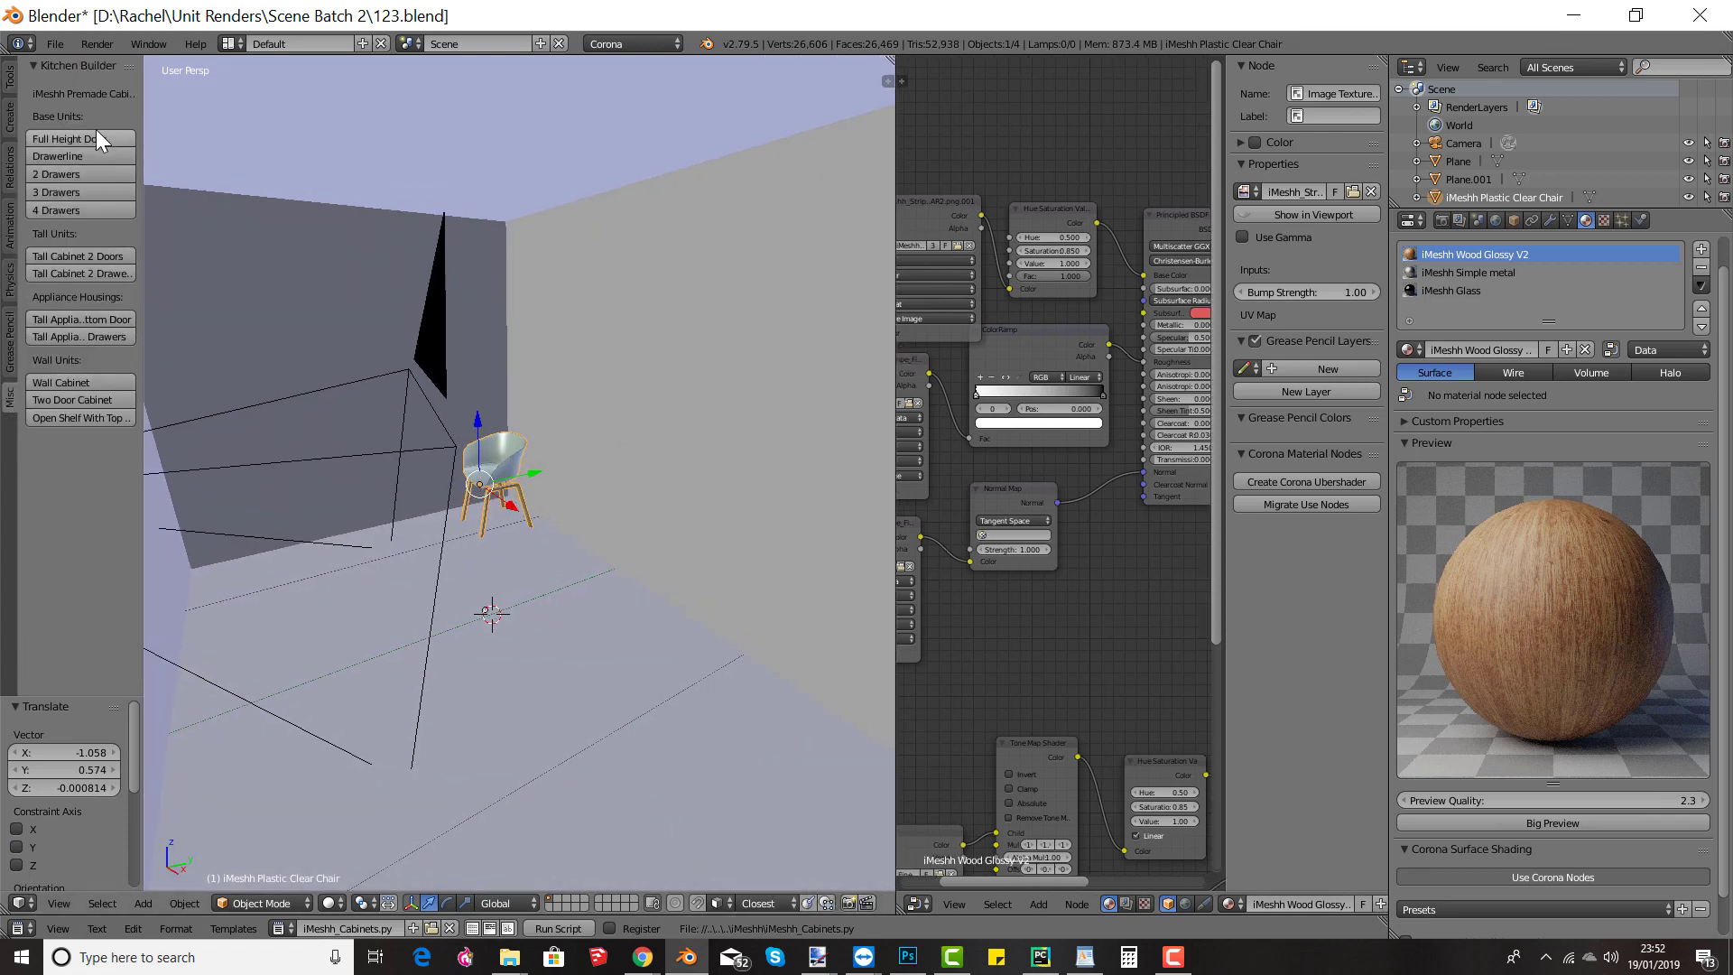
Step: Add a Full Height Door base unit and move it -0.32 along X toward the chair
click(97, 138)
click(620, 462)
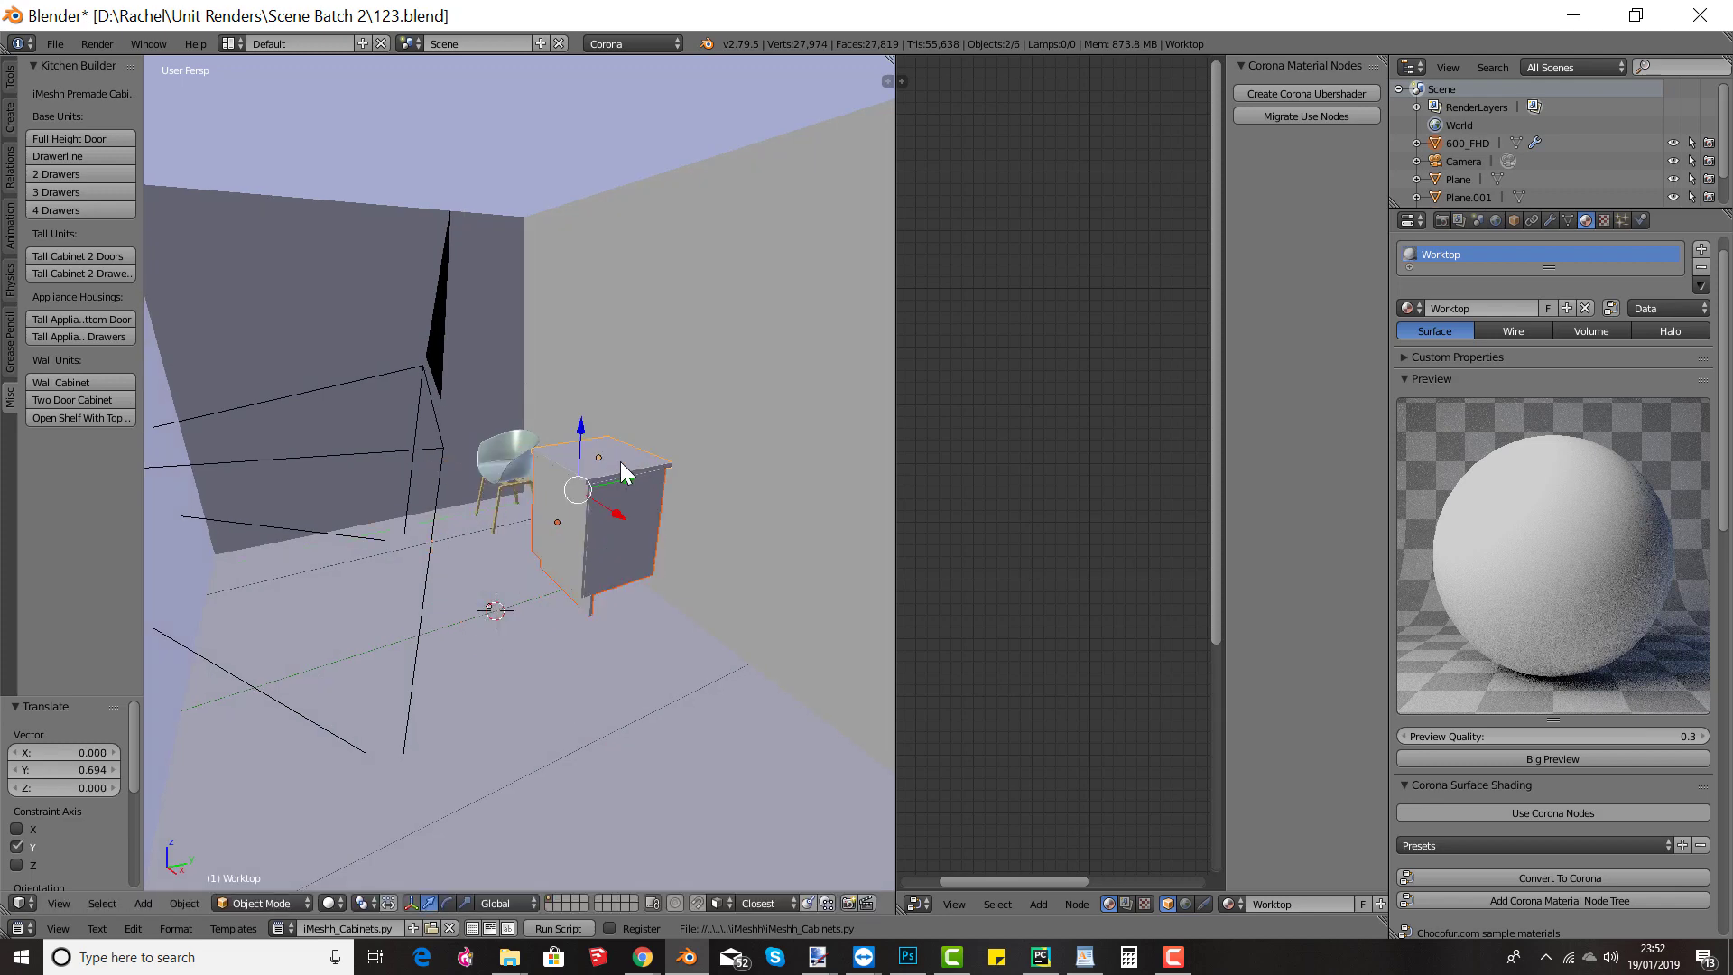
middle_drag(620, 463, 591, 495)
drag(593, 496, 555, 486)
Step: Duplicate the door base cabinet without its worktop and offset the copy 1.2 along X
middle_drag(555, 485, 433, 547)
right_click(446, 550)
key(shift+d)
text(x)
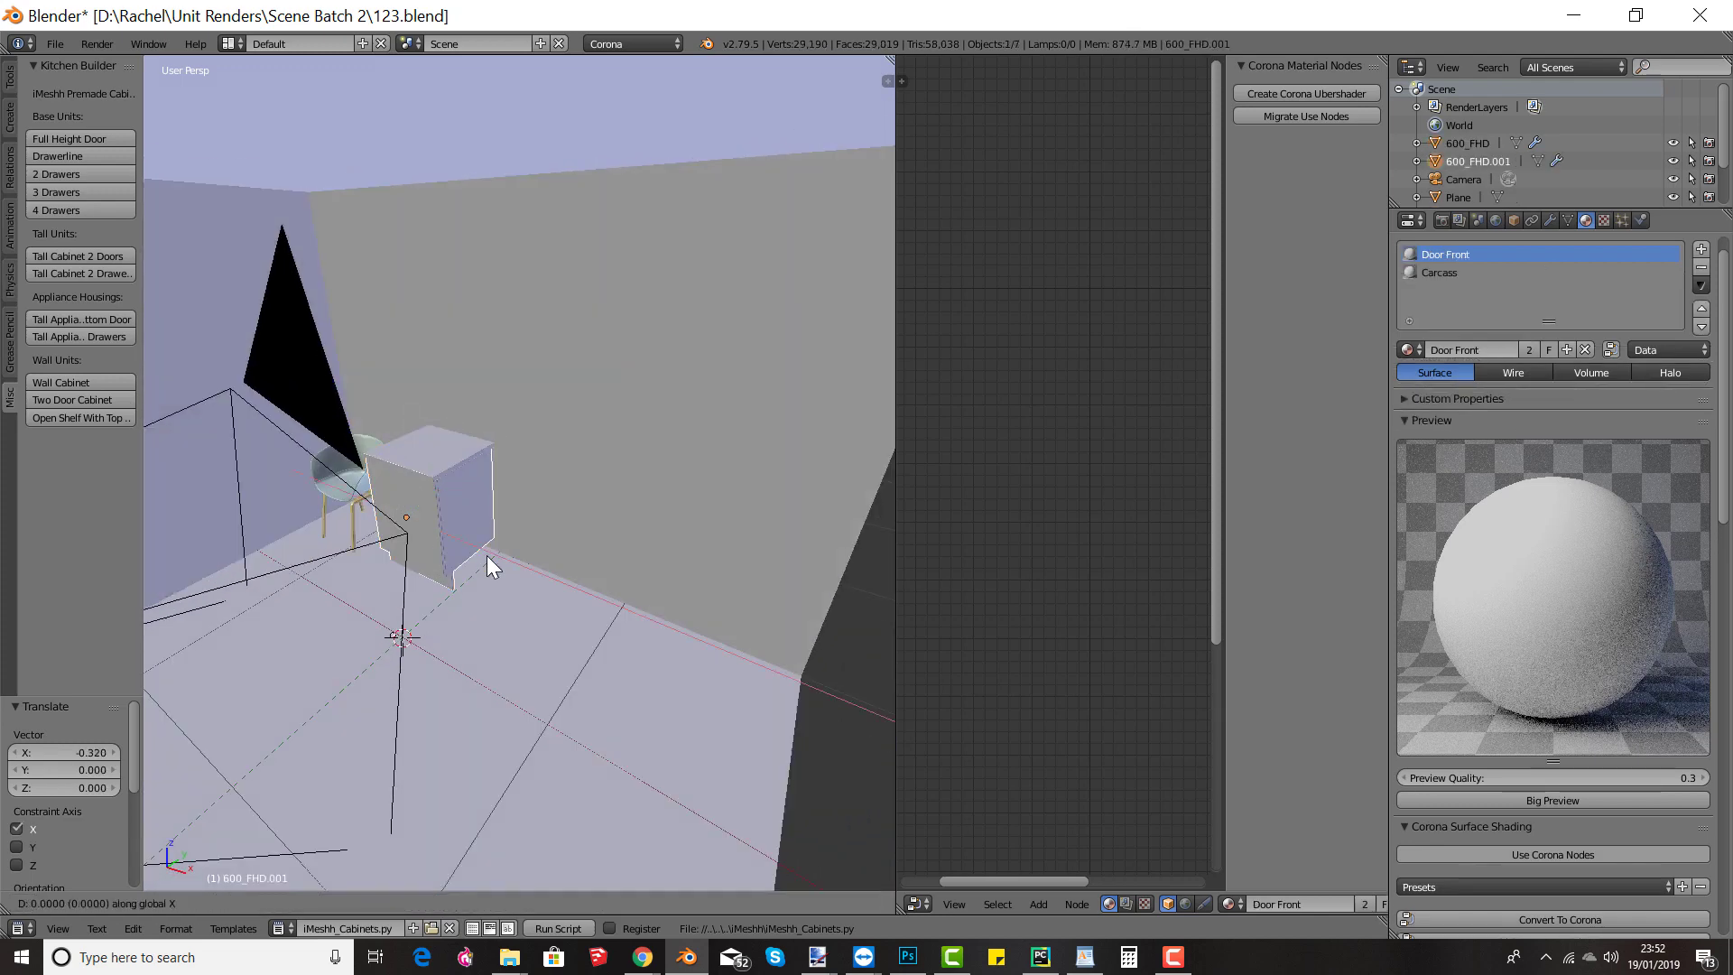
text(.6)
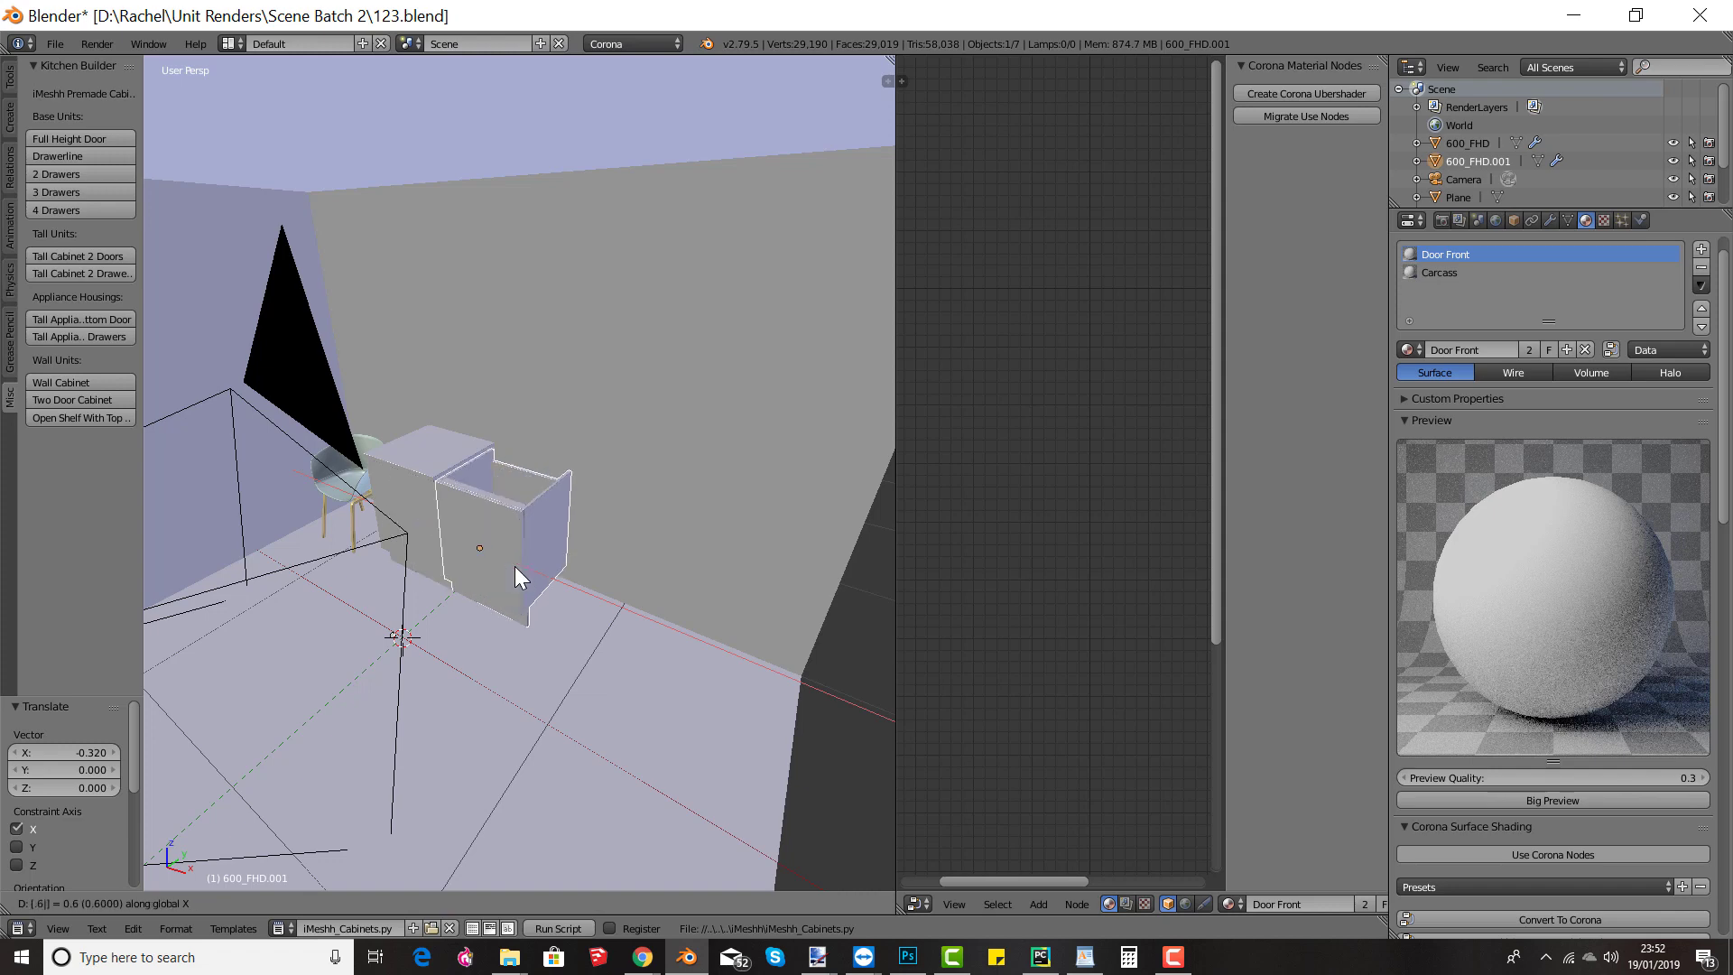
key(BackSpace)
key(BackSpace)
text(1.2)
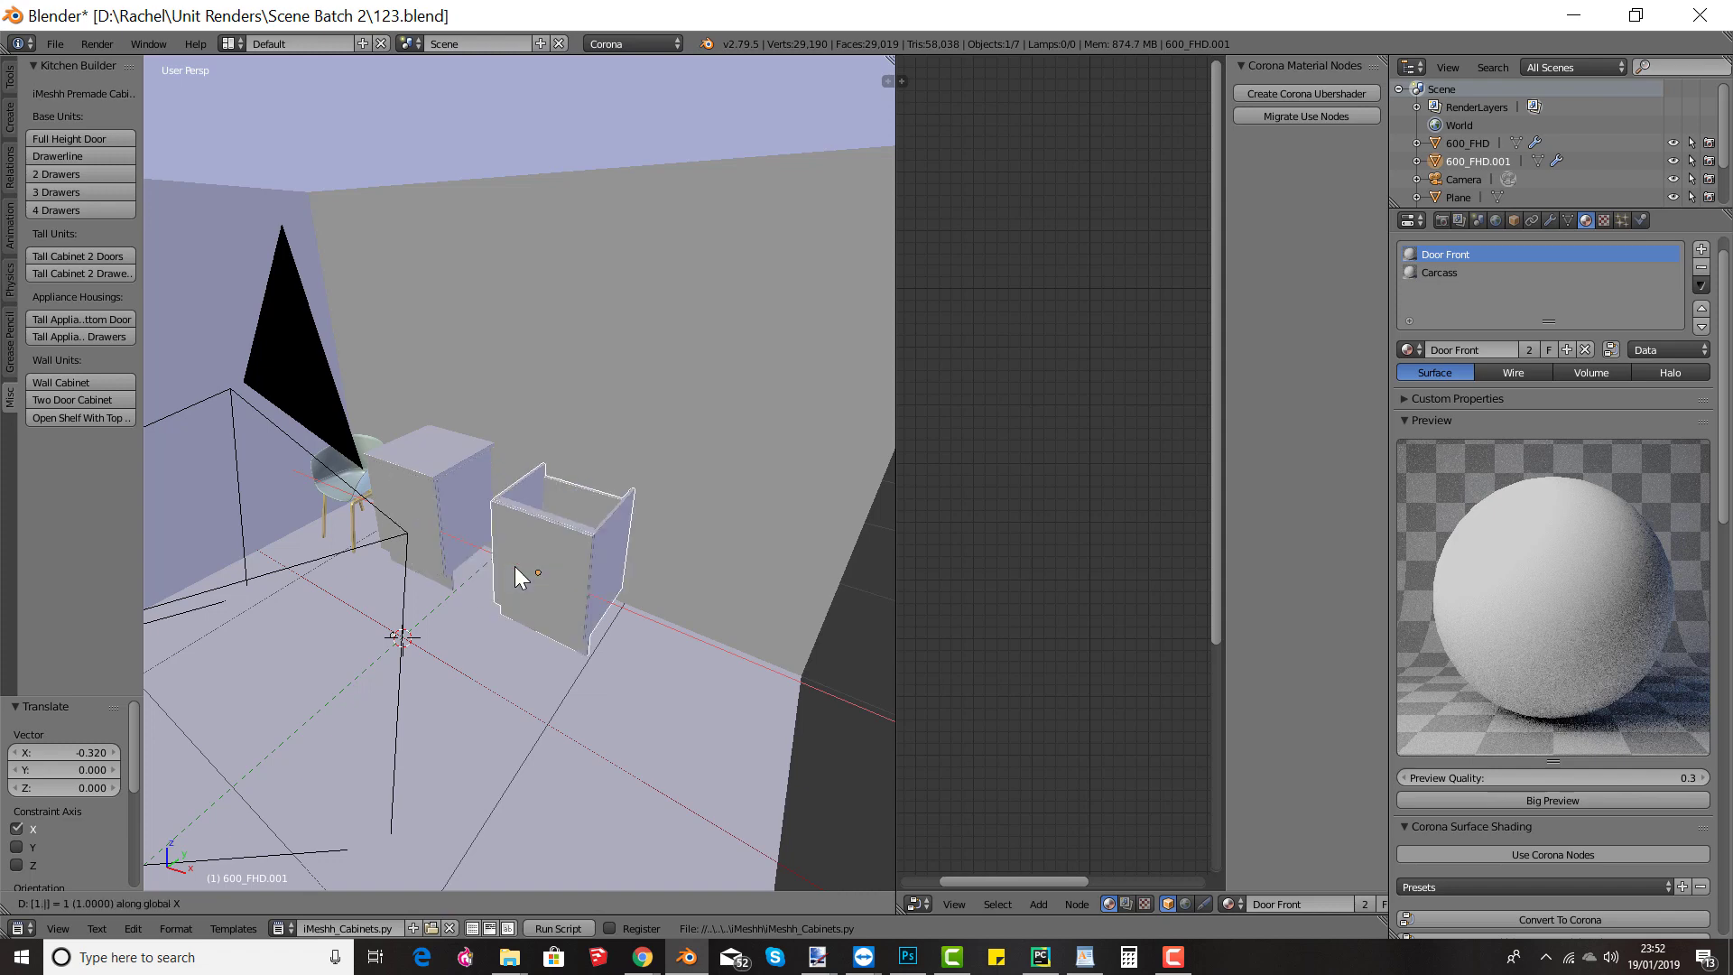
key(Return)
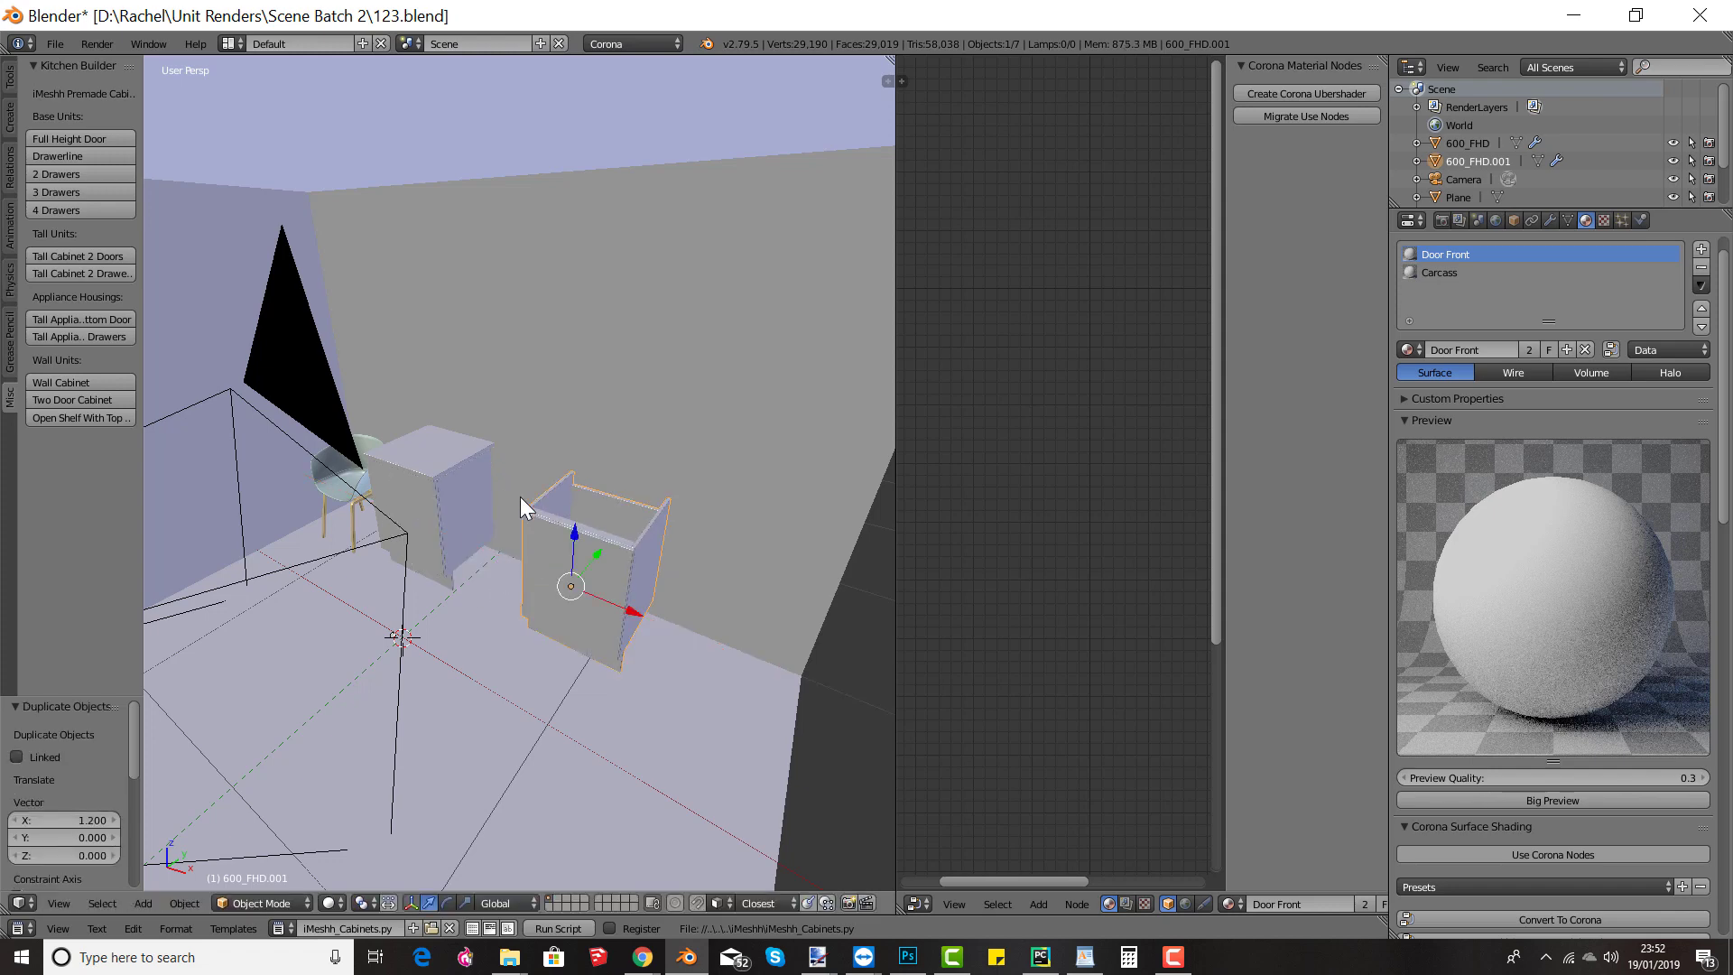
Step: Add a 2 Drawers base unit and slide it along X into the gap between the two door cabinets
click(83, 176)
drag(399, 521, 535, 494)
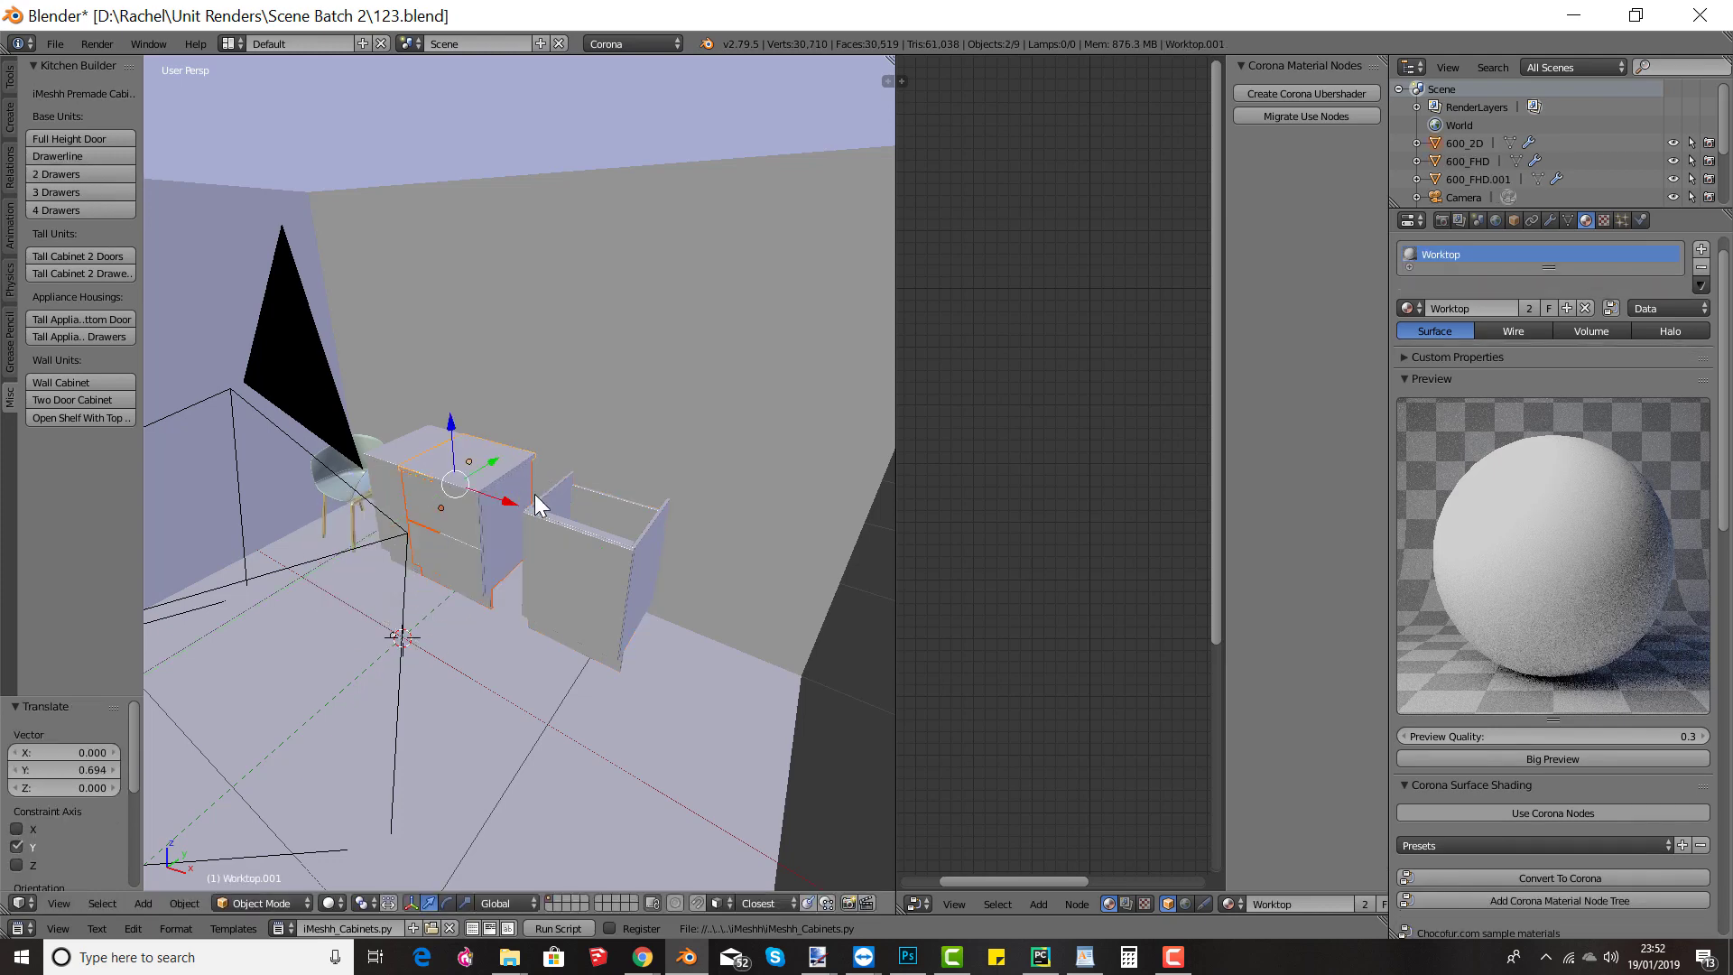
middle_drag(534, 495, 395, 535)
scroll(398, 540, up, 4)
drag(366, 592, 502, 548)
Step: Delete the drawer unit's separate worktop
right_click(348, 469)
right_click(371, 502)
key(x)
middle_drag(456, 531, 509, 476)
key(x)
click(389, 453)
Step: Extend the end of the remaining worktop along X to cover all three base cabinets
right_click(389, 454)
key(Tab)
right_click(400, 462)
scroll(511, 476, down, 3)
ctrl+drag(541, 498, 657, 594)
middle_drag(657, 594, 581, 507)
key(Tab)
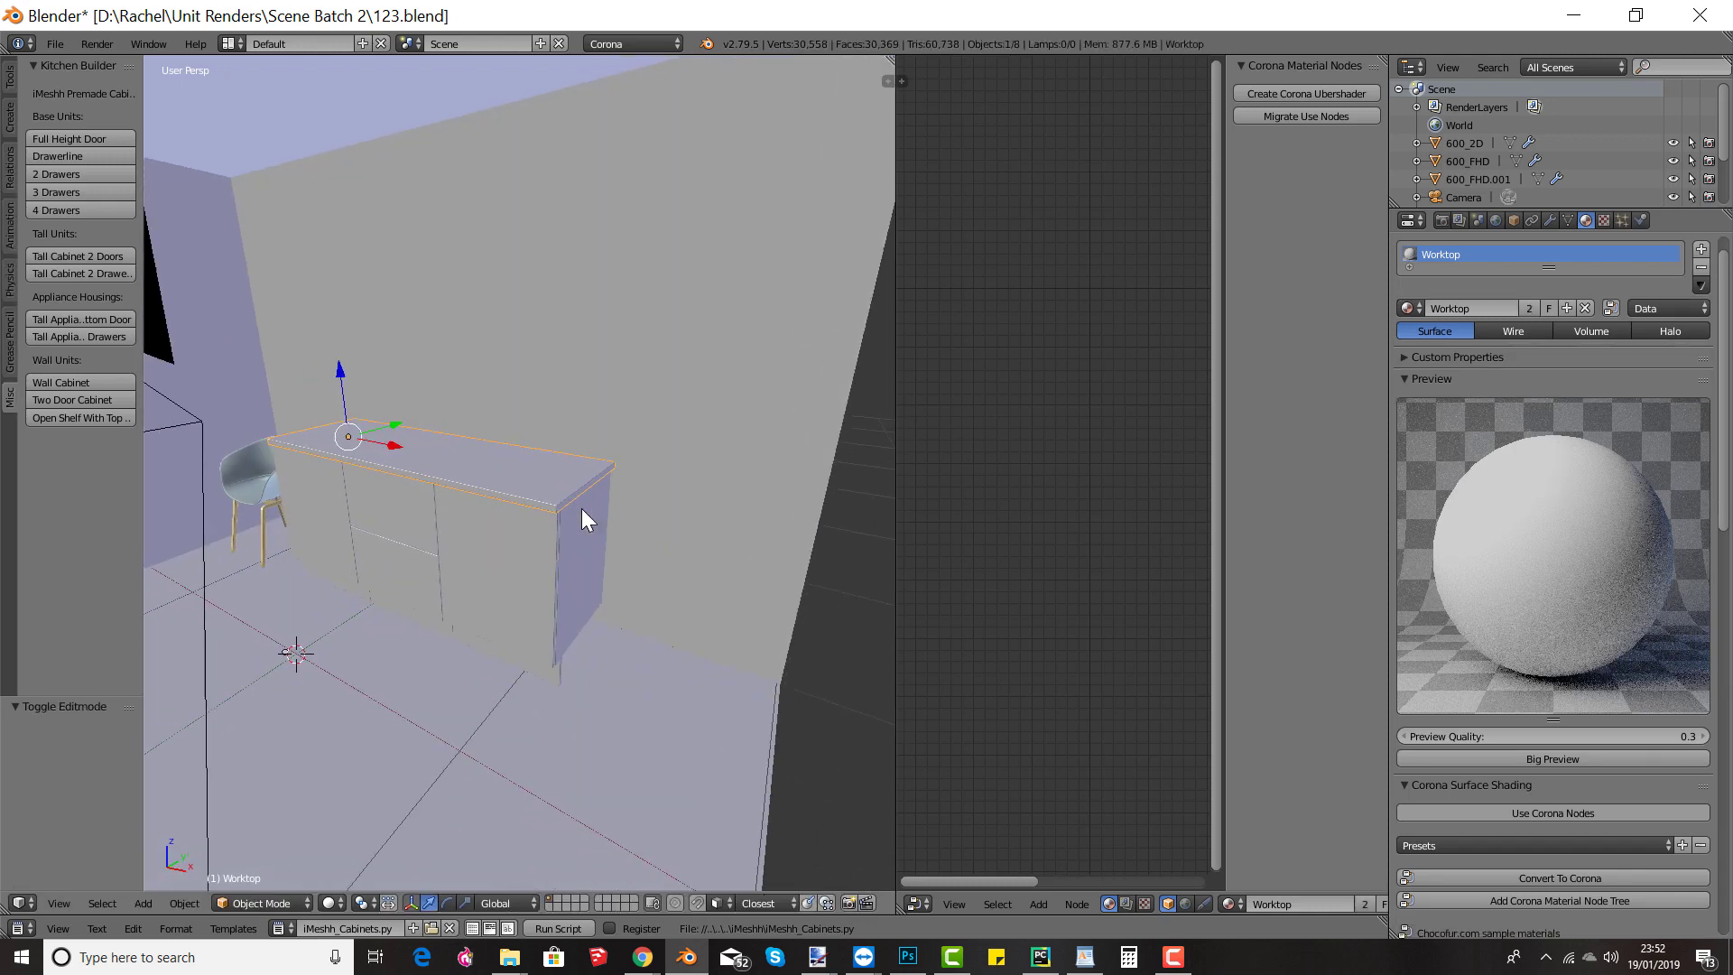
Step: Add a Tall Cabinet 2 Doors unit, place it at the end of the base run and shift it -0.042 along Y
click(74, 256)
middle_drag(446, 406, 392, 437)
drag(369, 528, 480, 366)
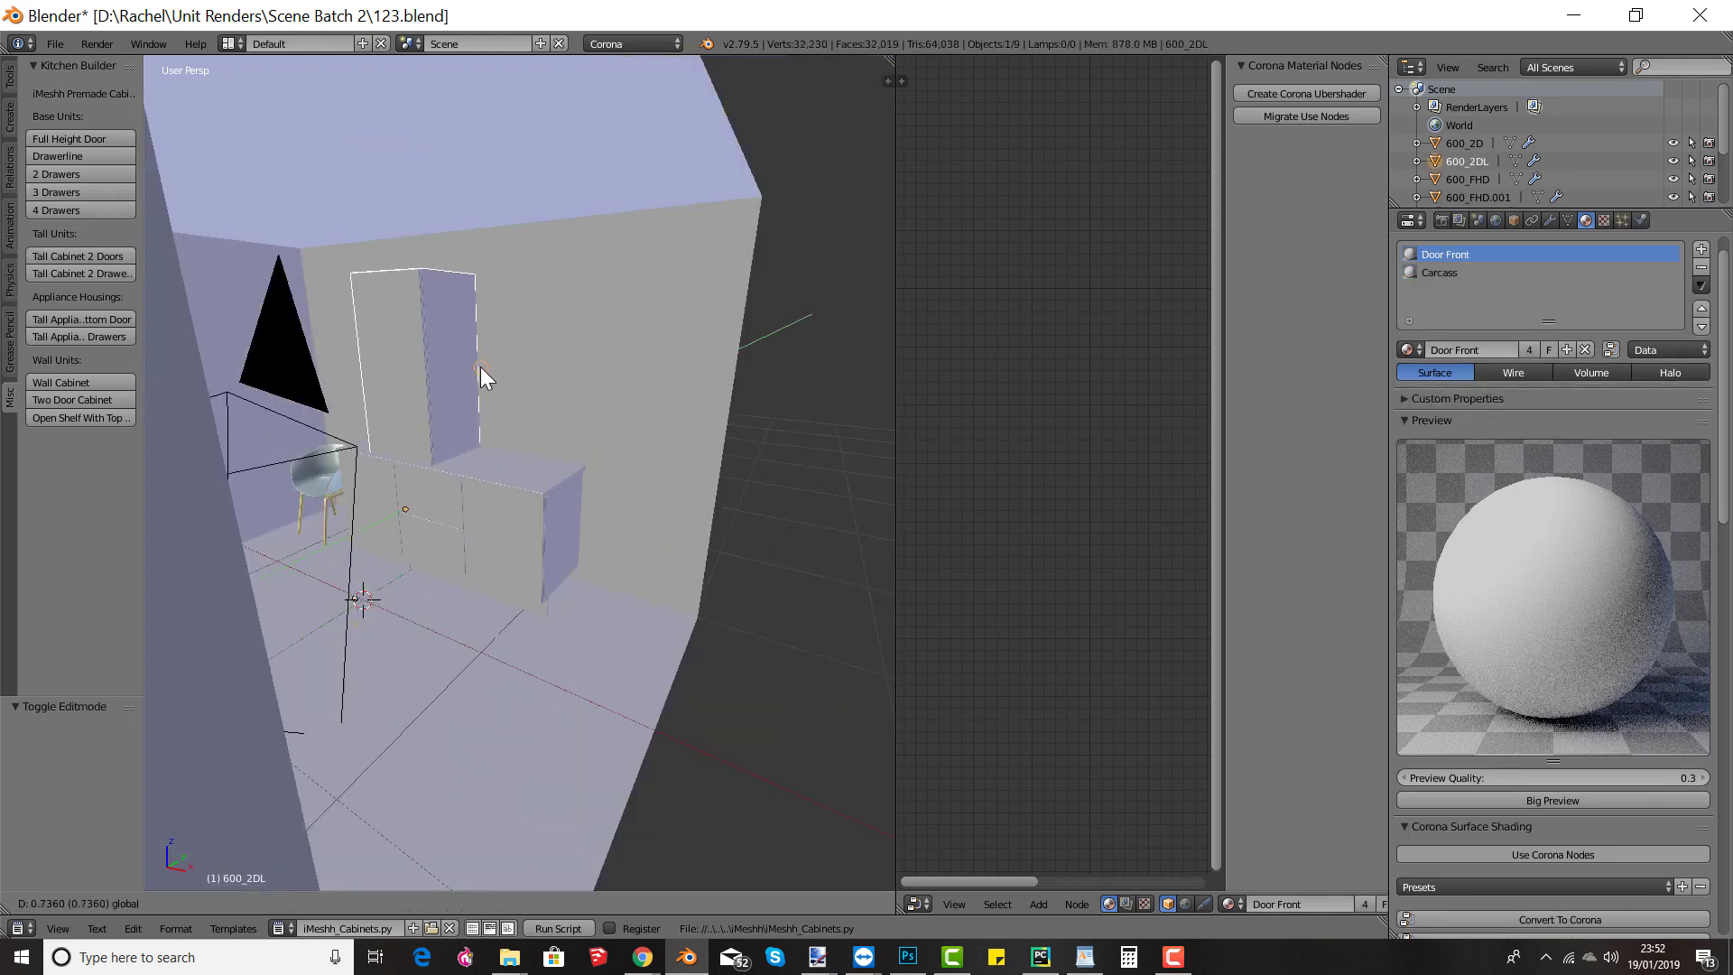
drag(460, 509, 528, 540)
mouse_move(527, 540)
middle_down()
mouse_move(579, 544)
mouse_move(473, 594)
mouse_move(727, 505)
mouse_move(543, 489)
mouse_move(543, 516)
middle_up()
scroll(579, 544, up, 3)
scroll(543, 516, down, 5)
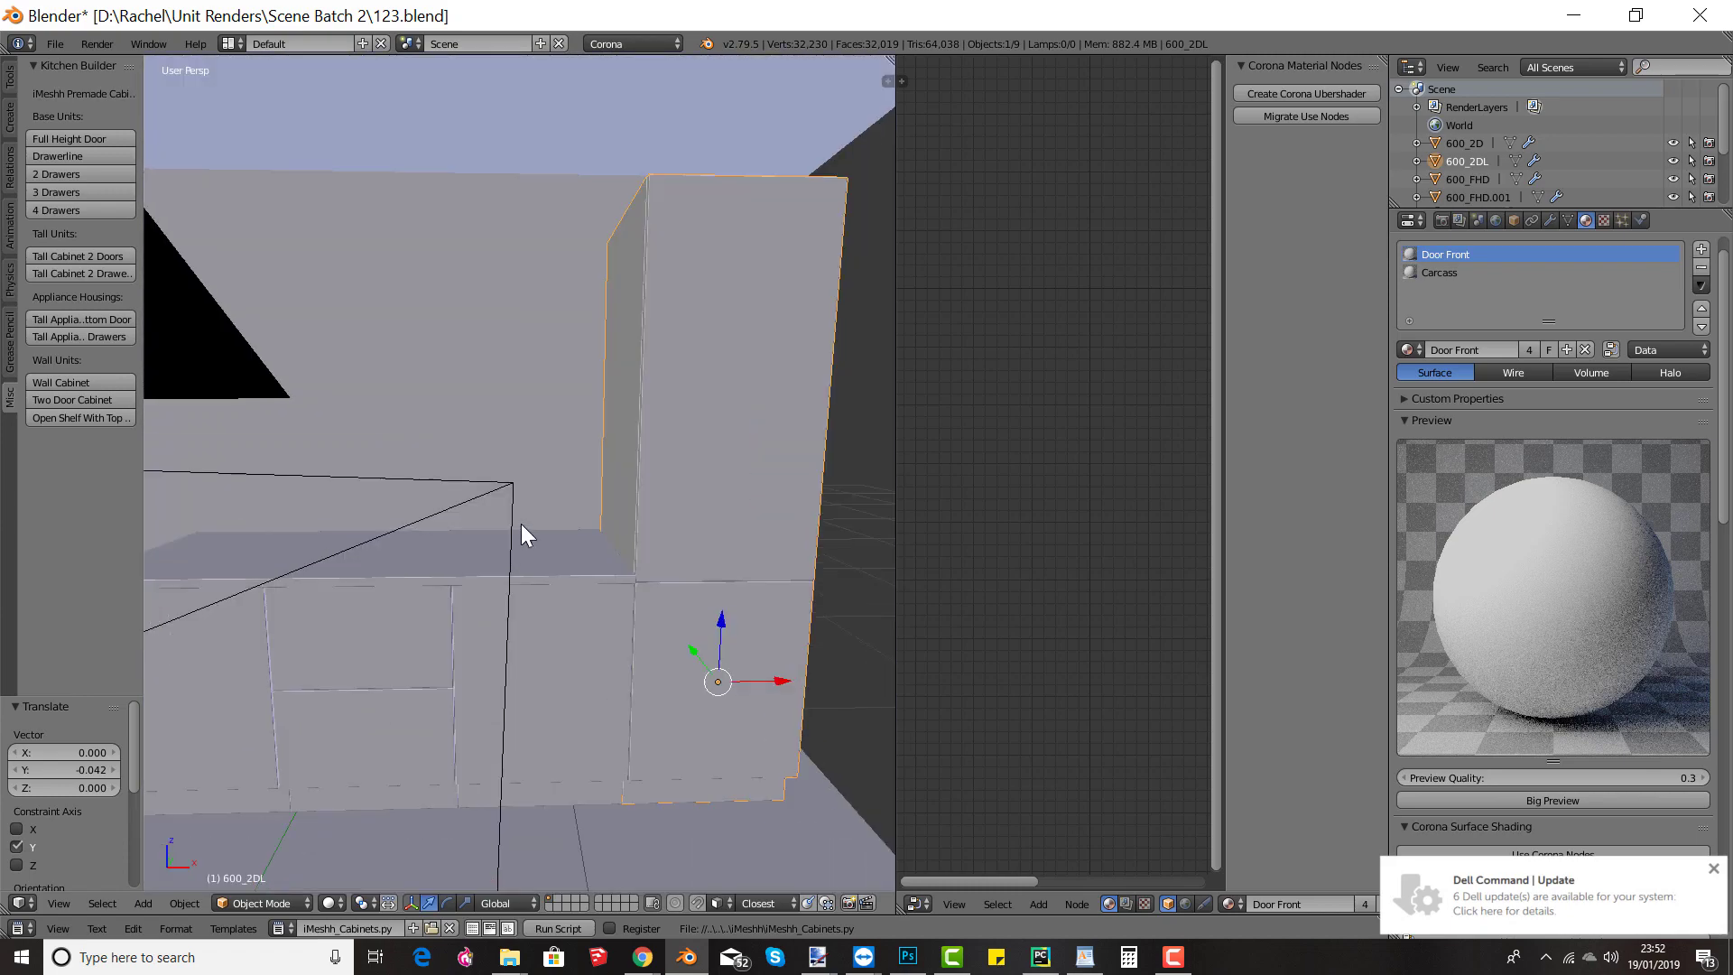
Step: Add a Wall Cabinet unit and position it above the base units beside the tall cabinet
click(88, 375)
scroll(404, 419, down, 3)
key(z)
key(z)
mouse_move(431, 430)
middle_down()
mouse_move(594, 477)
mouse_move(610, 455)
middle_up()
scroll(594, 477, up, 2)
drag(565, 404, 464, 392)
shift+middle_drag(491, 410, 371, 416)
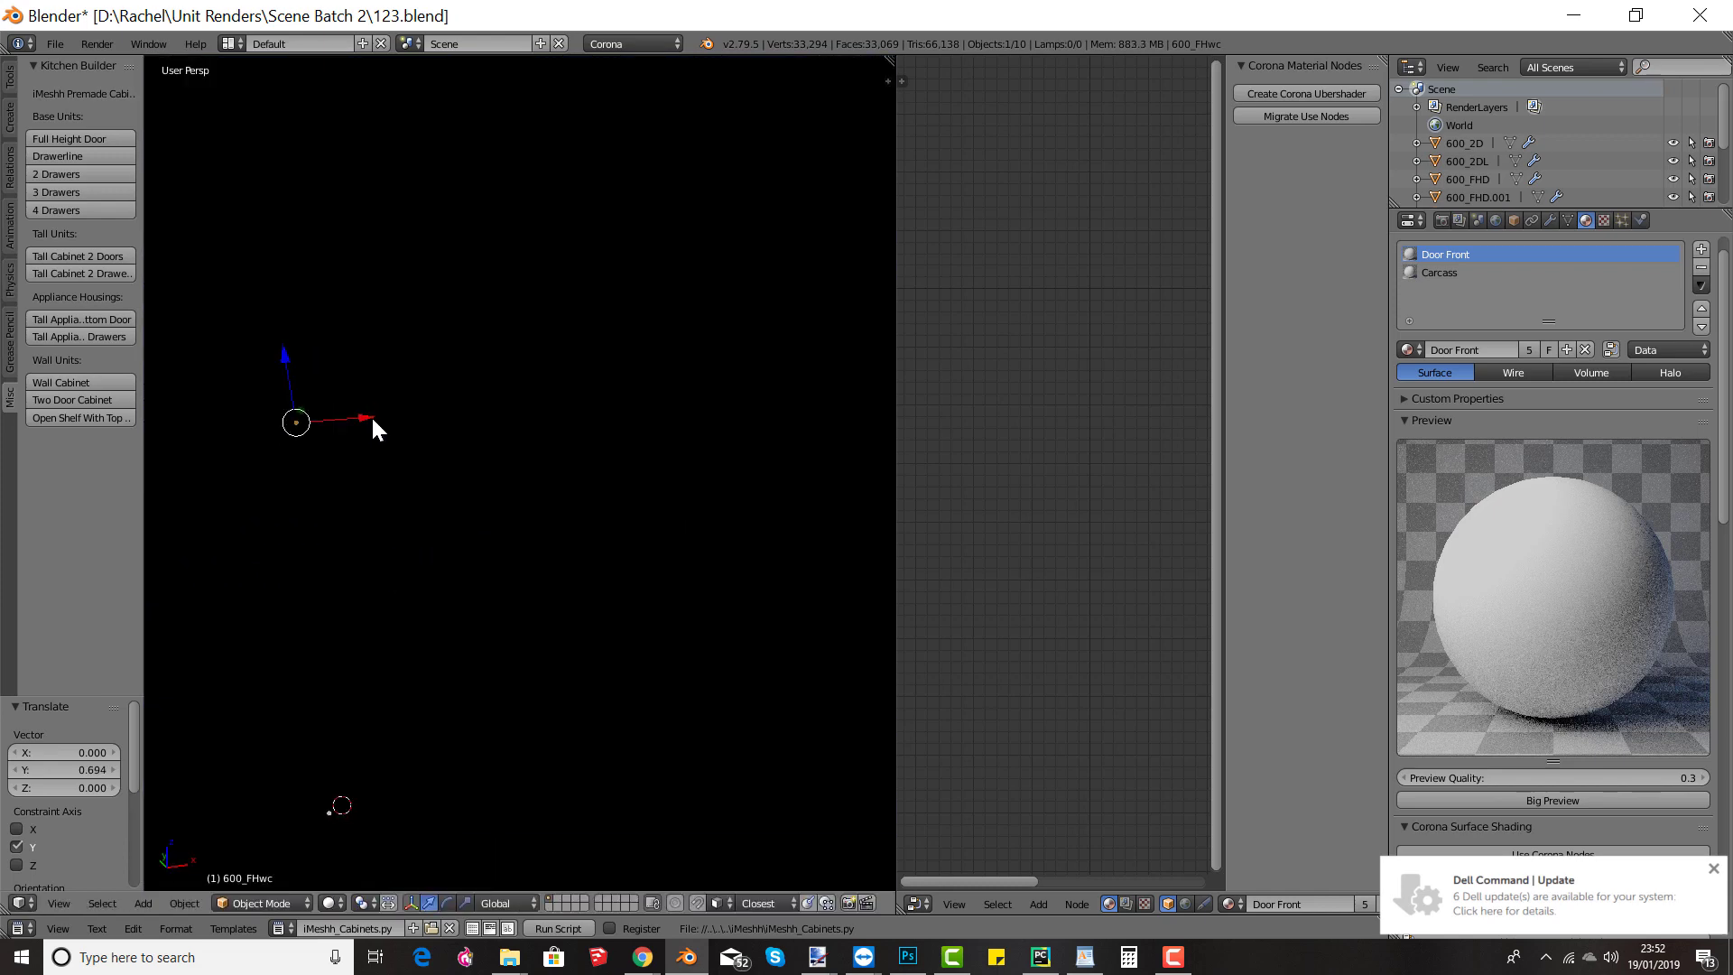
scroll(370, 416, up, 1)
drag(310, 407, 527, 395)
Step: Duplicate the wall cabinet's mesh -0.6 along X and repeat the copy to form a row of three
middle_drag(486, 411, 613, 412)
key(Tab)
text(gx.6-)
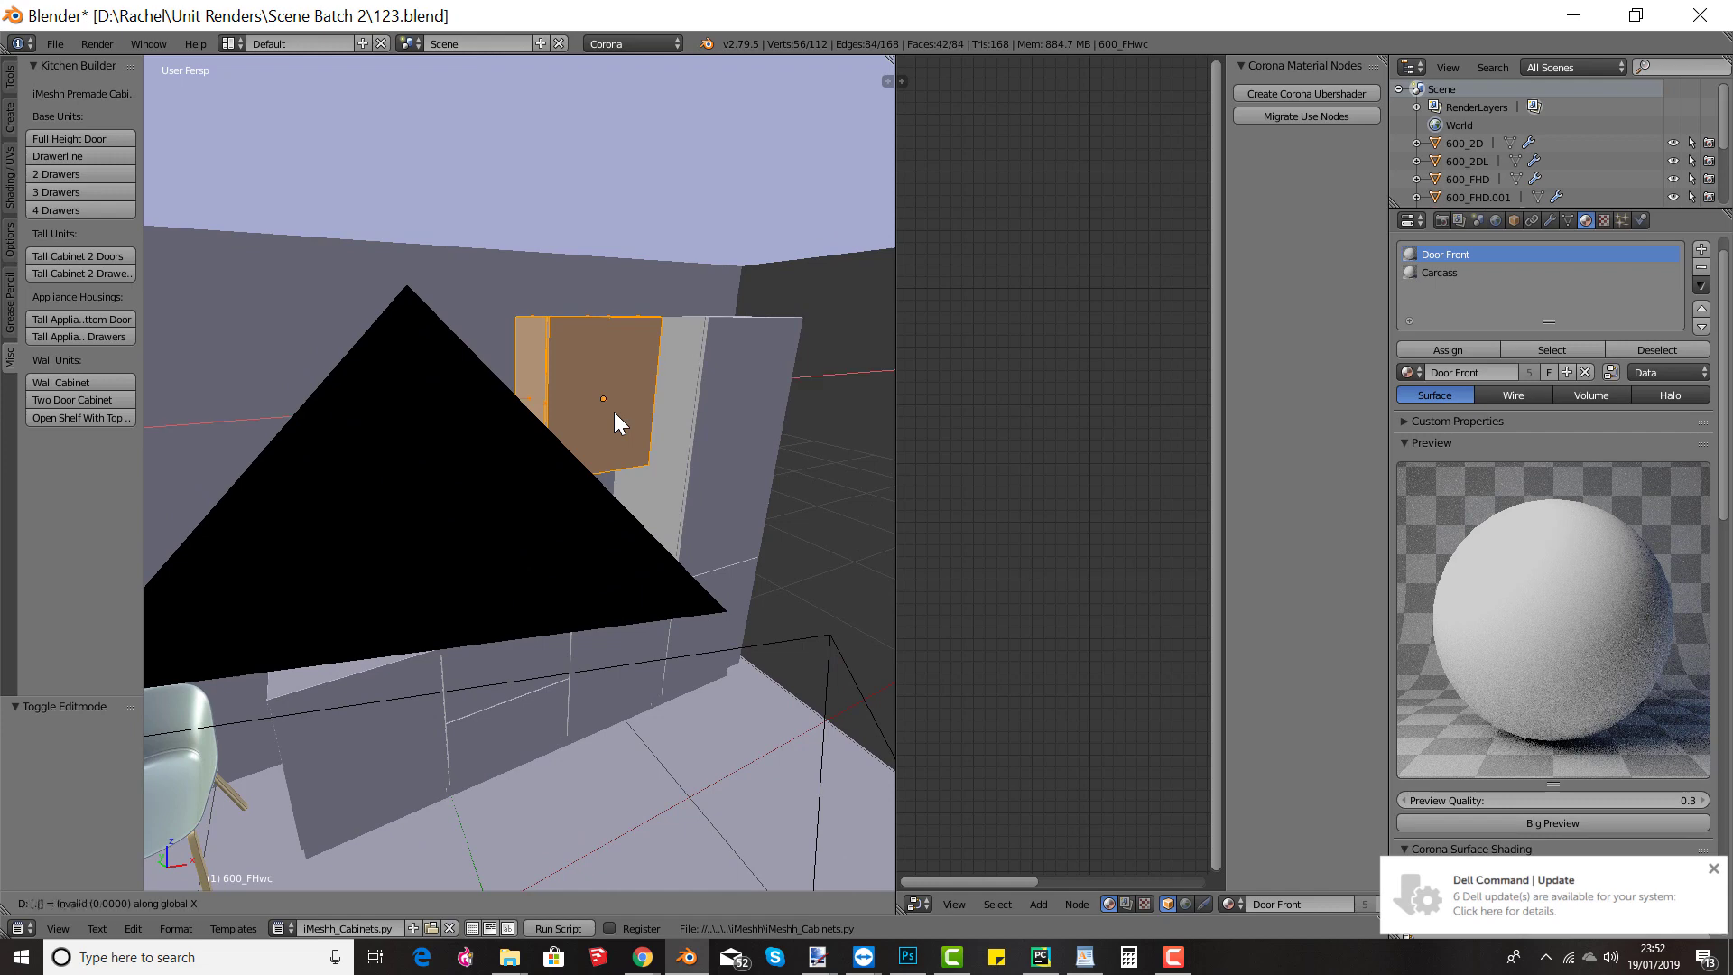
key(Return)
key(shift+r)
middle_drag(613, 412, 488, 413)
scroll(404, 403, down, 4)
key(Tab)
Step: Move the room's end wall opposite the cabinets -2.623 along Y to lengthen the room
right_click(356, 464)
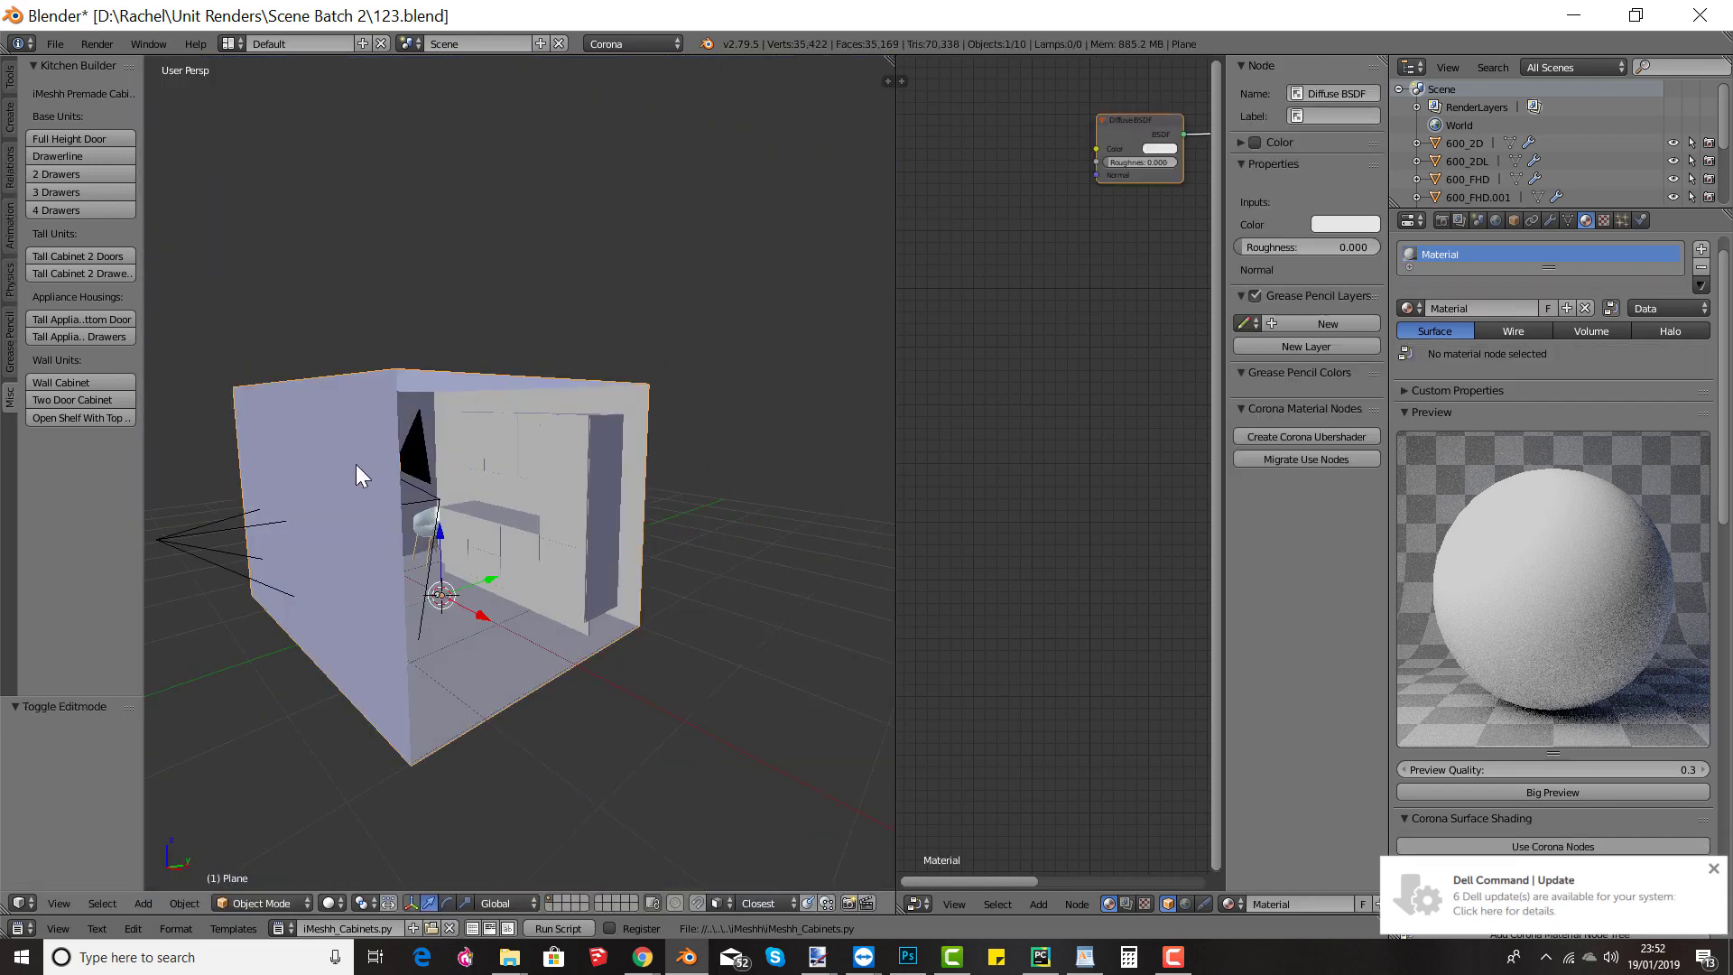
key(Tab)
scroll(355, 464, down, 2)
middle_drag(355, 464, 288, 489)
right_click(365, 503)
key(g)
key(y)
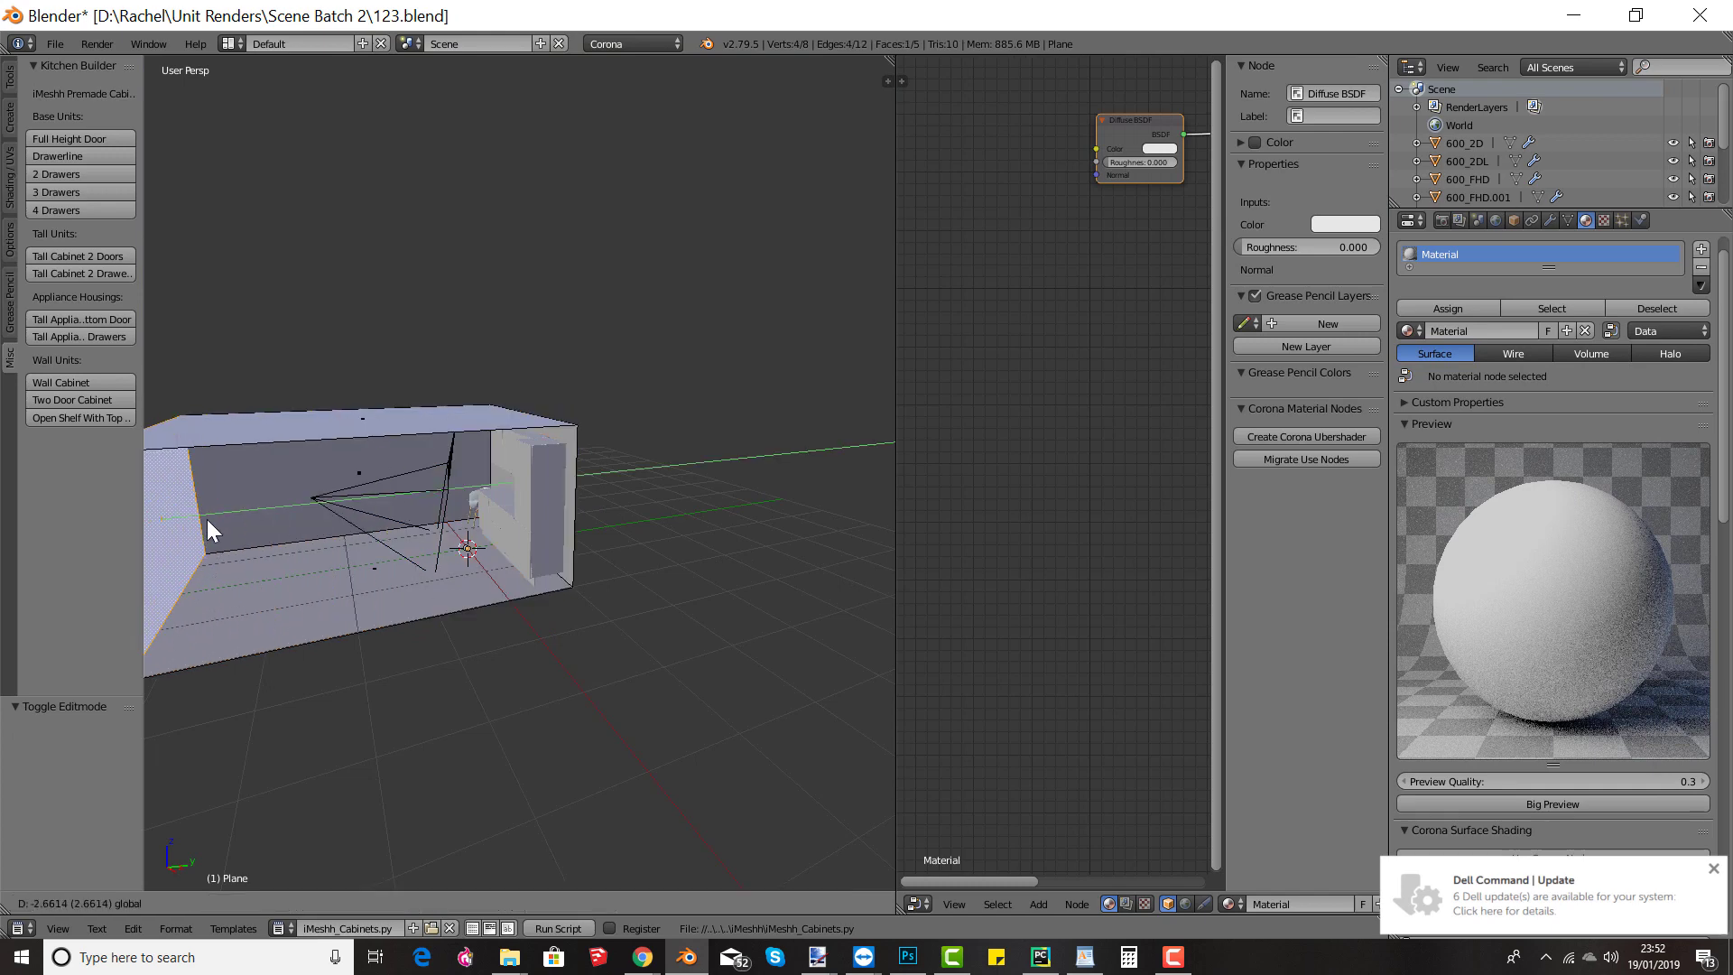
click(207, 518)
Step: Align the camera to a view facing the kitchen cabinets and chair, and select the camera
scroll(416, 527, up, 6)
middle_drag(531, 502, 608, 512)
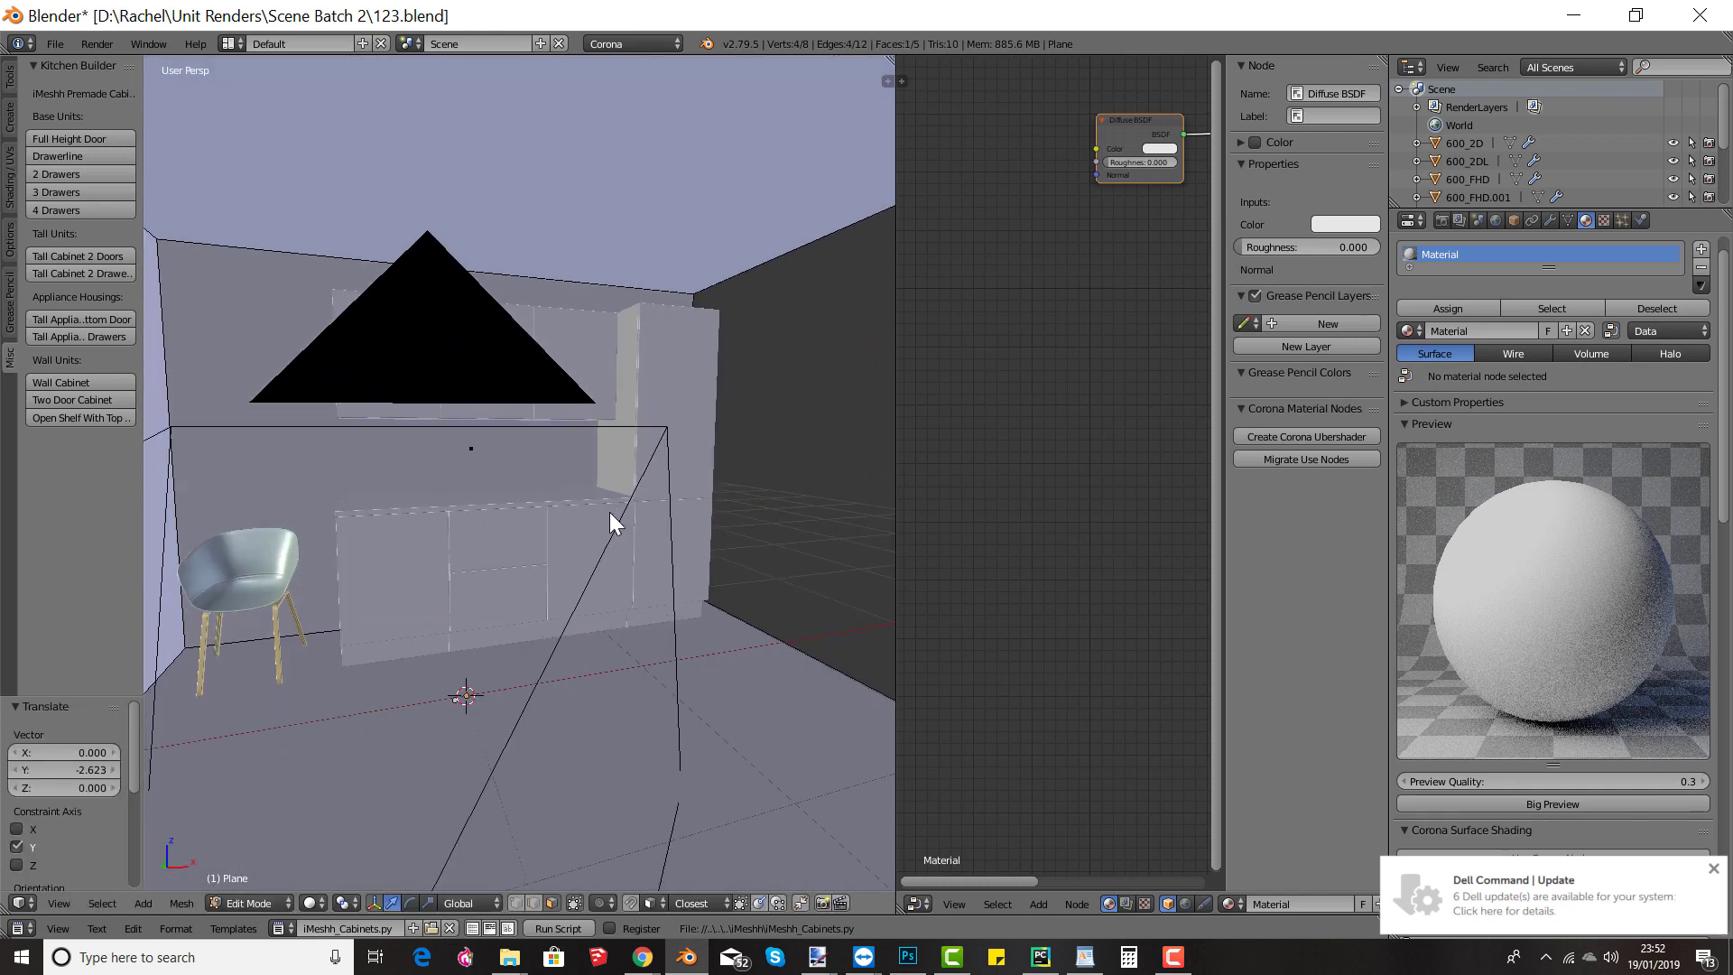
key(ctrl+alt+KP_0)
key(Tab)
right_click(728, 615)
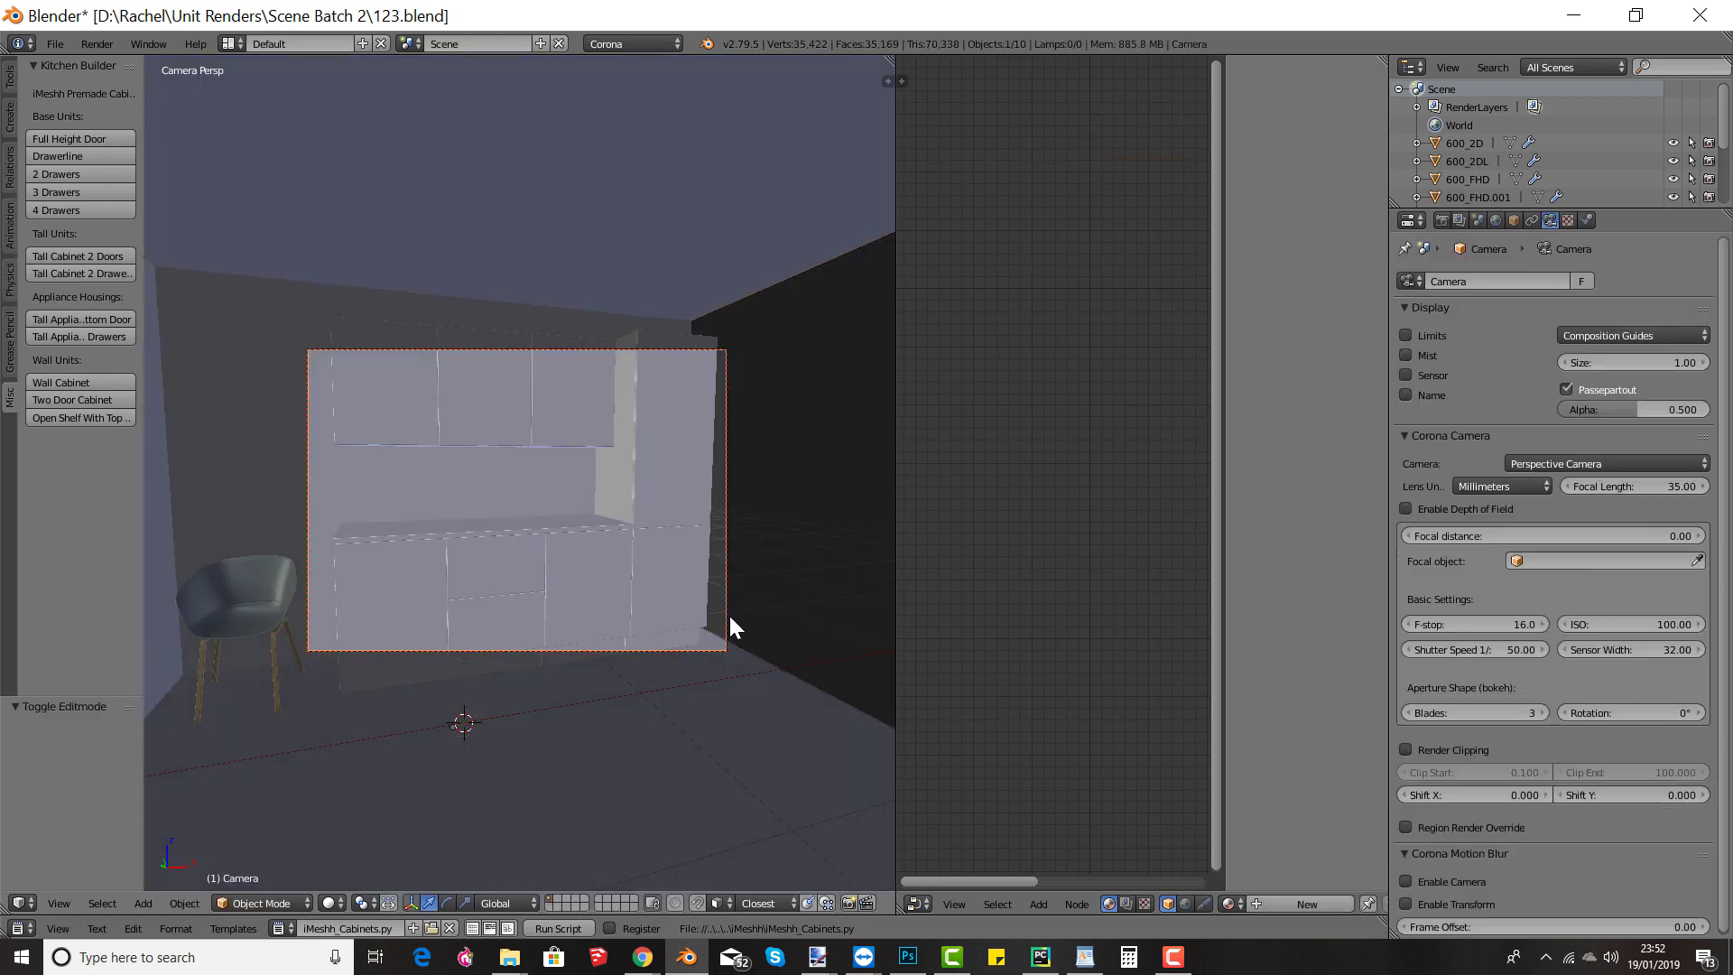
Step: Set the camera's focal length to 22.33 mm and its passepartout alpha to 1
drag(1642, 491, 399, 641)
drag(1615, 488, 1723, 493)
drag(1616, 410, 1679, 409)
Step: Move the camera freehand to frame the chair and the whole run of cabinets
key(Home)
scroll(636, 629, down, 2)
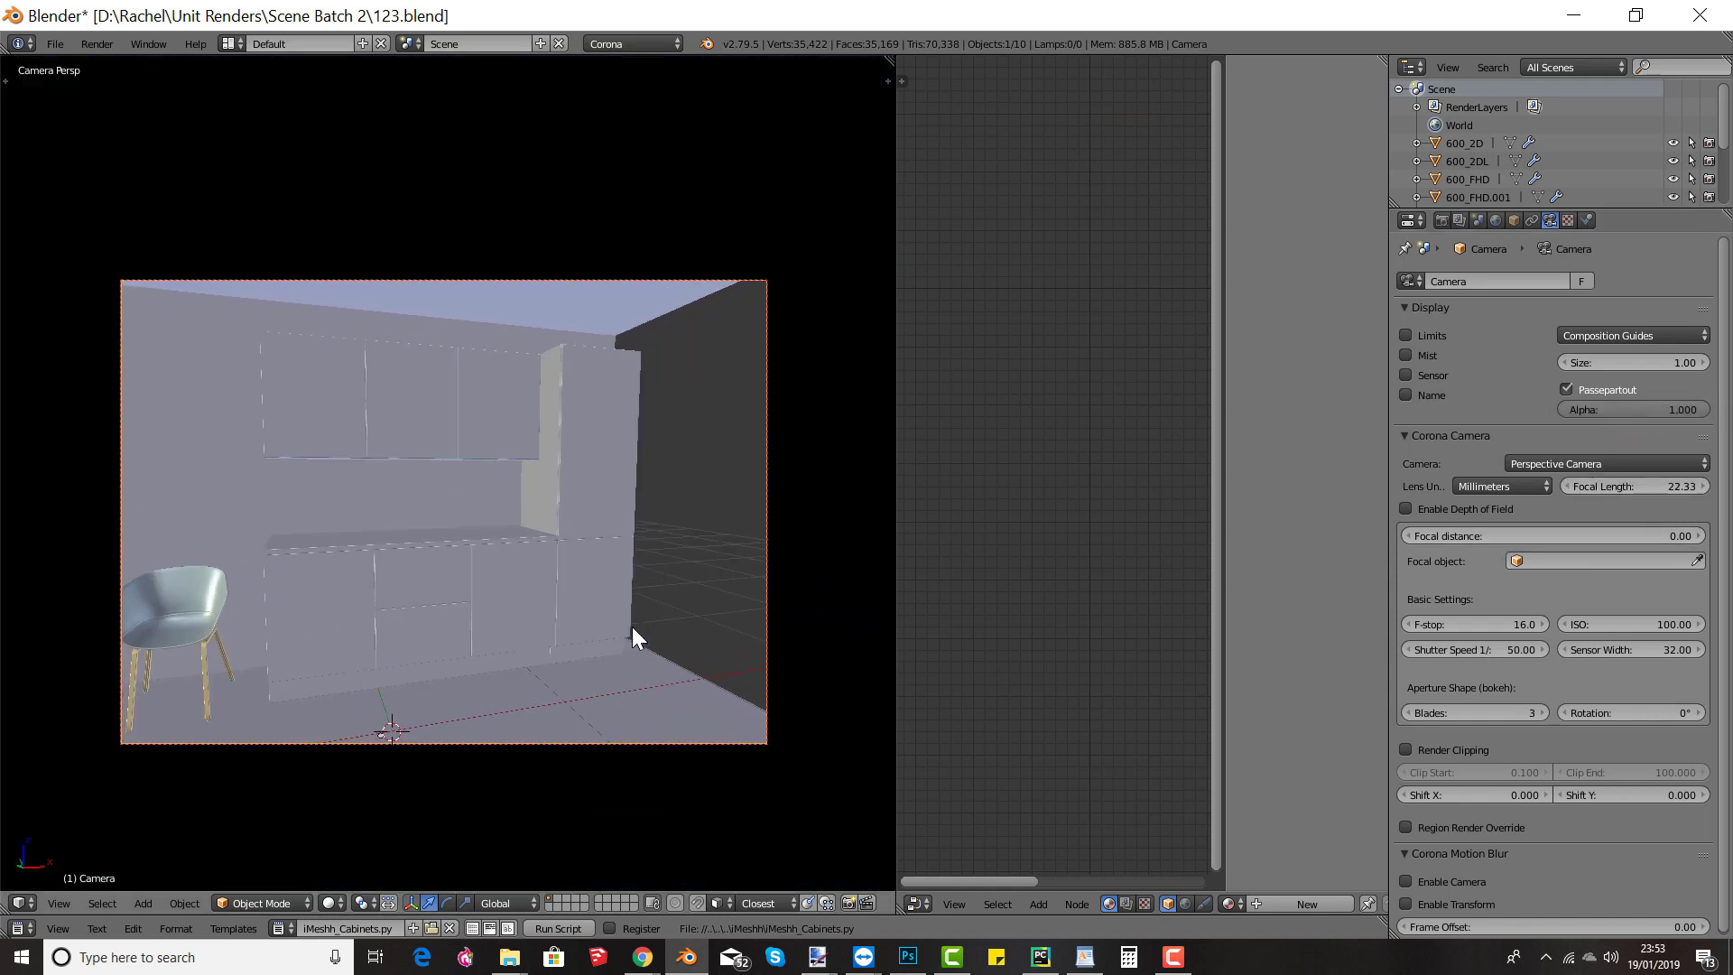
key(g)
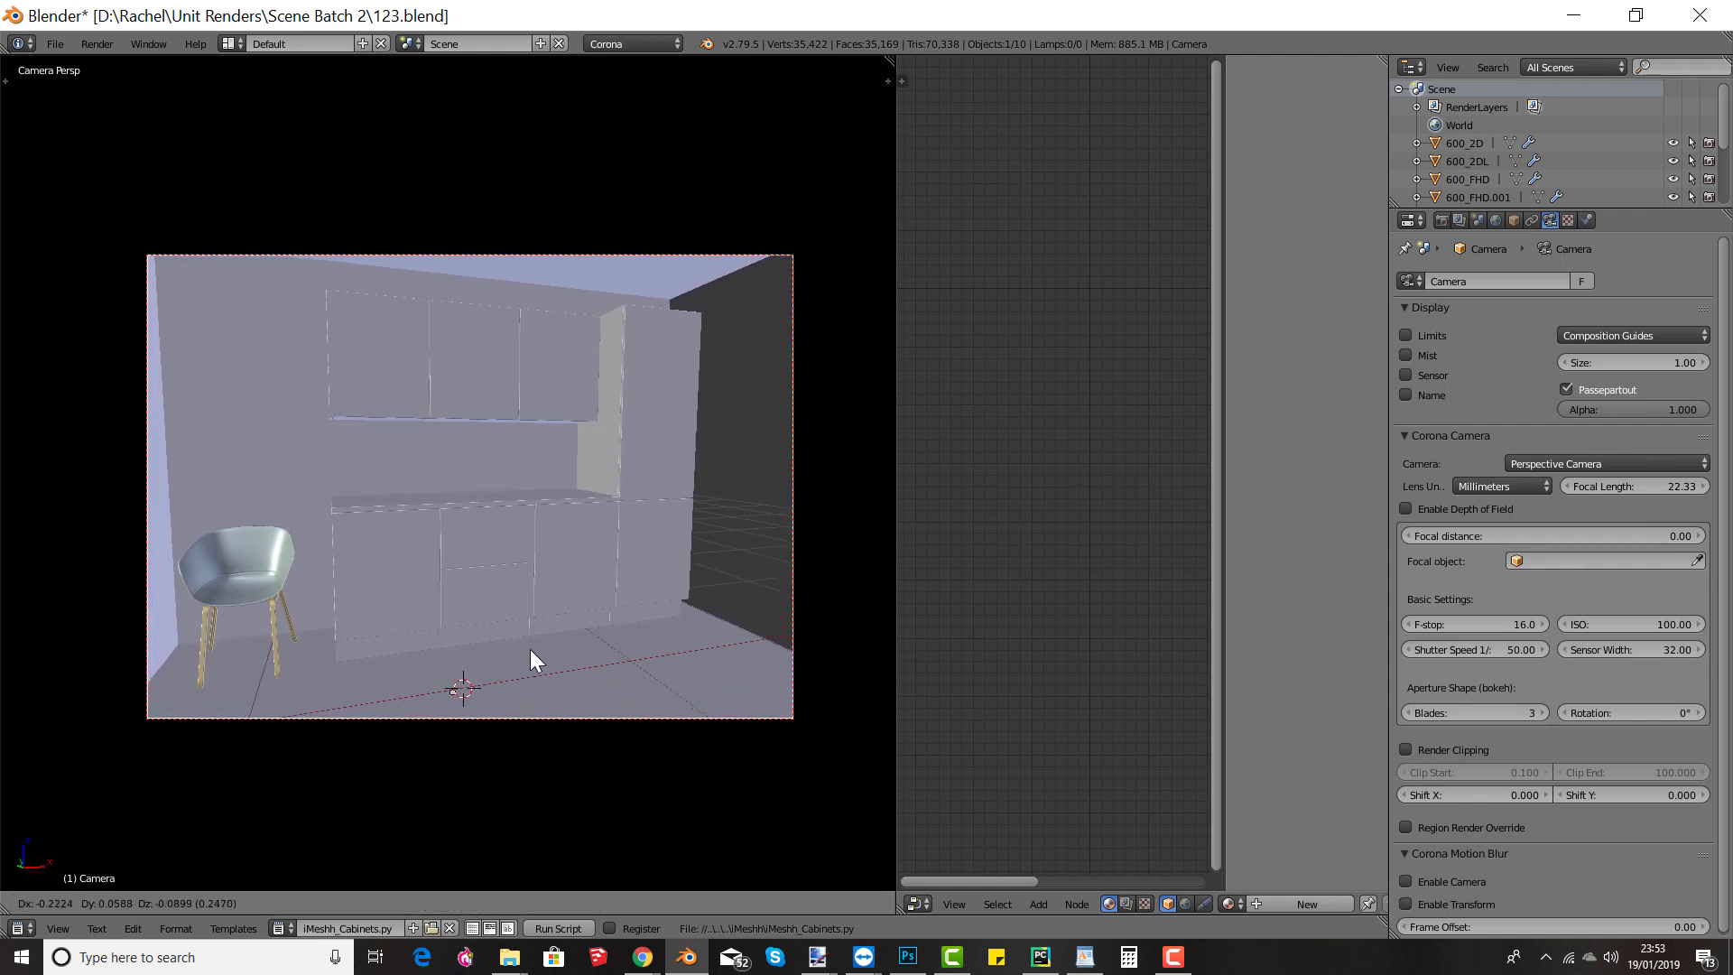
click(540, 652)
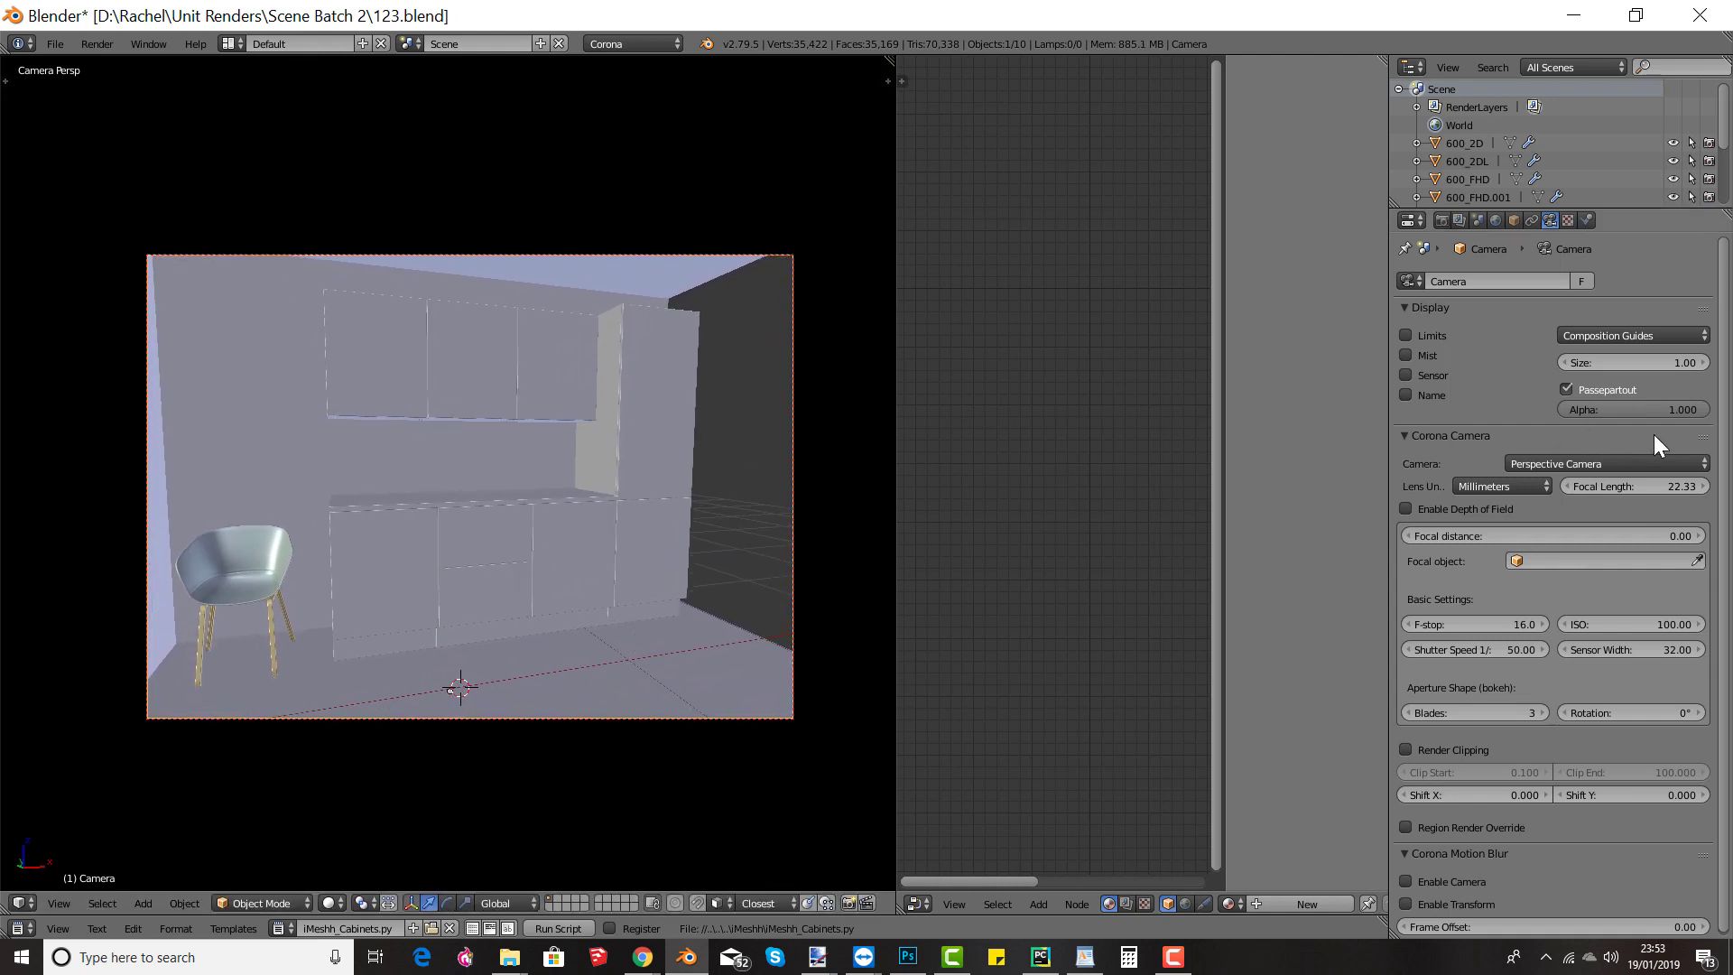
Step: Try a passepartout alpha of 0.394 on the camera and restore it to 1
drag(1665, 410, 1572, 423)
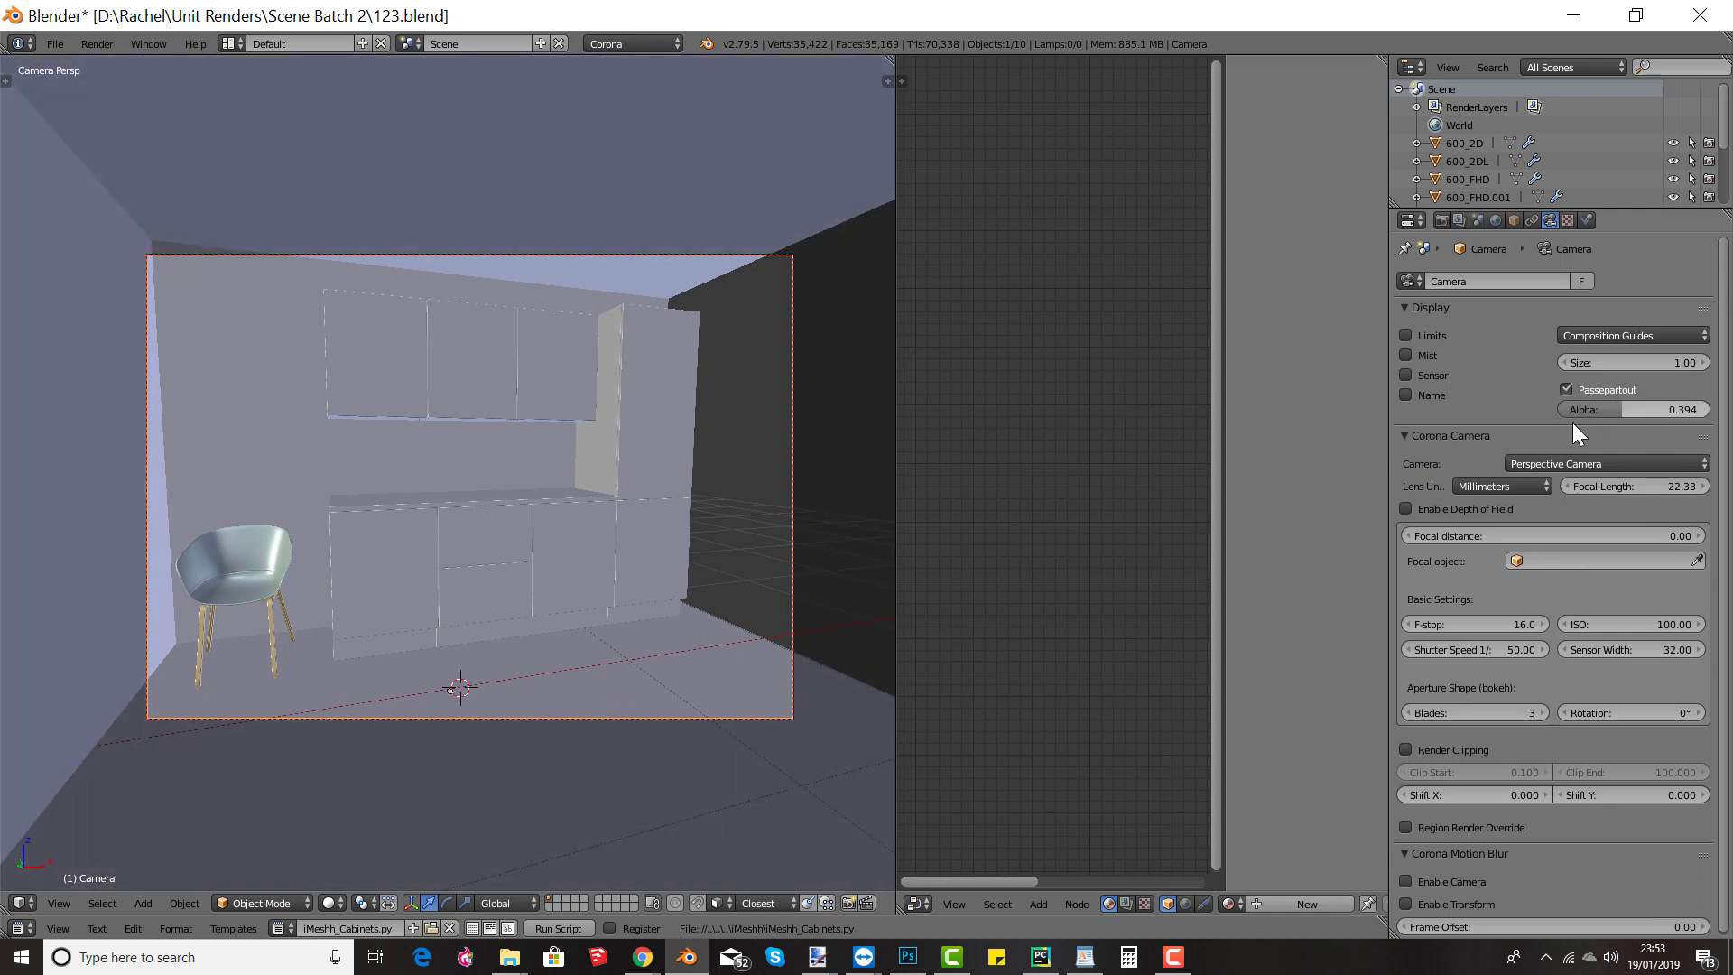
click(1615, 411)
text(1)
key(Return)
Step: Refine the camera framing with a small shift and a move along its local Z axis
shift+middle_drag(543, 572, 568, 547)
key(g)
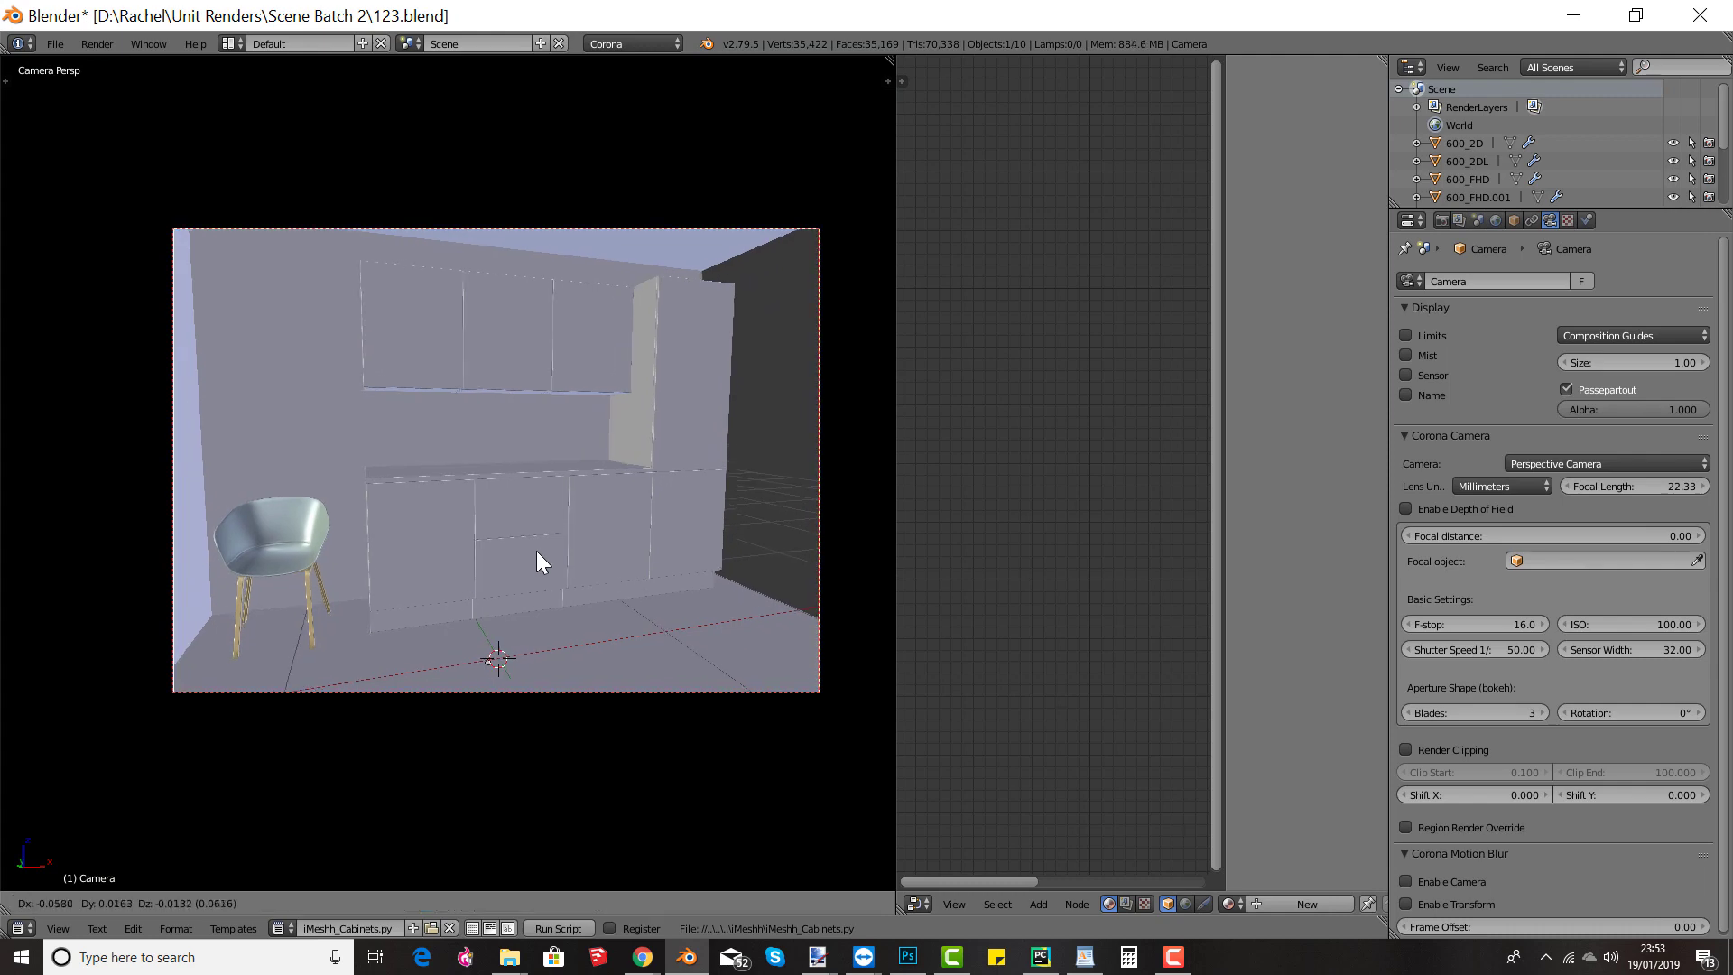
click(539, 541)
key(g)
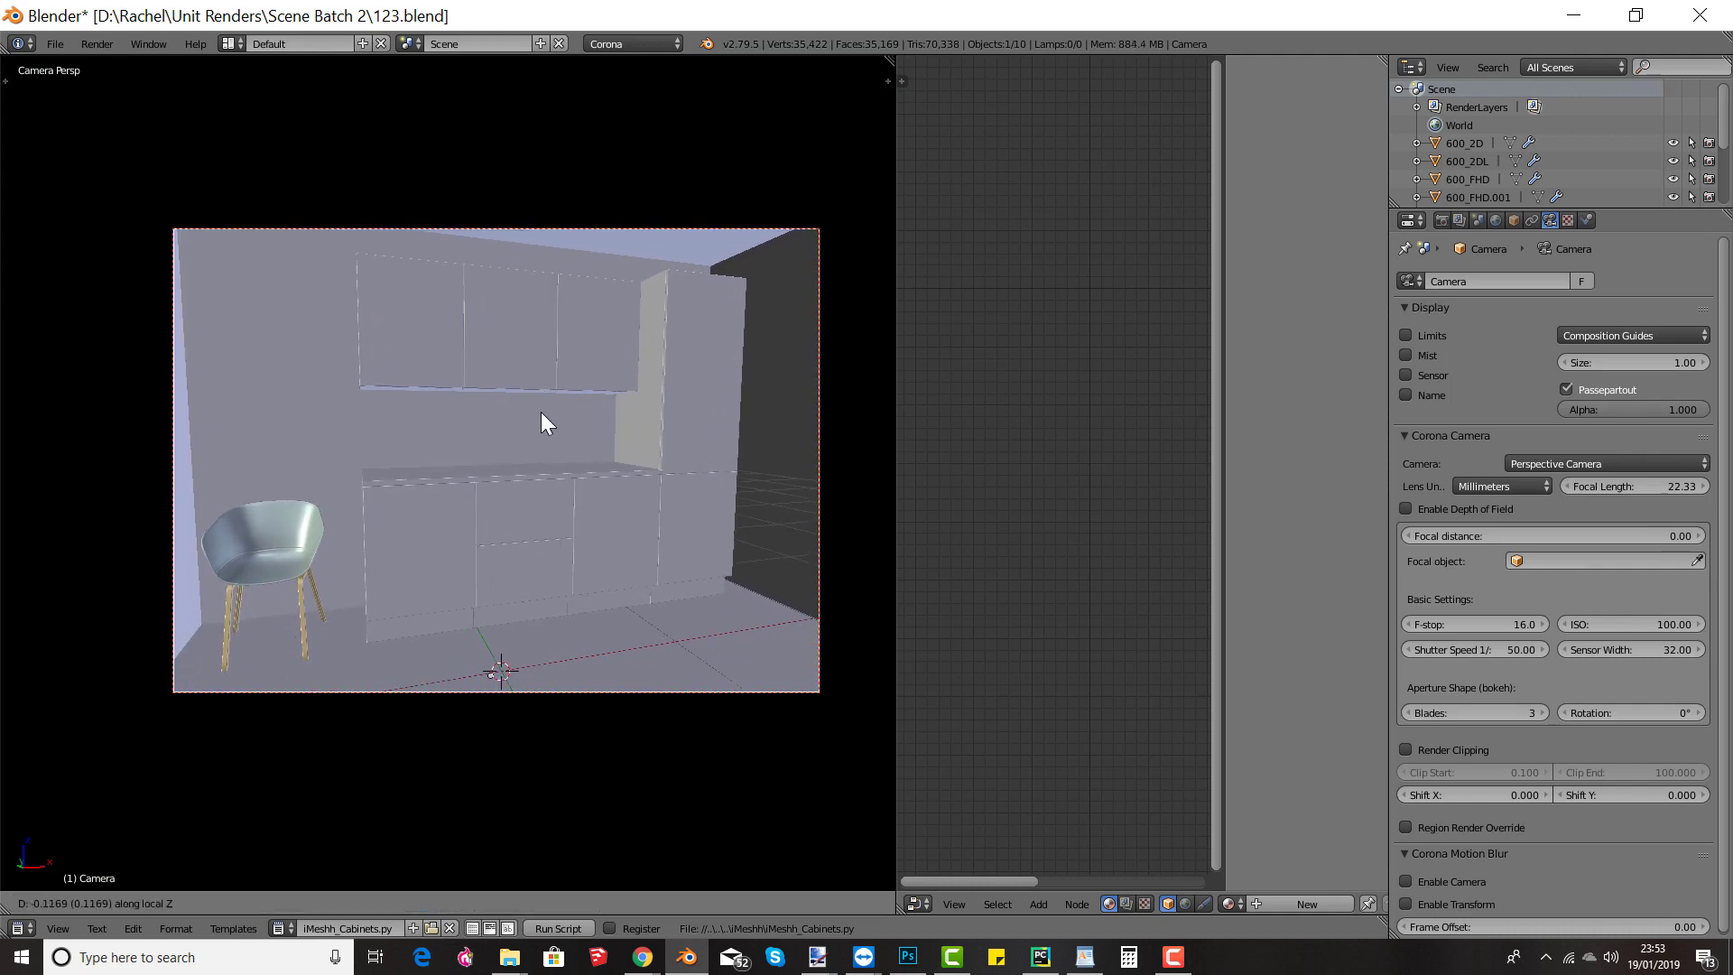
click(574, 435)
Step: Set the Corona environment texture's intensity to 1 in the world settings
mouse_move(637, 447)
middle_down()
mouse_move(401, 439)
mouse_move(487, 408)
mouse_move(577, 469)
mouse_move(379, 484)
mouse_move(651, 469)
middle_up()
scroll(645, 471, down, 5)
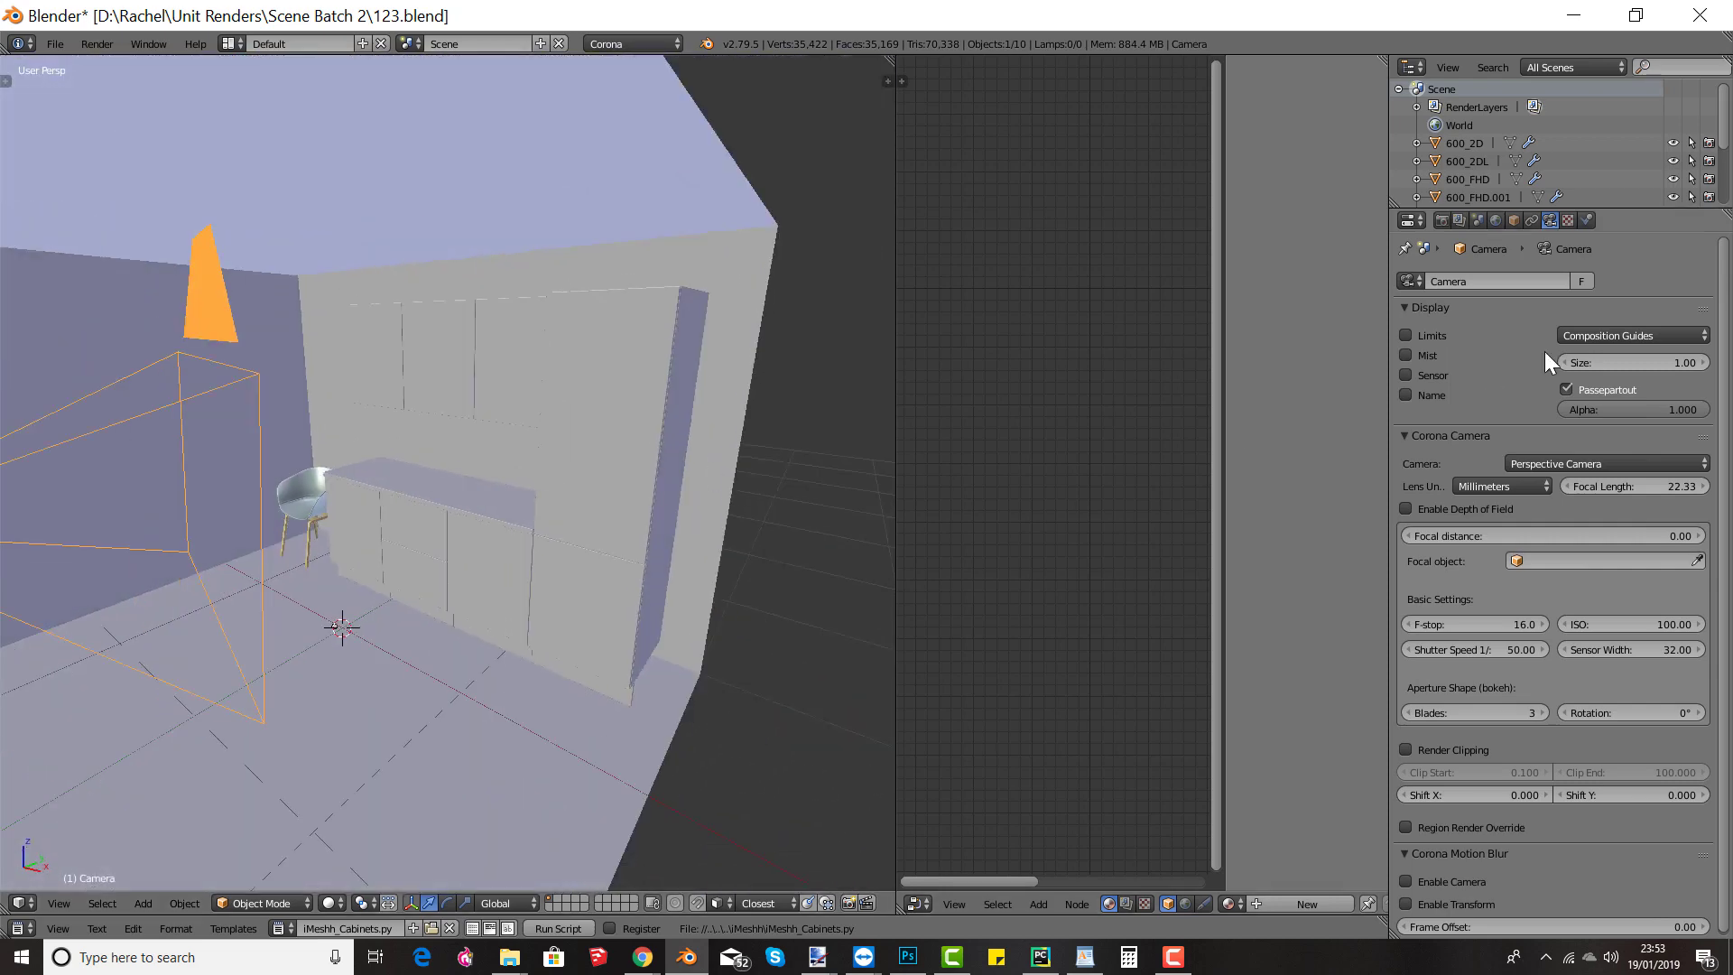
click(1493, 224)
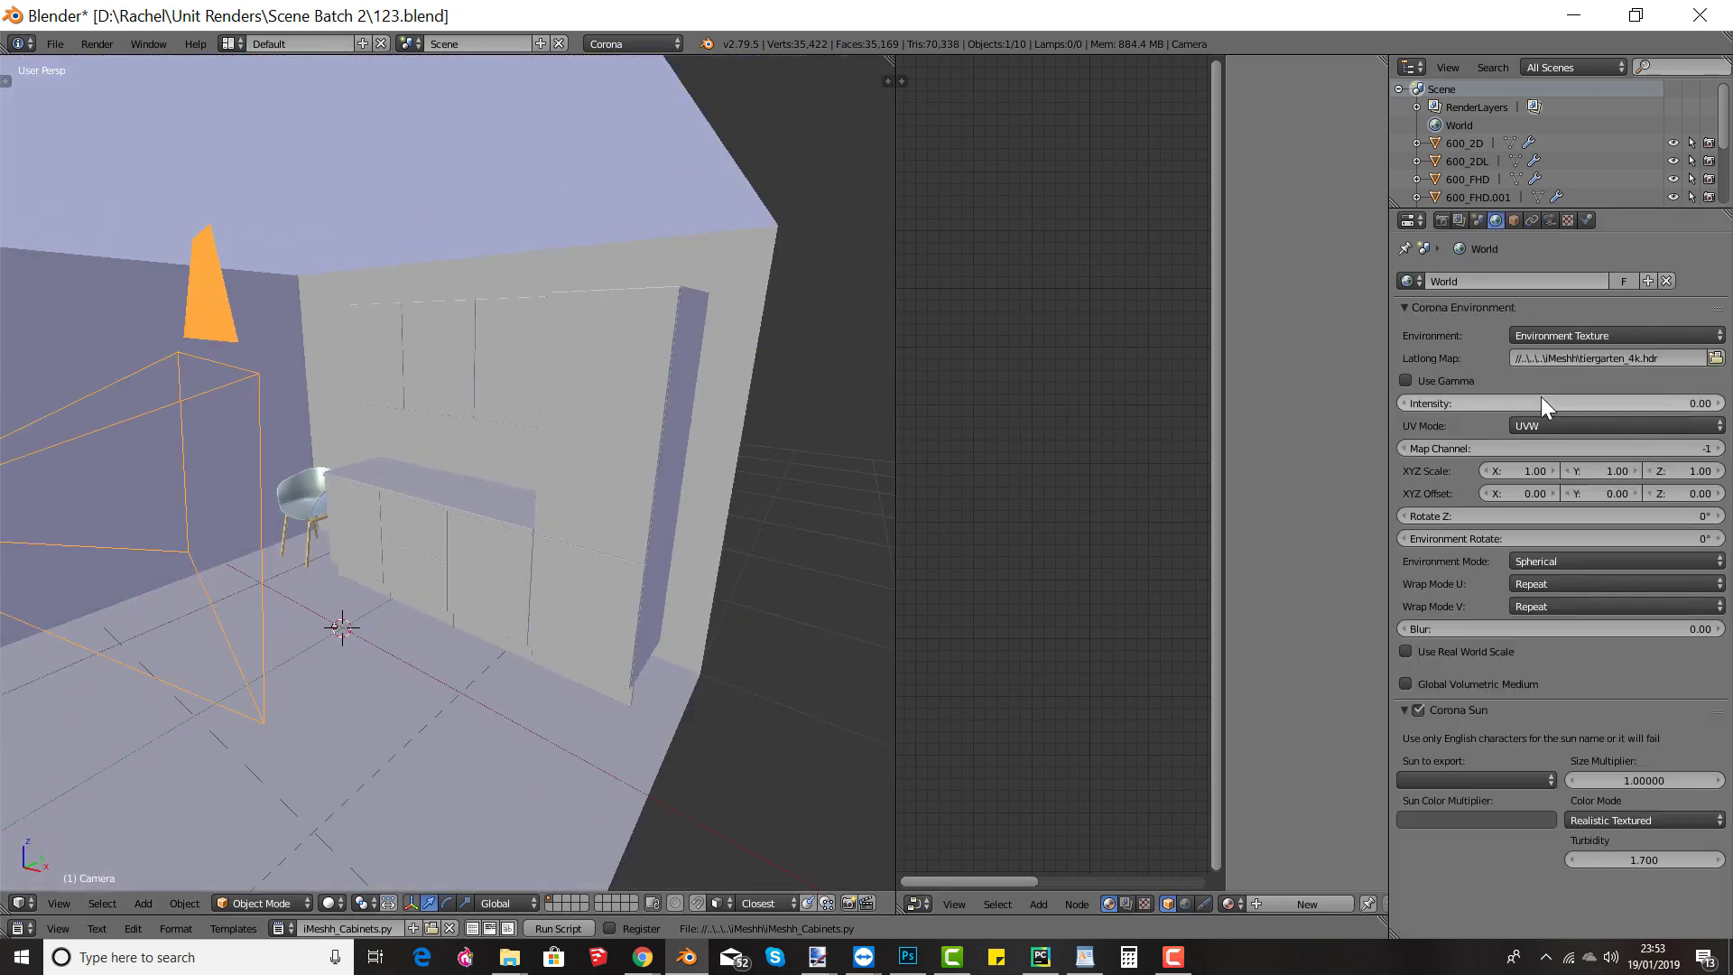
click(1500, 404)
text(1)
key(Return)
Step: Place the 3D cursor at the plinth of the base units and add a plane there
middle_drag(595, 487, 430, 555)
scroll(447, 501, up, 2)
scroll(478, 571, up, 1)
click(413, 648)
key(shift+a)
mouse_move(431, 555)
click(512, 110)
middle_drag(511, 110, 737, 680)
Step: Scale the plane's mesh to 0.1 along Y to make a narrow strip
key(Tab)
key(s)
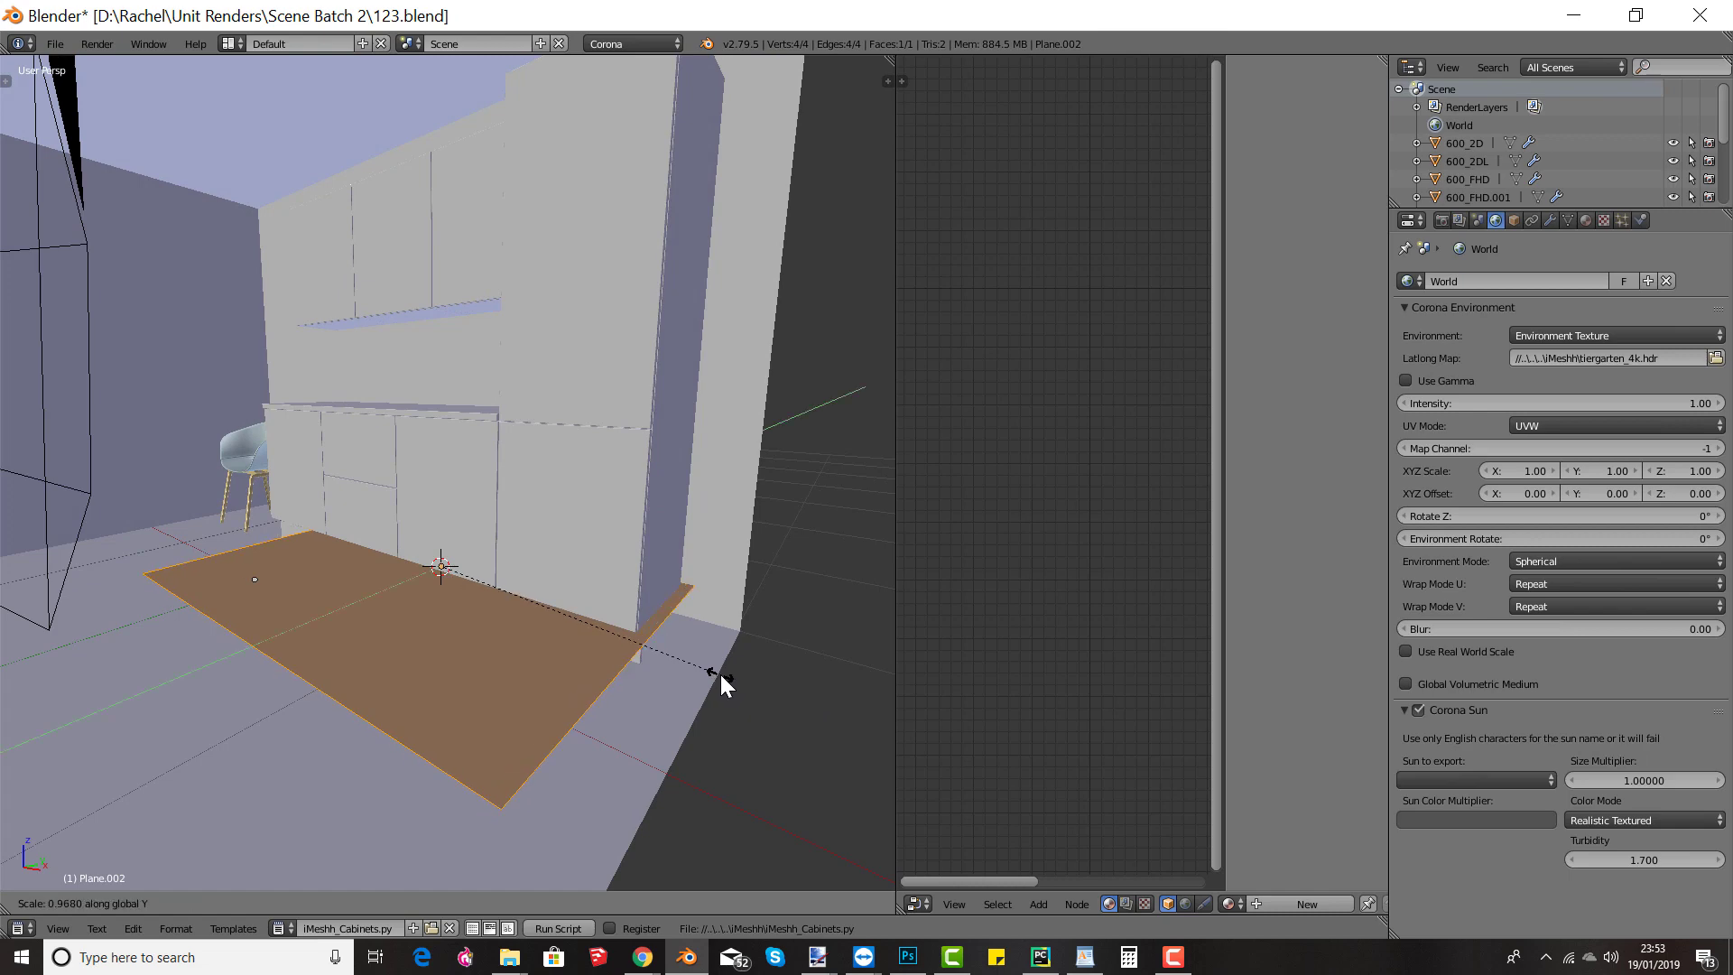
key(y)
key(period)
key(1)
key(Return)
Step: Slide and stretch the strip along X so it runs beneath the base units and tall cabinet
key(z)
middle_drag(720, 674, 566, 604)
key(g)
key(x)
click(506, 603)
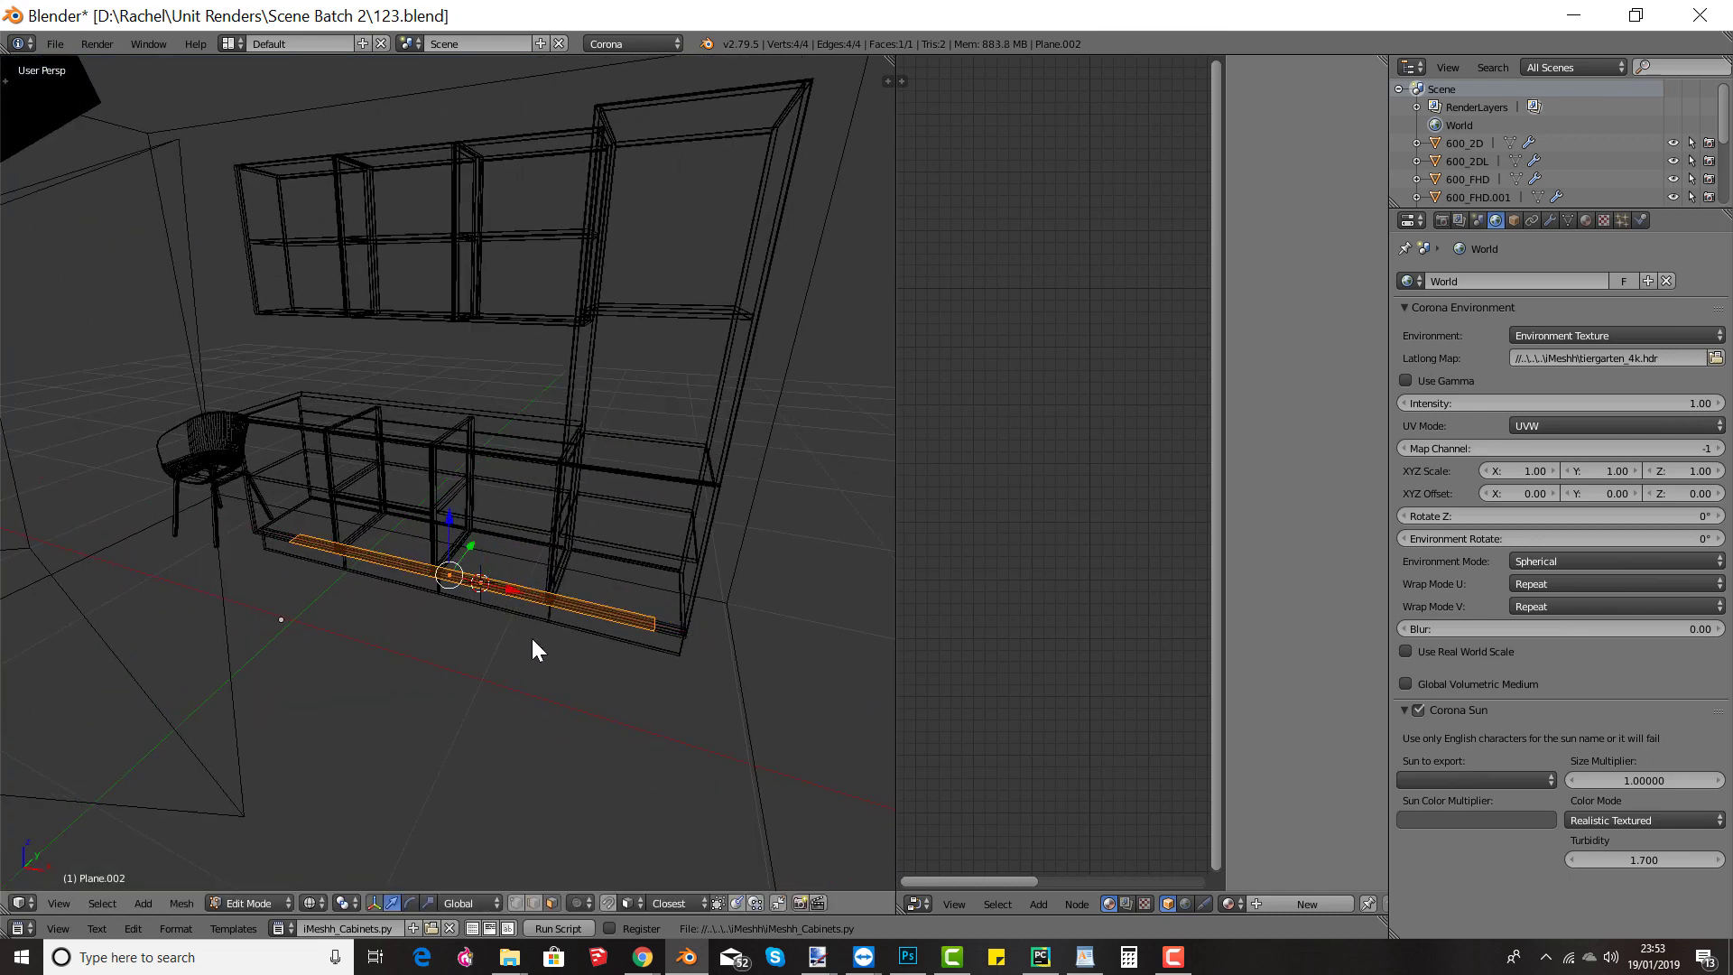
key(s)
key(x)
click(556, 645)
key(g)
key(x)
click(505, 592)
Step: Narrow the plinth strip further by scaling it to about 0.2 along Y
middle_drag(505, 592, 560, 633)
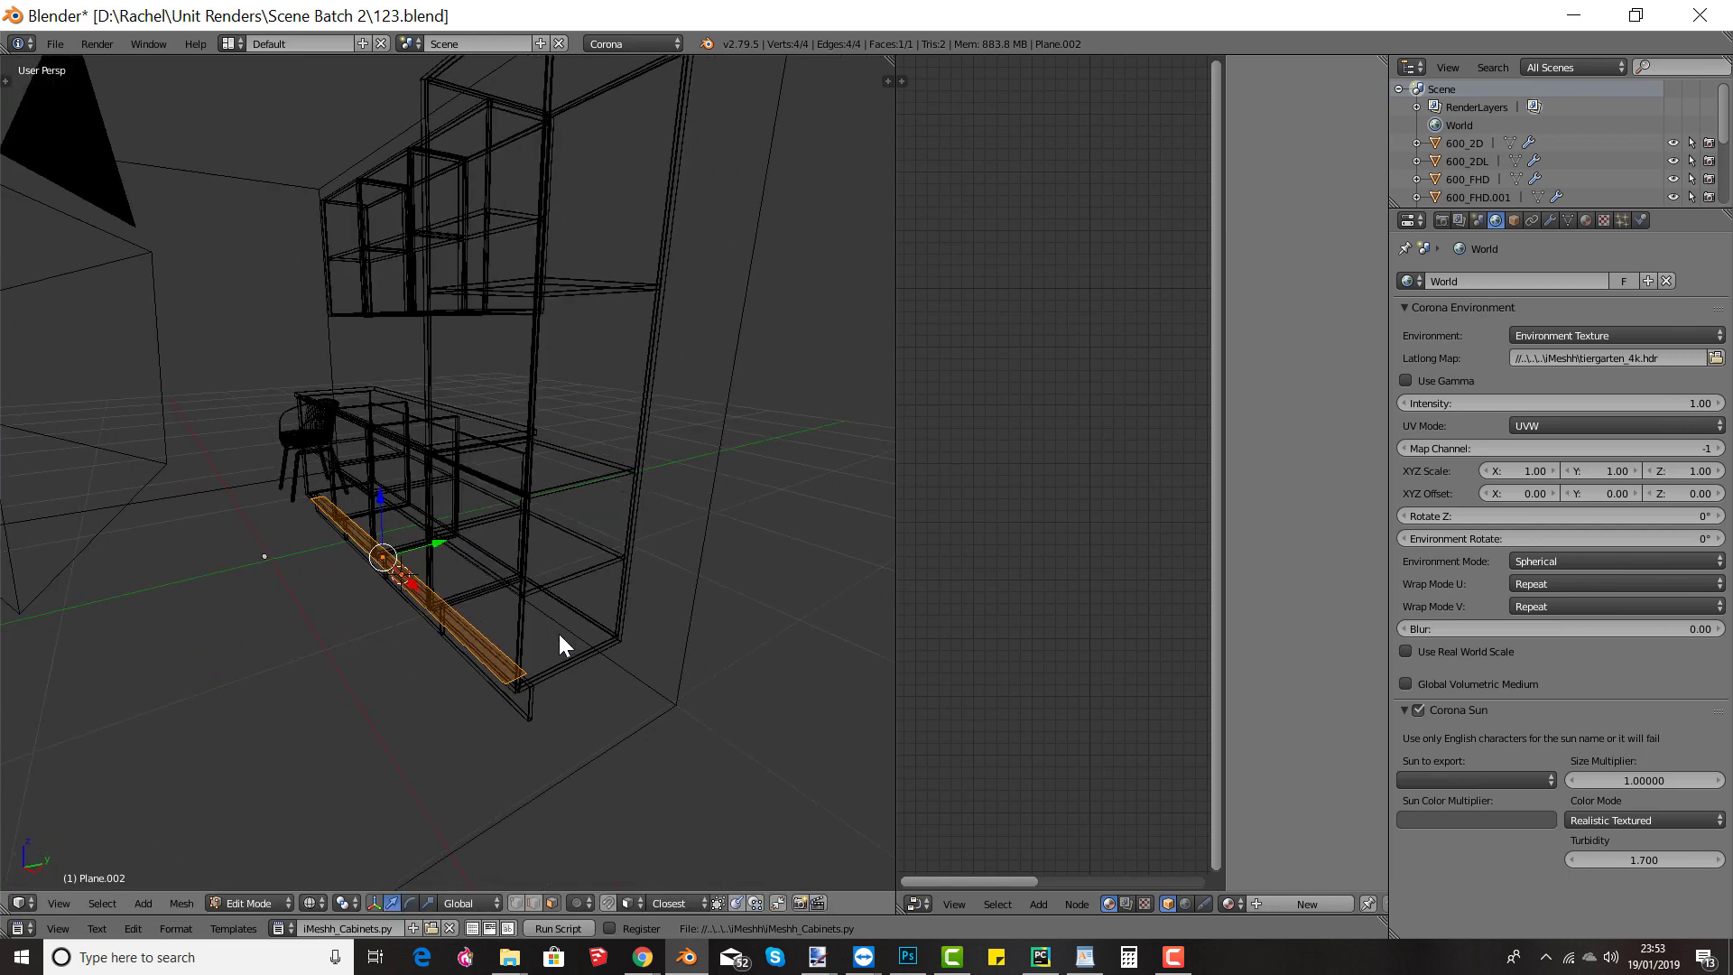
key(s)
key(y)
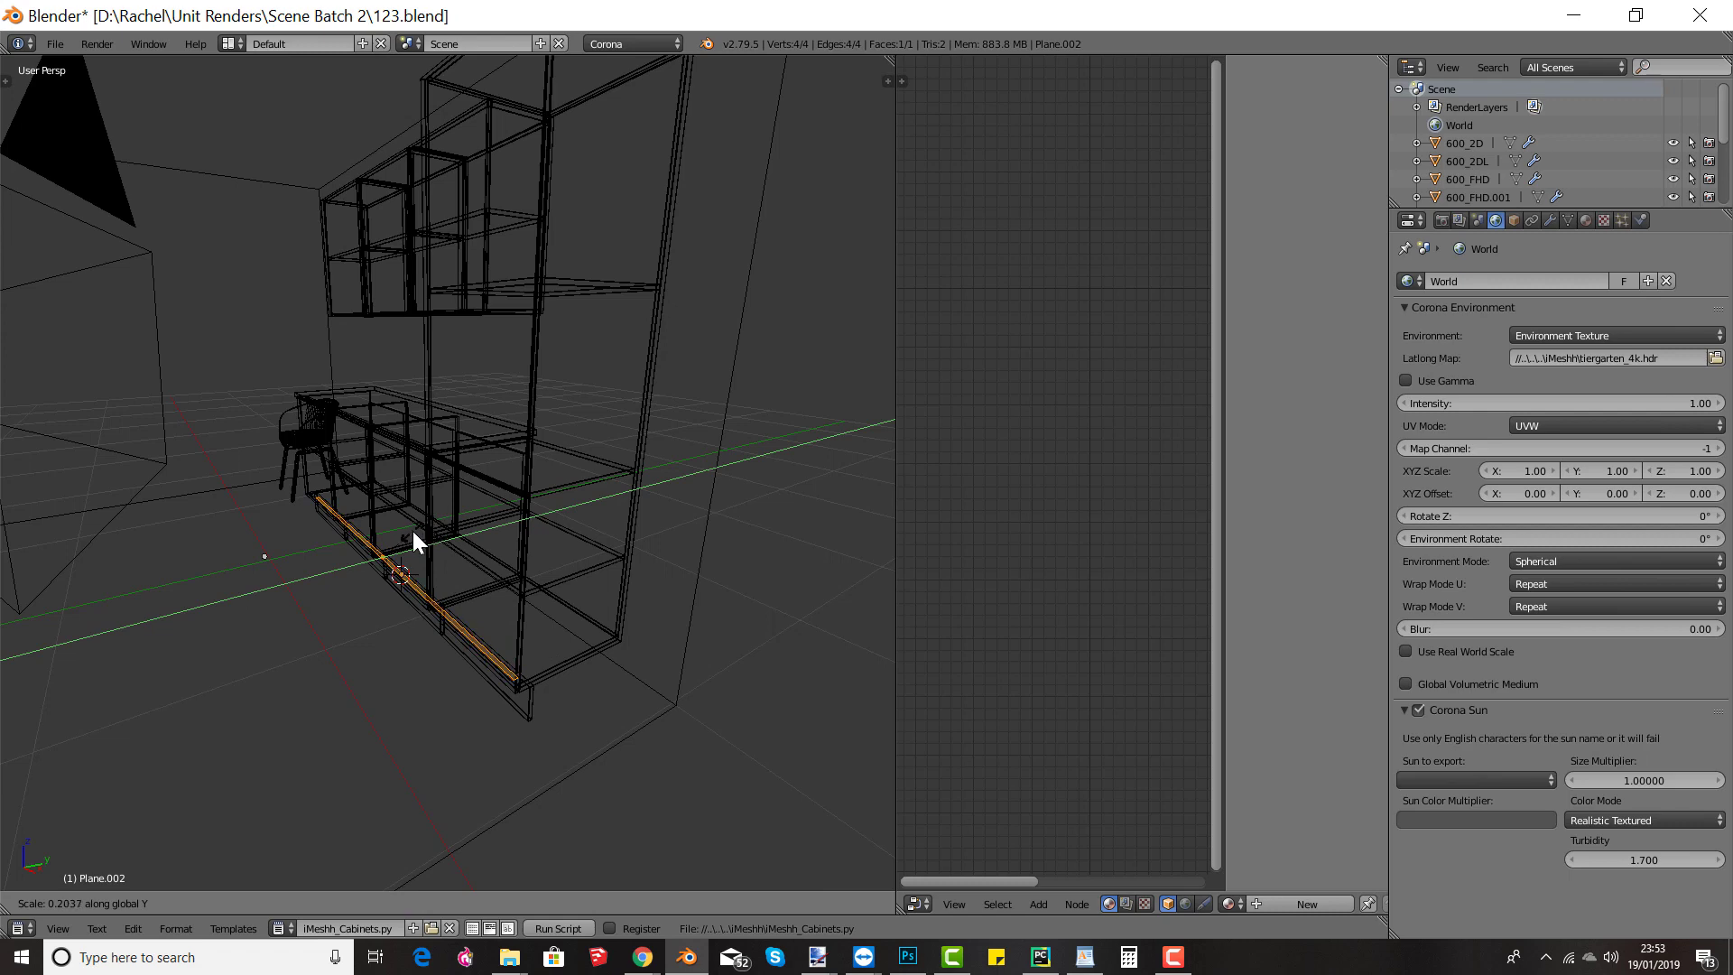
click(413, 531)
Step: Extrude the plinth strip into a thin solid and recalculate all its normals
key(KP_Decimal)
key(z)
middle_drag(496, 539, 611, 414)
key(e)
click(527, 502)
key(a)
key(a)
key(ctrl+n)
Step: Create a new material for the strip and name it LED Plinth
click(1590, 218)
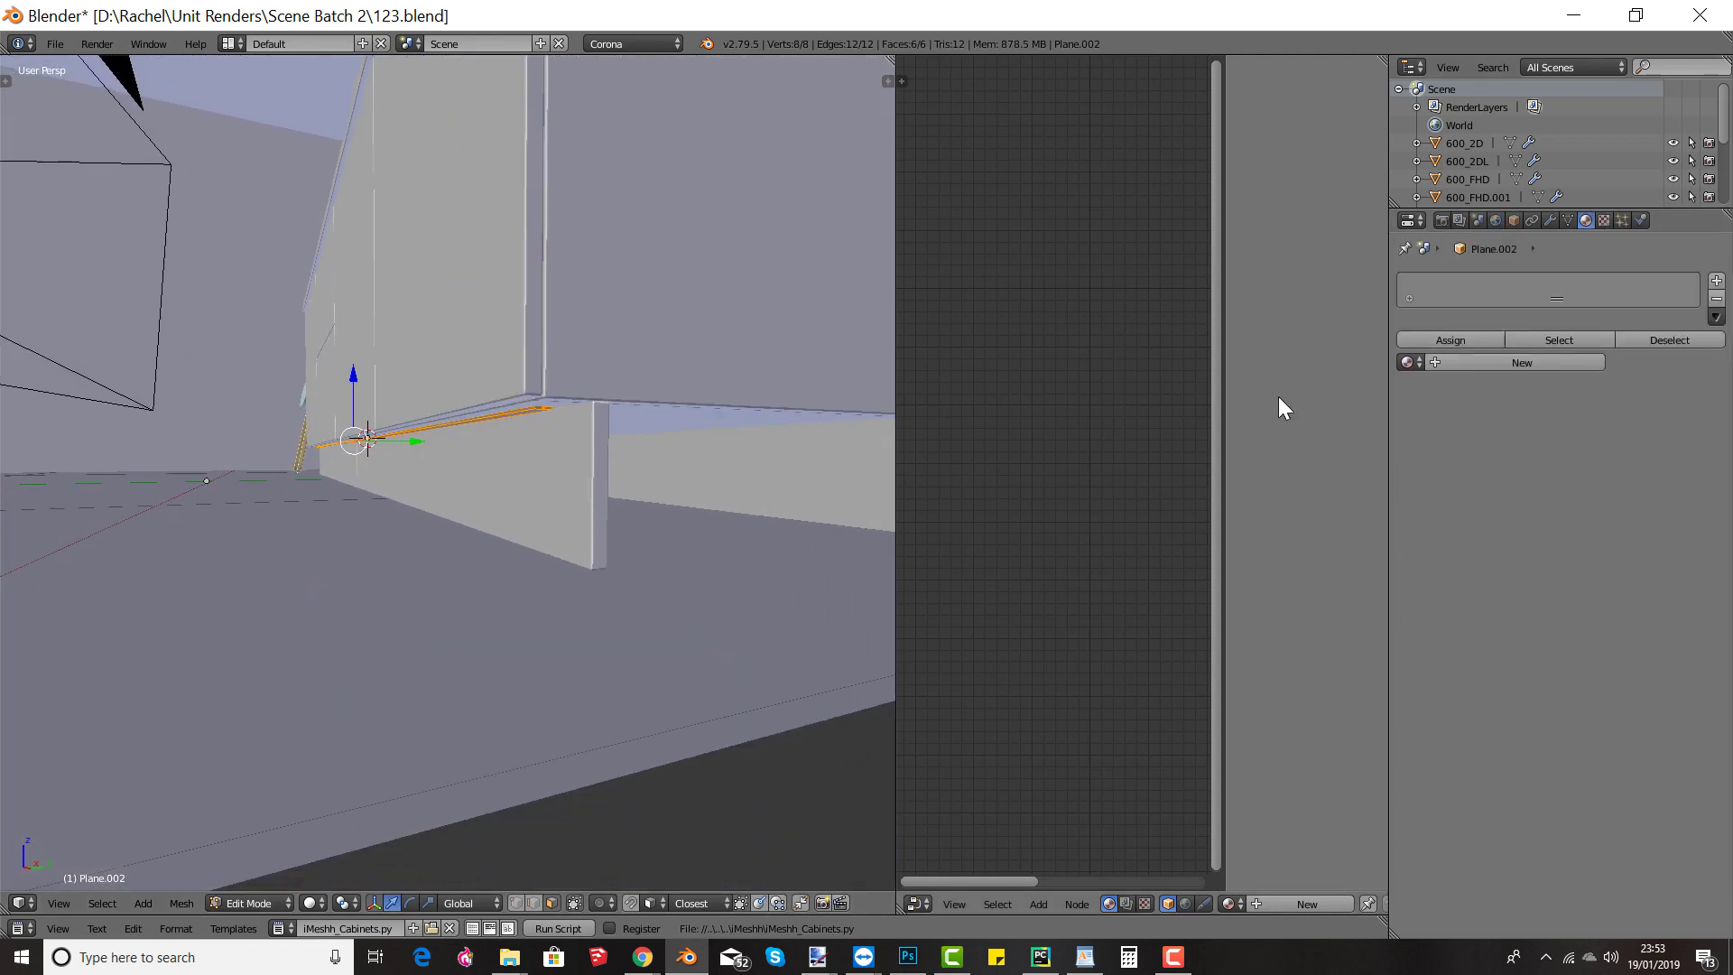
click(1494, 361)
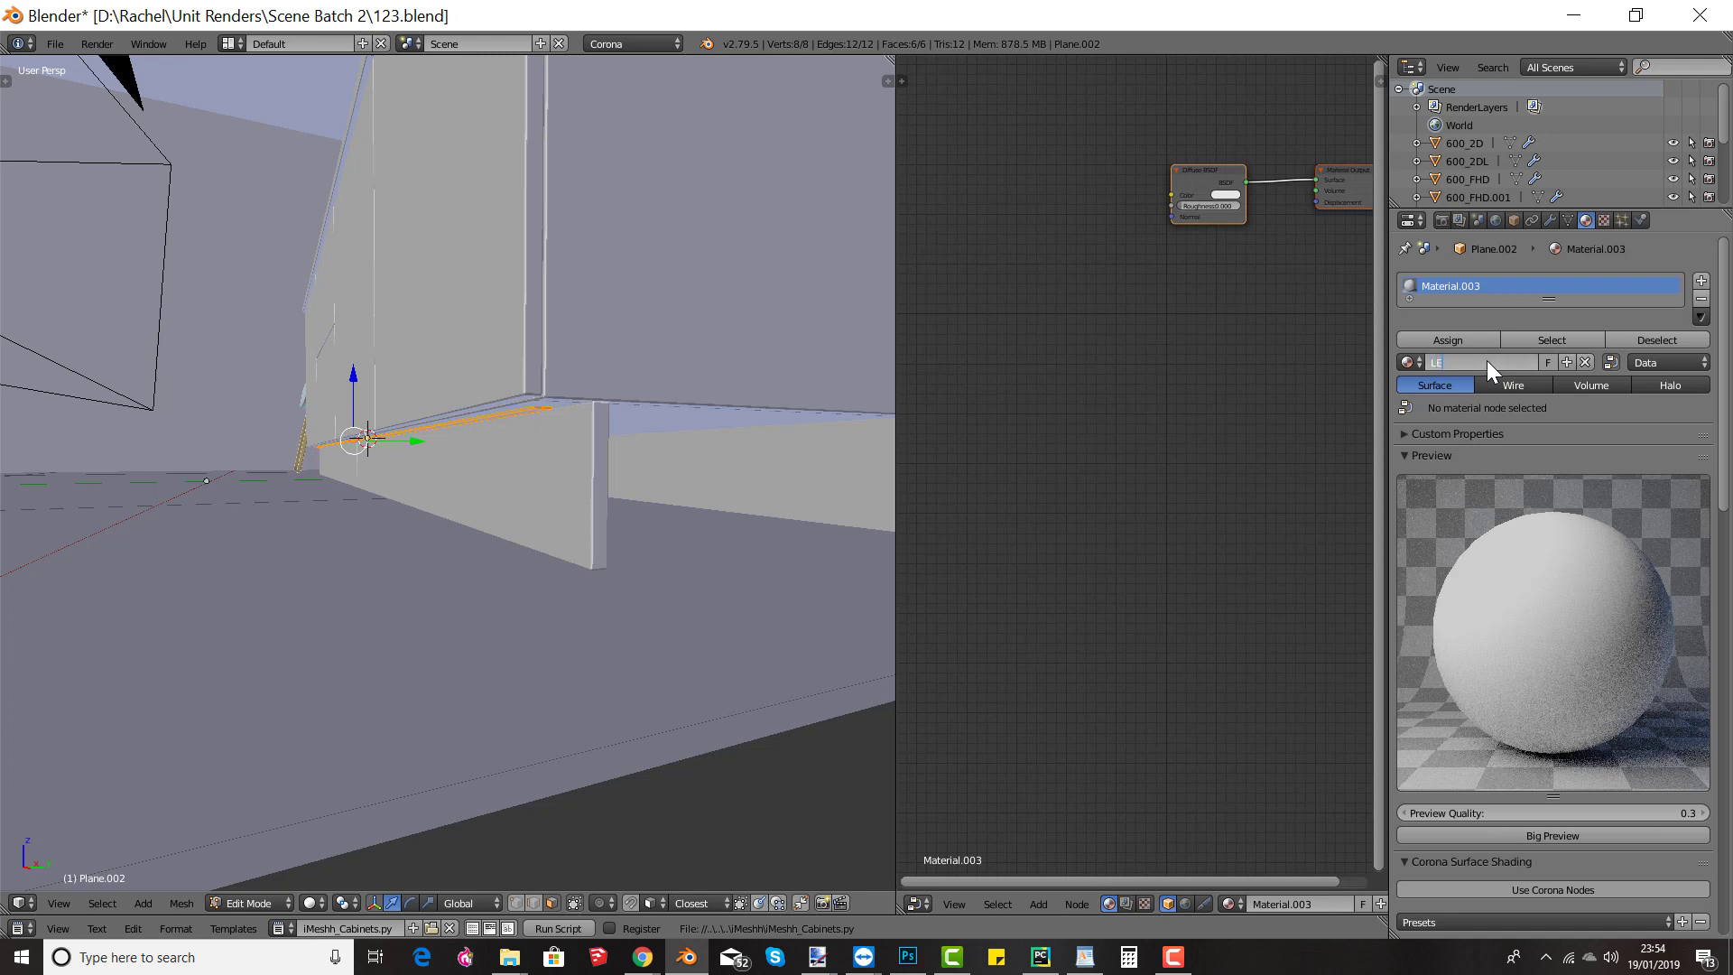
click(1486, 360)
text(LED Plinth)
key(Return)
Step: Enable Corona nodes for the LED Plinth material and add a Corona Light Material node
scroll(1484, 838, down, 1)
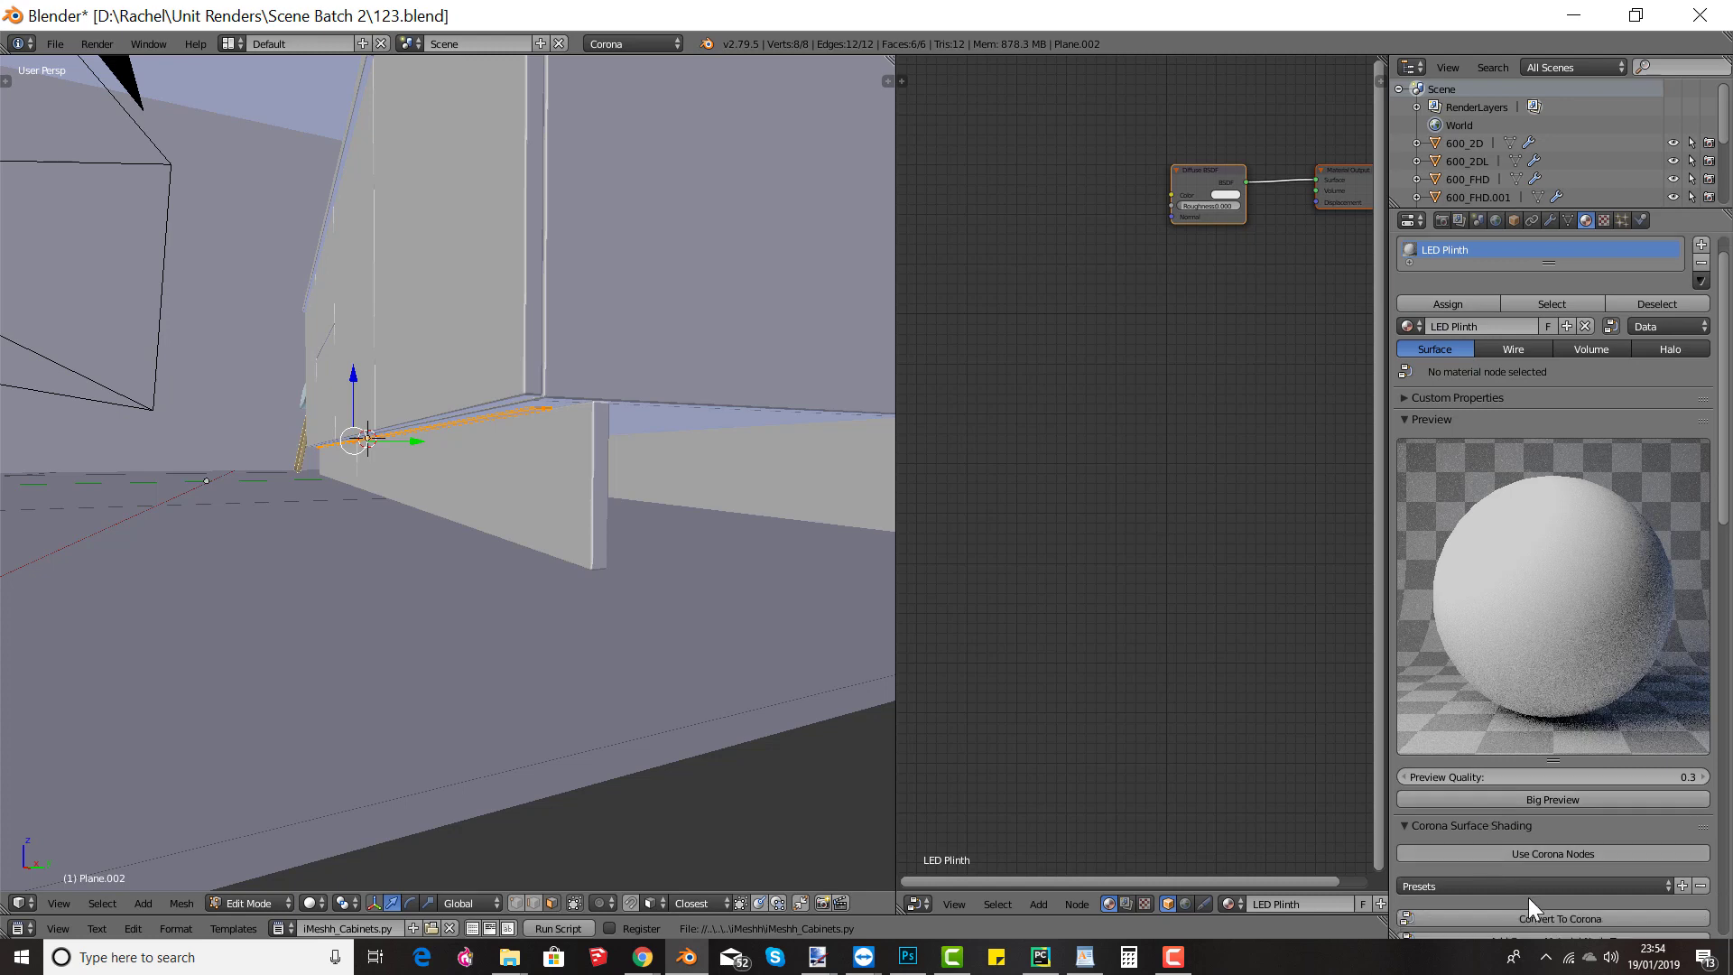
click(1540, 854)
key(shift+a)
click(1092, 395)
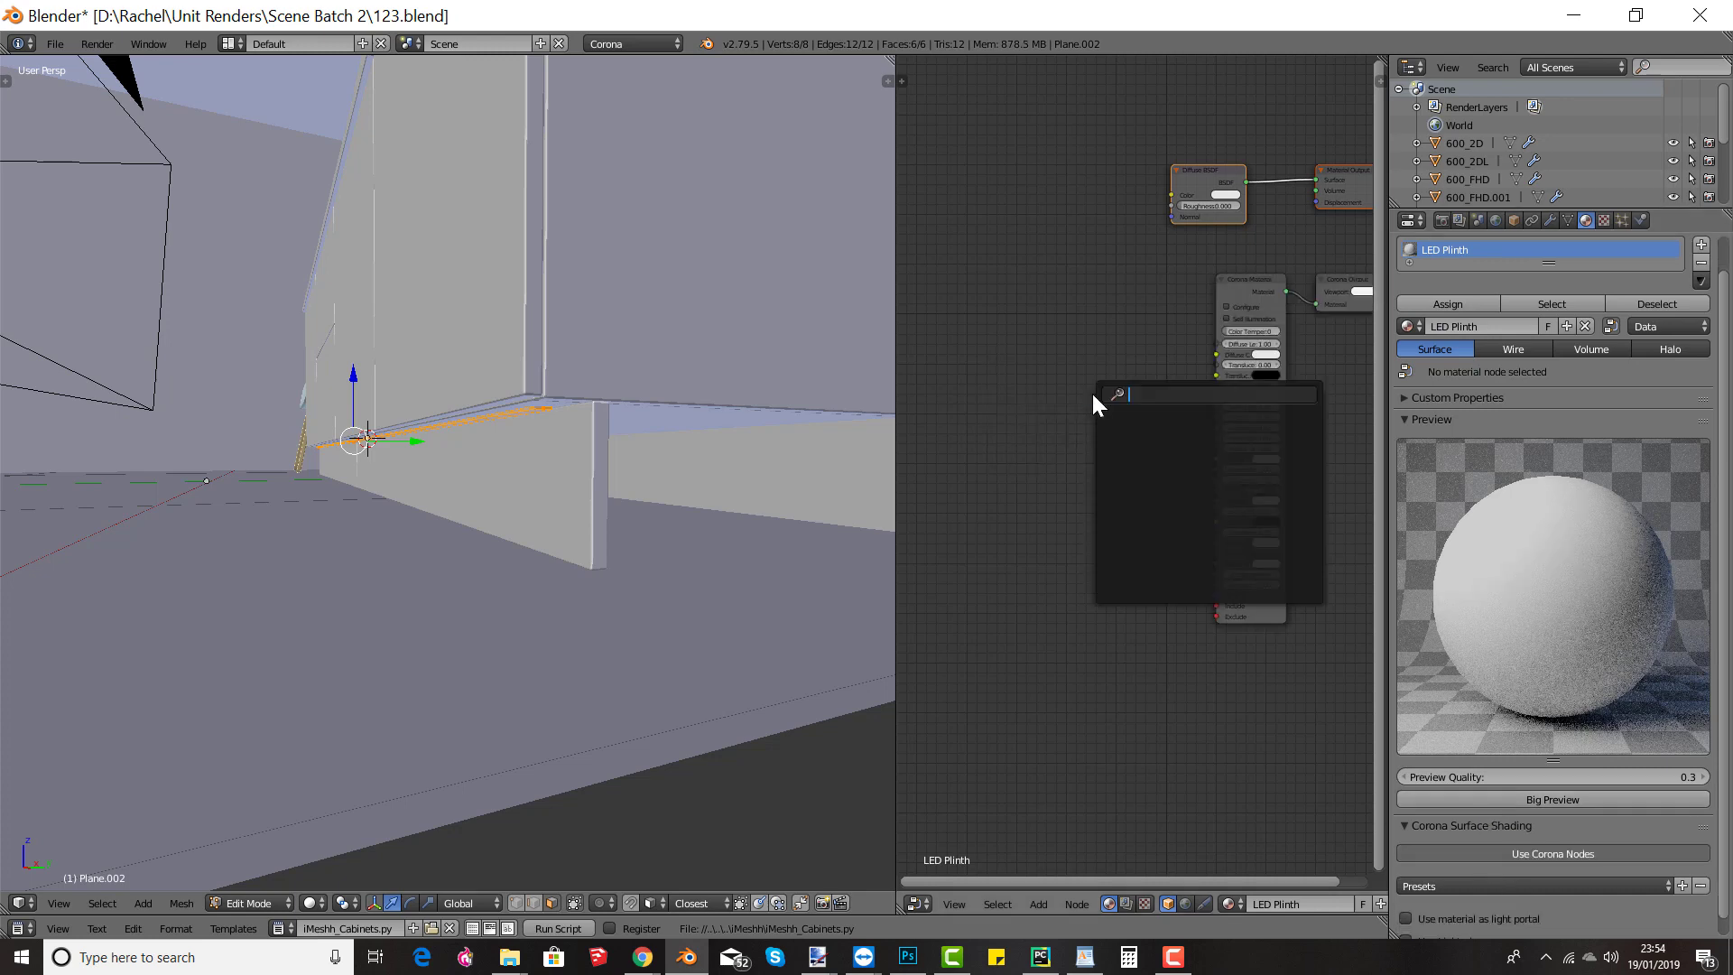
key(Escape)
key(shift+a)
mouse_move(1026, 479)
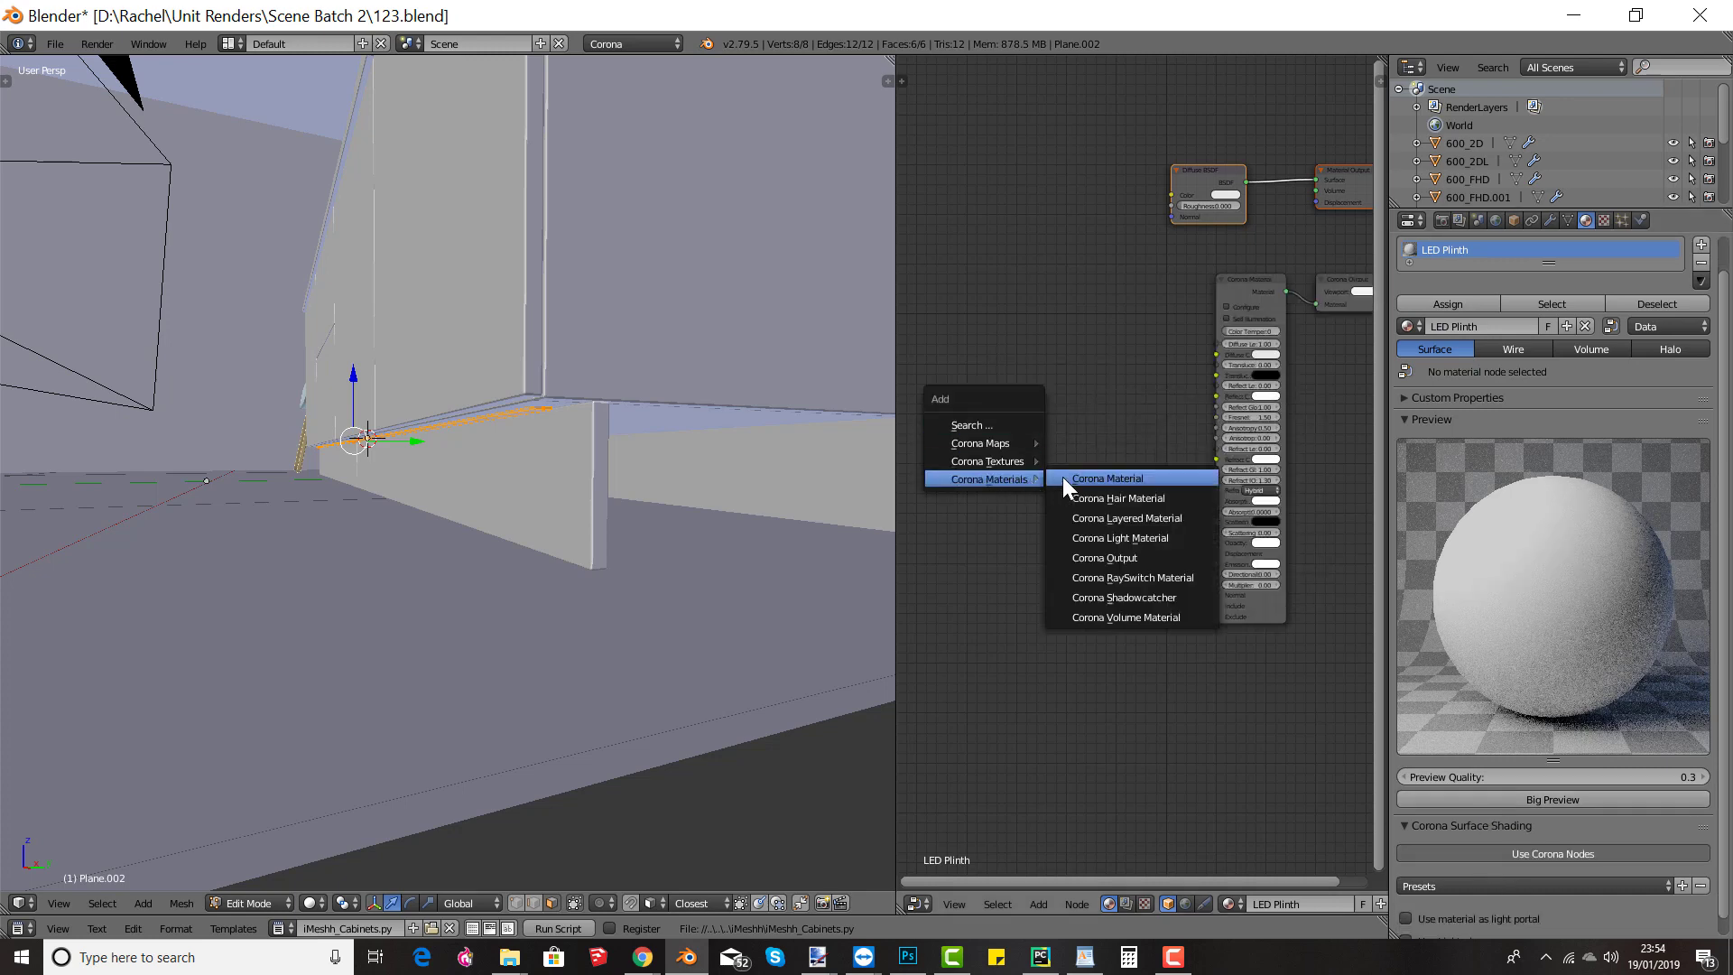
click(1103, 537)
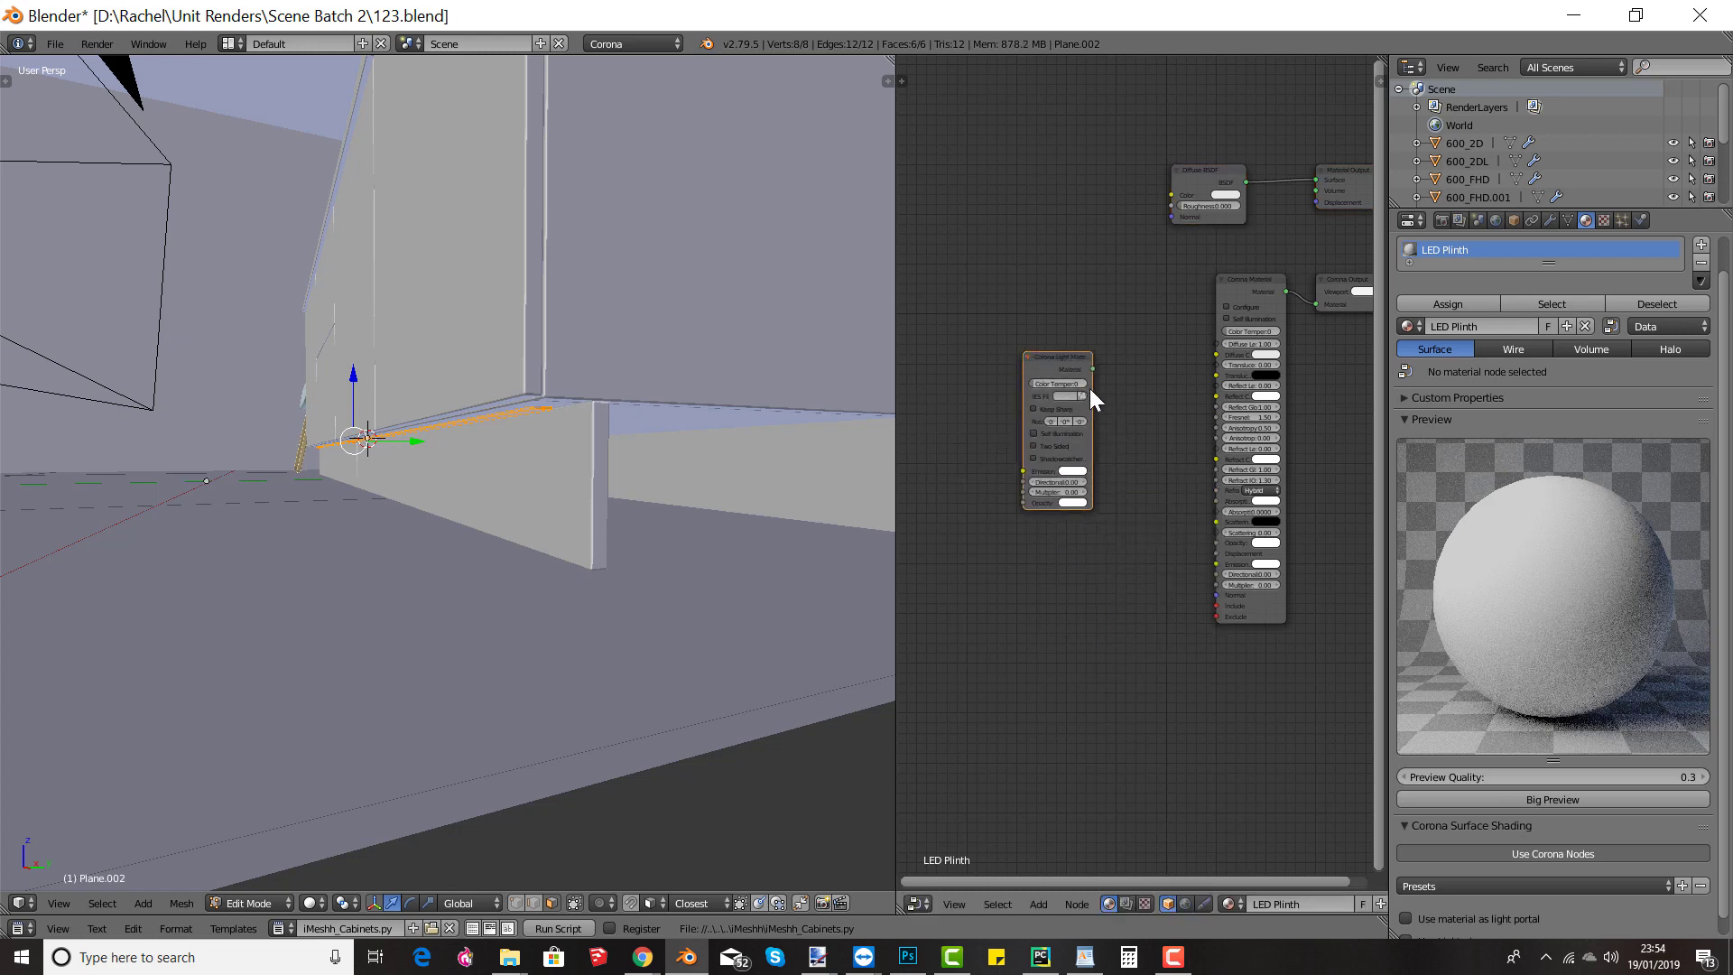
Step: Connect the Corona light material node to the Corona Output and set its multiplier to 1
drag(1091, 388, 1120, 382)
drag(1309, 306, 1314, 305)
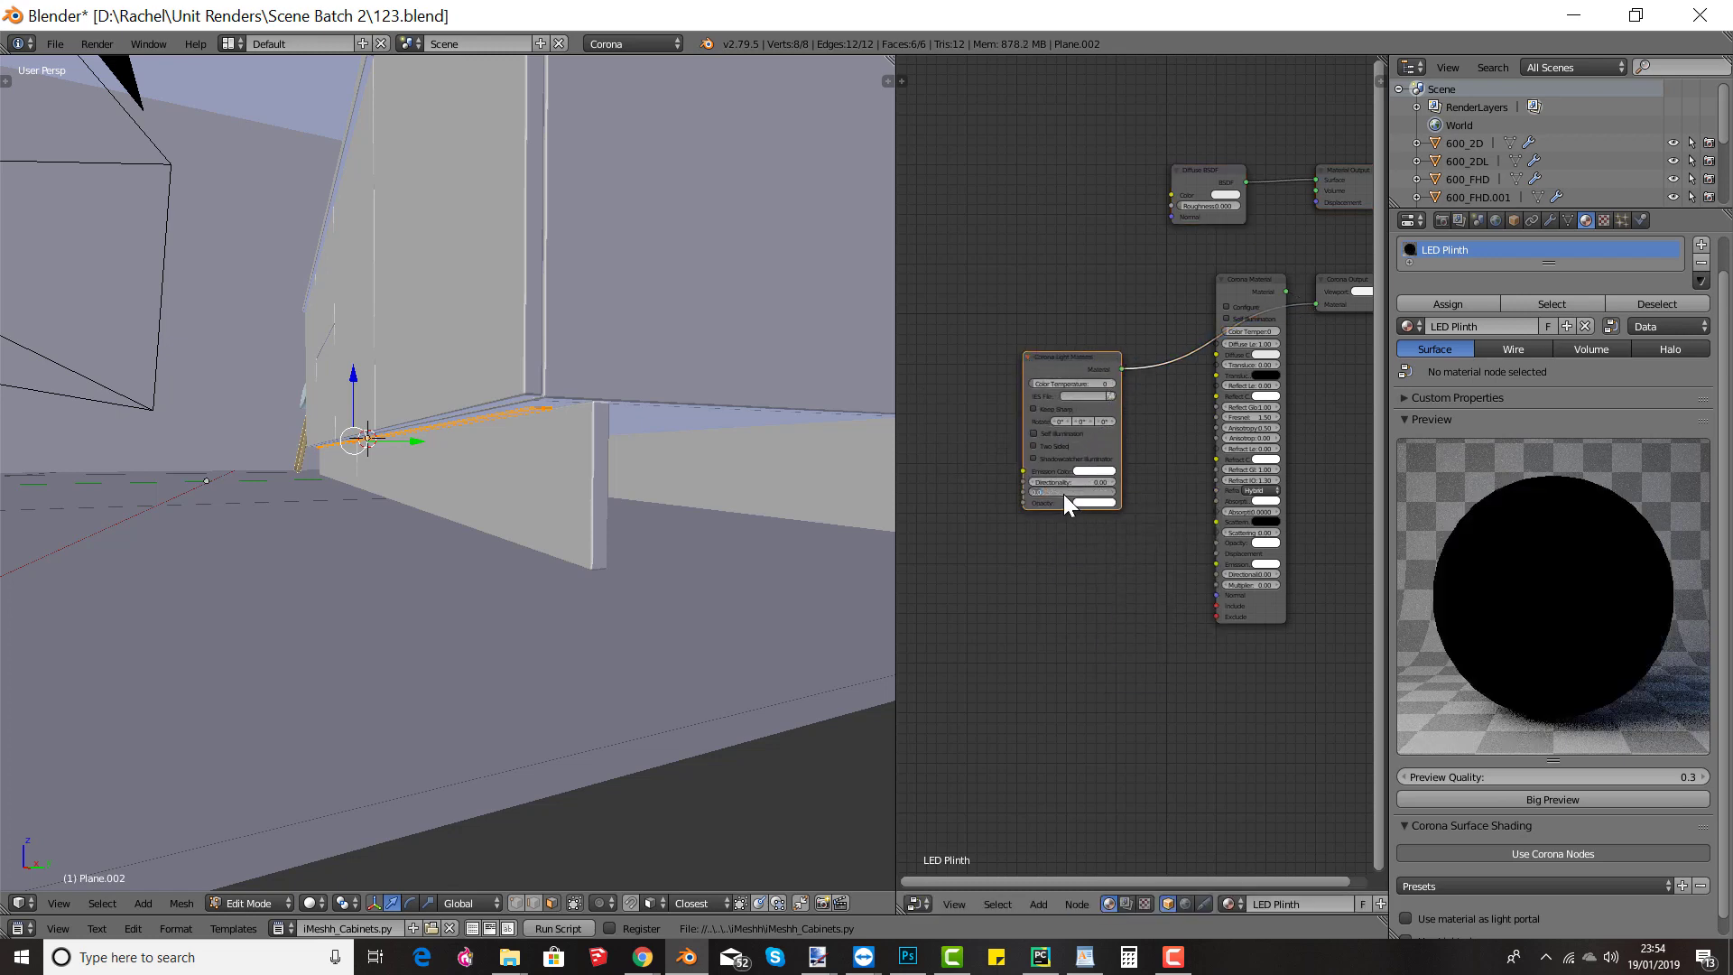
key(Return)
Step: Enable Lightmix for the LED Plinth material and name its Lightmix group Plinth Lighting
scroll(1530, 848, down, 1)
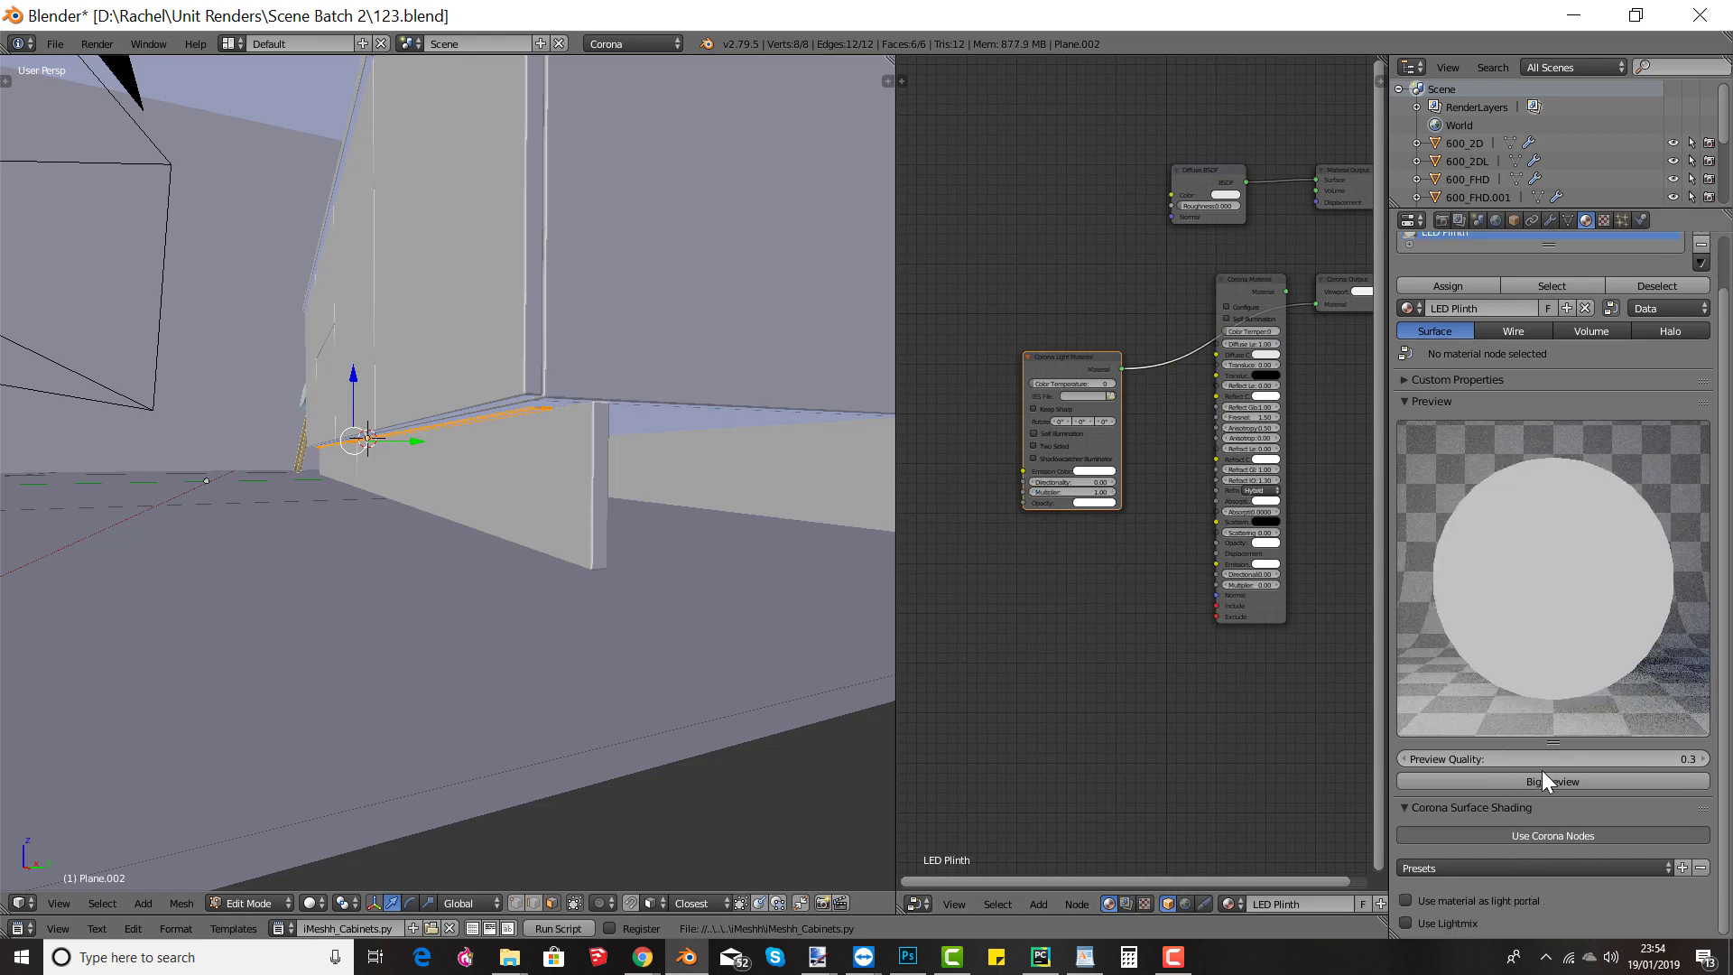
click(1419, 923)
scroll(1453, 866, down, 1)
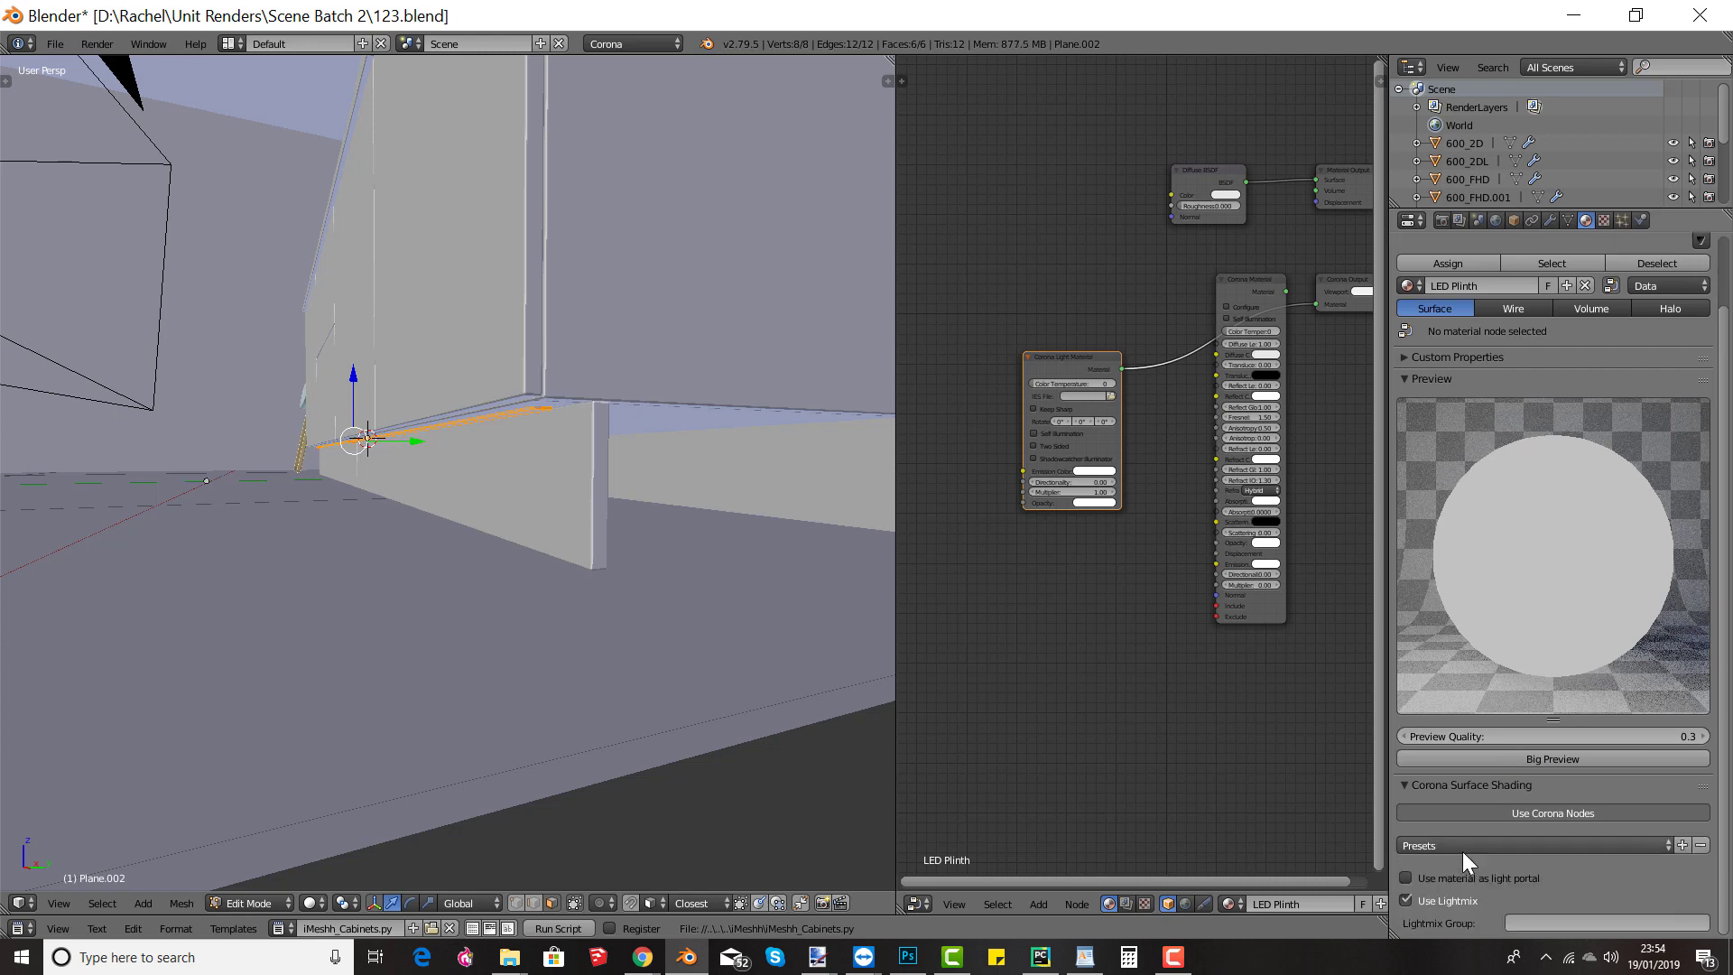
click(1534, 919)
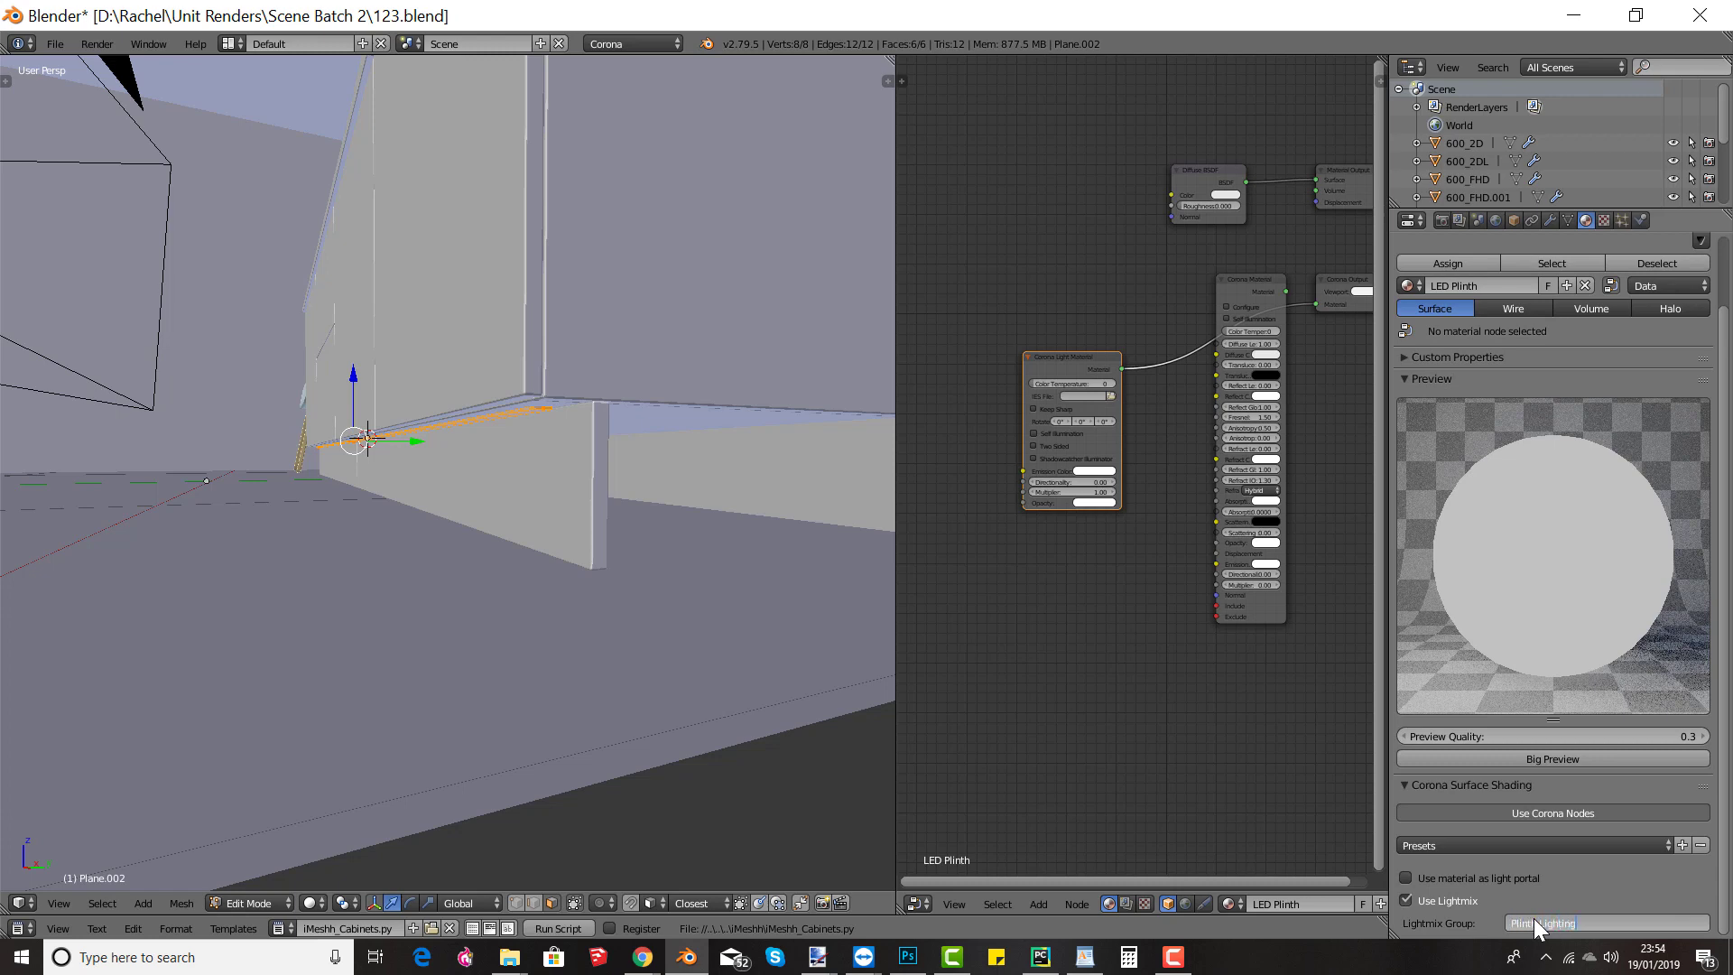
key(Return)
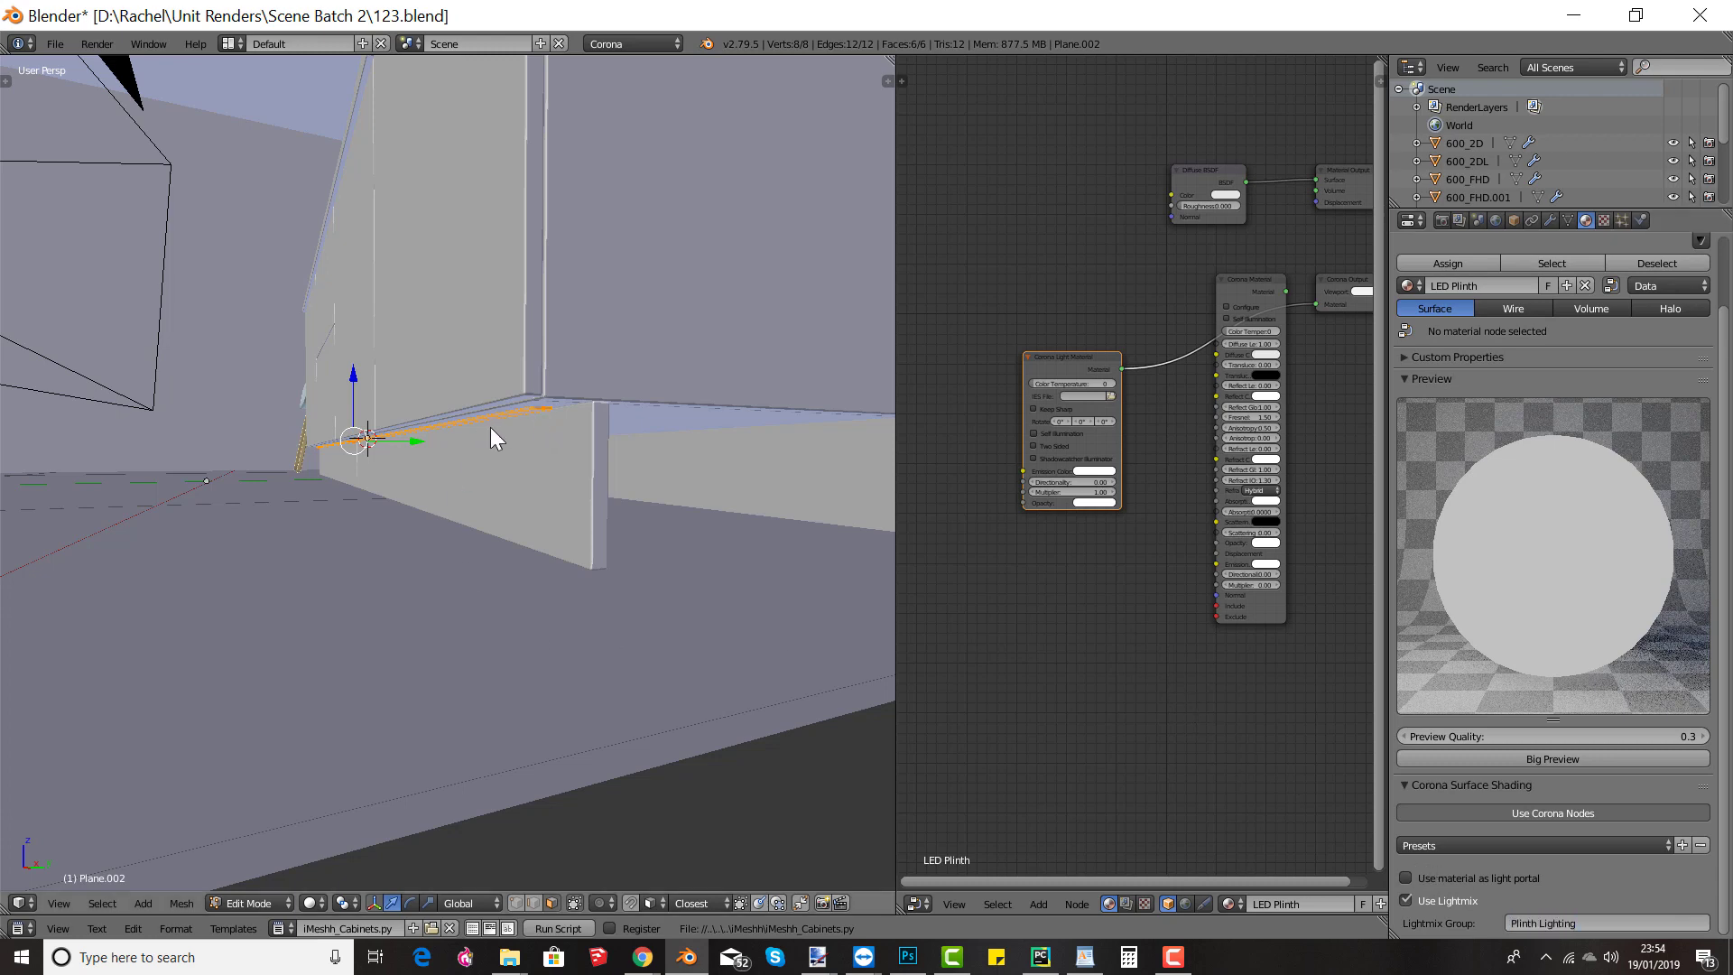
Step: Inset the underside faces of the three wall cabinets
scroll(455, 446, down, 4)
middle_drag(455, 446, 571, 562)
key(Tab)
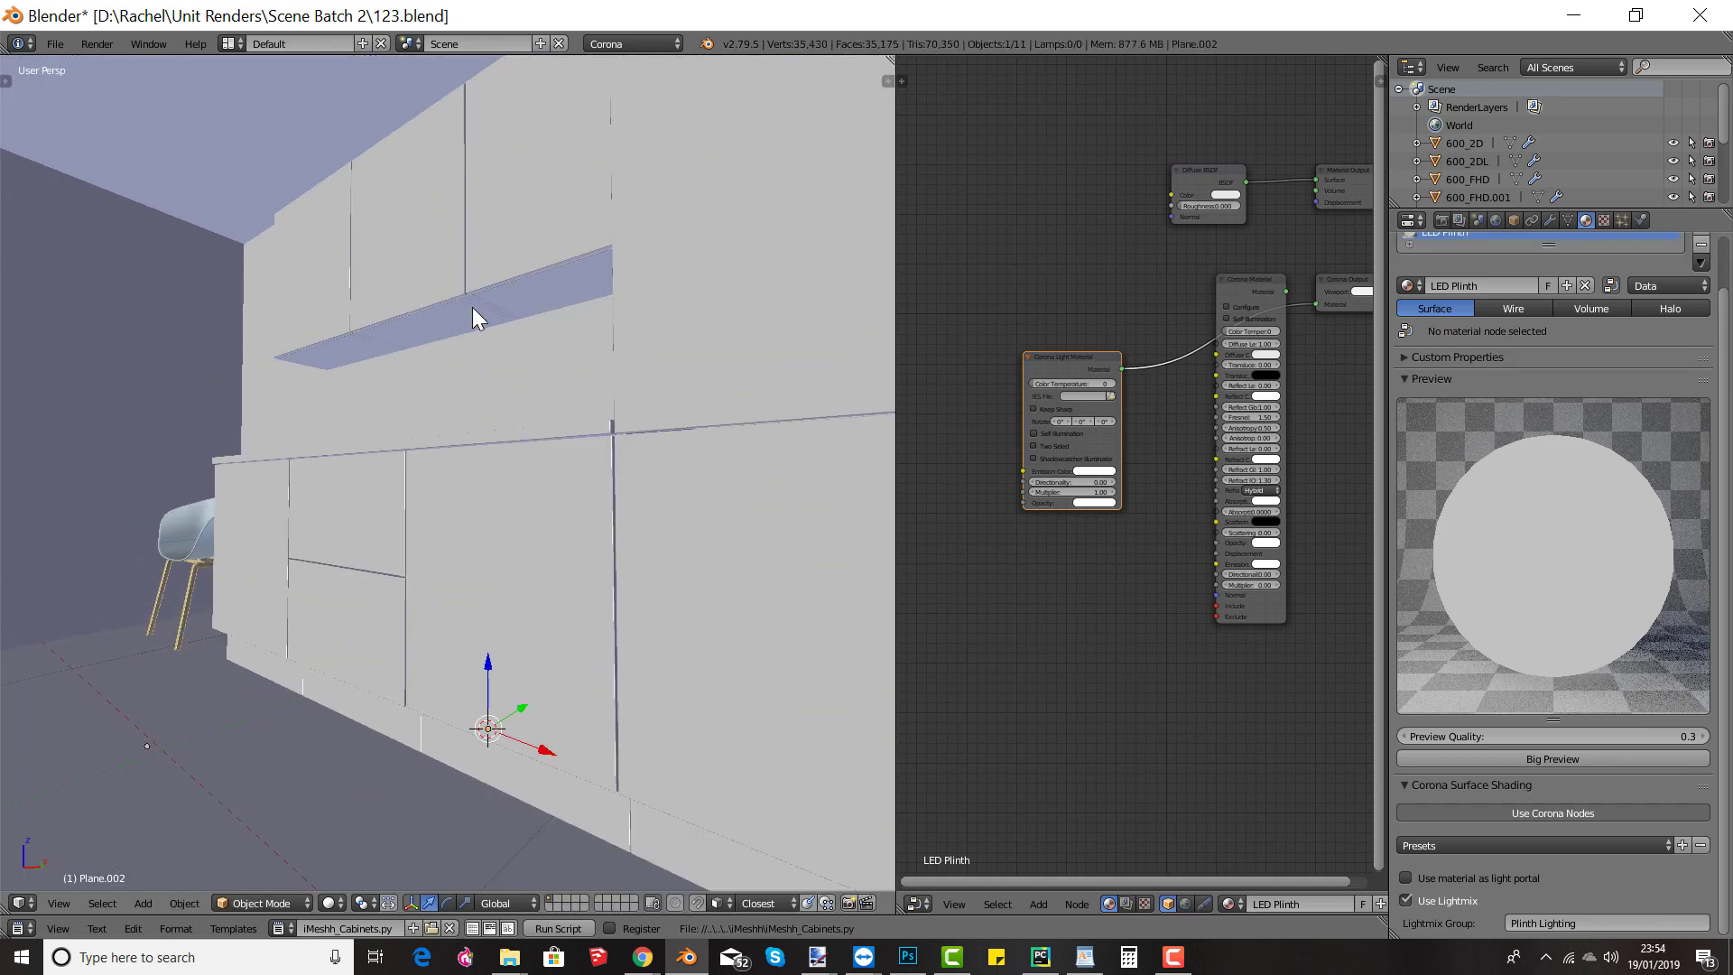
right_click(473, 306)
key(Tab)
middle_drag(436, 333, 674, 407)
scroll(674, 406, up, 1)
right_click(316, 384)
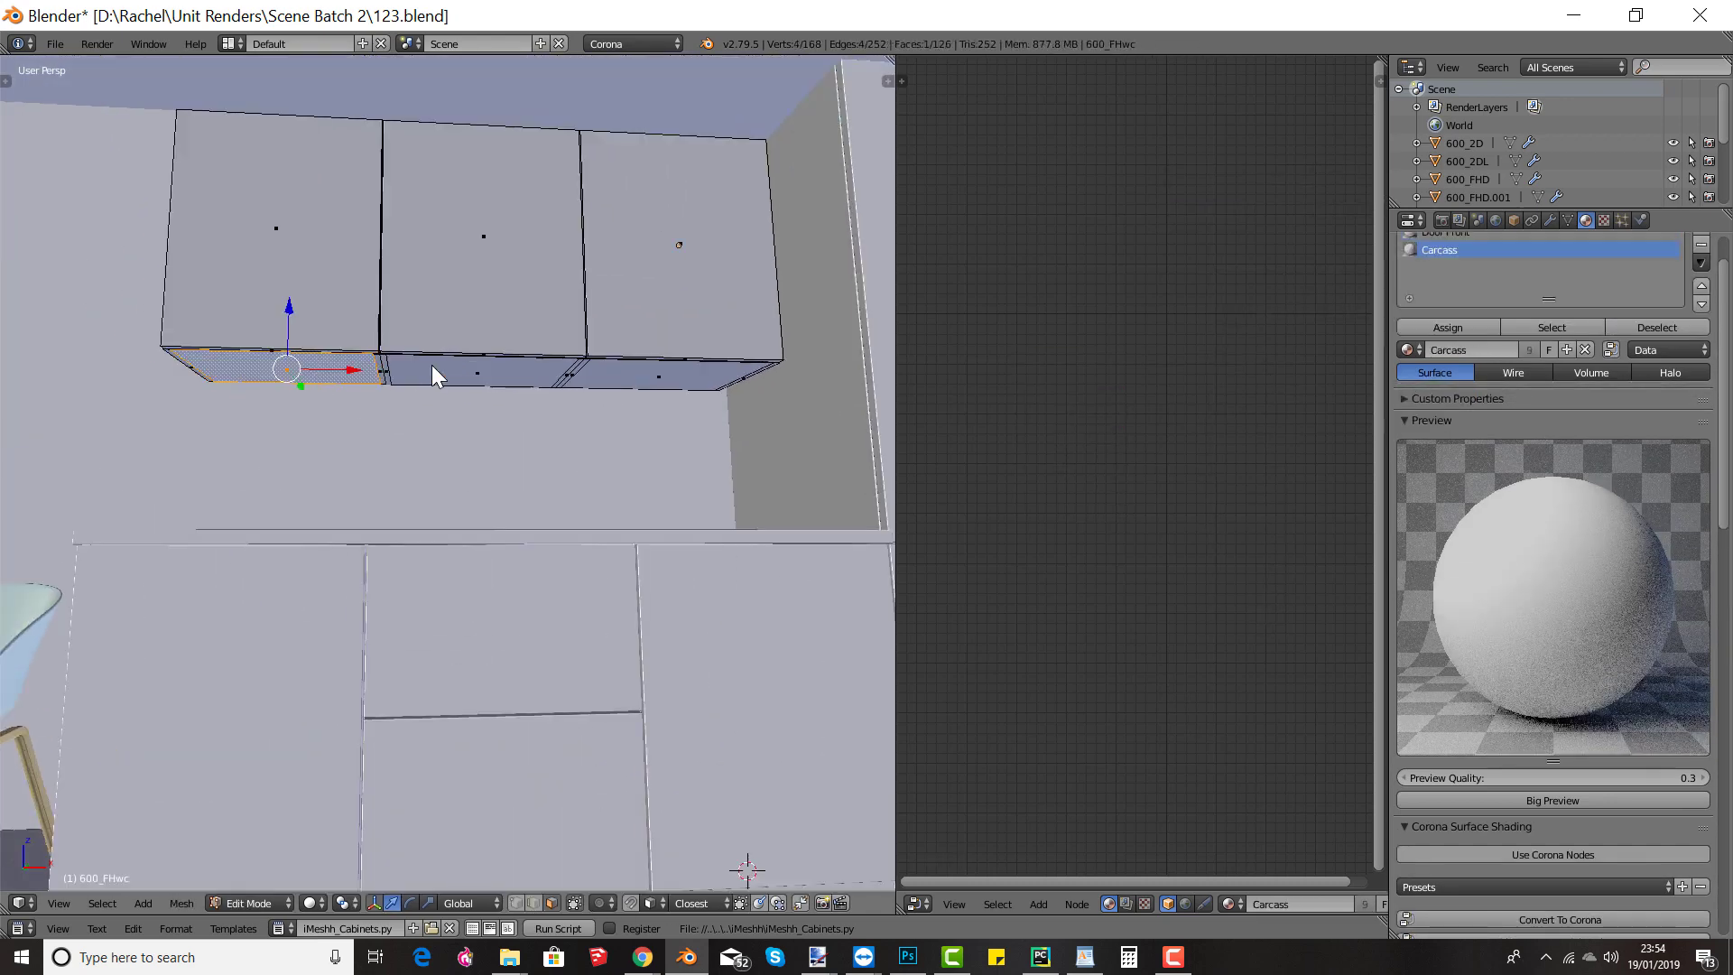
shift+right_click(533, 375)
shift+right_click(668, 378)
middle_drag(512, 415, 744, 519)
key(i)
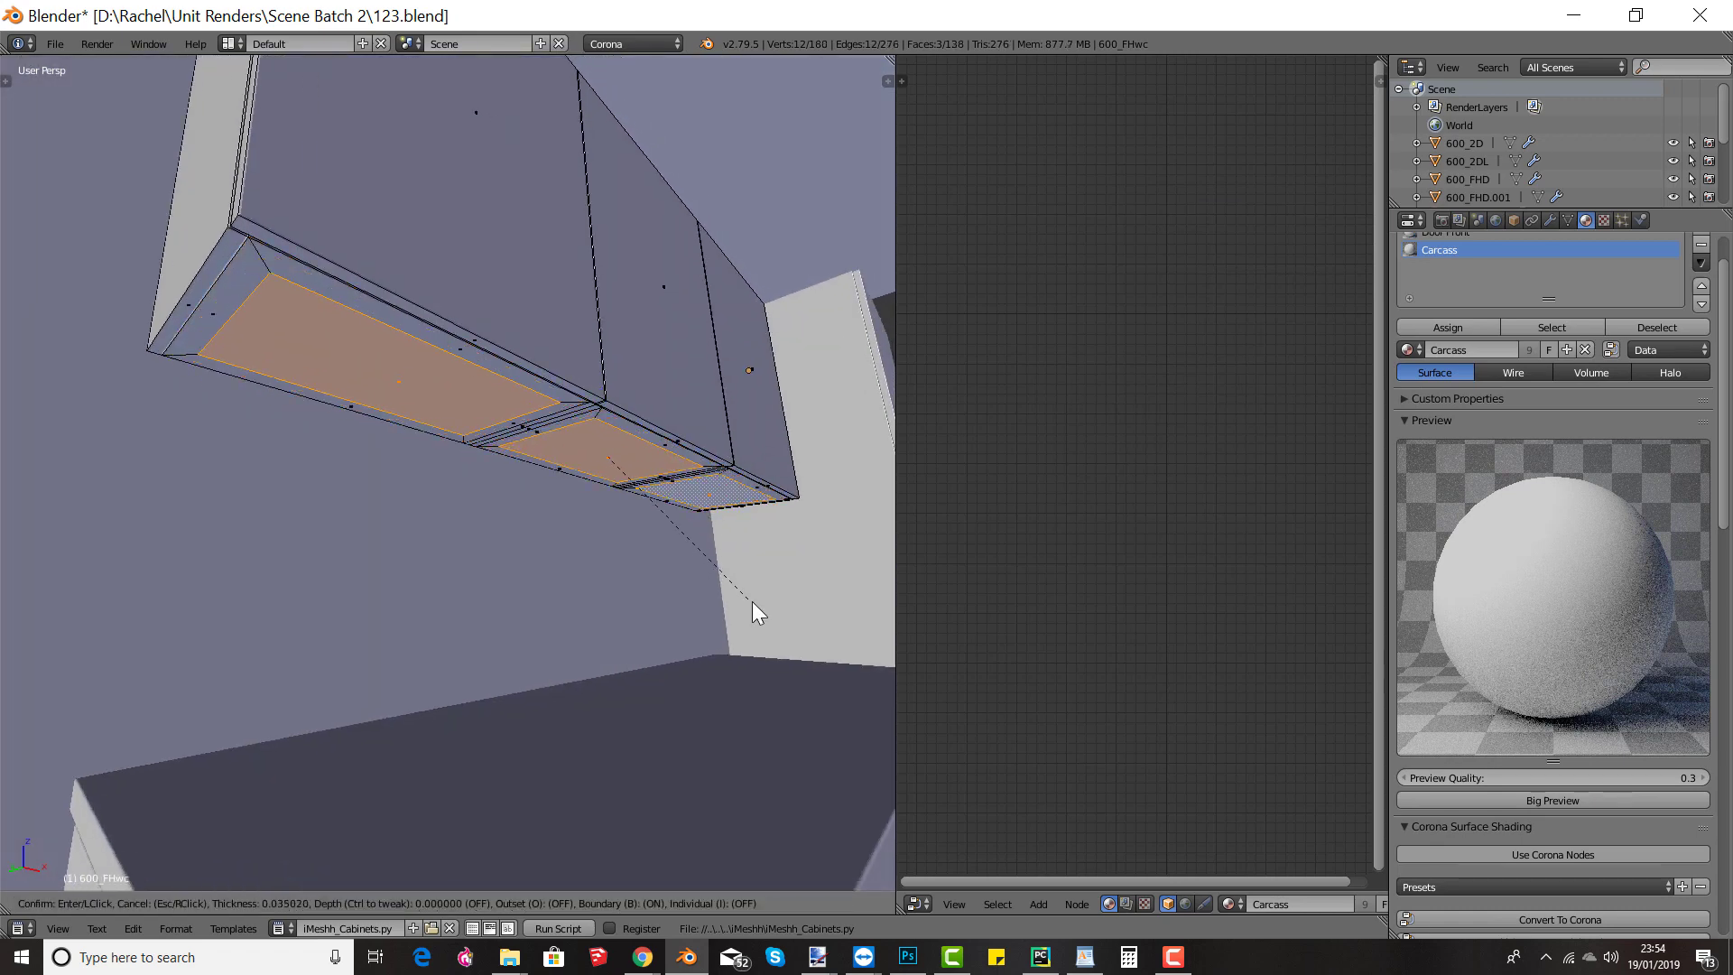
click(799, 668)
Step: Scale the inset underside faces along Y into a narrow strip
middle_drag(785, 665, 675, 592)
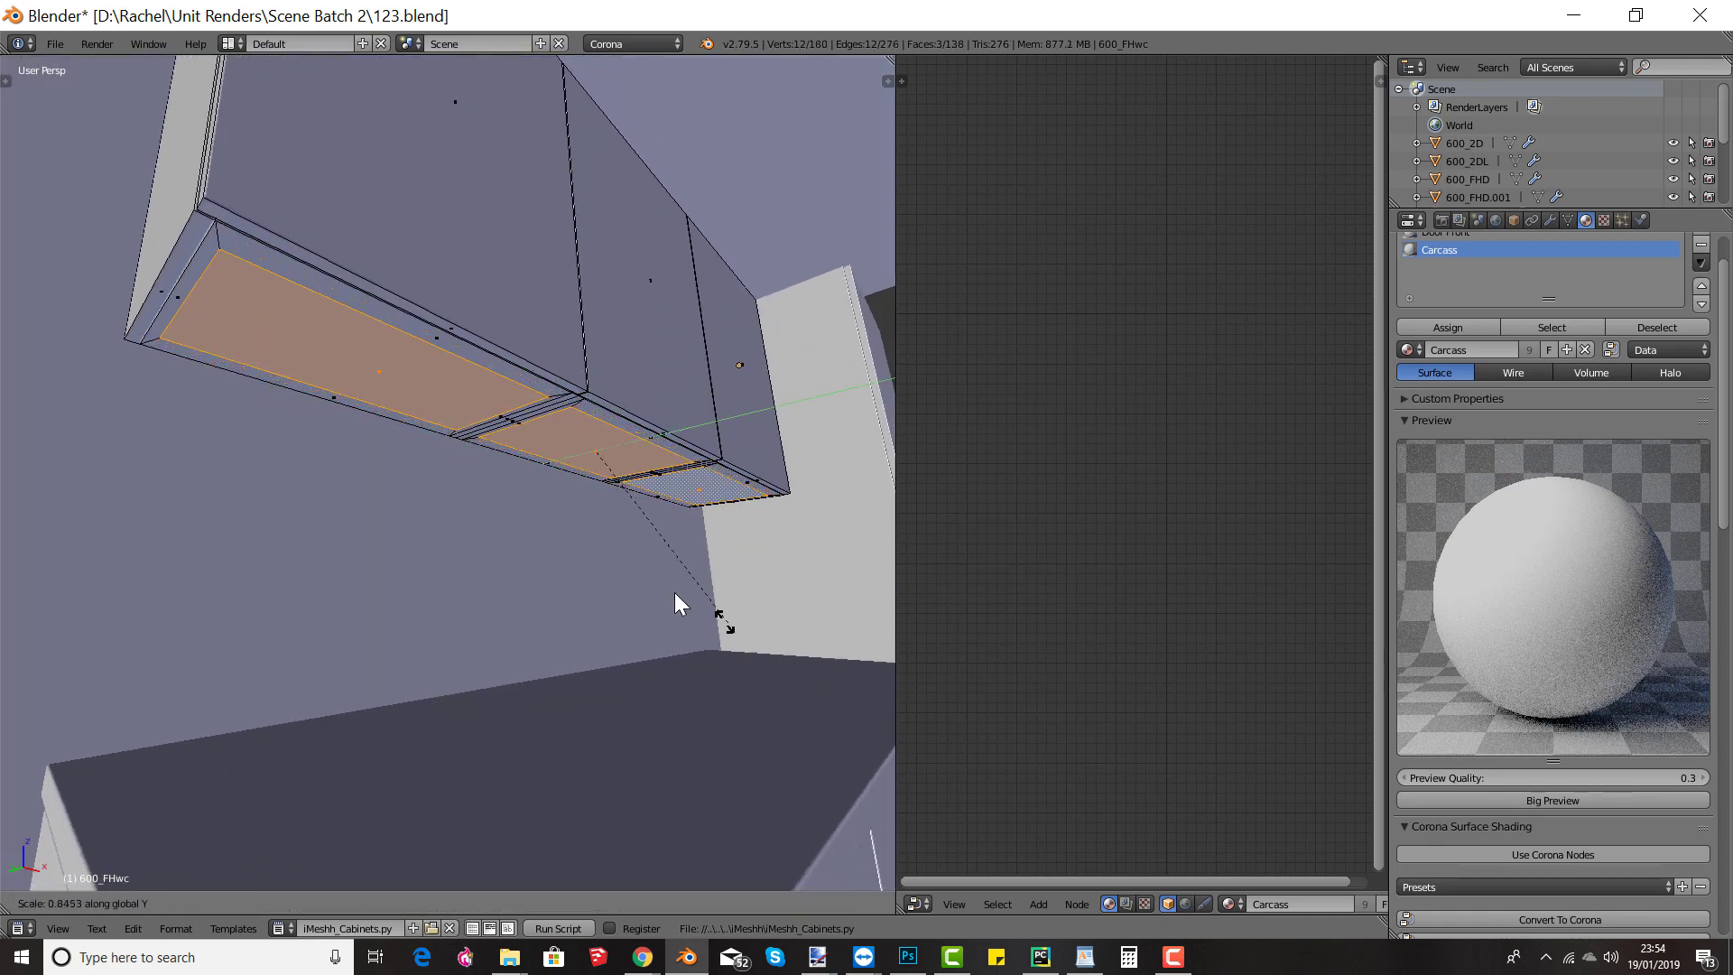
right_click(569, 492)
Step: Extrude the narrow strips under the wall cabinets about 0.0065 into the cabinet undersides
middle_drag(584, 476, 615, 484)
scroll(619, 487, up, 3)
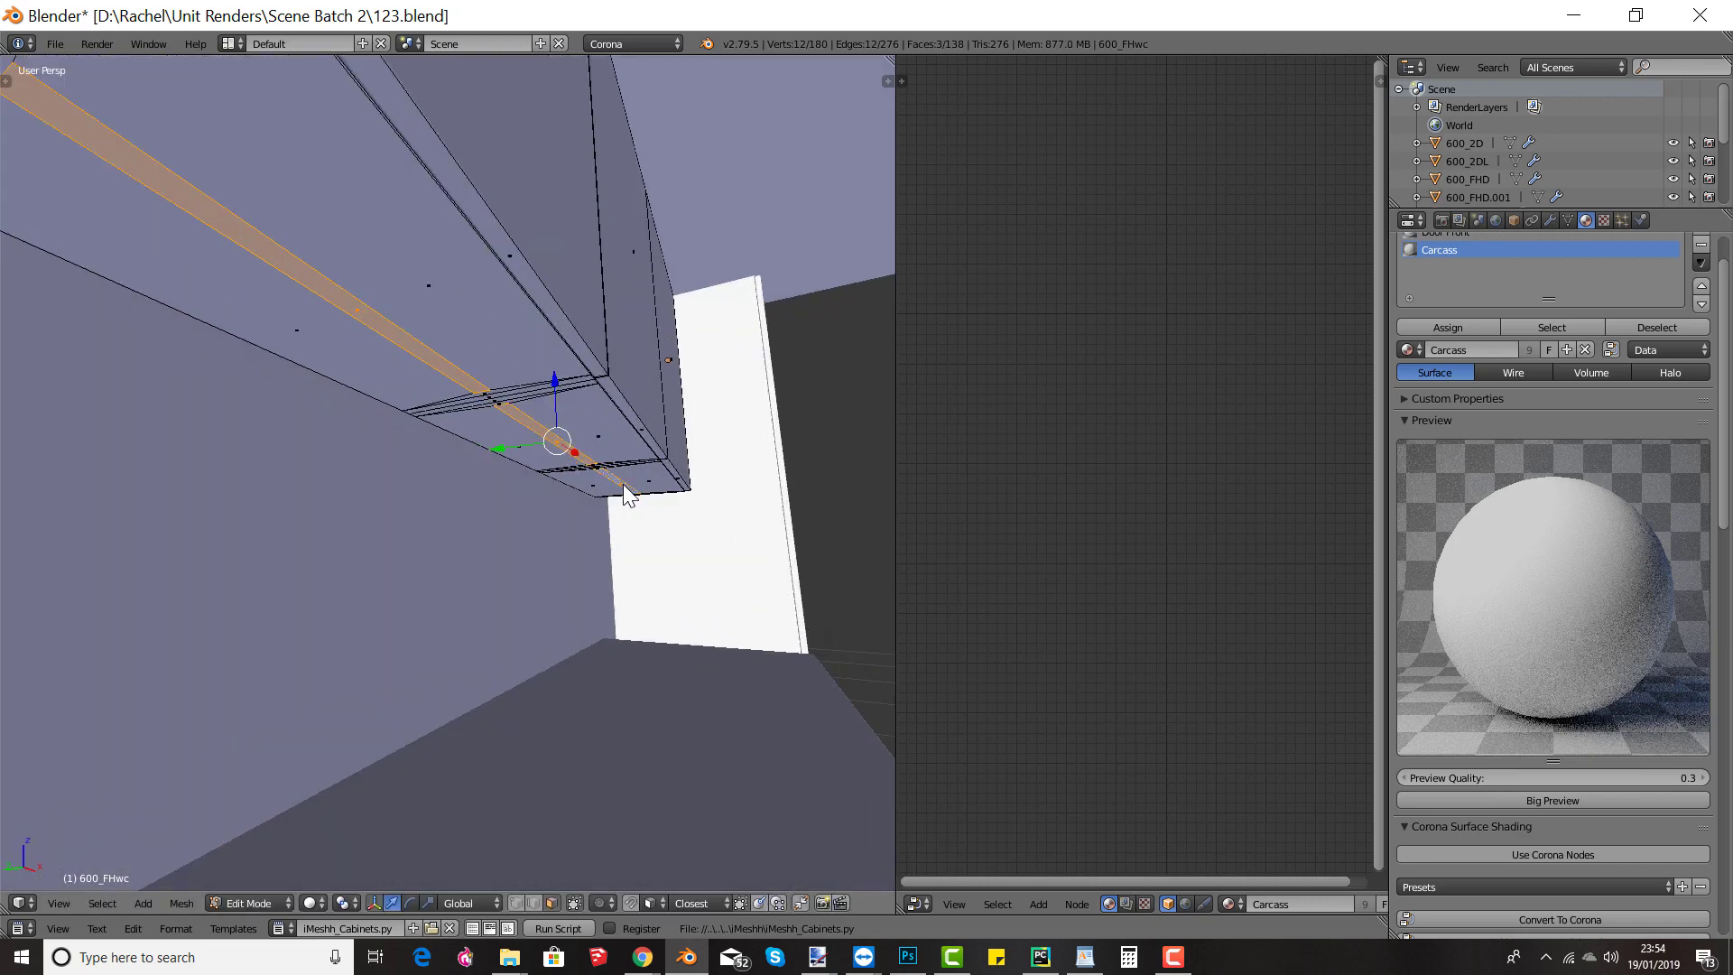
key(e)
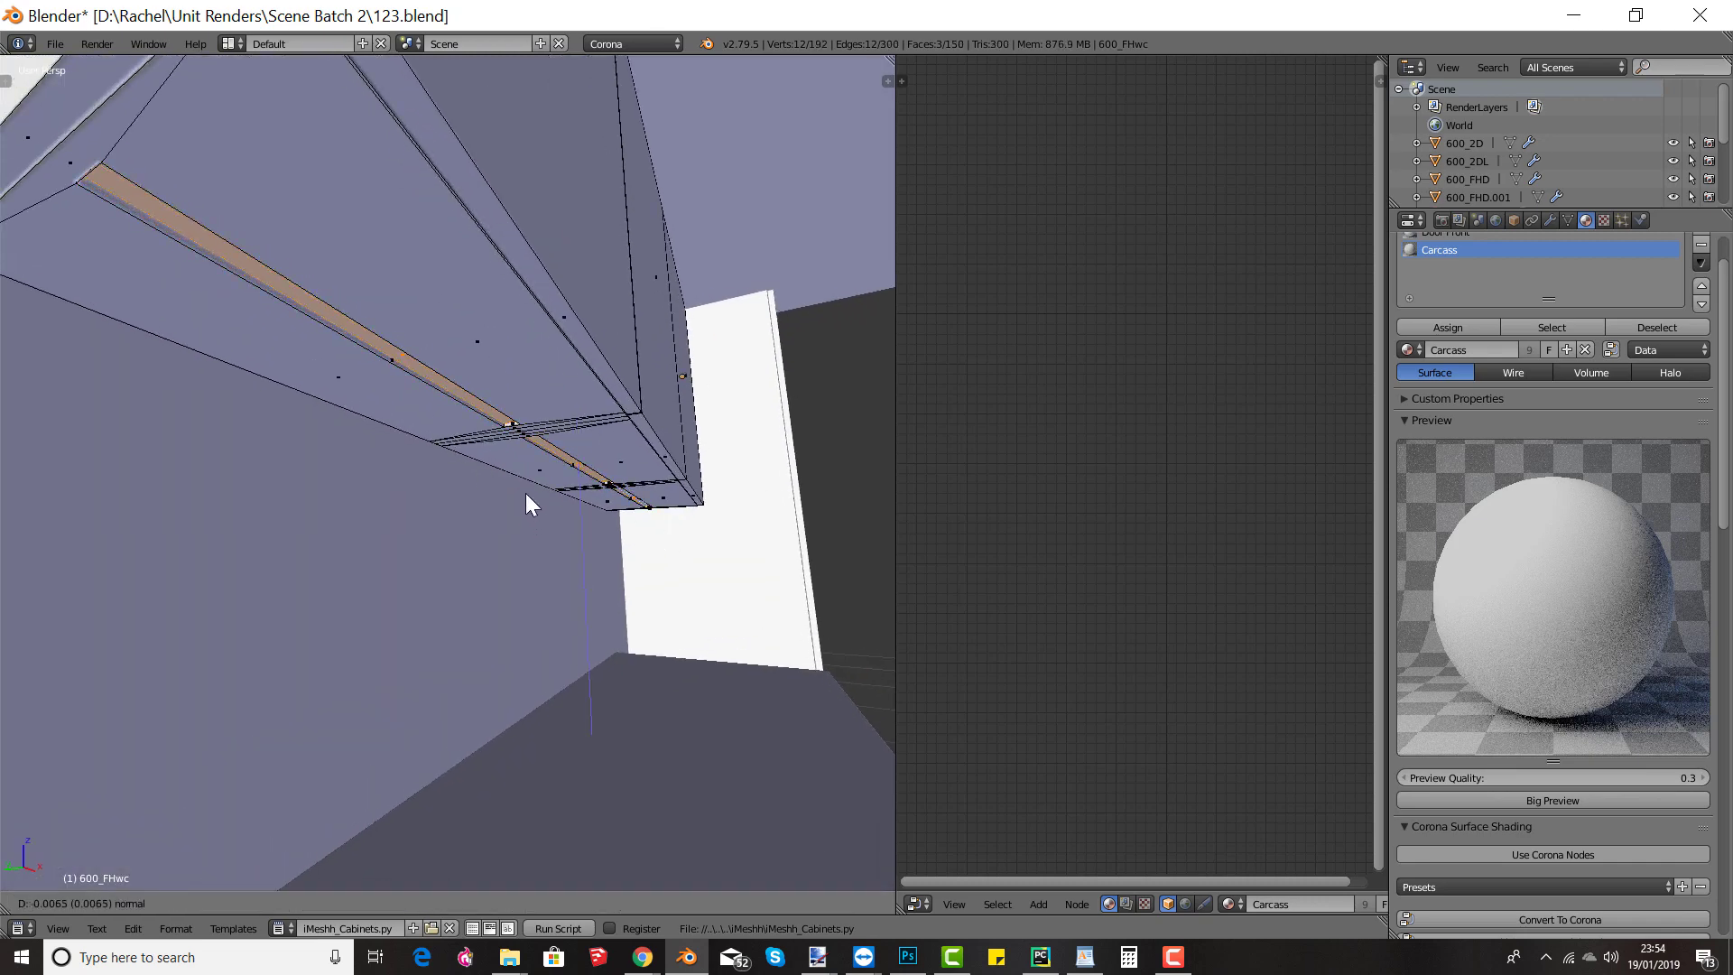
click(526, 493)
middle_drag(556, 495, 484, 473)
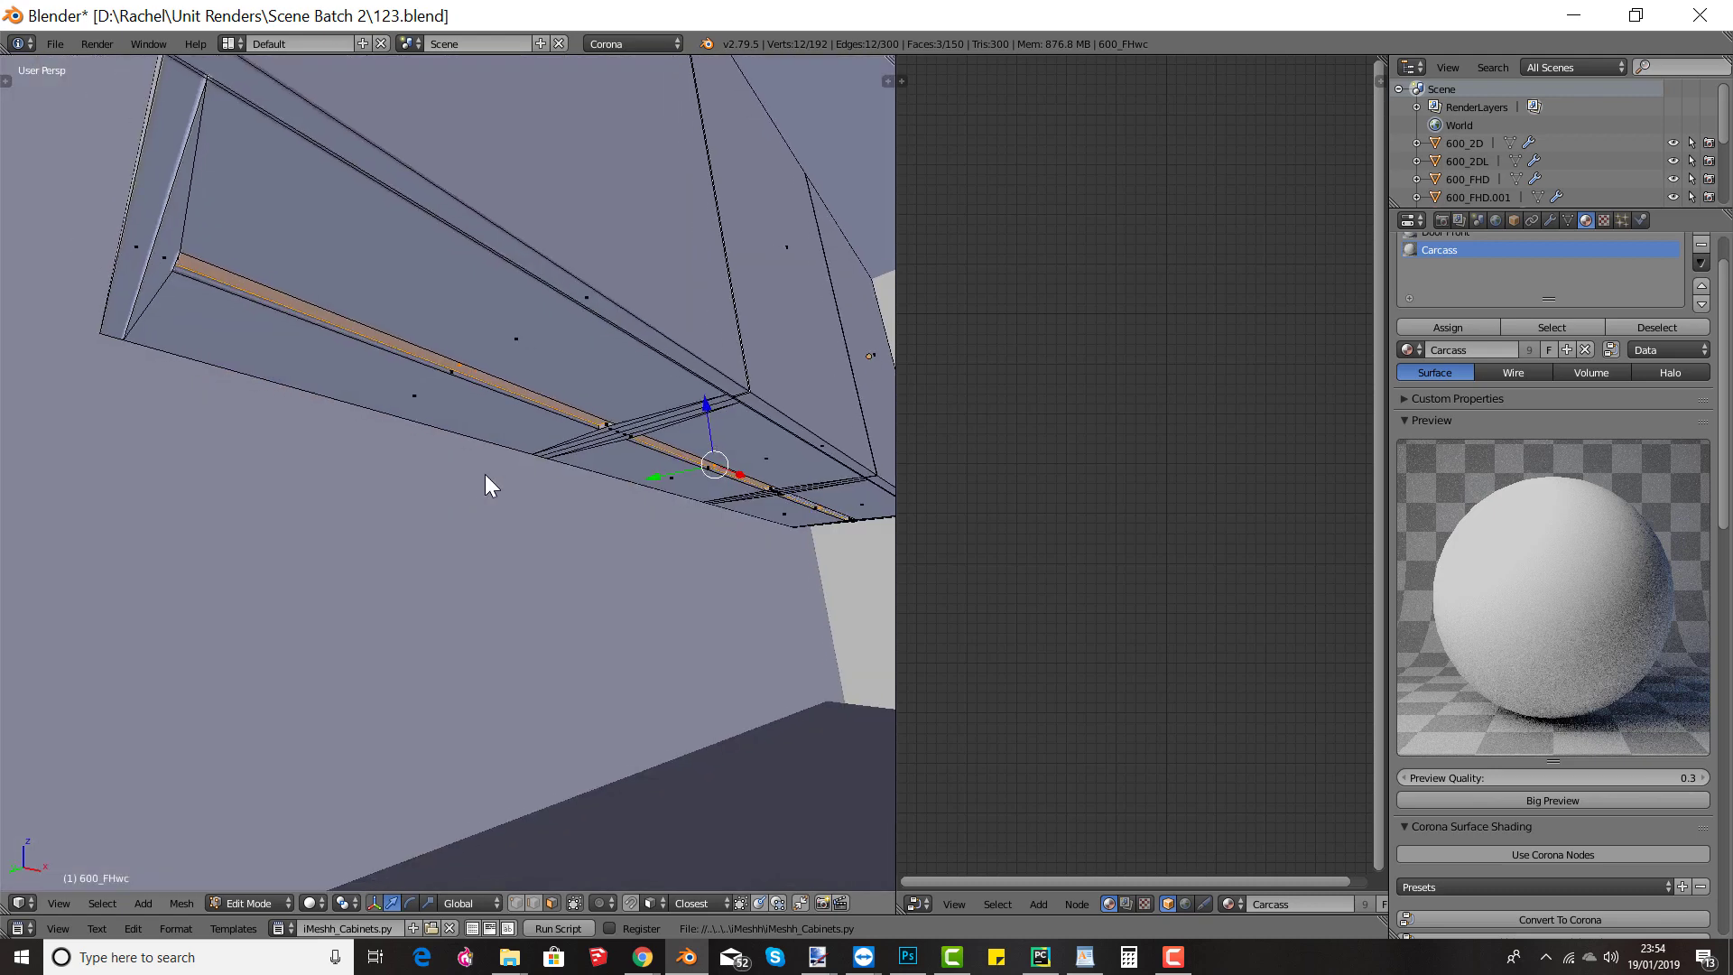
Step: Add a new material in its own slot, assign it to the recessed strips and create its Corona material node tree
scroll(1703, 264, up, 2)
click(1701, 281)
click(1518, 403)
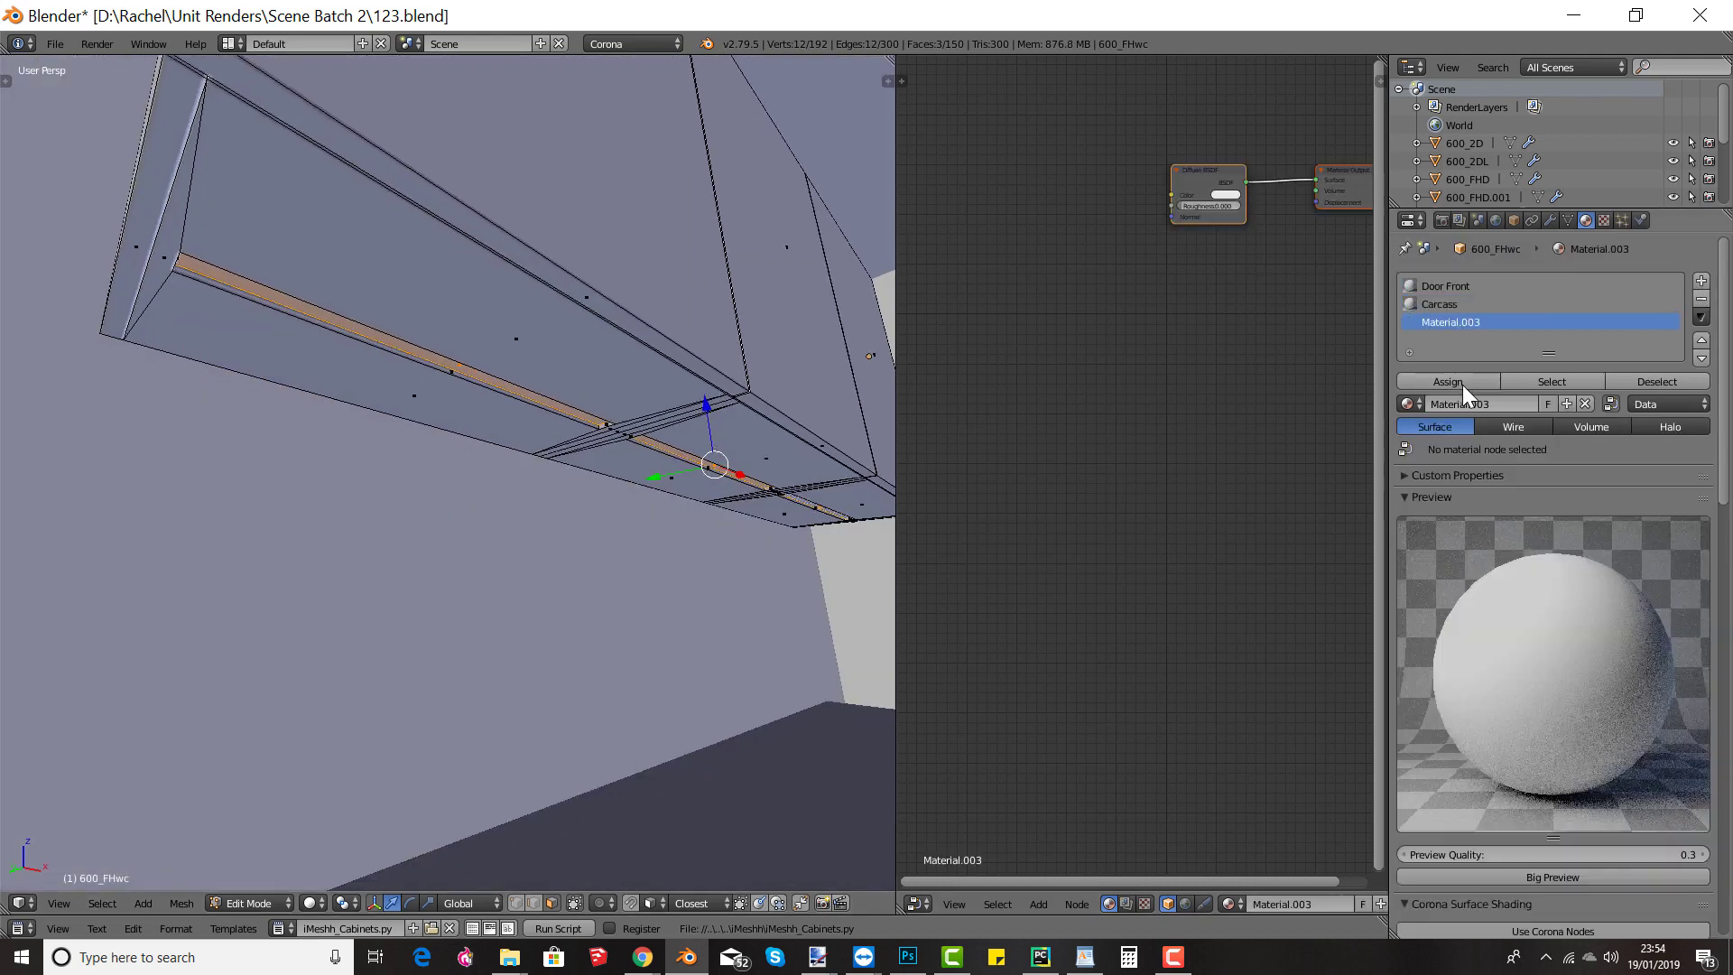
scroll(1489, 767, down, 2)
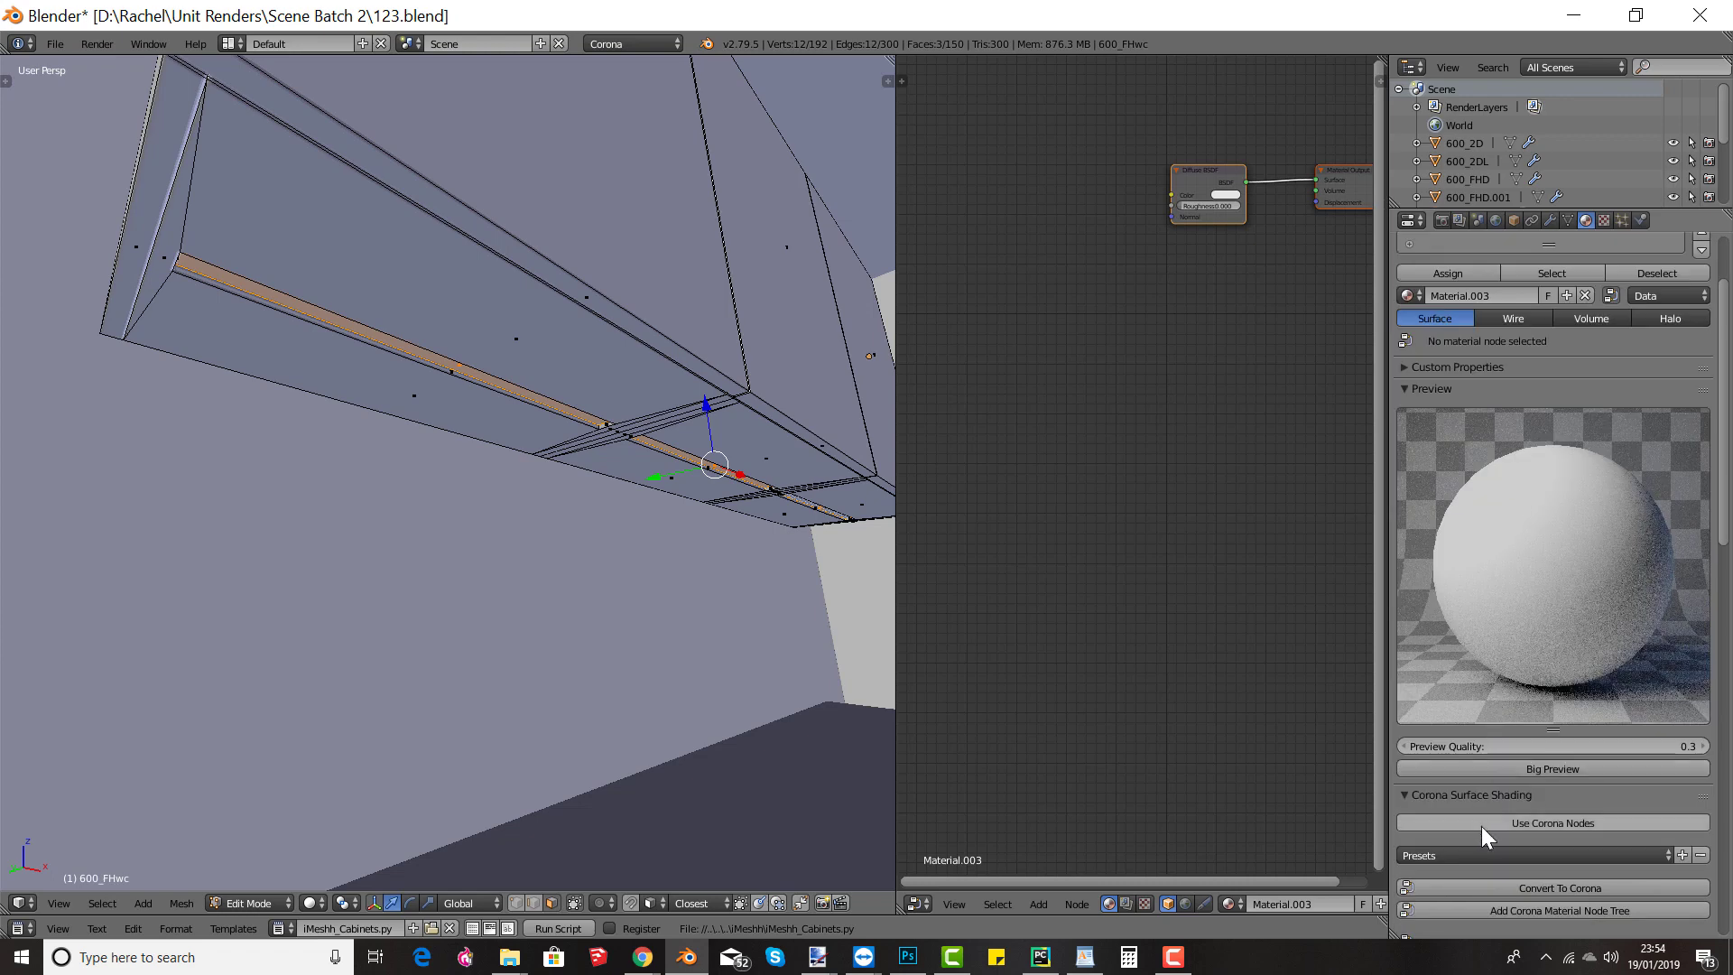
click(1507, 879)
Step: Add a Corona Light Material node and connect it to the Corona Output in place of the standard material
key(shift+a)
mouse_move(1090, 551)
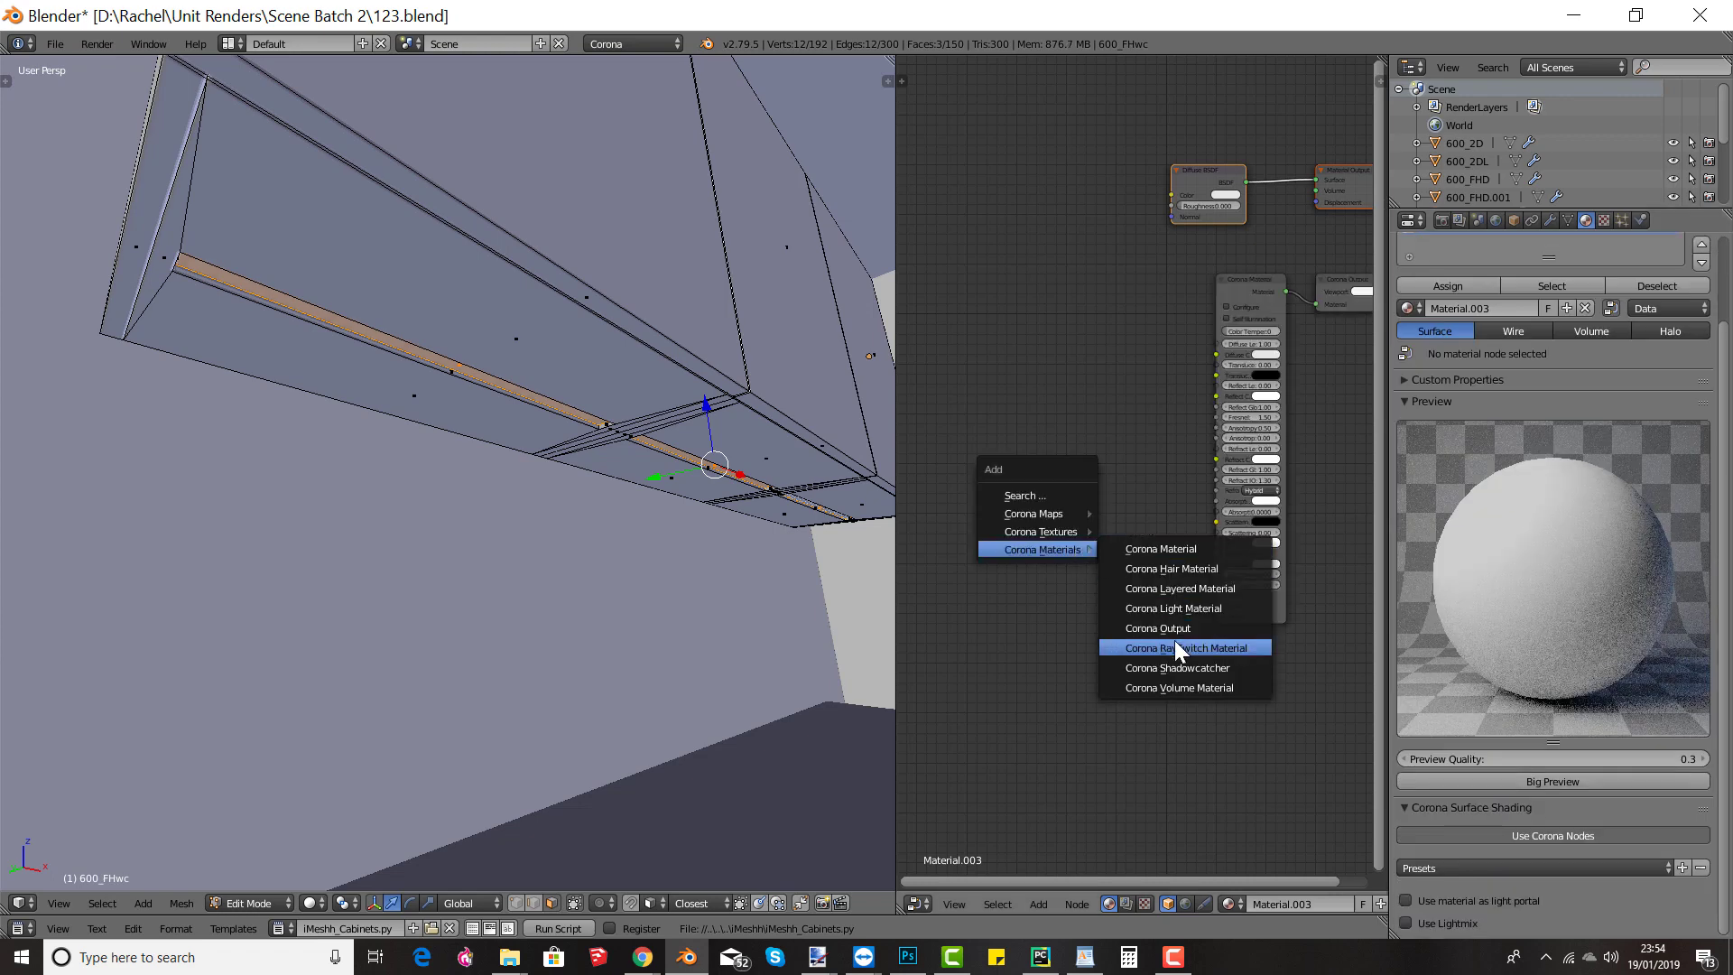
click(1173, 608)
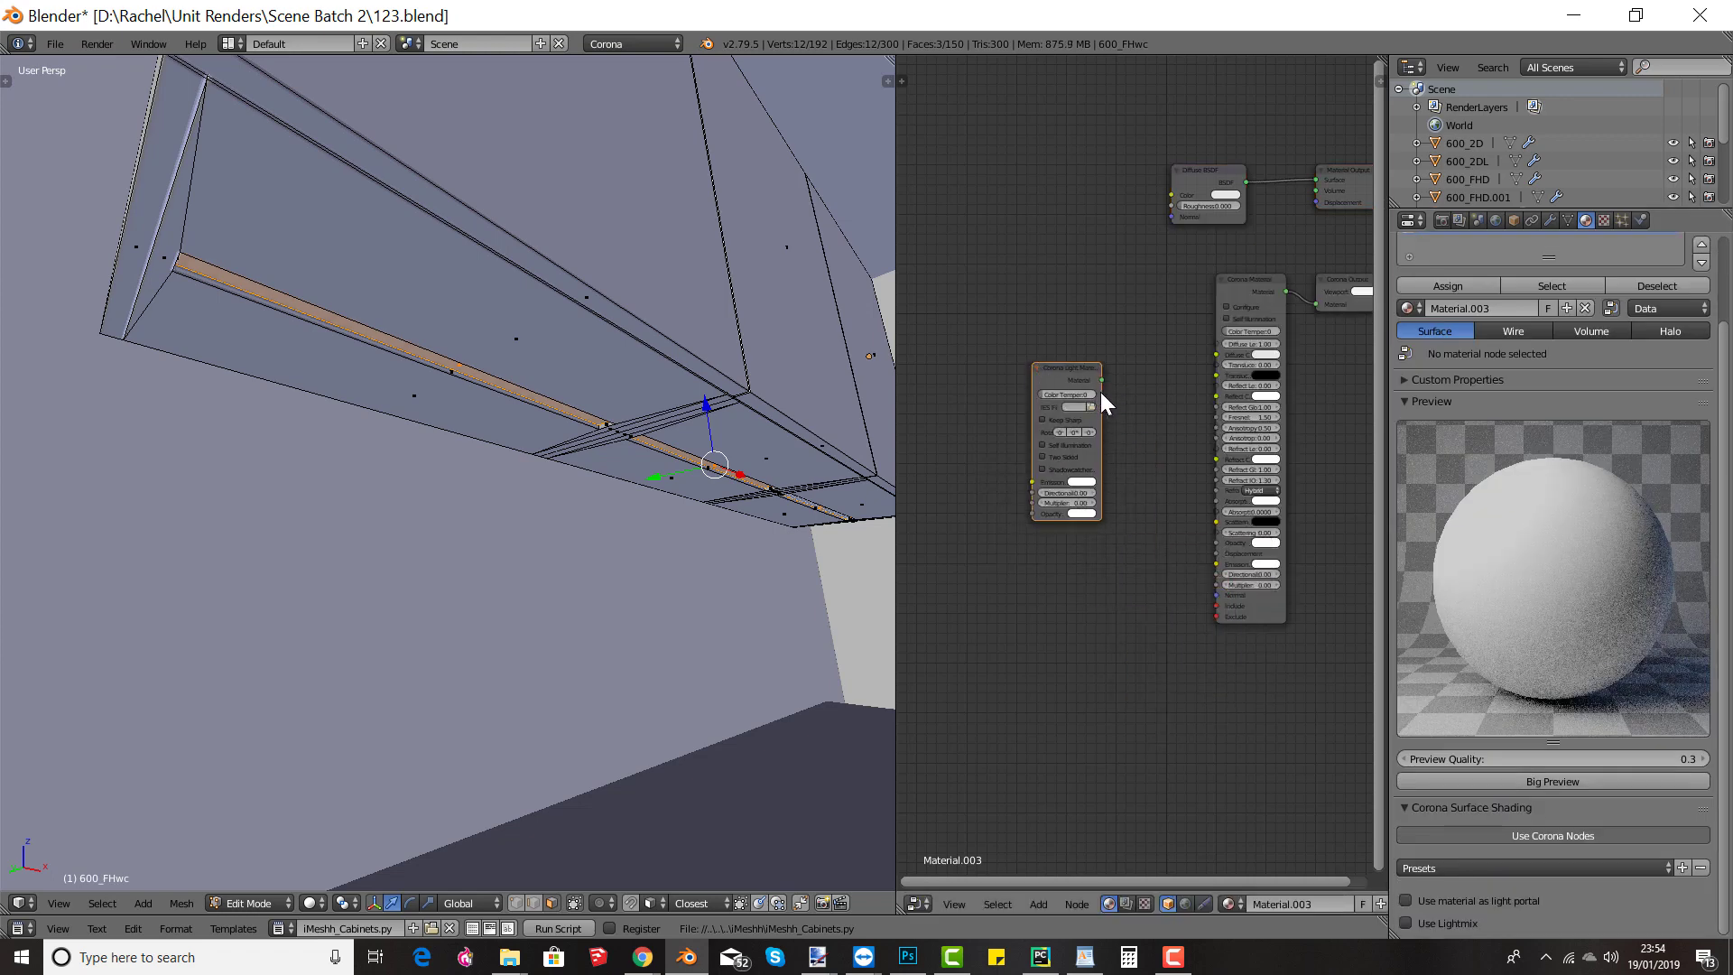
drag(1101, 392, 1314, 305)
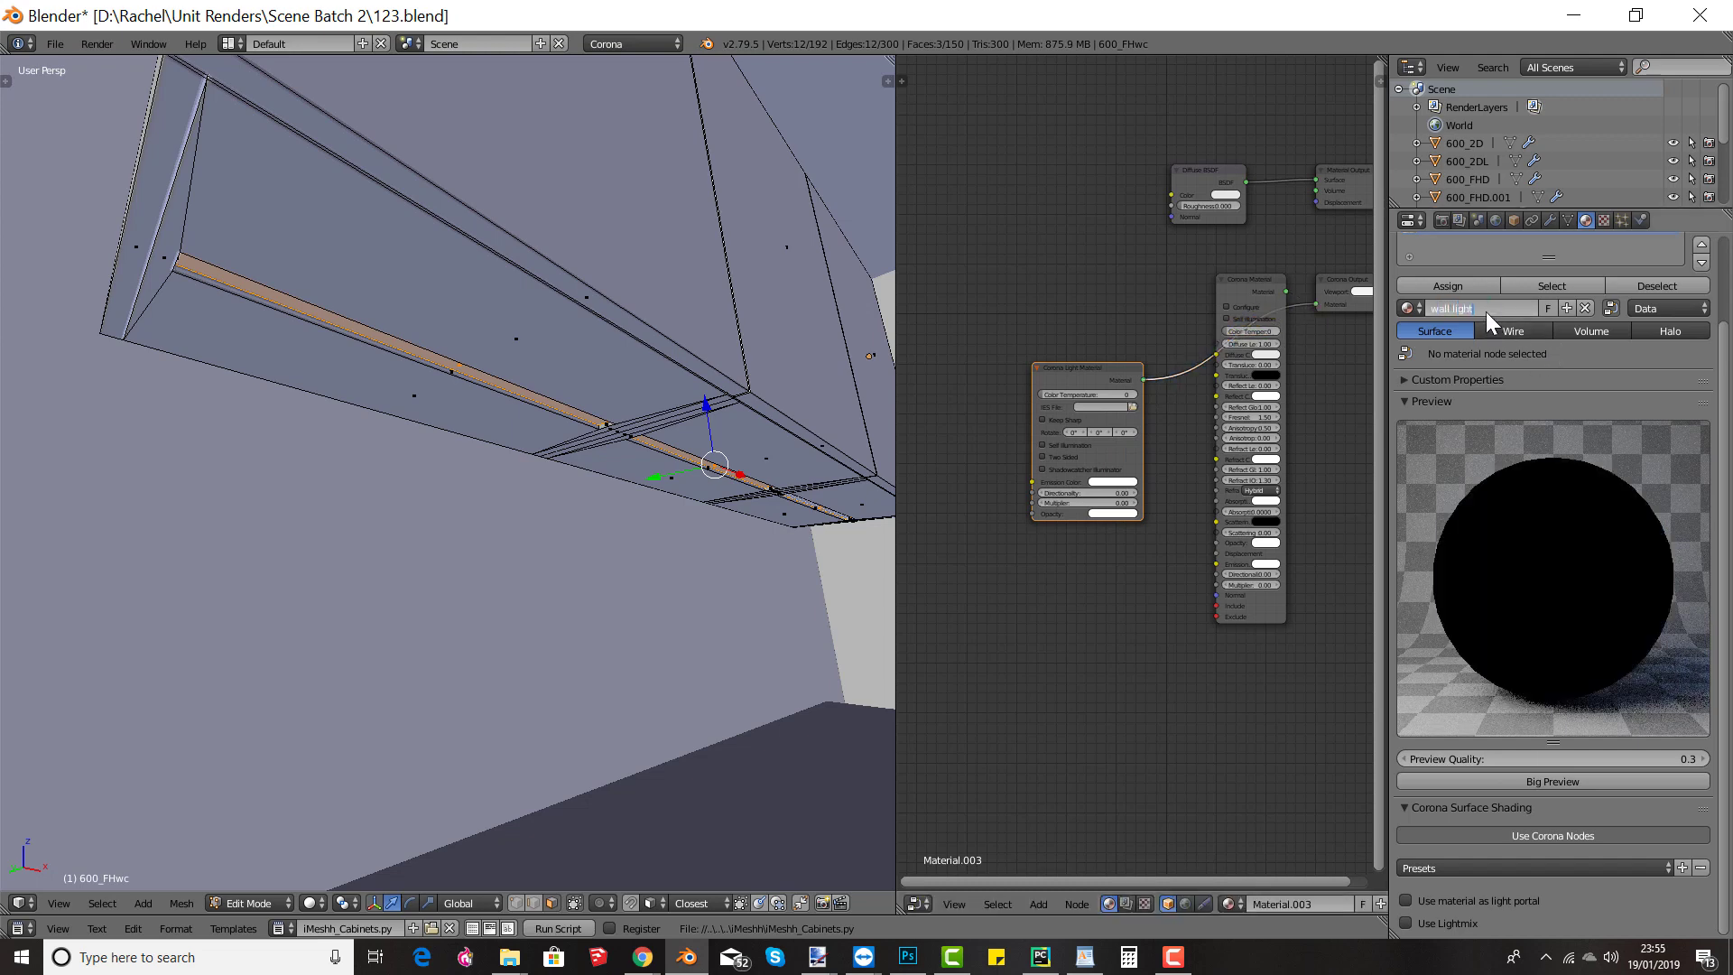
Step: Name the strip material wall lights and set its light multiplier to 1
text(s)
key(Return)
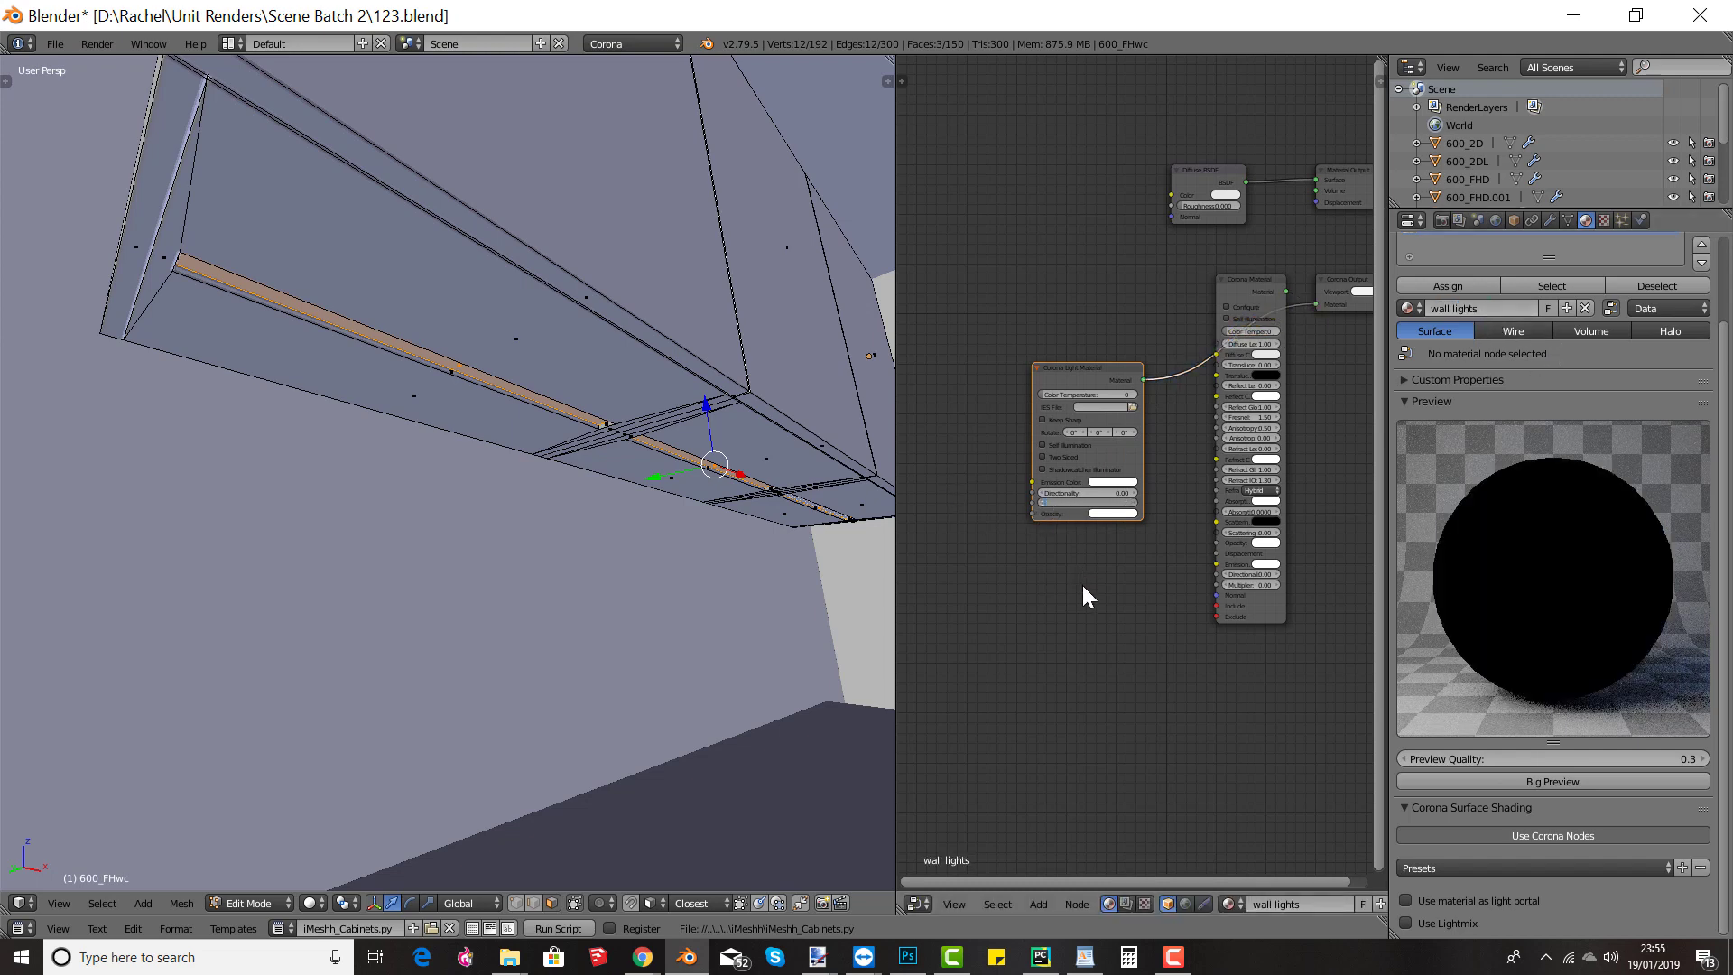
key(Return)
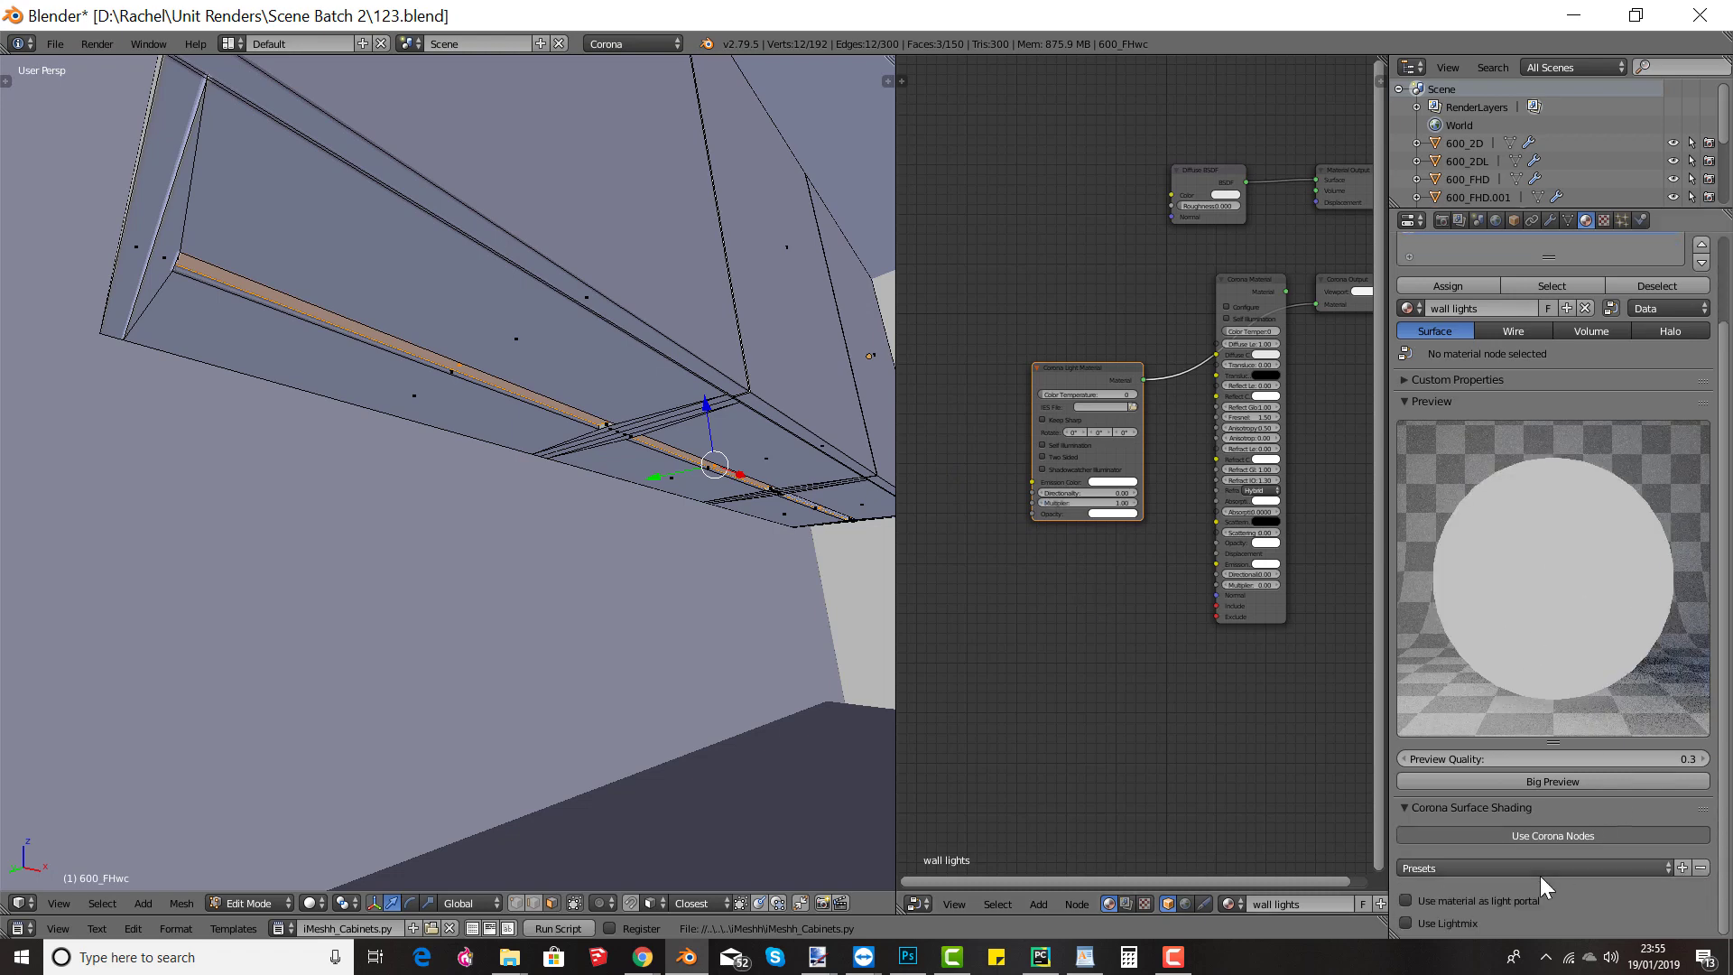
Step: Enable Lightmix for the wall lights material, name its group Wall Cabs and leave mesh editing
click(1412, 922)
scroll(1507, 801, down, 1)
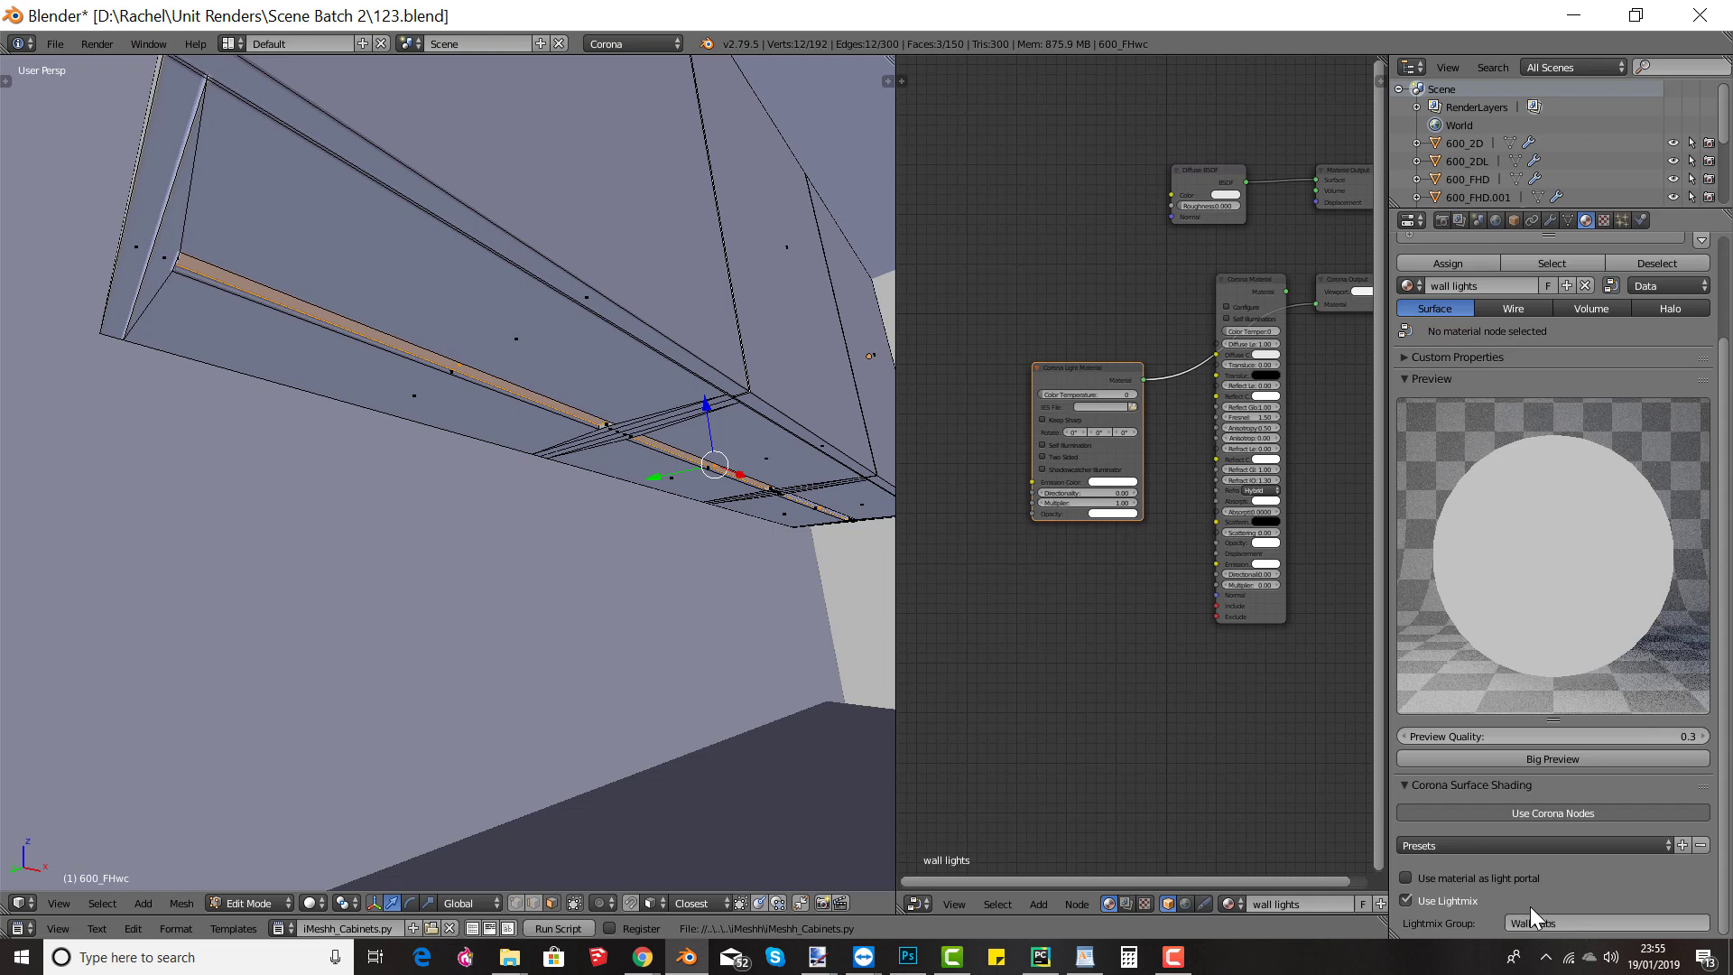
key(Tab)
Step: Place the 3D cursor on the ceiling in front of the cabinets and add a mesh circle there
scroll(631, 381, down, 3)
middle_drag(630, 381, 397, 612)
scroll(538, 562, down, 3)
click(356, 347)
middle_drag(527, 388, 502, 475)
scroll(501, 449, up, 2)
key(shift+a)
mouse_move(502, 475)
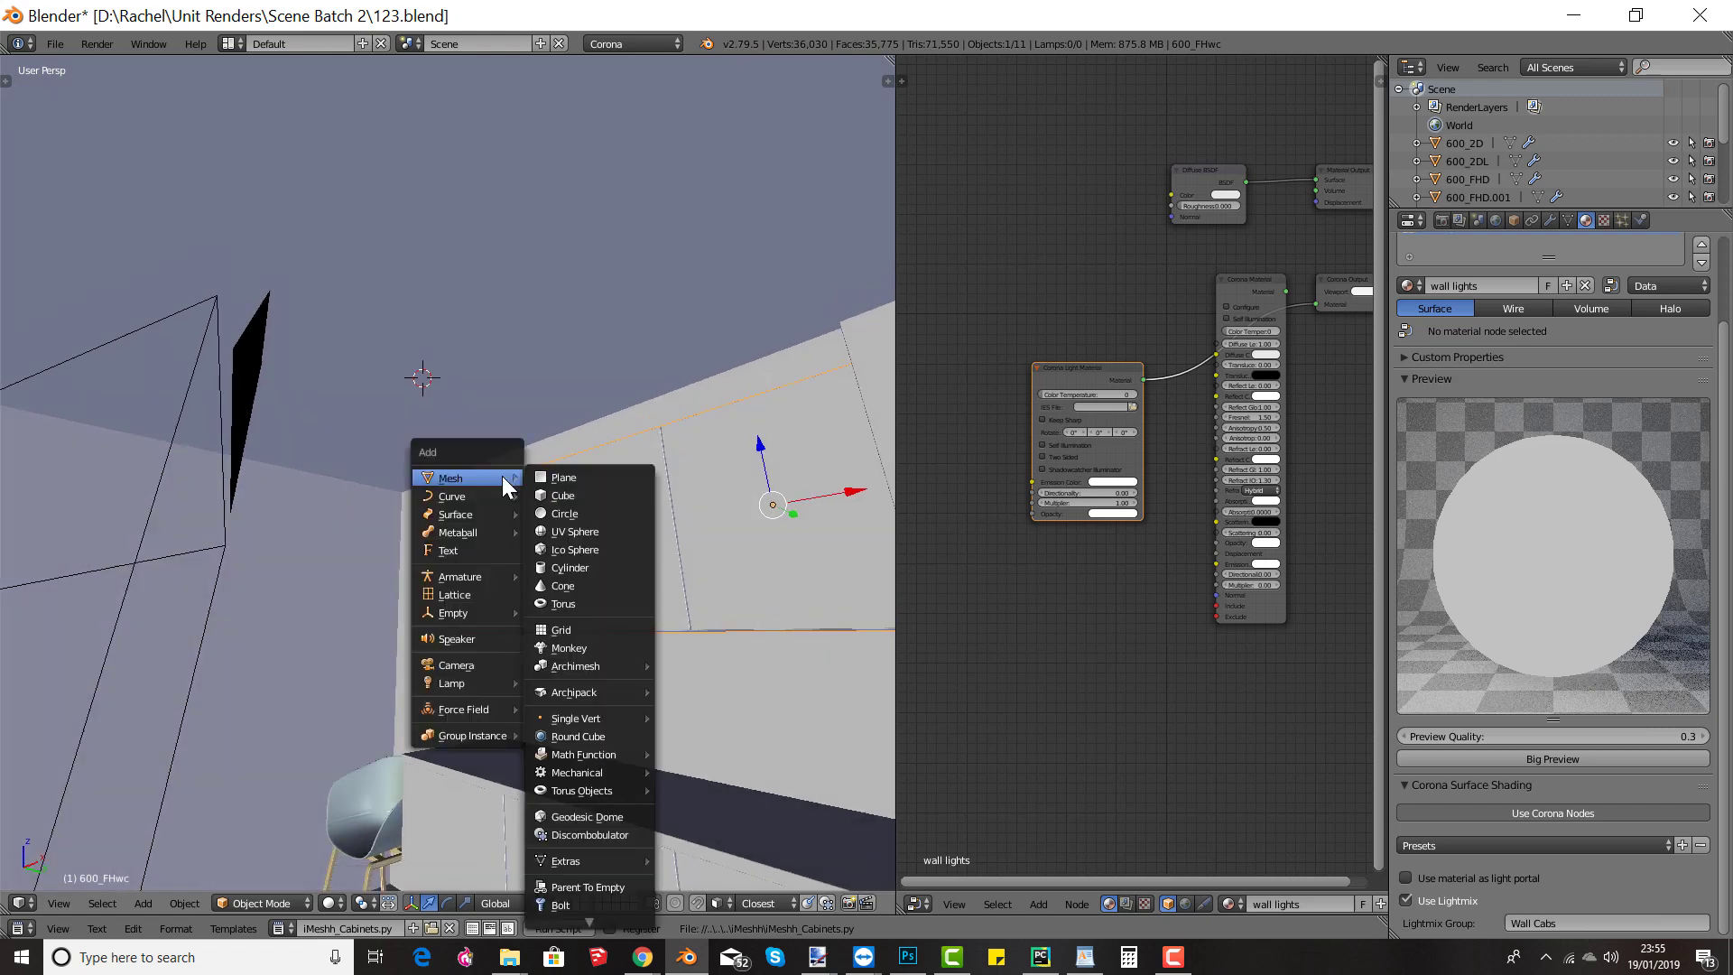
click(569, 510)
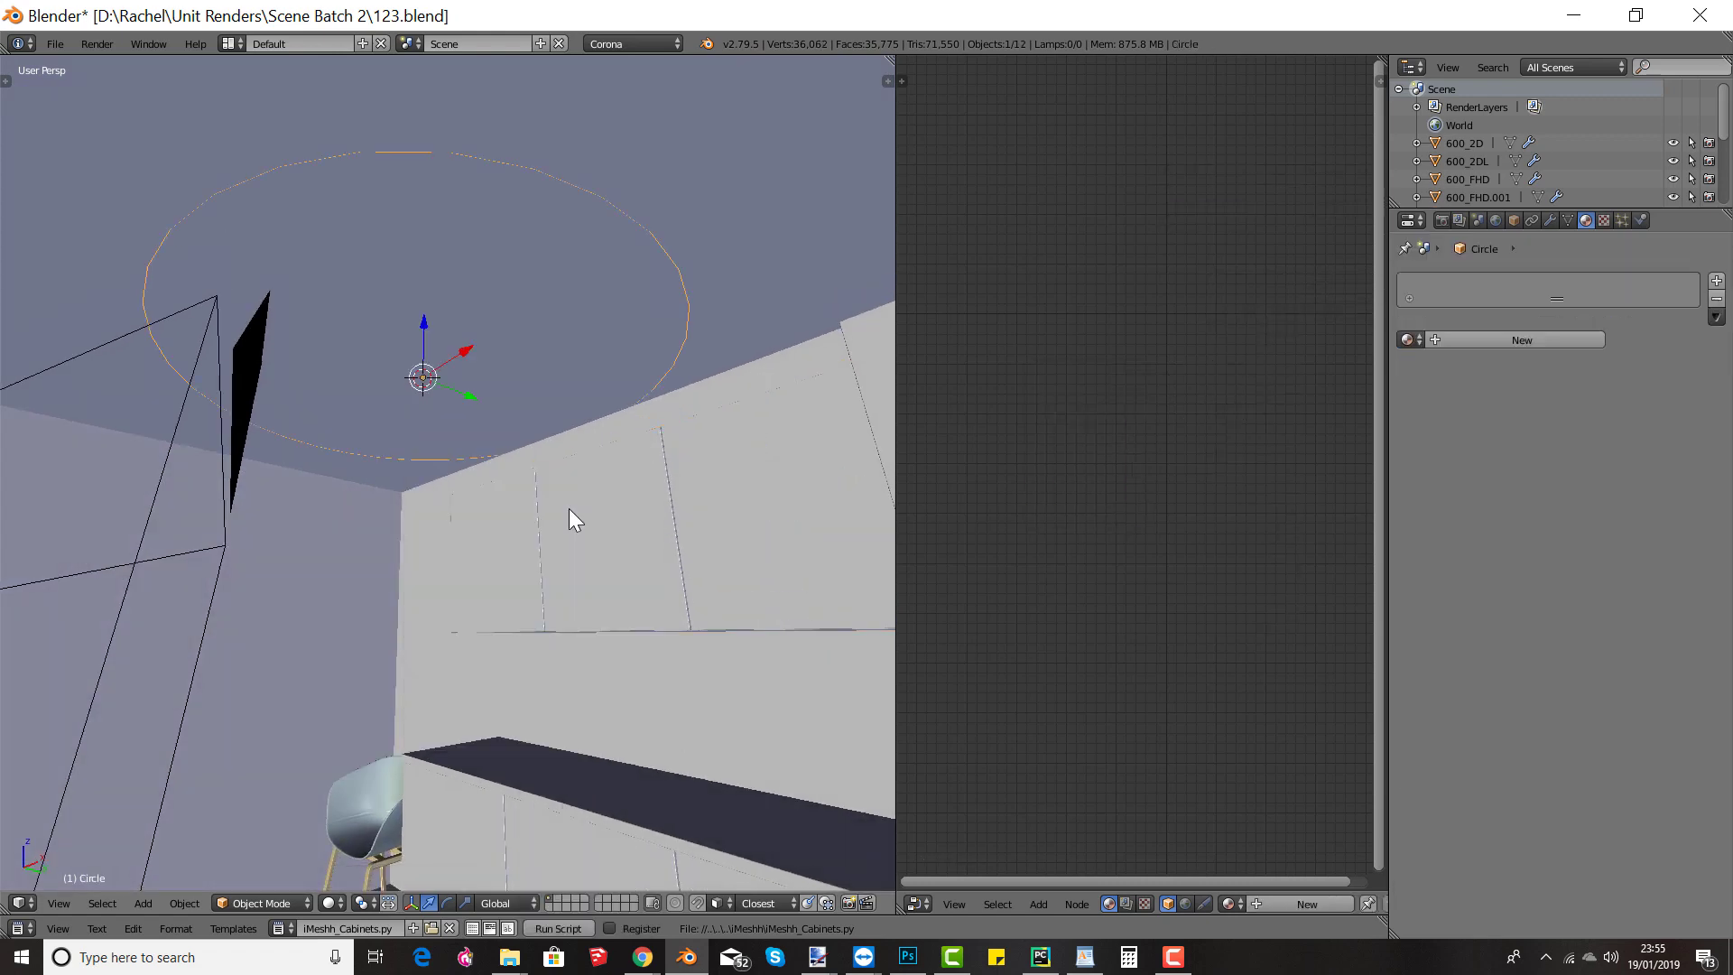
Step: Scale the circle's mesh to about 0.05 of its size and fill it with a face
key(Tab)
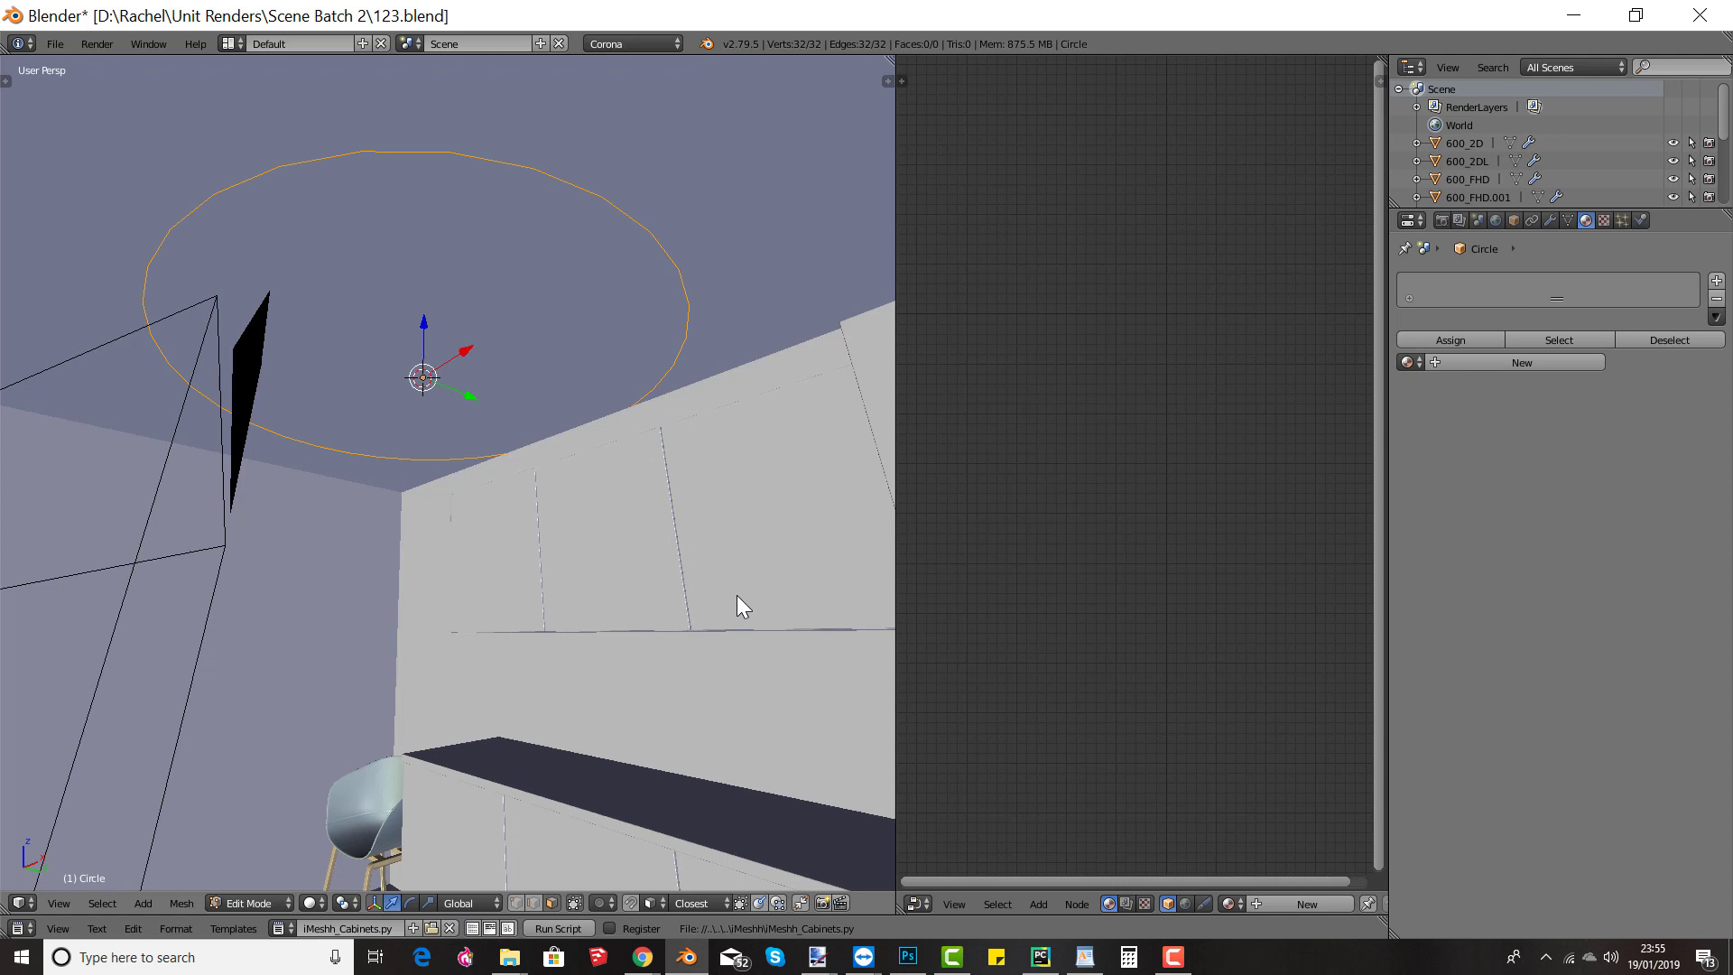
key(s)
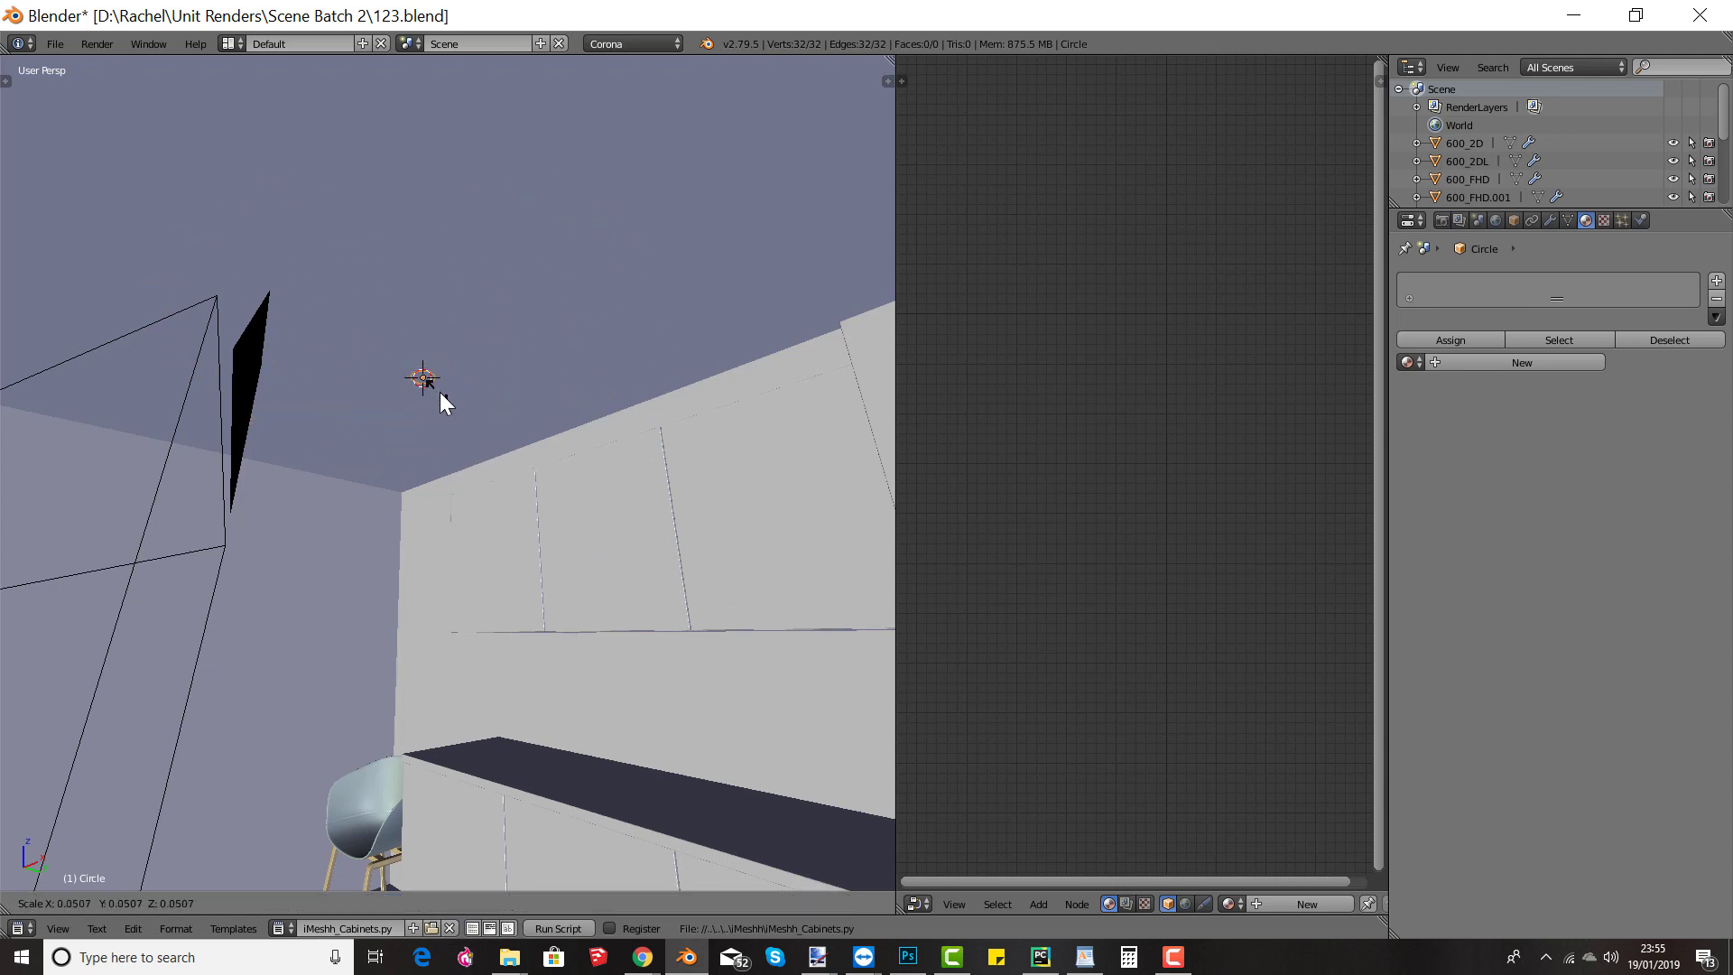
click(441, 393)
key(f)
key(KP_Decimal)
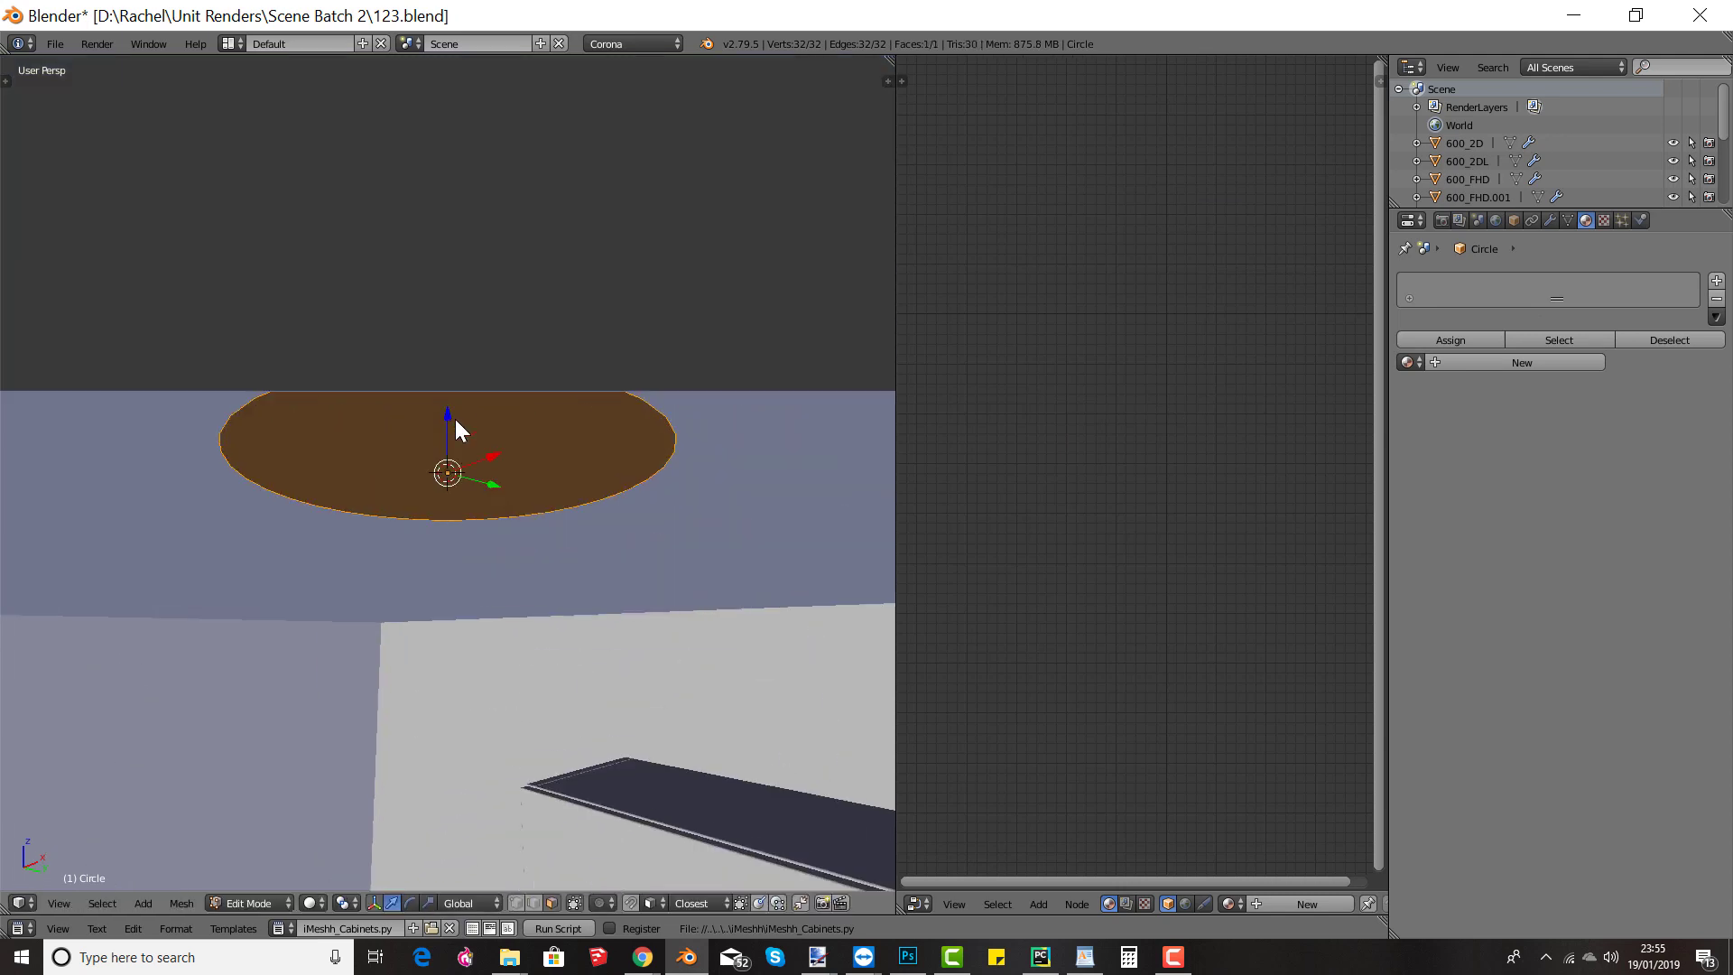
Step: Extrude the disc about 0.008 downward, inset its underside and recess the inner face to form a downlight
key(e)
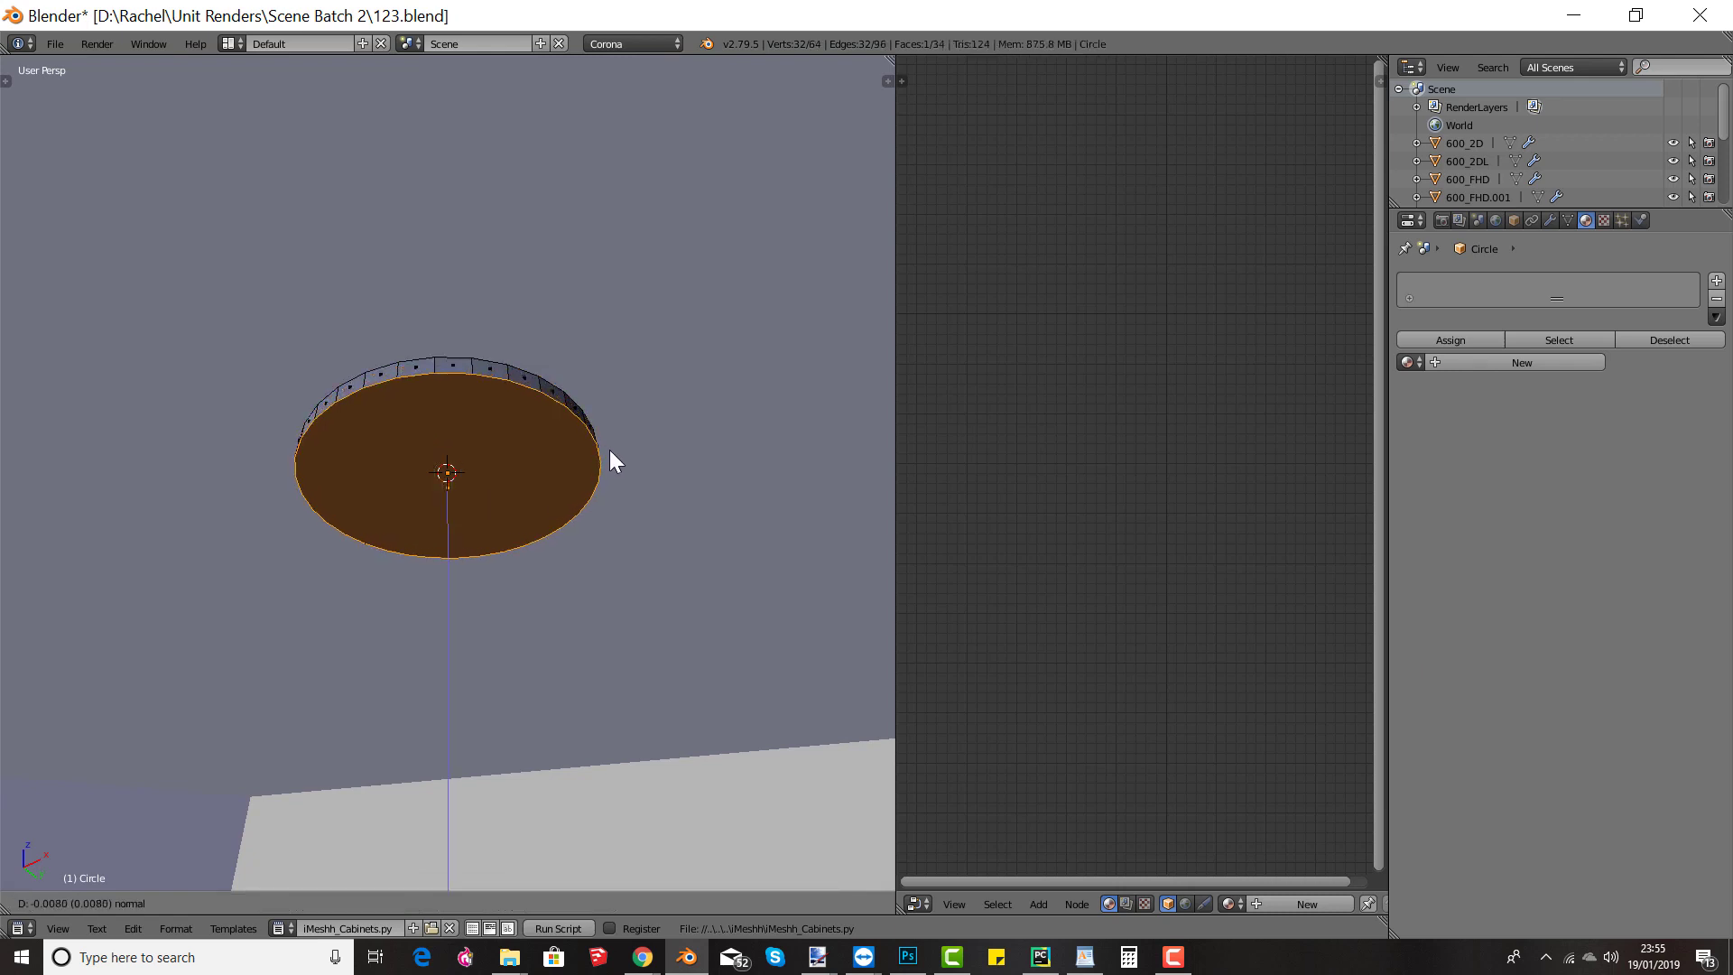
click(609, 450)
key(i)
click(642, 520)
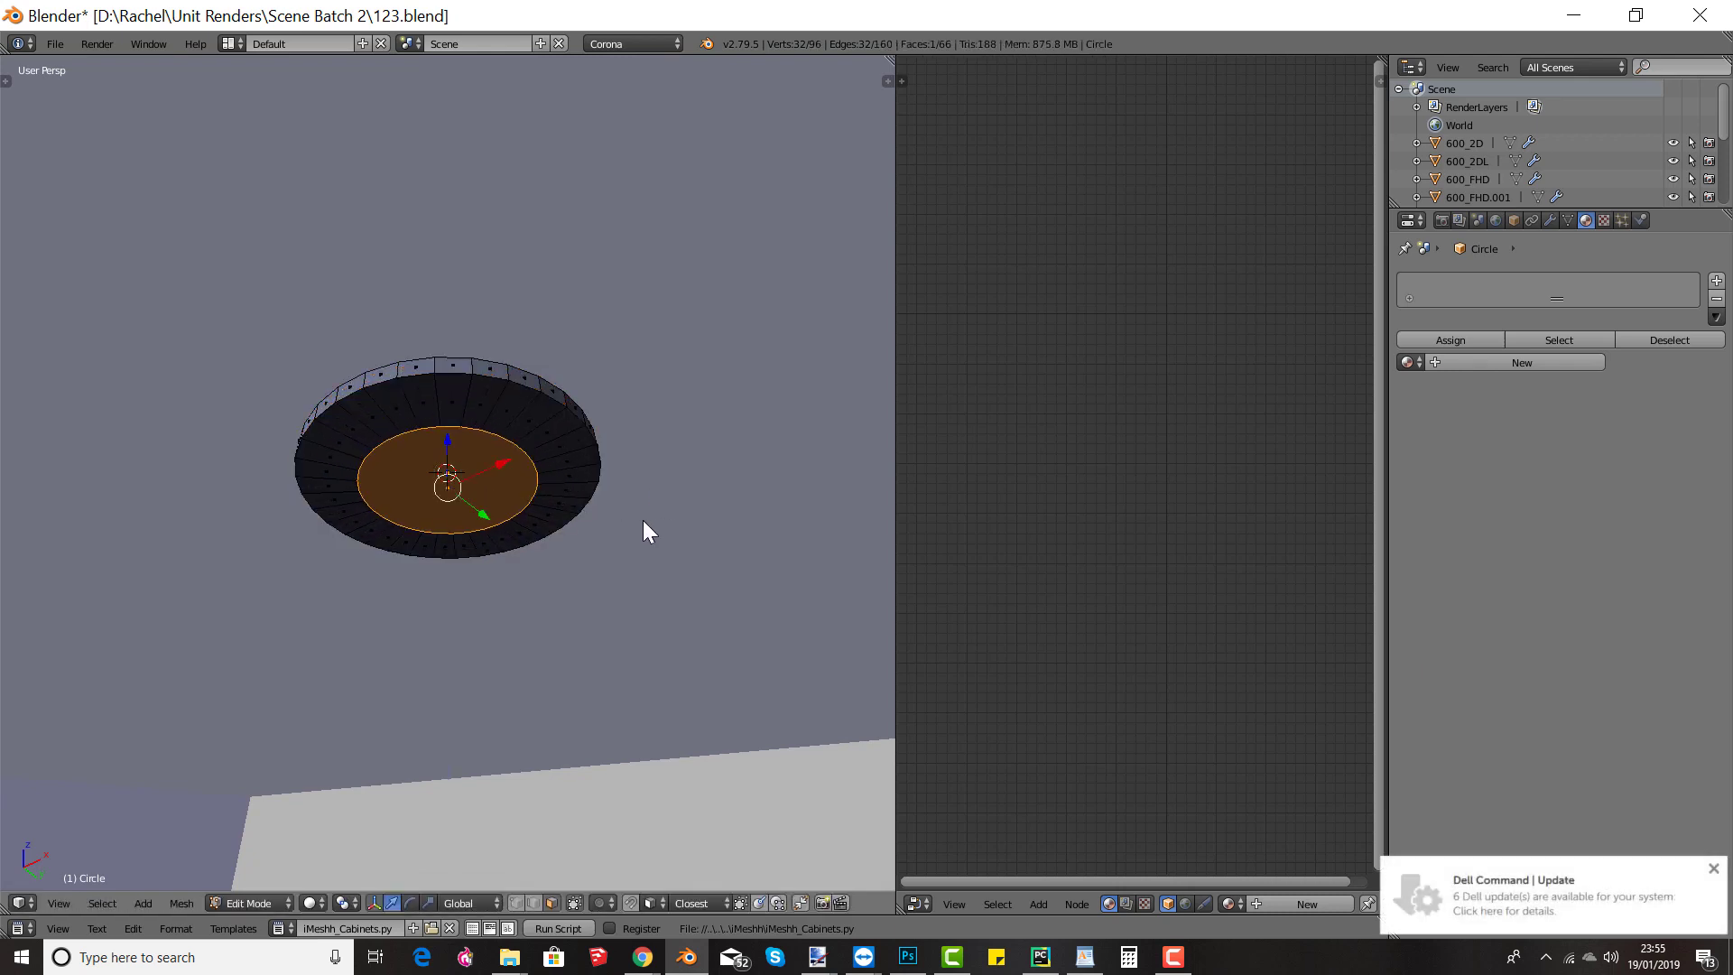
key(i)
click(613, 518)
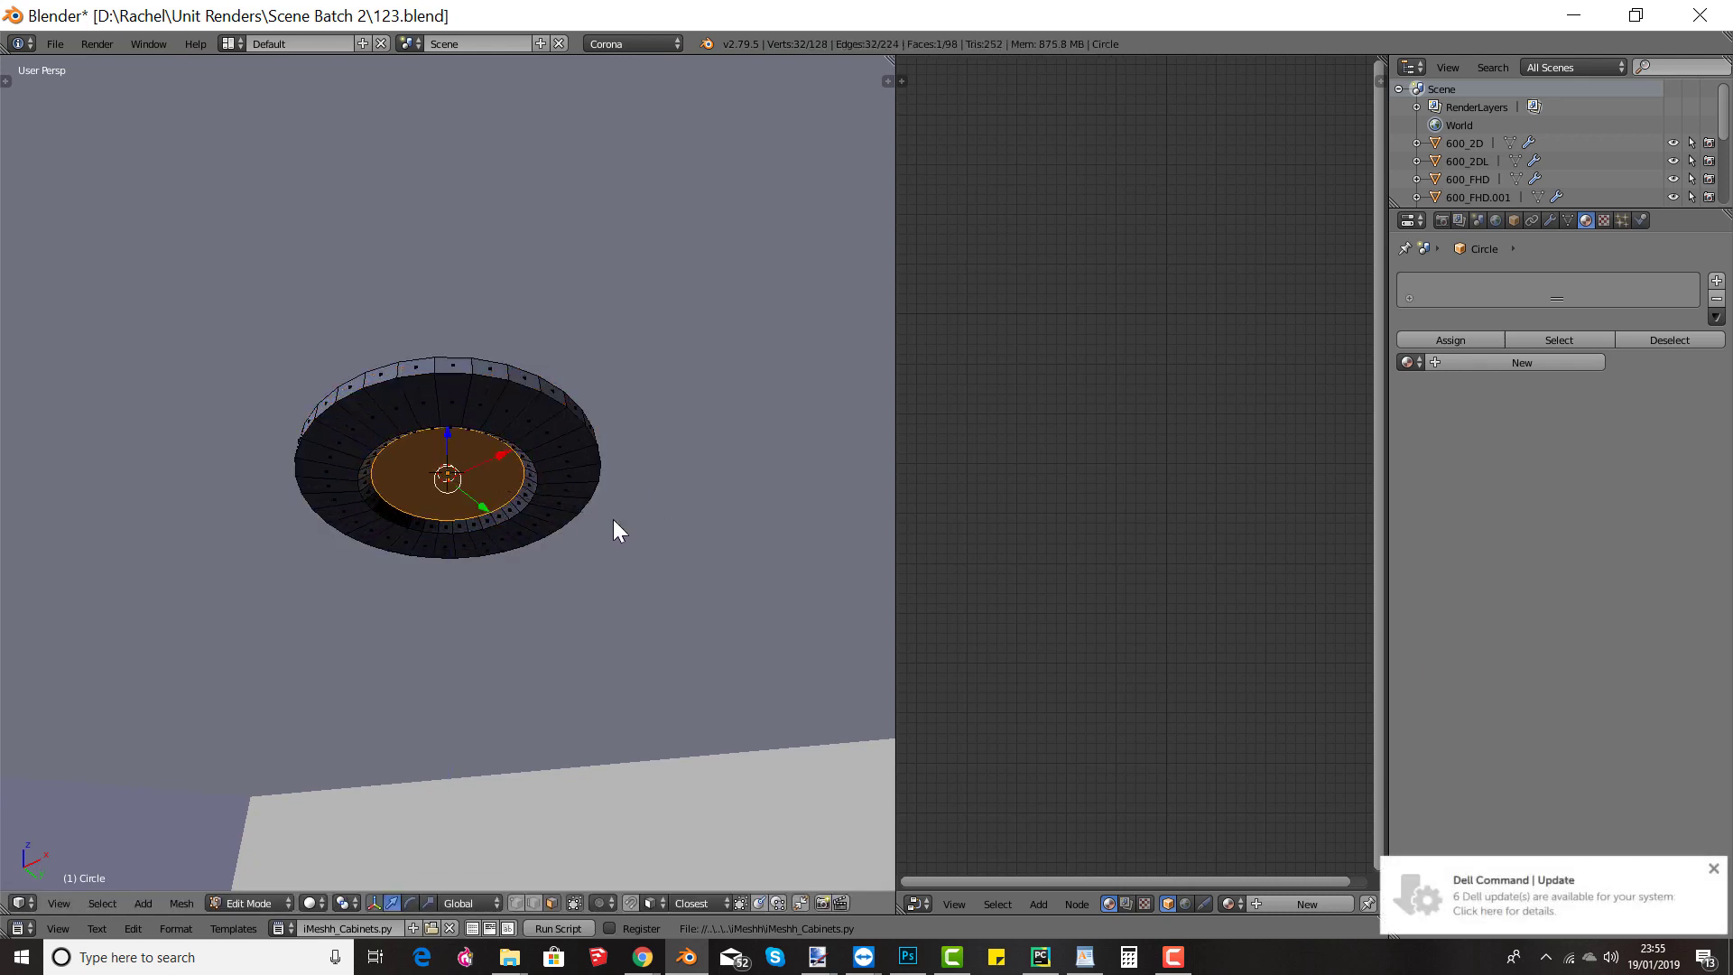
Step: Give the downlight a new base material and make its face normals point outward
click(1500, 359)
key(a)
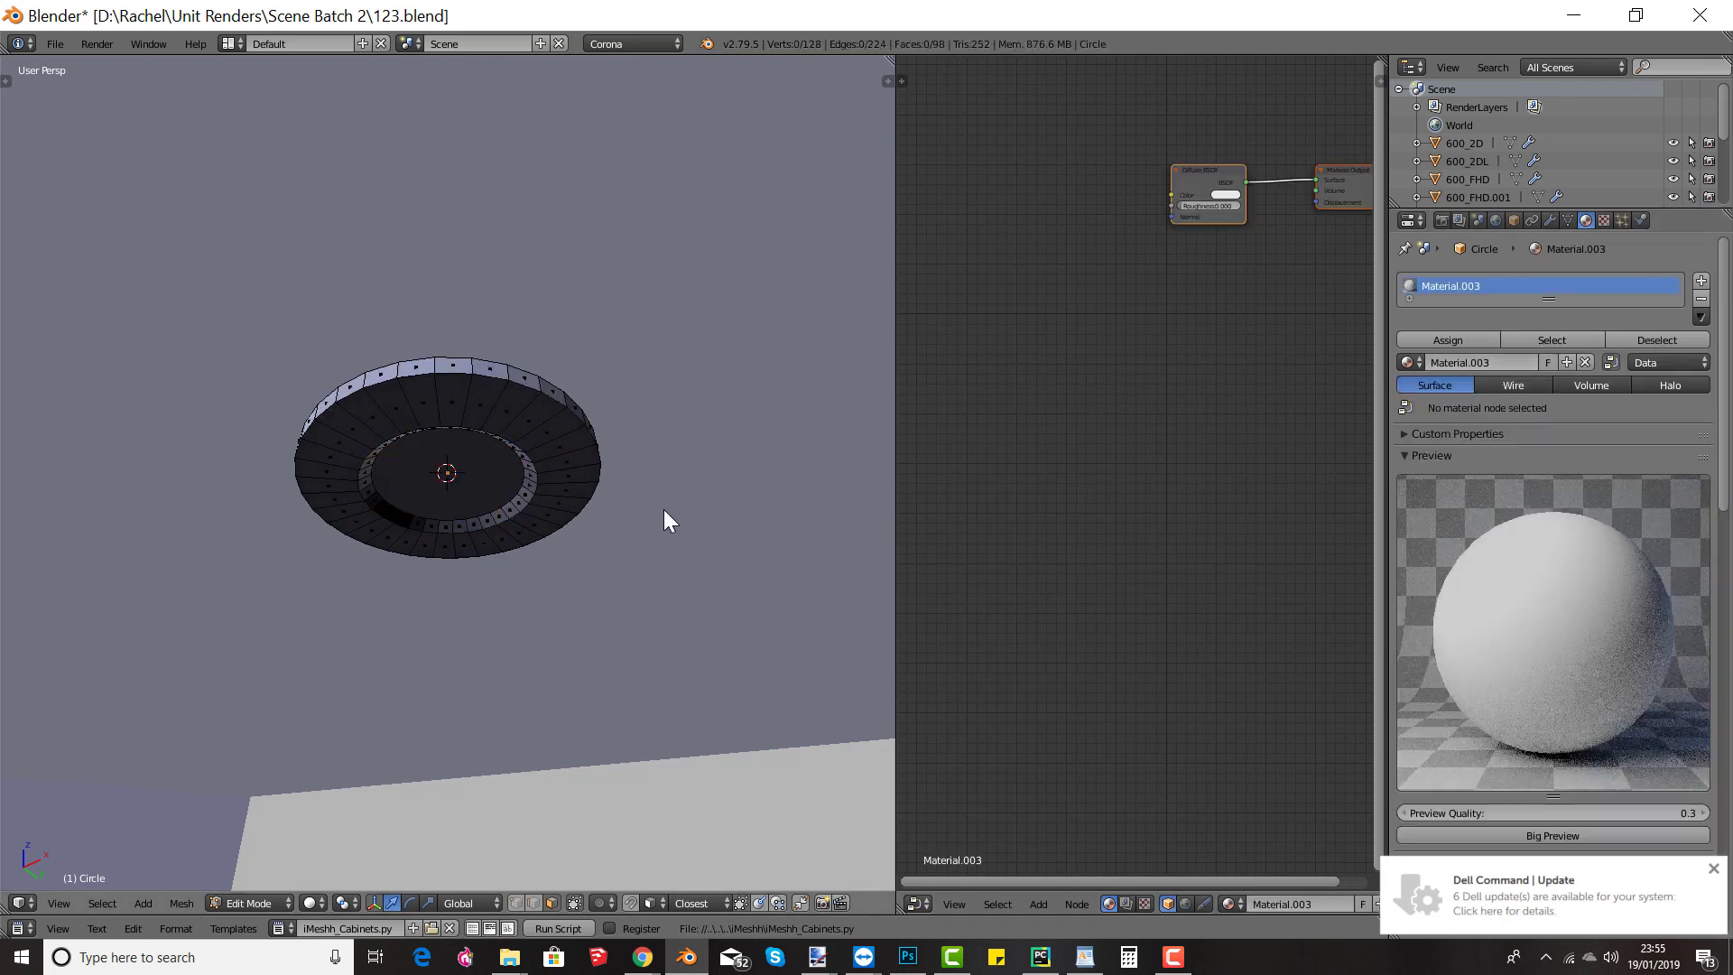
key(a)
Step: Assign a second new material to the downlight's central face and create its Corona material node tree
right_click(481, 464)
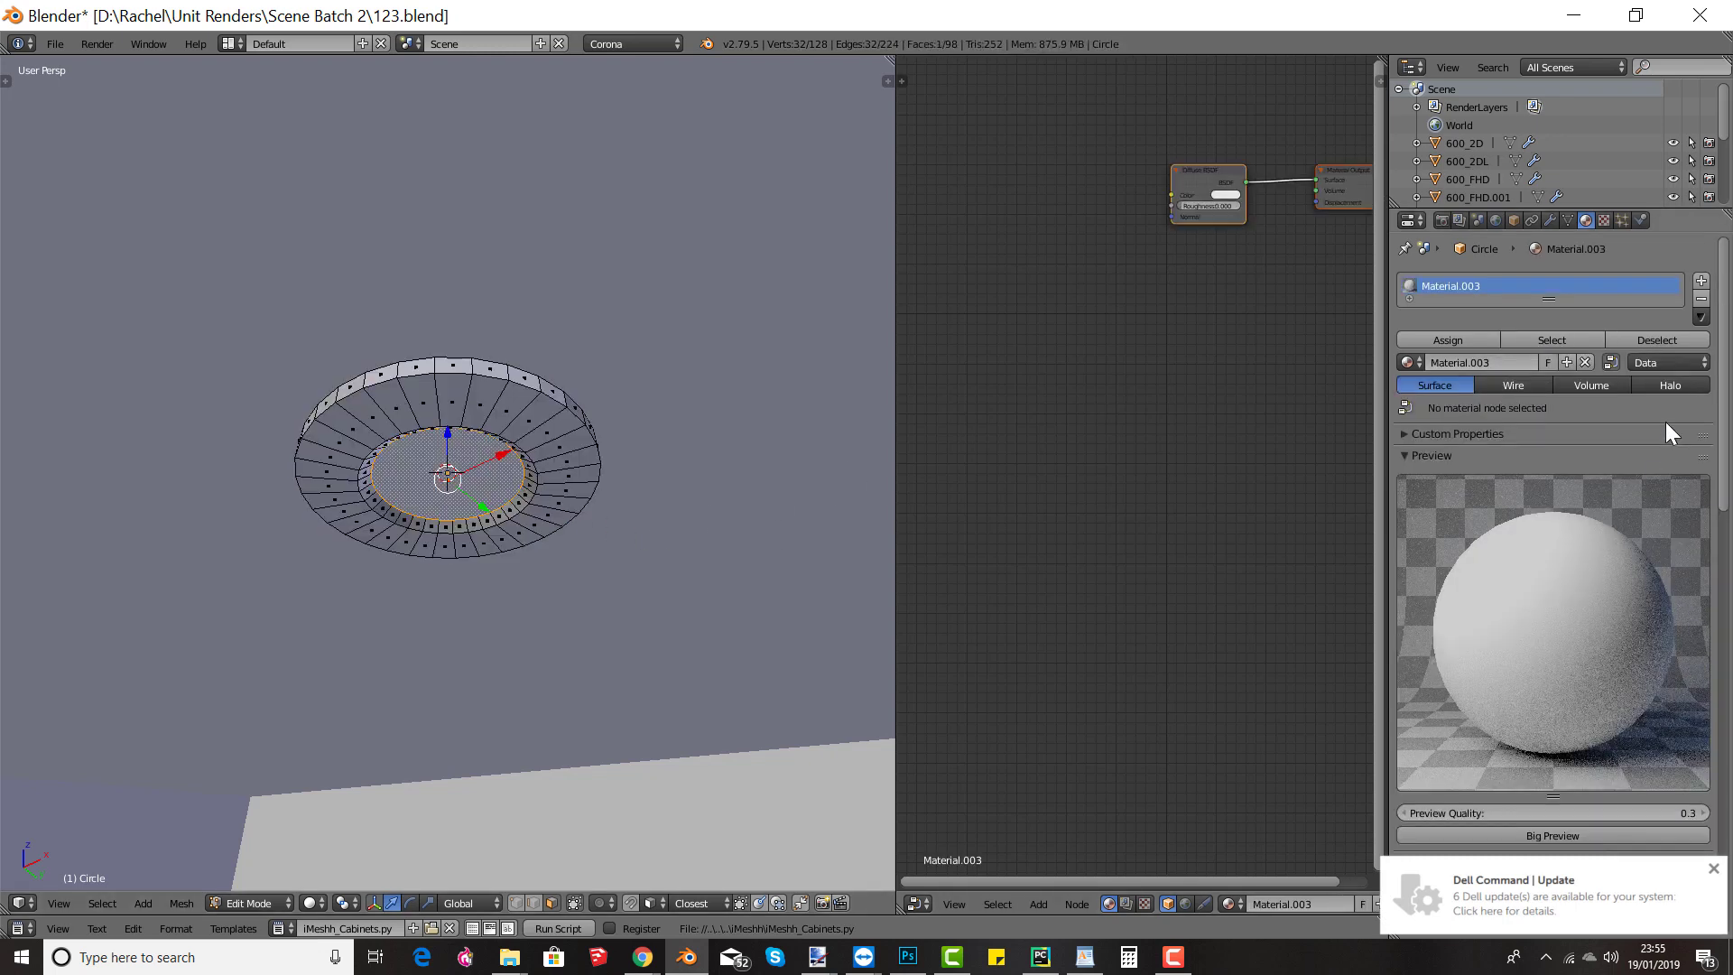
click(1701, 282)
click(1473, 403)
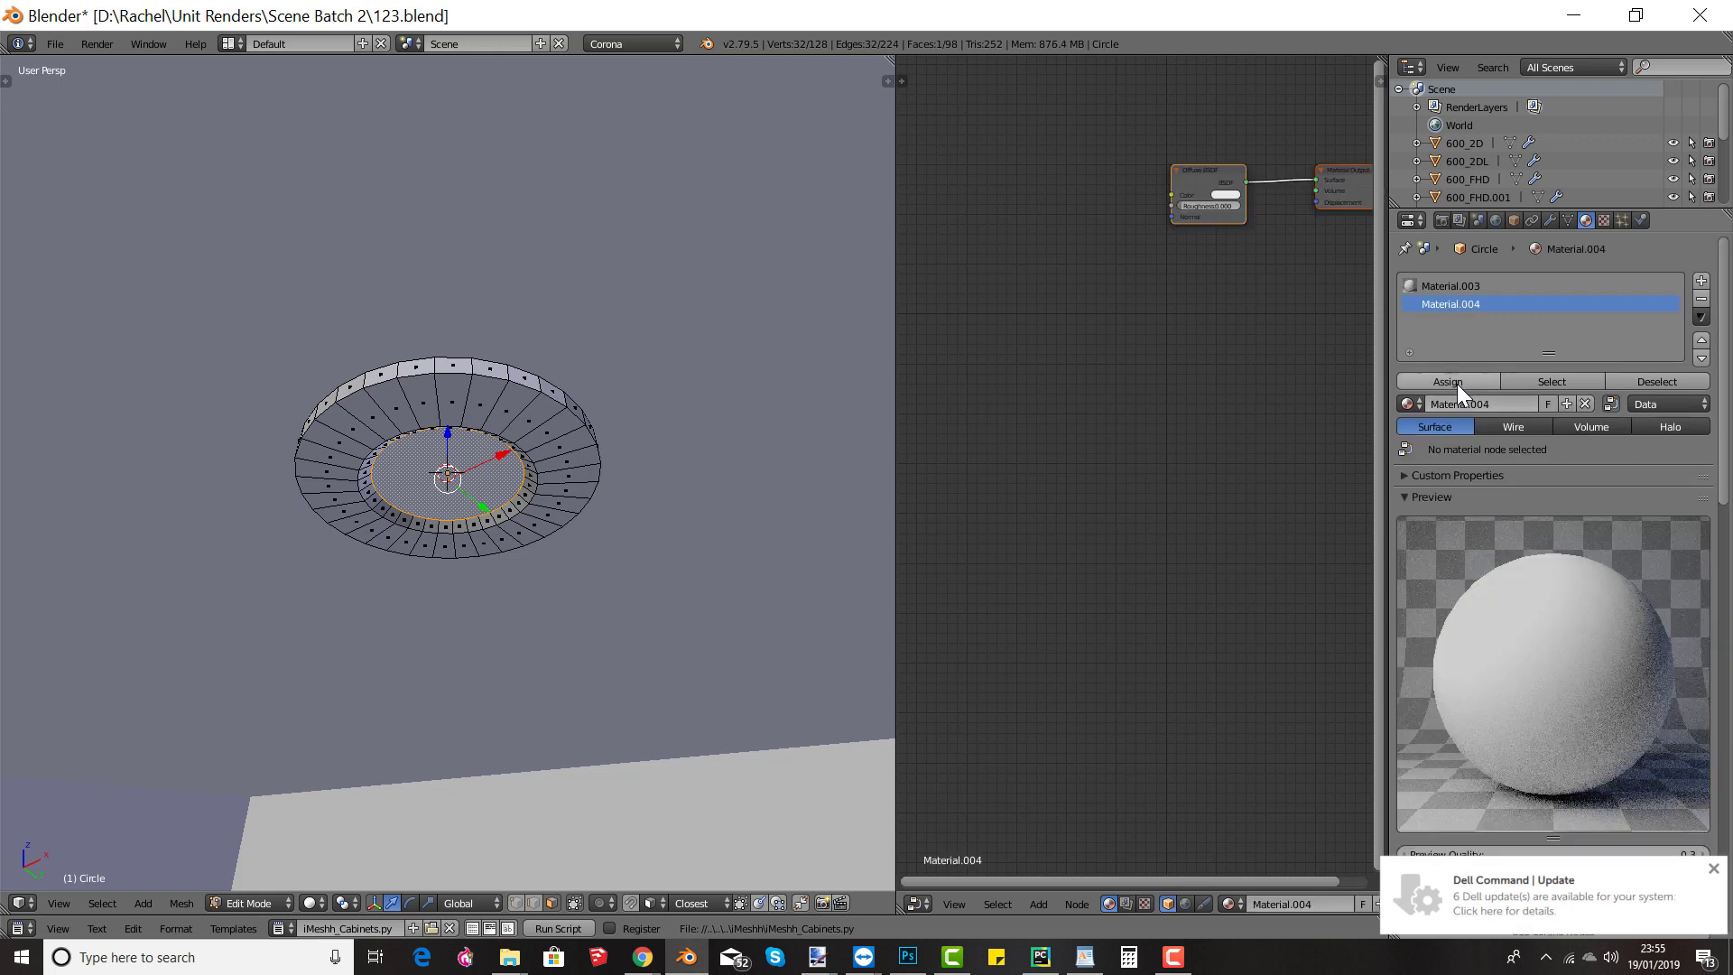
scroll(1442, 602, down, 5)
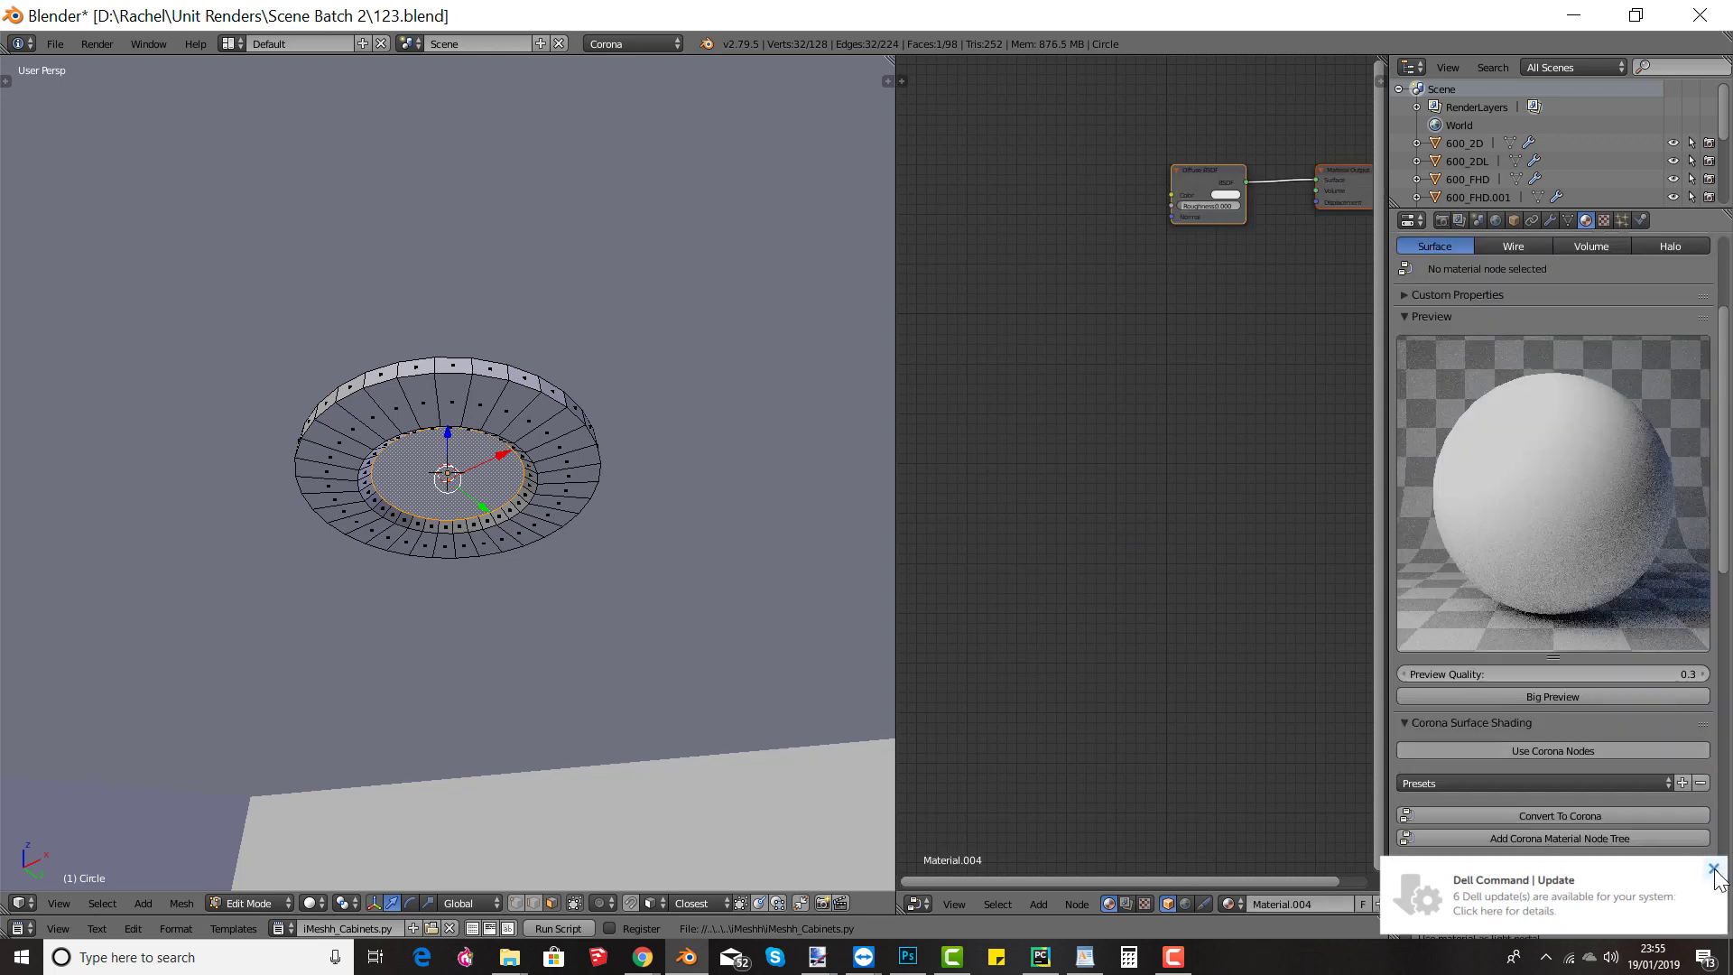
scroll(1556, 825, up, 1)
click(1547, 842)
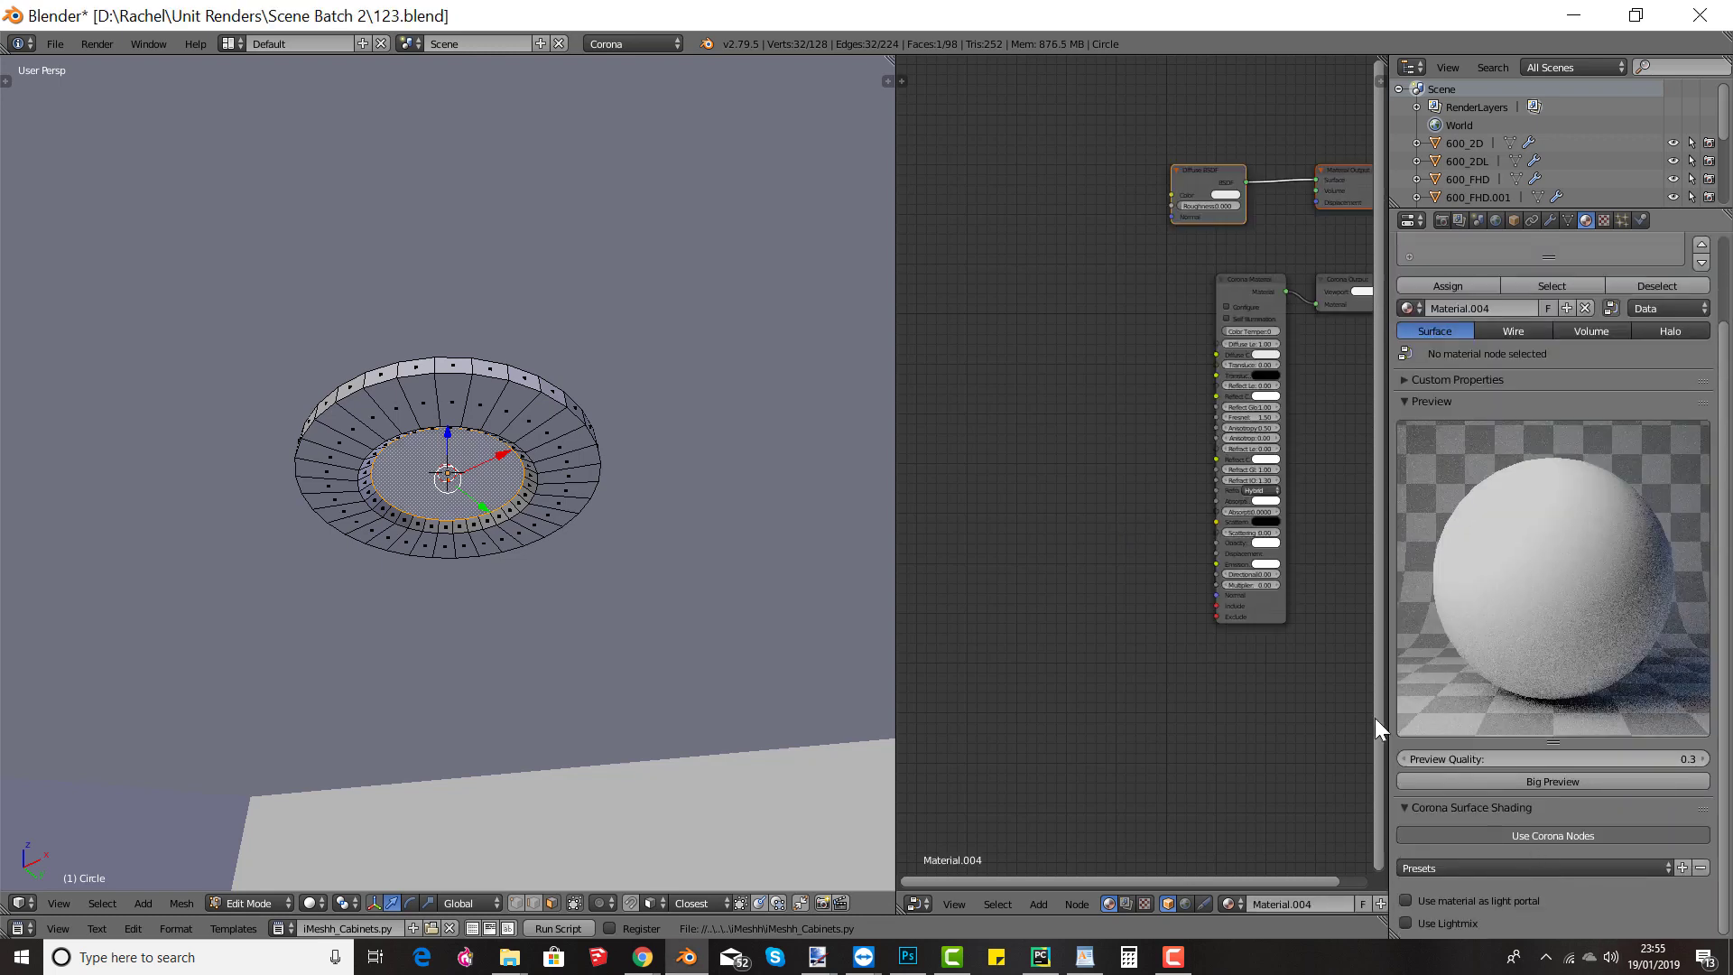
Step: Add a Corona Light Material node, connect it to the Corona Output and set its multiplier to 1
key(shift+a)
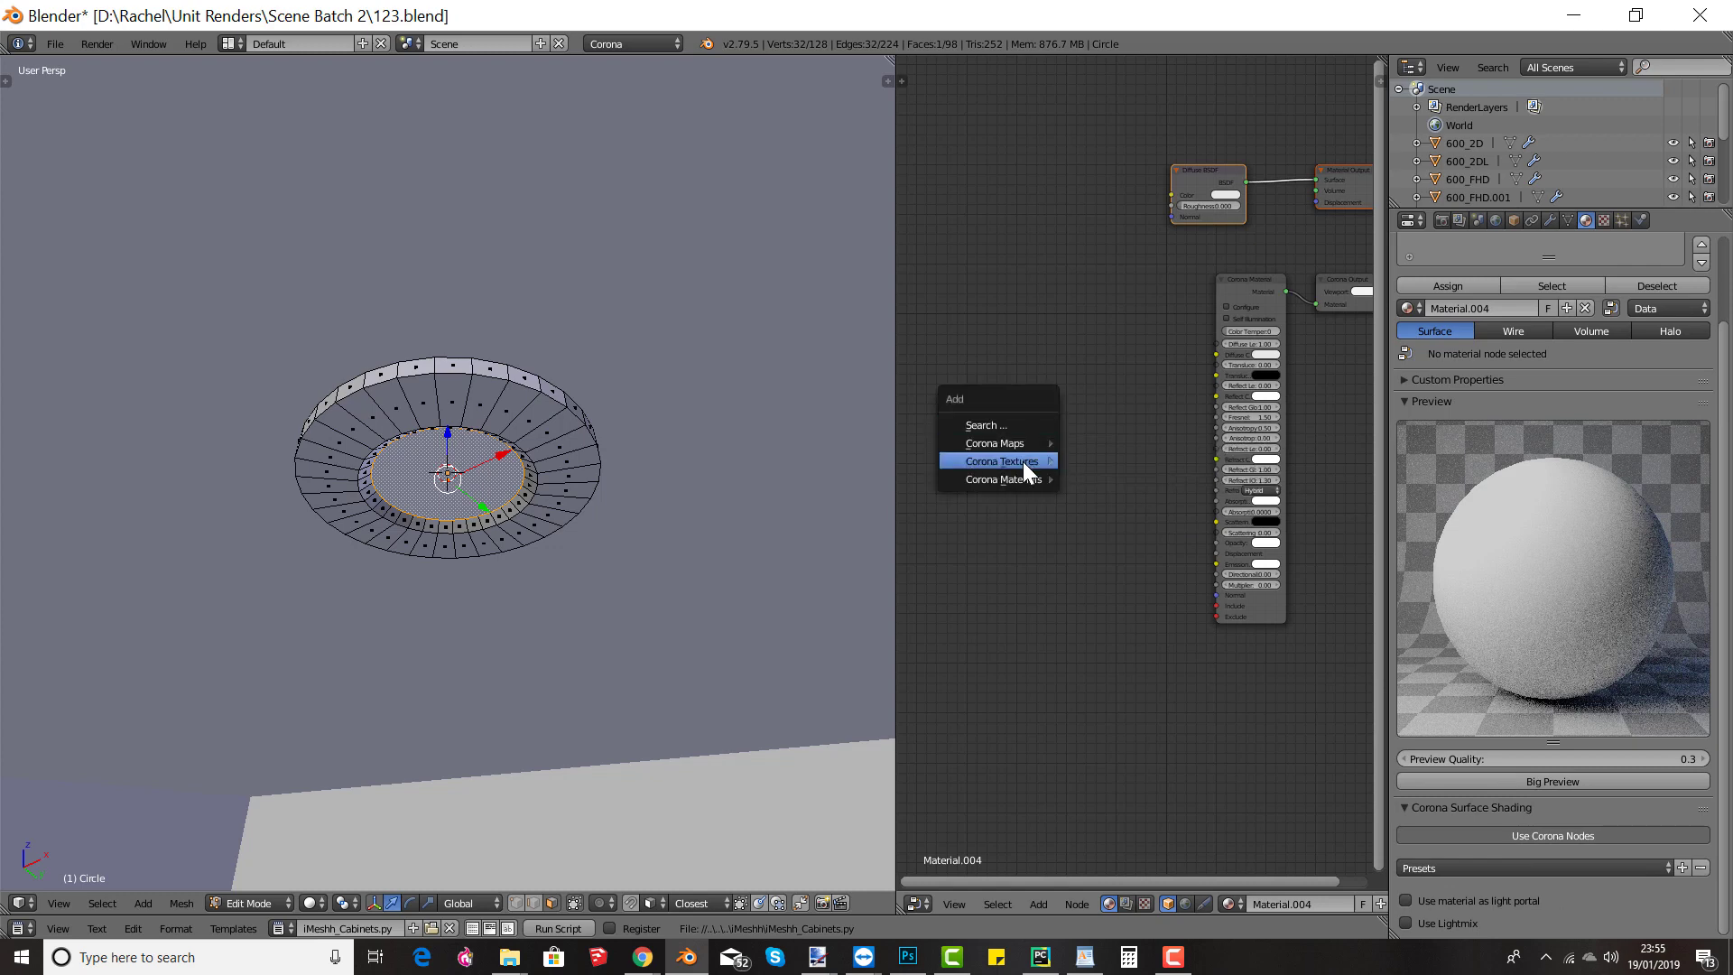
mouse_move(1004, 480)
click(1165, 539)
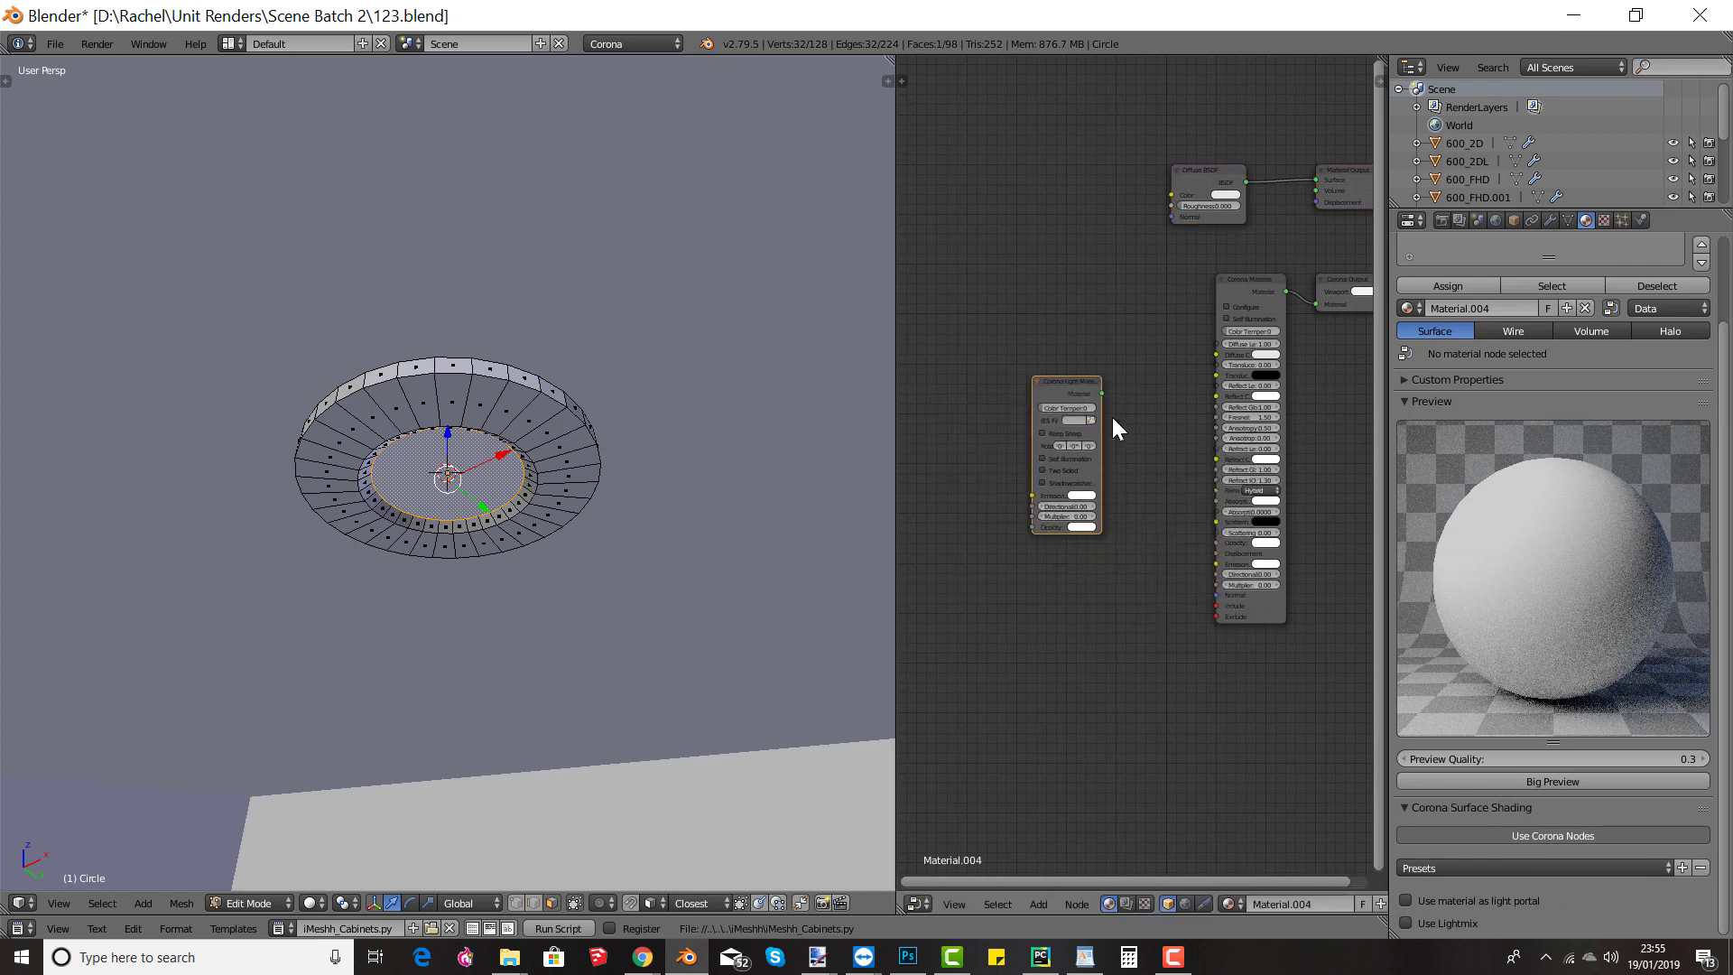
drag(1101, 415, 1309, 476)
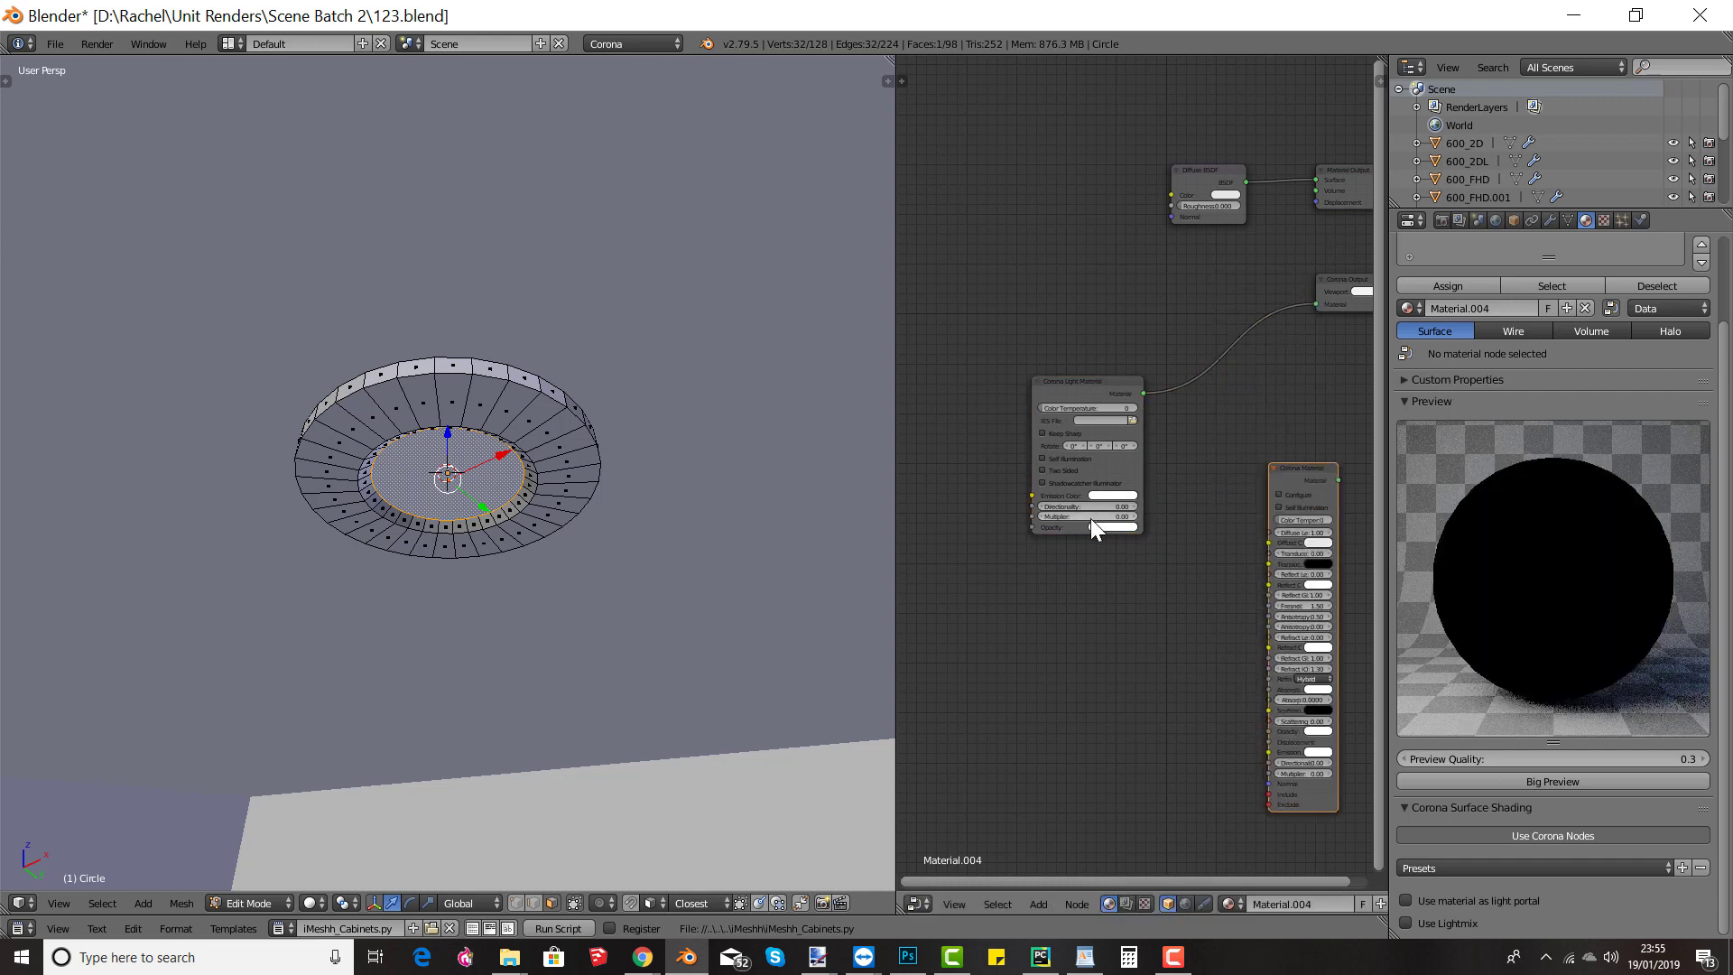
drag(1091, 520, 1099, 630)
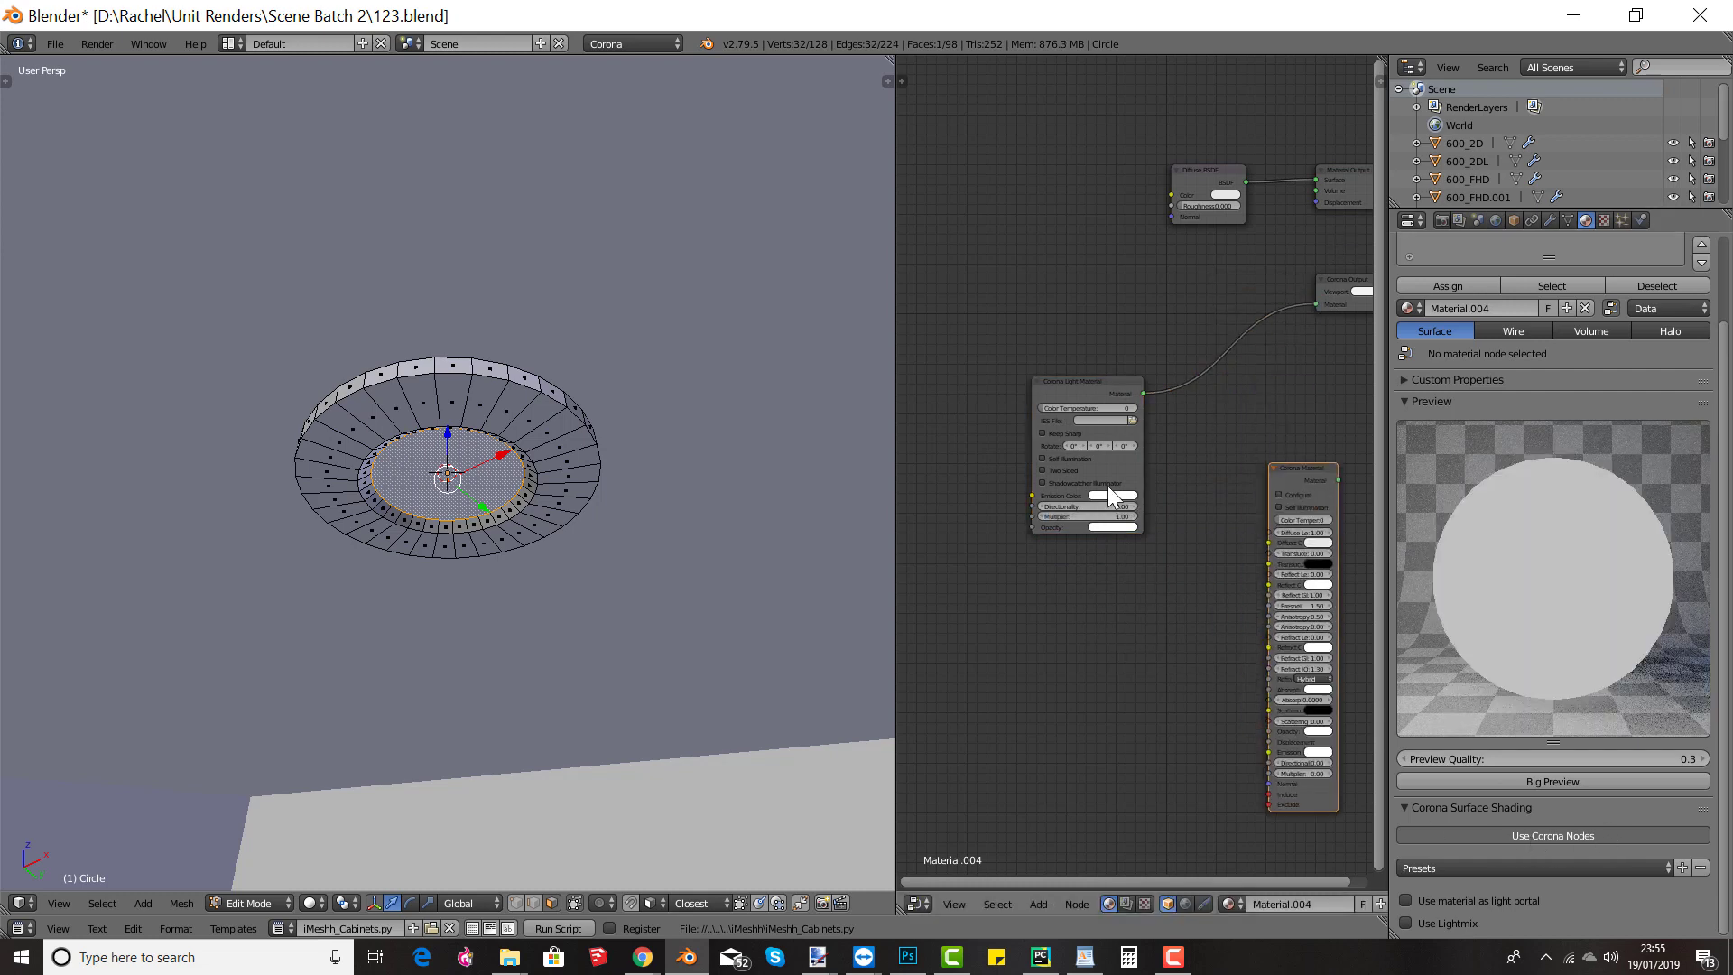
Step: Load Real-IES_spotlight_soft_warm_white_led.ies from the IES bundle folder as the light material's IES file
click(1132, 420)
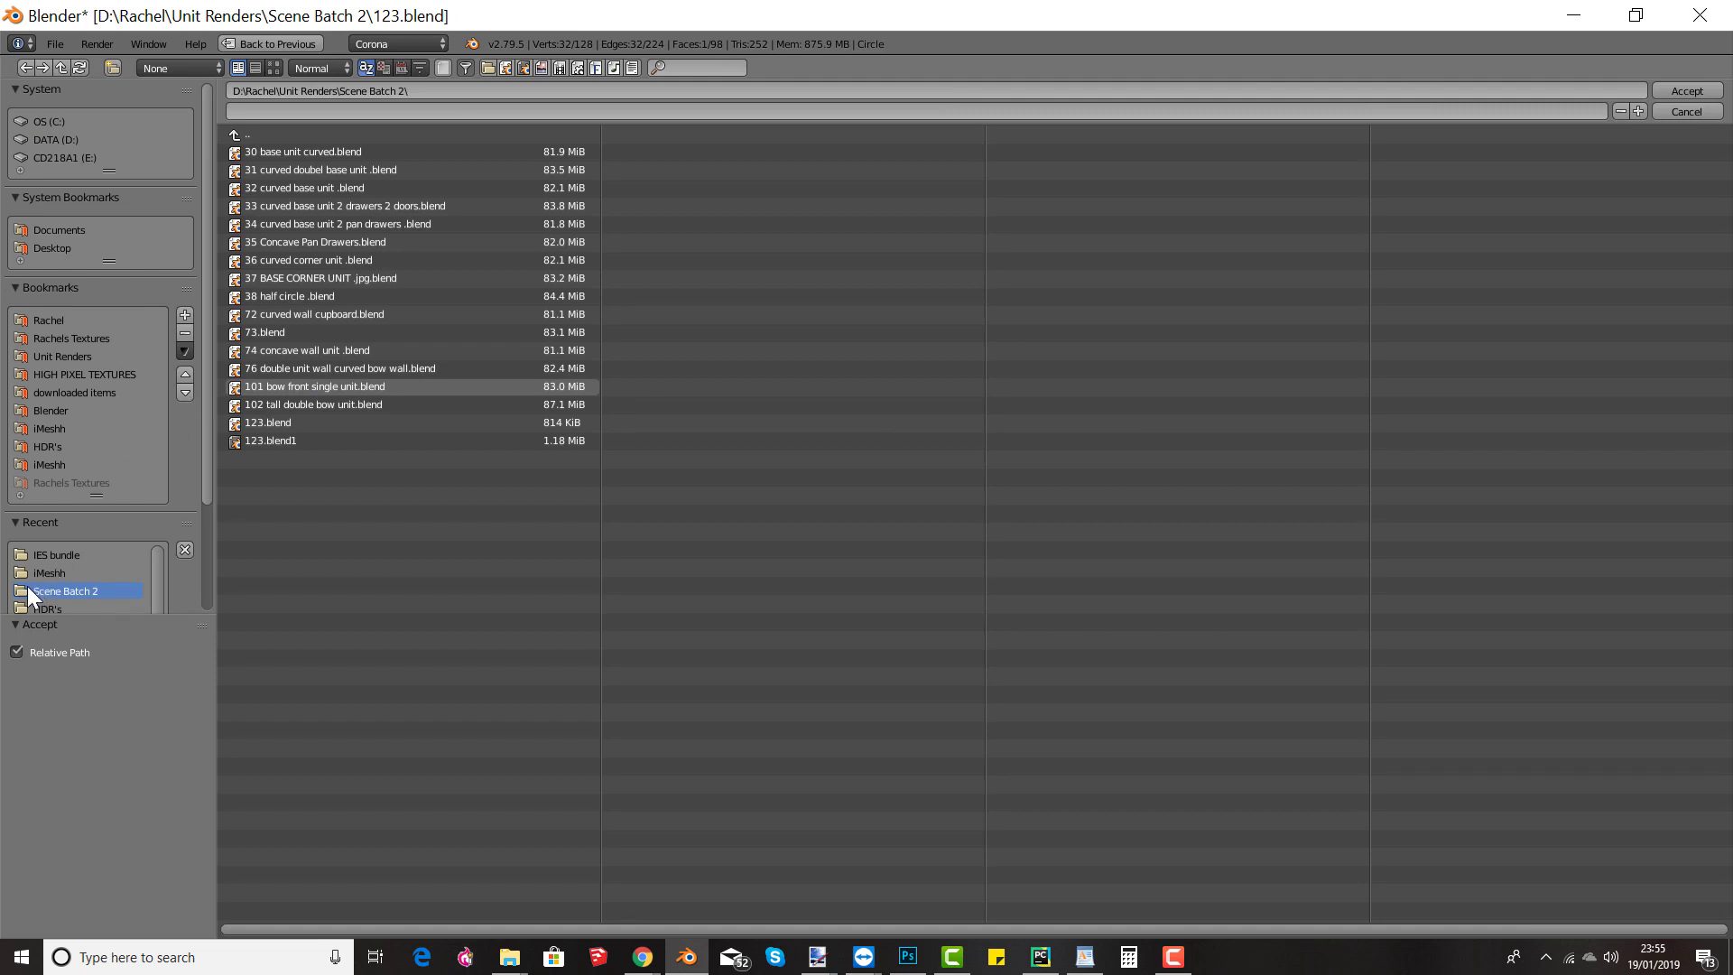
click(36, 555)
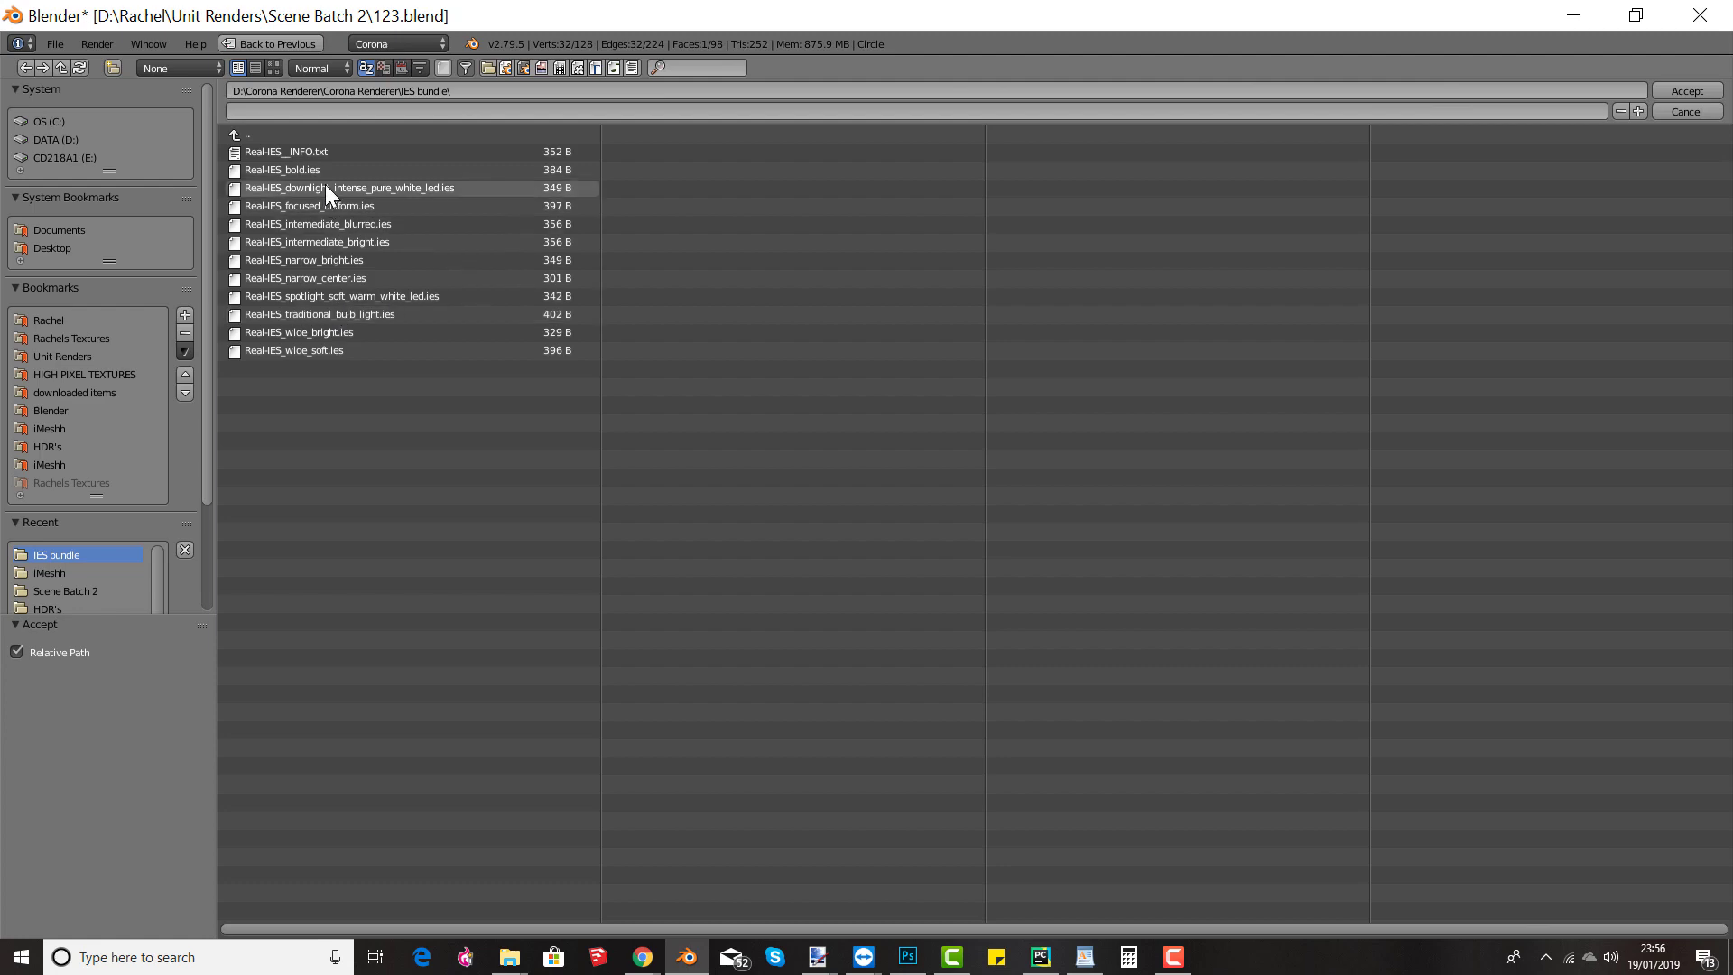
double_click(327, 295)
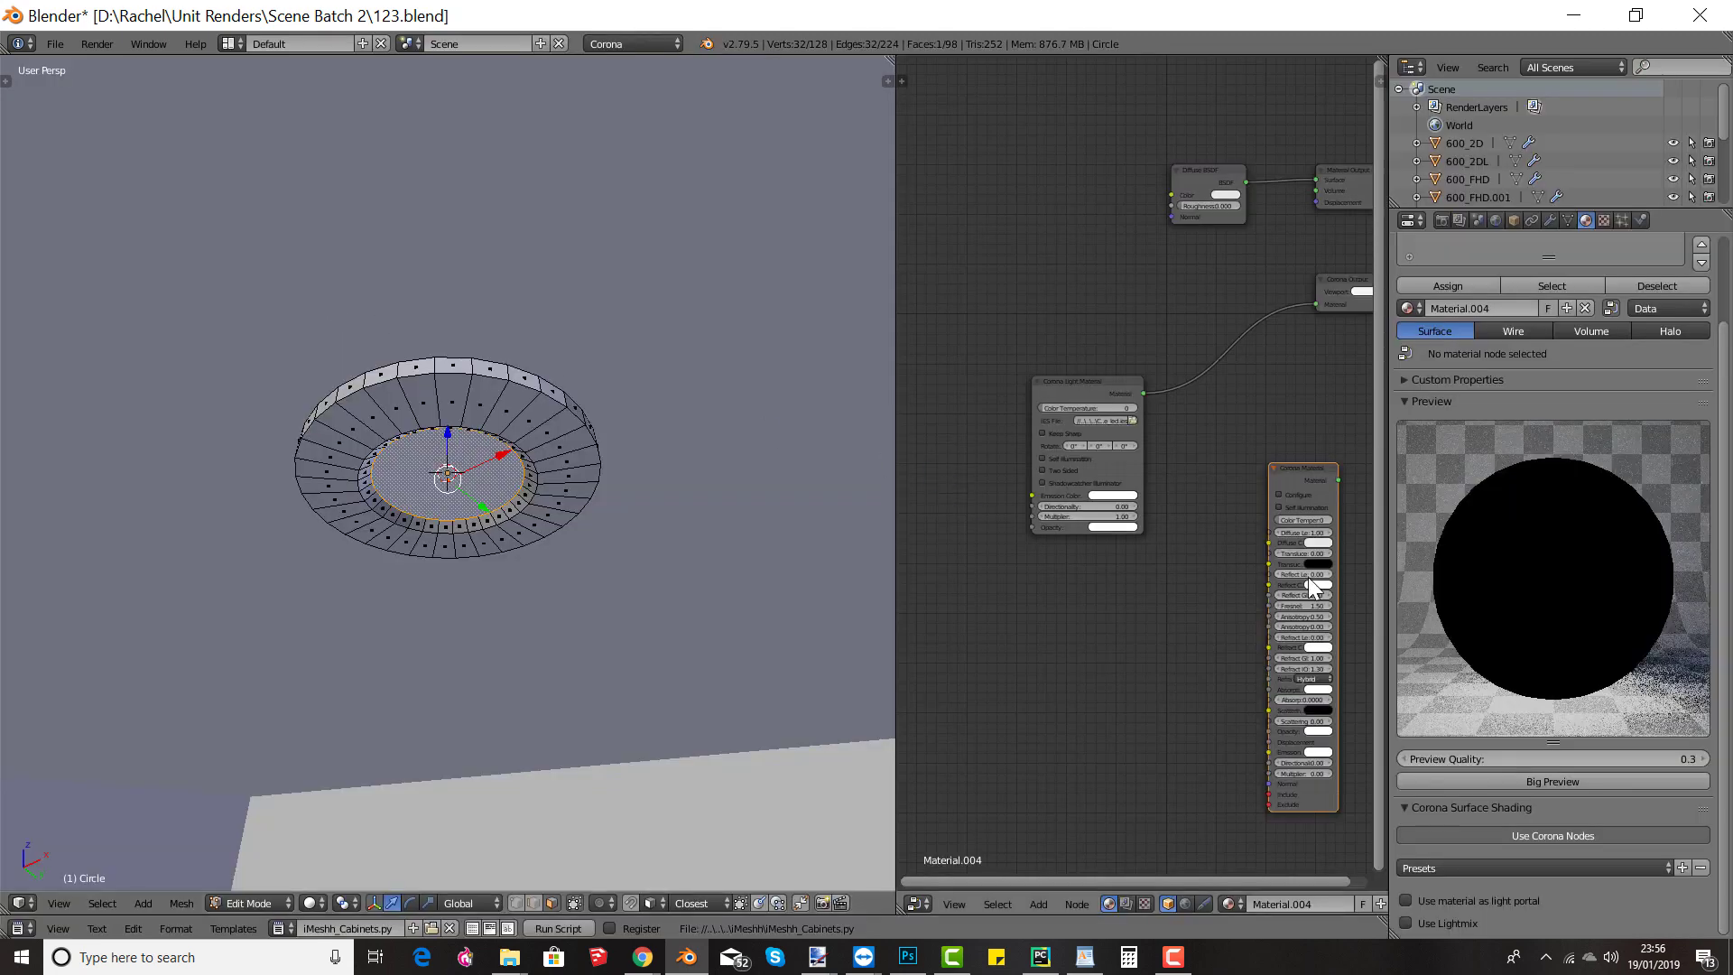
Step: Enable Lightmix for the downlight's light material and name its Lightmix group ceiling
click(1427, 924)
scroll(1480, 902, down, 1)
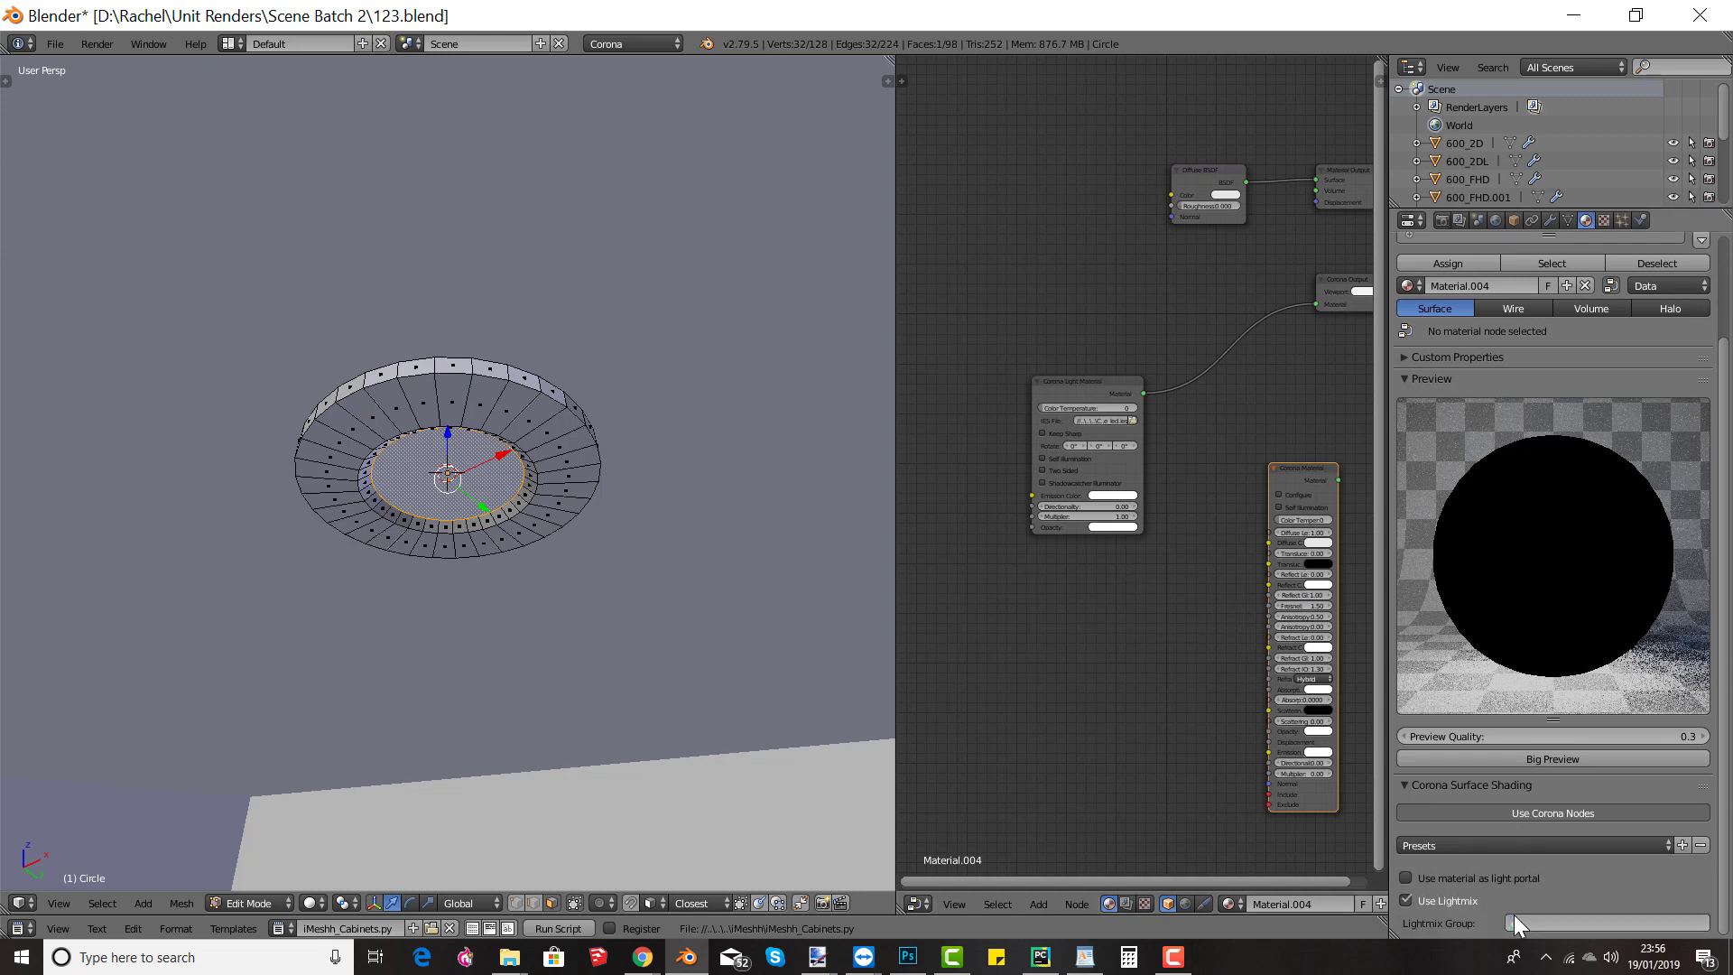
click(1514, 917)
text(ceiling)
key(Return)
Step: Duplicate the whole downlight along the ceiling and repeat the duplication for an evenly spaced row of three
scroll(487, 599, down, 8)
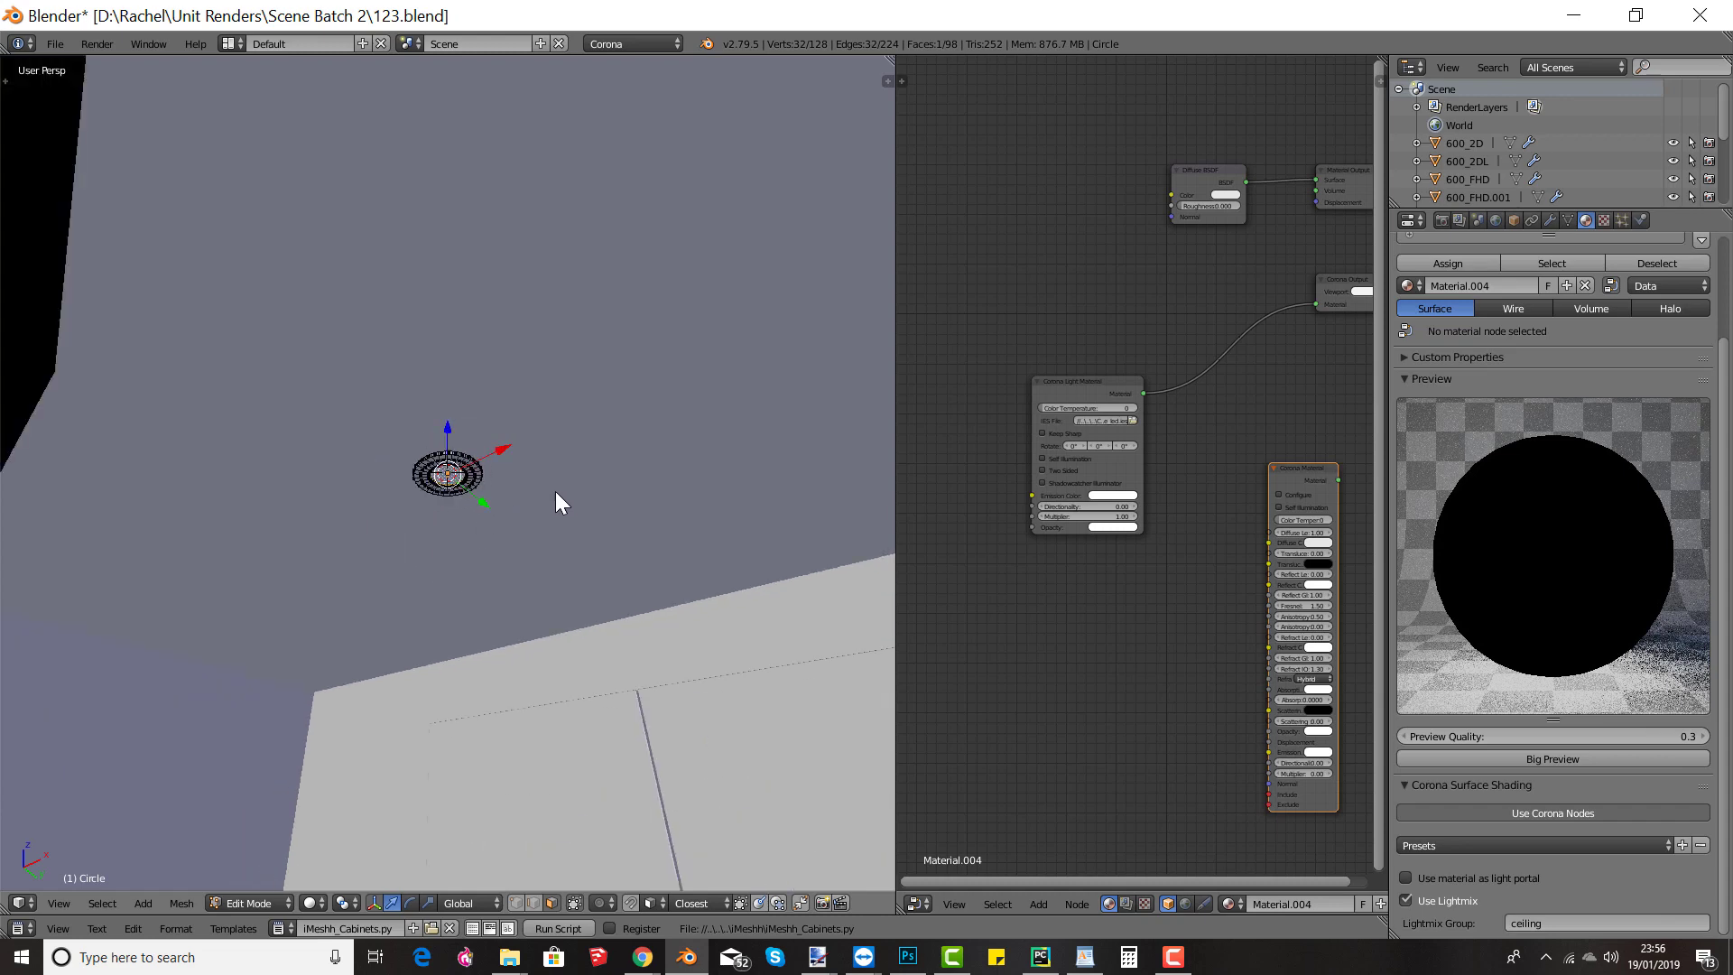
scroll(527, 499, up, 2)
middle_drag(555, 491, 486, 436)
key(a)
key(a)
scroll(527, 498, down, 3)
key(shift+d)
click(632, 450)
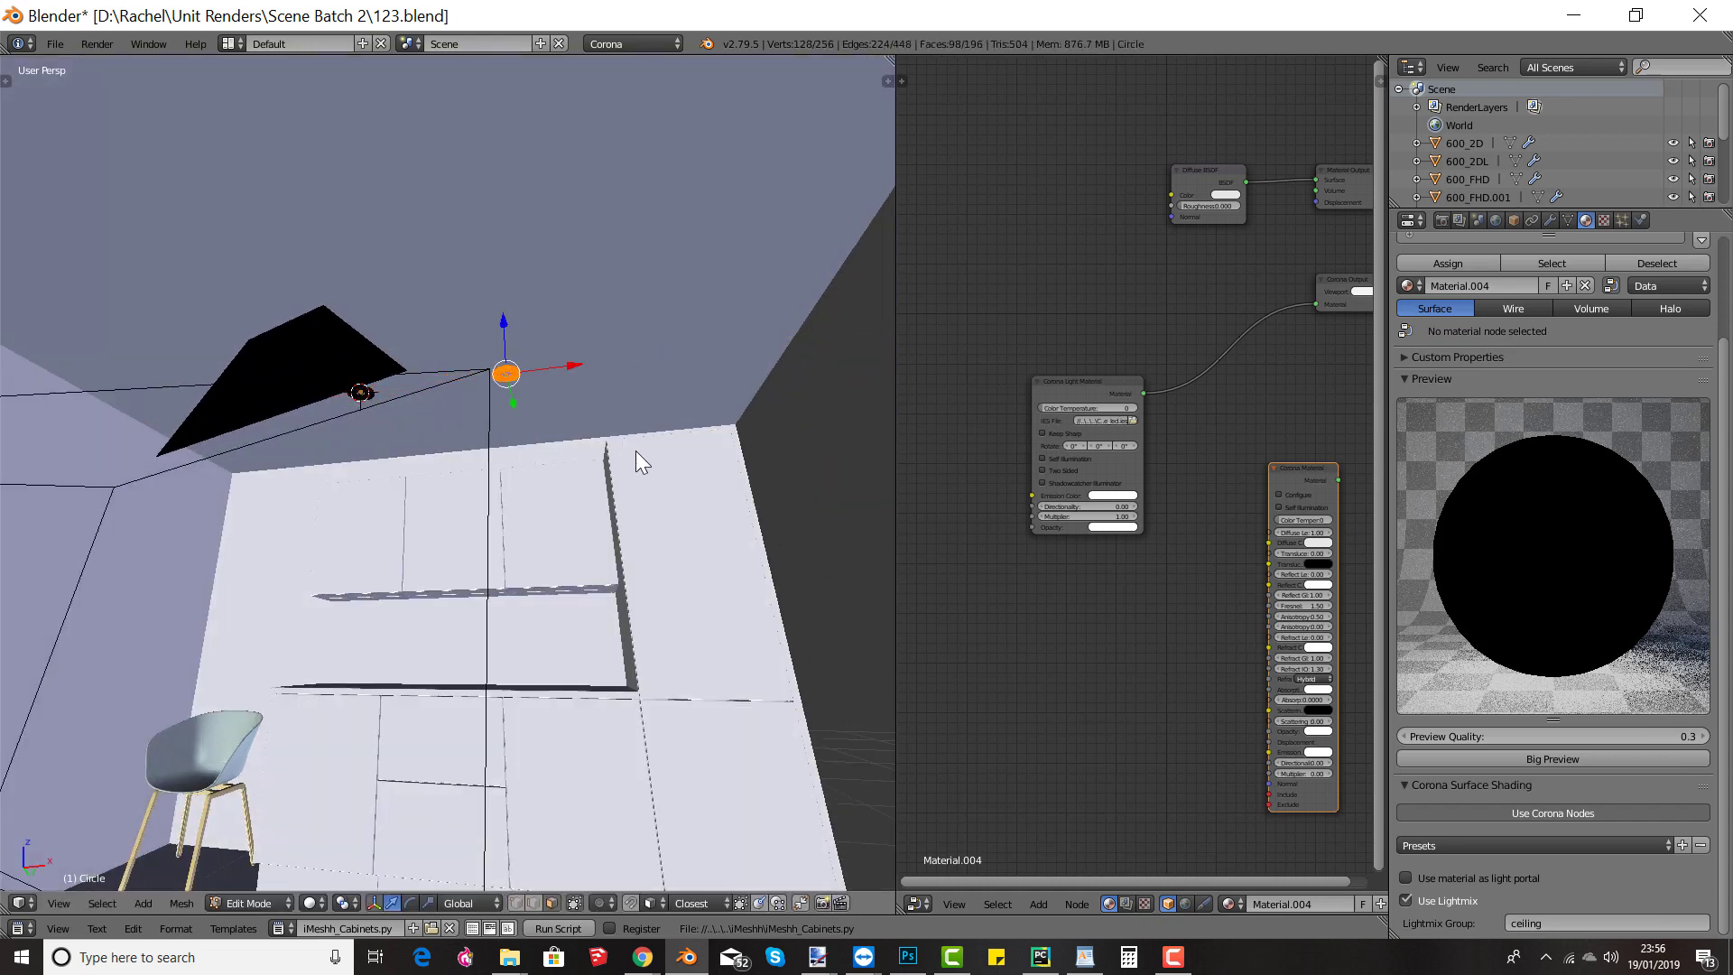
key(shift+r)
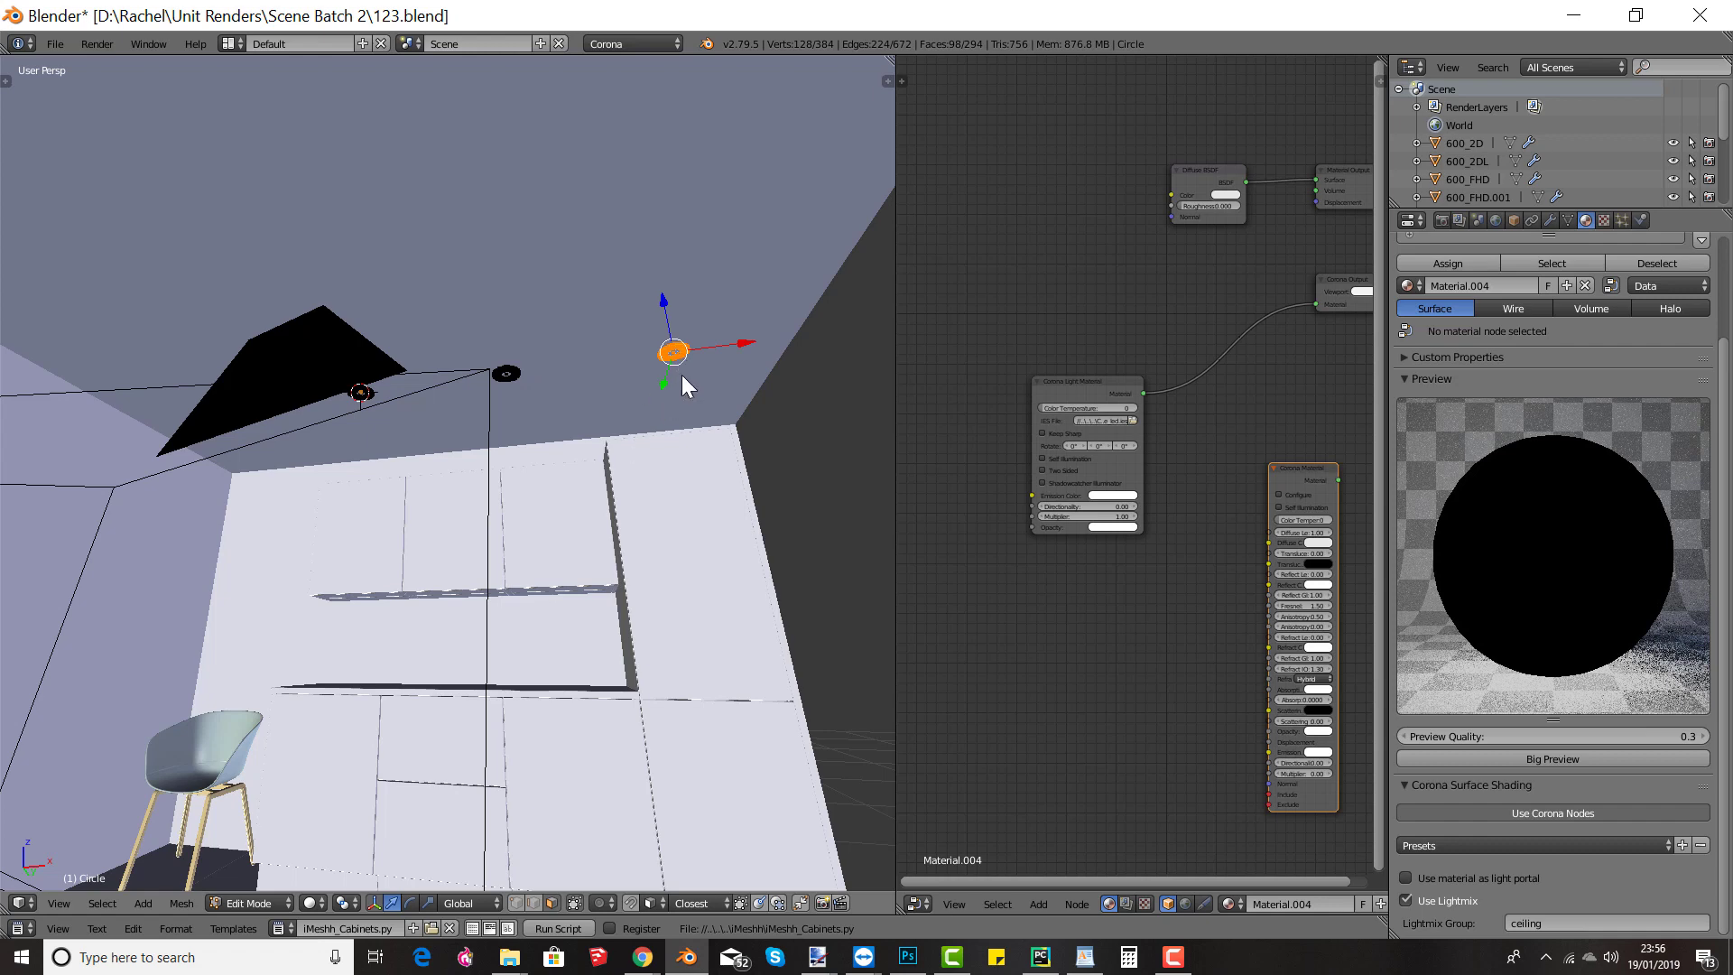
Step: Leave Edit Mode and run a short test render of the kitchen through the camera
middle_drag(381, 404, 527, 451)
key(Tab)
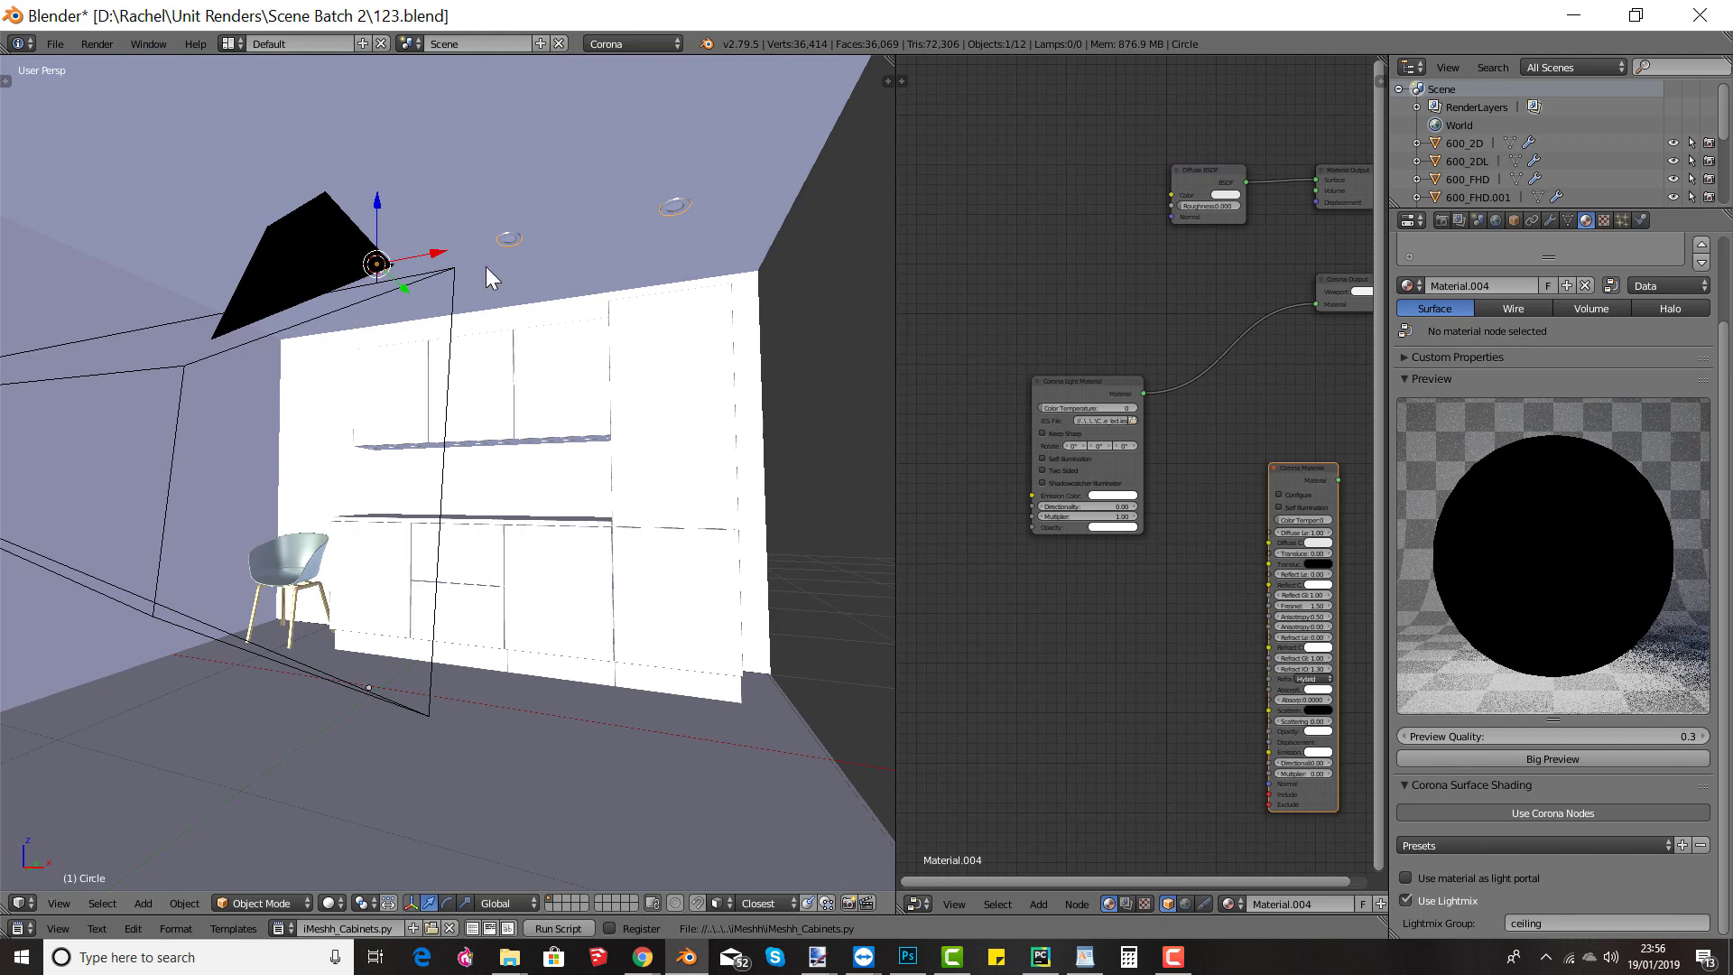
middle_drag(503, 247, 580, 390)
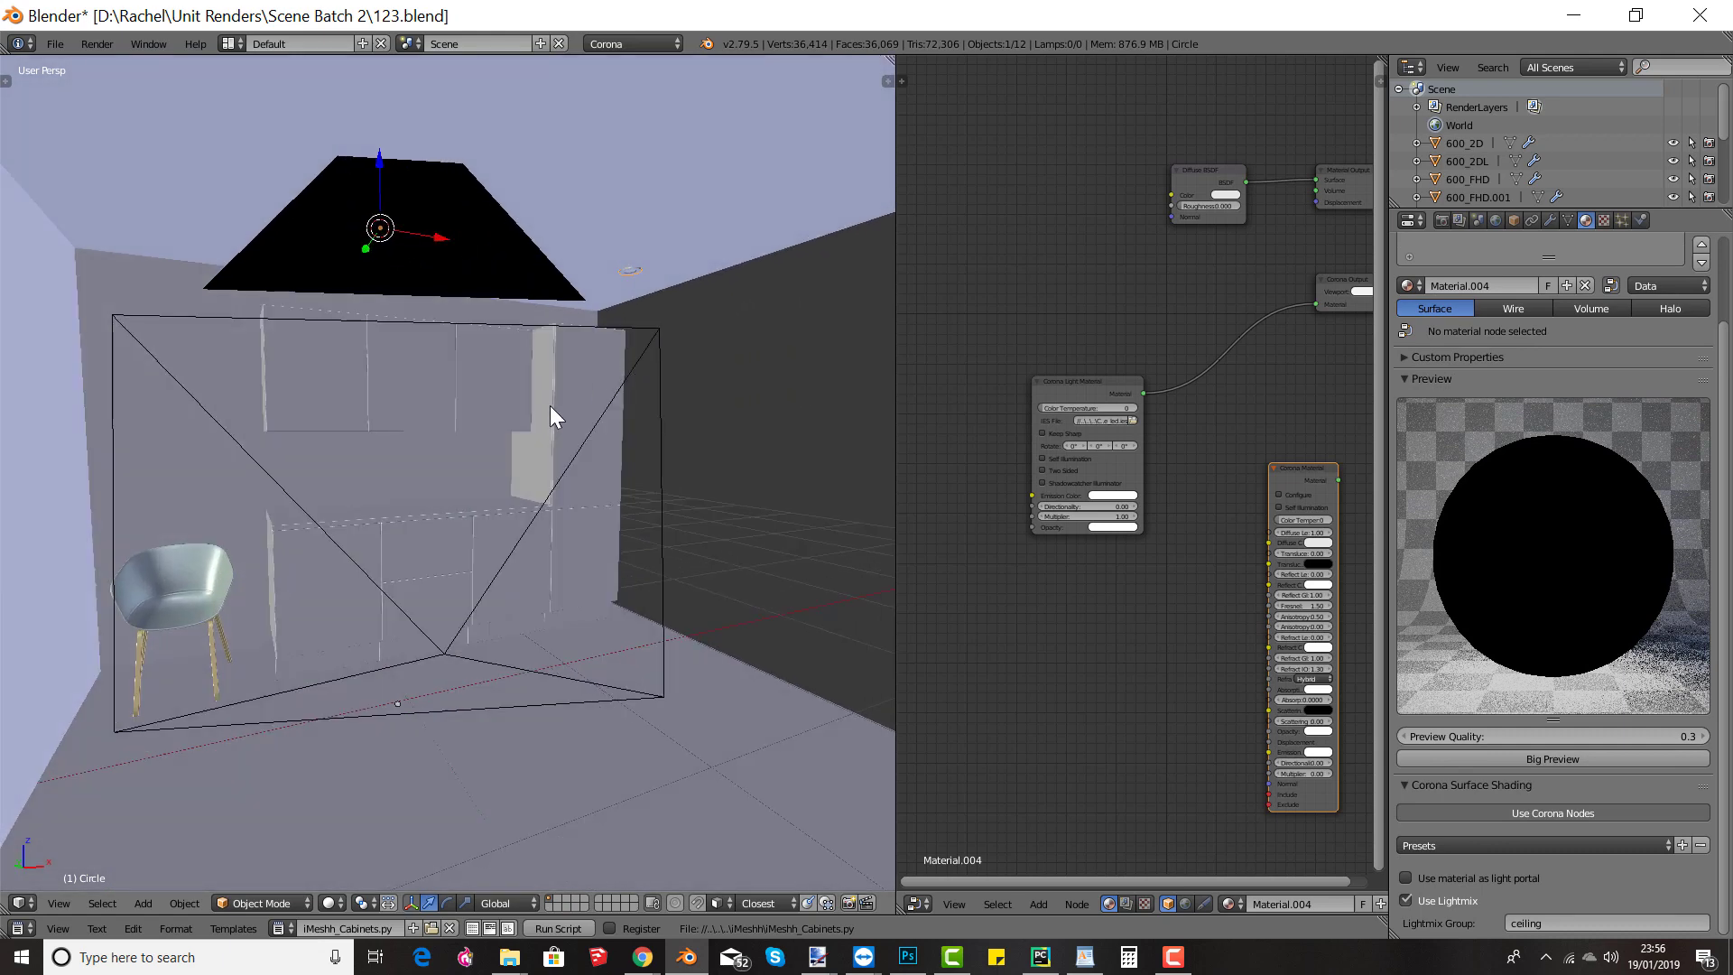
key(KP_0)
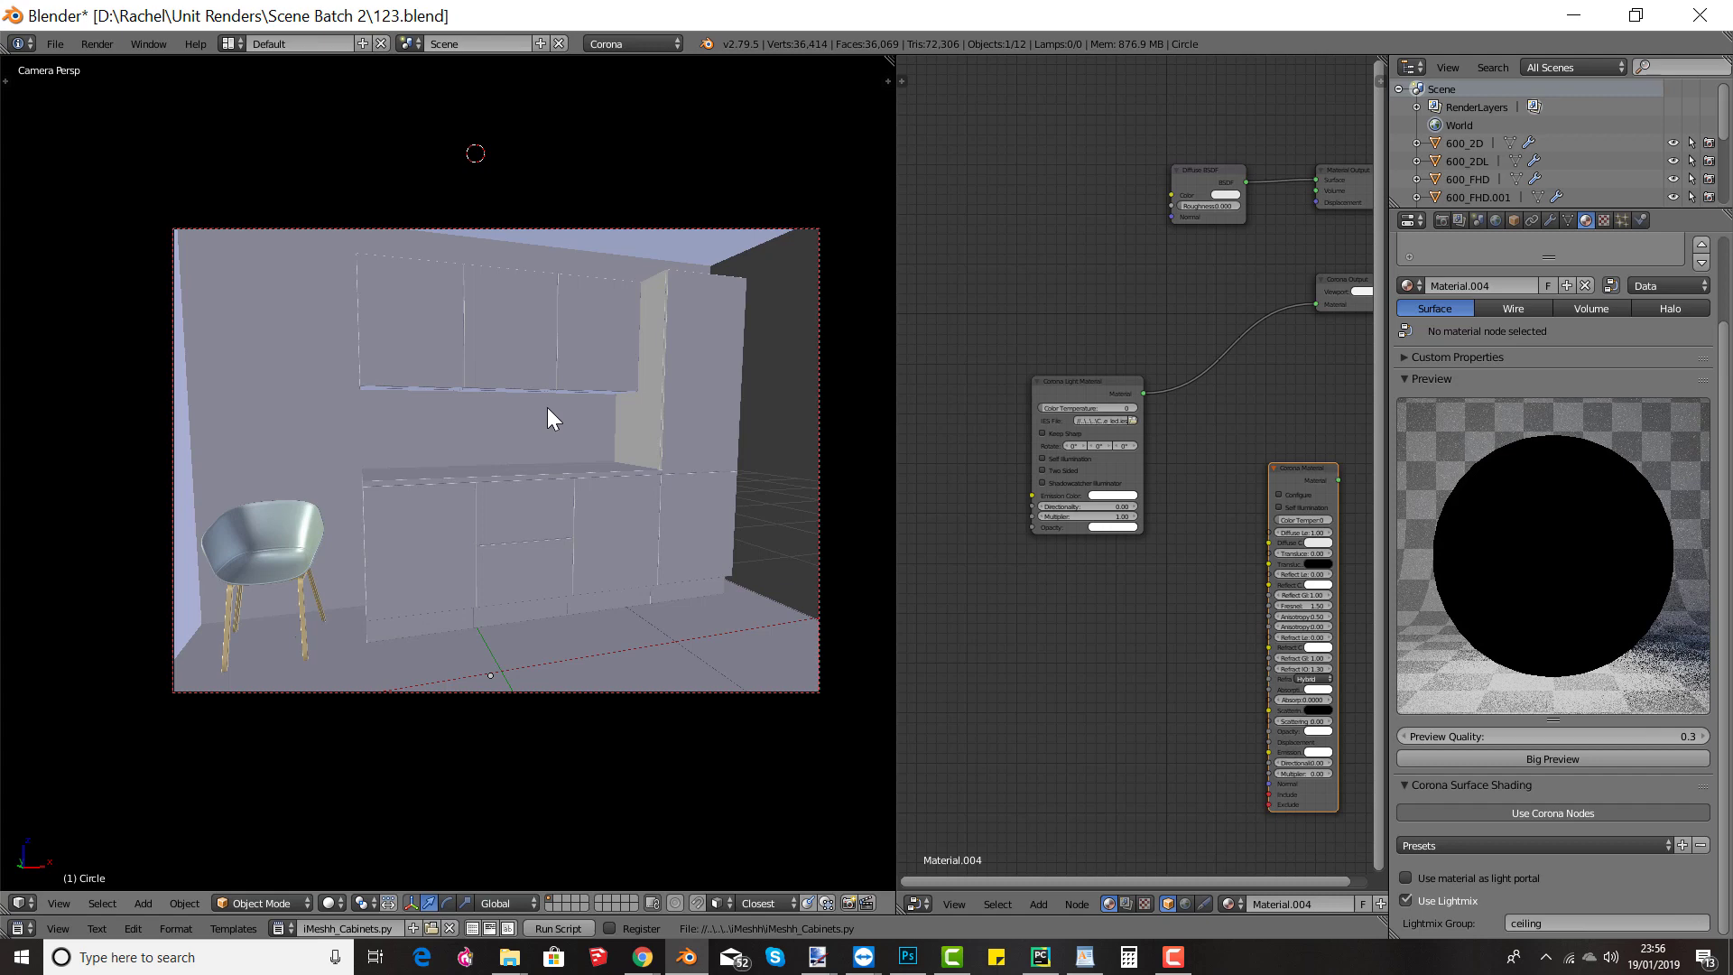
key(F12)
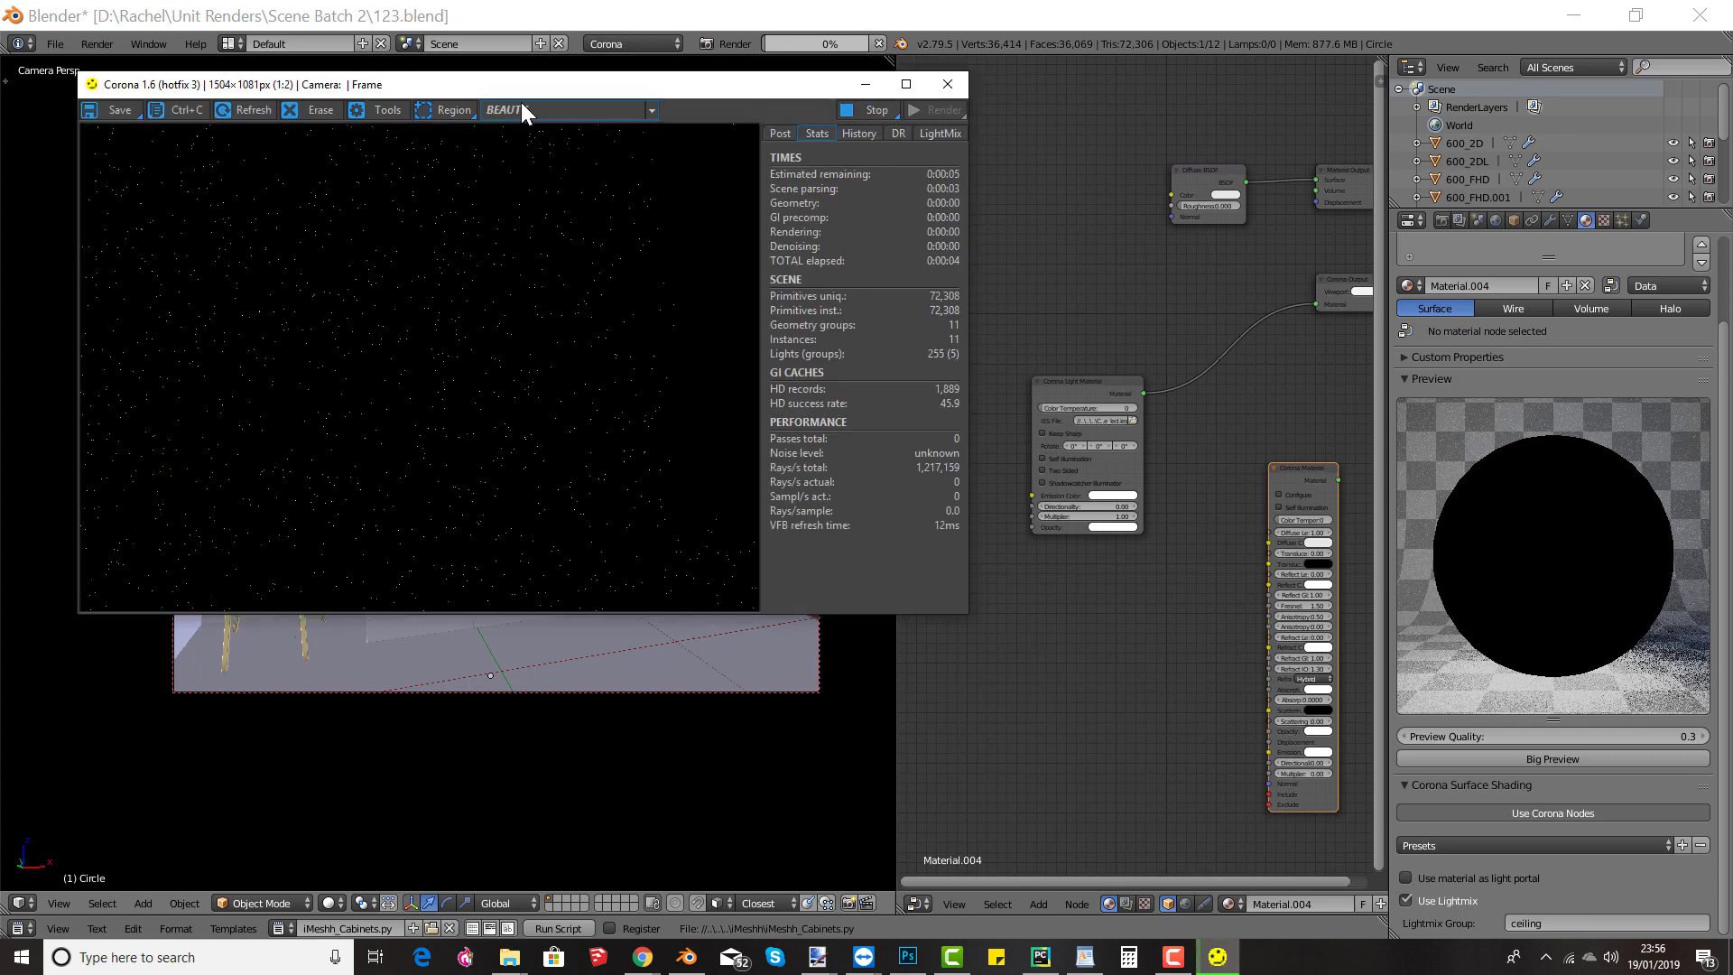
drag(514, 86, 461, 107)
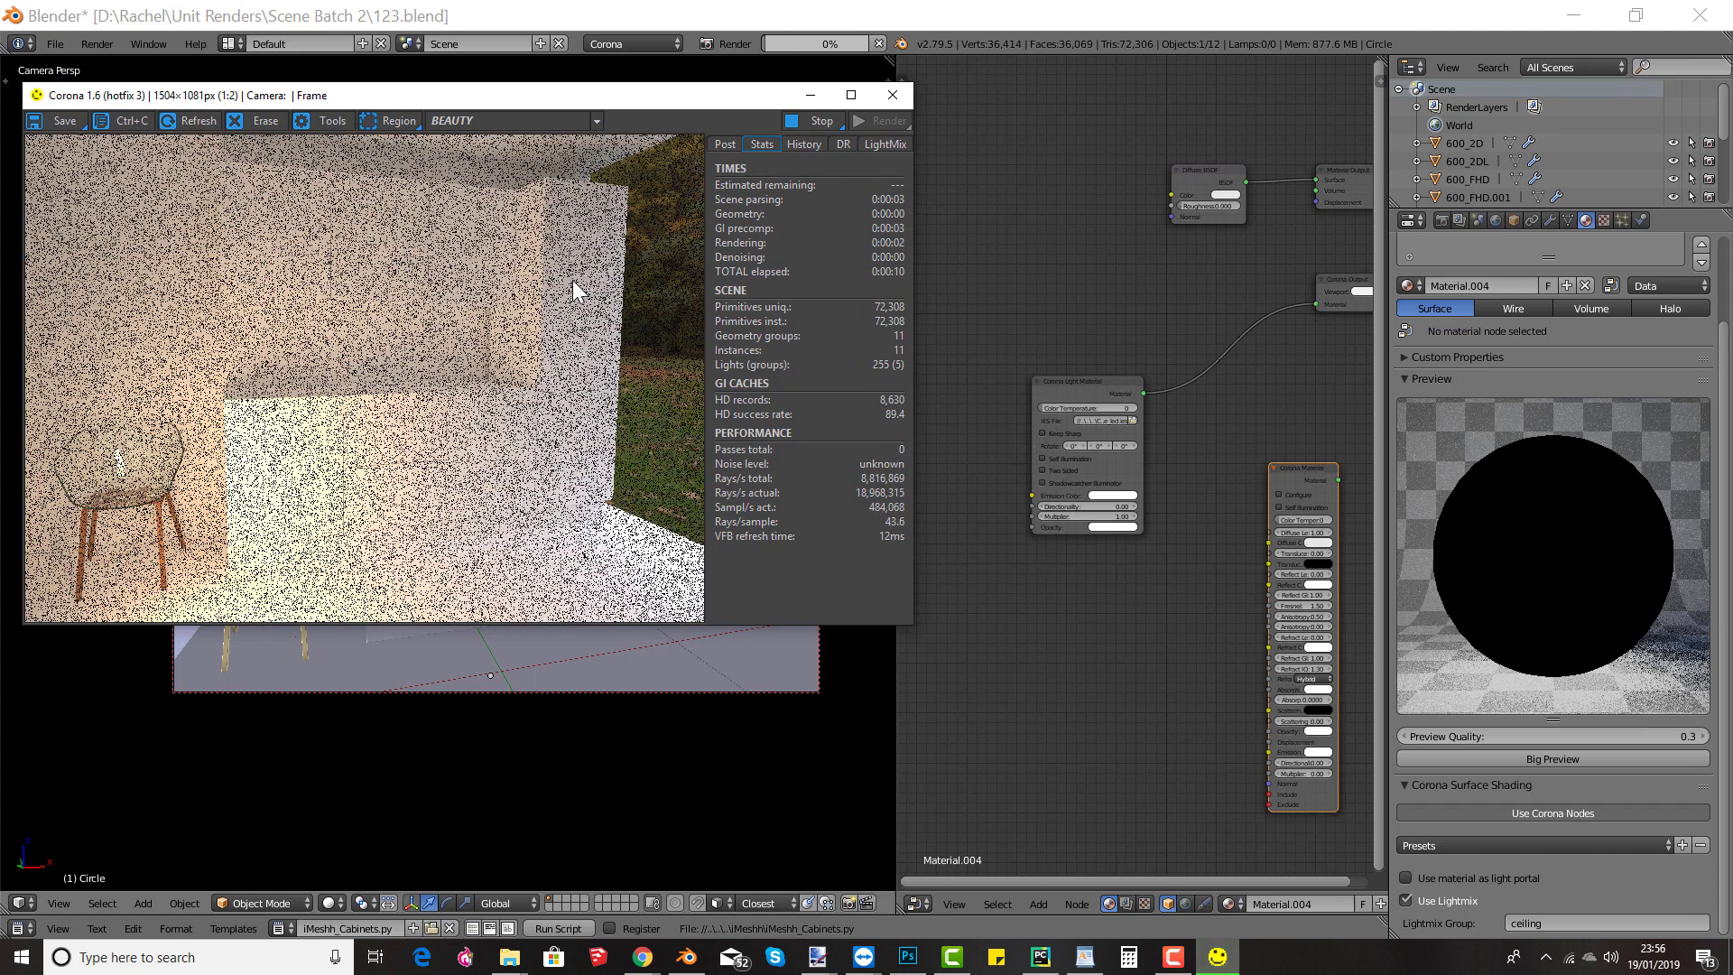
click(893, 95)
Step: Switch to wireframe shading and delete the small stray object on the floor in front of the cabinets
middle_drag(594, 469, 408, 500)
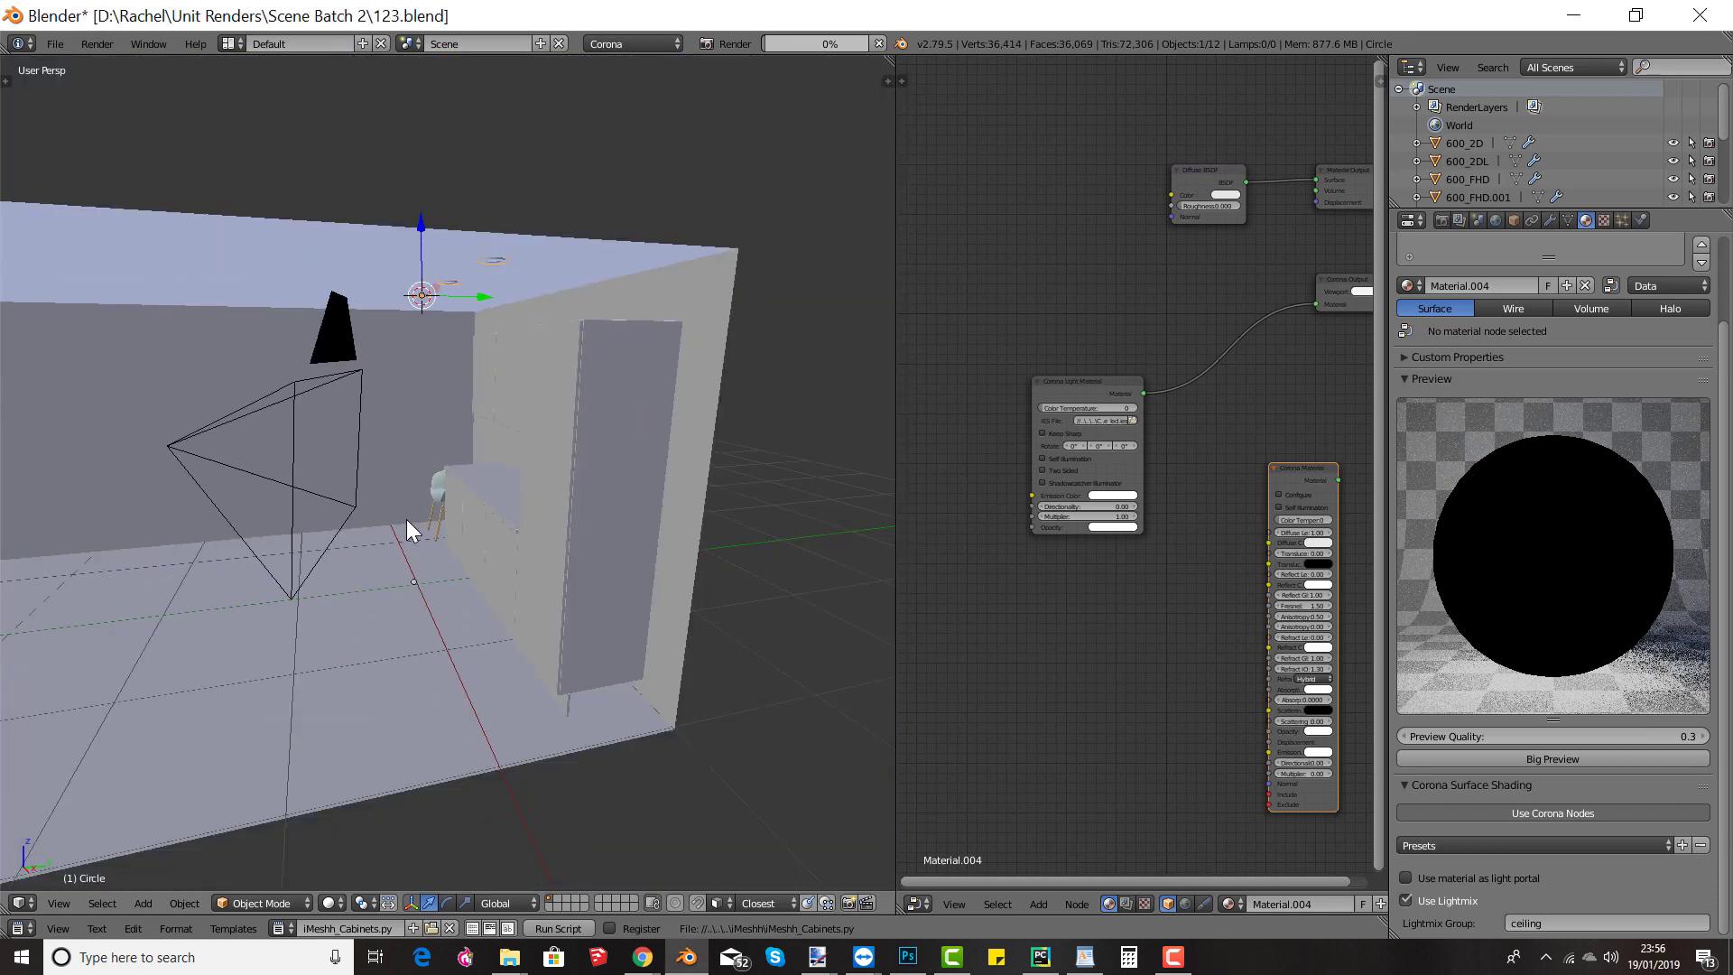
key(z)
right_click(409, 586)
key(x)
click(406, 584)
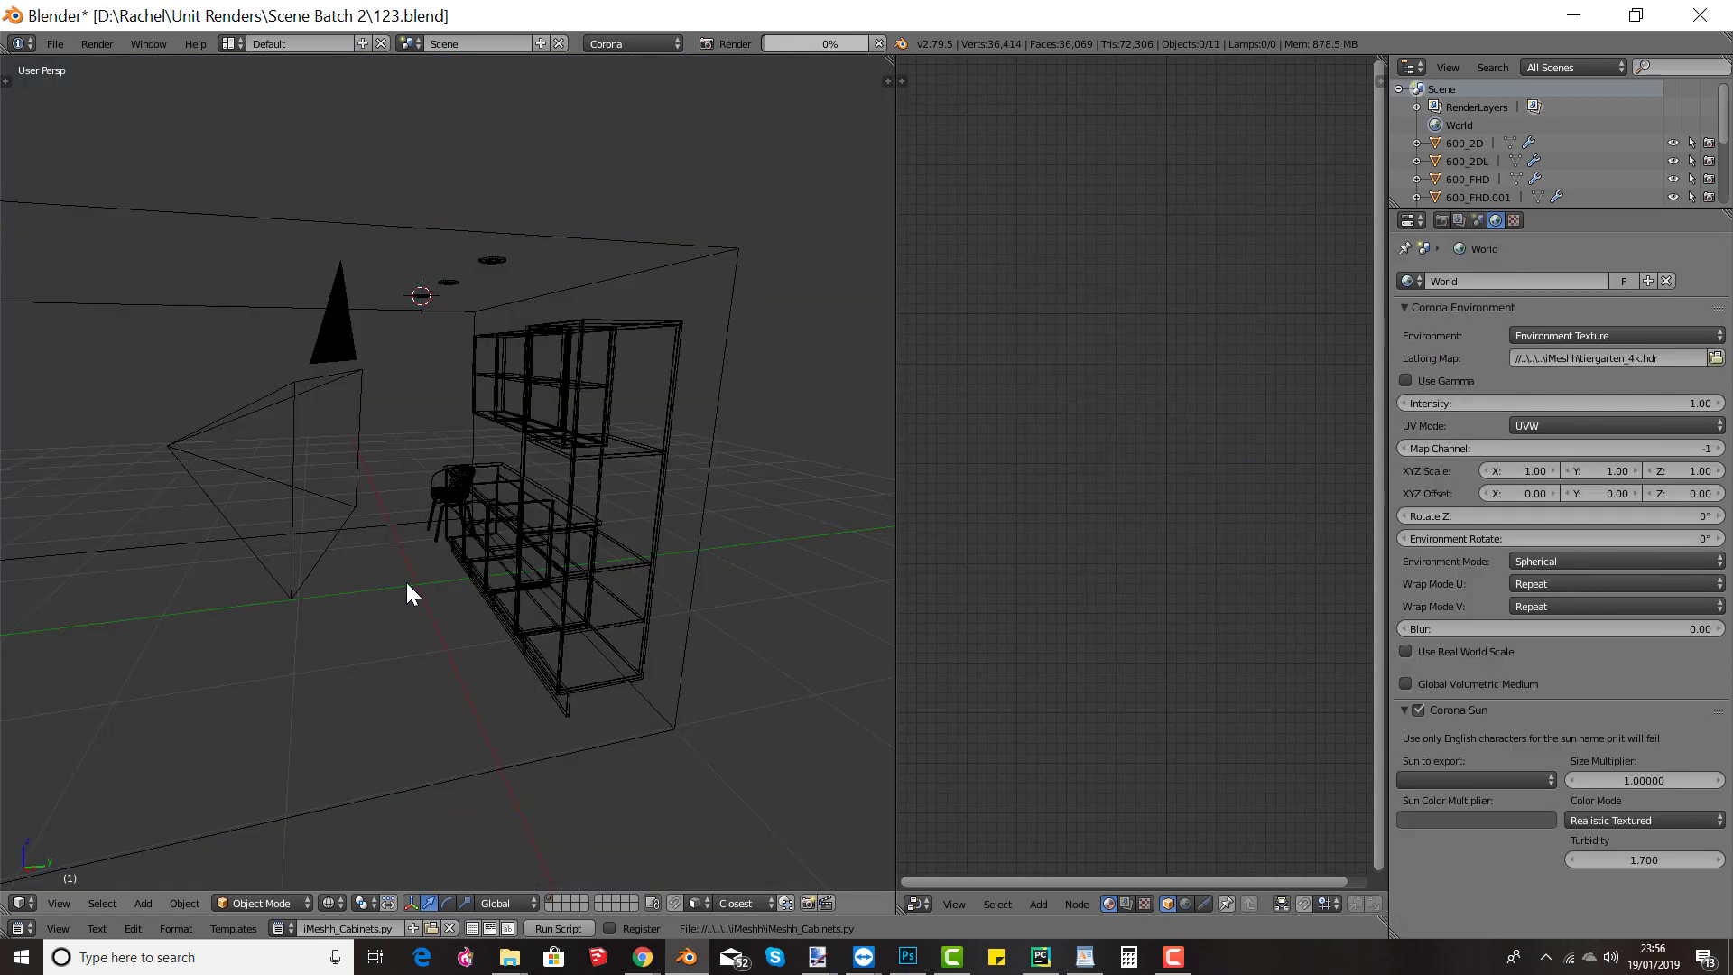
Step: Render the scene through the camera, maximize the render window and show its LightMix controls
middle_drag(406, 584, 503, 508)
key(KP_0)
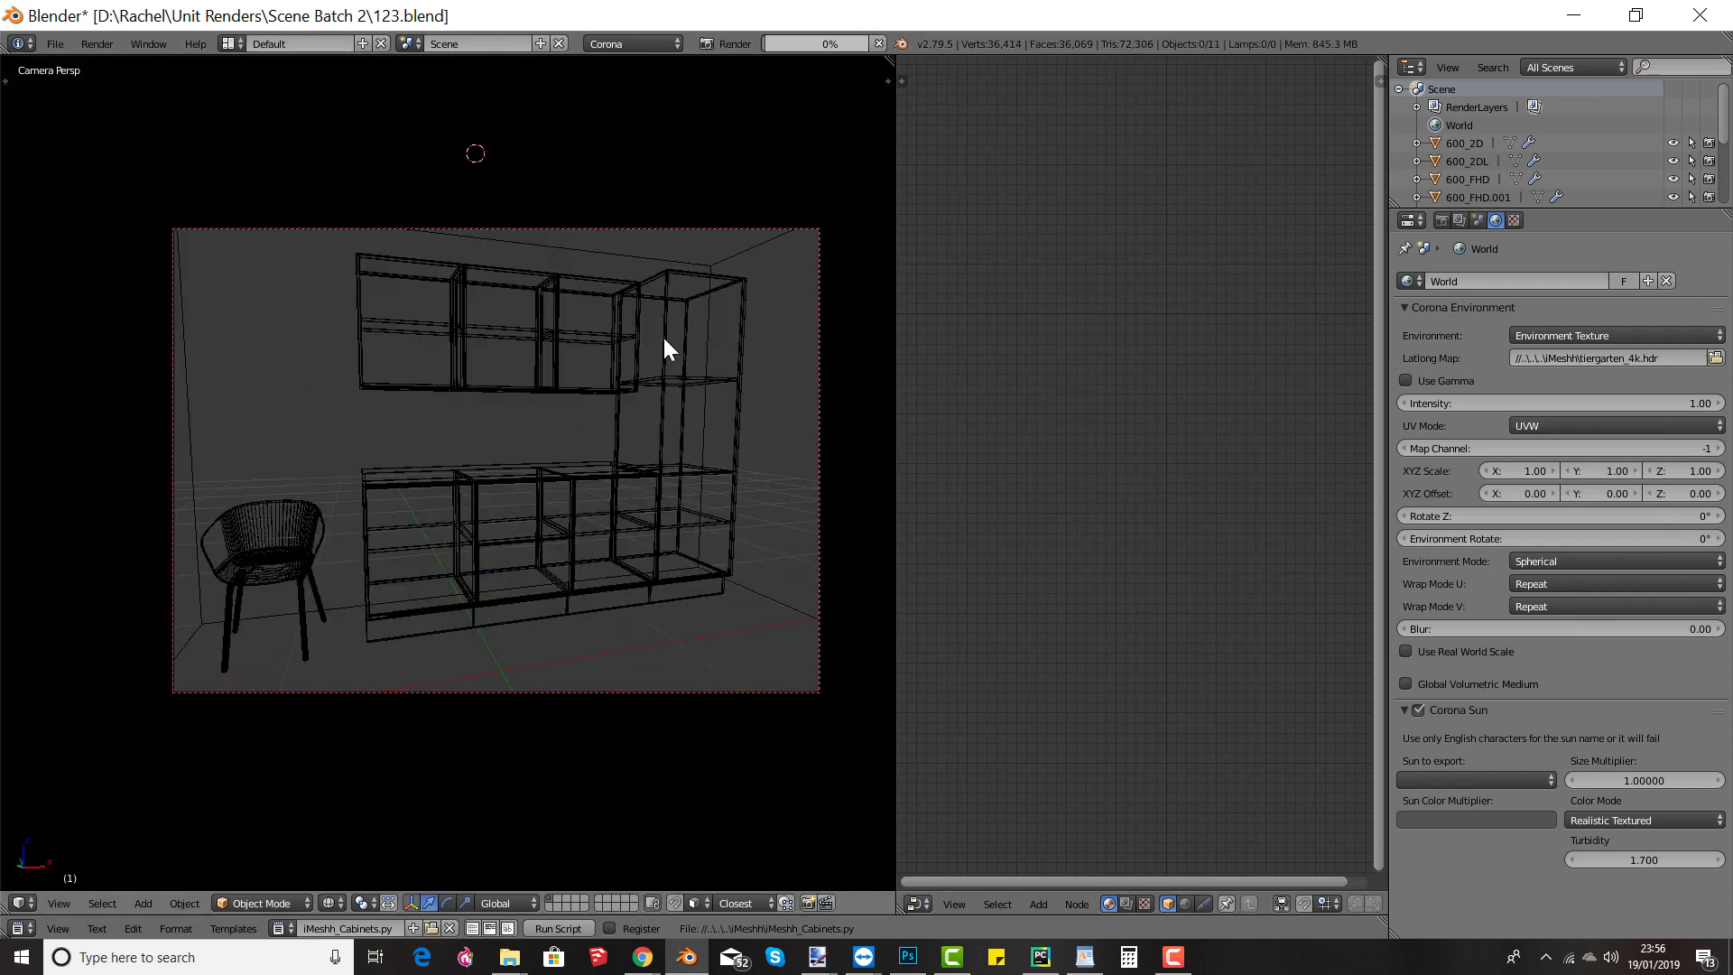
key(F12)
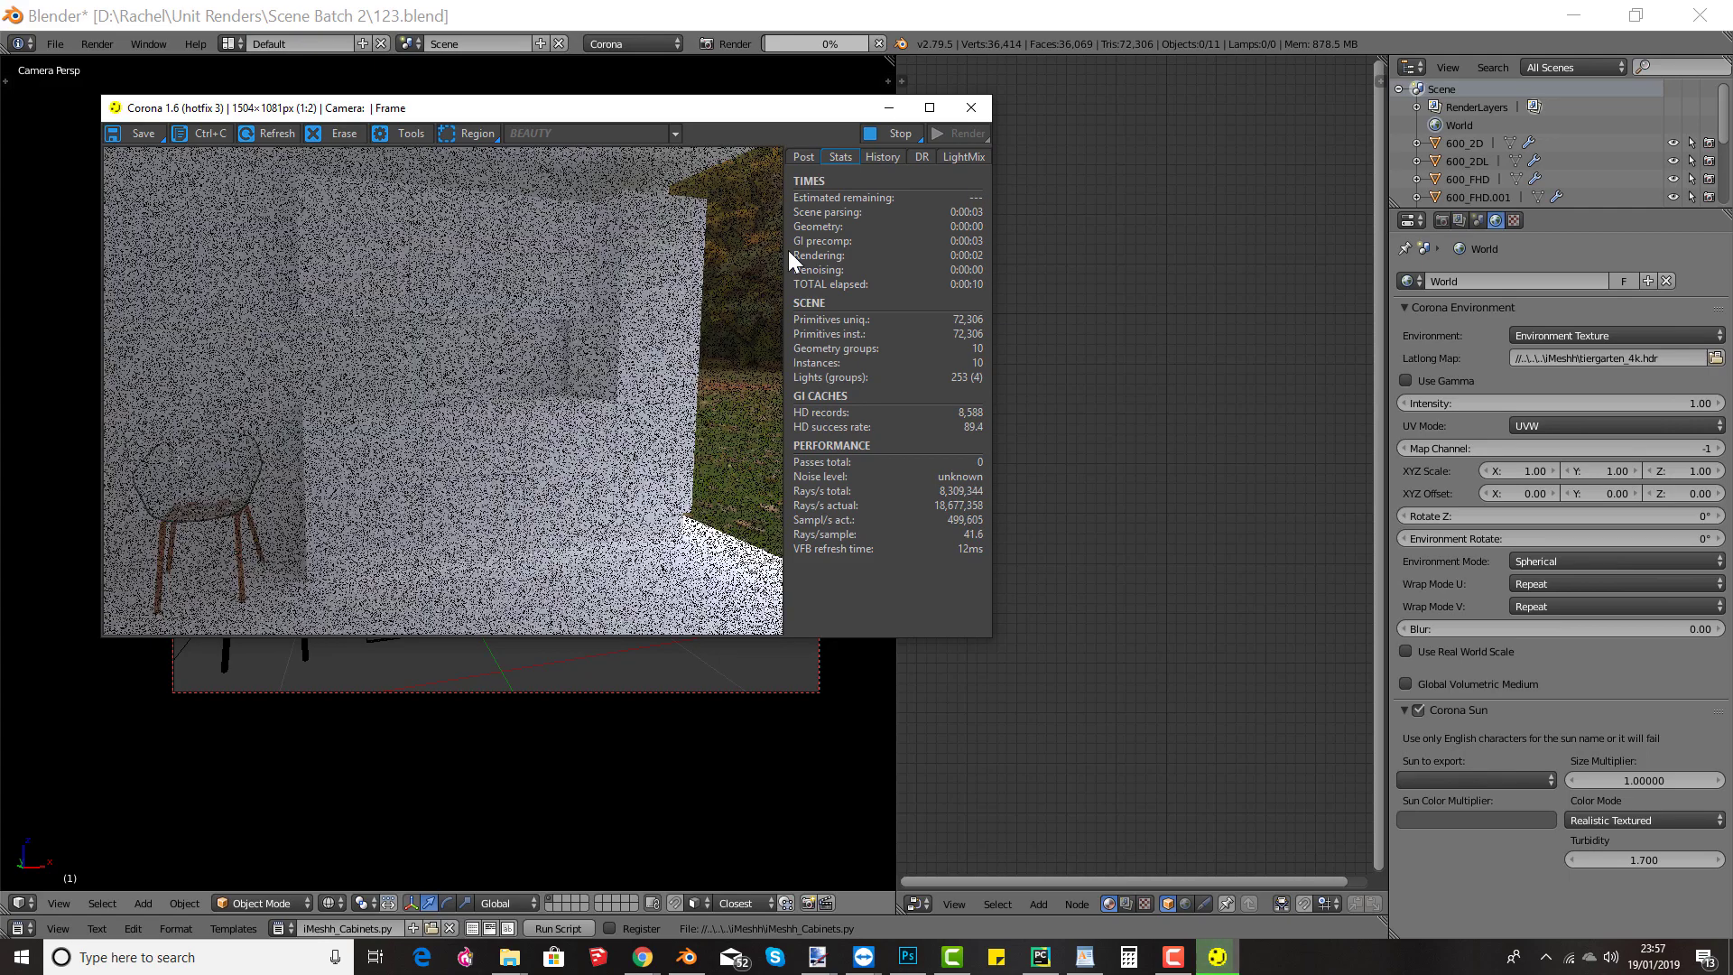
click(929, 107)
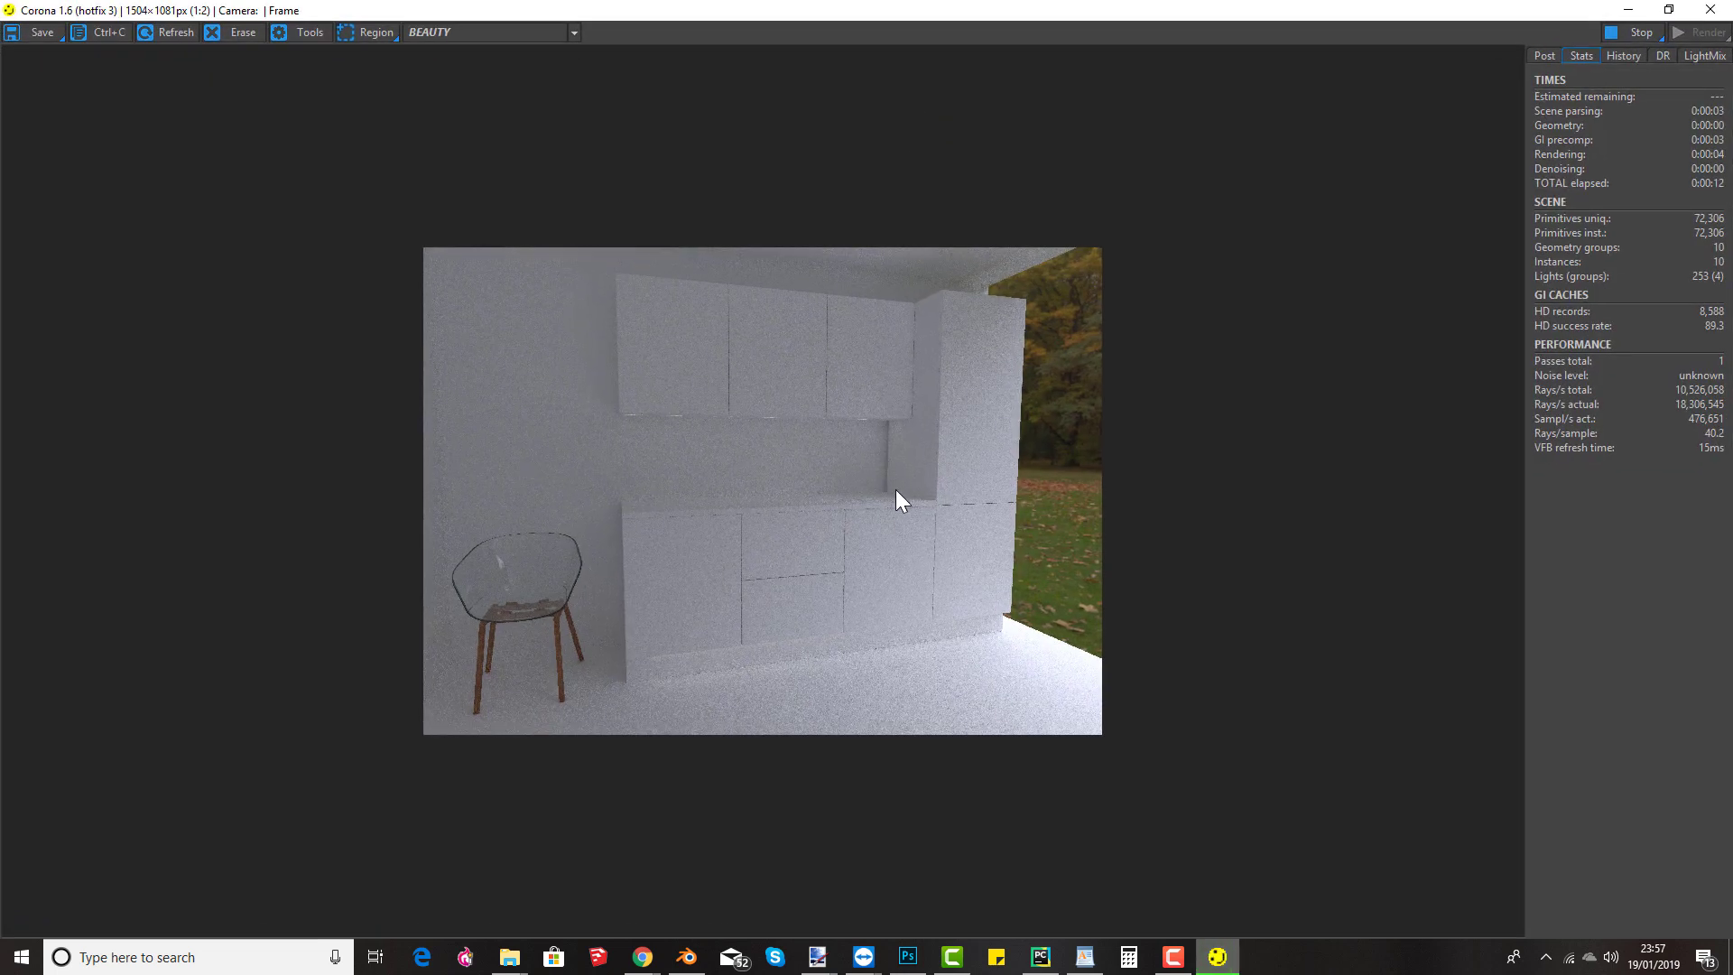
scroll(895, 495, up, 1)
scroll(896, 487, down, 1)
click(1715, 60)
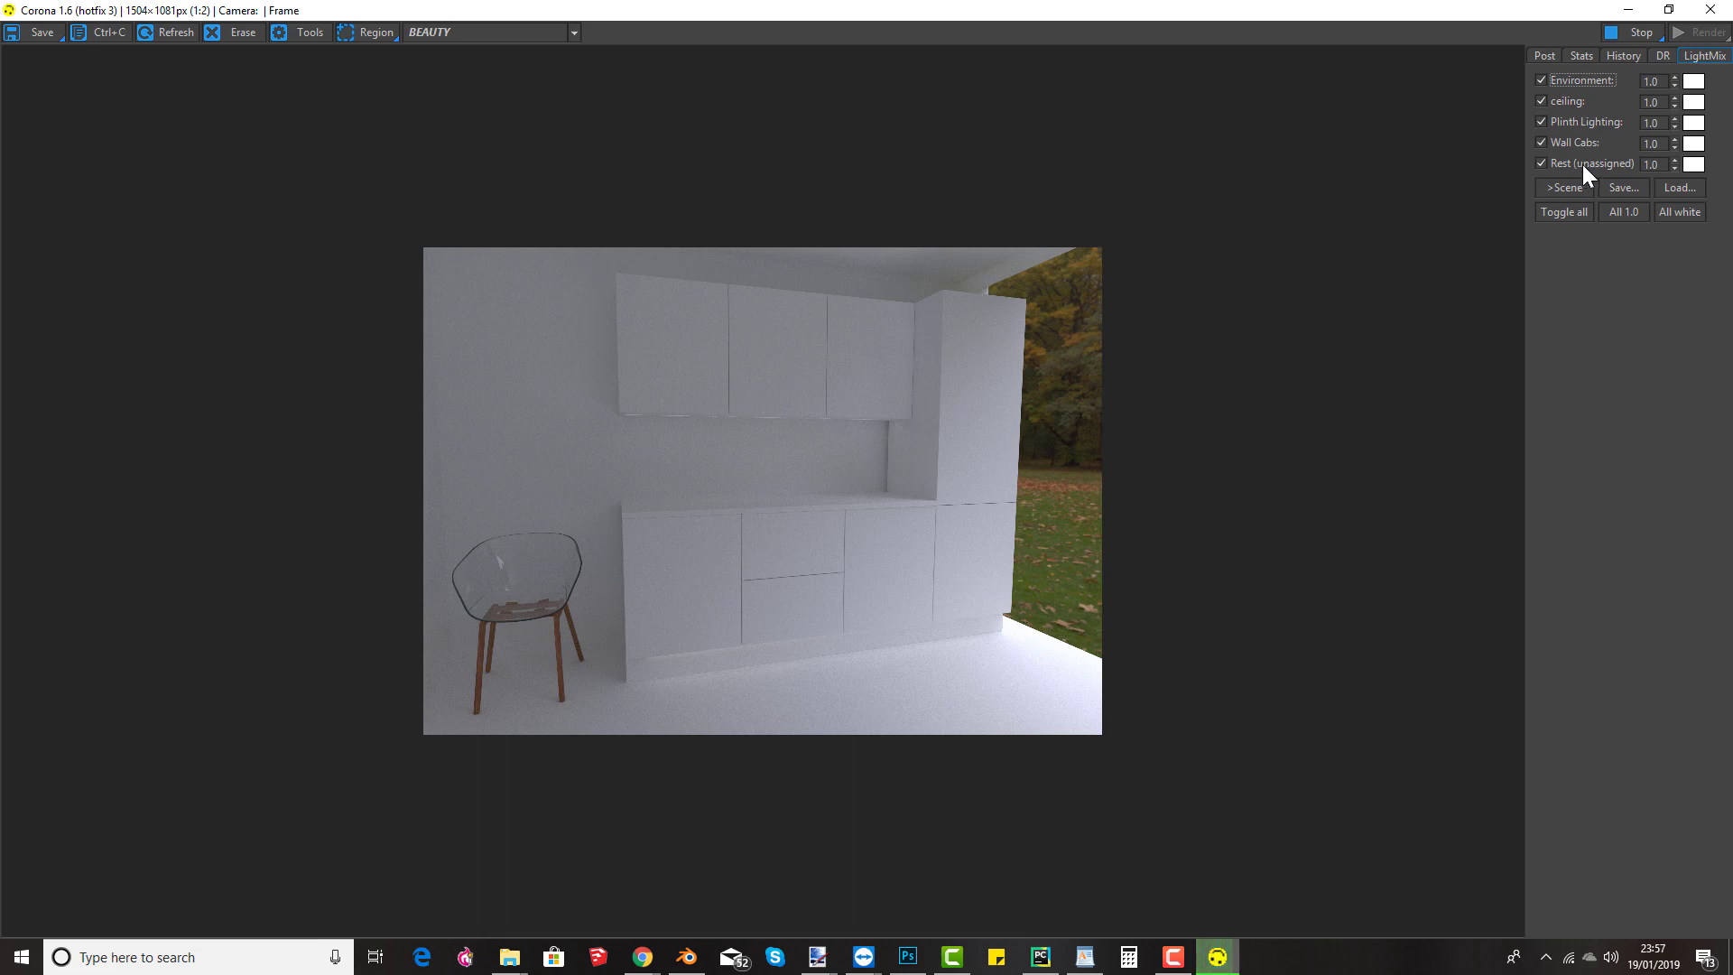
Step: Try dimming the Rest (unassigned) light group and reset its intensity to 1
drag(1675, 160, 1666, 788)
drag(1644, 407, 1662, 508)
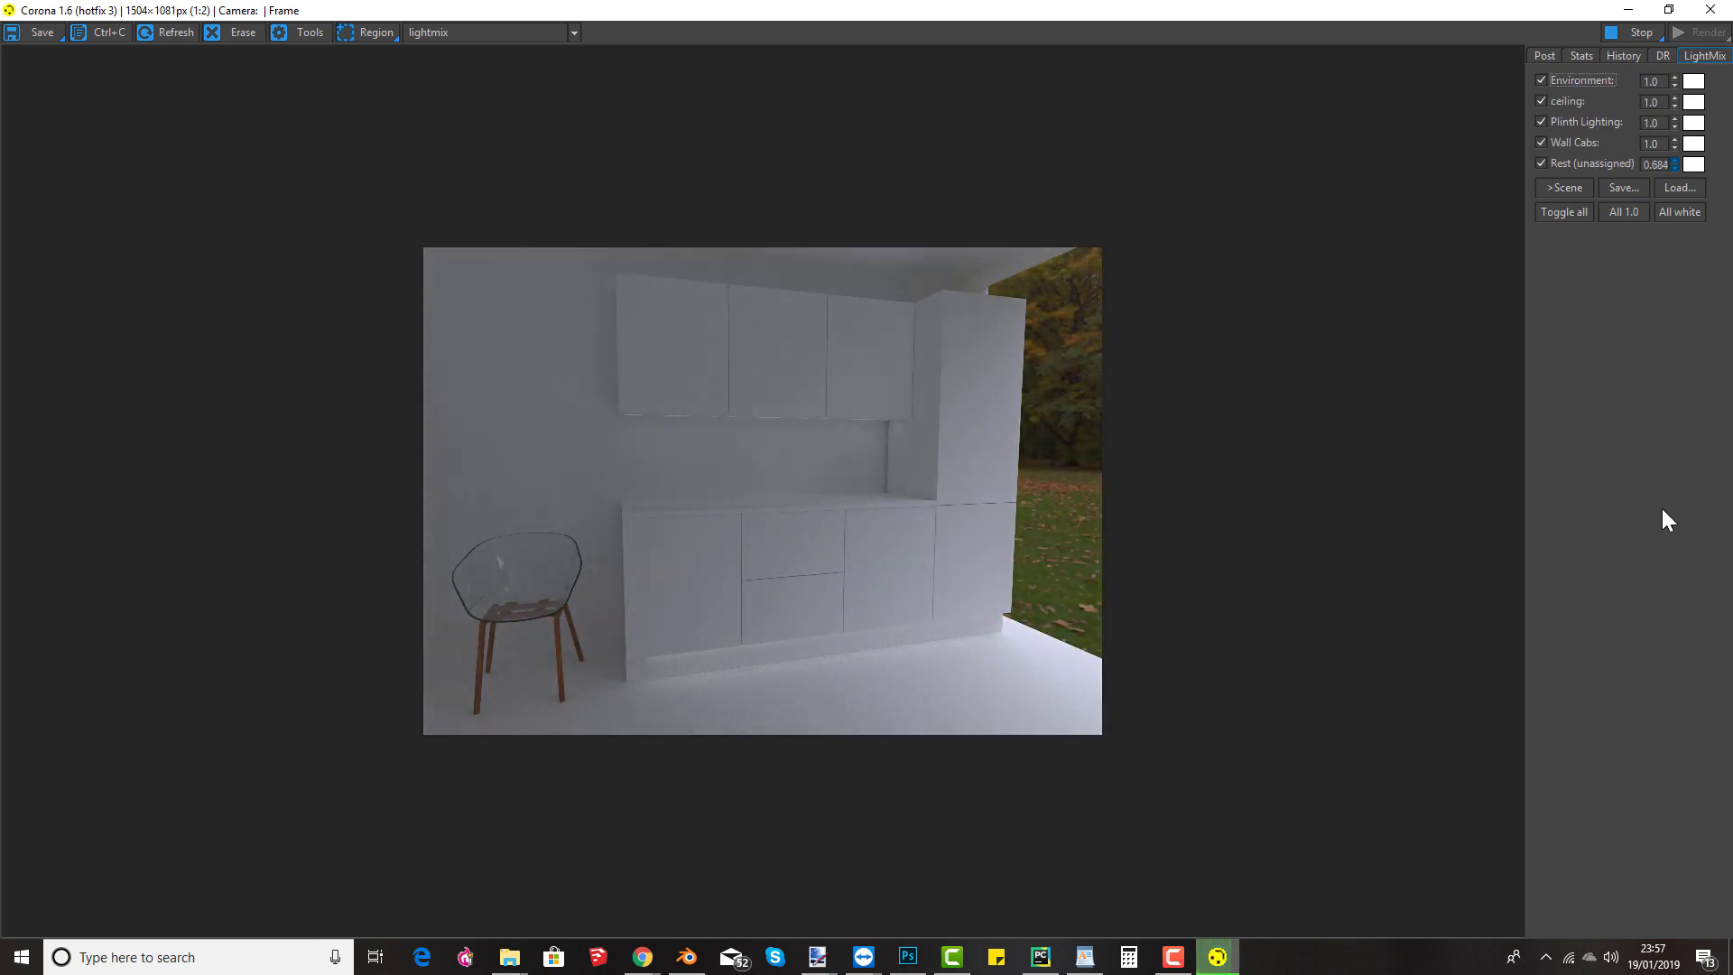
double_click(1654, 169)
text(1)
key(Return)
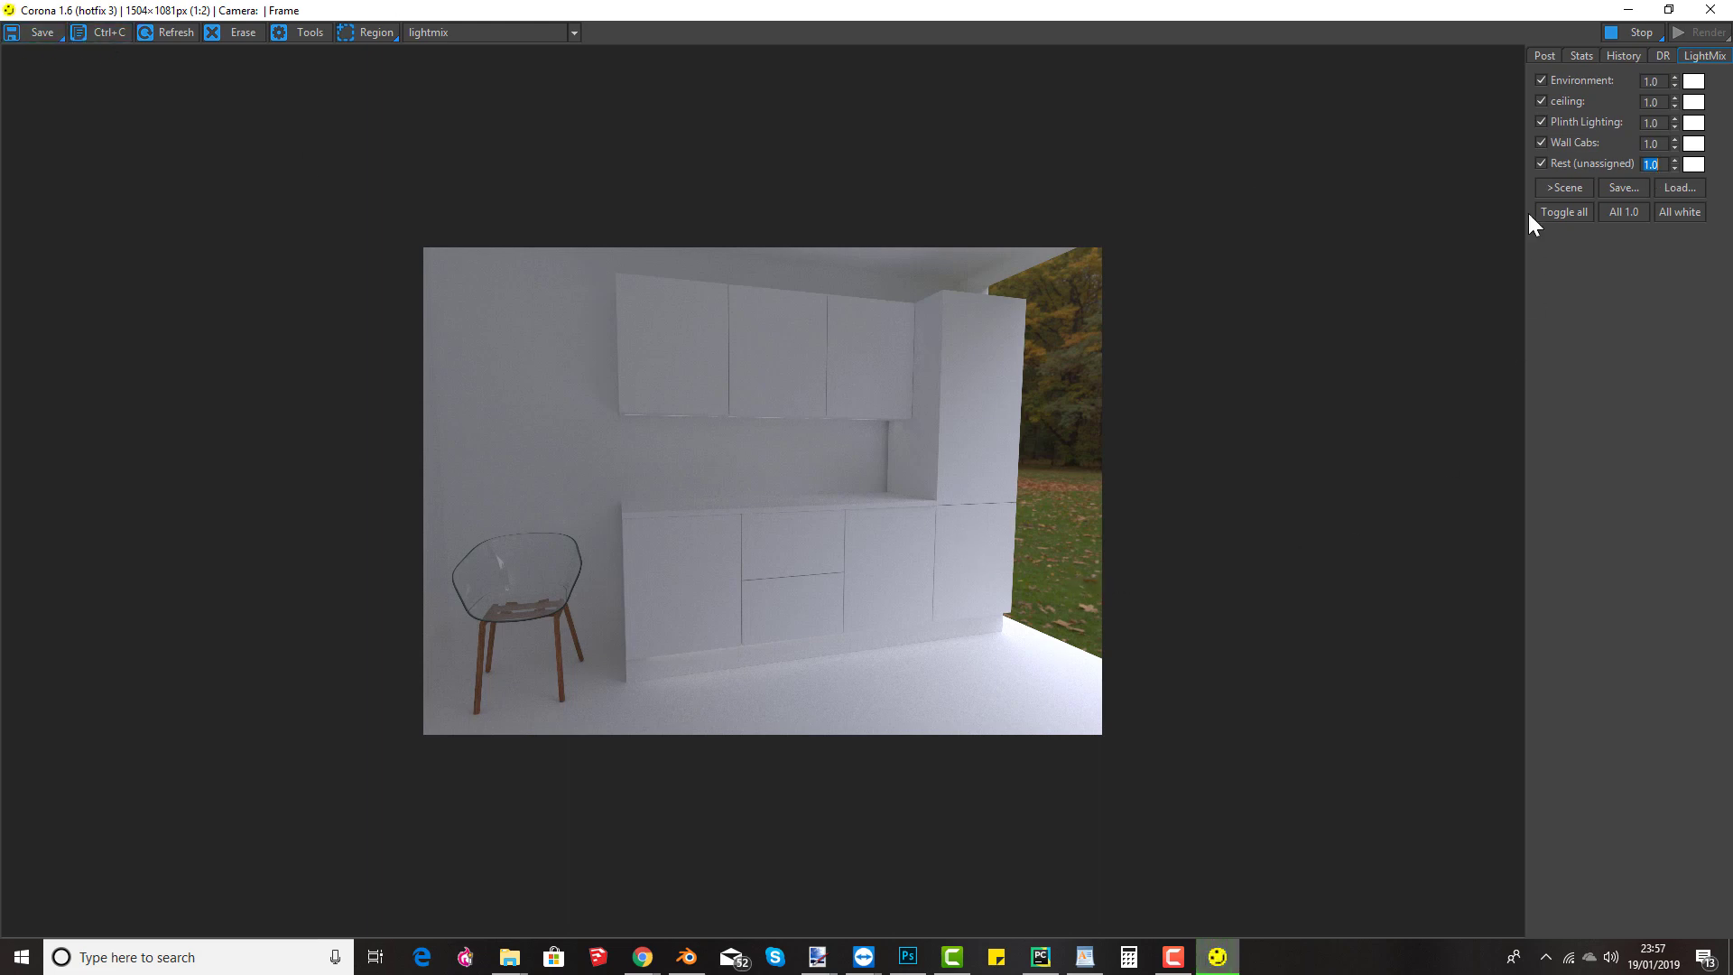
Step: Slightly lower the Environment intensity and switch off the Environment, ceiling, Plinth Lighting and Wall Cabs groups
mouse_move(1678, 83)
mouse_down()
mouse_move(1680, 257)
mouse_move(1669, 70)
mouse_move(1676, 237)
mouse_move(1678, 101)
mouse_up()
click(1541, 80)
click(1542, 101)
click(1540, 122)
click(1540, 143)
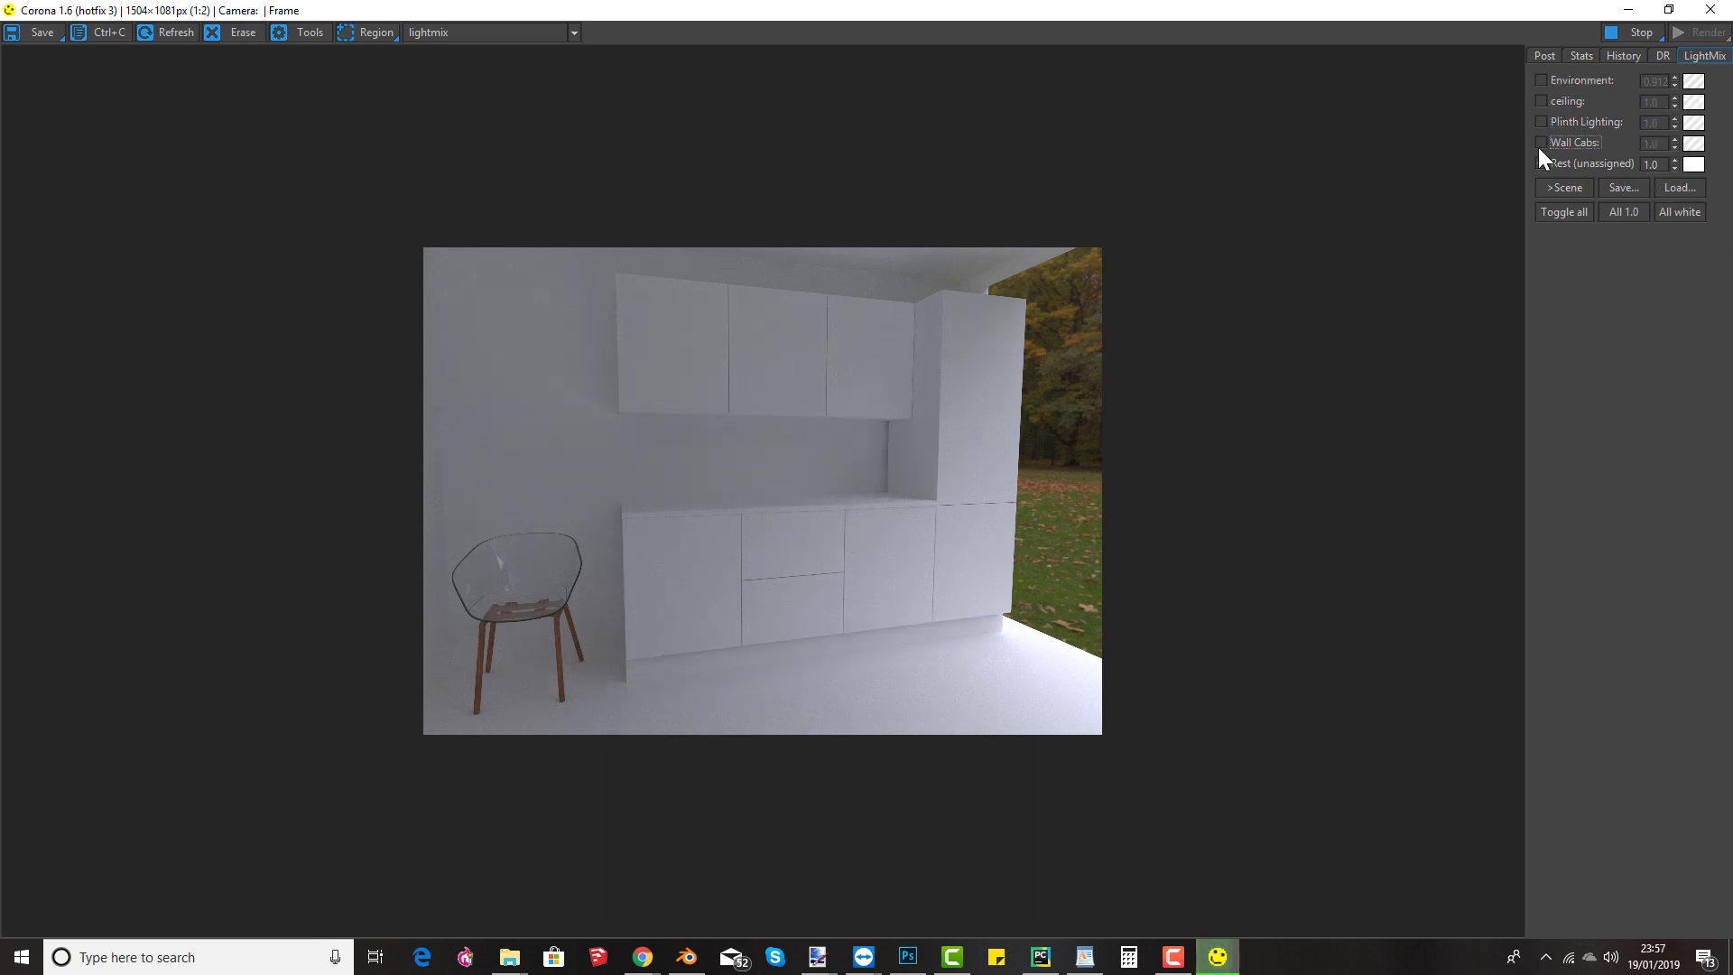
Step: Re-enable the Wall Cabs, Plinth Lighting and ceiling groups and set the ceiling intensity to 50
click(1541, 142)
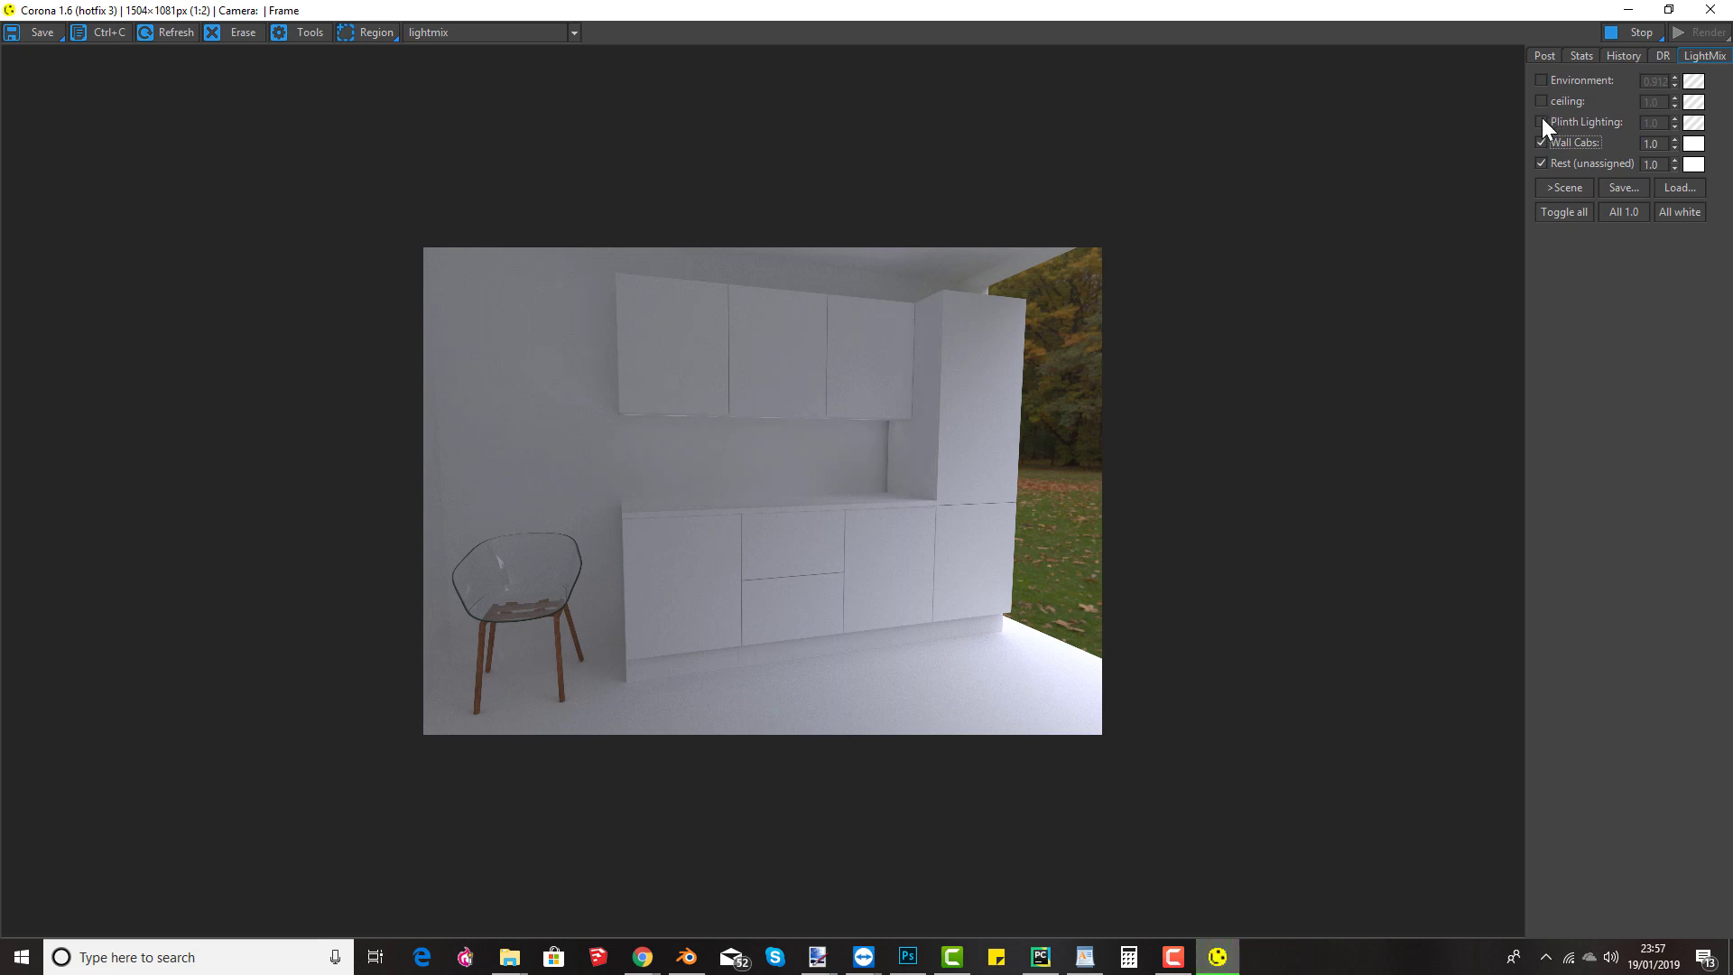
click(1541, 120)
click(1542, 101)
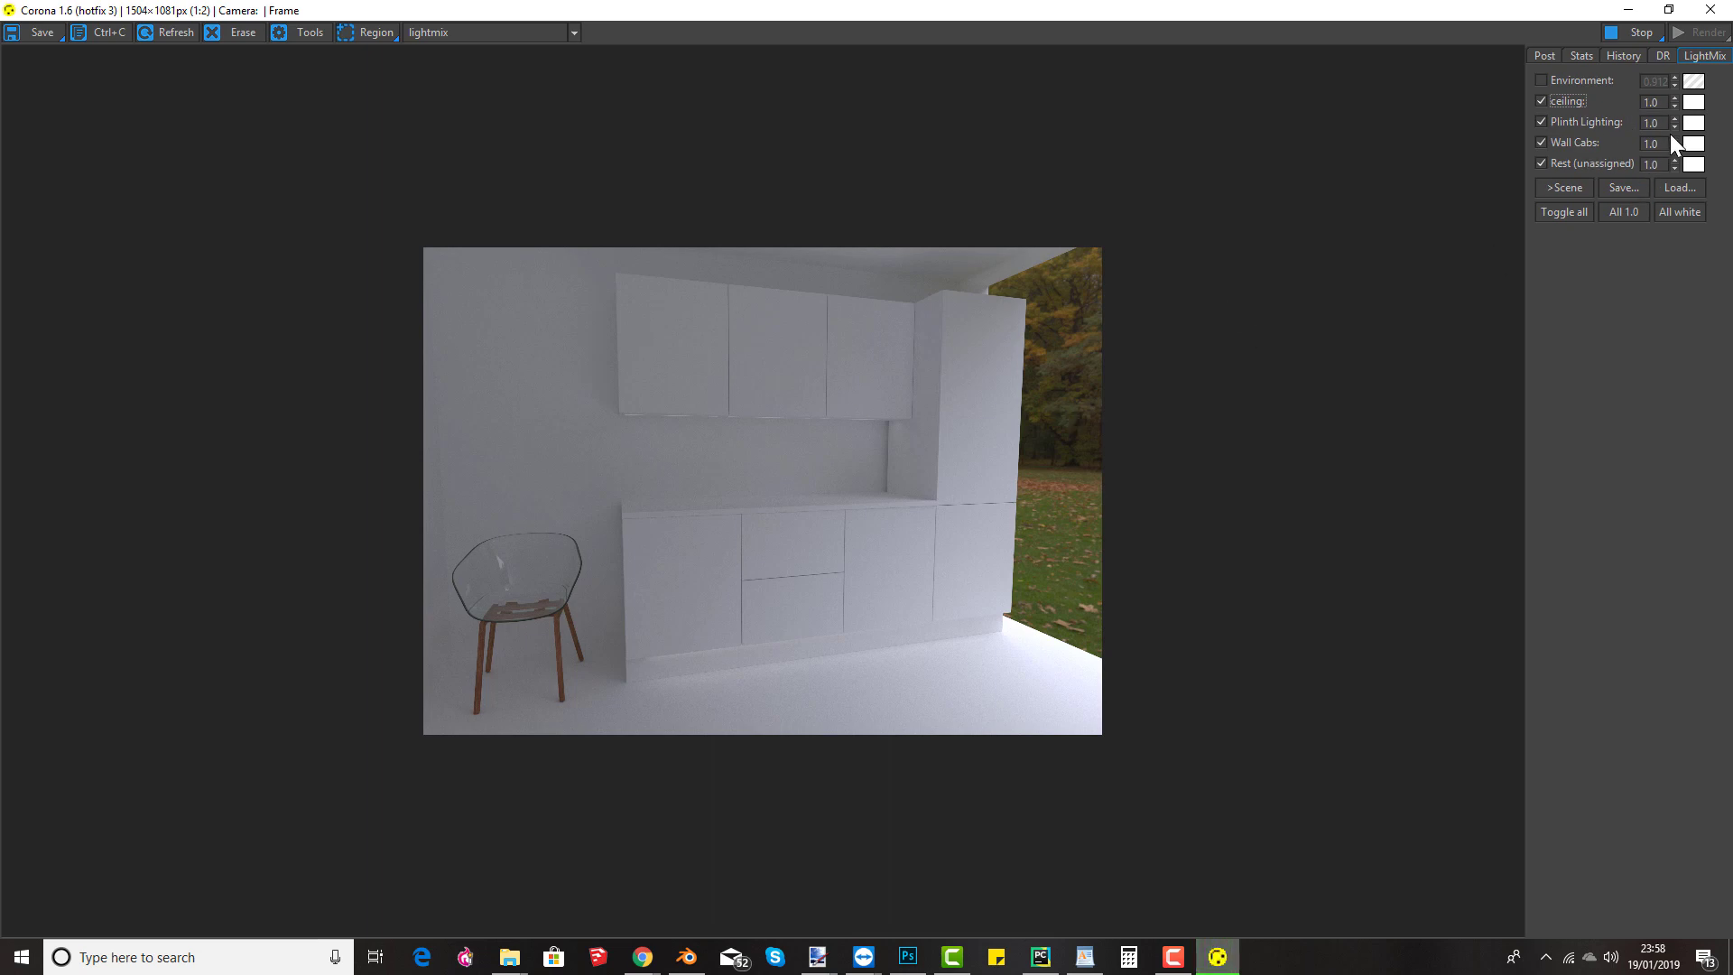
key(Tab)
text(50)
key(Return)
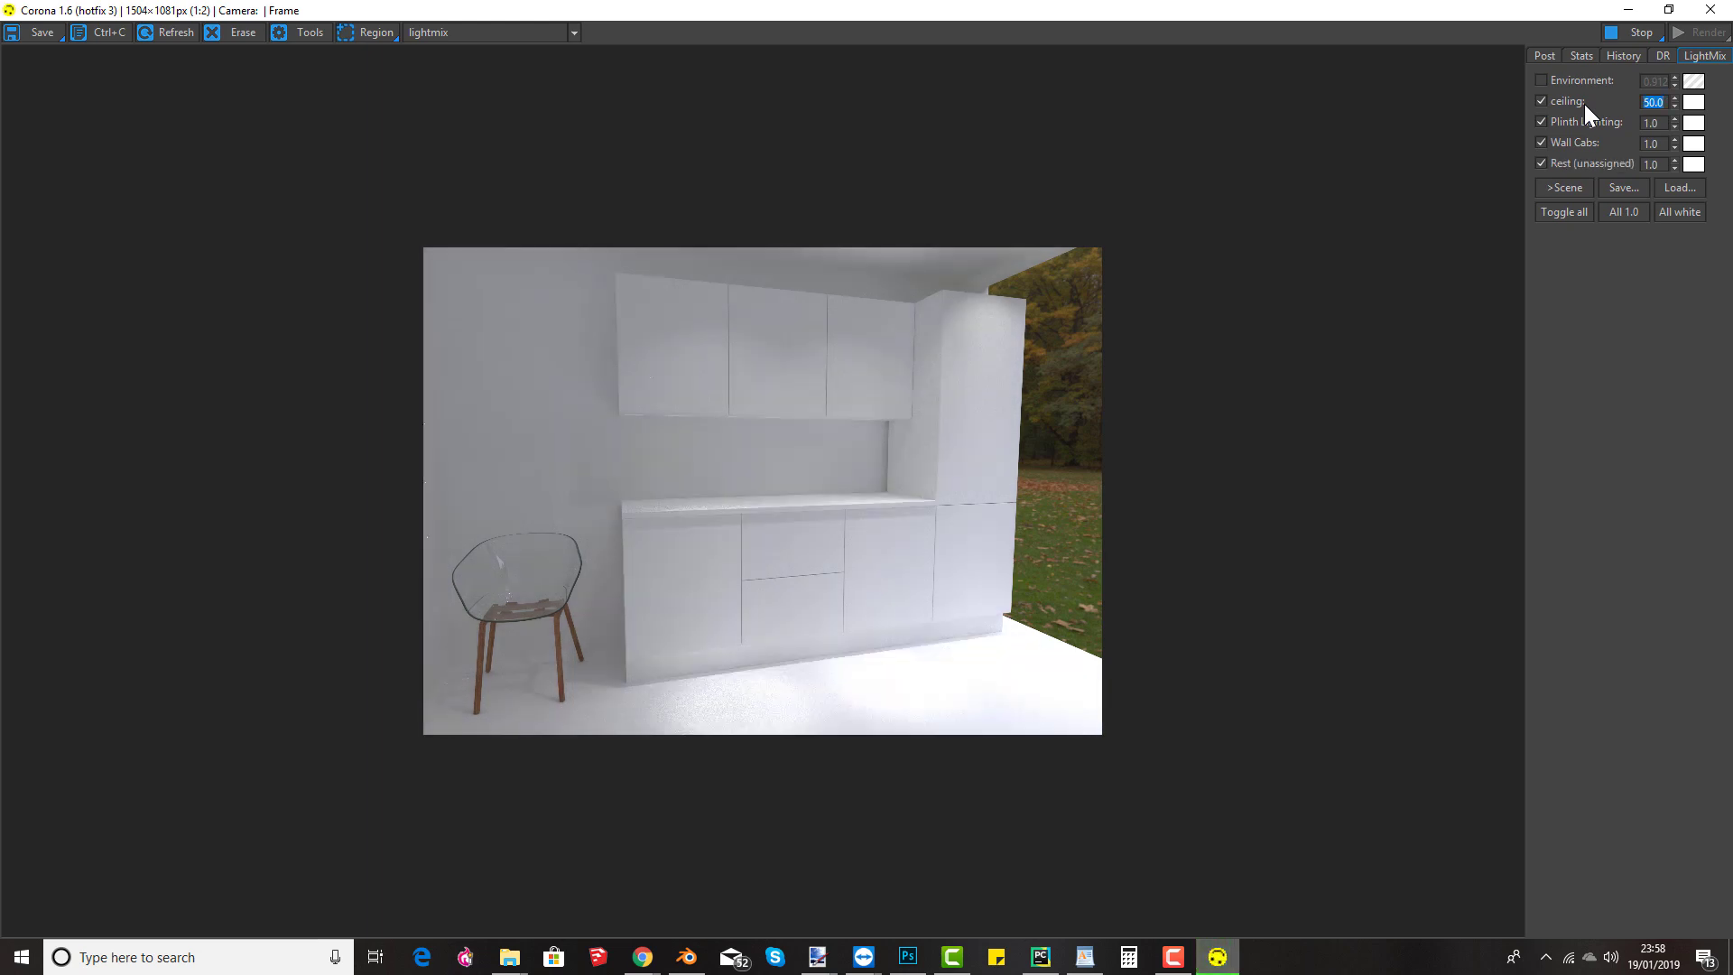
Step: Set the tone mapping's highlight compression to 5
click(1545, 54)
click(1546, 114)
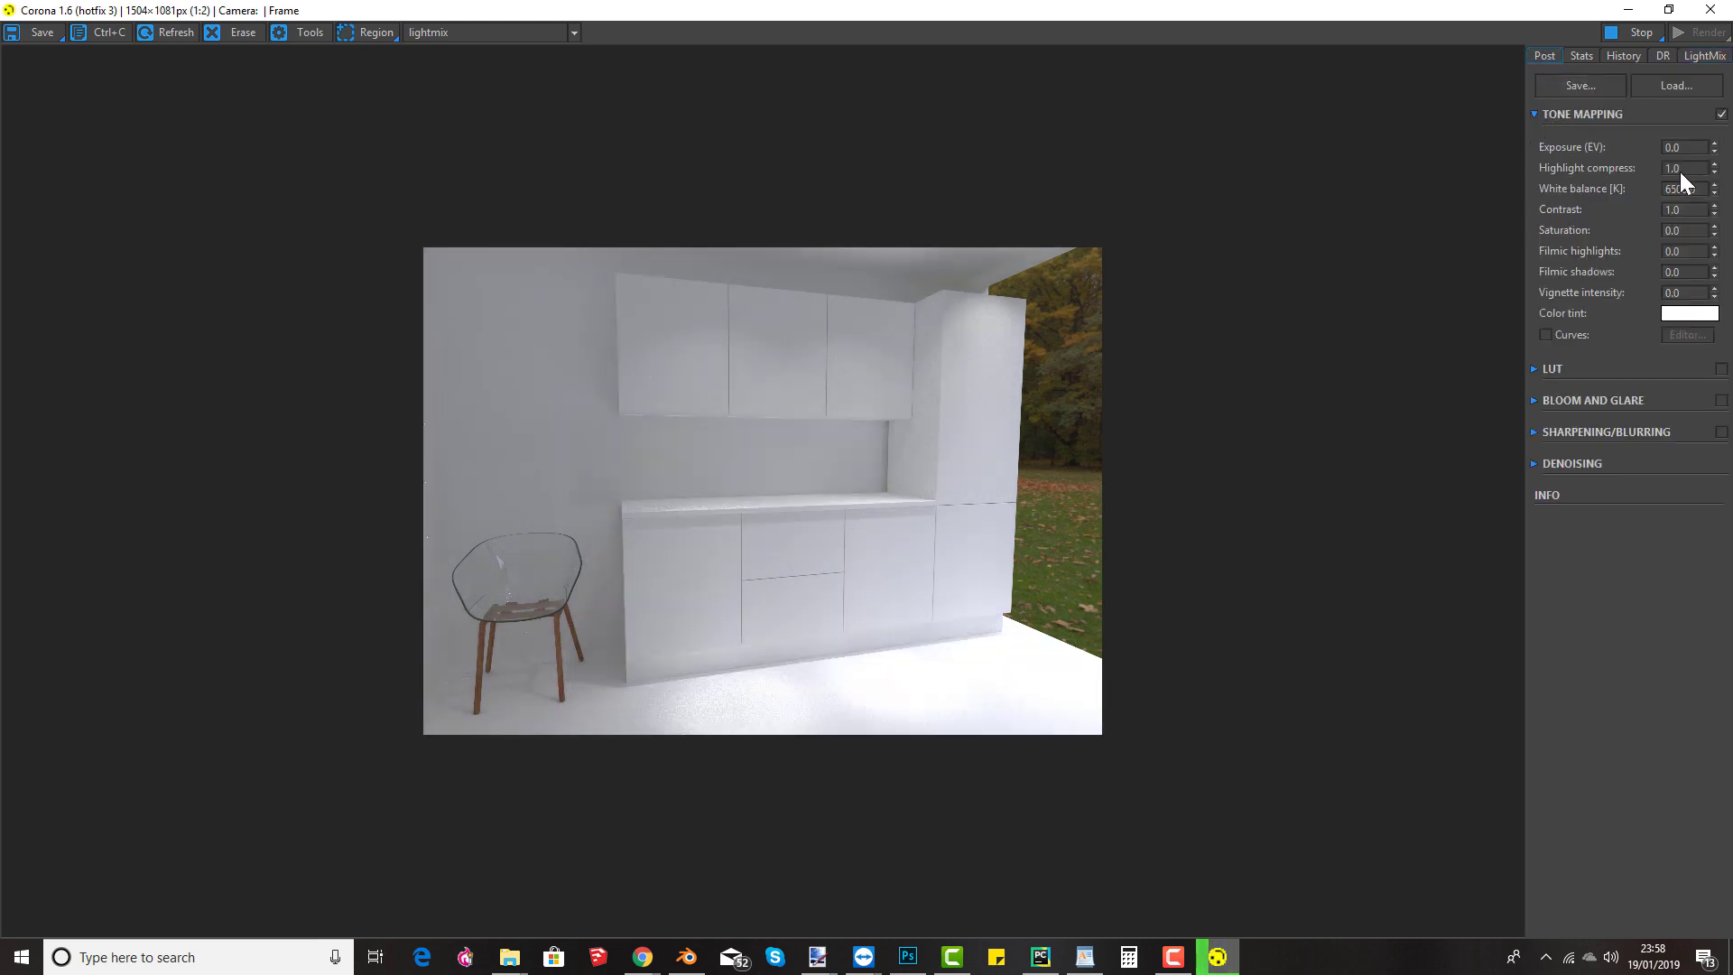
text(5)
key(Return)
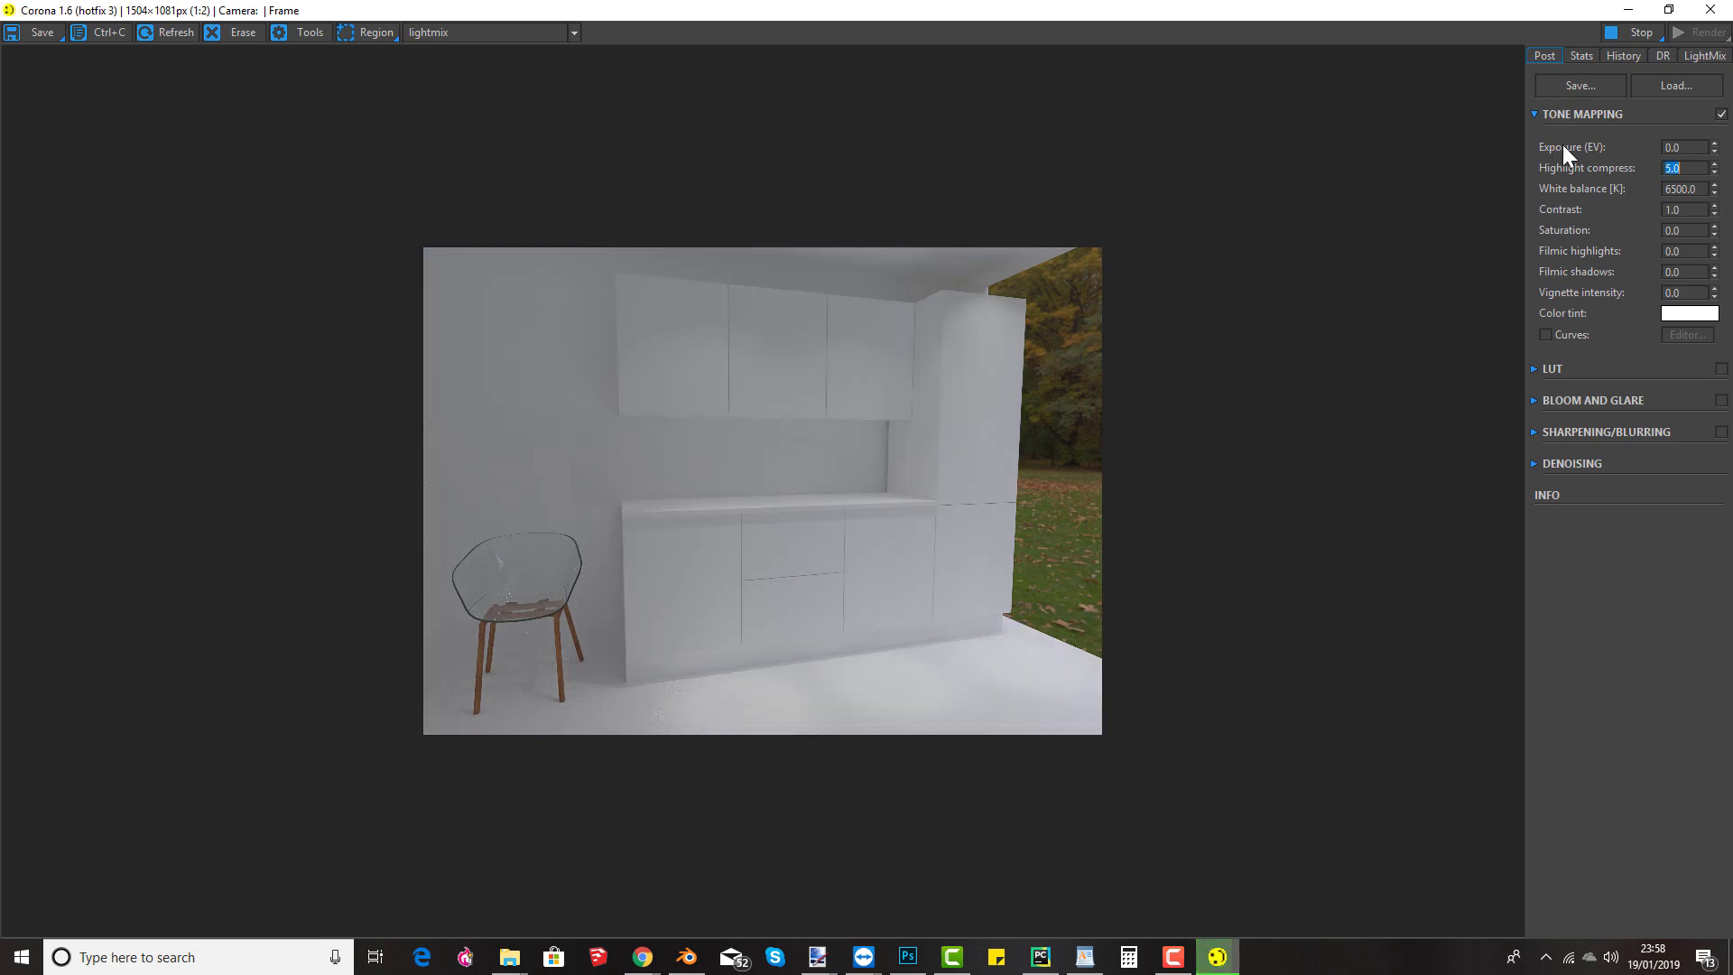
Step: Compare lower intensities such as 30 for the ceiling light group, ending at 50
click(1702, 58)
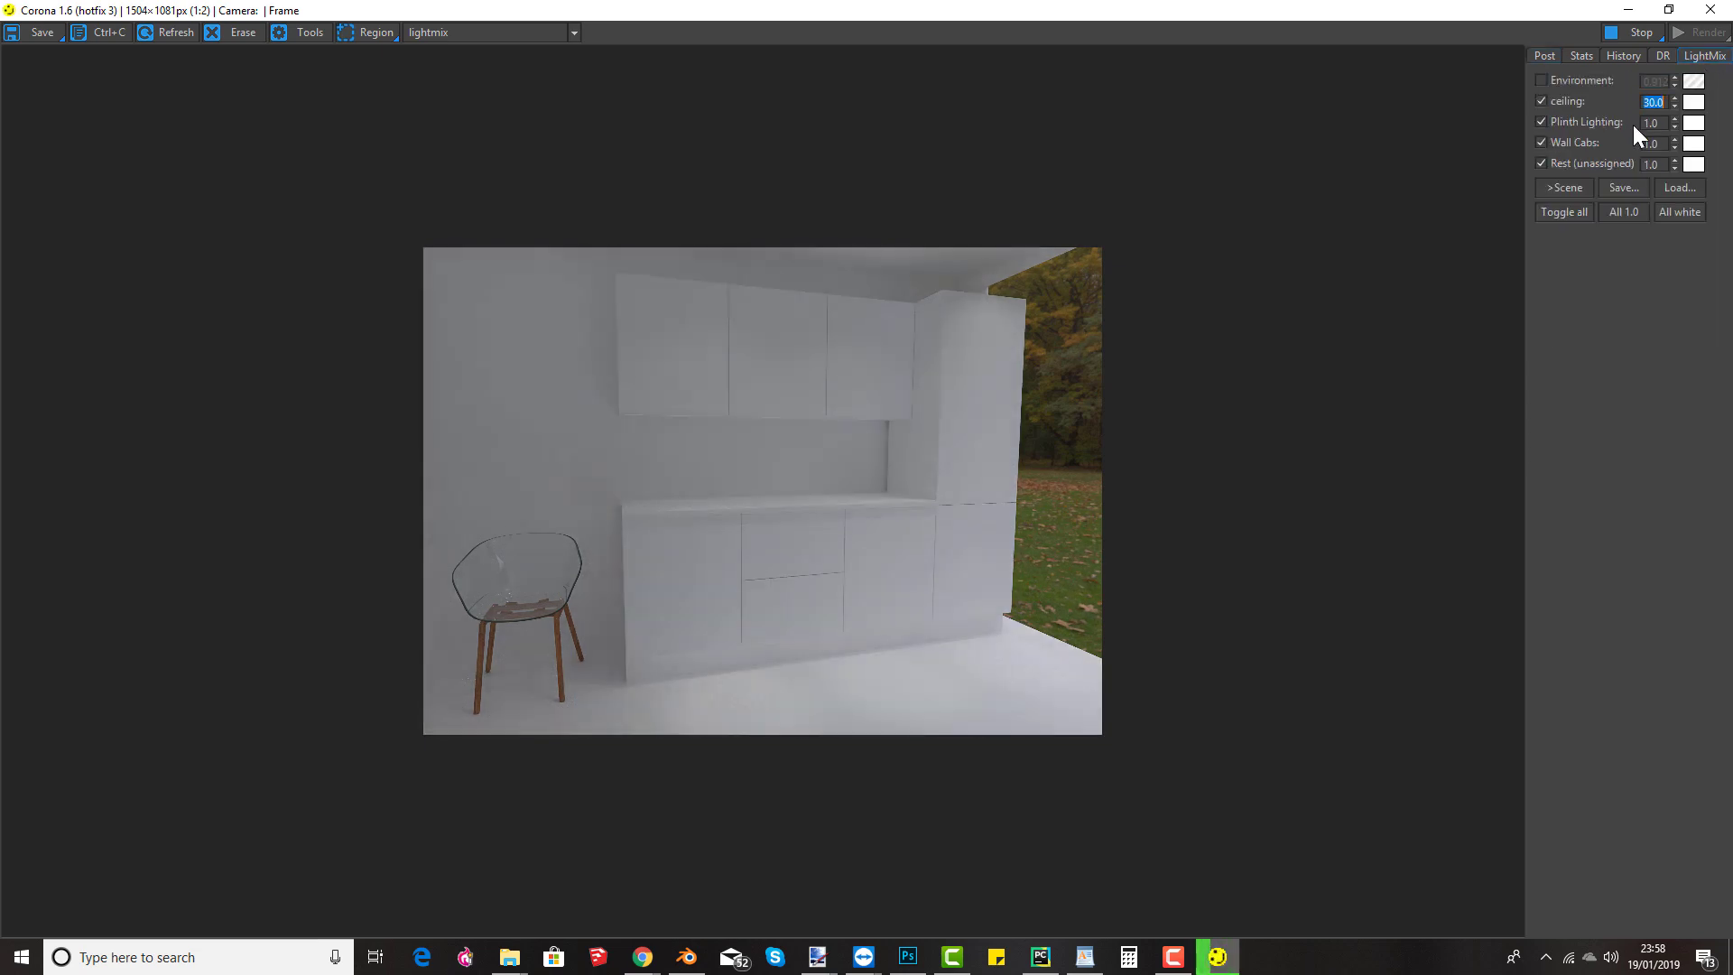
text(50)
key(Return)
text(40)
key(BackSpace)
key(BackSpace)
text(5)
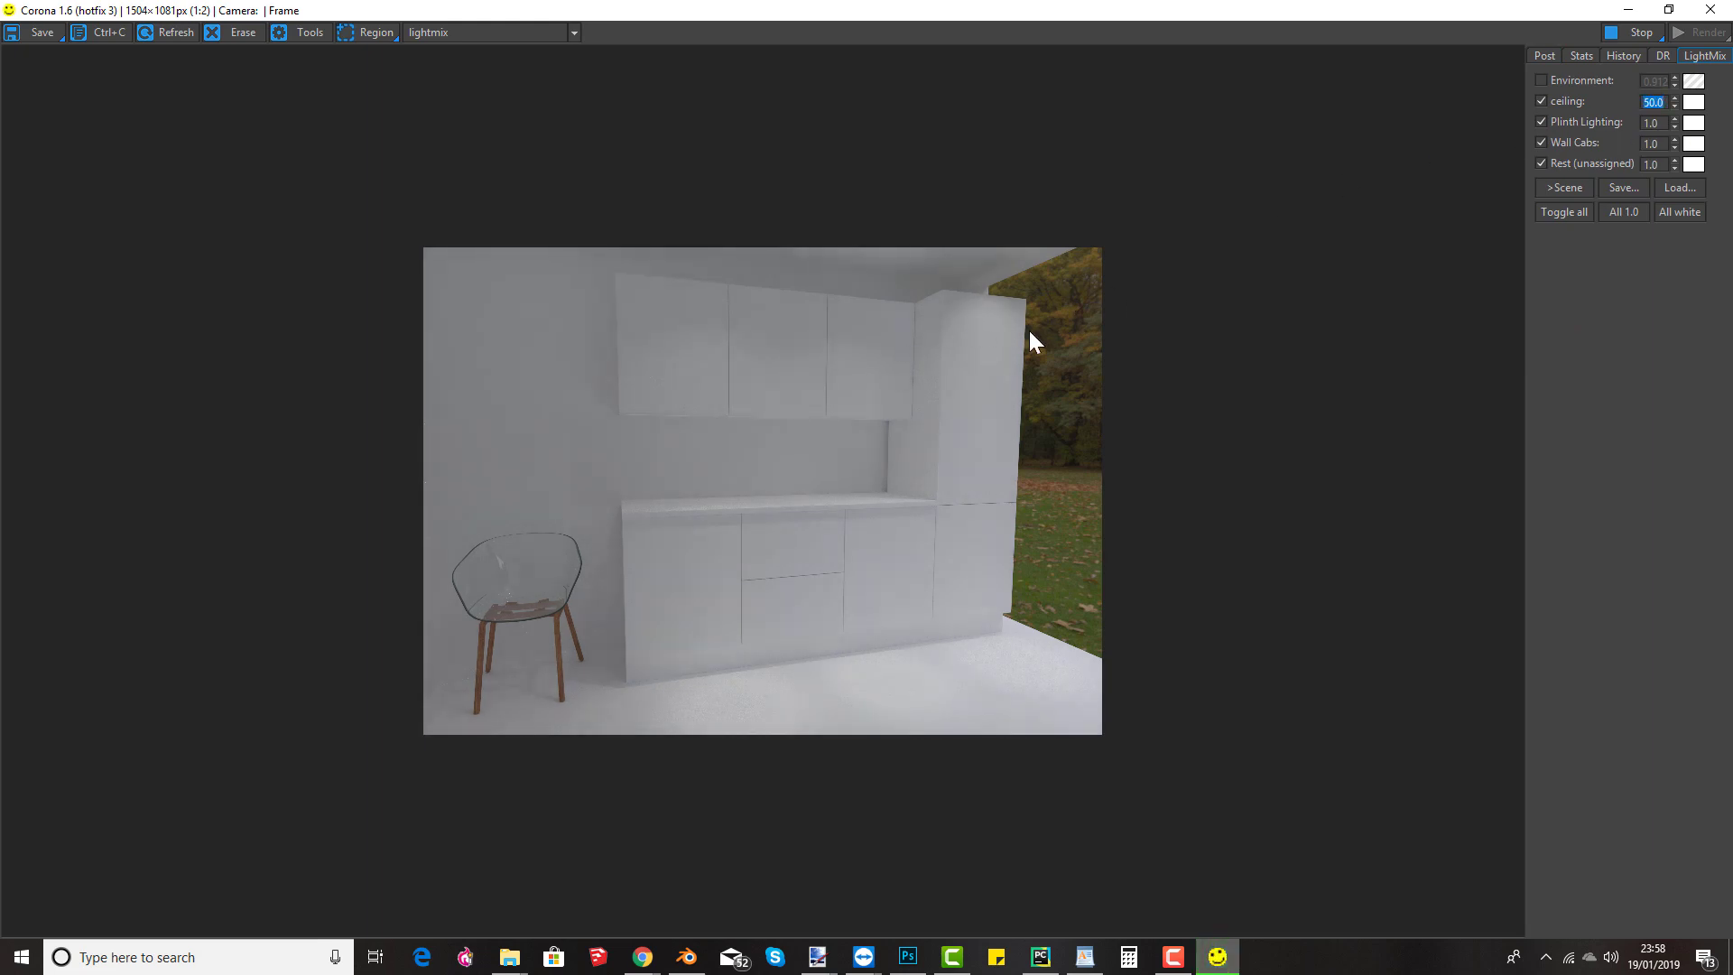
Step: Give the ceiling light group a warm colour with a temperature of about 3883 K
click(1693, 104)
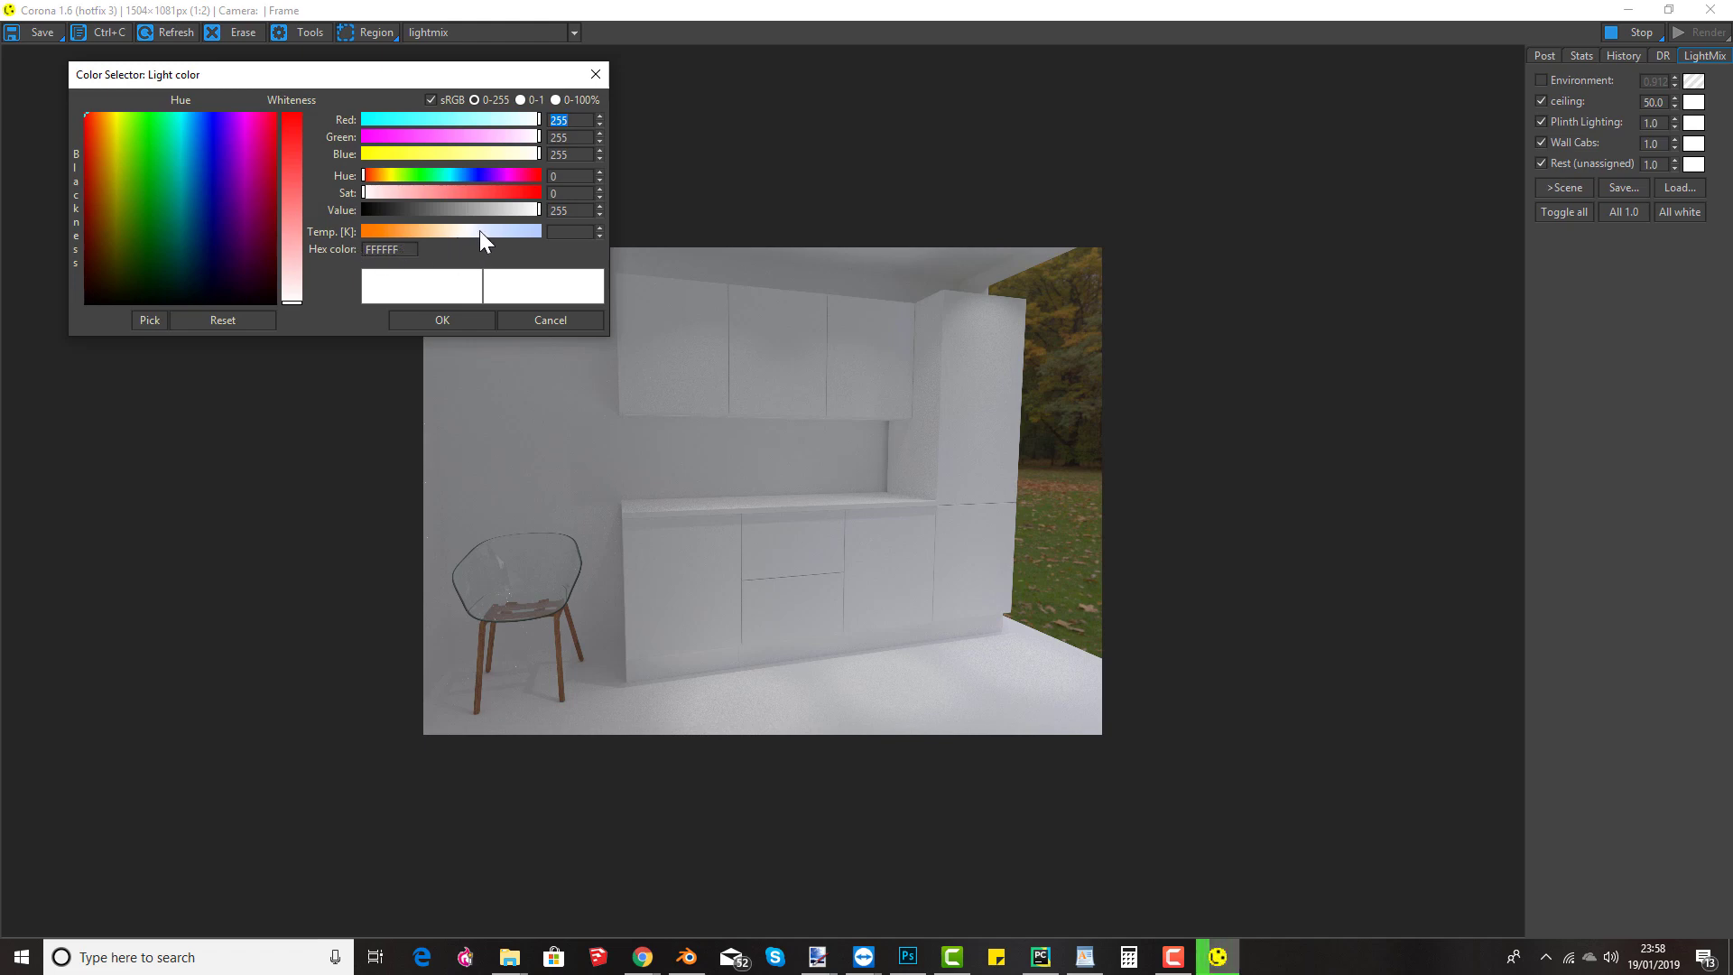
drag(460, 233, 432, 229)
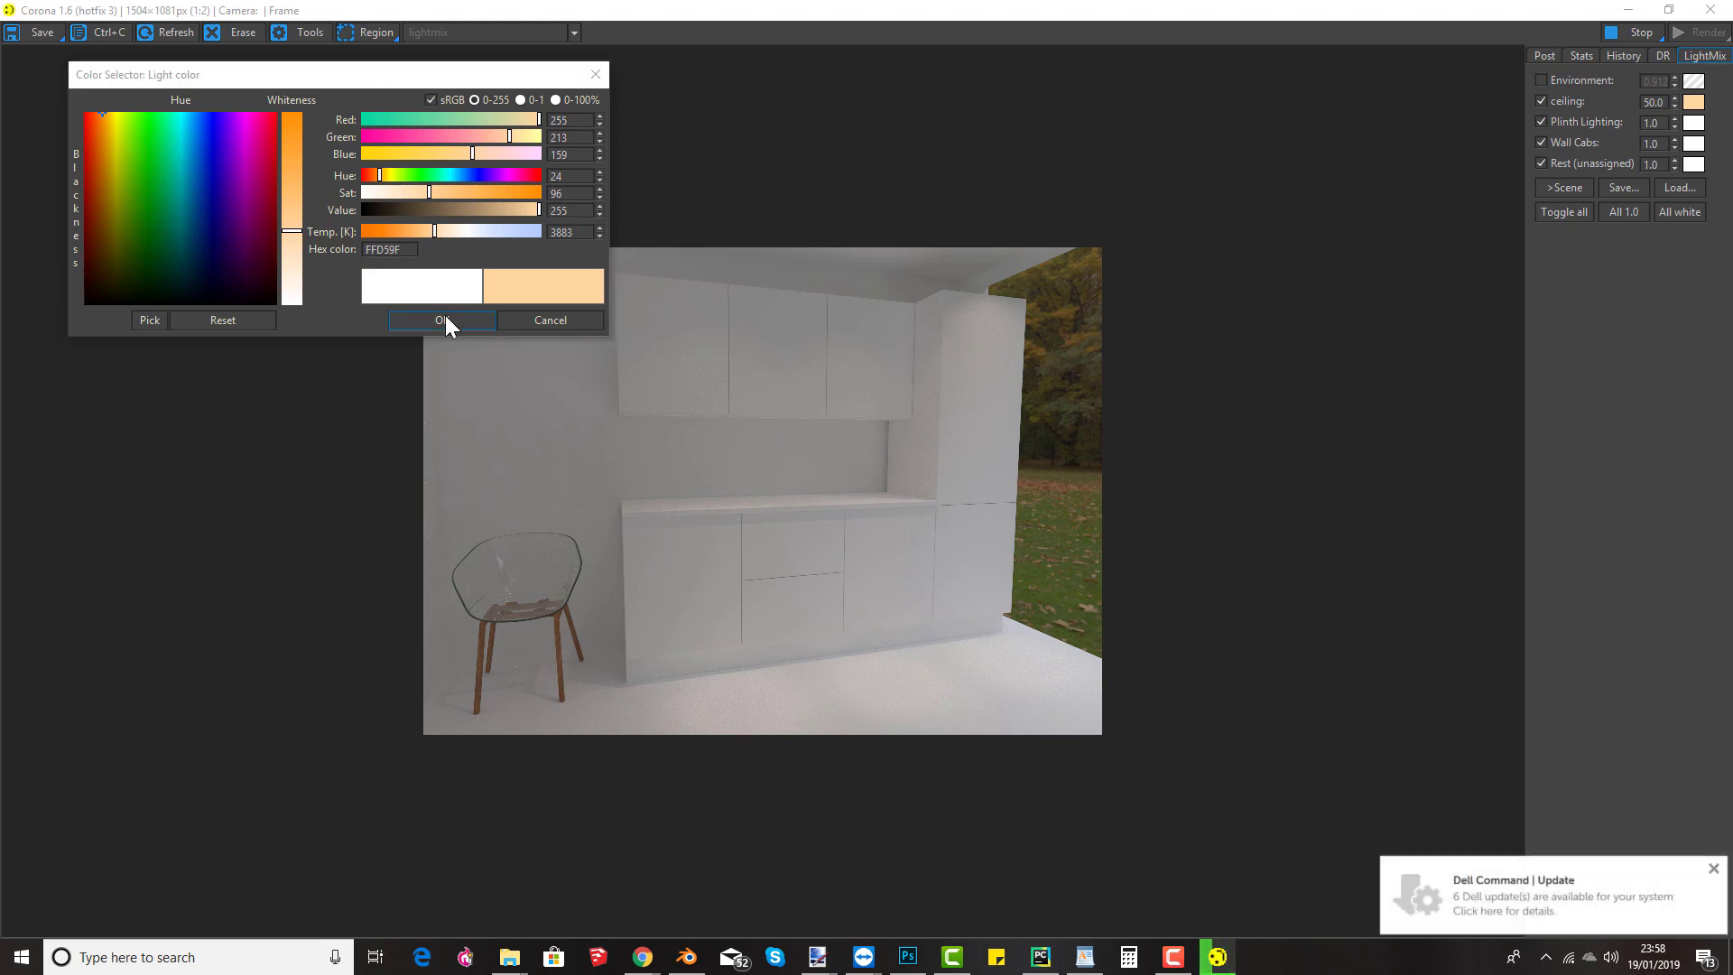
click(424, 325)
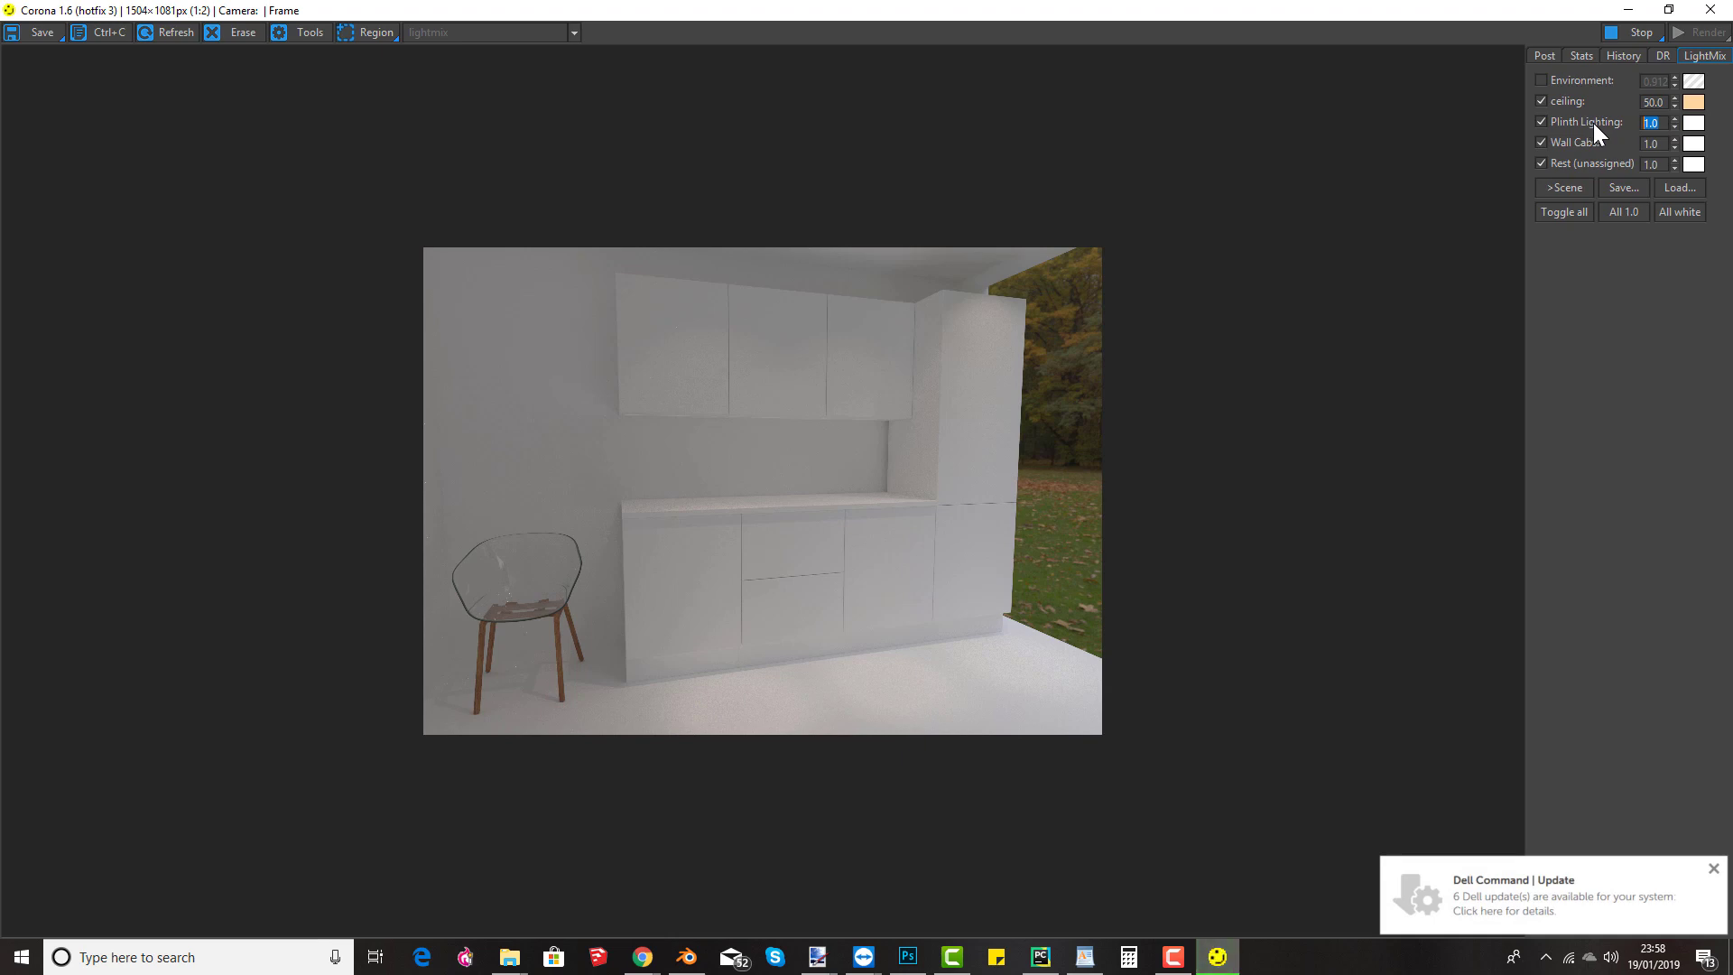
Step: Compare intensities of 20, 10 and 5 for the Plinth Lighting group and settle on 10
text(50)
key(Return)
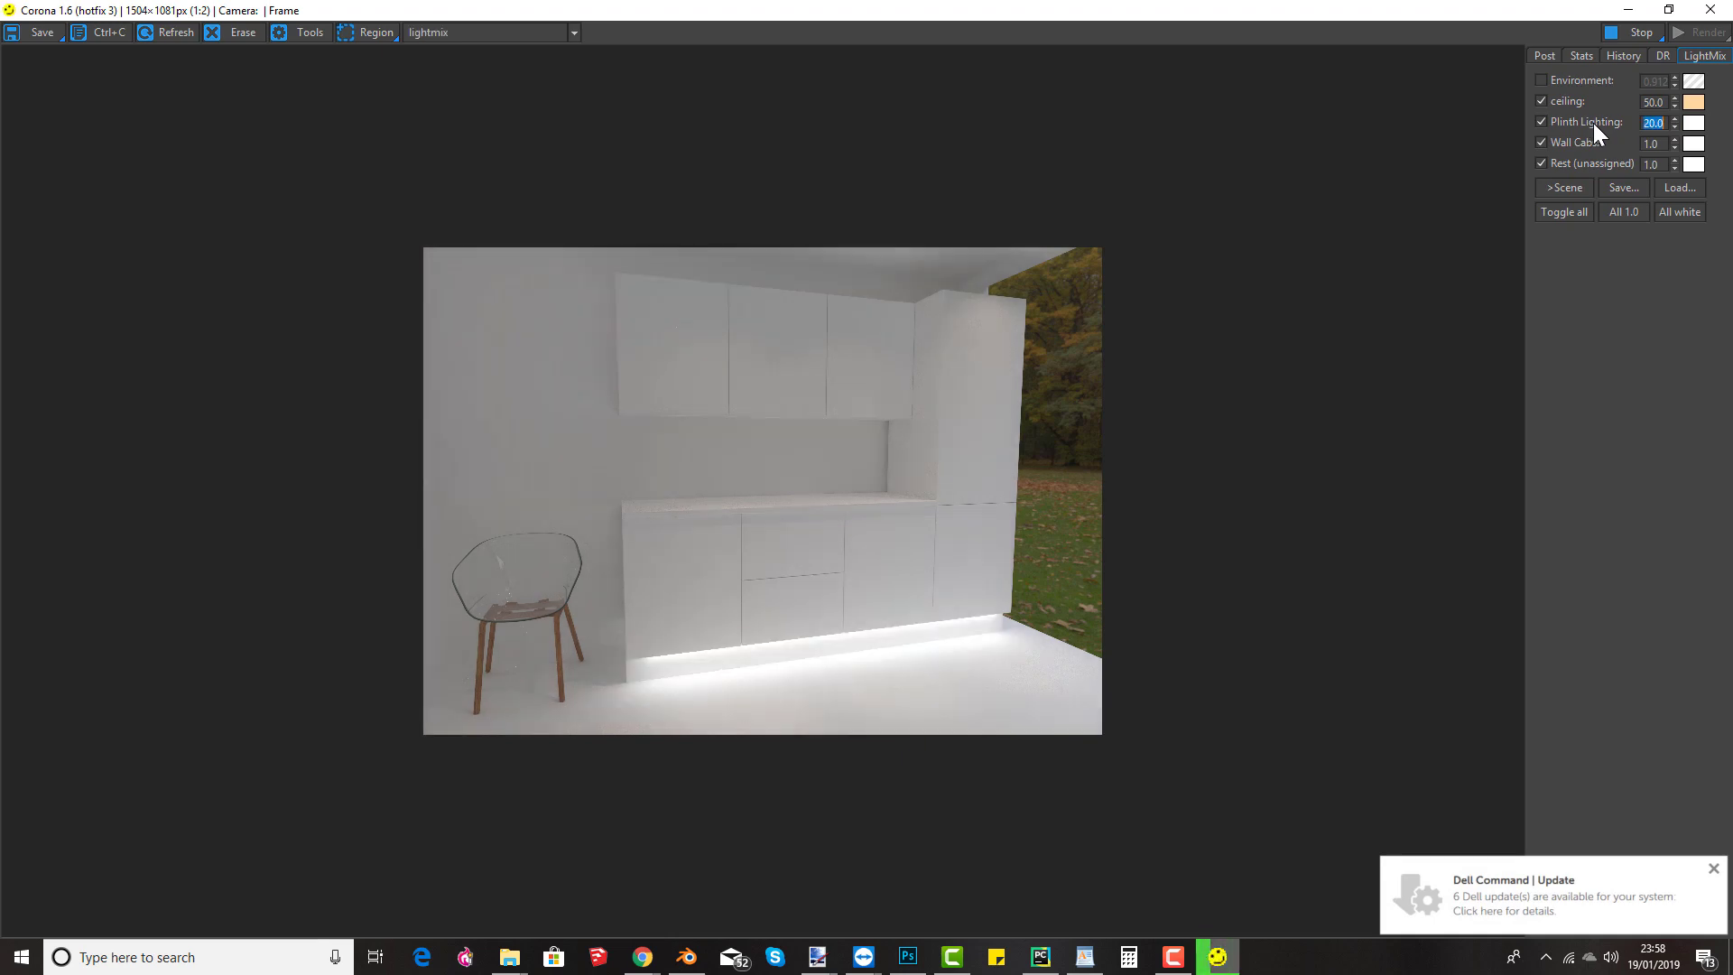
text(10)
key(Return)
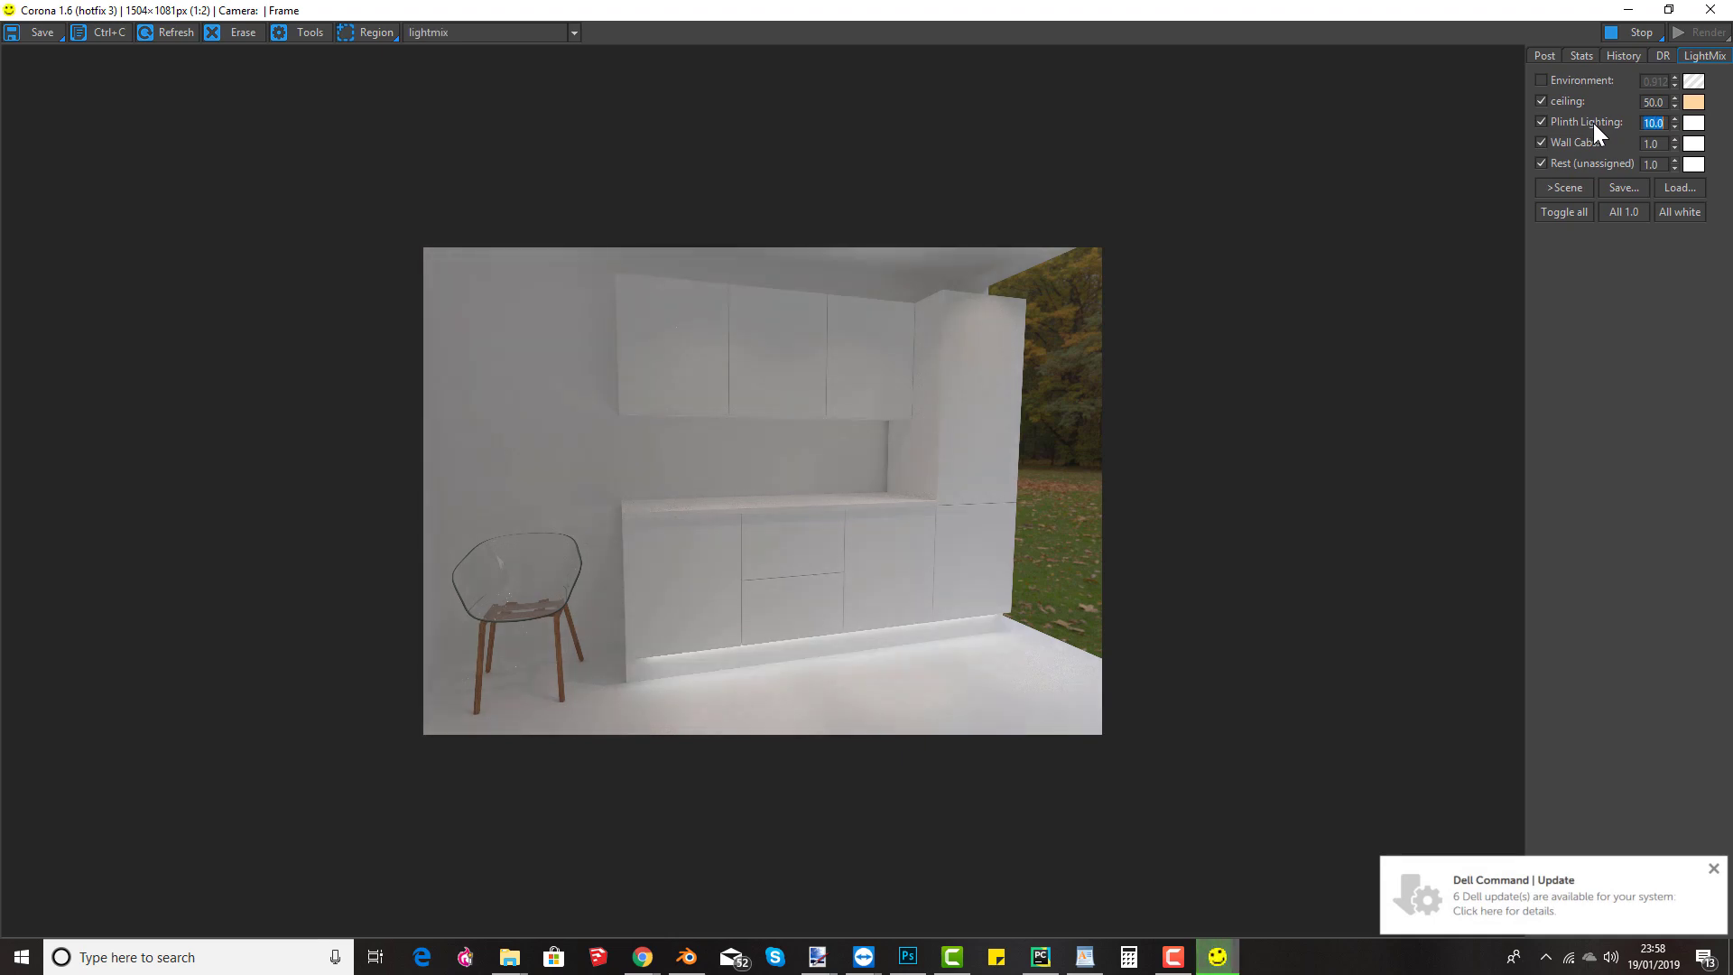
text(5)
key(Return)
text(10)
key(Return)
text(5)
key(Return)
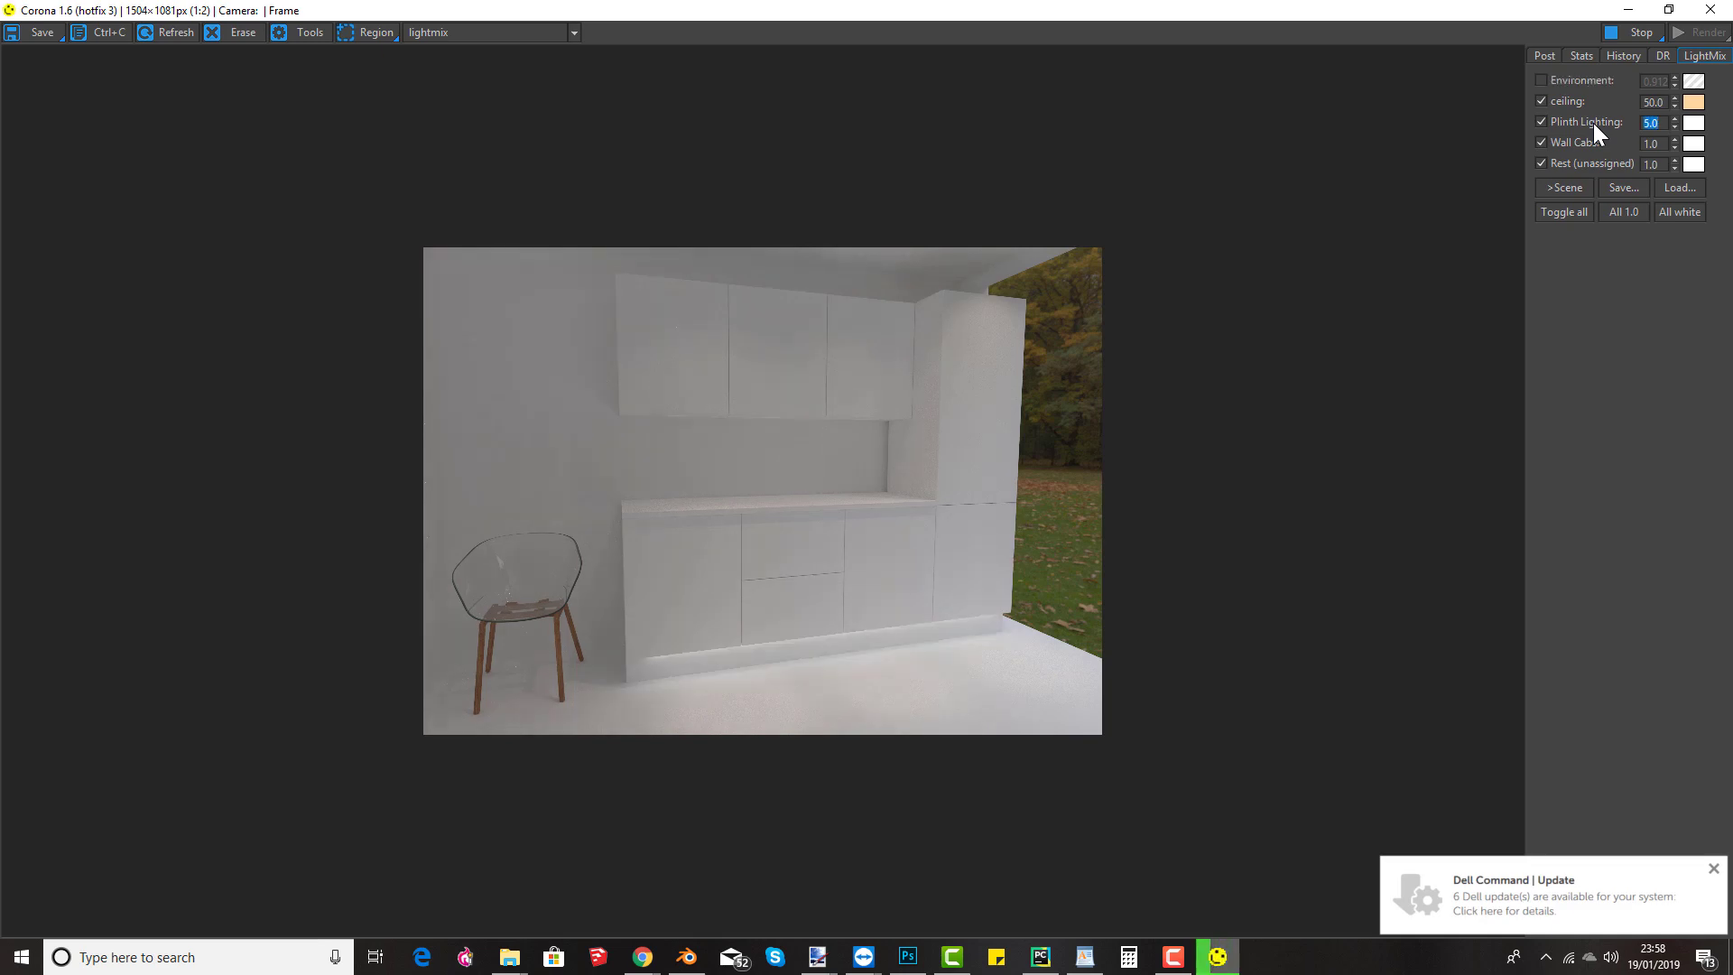
text(10)
key(Return)
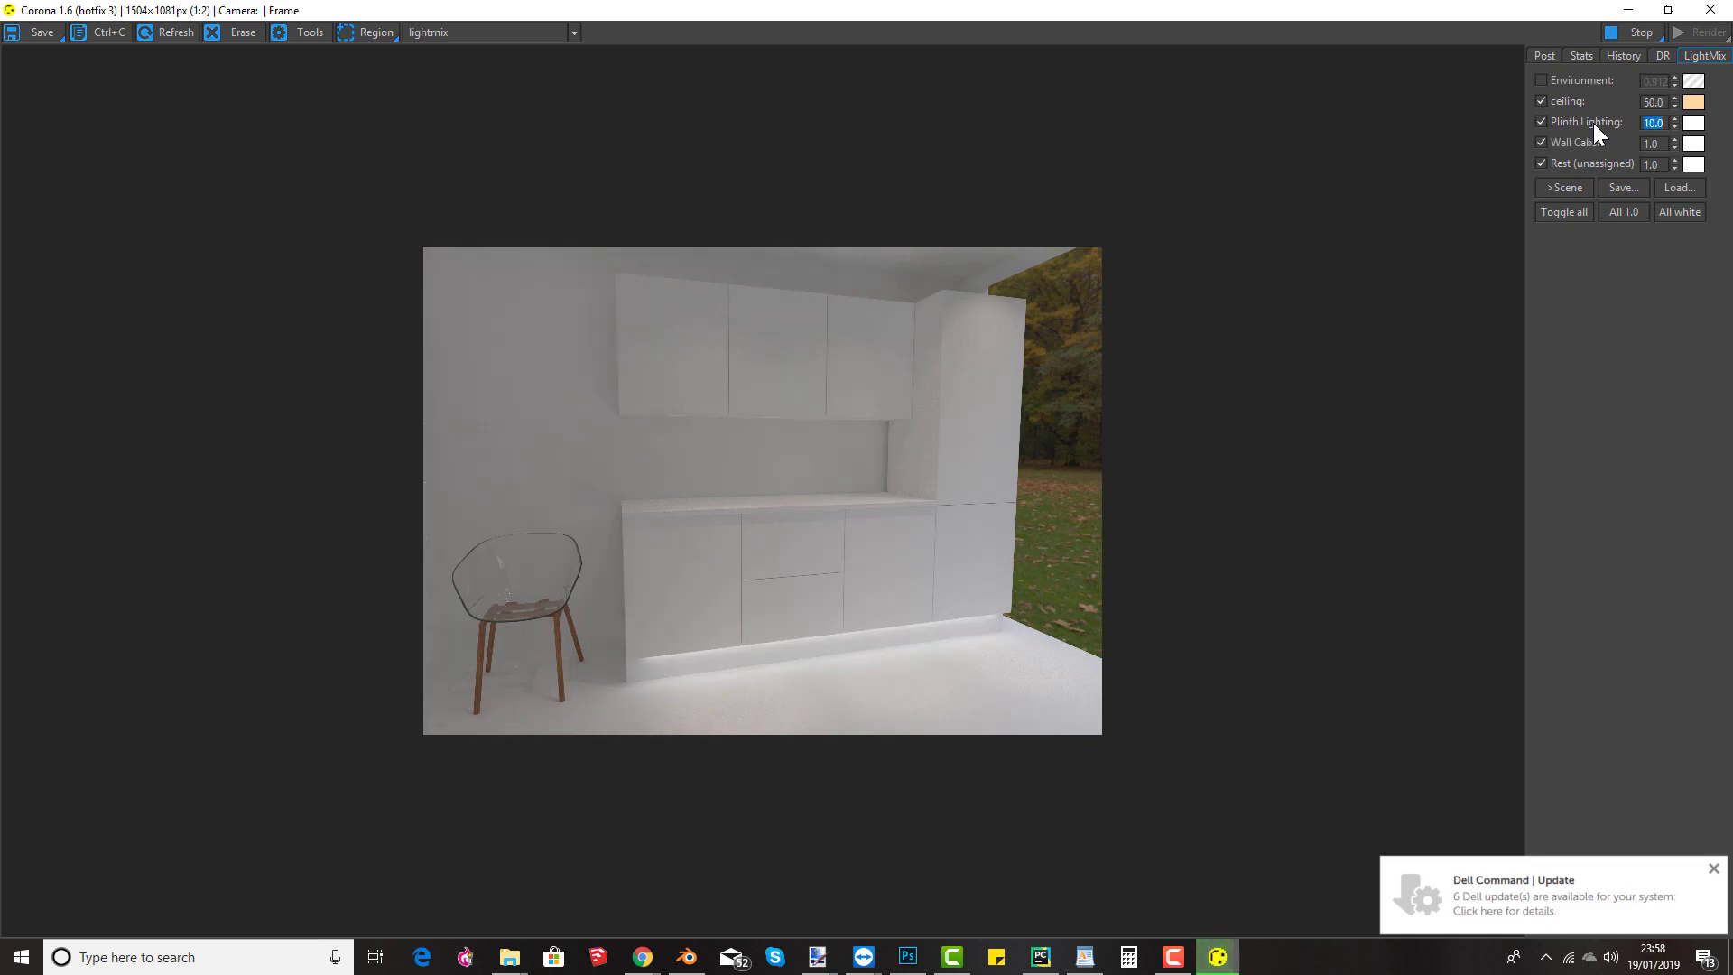
Step: Give the Plinth Lighting group a warm orange colour by lowering its colour temperature
click(1693, 124)
drag(456, 235, 425, 234)
click(440, 322)
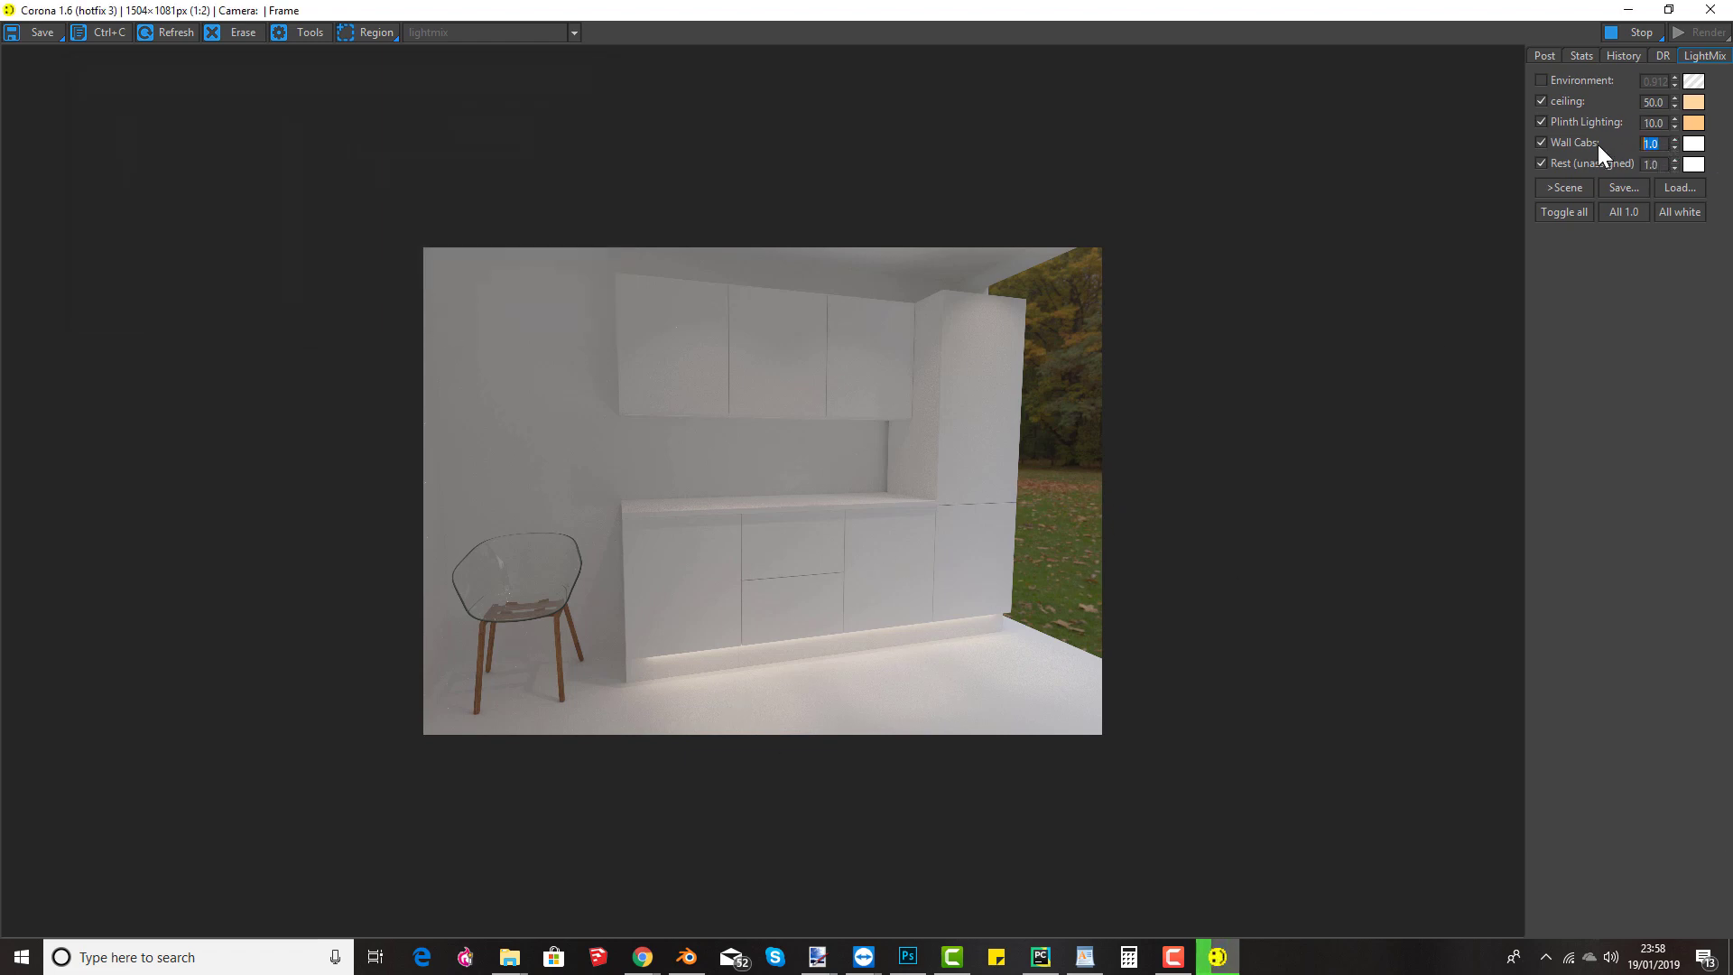
Step: Test intensities of 50 and 20 for the Wall Cabs group and settle on 15
text(50)
key(Return)
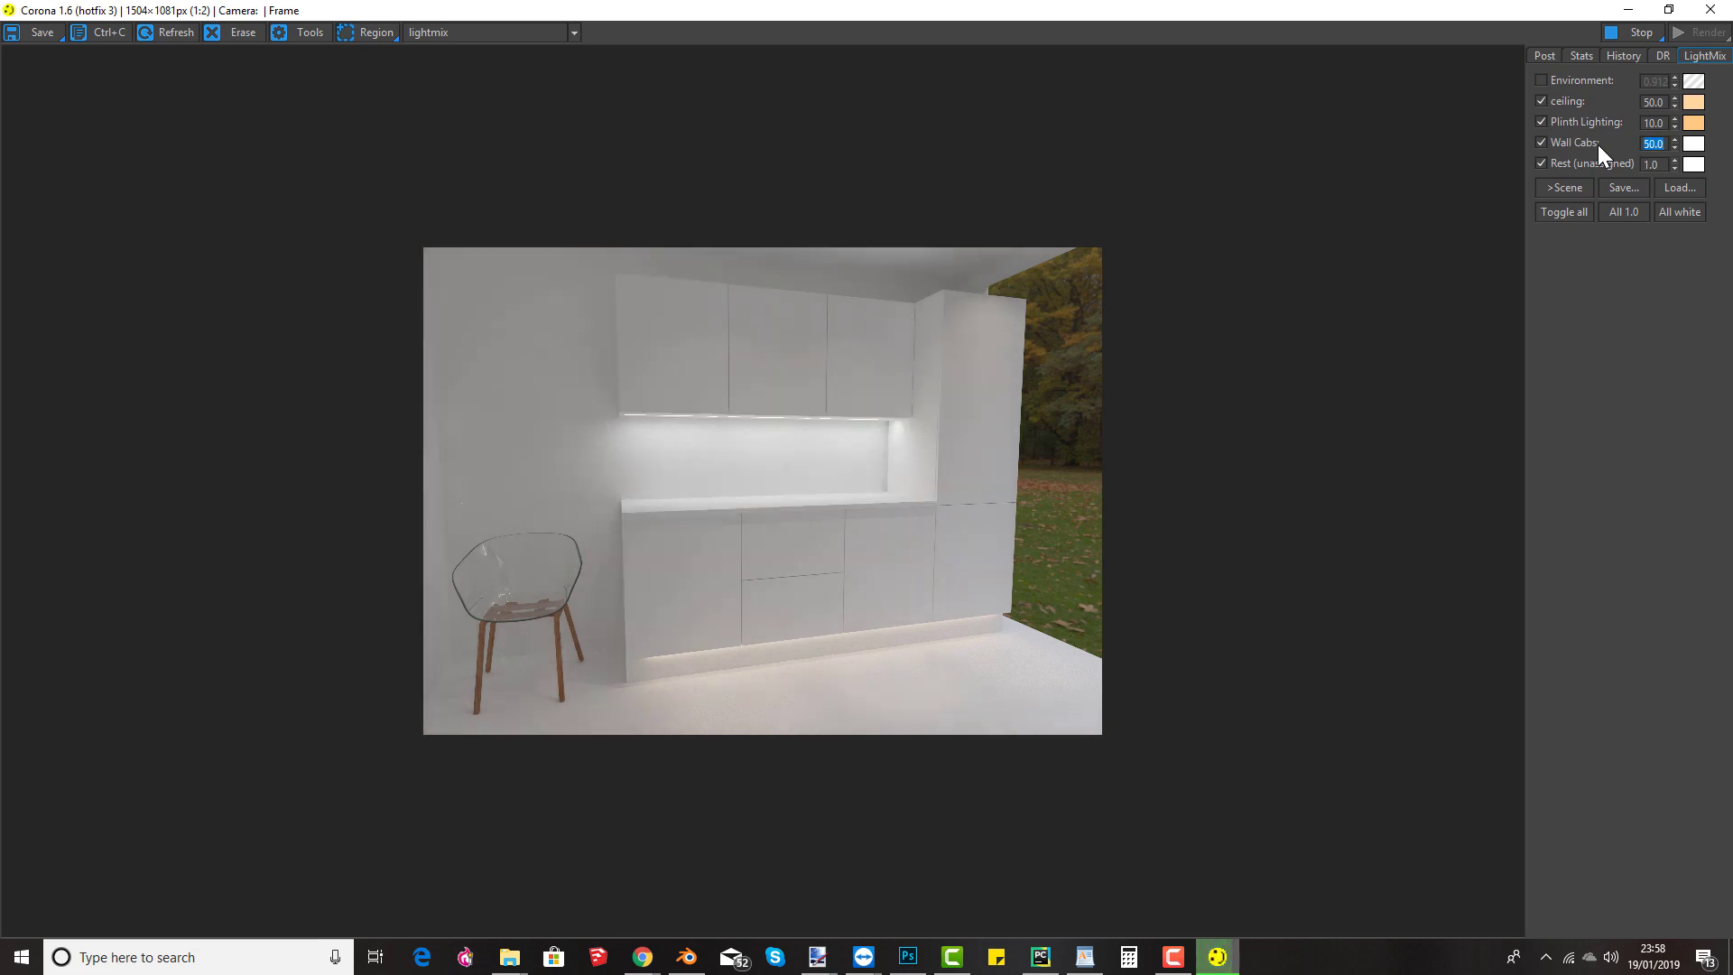
text(20)
key(Return)
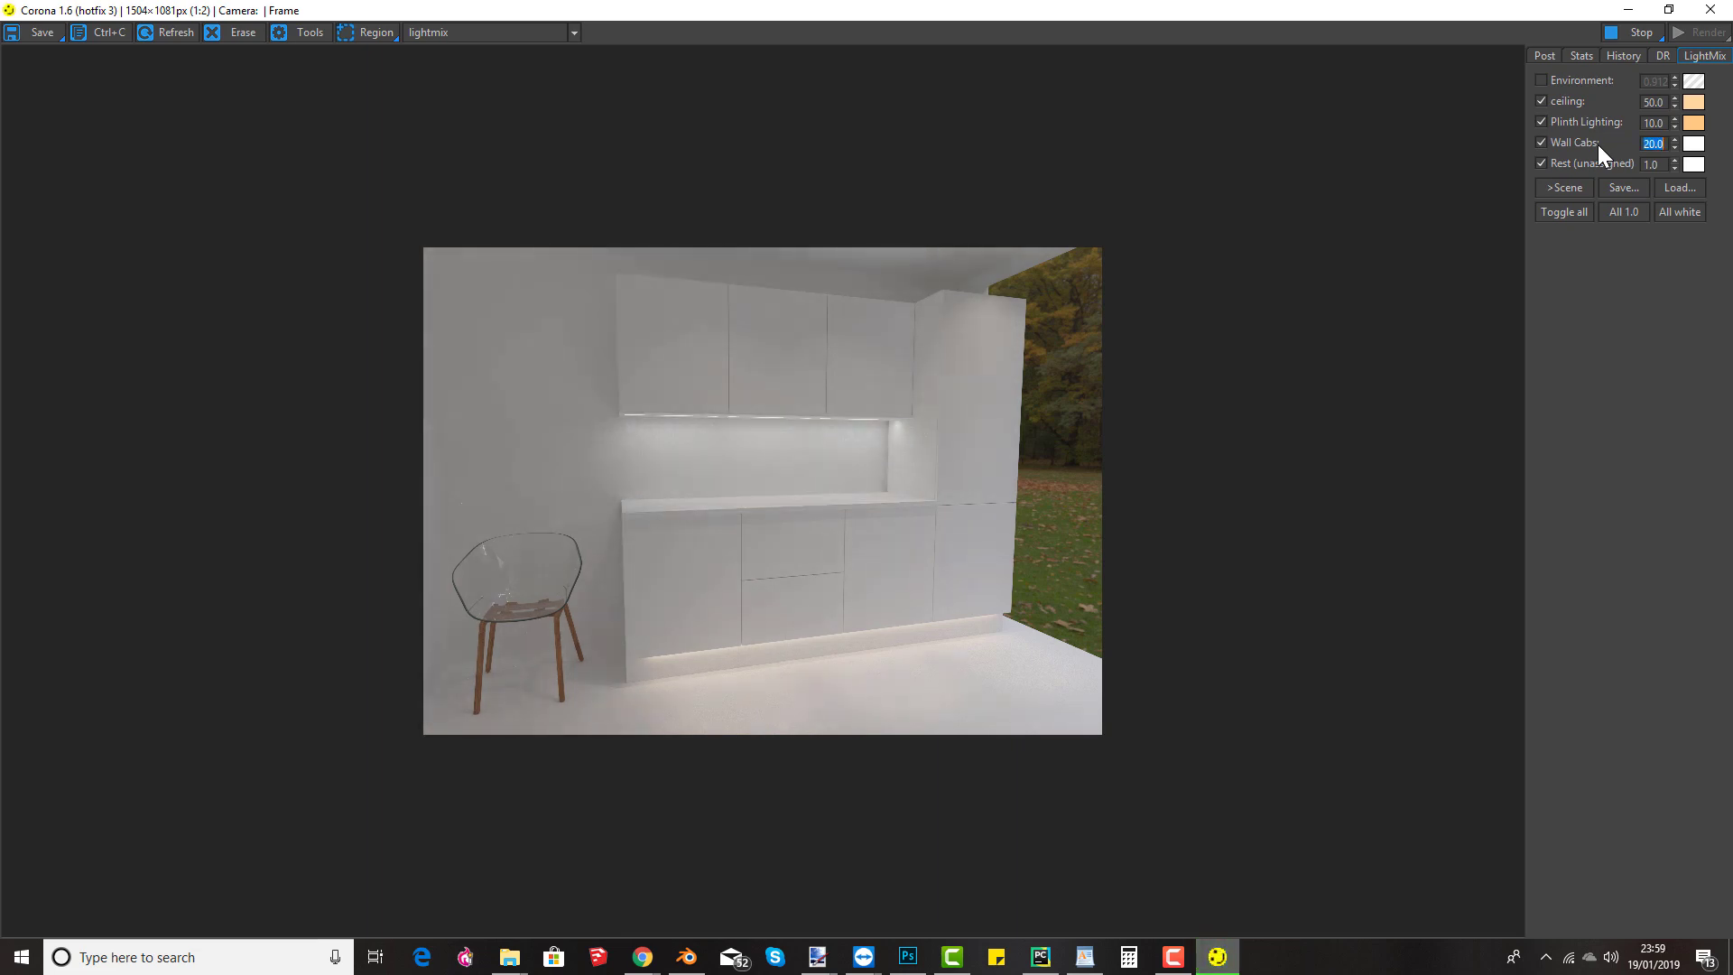
text(15)
key(Return)
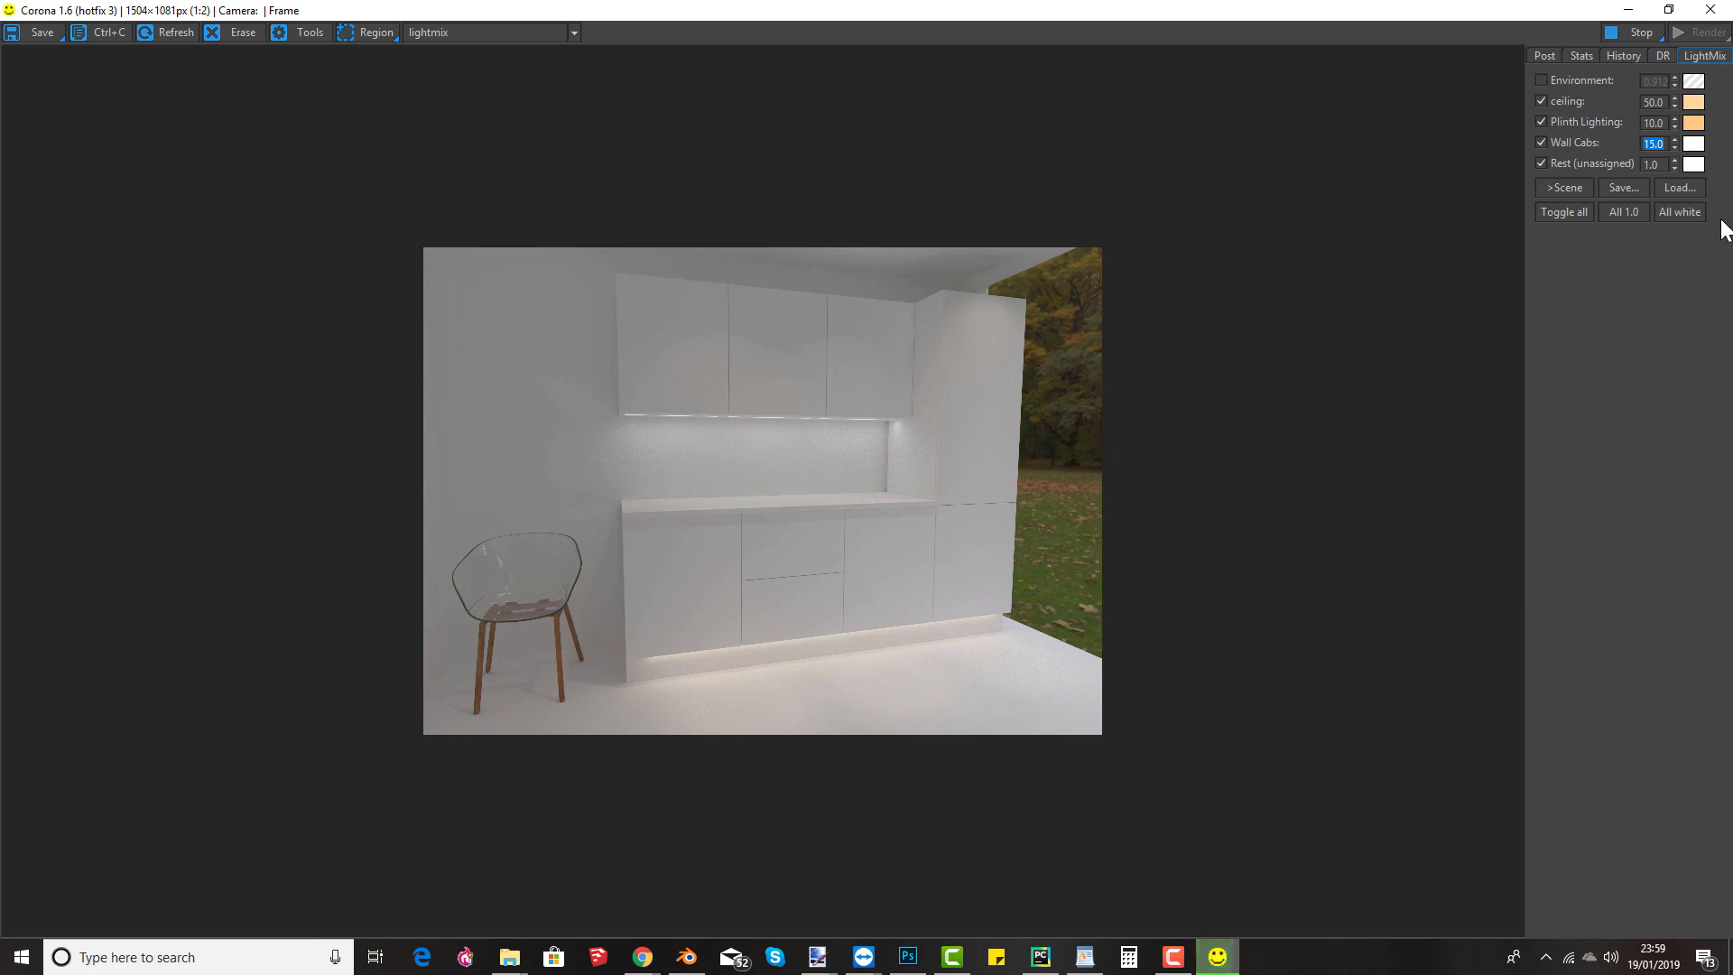
Step: Set the Wall Cabs light colour to about 3828 K and dim the Rest (unassigned) group to about 0.57
click(1694, 143)
drag(432, 231, 431, 231)
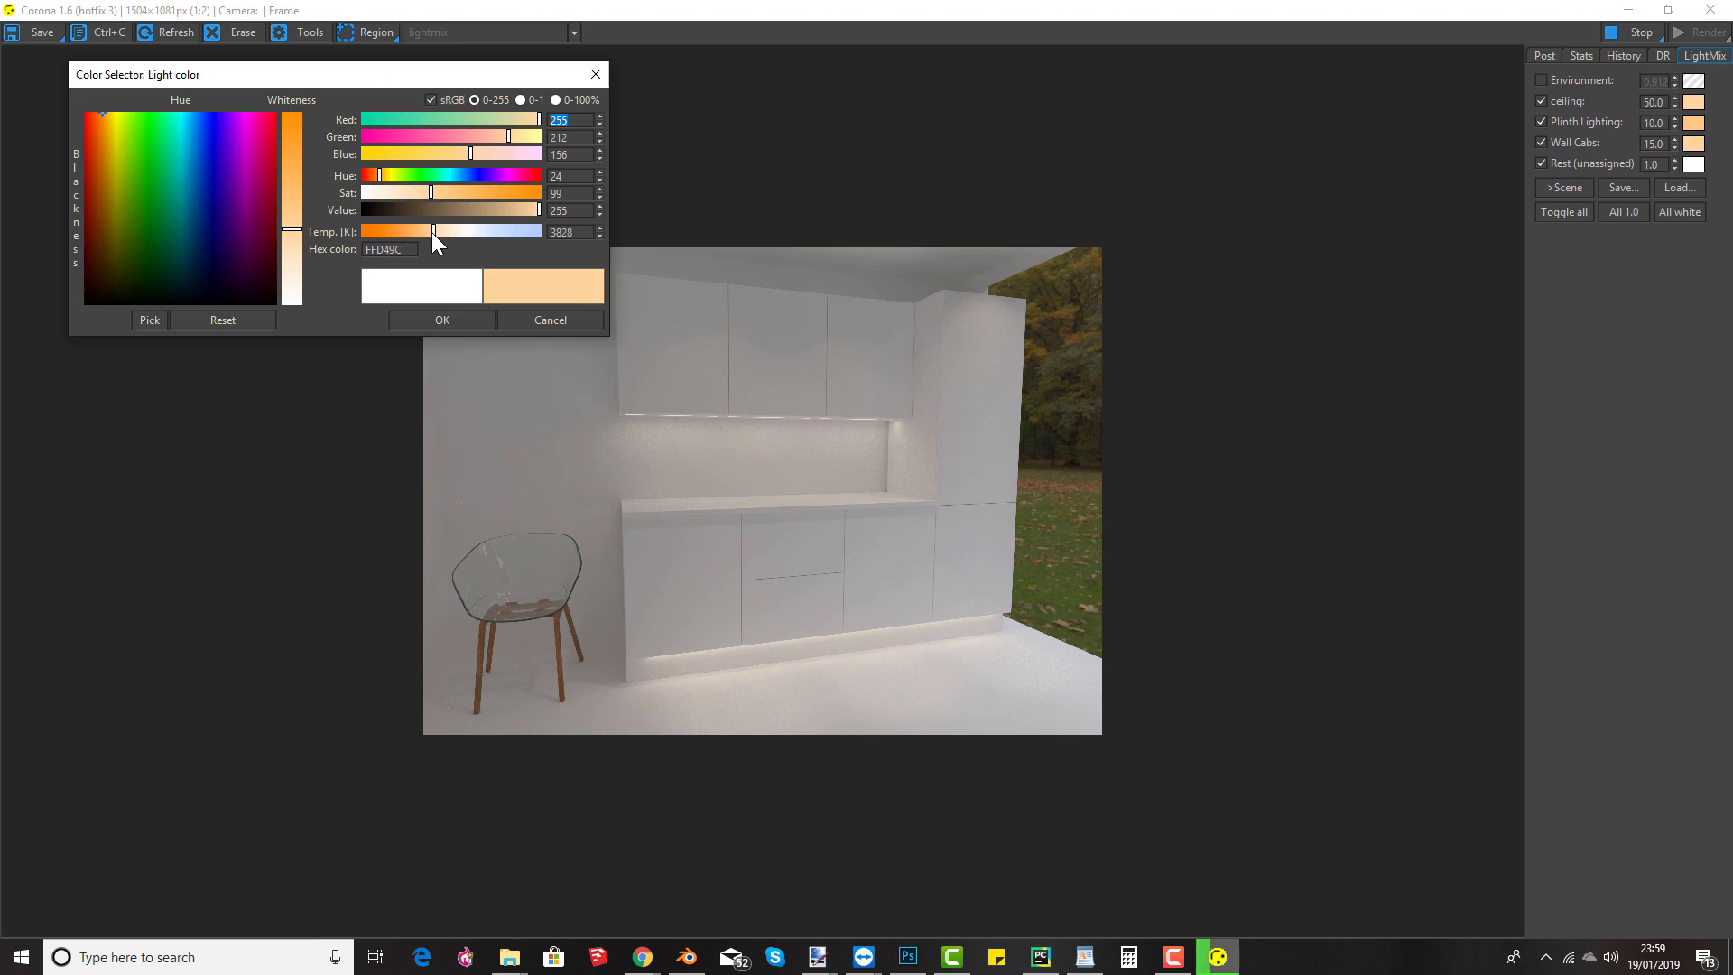
click(444, 321)
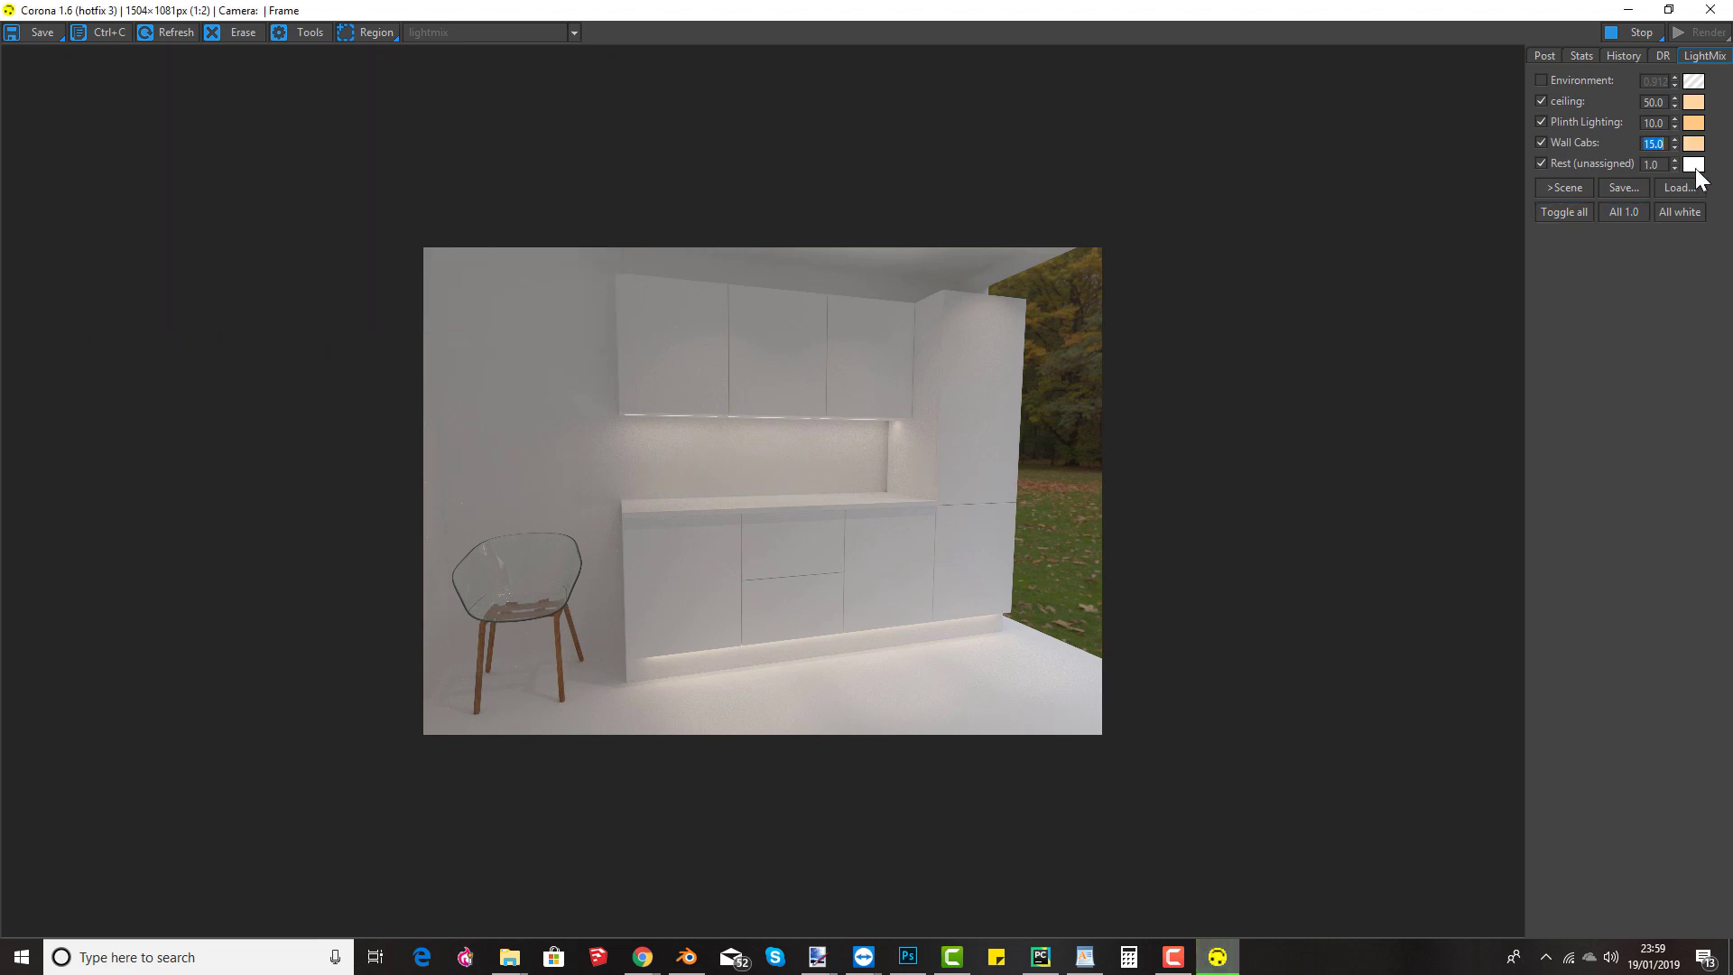
drag(1673, 160, 1630, 384)
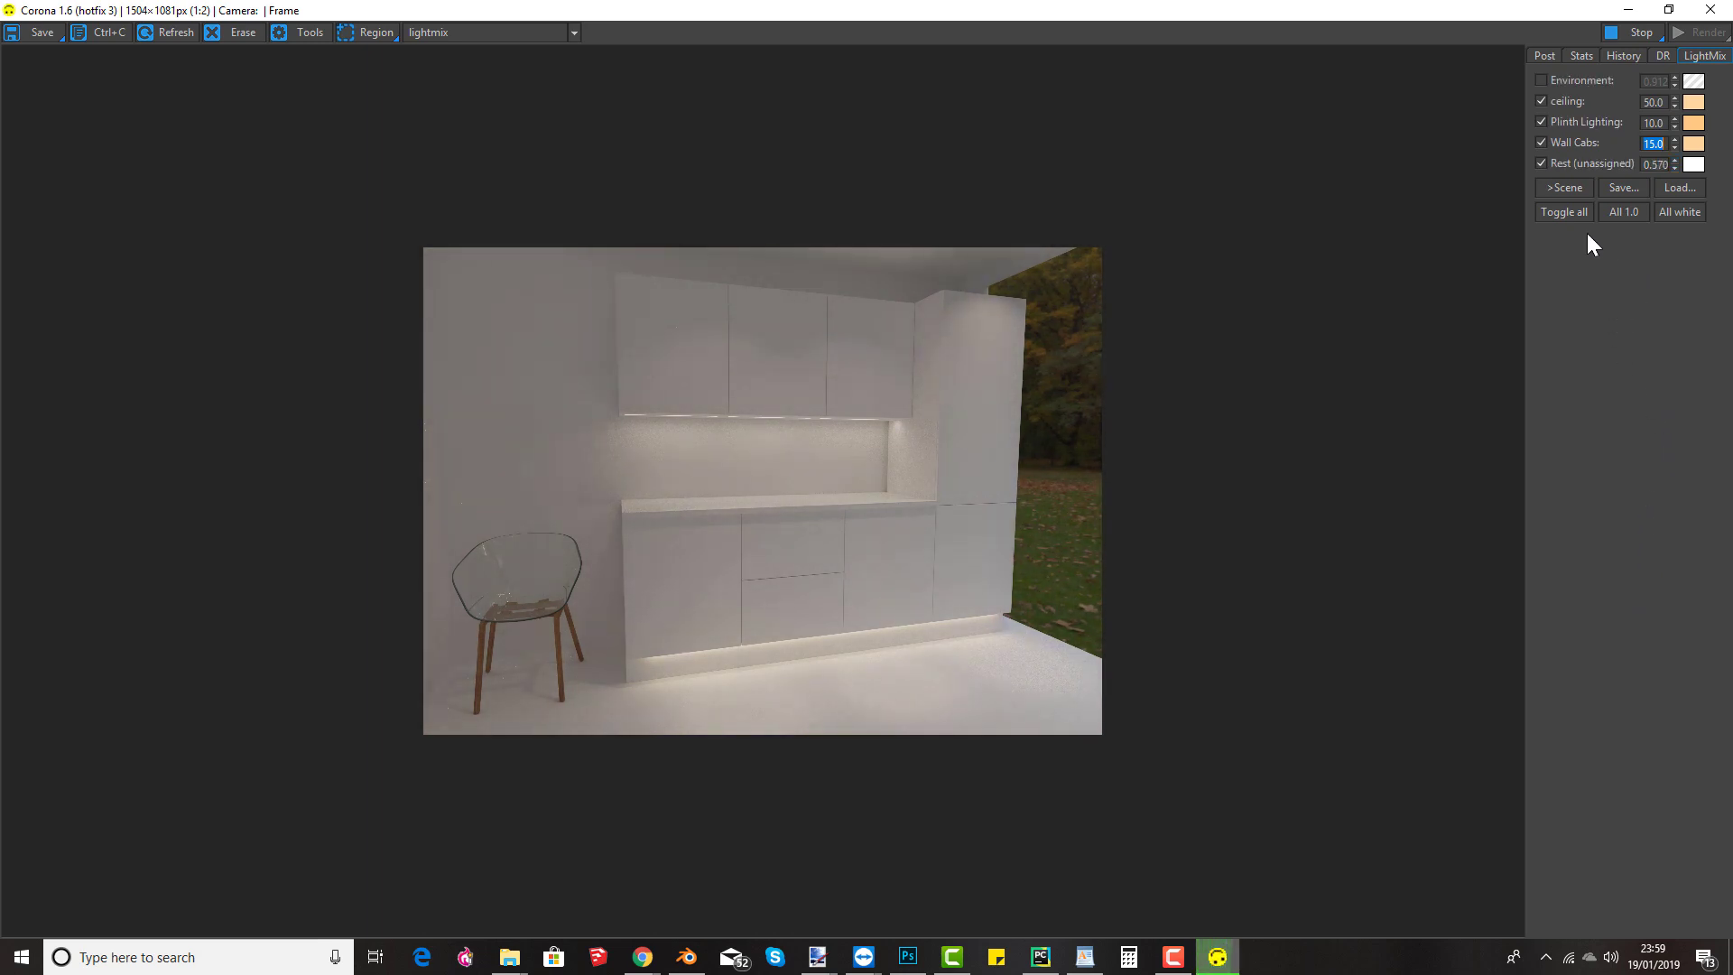
Step: Copy the ceiling group's hex colour FFD59F from LightMix and return to the Blender scene
double_click(1123, 13)
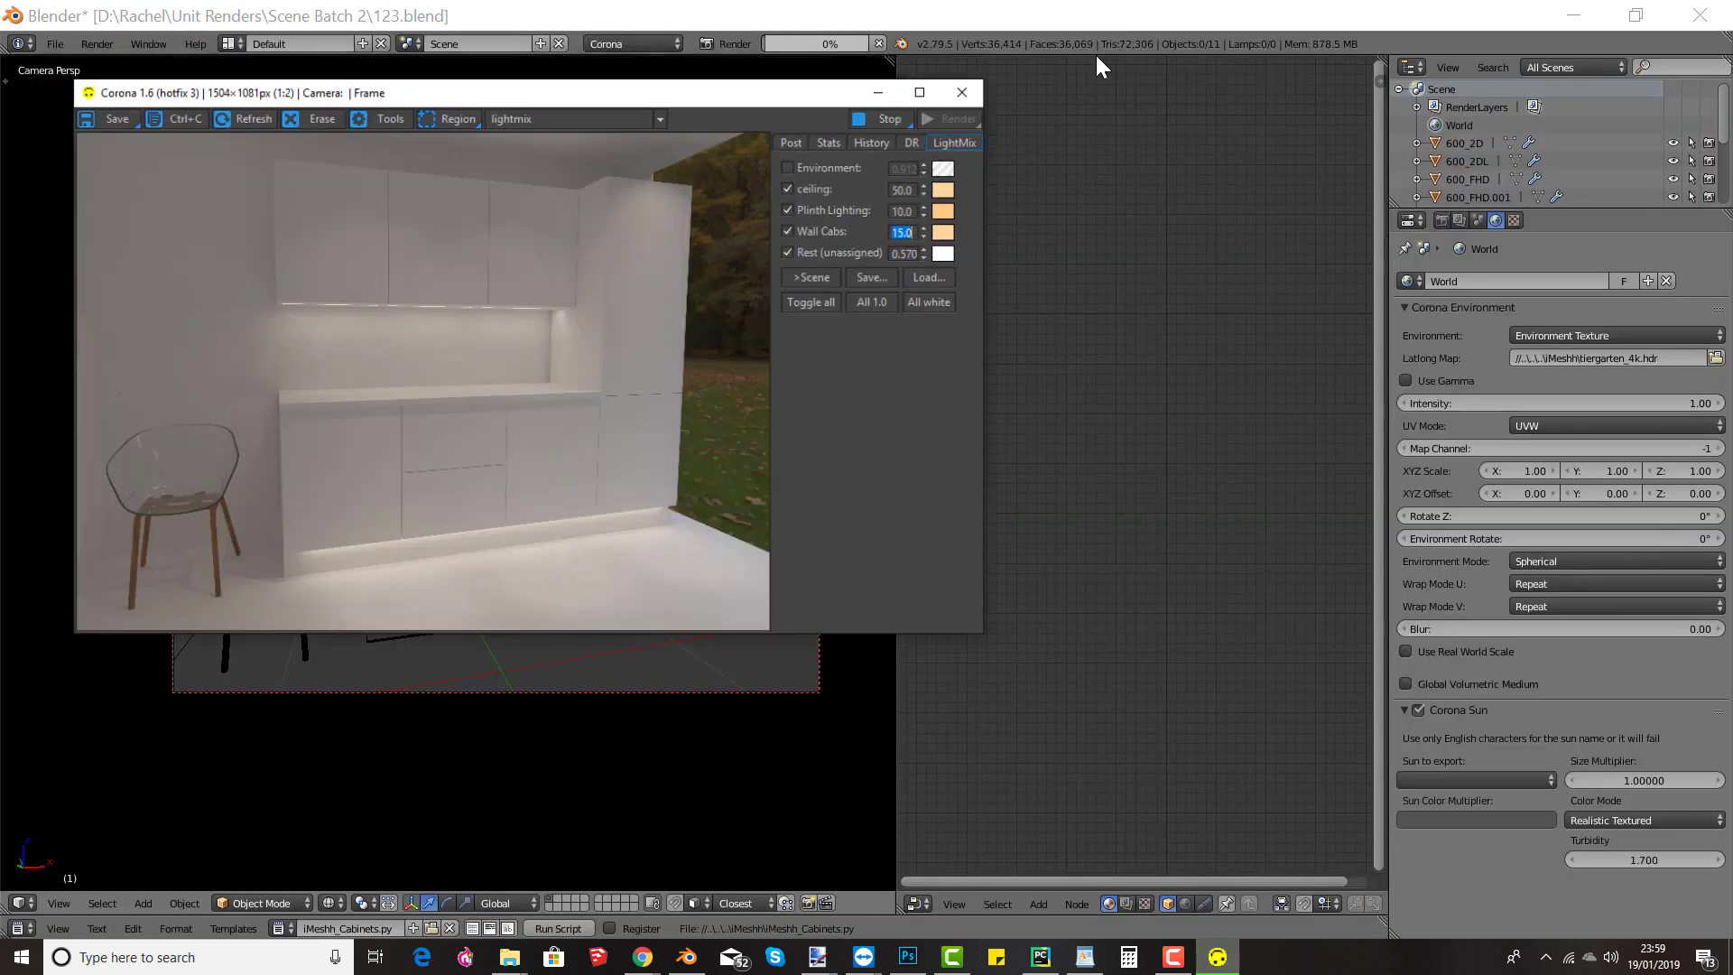
drag(721, 112, 730, 145)
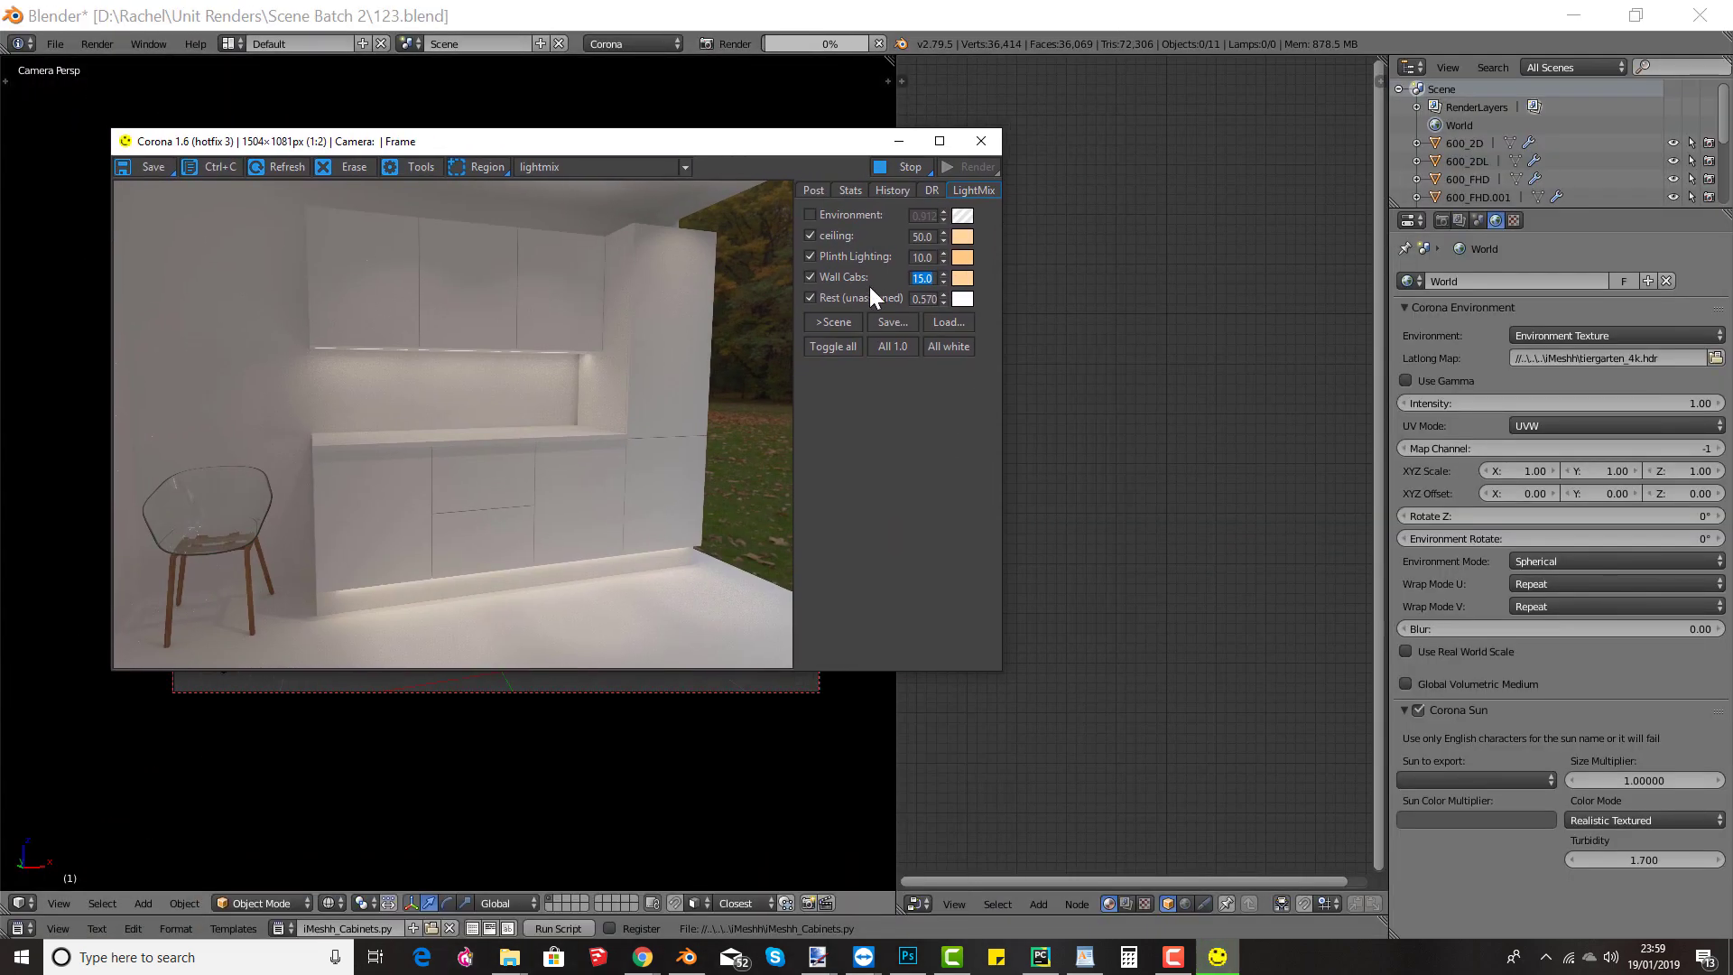
click(960, 237)
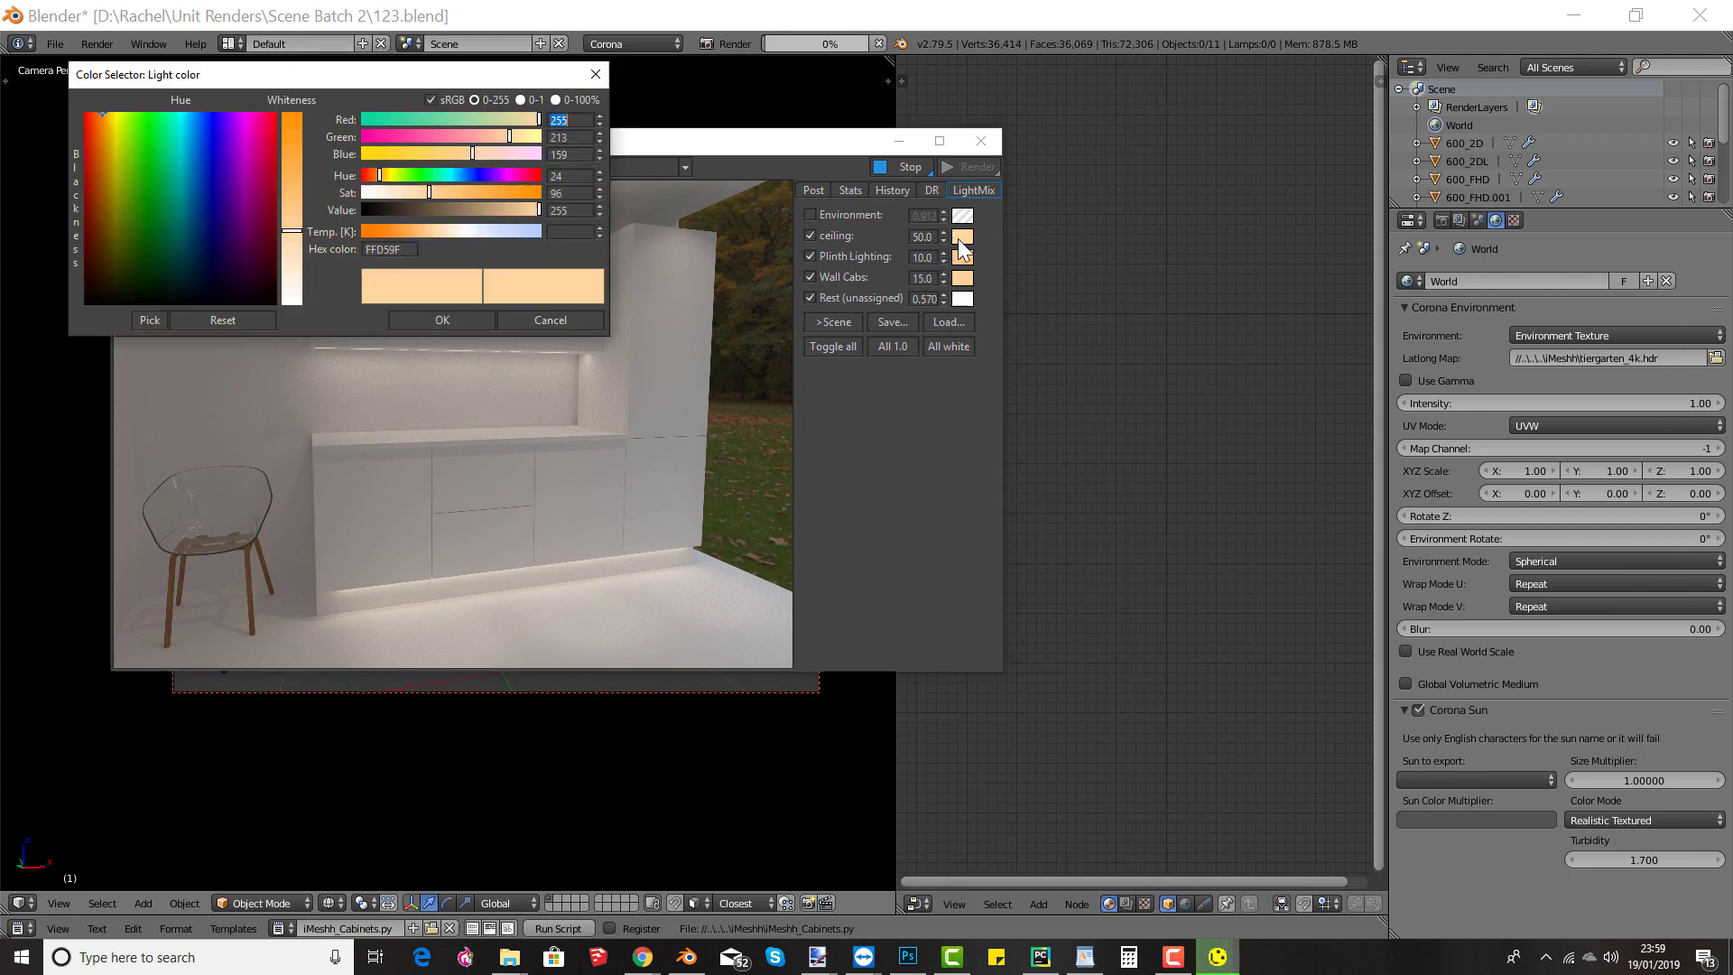
click(410, 251)
click(427, 321)
click(1054, 153)
key(z)
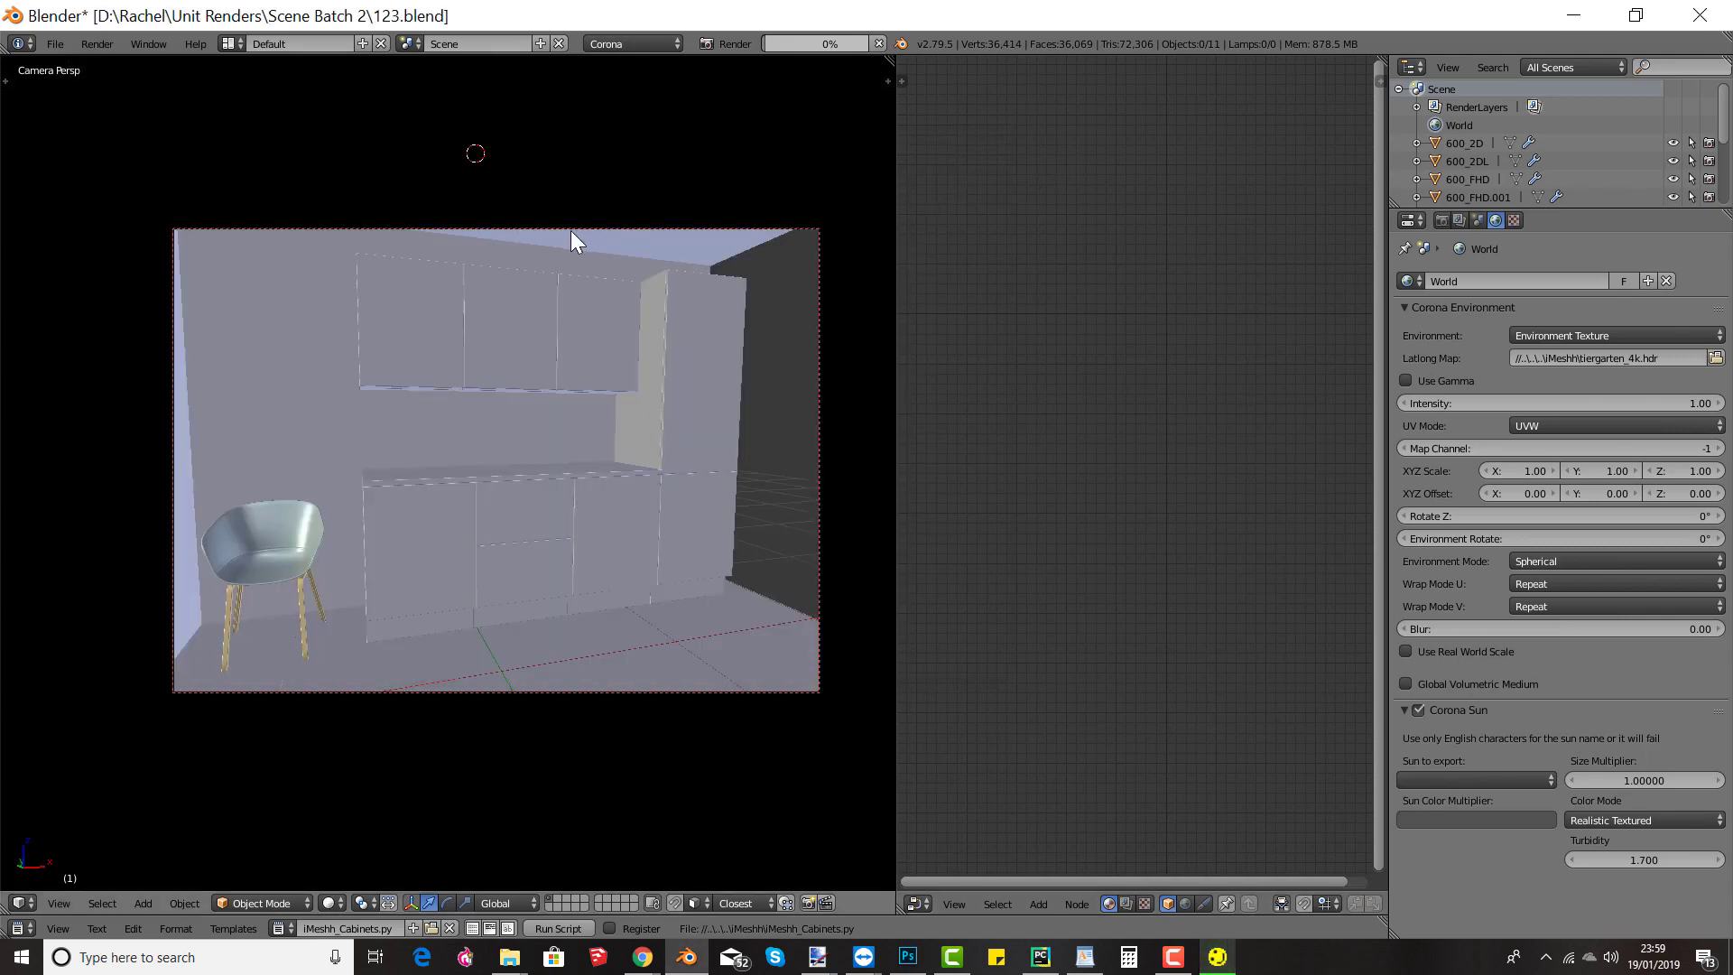
Step: Give the ceiling downlight's Corona light material a multiplier of 50 and the emission colour FFD59F
middle_drag(570, 230, 478, 162)
right_click(487, 144)
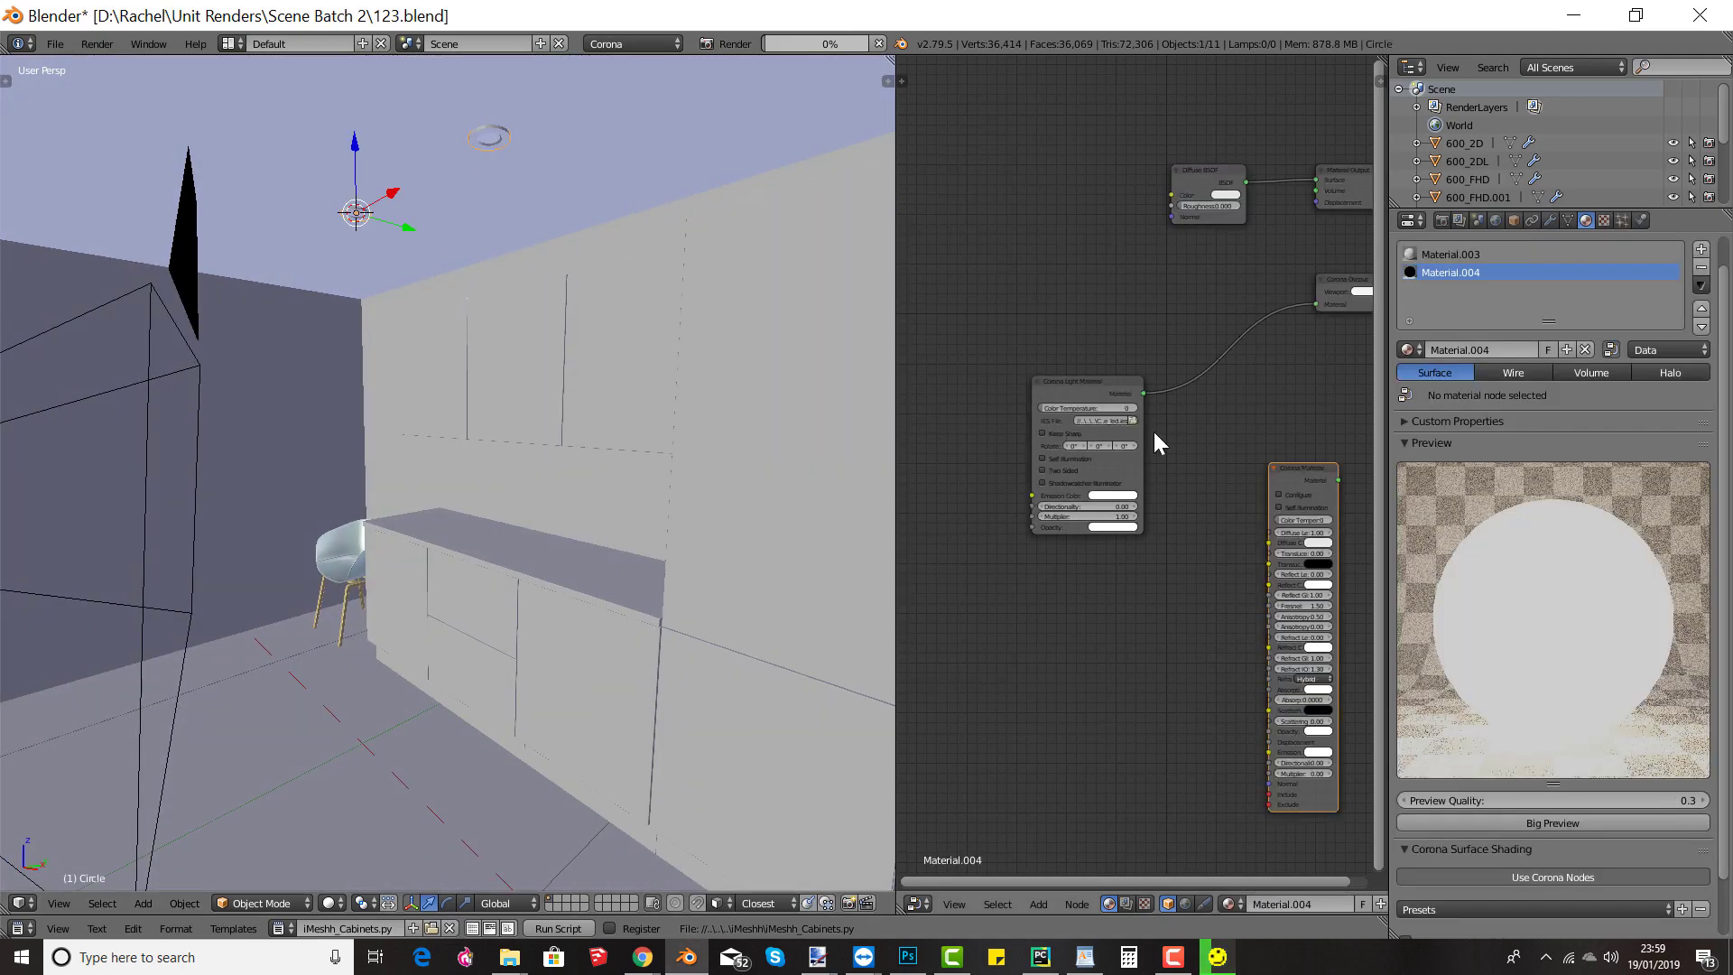
click(1113, 519)
text(50)
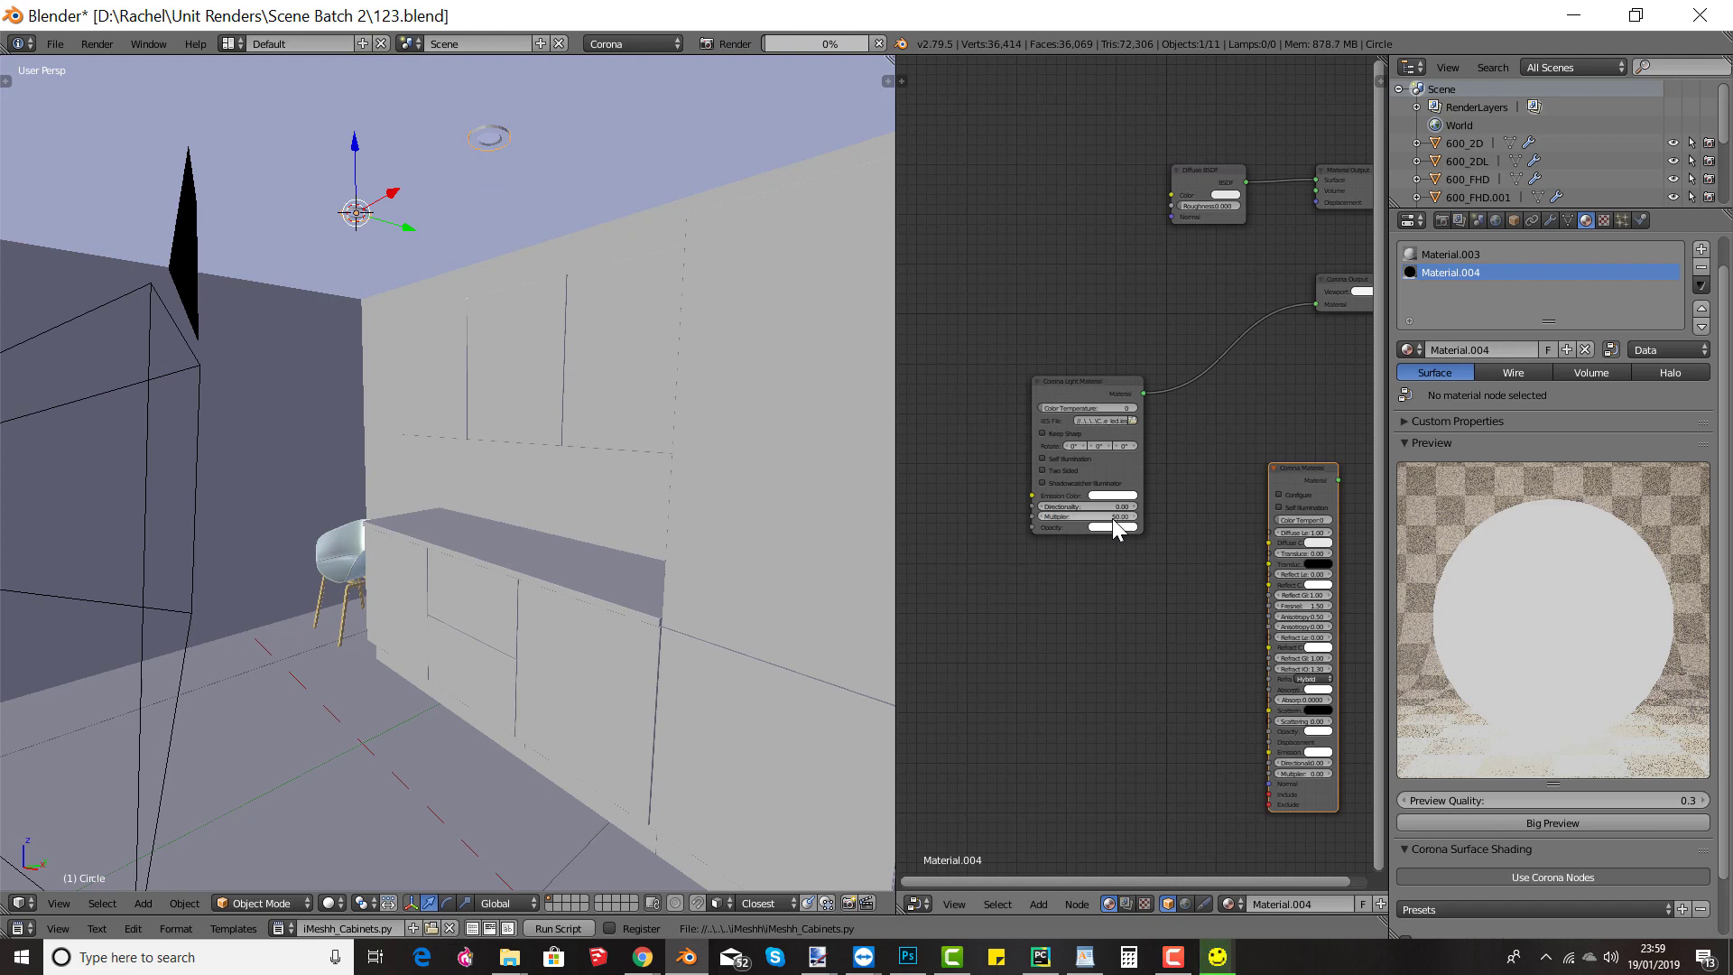
key(Return)
click(1123, 496)
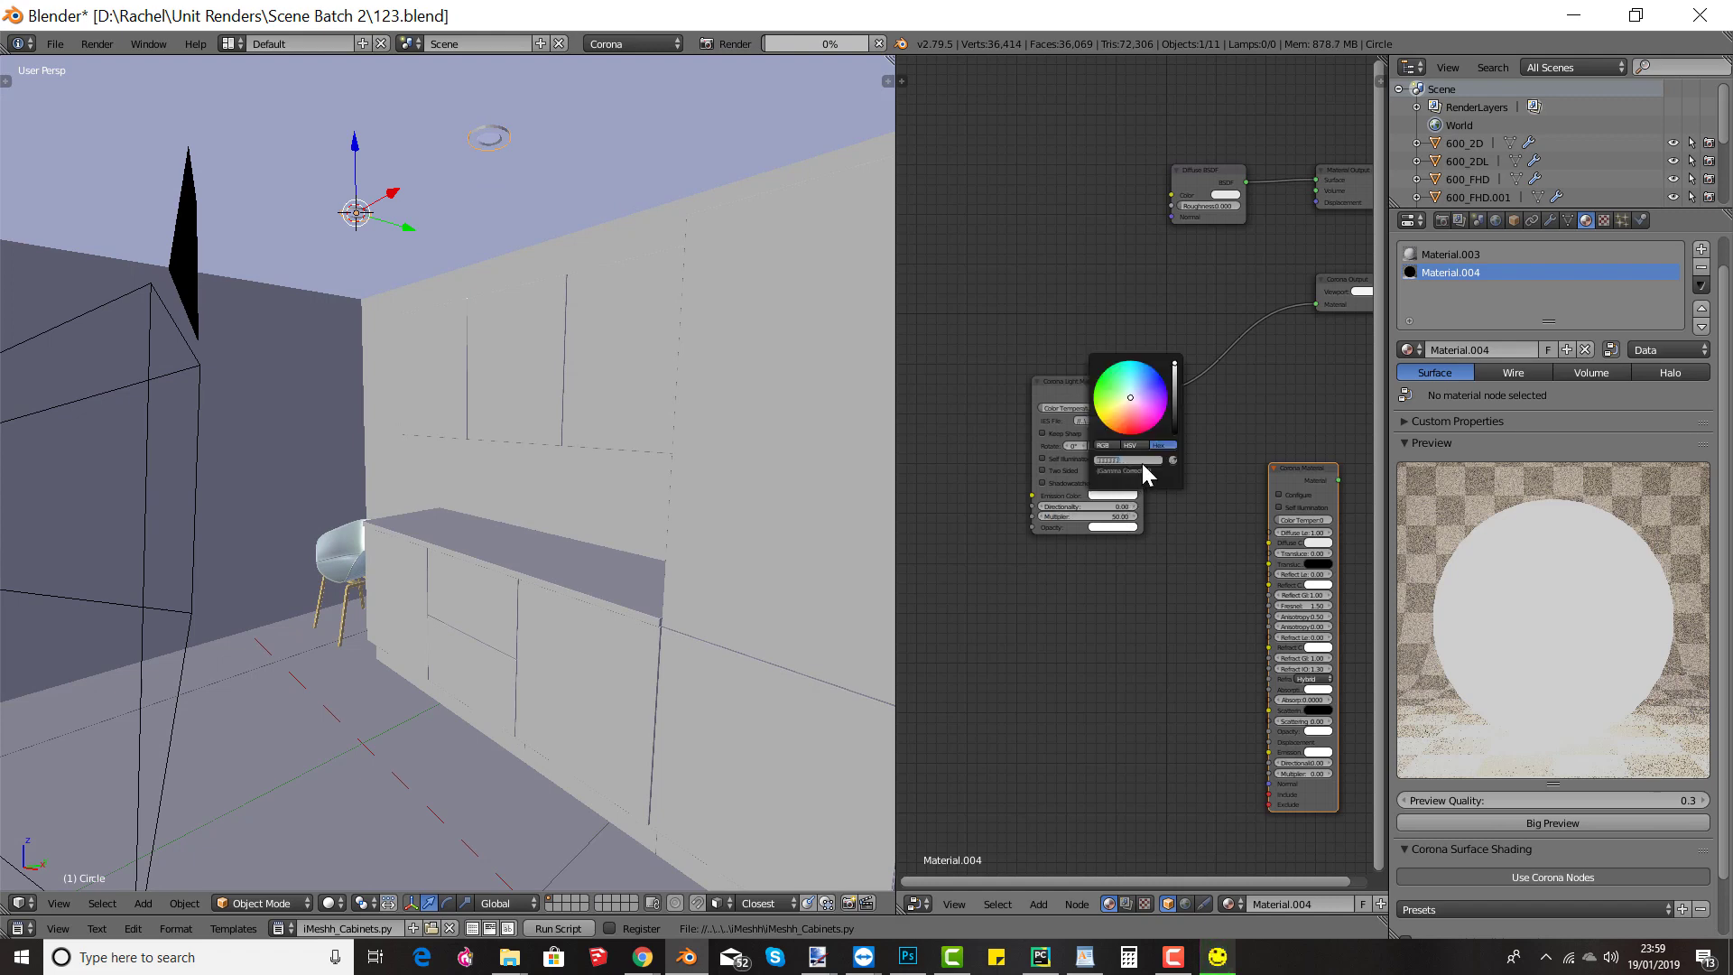
key(Return)
middle_drag(1035, 643, 1076, 639)
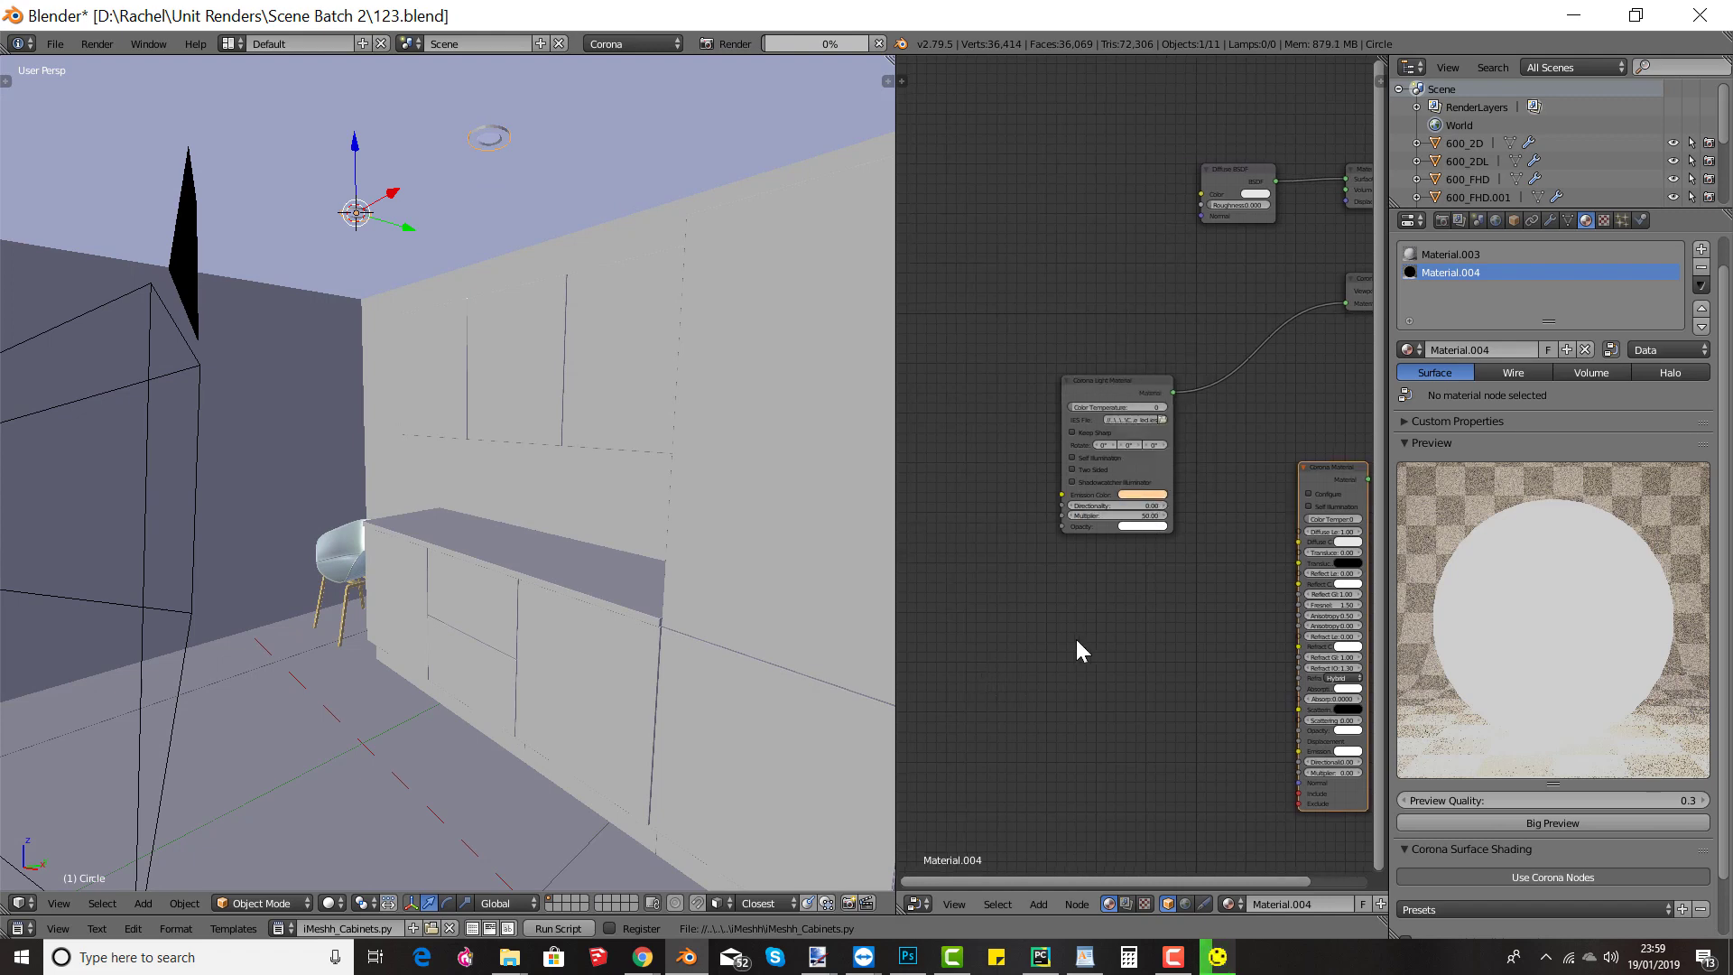
Step: Select the wall cabinet that carries the wall lights material and copy the Wall Cabs hex colour FFD49C from LightMix
key(z)
right_click(505, 409)
key(z)
mouse_move(528, 469)
middle_down()
mouse_move(630, 550)
mouse_move(576, 540)
middle_up()
key(alt+Tab)
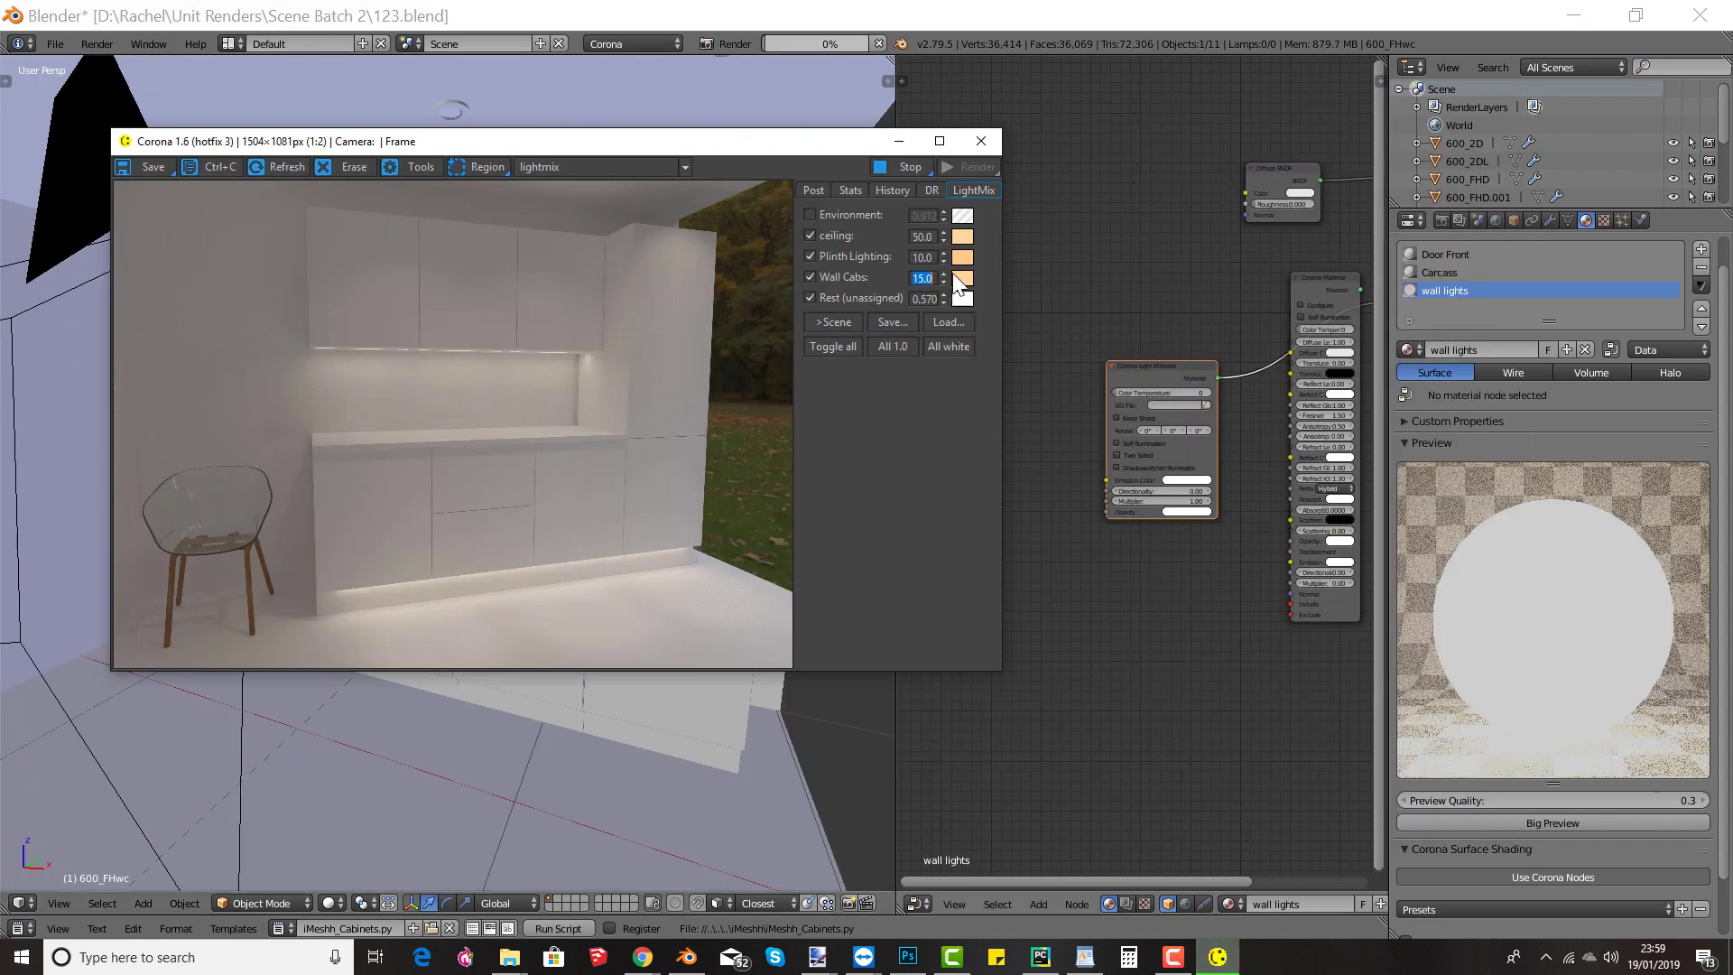
click(962, 278)
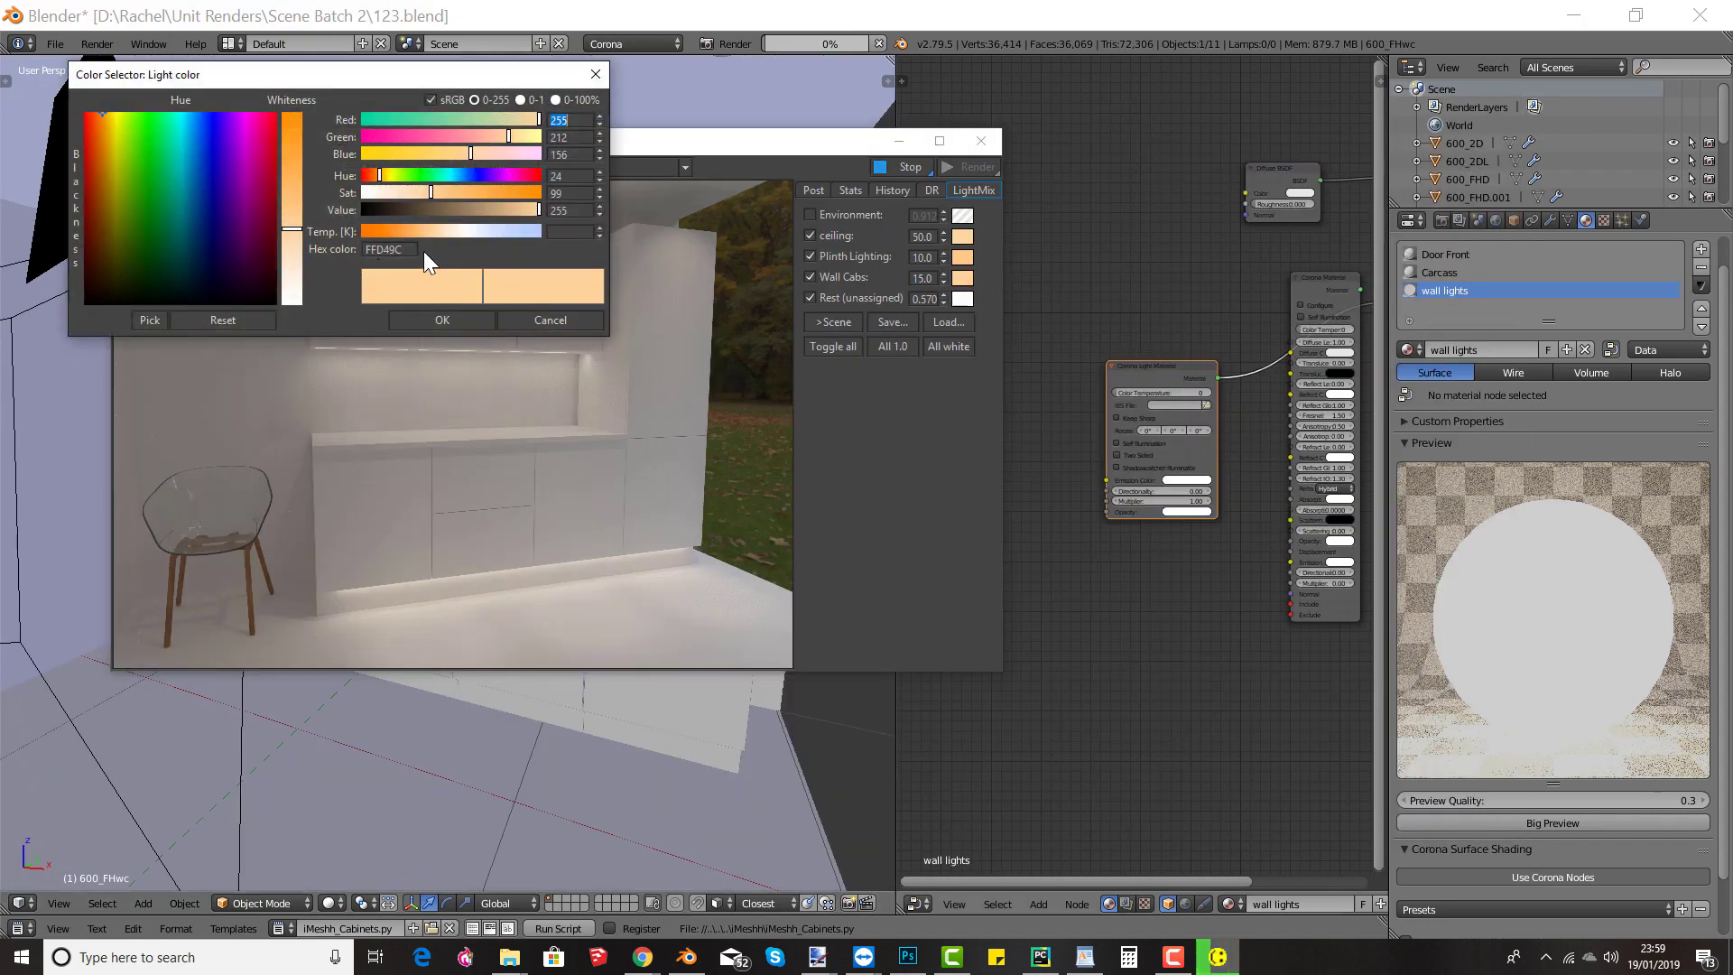
click(415, 322)
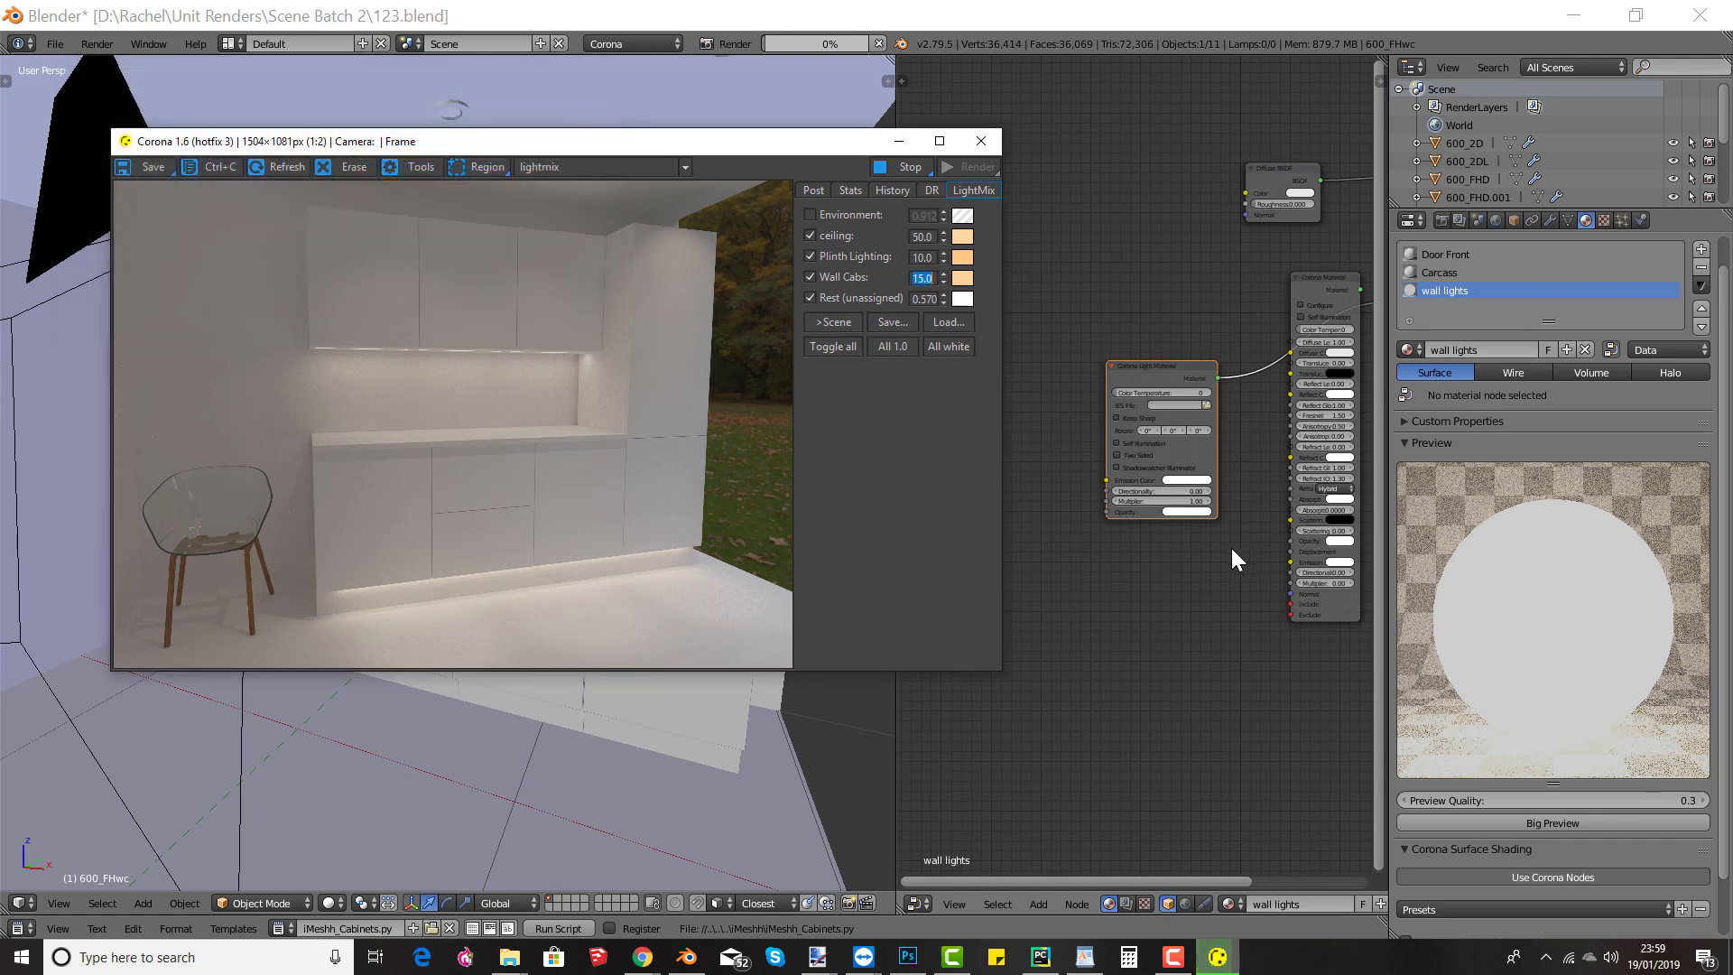
Step: Set the wall lights material's light multiplier to 15 and its emission colour to FFD49C
click(1184, 501)
text(15)
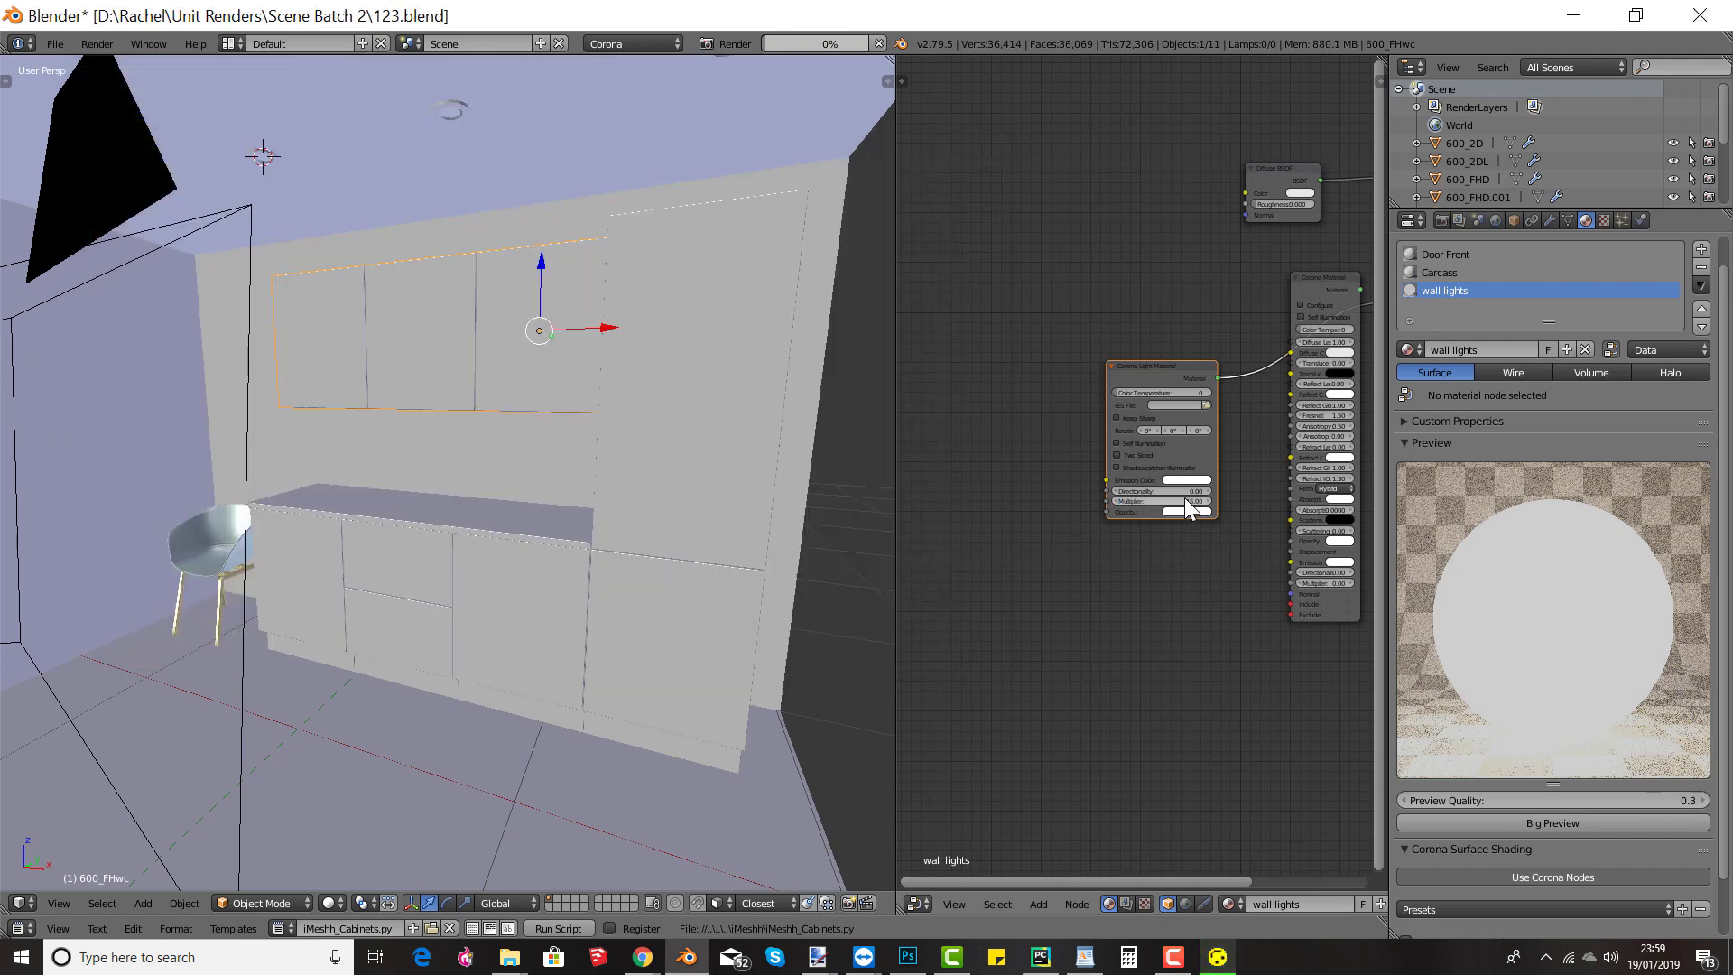
key(Return)
click(1196, 481)
click(1207, 446)
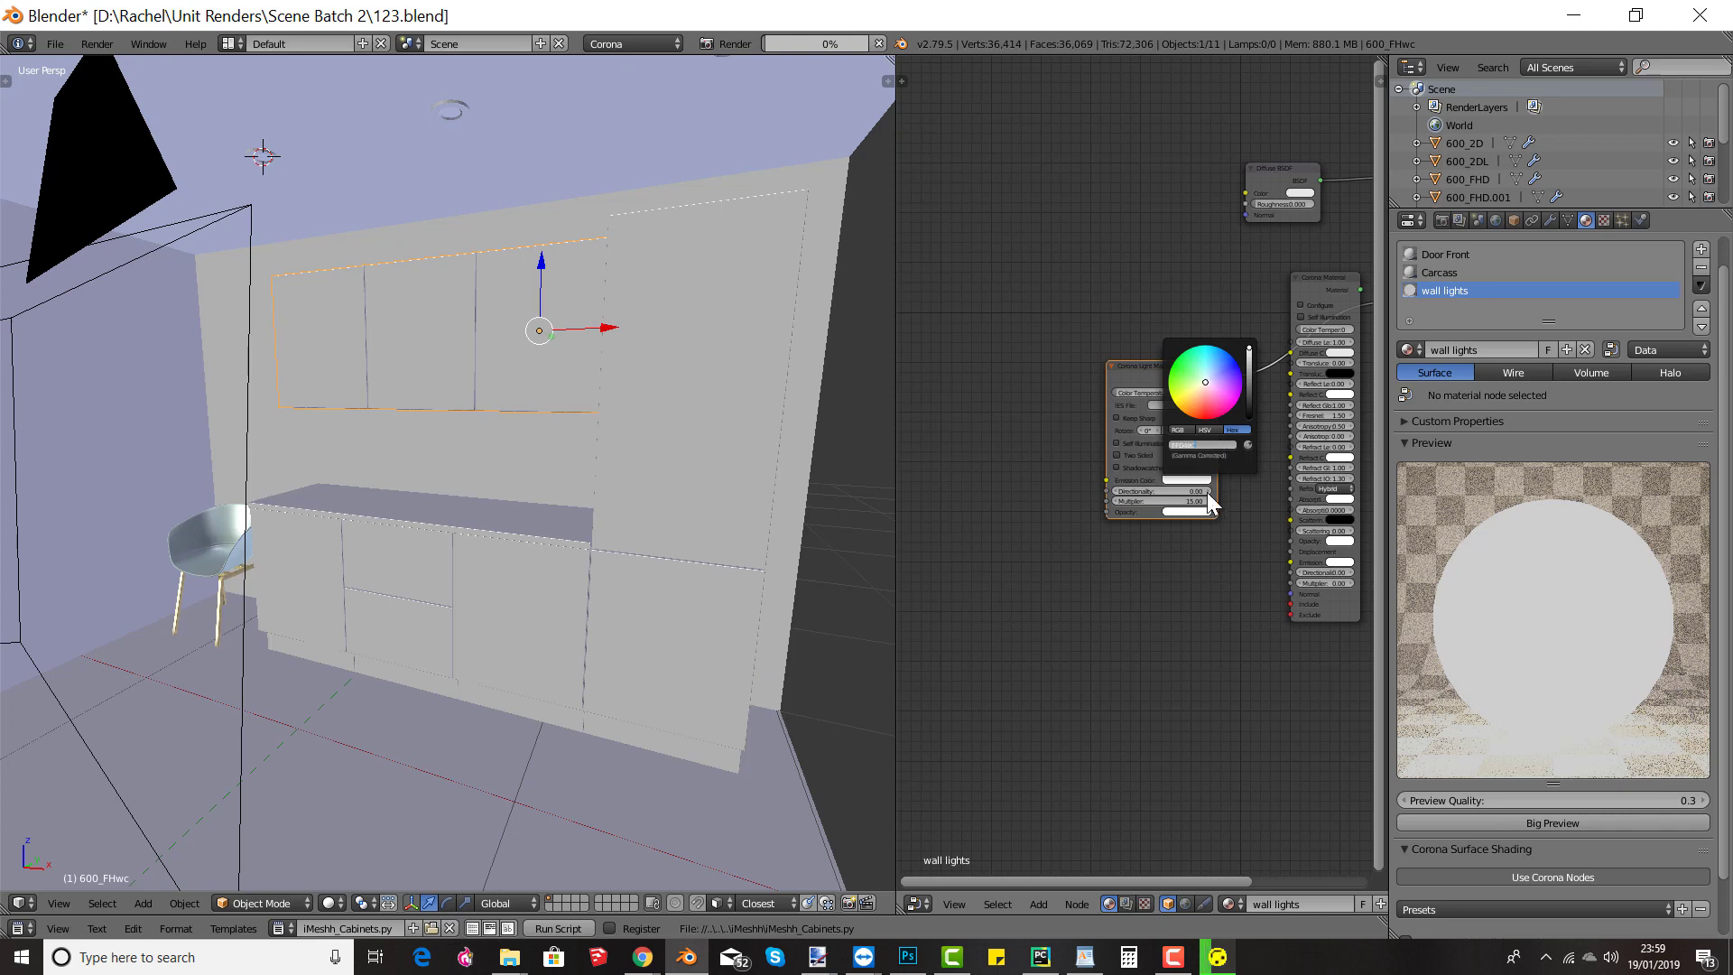
key(ctrl+v)
key(Return)
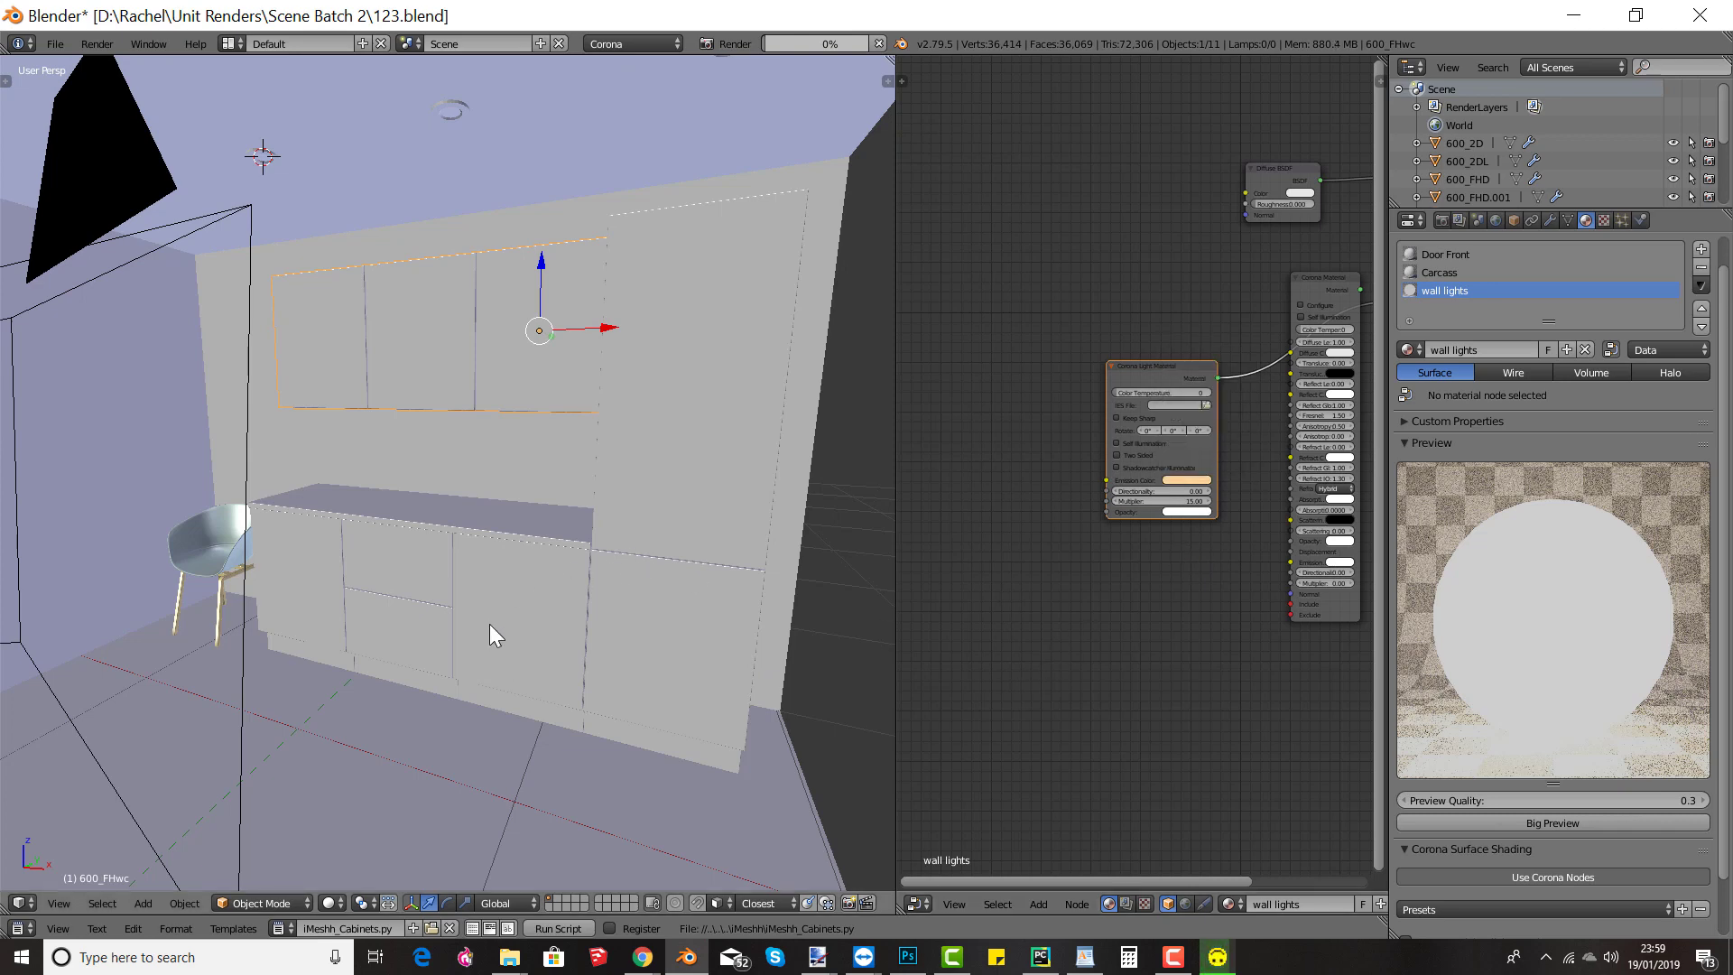
Step: Copy the Plinth Lighting group's hex colour FFC783 from LightMix and return to the Blender scene
key(alt+Tab)
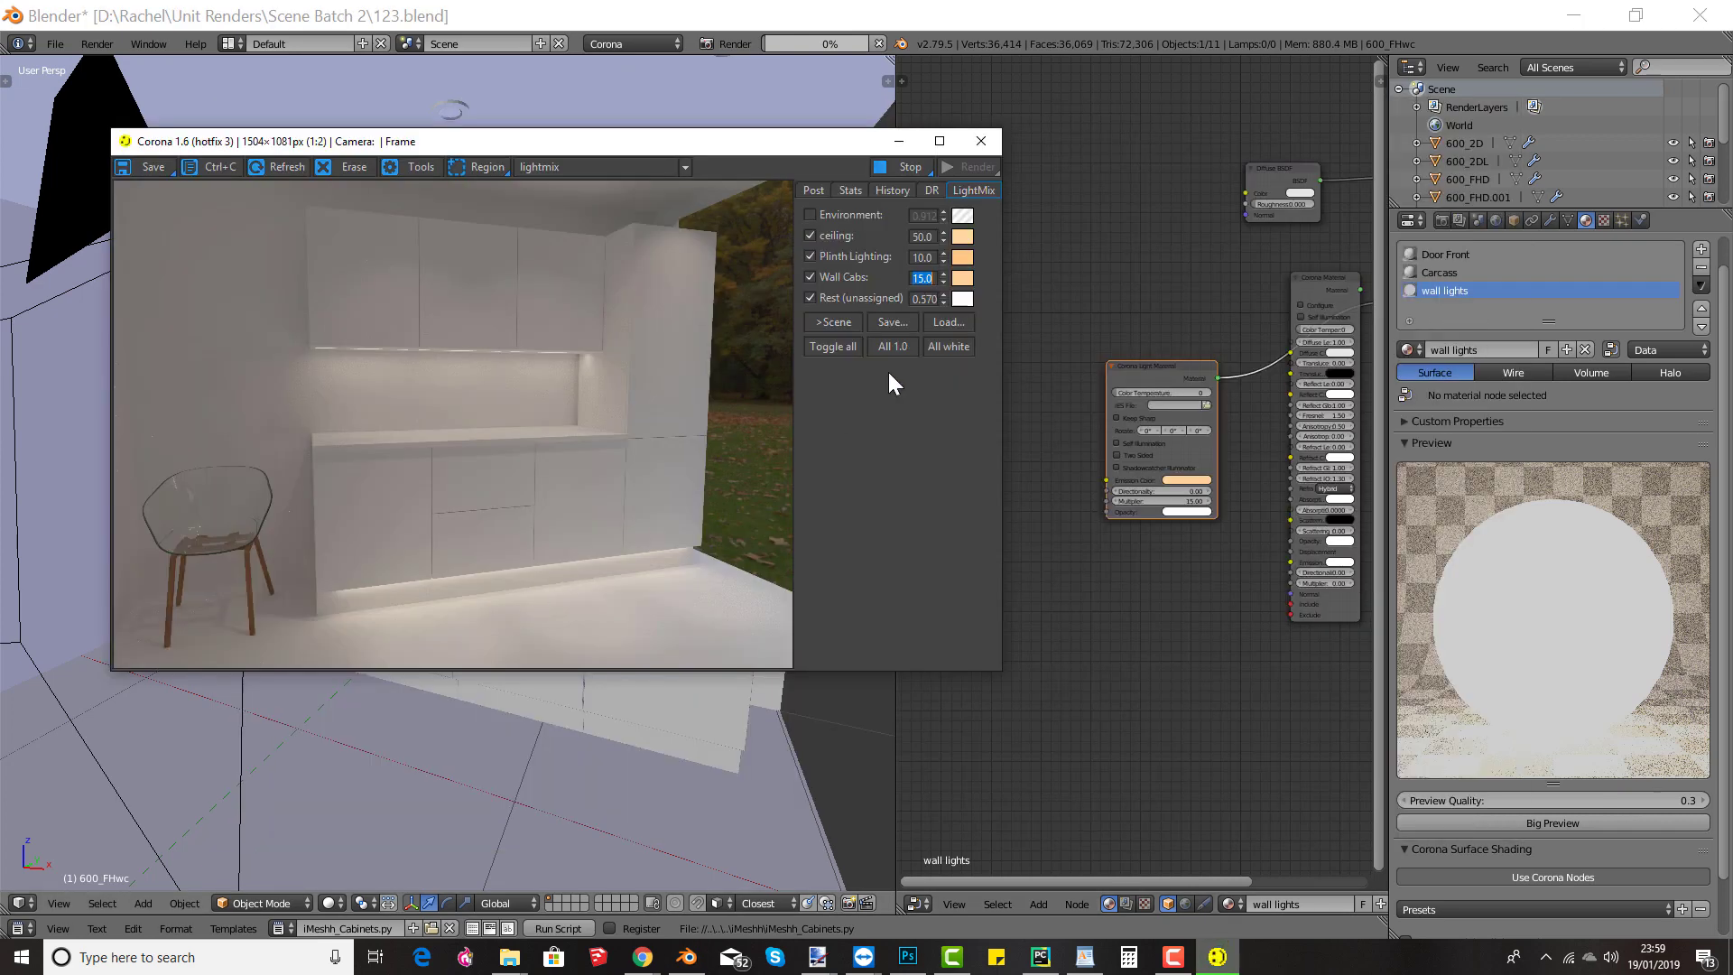
click(964, 258)
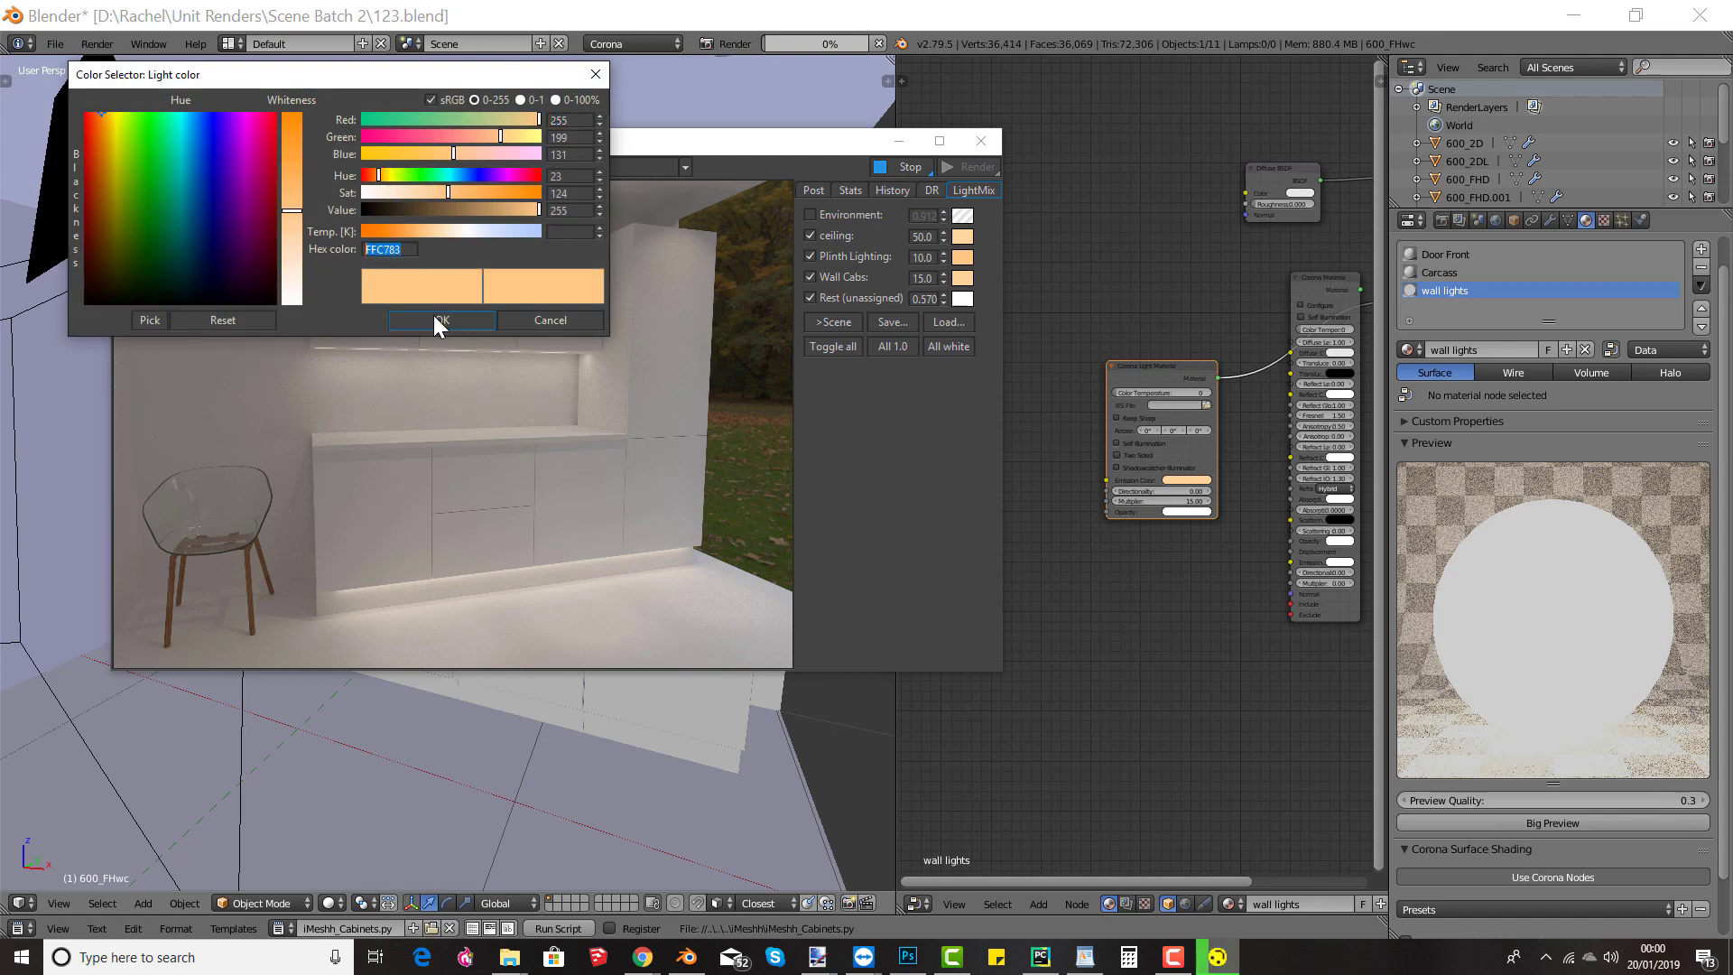
click(438, 320)
key(alt+Tab)
Step: Select the LED strip under the base cabinets and give its LED Plinth material a multiplier of 10 and emission colour FFC783
key(z)
right_click(675, 734)
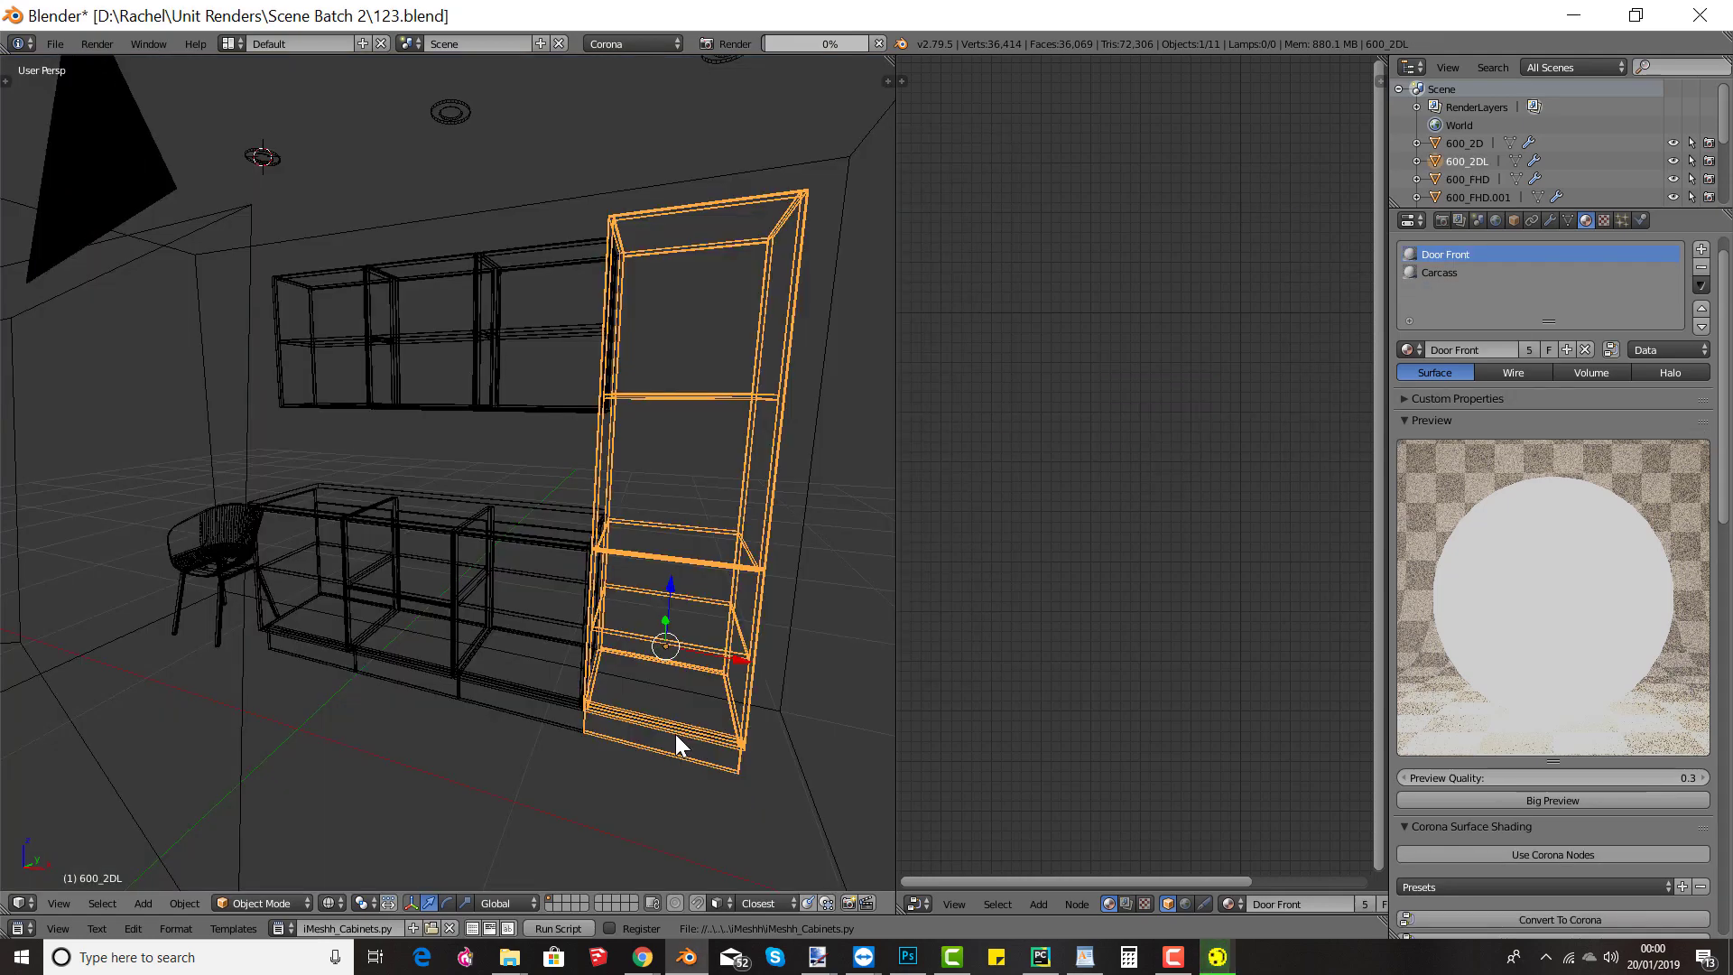
right_click(692, 728)
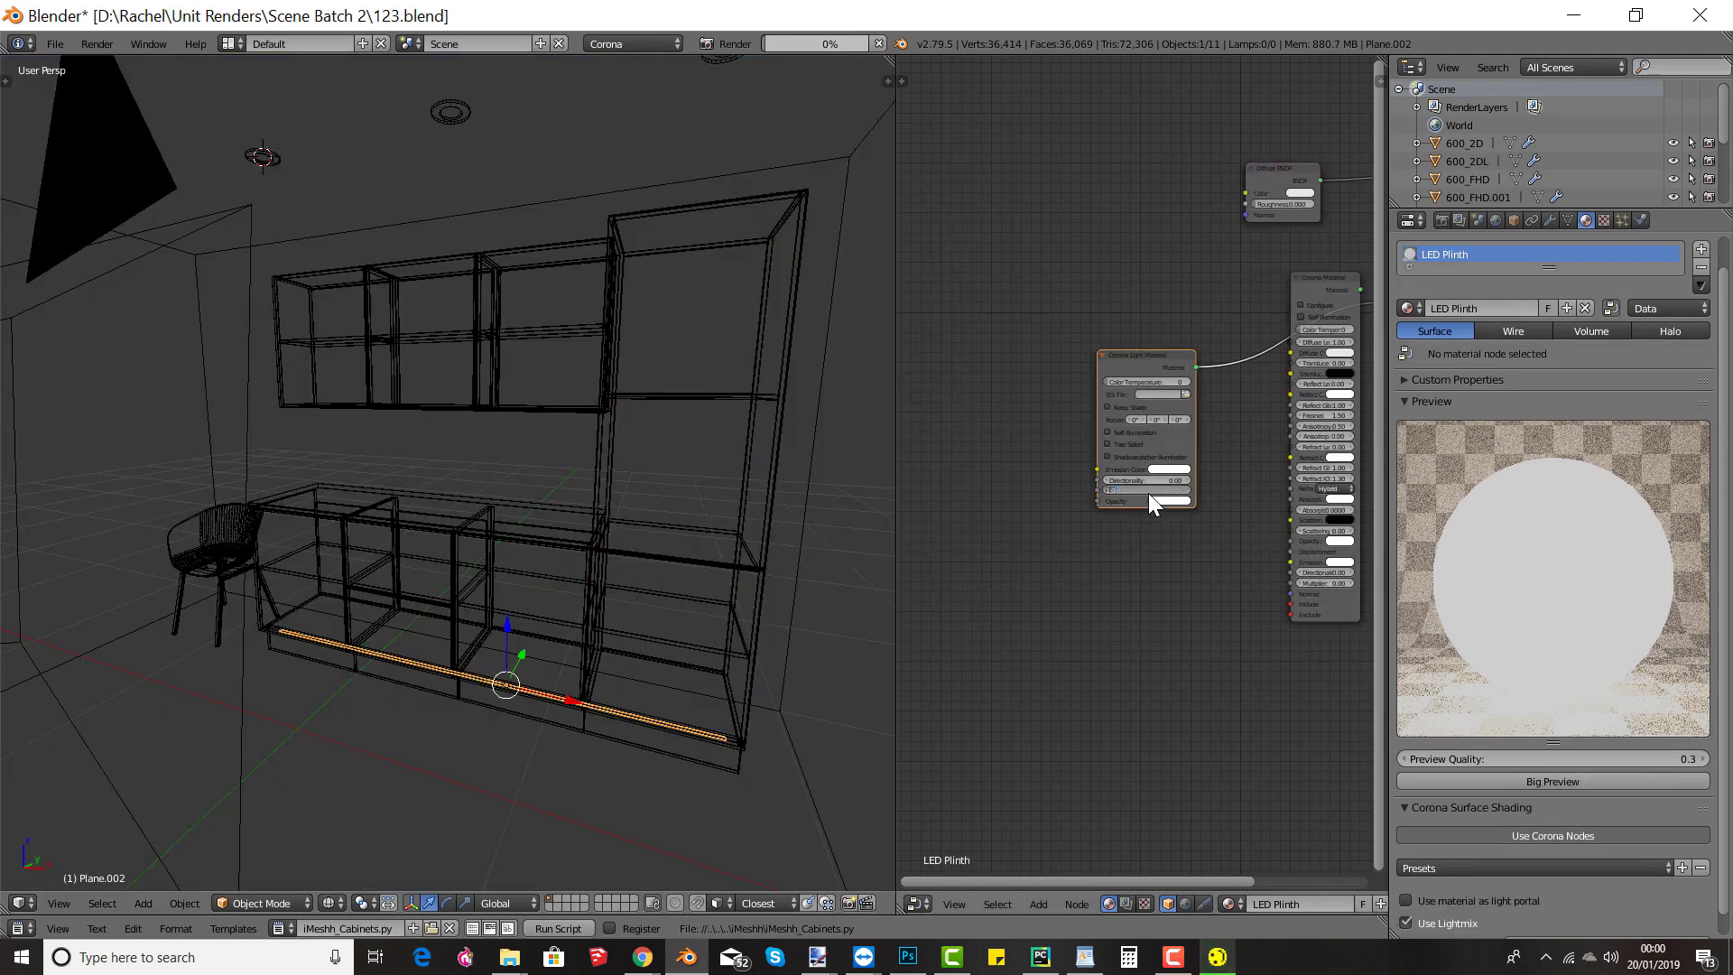
click(1166, 468)
click(1190, 435)
text(FFC783)
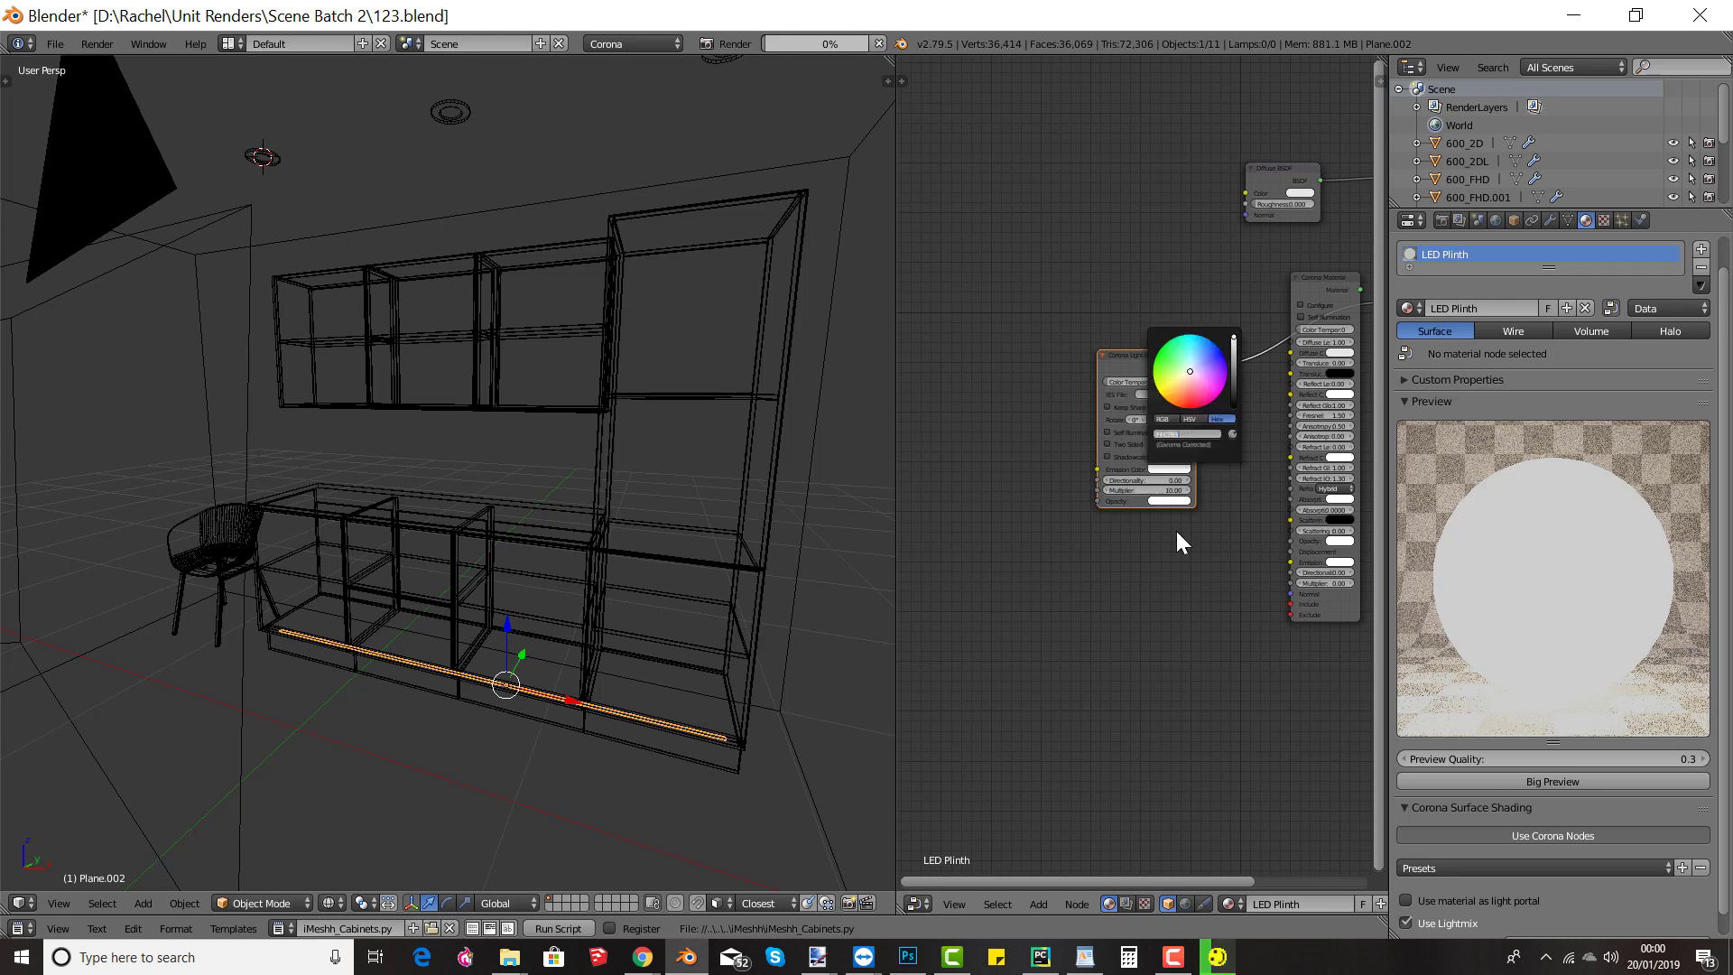
key(Return)
Step: Set the world's Corona environment intensity to 0.57 to match the Rest (unassigned) group in LightMix
key(alt+Tab)
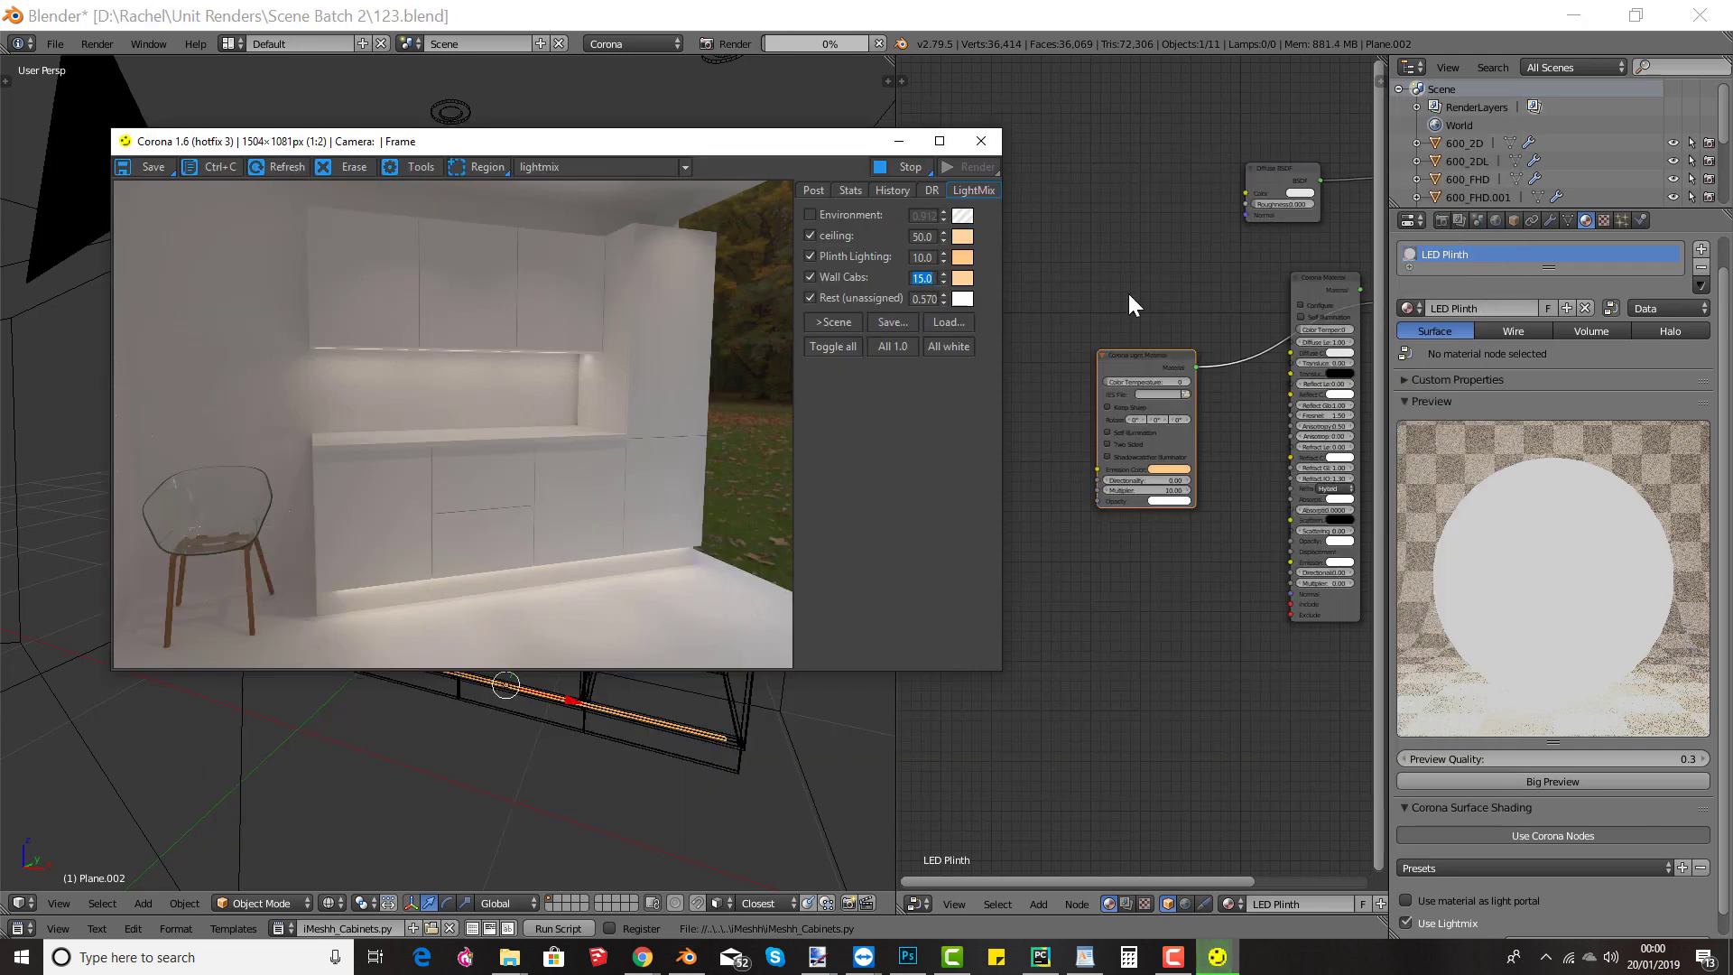
click(1496, 222)
click(1612, 399)
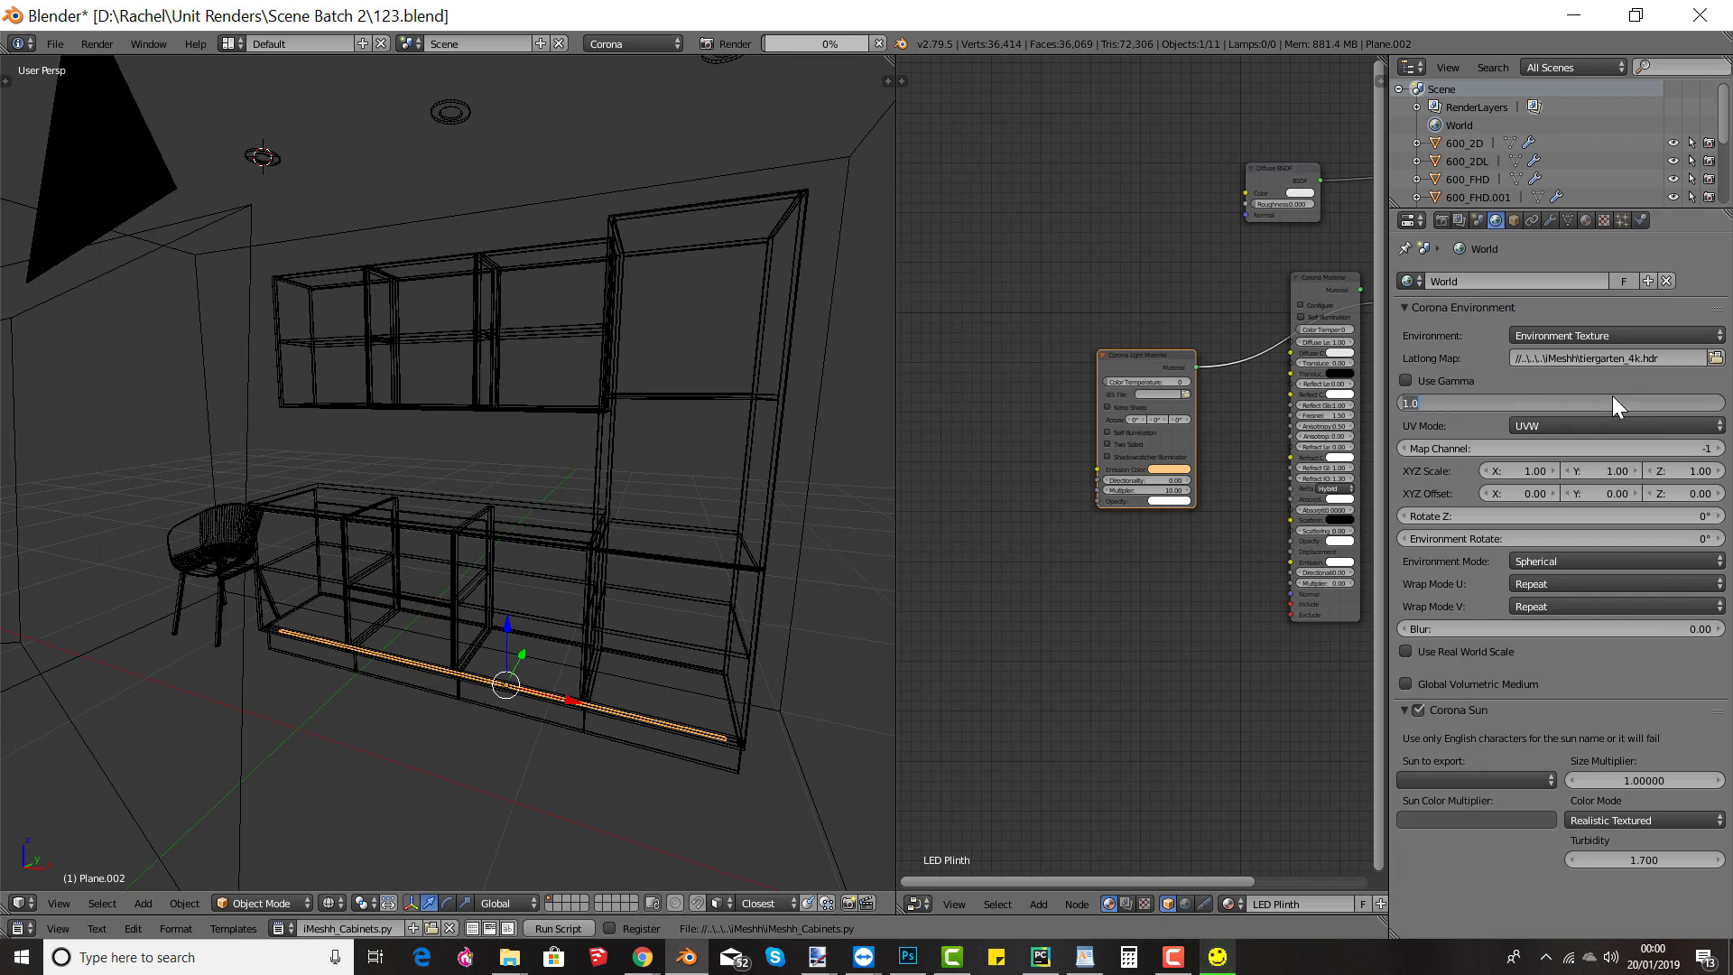
text(0.57)
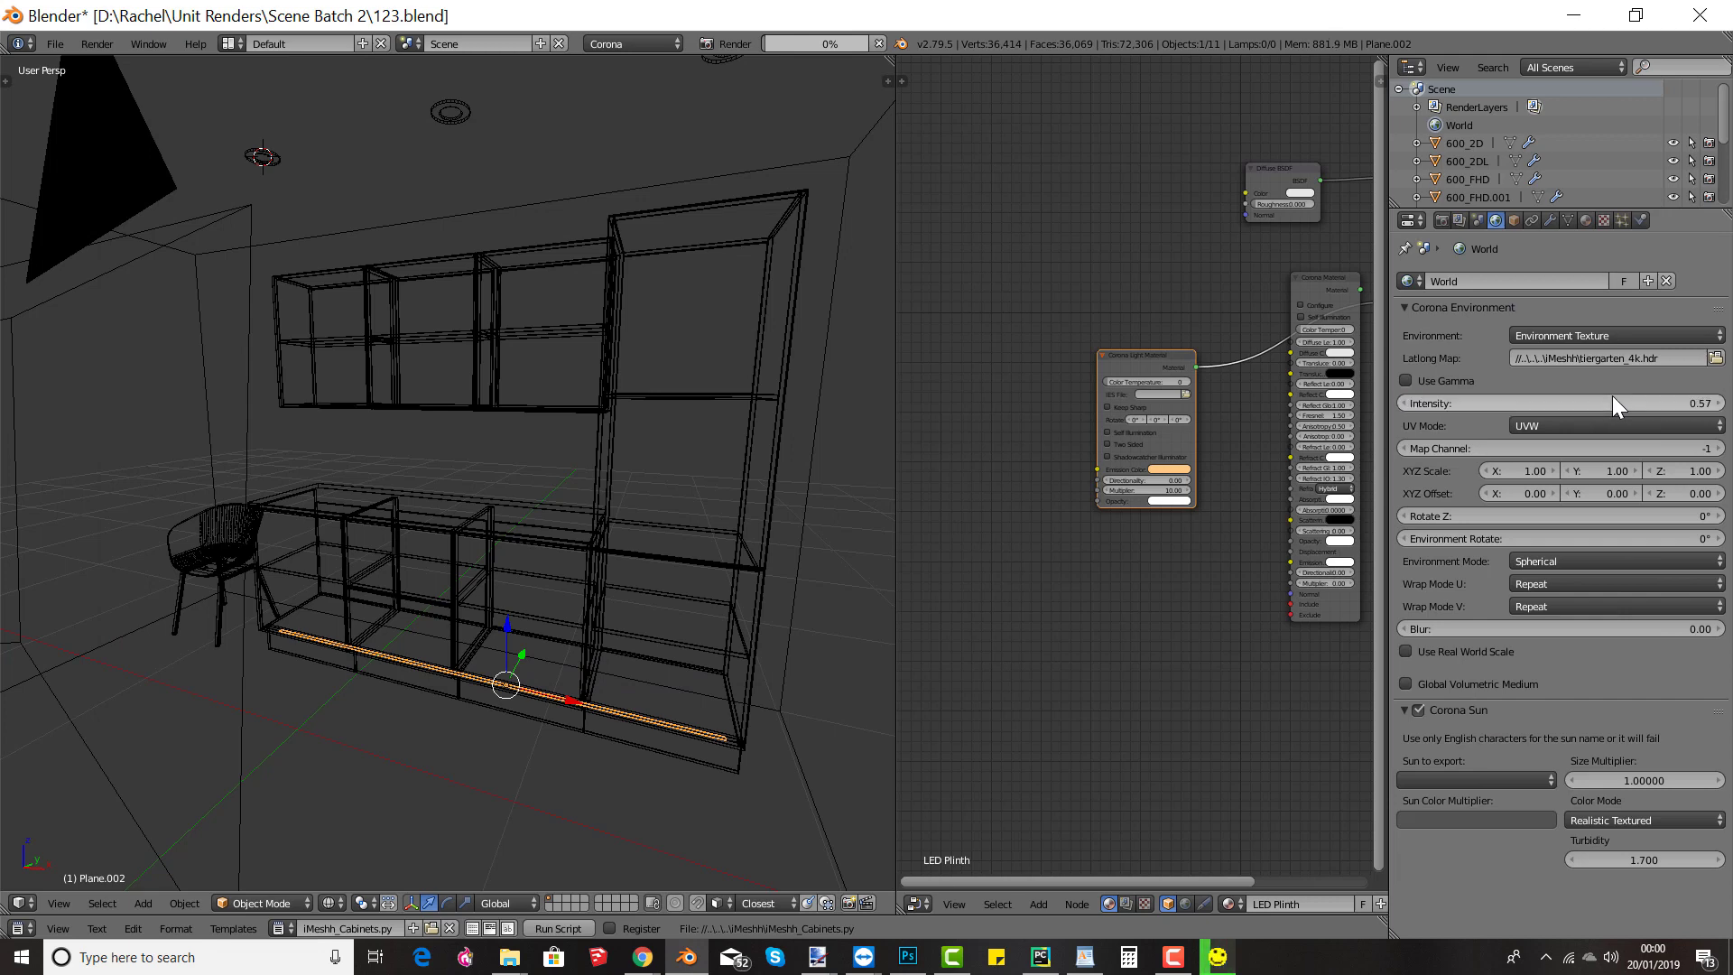
key(Return)
key(alt+Tab)
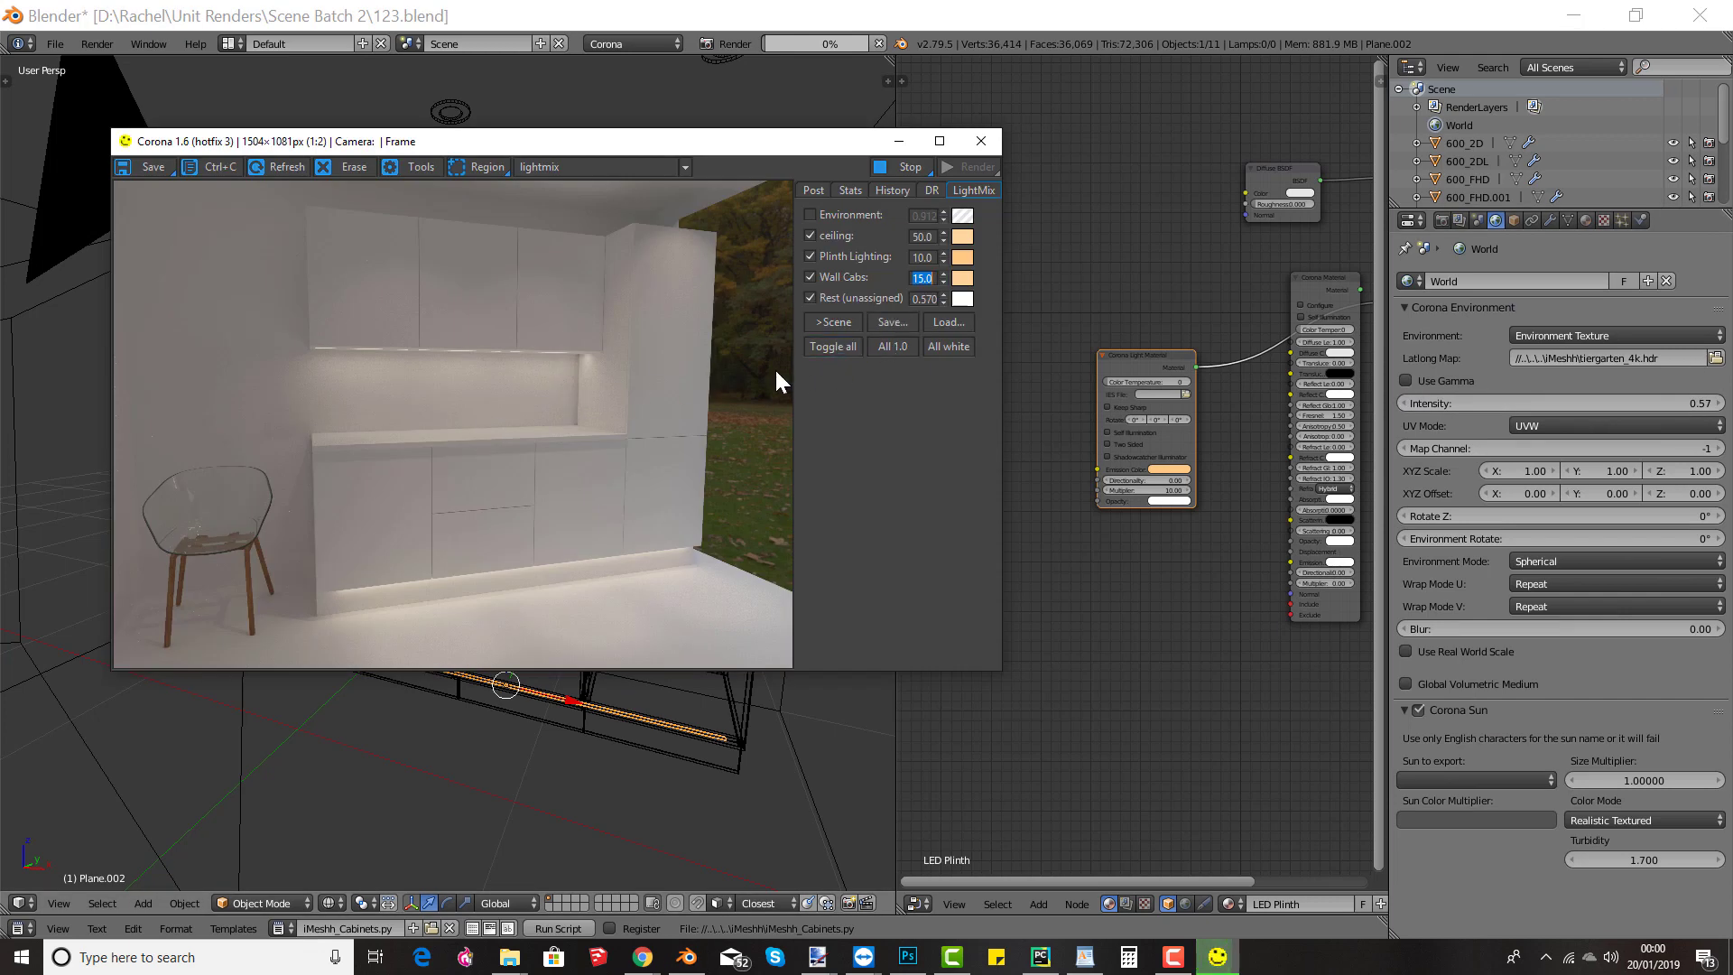
Step: Close the LightMix render, end its render job and render the scene again with the transferred light values
click(988, 148)
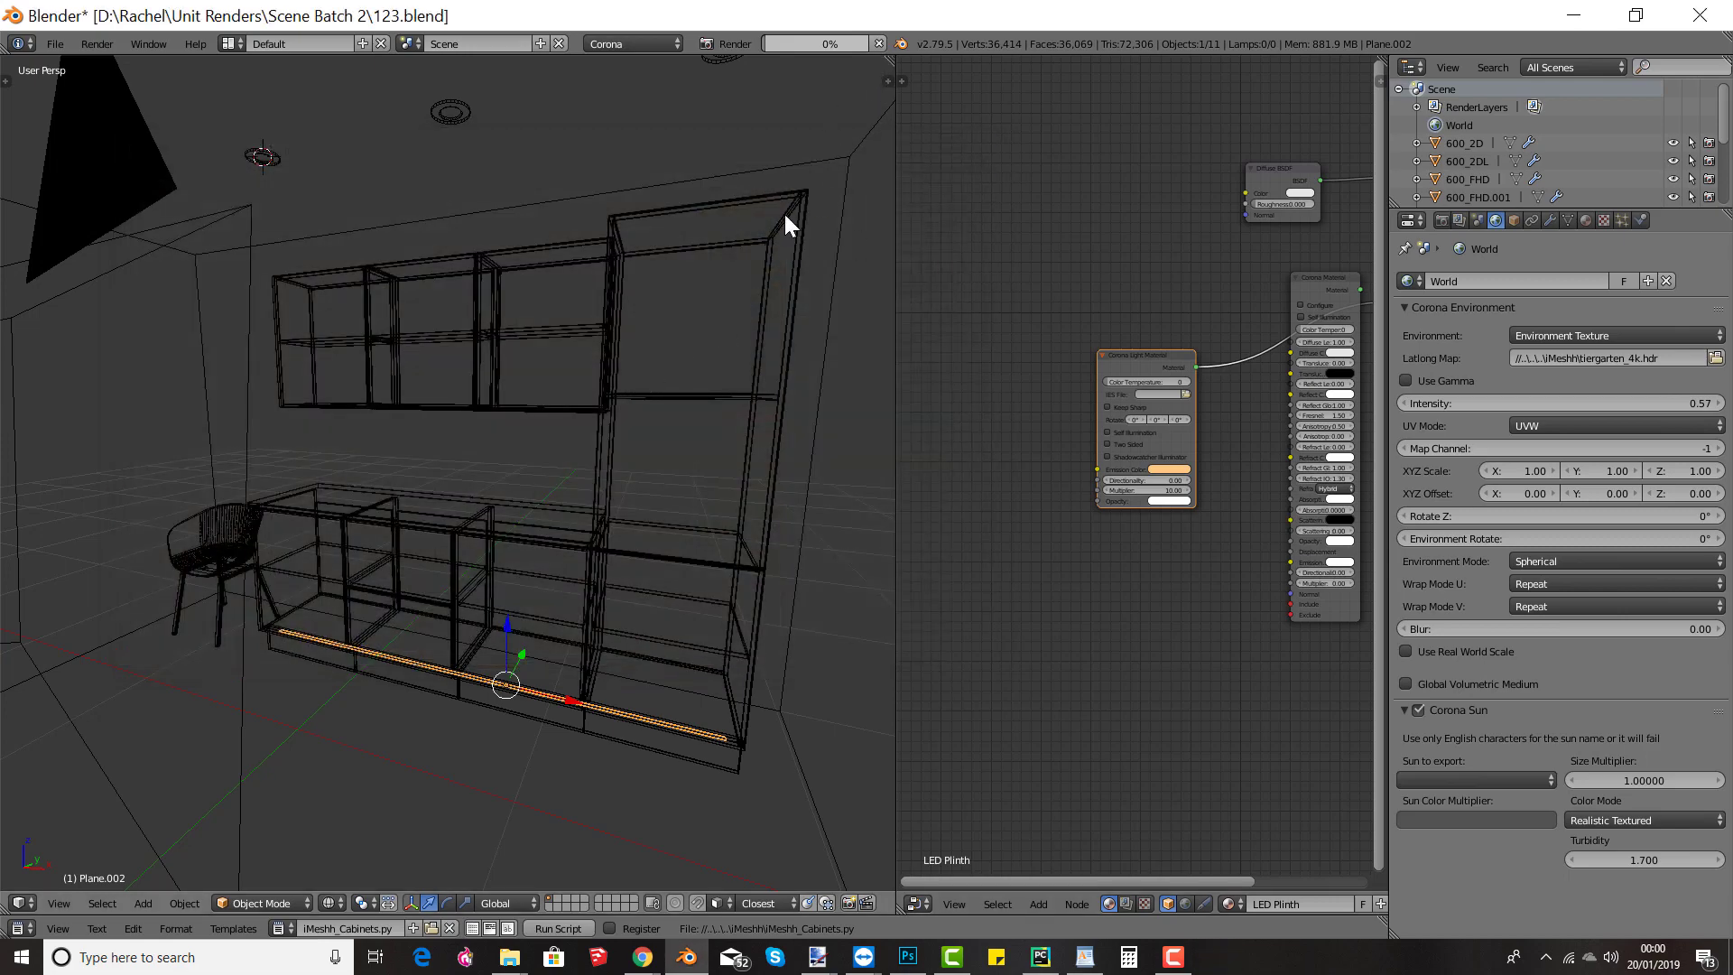
click(878, 44)
middle_drag(588, 379, 628, 383)
key(F12)
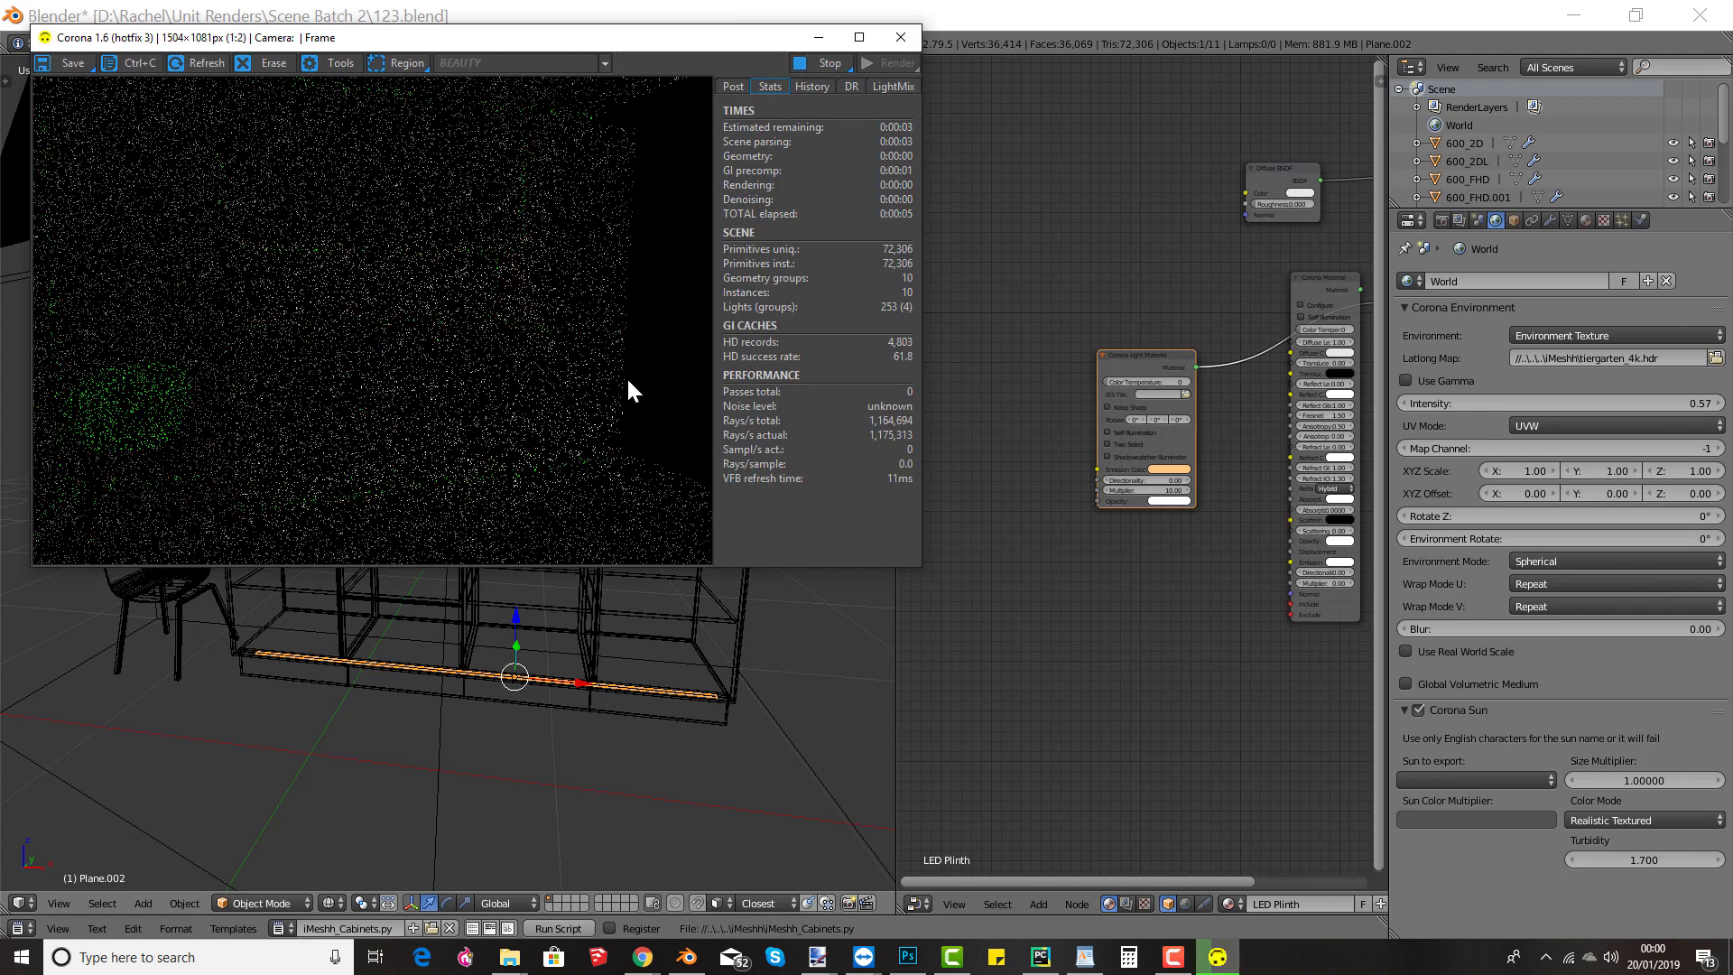
Step: Set the tone mapping's highlight compression to 5 and stop the render
click(723, 85)
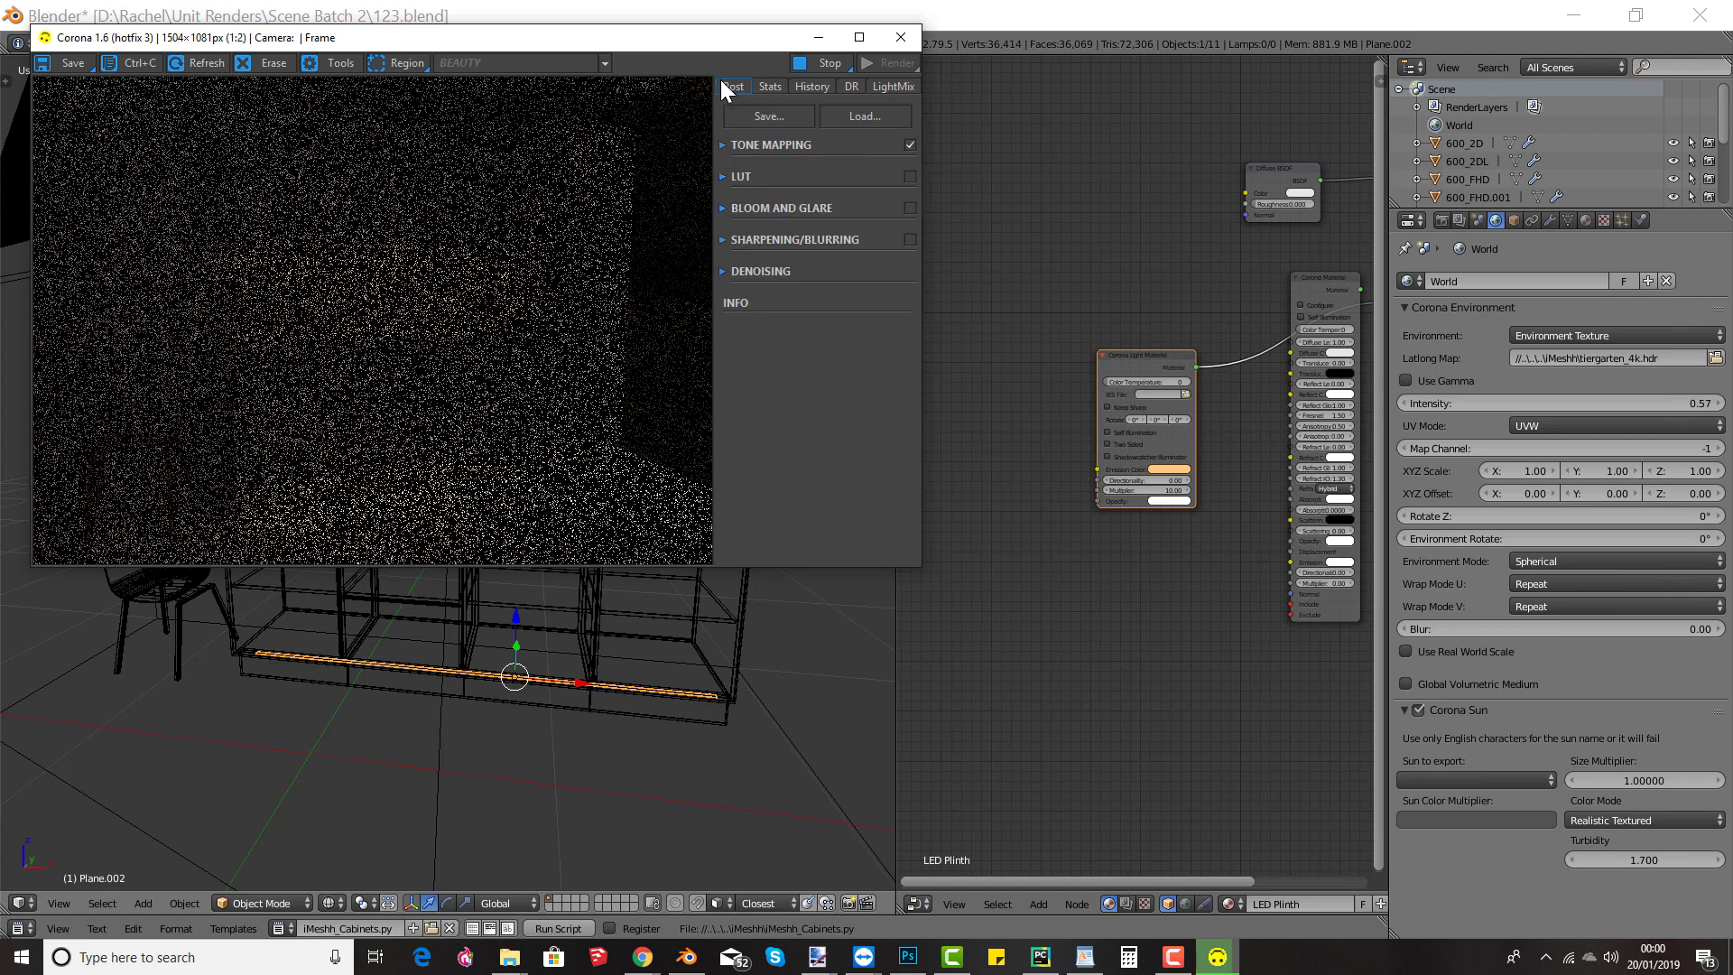
click(740, 144)
click(871, 200)
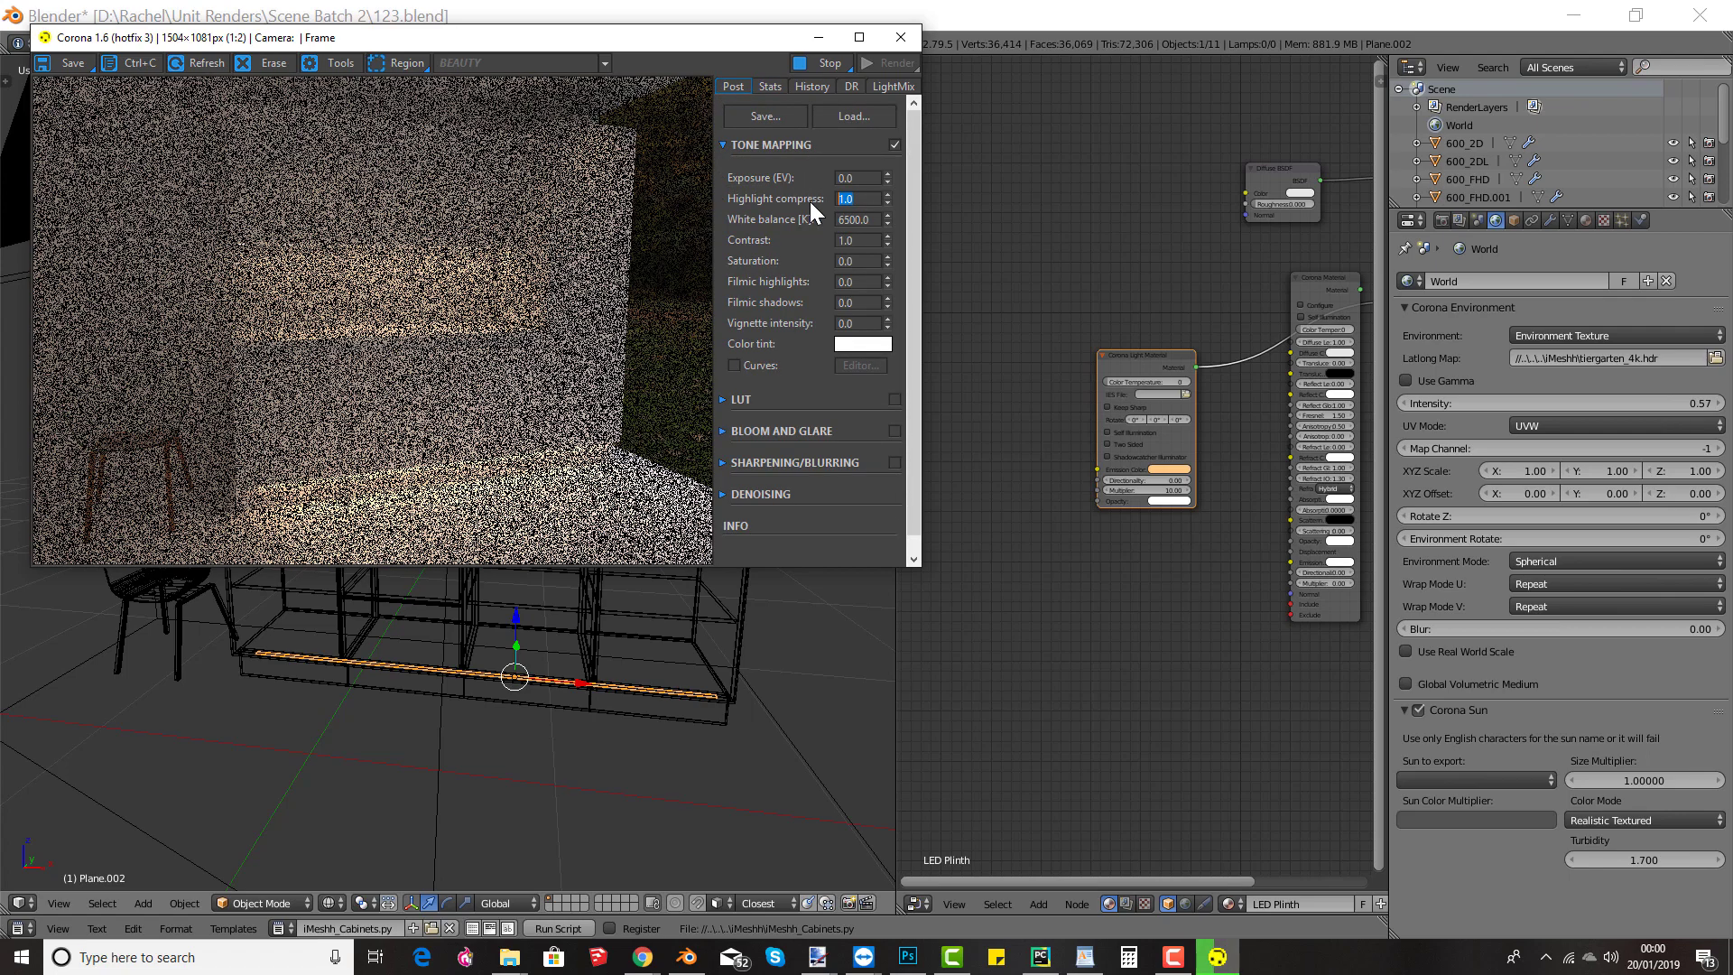
text(5)
key(Return)
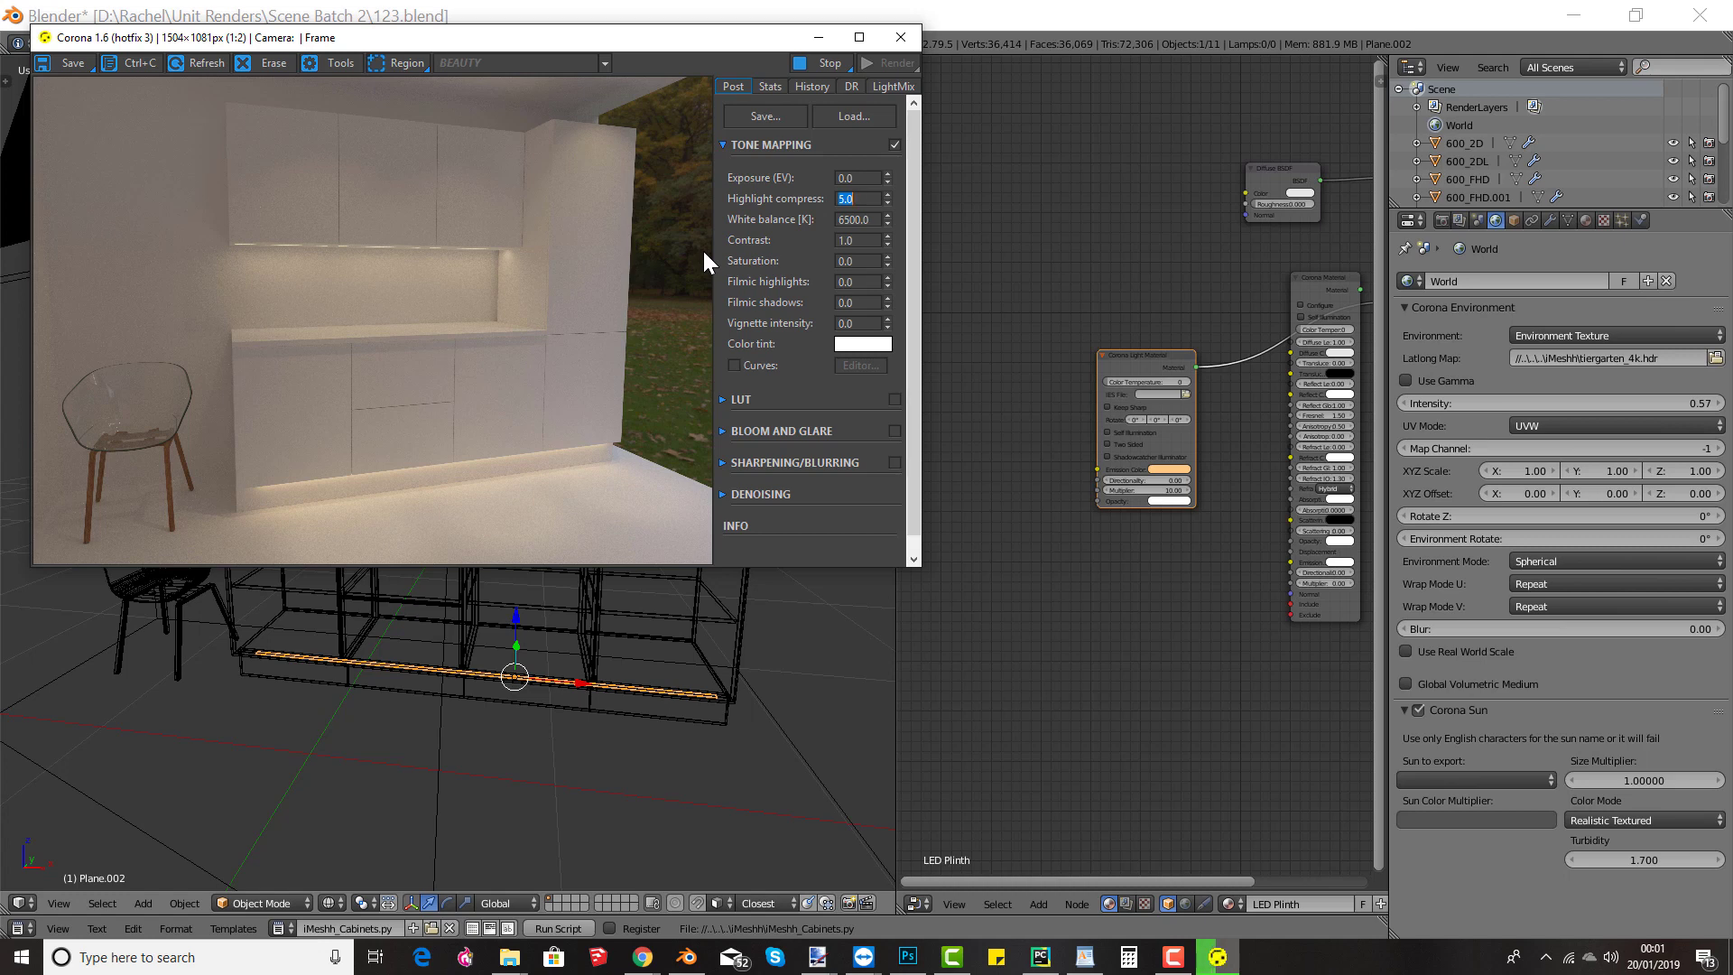
click(812, 61)
Step: Show the denoising settings and examine the denoised wall cabinets and their LED strips up close
click(725, 495)
scroll(338, 166, up, 2)
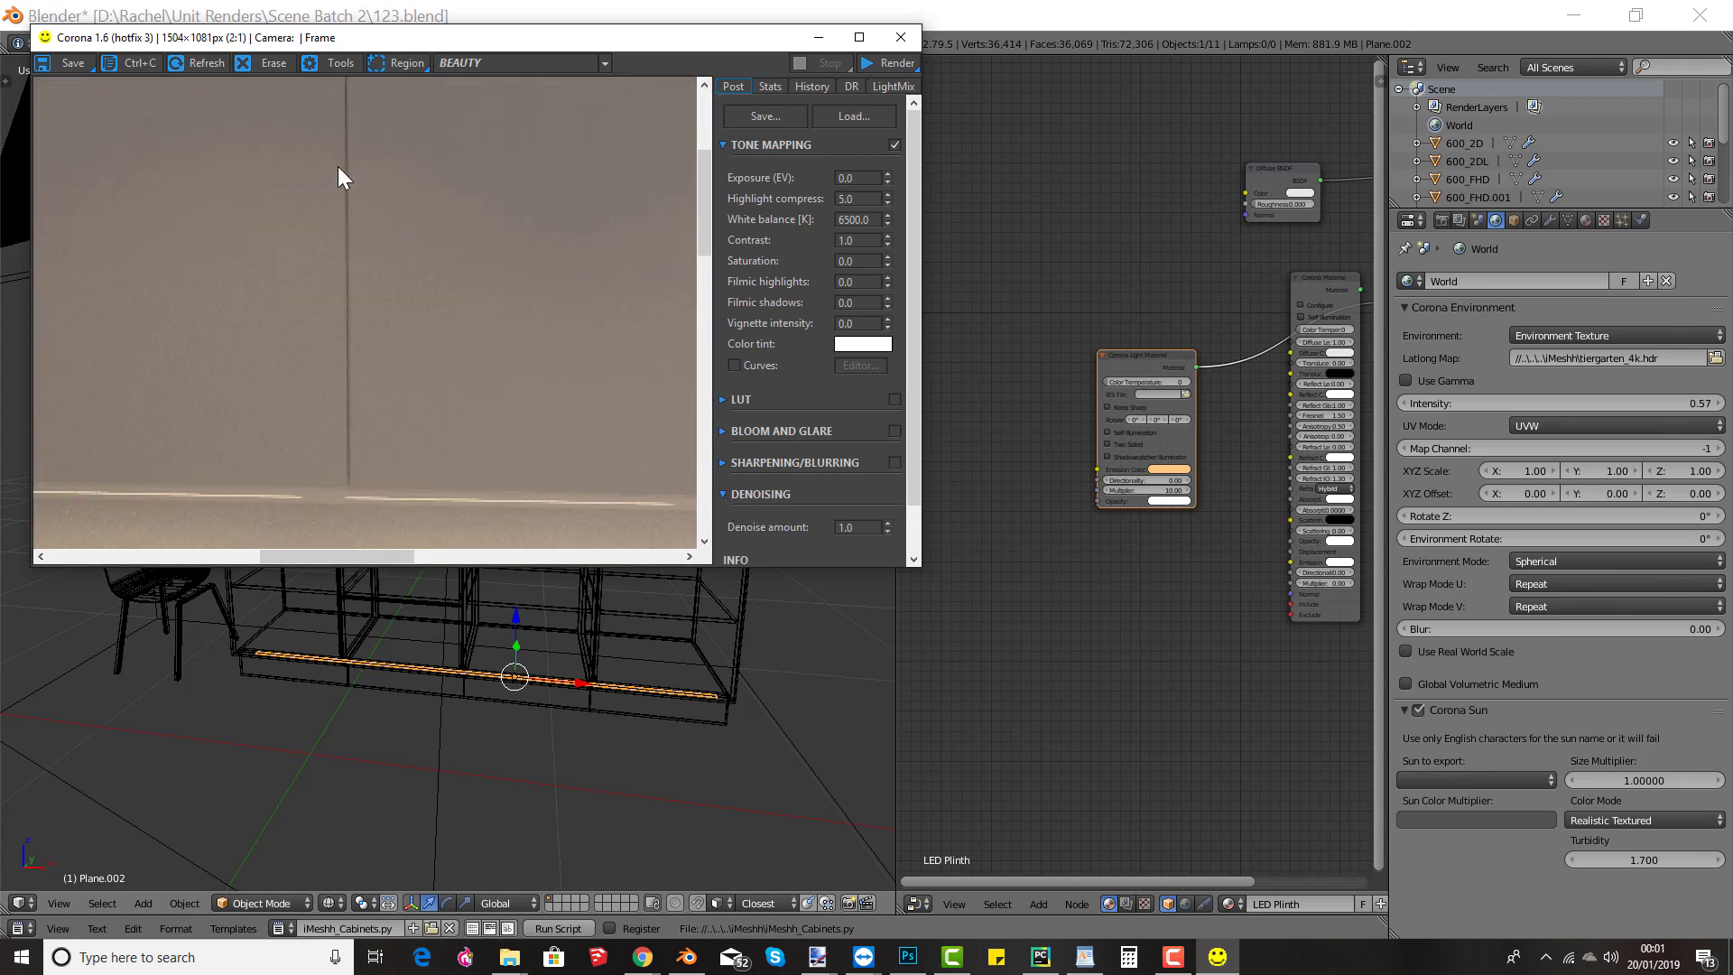
drag(363, 290, 511, 256)
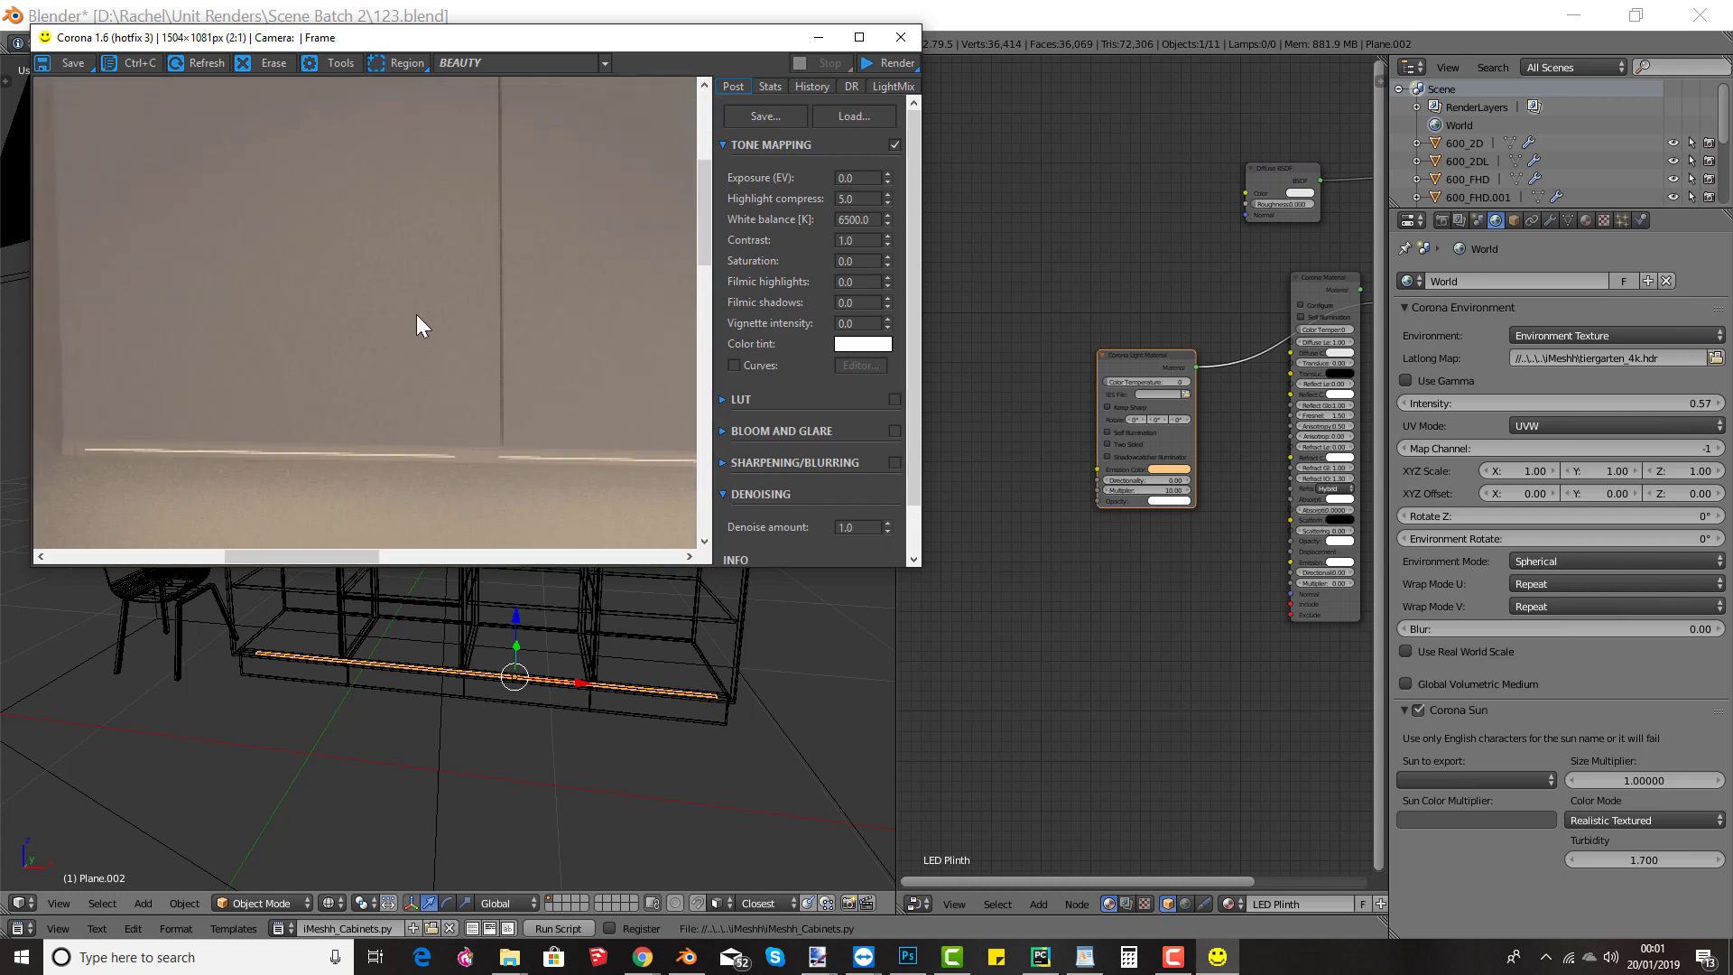
drag(415, 314, 516, 257)
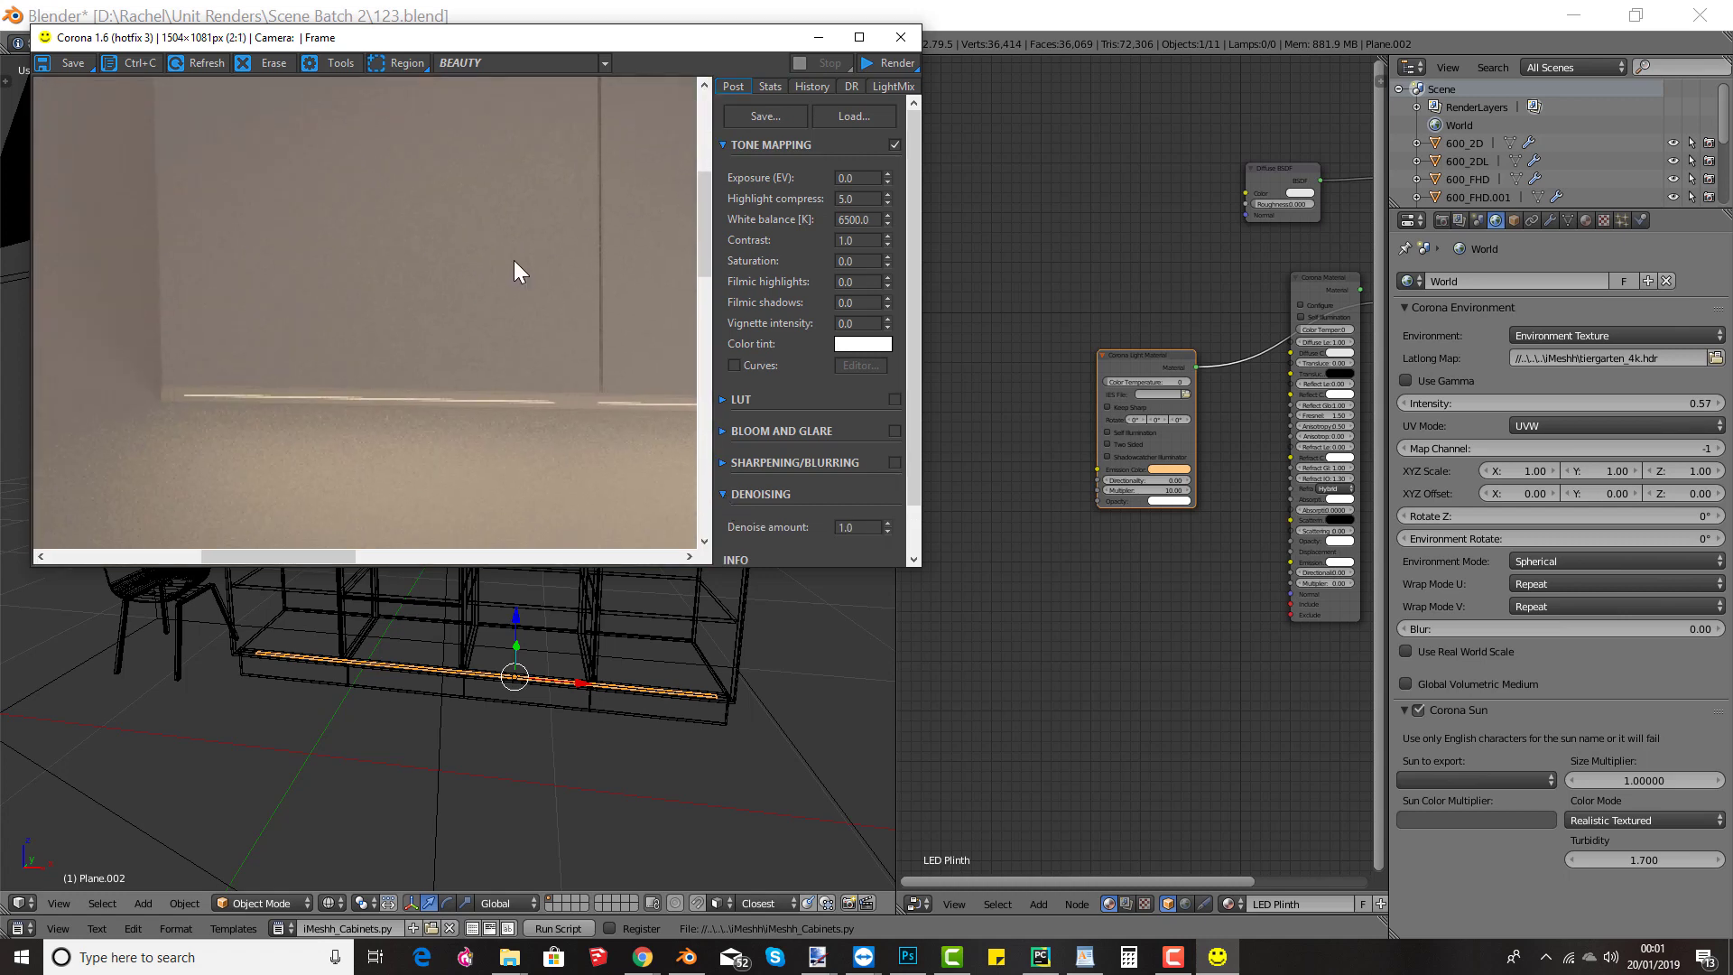
click(771, 86)
click(738, 88)
scroll(555, 365, down, 2)
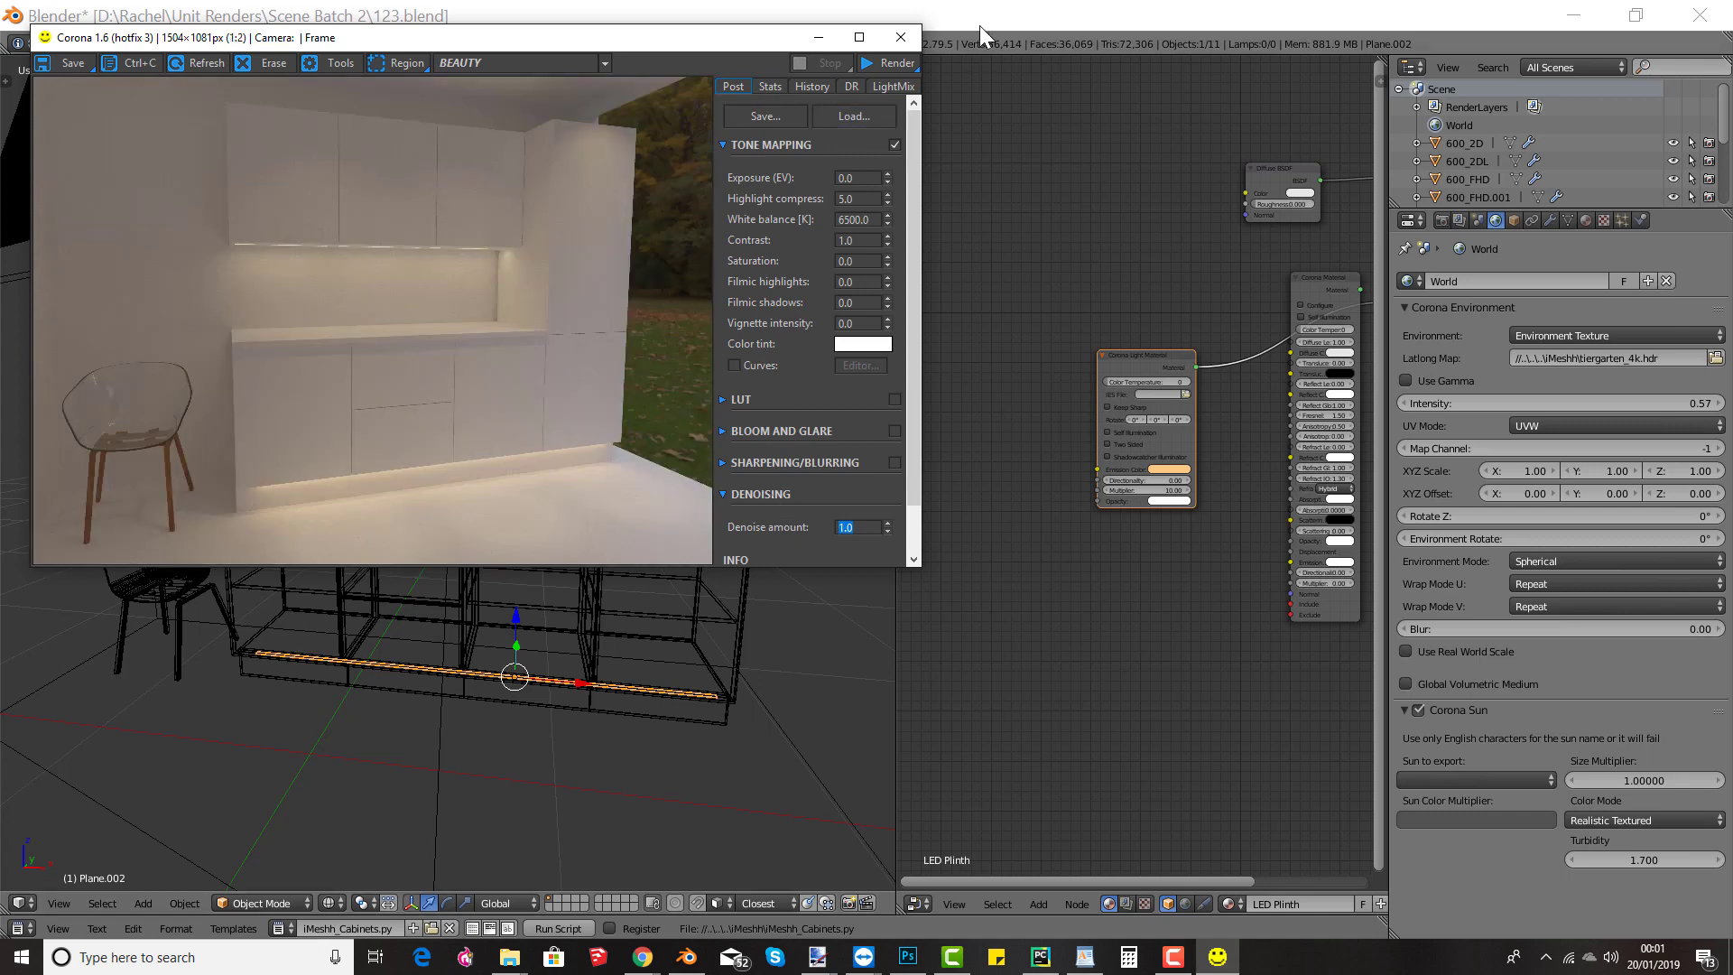
Step: Close the render, set the Corona Denoise filter type to Full and render the scene again
click(899, 37)
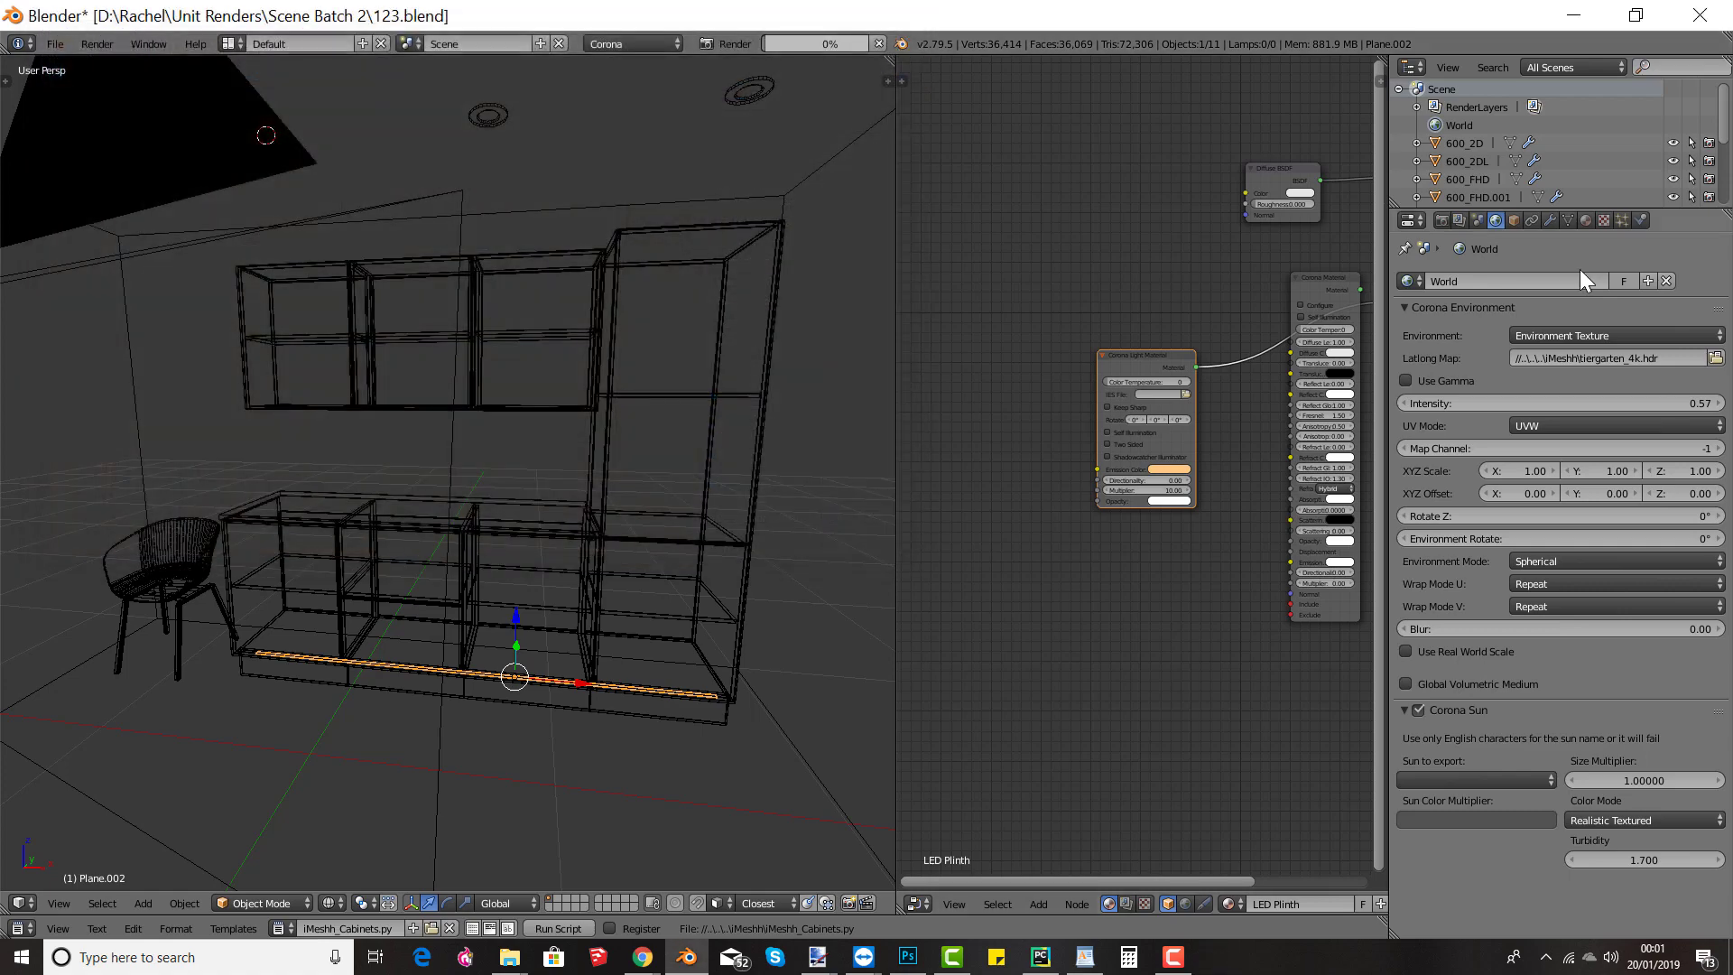
click(1444, 220)
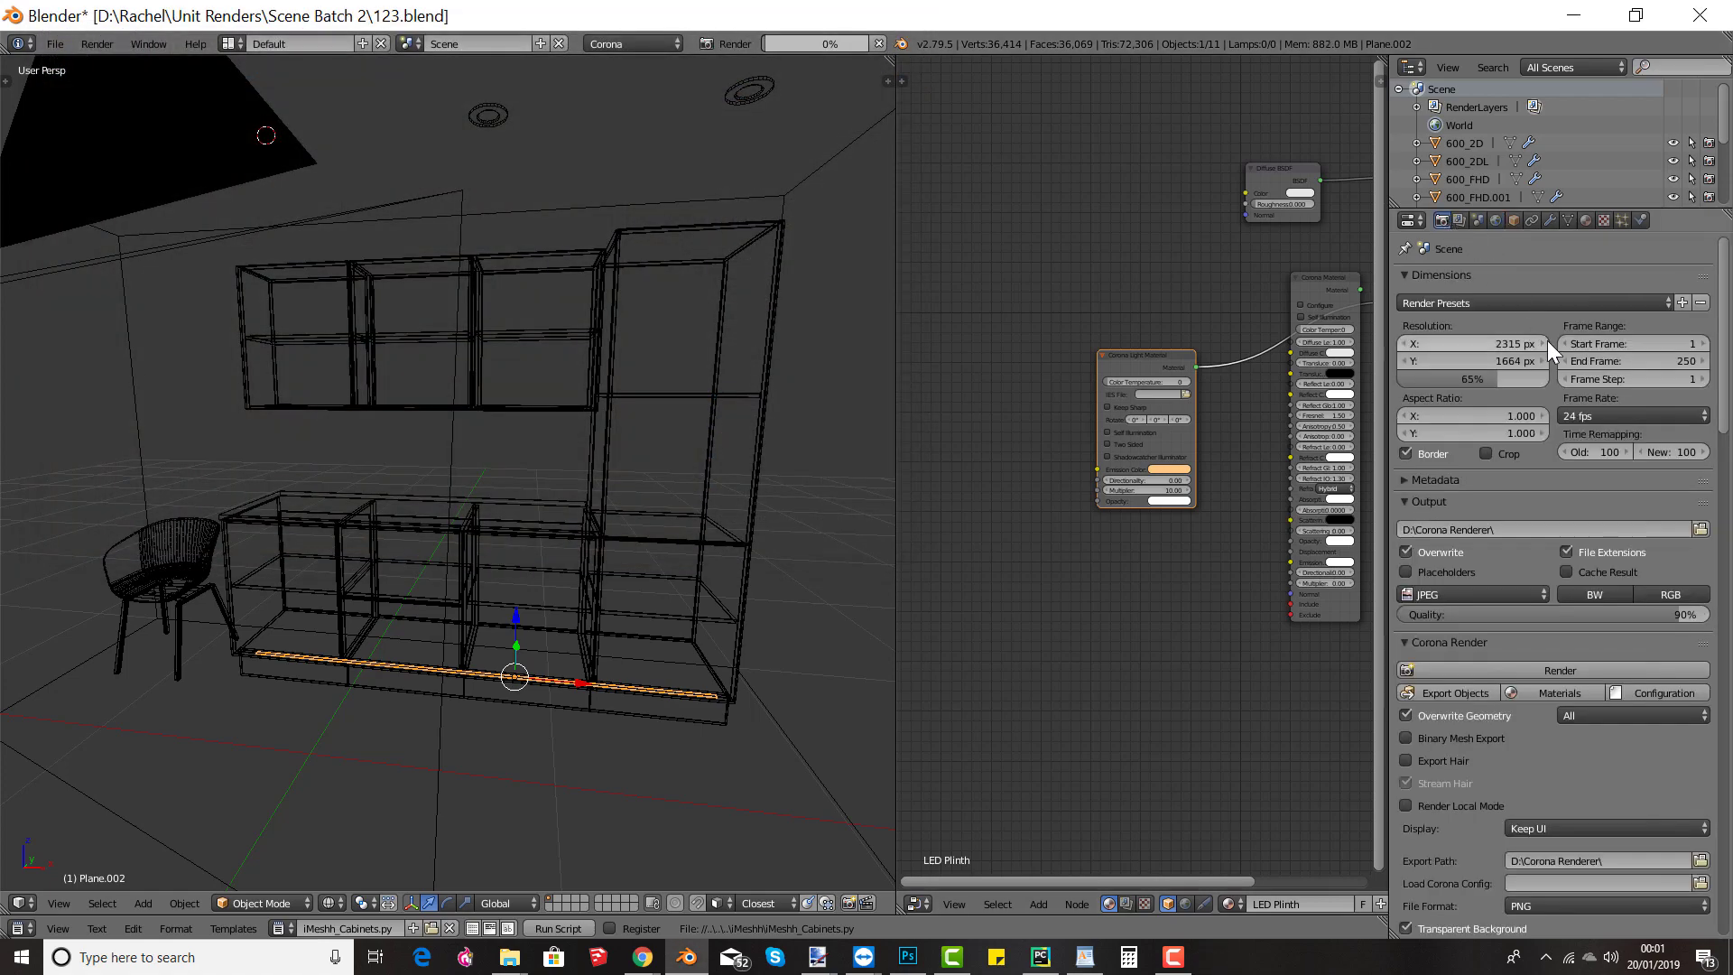
scroll(1543, 377, down, 8)
scroll(1544, 383, down, 7)
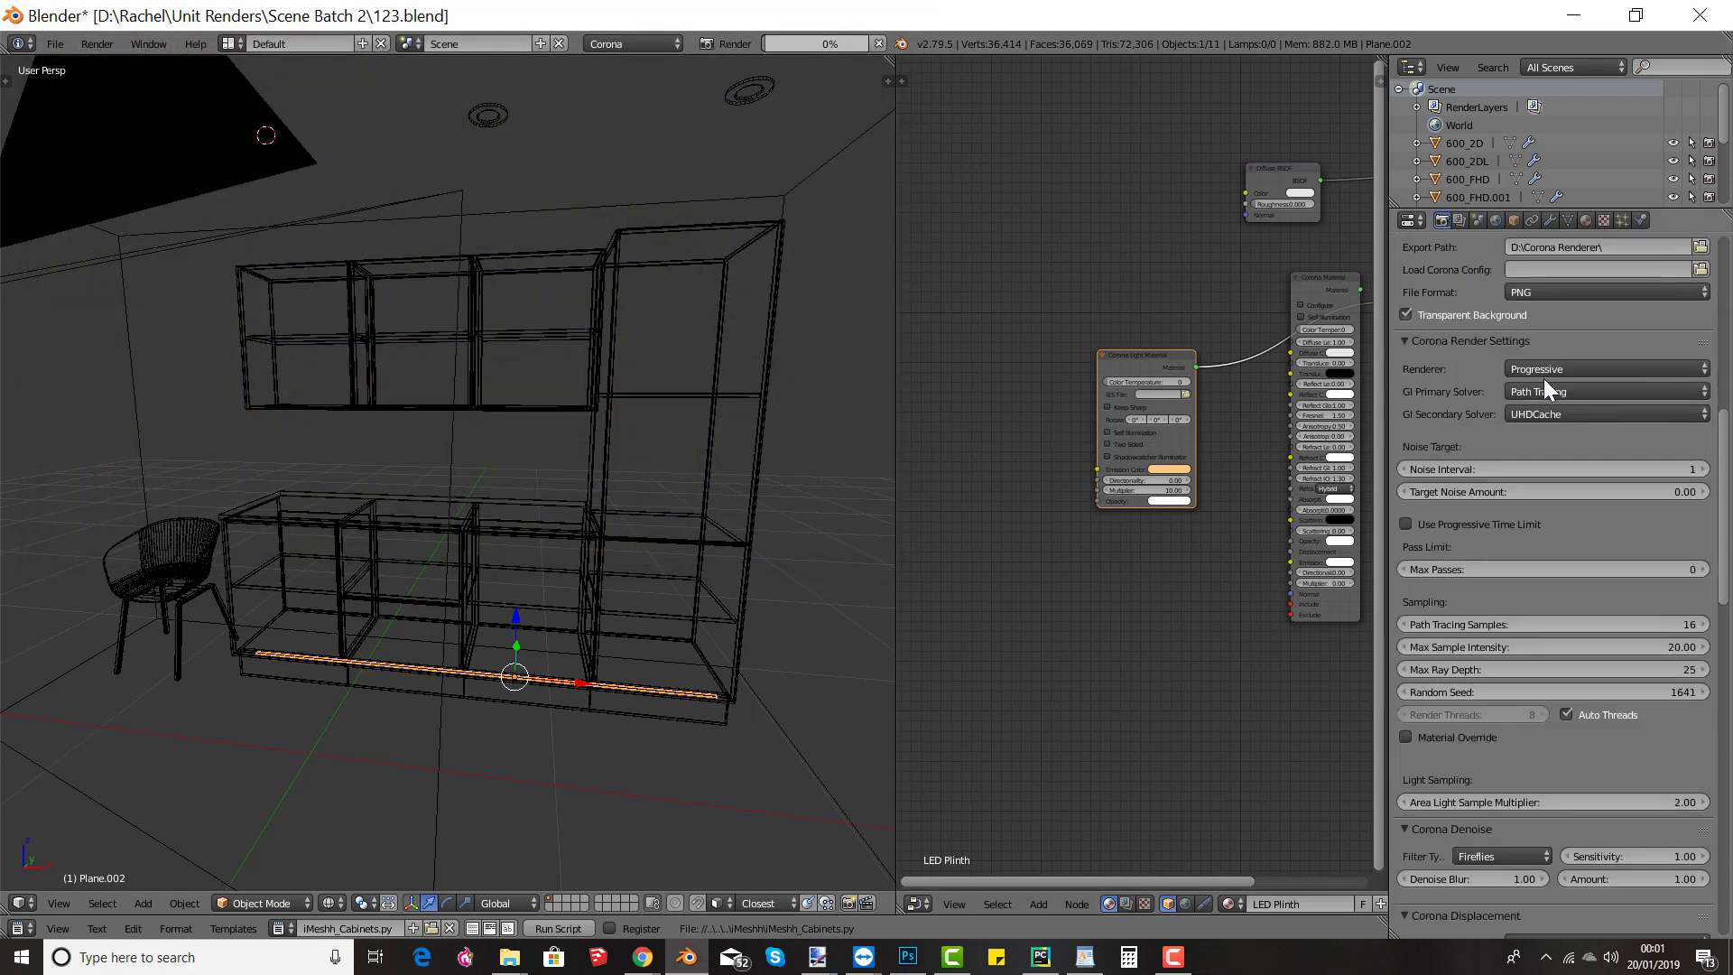
scroll(1544, 377, down, 6)
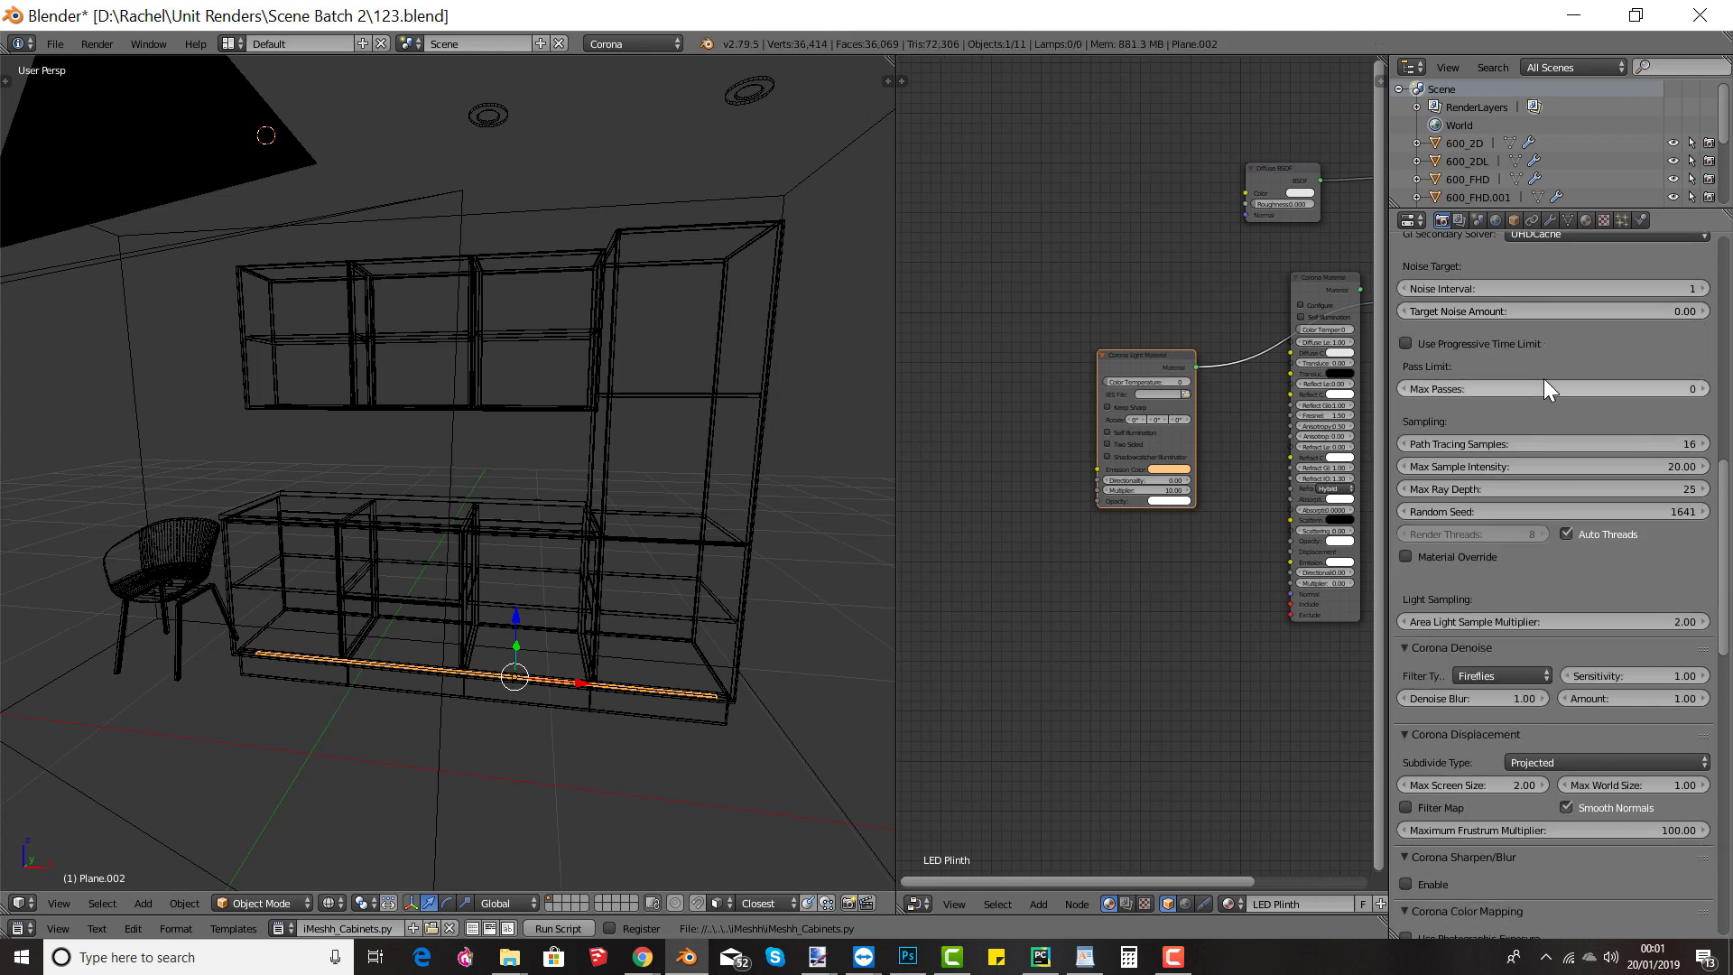
click(1500, 641)
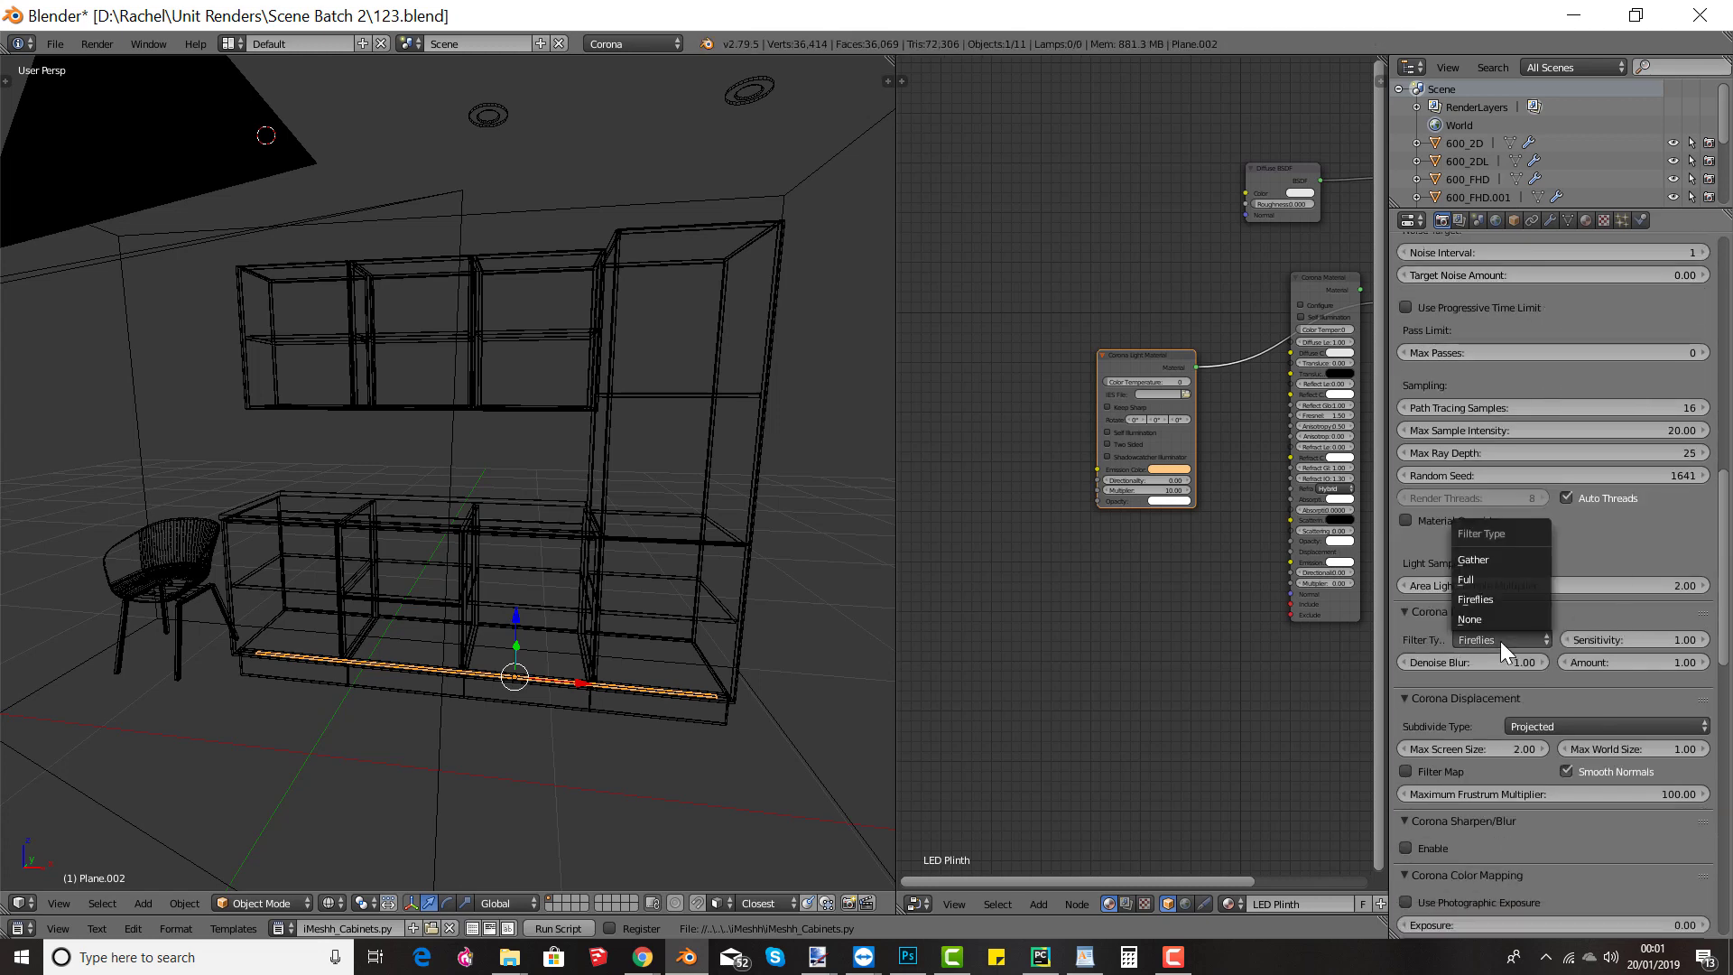
click(1485, 578)
click(1712, 869)
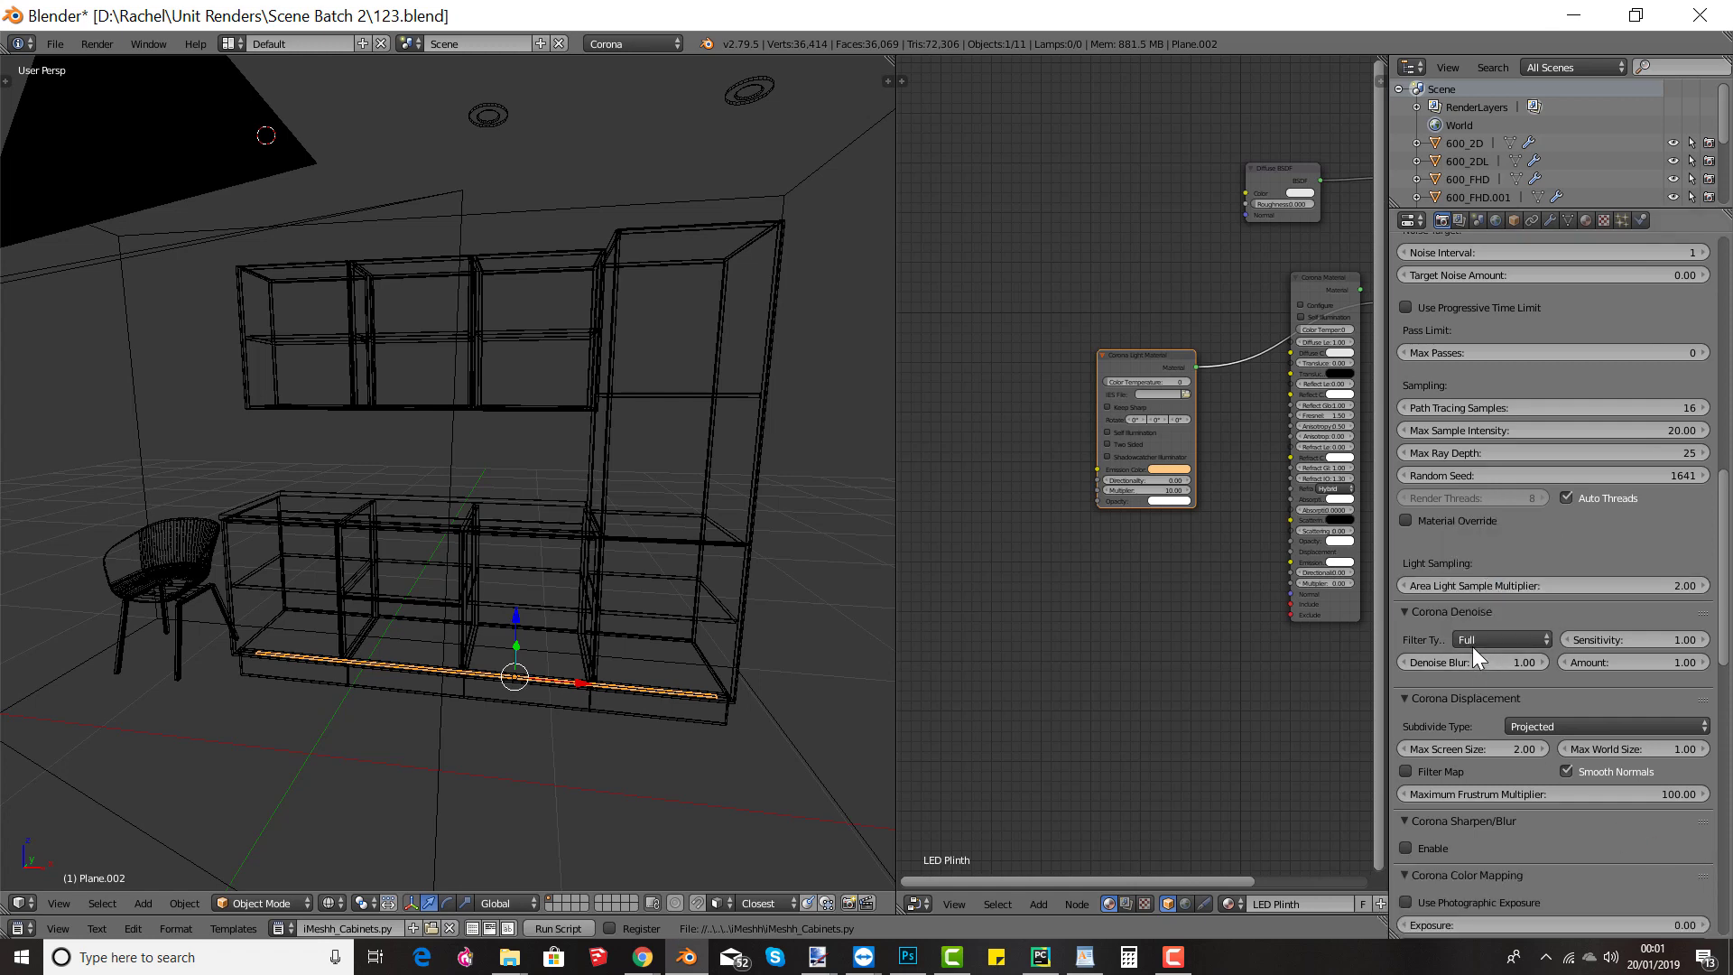
key(F12)
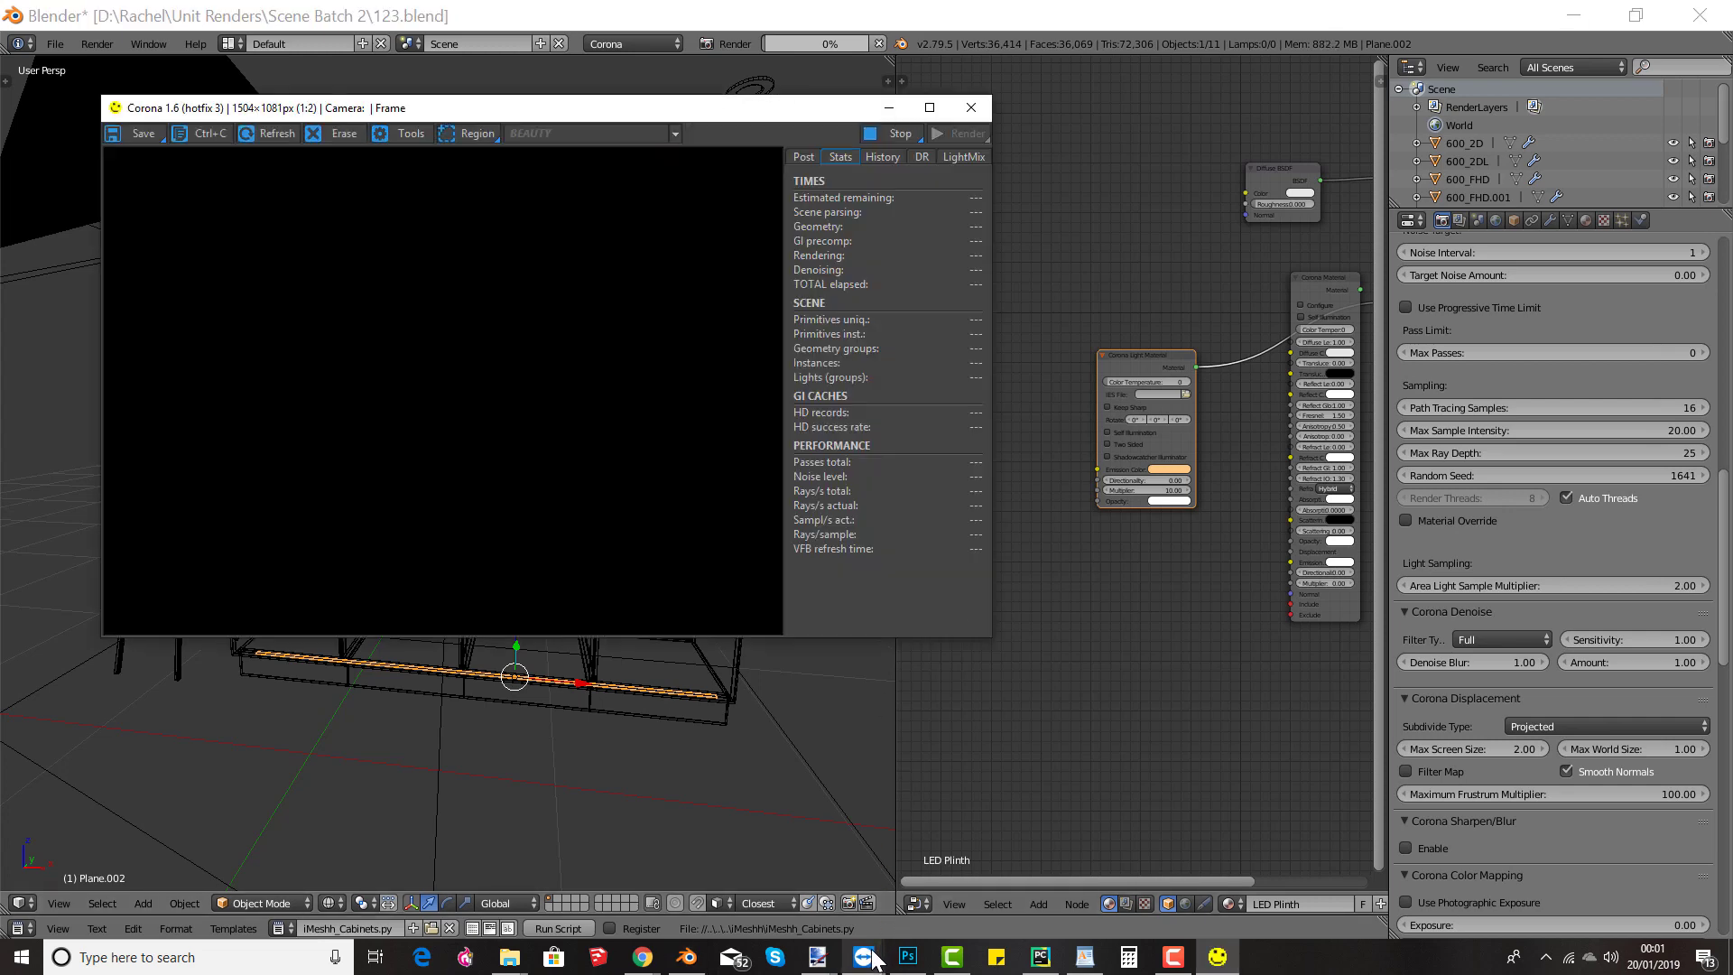
Step: Switch to the 40-core machine's remote desktop session and view its dark kitchen render up close and as a whole
mouse_move(863, 957)
click(931, 897)
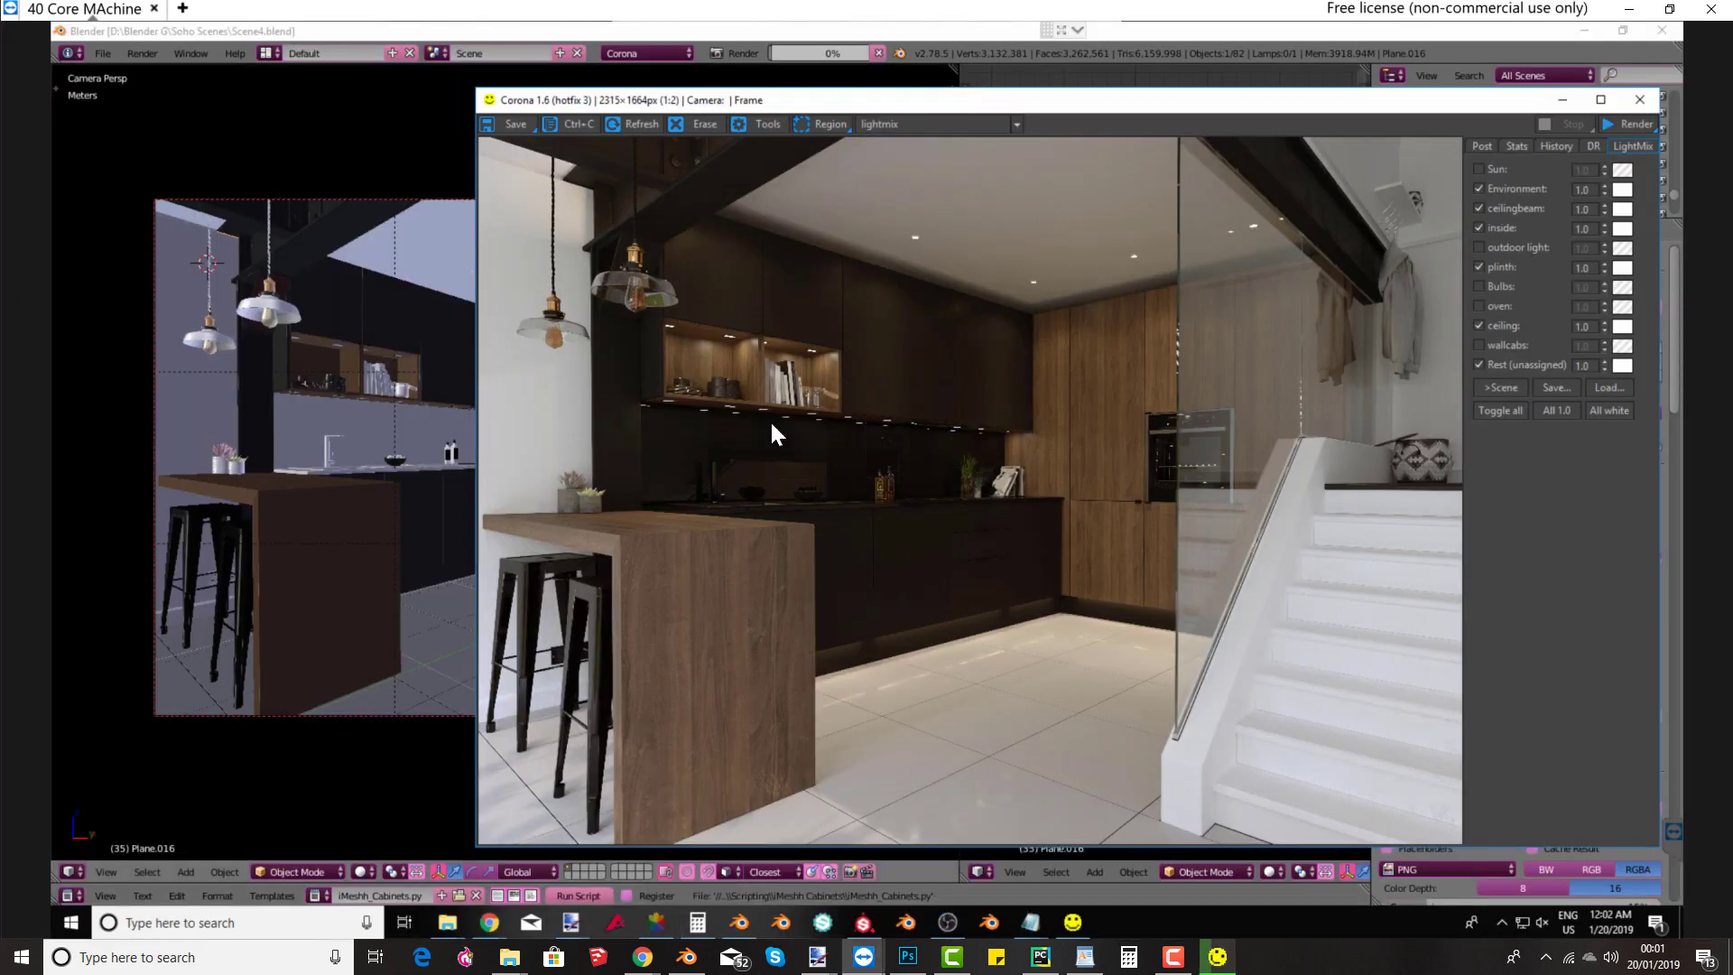
scroll(940, 478, down, 1)
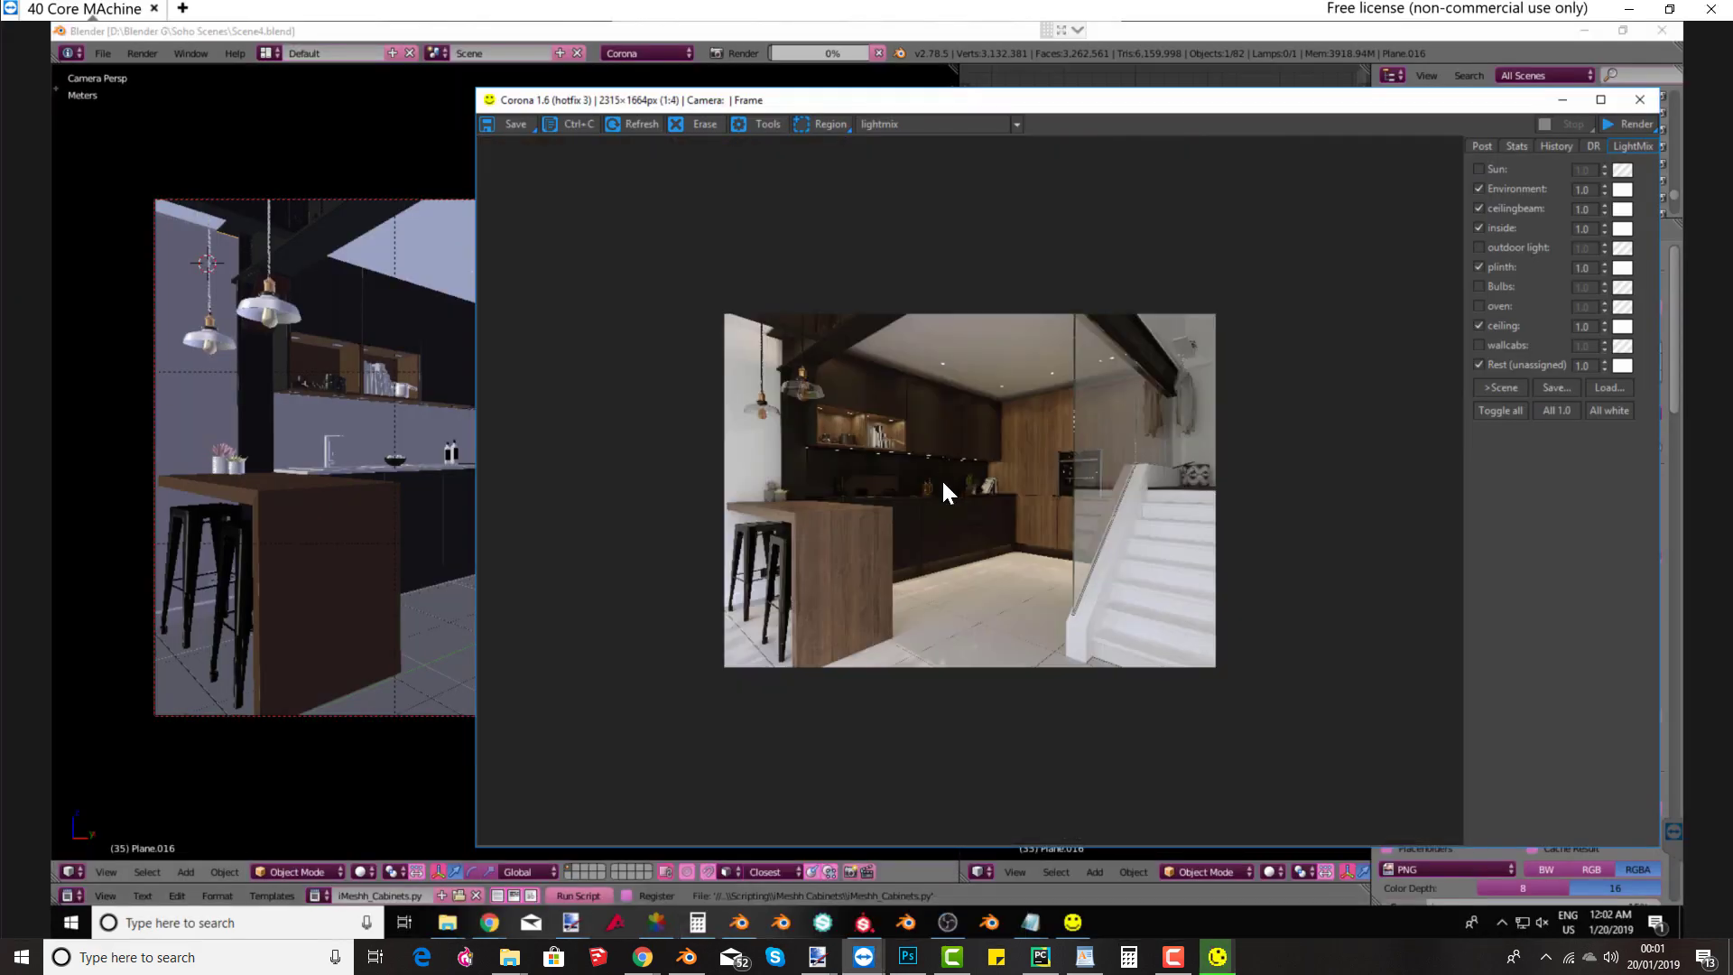
scroll(940, 490, up, 1)
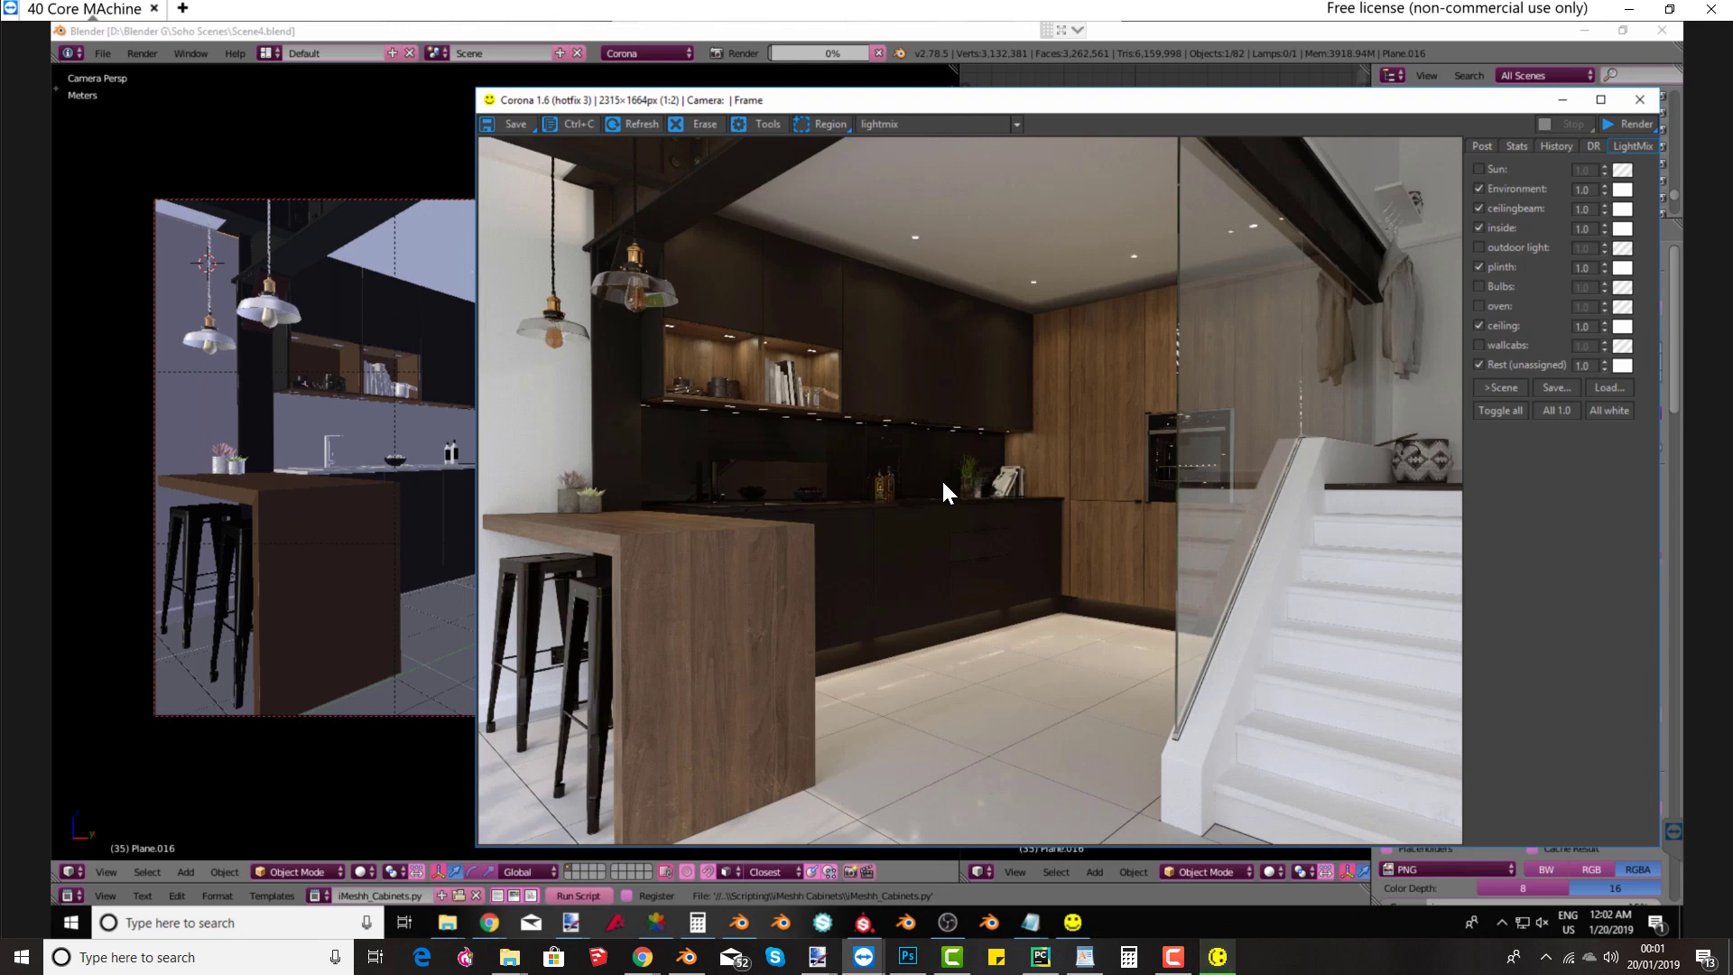
Step: Toggle the Environment and ceilingbeam groups off and on in LightMix, and try a lower ceilingbeam intensity
click(1478, 189)
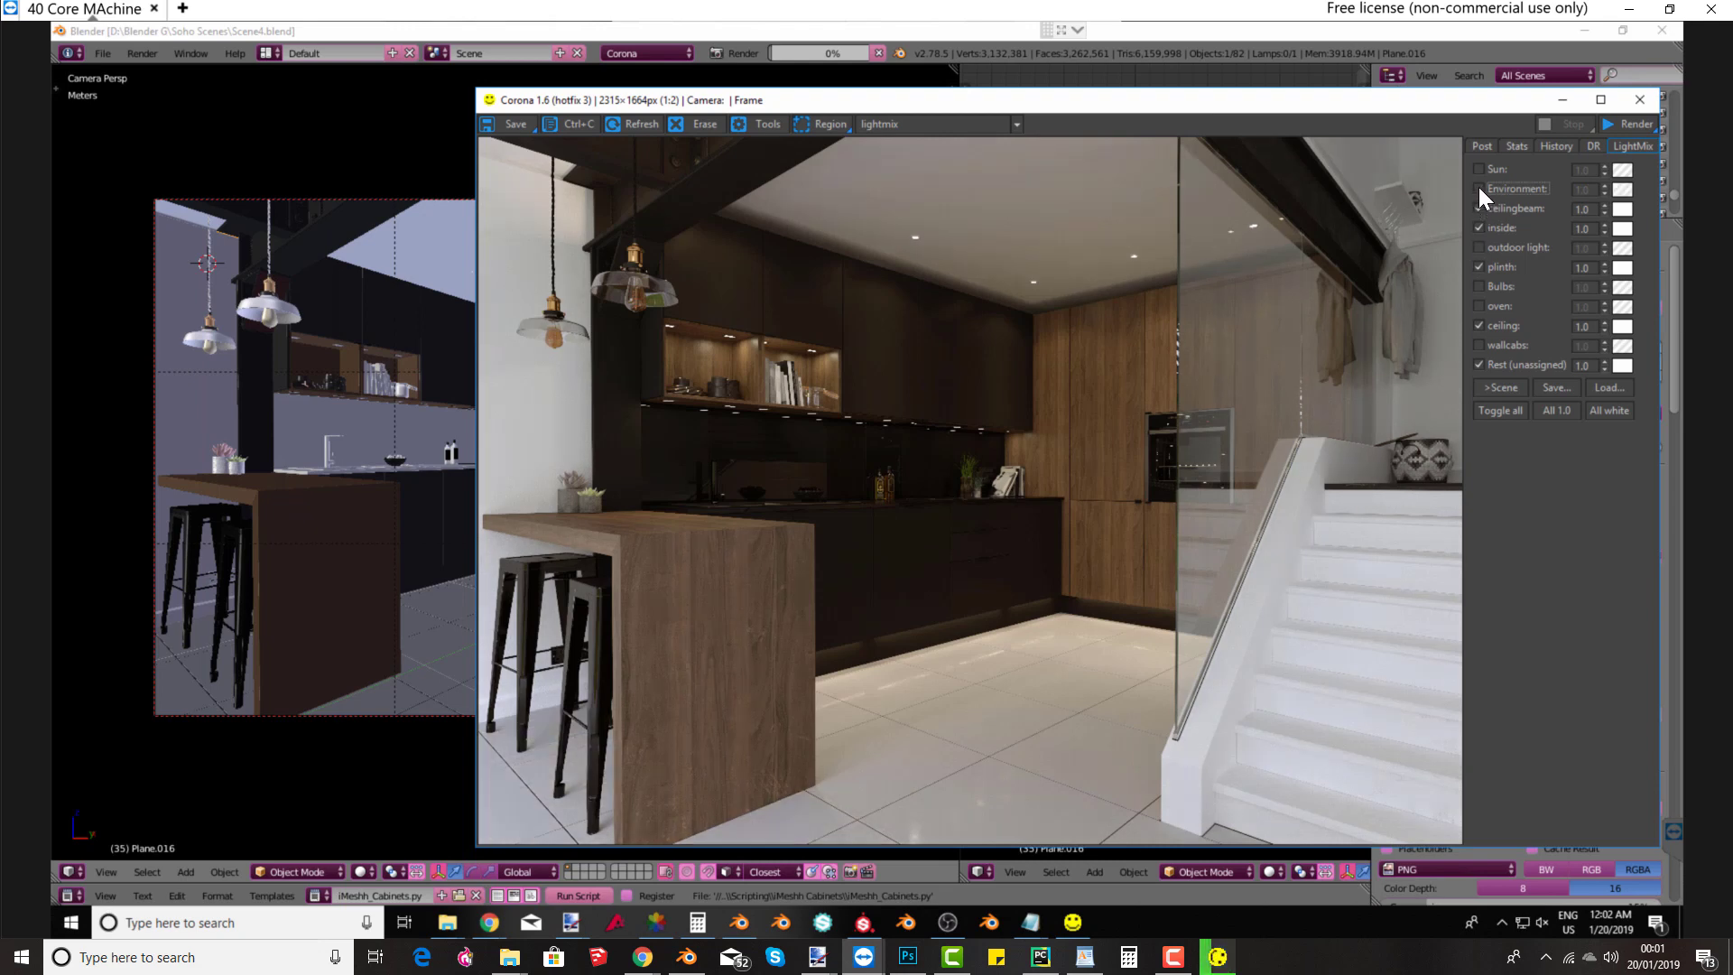
click(1477, 188)
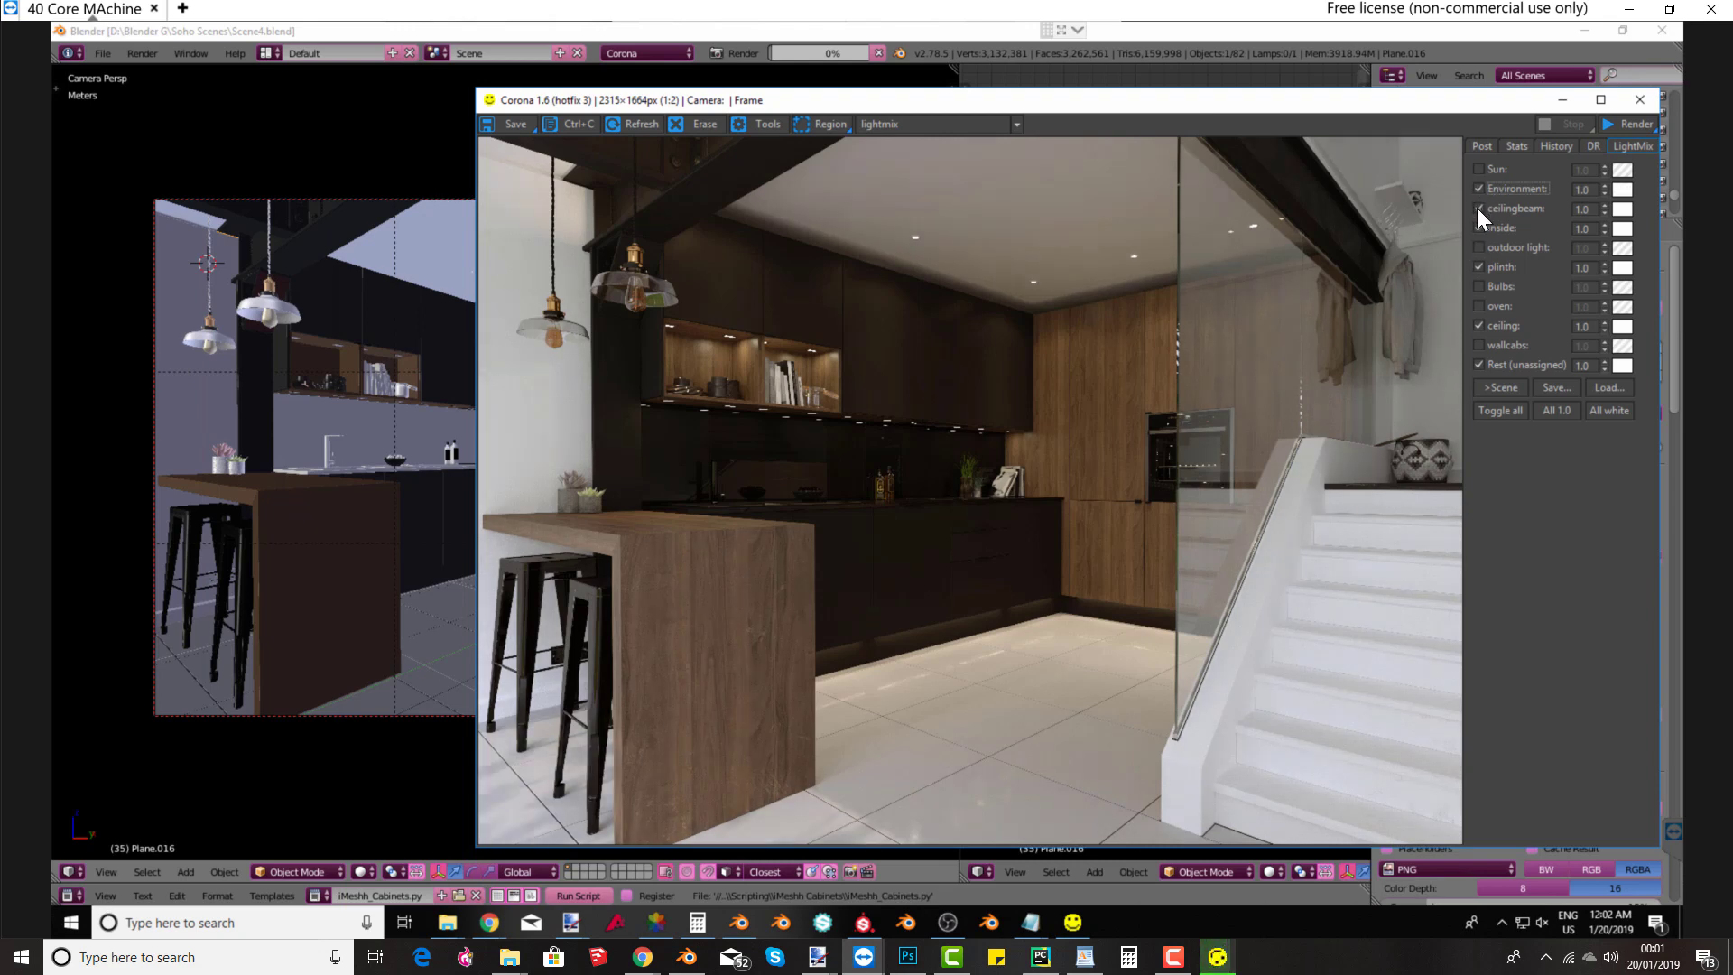
click(1478, 209)
click(1478, 208)
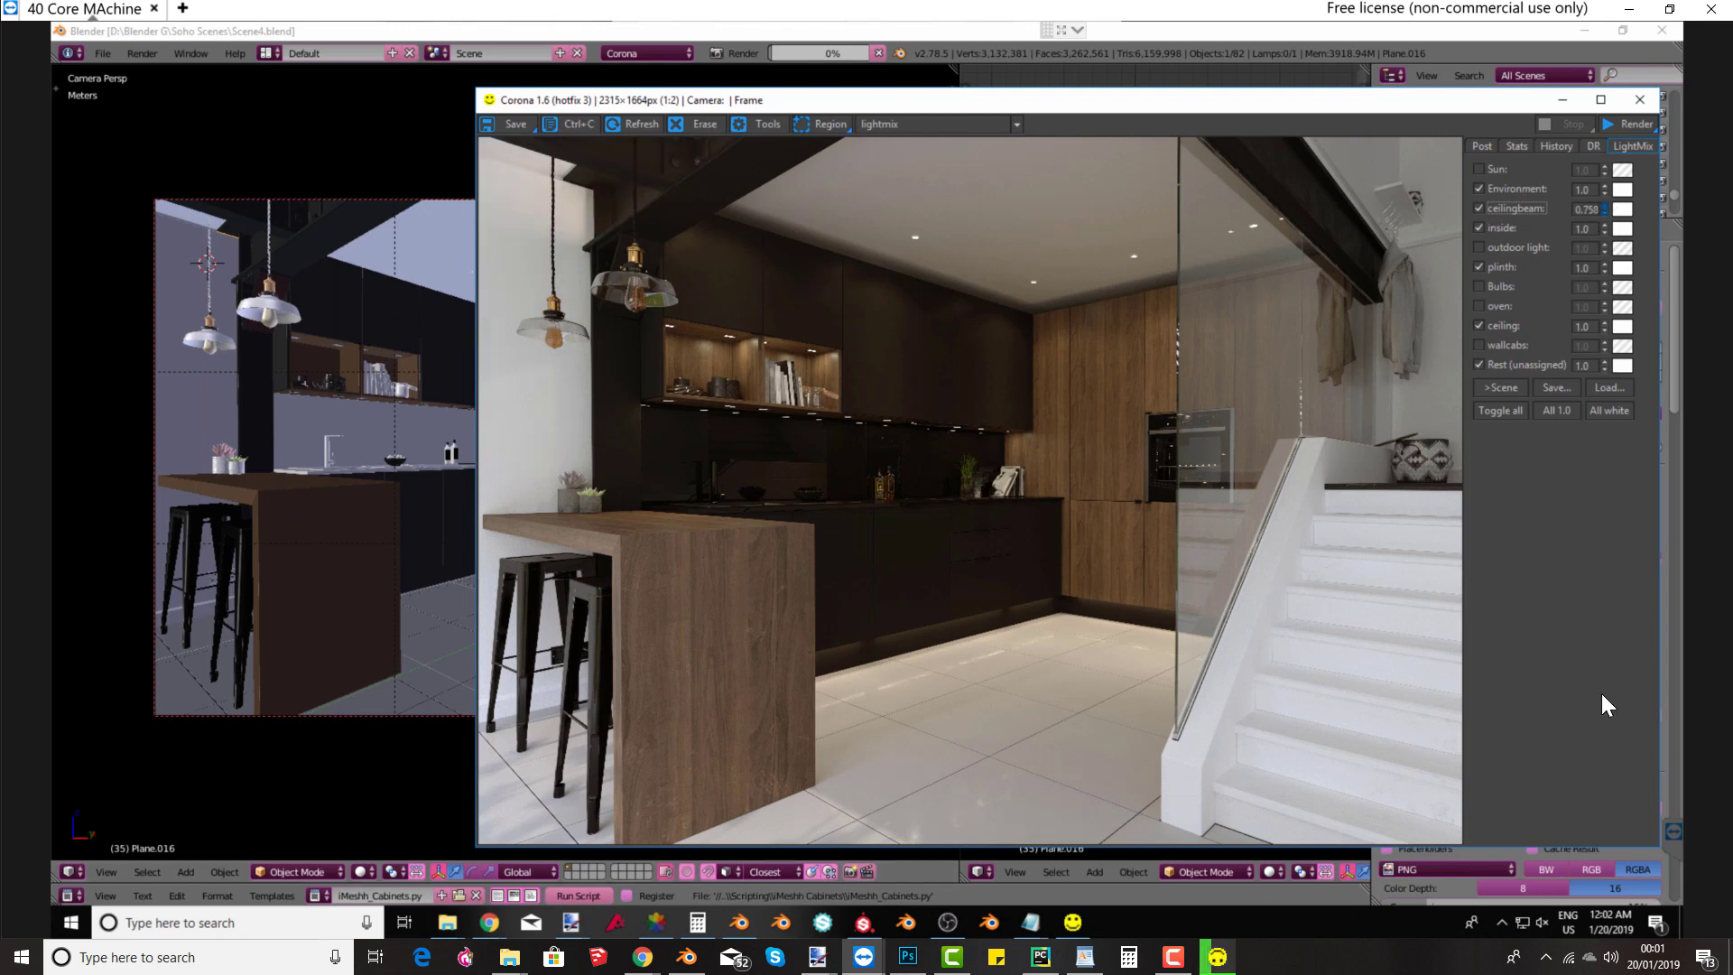
drag(1601, 693, 1587, 170)
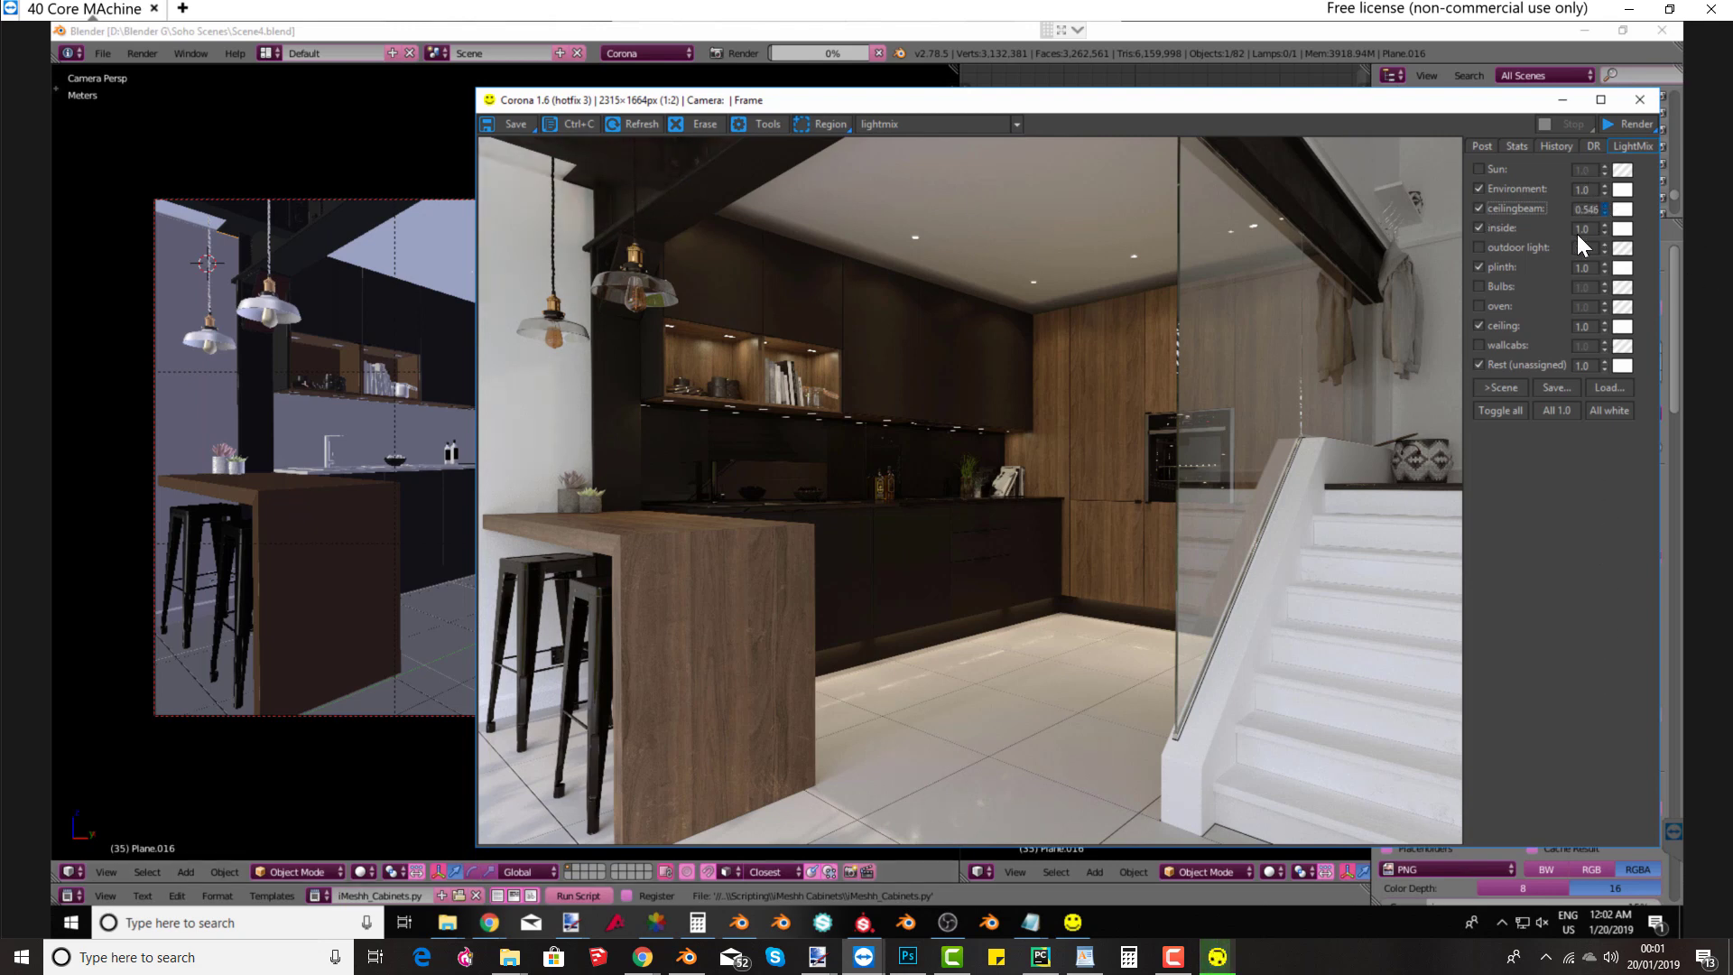
Step: Toggle the inside light group off and on, and set its intensity to 5
click(1479, 227)
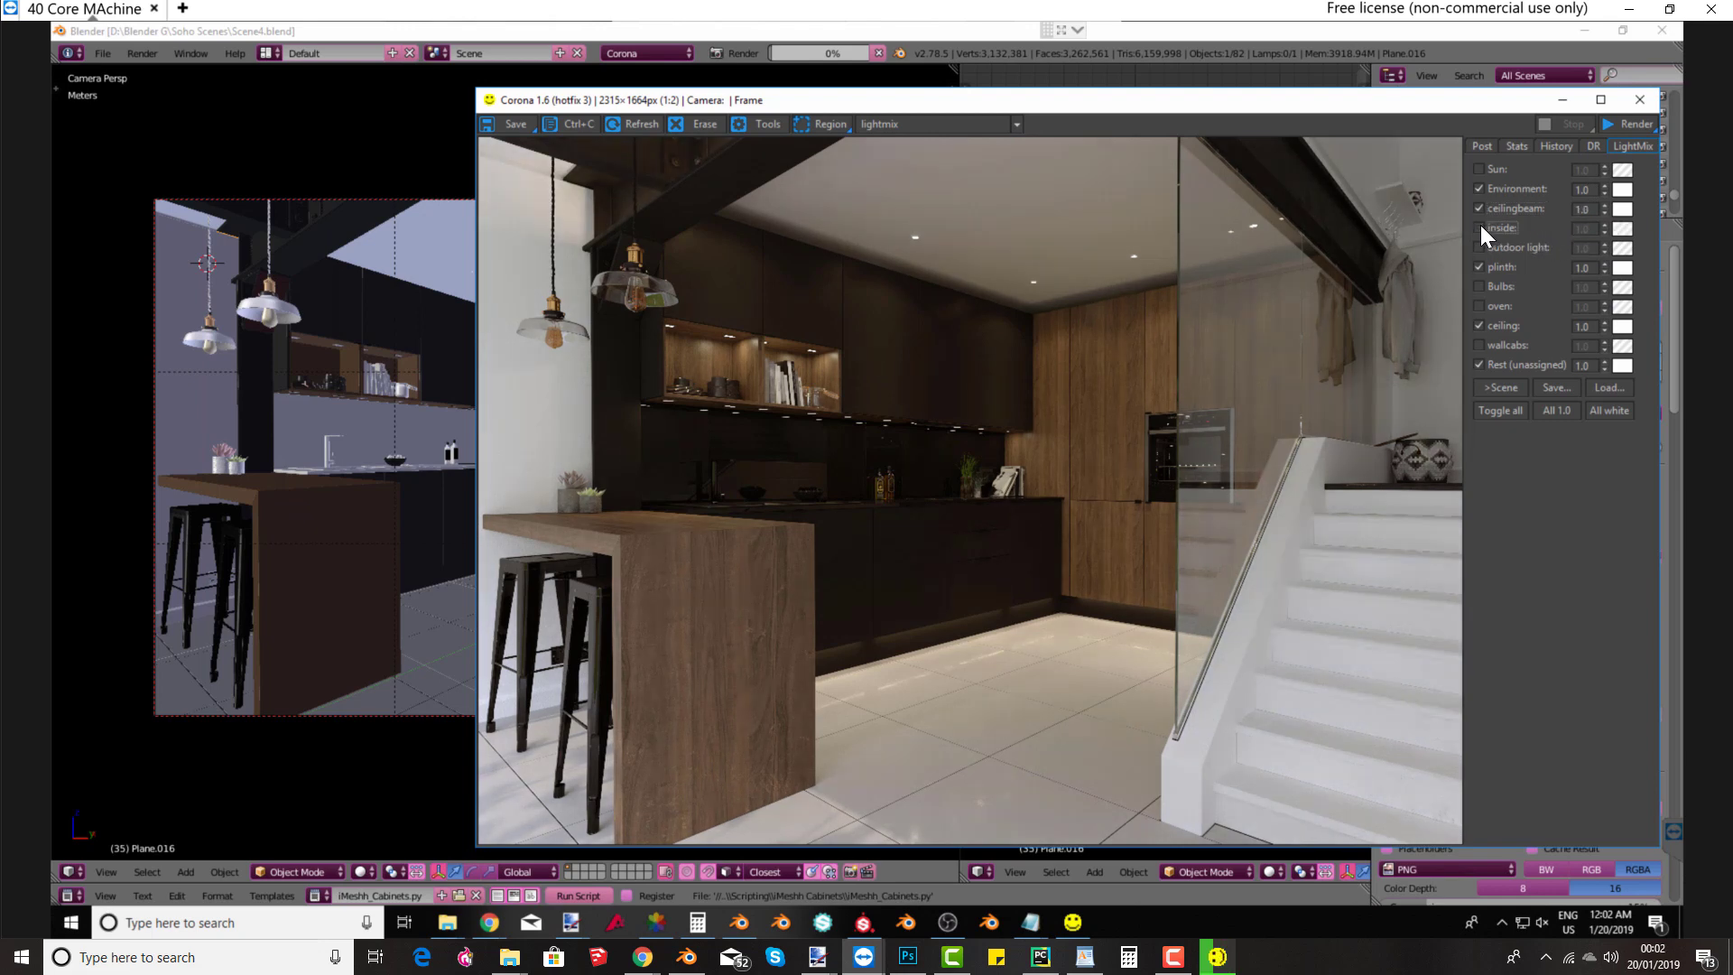
click(1479, 228)
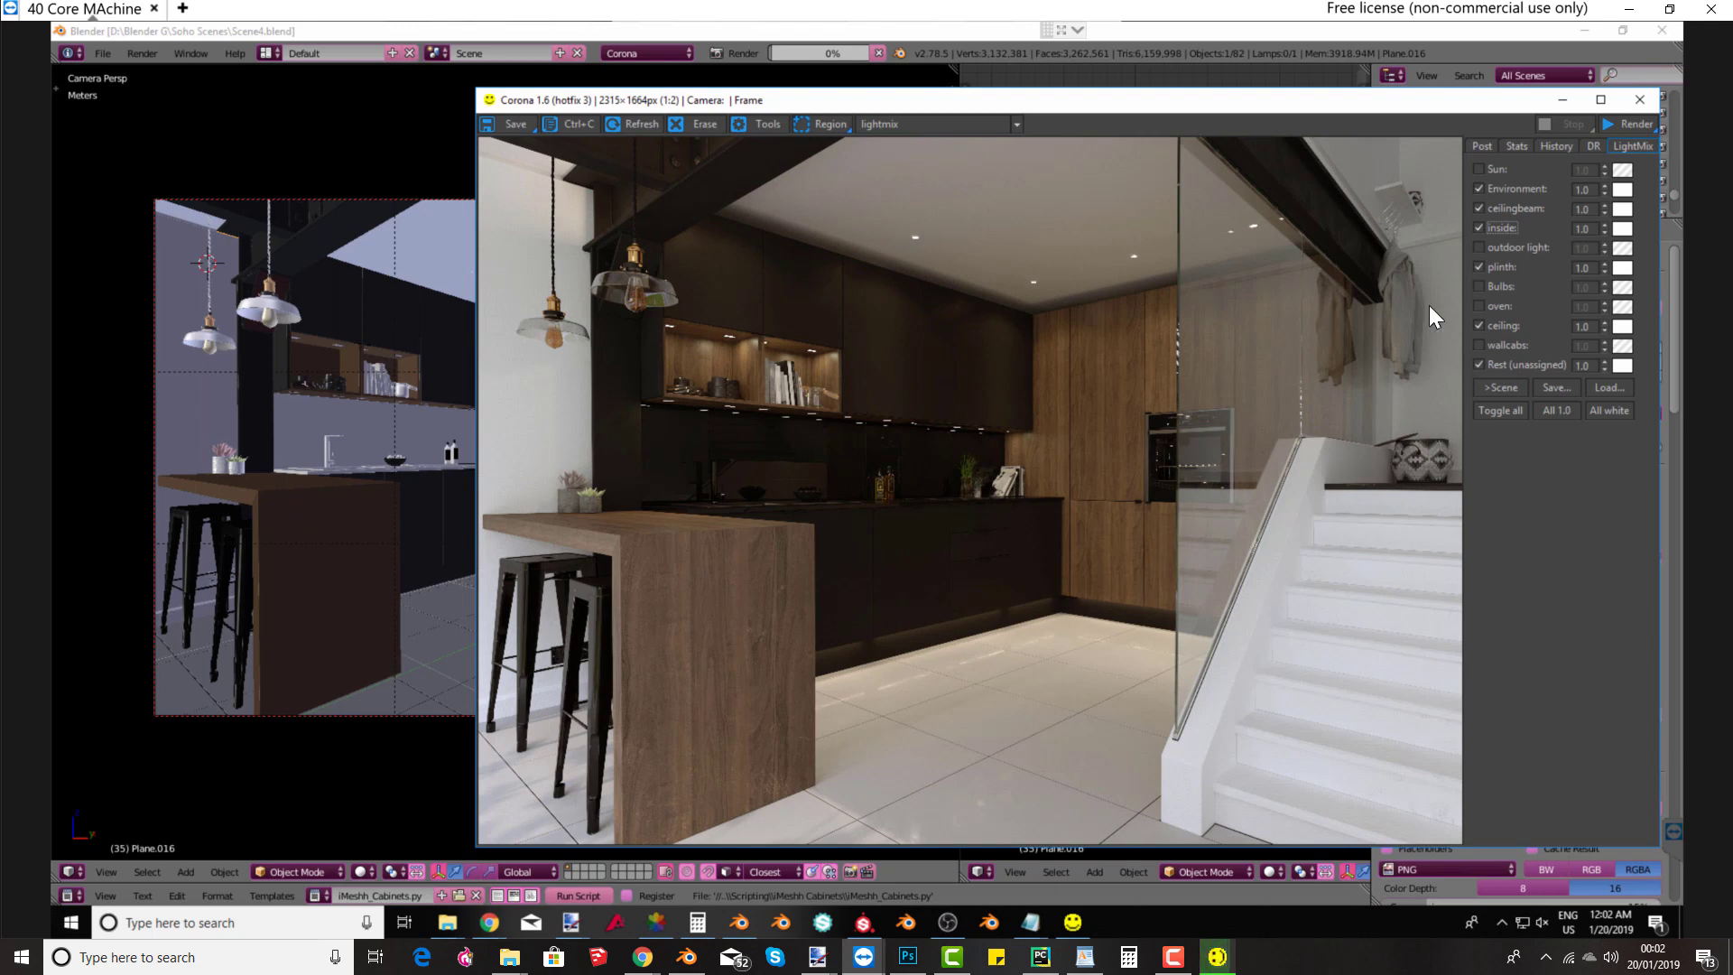
double_click(1581, 229)
text(5)
key(Return)
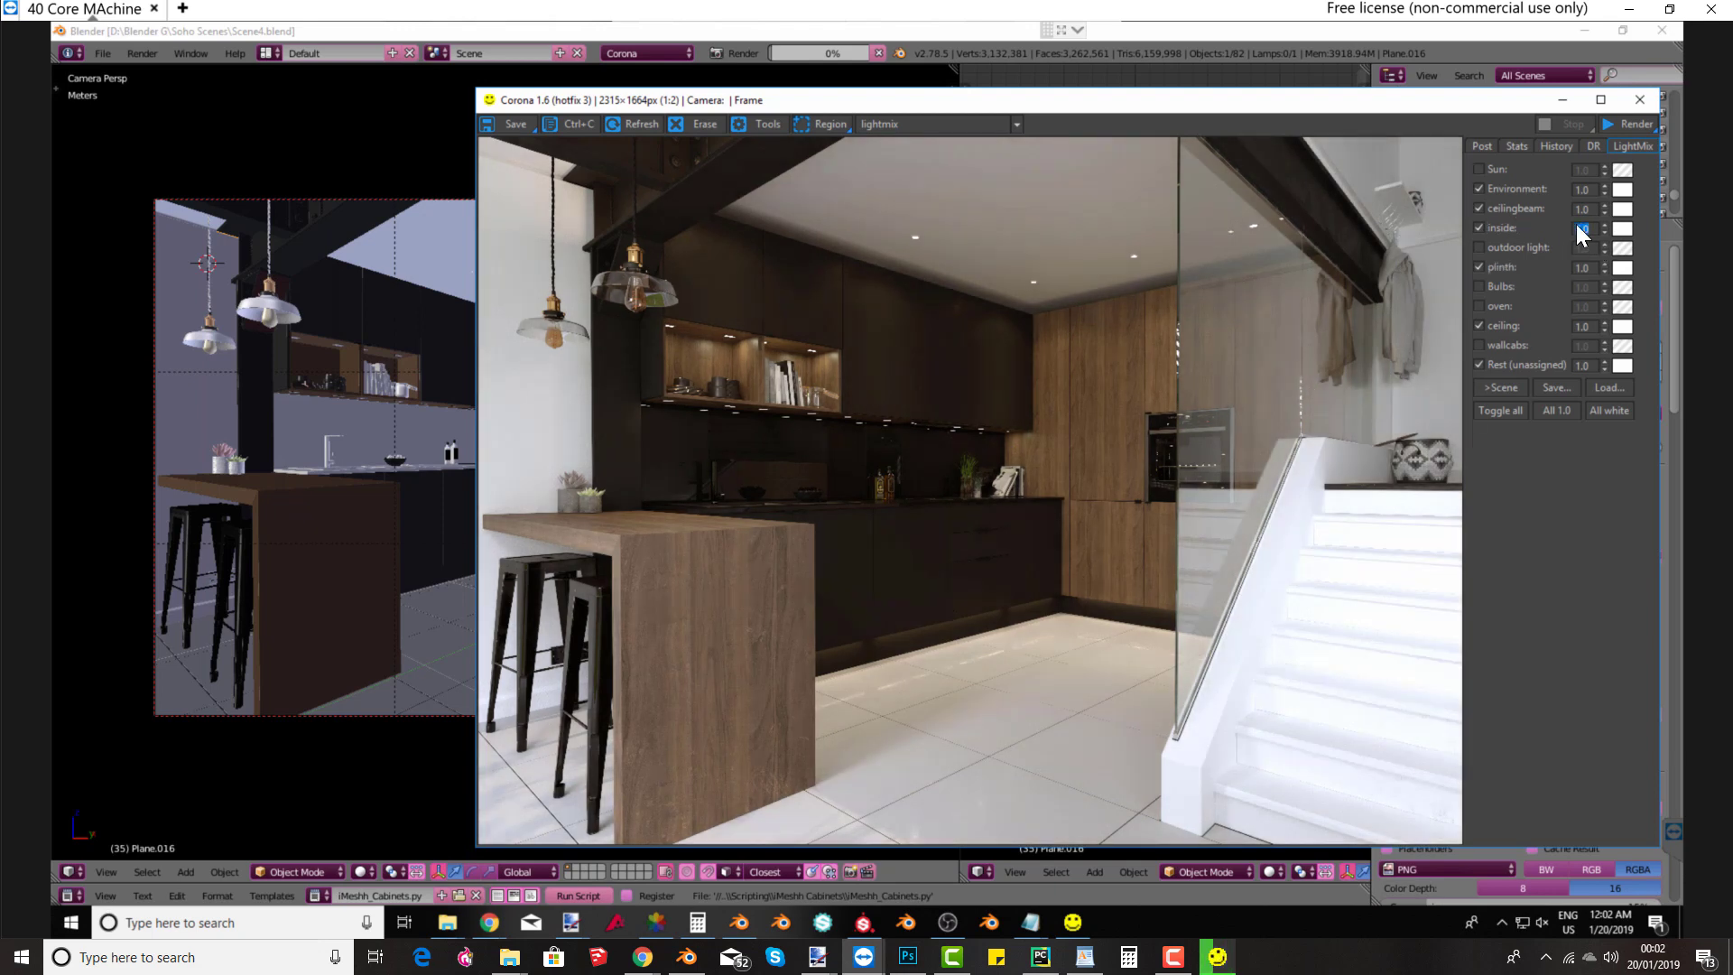
Step: Try cyan and purple light colours on the inside group, and discard the colour change
click(1622, 229)
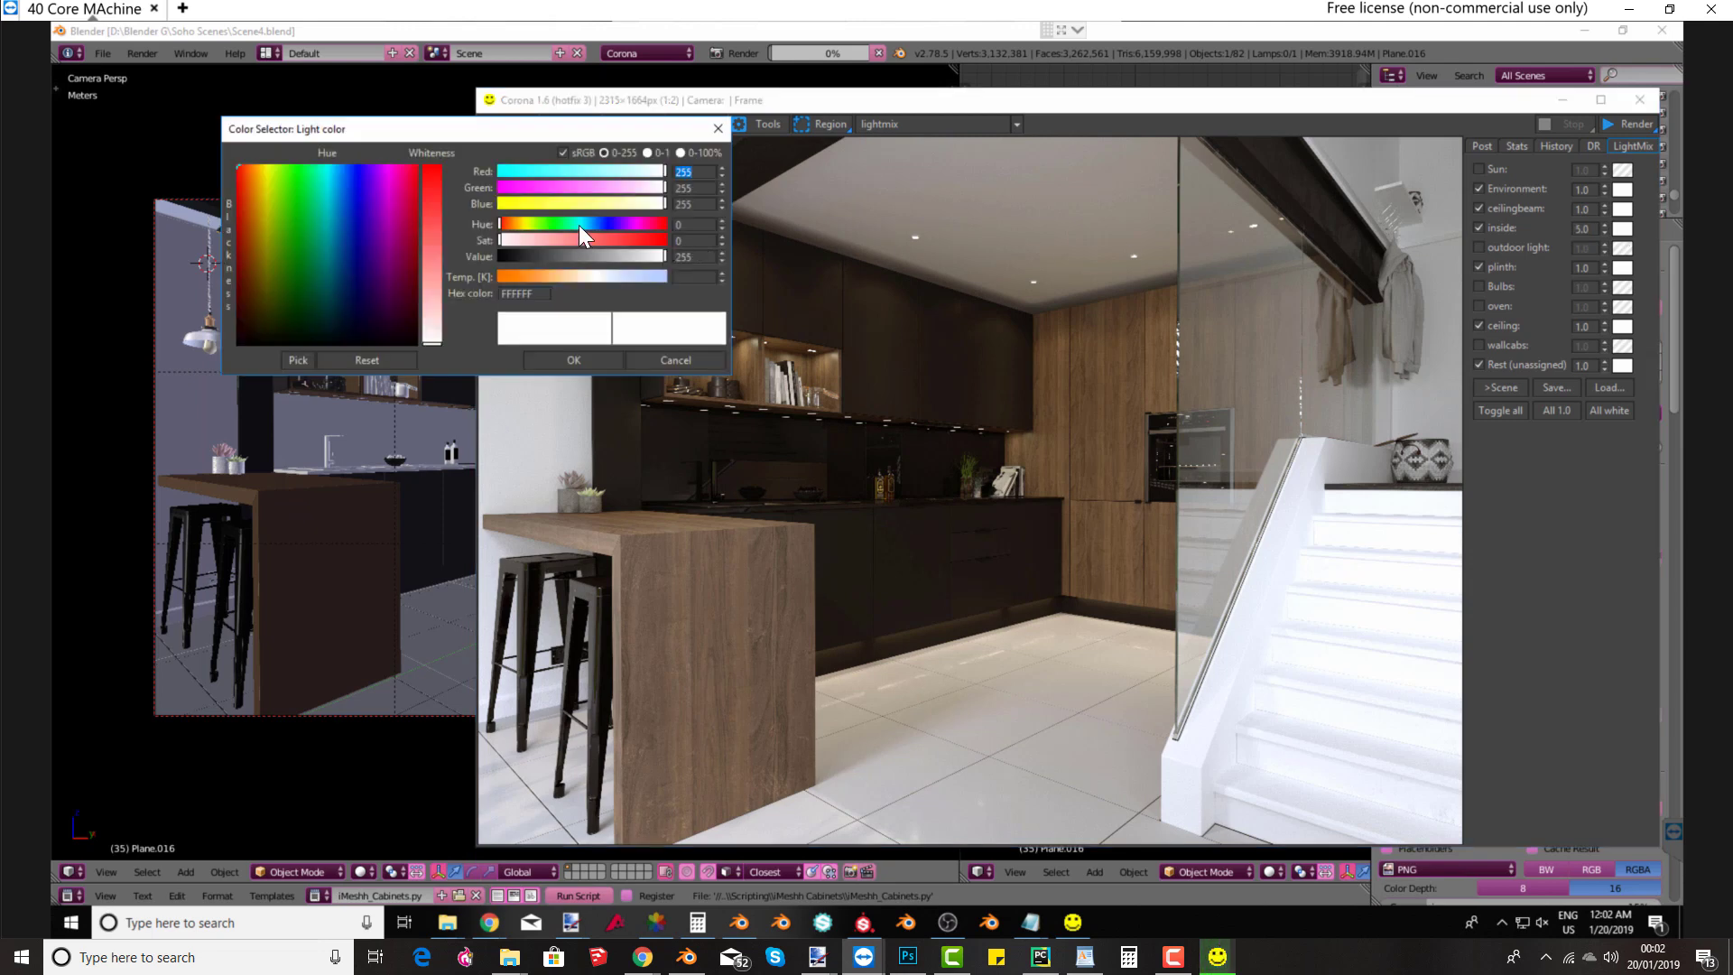
click(578, 225)
click(612, 242)
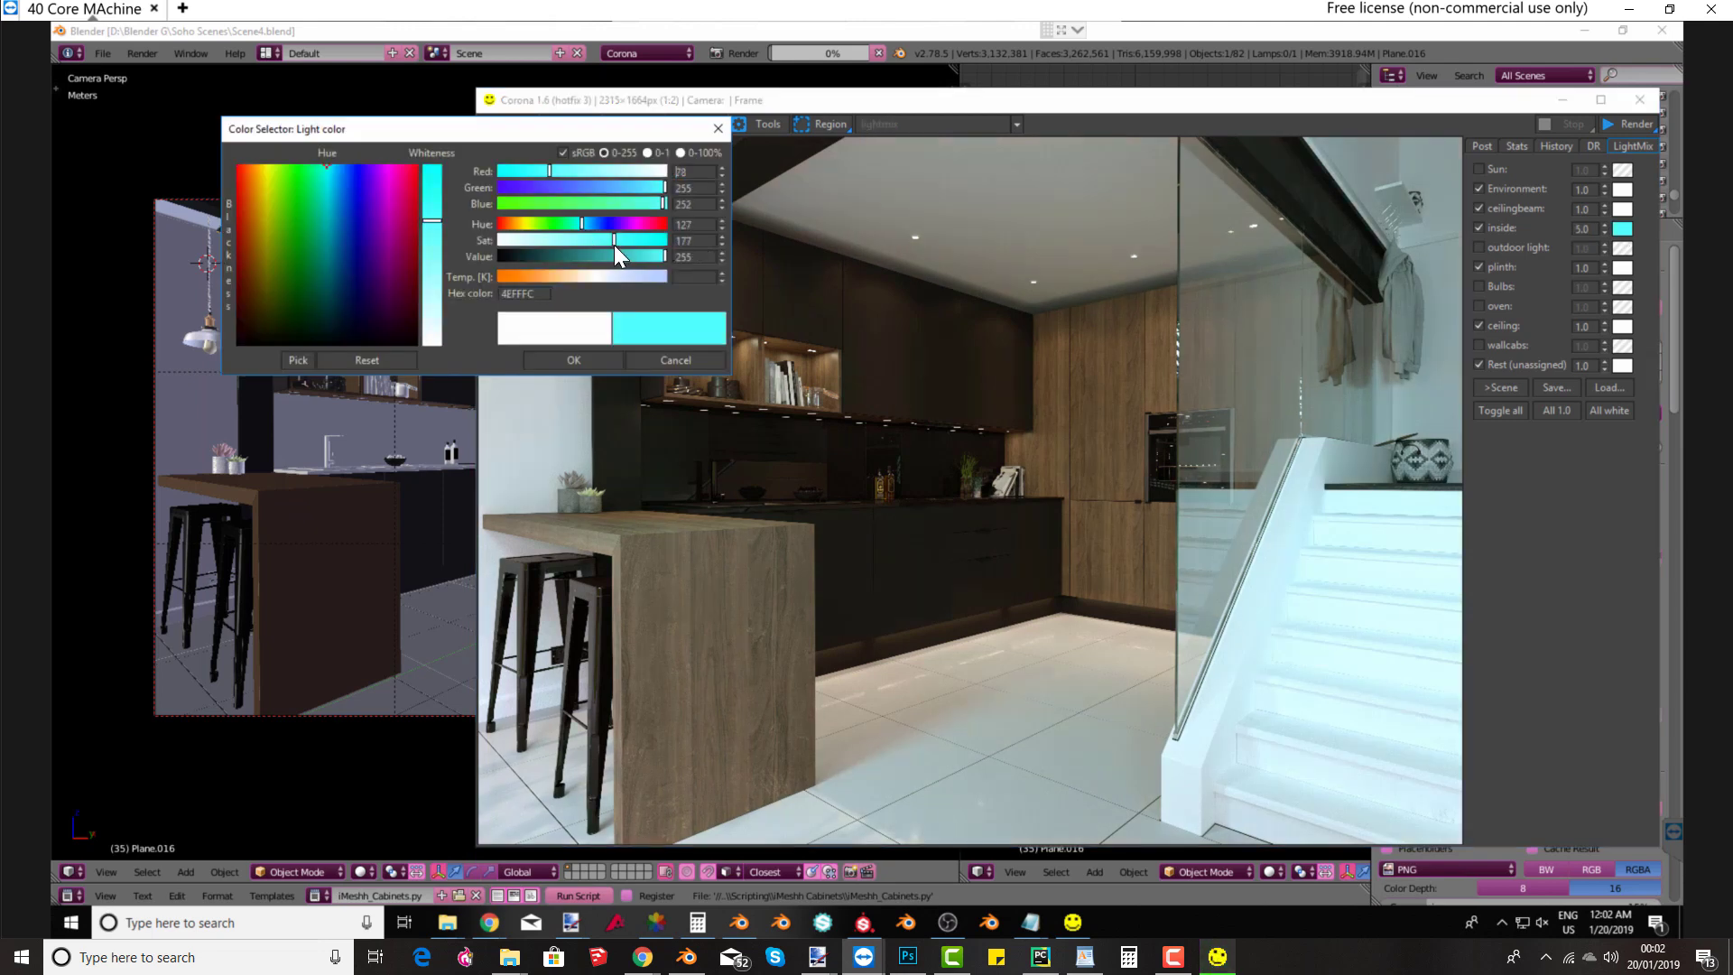
click(632, 242)
click(630, 223)
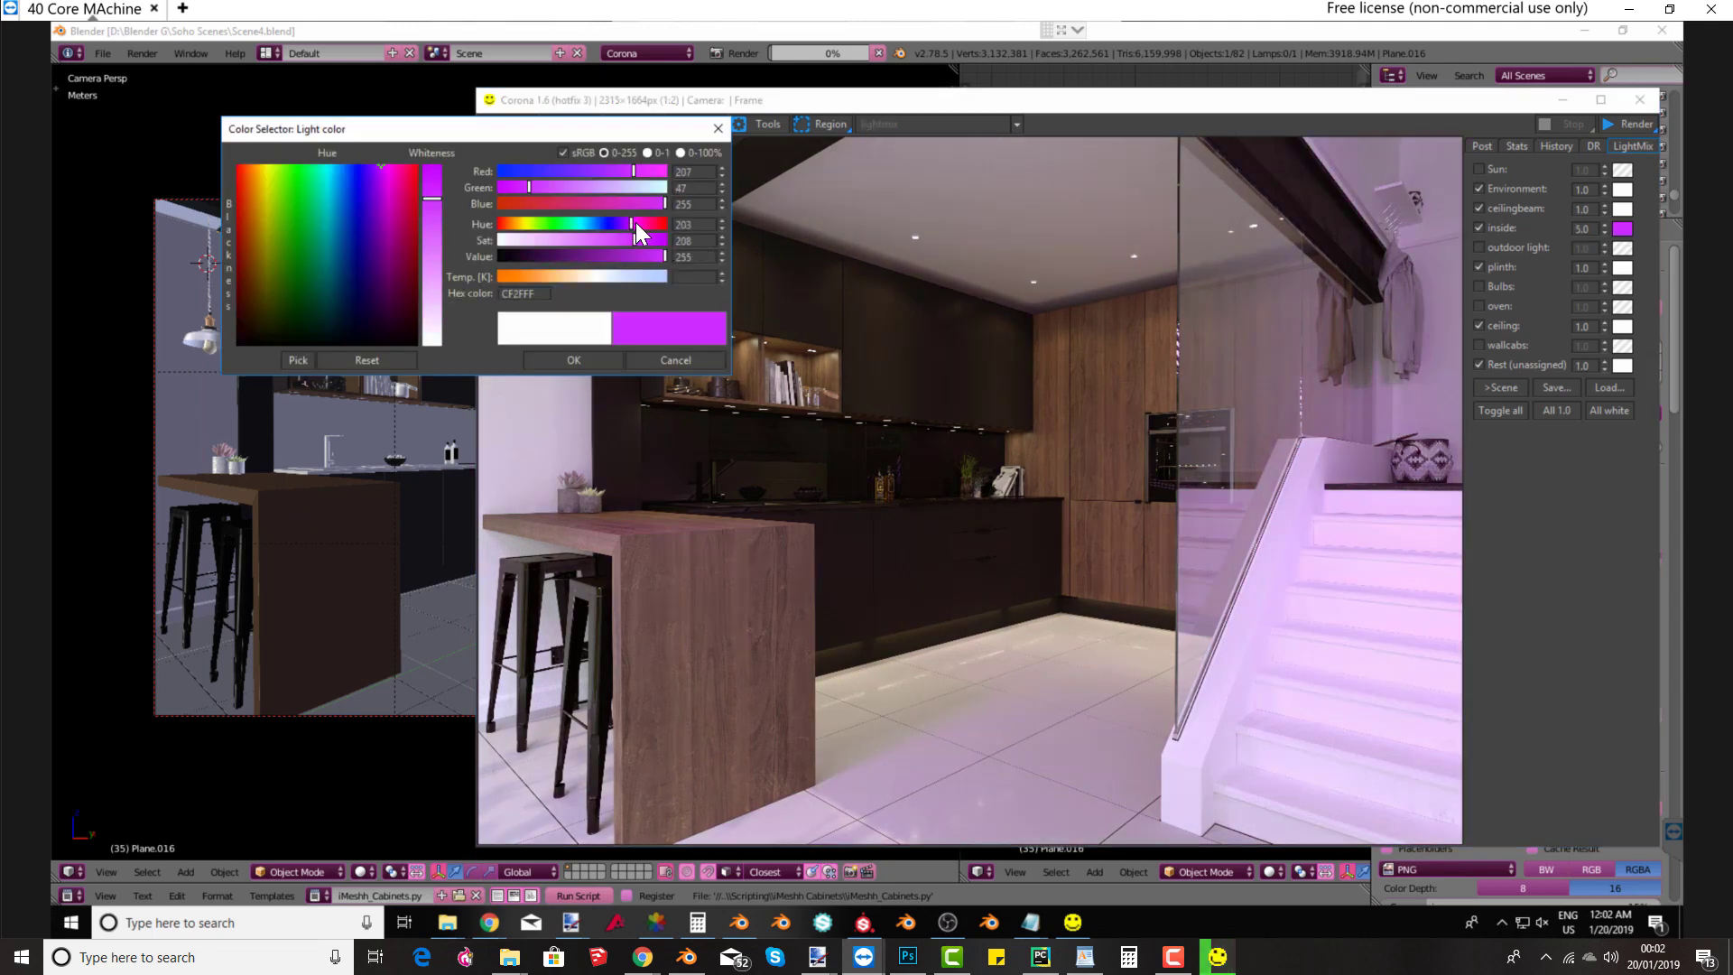
click(723, 127)
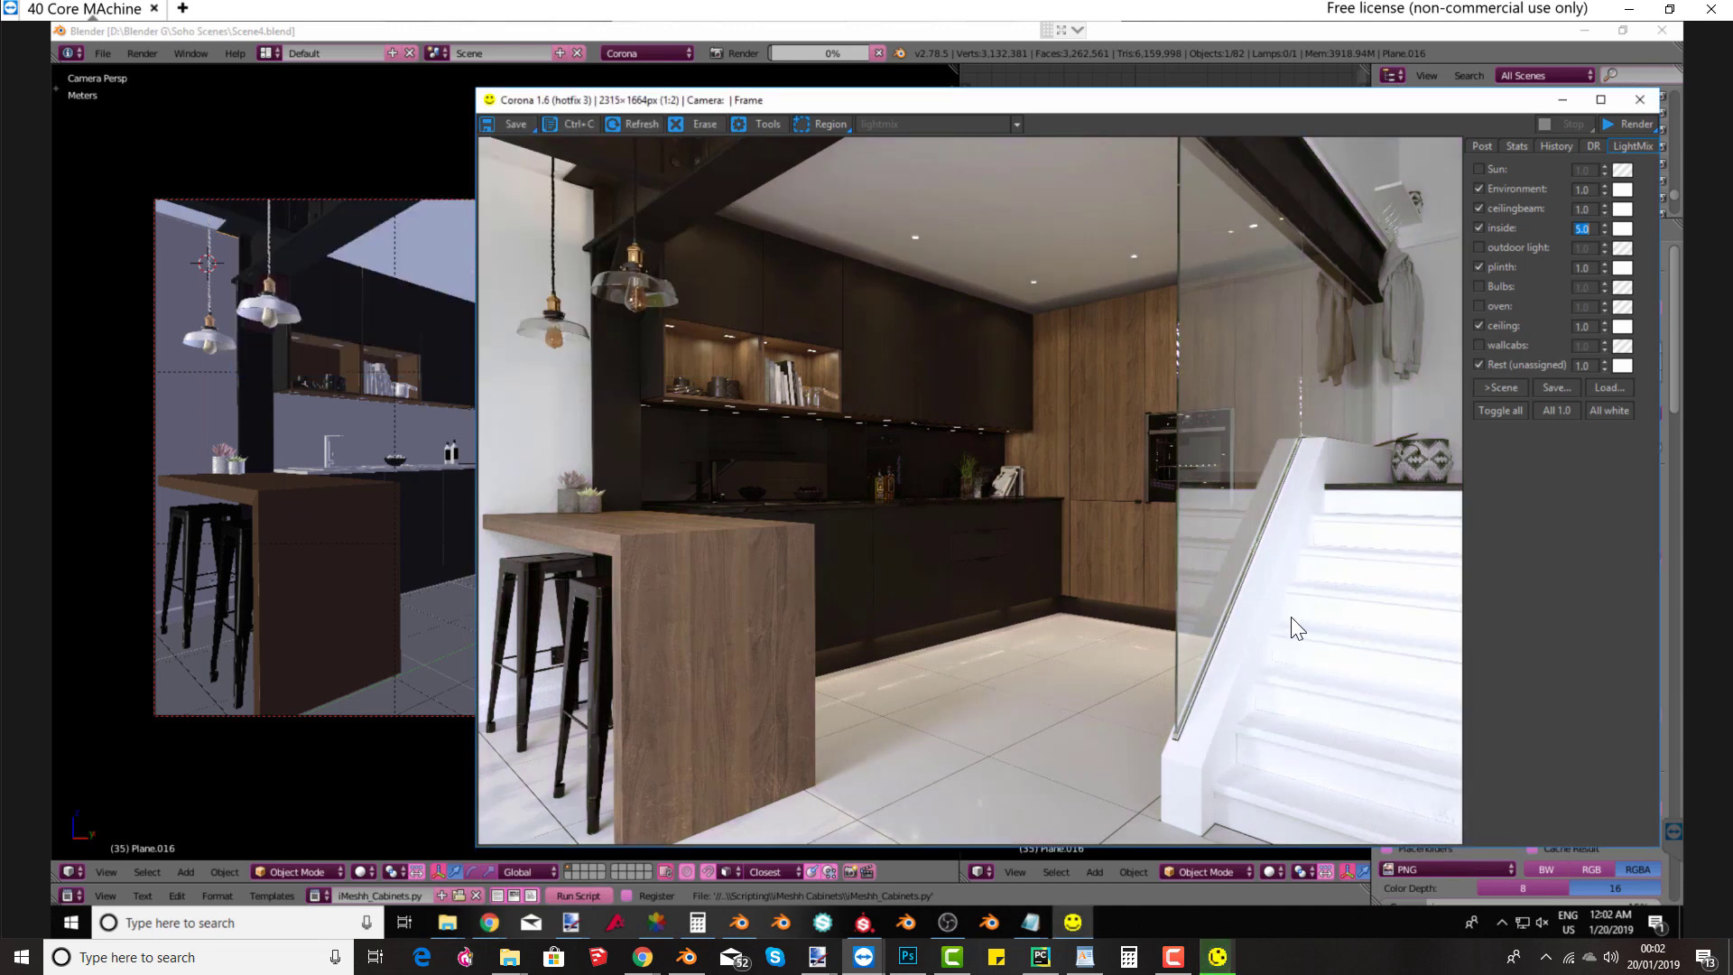
key(Return)
Step: Toggle the ceiling light group off and on, try an intensity of 5 and set it to 2
click(1480, 326)
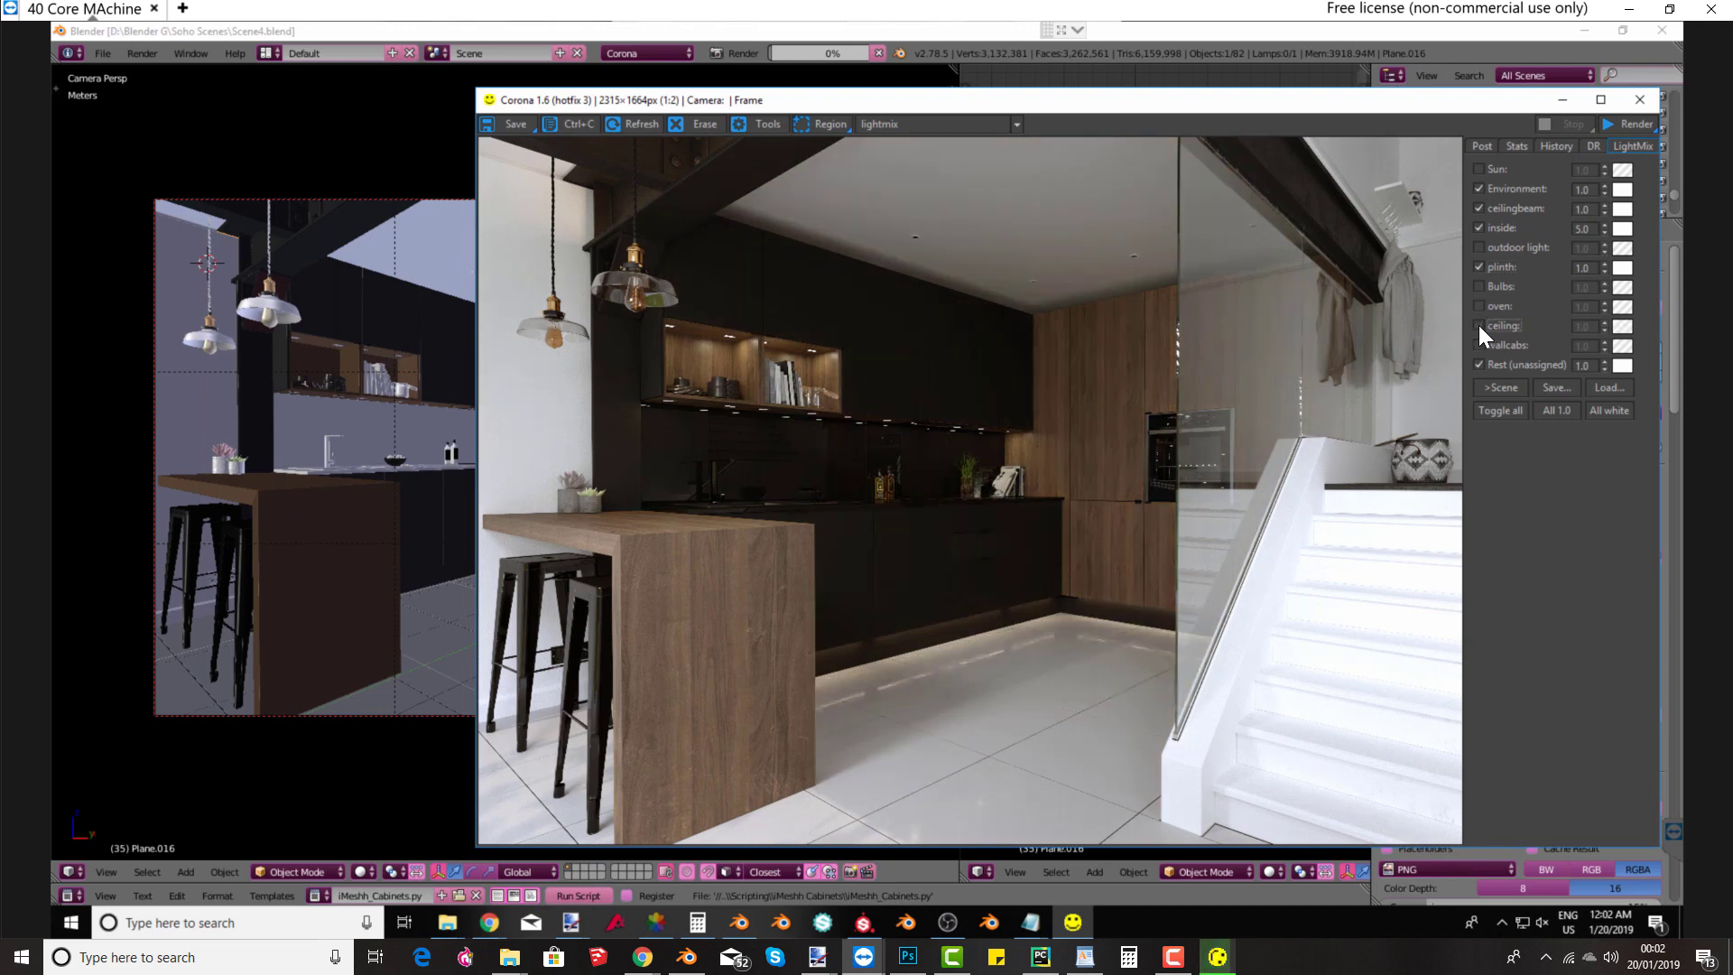
click(1478, 325)
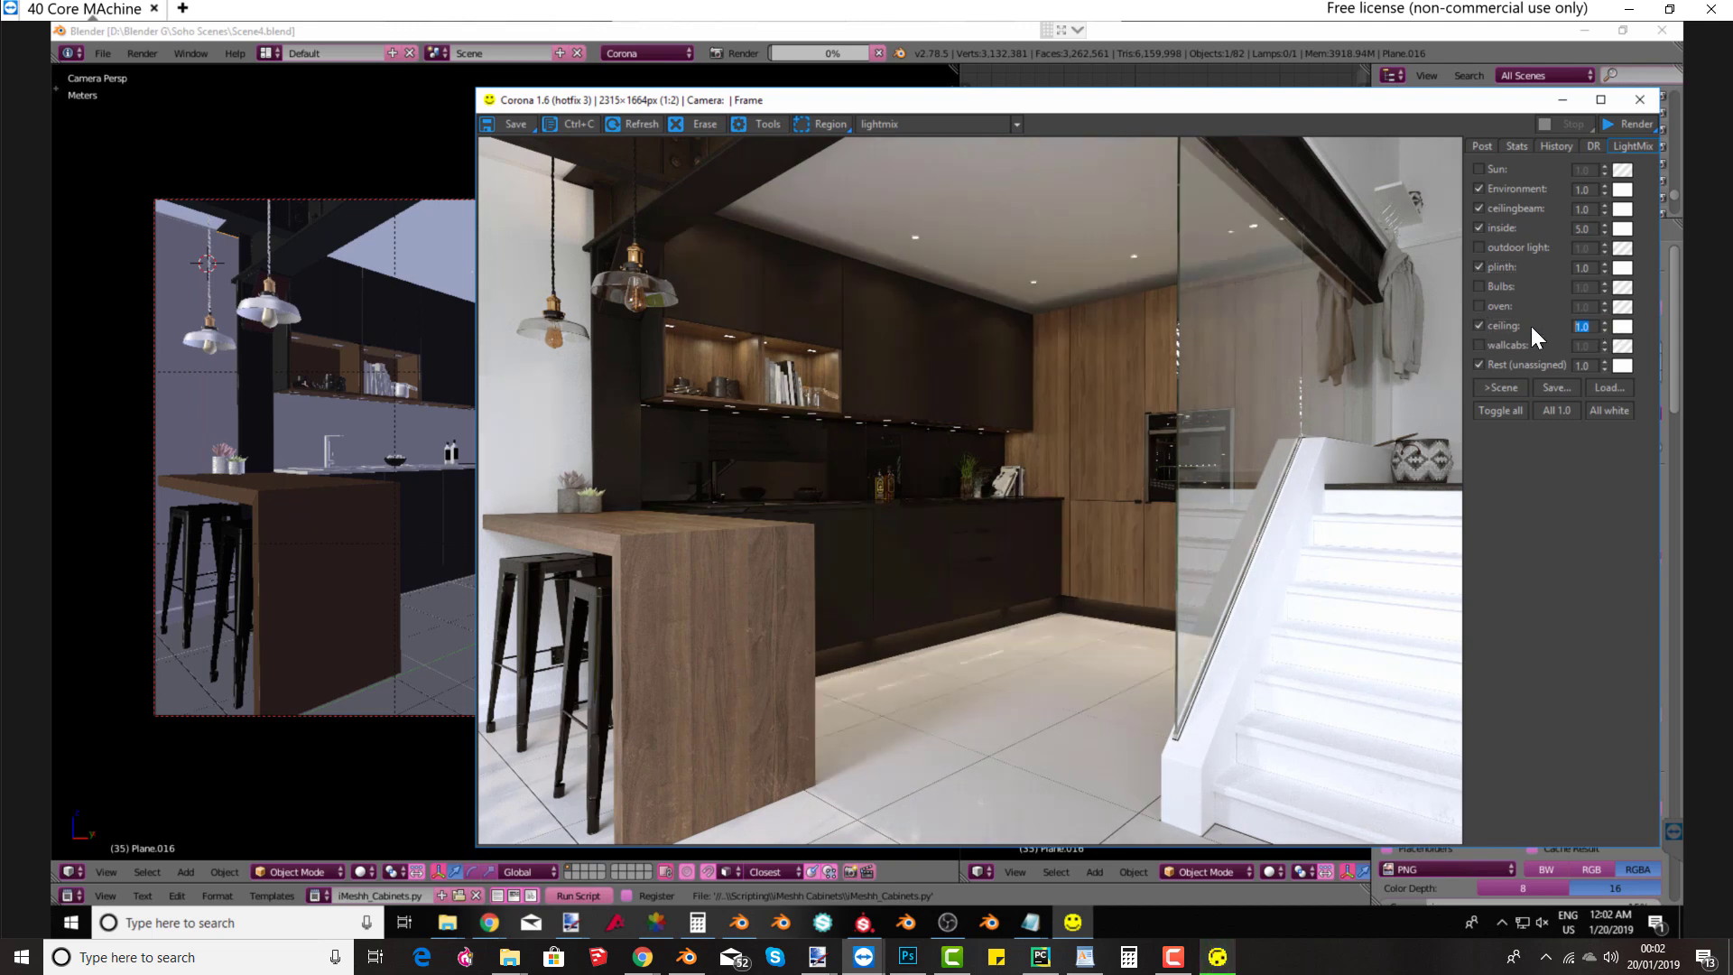
text(5)
key(Return)
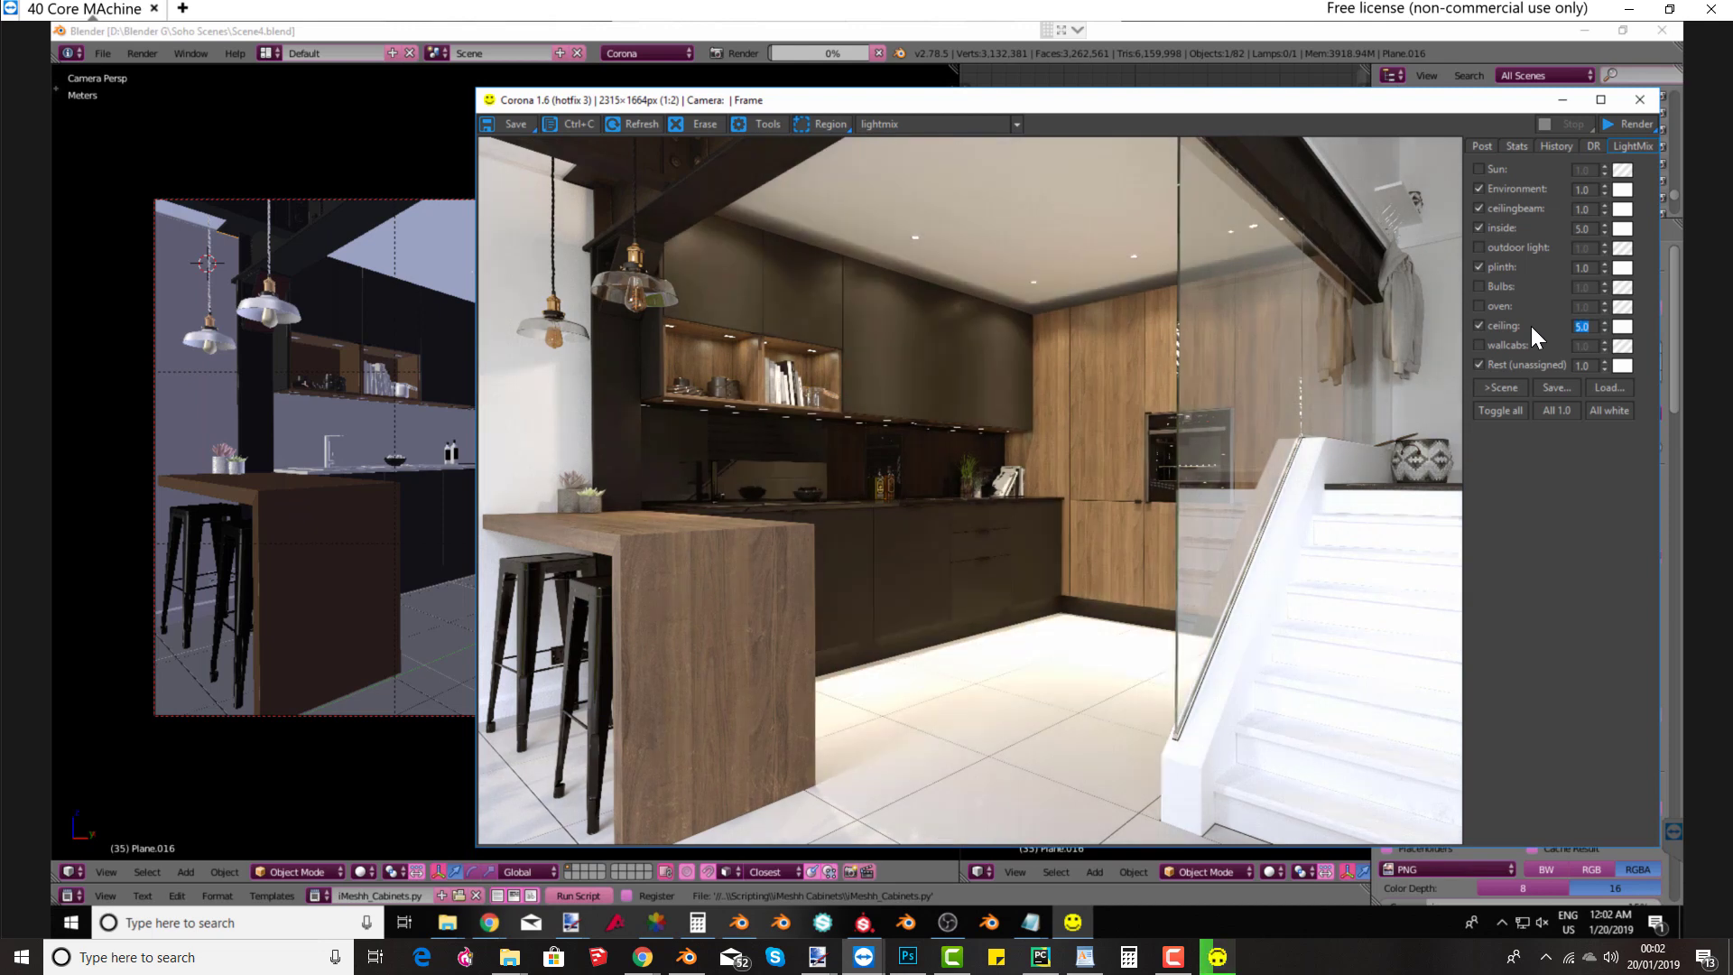
text(2)
key(Return)
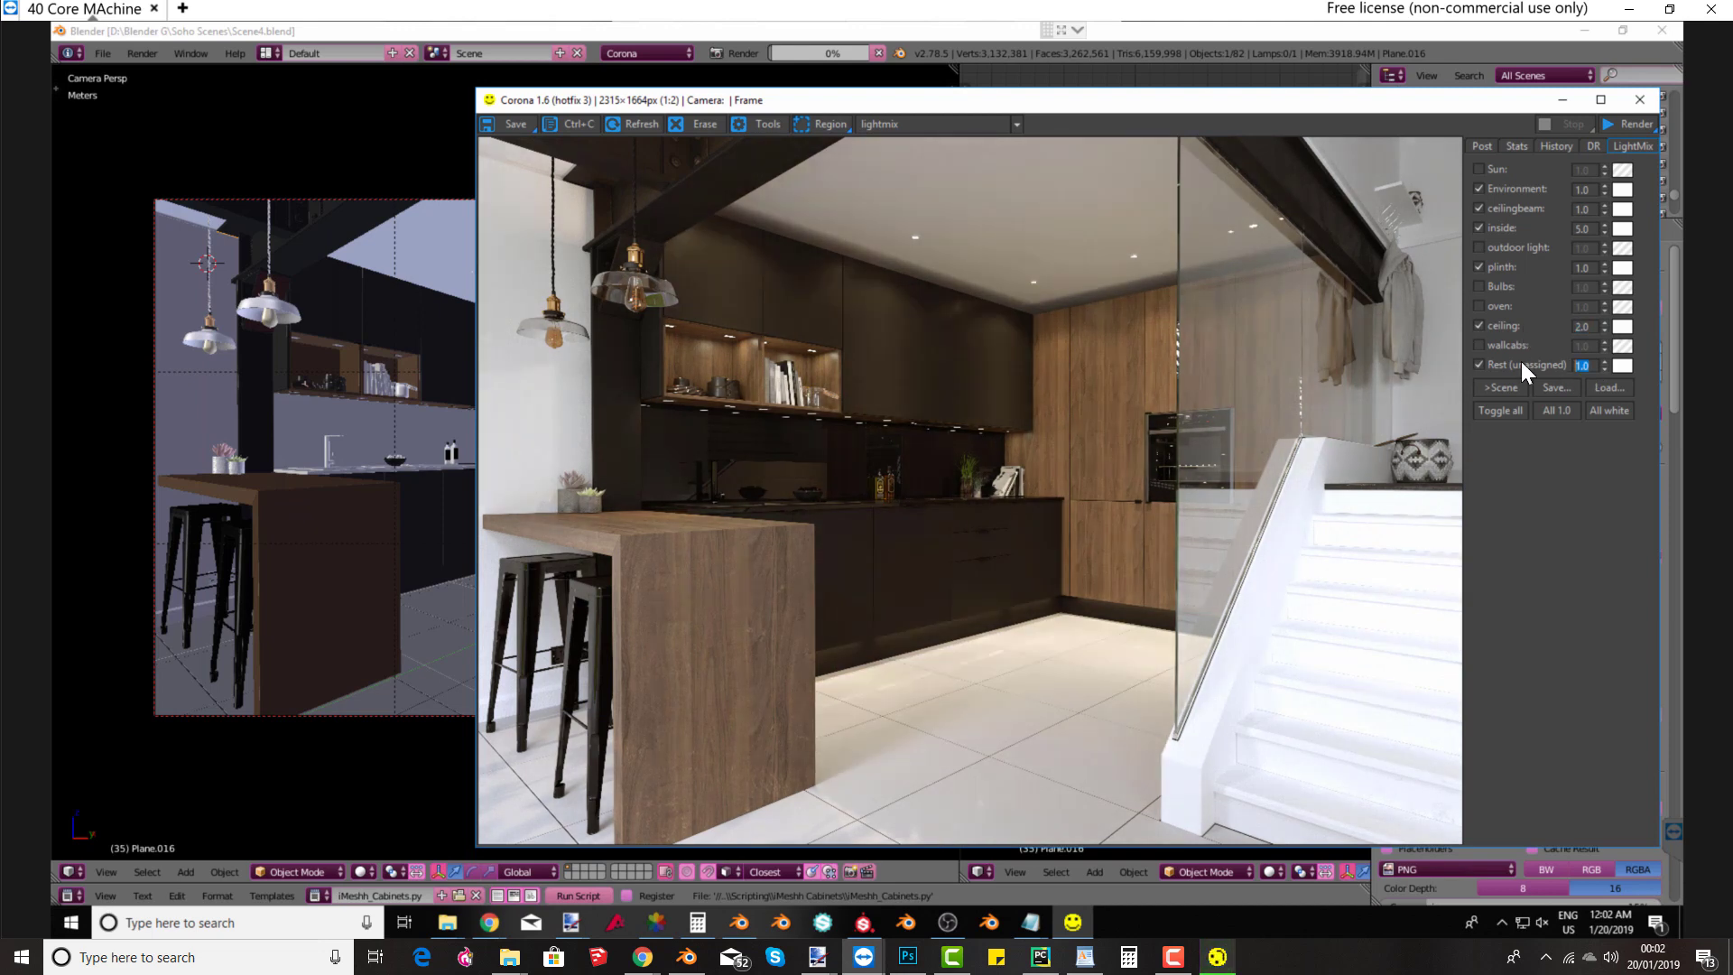
Step: Set the Rest (unassigned) intensity to 0 and switch off the Environment, Rest (unassigned) and inside light groups
text(0)
key(Return)
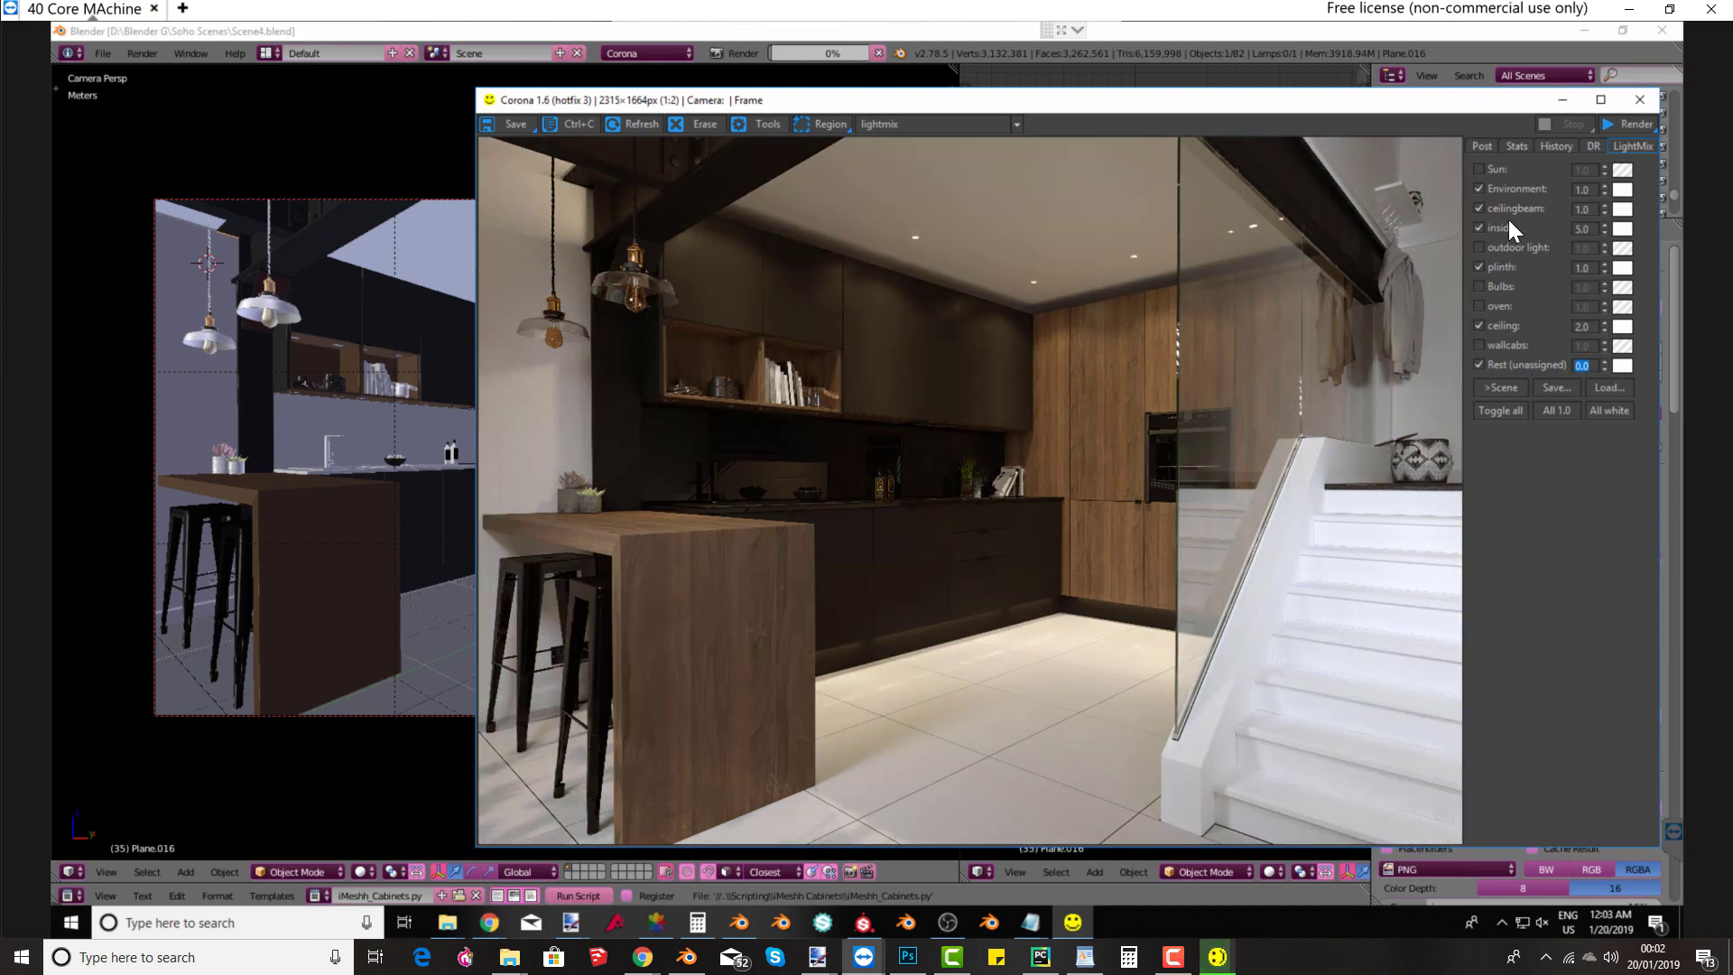
click(1480, 187)
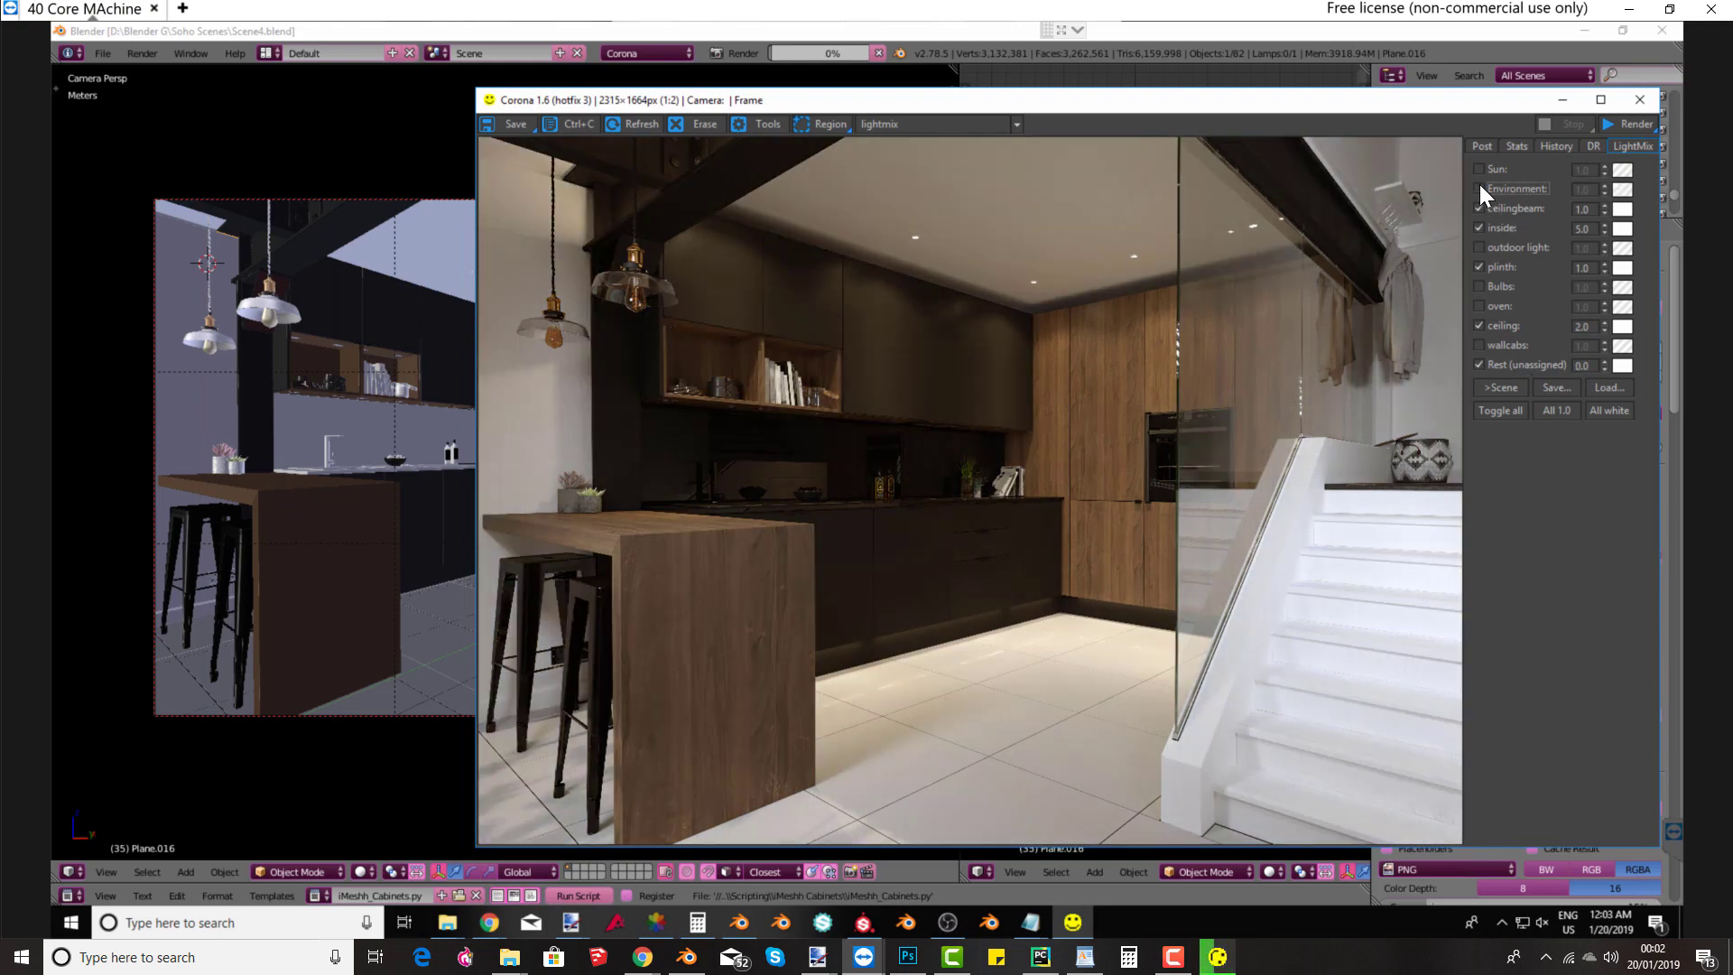
click(1478, 362)
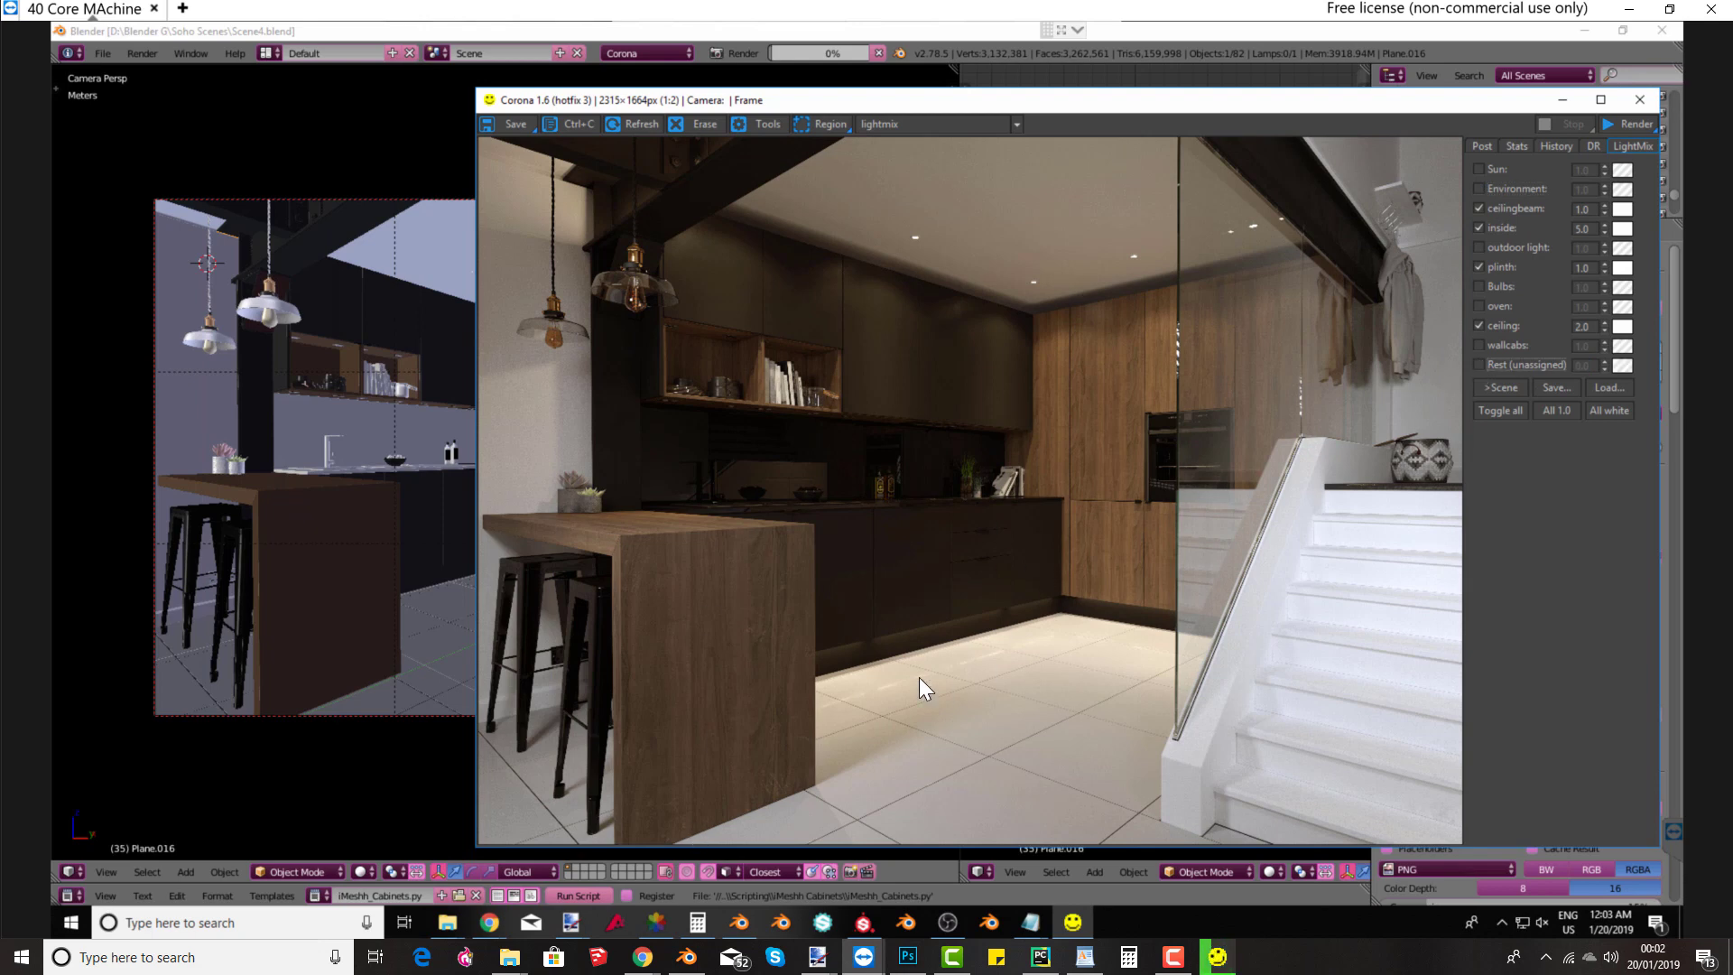
click(1480, 226)
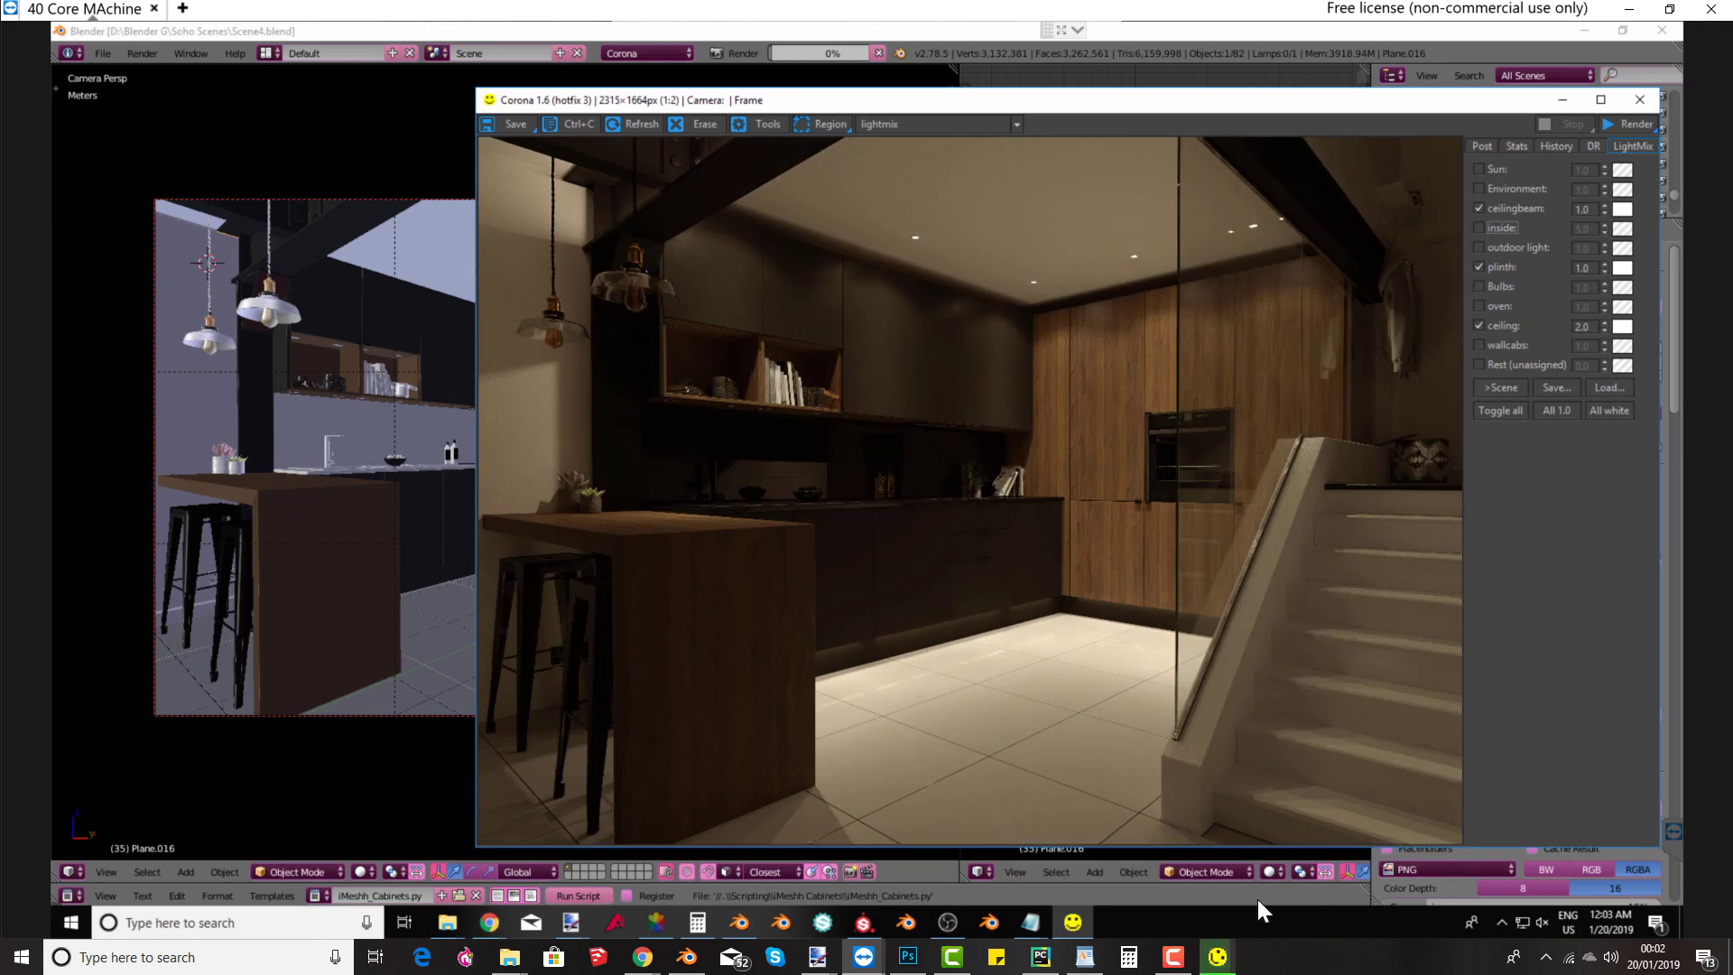
Step: Return to the local kitchen render, stop it and show its denoising settings
click(1221, 960)
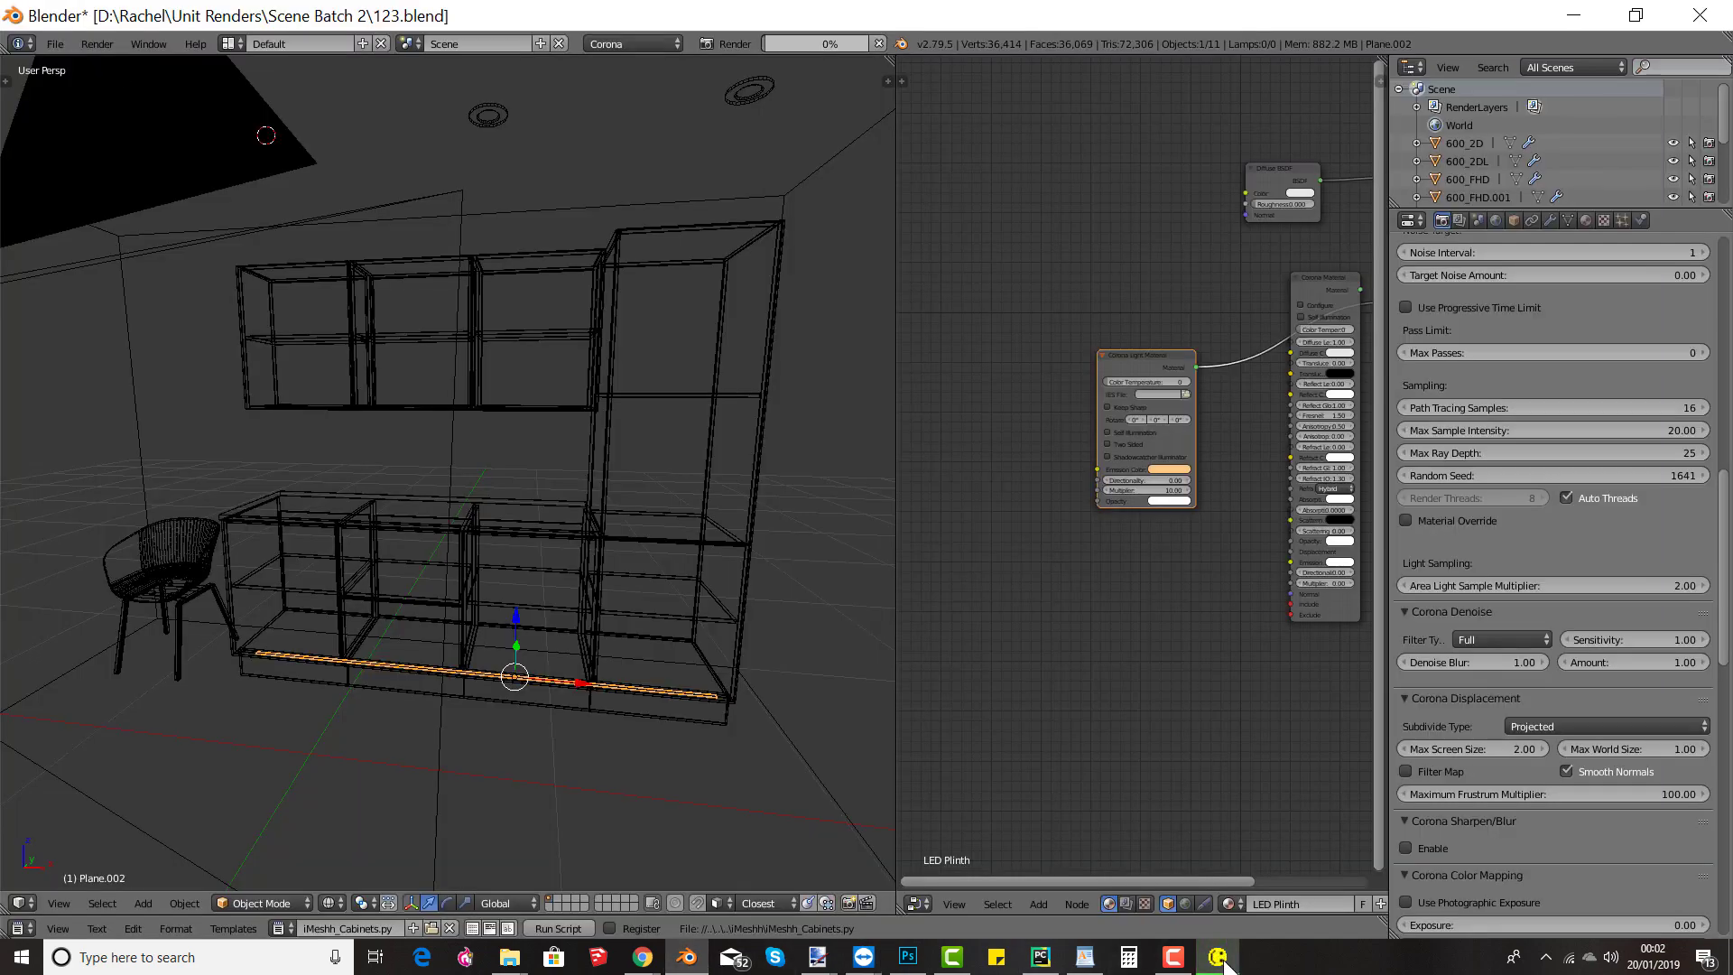
click(1220, 960)
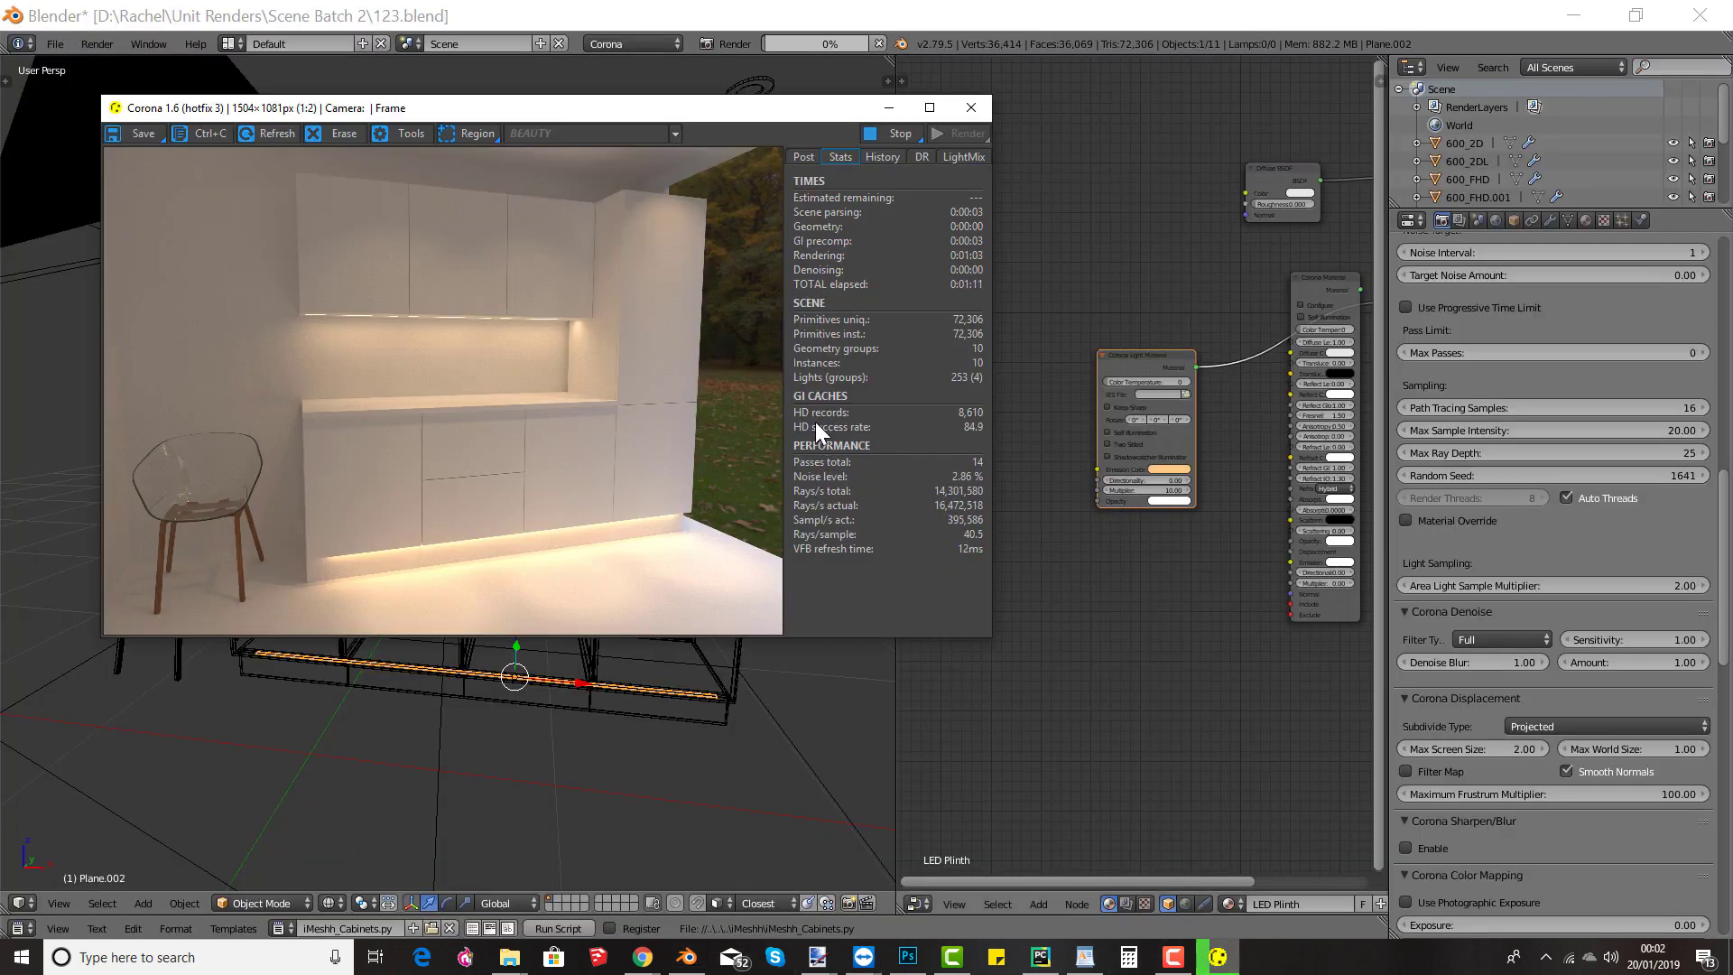
click(805, 155)
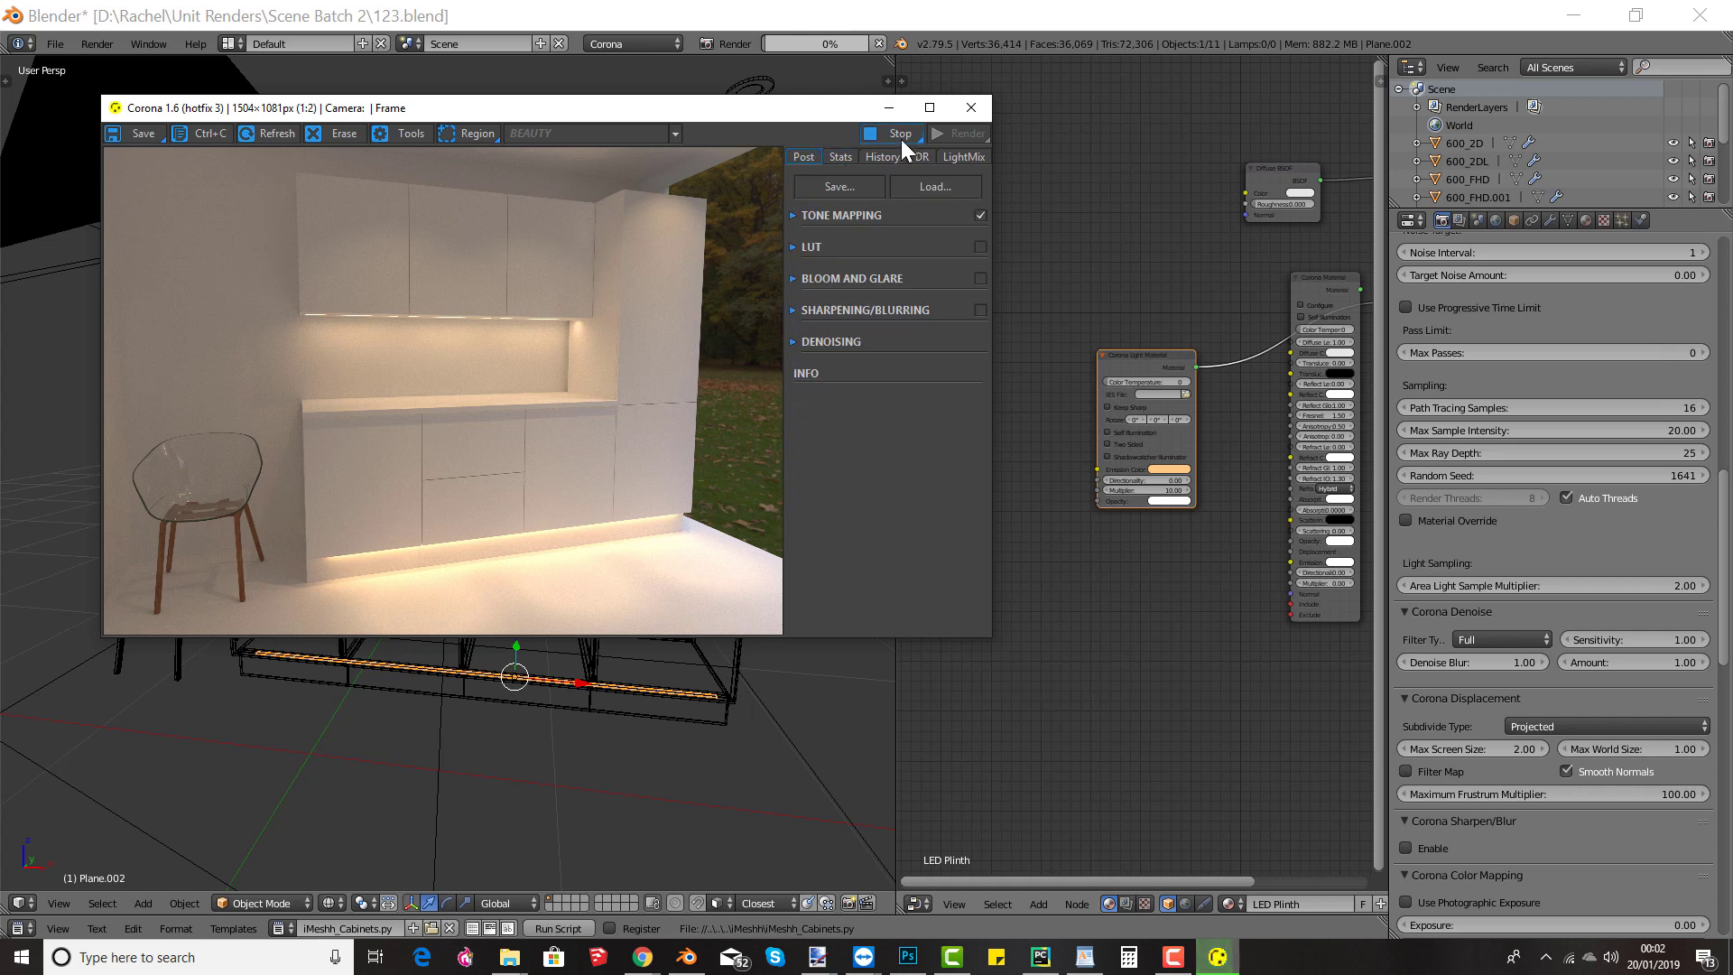
click(796, 340)
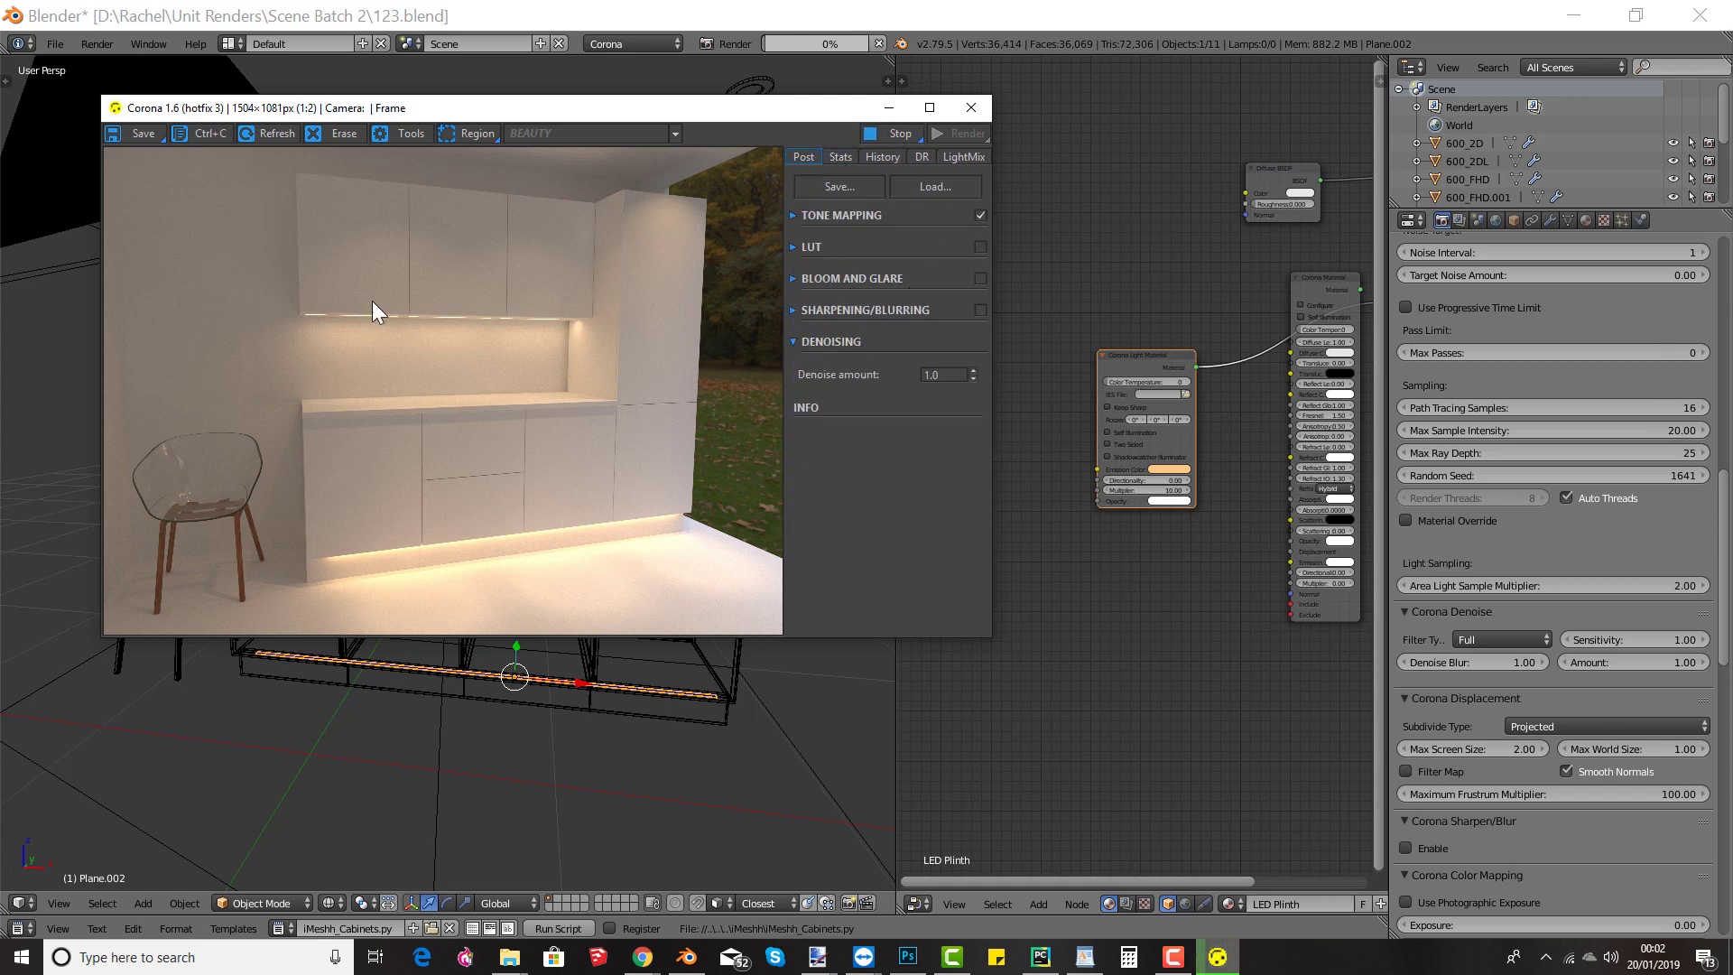
Step: Examine the LED strip under the wall cabinets up close and show the render statistics
scroll(372, 301, up, 2)
middle_drag(400, 251, 676, 364)
scroll(657, 360, up, 1)
scroll(631, 365, down, 1)
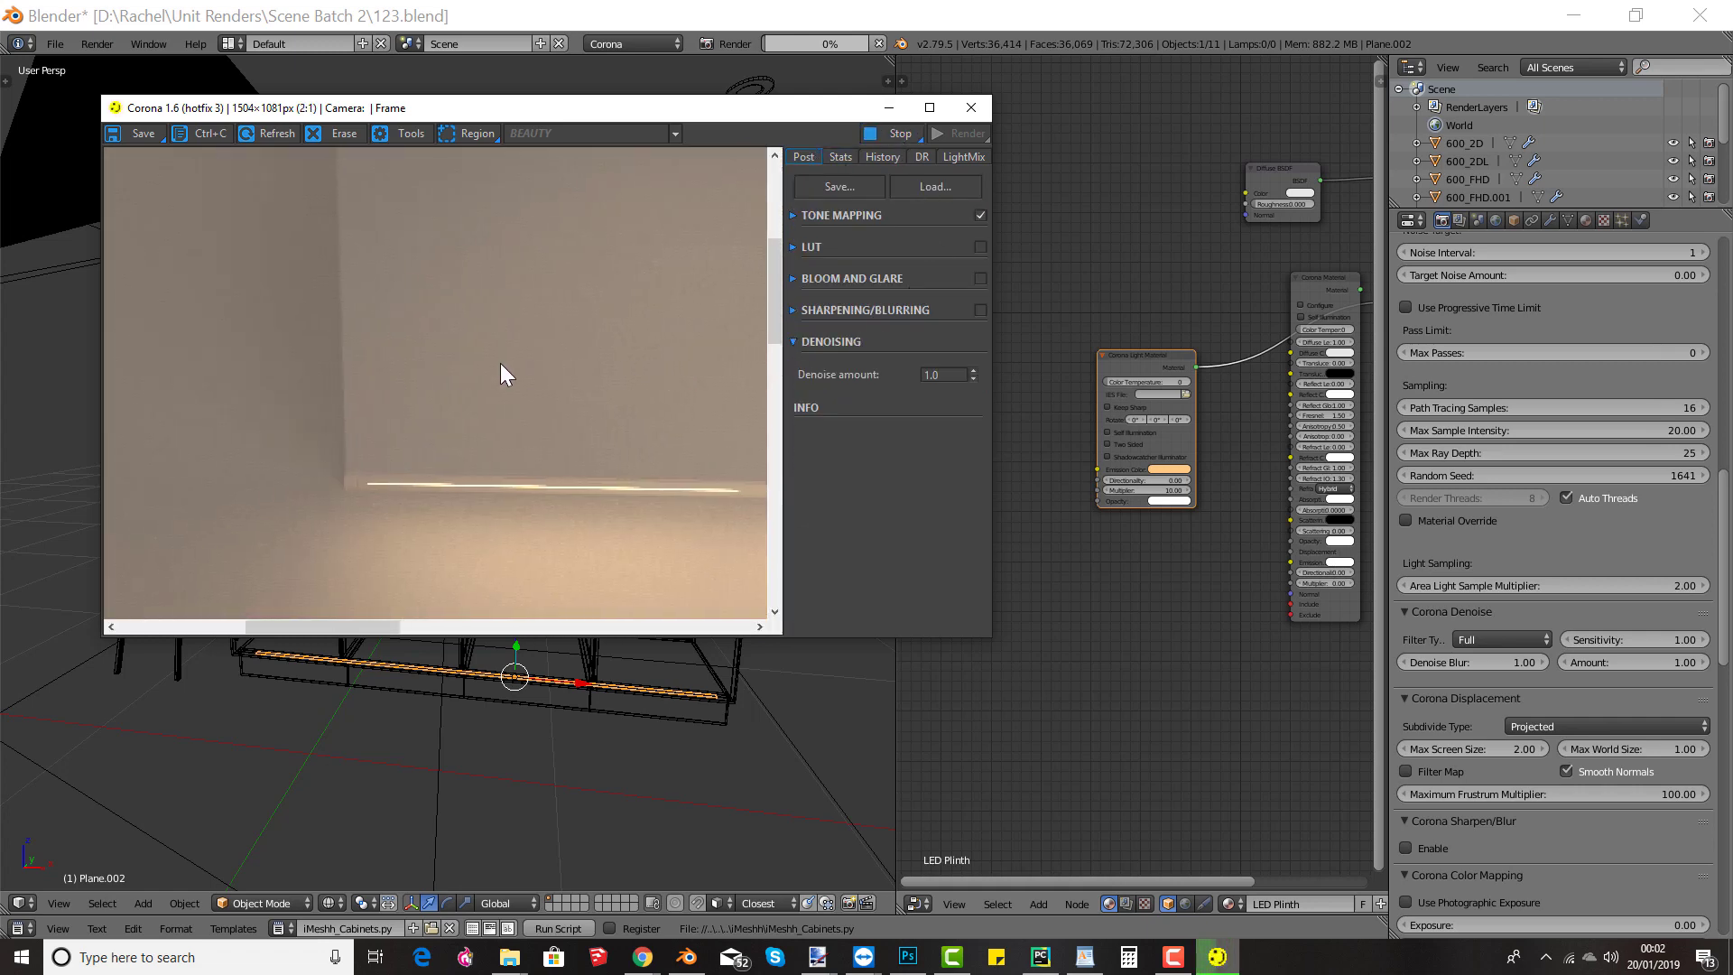
click(846, 156)
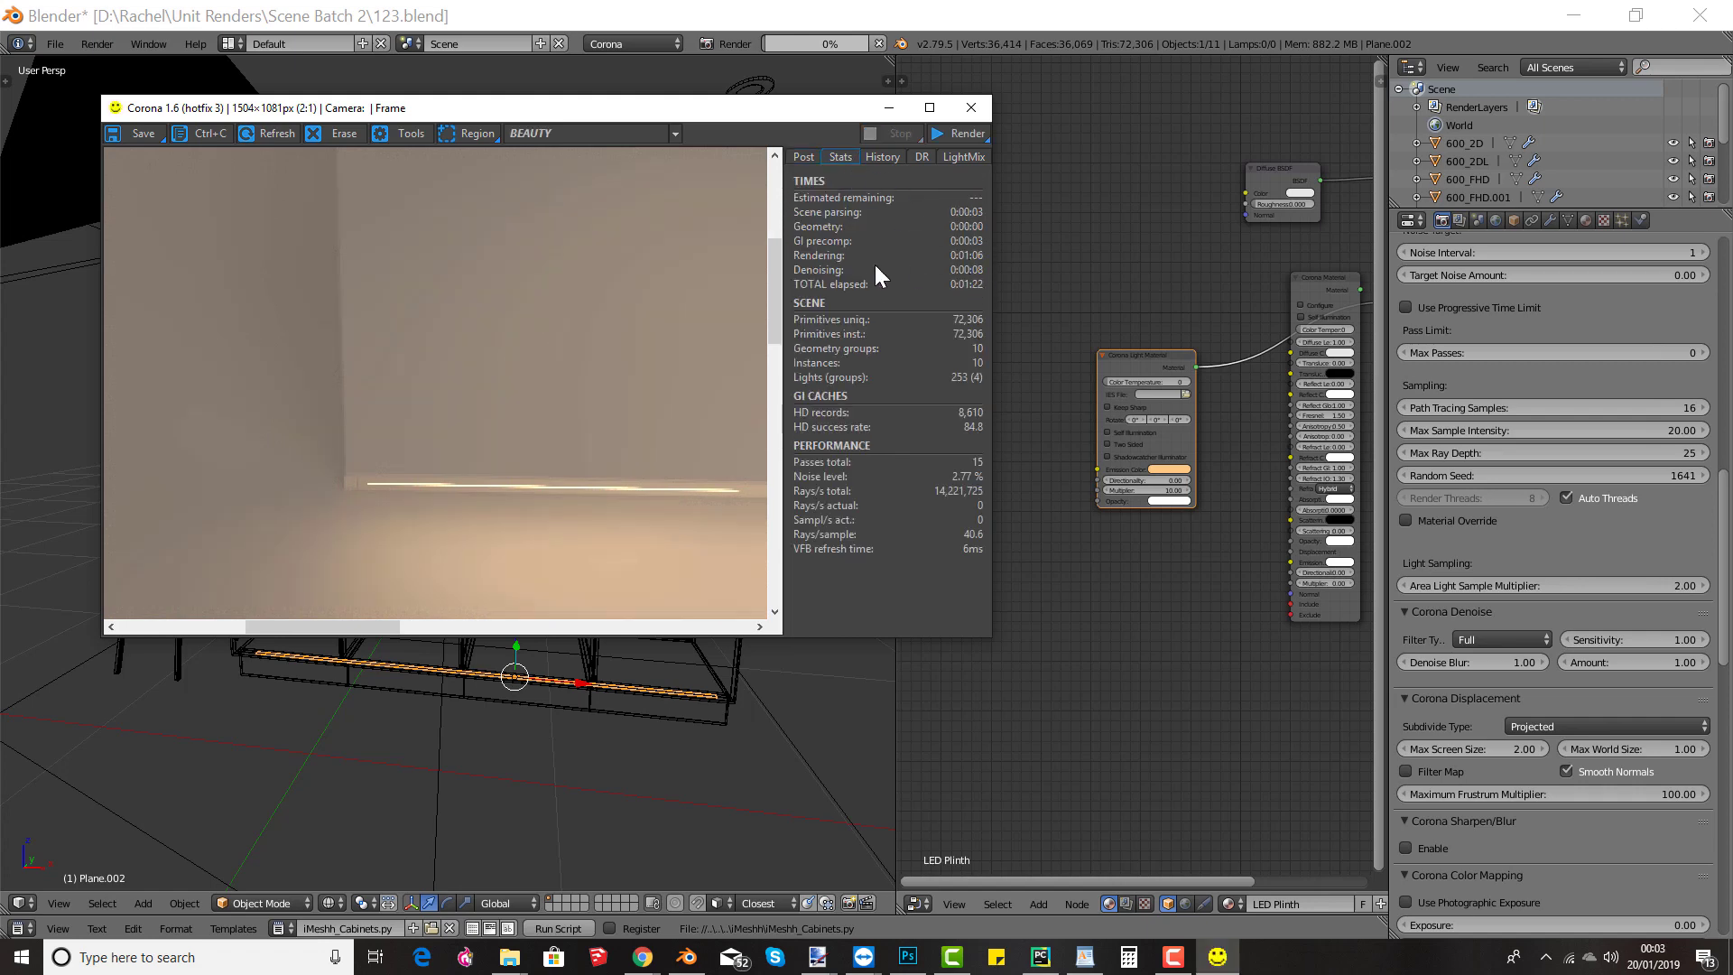
Step: Examine other areas of the kitchen render up close and return to the full view of the kitchen
middle_drag(540, 411, 348, 312)
middle_drag(591, 392, 325, 271)
middle_drag(704, 339, 448, 202)
middle_drag(672, 422, 553, 333)
scroll(521, 412, down, 3)
scroll(533, 411, up, 3)
scroll(532, 412, down, 3)
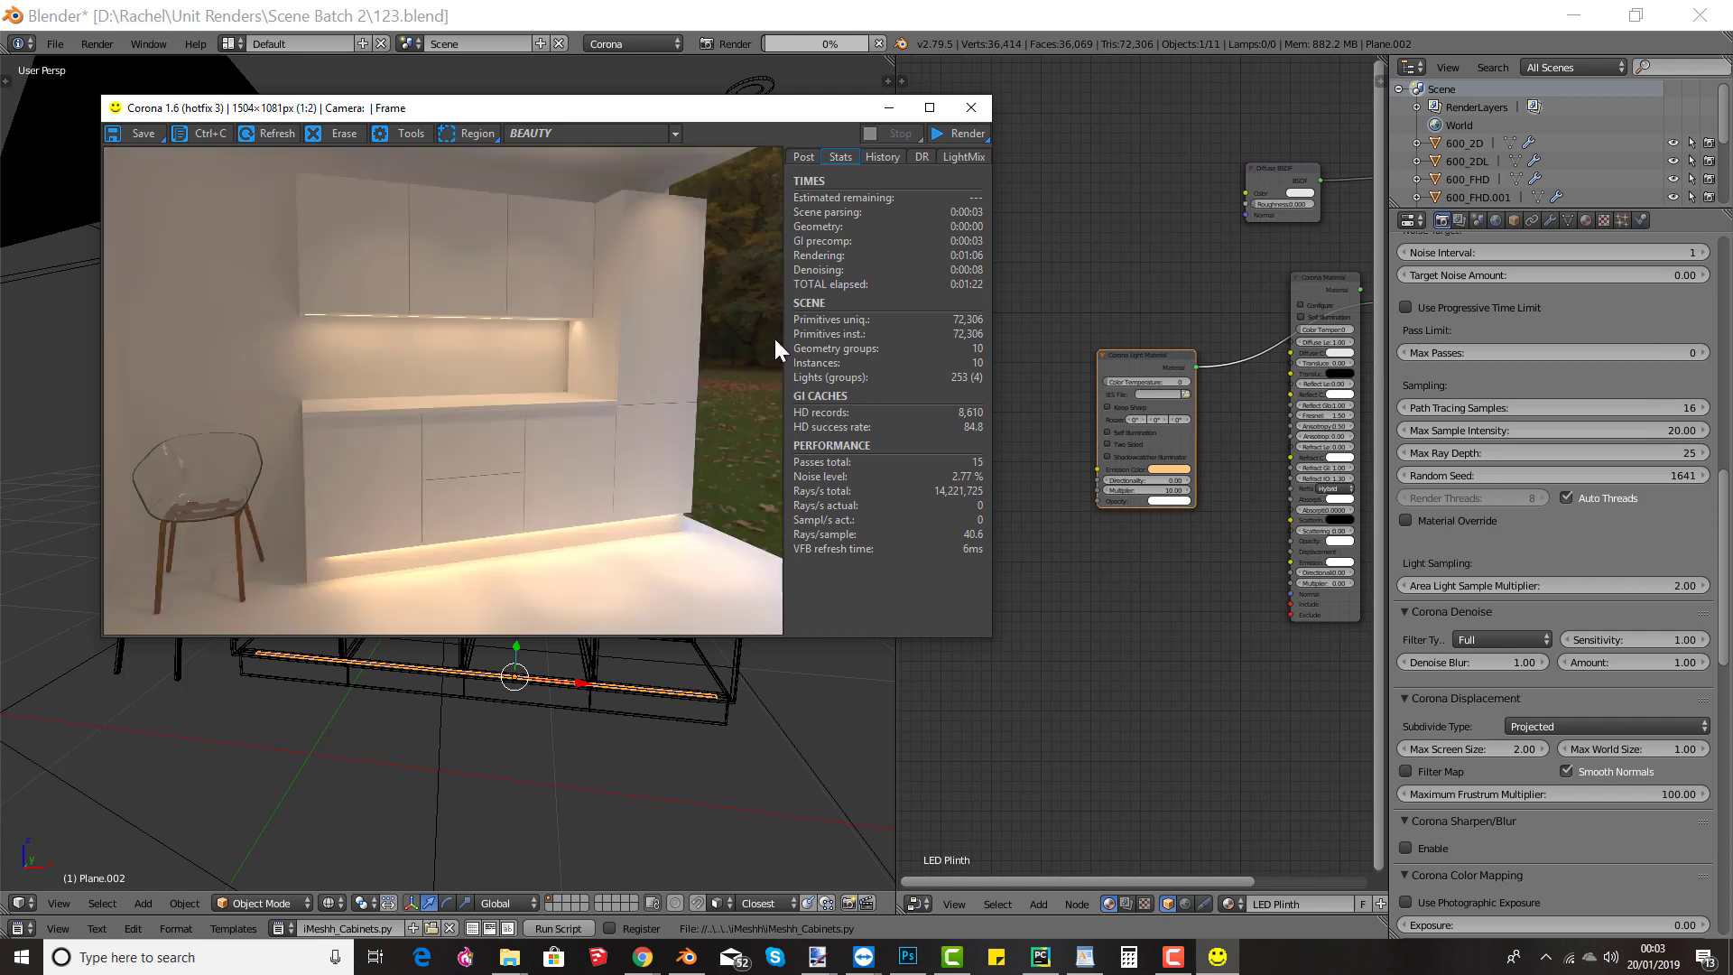
Step: Show the LightMix light groups and review the available render passes, keeping the BEAUTY pass displayed
click(966, 156)
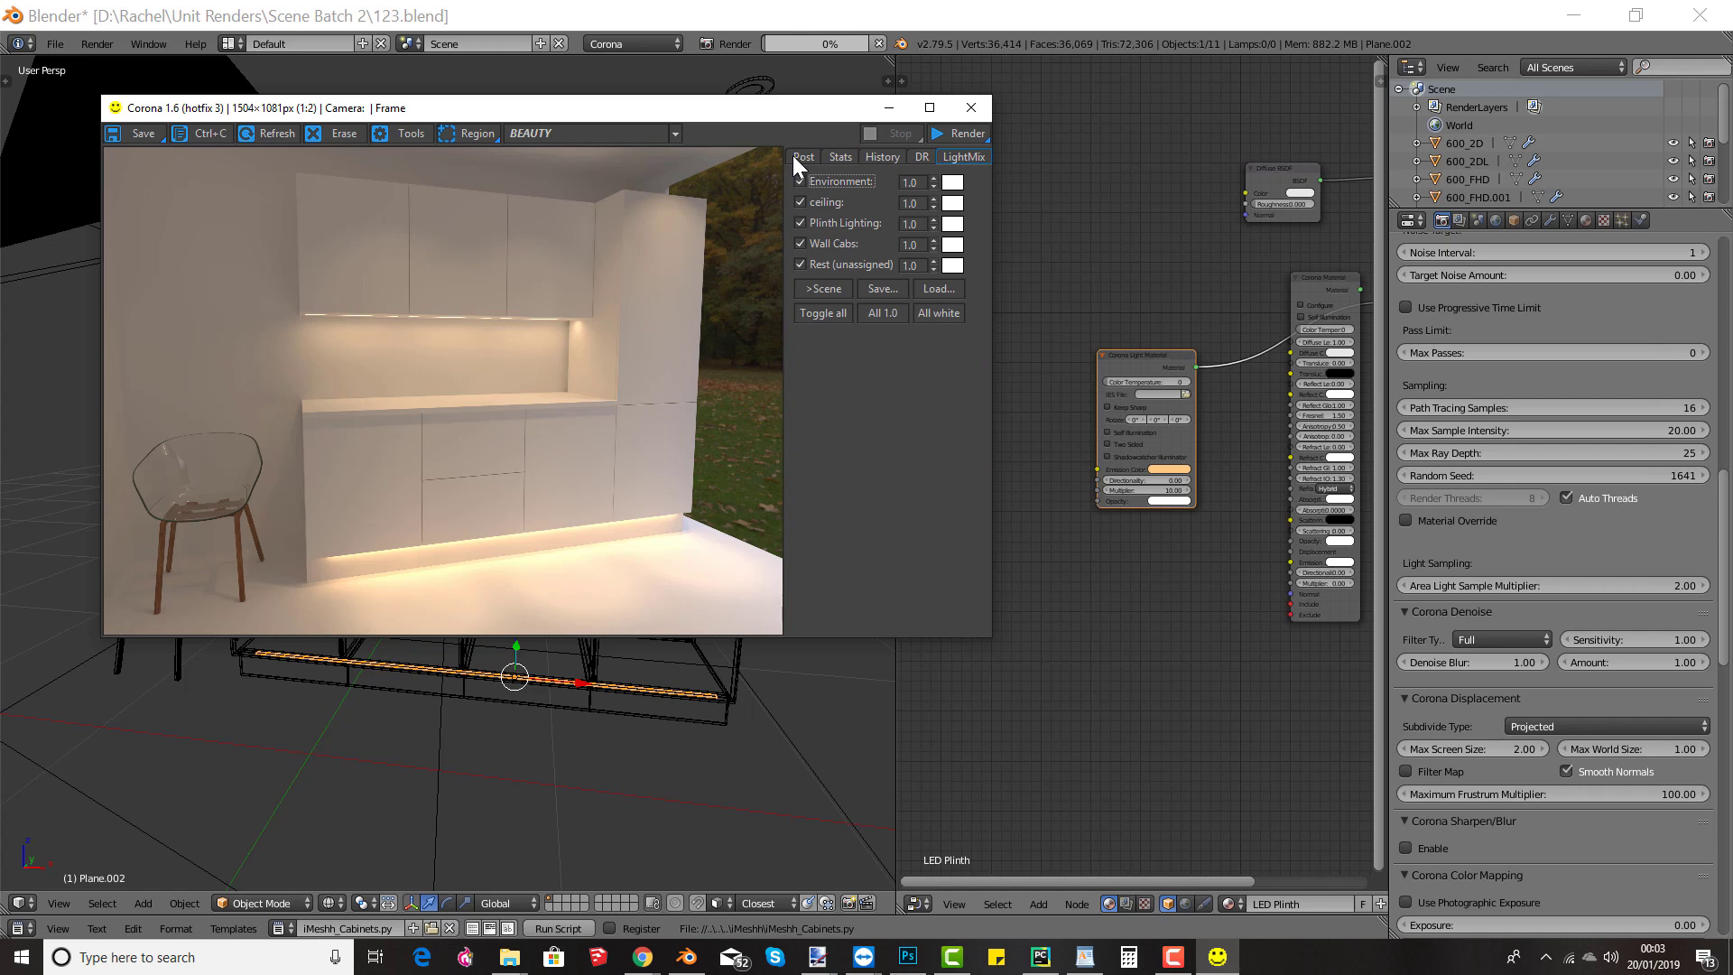
click(581, 135)
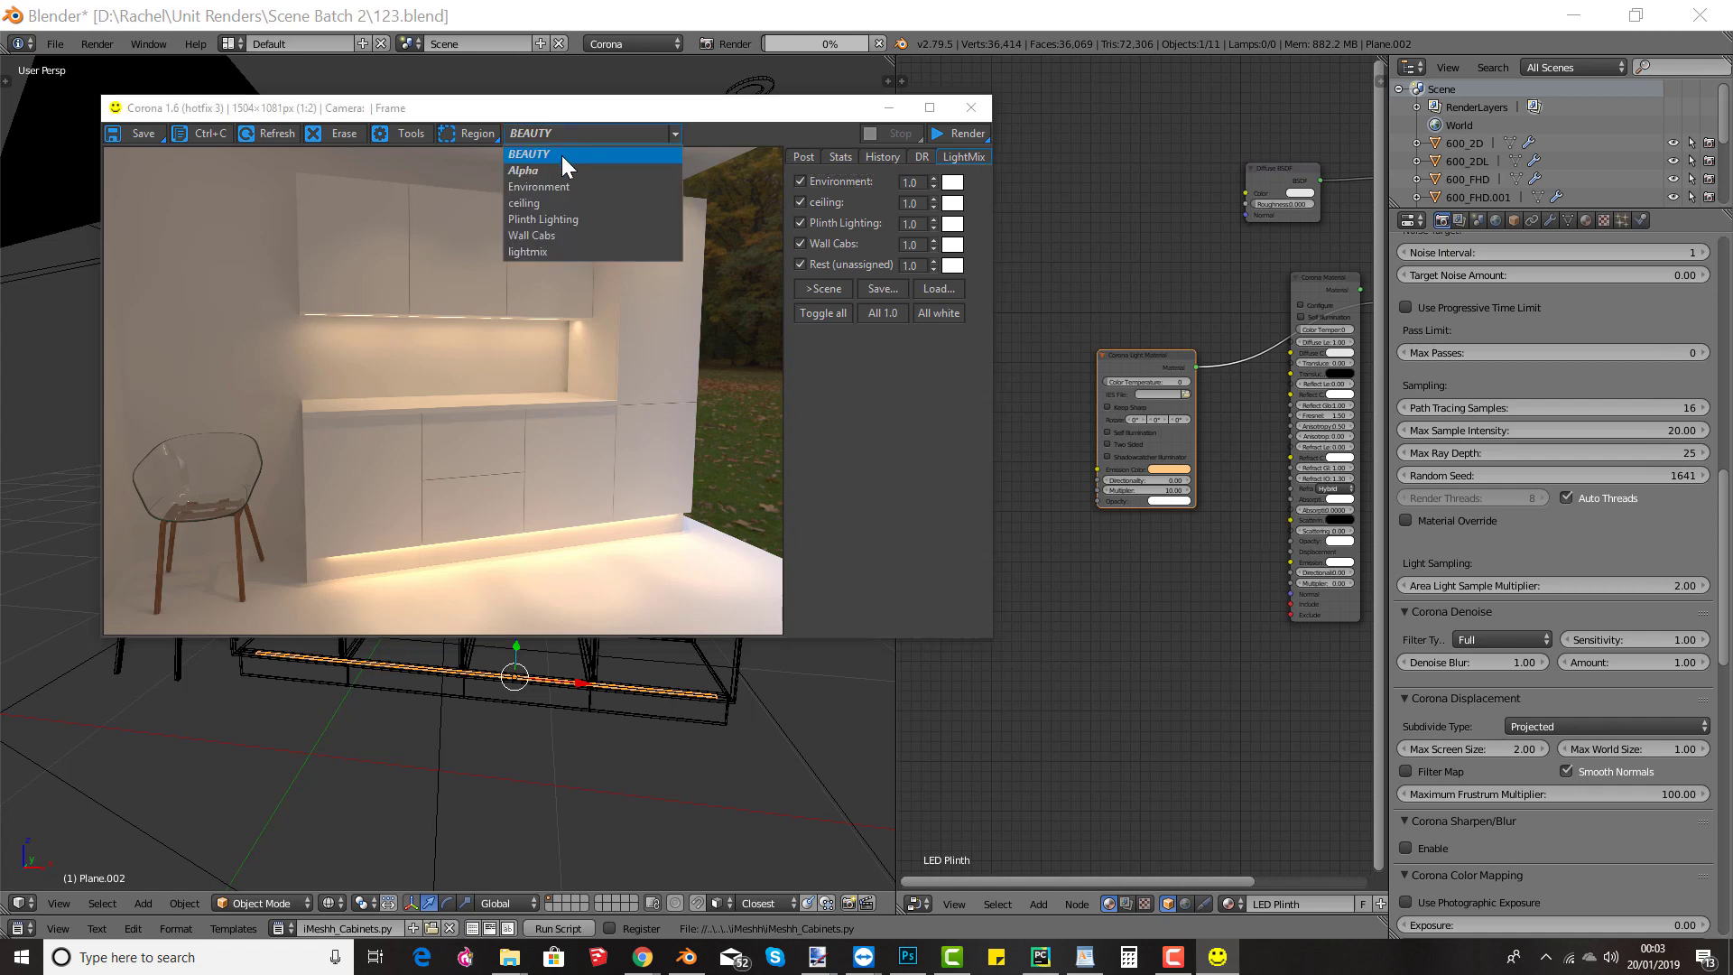
click(561, 155)
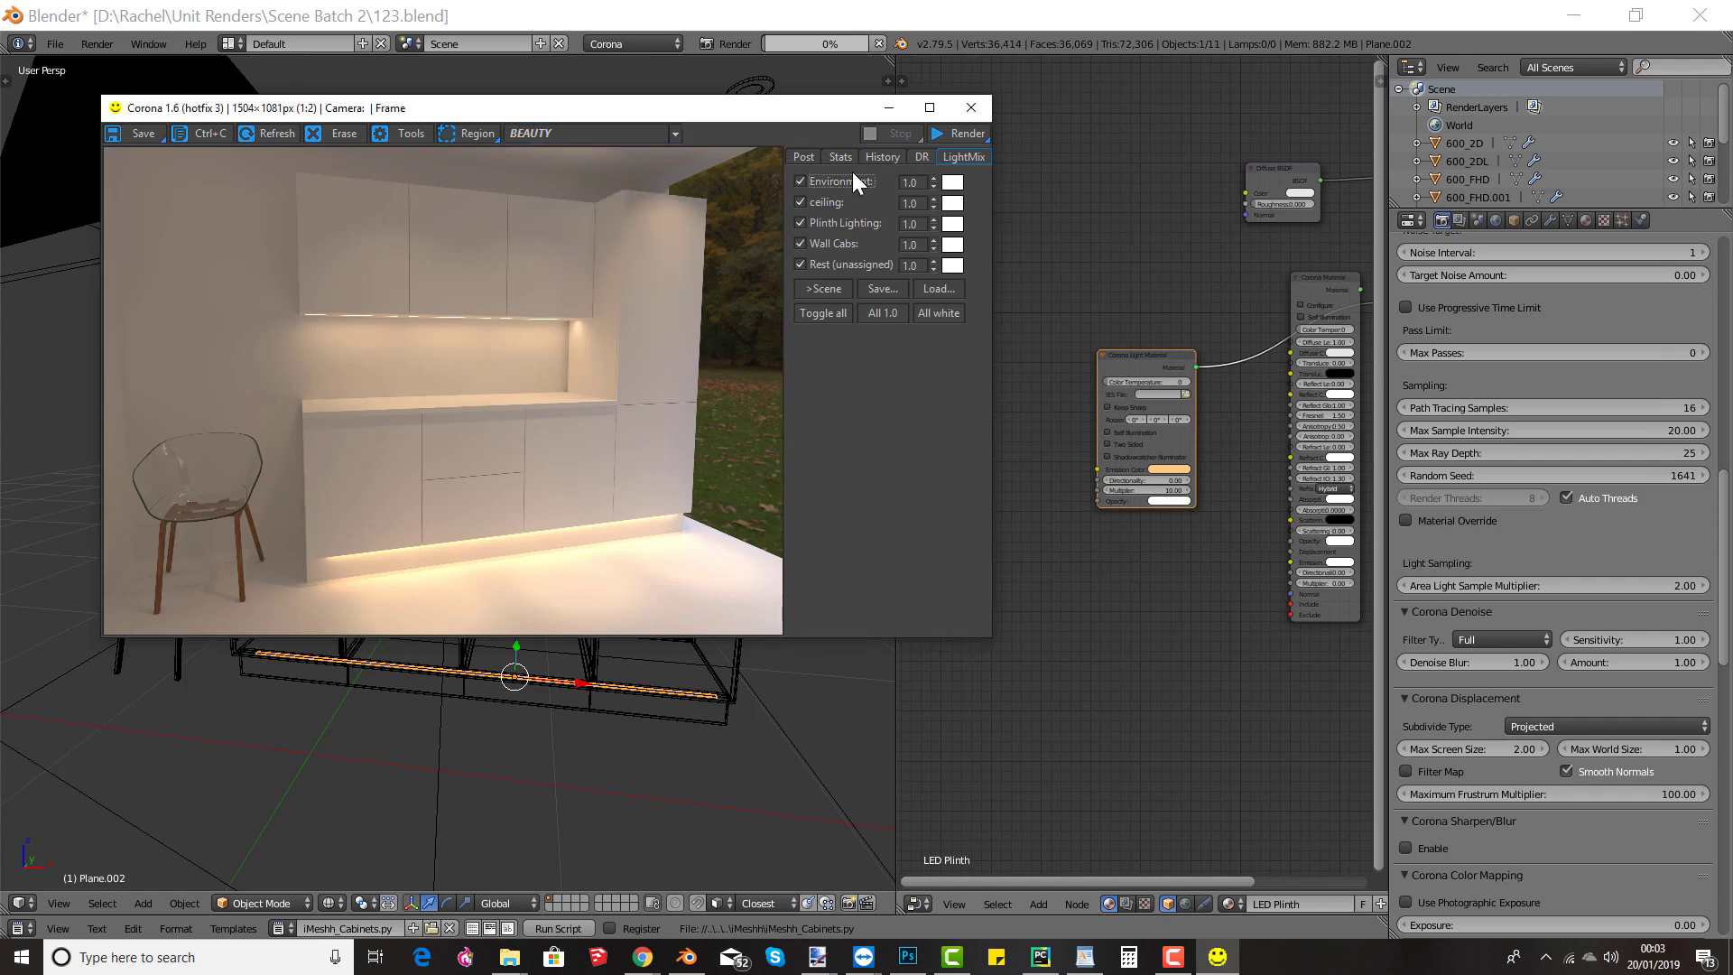
Step: Set the highlight compression in the render's tone mapping settings to 5
click(802, 156)
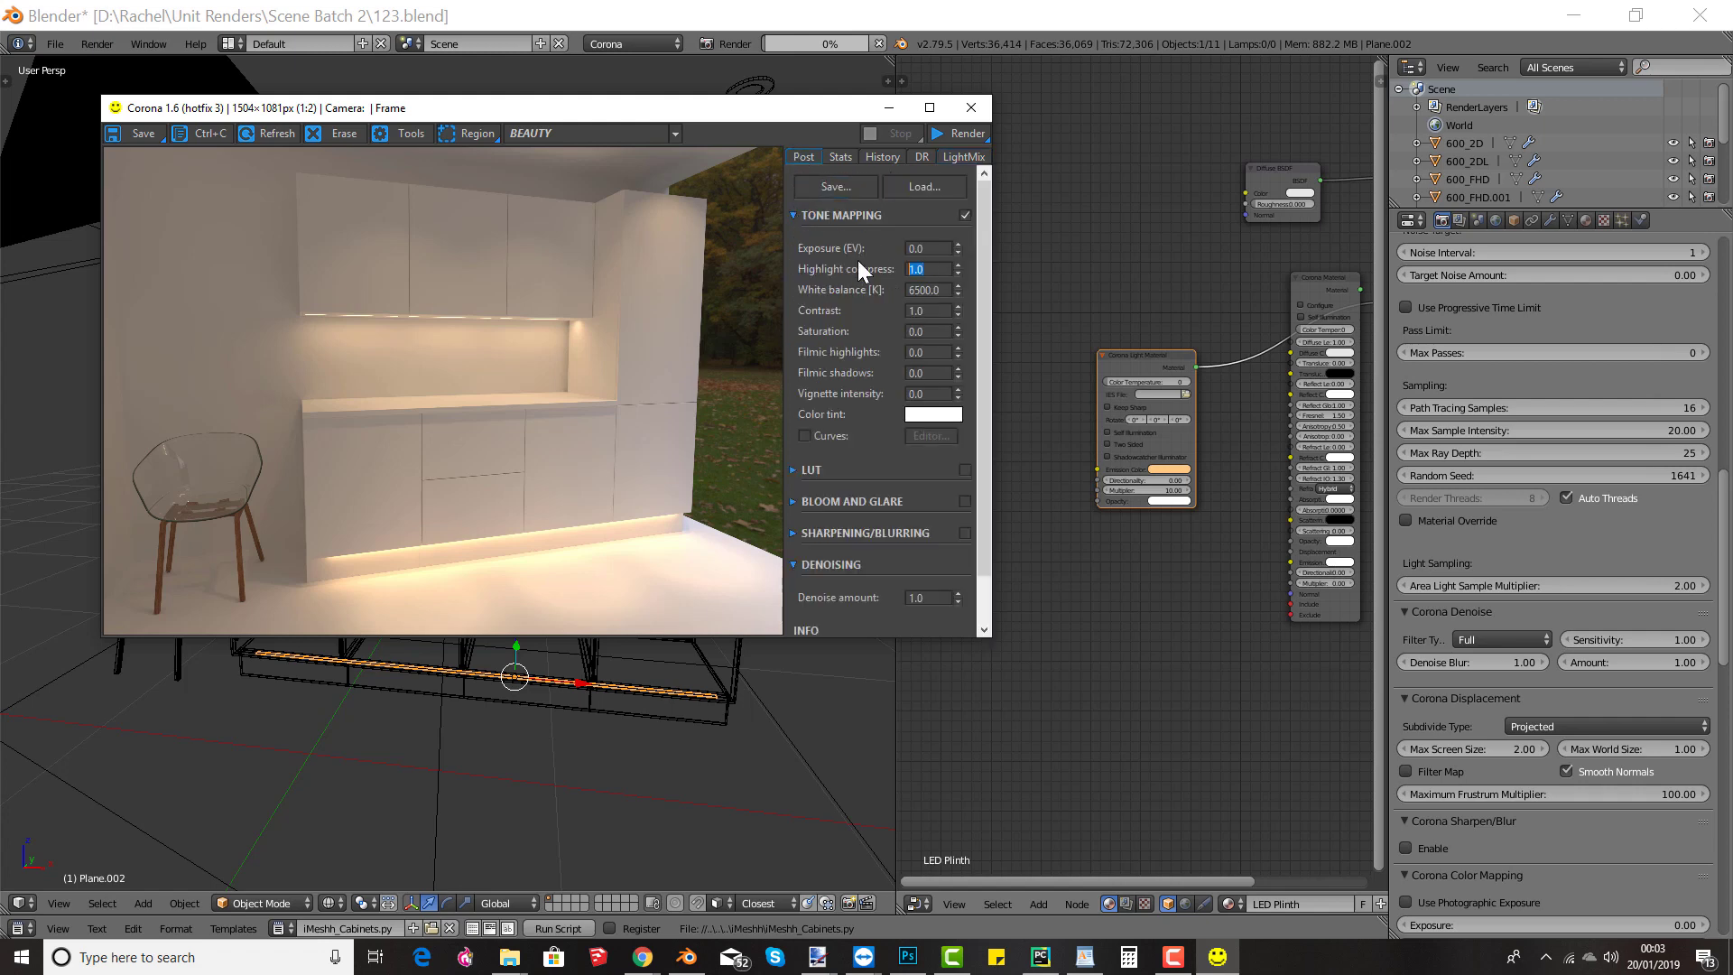
text(5)
key(Return)
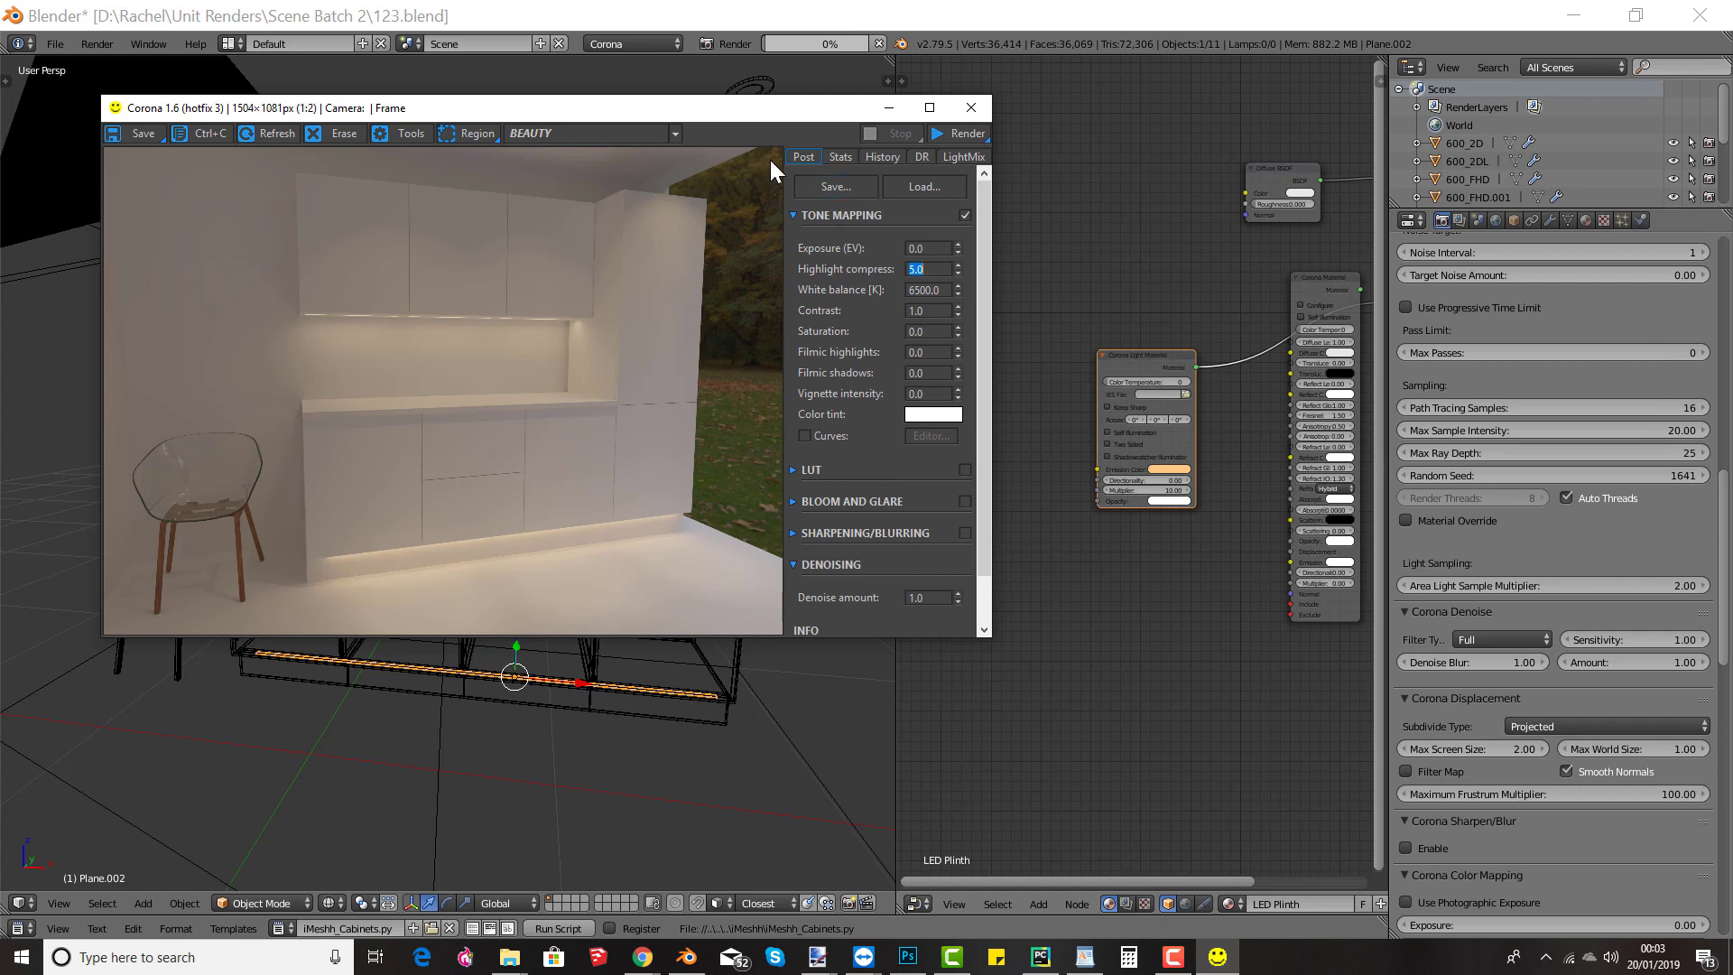
Step: Look at the option for saving the post-processing settings to a file and at the render pass list, leaving both unchanged
click(819, 181)
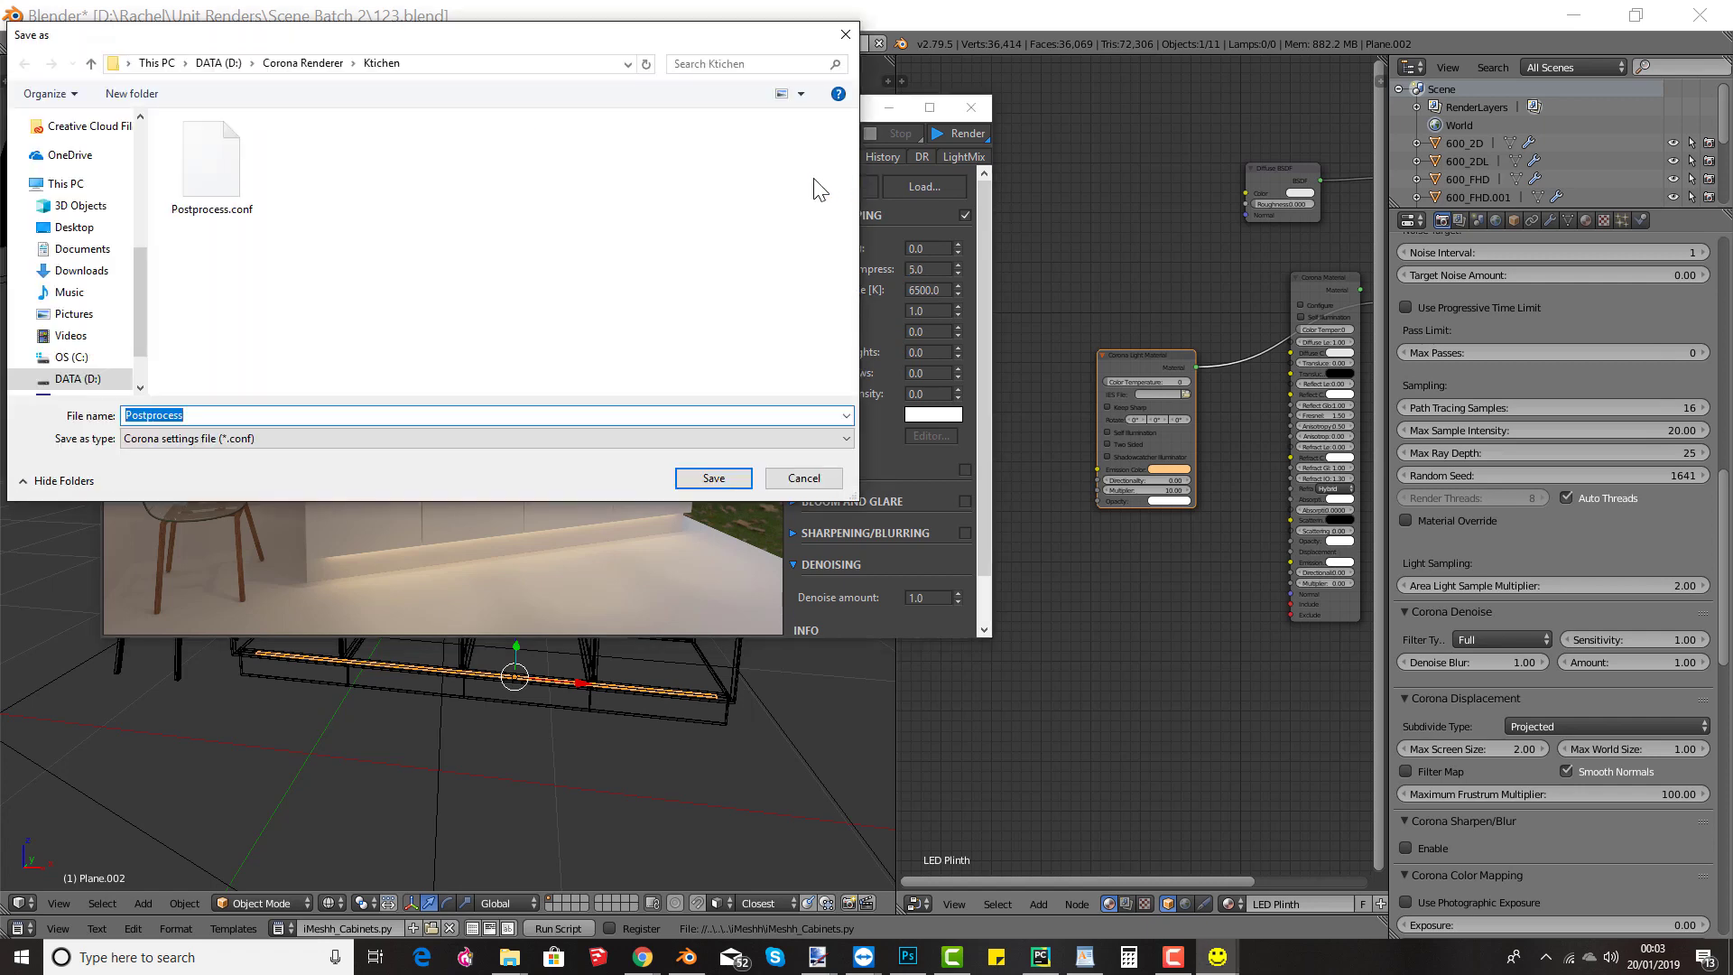
click(846, 35)
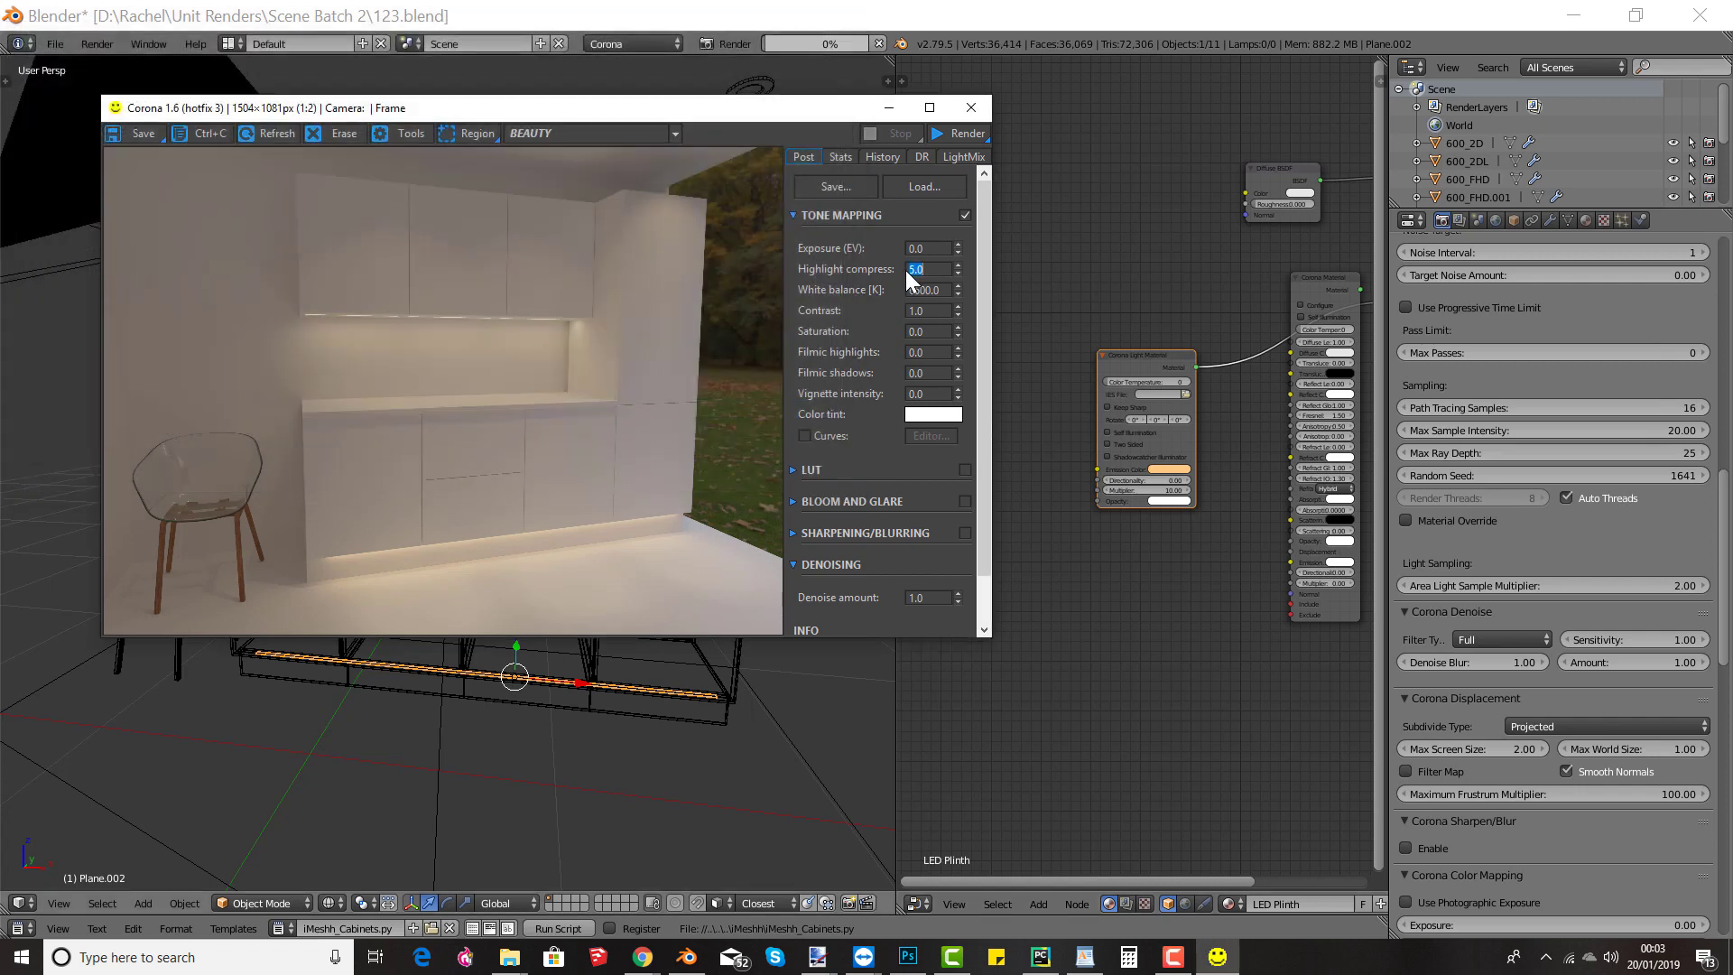
click(632, 131)
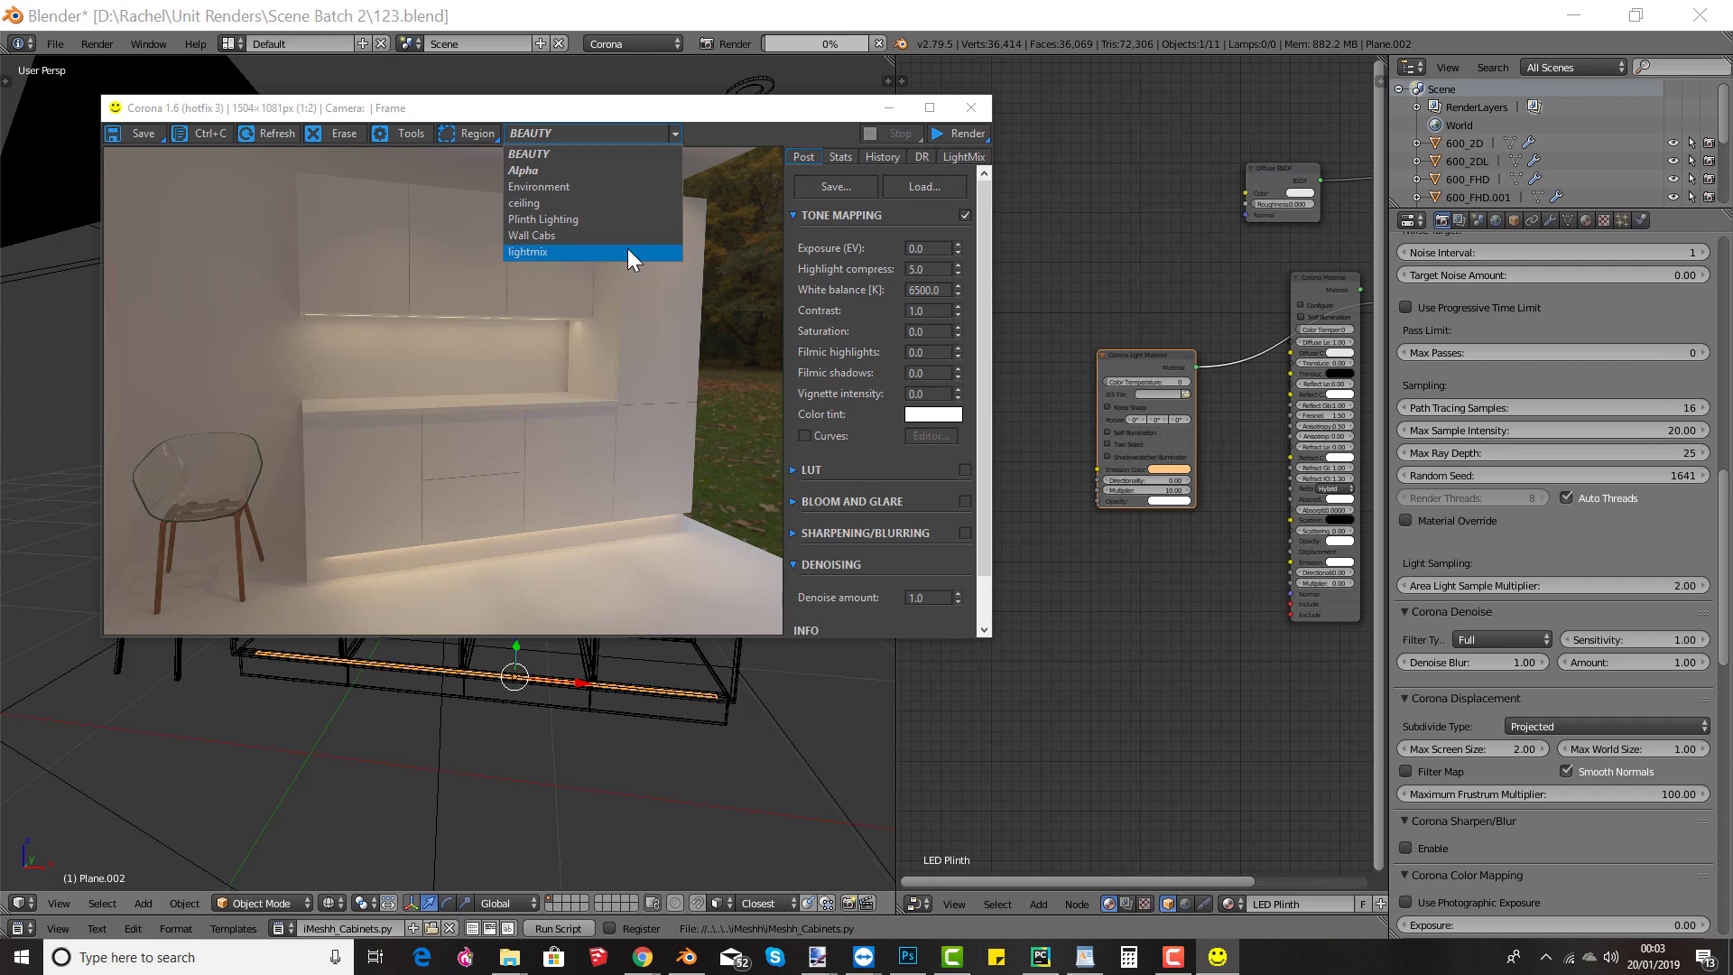
click(632, 406)
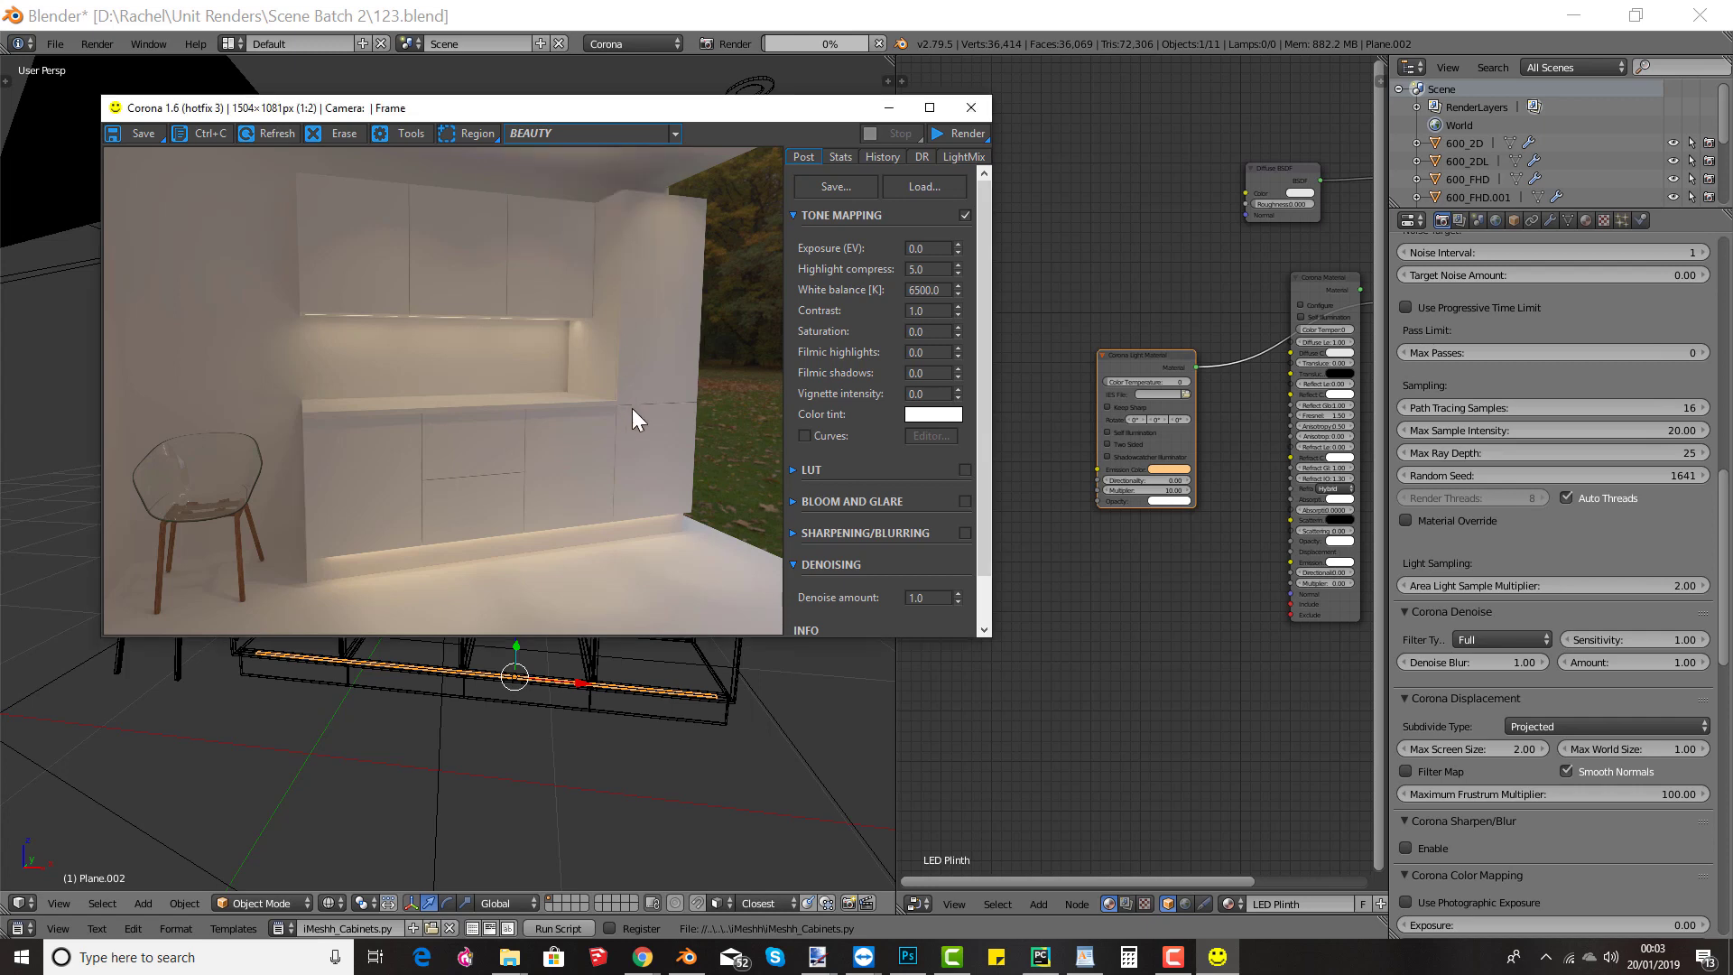